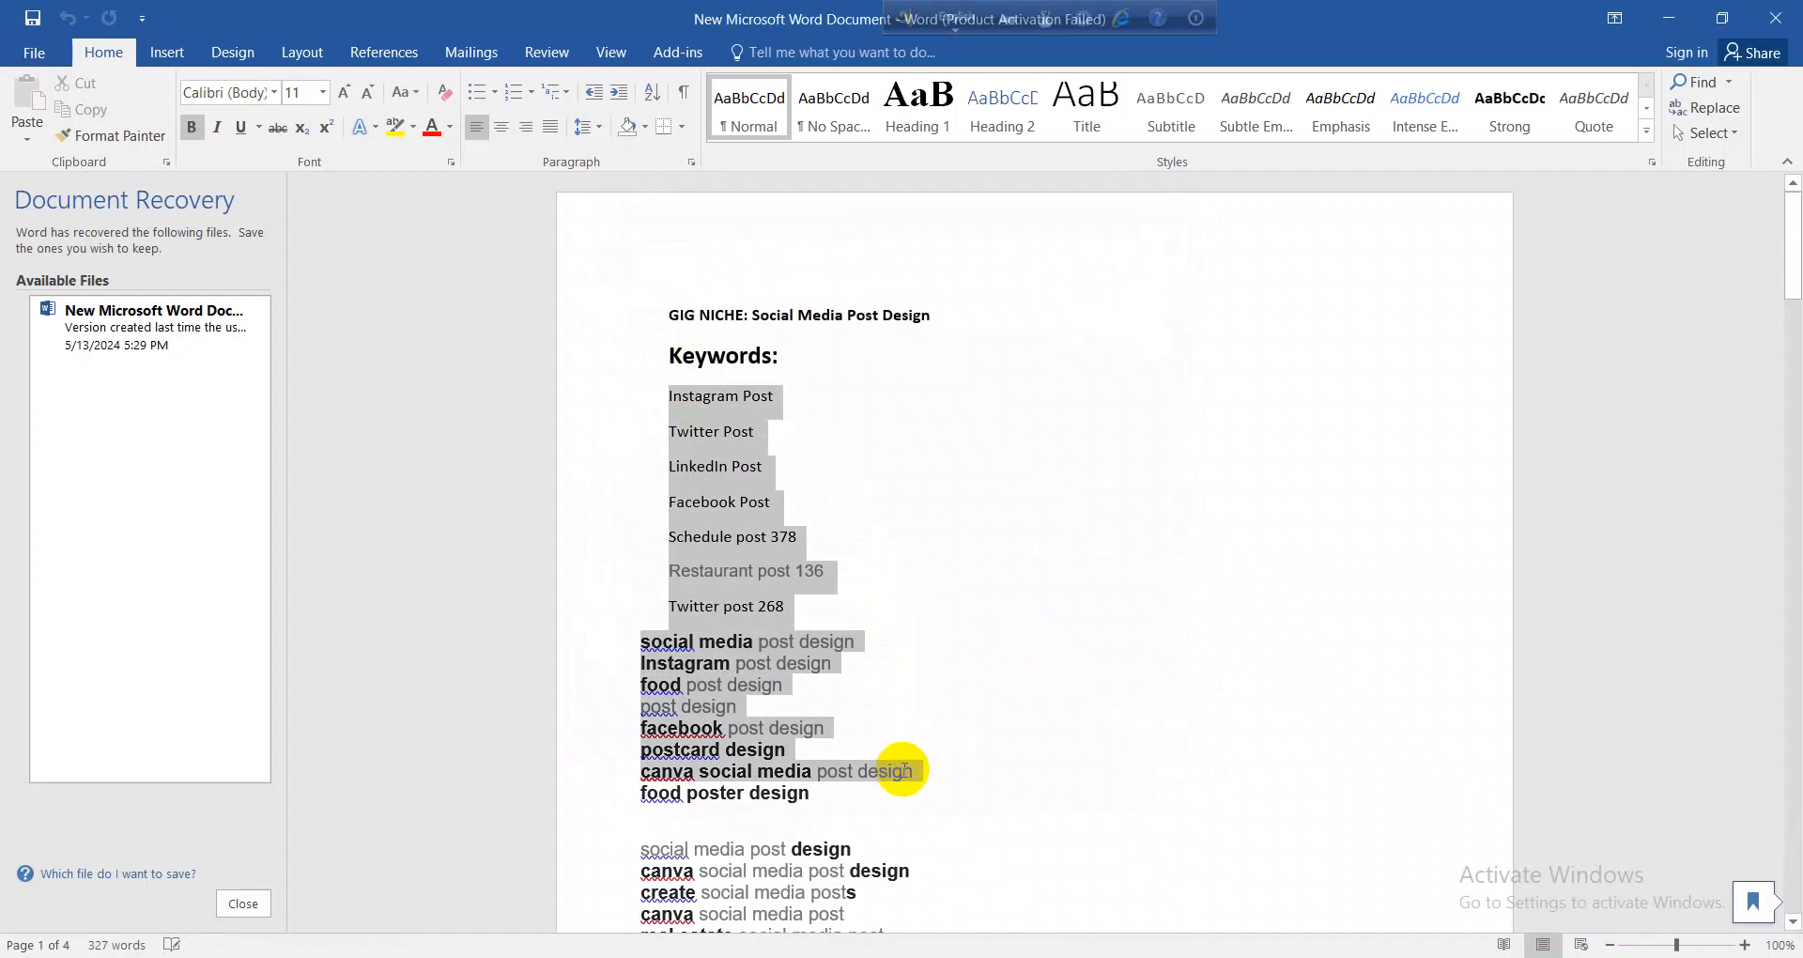
Step: Review the social media keyword list and the candidate gig titles down to the green Description heading
scroll(914, 745, down, 2)
click(768, 457)
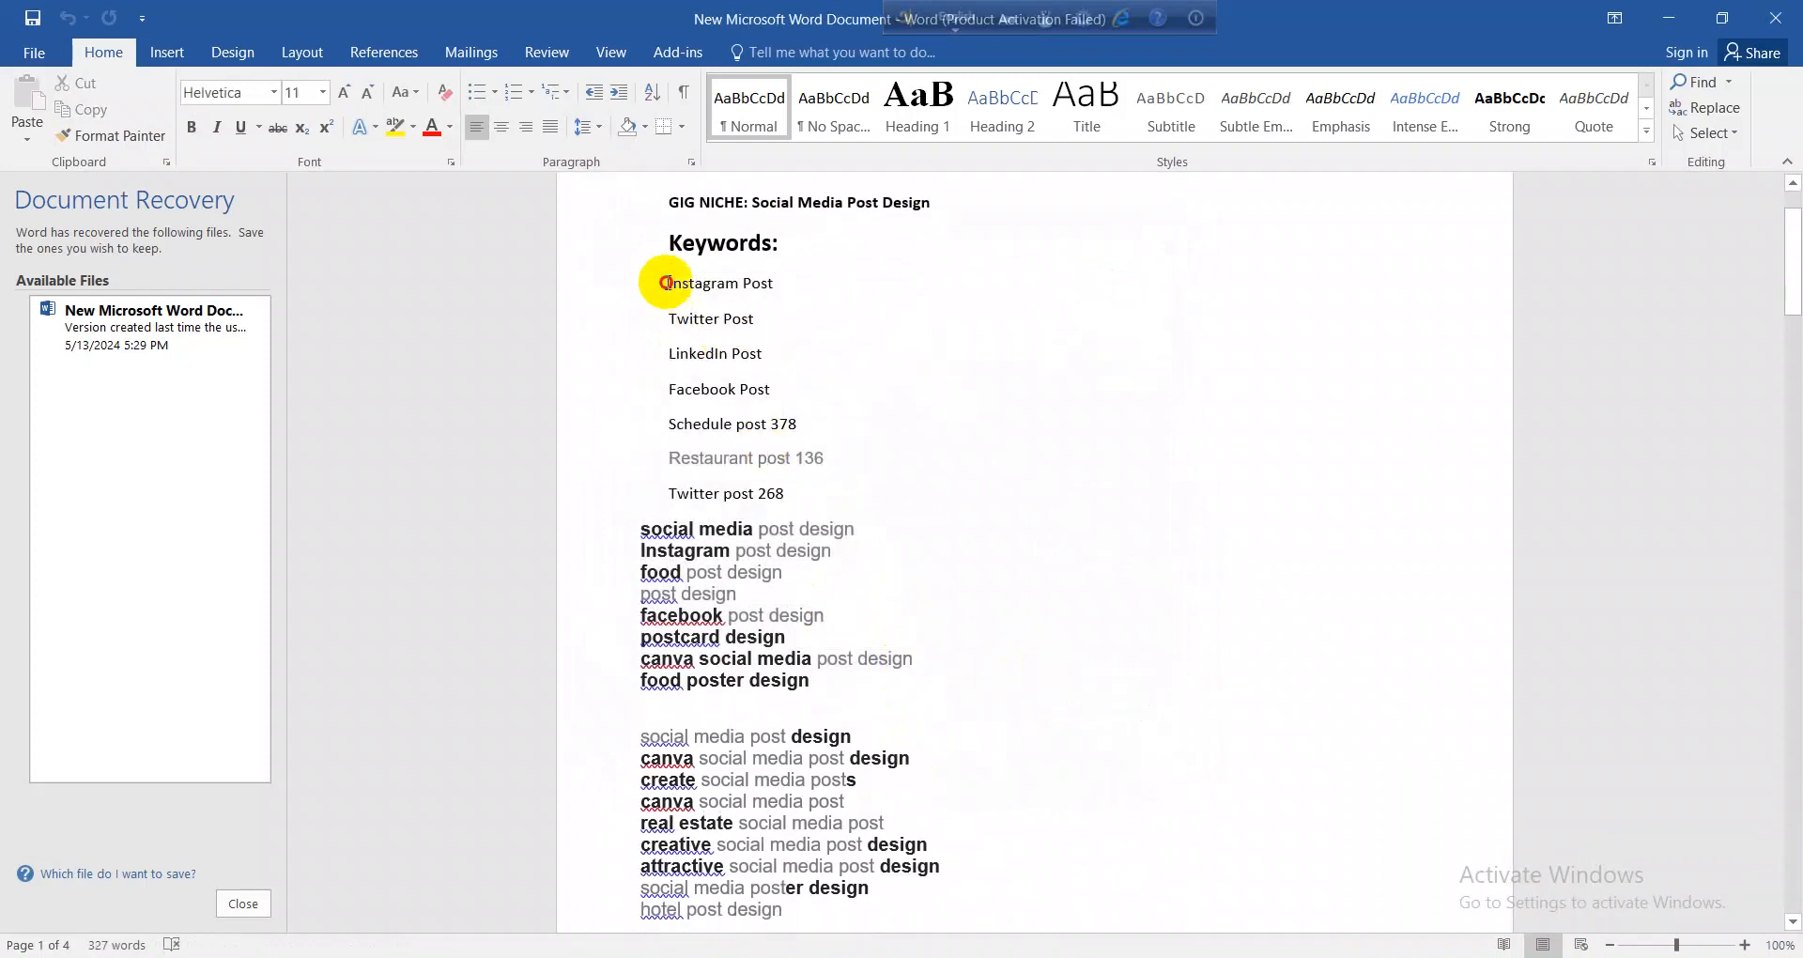
drag(696, 282, 885, 901)
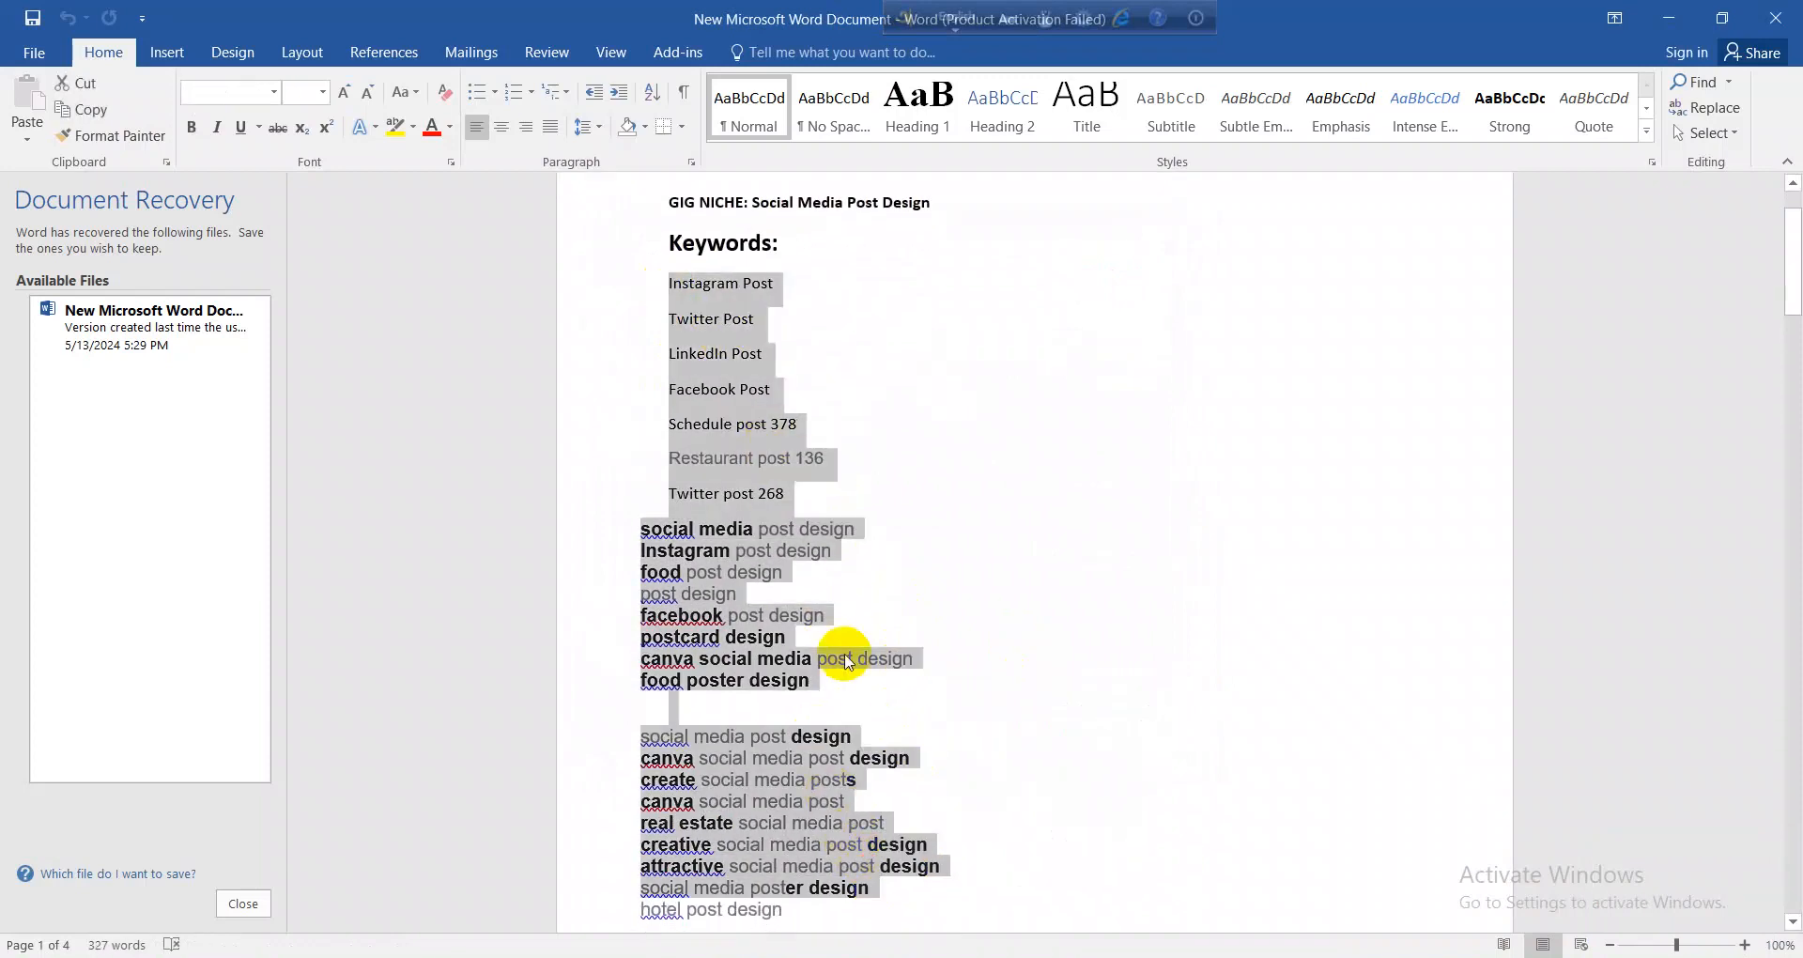
scroll(845, 652, down, 8)
scroll(845, 655, down, 8)
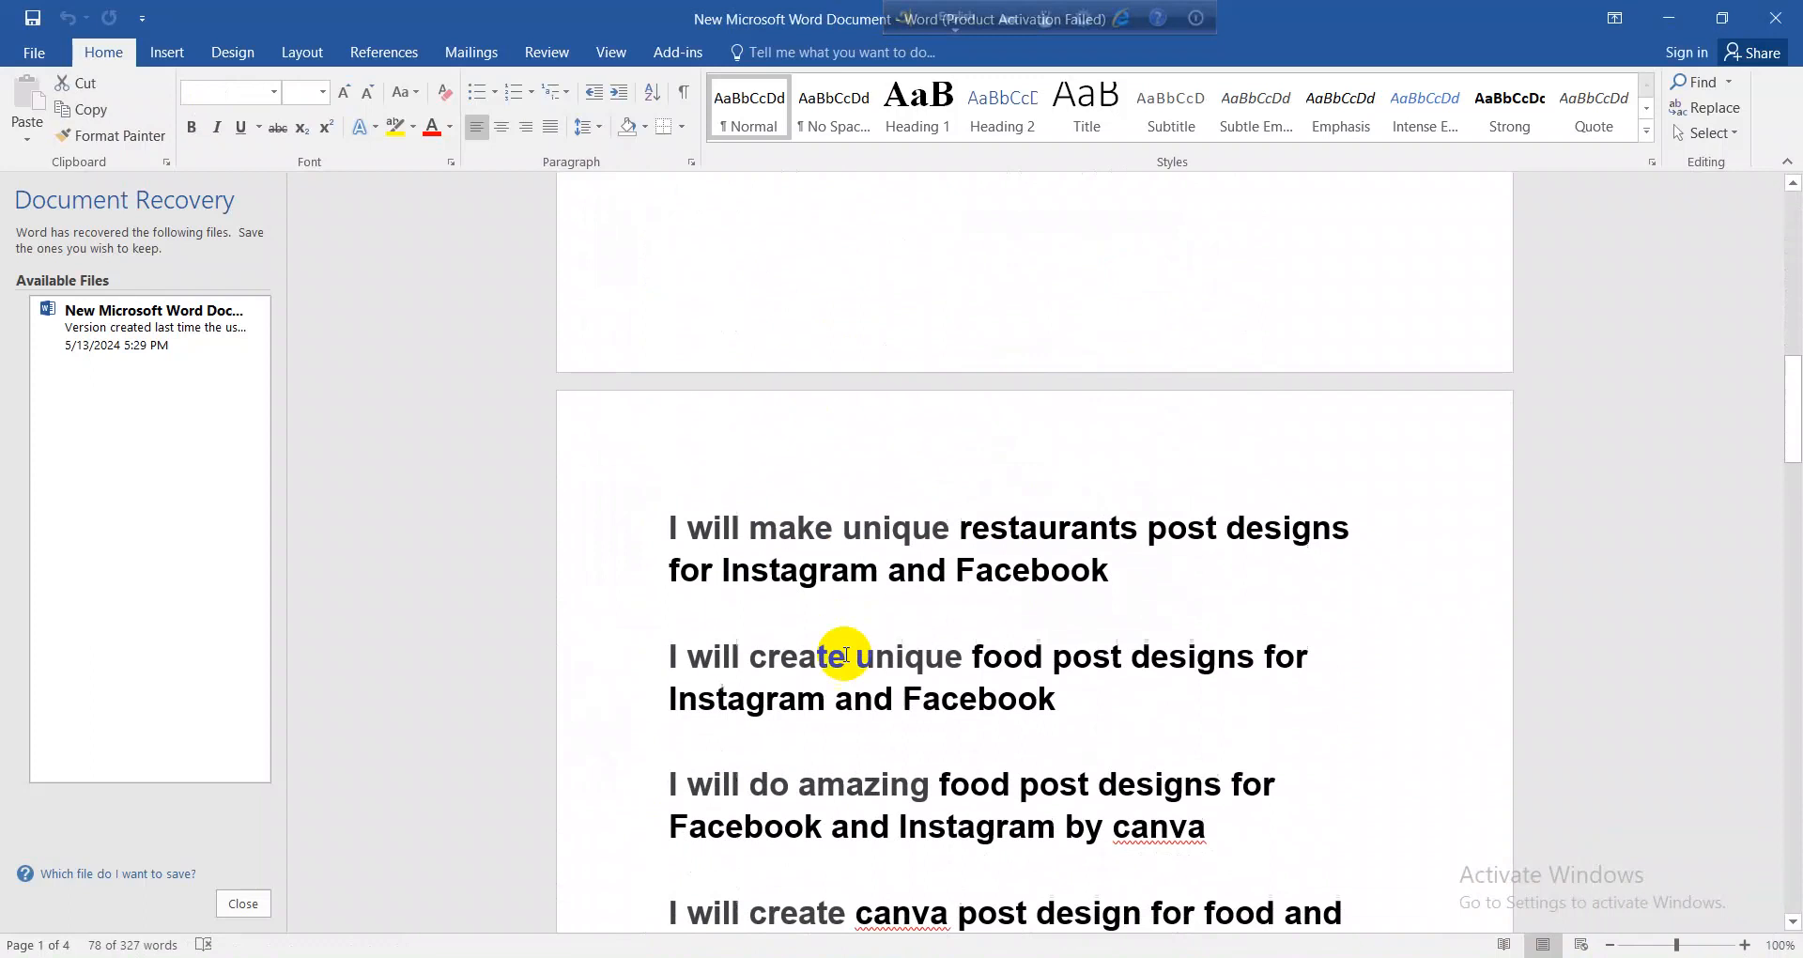
scroll(846, 654, down, 4)
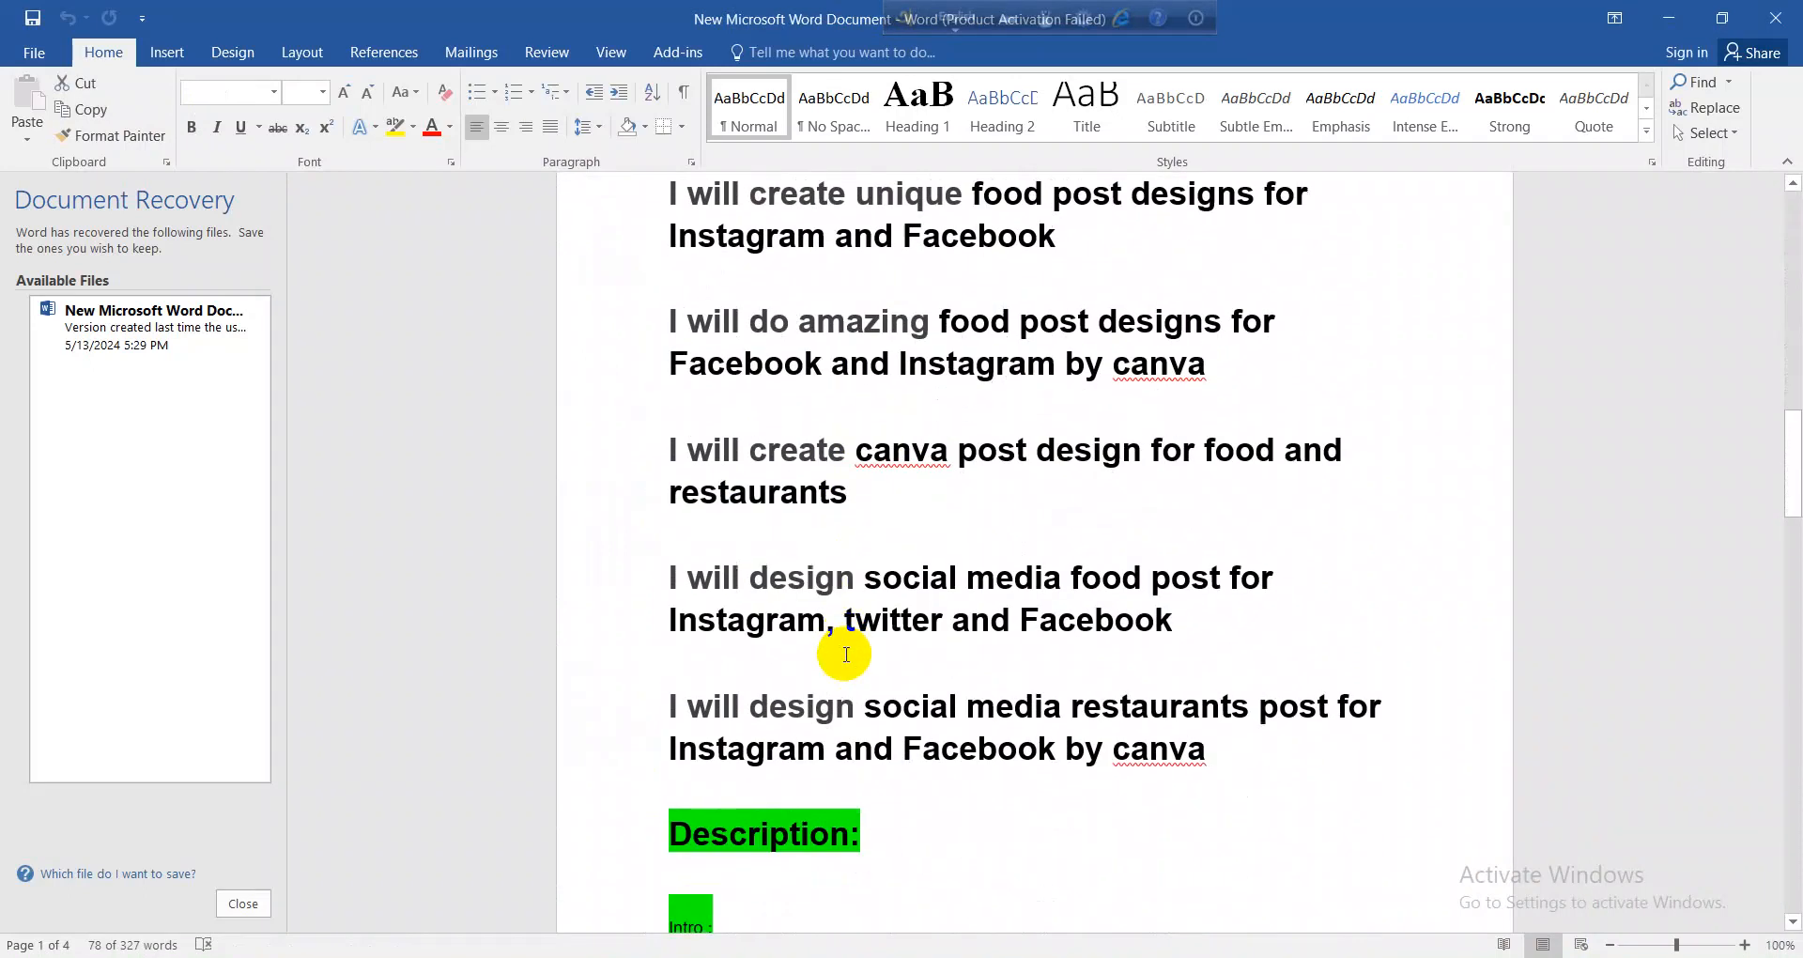
click(941, 579)
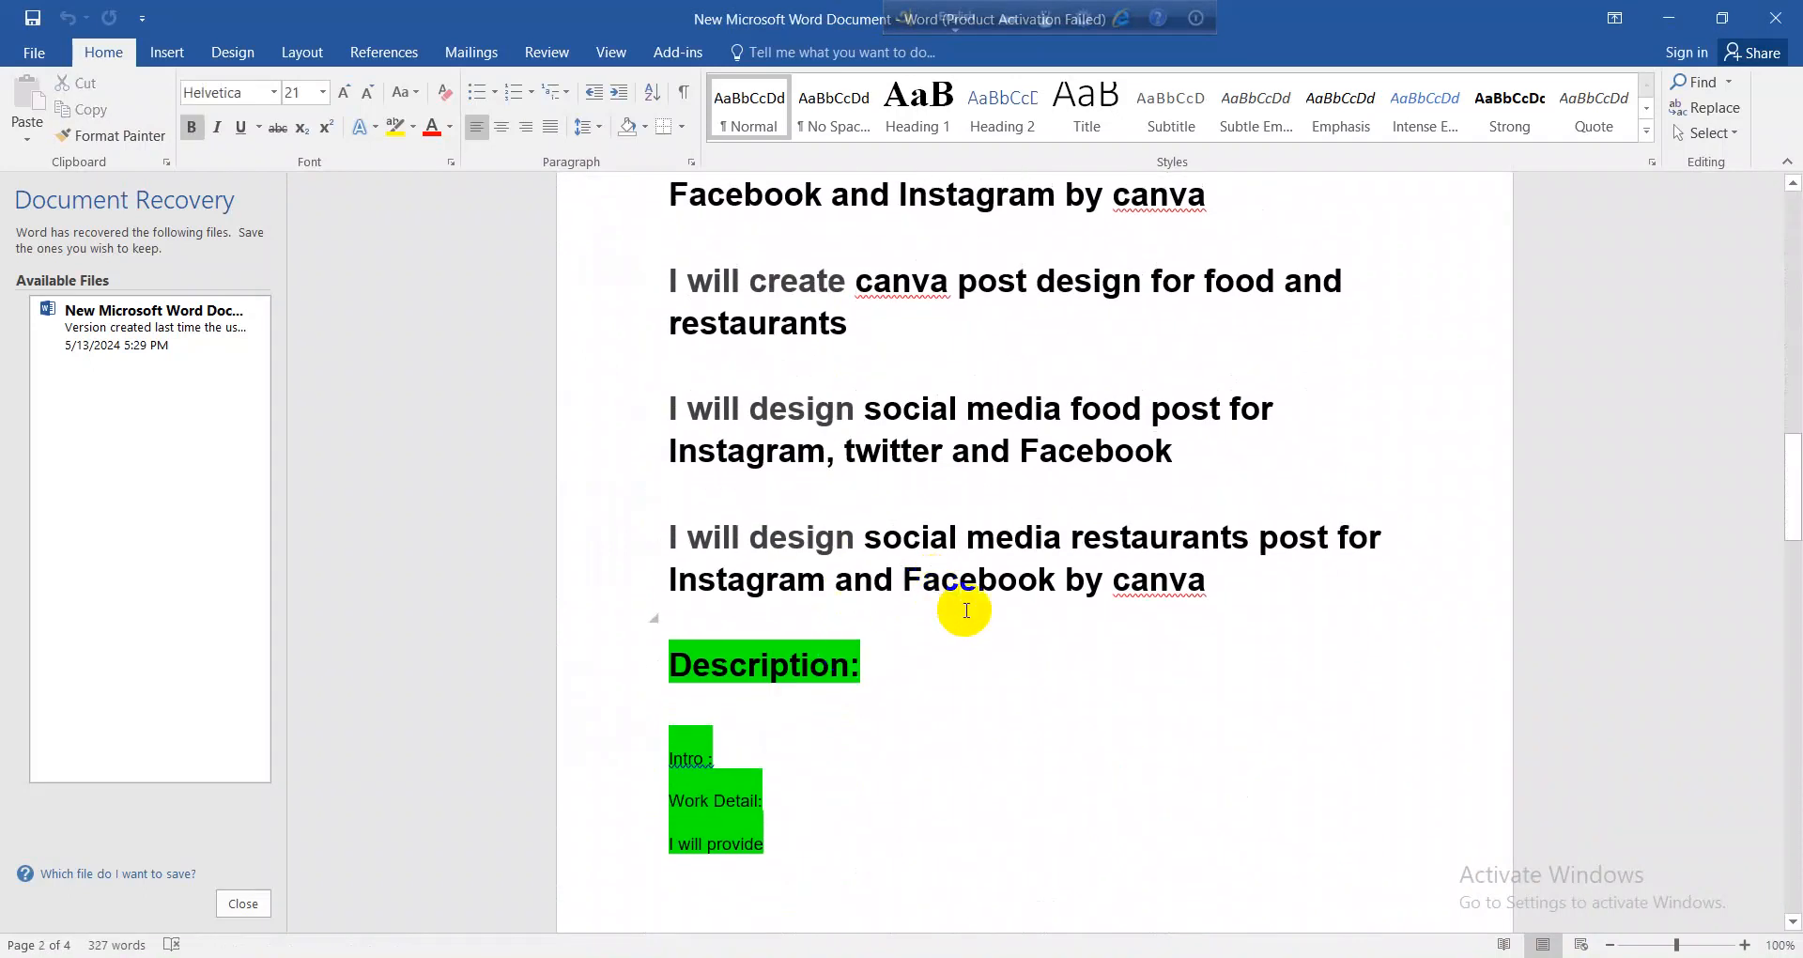
scroll(965, 595, up, 3)
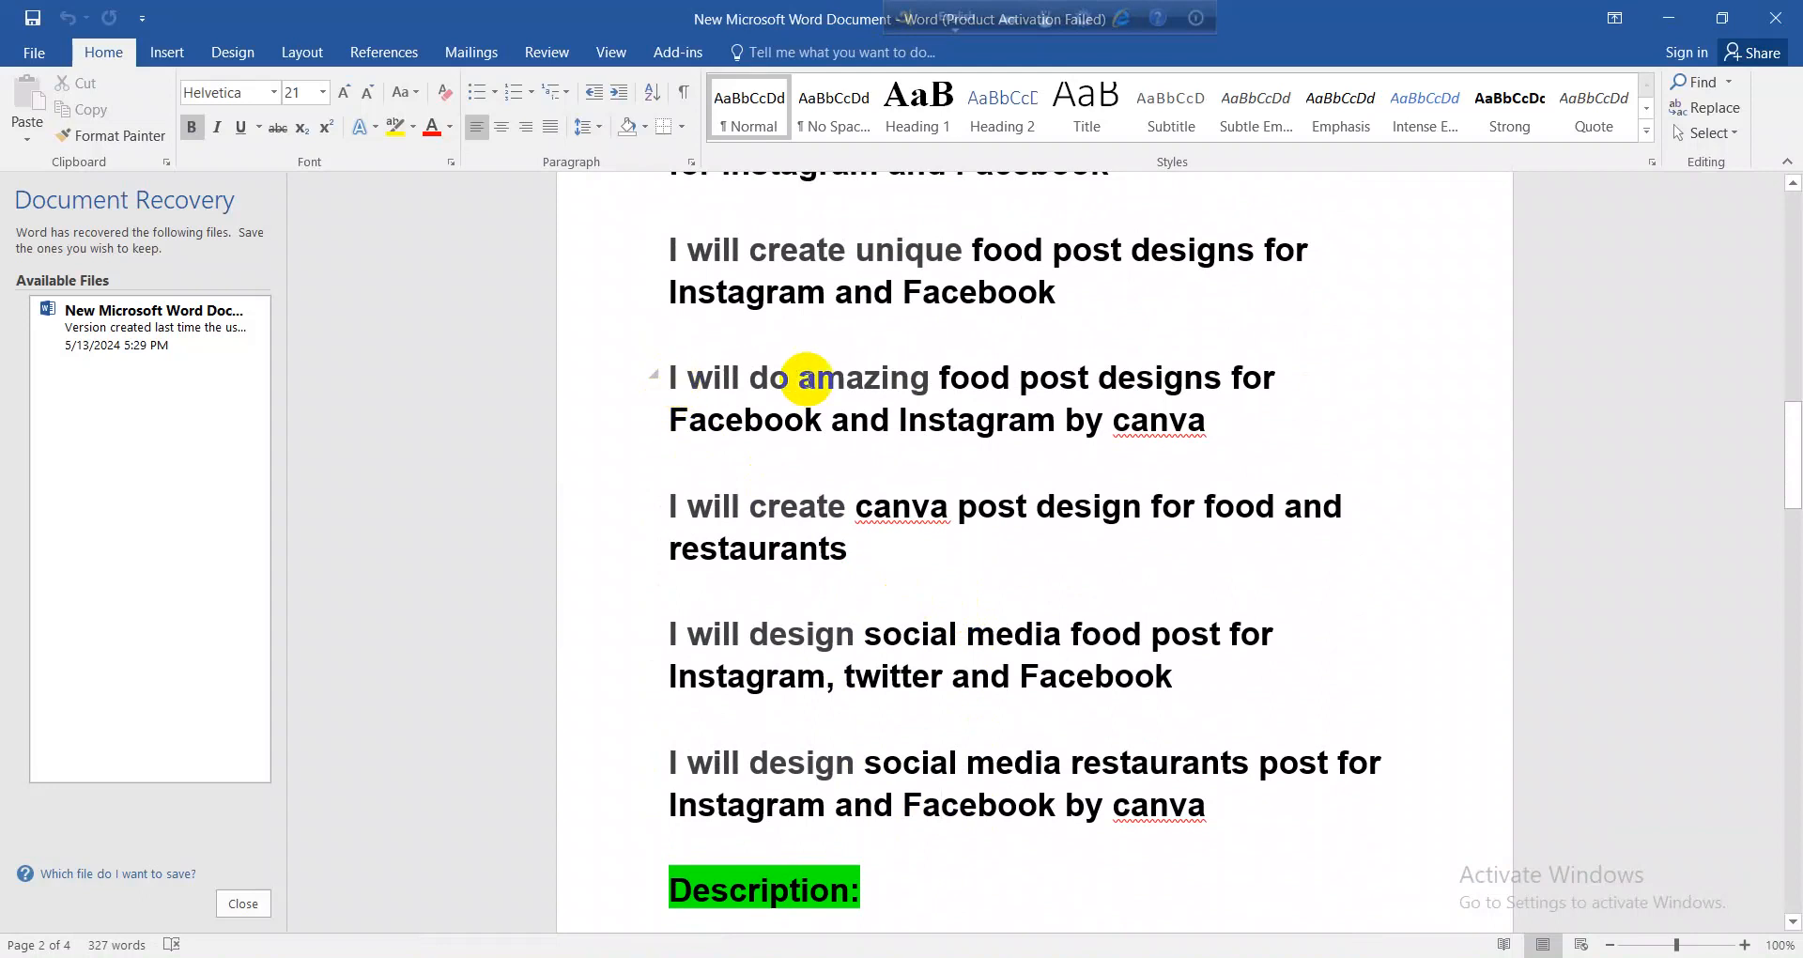
scroll(872, 425, up, 1)
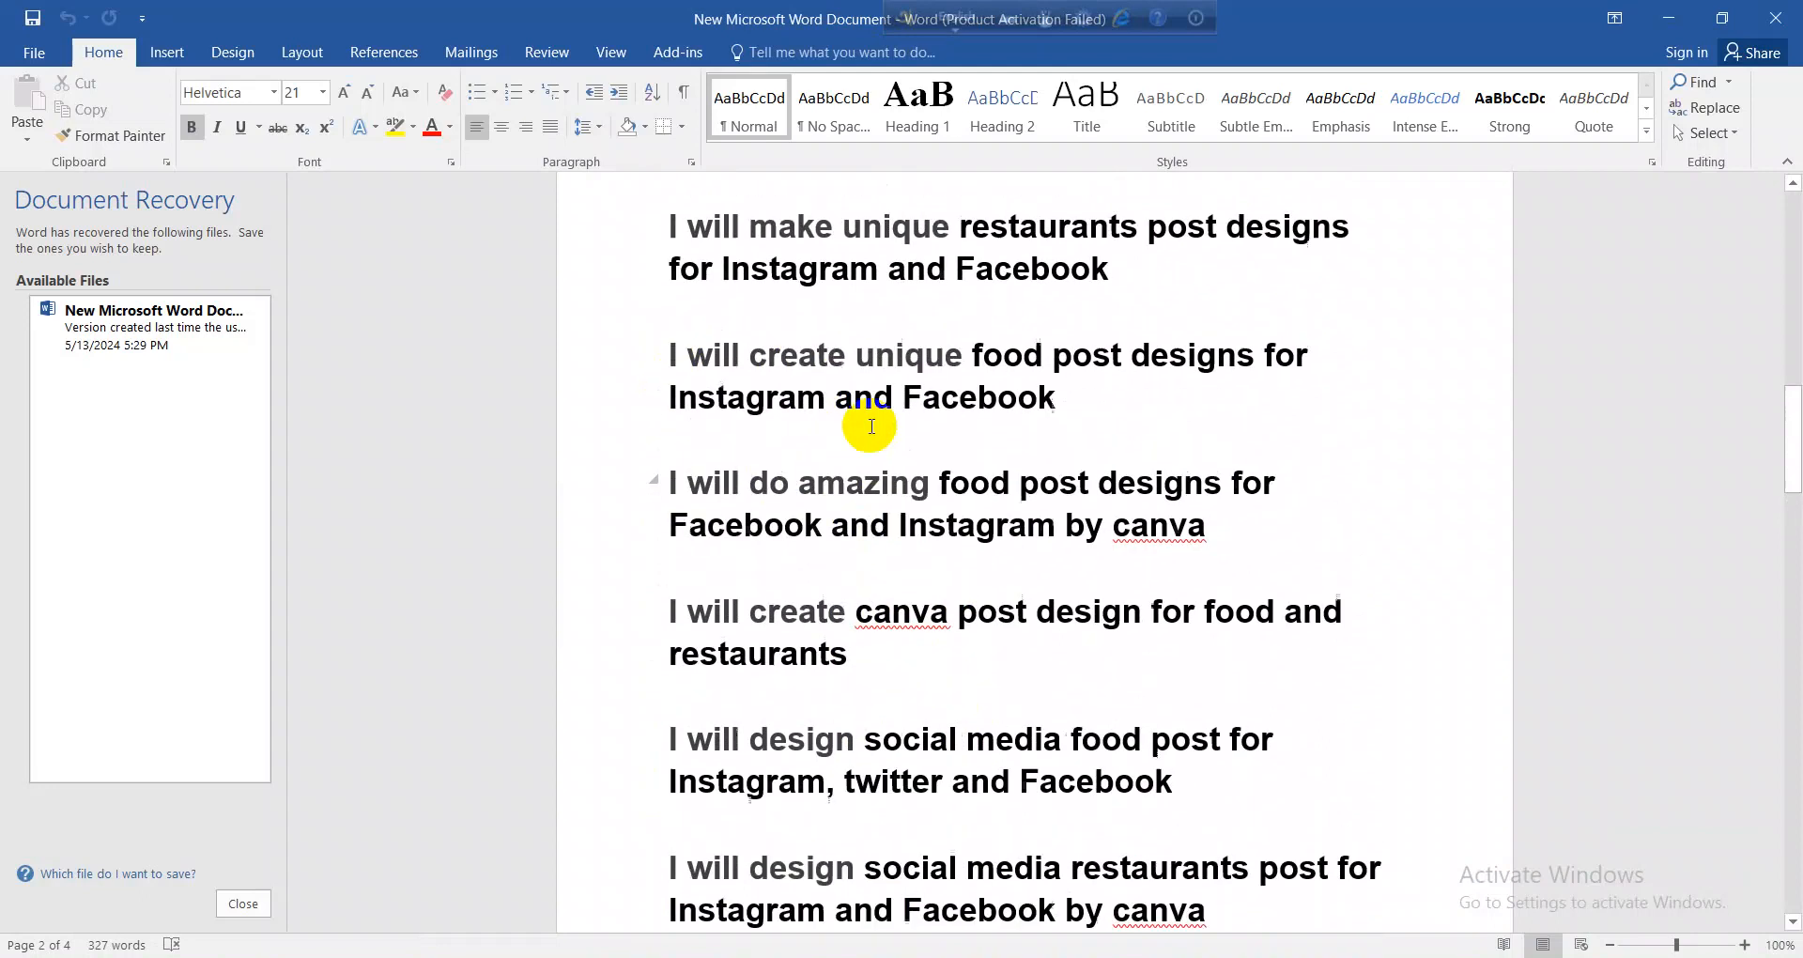
Step: Replace "amazing" with "attractive" in the title about food post designs for Facebook and Instagram by canva
drag(928, 488, 807, 490)
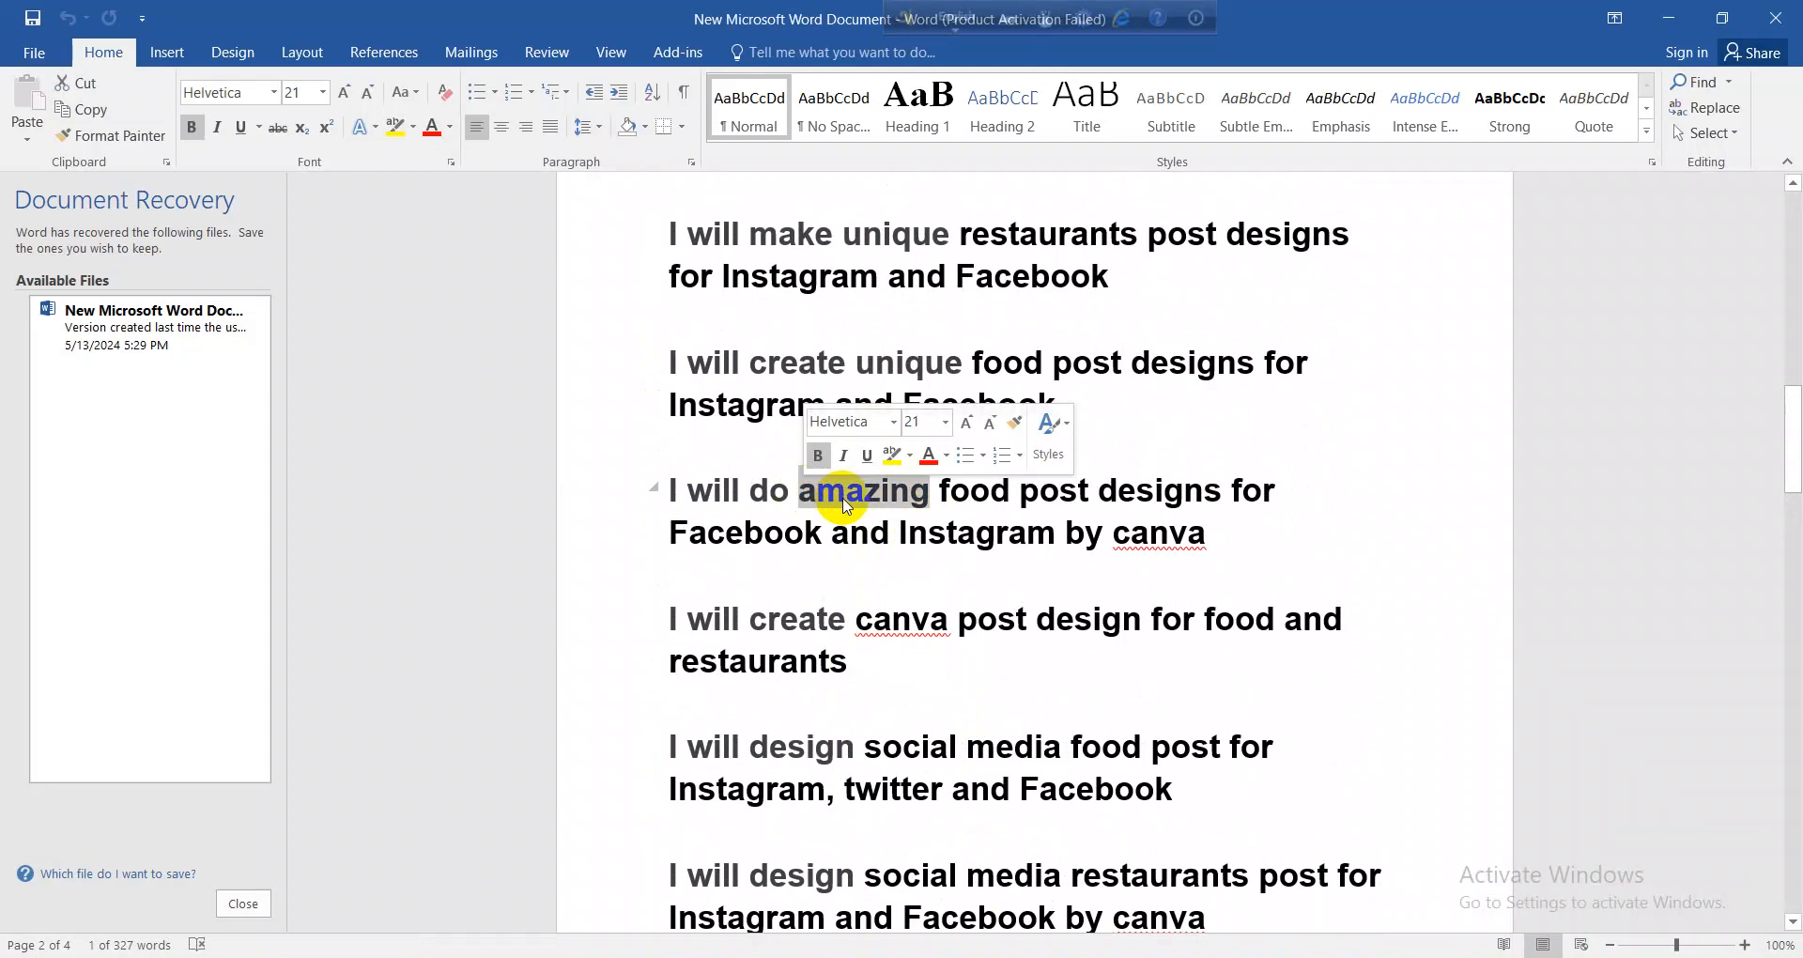
key(BackSpace)
text(tta)
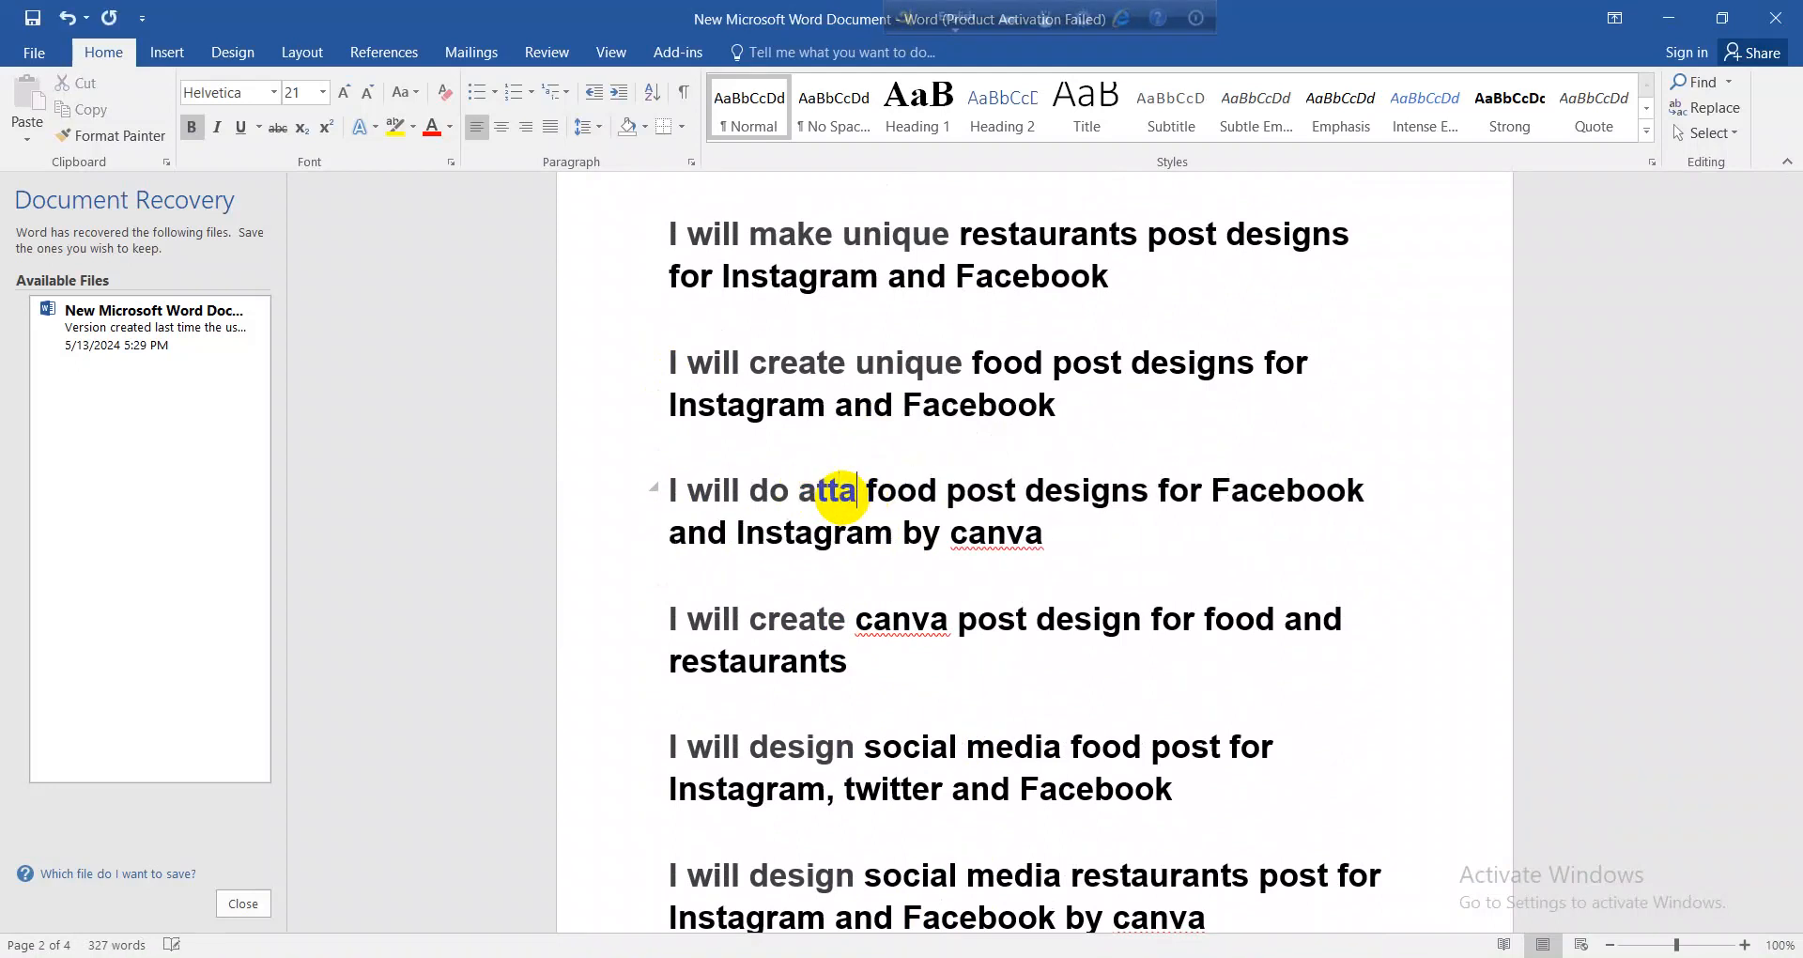
key(BackSpace)
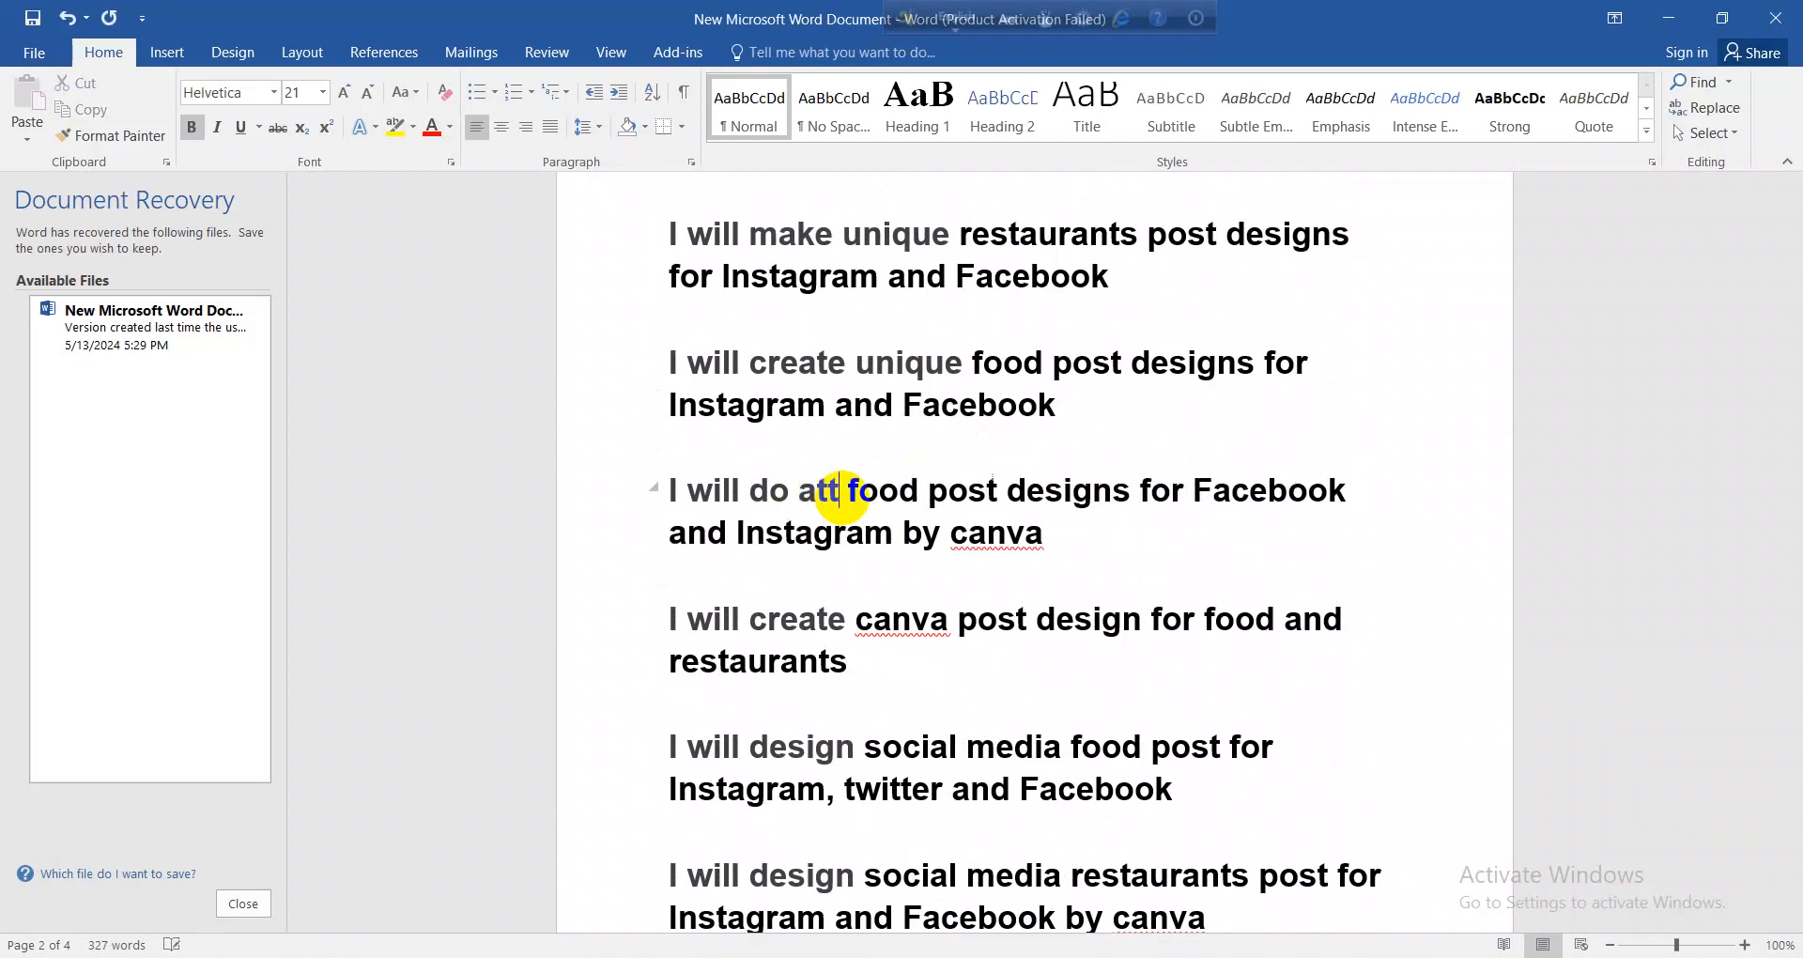
text(rc)
key(BackSpace)
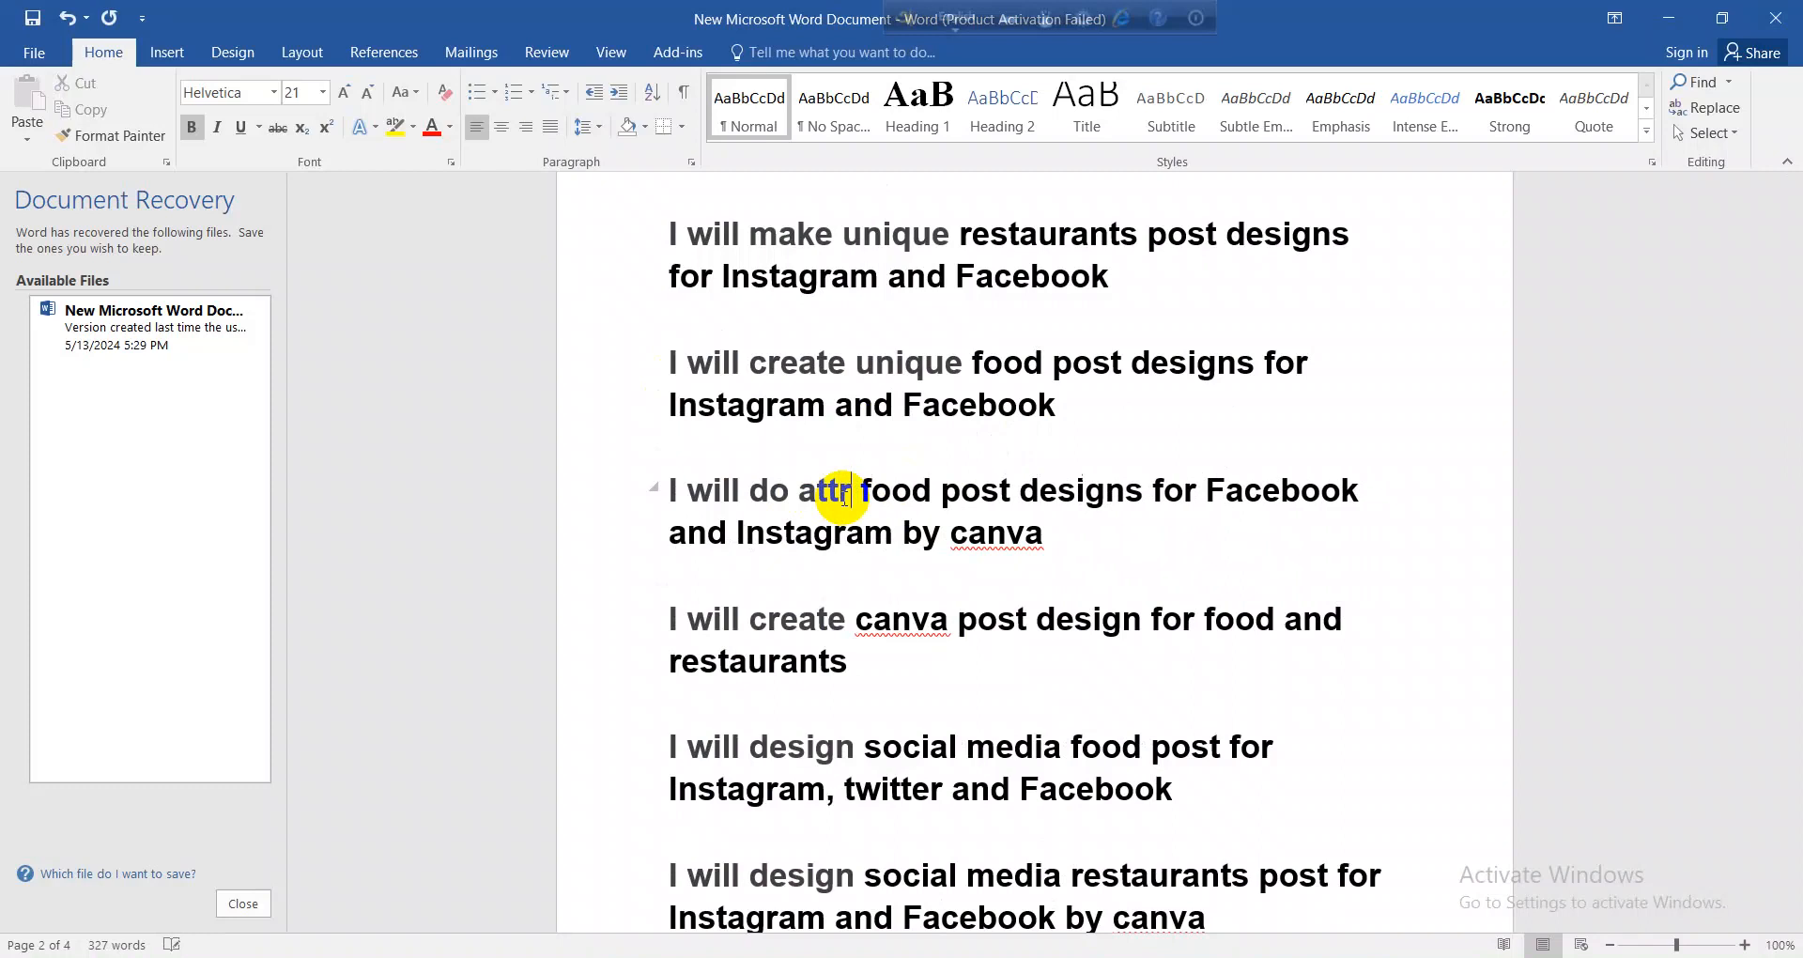
text(ac)
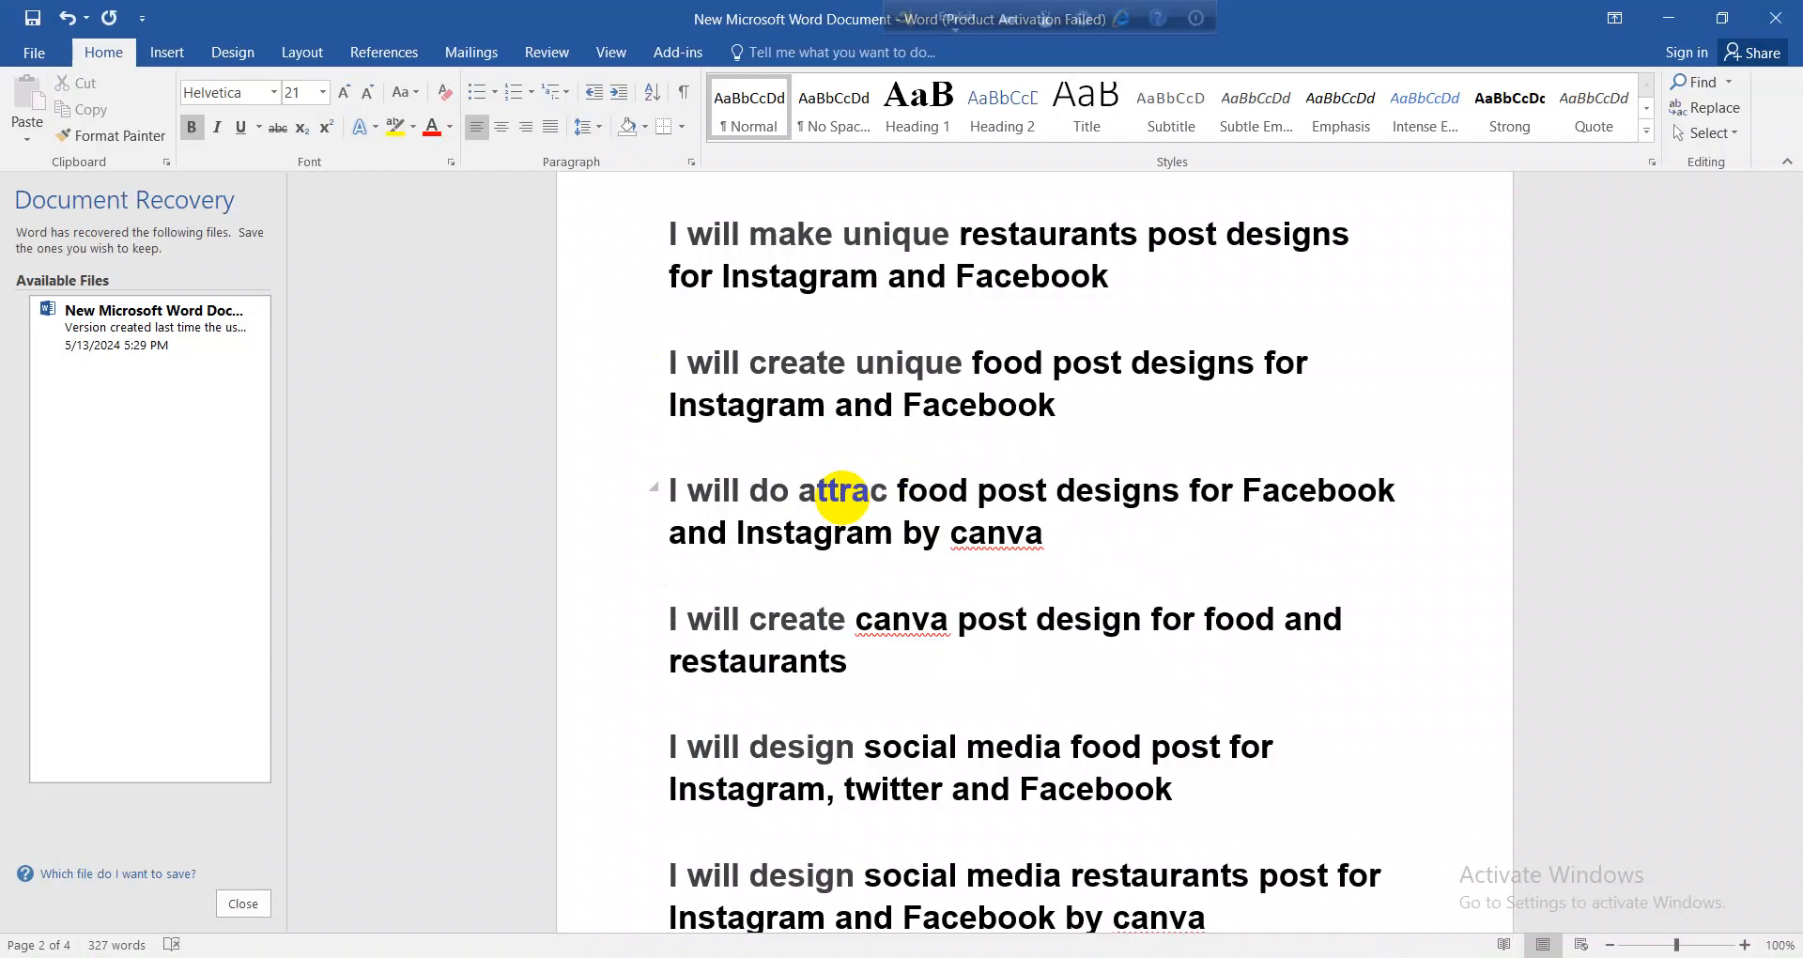
text(k)
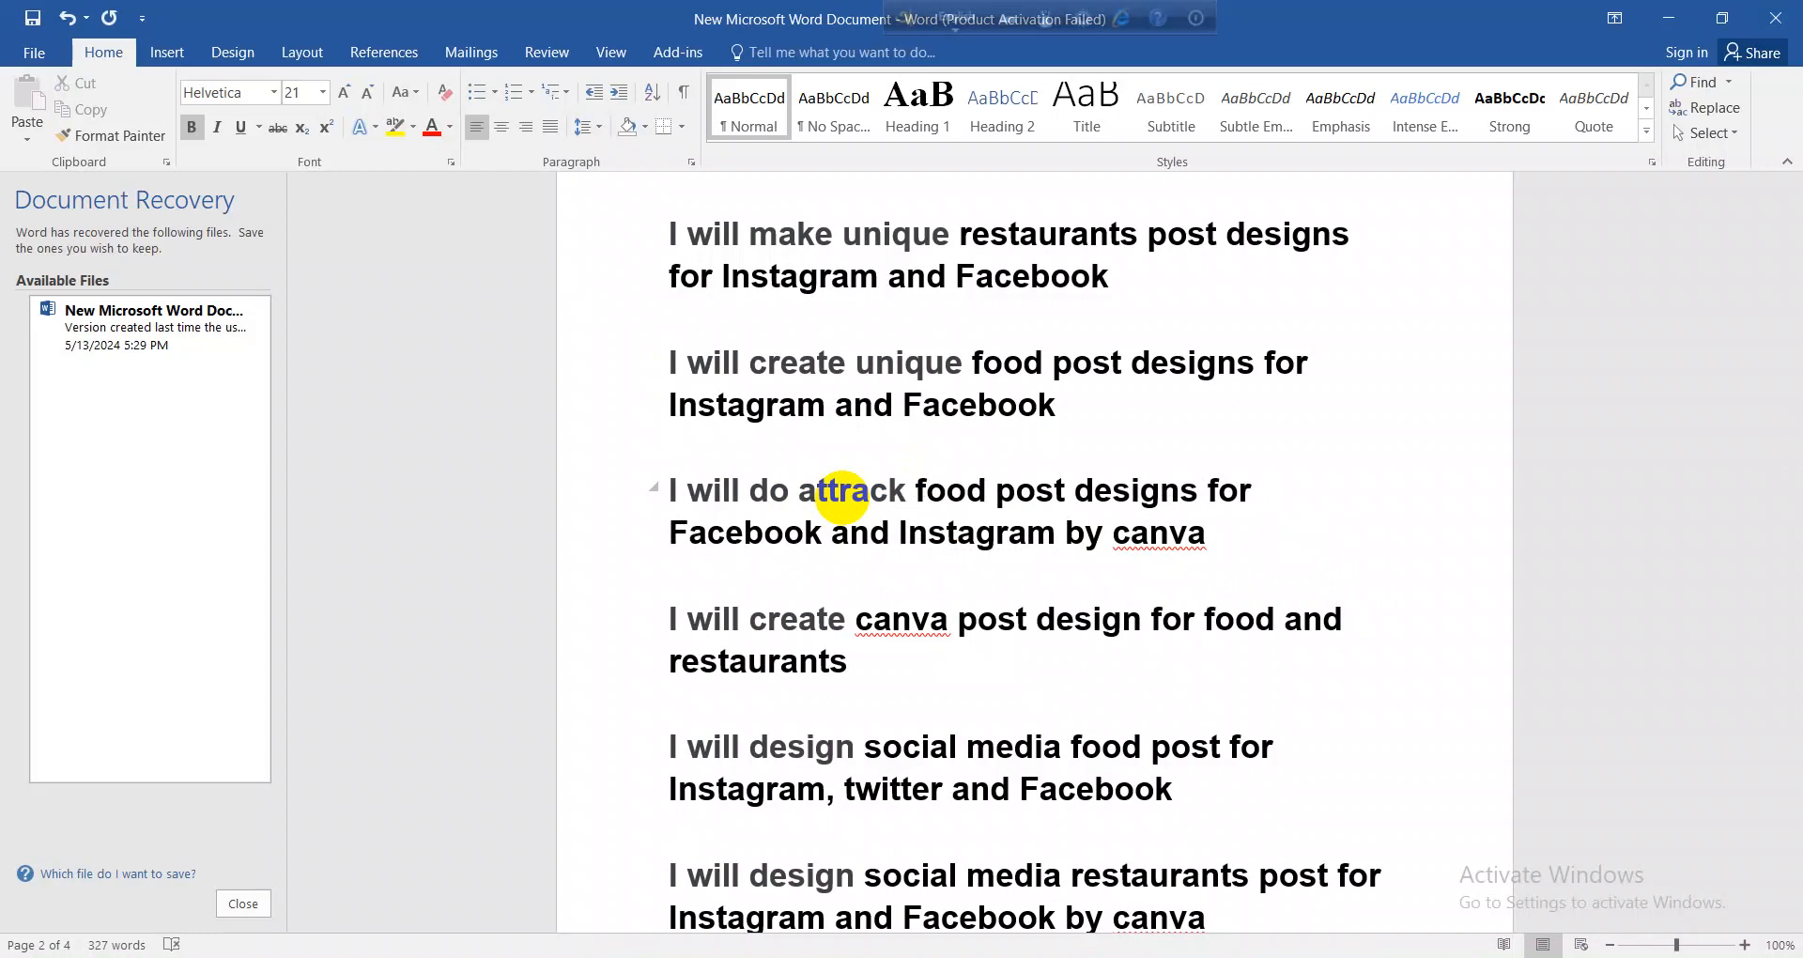
key(BackSpace)
text(tvi)
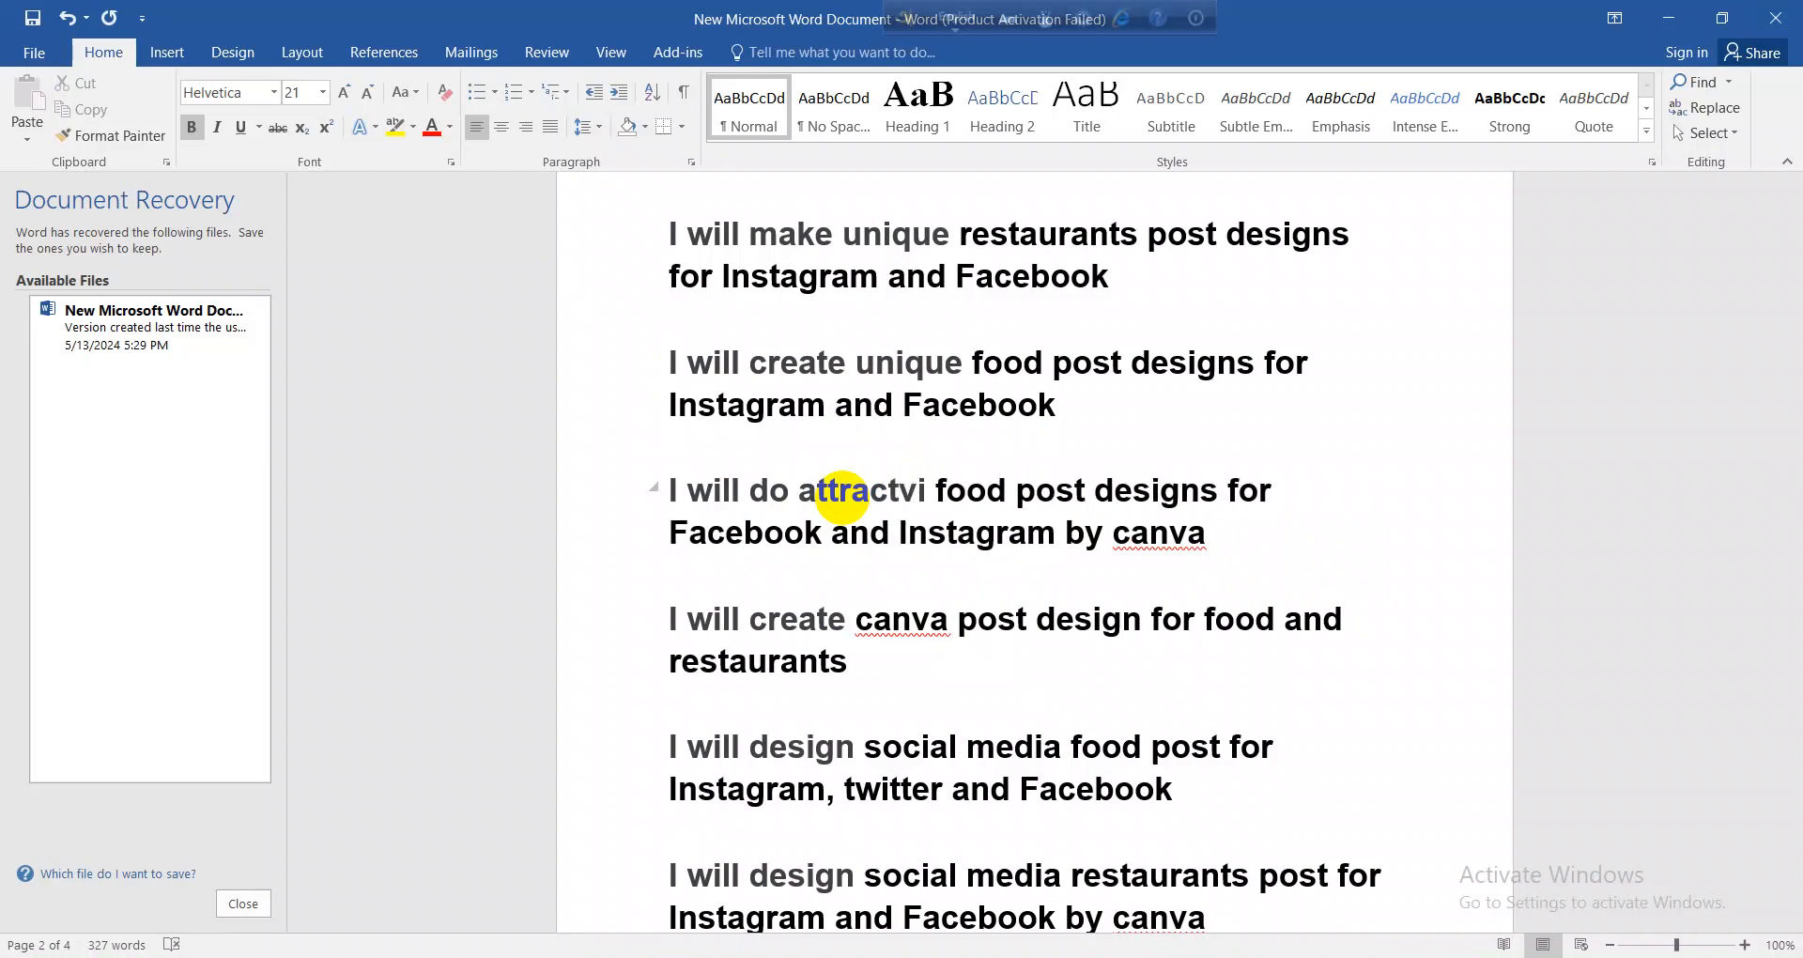
text(ve)
key(BackSpace)
key(BackSpace)
text(e)
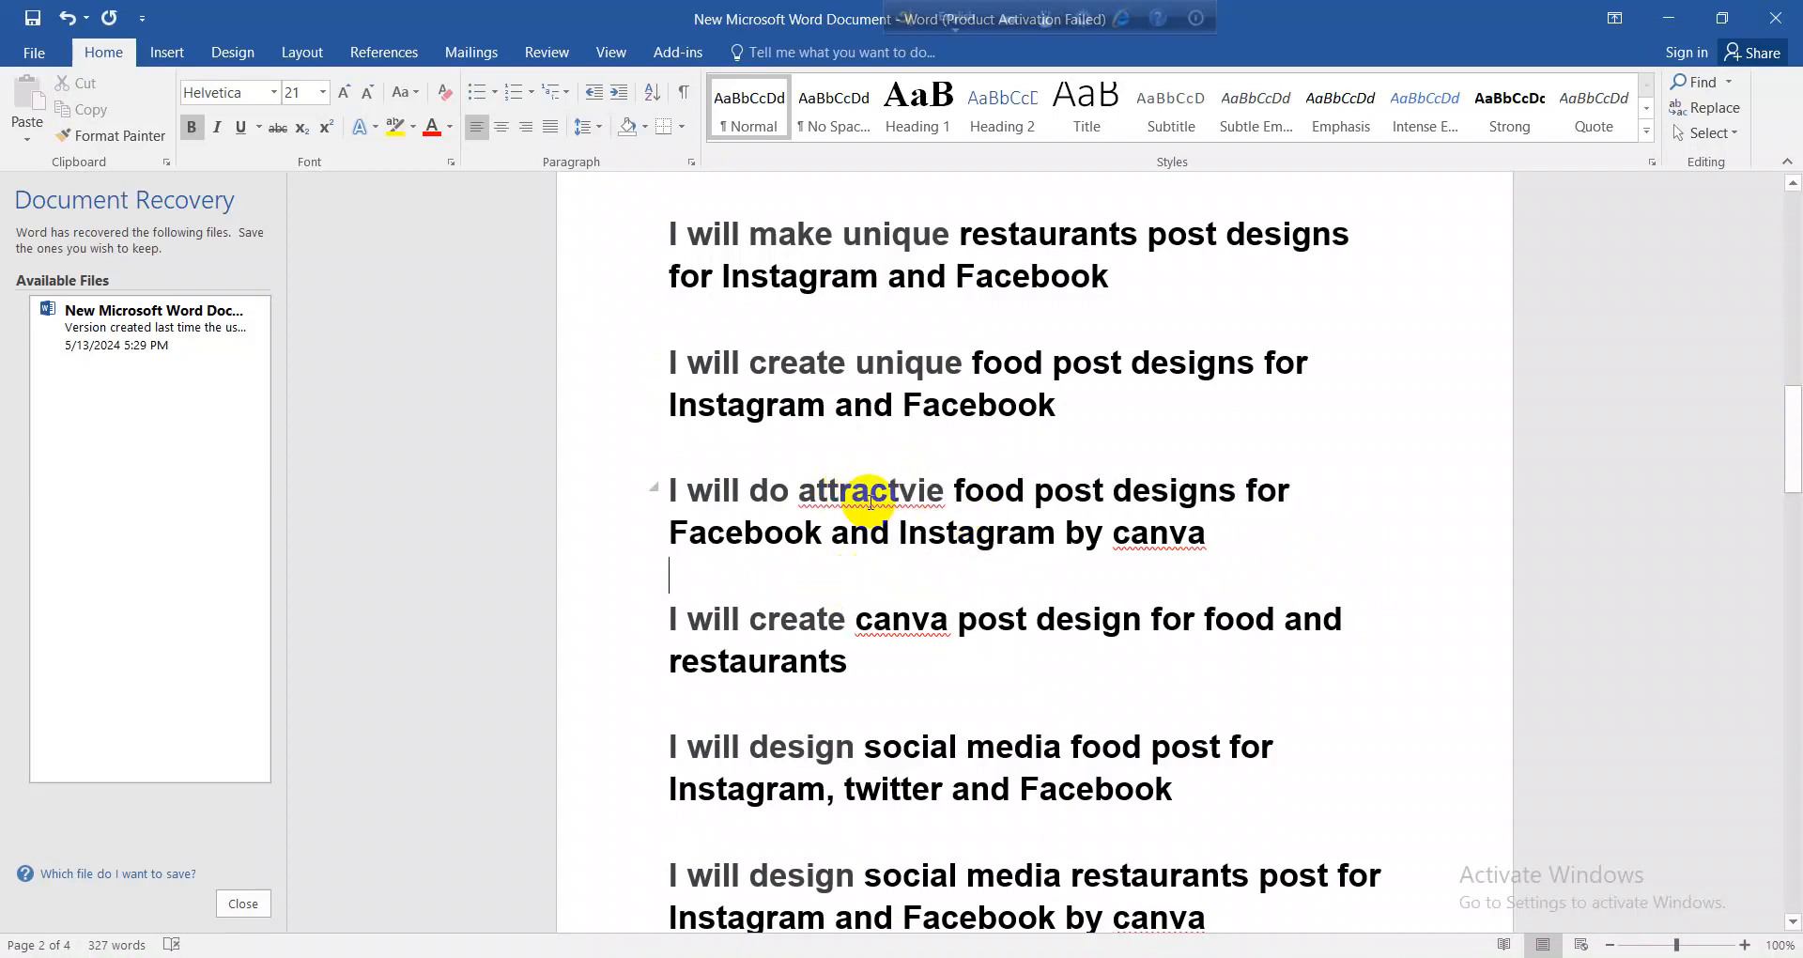
right_click(871, 505)
click(978, 523)
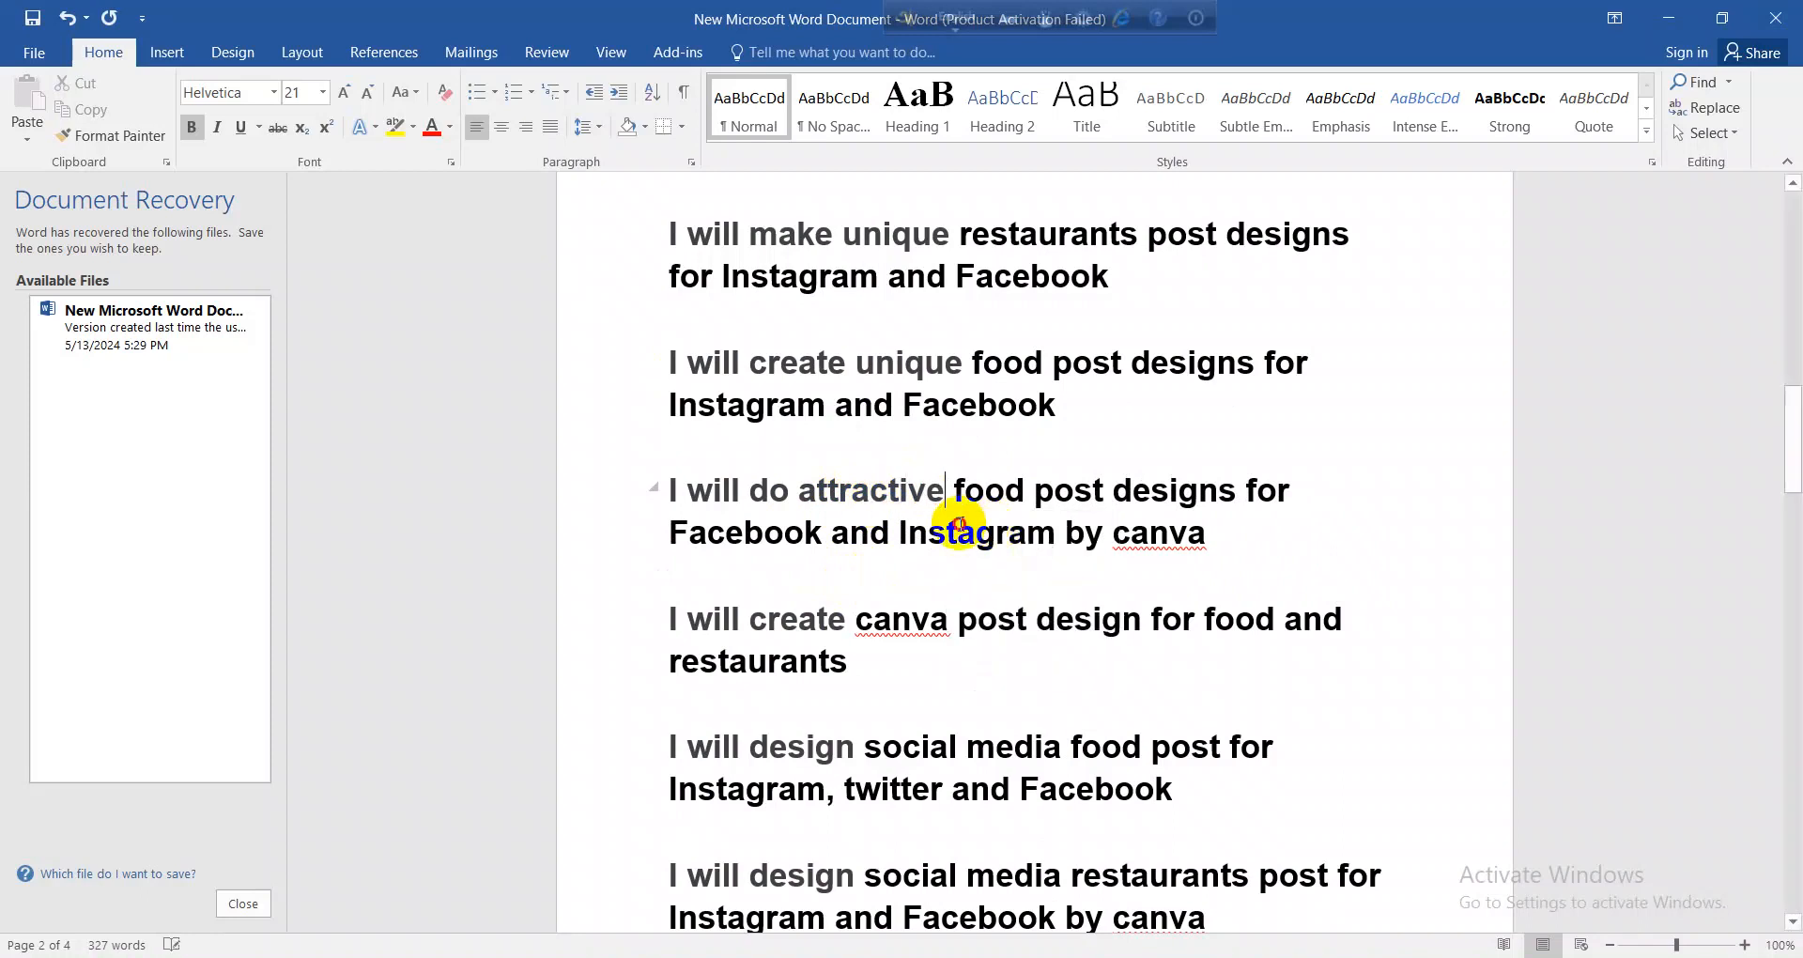
Step: Examine the gig description, the What You Will Get and Why Choose Me lists, the sign-off and the Basic Package heading
scroll(959, 523, down, 10)
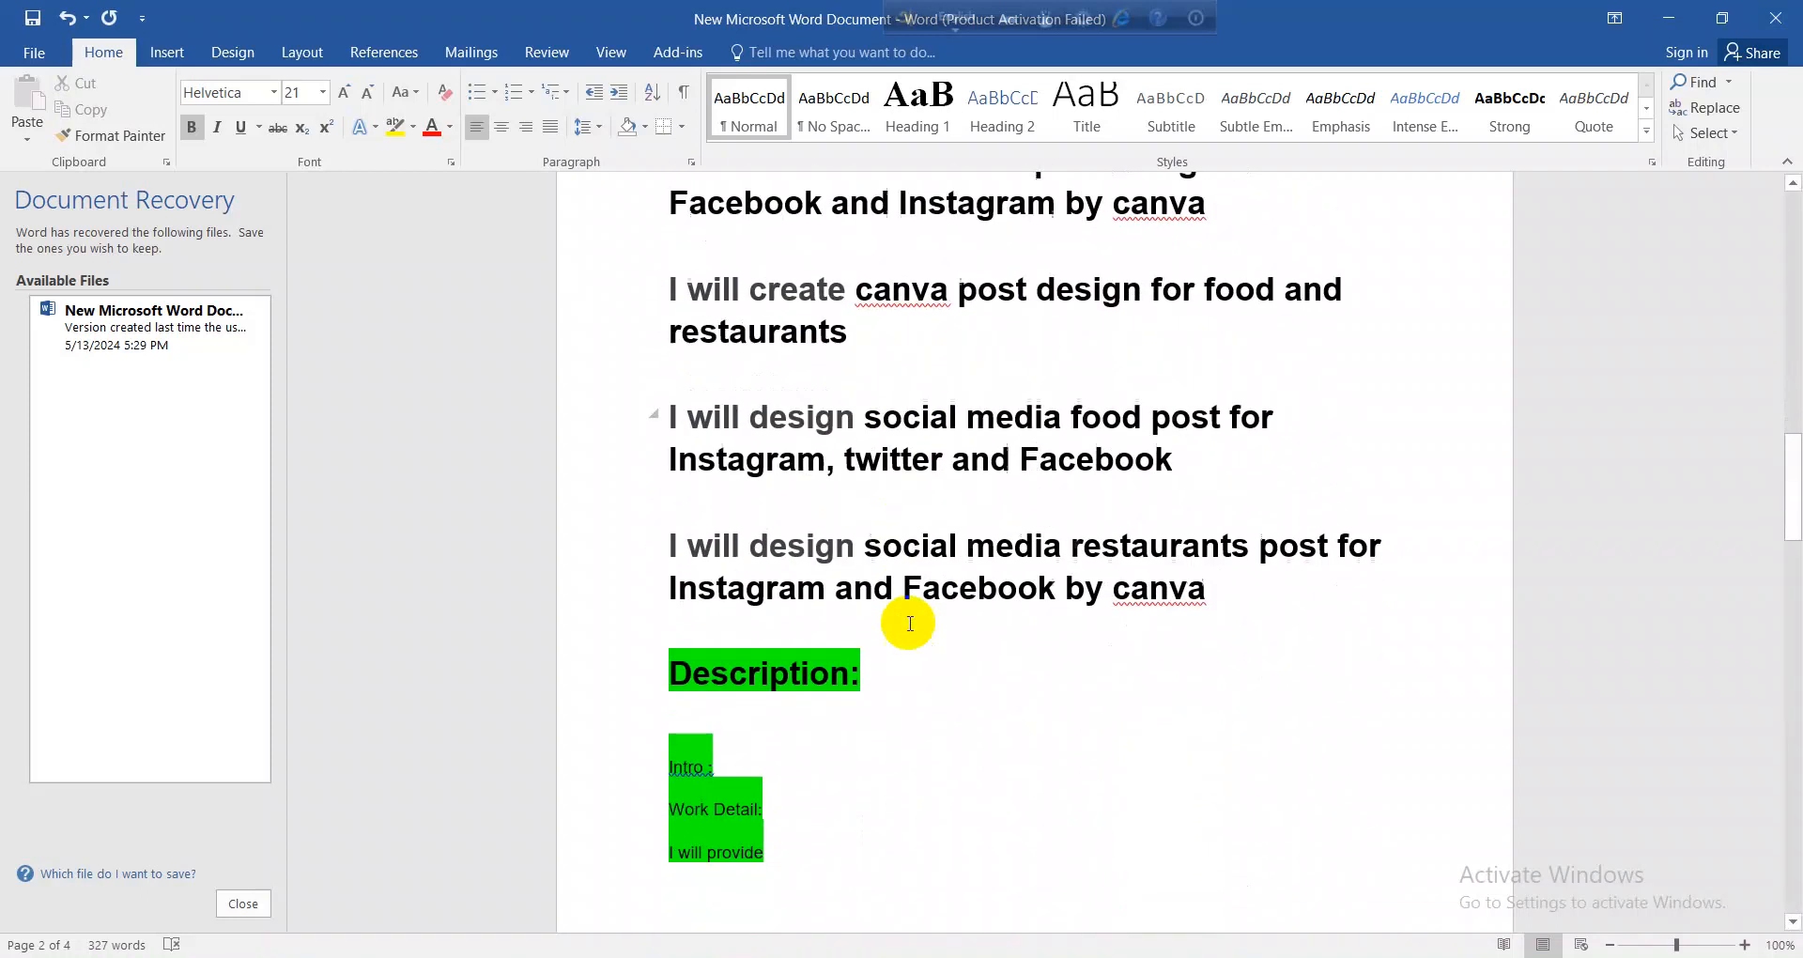
scroll(909, 623, down, 14)
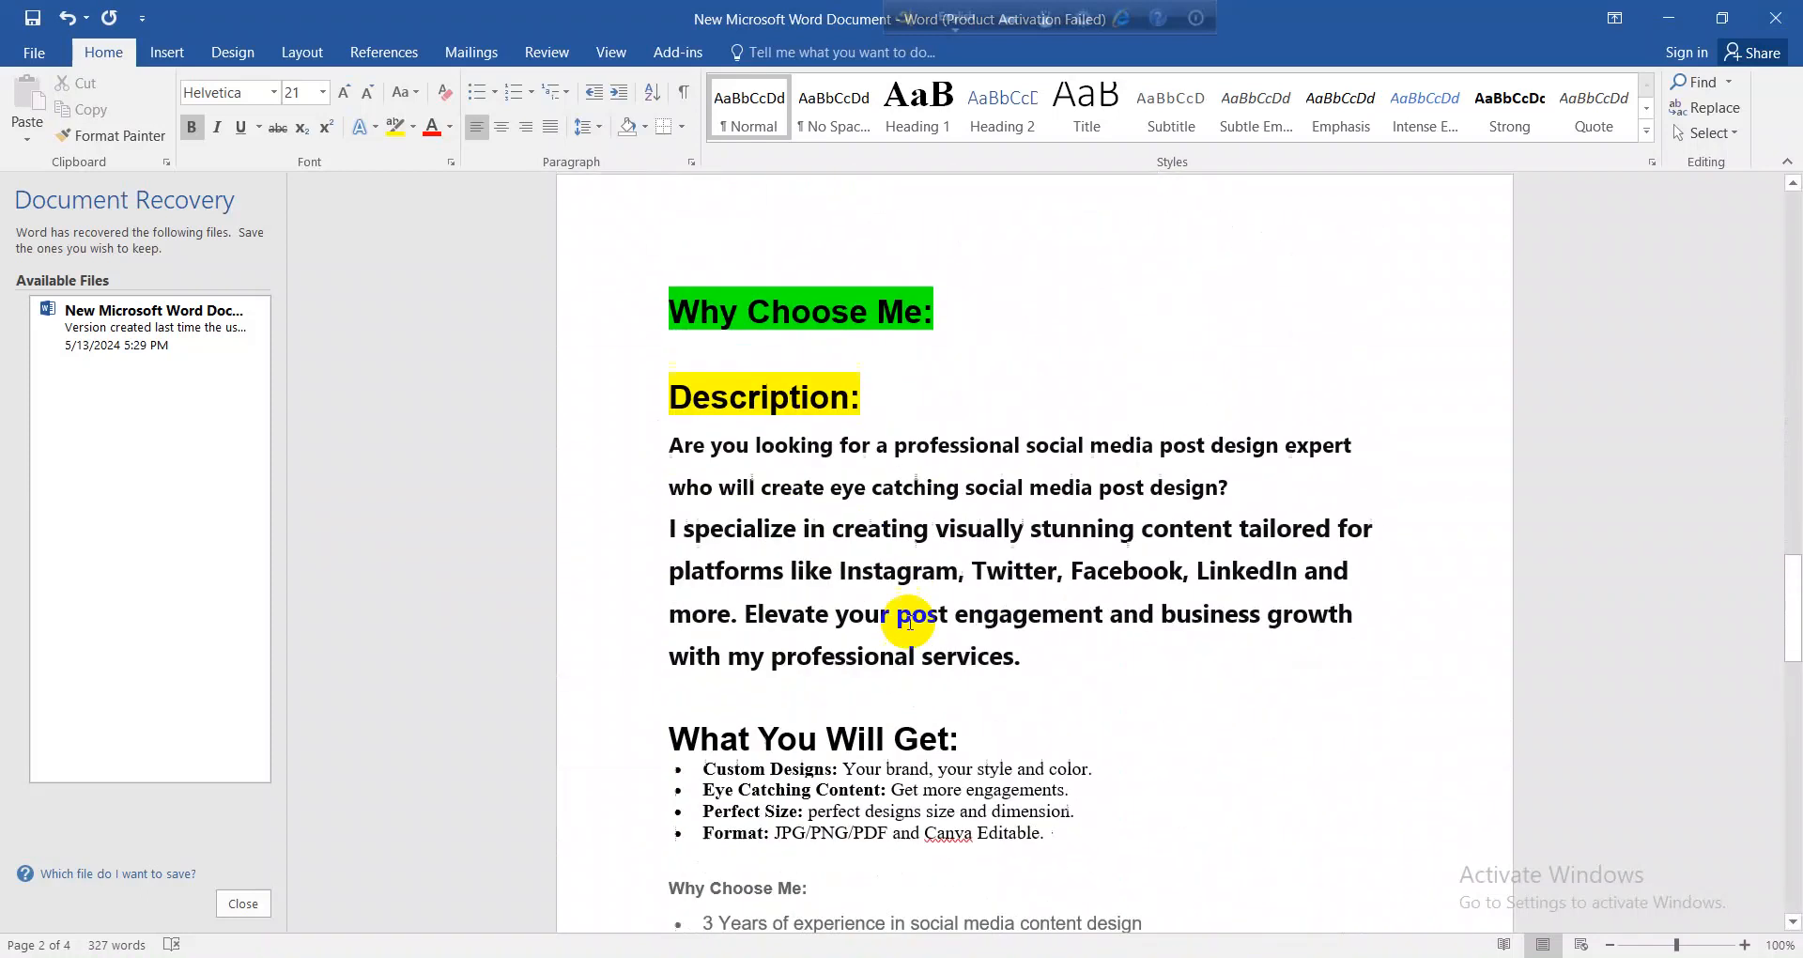
scroll(921, 561, down, 2)
scroll(829, 435, up, 2)
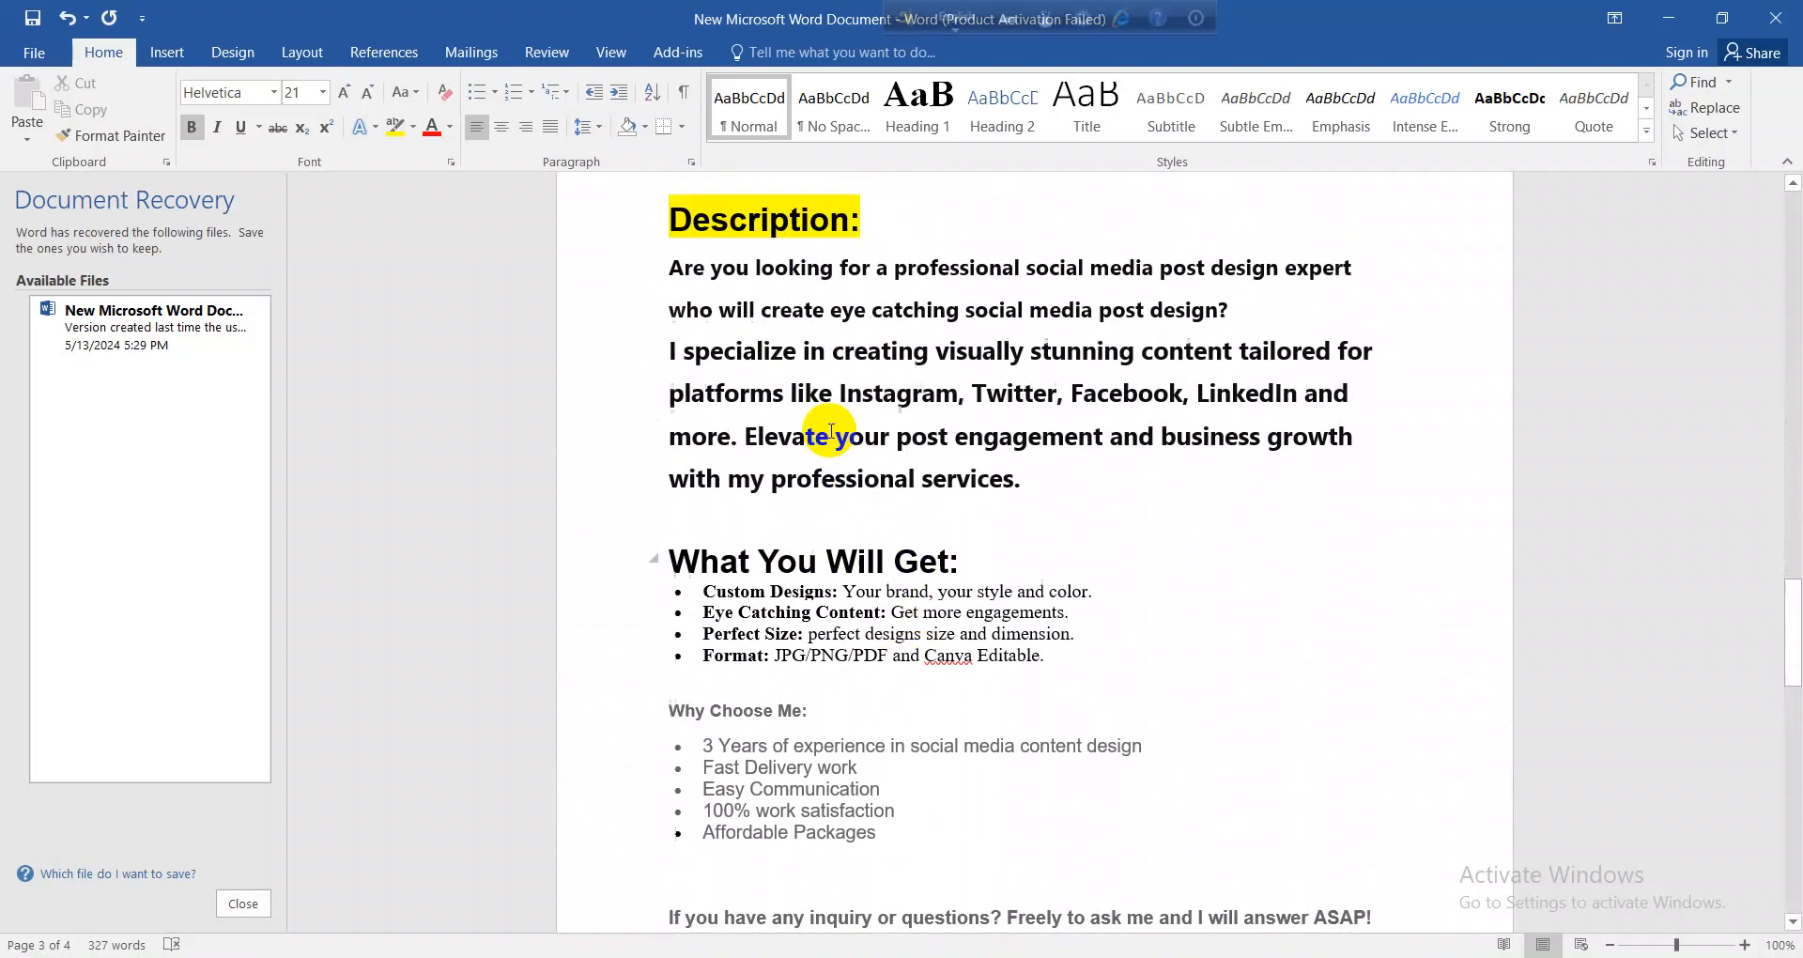
click(797, 395)
drag(668, 272, 908, 831)
scroll(949, 638, down, 5)
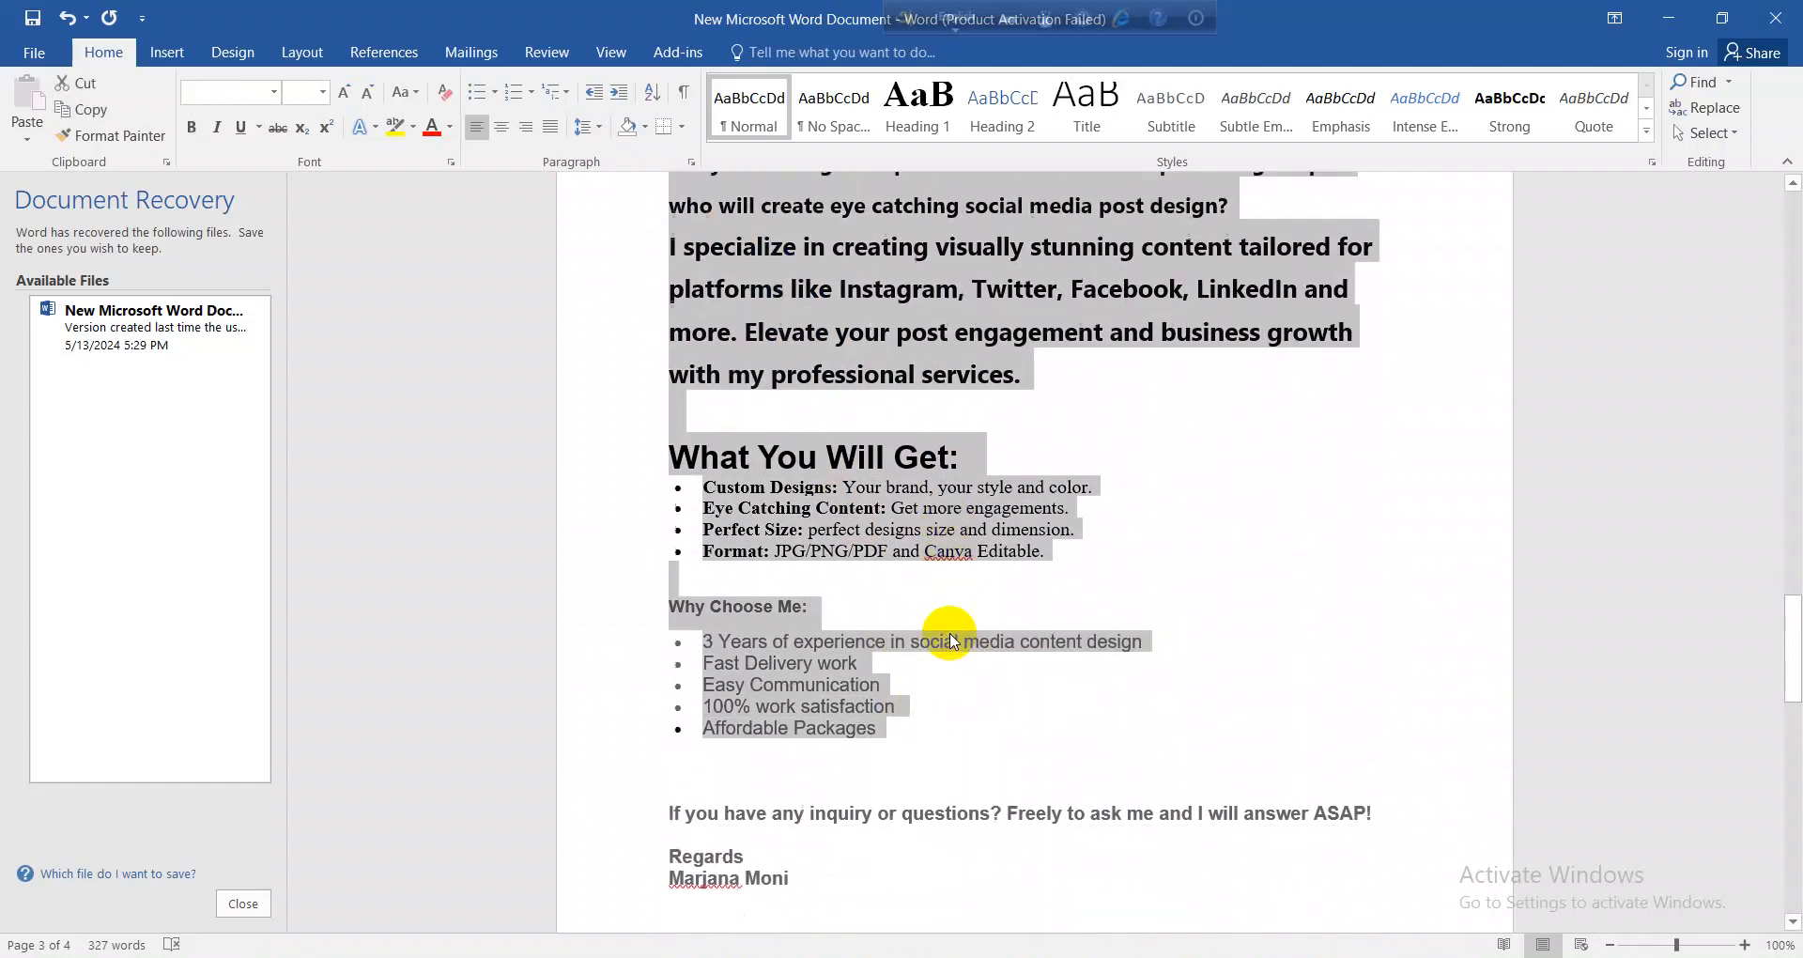
click(968, 632)
click(714, 711)
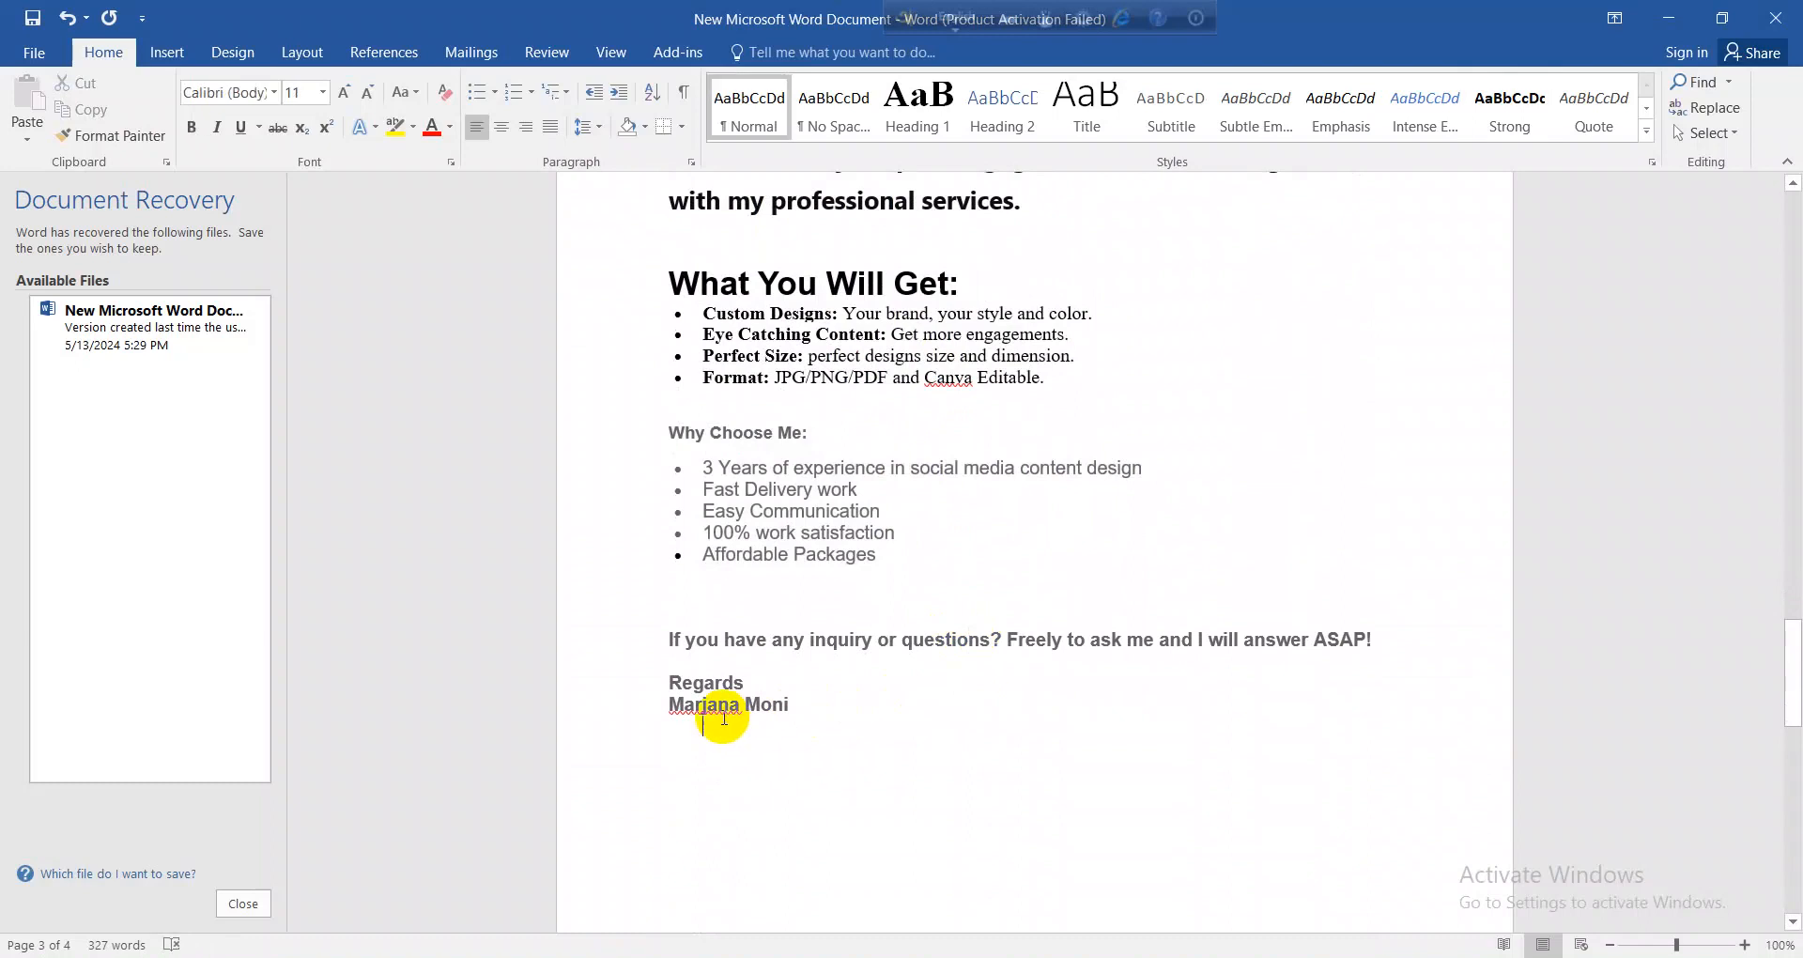
click(794, 683)
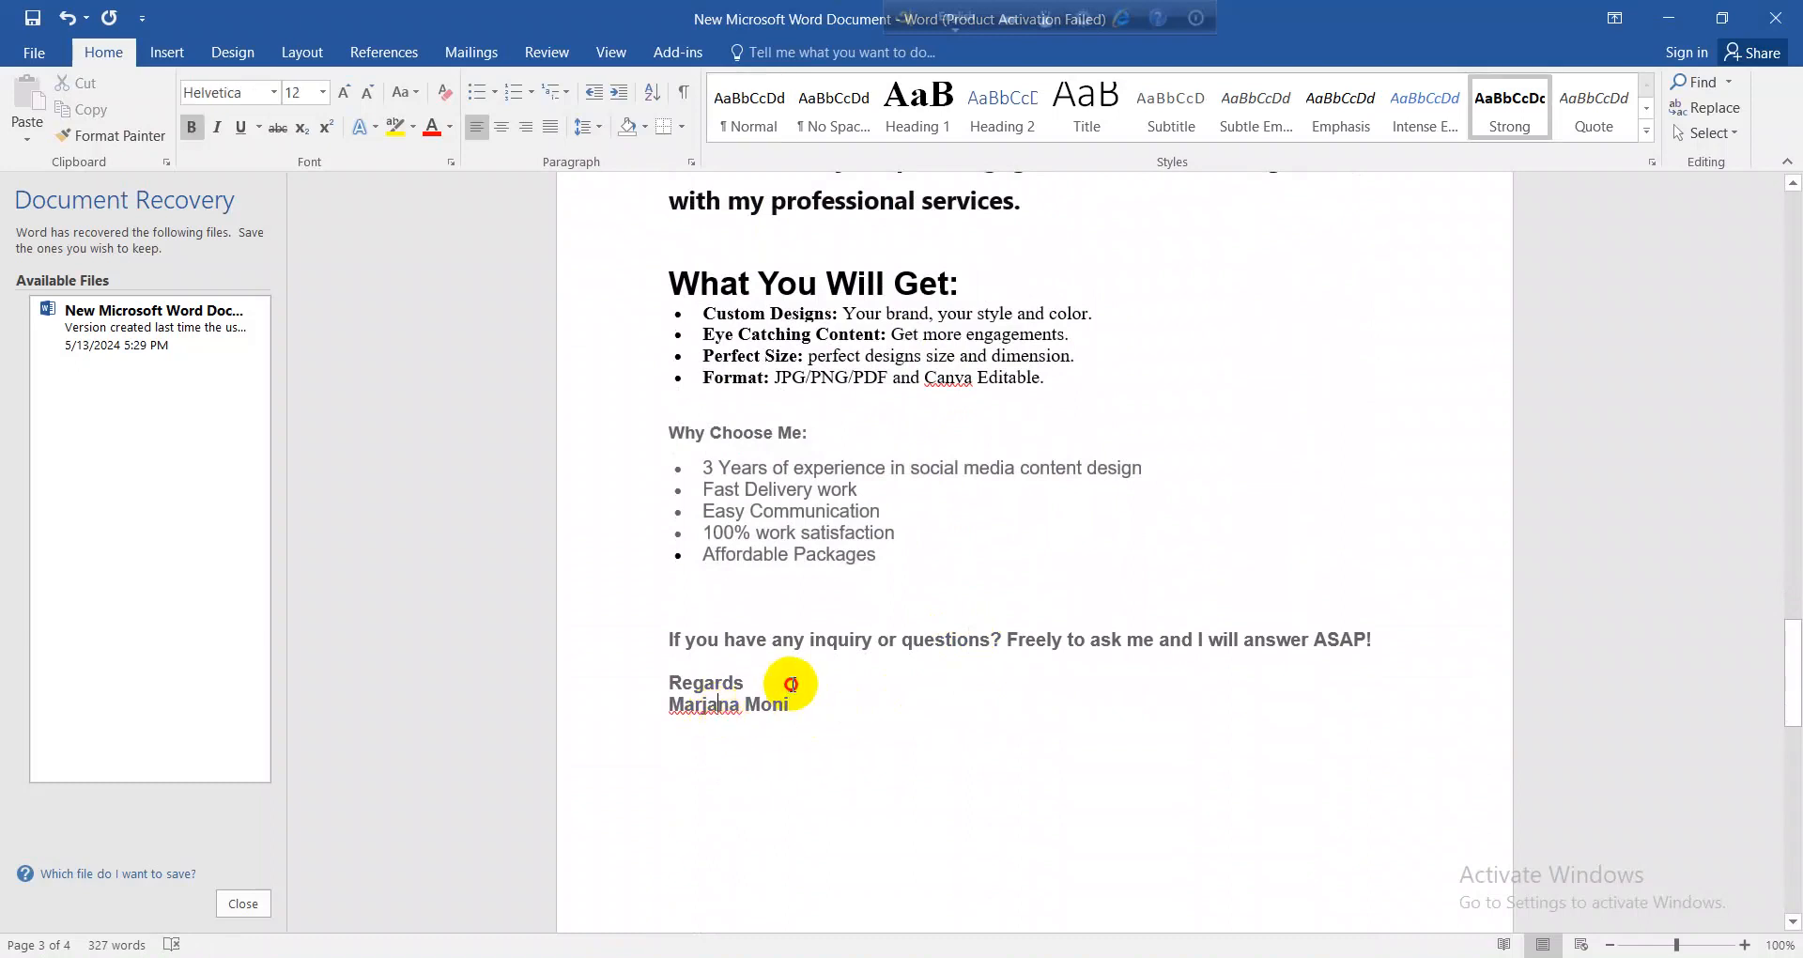
scroll(826, 624, down, 2)
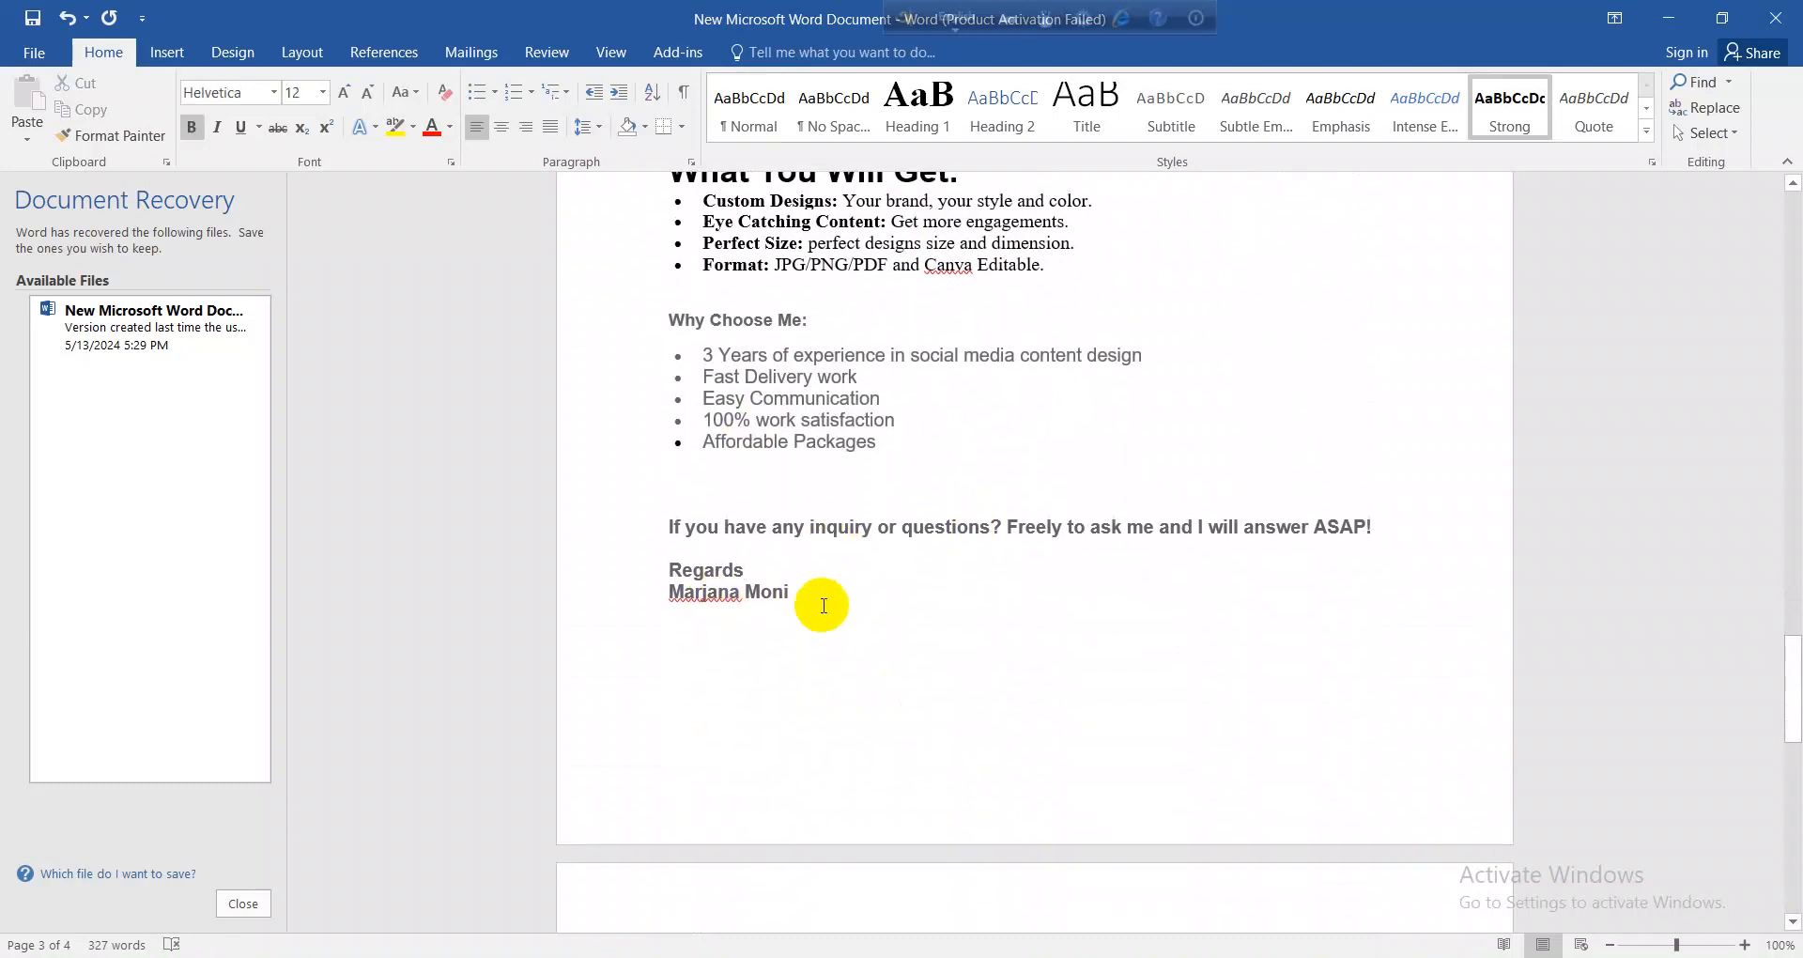
click(830, 611)
scroll(831, 620, down, 3)
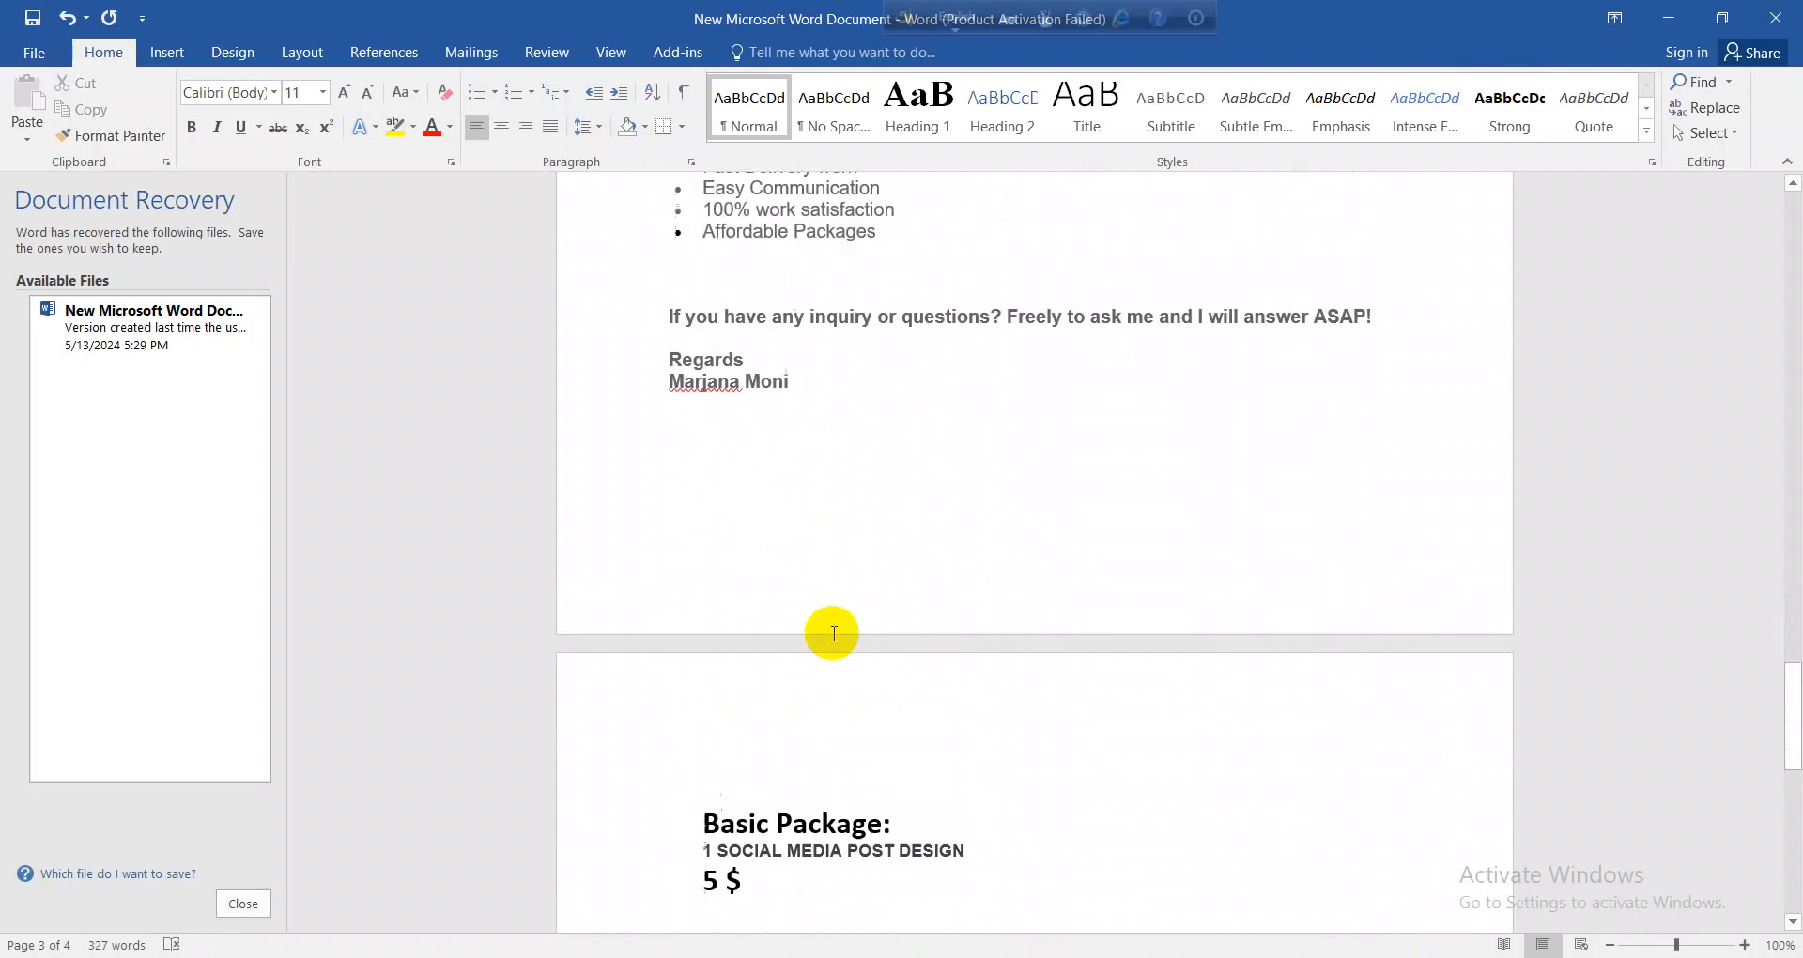
Step: Go back over the description and select its text from the opening question through the closing signature
scroll(813, 503, up, 2)
scroll(869, 599, up, 3)
scroll(868, 600, up, 6)
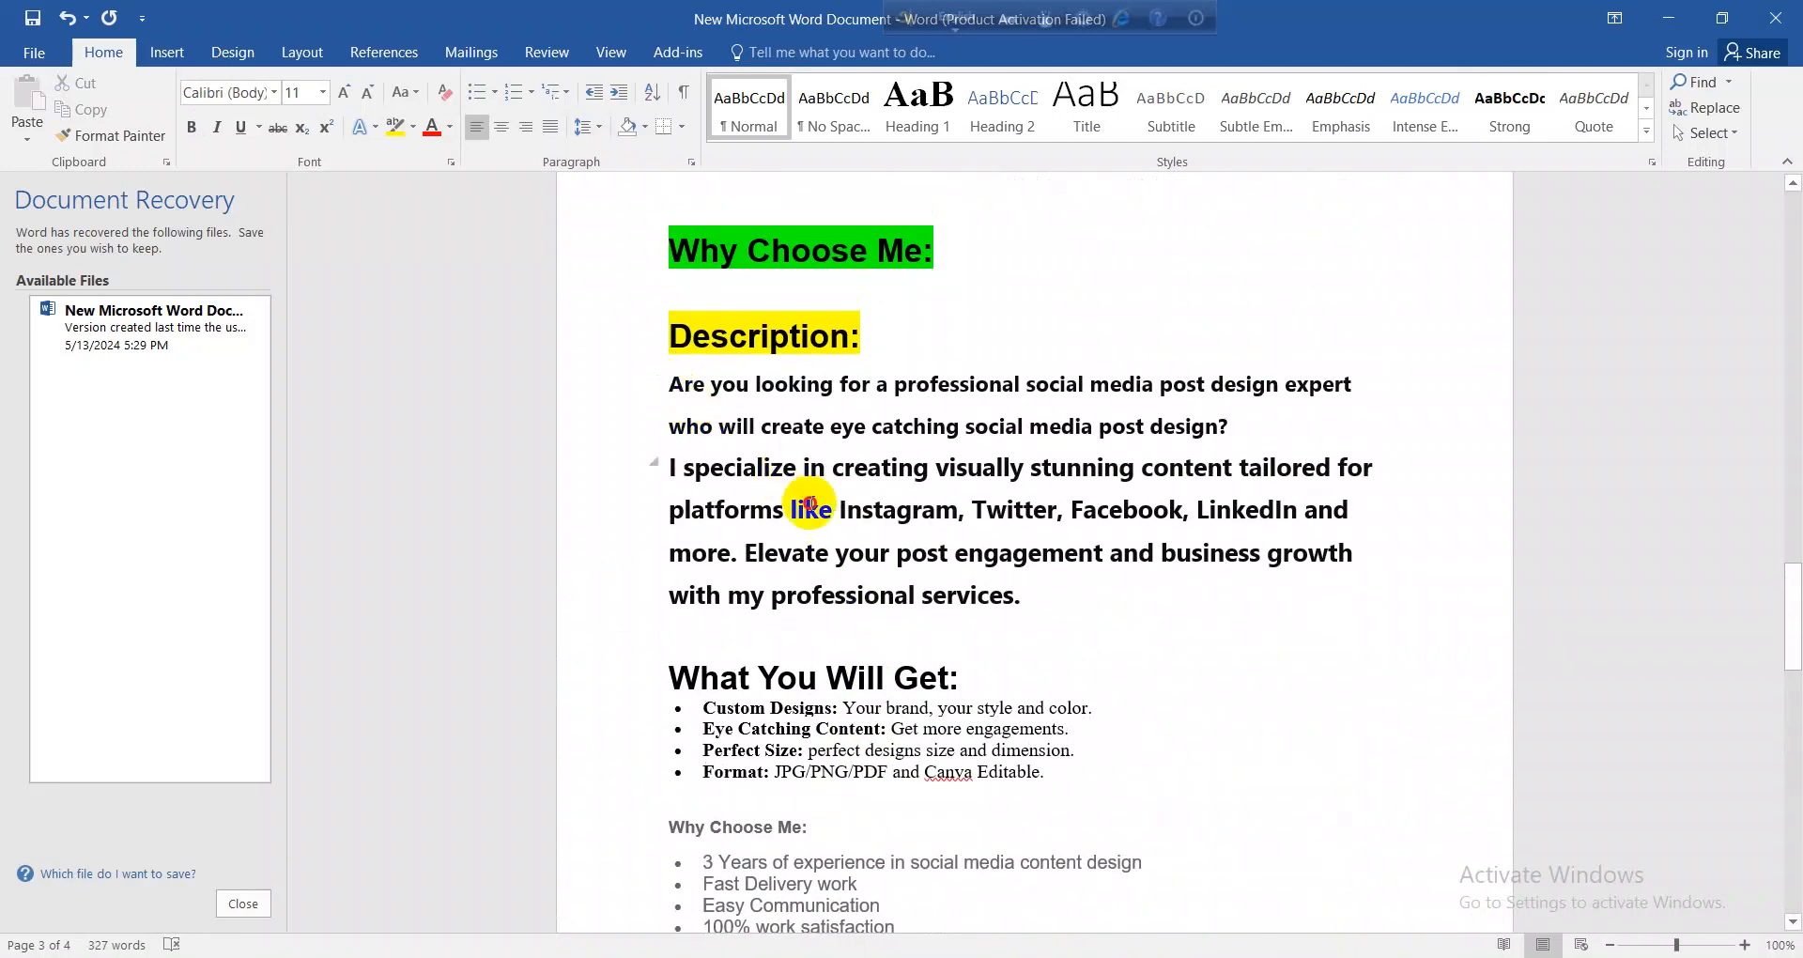
click(773, 509)
drag(676, 385, 845, 543)
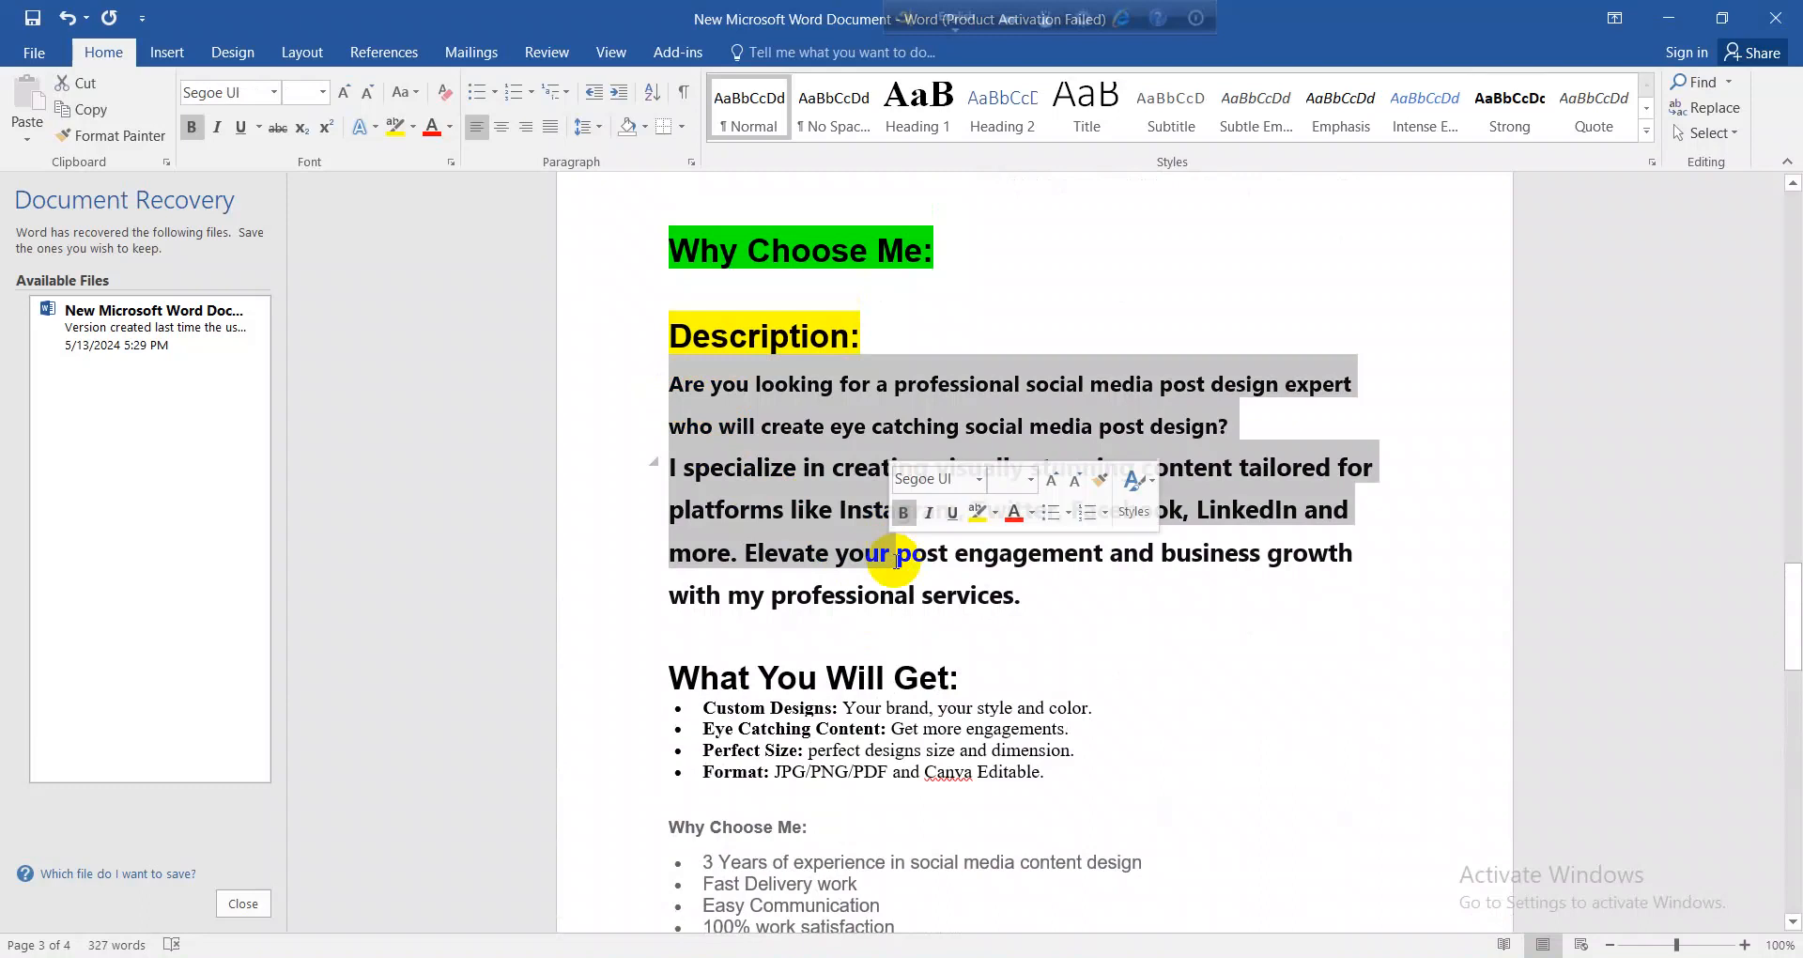
scroll(805, 603, down, 3)
click(885, 619)
scroll(886, 620, up, 2)
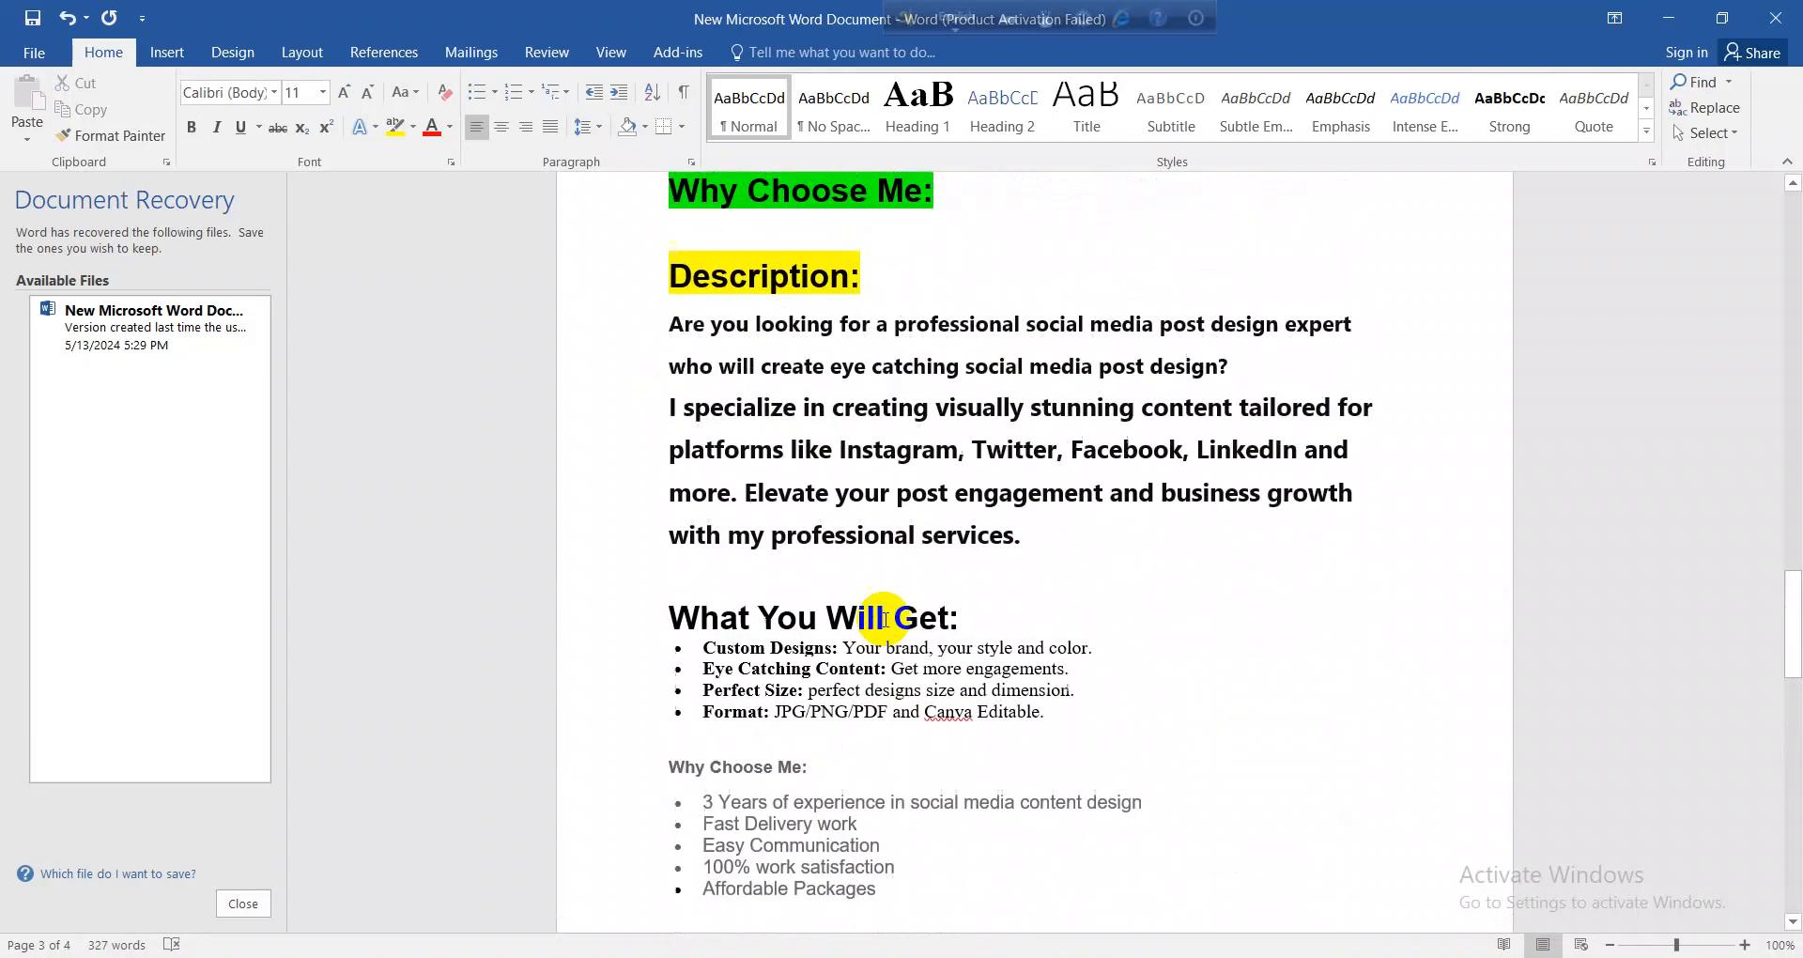
click(836, 496)
drag(671, 327, 893, 826)
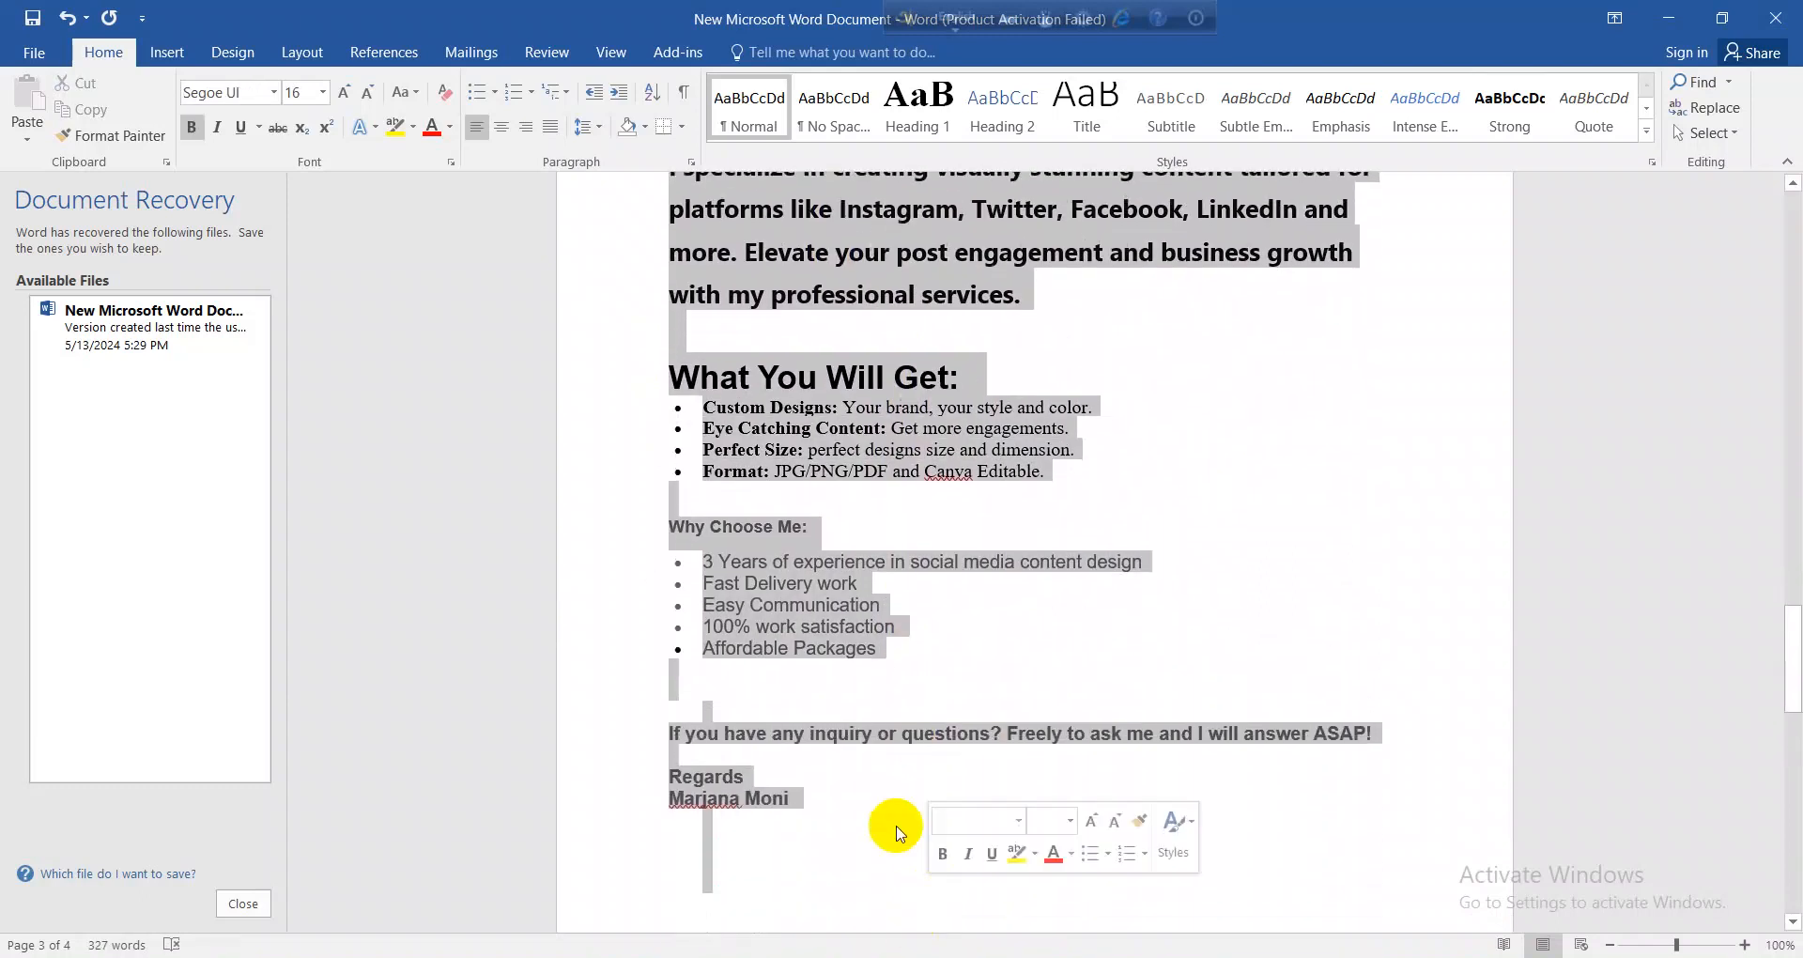
Step: Recheck the gig titles and the keyword list, selecting passages in each, and return to the Description section
scroll(891, 775, up, 10)
scroll(891, 775, up, 8)
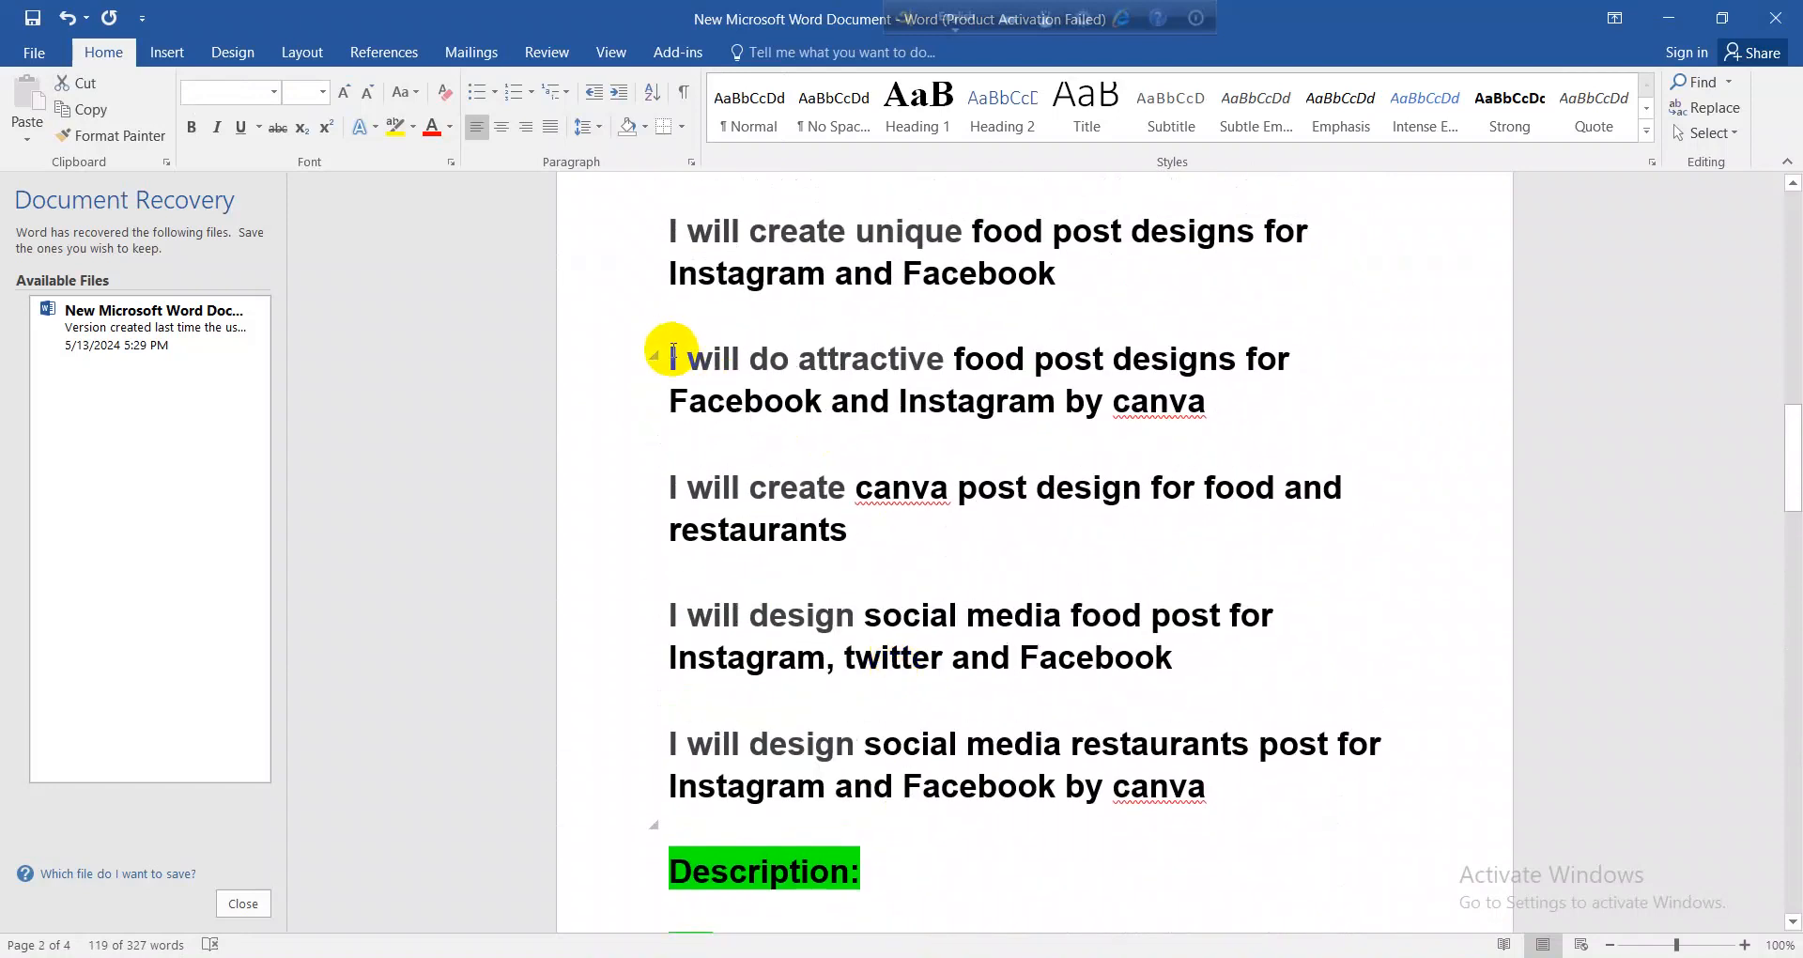
drag(673, 356, 1208, 398)
scroll(853, 632, up, 4)
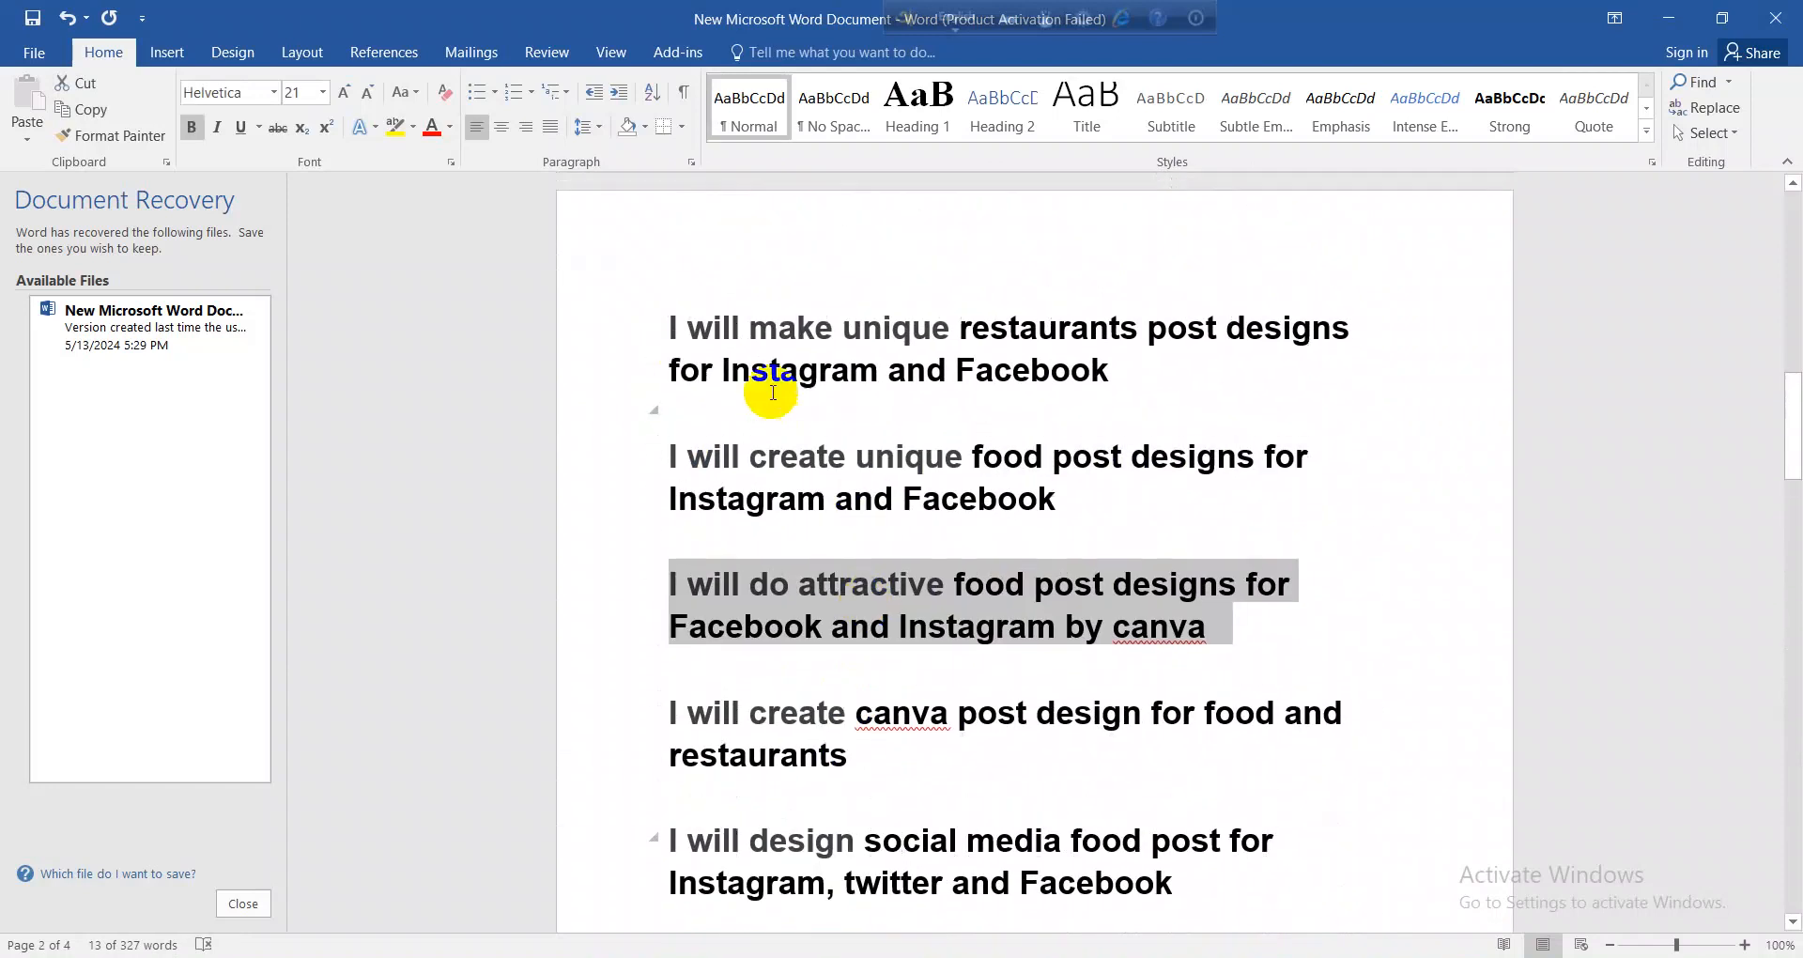
drag(672, 331, 926, 624)
scroll(930, 624, up, 7)
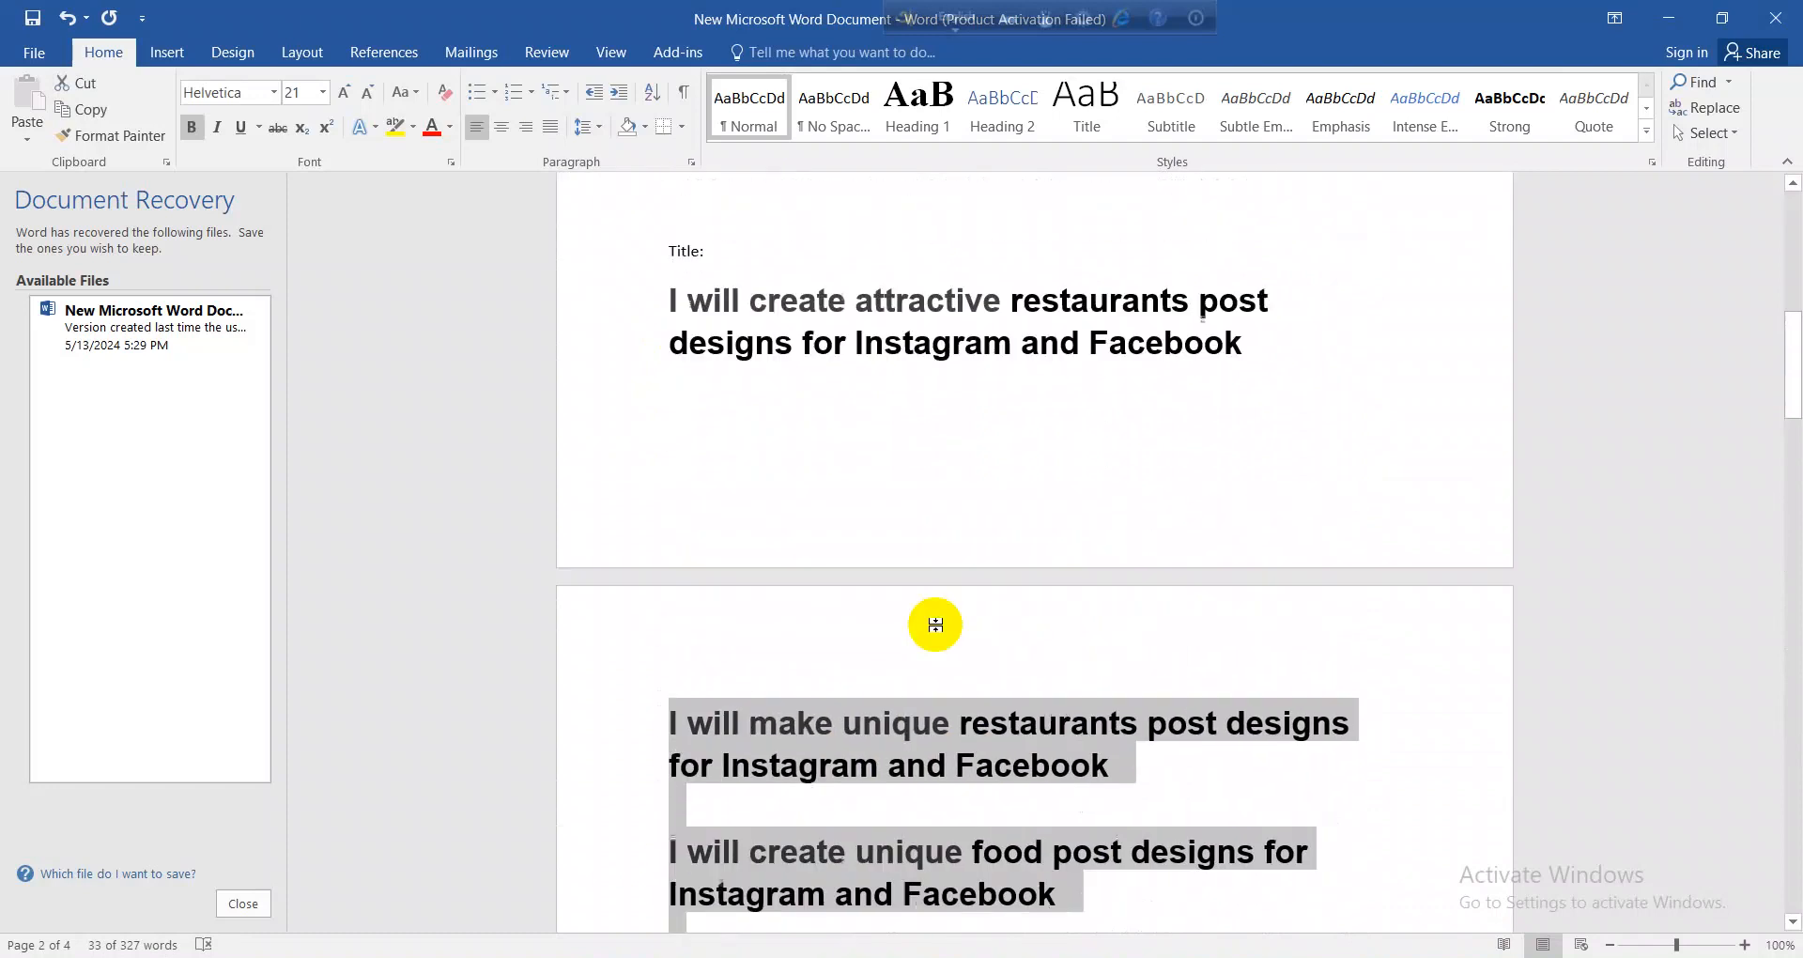
scroll(935, 625, up, 15)
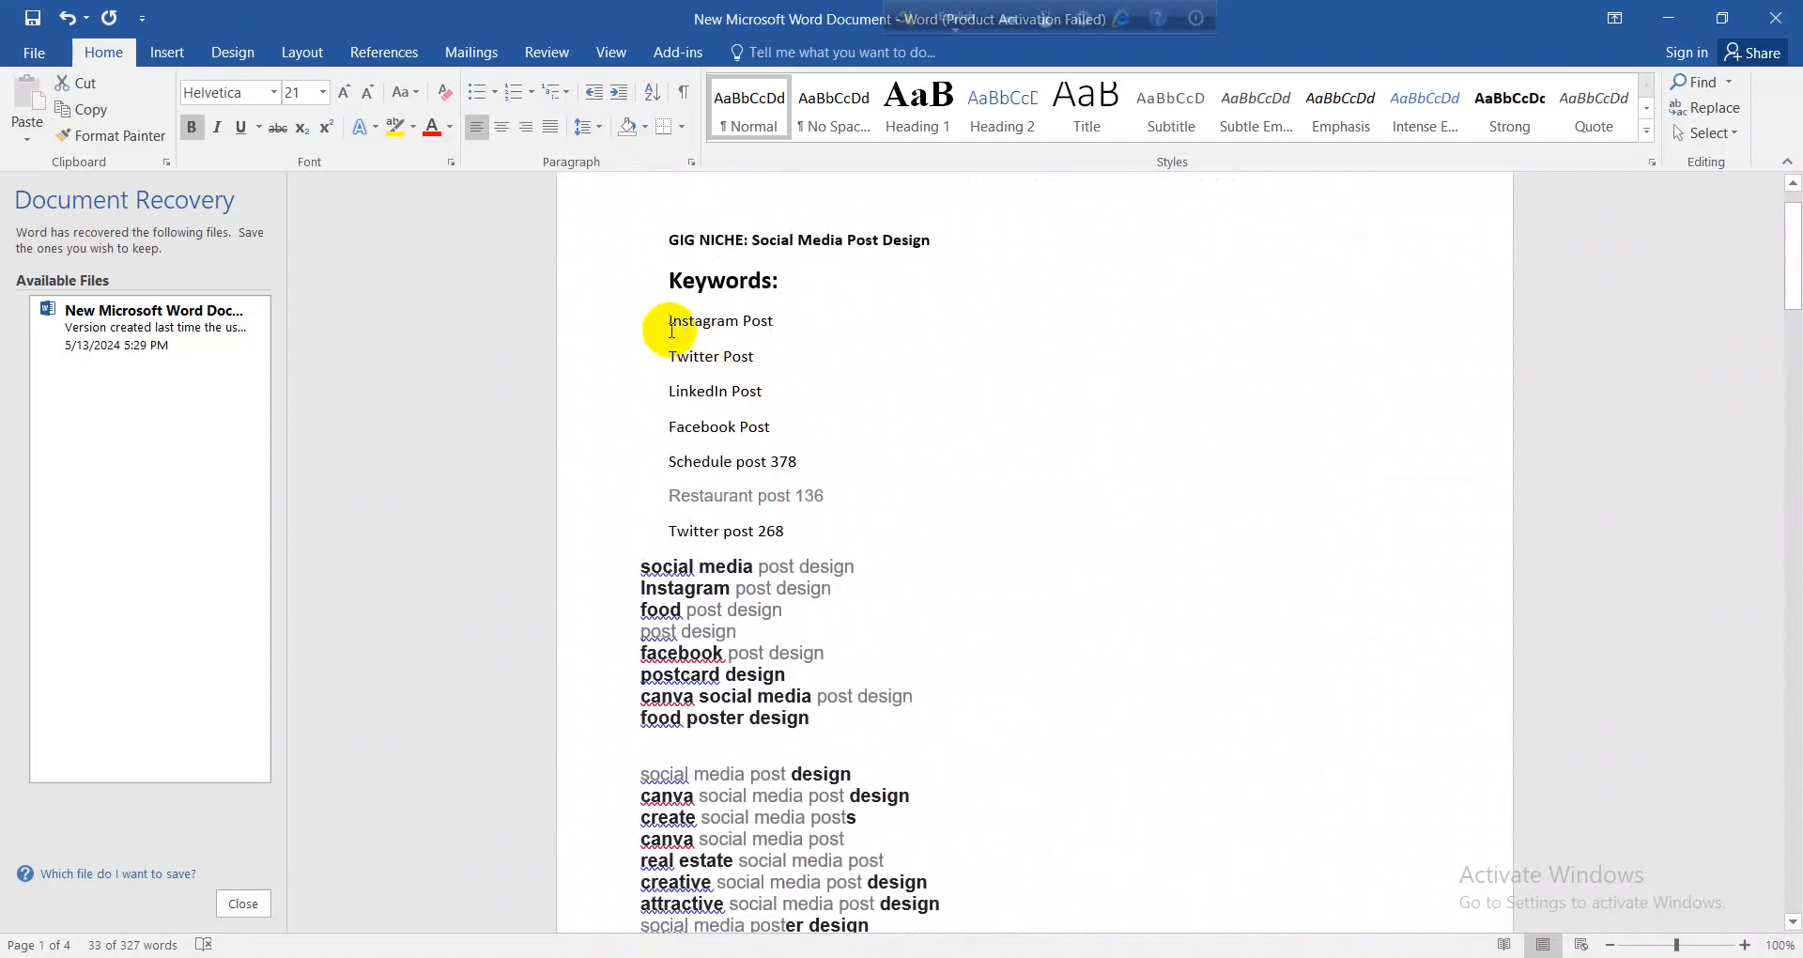
drag(670, 329, 862, 805)
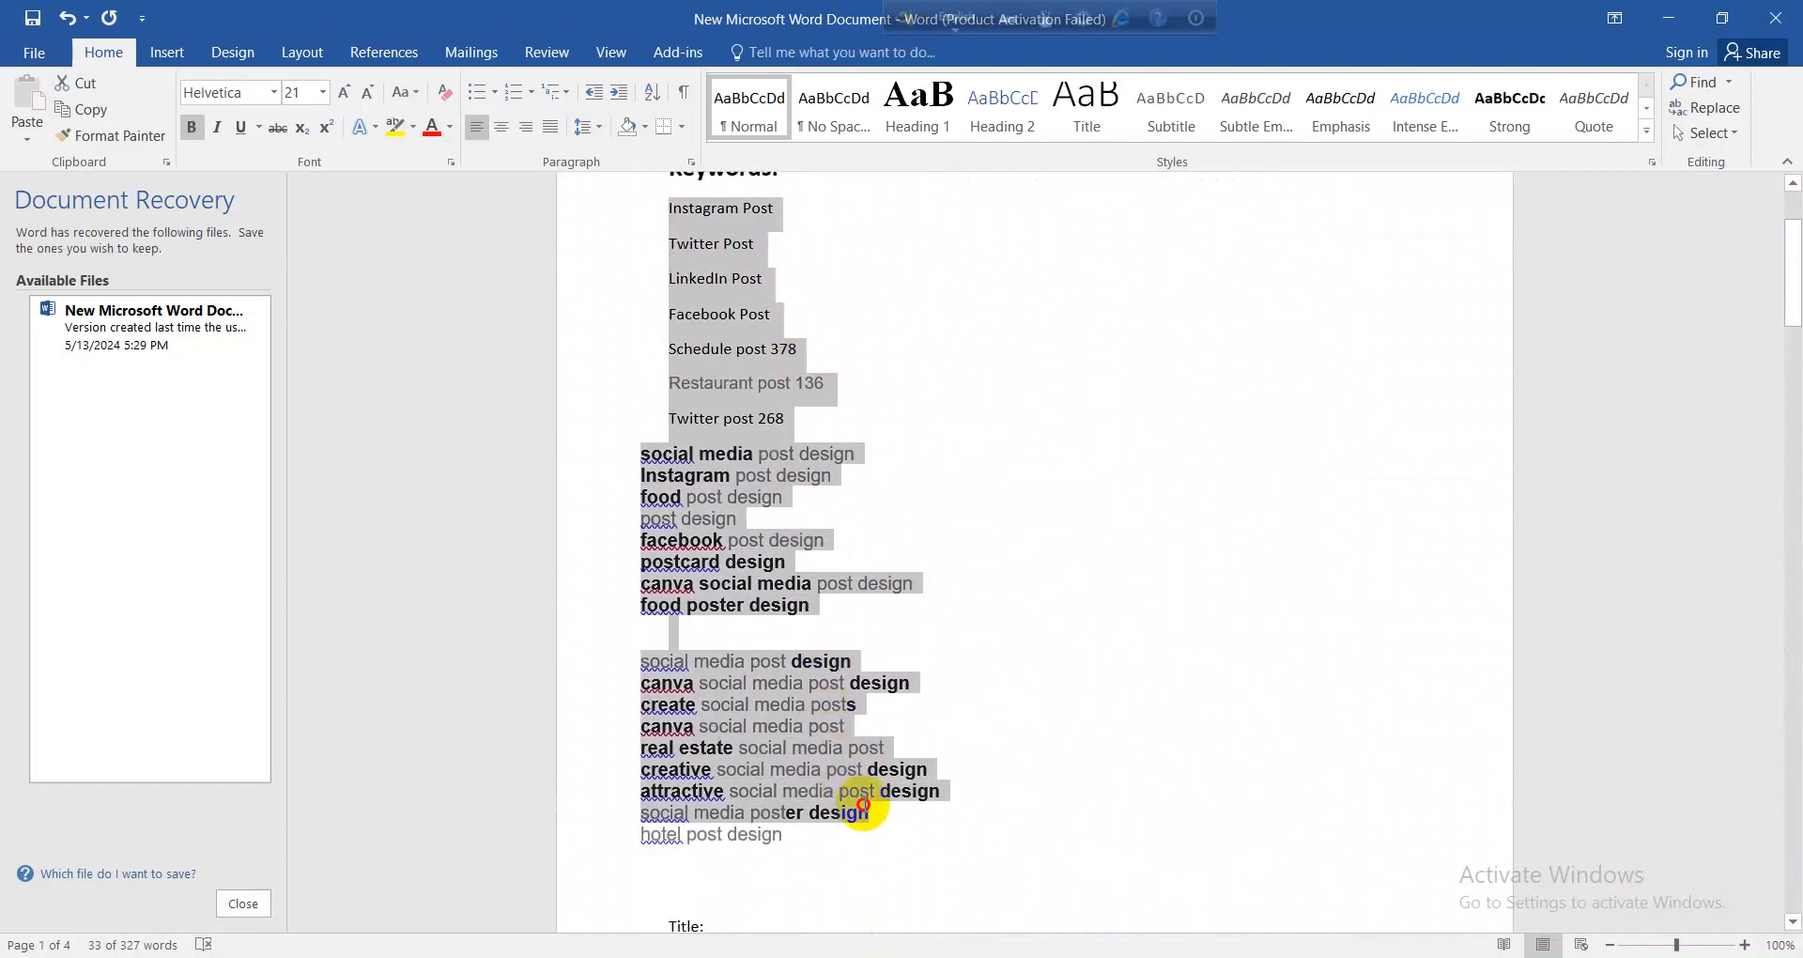
scroll(861, 806, down, 20)
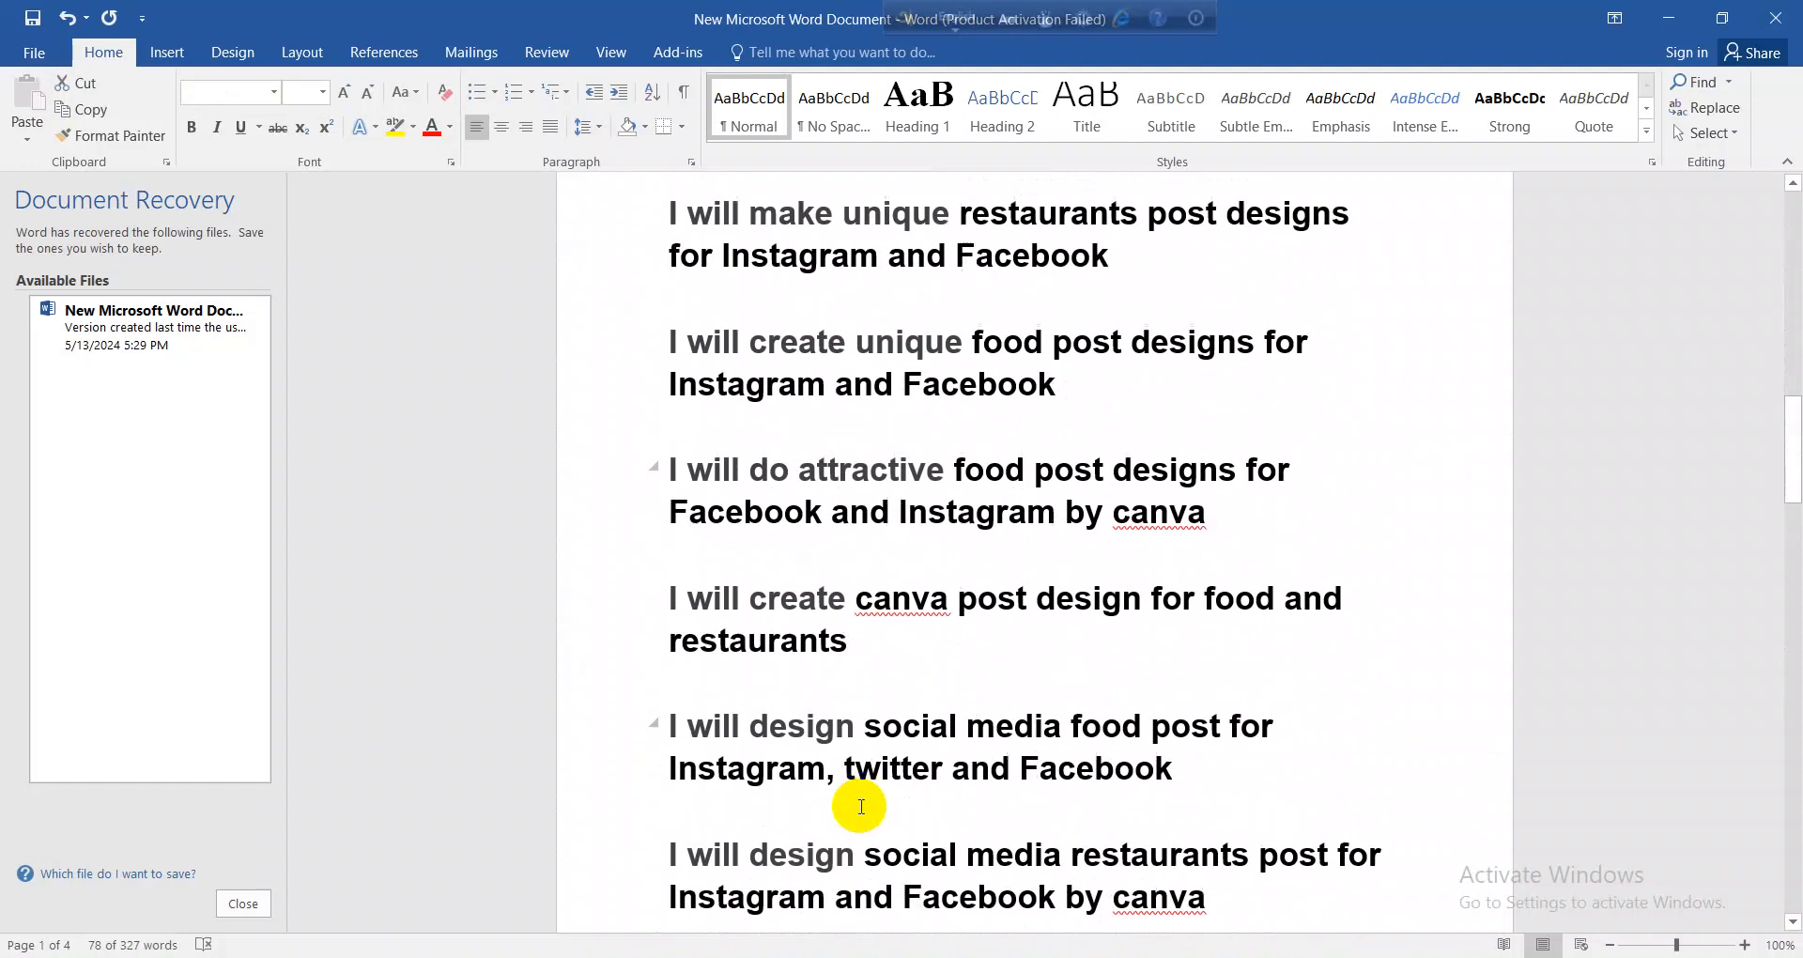
scroll(861, 805, down, 13)
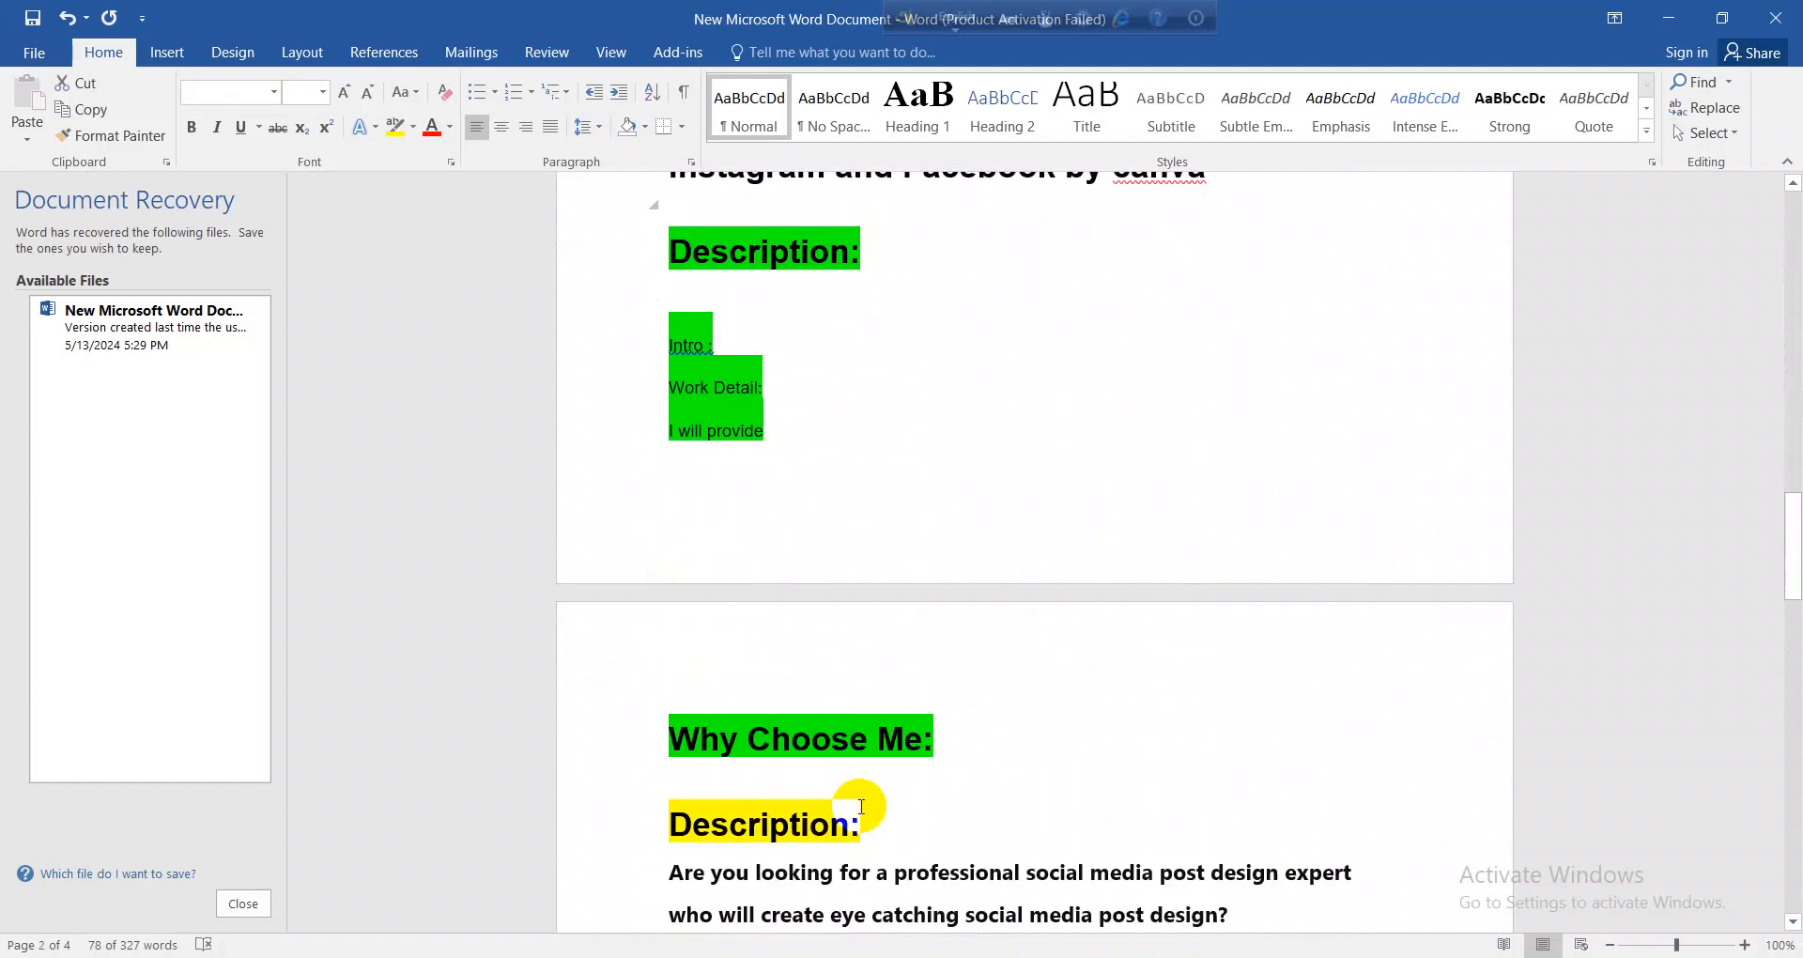
Step: Read over the completed gig description together with its What You Will Get and Why Choose Me lists
scroll(859, 742, down, 7)
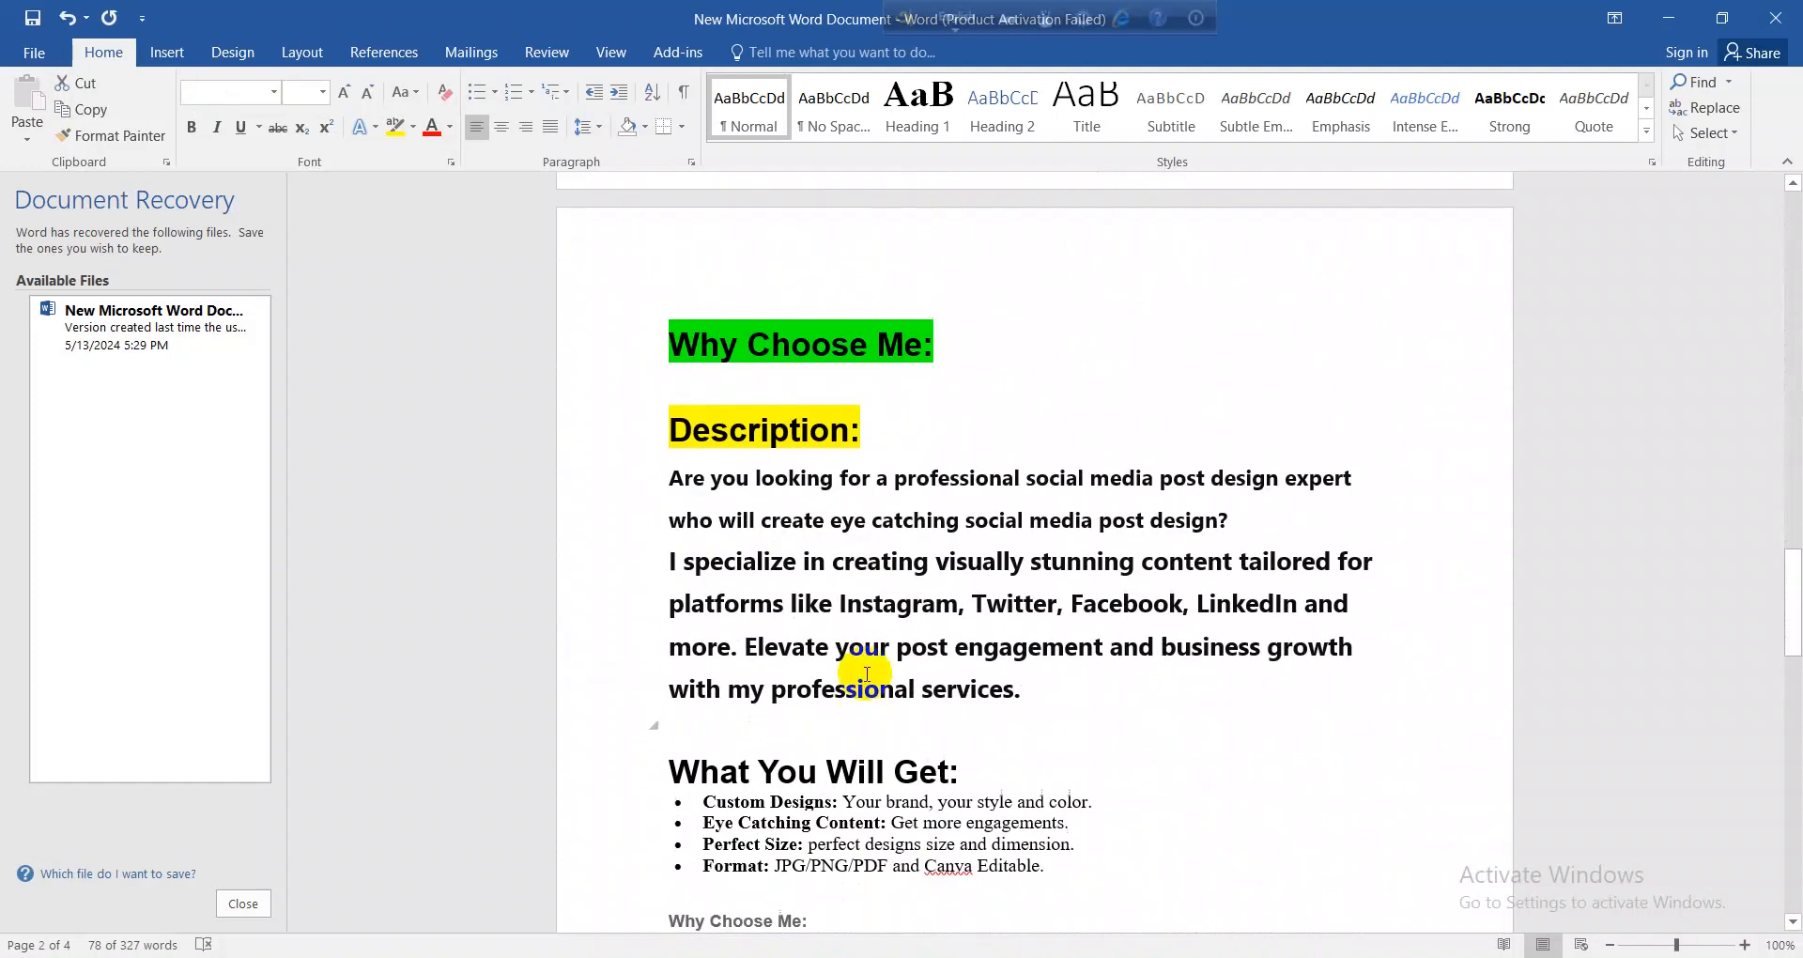
click(867, 665)
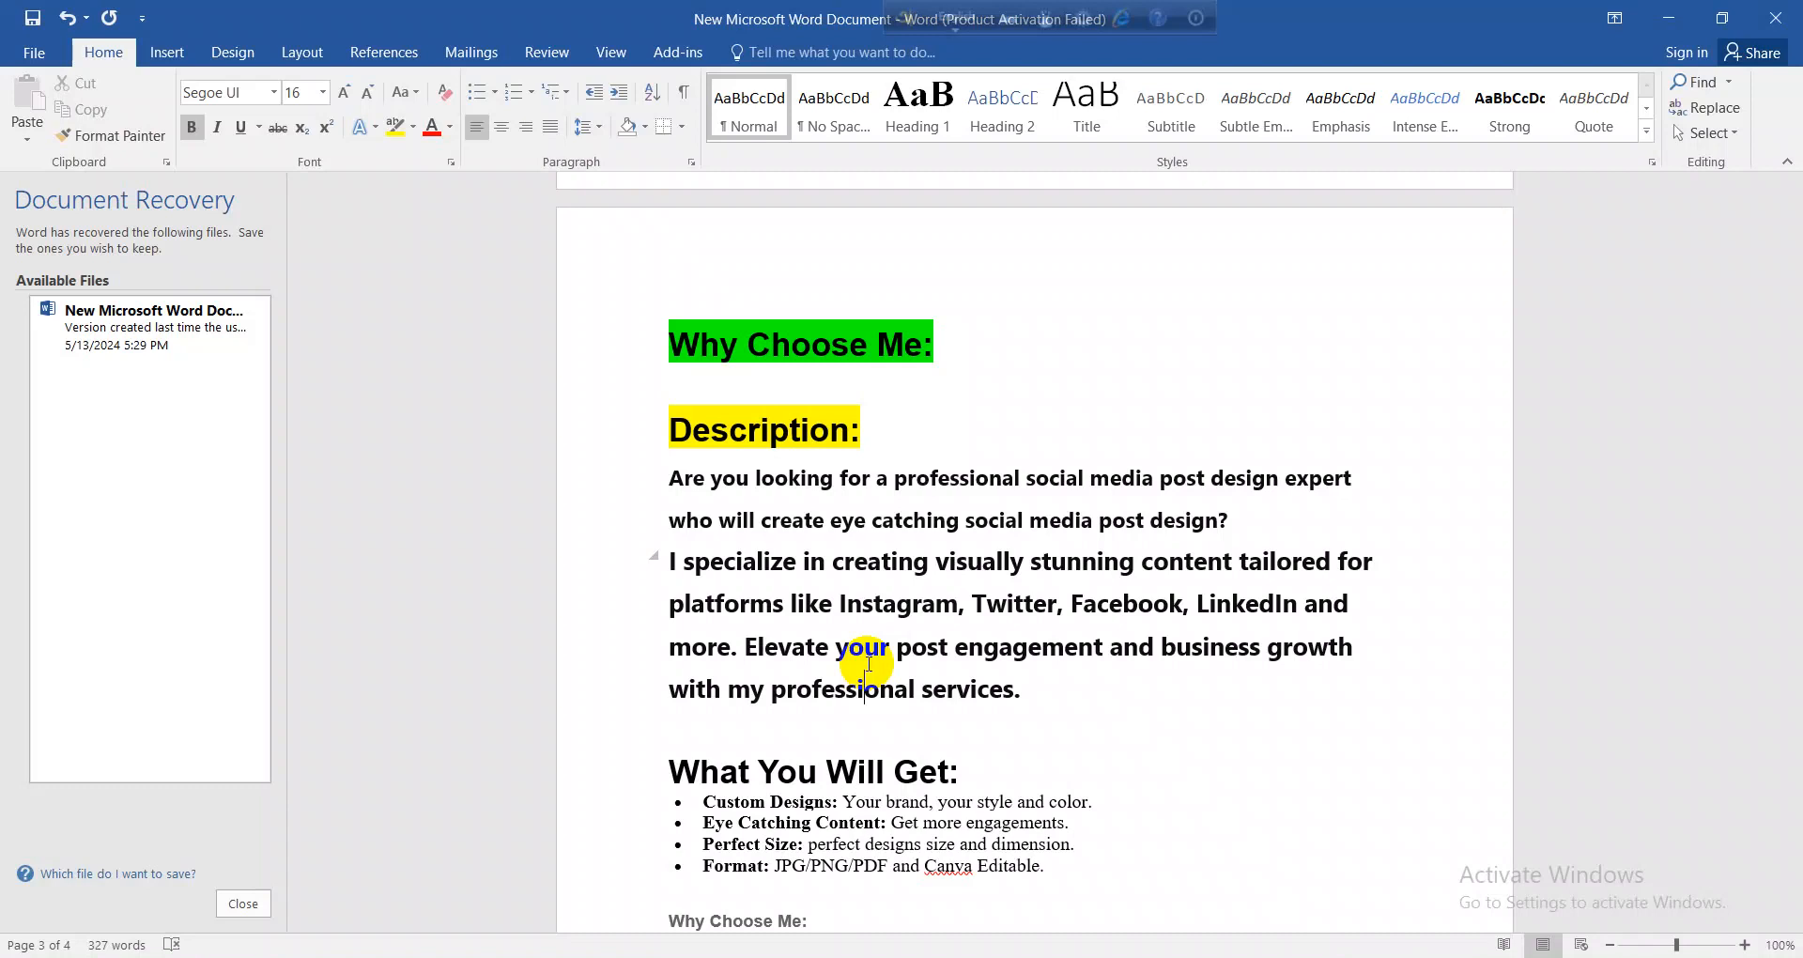
scroll(806, 432, down, 5)
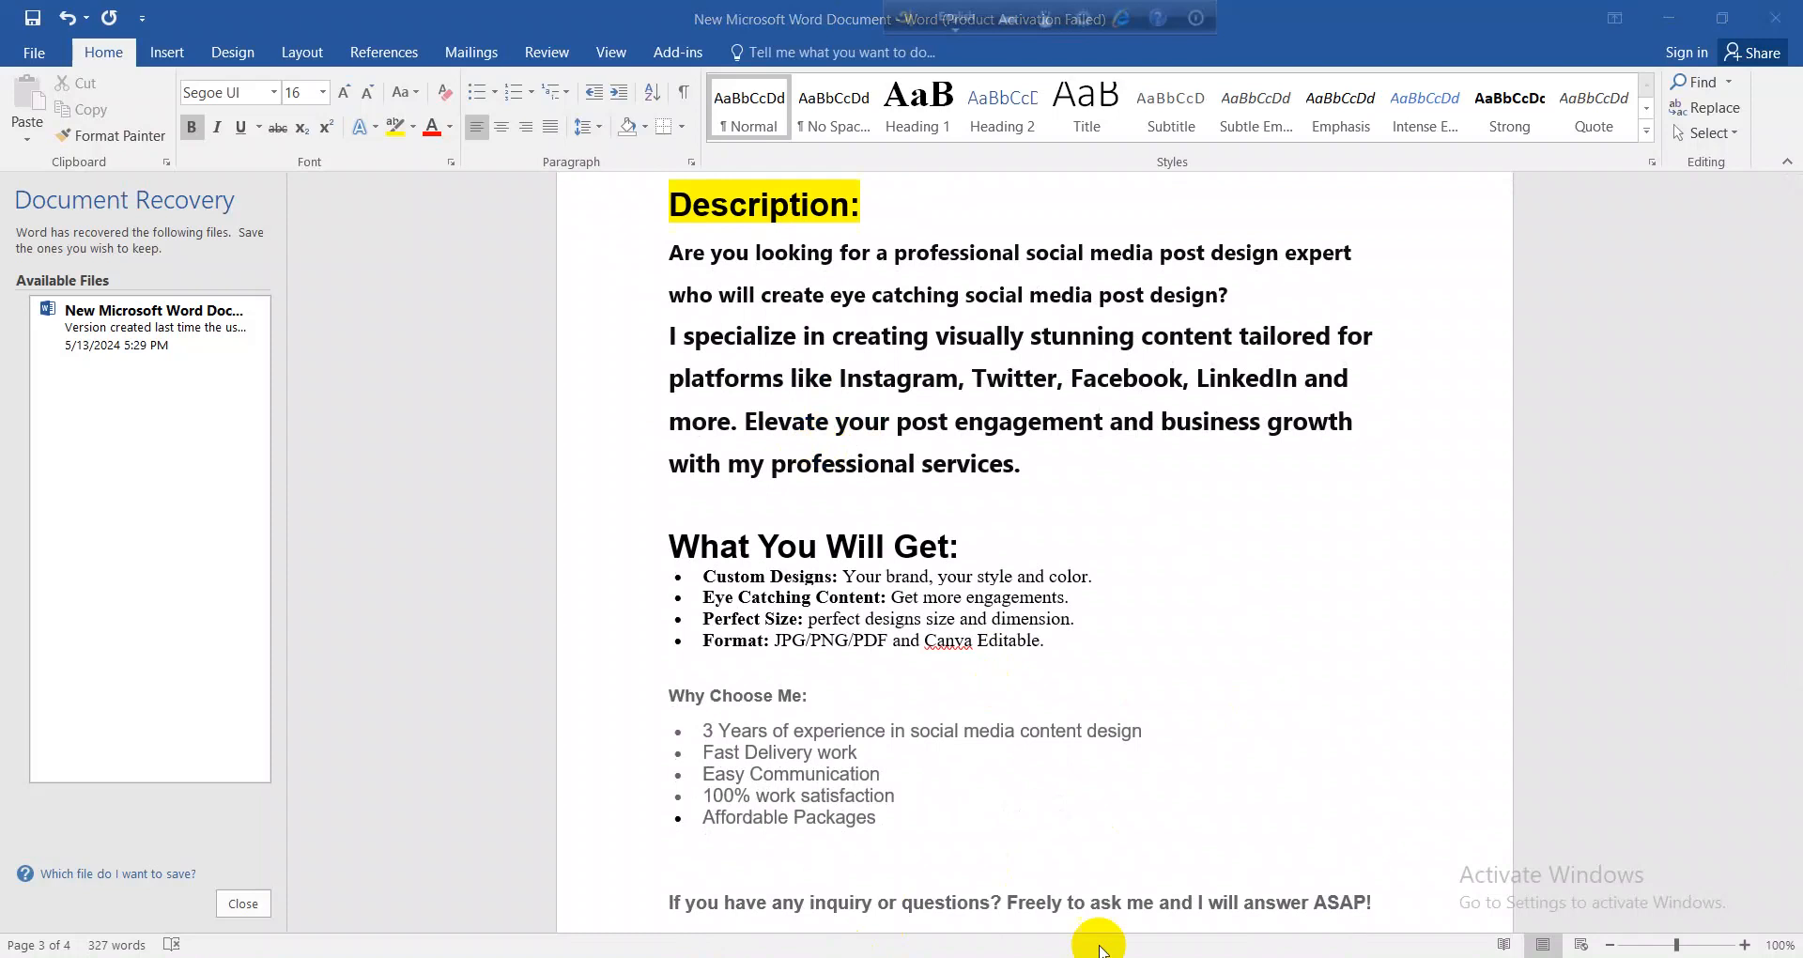
Step: Switch to the Canva home page in the browser, place its tab after the Fiverr tab and look through the recent designs
click(835, 956)
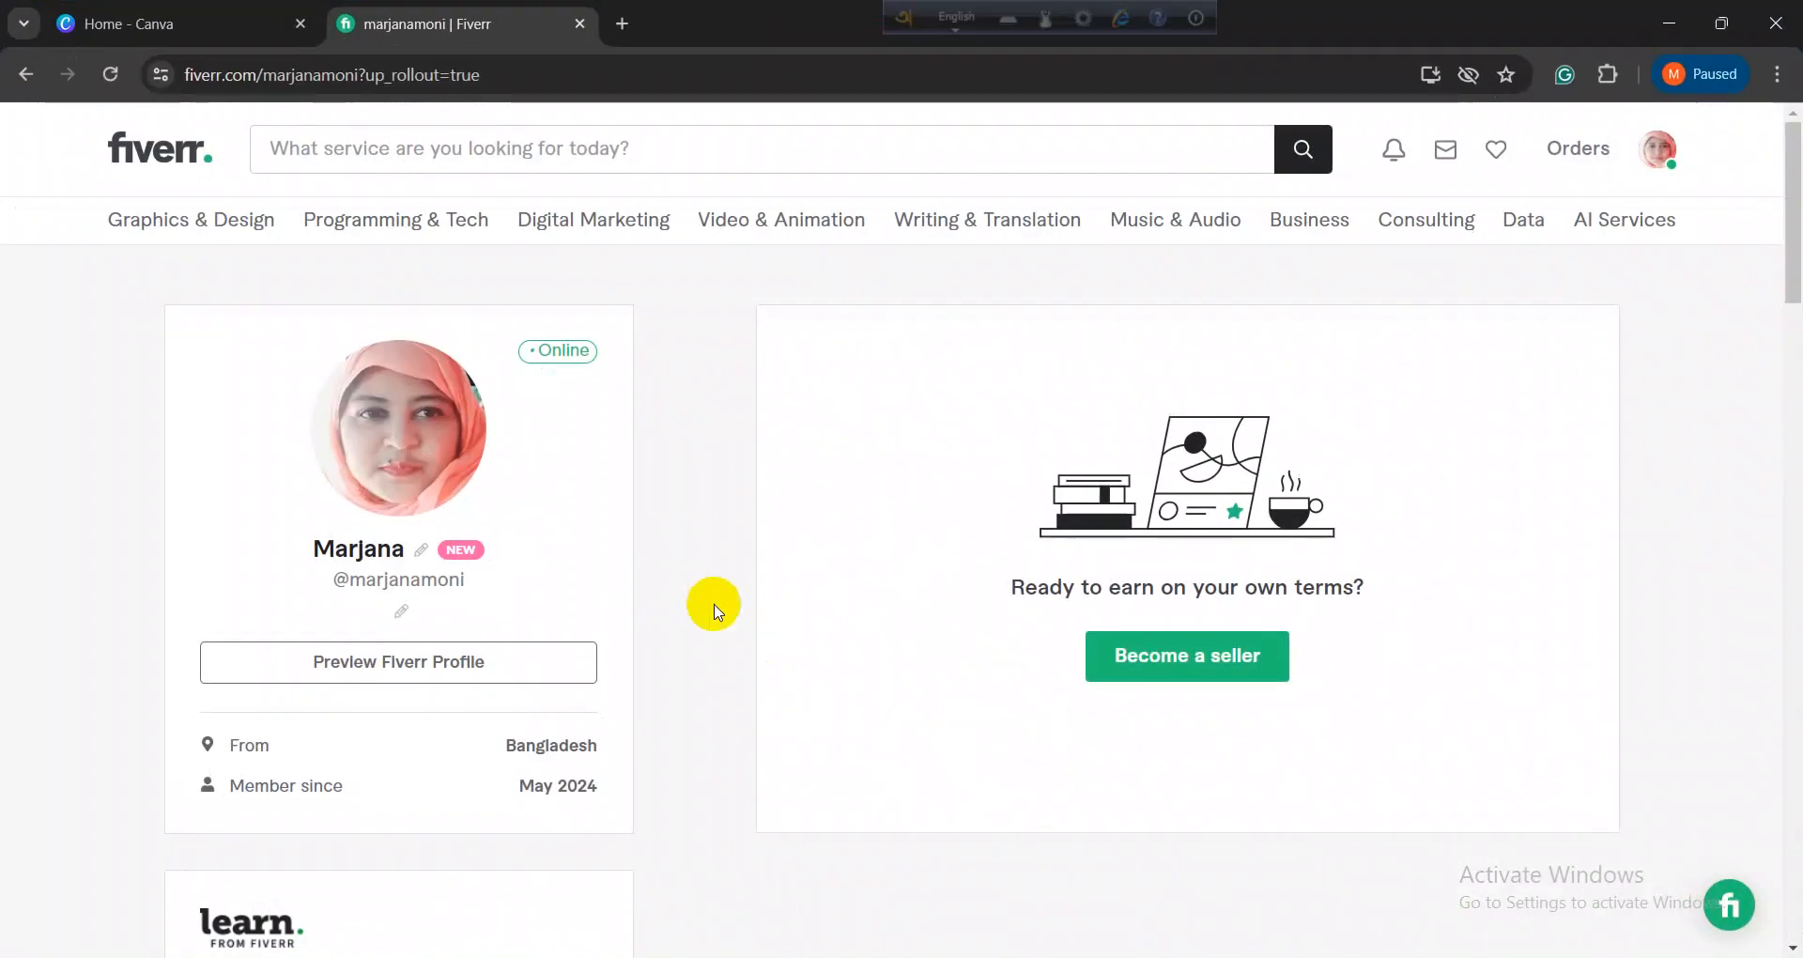
click(547, 28)
drag(201, 13, 560, 16)
scroll(857, 469, down, 15)
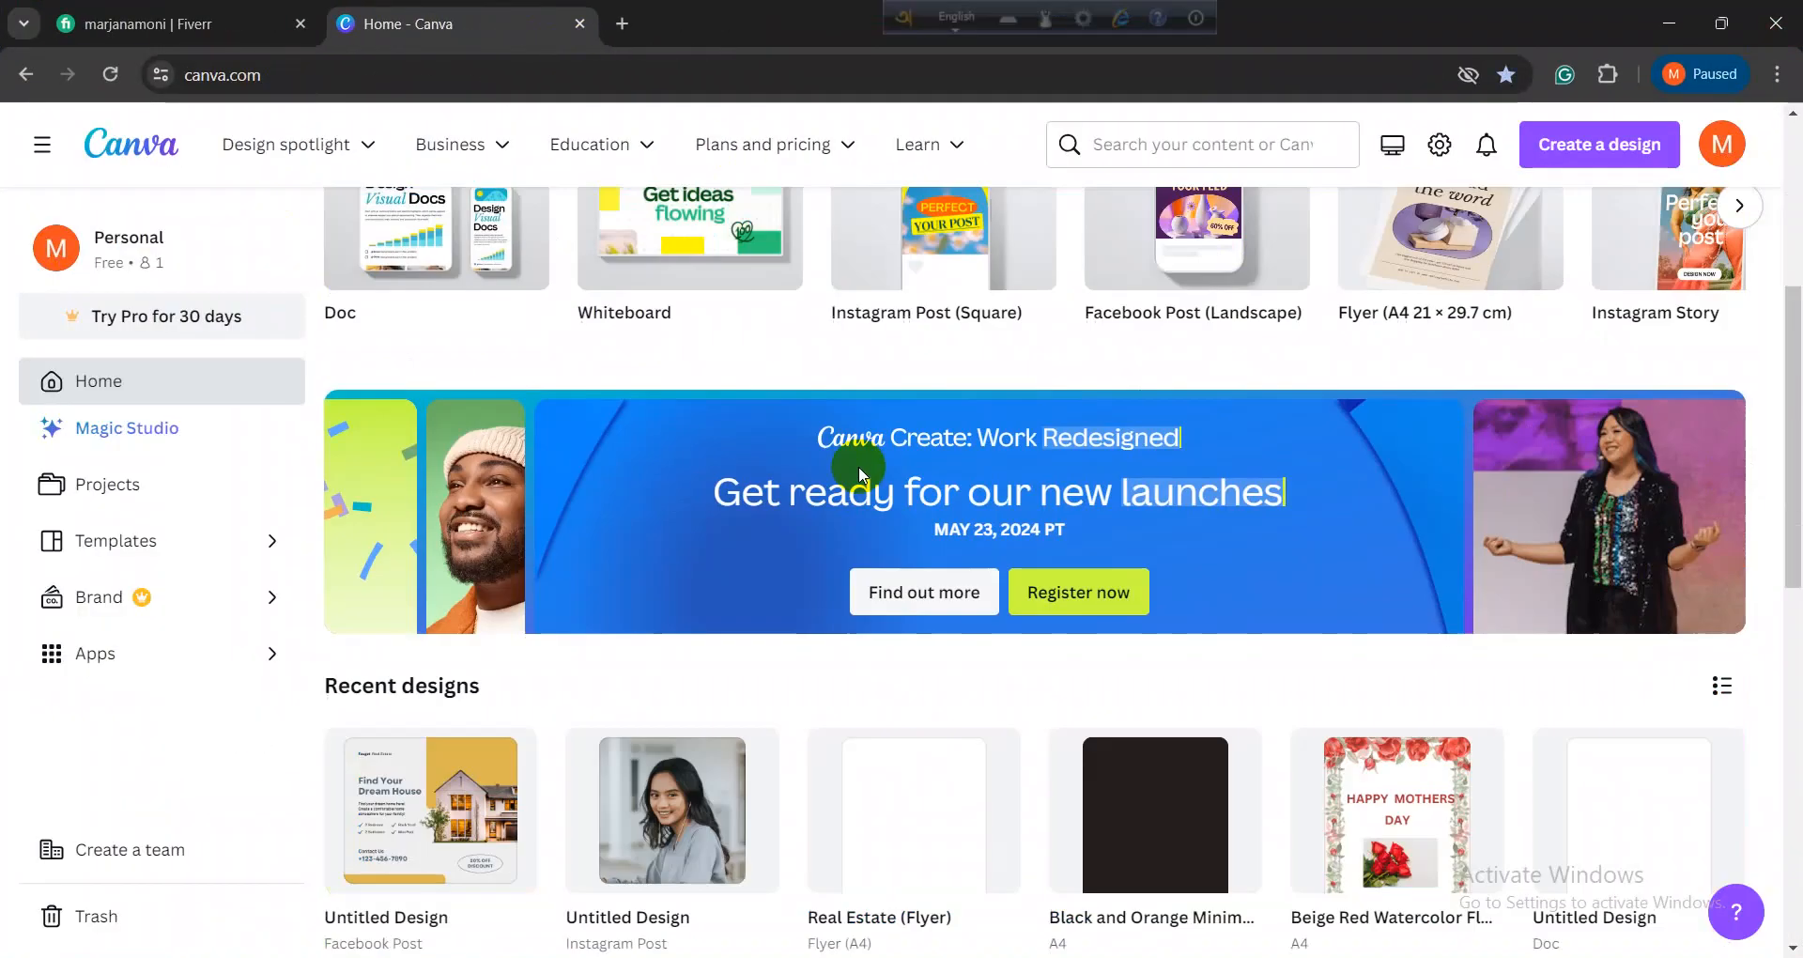
scroll(858, 470, up, 7)
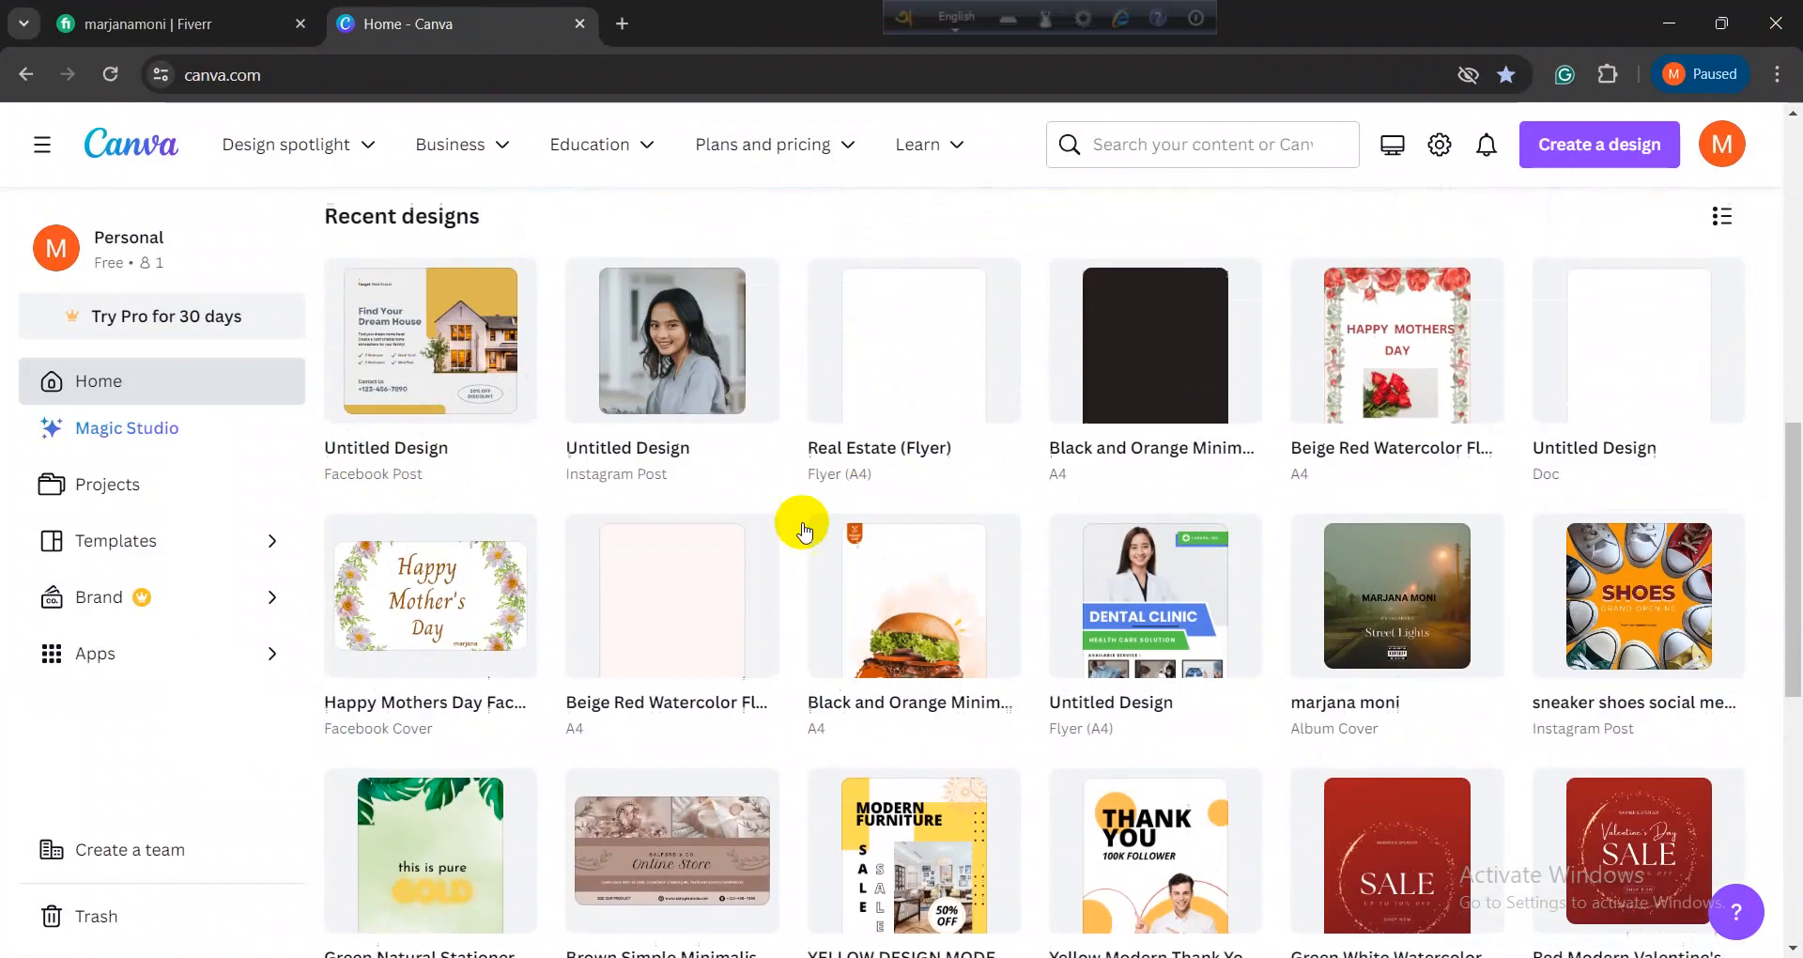
scroll(753, 640, up, 3)
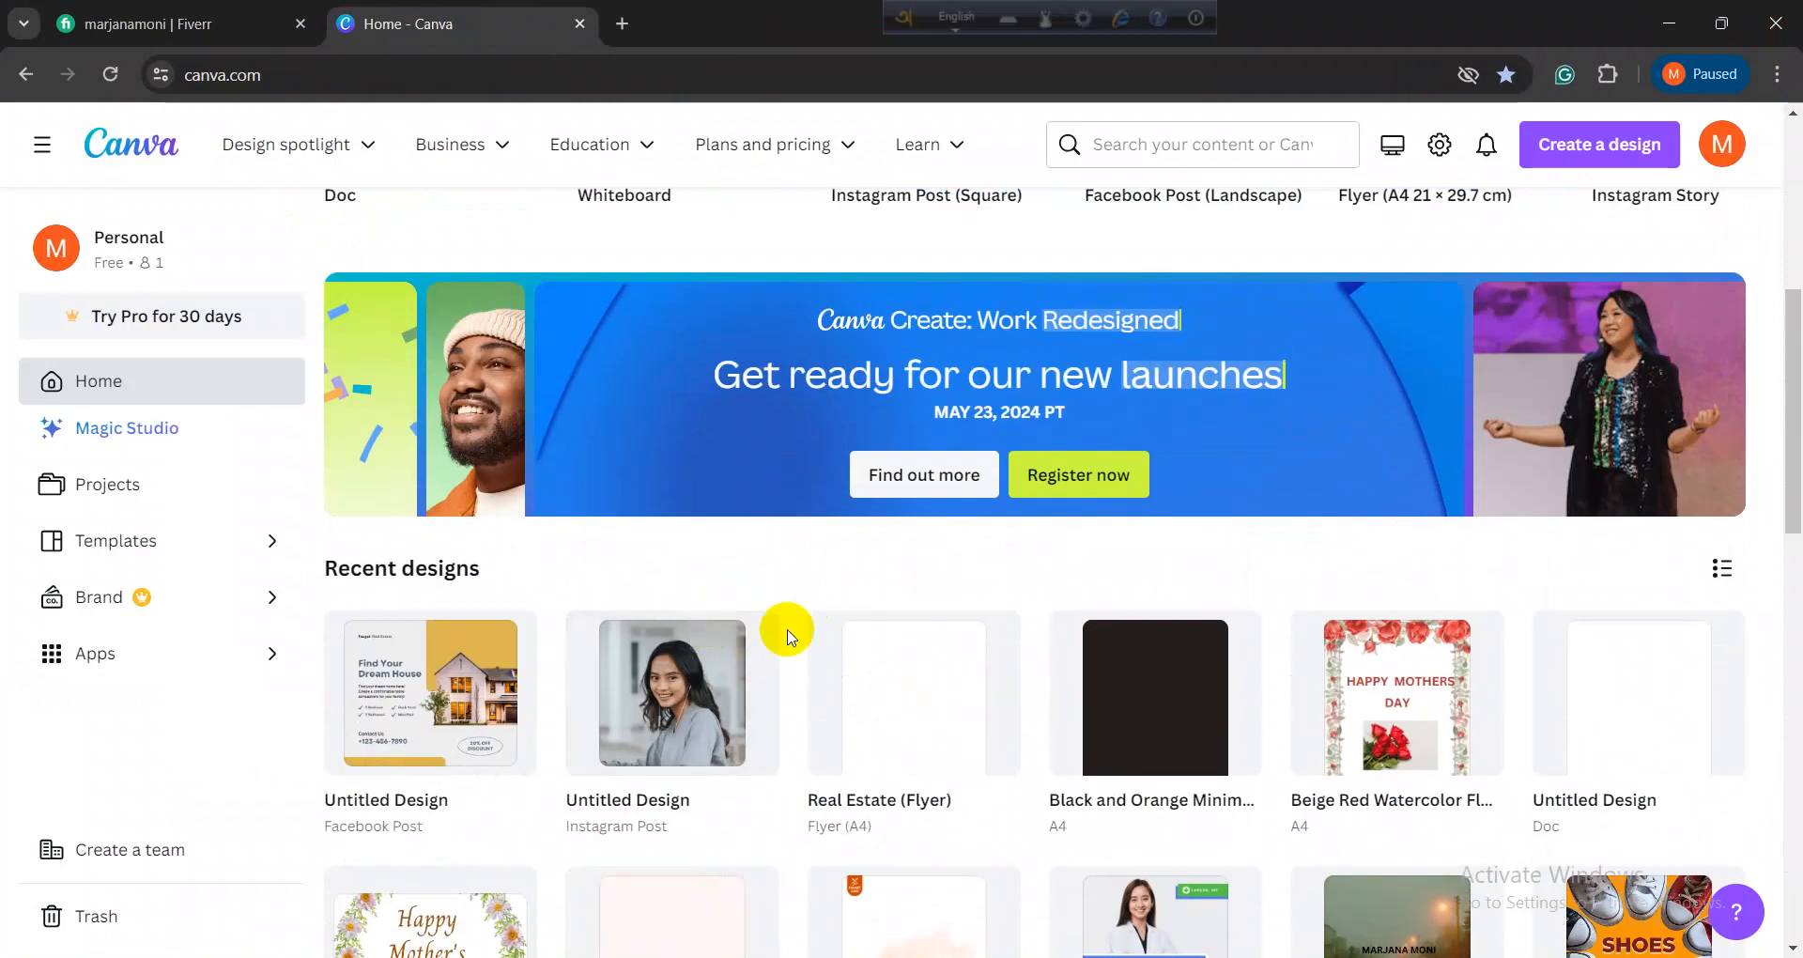
scroll(787, 632, down, 1)
scroll(785, 625, up, 7)
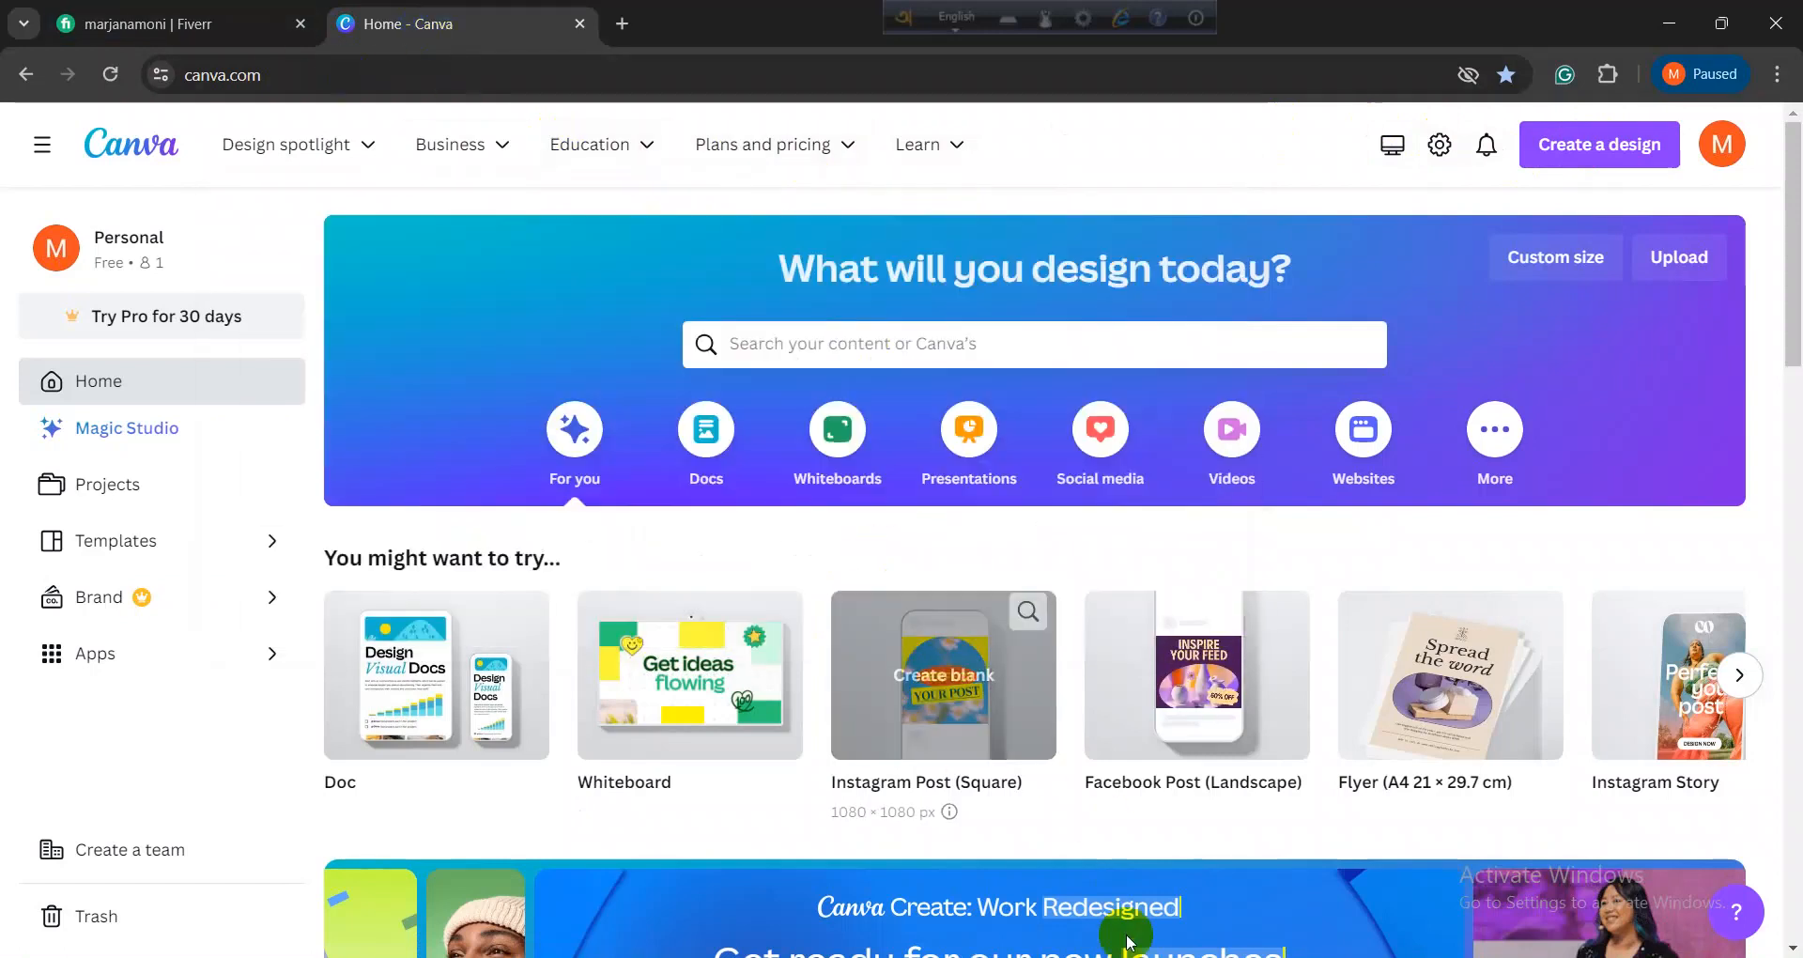
Step: Return to the Word document and examine the Basic, Standard and Premium package details, selecting their text
click(1108, 957)
scroll(1038, 836, down, 6)
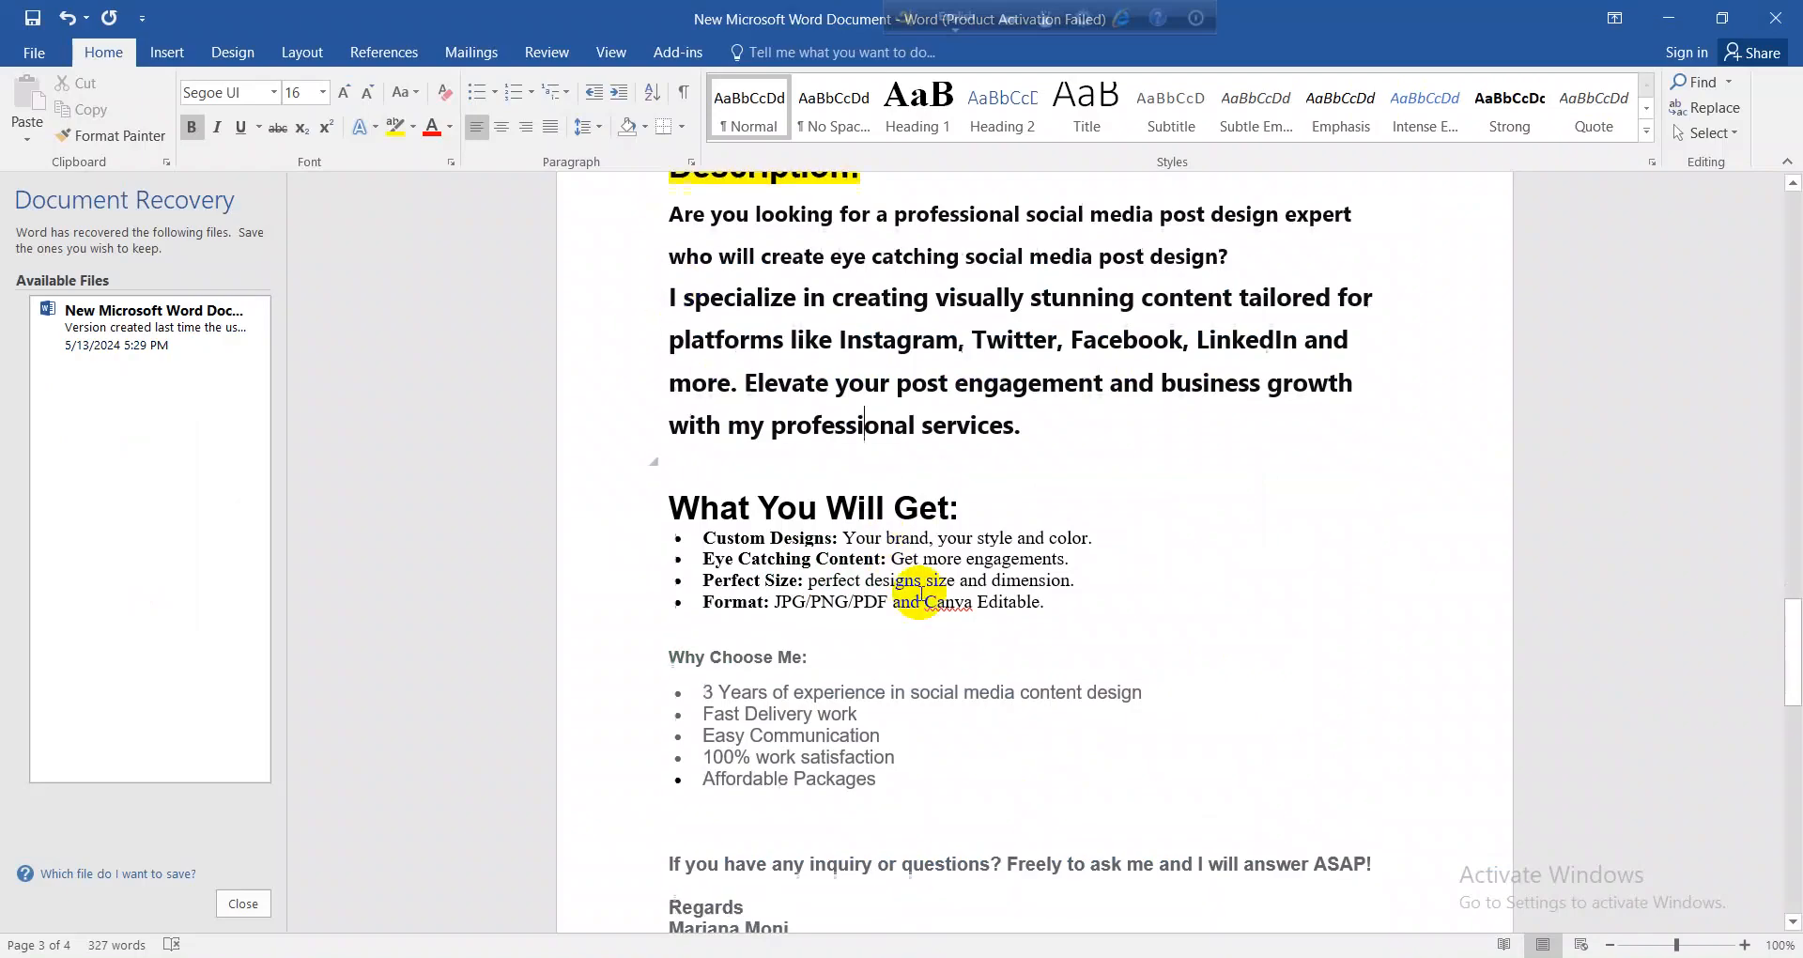
scroll(1075, 756, down, 6)
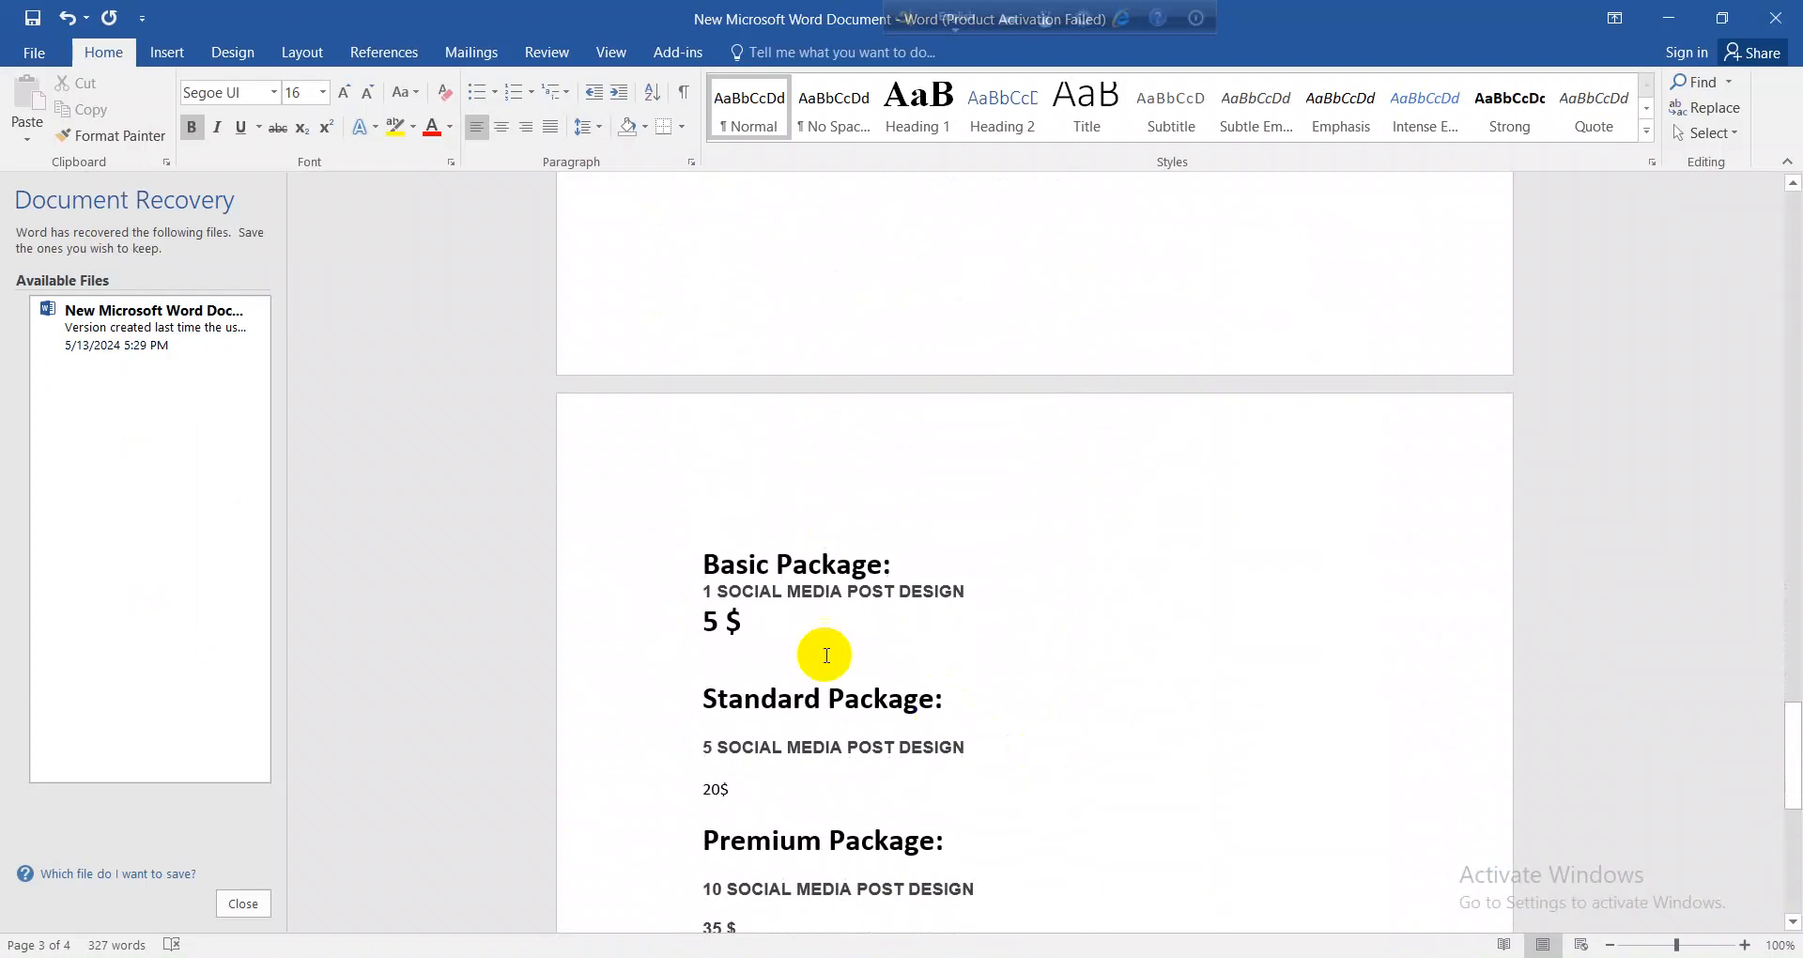
drag(694, 566, 982, 882)
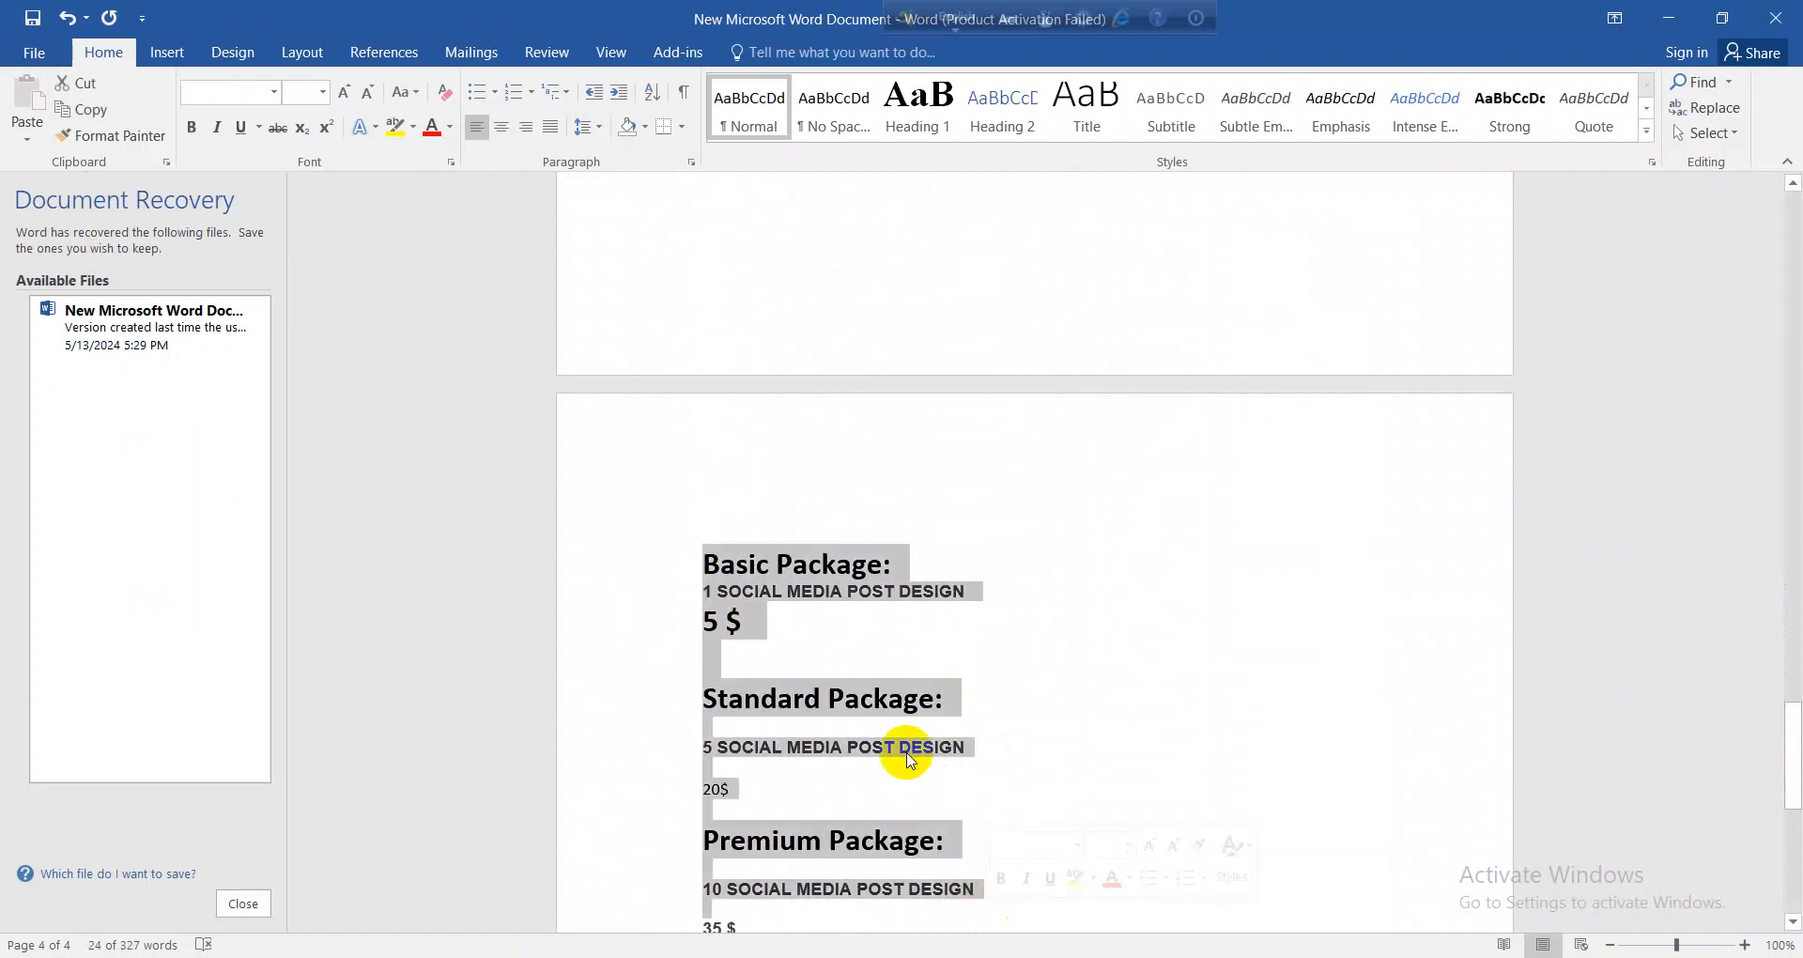
click(1018, 748)
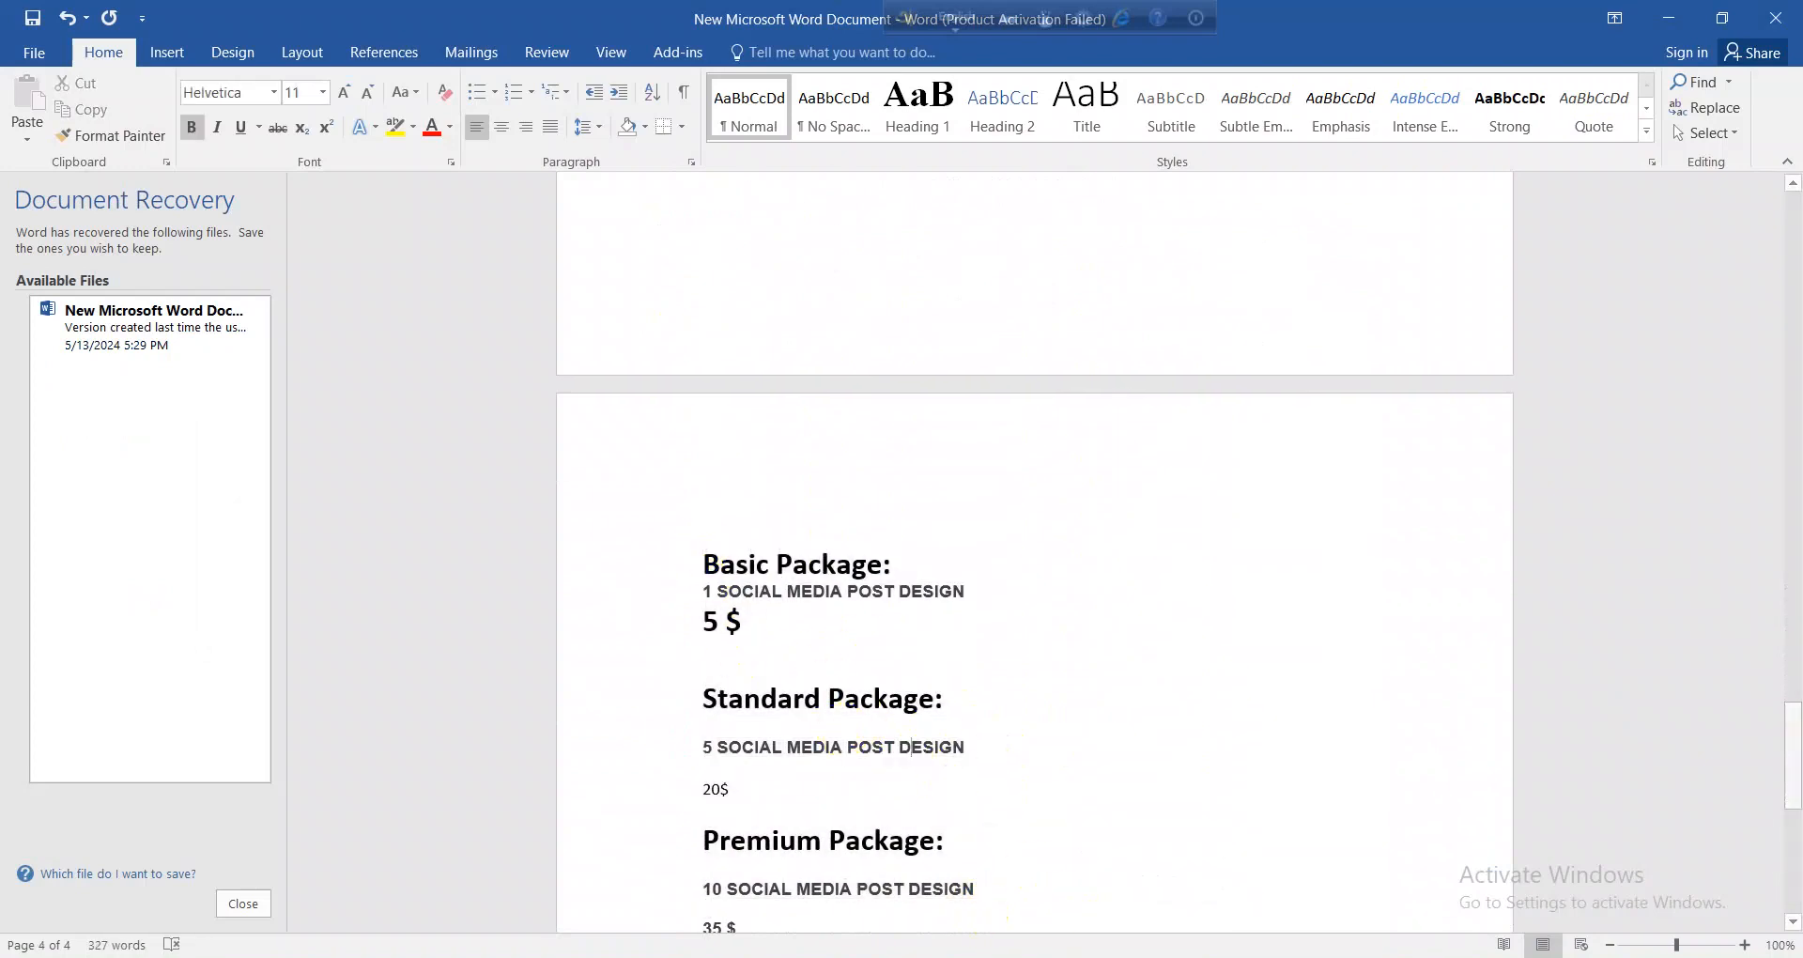
Step: Switch back to the browser and look over the Canva home page
click(1057, 957)
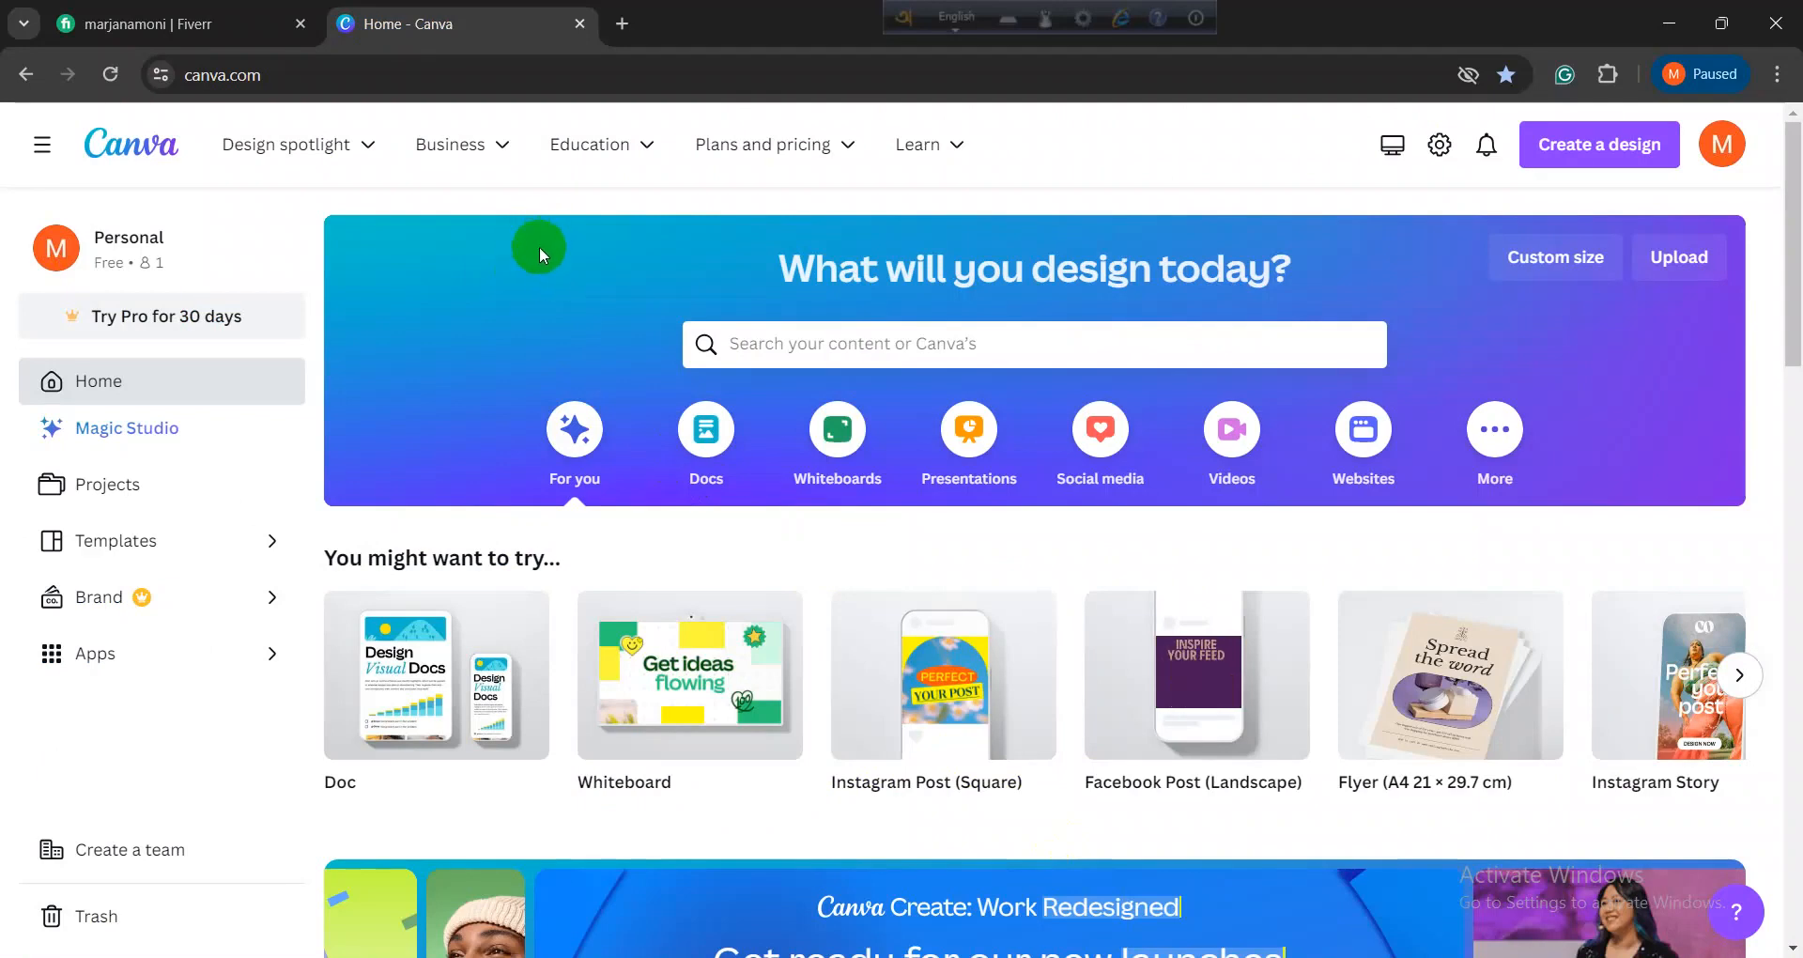
scroll(562, 251, down, 5)
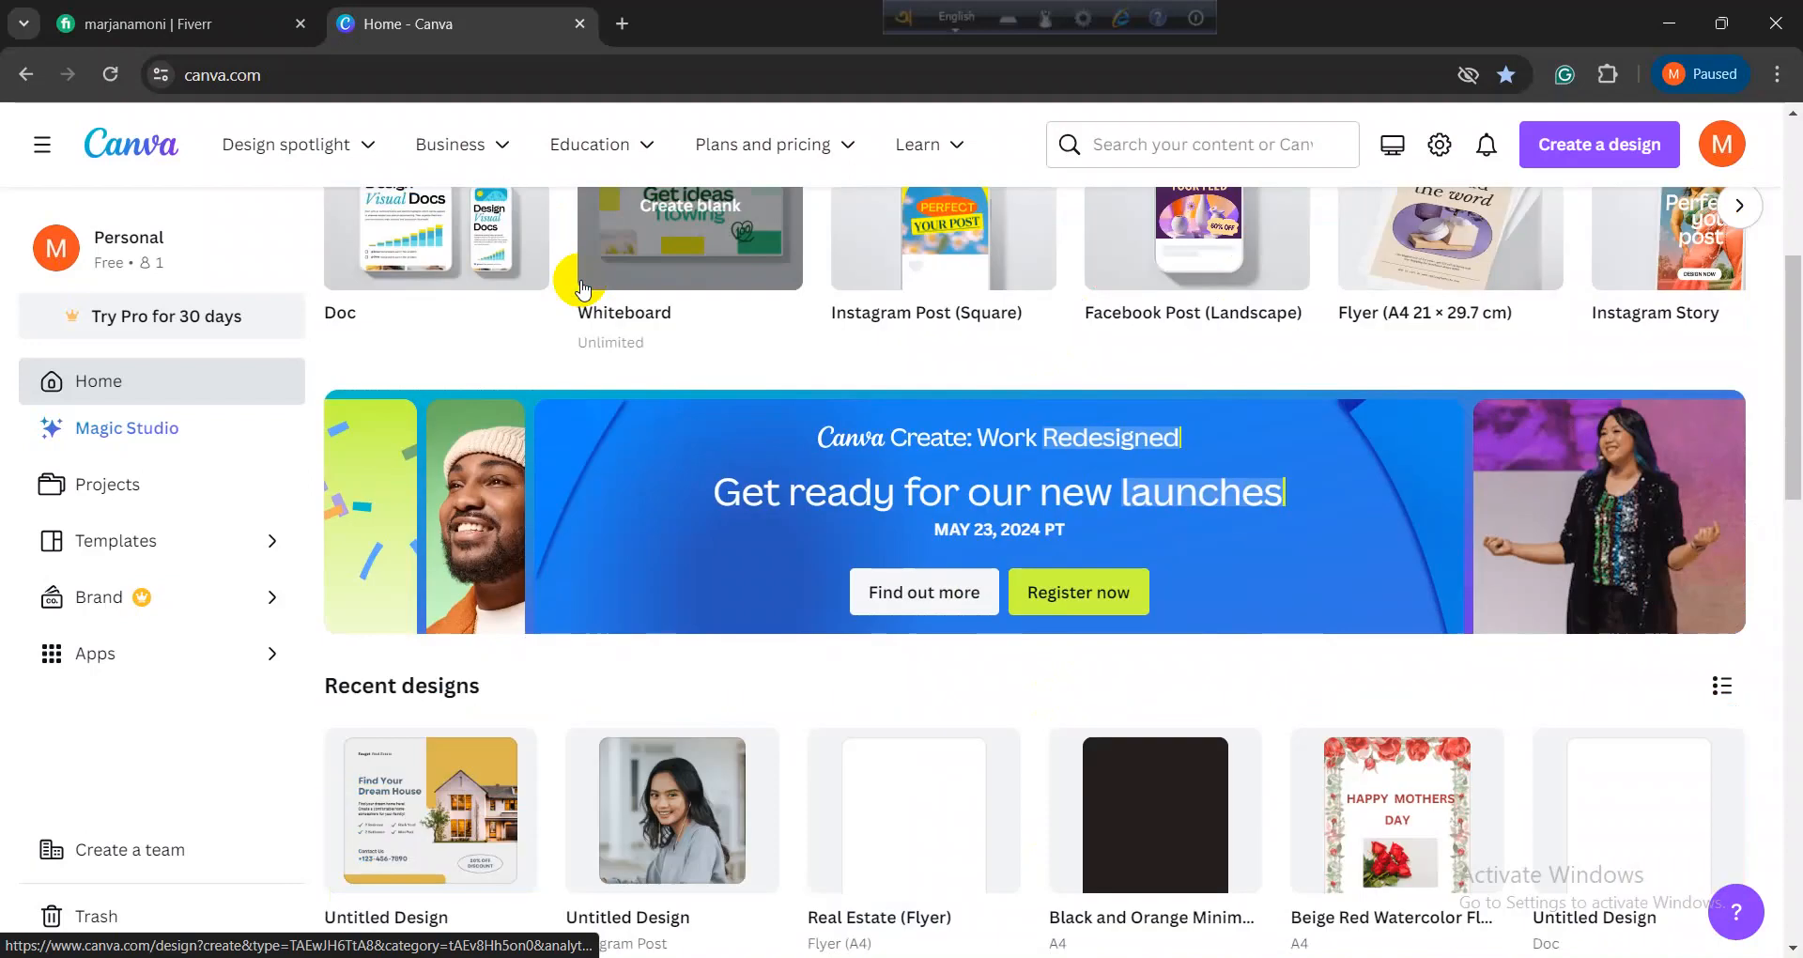
scroll(573, 268, up, 5)
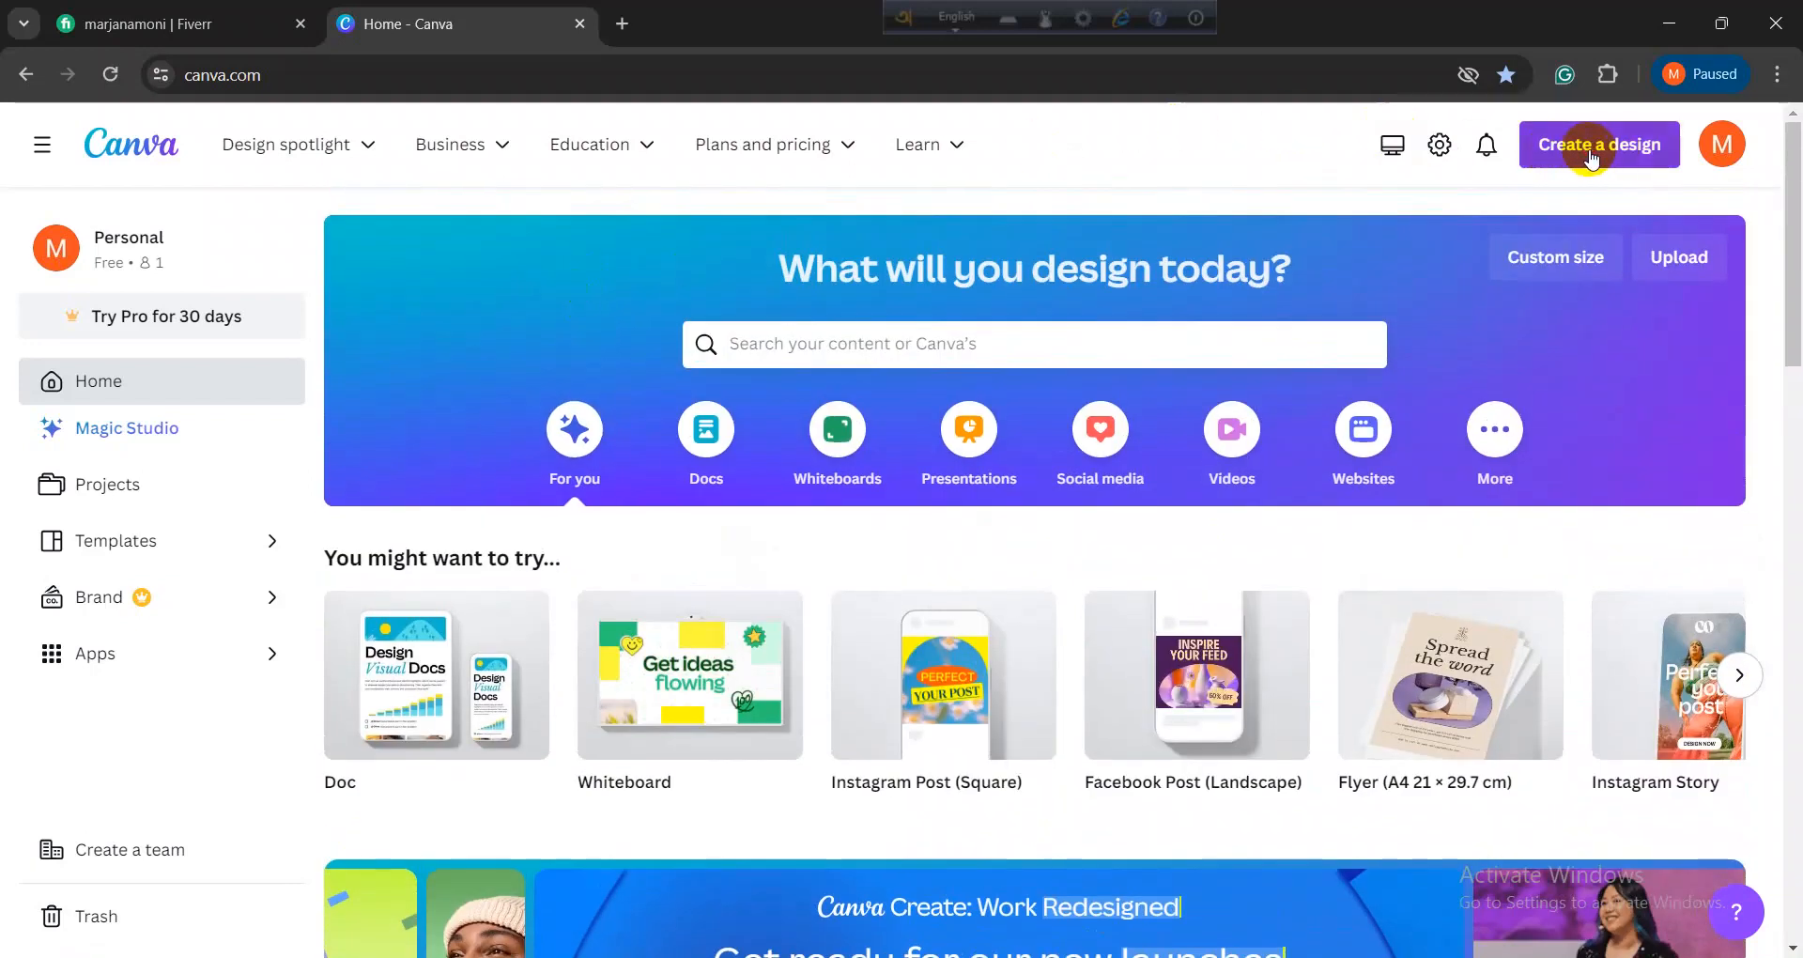
click(1590, 158)
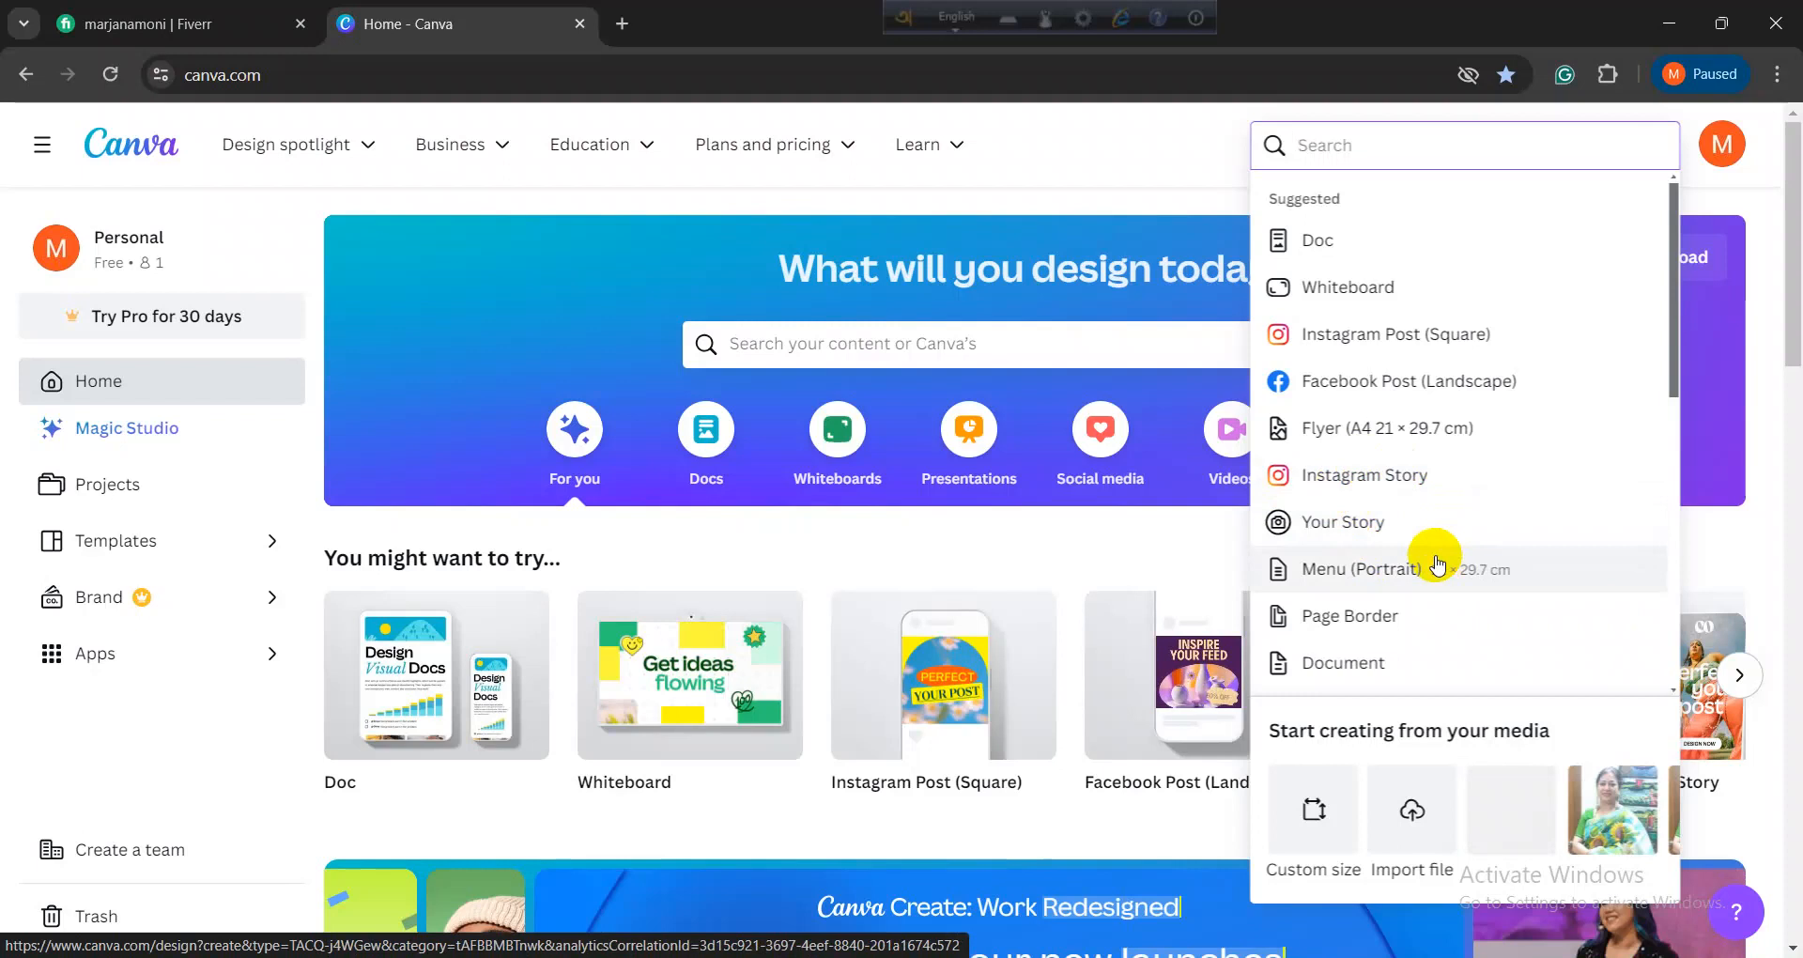
scroll(1432, 563, down, 3)
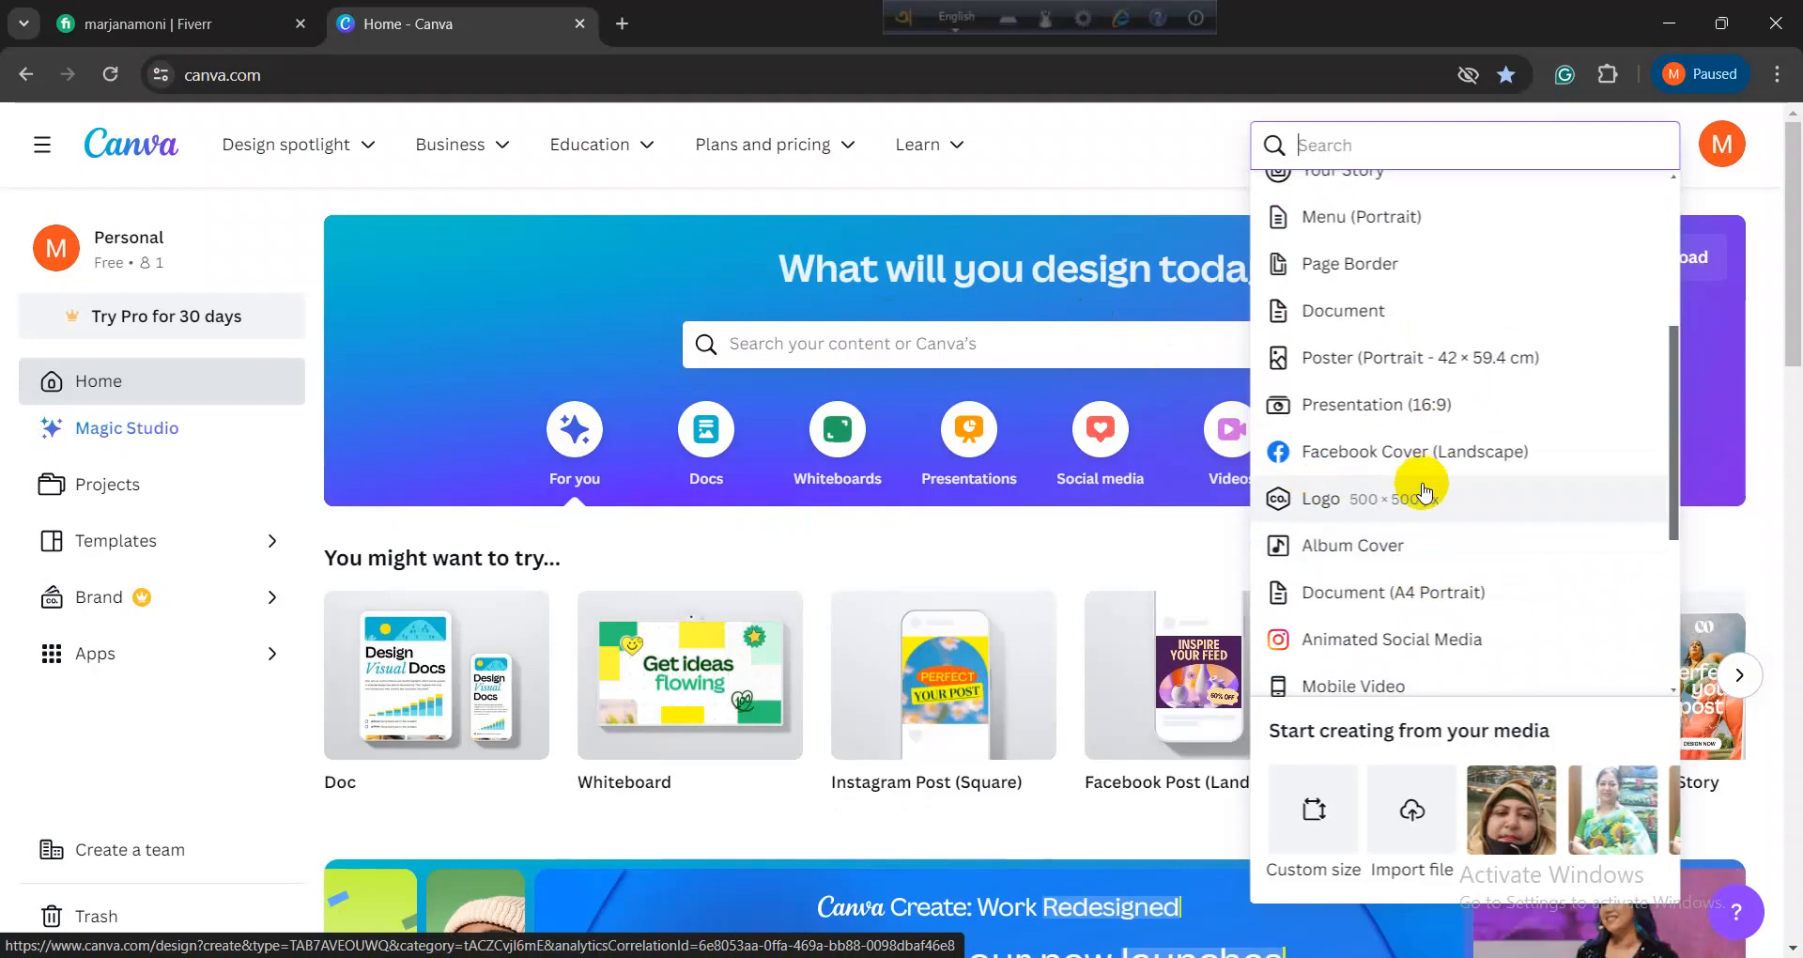
scroll(1424, 490, up, 3)
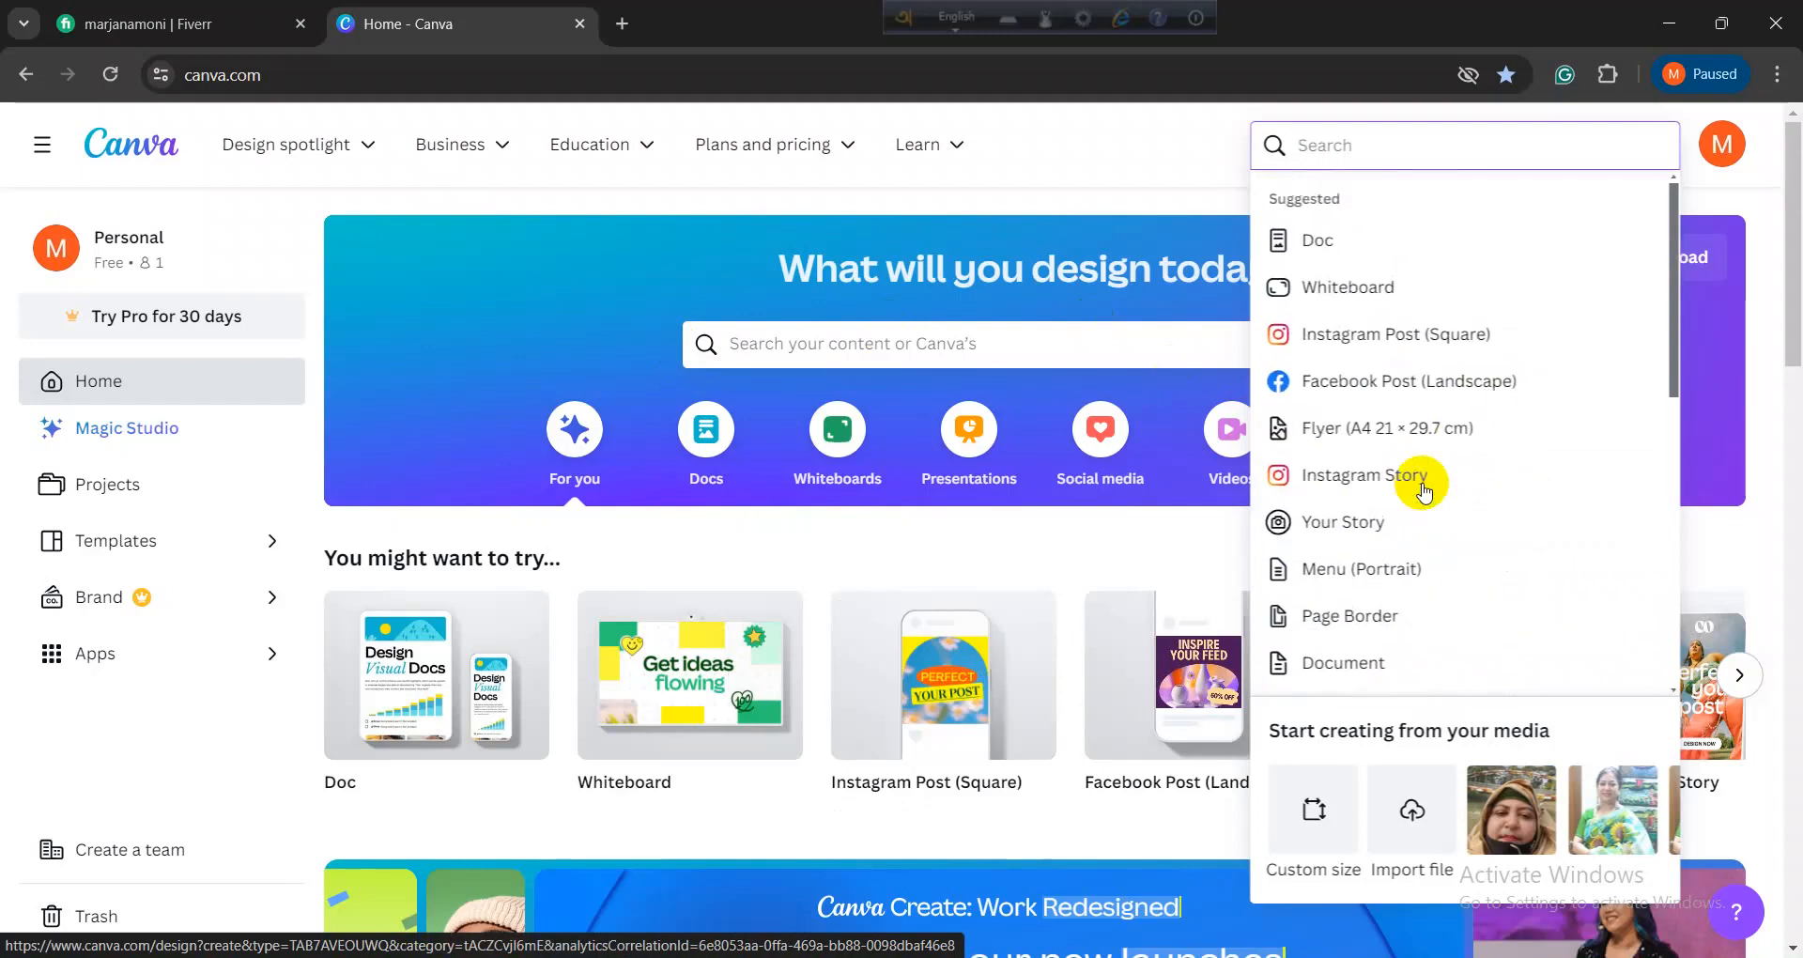
click(1310, 824)
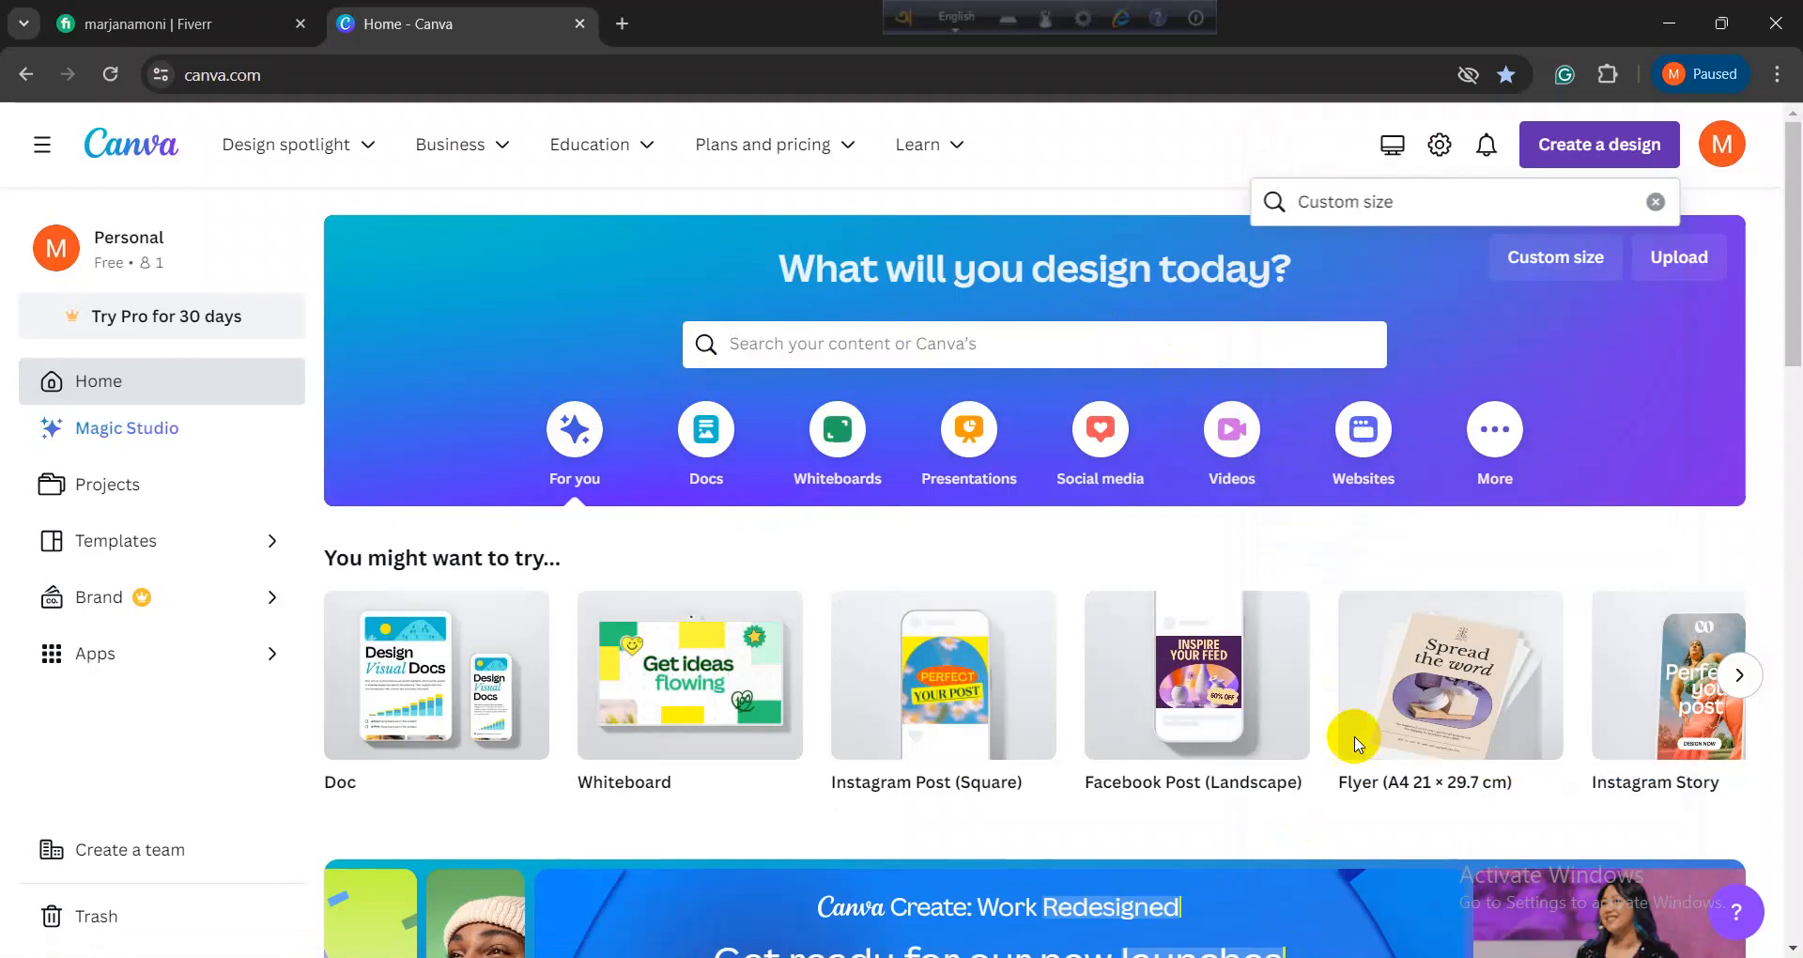
click(1572, 157)
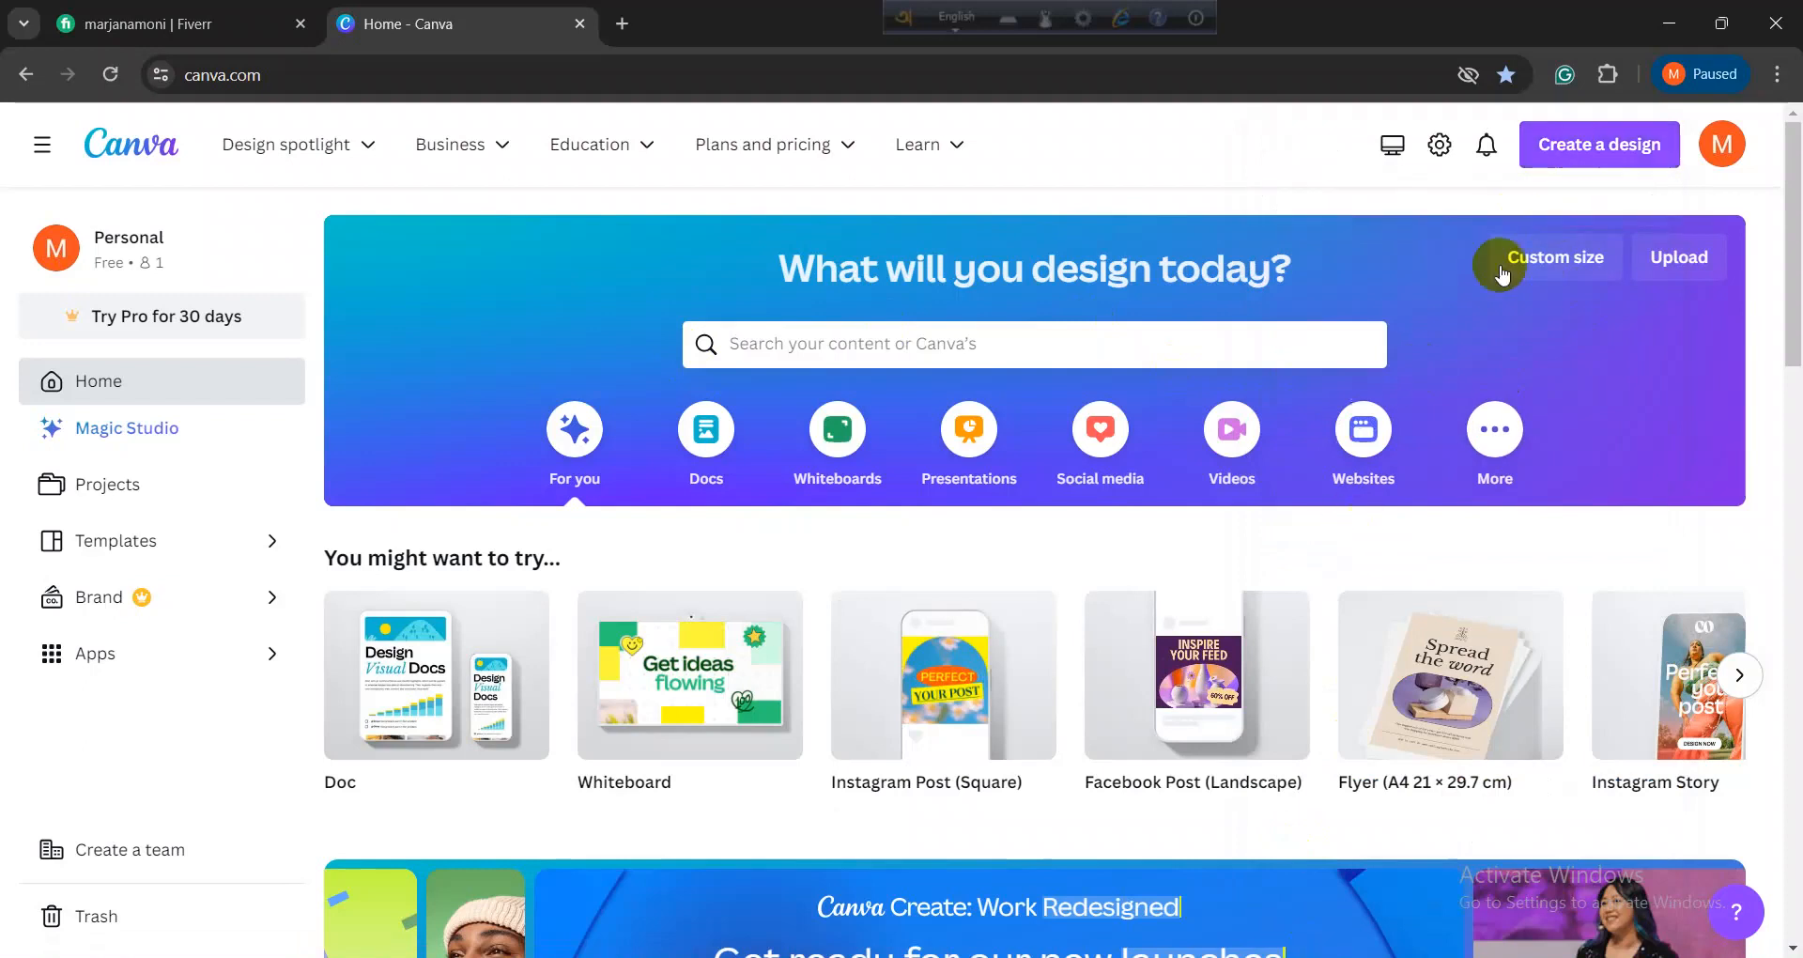
Step: Create a new custom-size Canva design 1280 px wide and 769 px high
click(1581, 150)
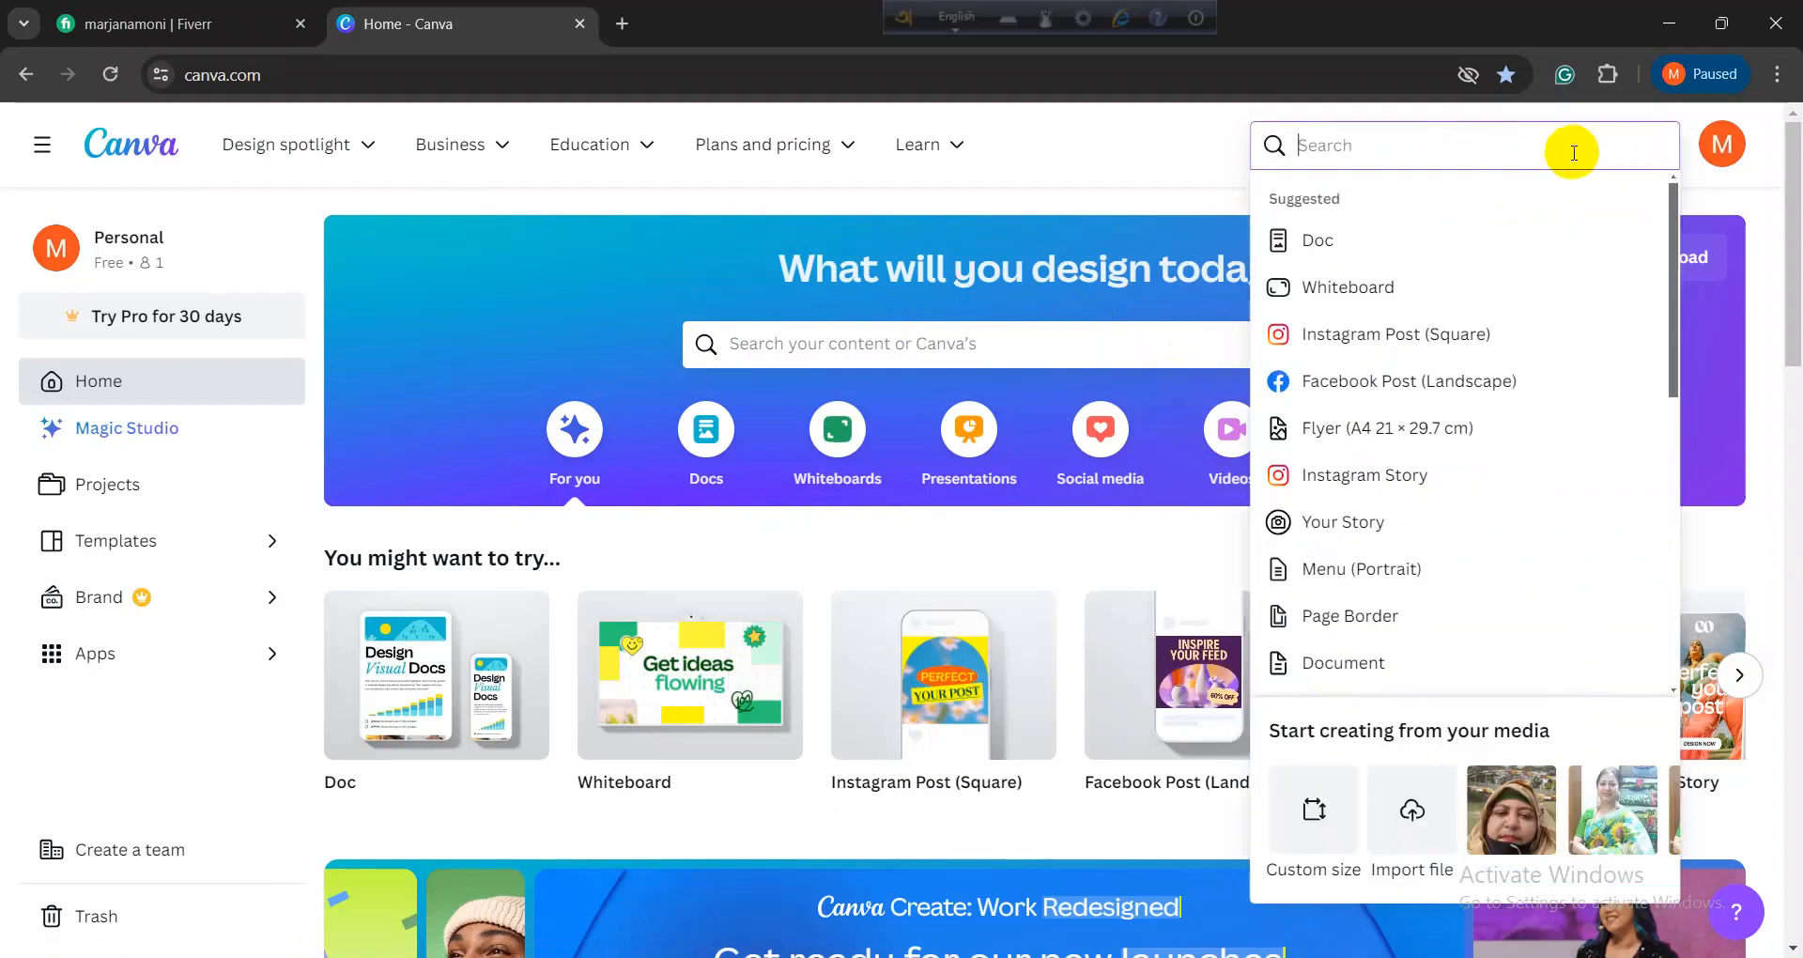
scroll(1324, 657, down, 3)
click(1310, 806)
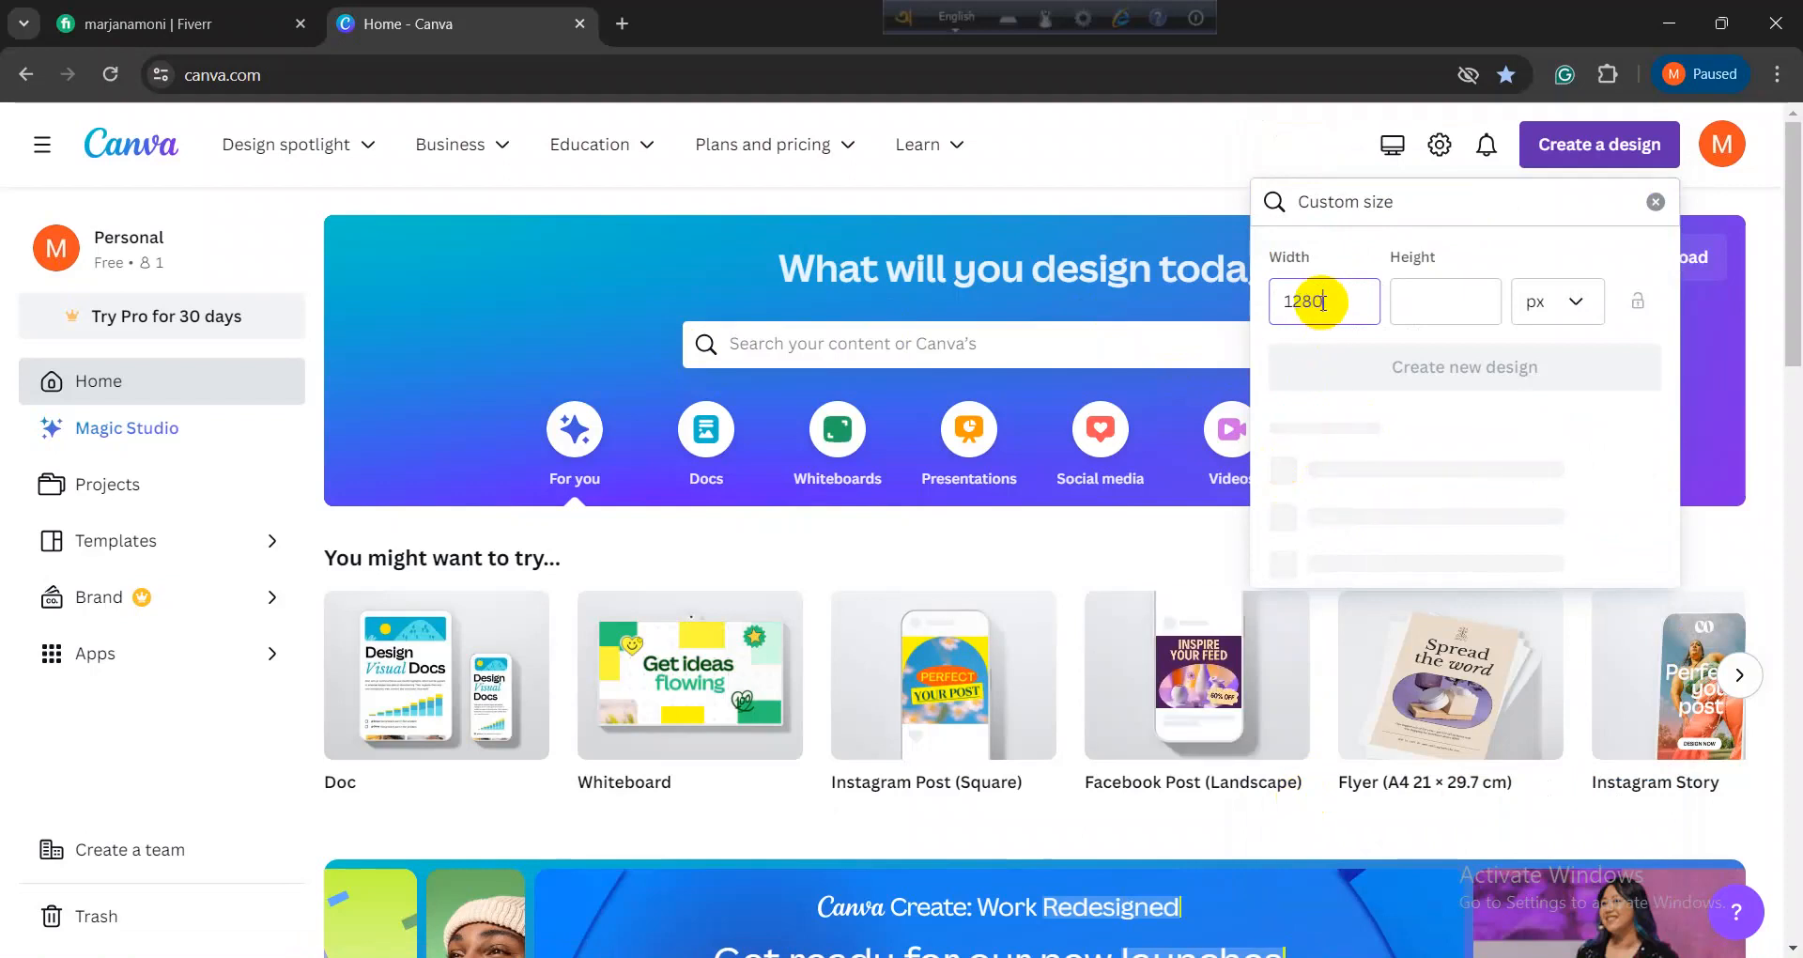
text(1280)
click(1402, 294)
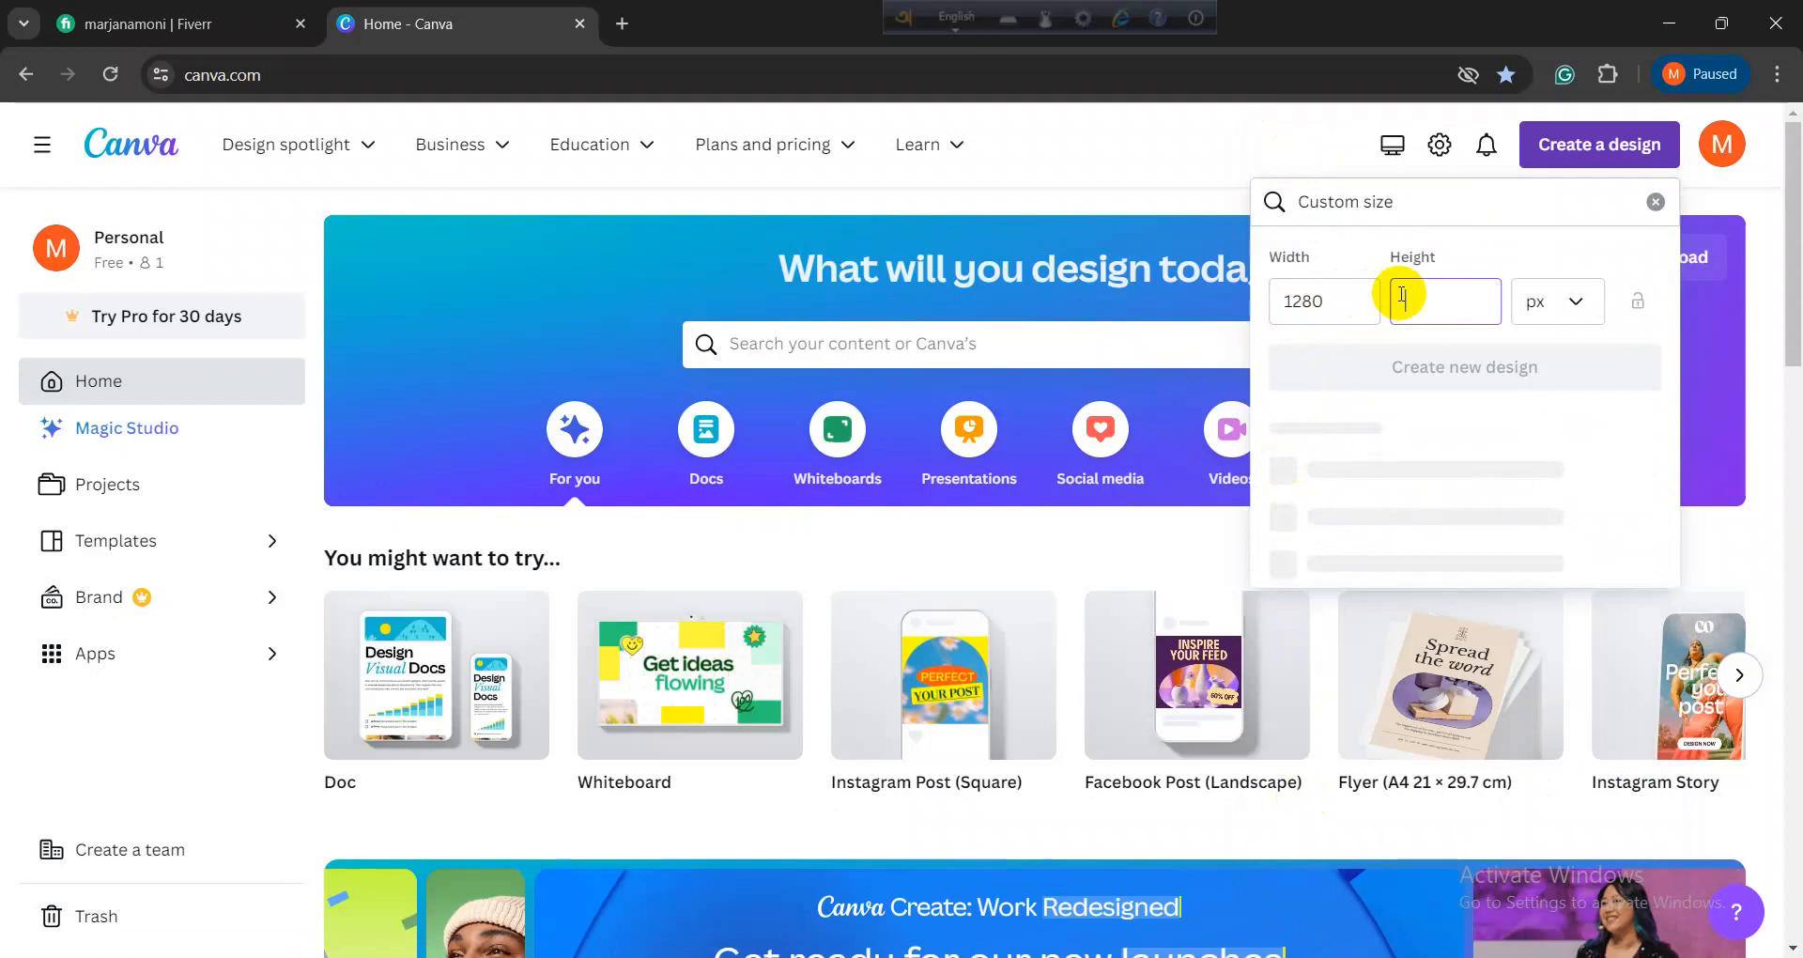
text(769)
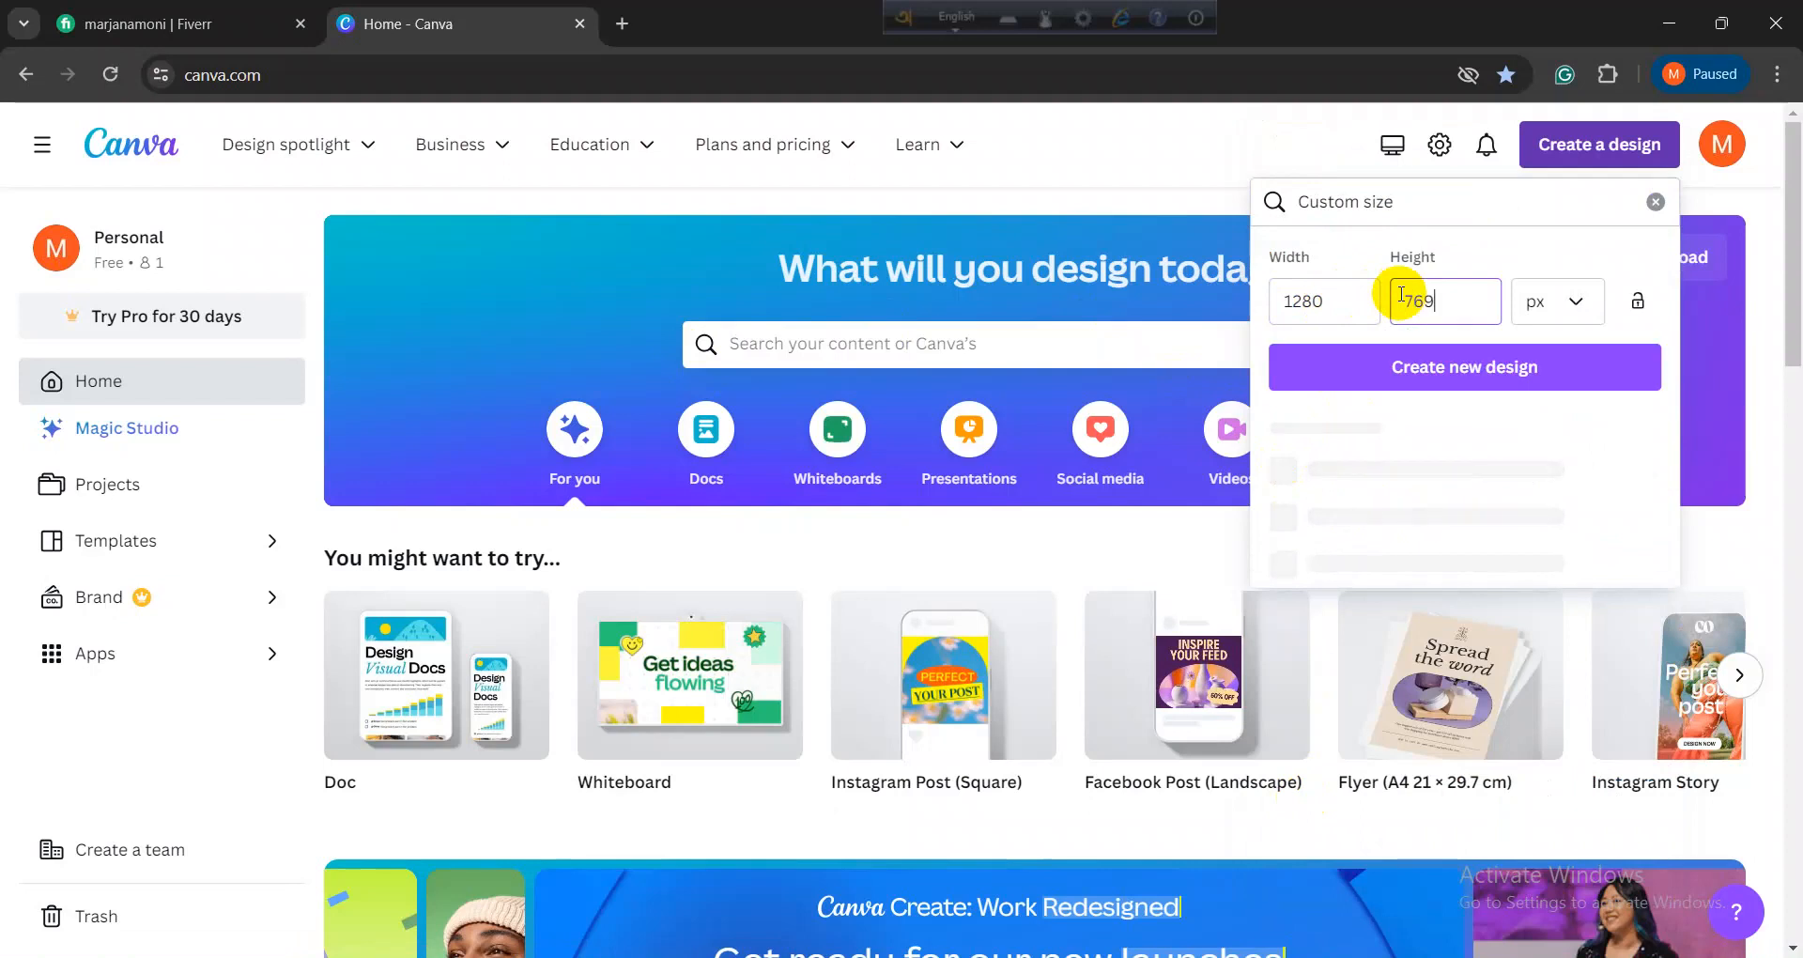
click(1402, 368)
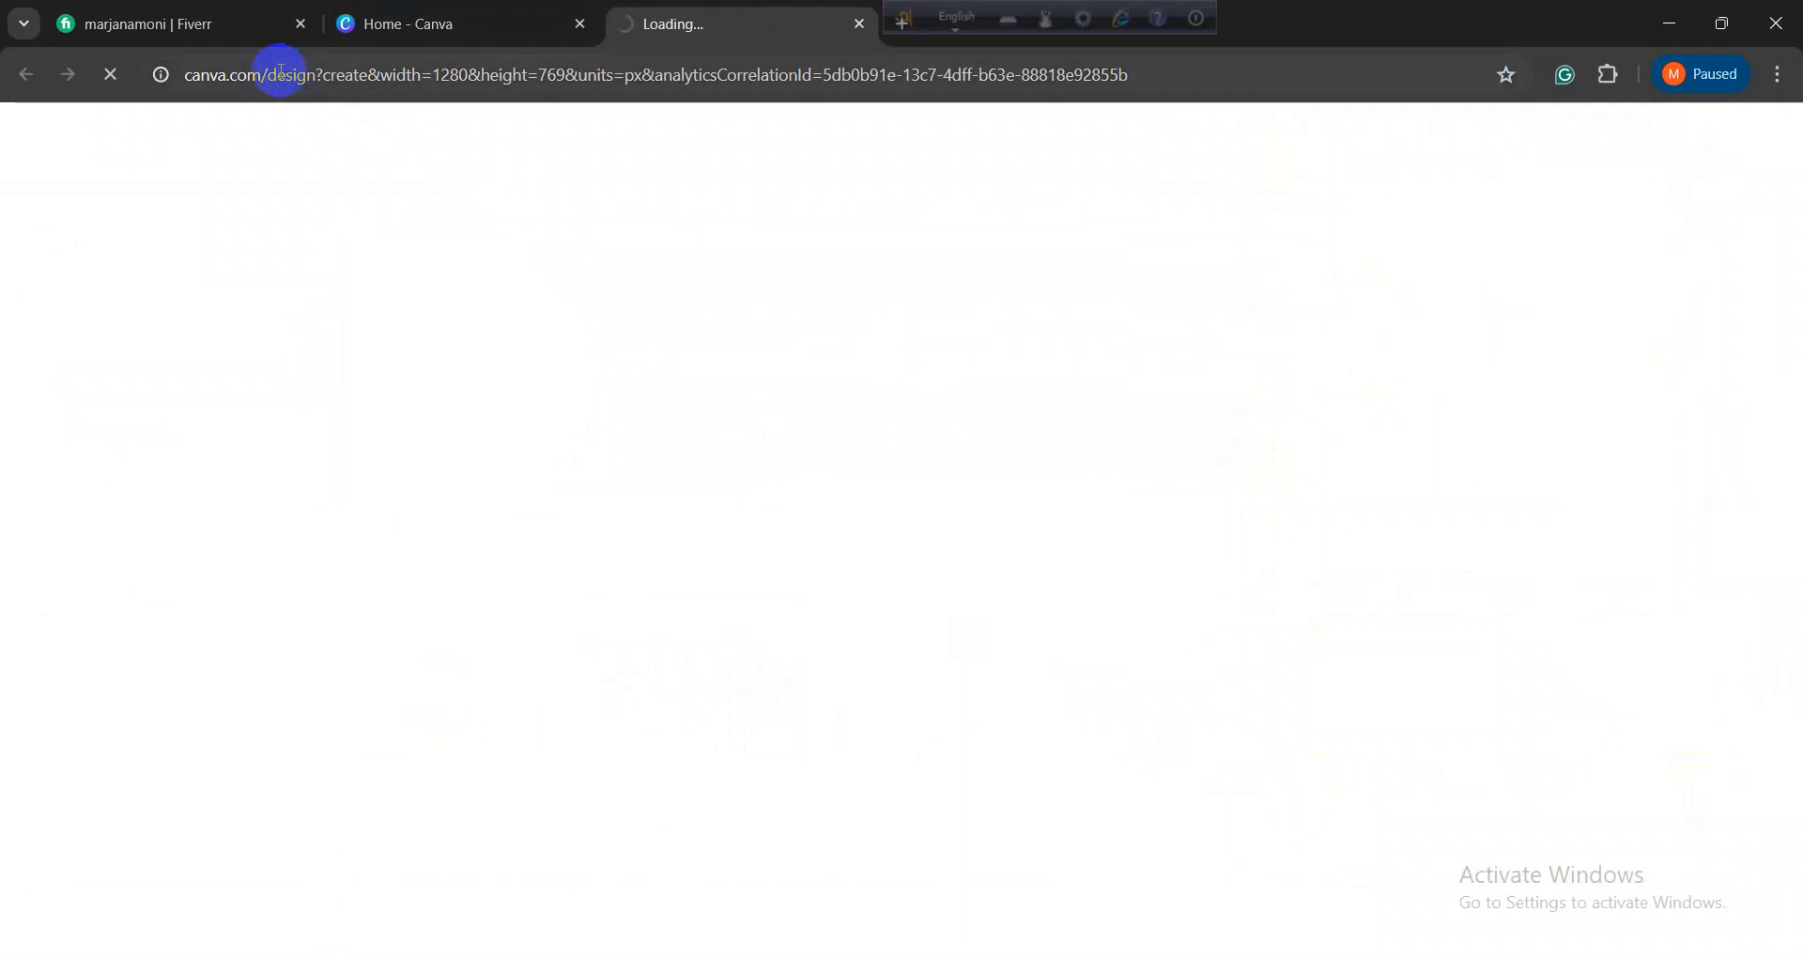
Step: Move the floating language bar off the browser tabs and open fiverr.com in a new tab without the referral parameters
drag(906, 11, 1235, 6)
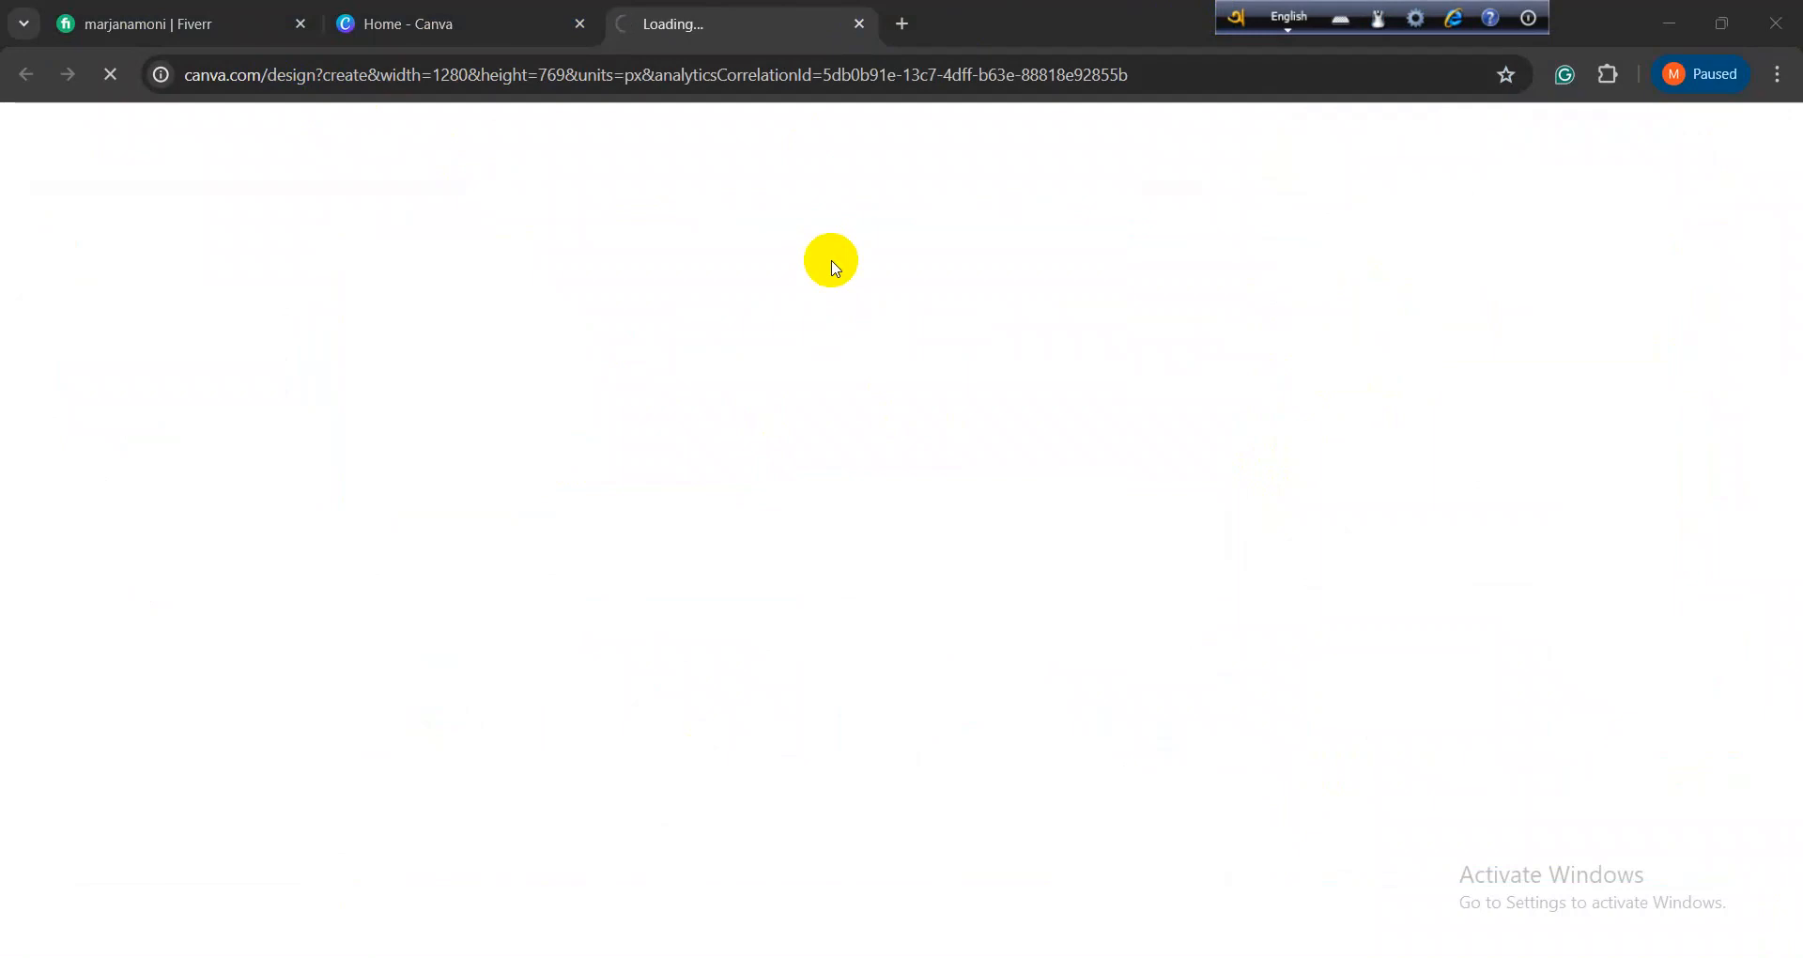
click(902, 26)
text(fiverr)
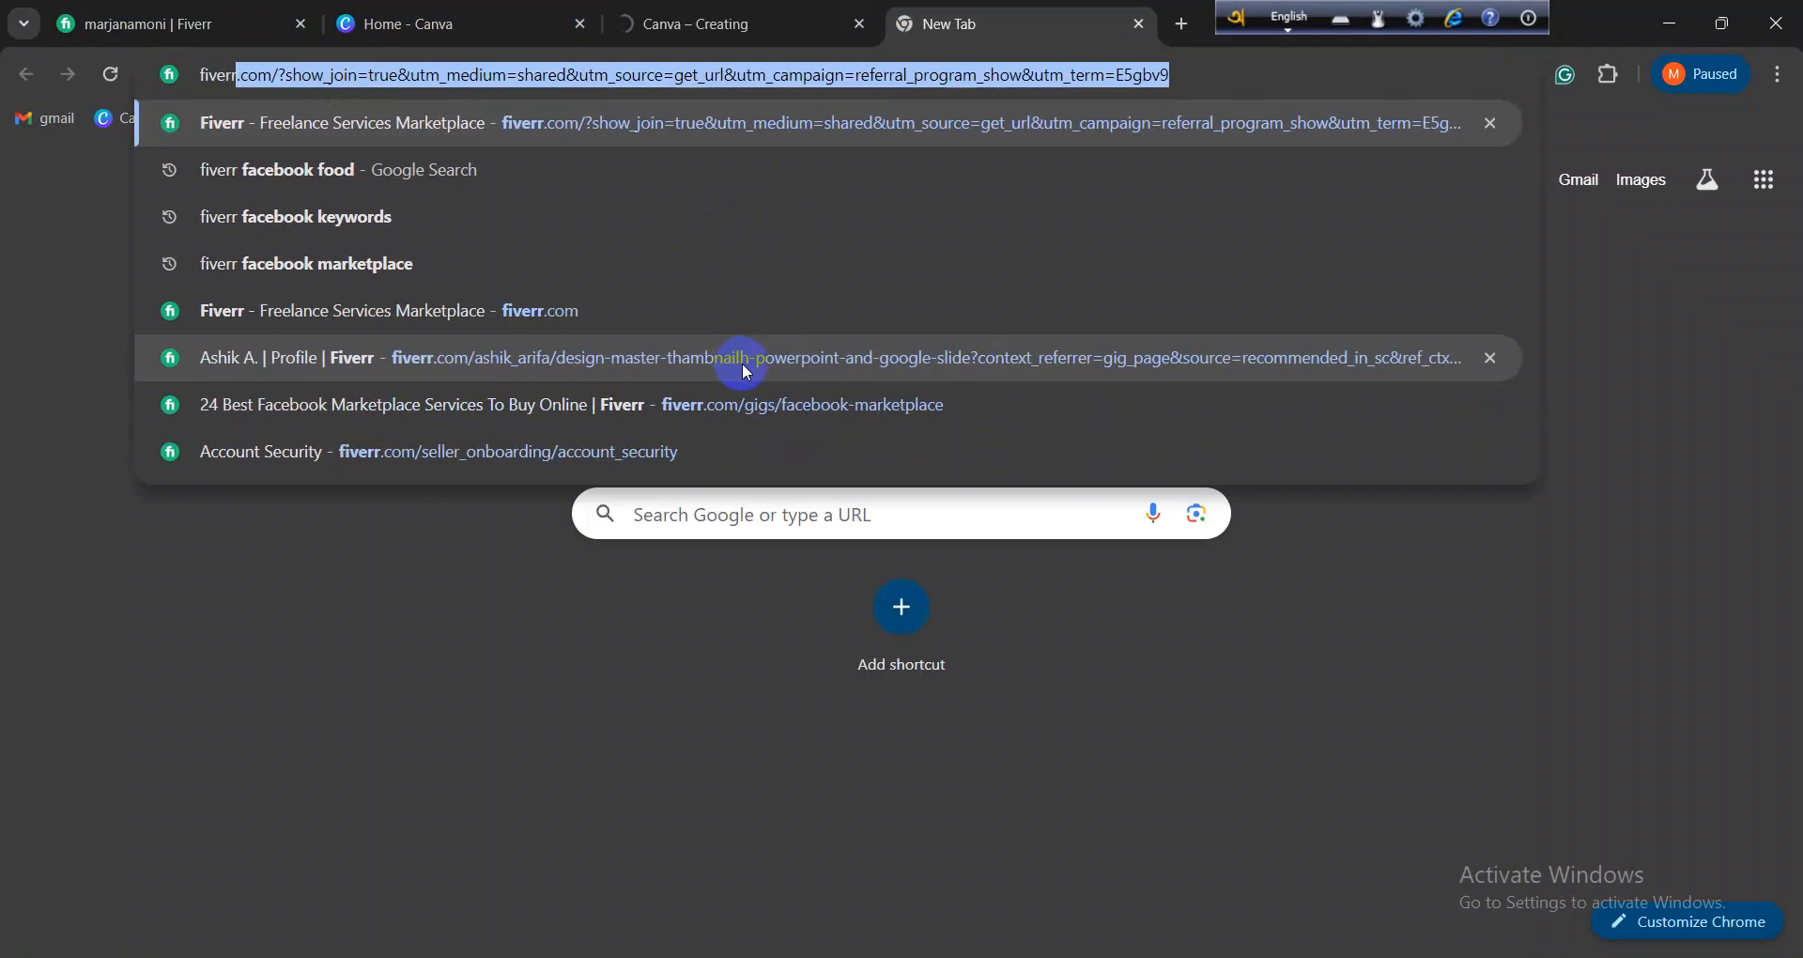
click(314, 75)
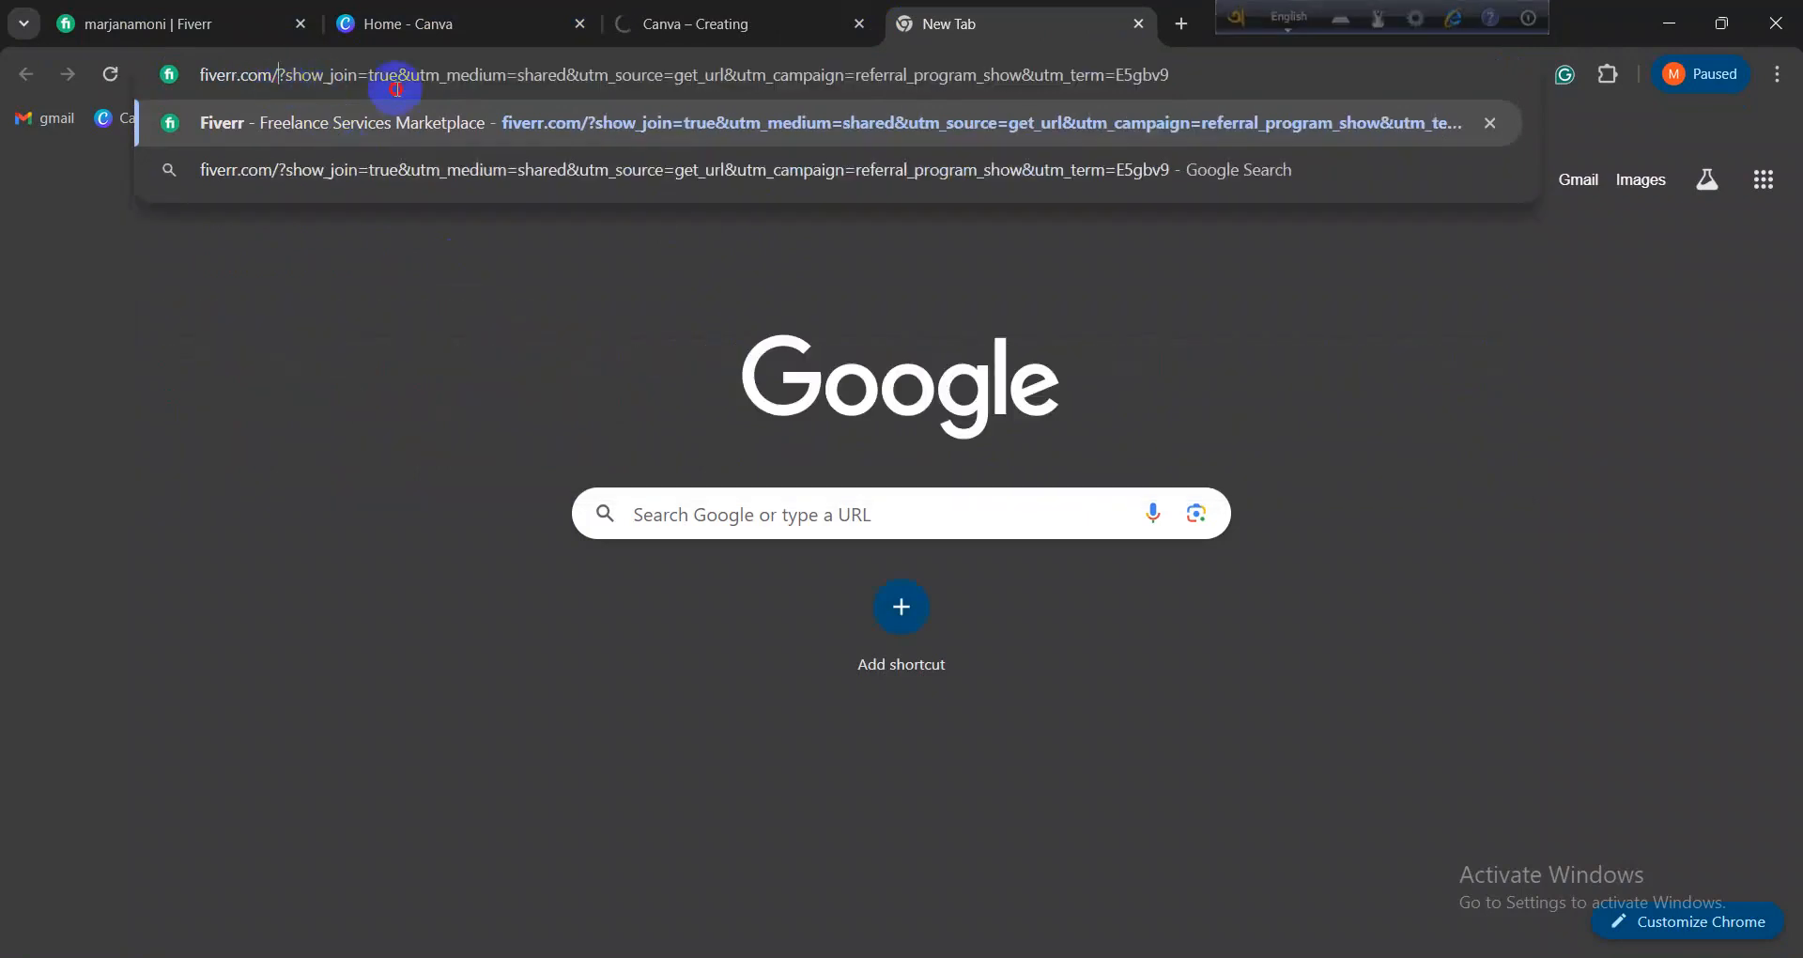
drag(397, 88, 1412, 119)
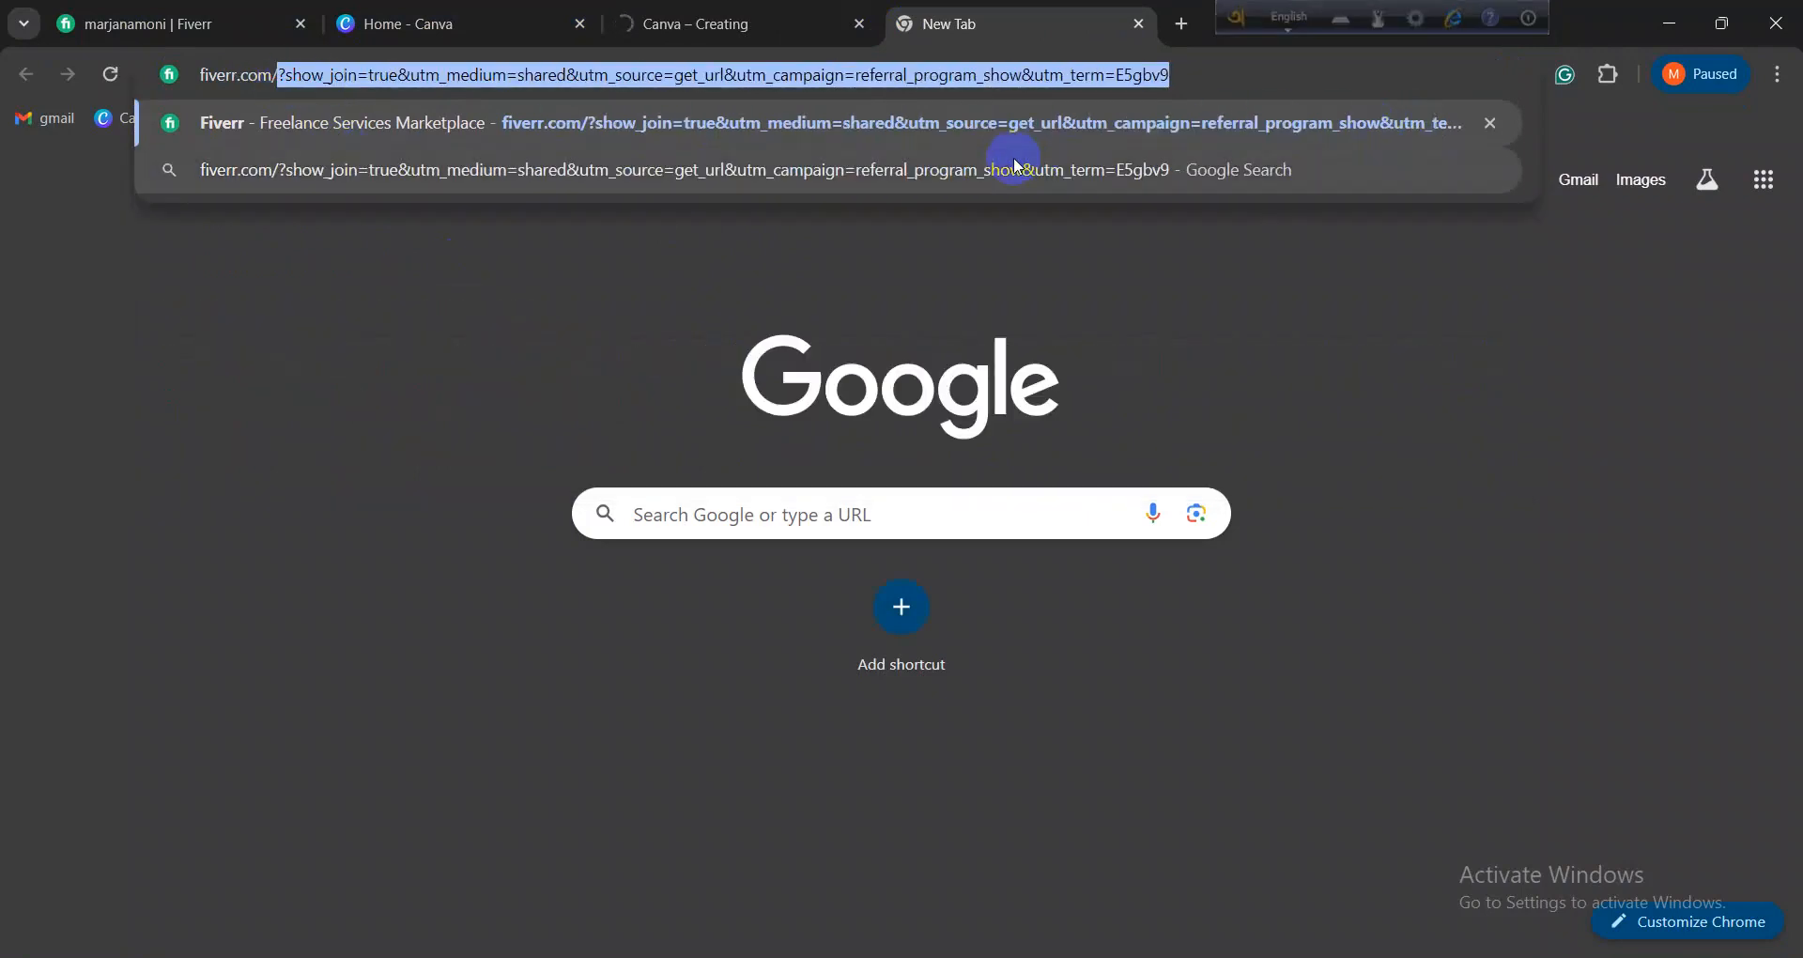
key(BackSpace)
key(Return)
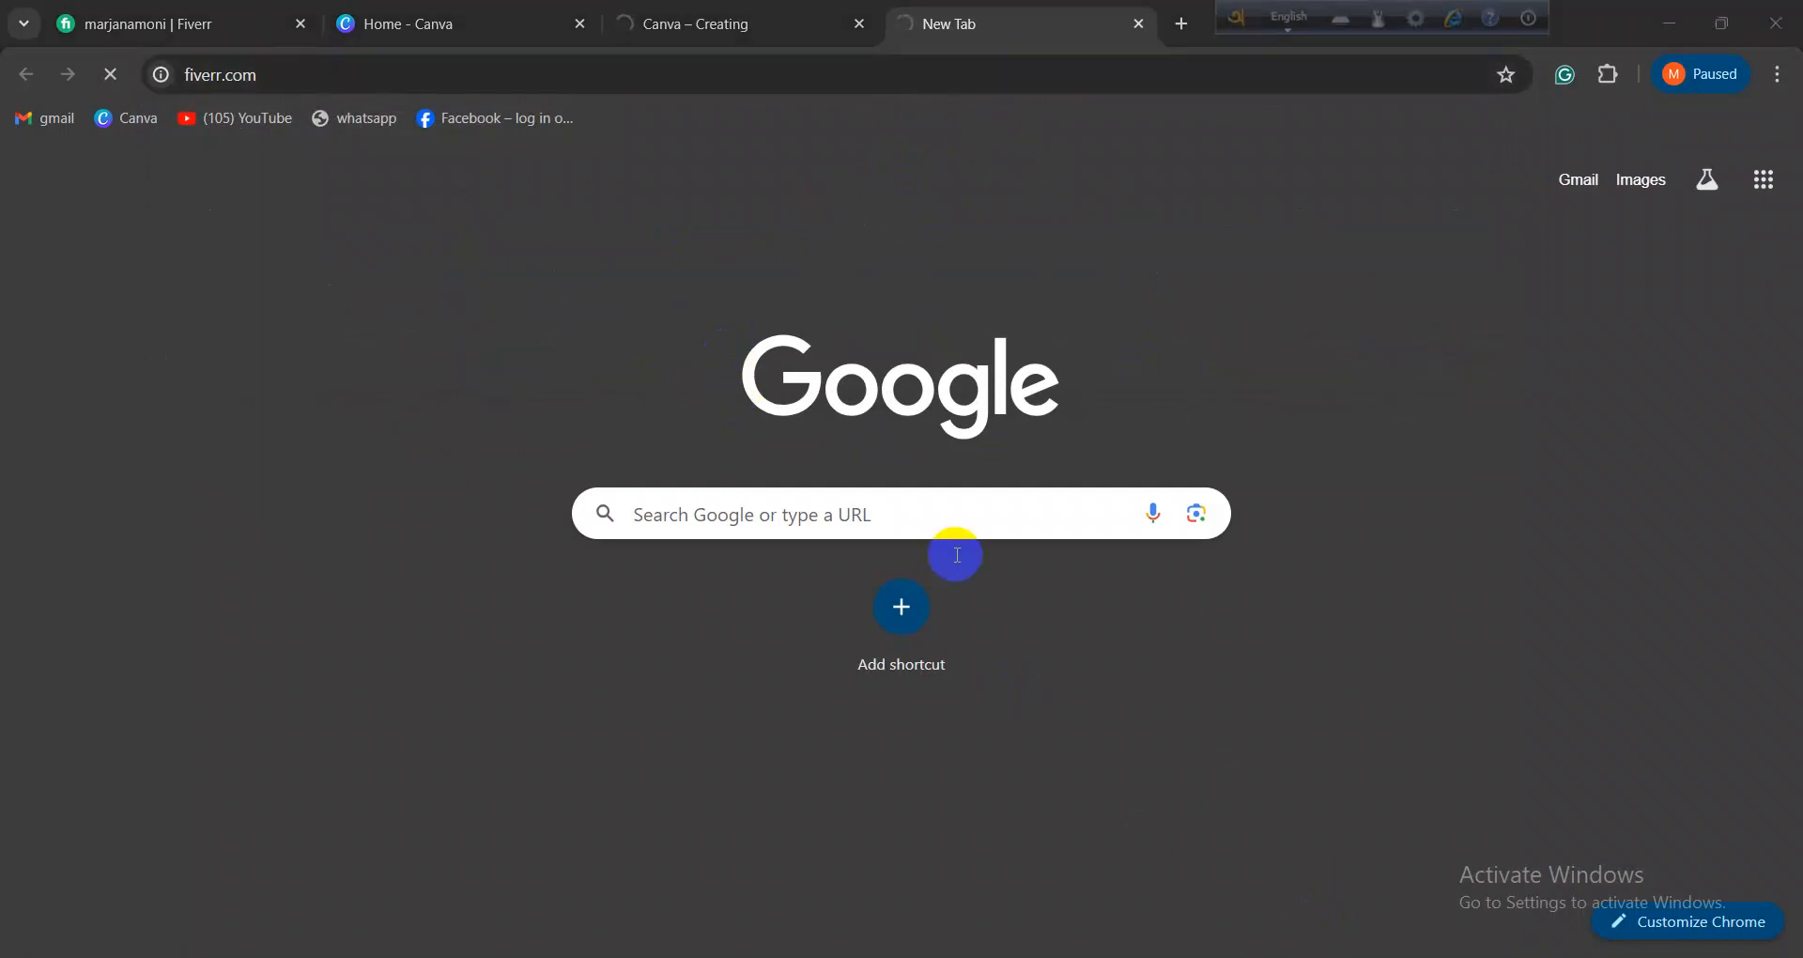
click(750, 37)
click(991, 16)
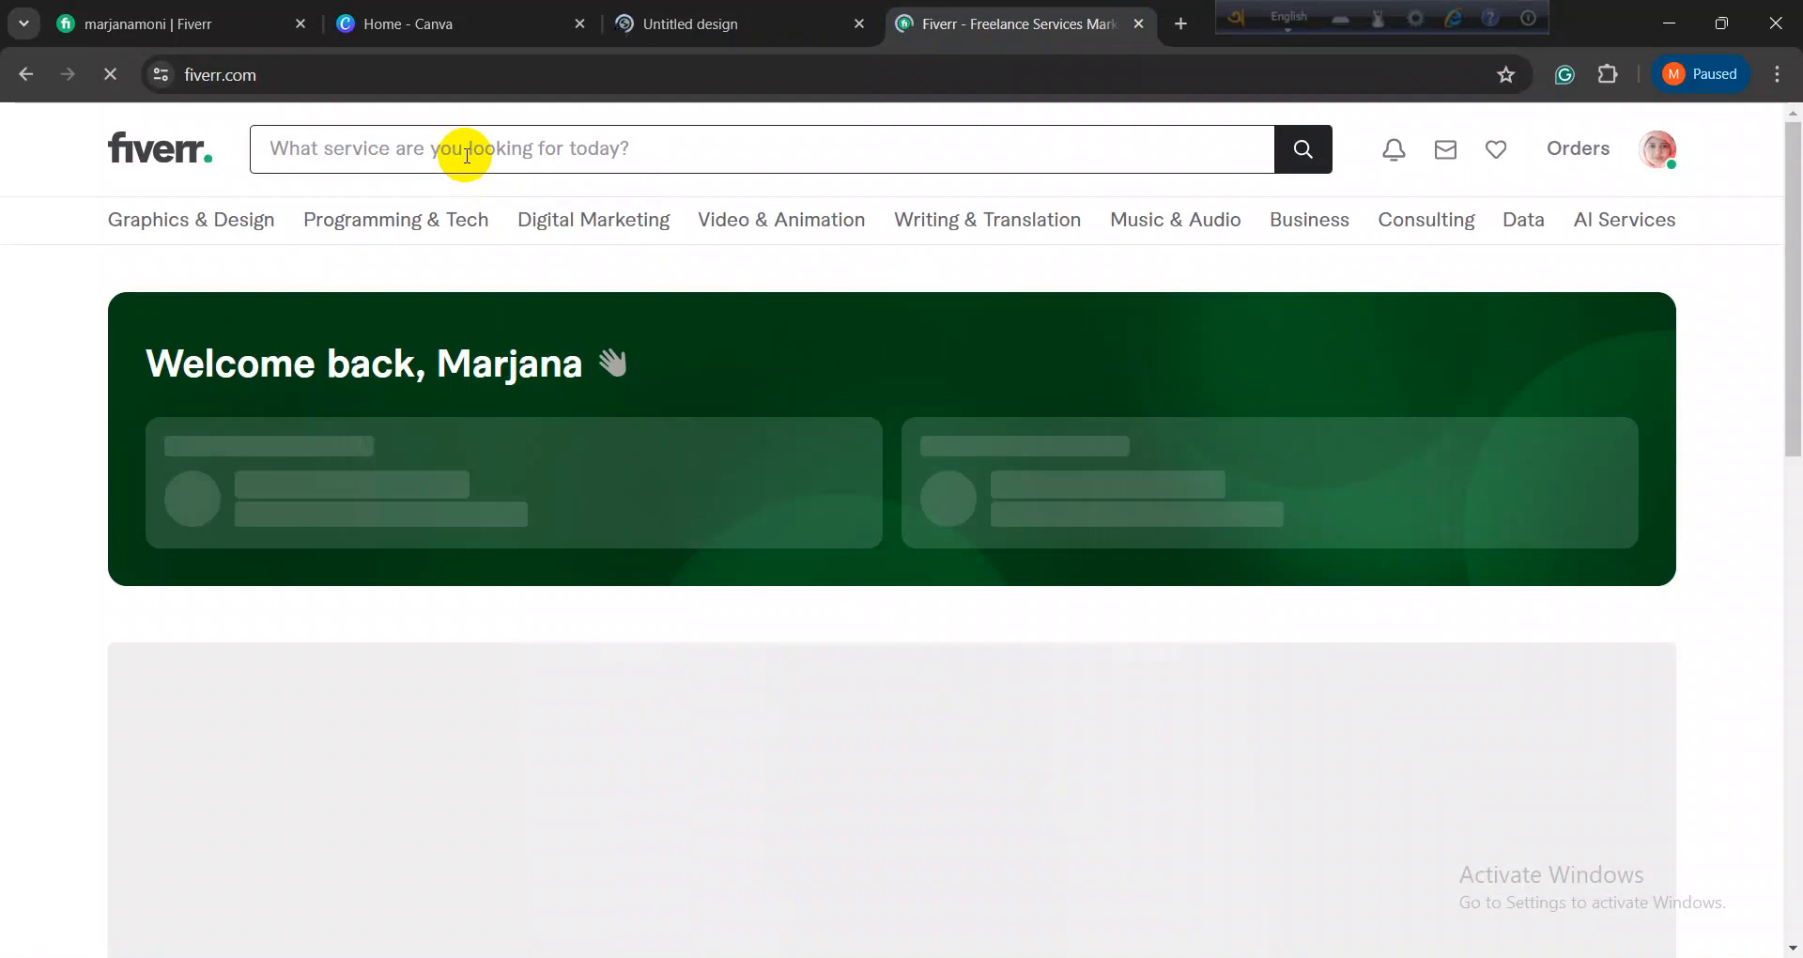
Step: Search Fiverr for "social media post design" and look through the gig results
click(467, 155)
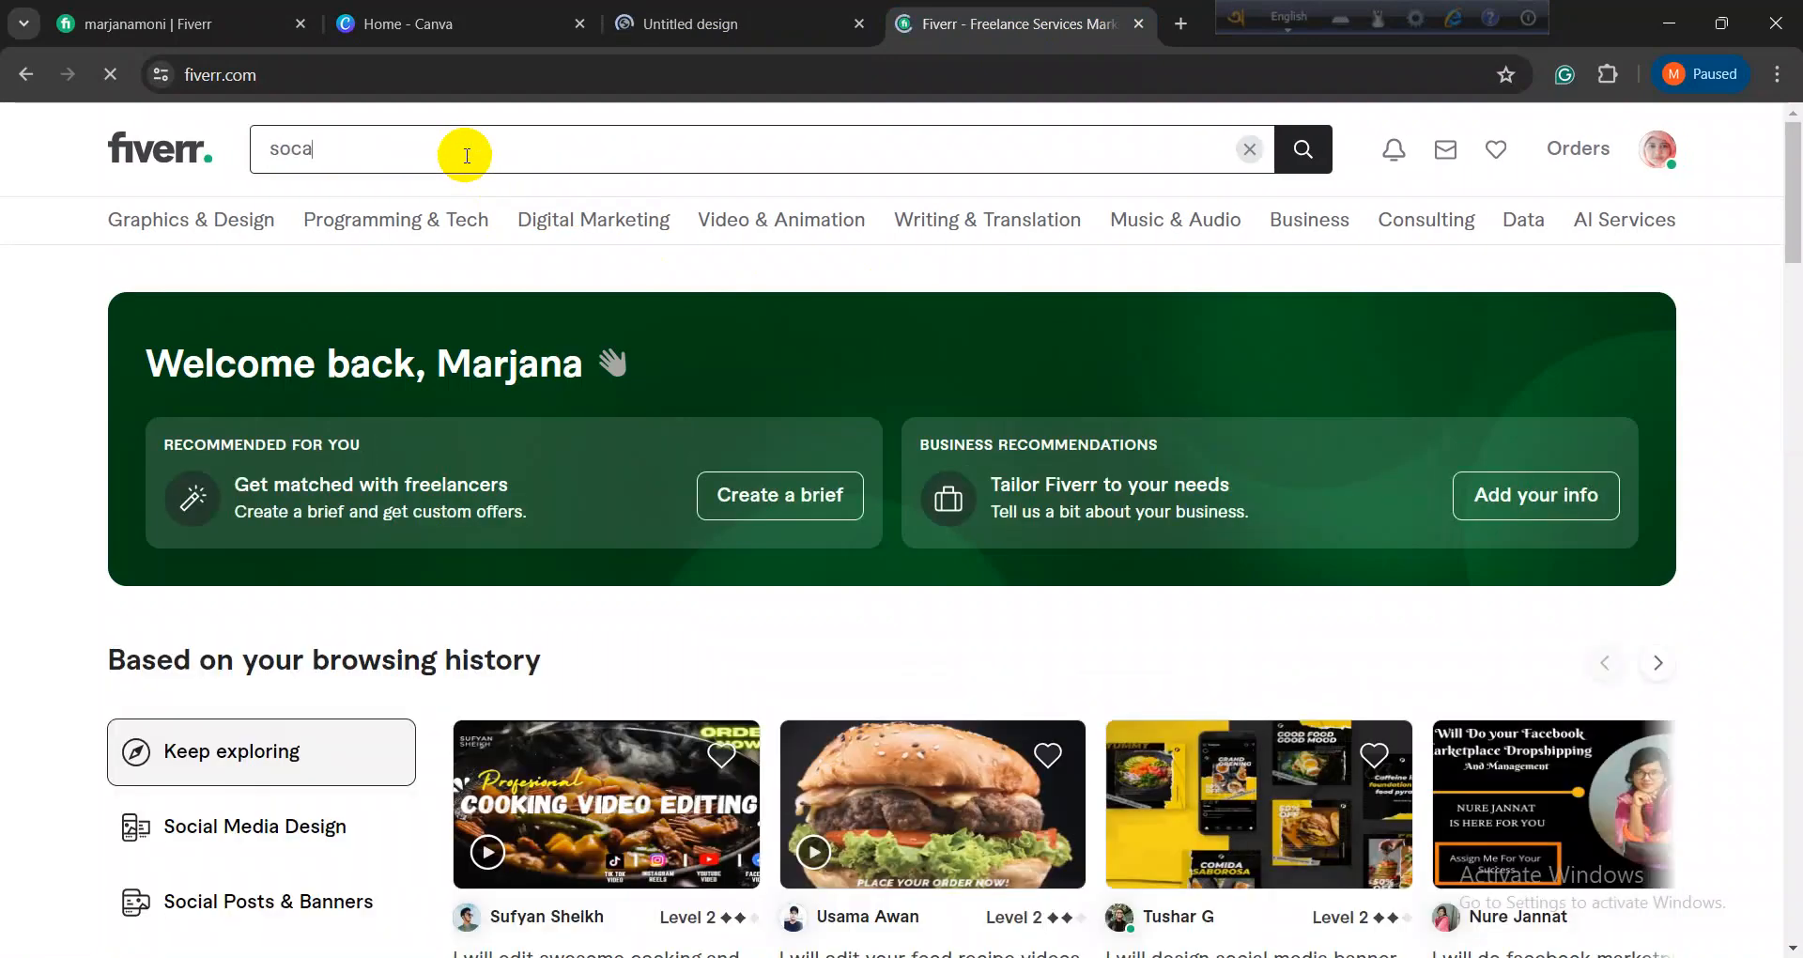
text(soca)
key(BackSpace)
text(ial media post)
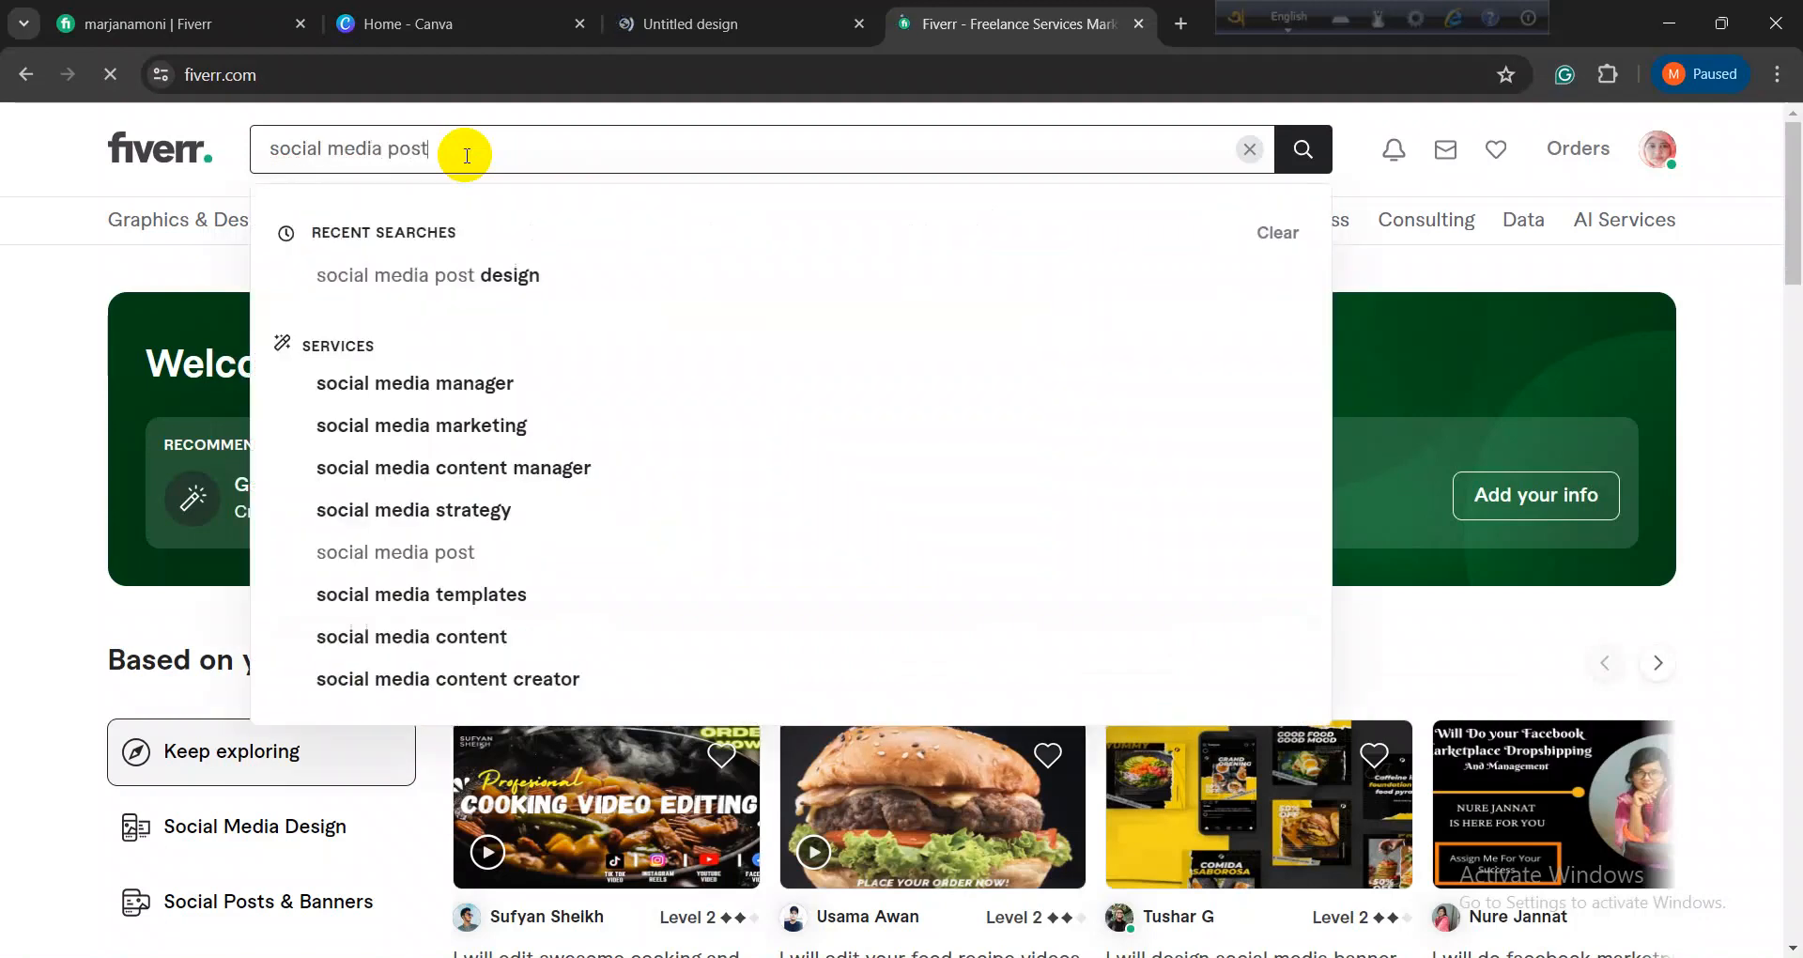
click(433, 277)
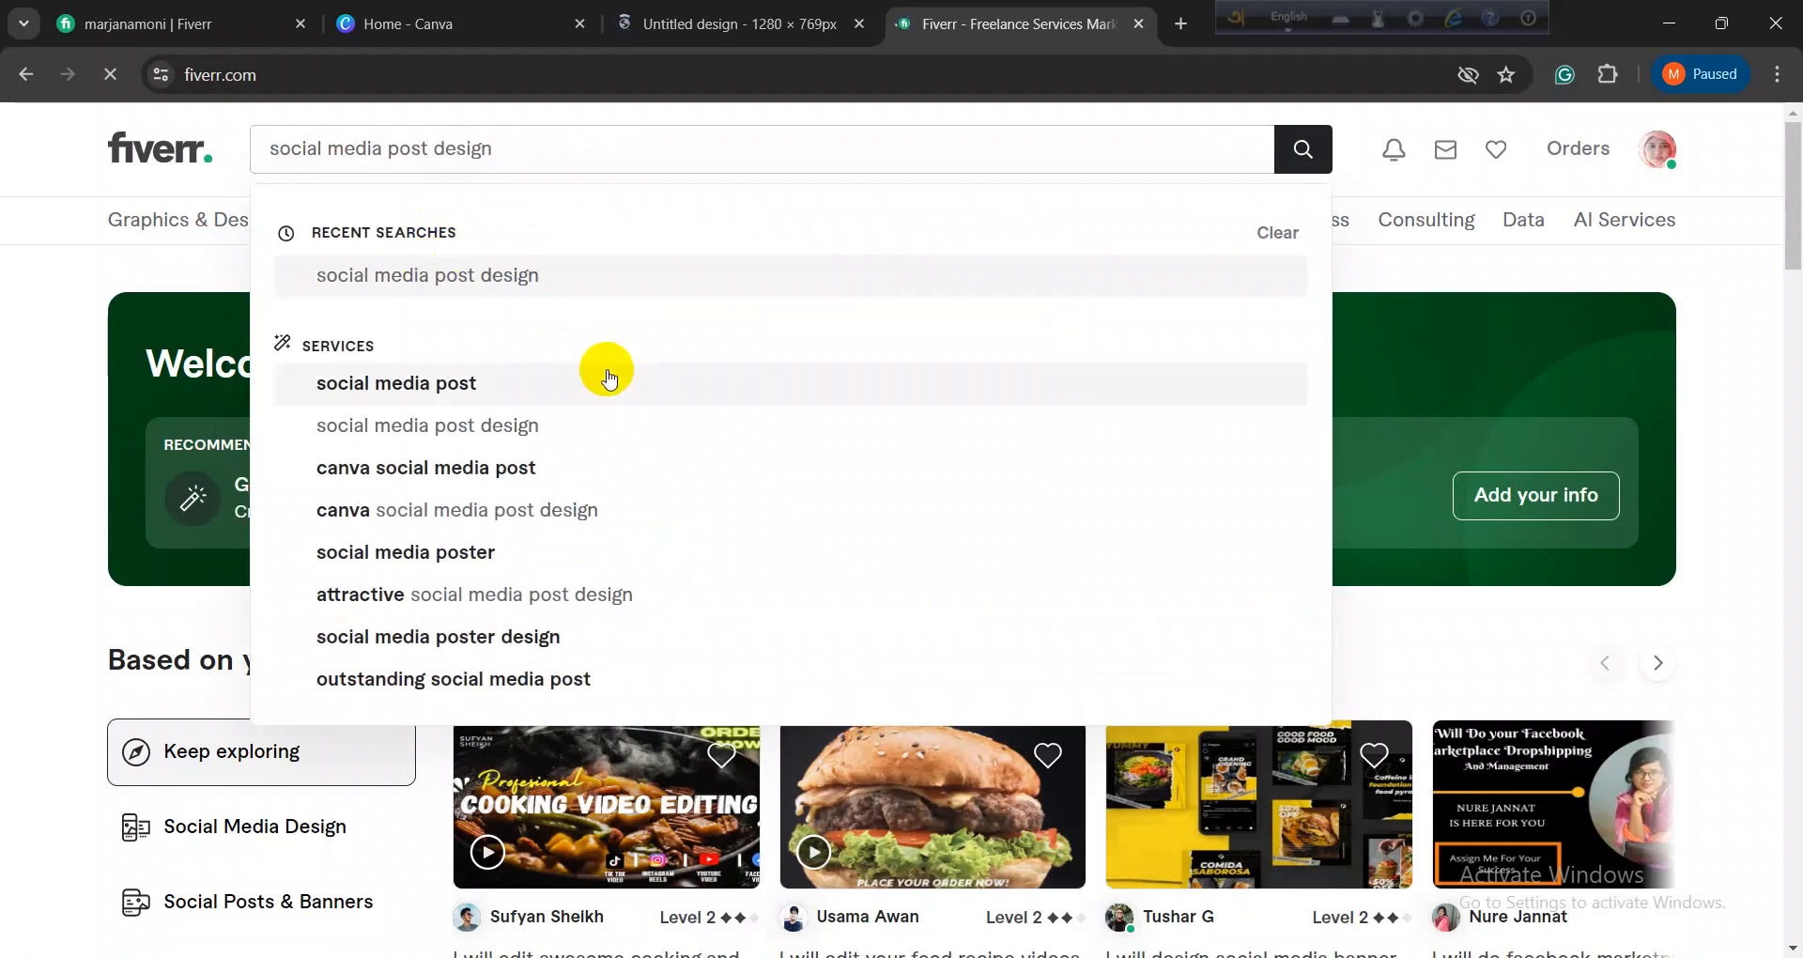
scroll(736, 503, down, 5)
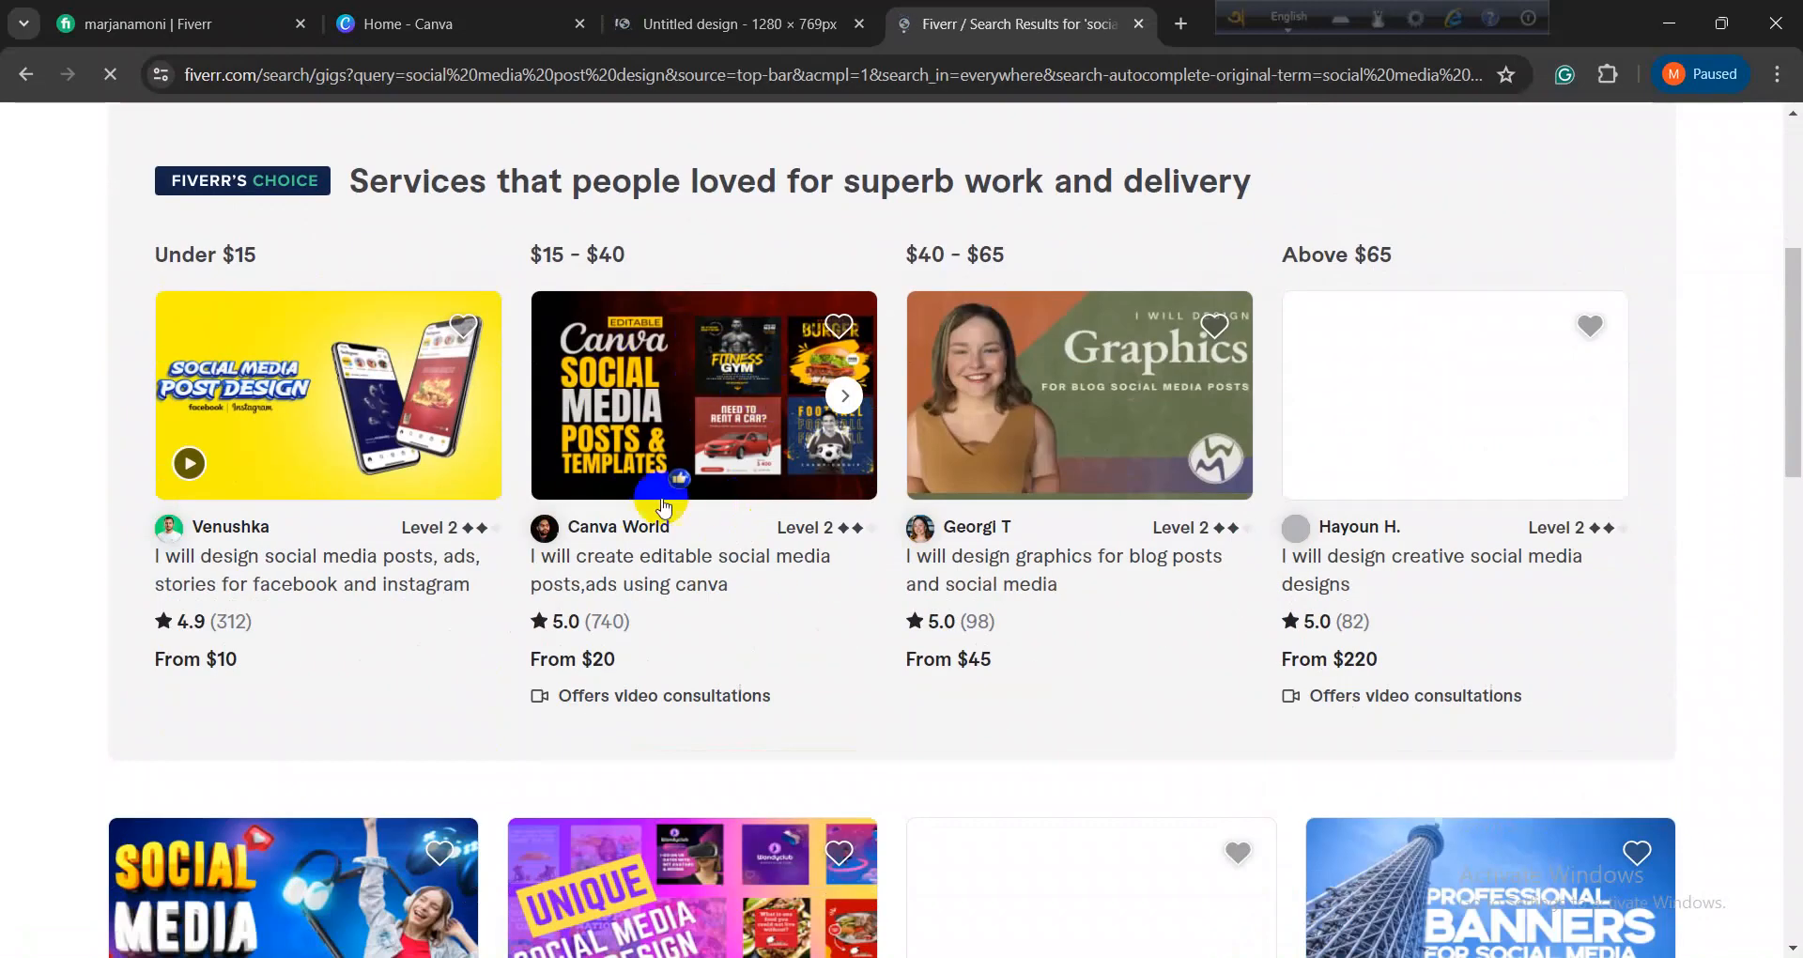
Step: Examine the thumbnail designs of the social media post design gigs further down the Fiverr results
scroll(741, 442, down, 4)
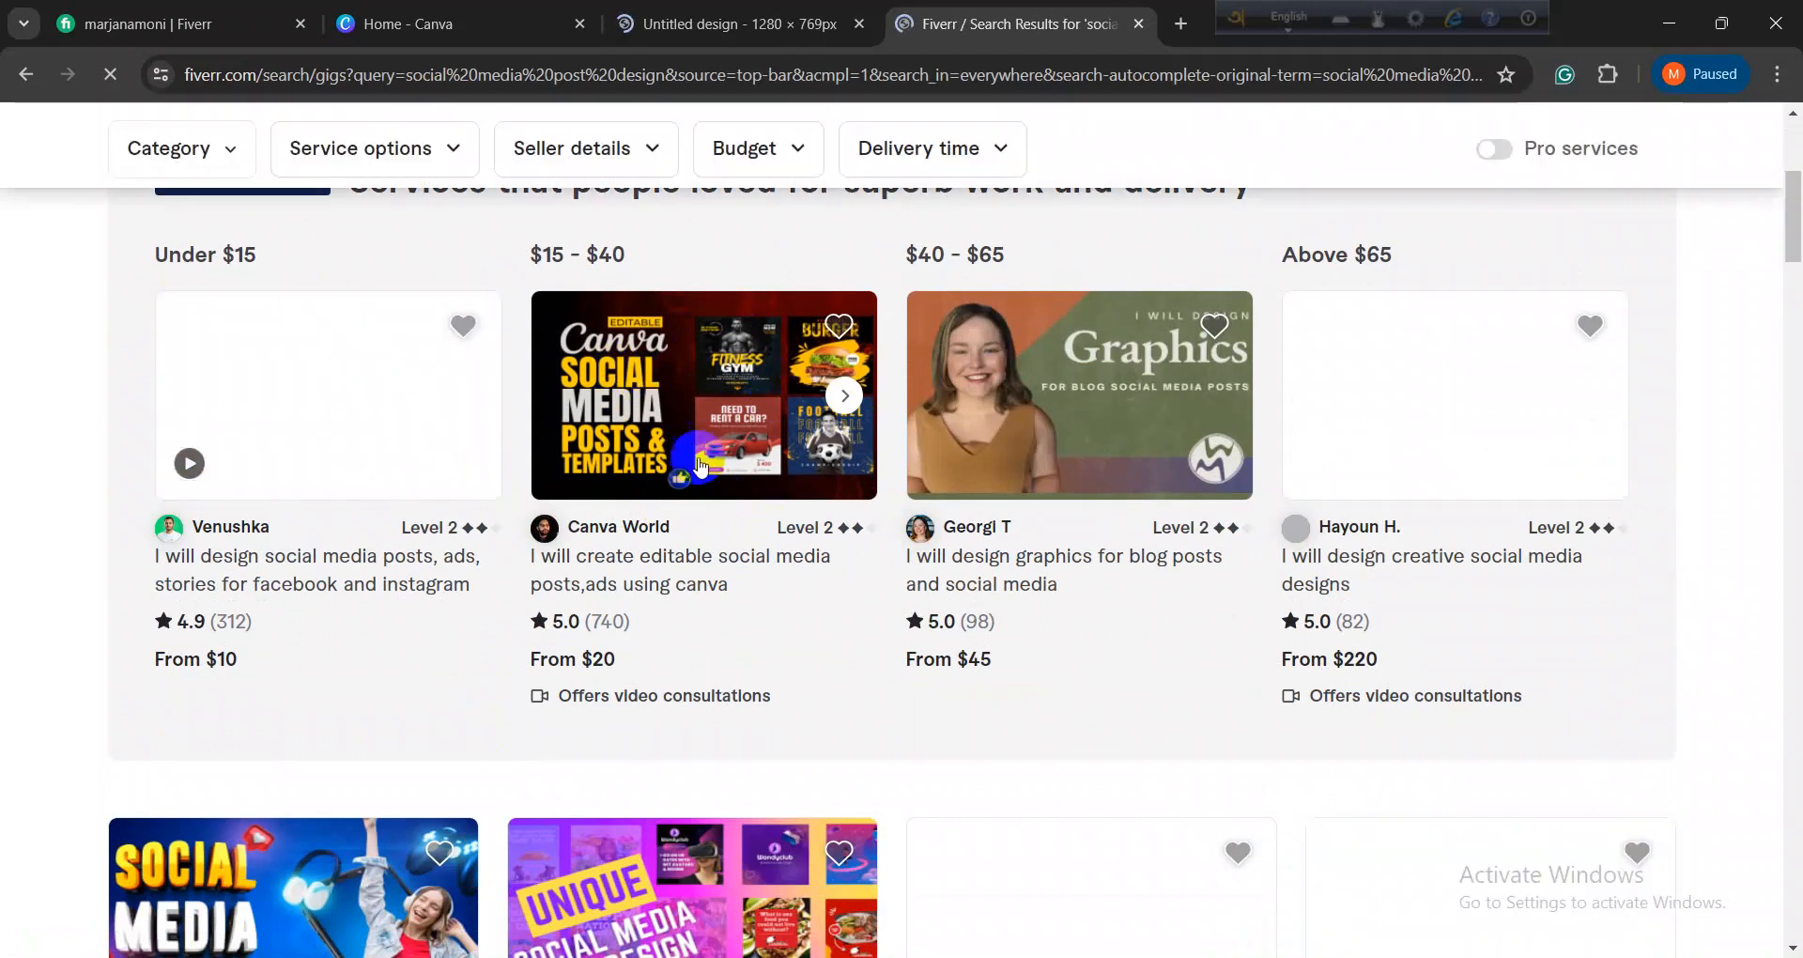
scroll(699, 474, down, 8)
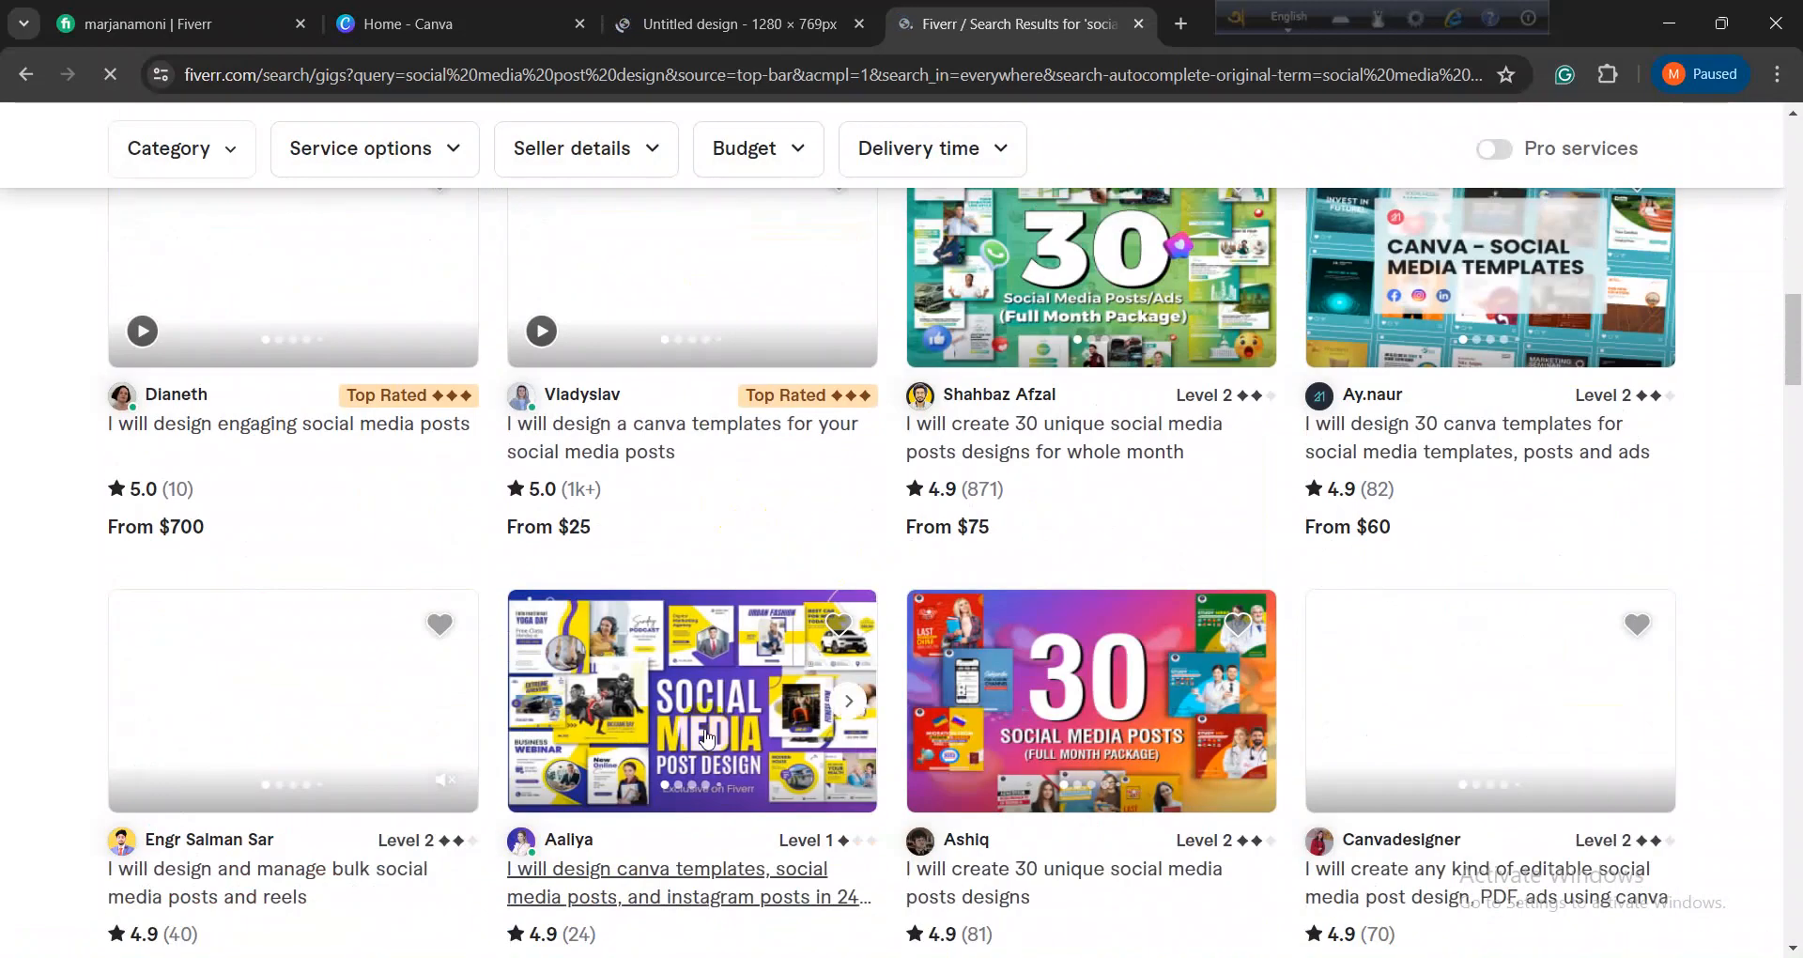
scroll(718, 662, down, 4)
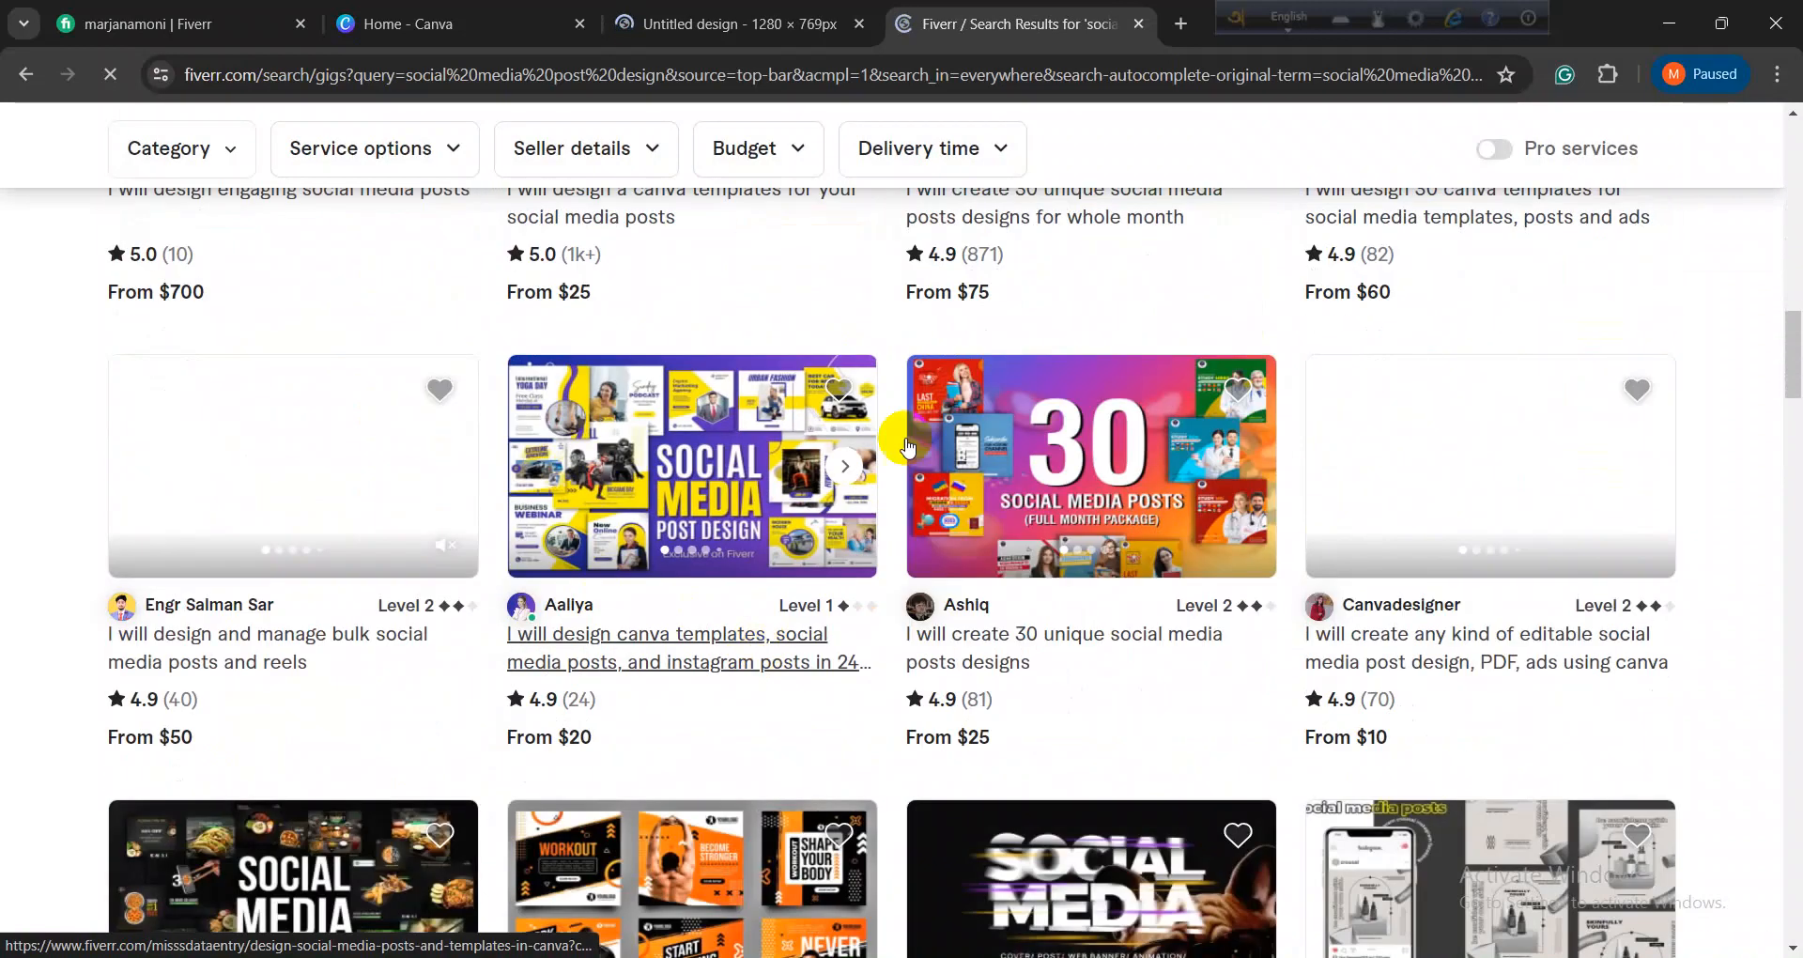
scroll(1013, 636, down, 3)
scroll(751, 596, down, 2)
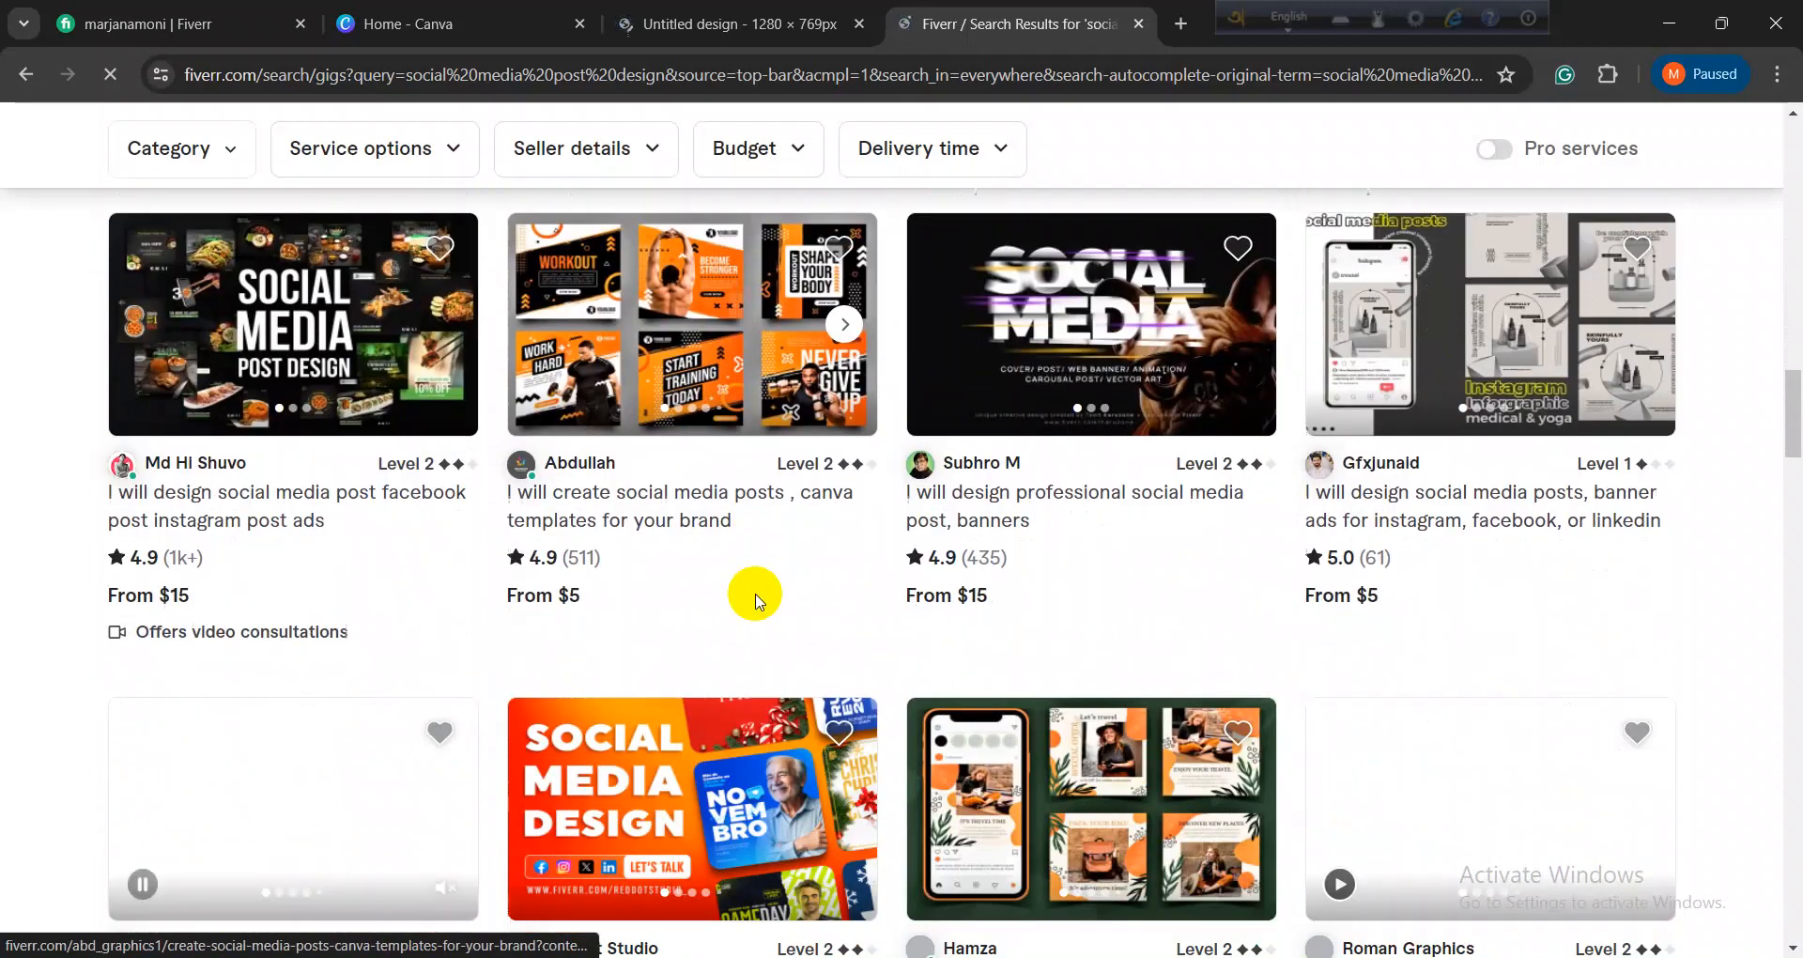
scroll(752, 597, down, 1)
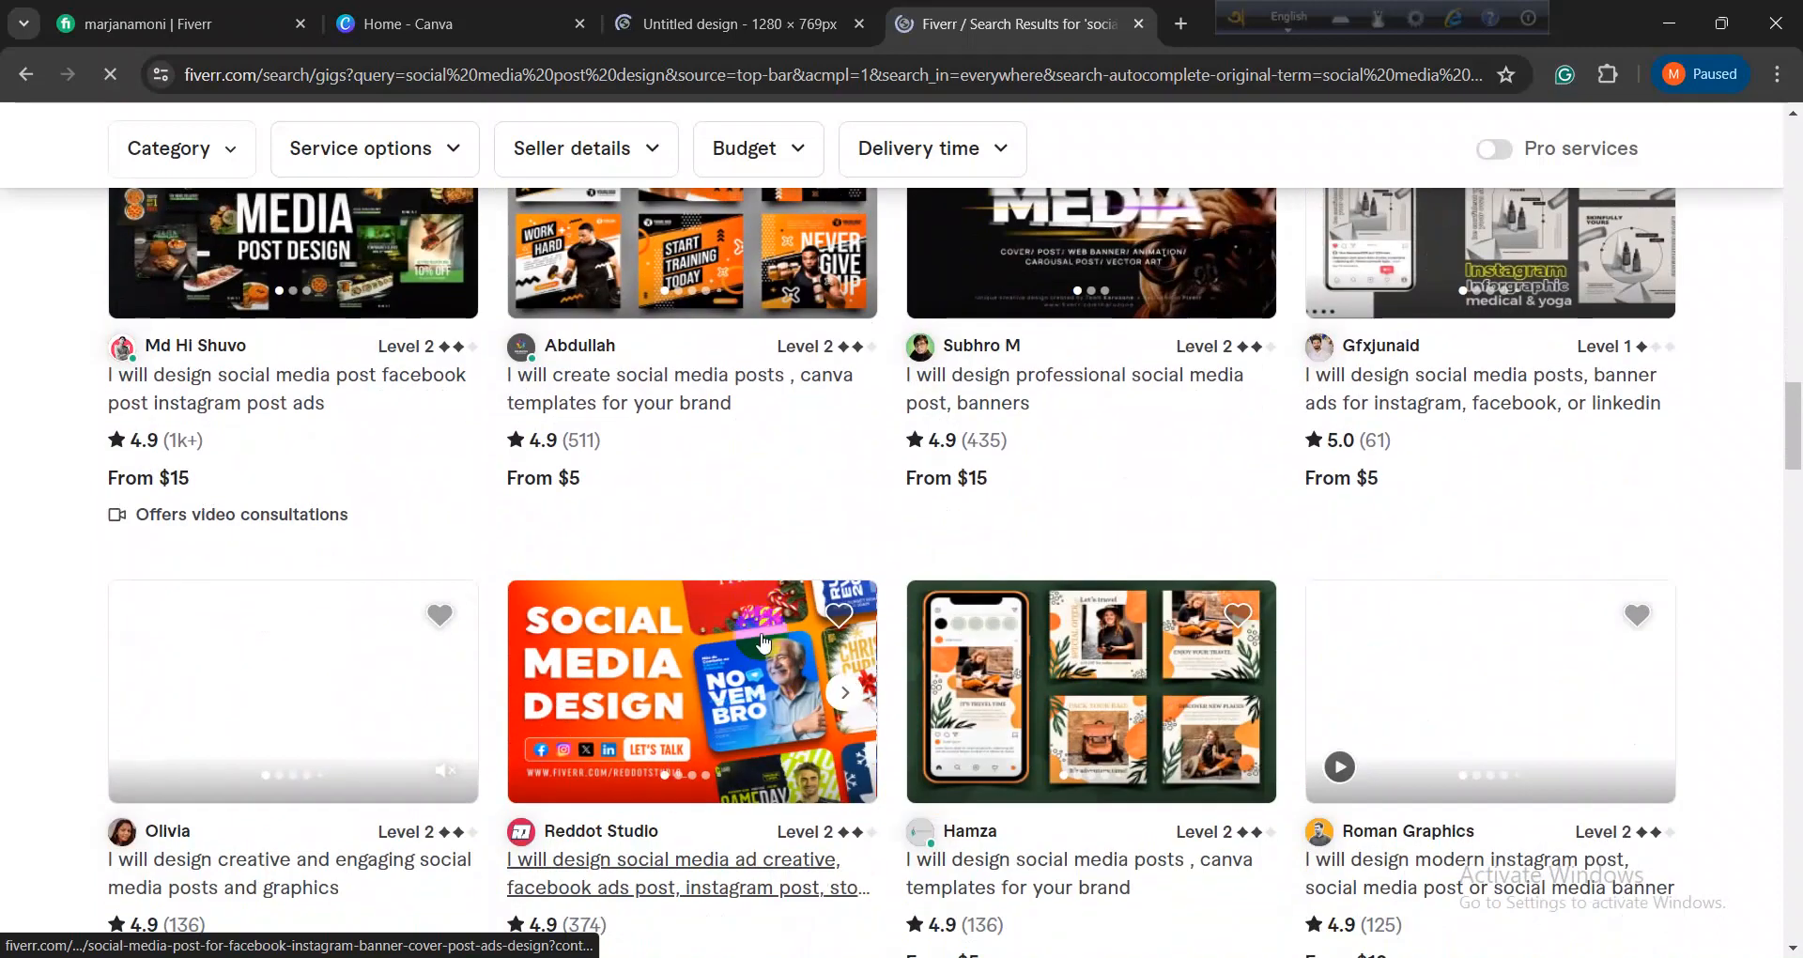
click(619, 601)
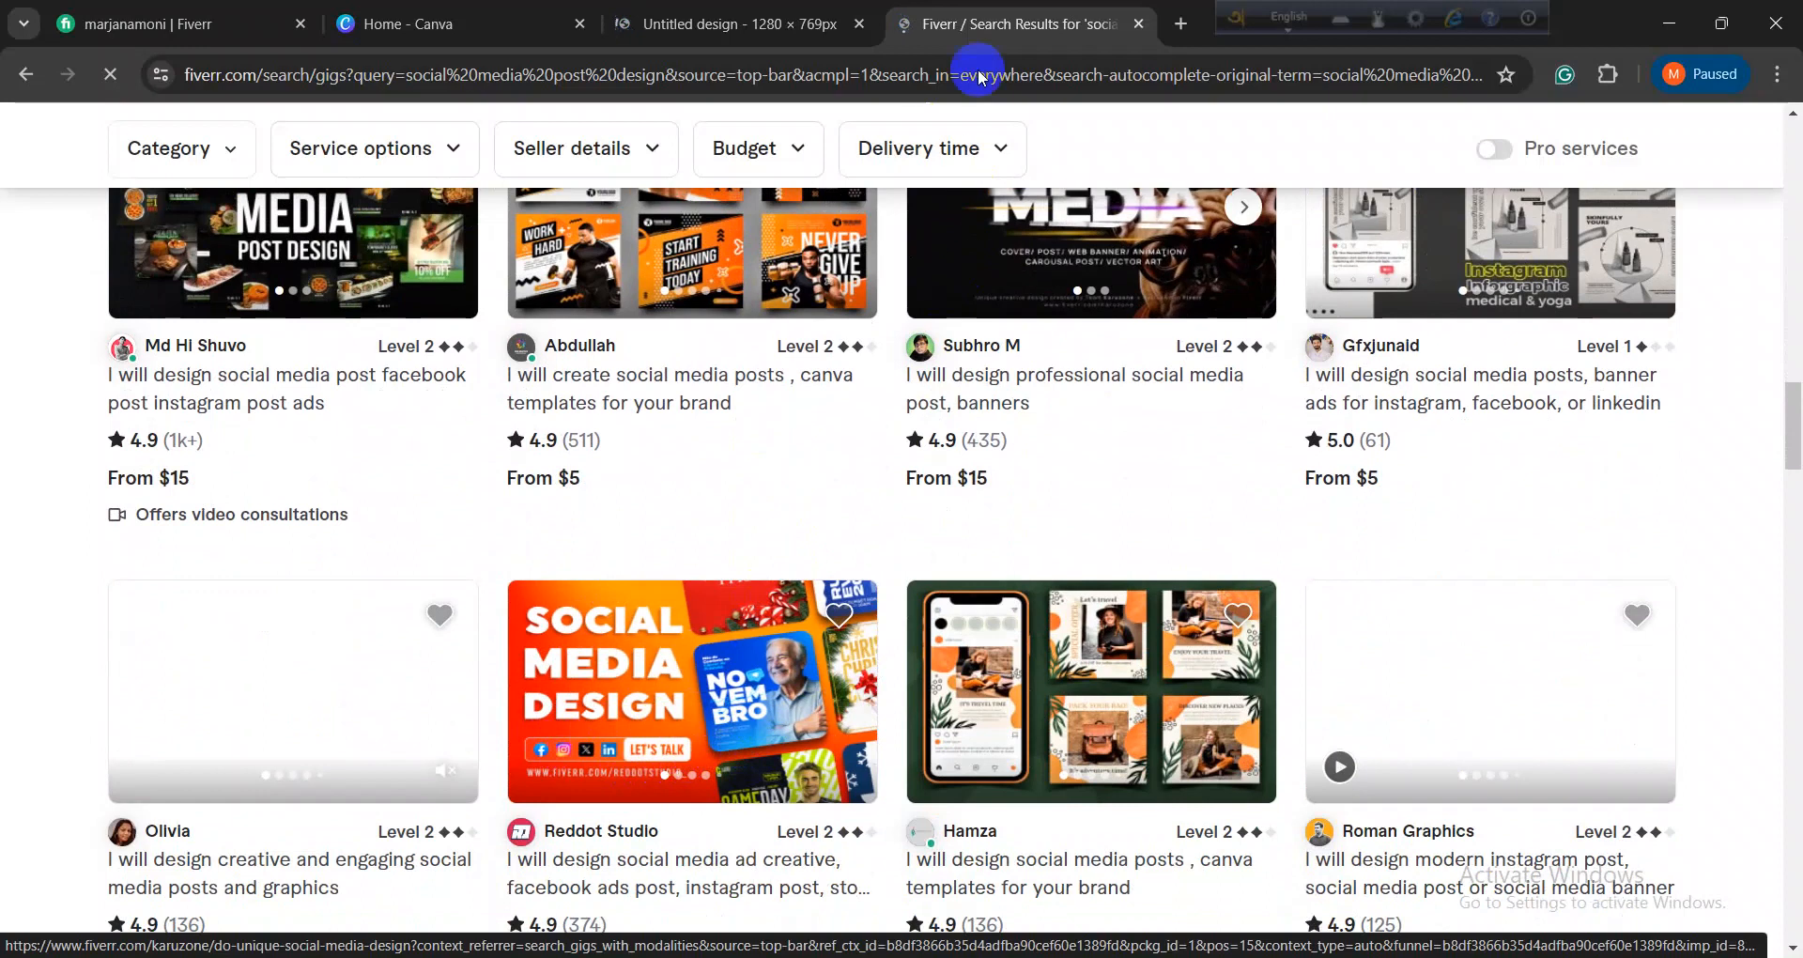
Step: Switch to the gig text document in Word and review its list of food post gig titles
click(790, 26)
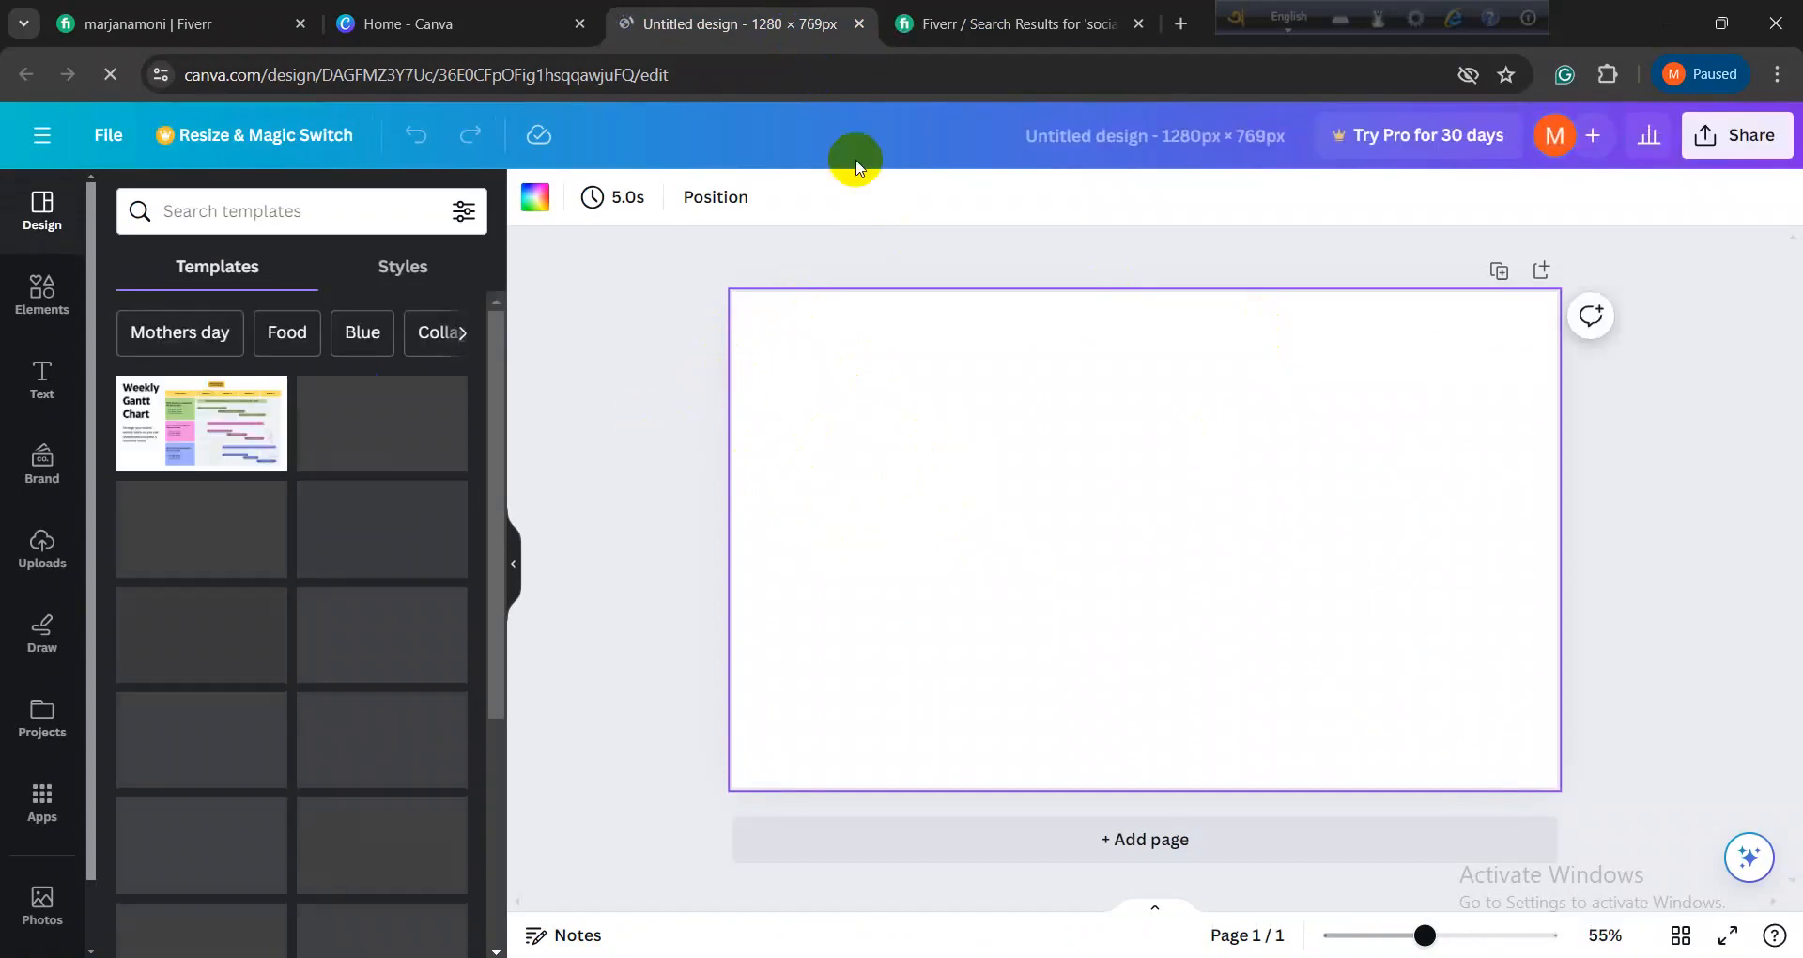
click(1127, 957)
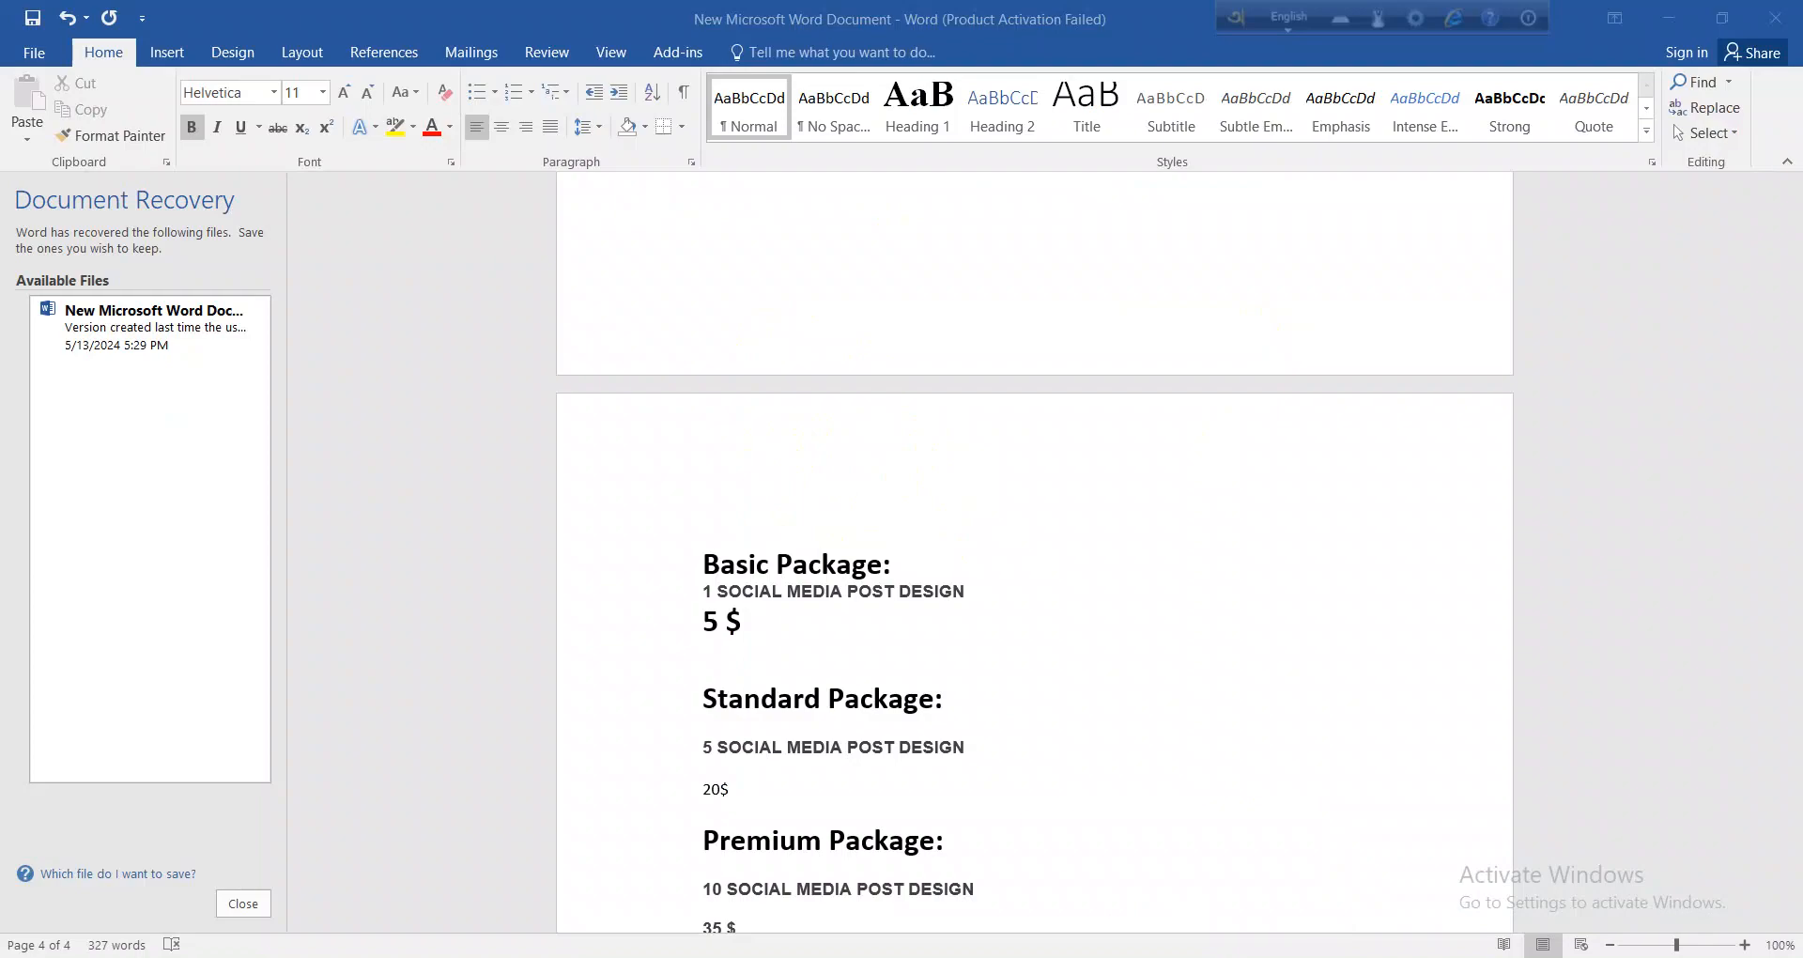
scroll(927, 737, up, 3)
scroll(927, 737, up, 8)
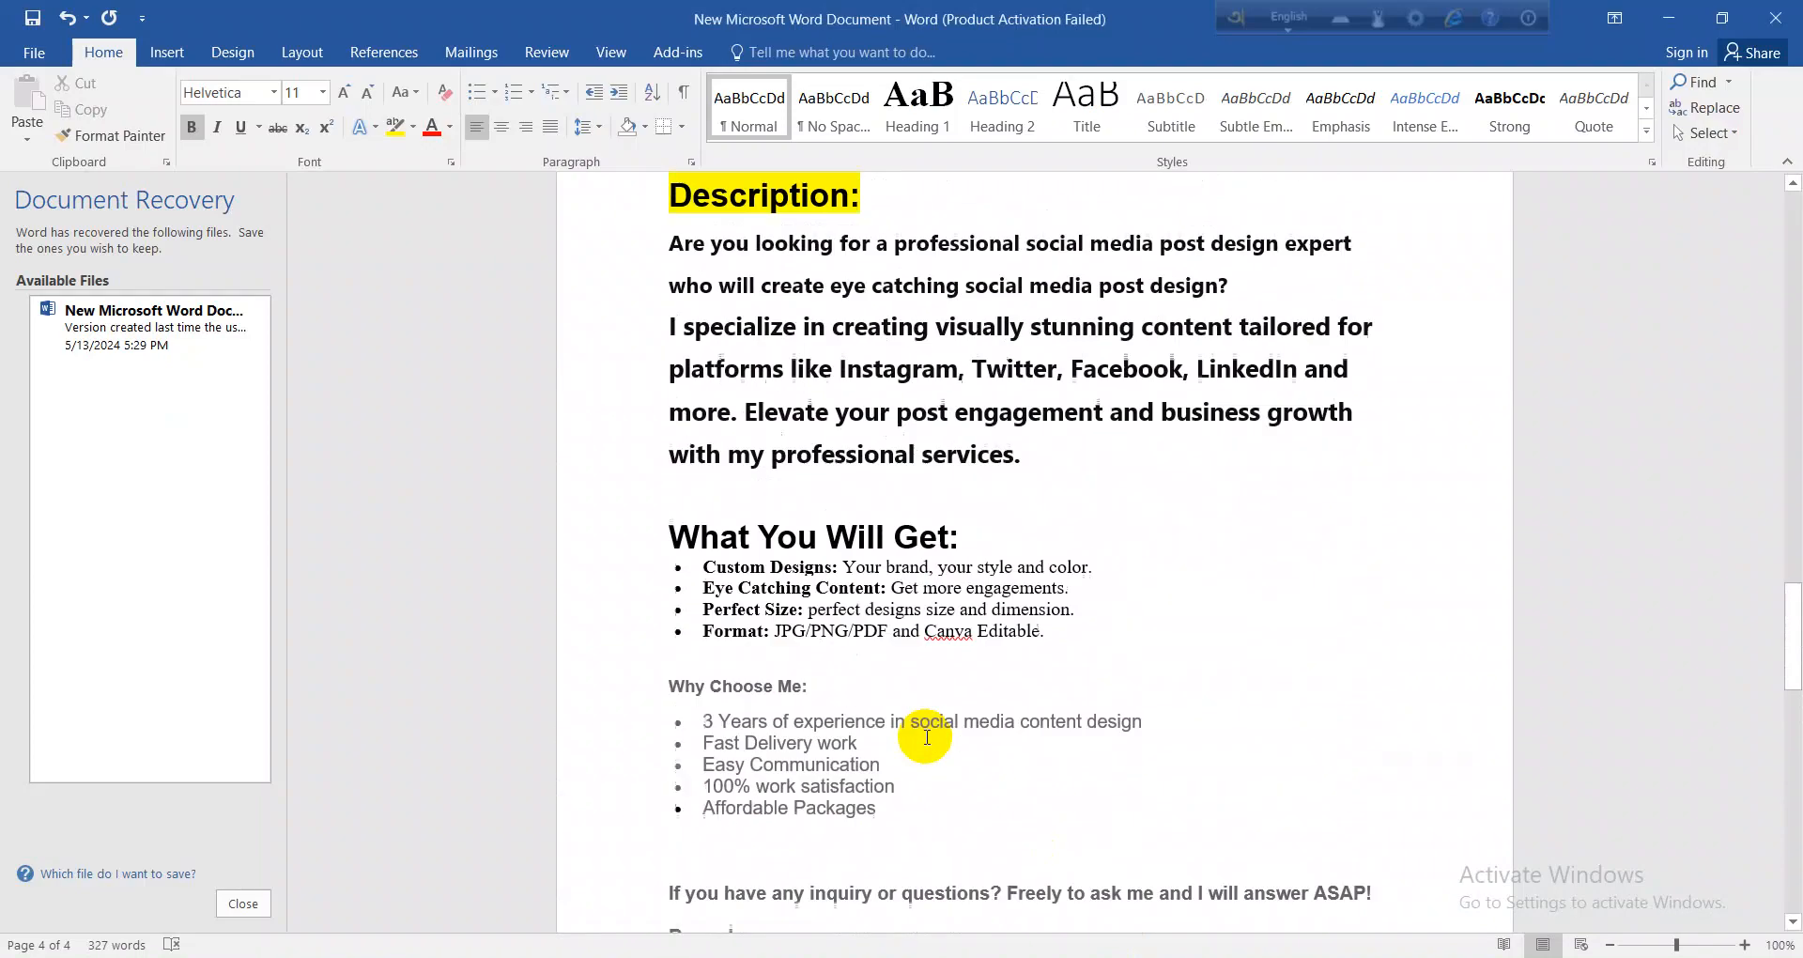
scroll(927, 737, up, 10)
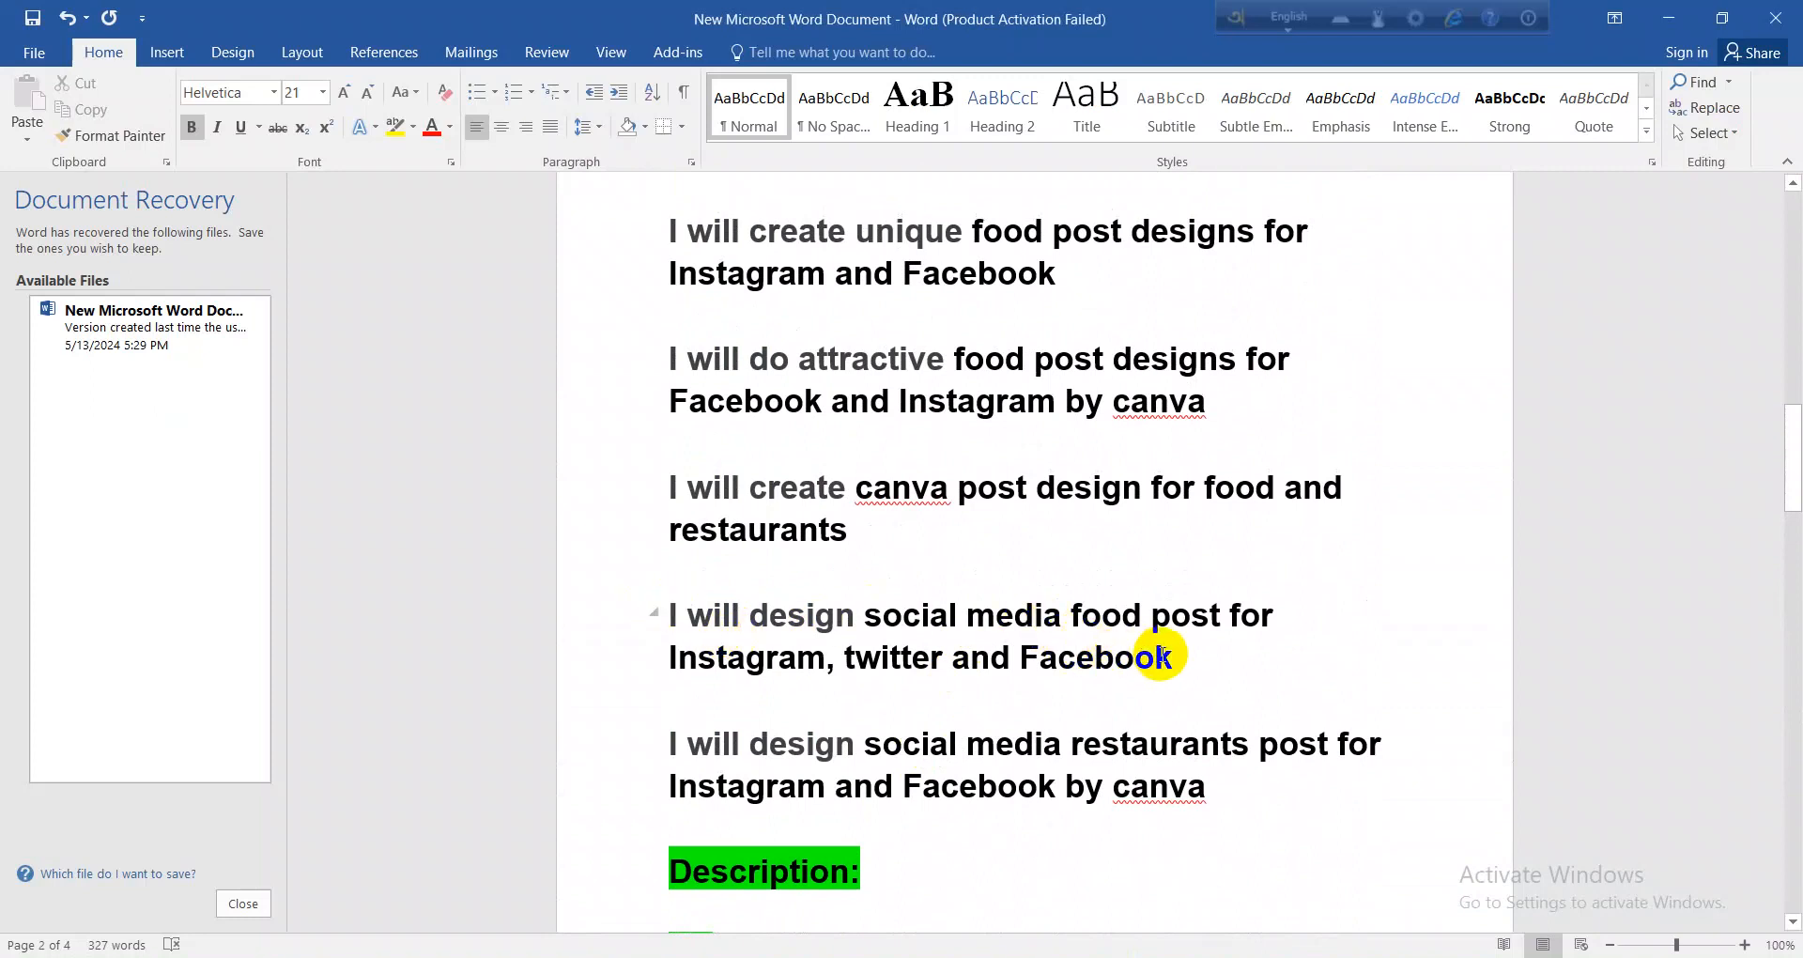
mouse_move(1161, 654)
mouse_down()
mouse_move(714, 623)
mouse_move(1165, 648)
mouse_up()
click(929, 616)
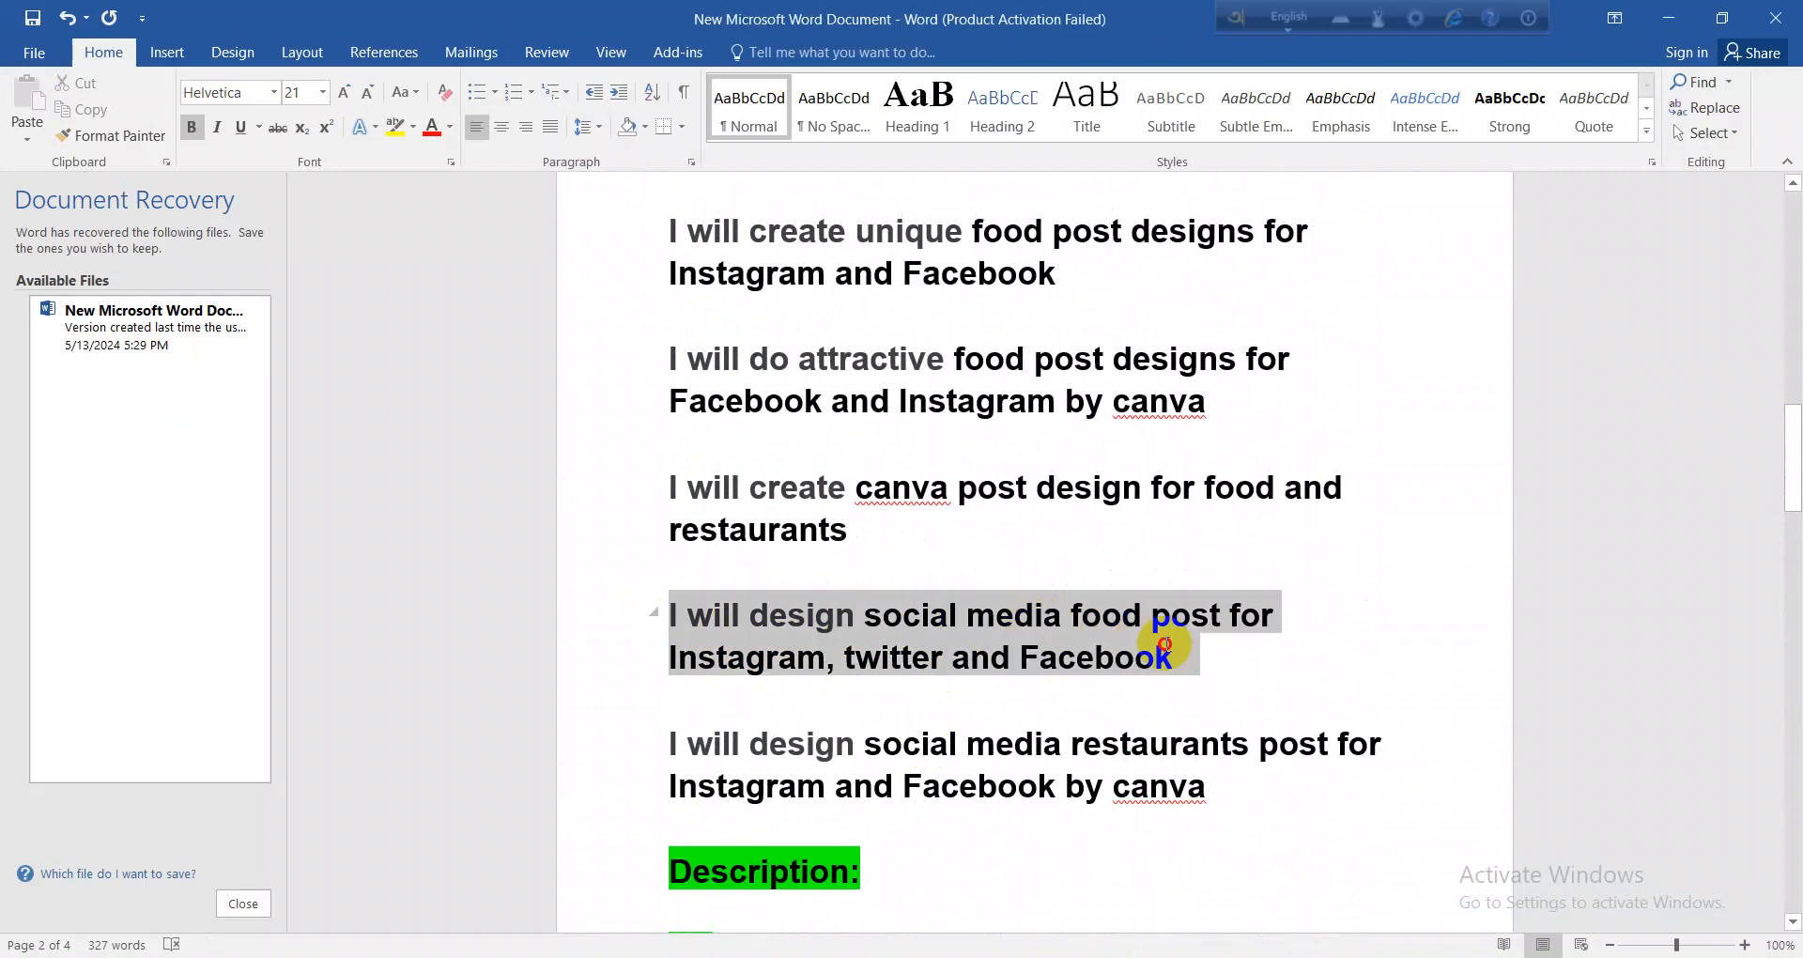
click(1022, 655)
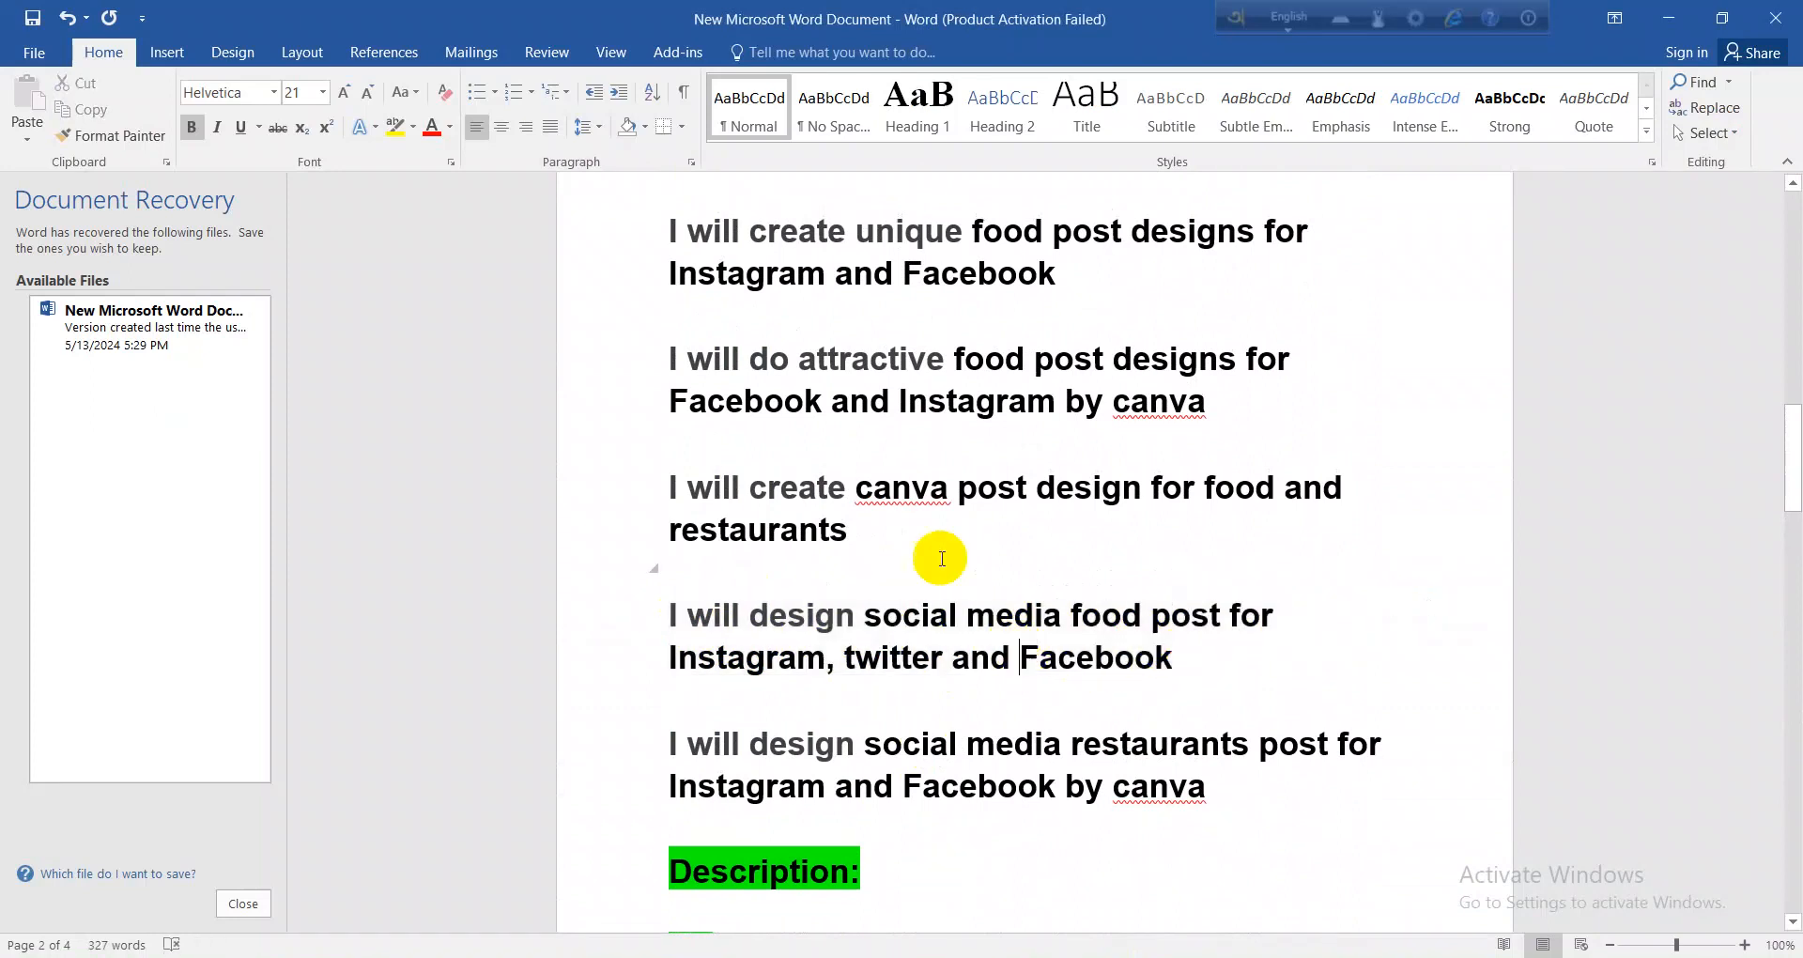
scroll(1013, 552, up, 1)
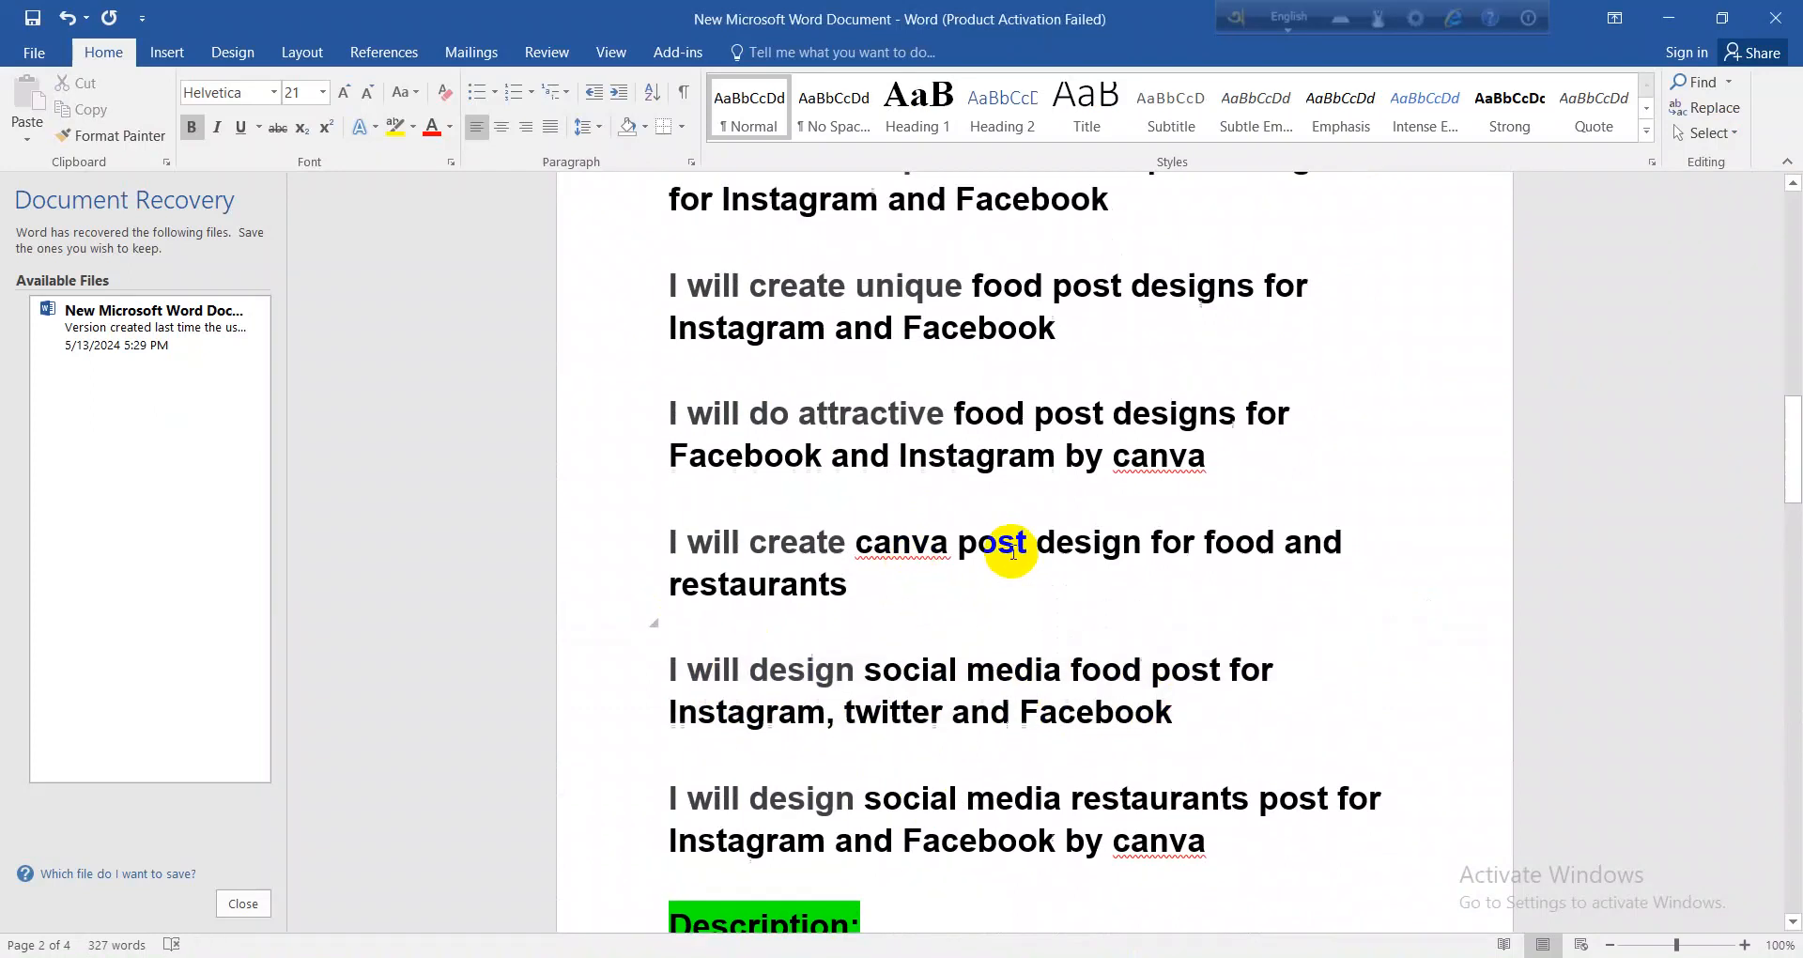
Step: Colour the gig title "I will do attractive food post designs for Facebook and Instagram by canva" green
drag(668, 413, 1220, 454)
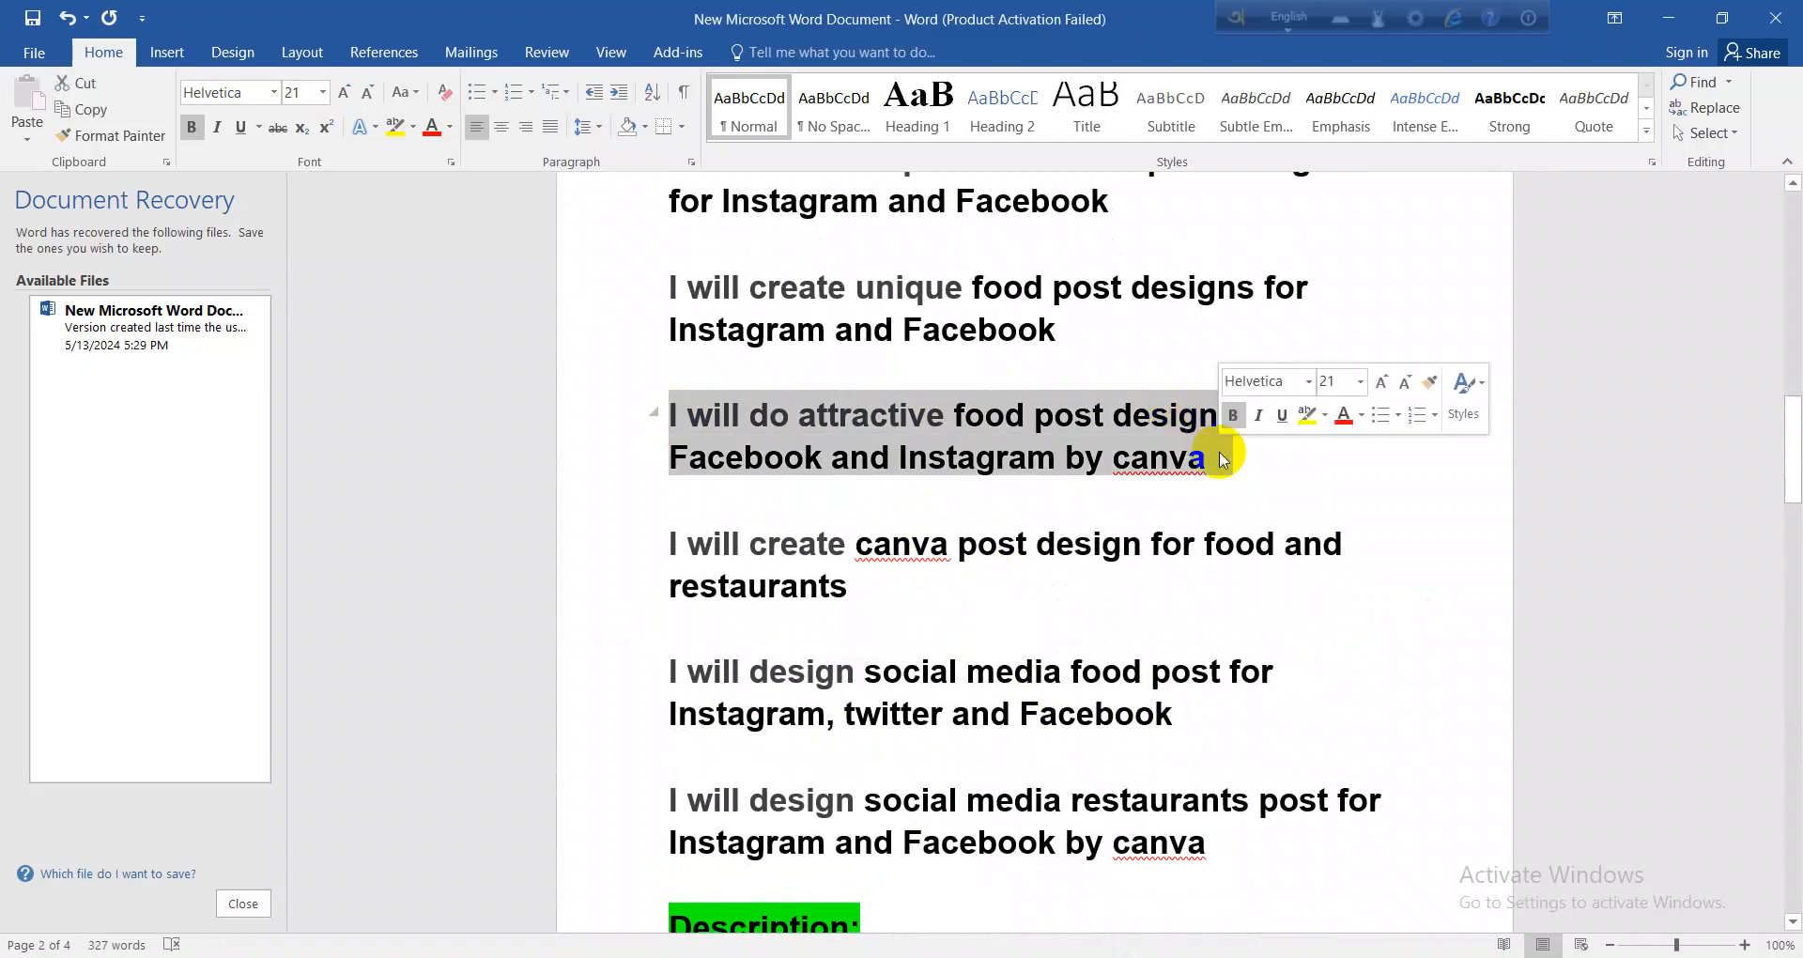
click(449, 130)
click(594, 206)
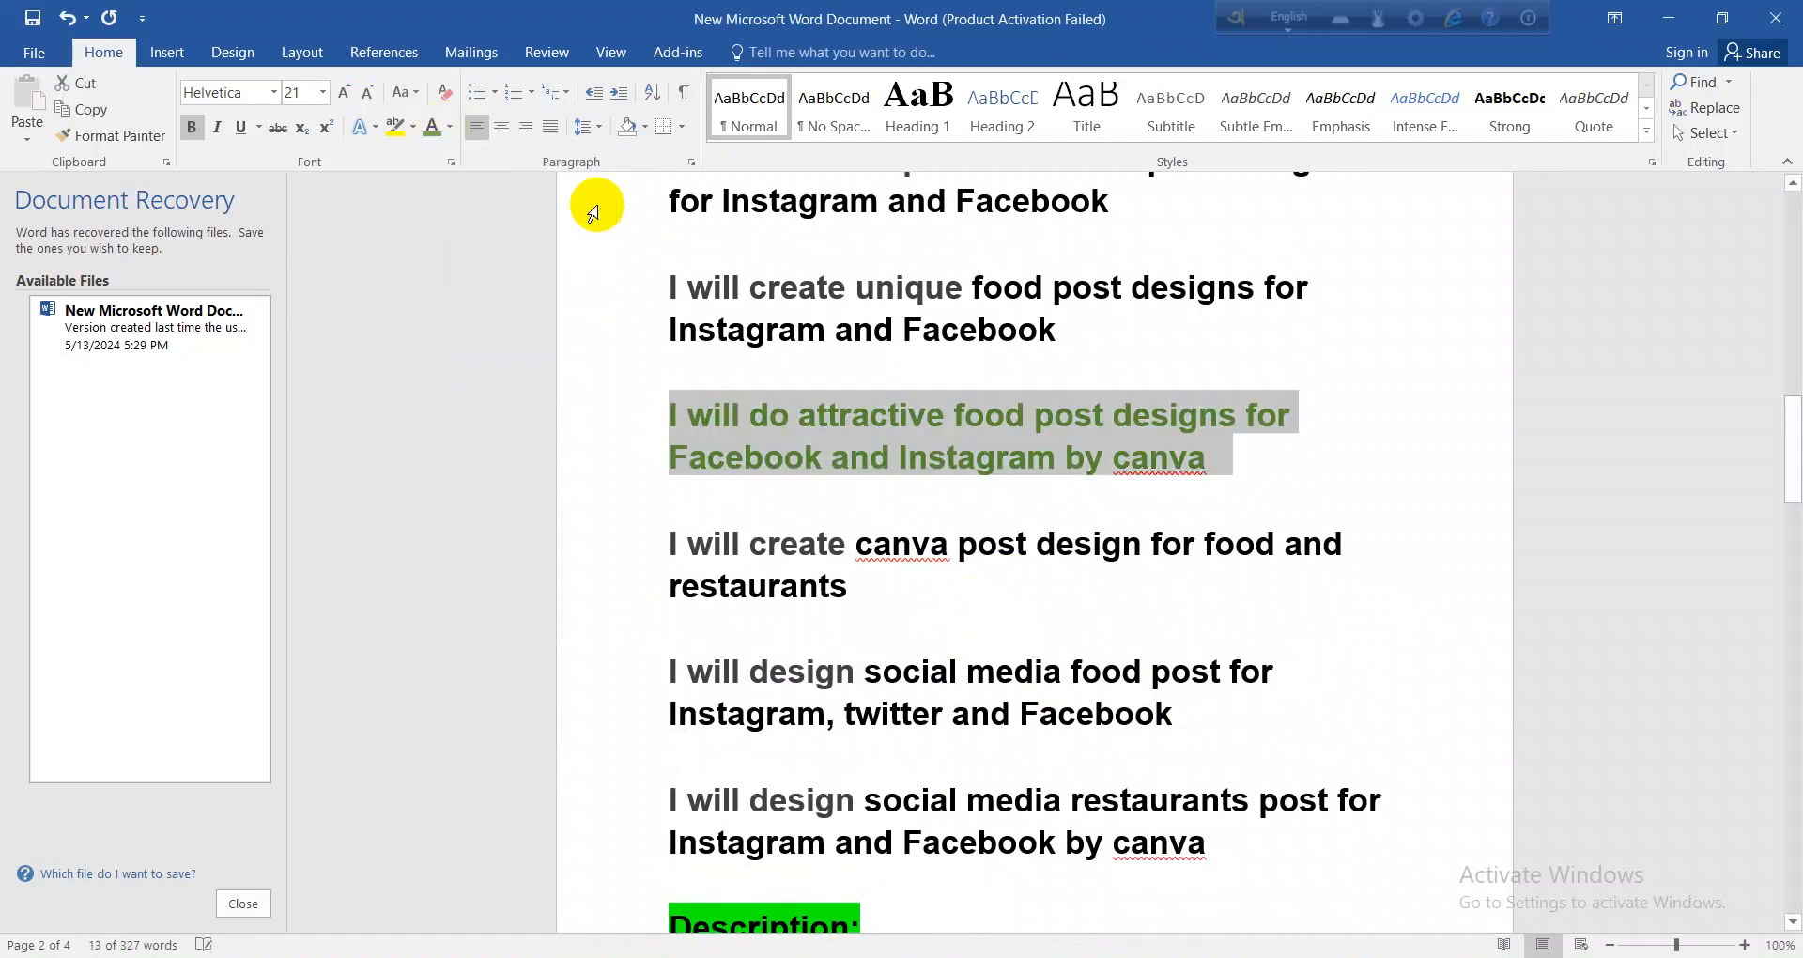
click(976, 456)
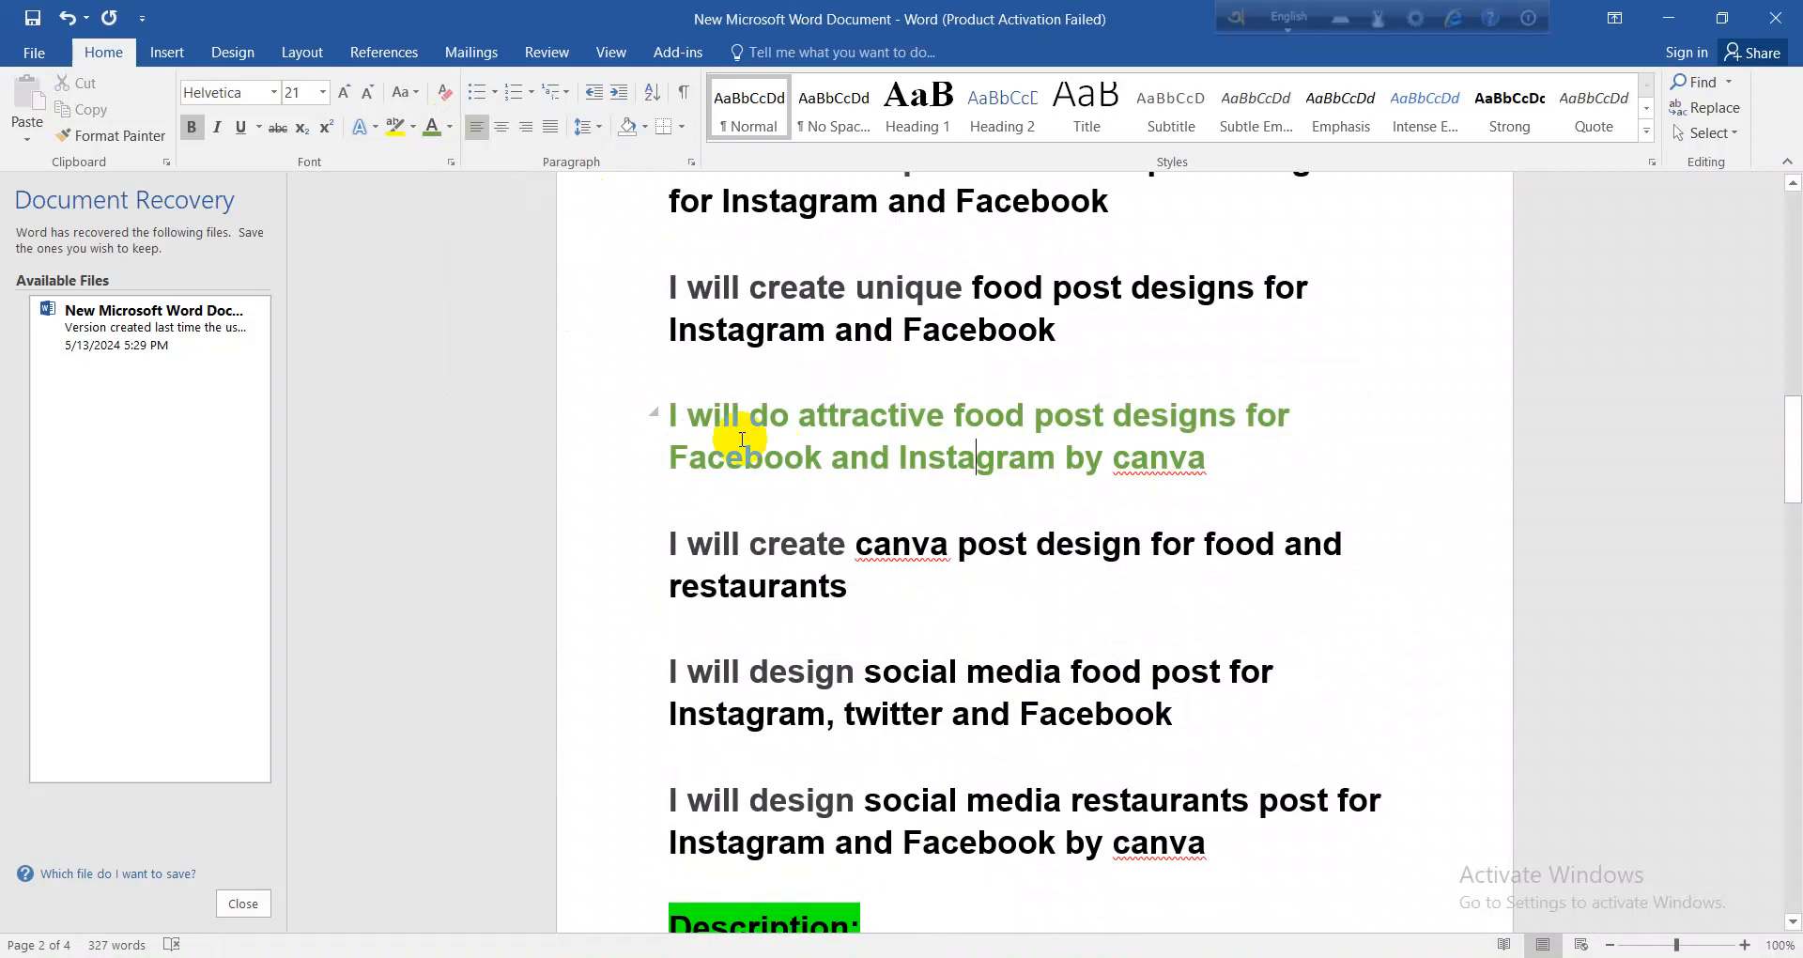
drag(671, 414, 1215, 455)
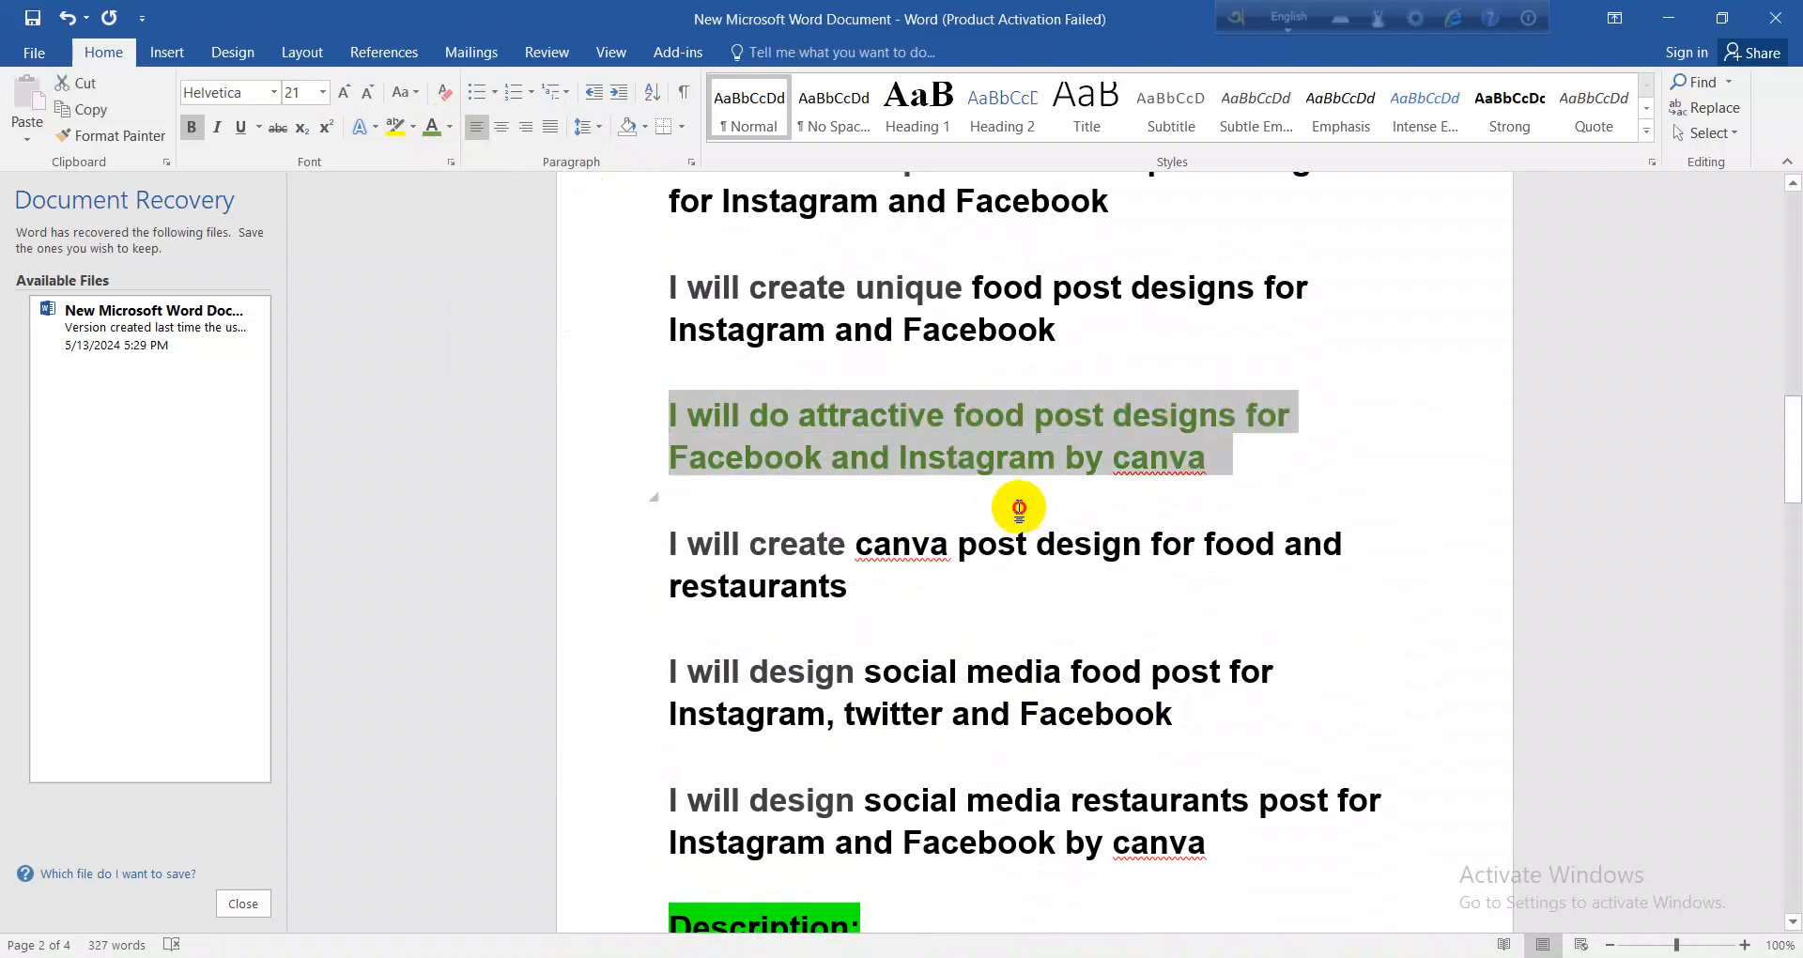
click(1018, 507)
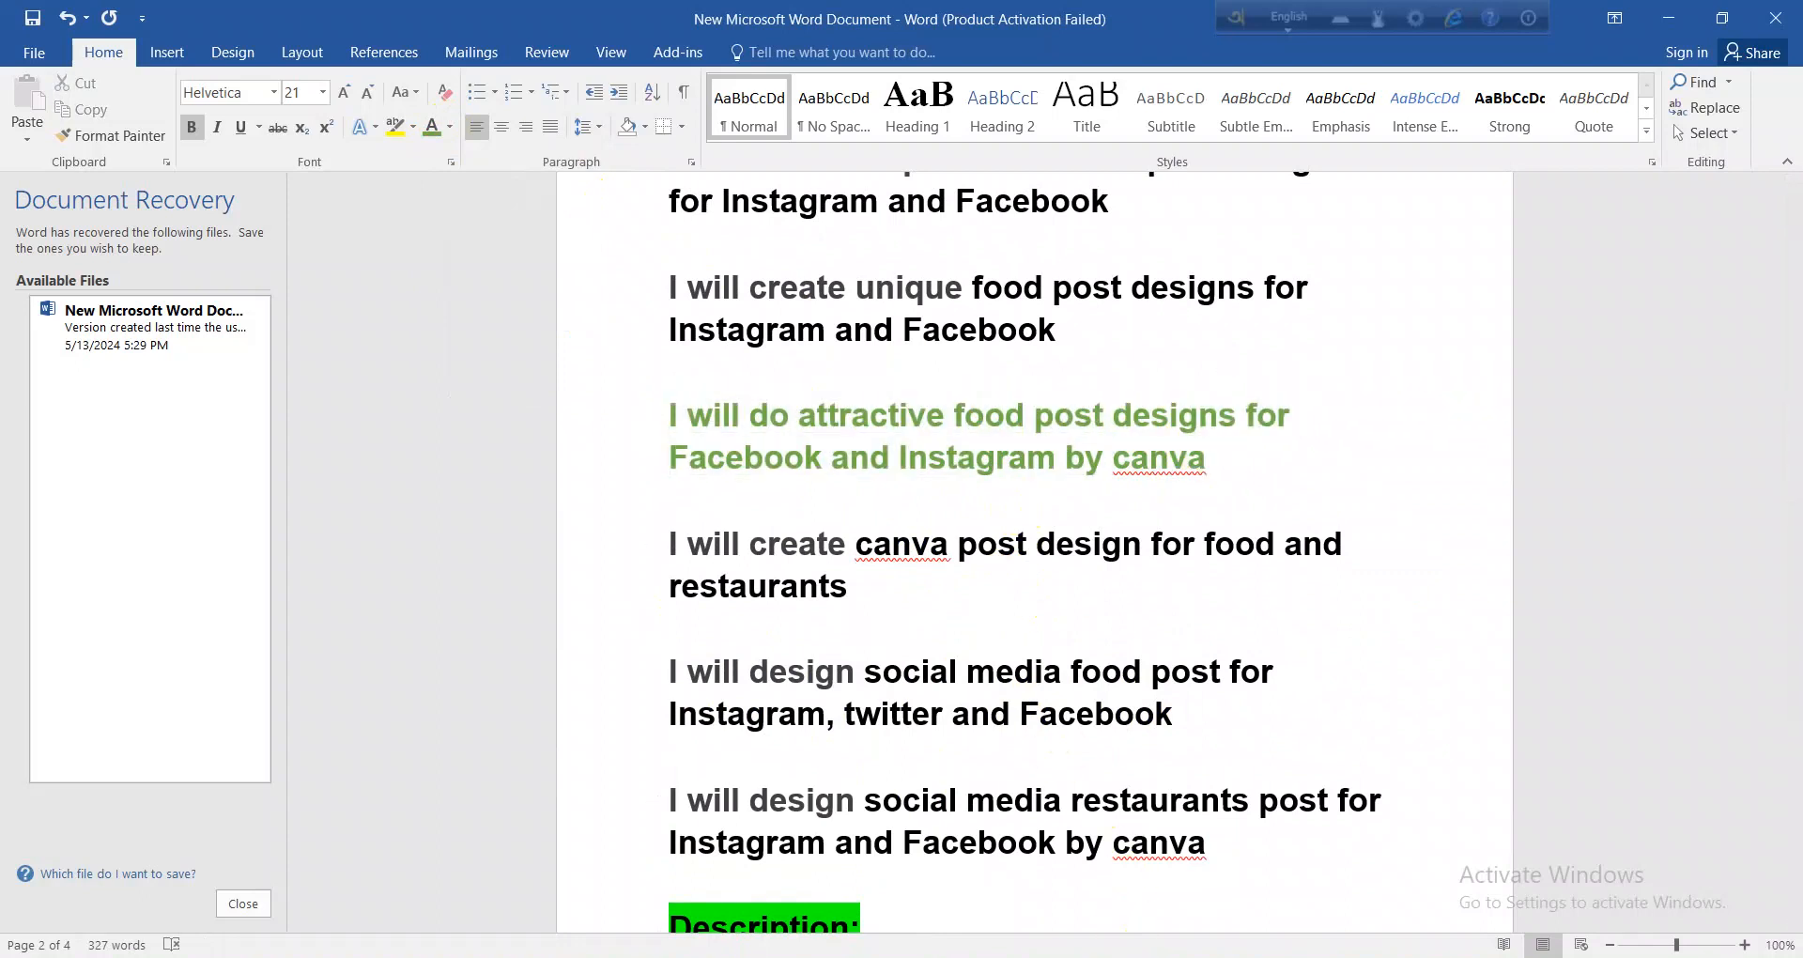
Step: Switch back to the 1280 × 769 px Canva design and fill its page background with the black-to-gold gradient
click(1108, 957)
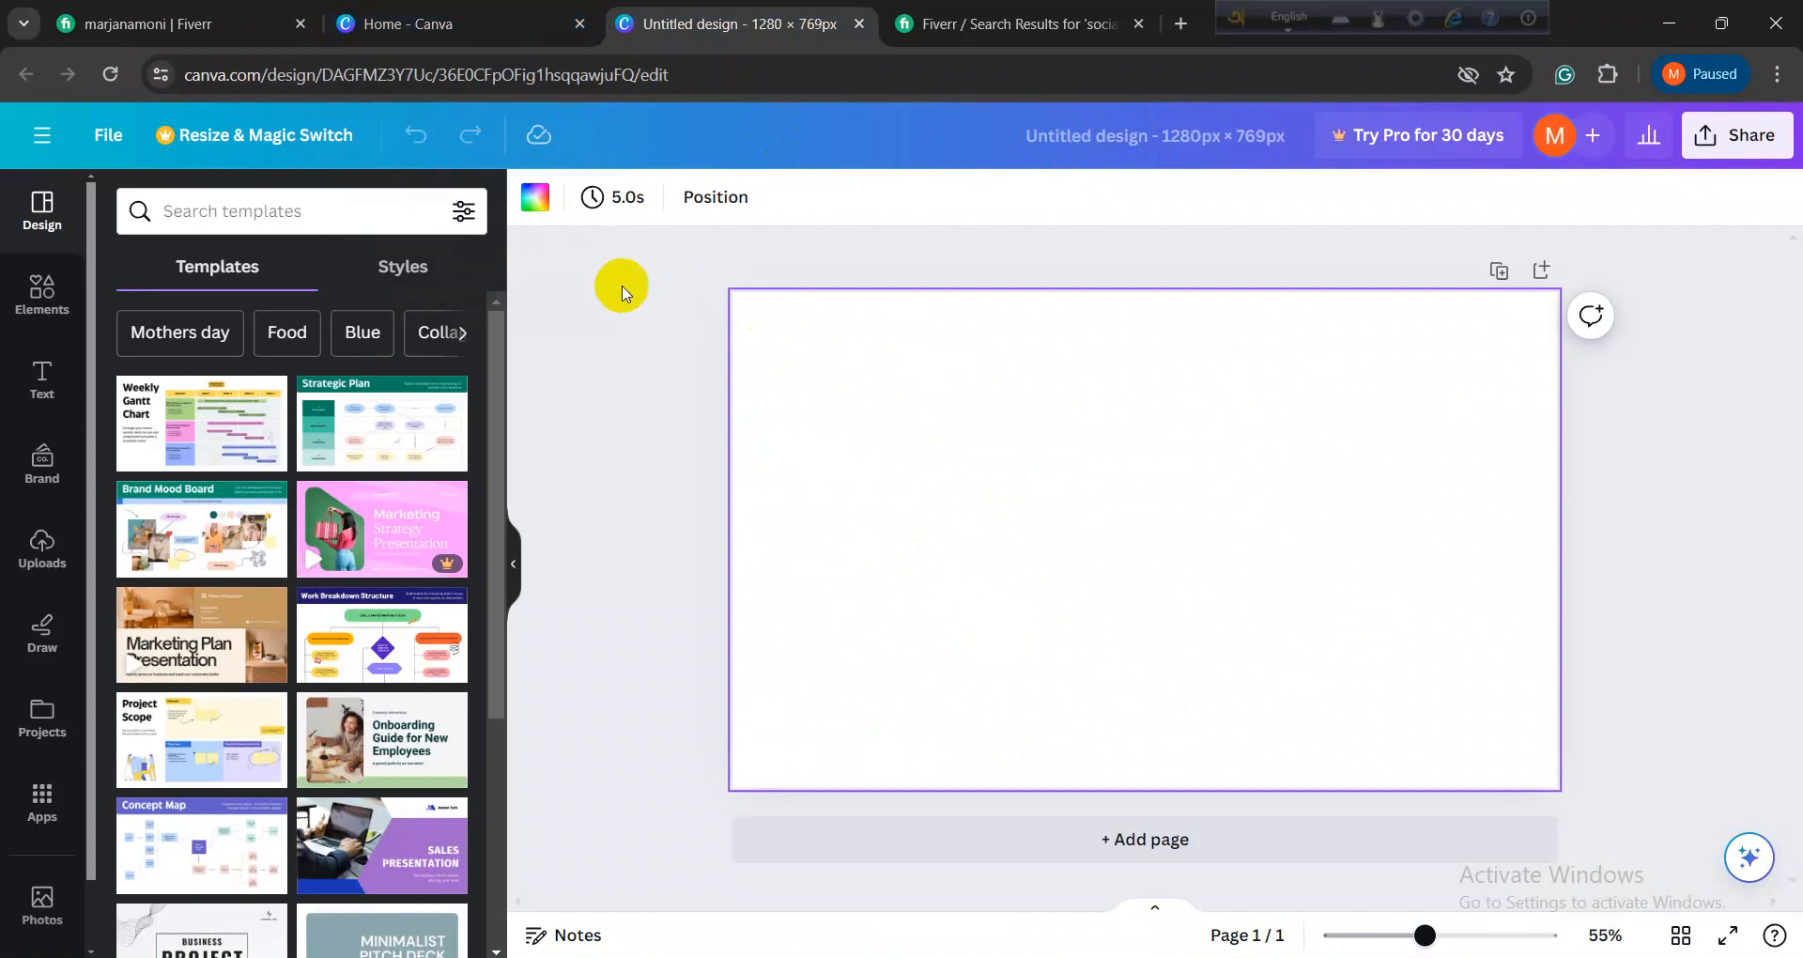
click(531, 198)
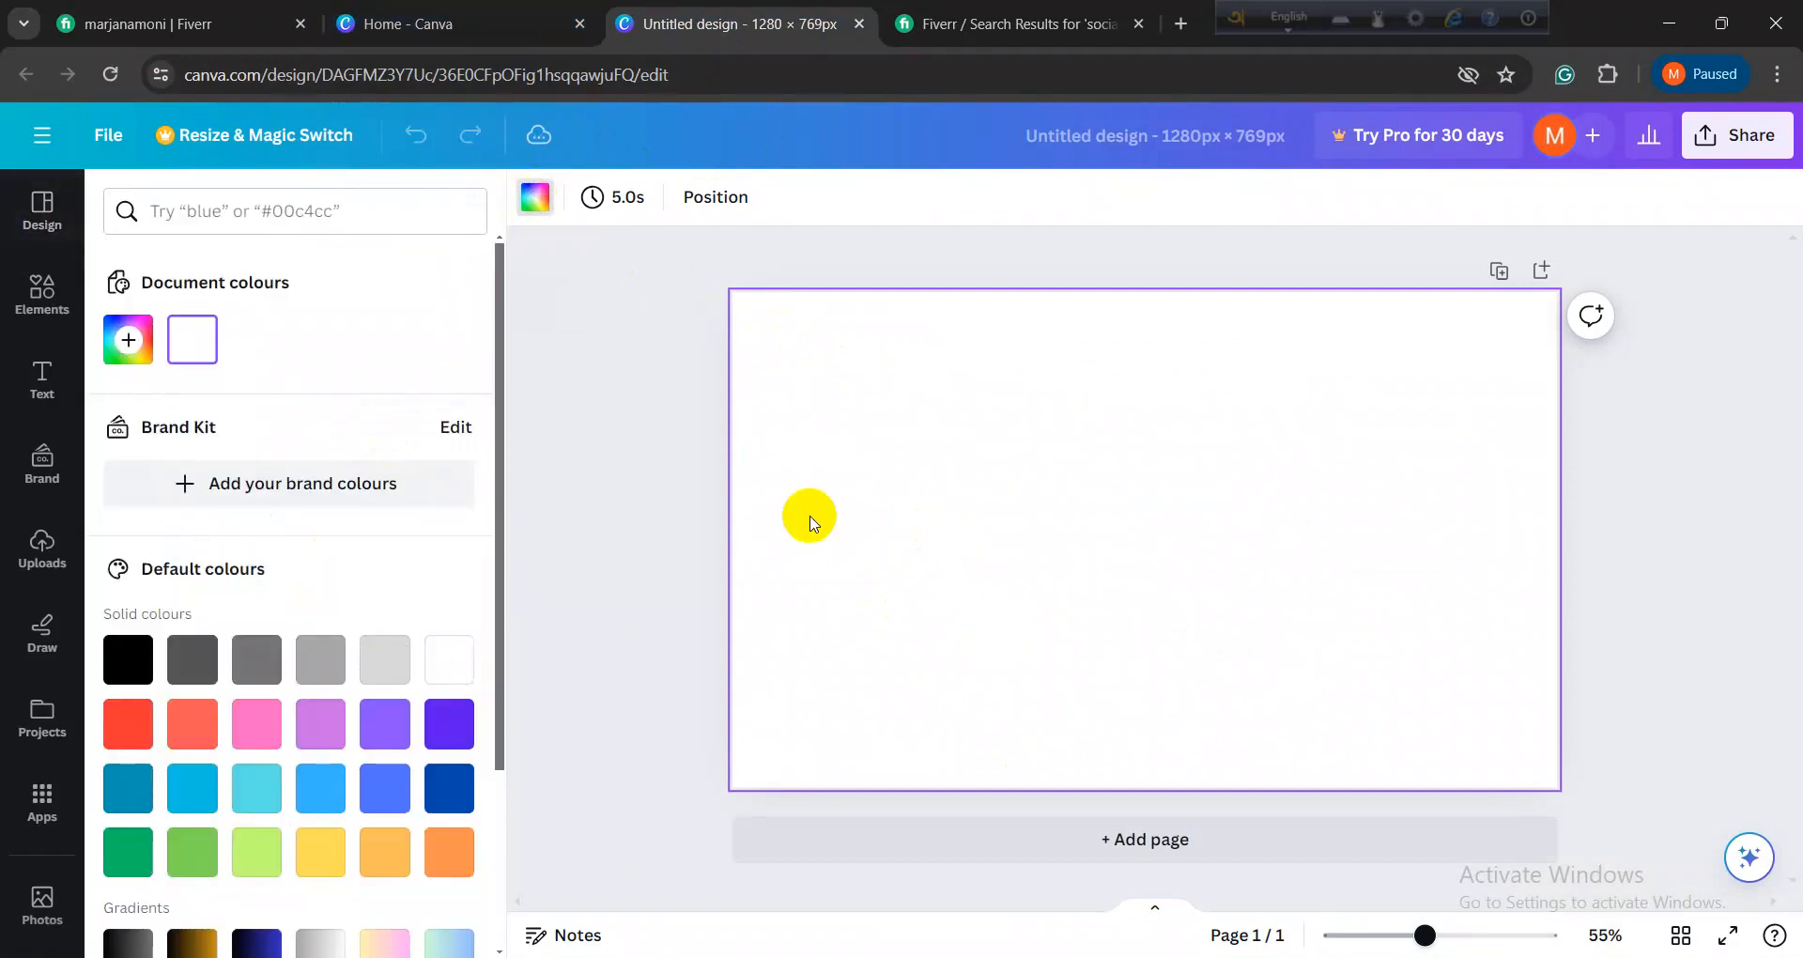
scroll(259, 646, down, 3)
click(191, 714)
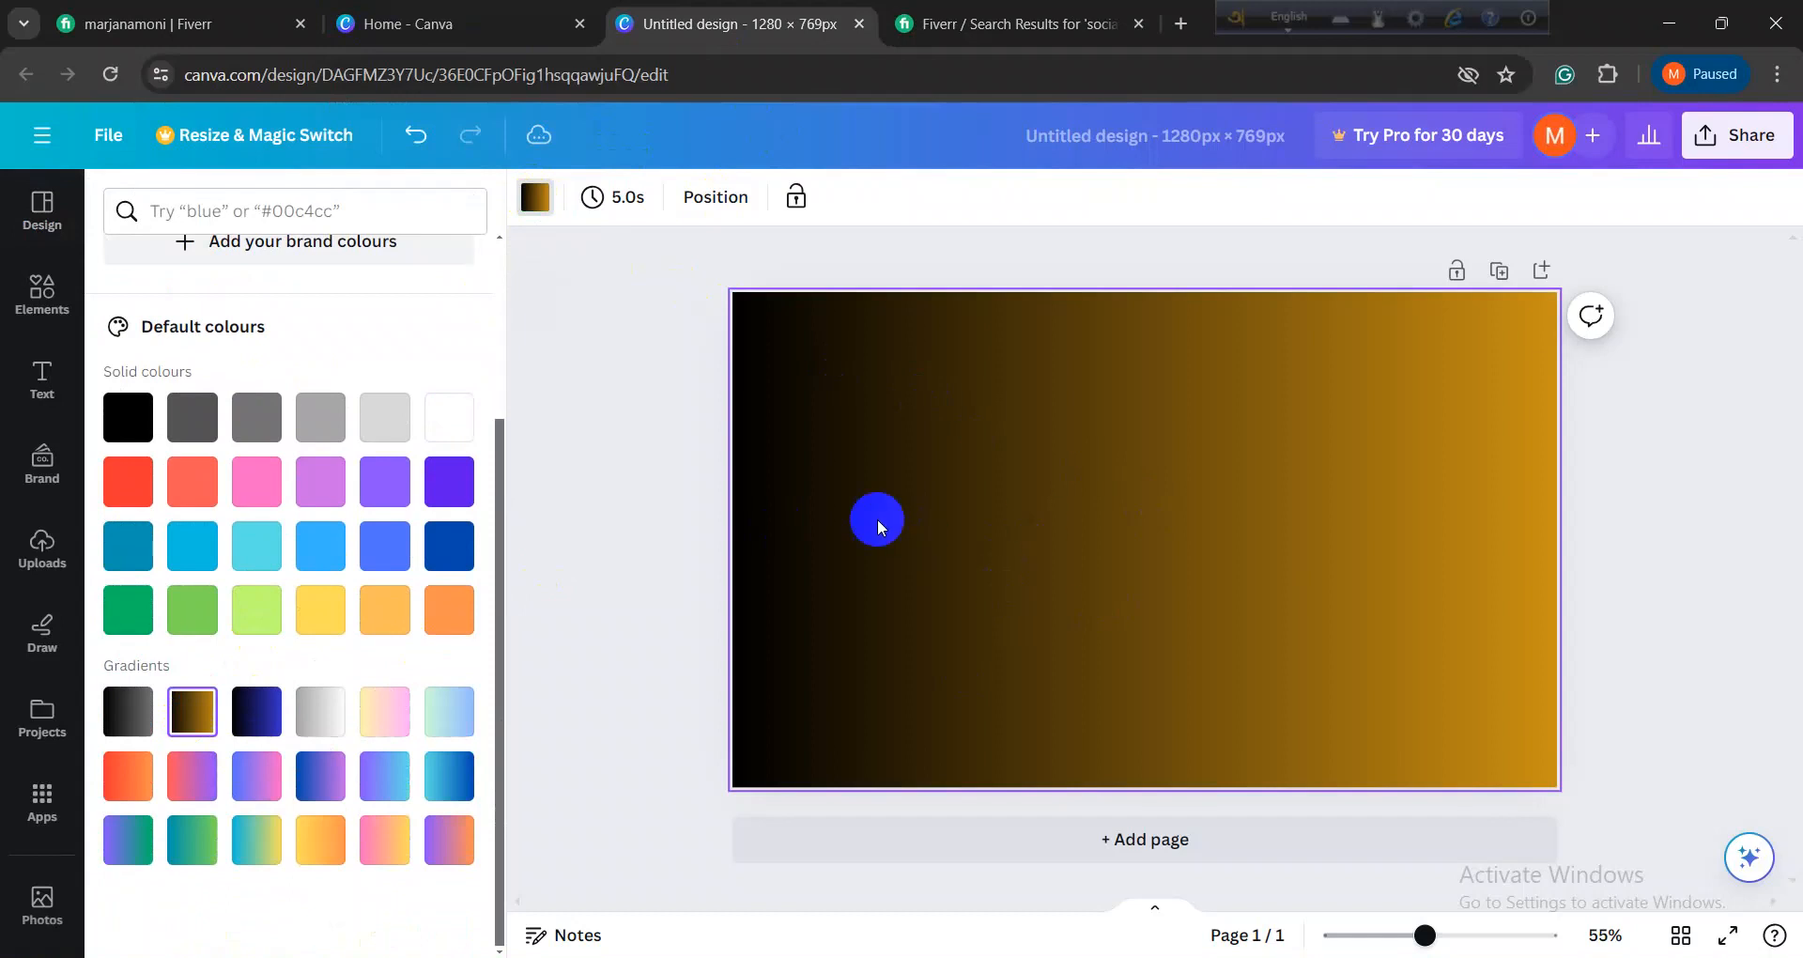
scroll(179, 601, up, 3)
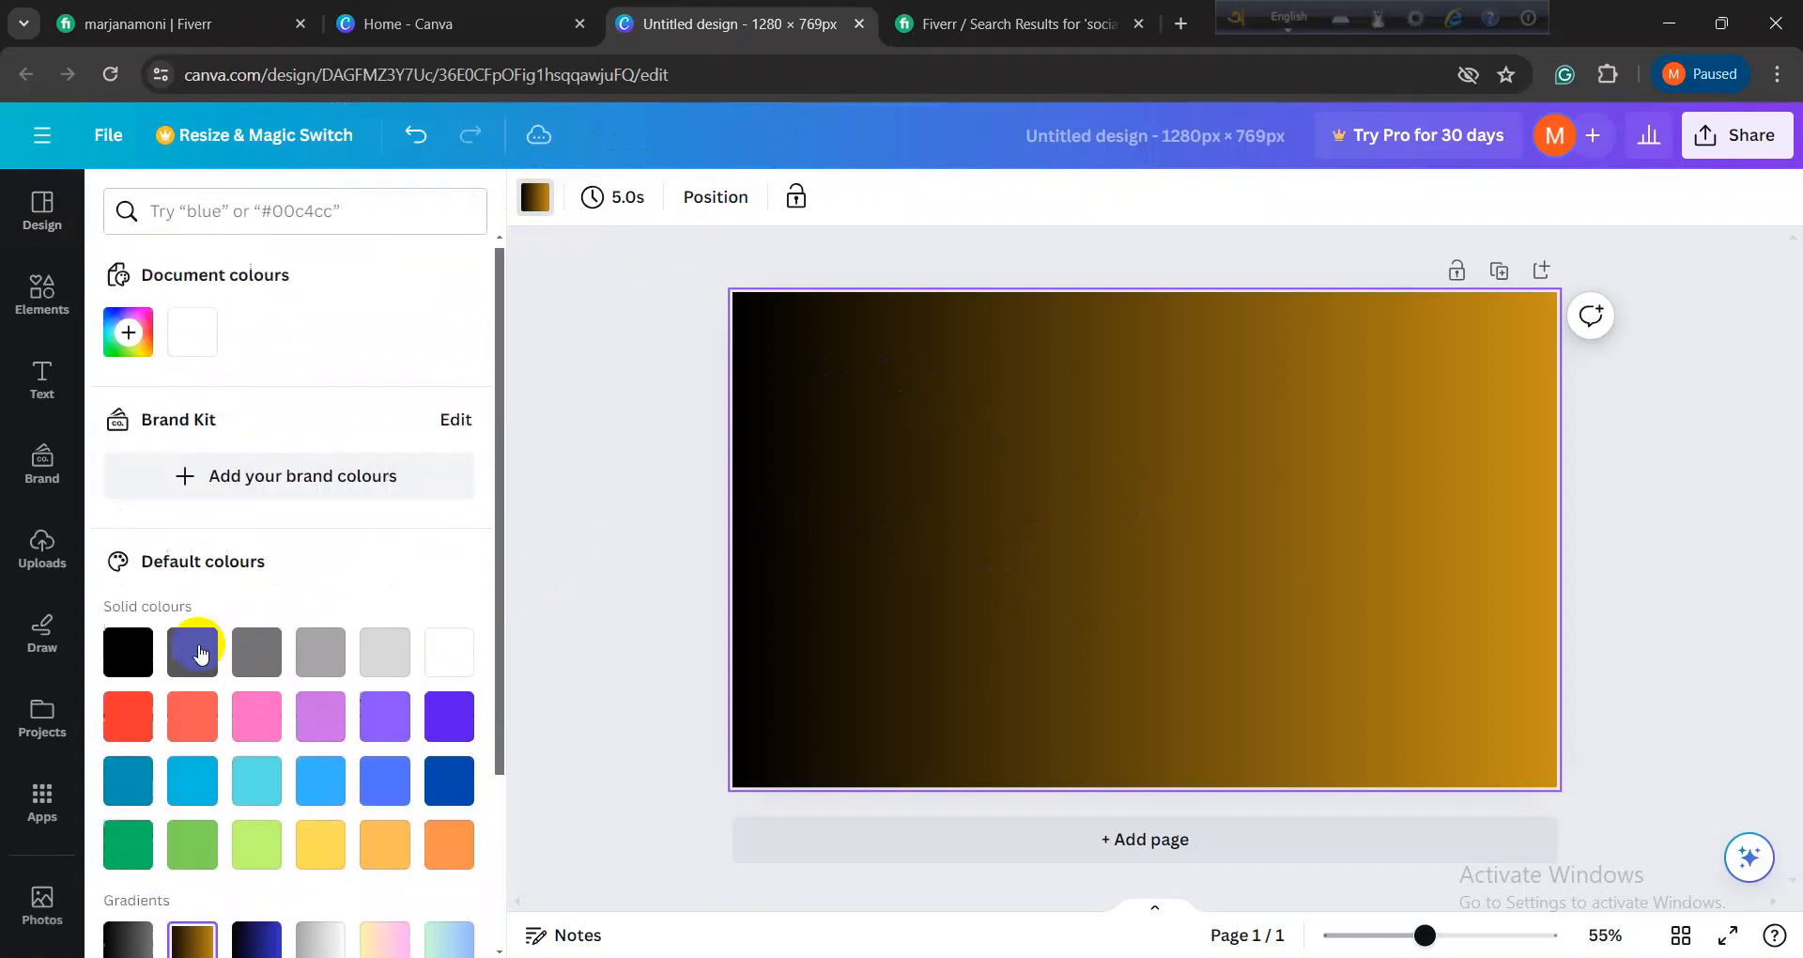
scroll(209, 685, down, 3)
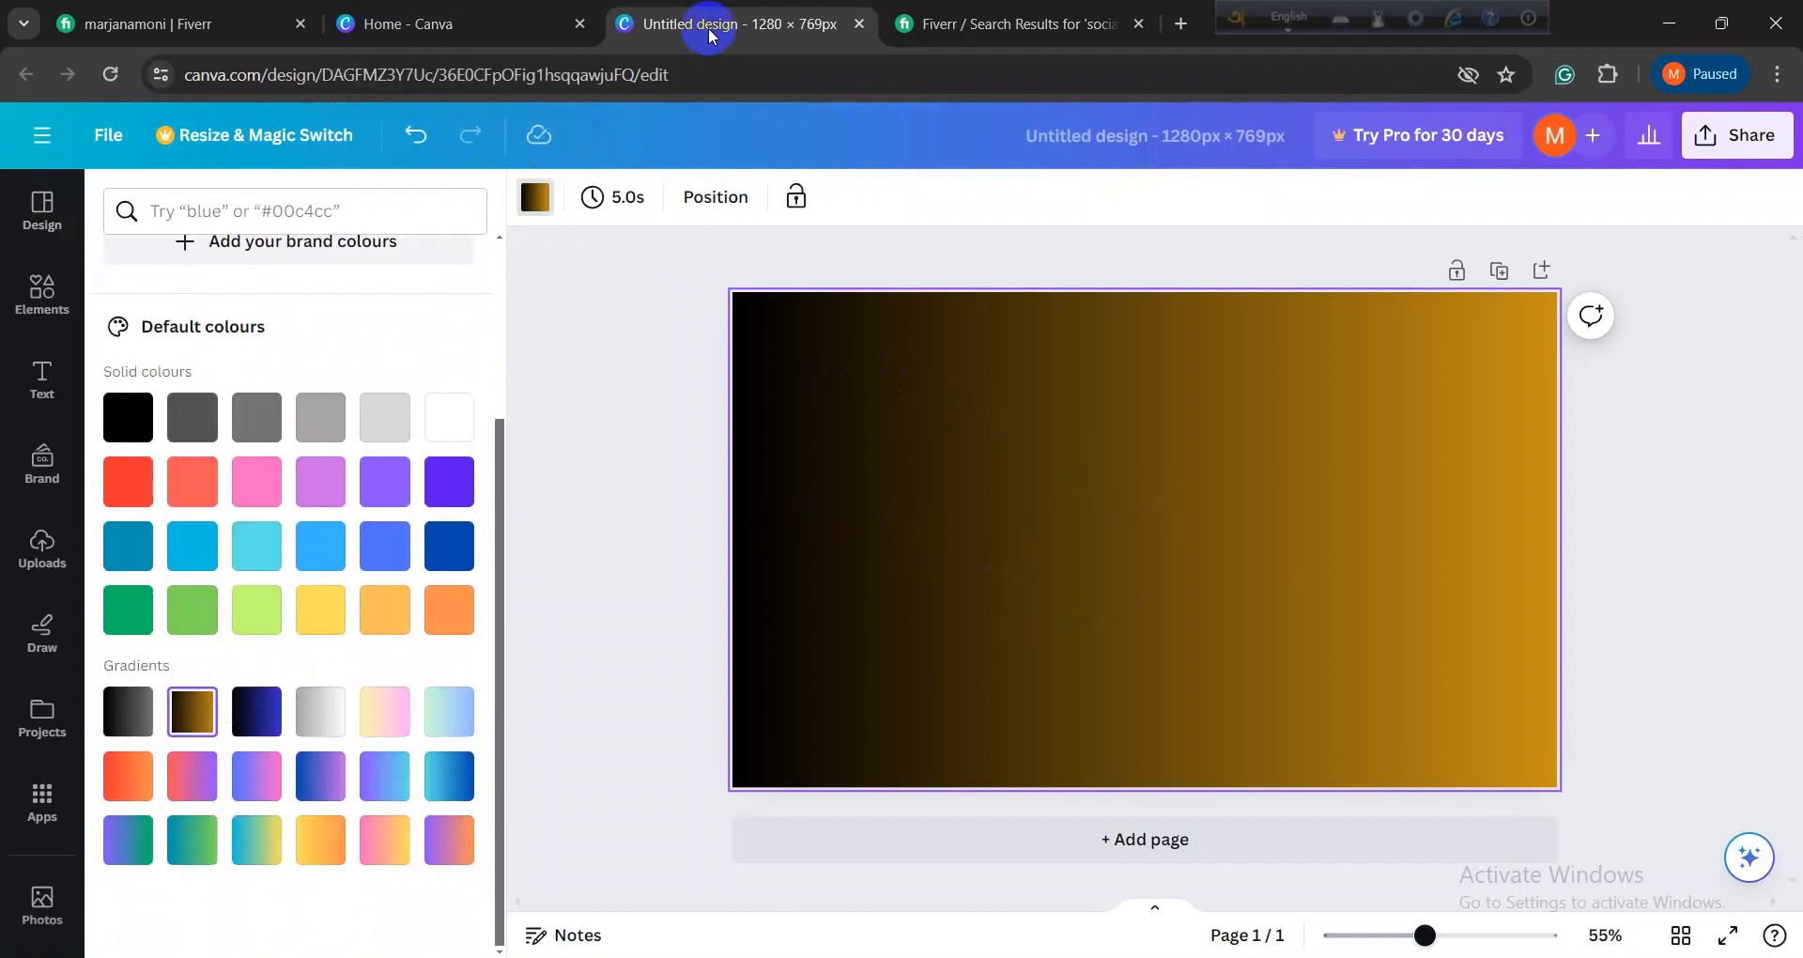
Step: Return to the Fiverr results and compare gig thumbnails, viewing the second image of the $15 - $40 Fiverr's Choice gig
click(939, 23)
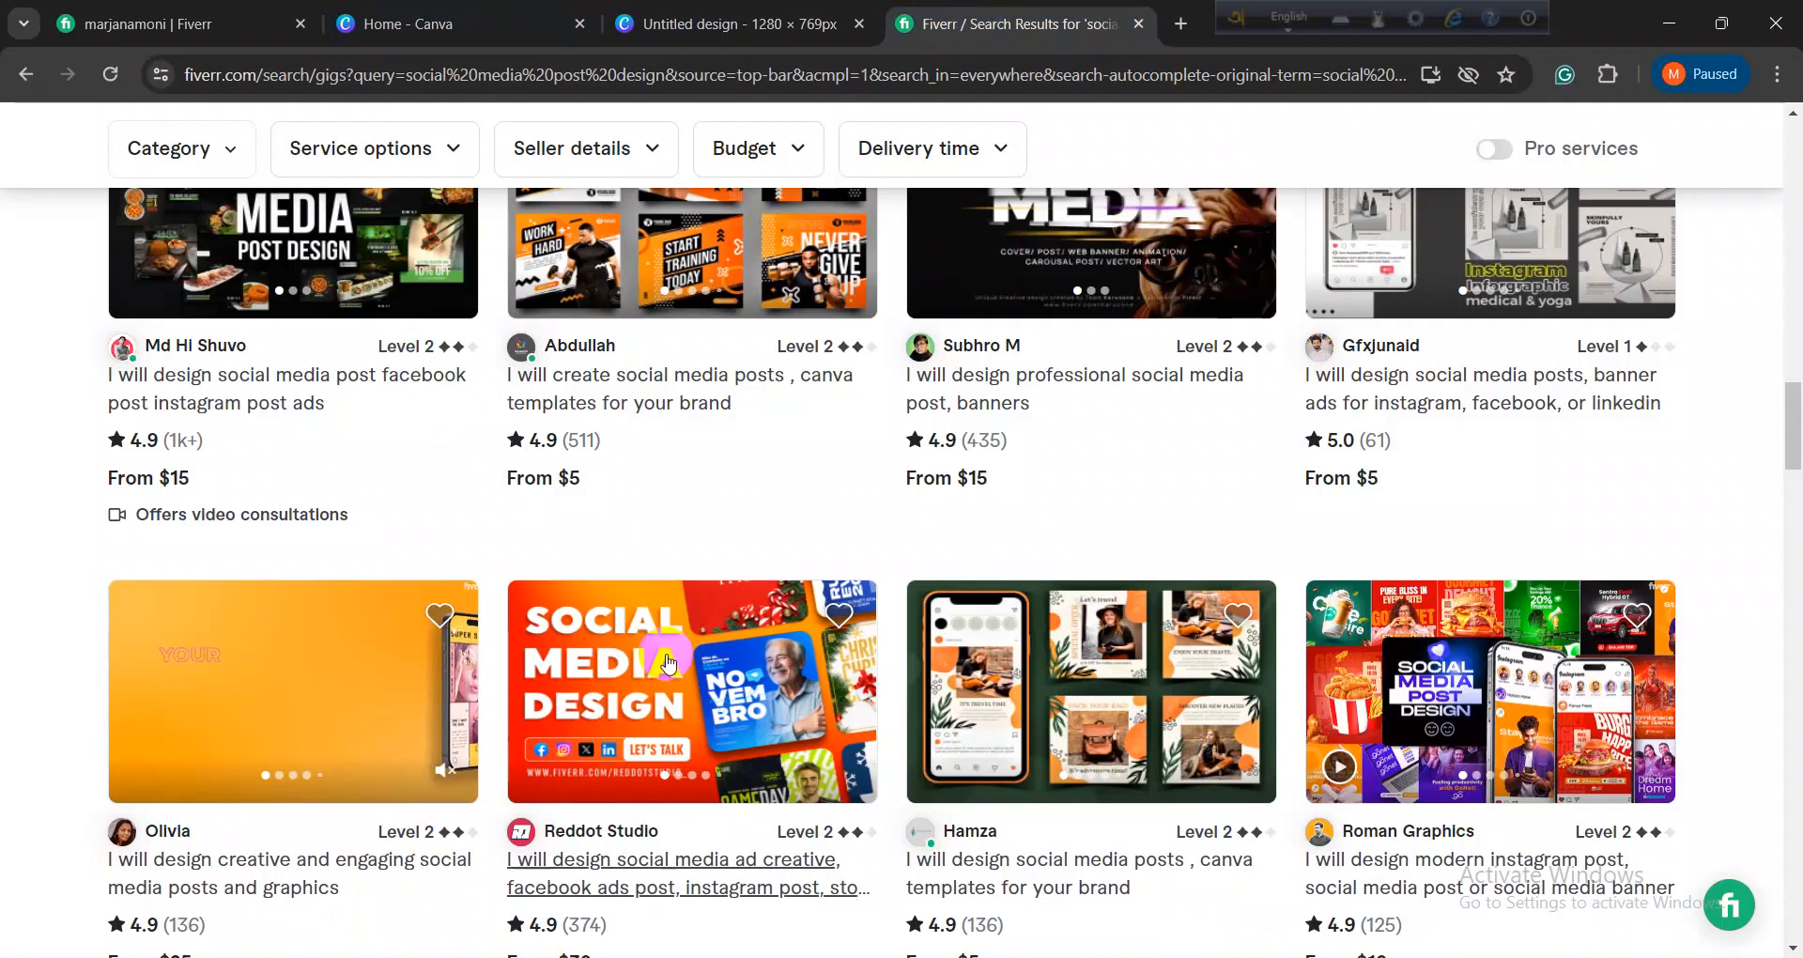
scroll(751, 676, down, 10)
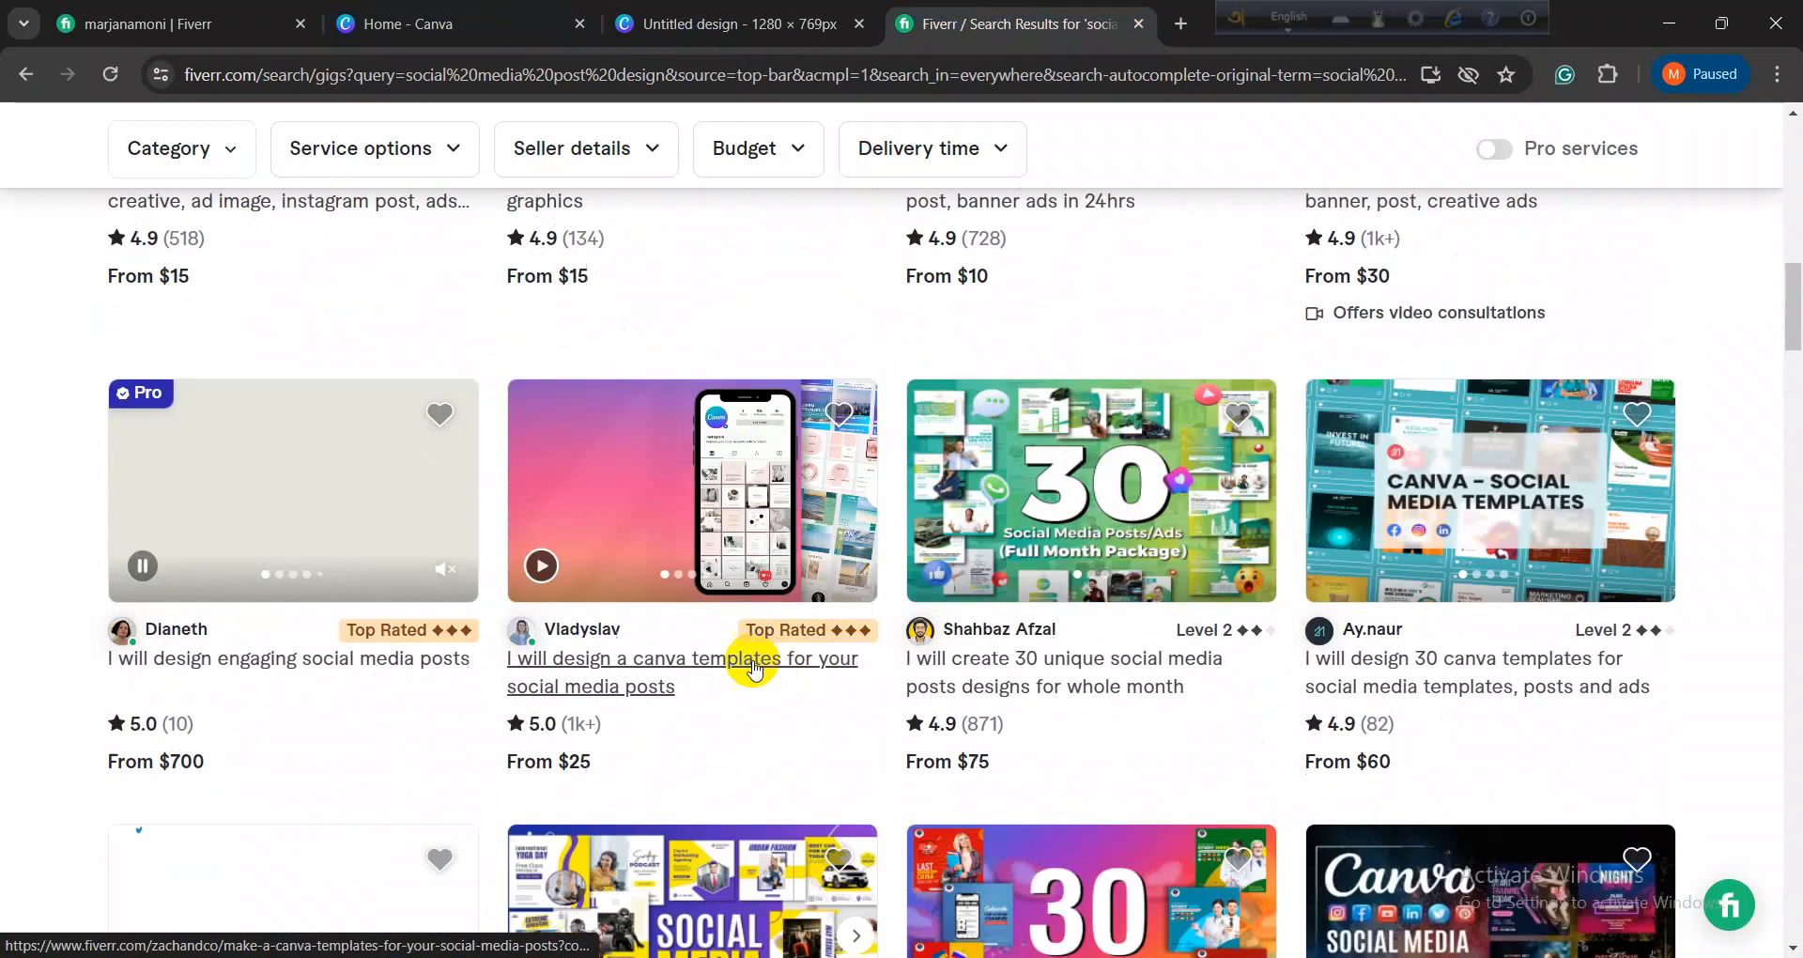
scroll(704, 745, down, 5)
scroll(787, 593, up, 5)
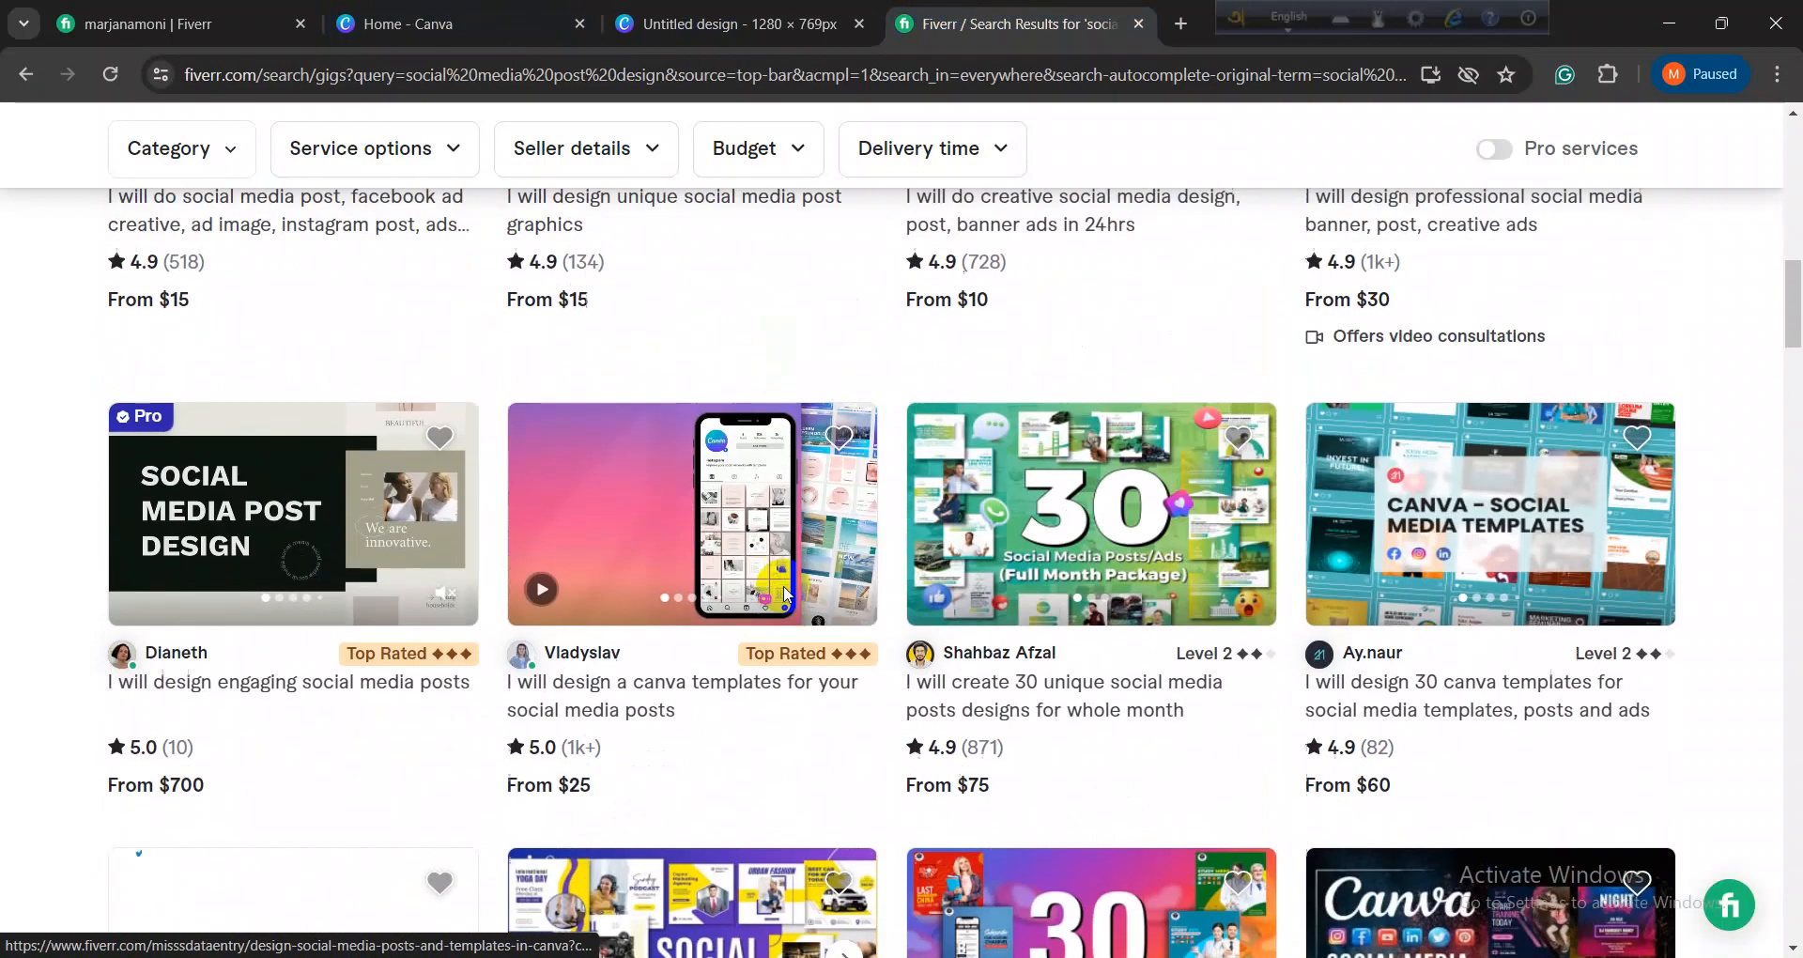
scroll(786, 593, up, 7)
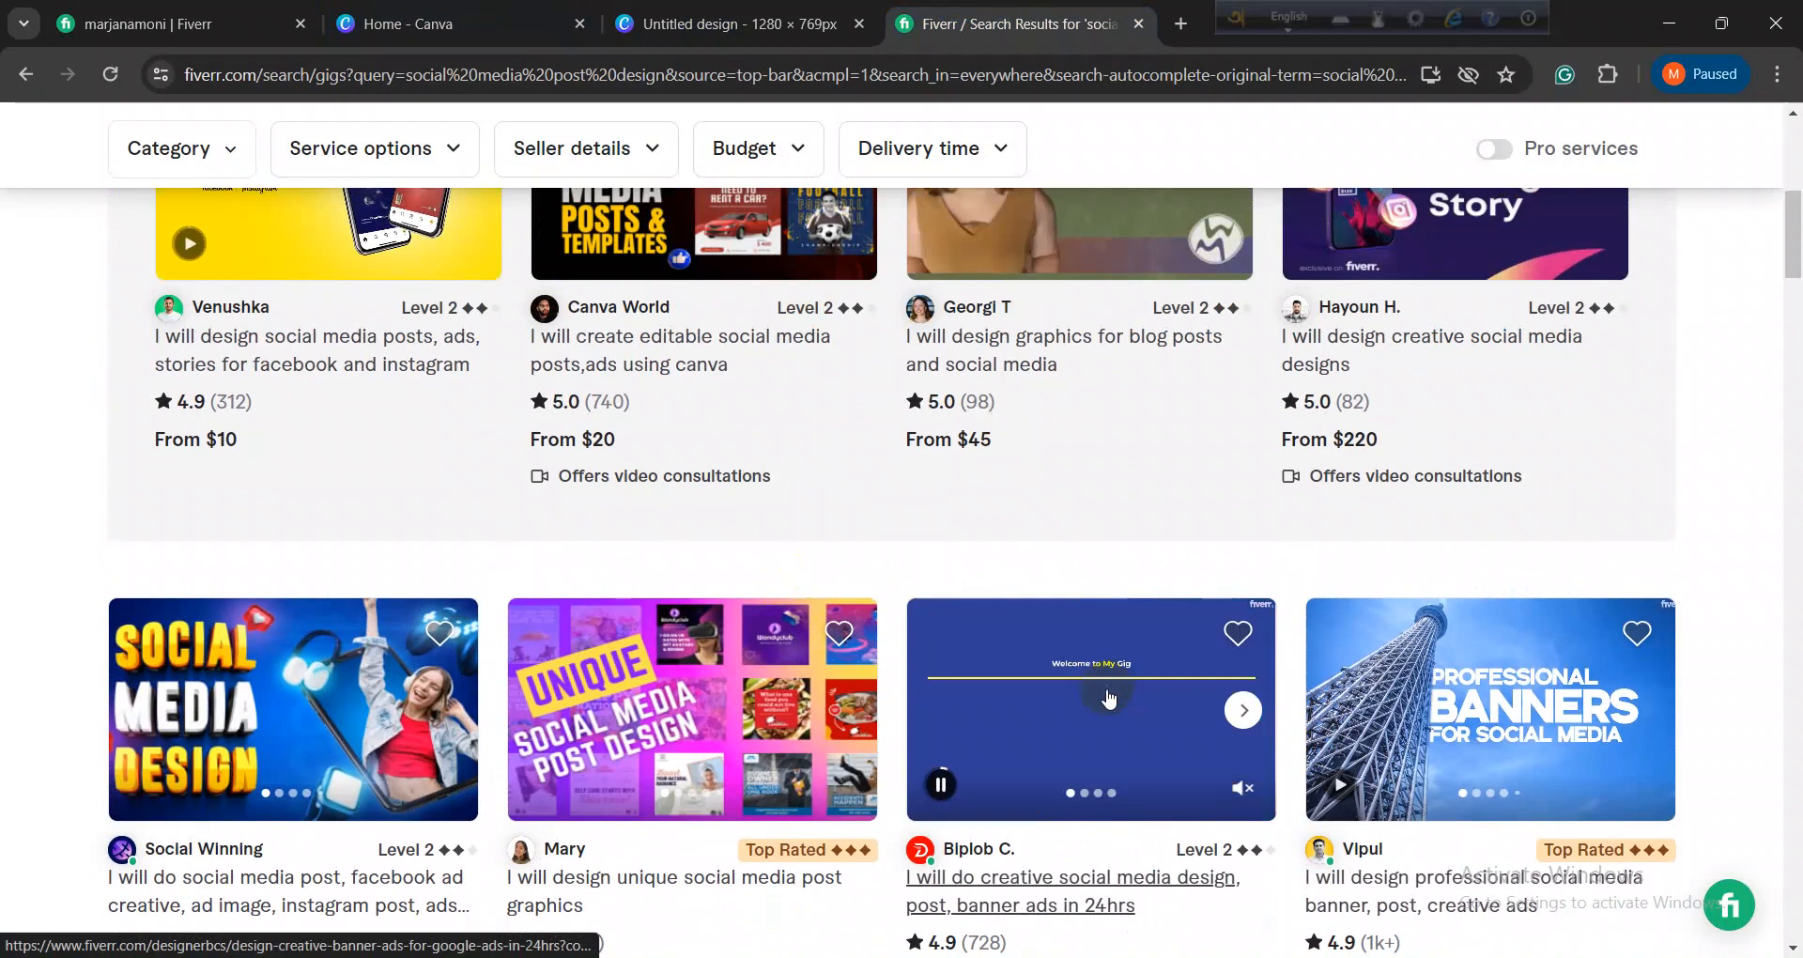
scroll(1109, 698, up, 5)
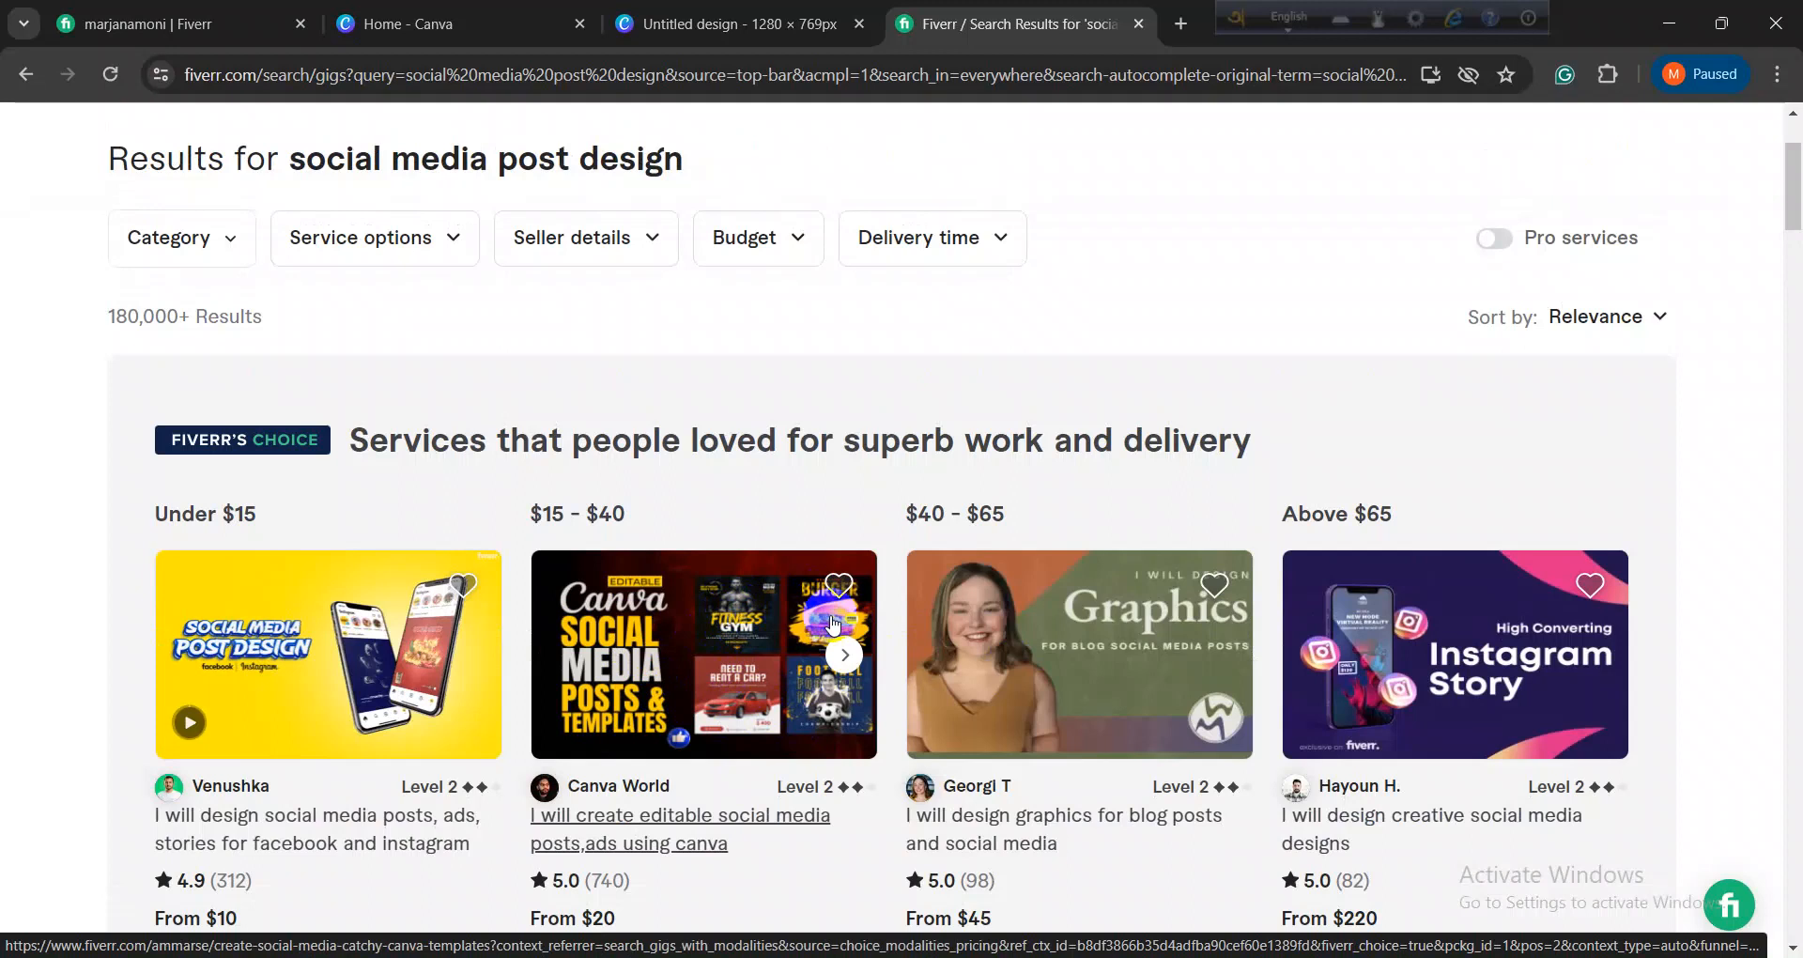
click(844, 657)
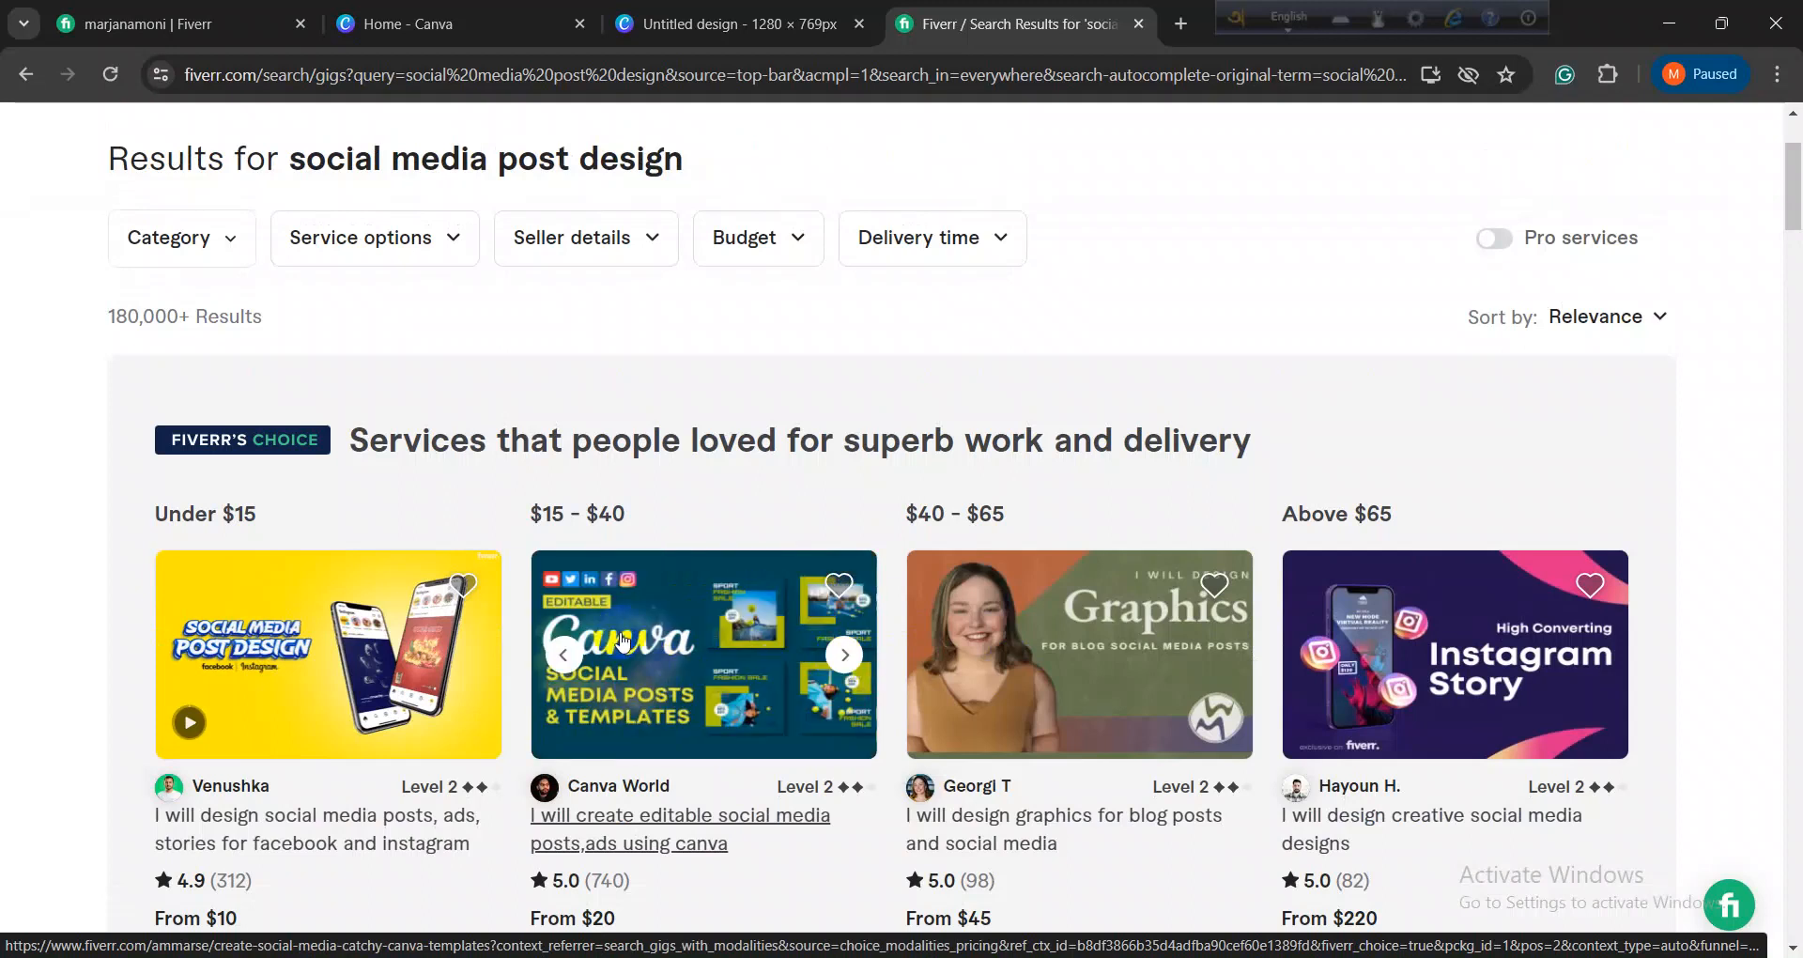
Step: Examine the lower gig thumbnails for design ideas, including the next image of the orange "Social Media Design" ad creative gig
scroll(806, 583, down, 3)
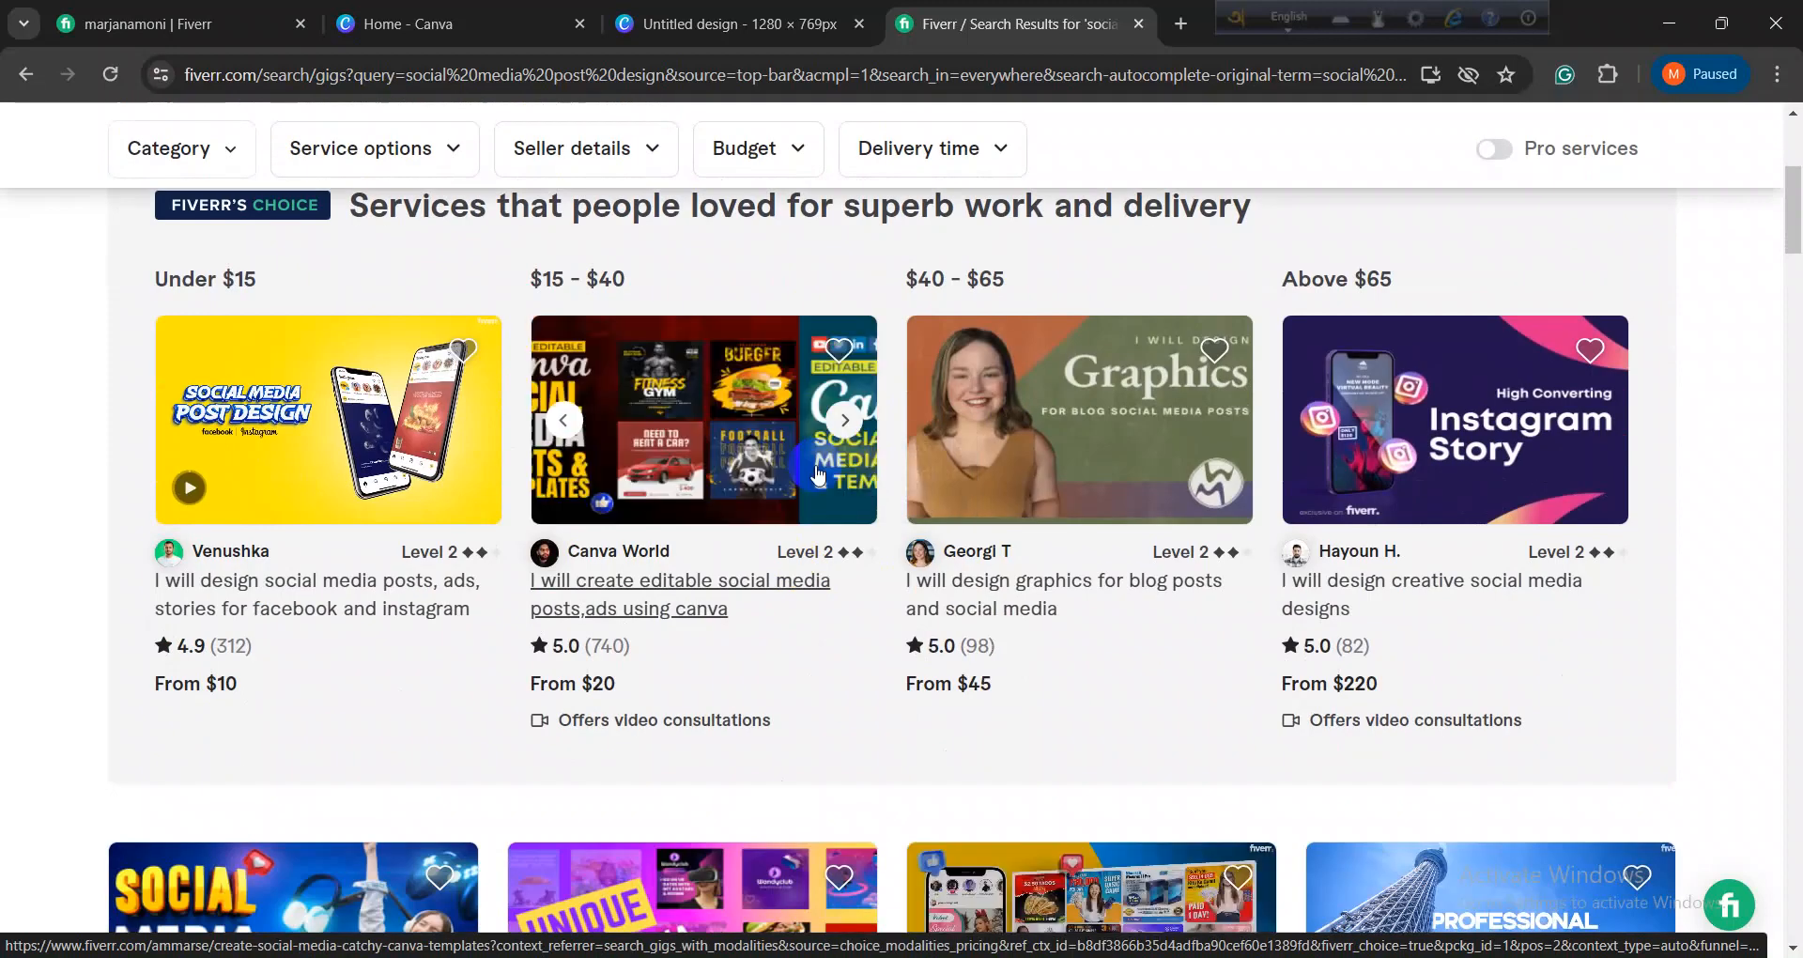
scroll(776, 487, down, 15)
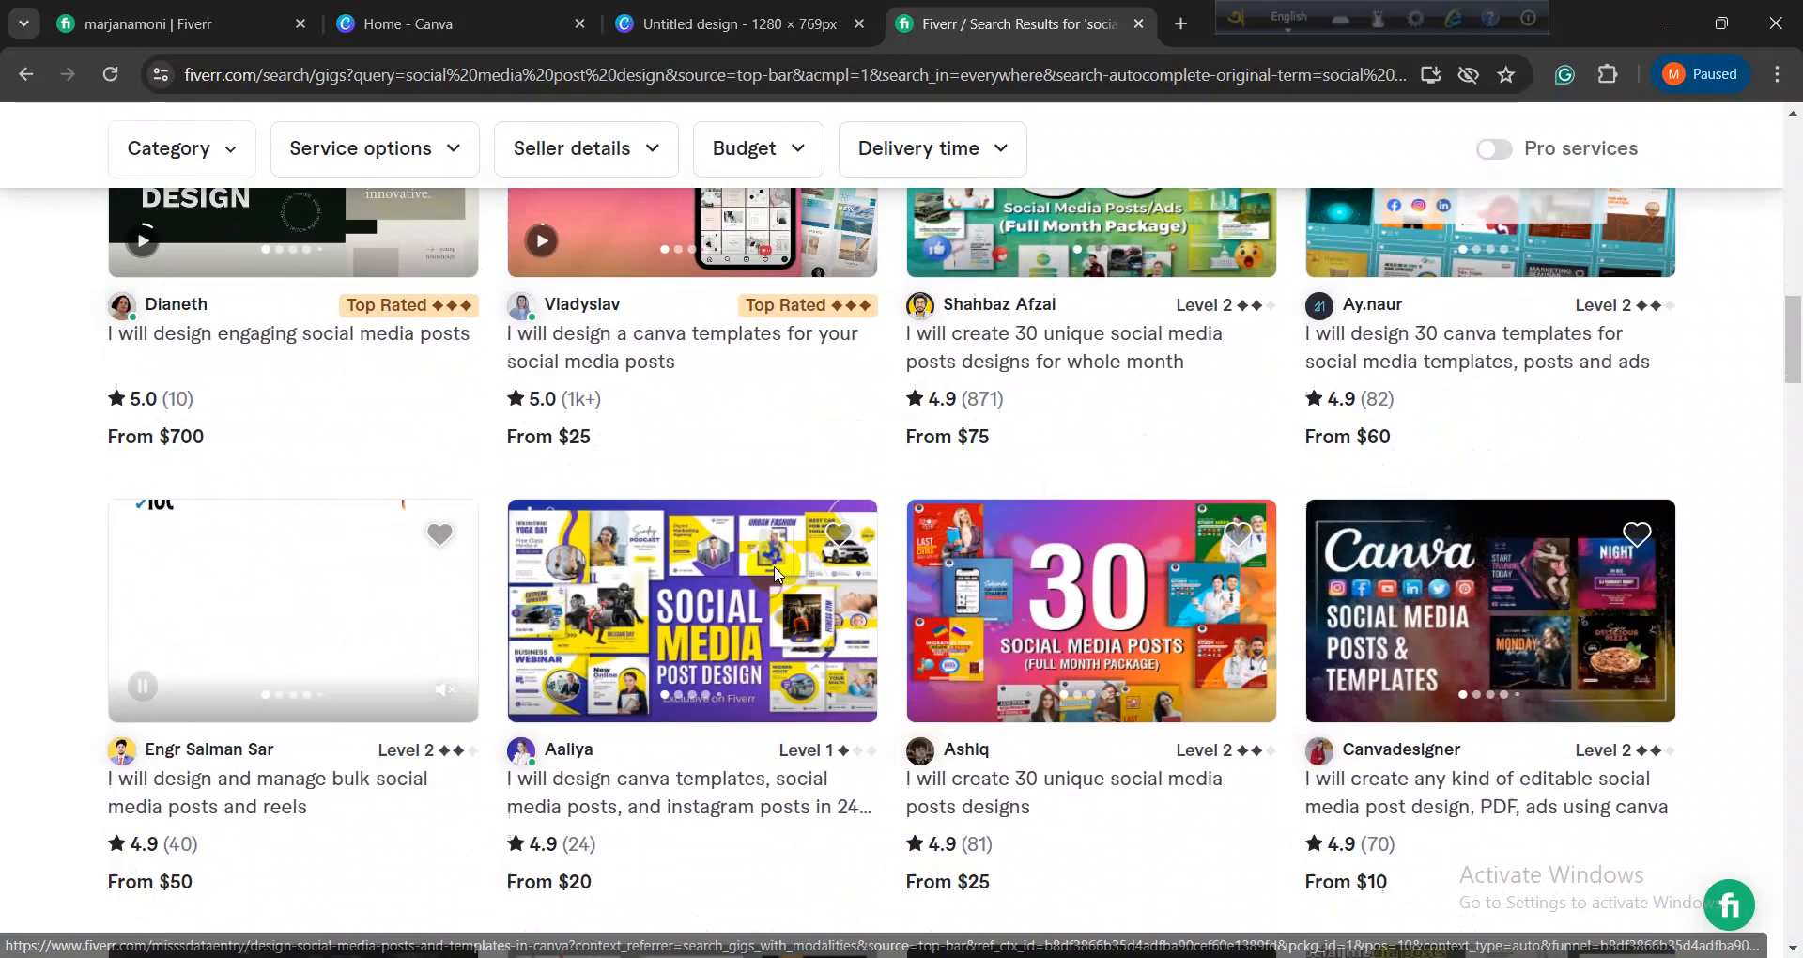
scroll(939, 733, down, 6)
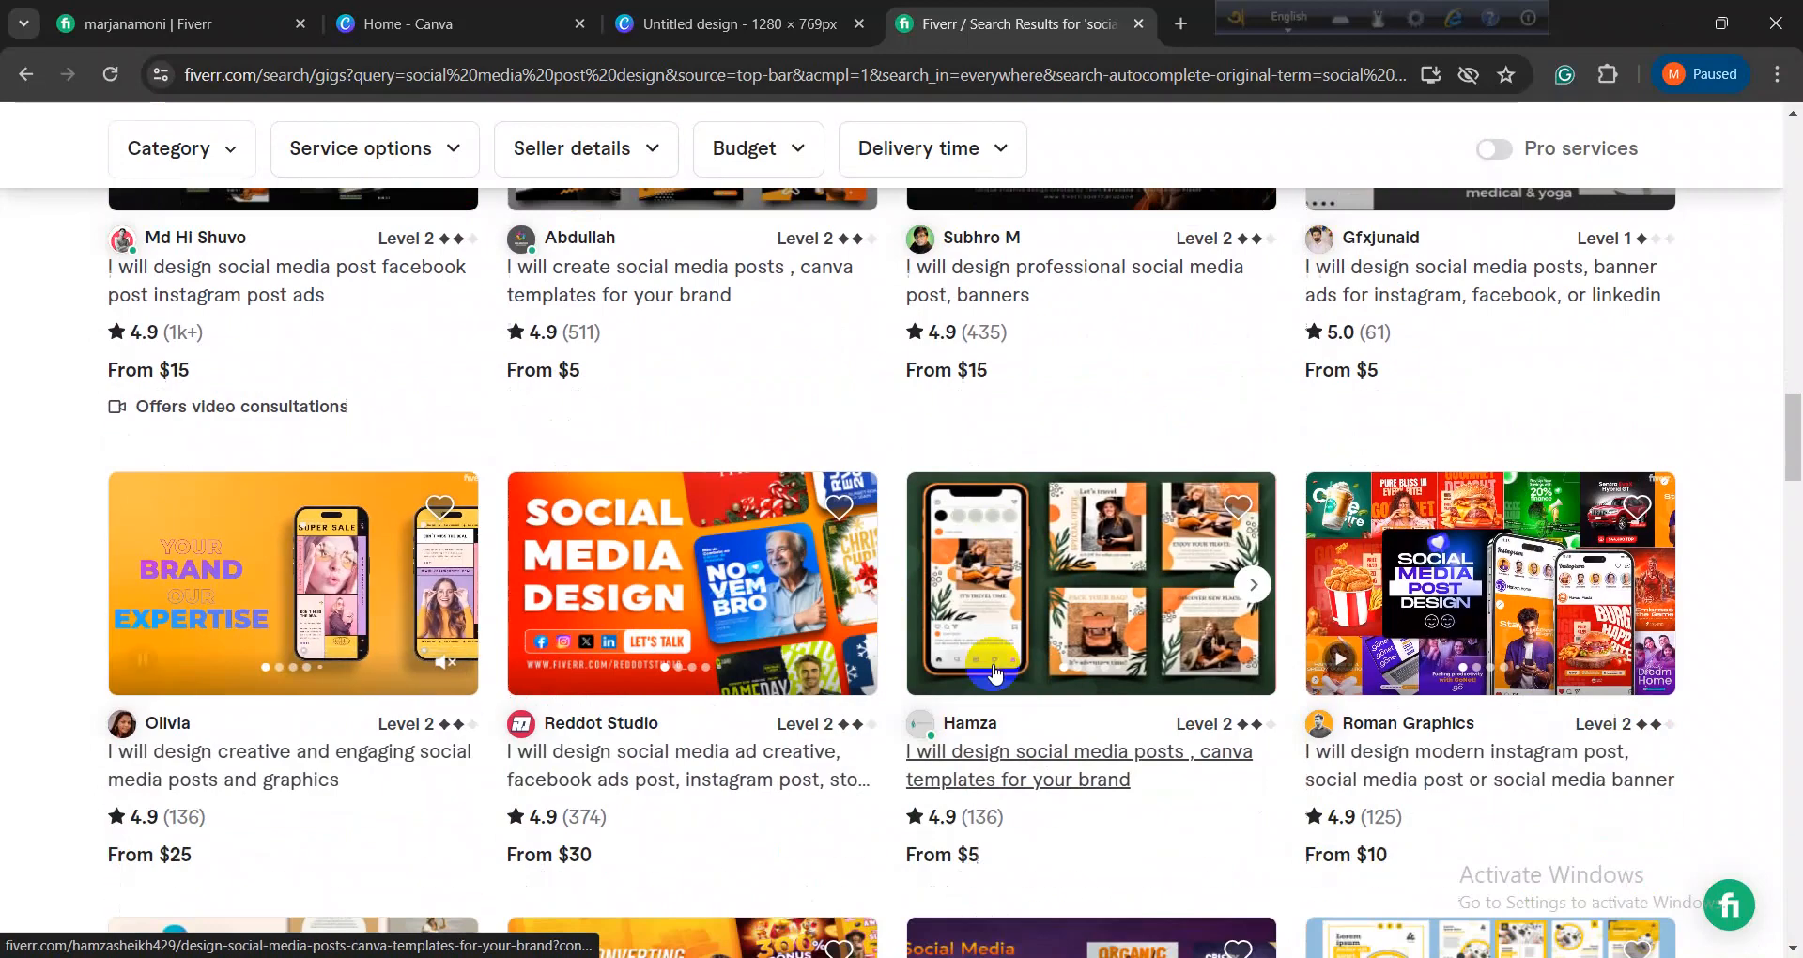
click(844, 589)
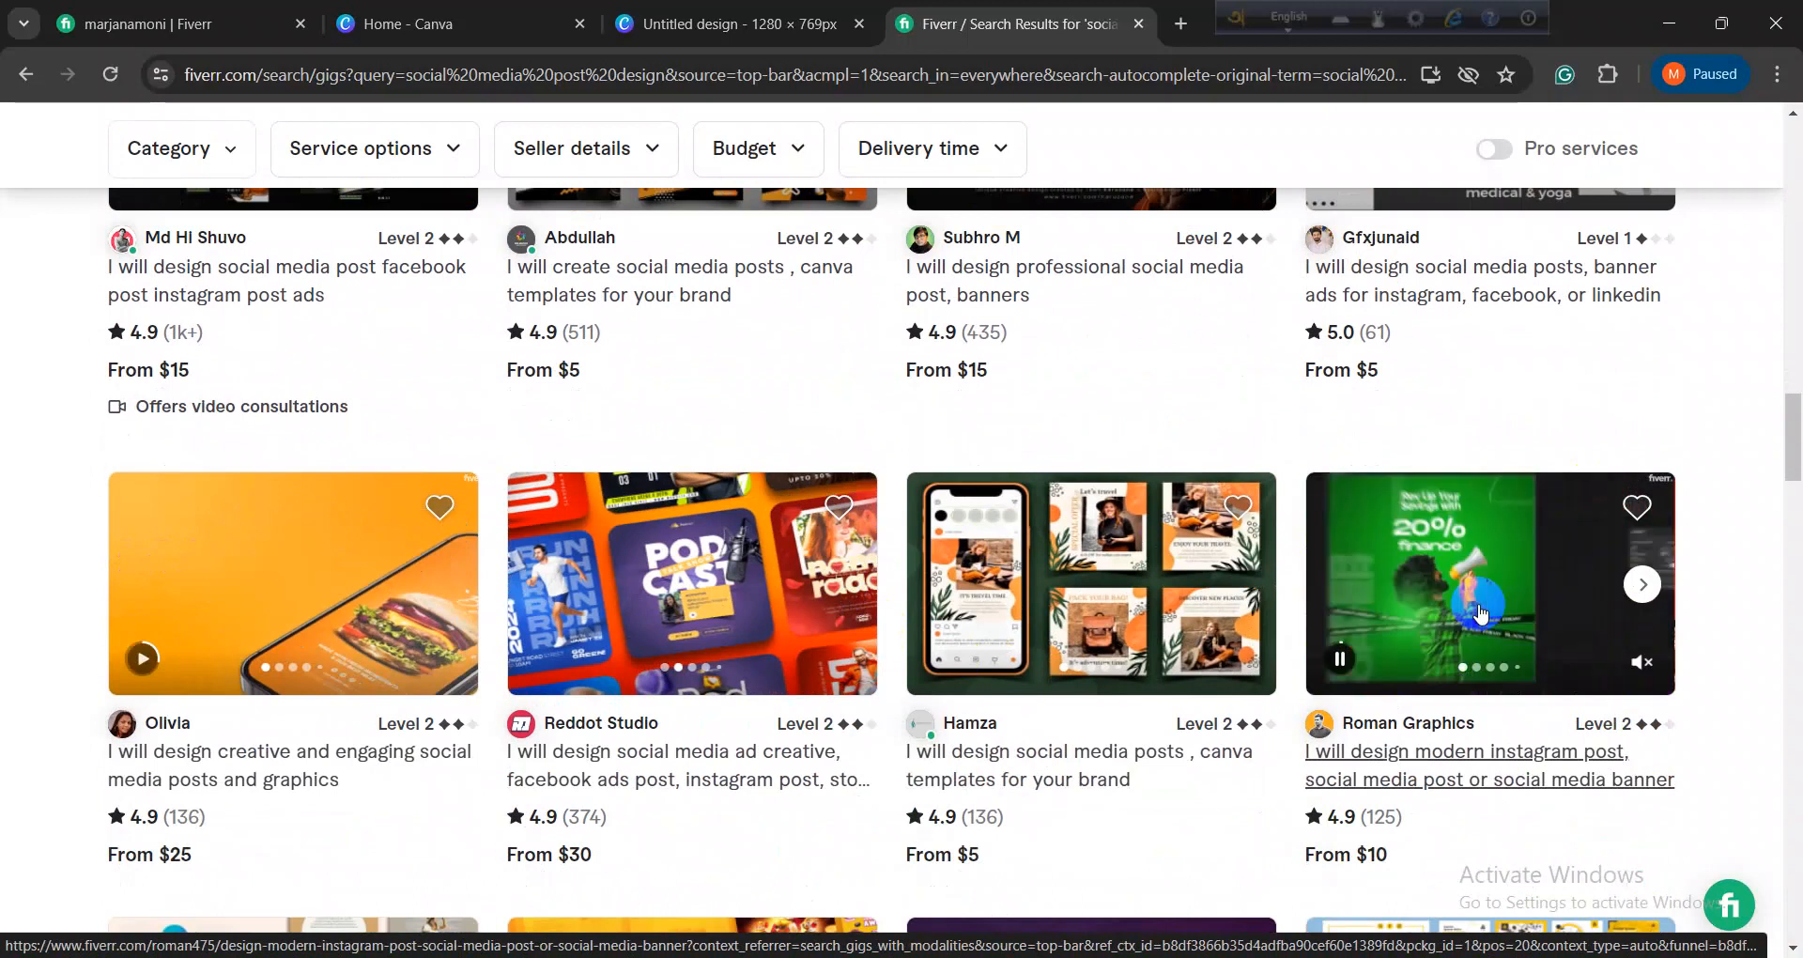
scroll(1236, 291, up, 1)
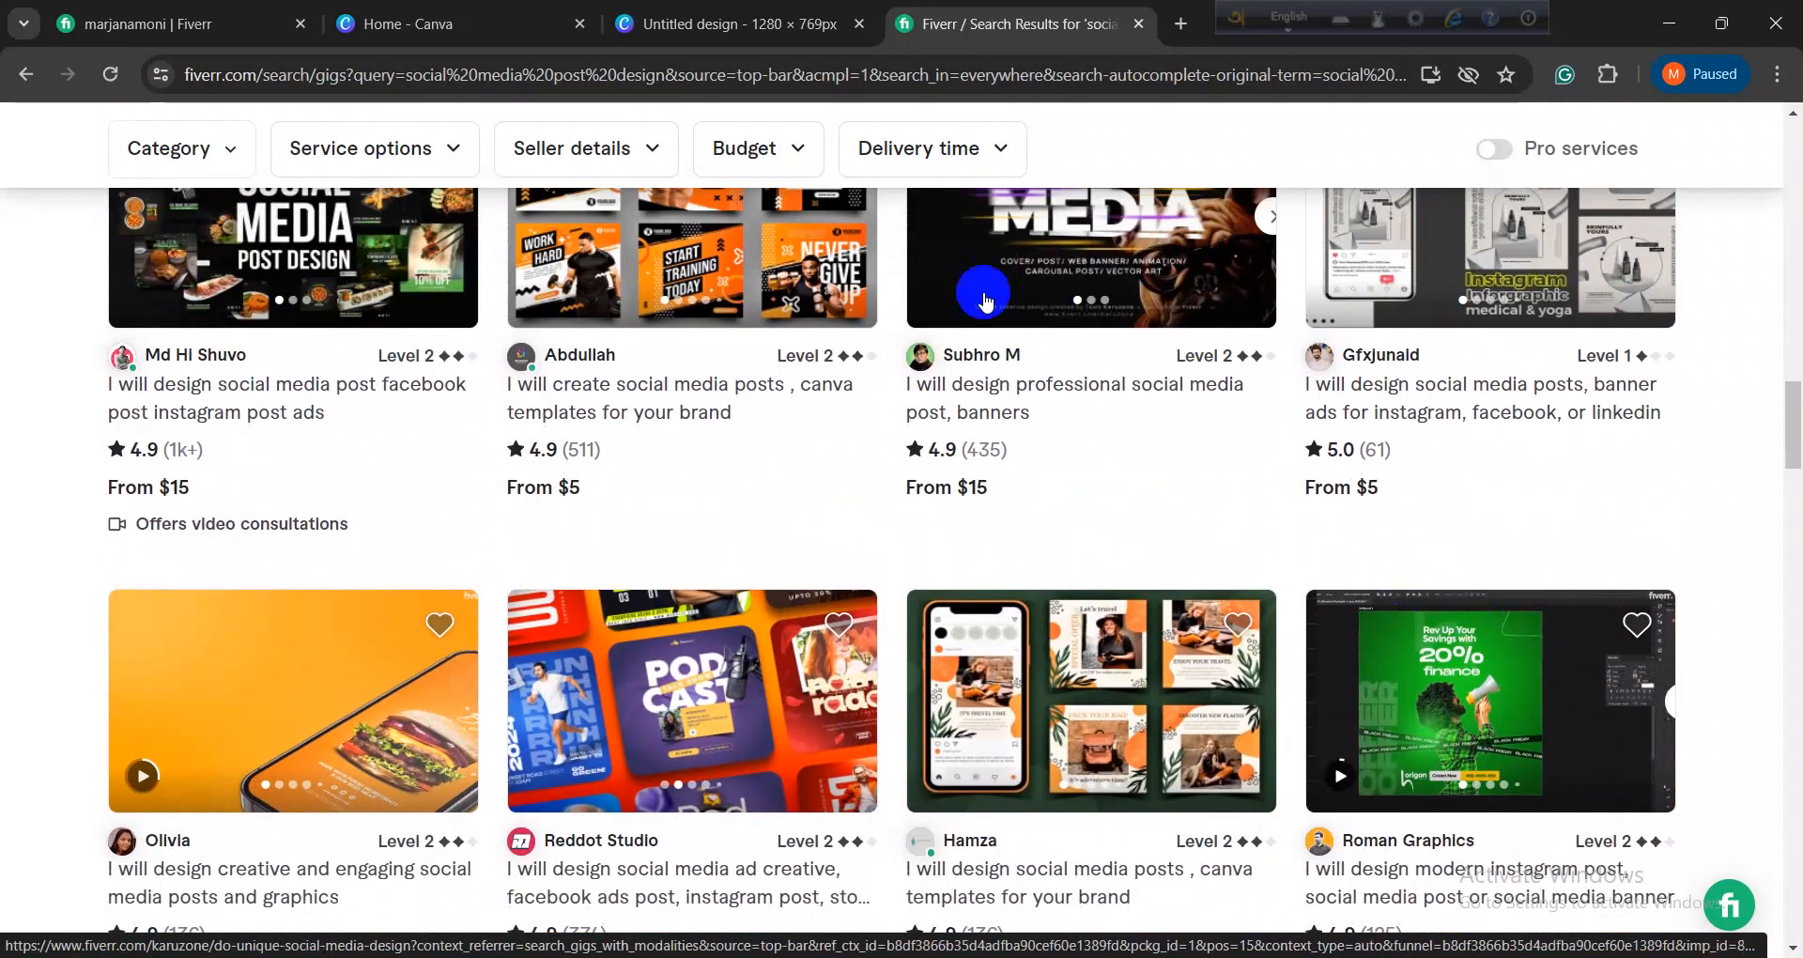
Step: Switch to the open Canva home page
click(748, 26)
click(460, 23)
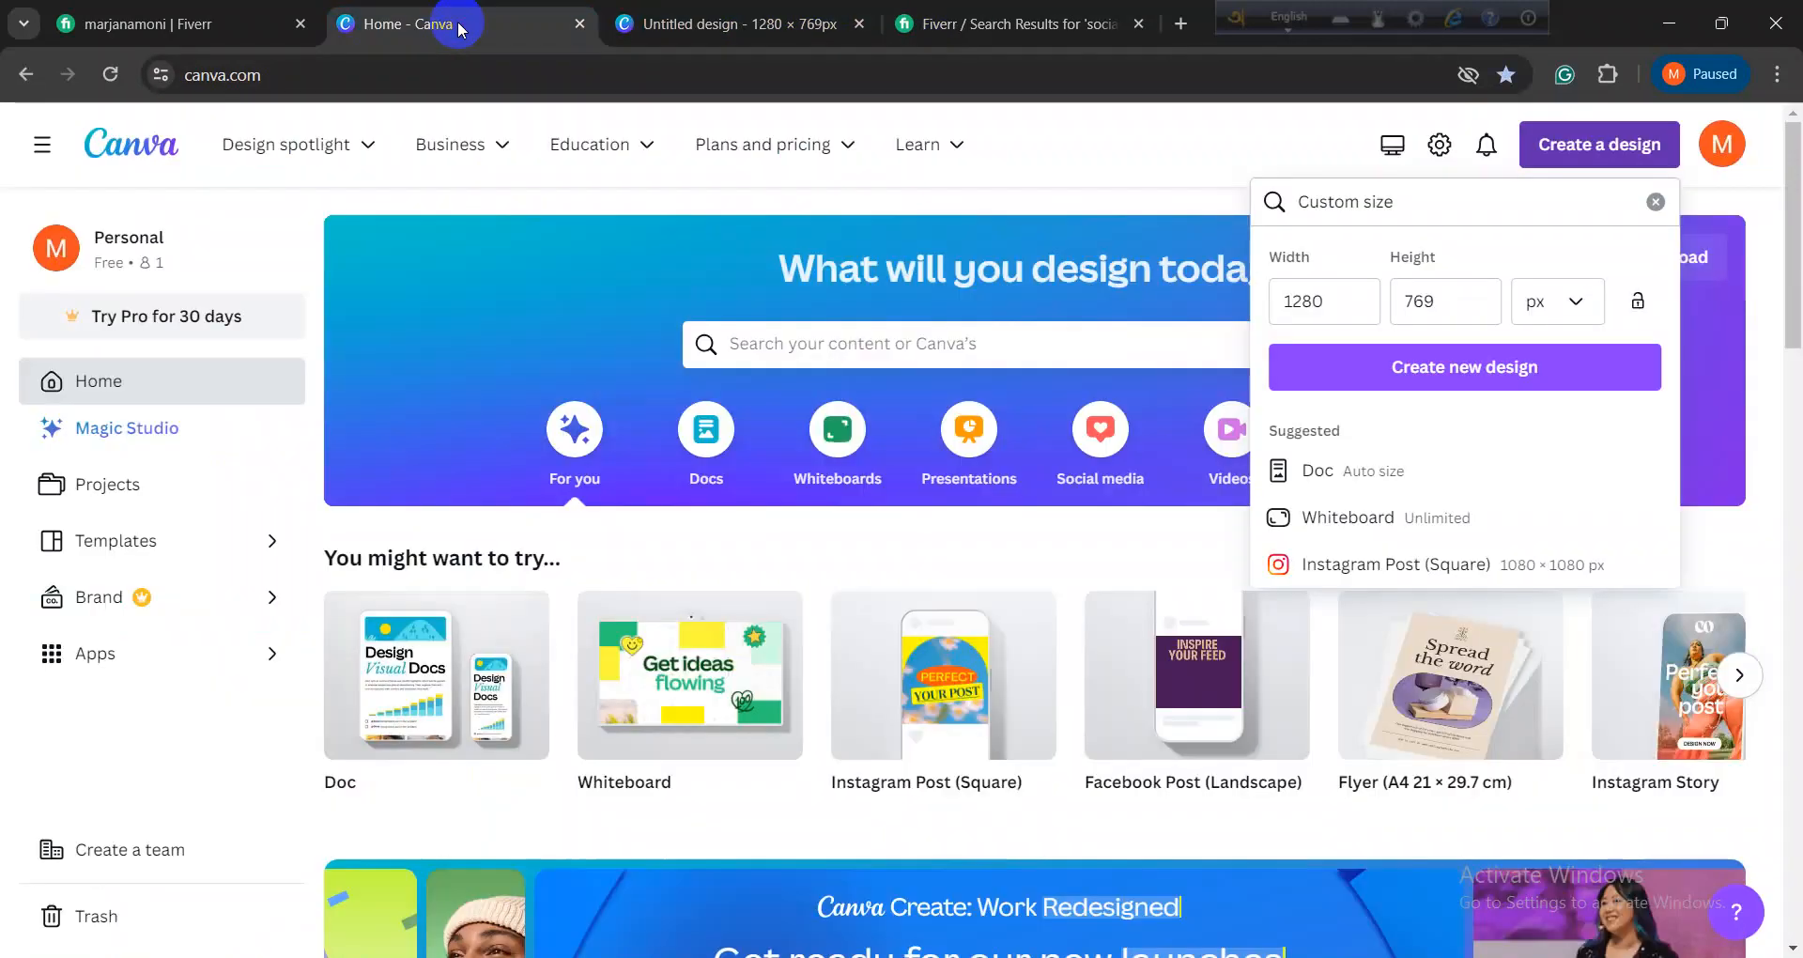
Step: Create a blank social media design from Canva's Social media marketing page and close the landing page's browser tab
click(1198, 169)
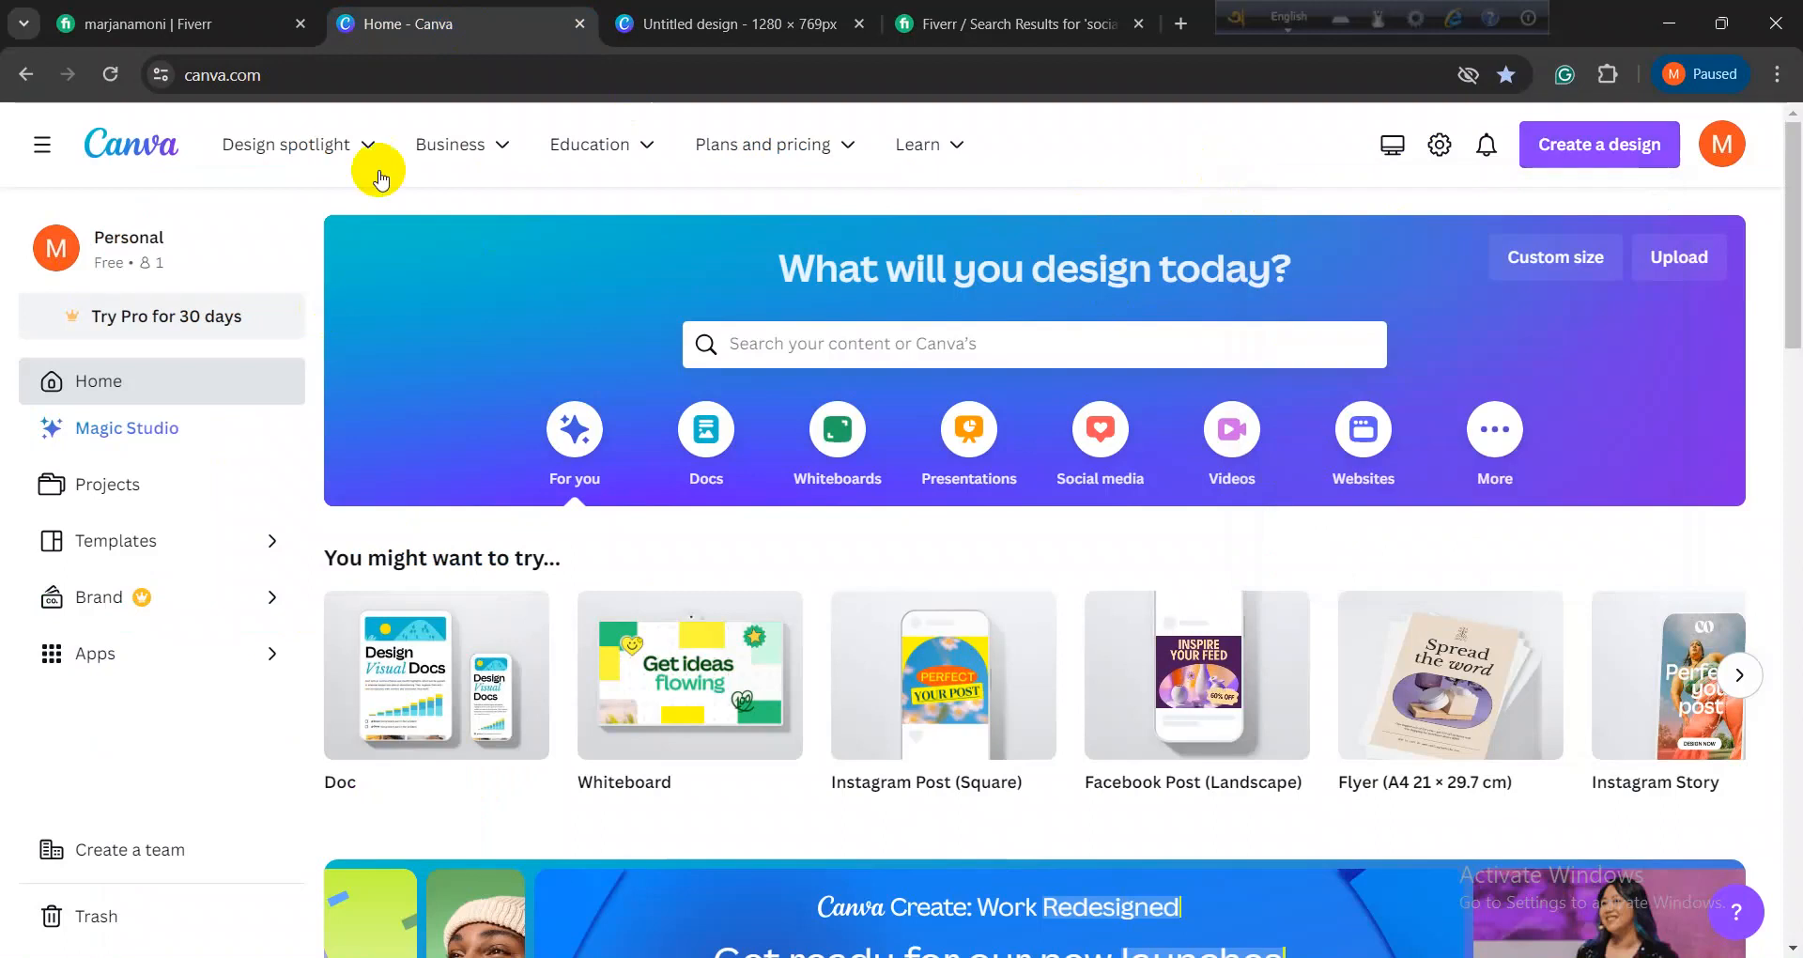
mouse_move(461, 156)
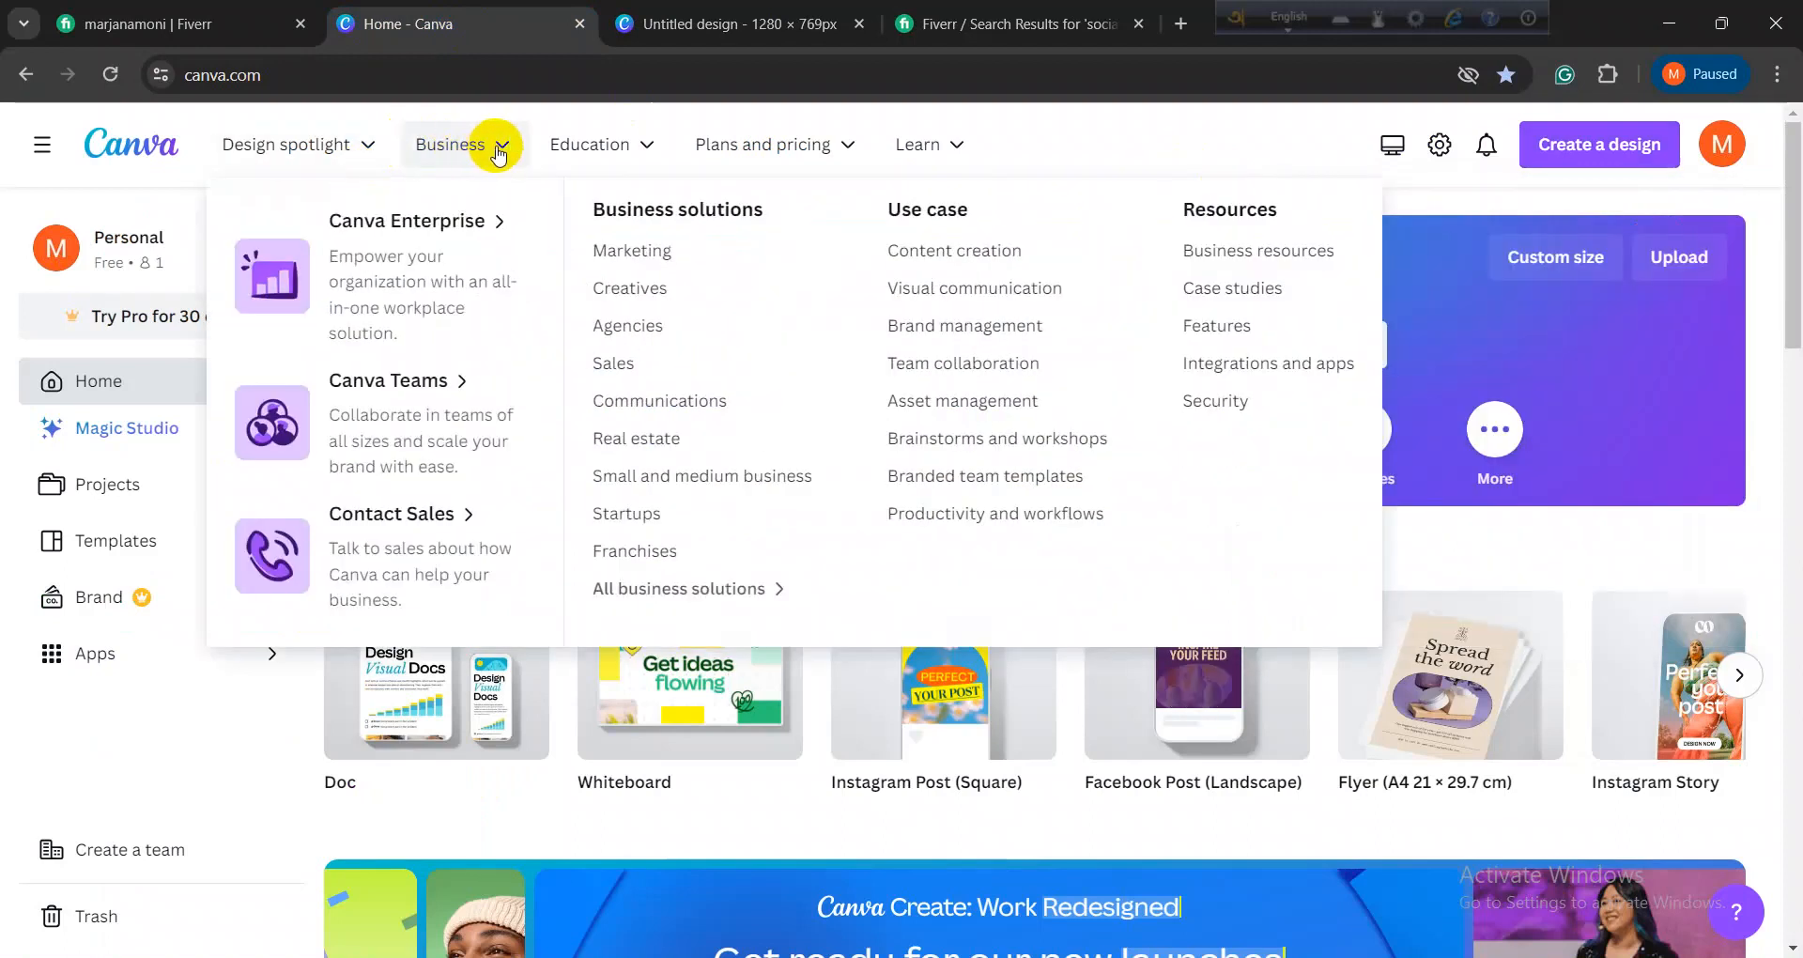
mouse_move(381, 163)
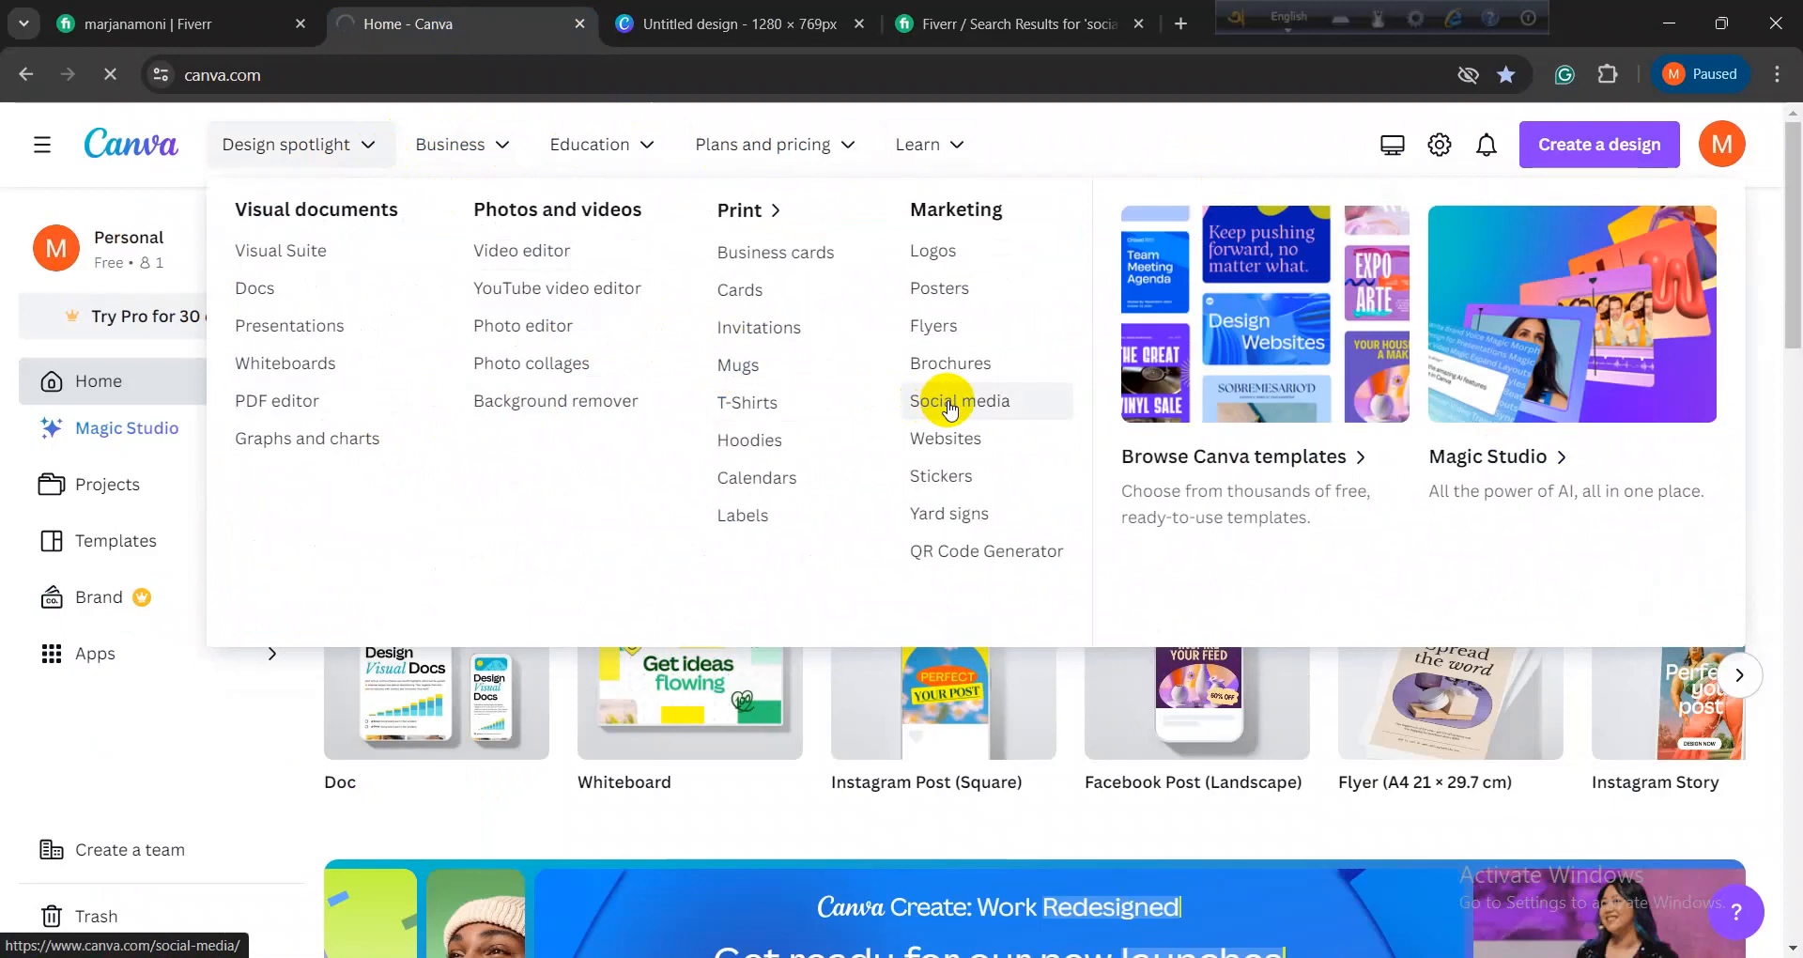
click(951, 404)
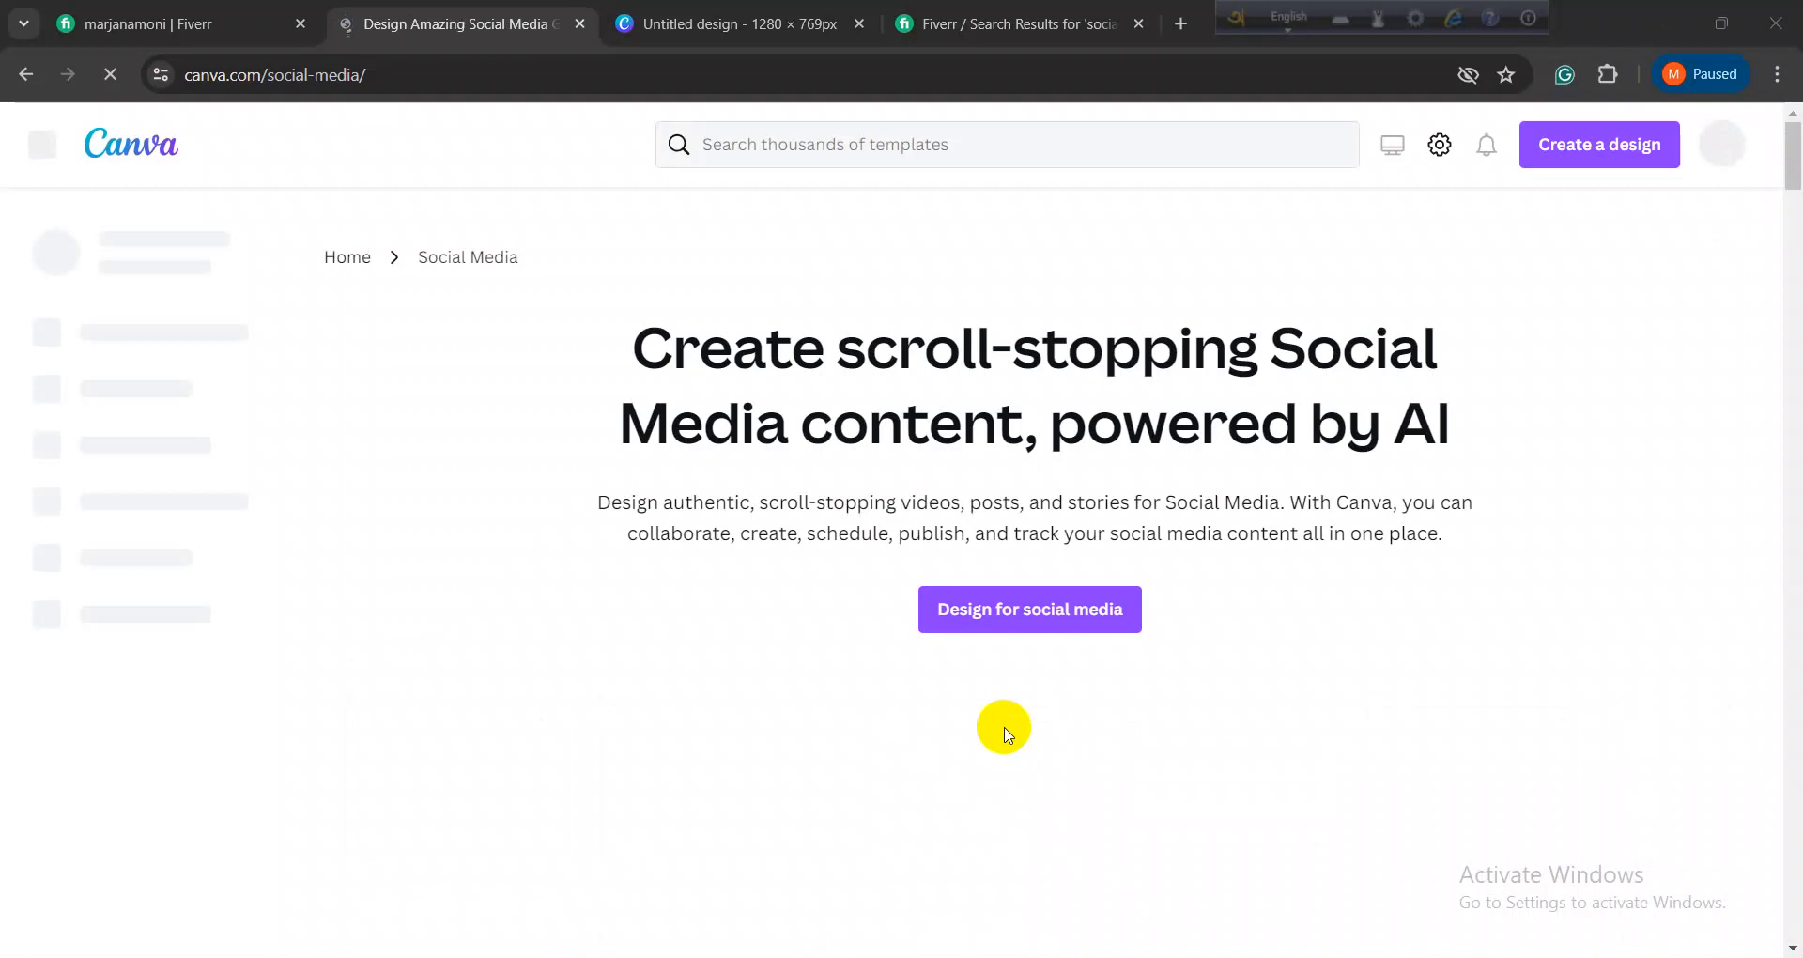
click(1003, 612)
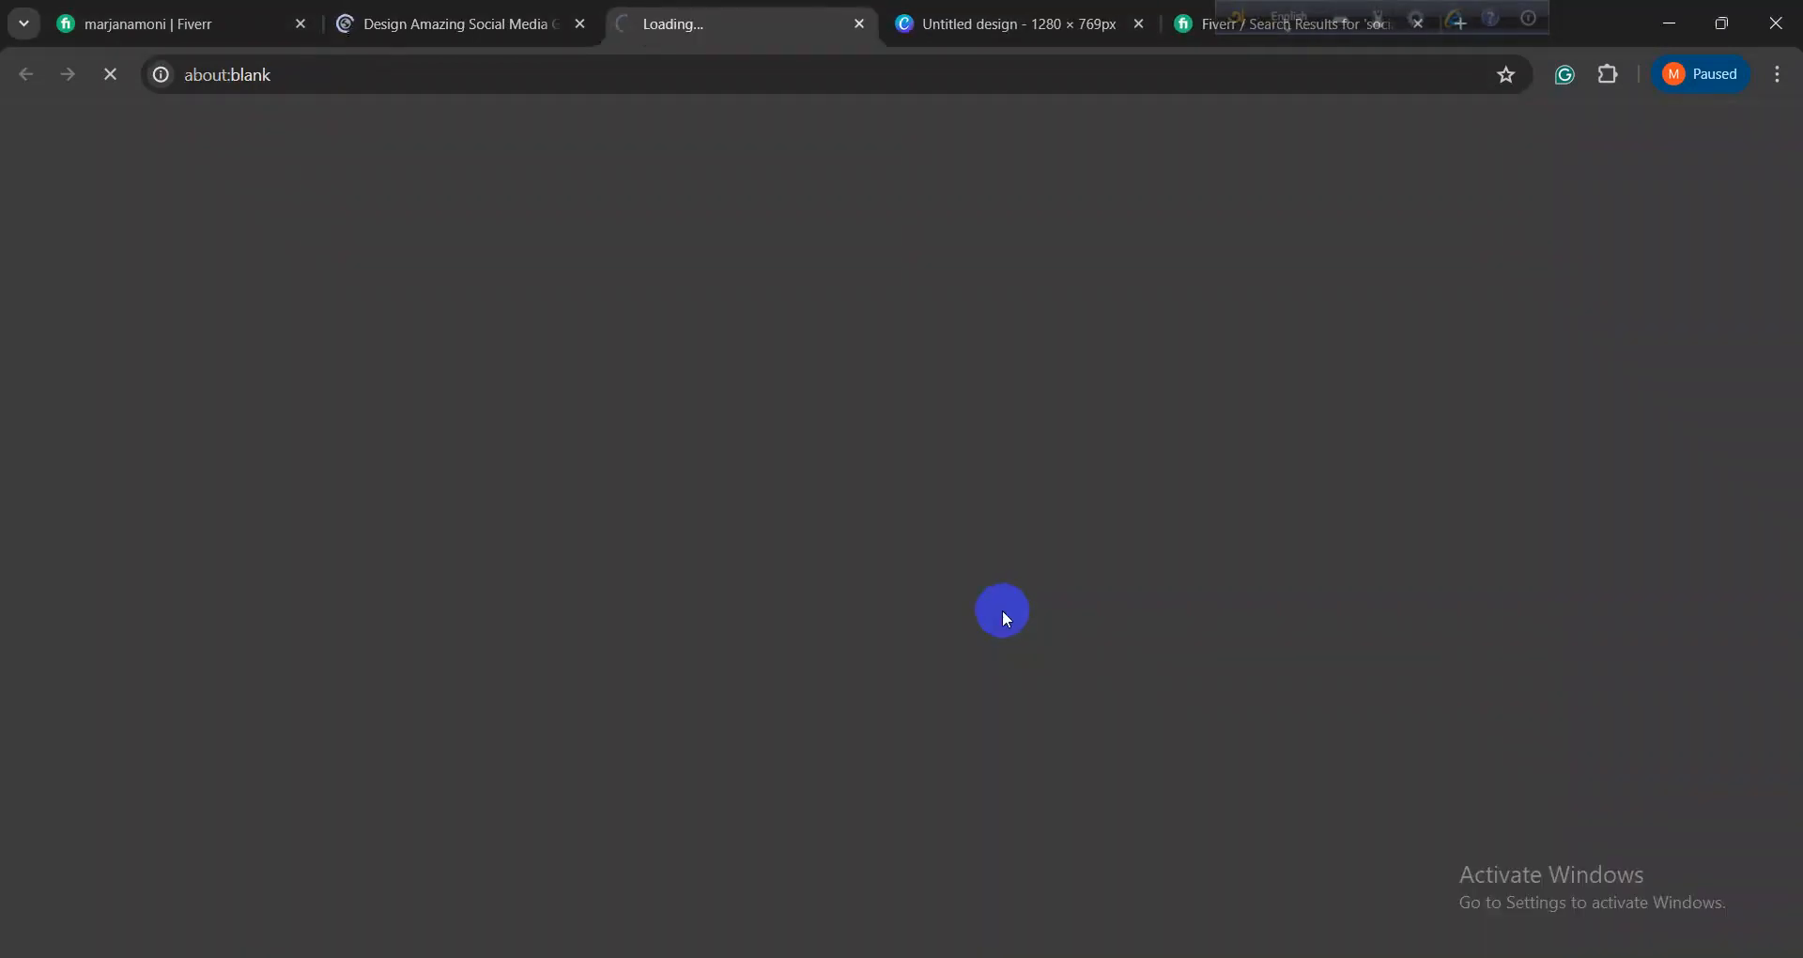
click(580, 25)
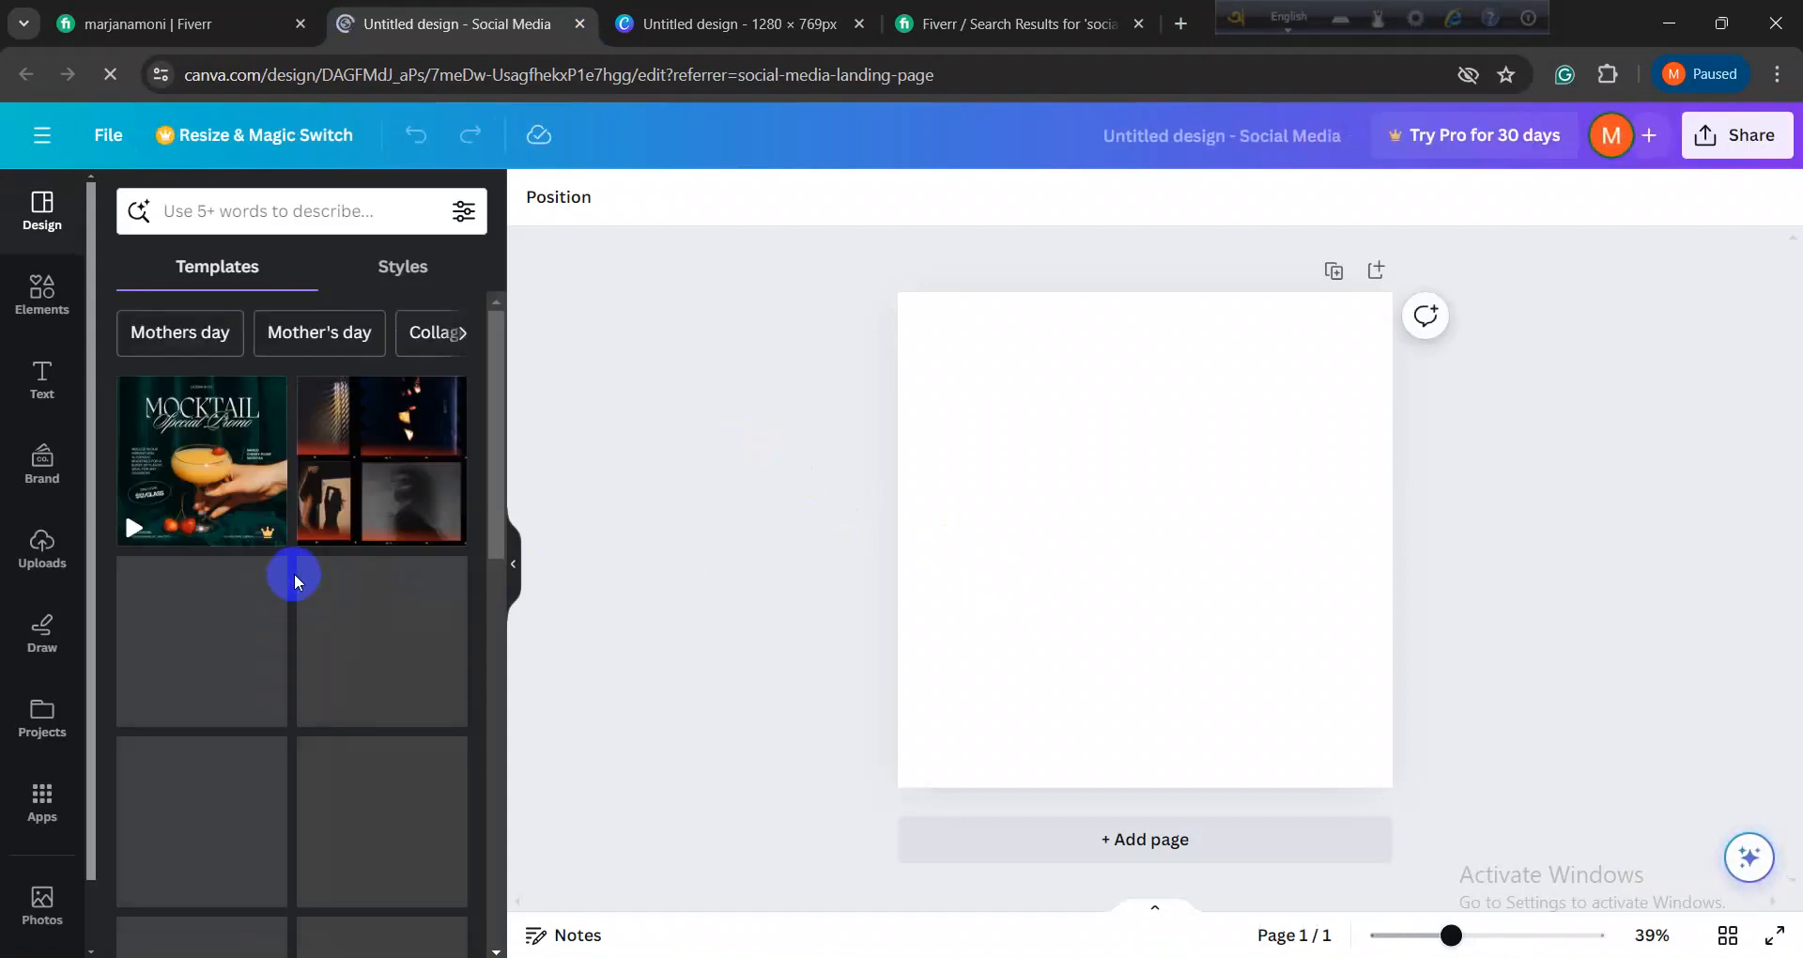
Step: Search the social media design templates for "food"
scroll(385, 712, down, 5)
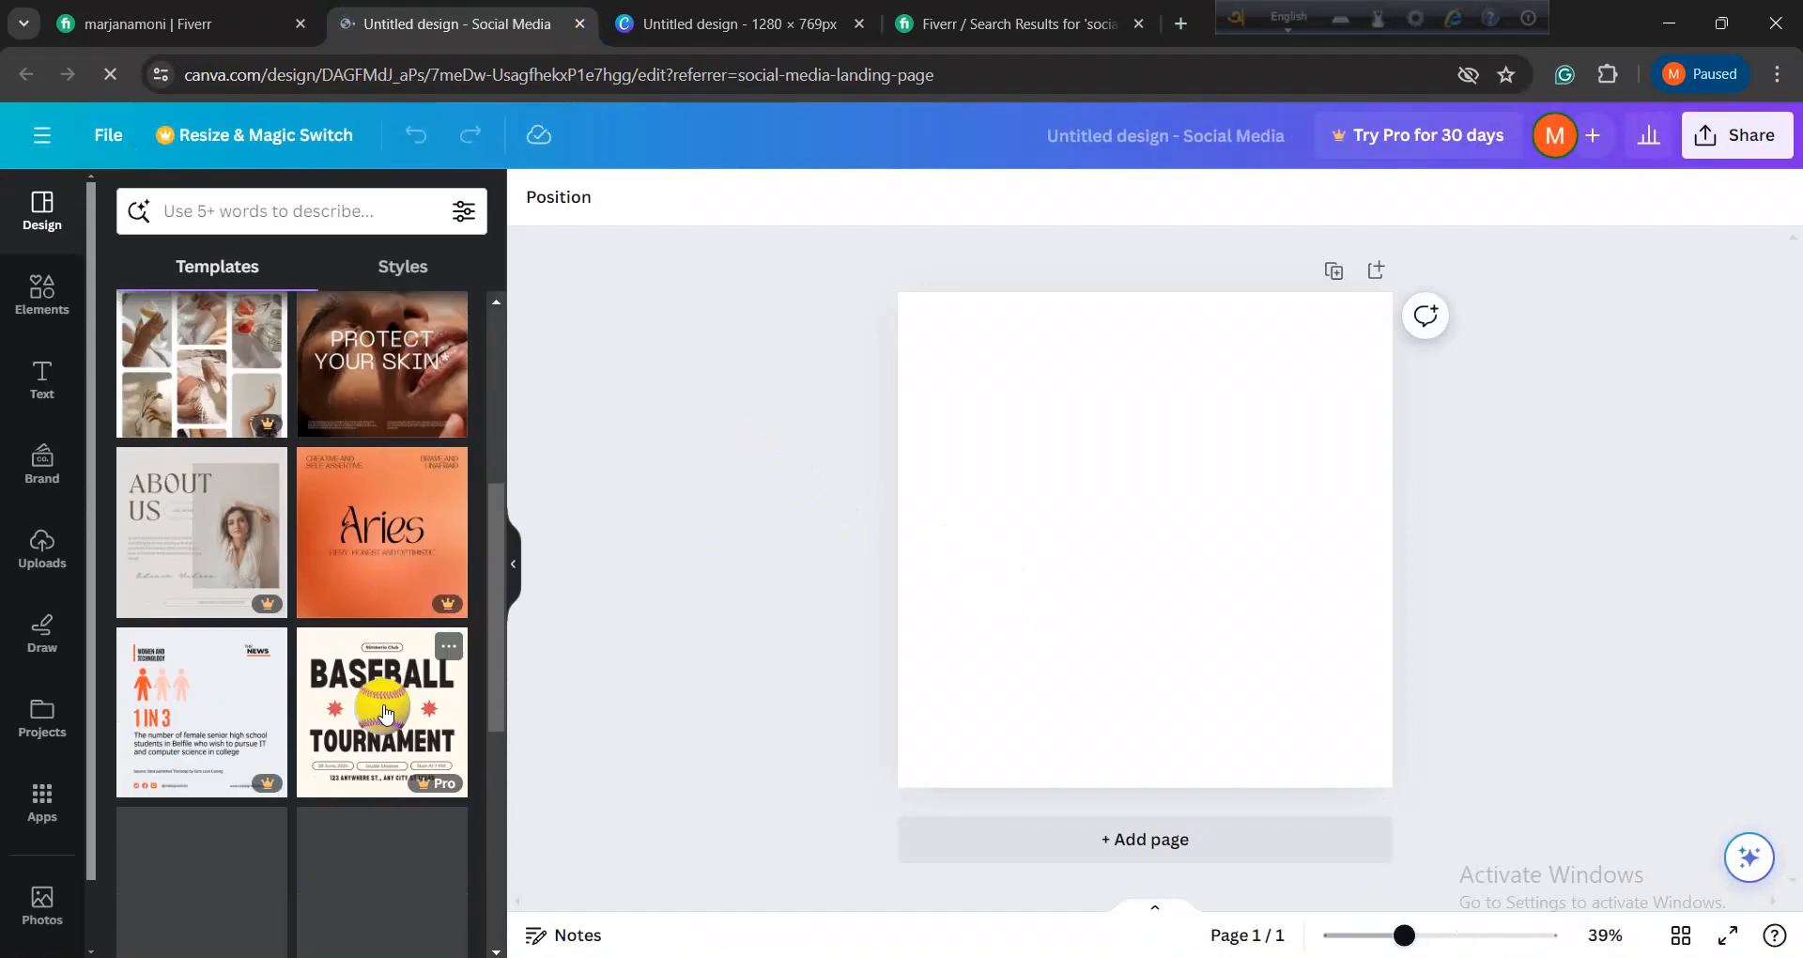
scroll(385, 712, up, 5)
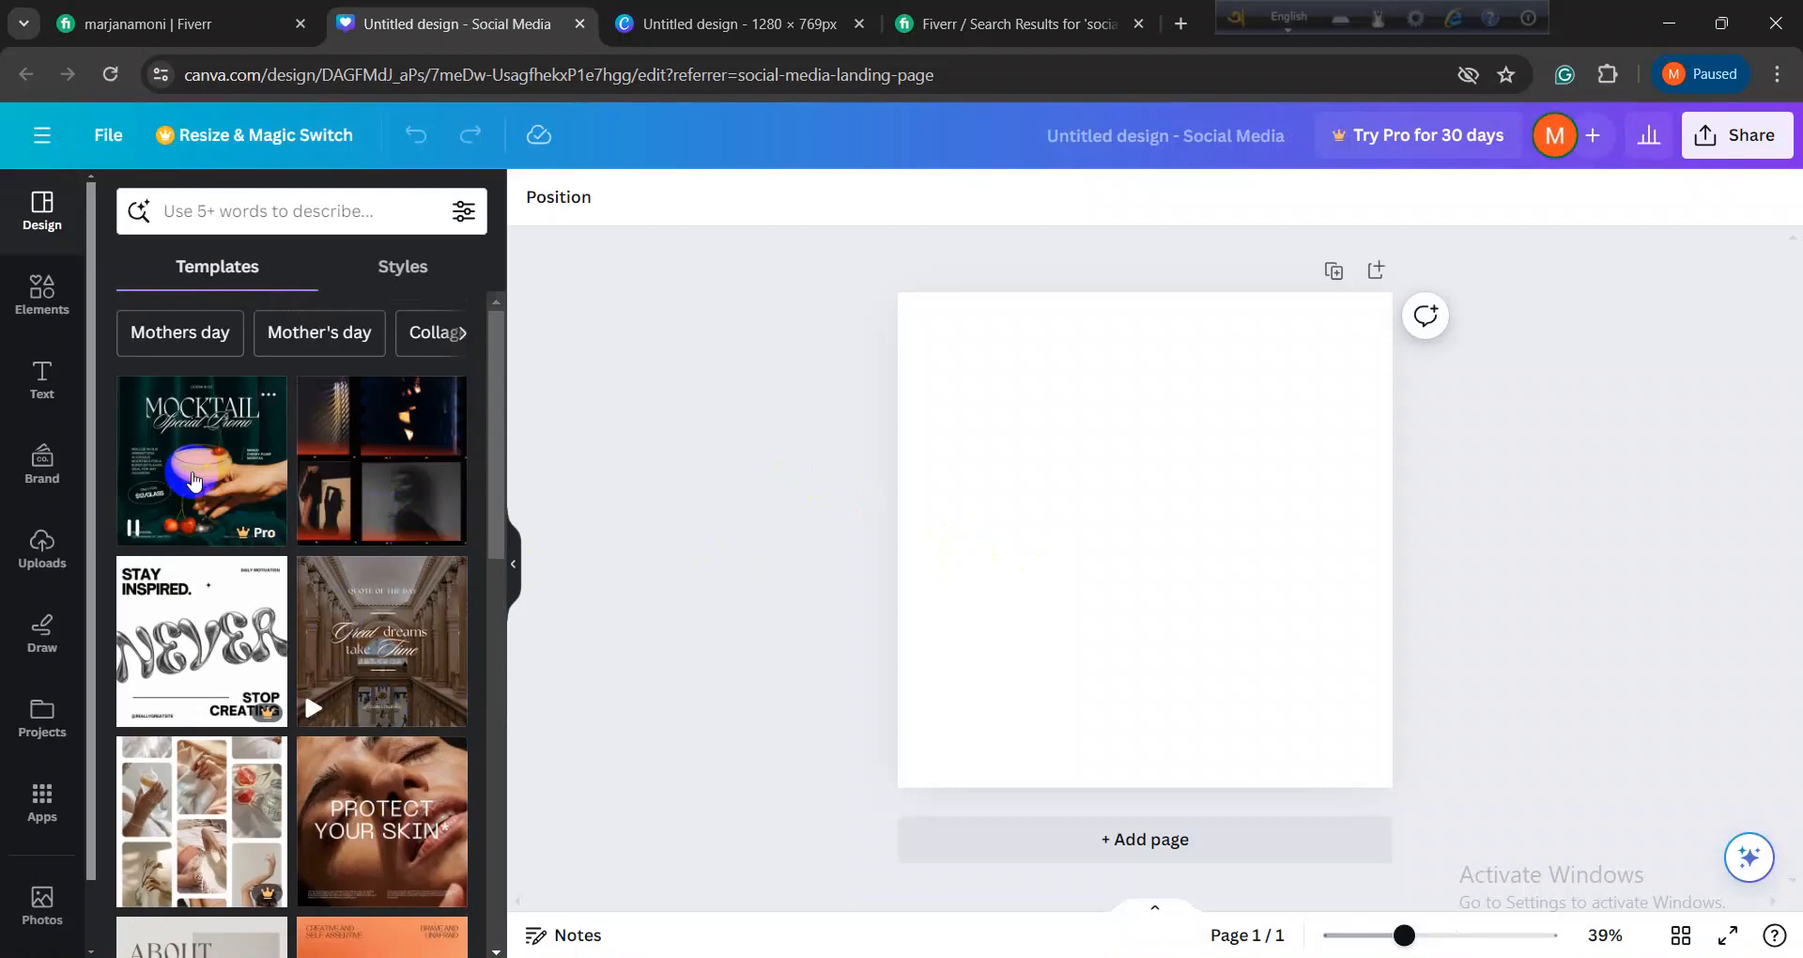
click(178, 213)
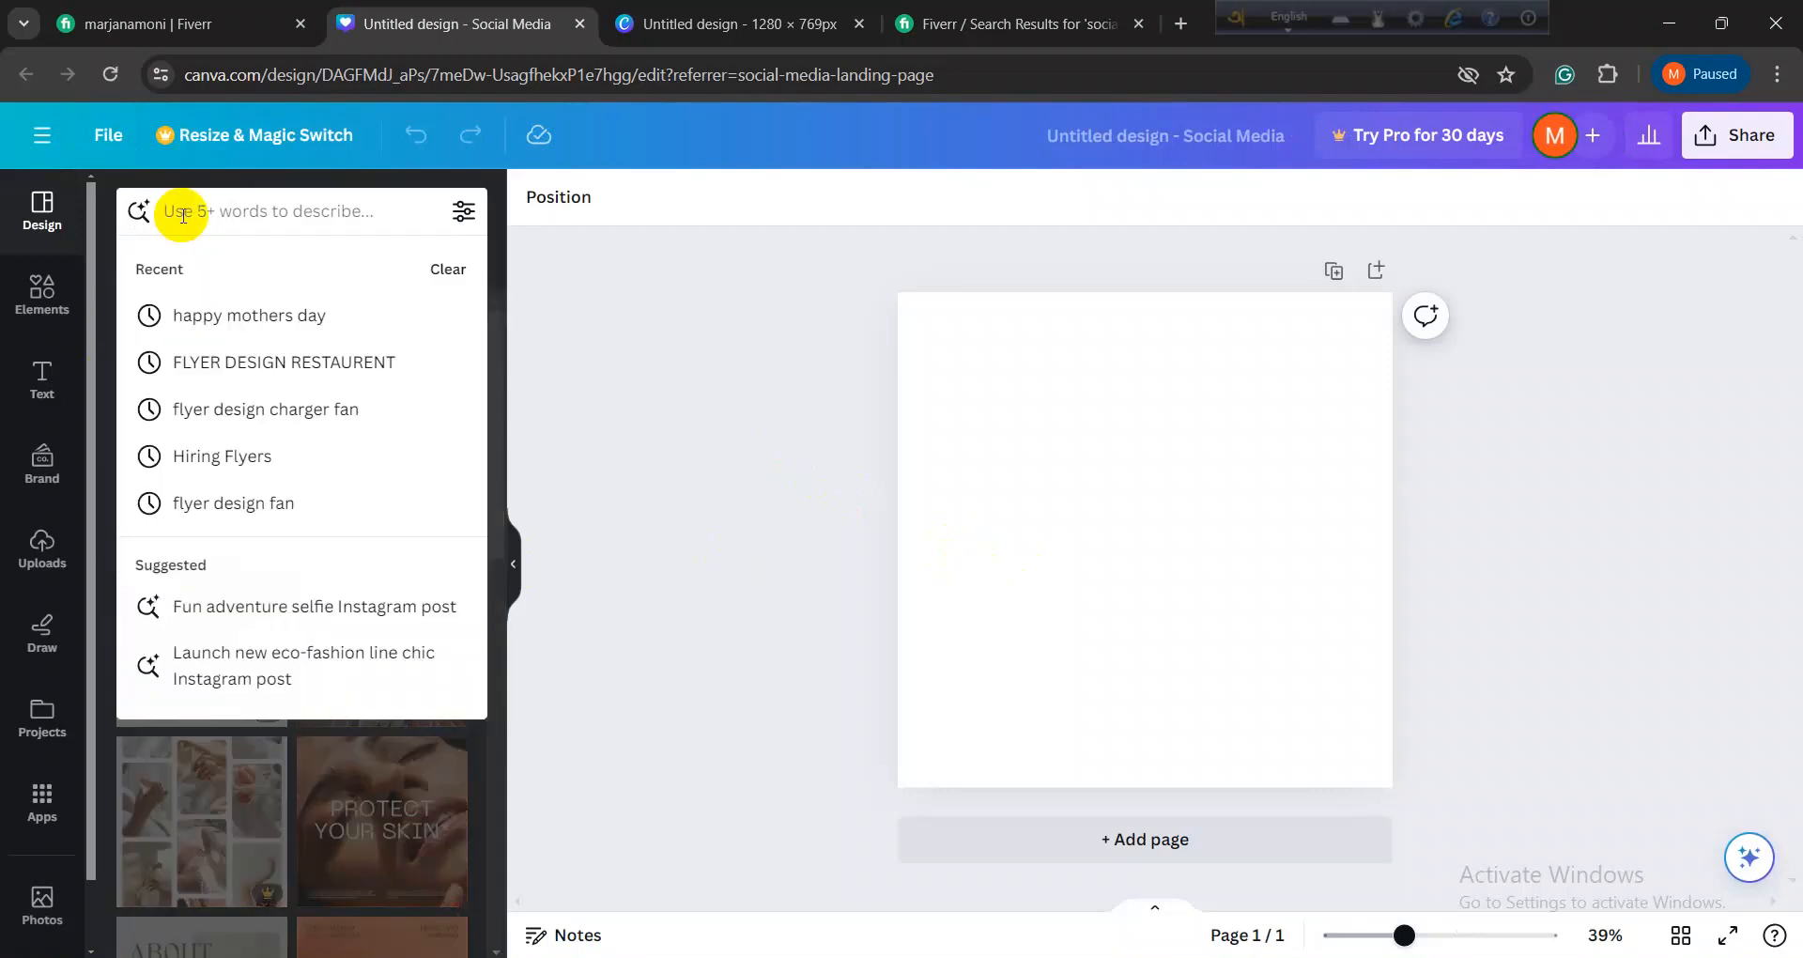
text(food)
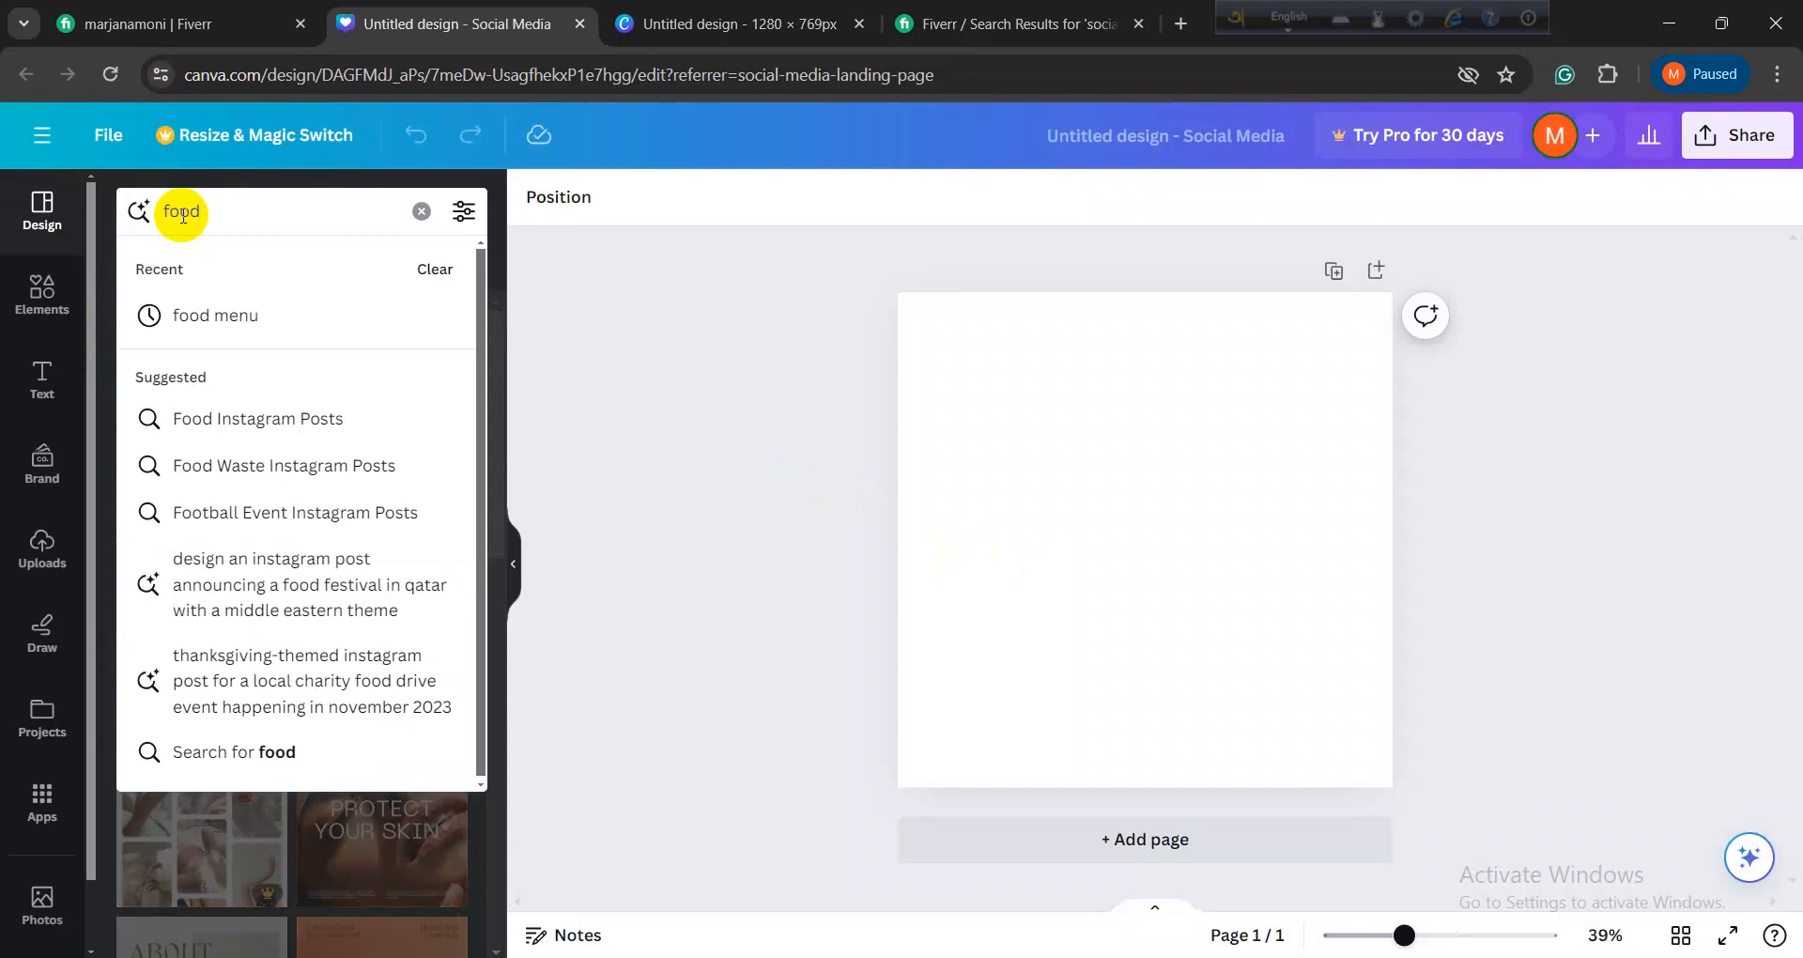
key(Return)
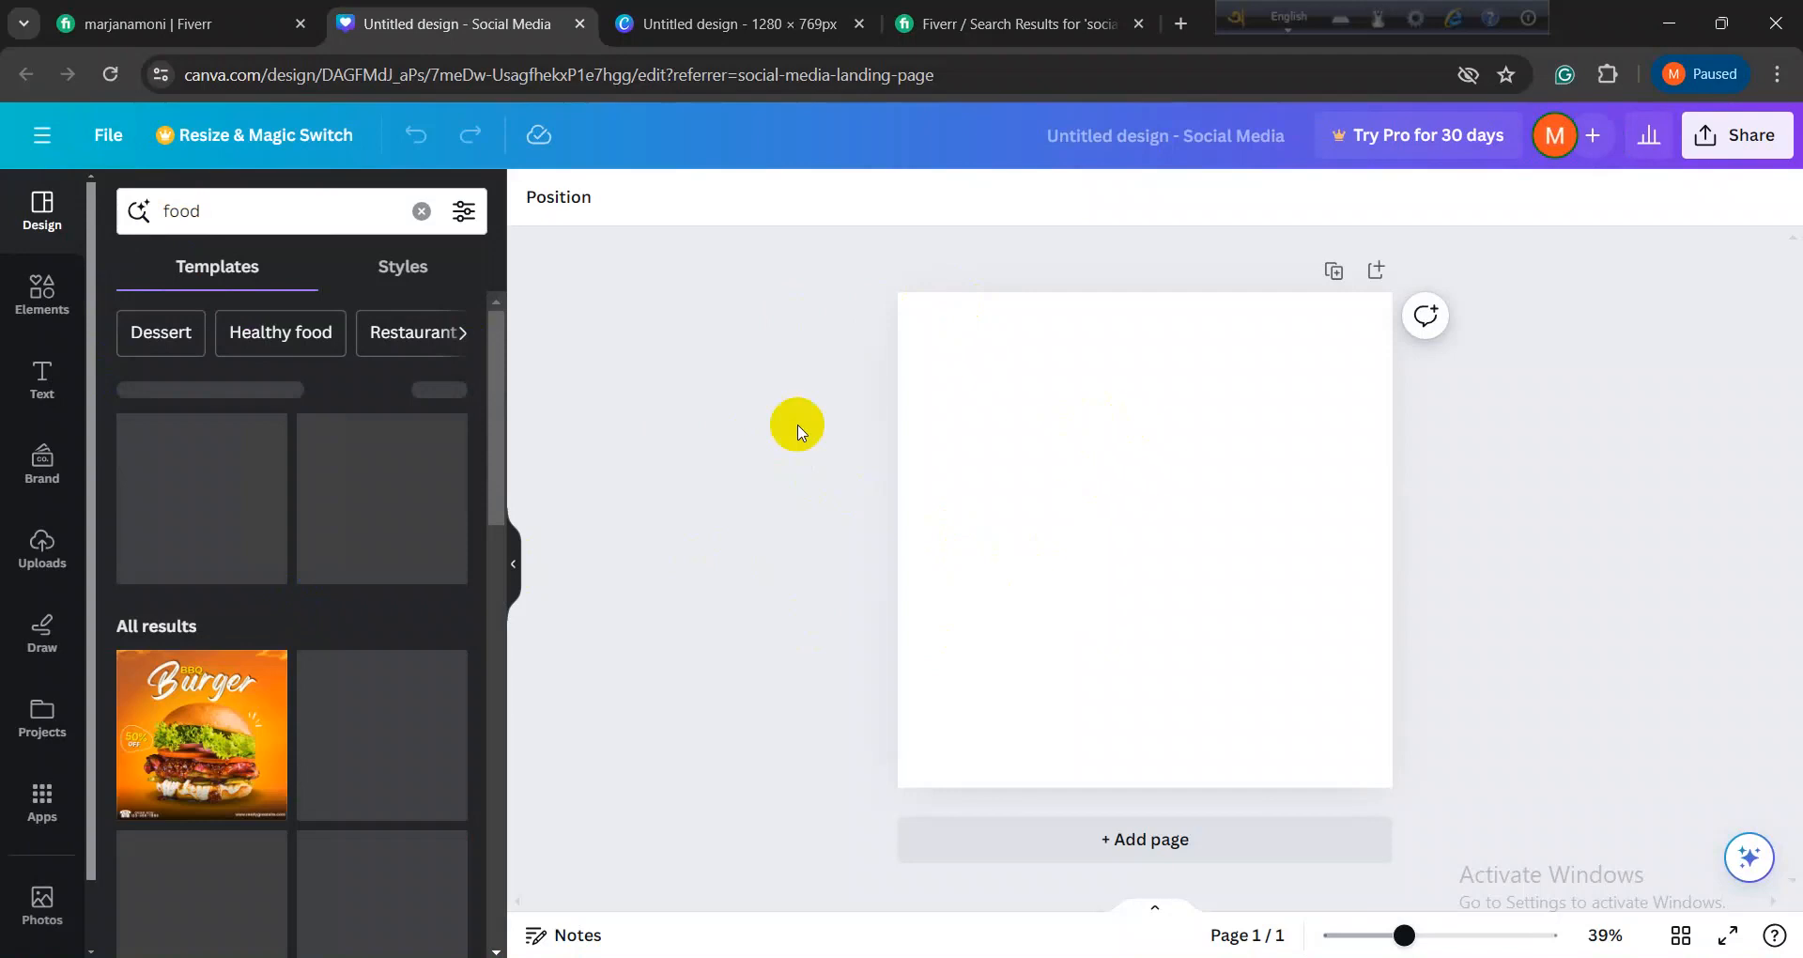
Step: Select the blank page, narrow the template search to the suggested Restaurant category, and browse for a suitable food post
drag(915, 306, 1399, 794)
click(1215, 676)
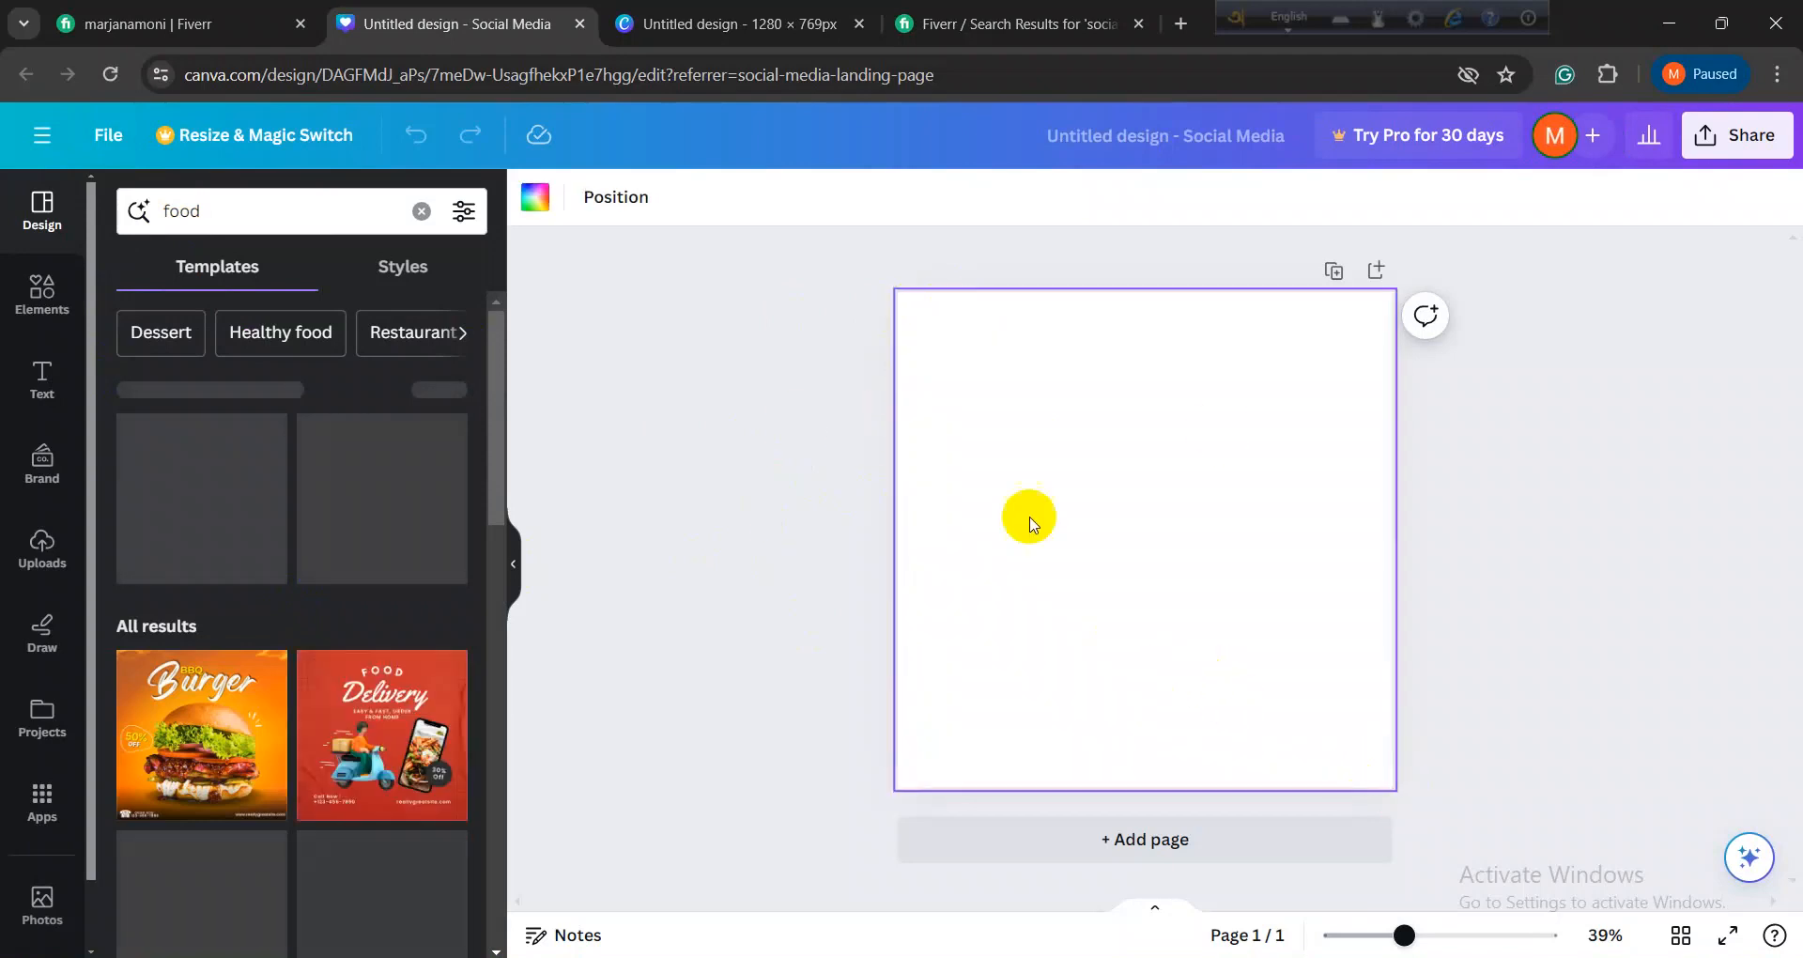
scroll(365, 674, down, 3)
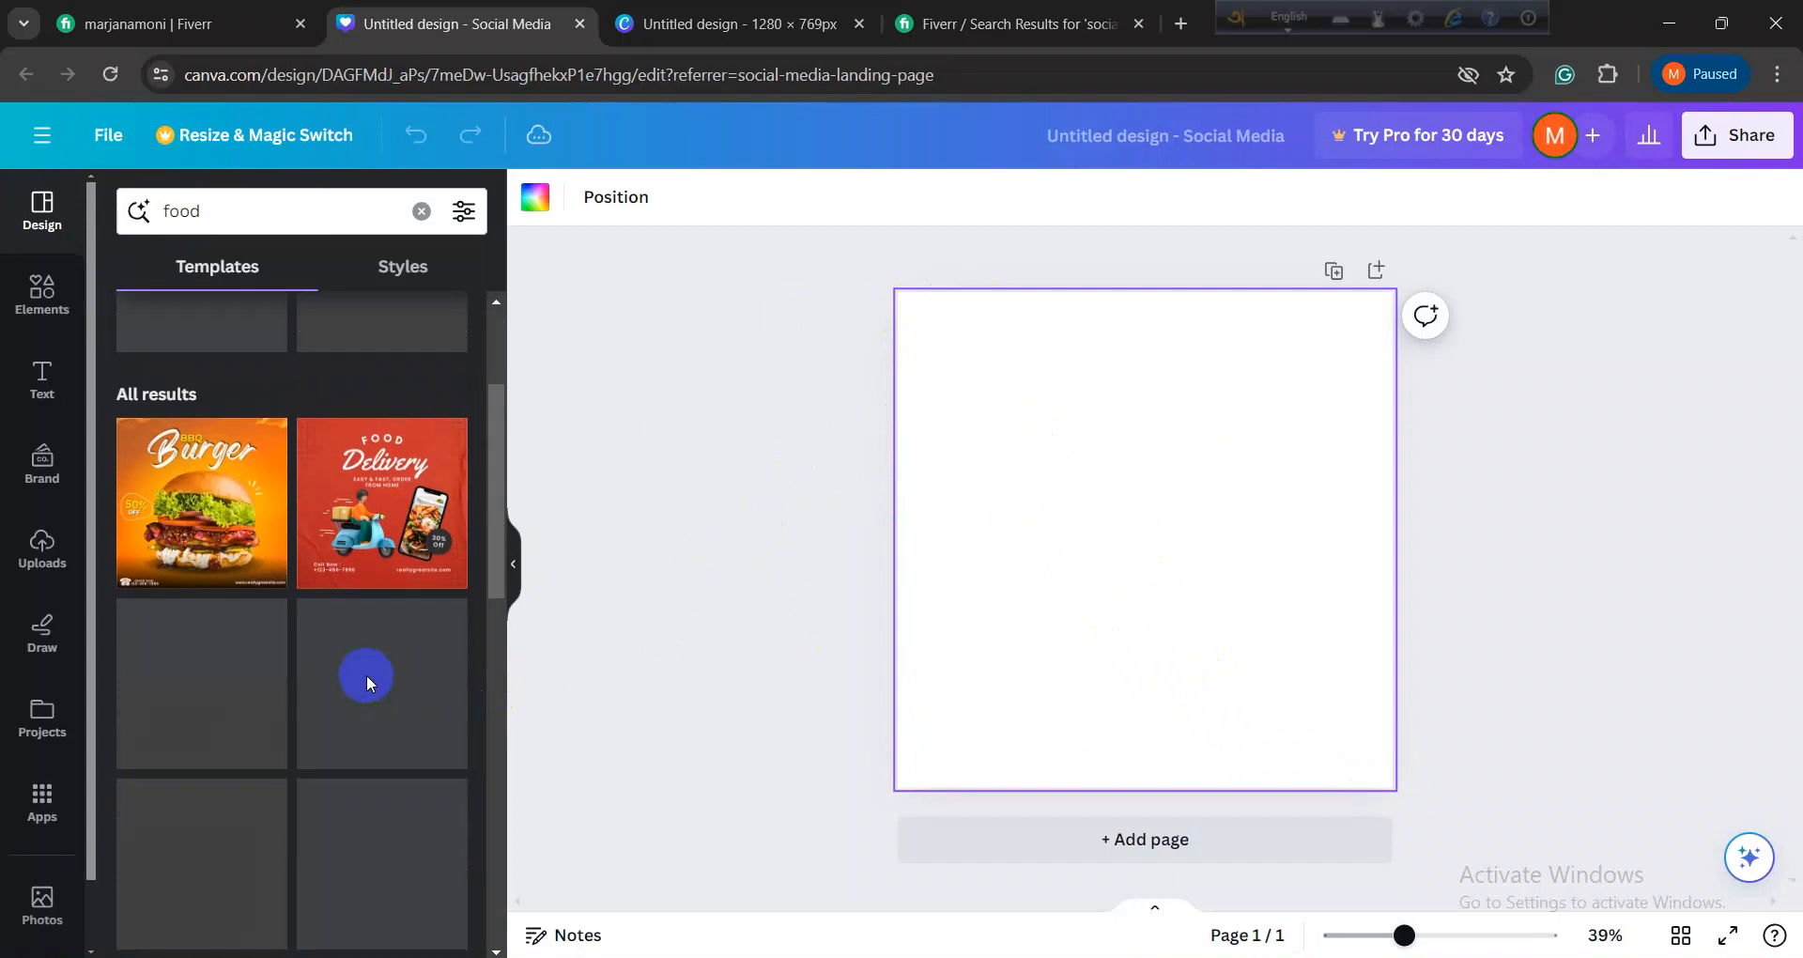
scroll(366, 674, up, 3)
scroll(228, 622, down, 3)
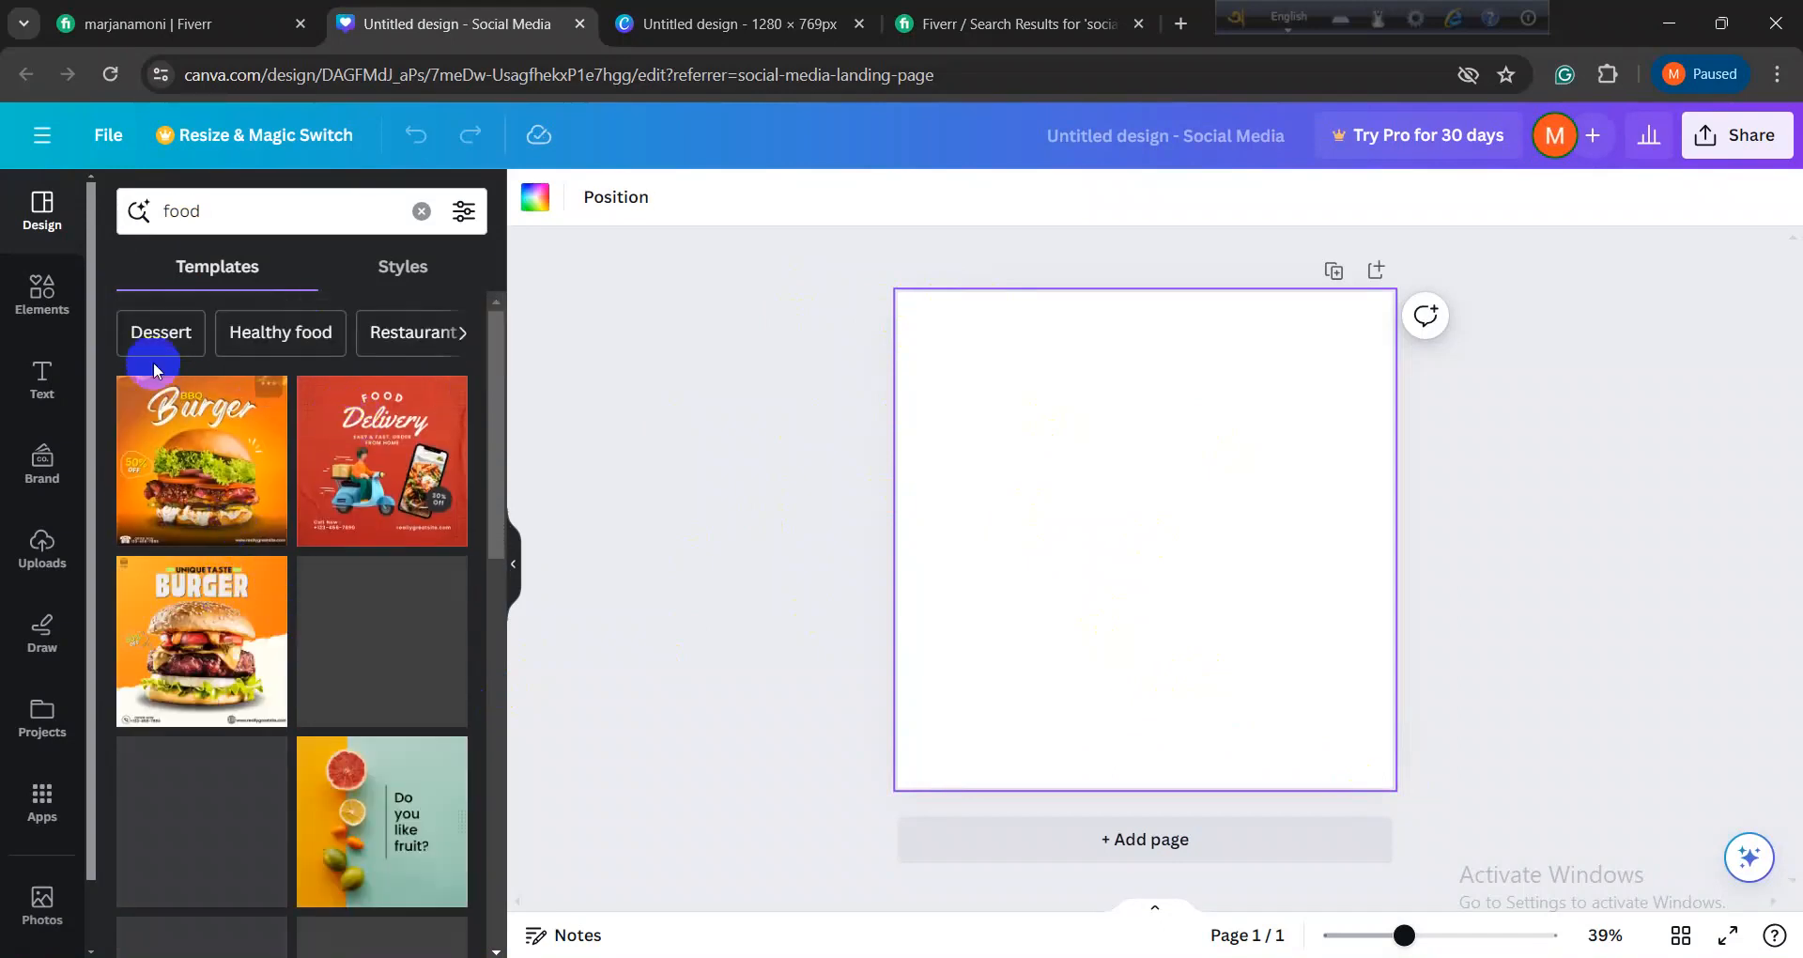
click(395, 344)
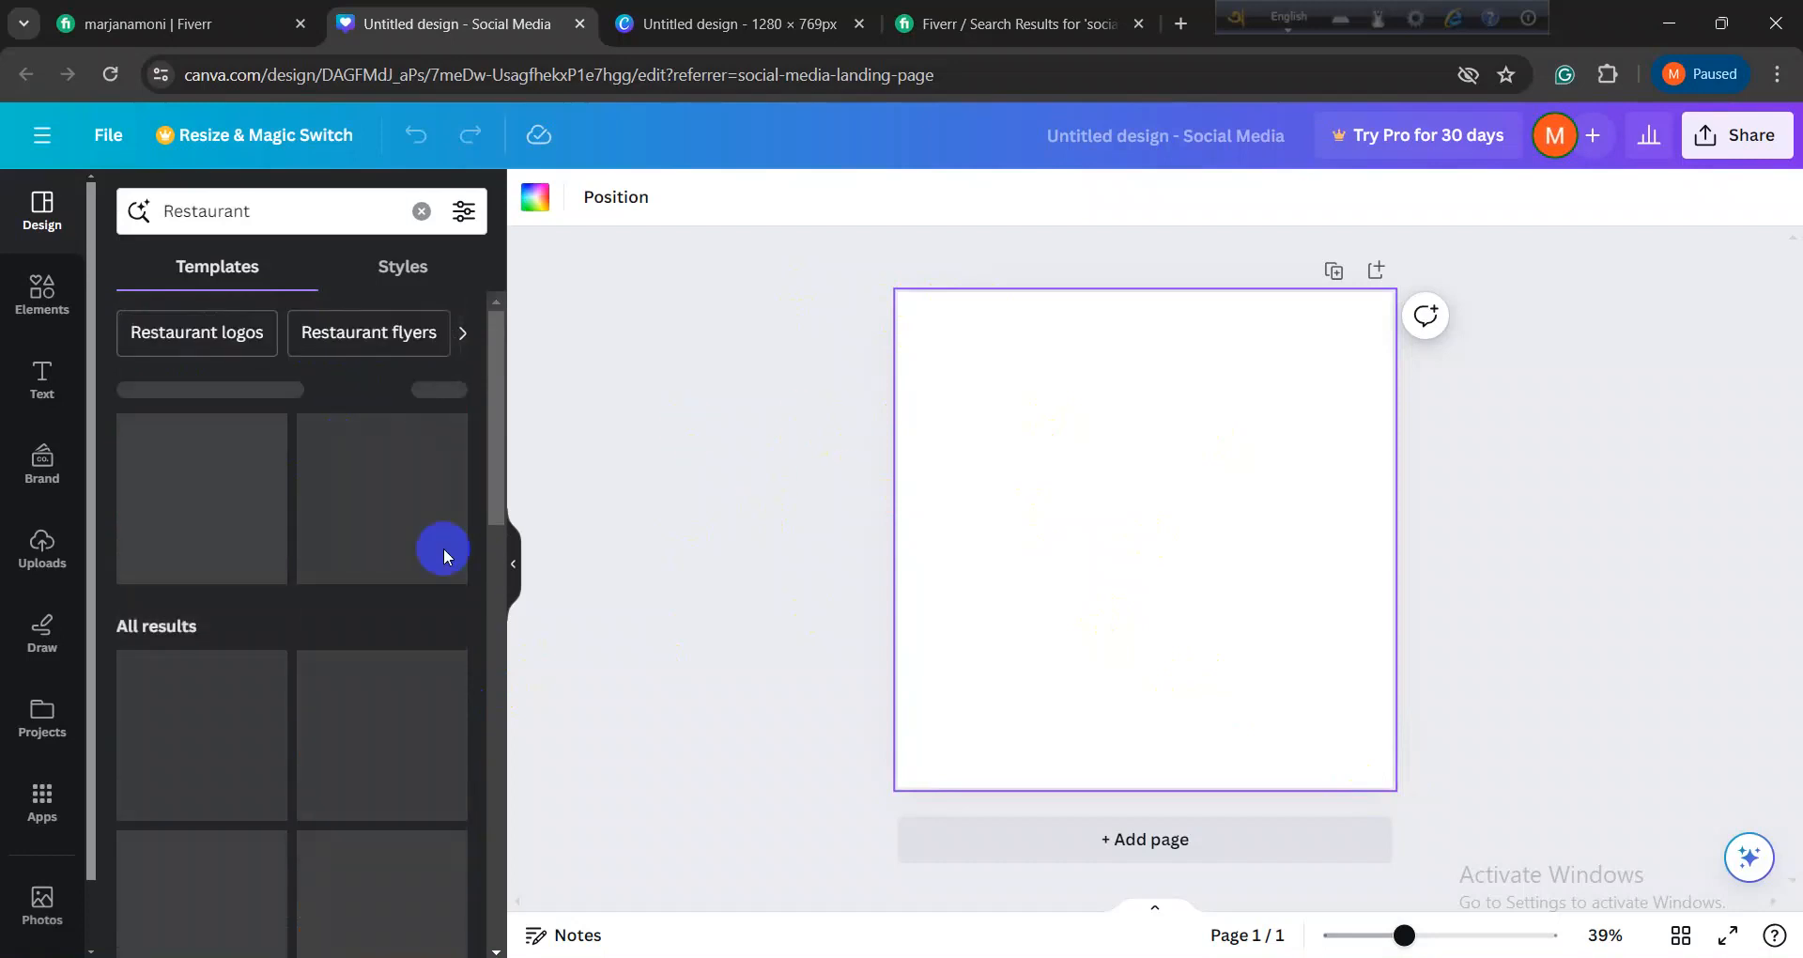
scroll(353, 601, down, 3)
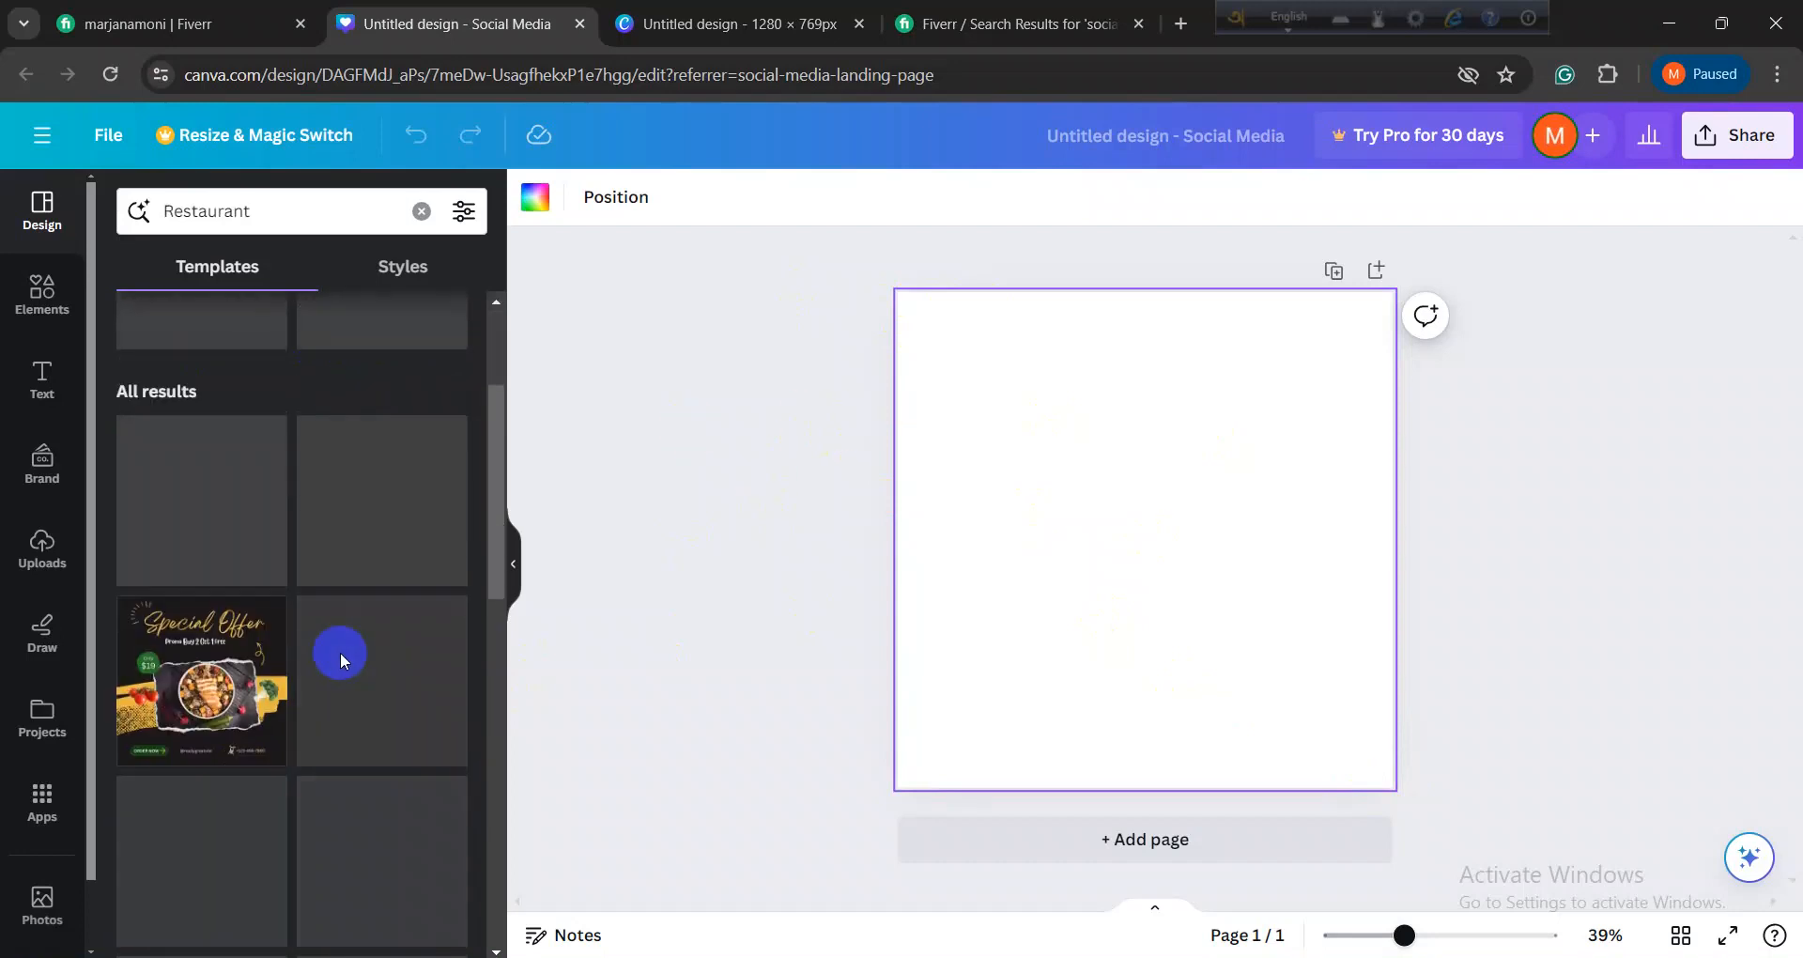
scroll(340, 655, up, 1)
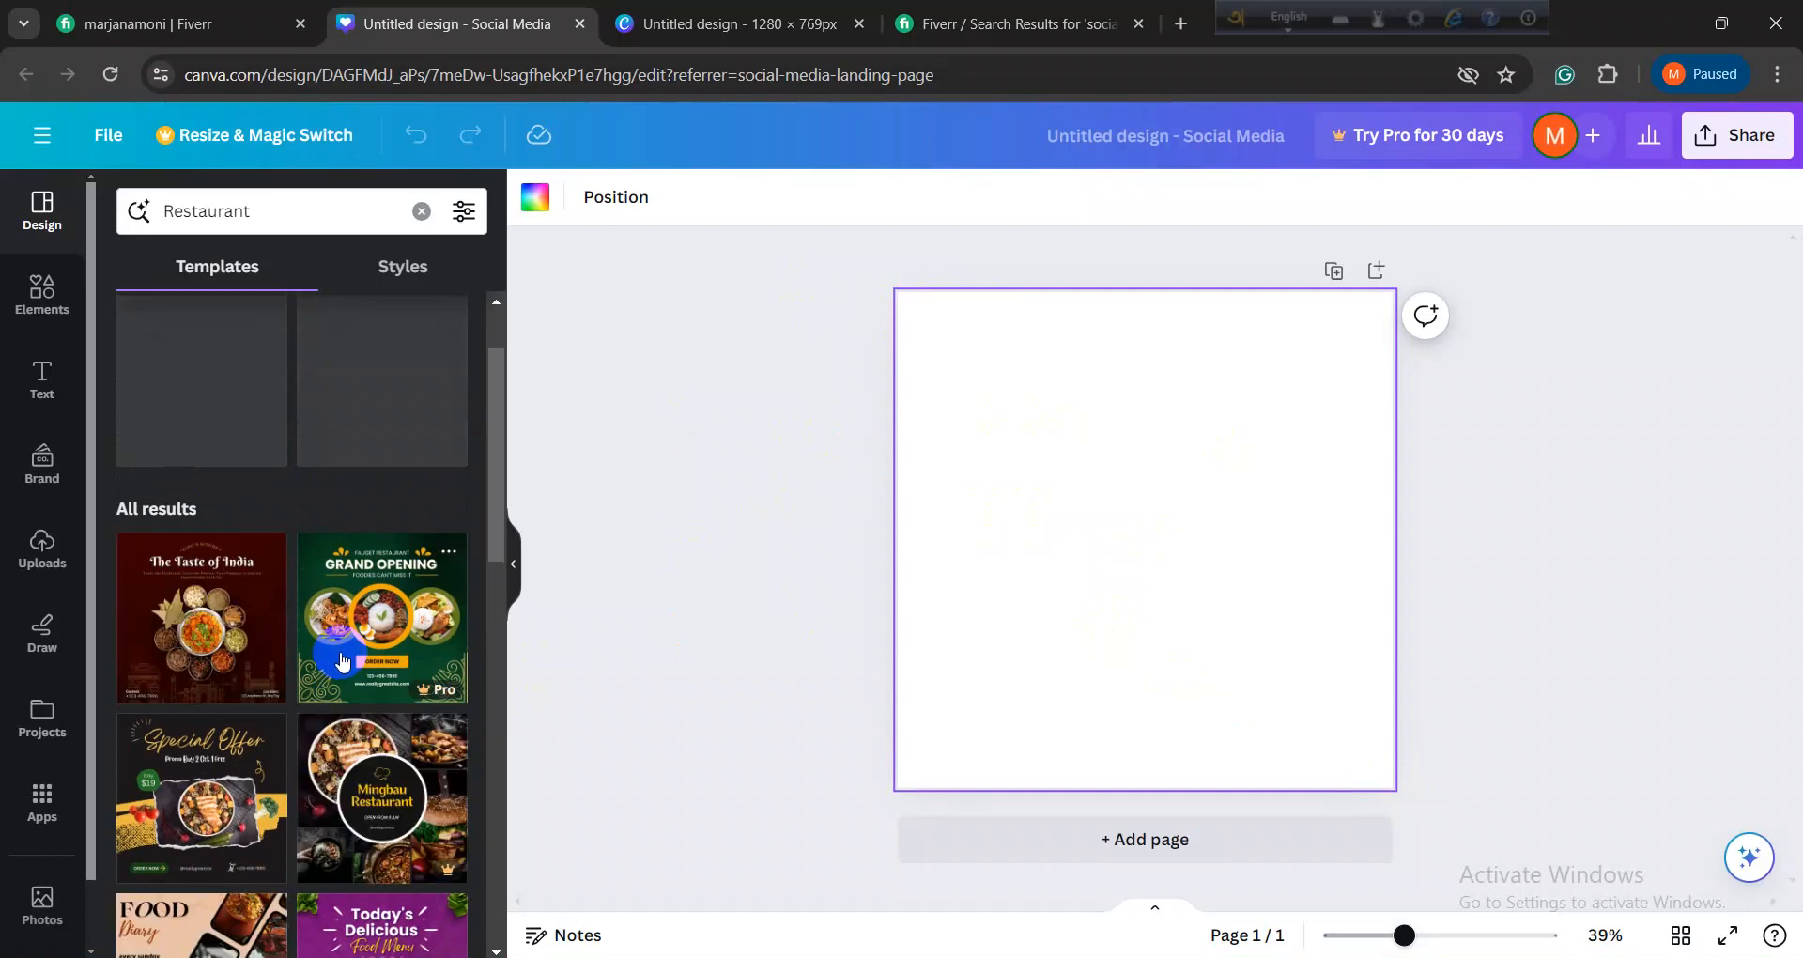
Step: Open the Mingbau Restaurant template's similar designs and apply the orange BBQ Burger template to the blank page
click(376, 820)
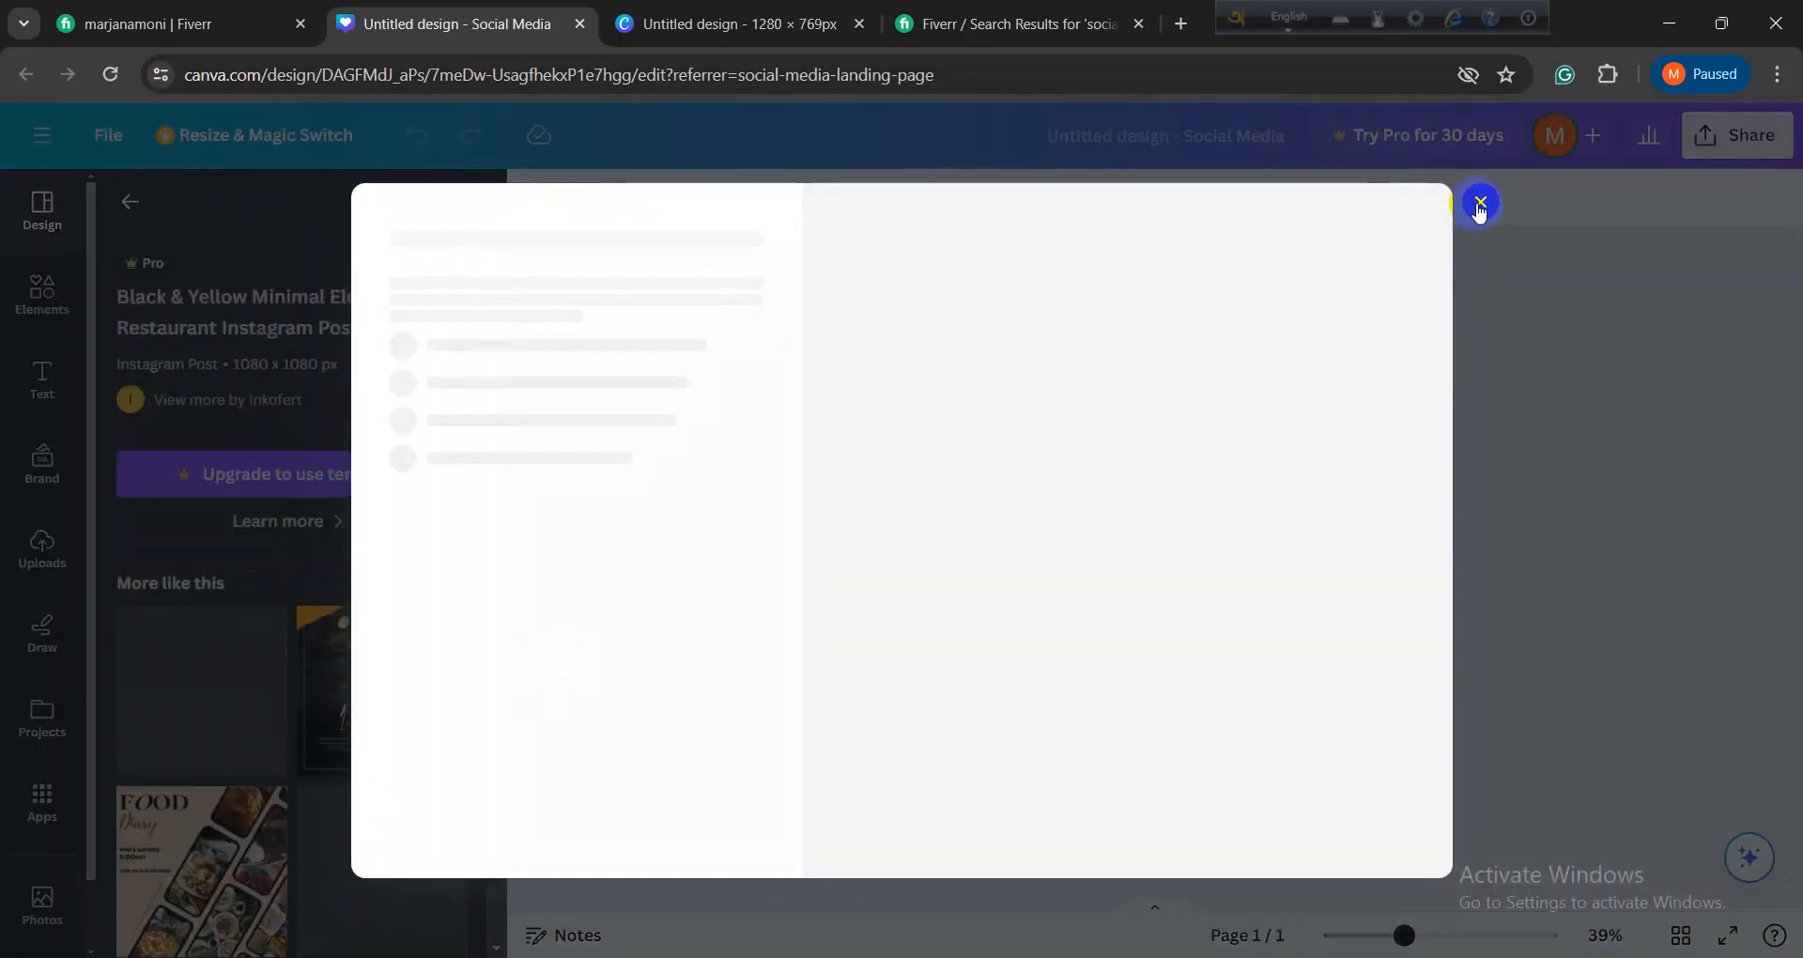
click(1480, 204)
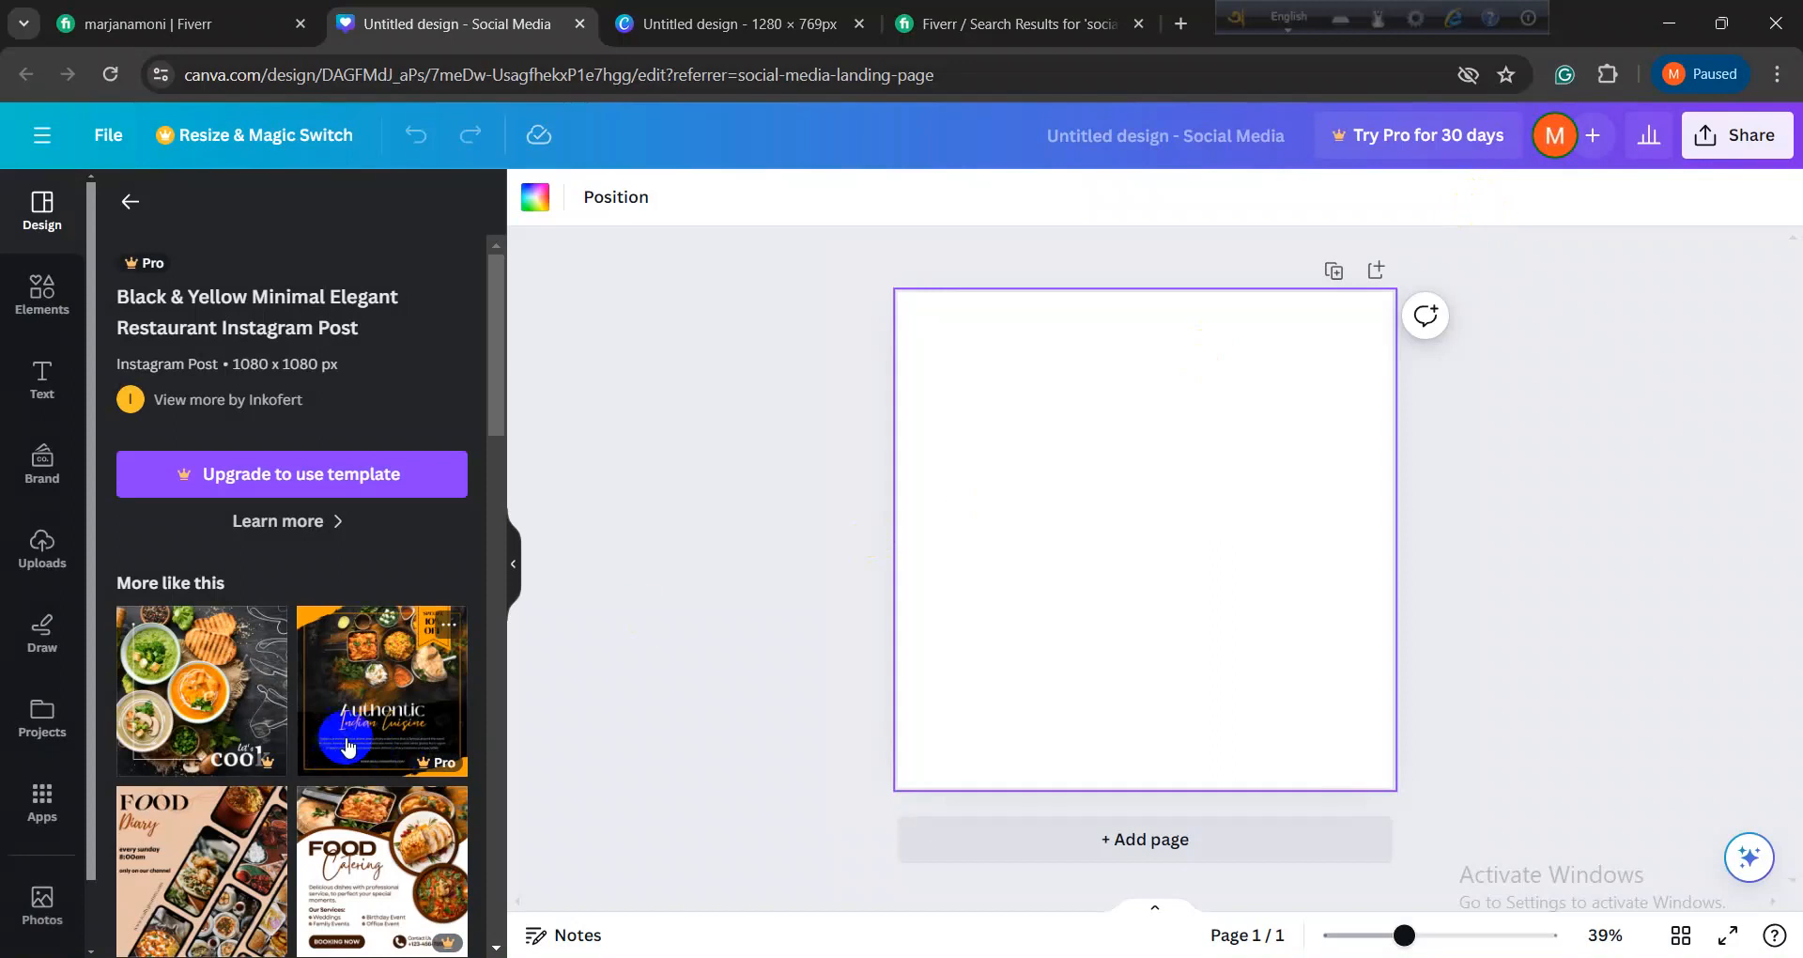
scroll(347, 746, down, 2)
scroll(417, 732, down, 2)
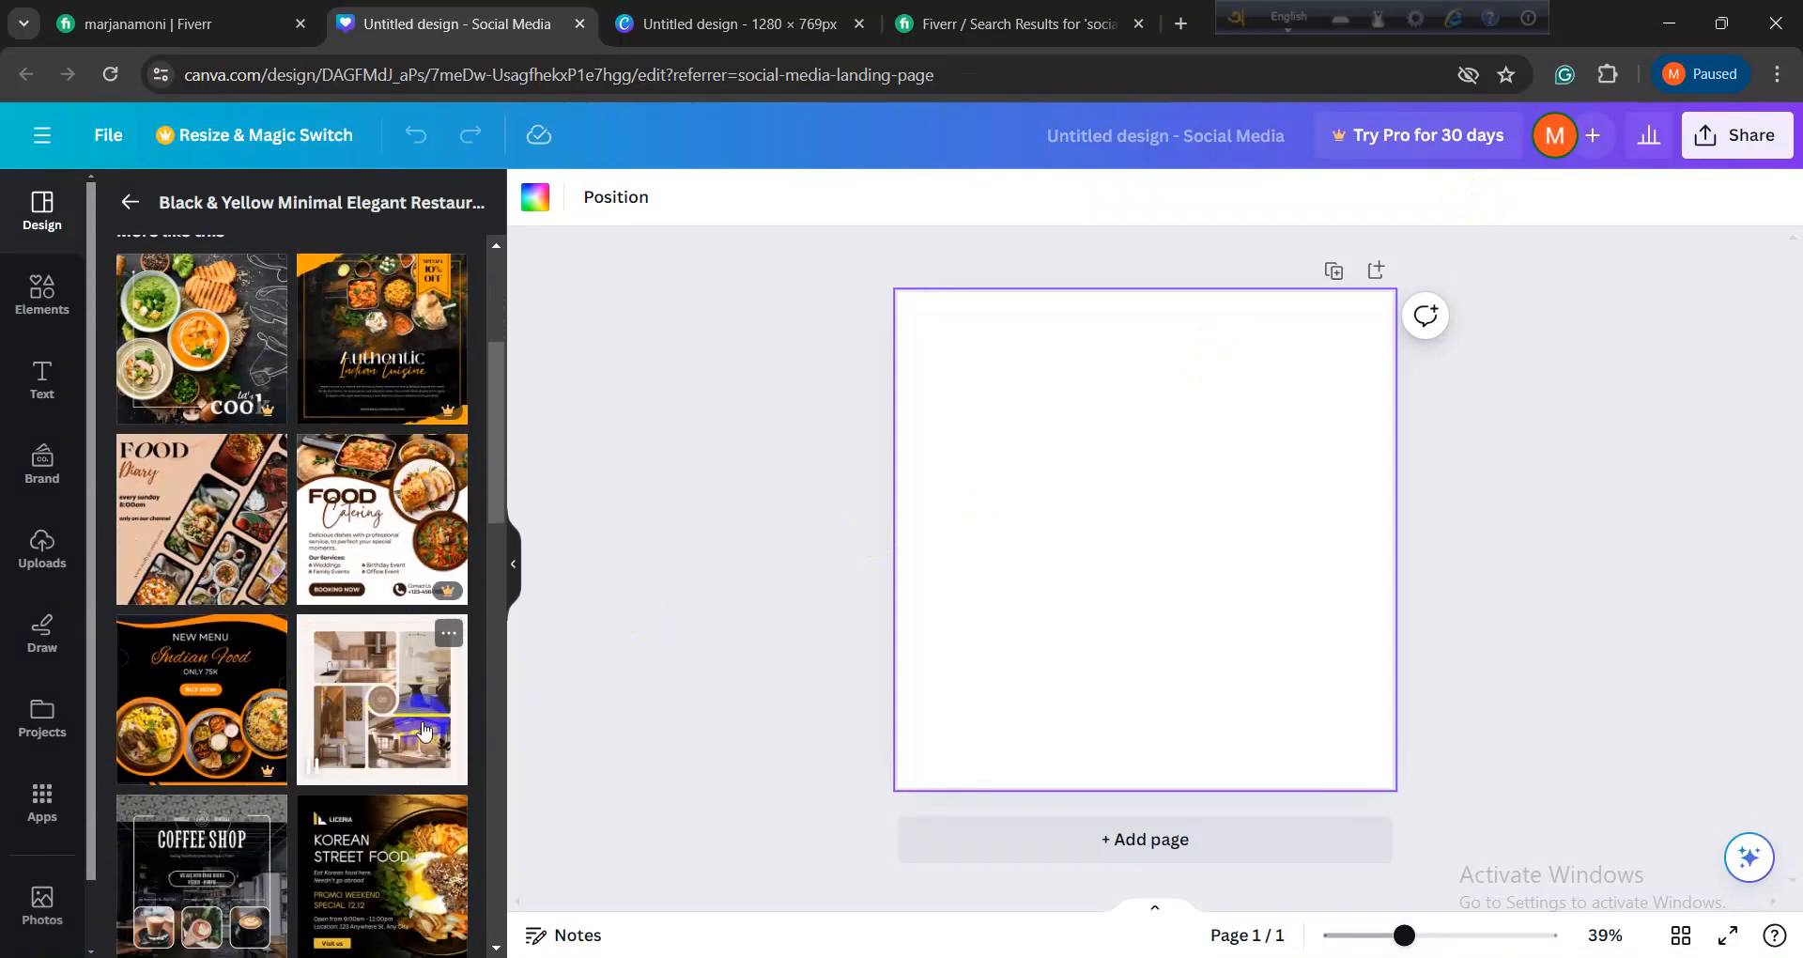
scroll(425, 731, down, 3)
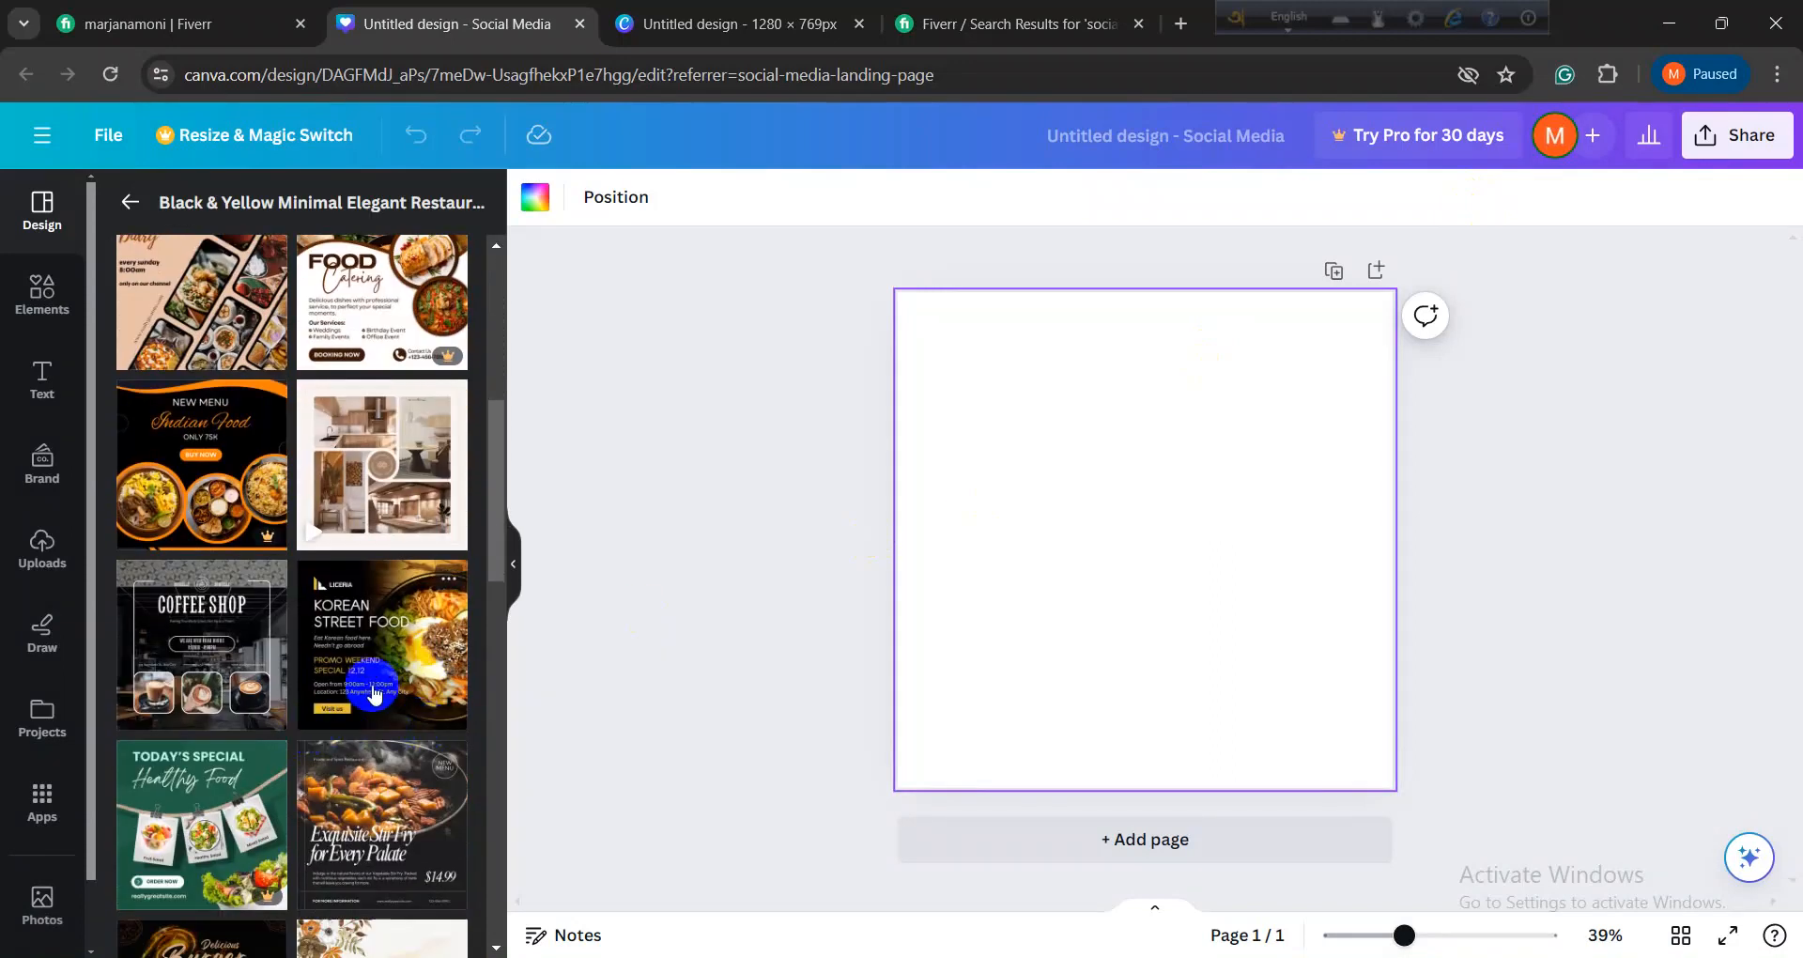
scroll(371, 690, down, 3)
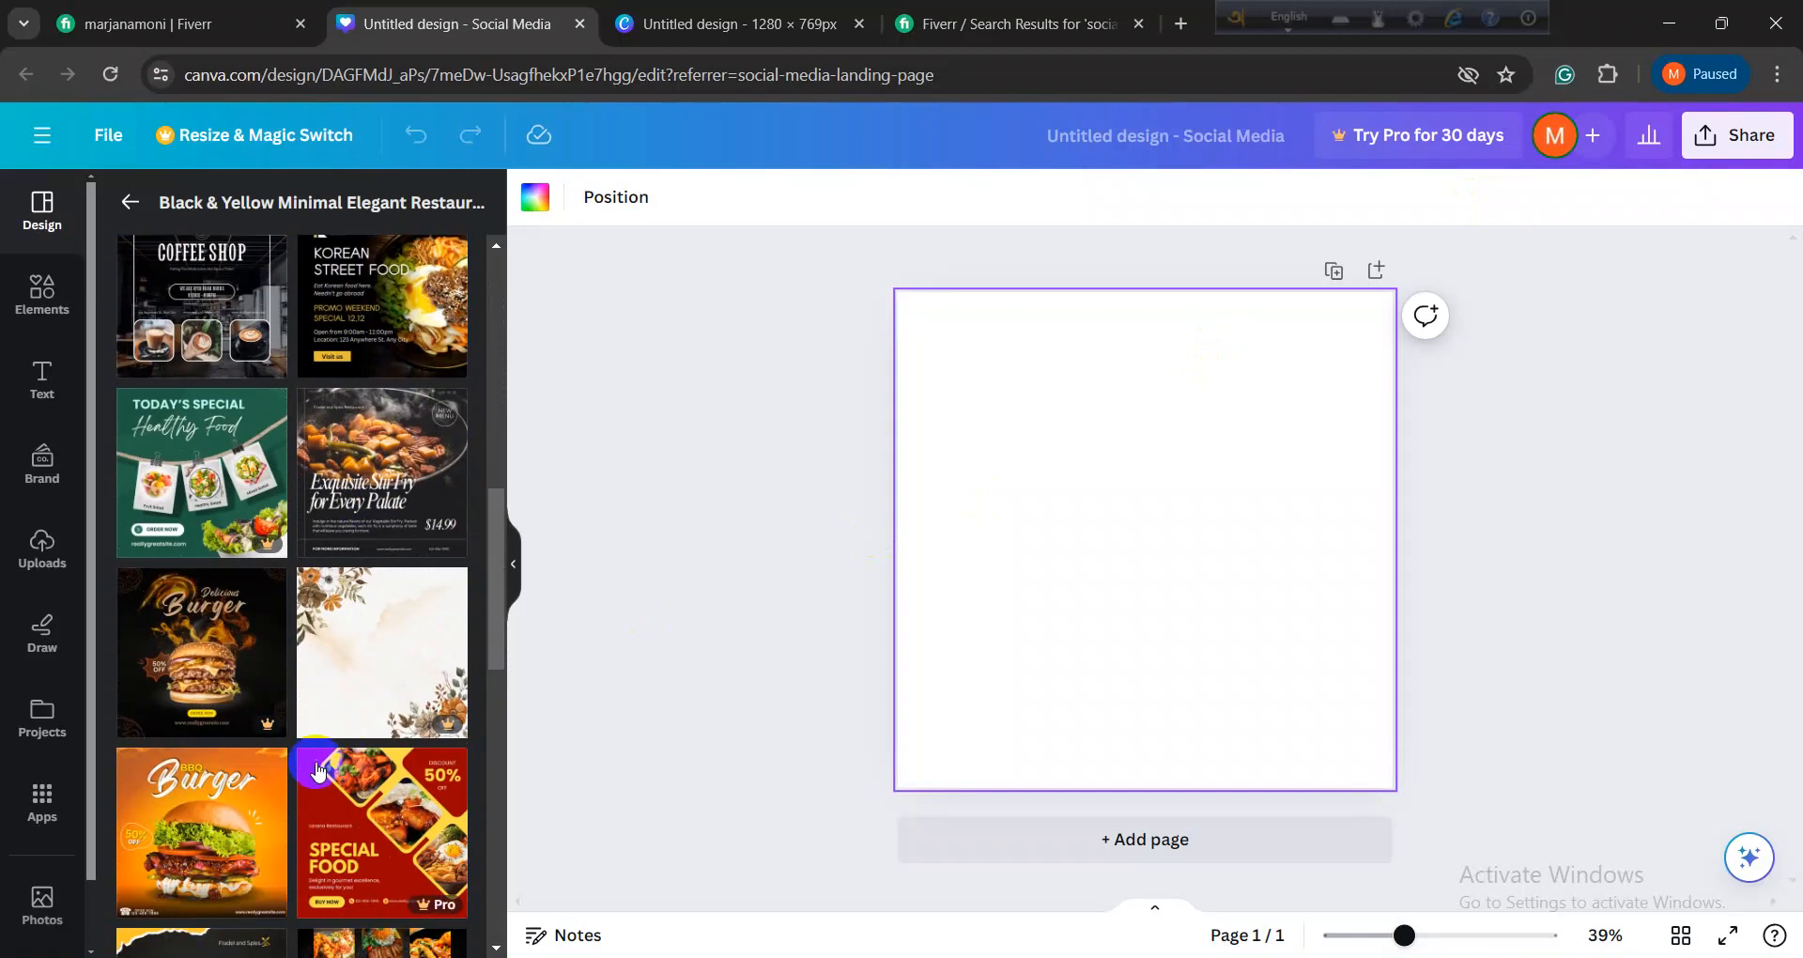
scroll(338, 667, down, 3)
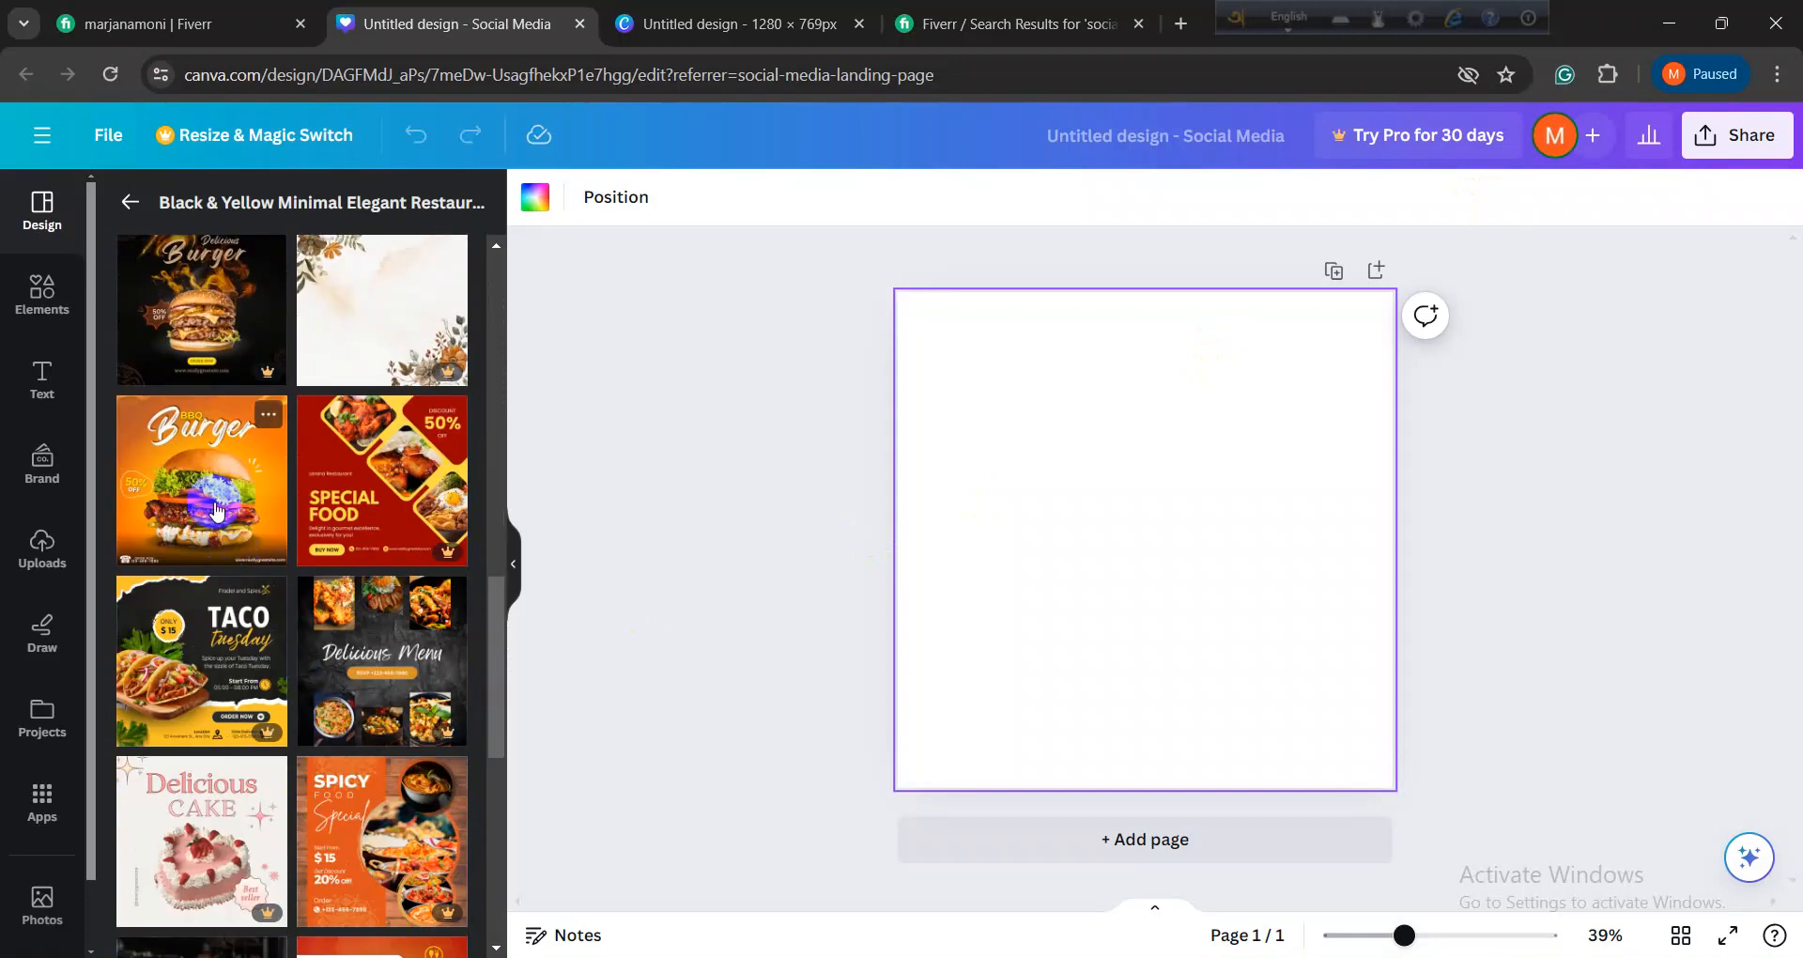
click(215, 494)
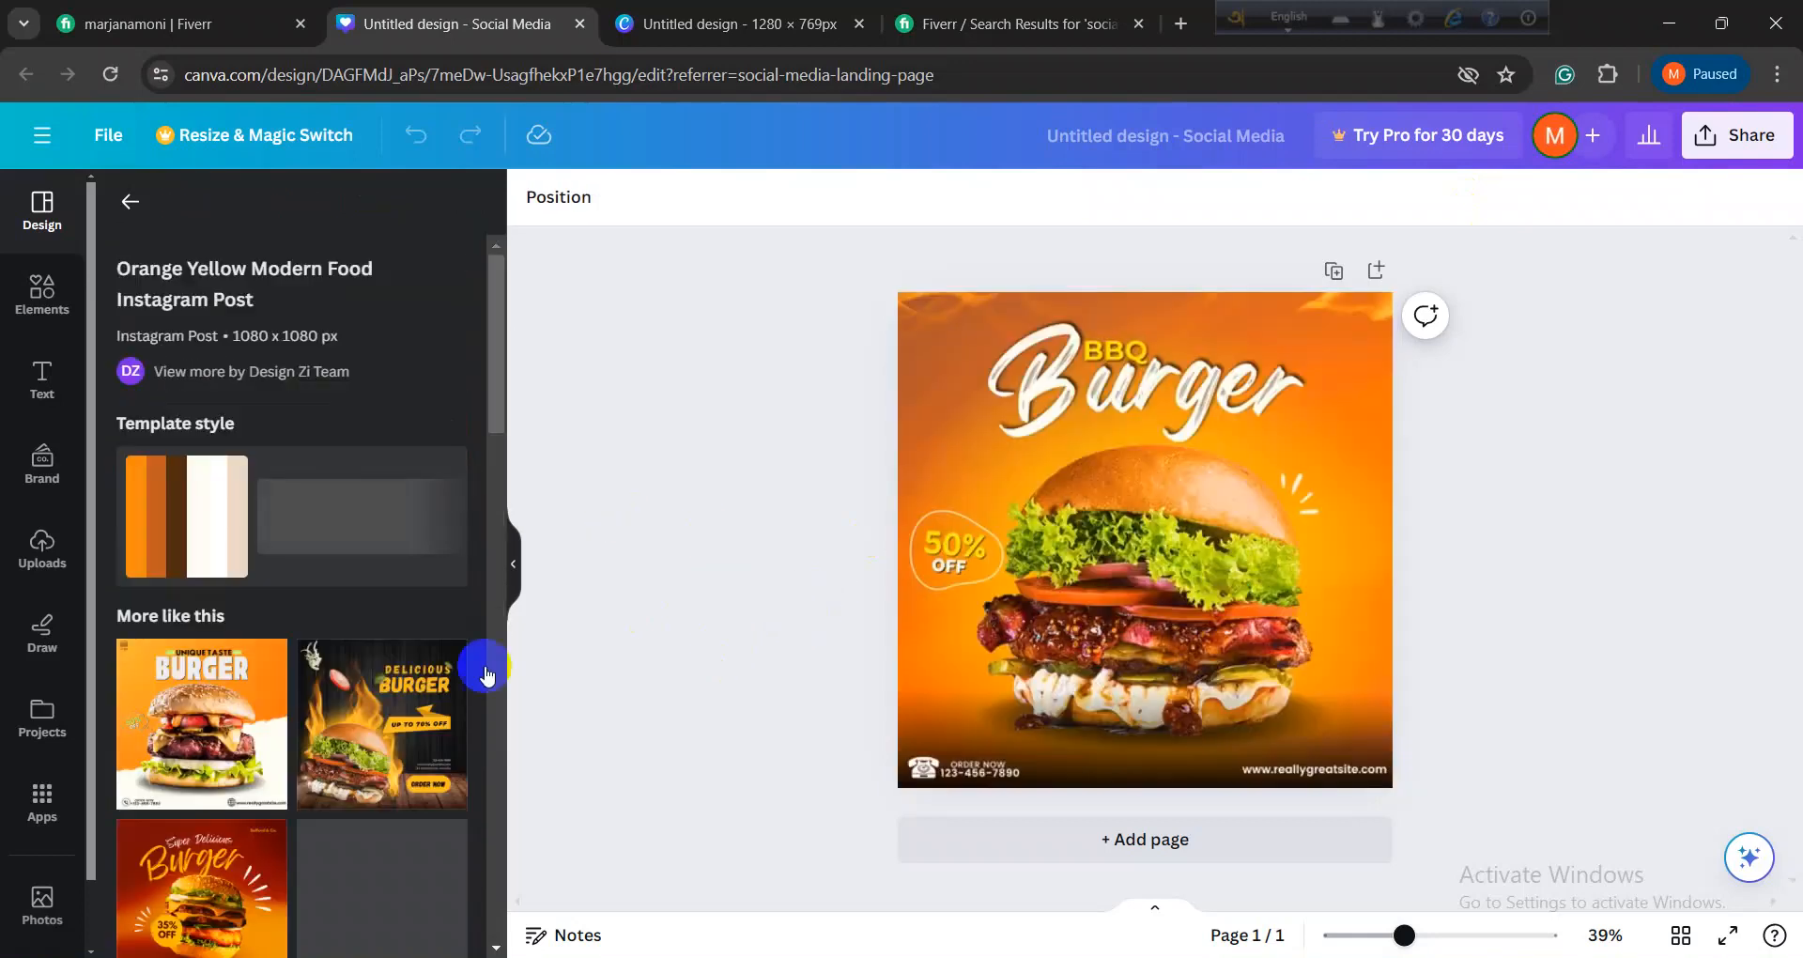
Step: Add two pages, applying the "Hot & Fresh Burger" template to page 2 and the "Delicious Burger" up to 70% off template to page 3
scroll(409, 688, down, 2)
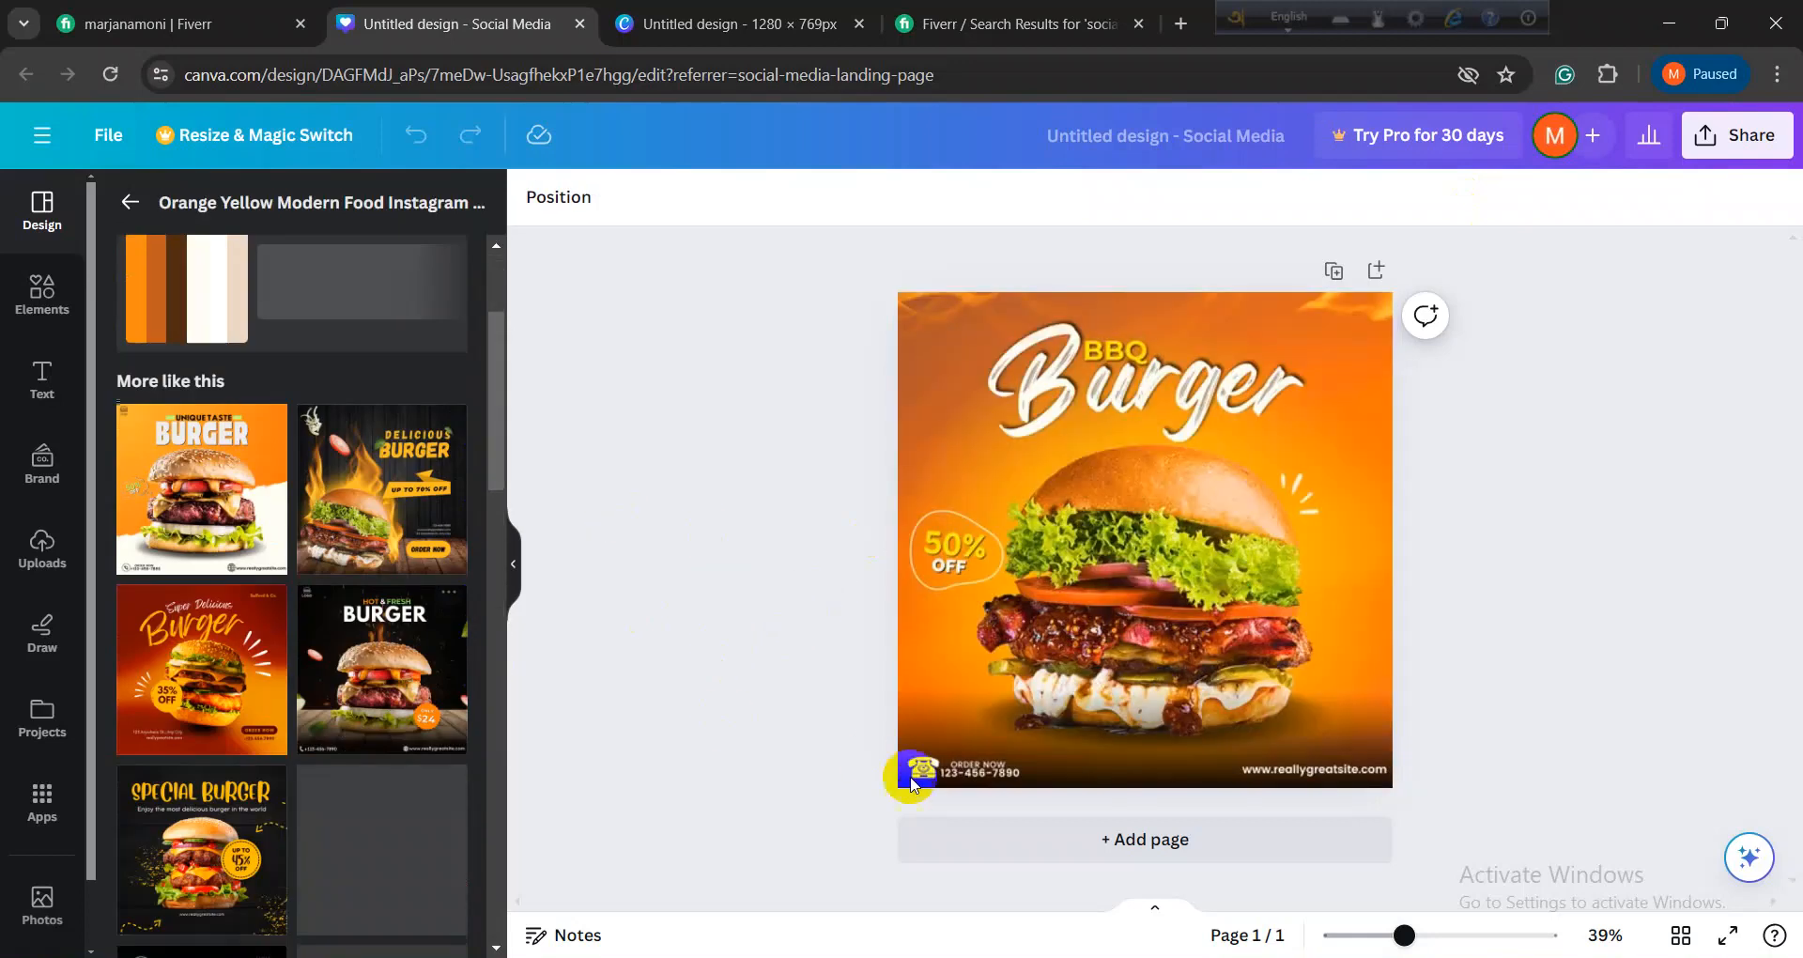
click(971, 857)
scroll(390, 496, down, 2)
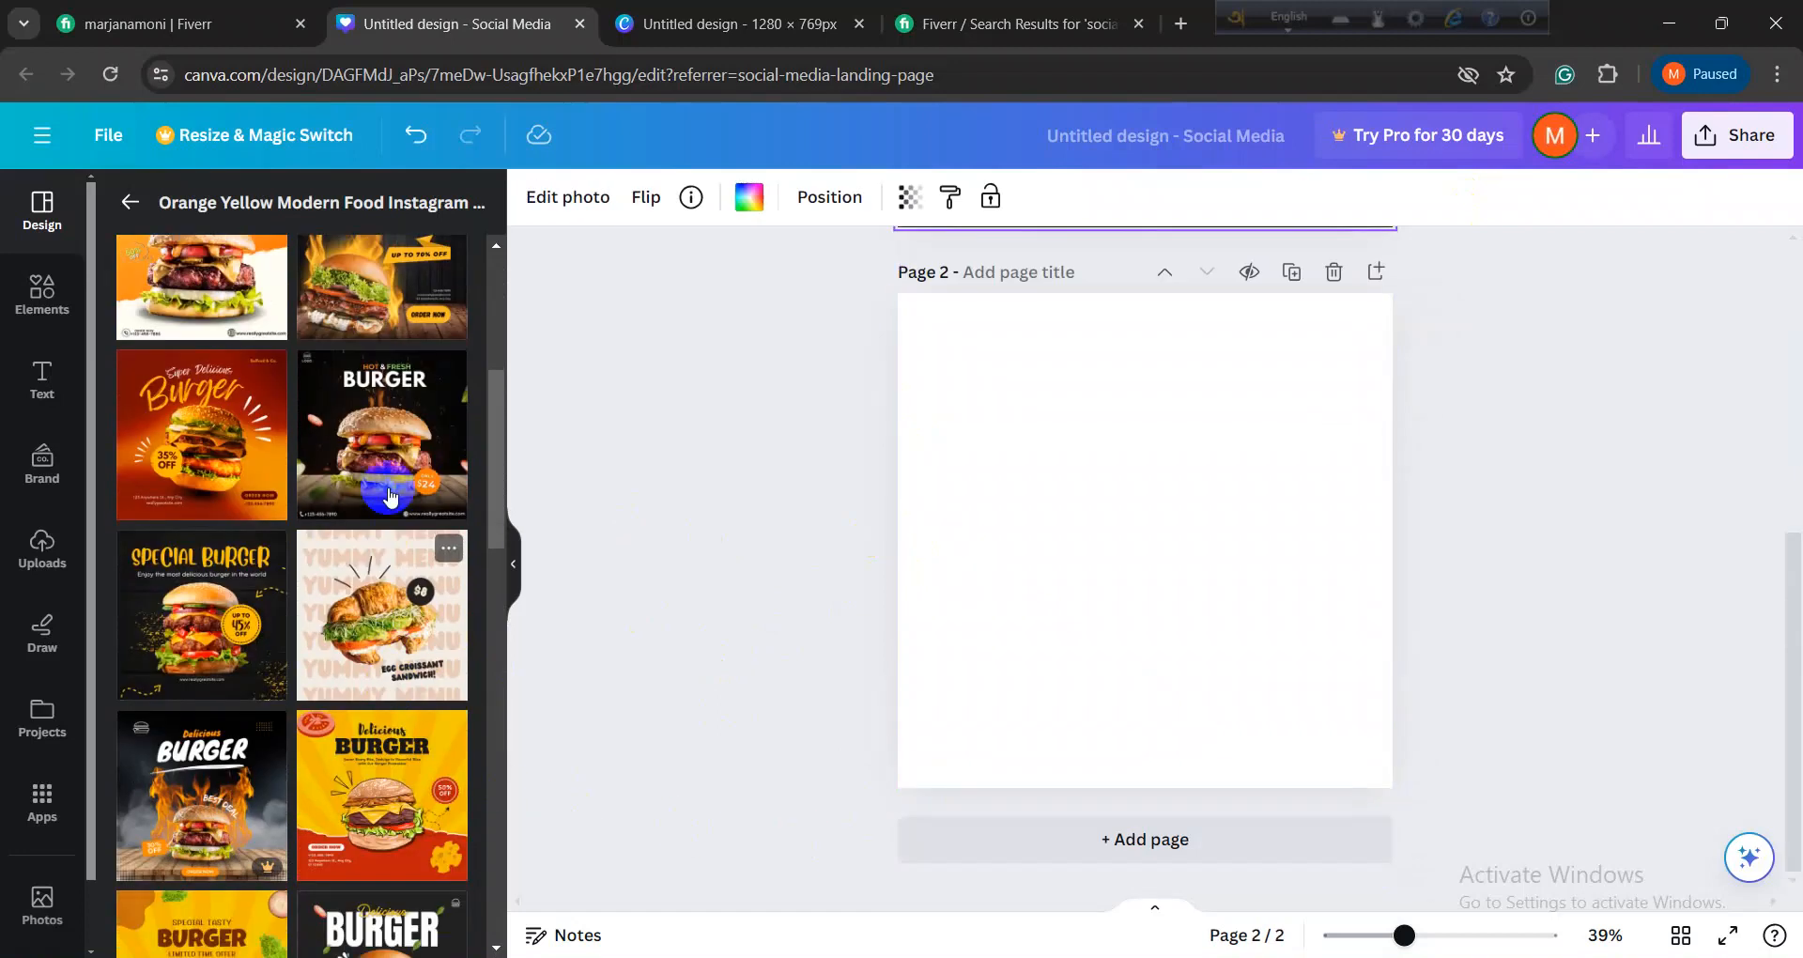
click(394, 452)
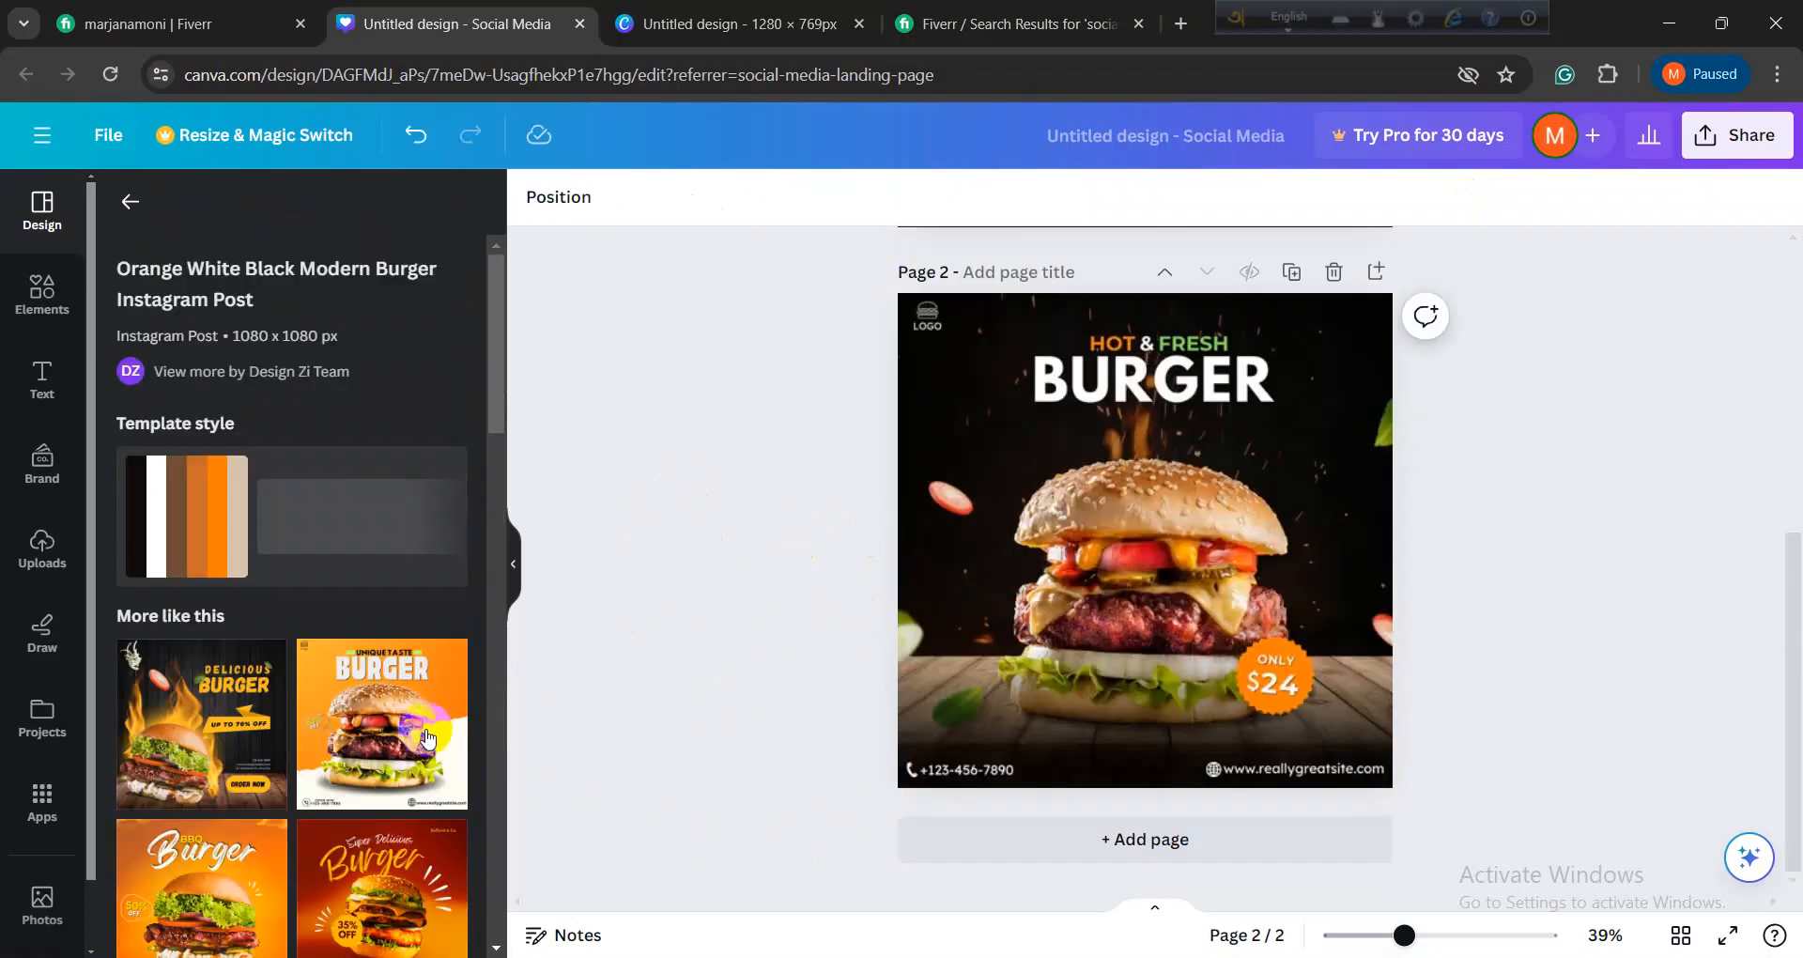
click(933, 836)
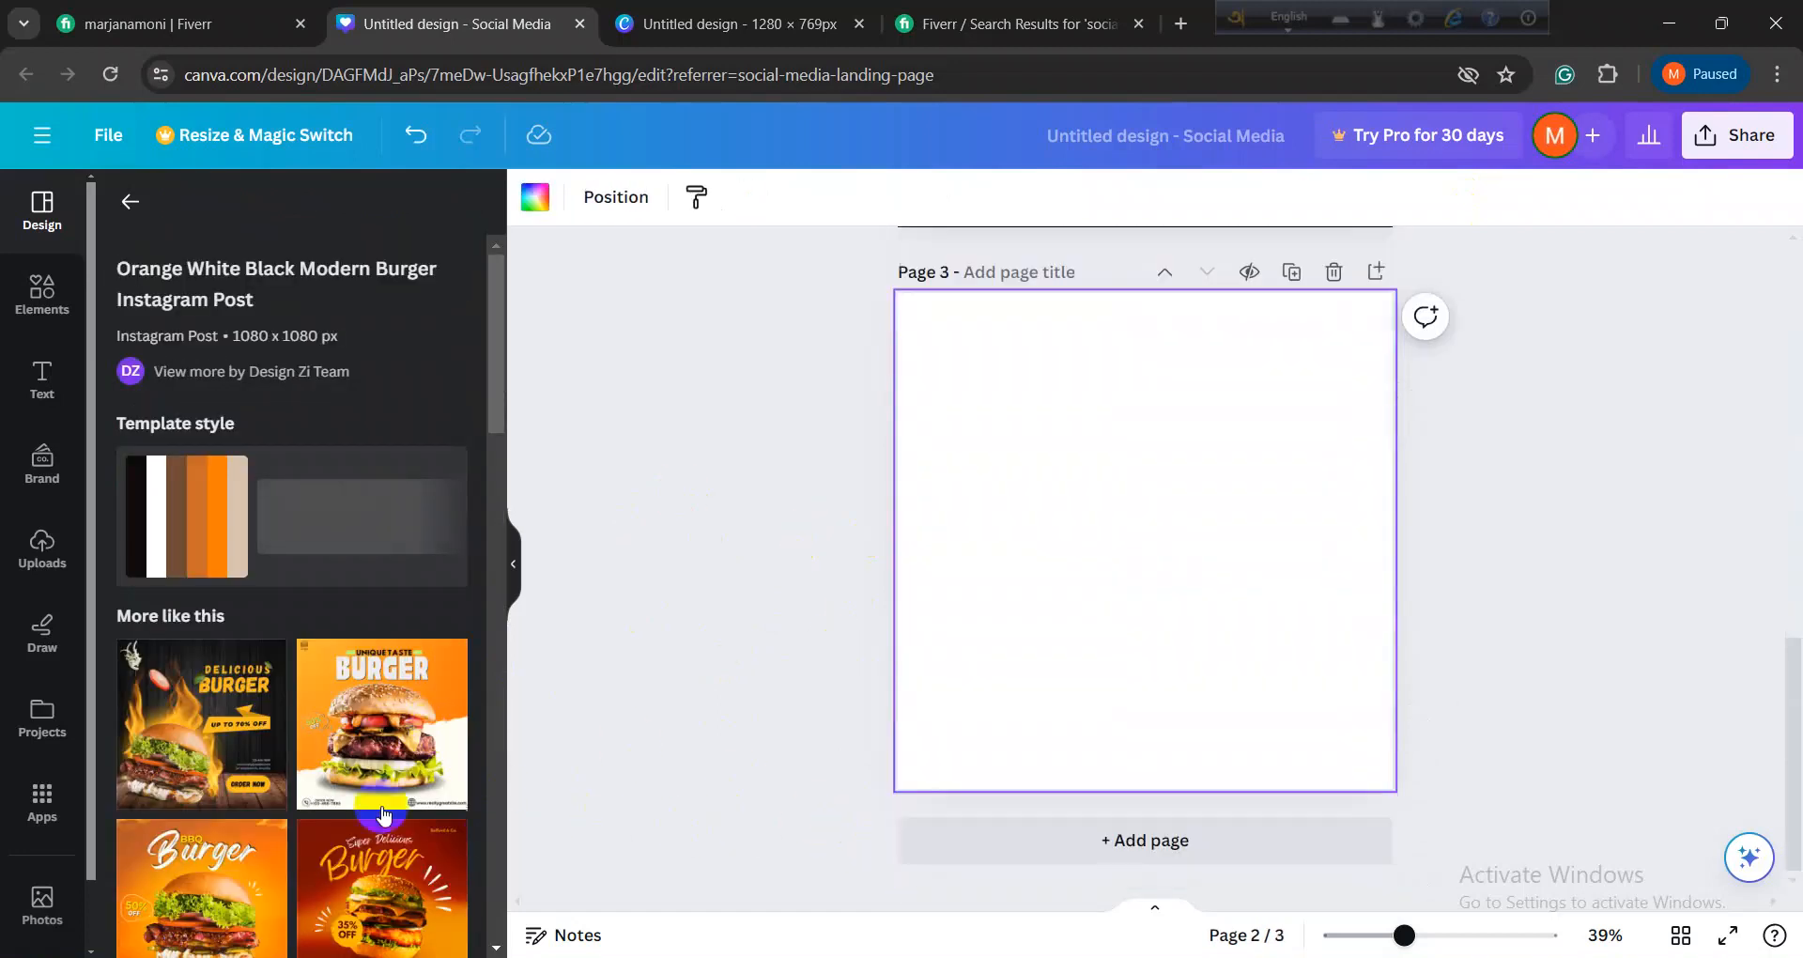
click(249, 741)
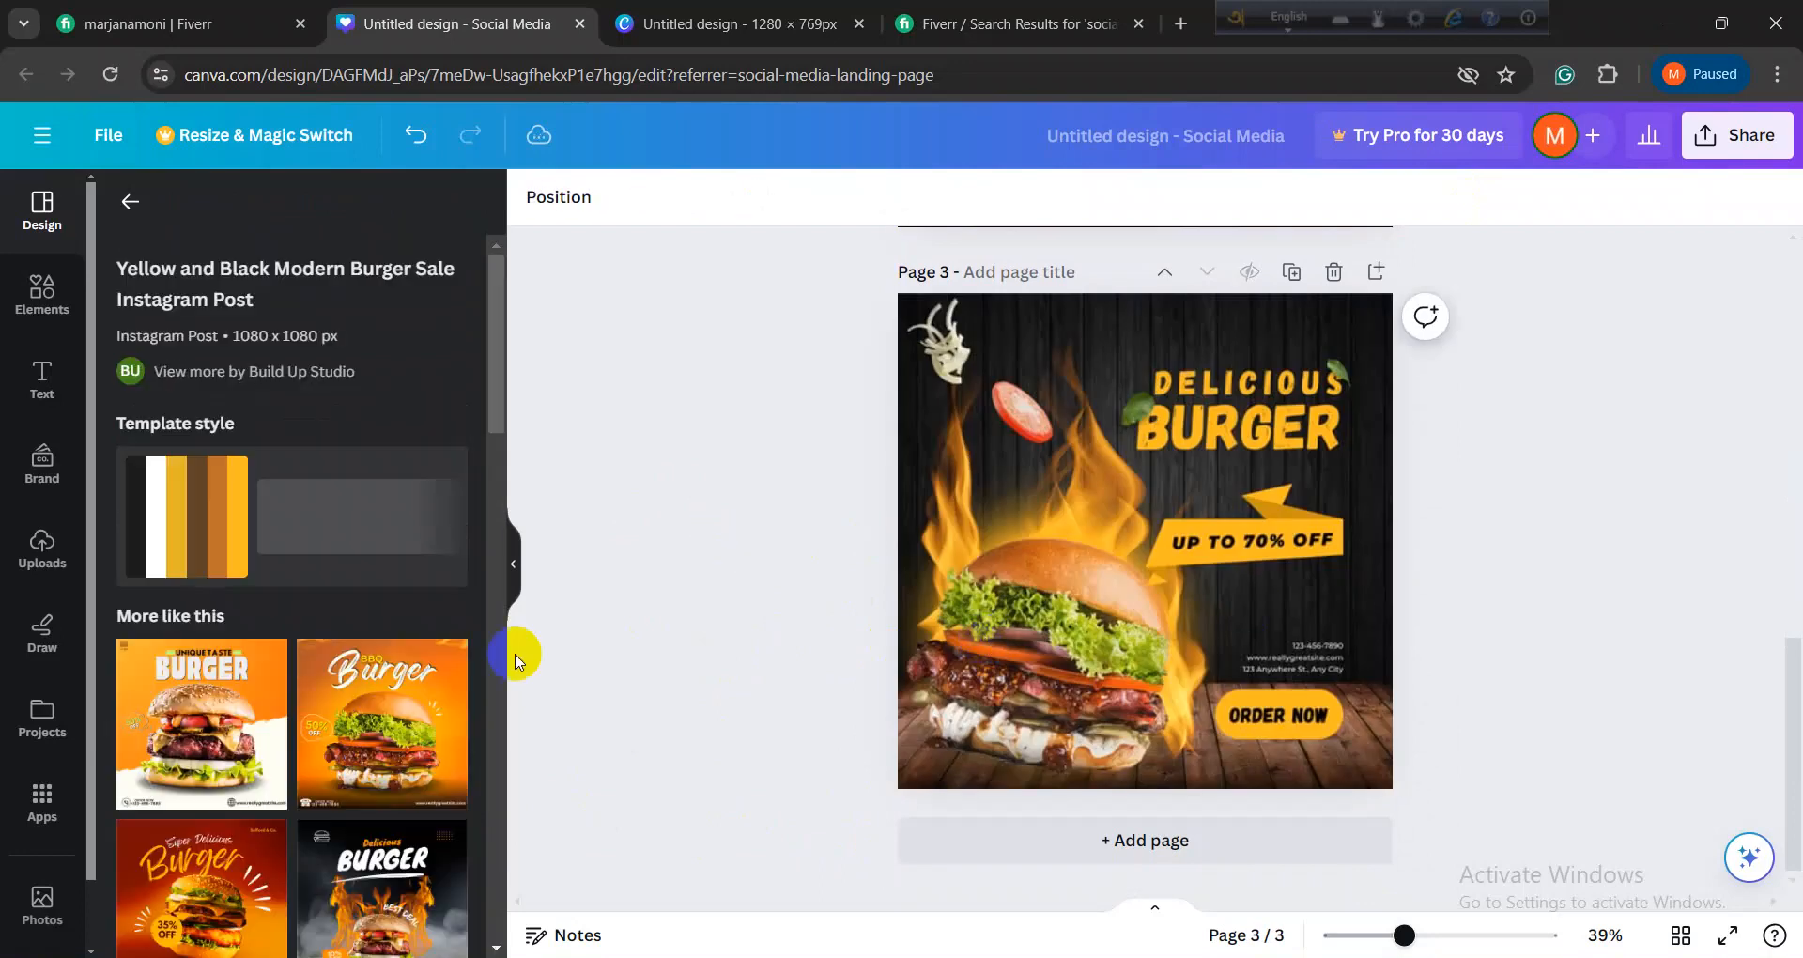
Step: Add a fourth page and browse the designs similar to the Delicious Burger template for another food post
scroll(238, 743, down, 6)
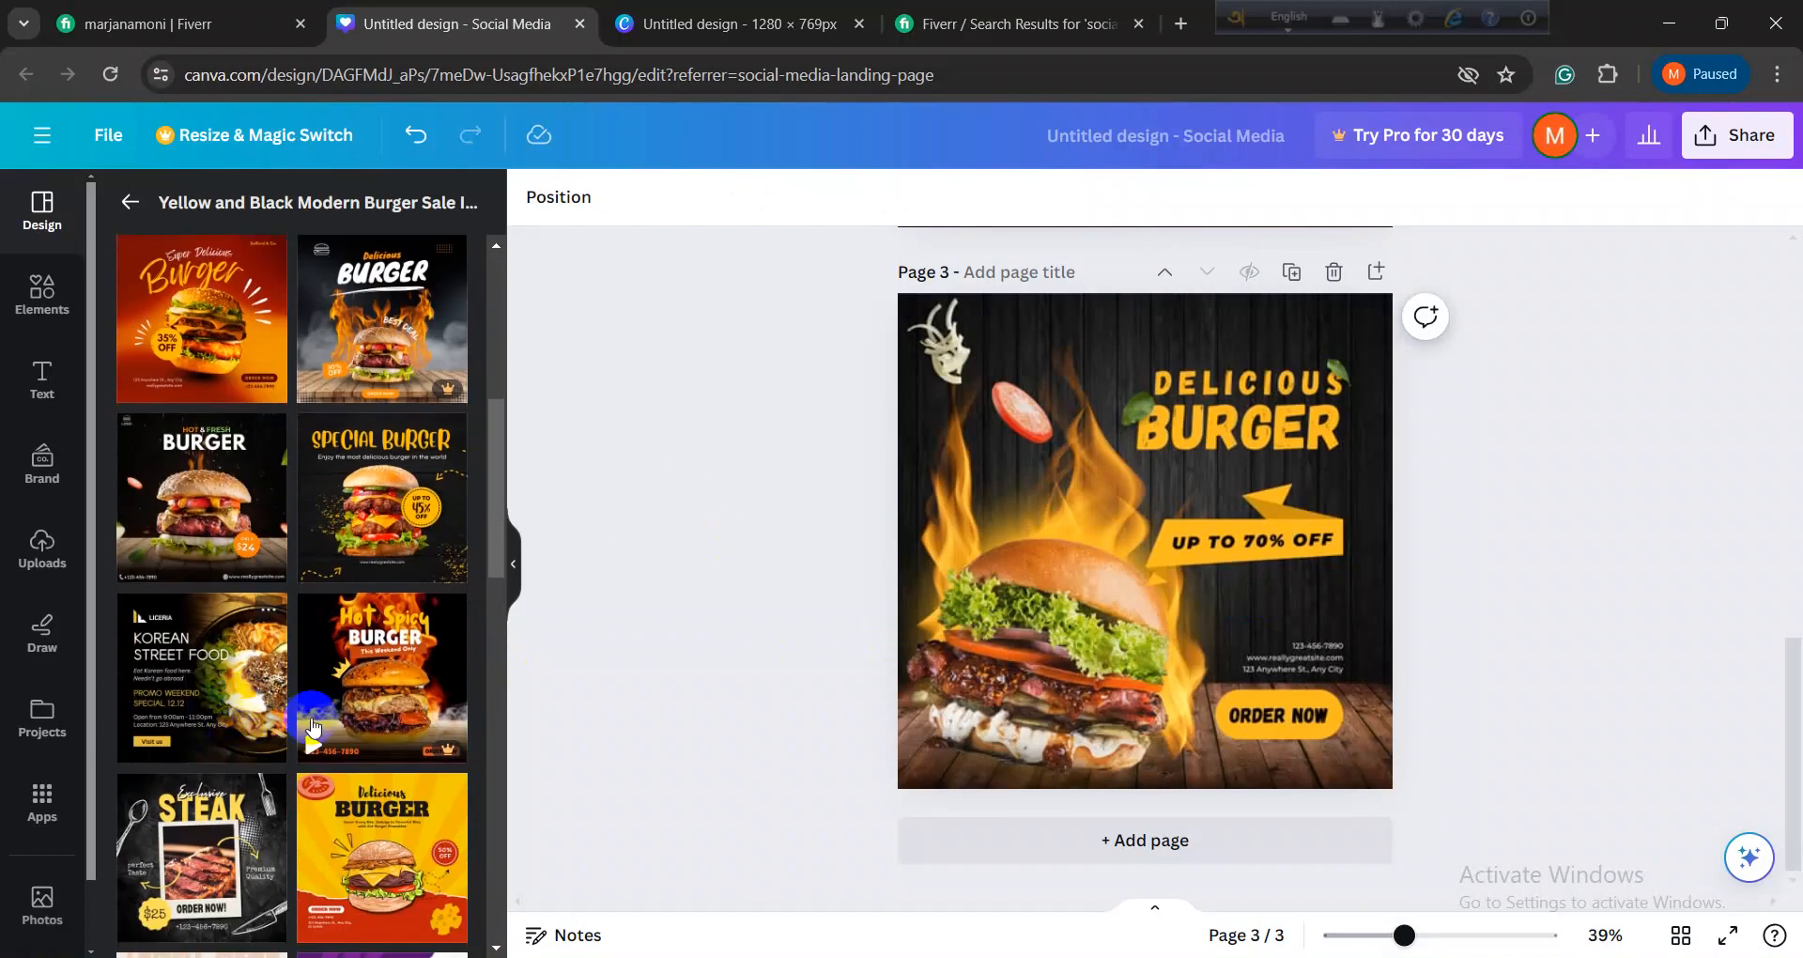
scroll(346, 745, down, 3)
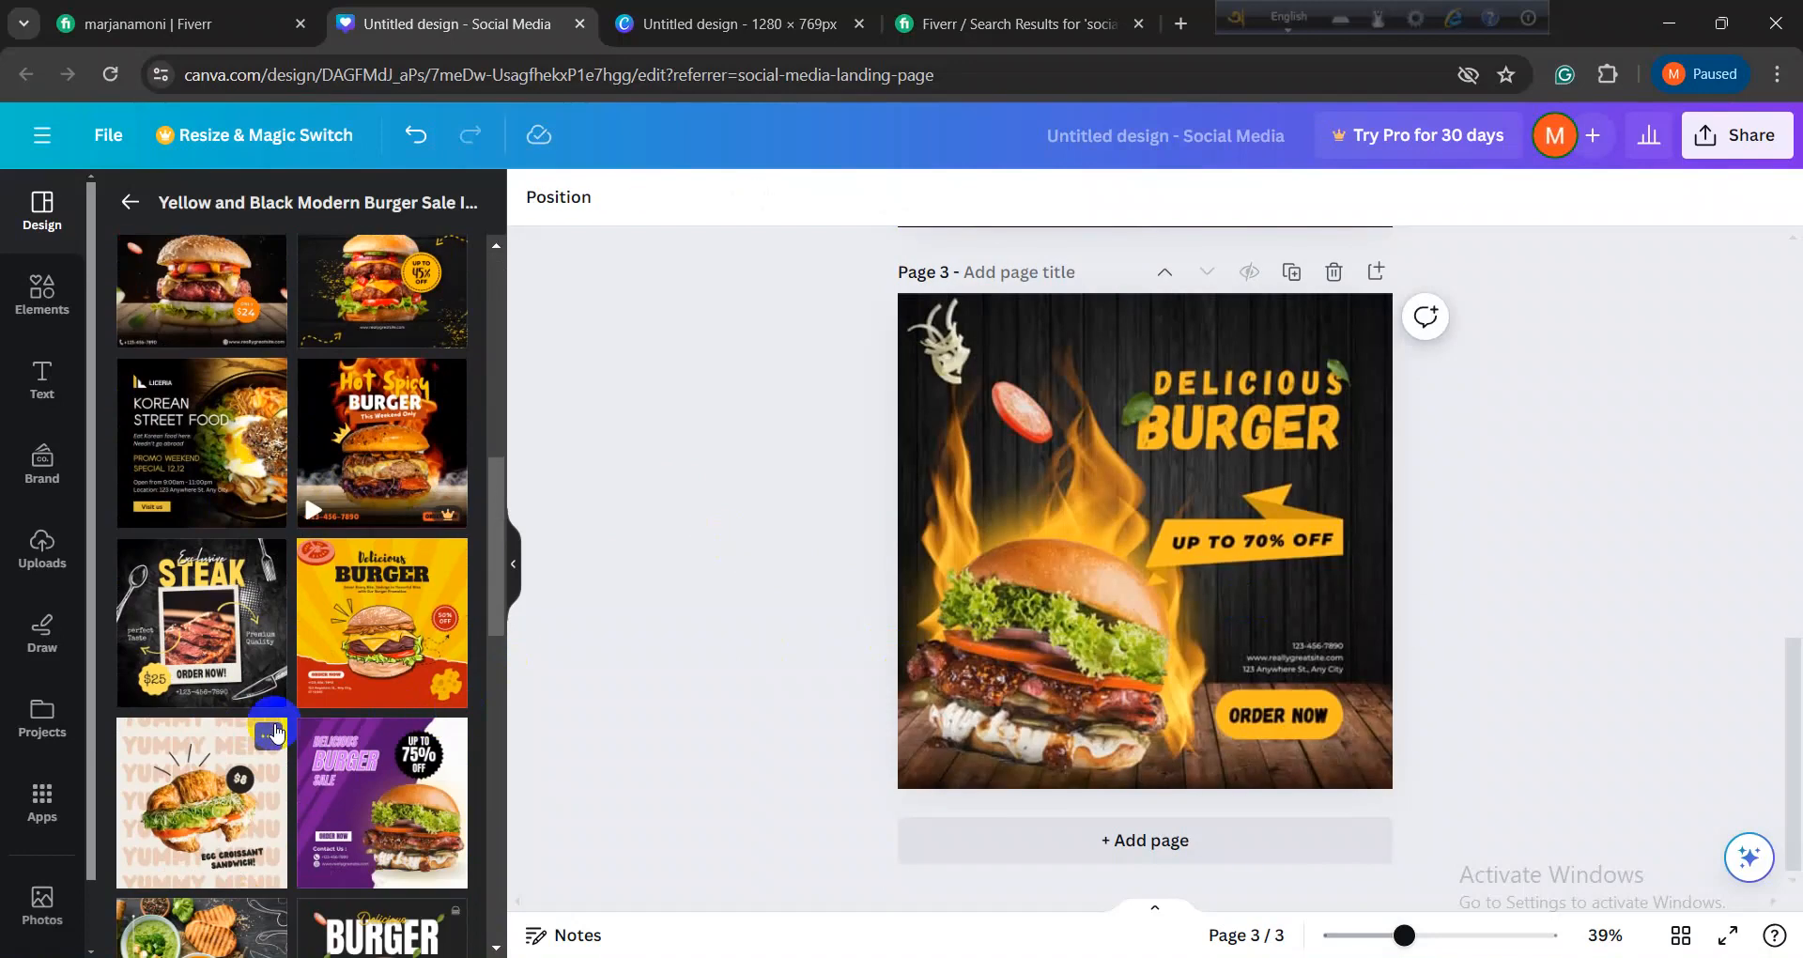
click(918, 833)
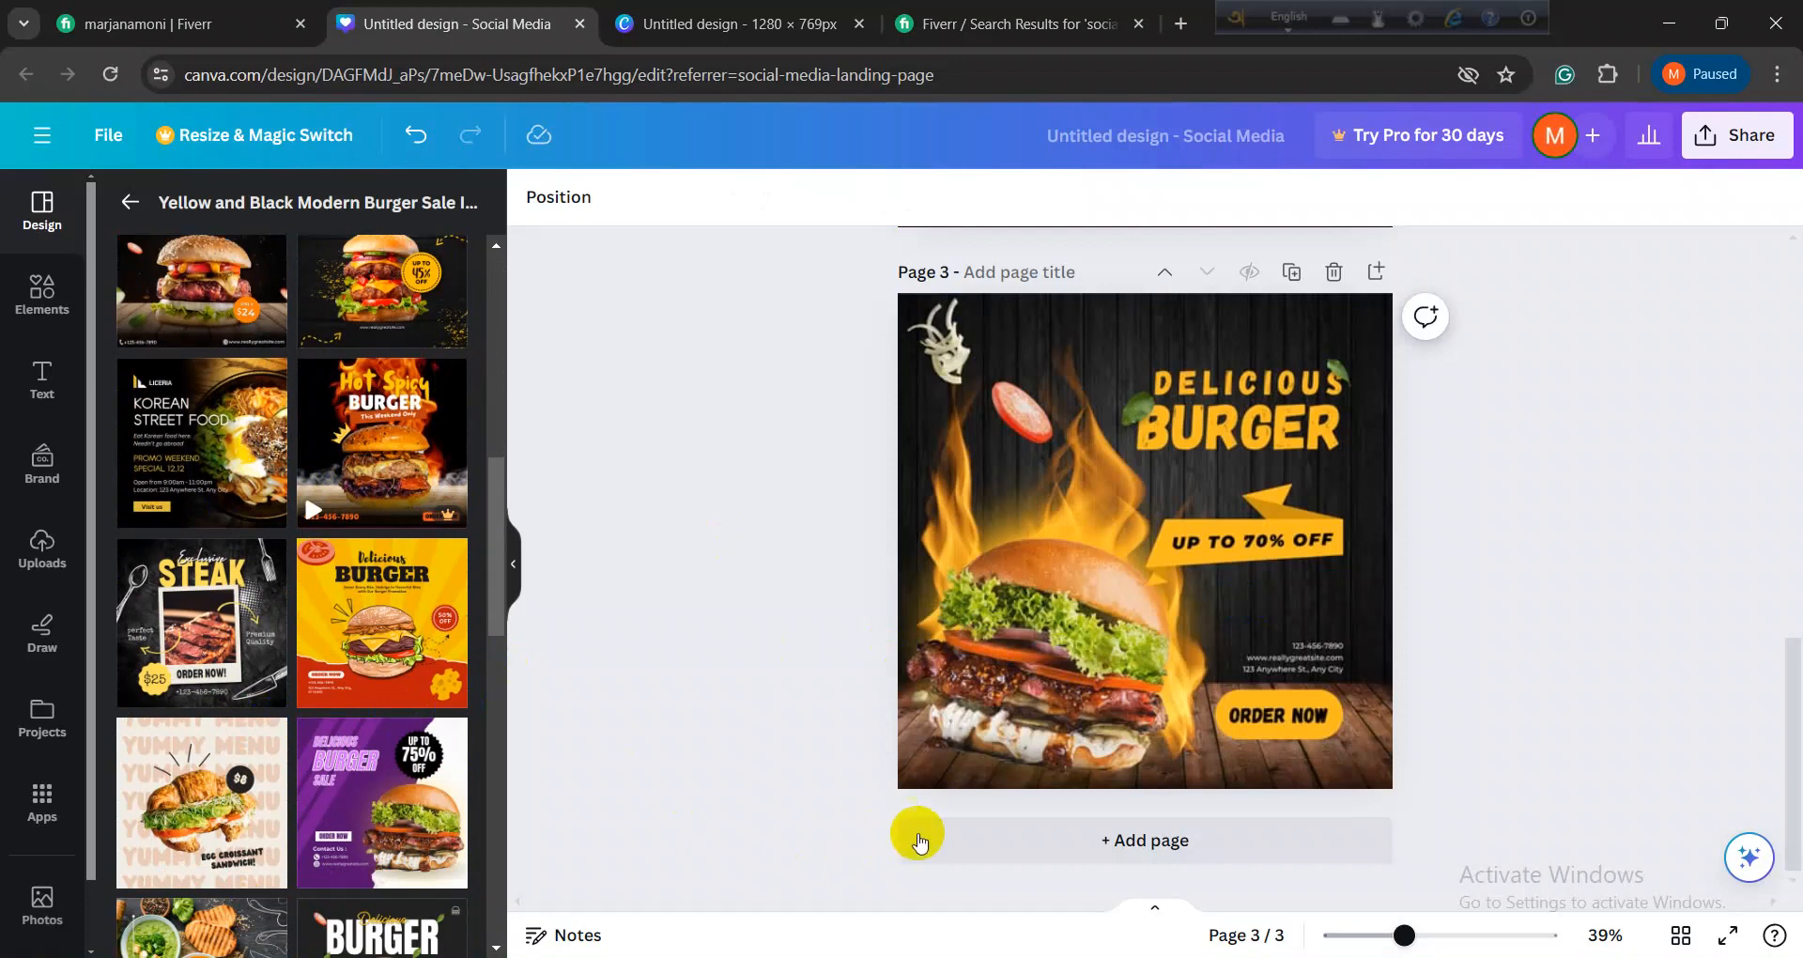
scroll(332, 776, down, 3)
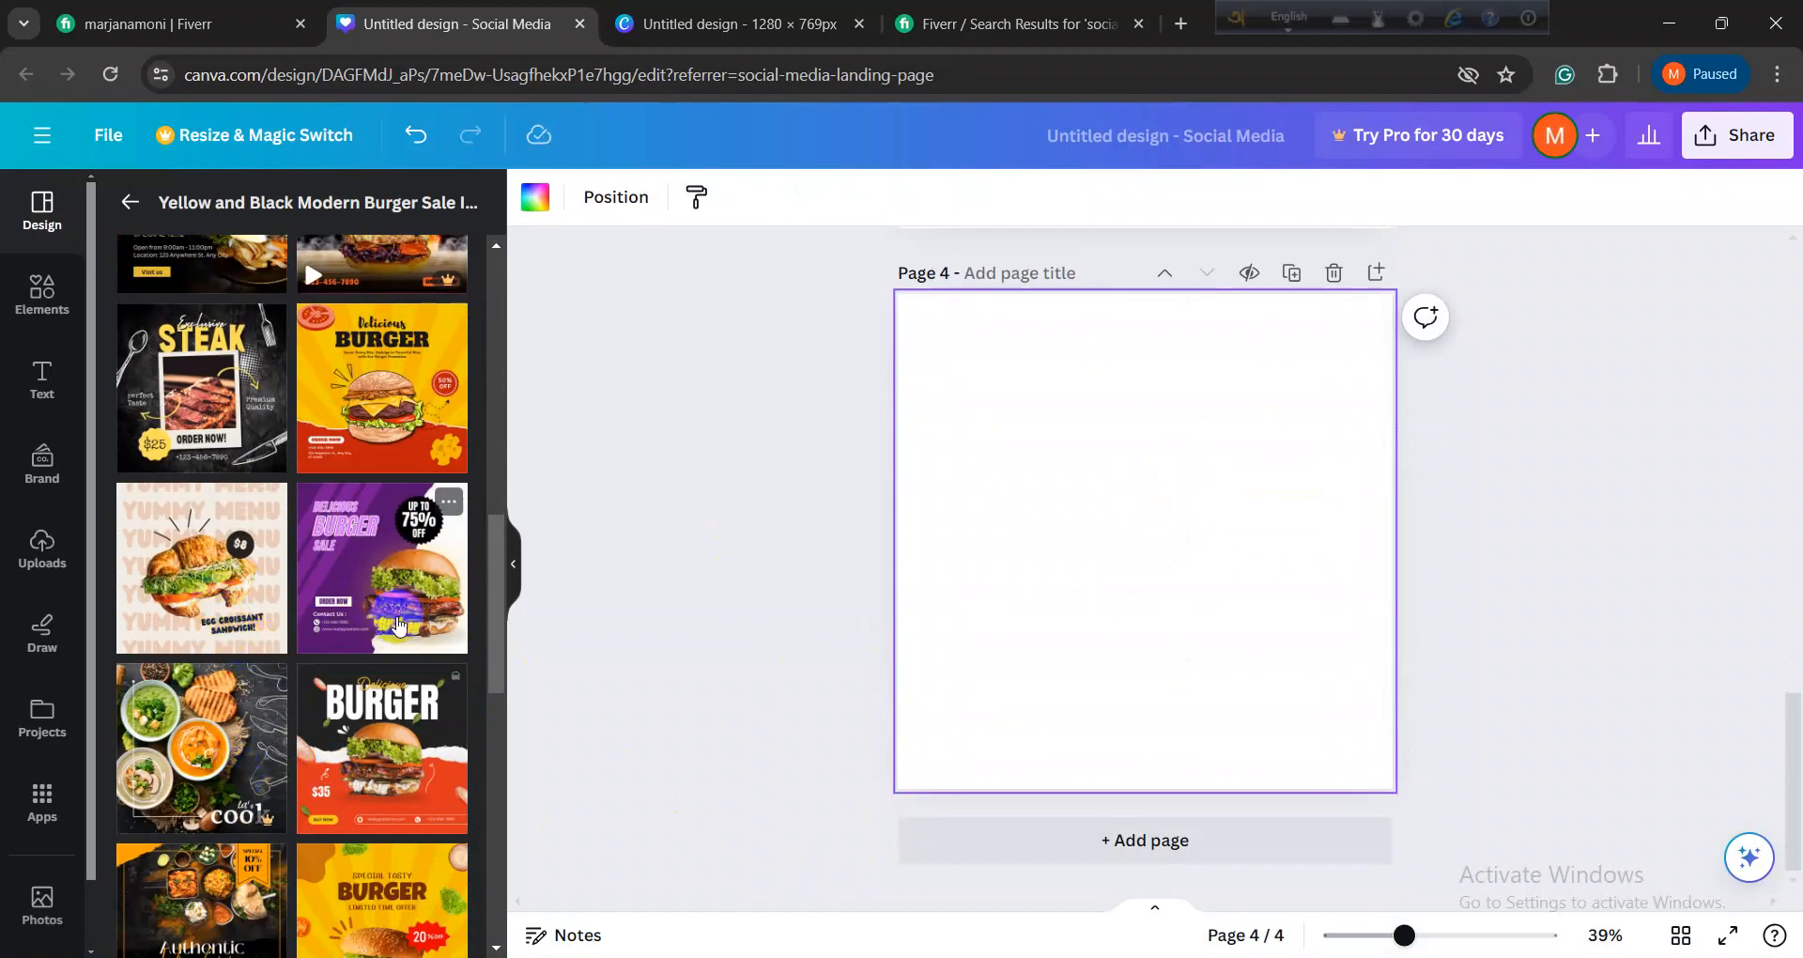
scroll(398, 625, down, 5)
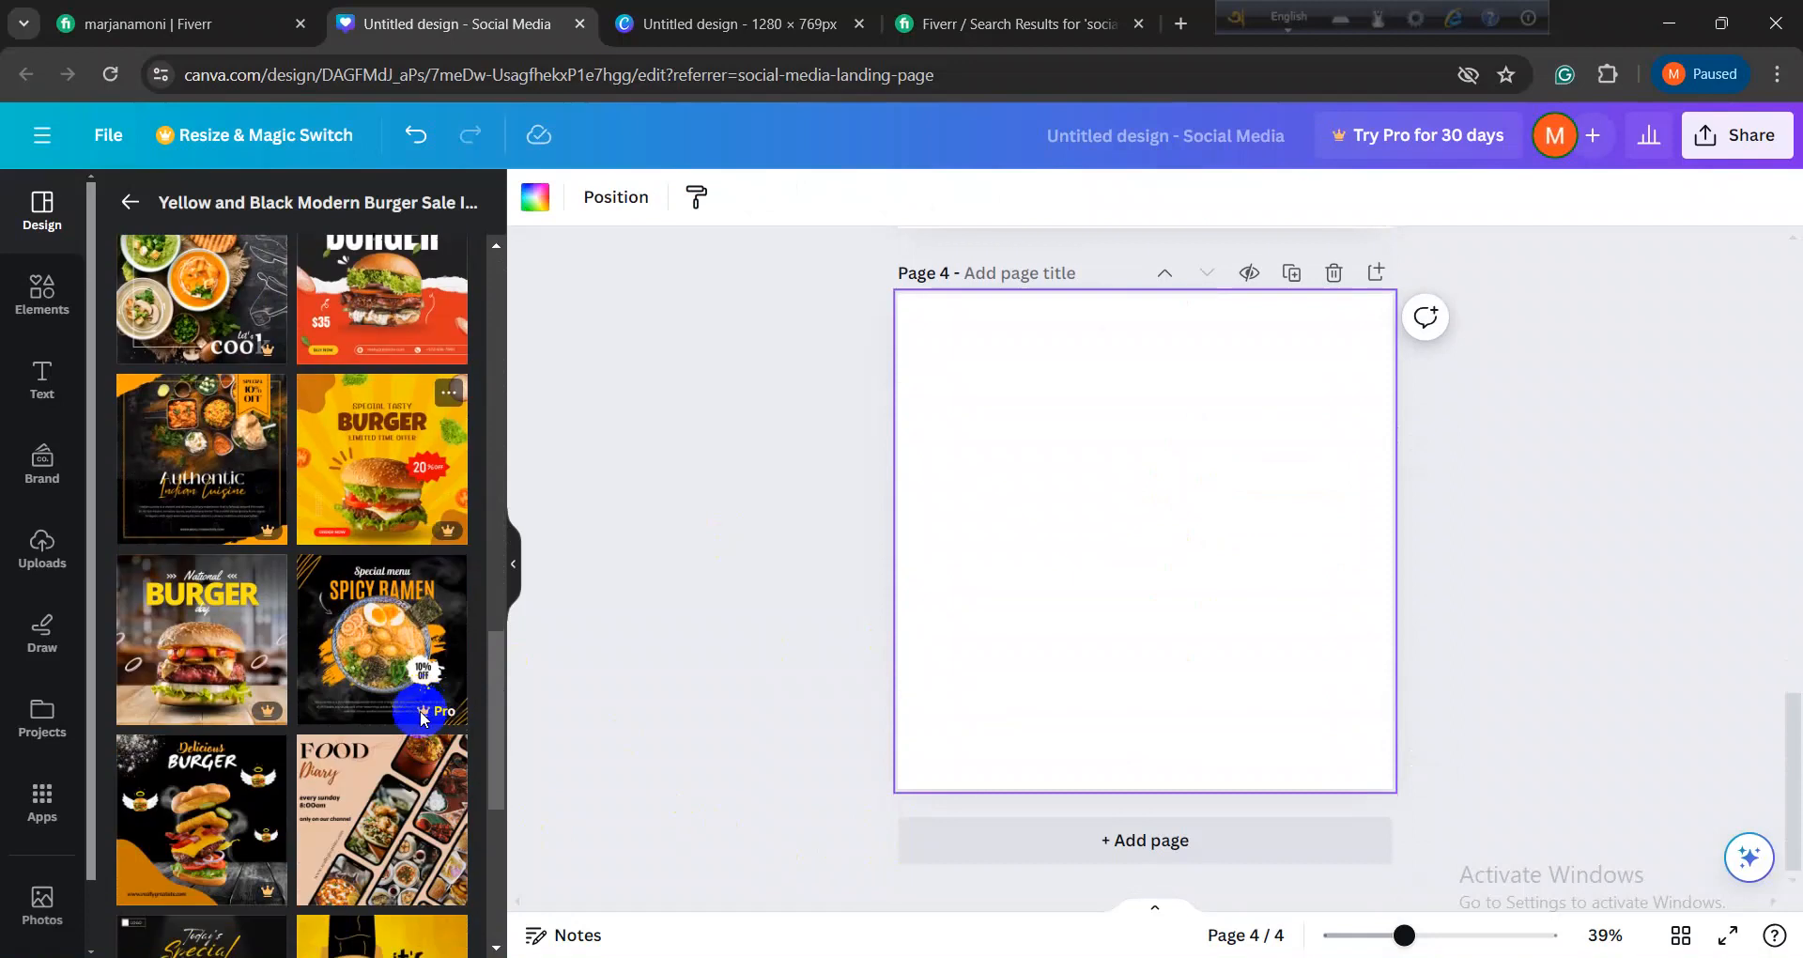
scroll(373, 713, down, 5)
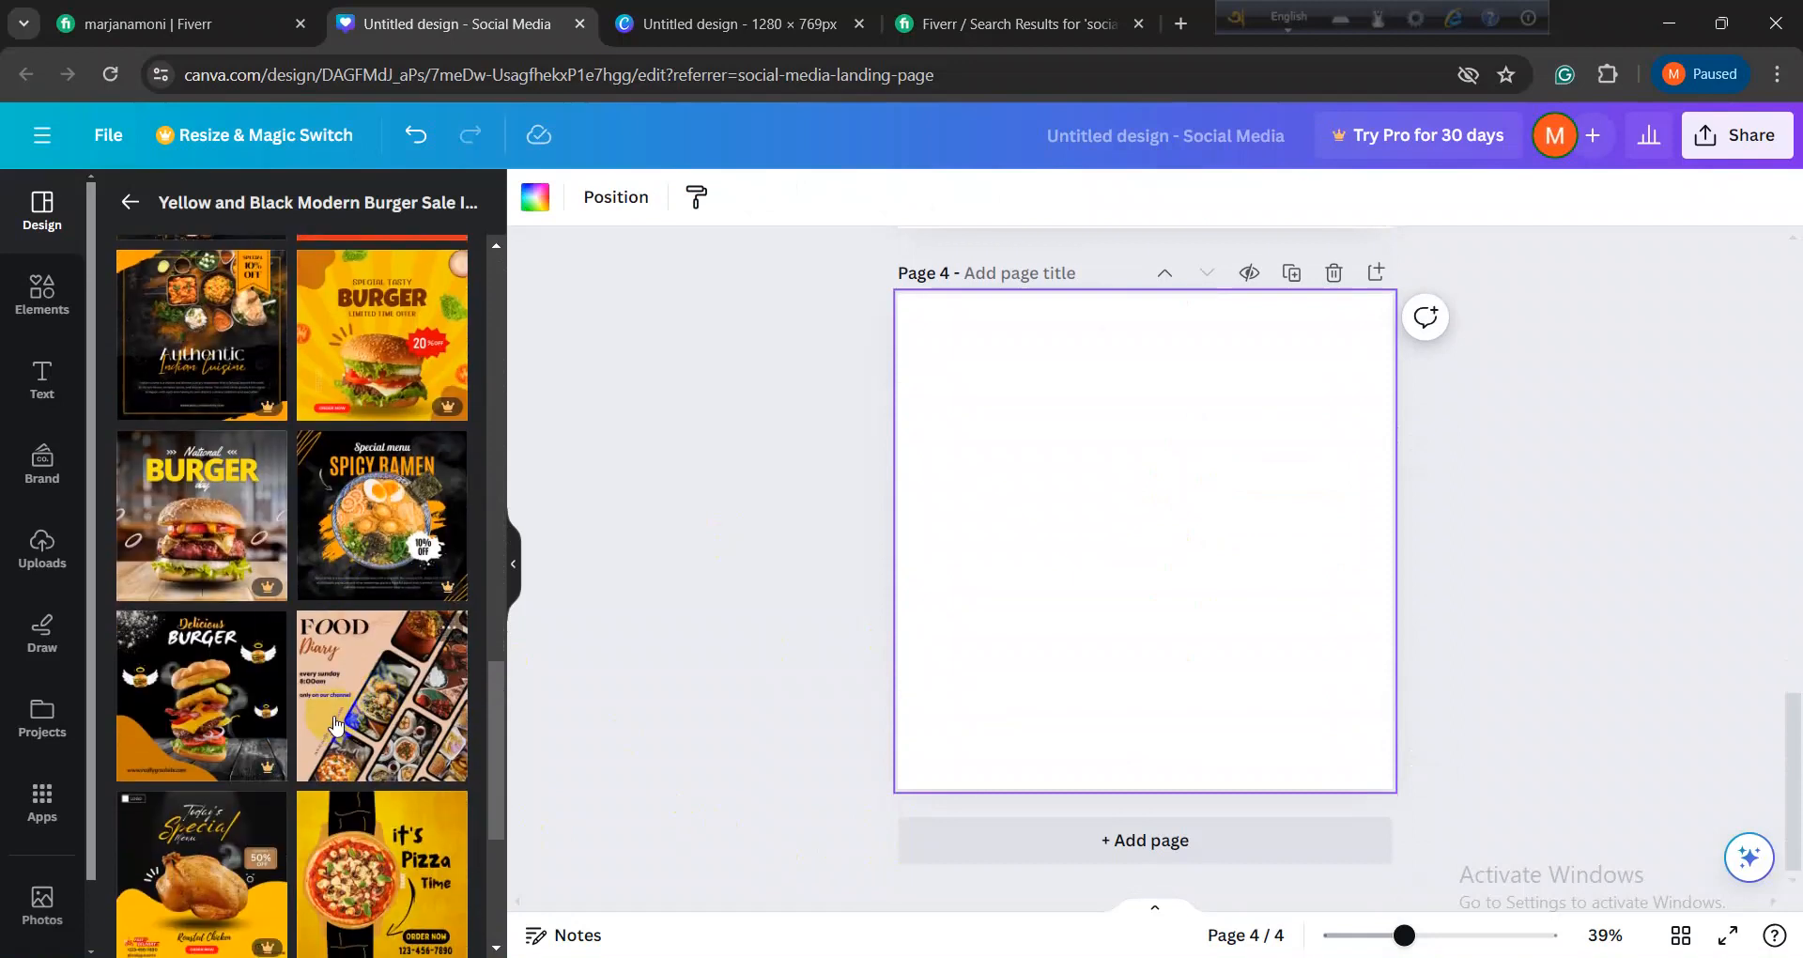
scroll(338, 709, up, 6)
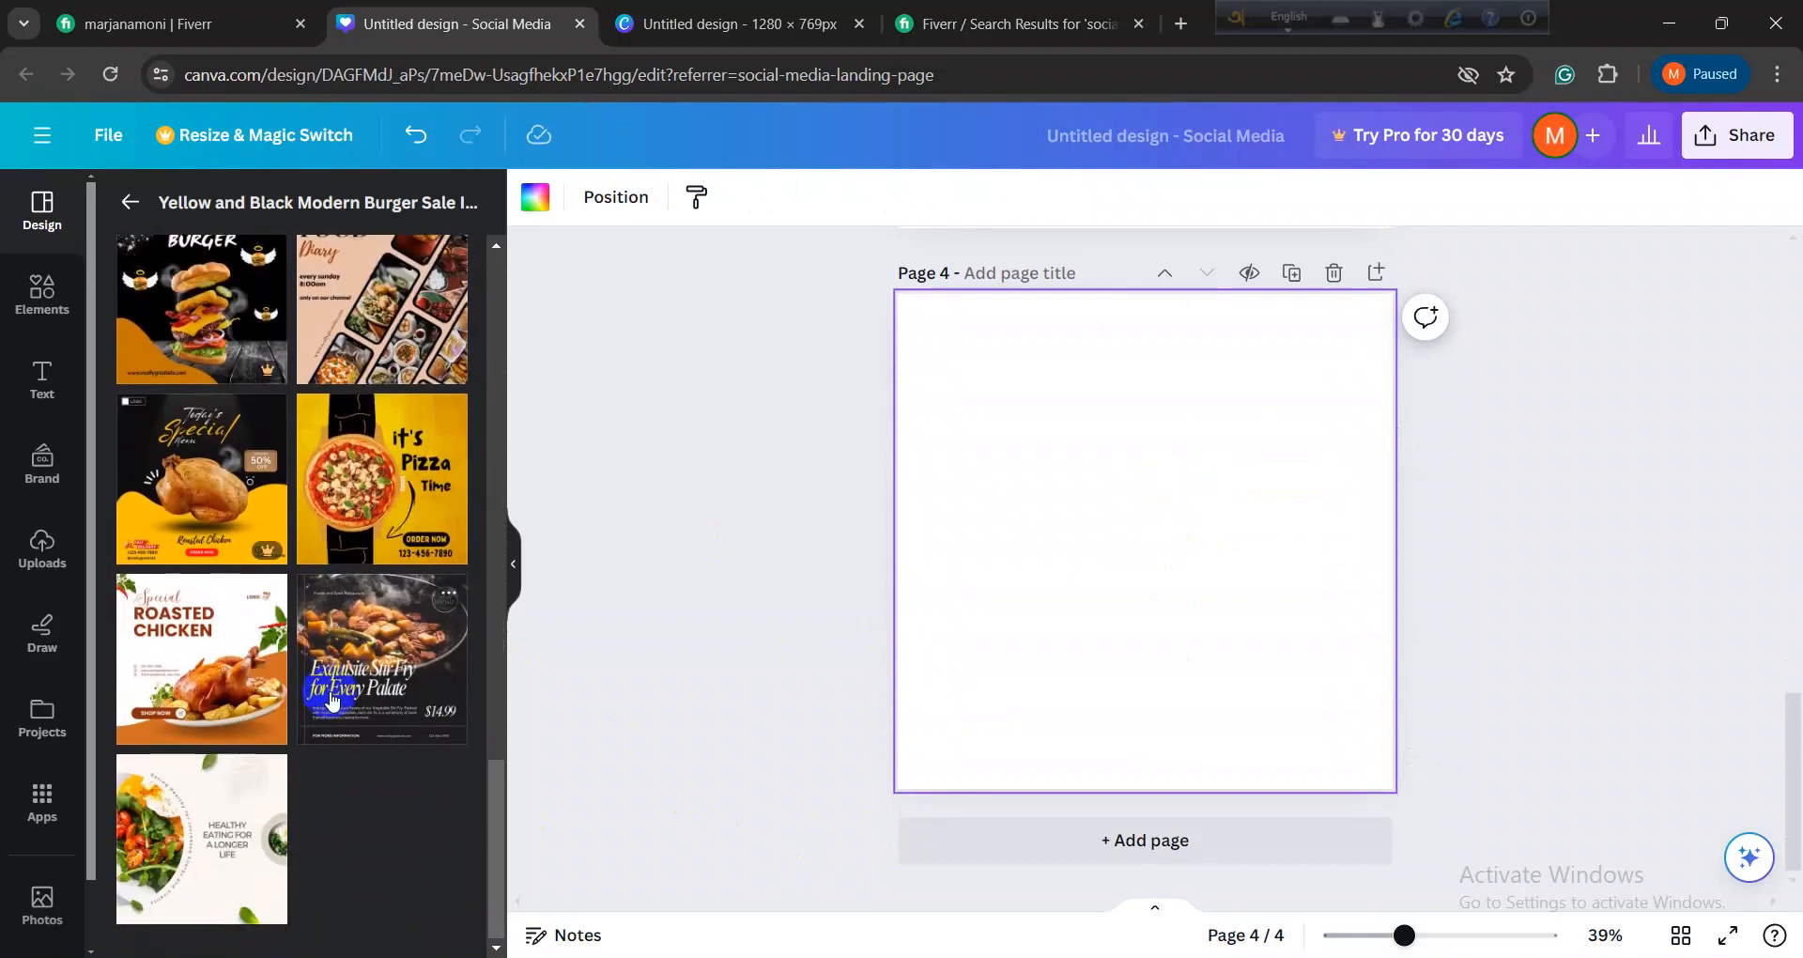
scroll(332, 695, up, 8)
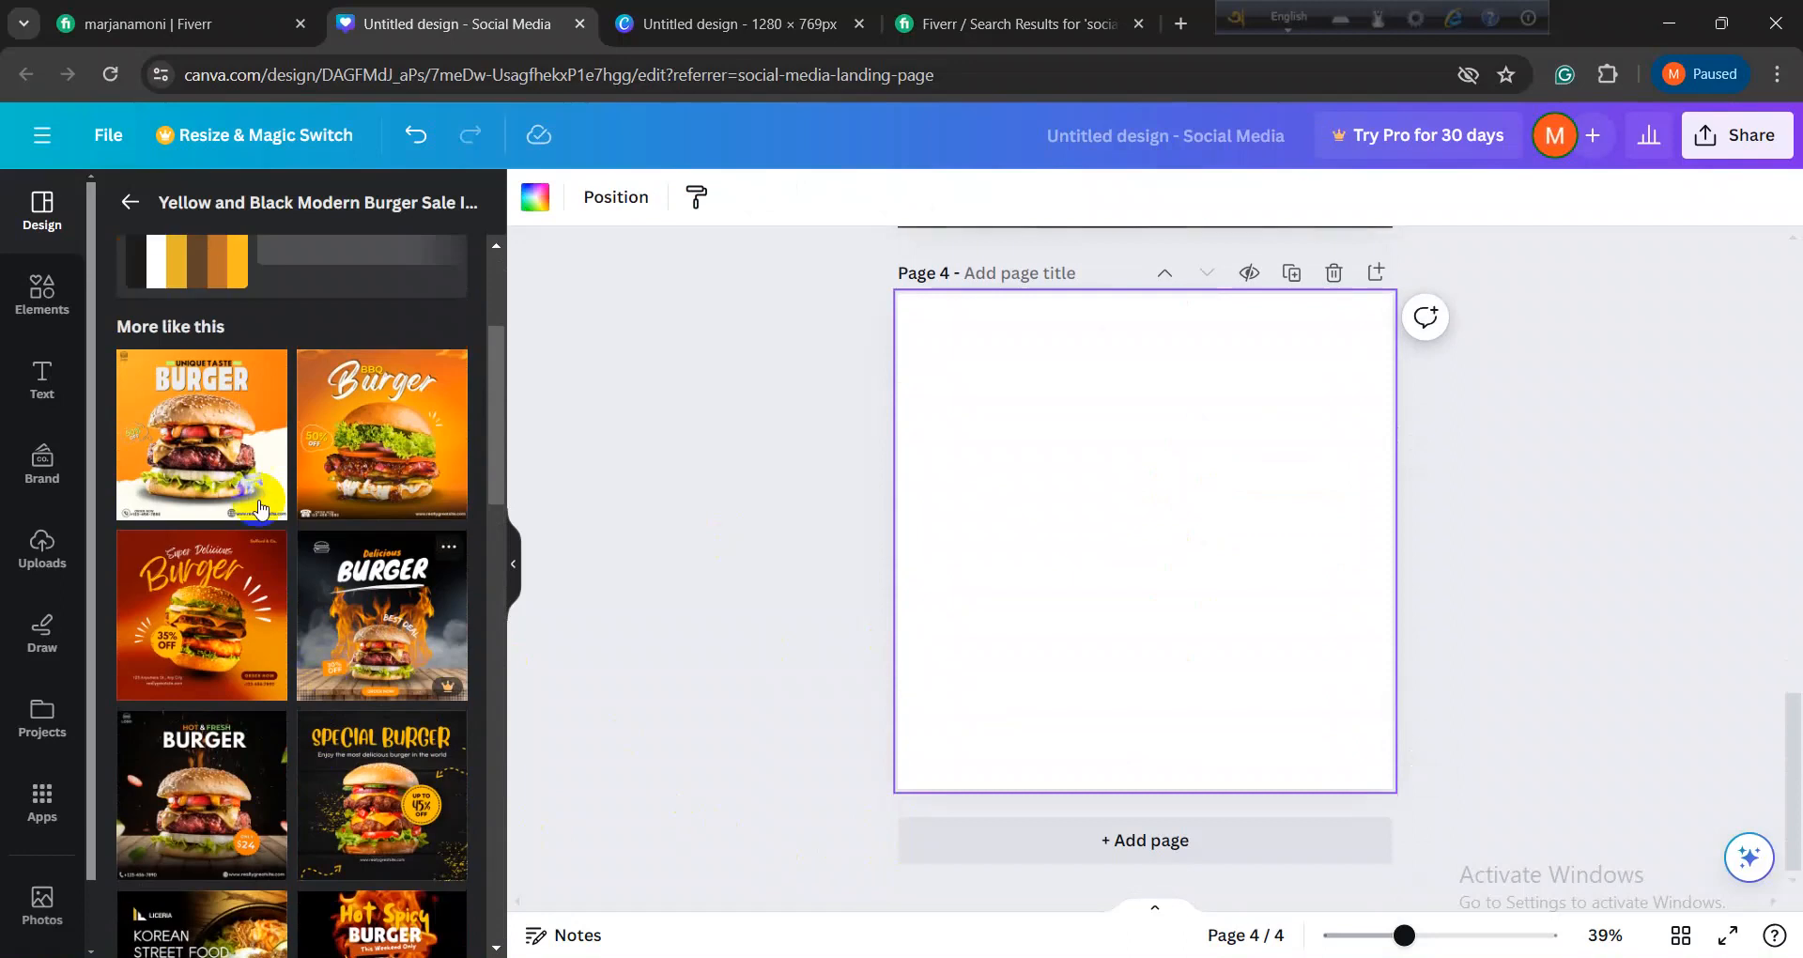
Step: Return to the Restaurant template results and apply the black "Yes, We Are OPEN" template to page 4
click(131, 200)
scroll(300, 531, down, 3)
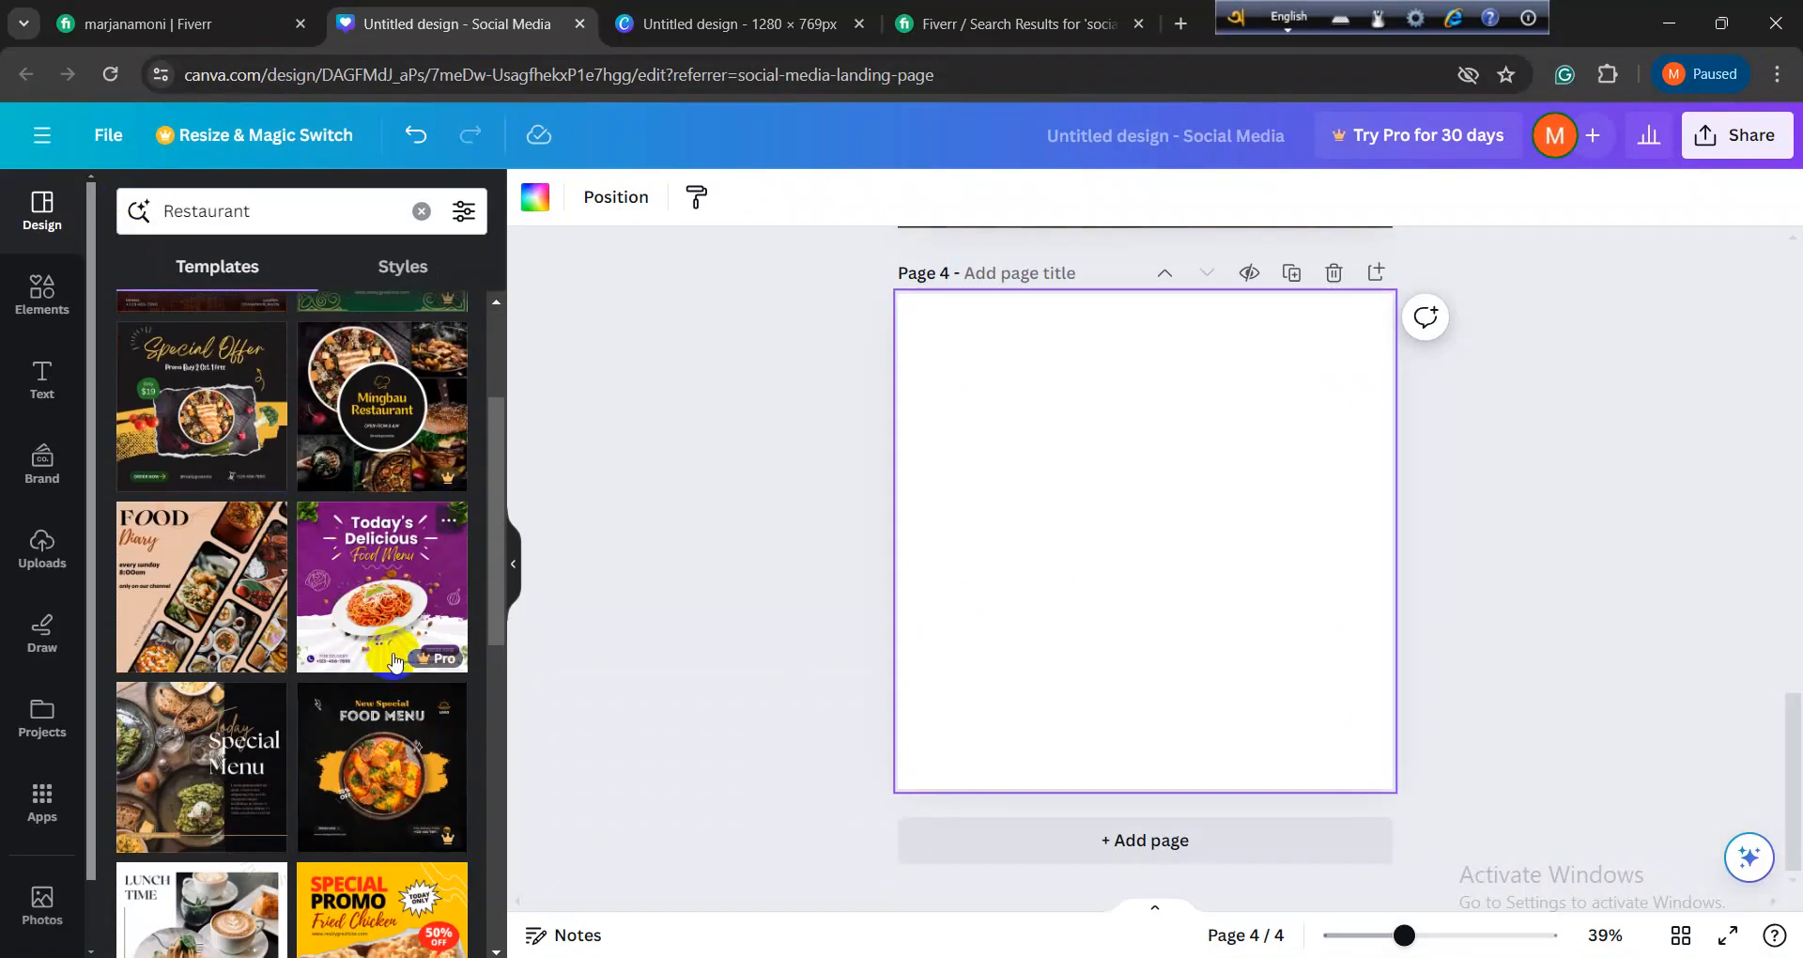
scroll(395, 662, down, 5)
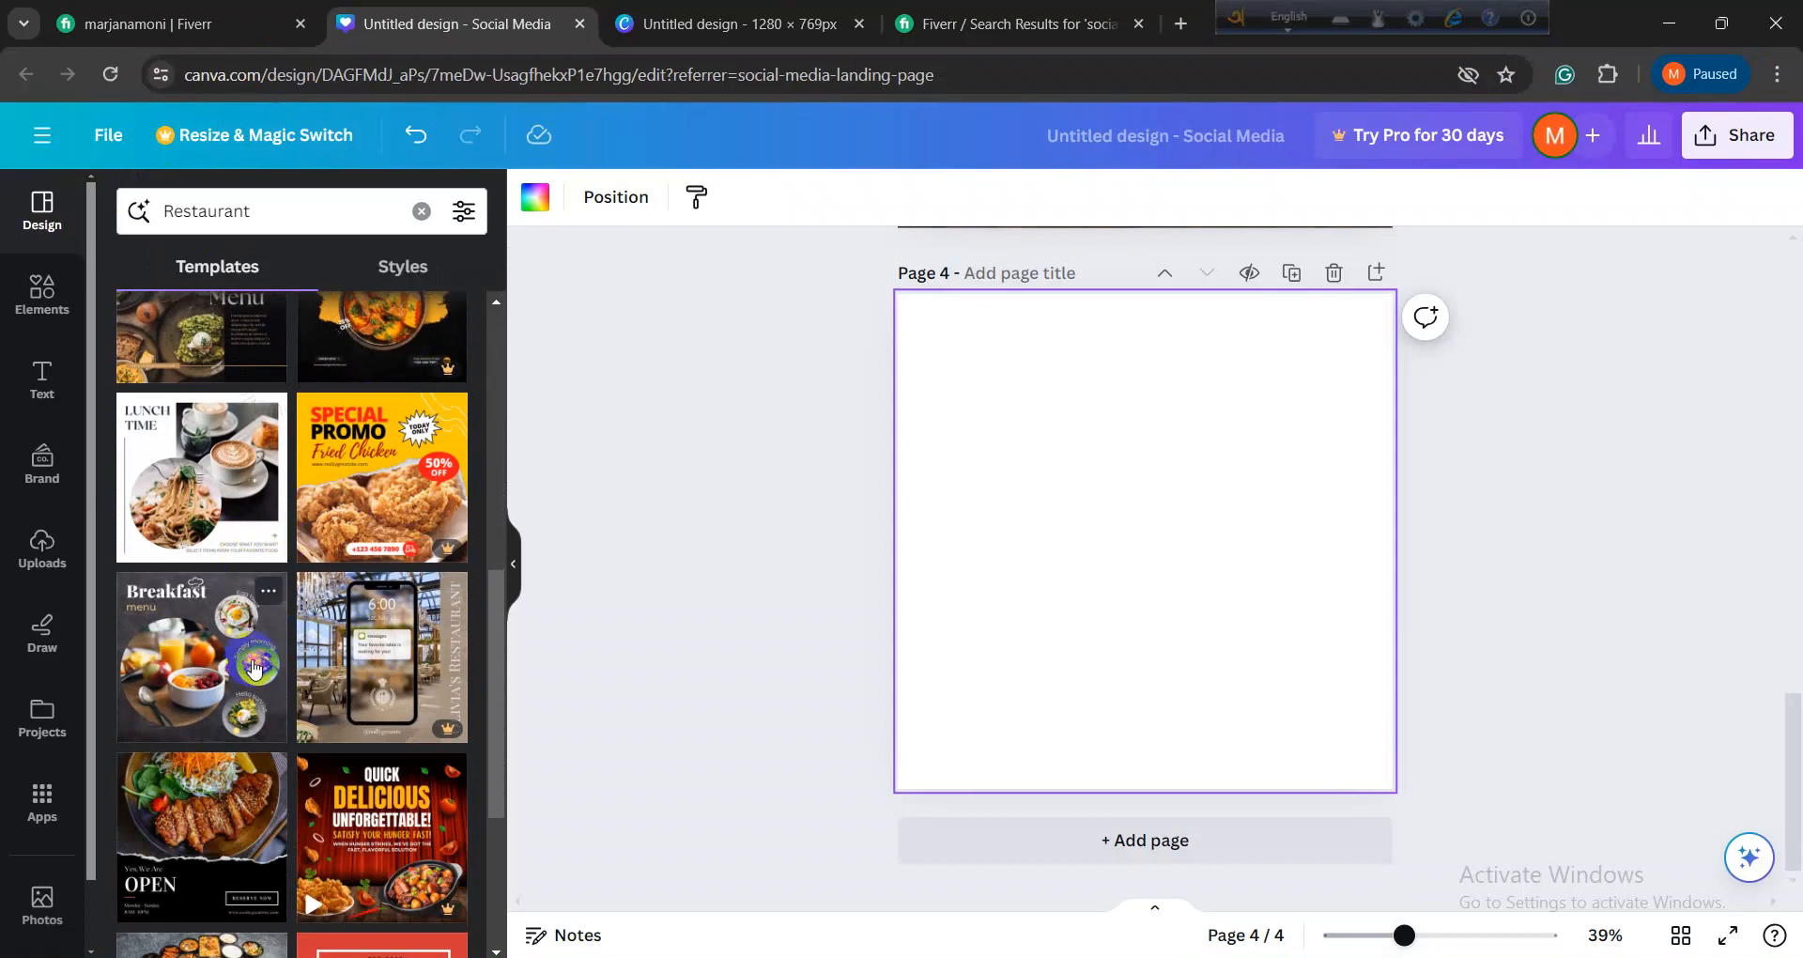
scroll(258, 746, down, 1)
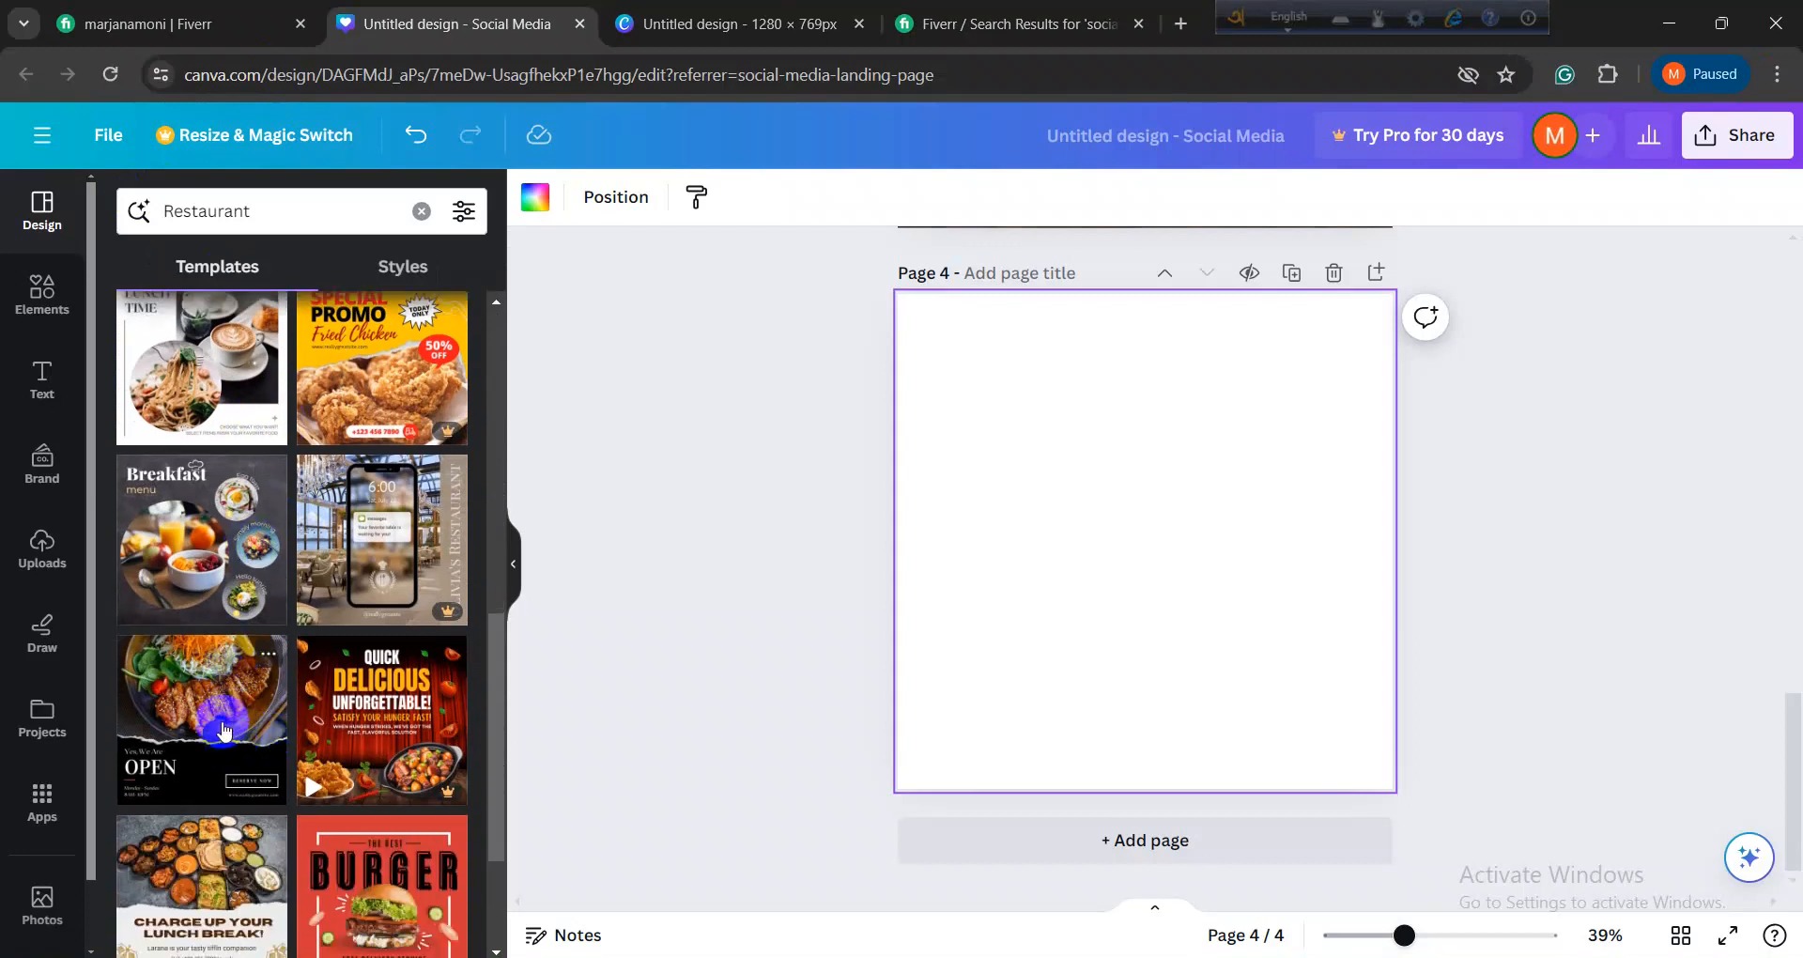
click(222, 730)
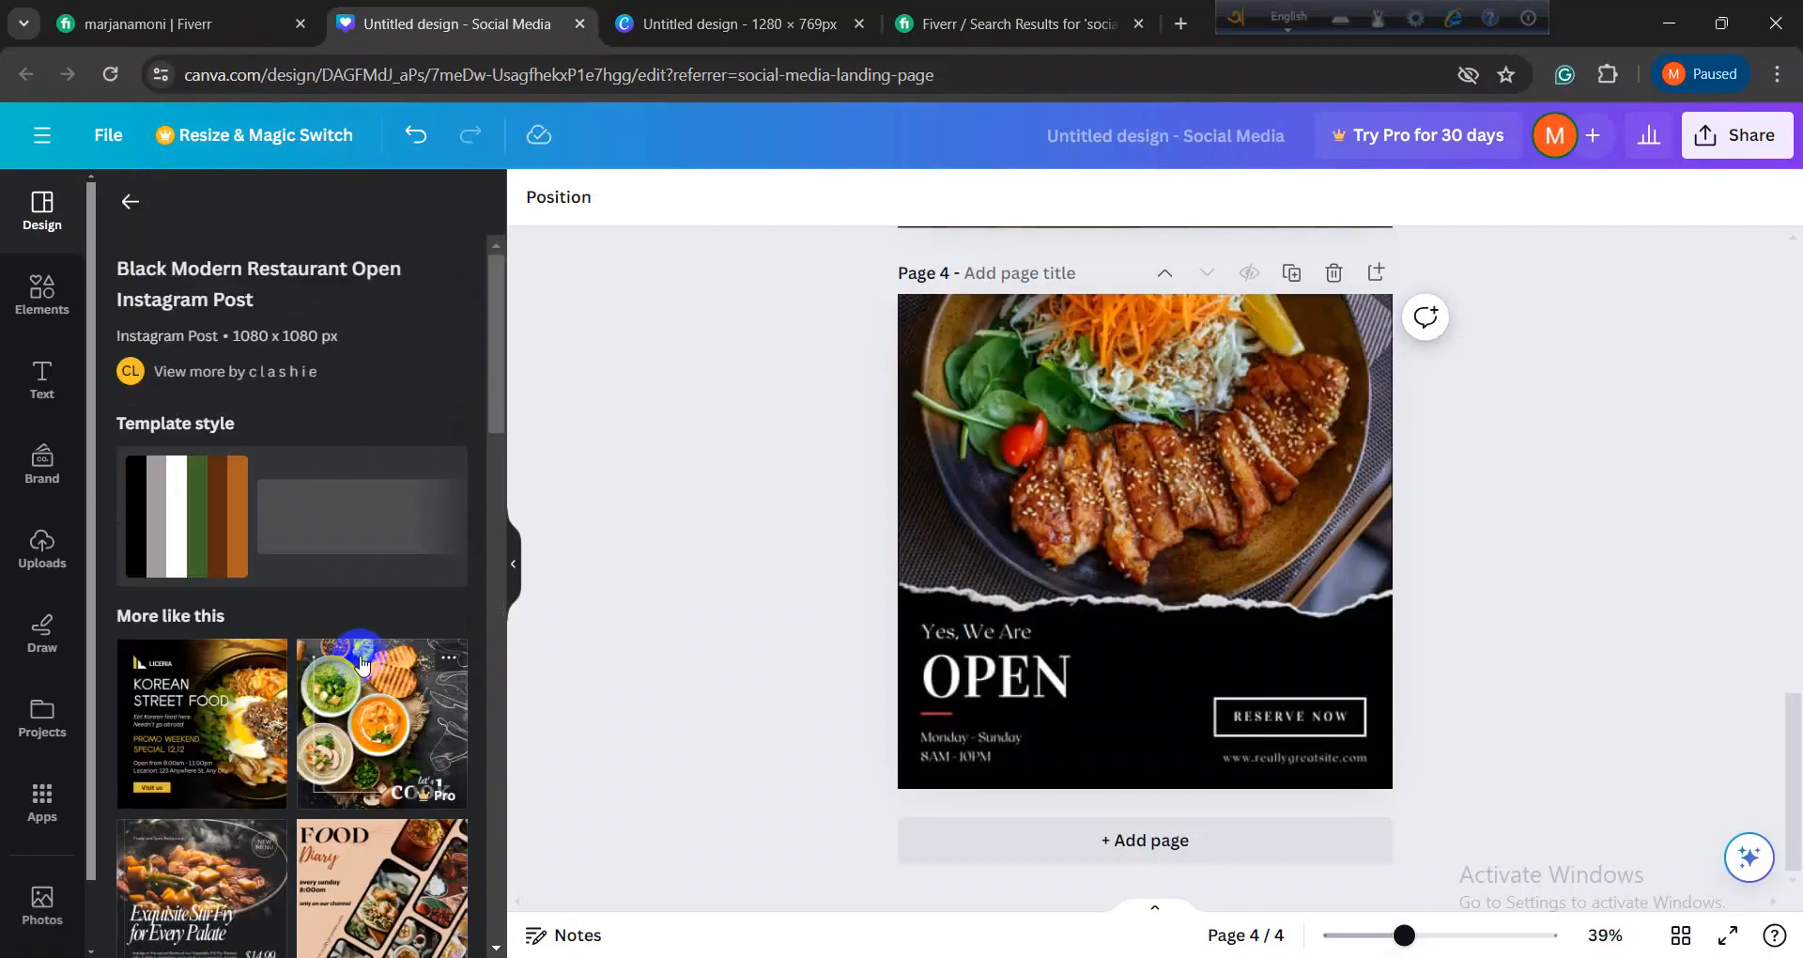
Step: Add a fifth page and look through the designs similar to the Black Modern Restaurant Open template
click(975, 836)
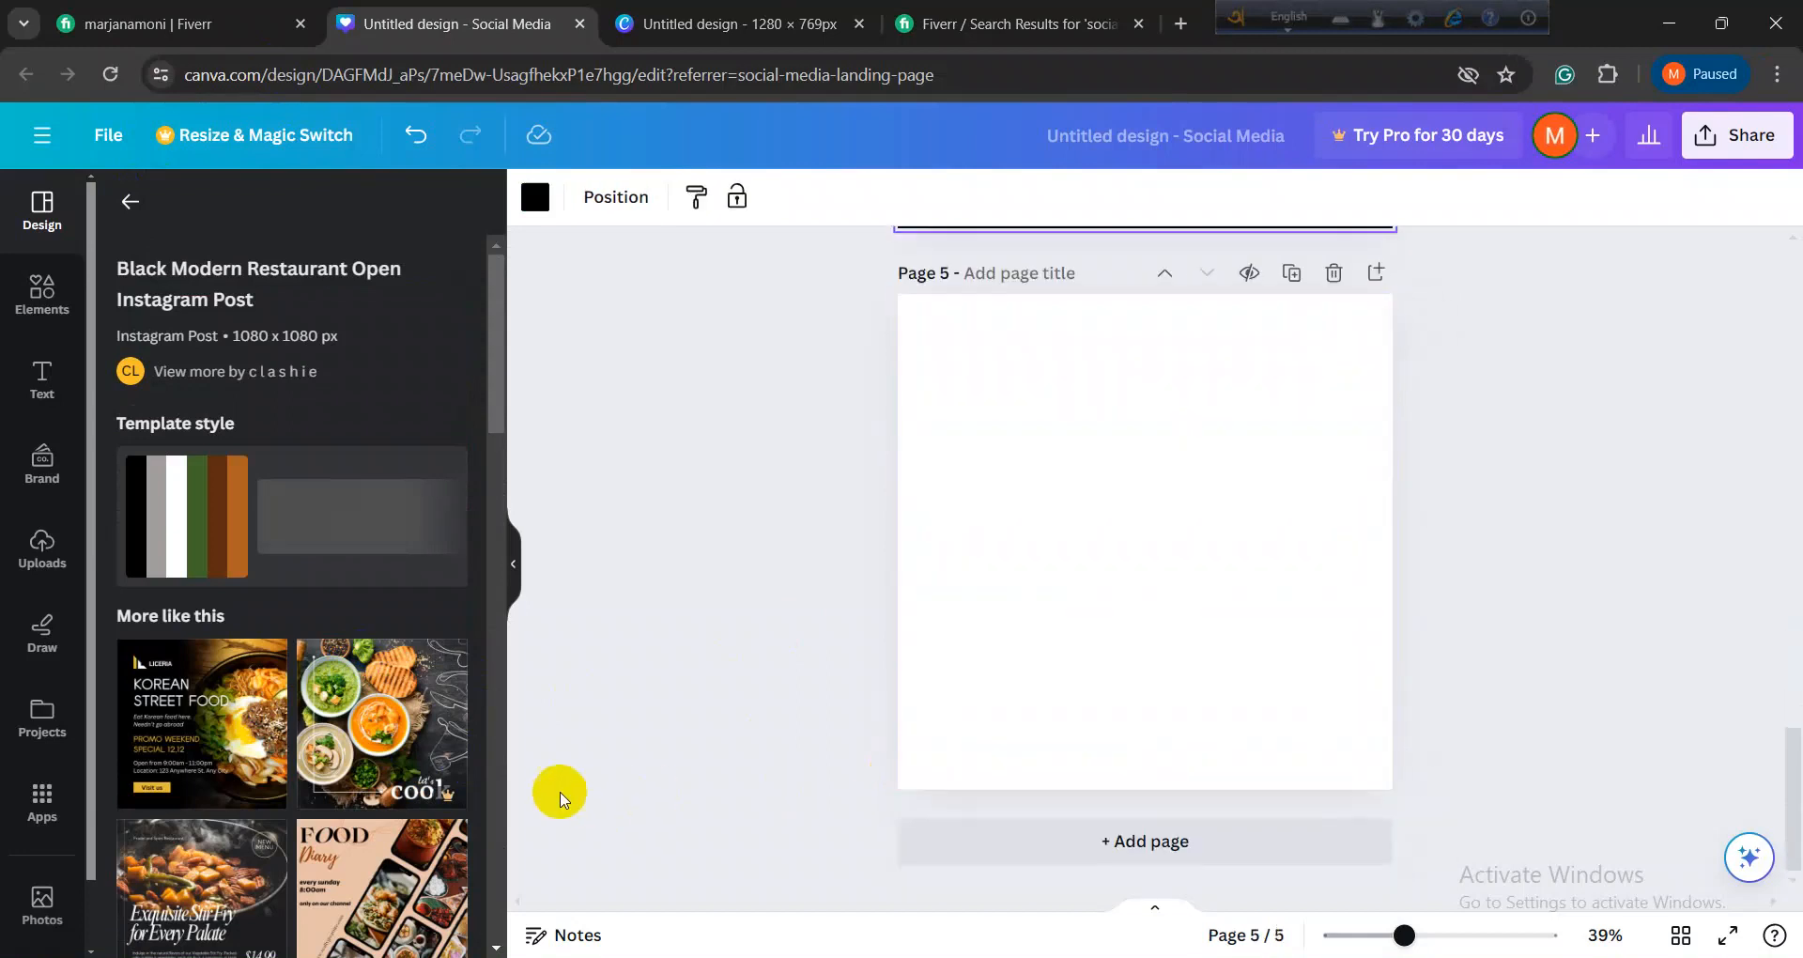
scroll(380, 767, down, 2)
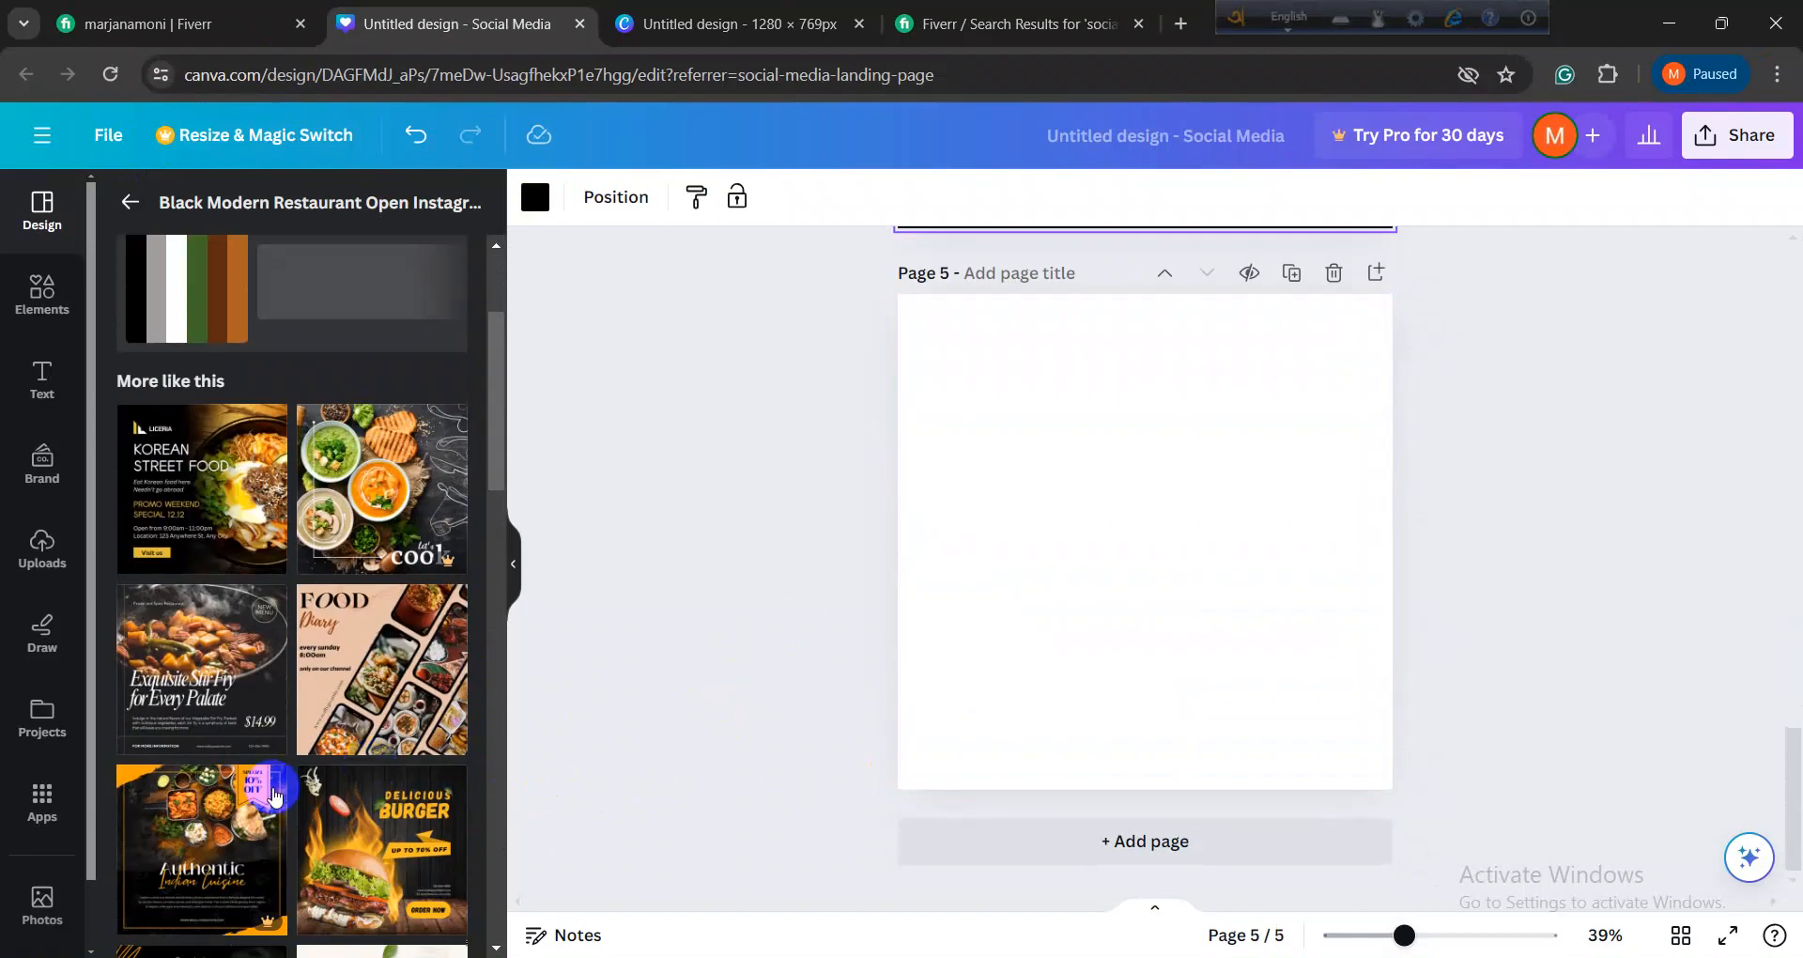
scroll(274, 795, down, 3)
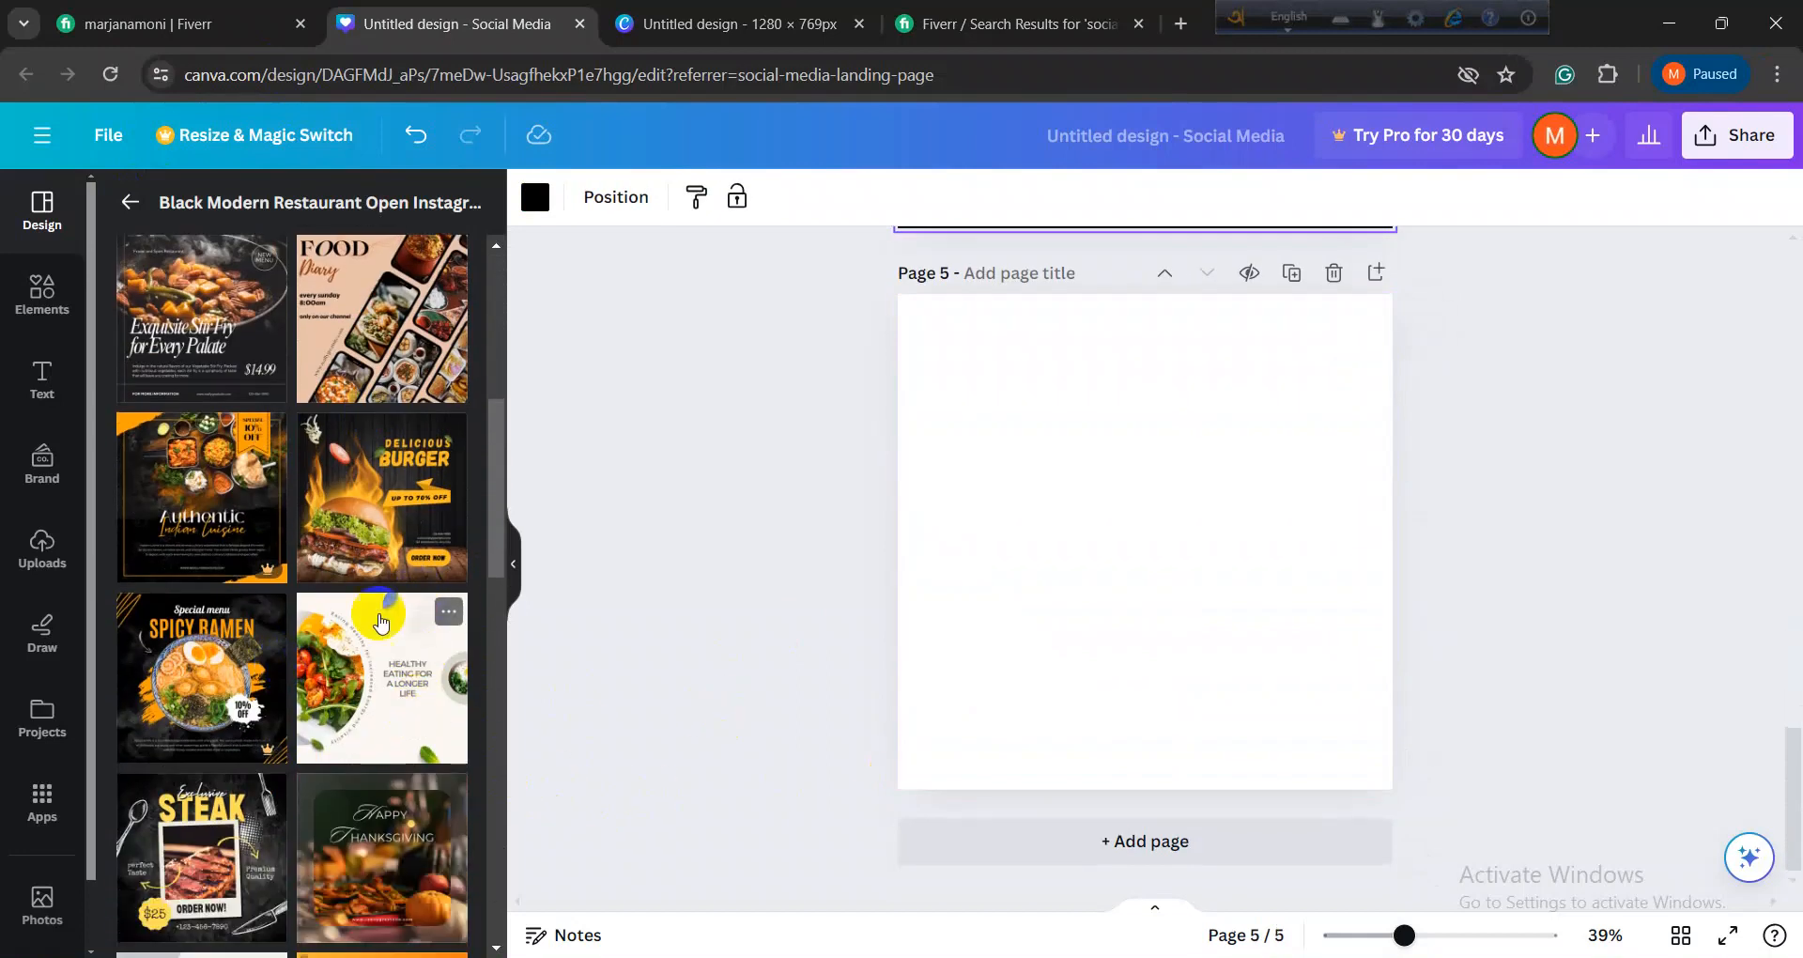
scroll(969, 599, up, 12)
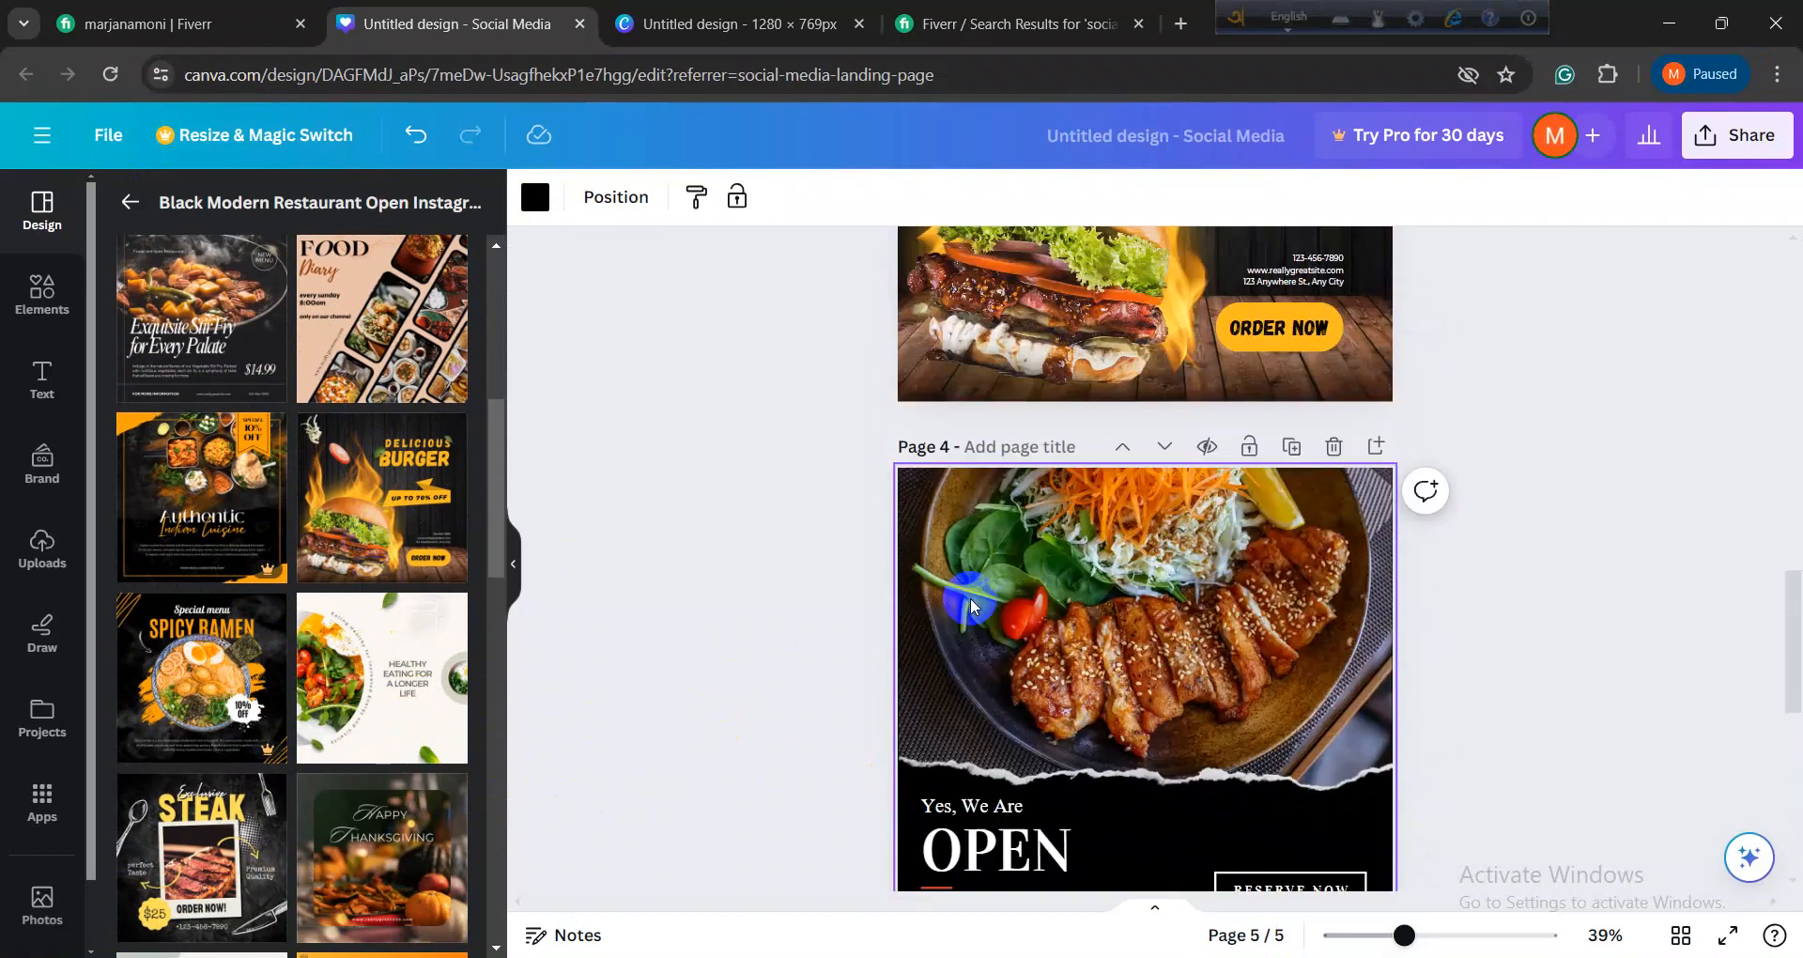
scroll(974, 606, up, 2)
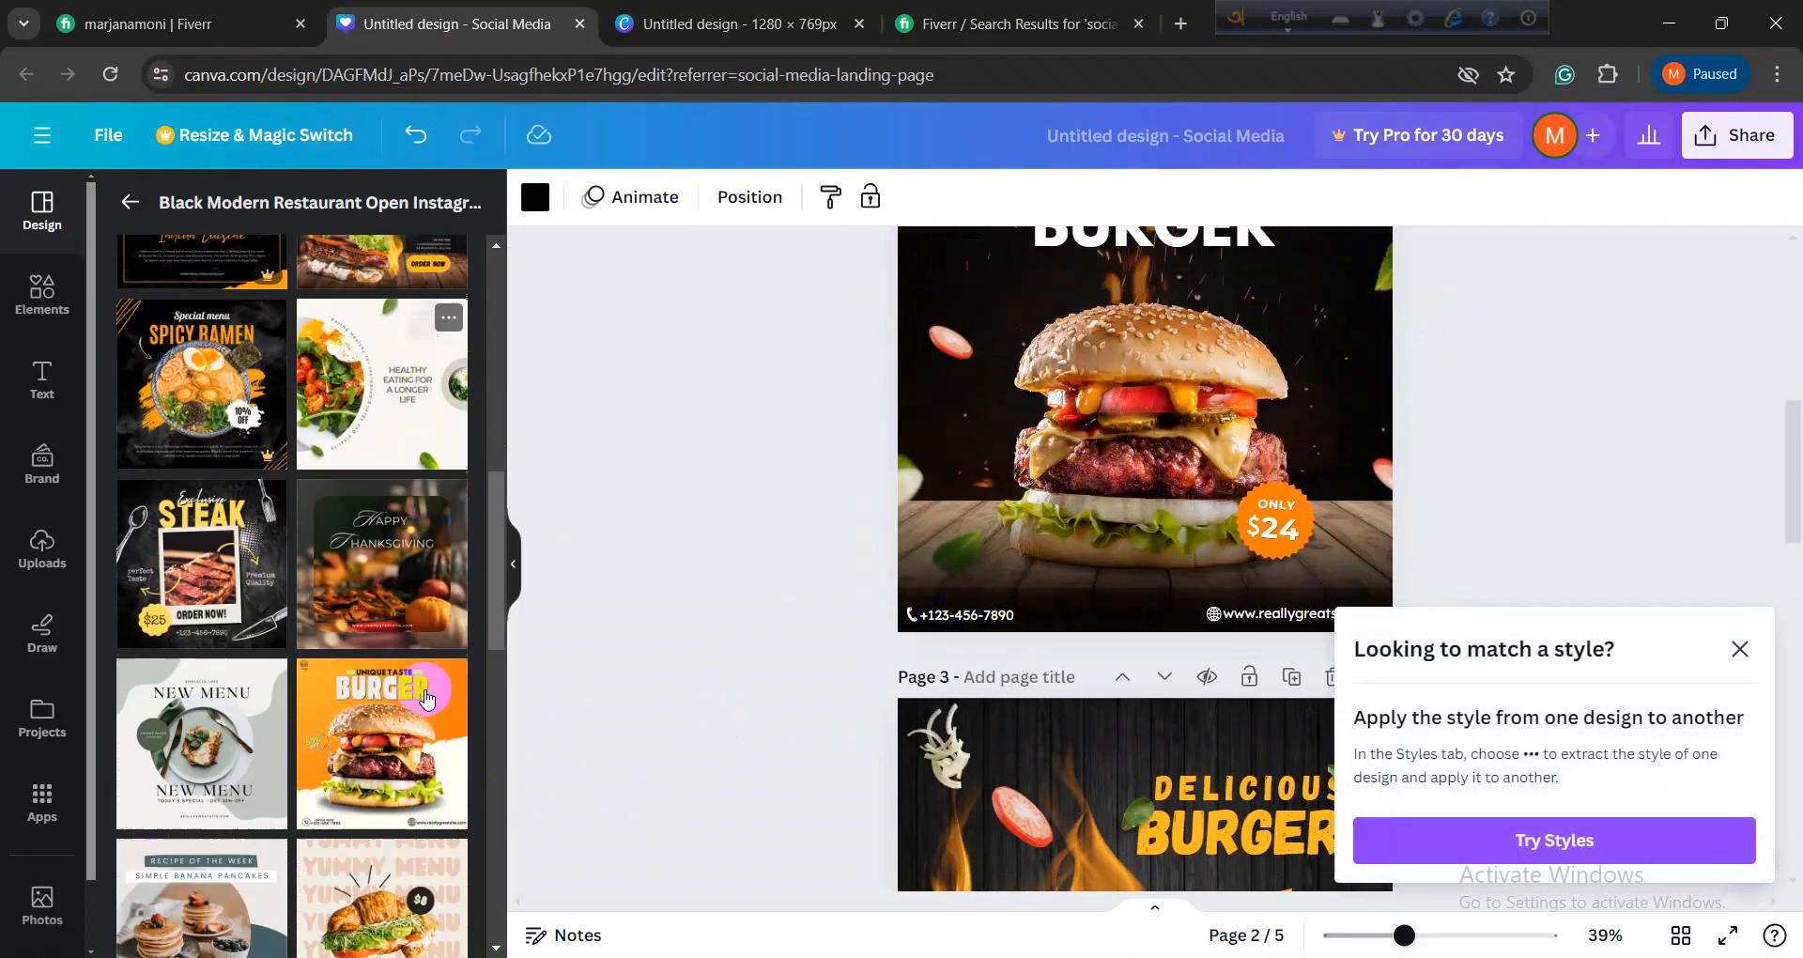
Step: Return to the Restaurant template results, dismiss the style-matching pop-up, and select blank page 5
click(130, 202)
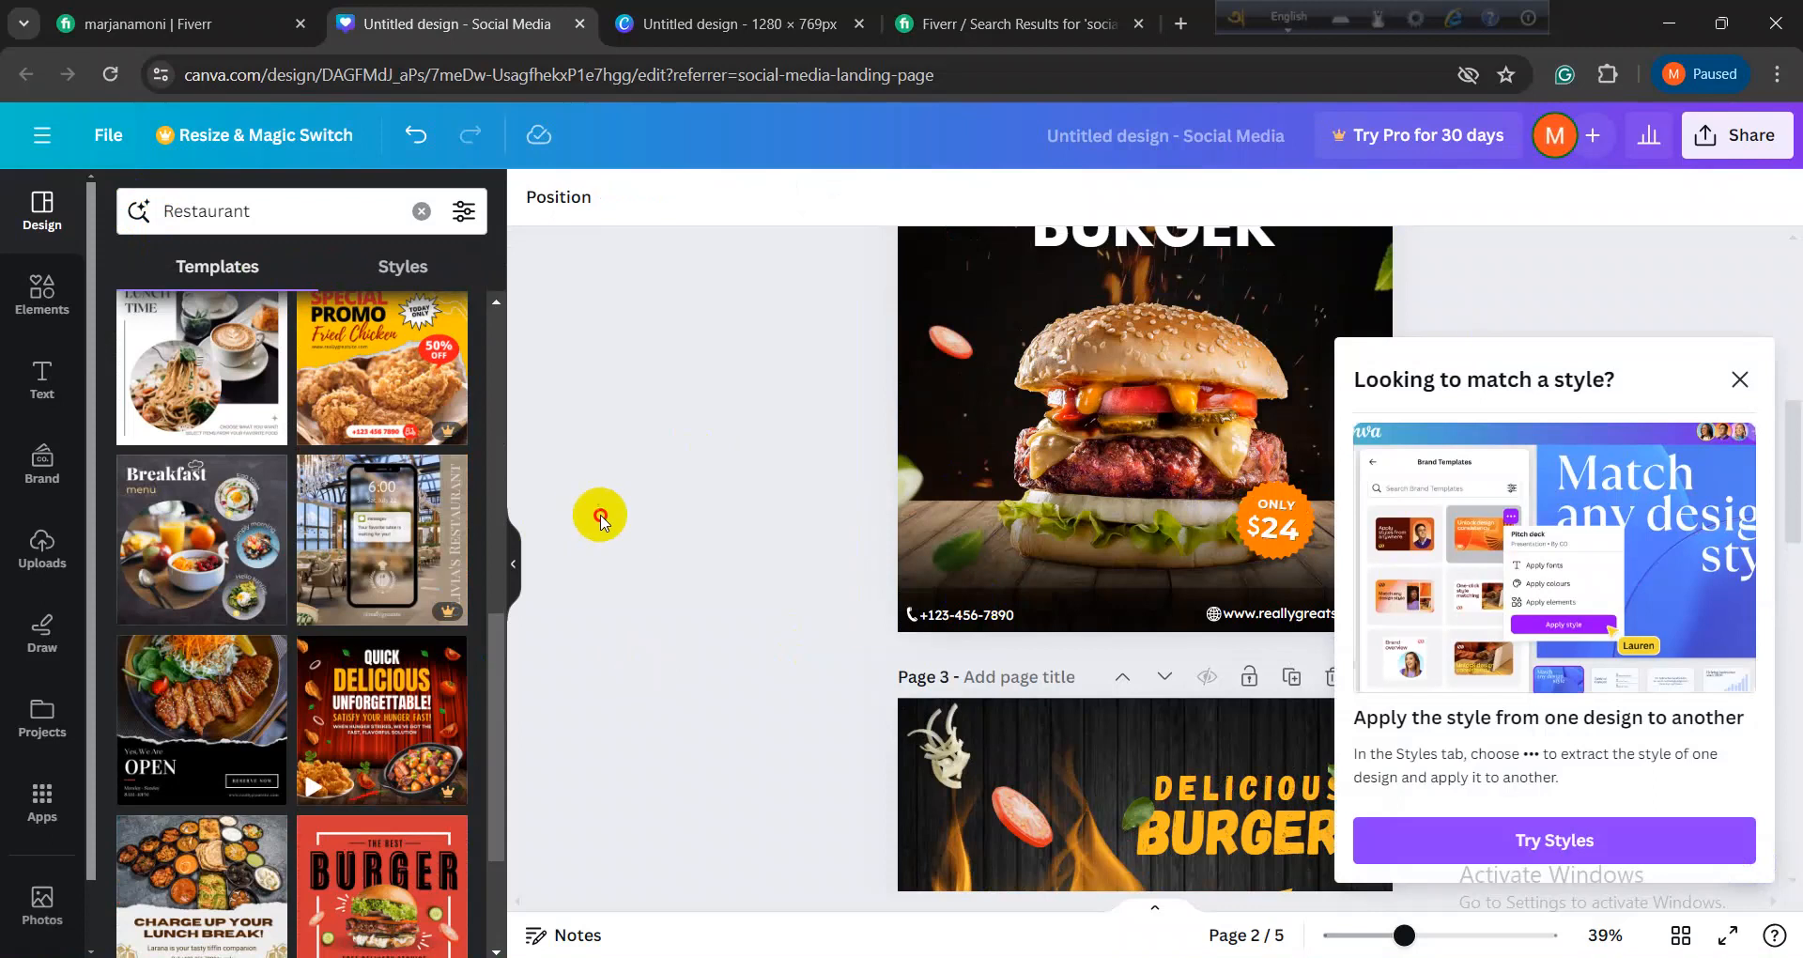
scroll(826, 610, down, 10)
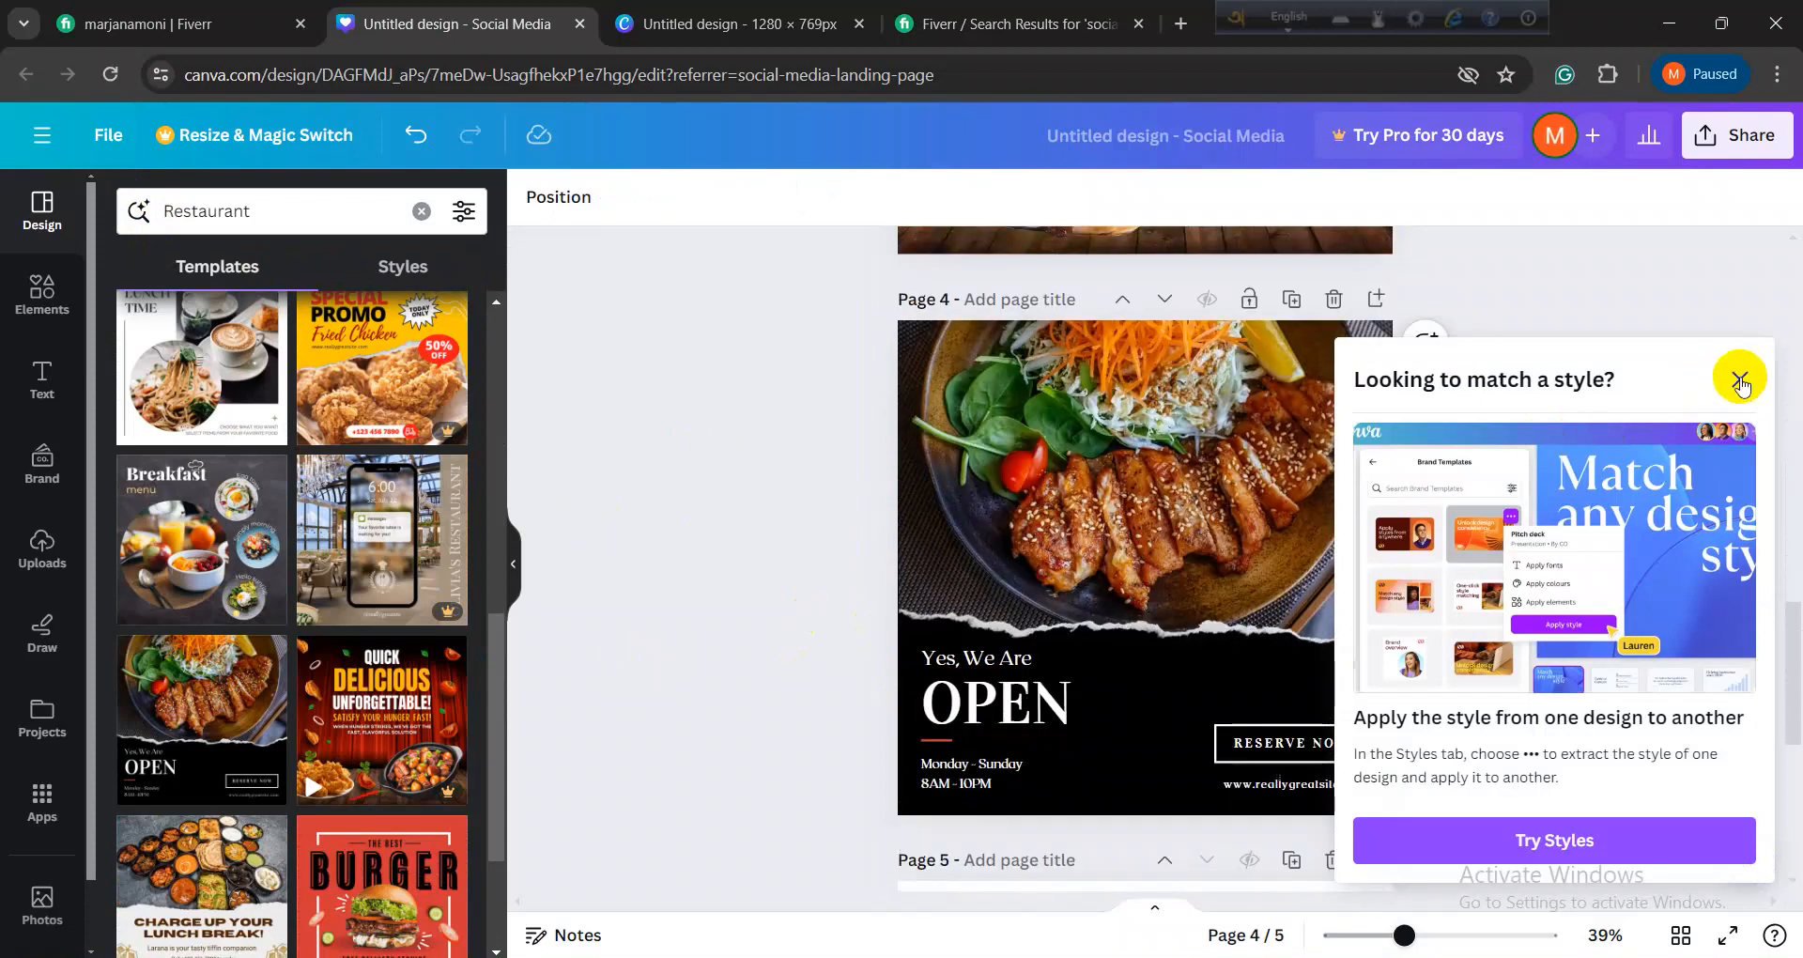
click(1740, 380)
scroll(1033, 746, down, 3)
click(1039, 676)
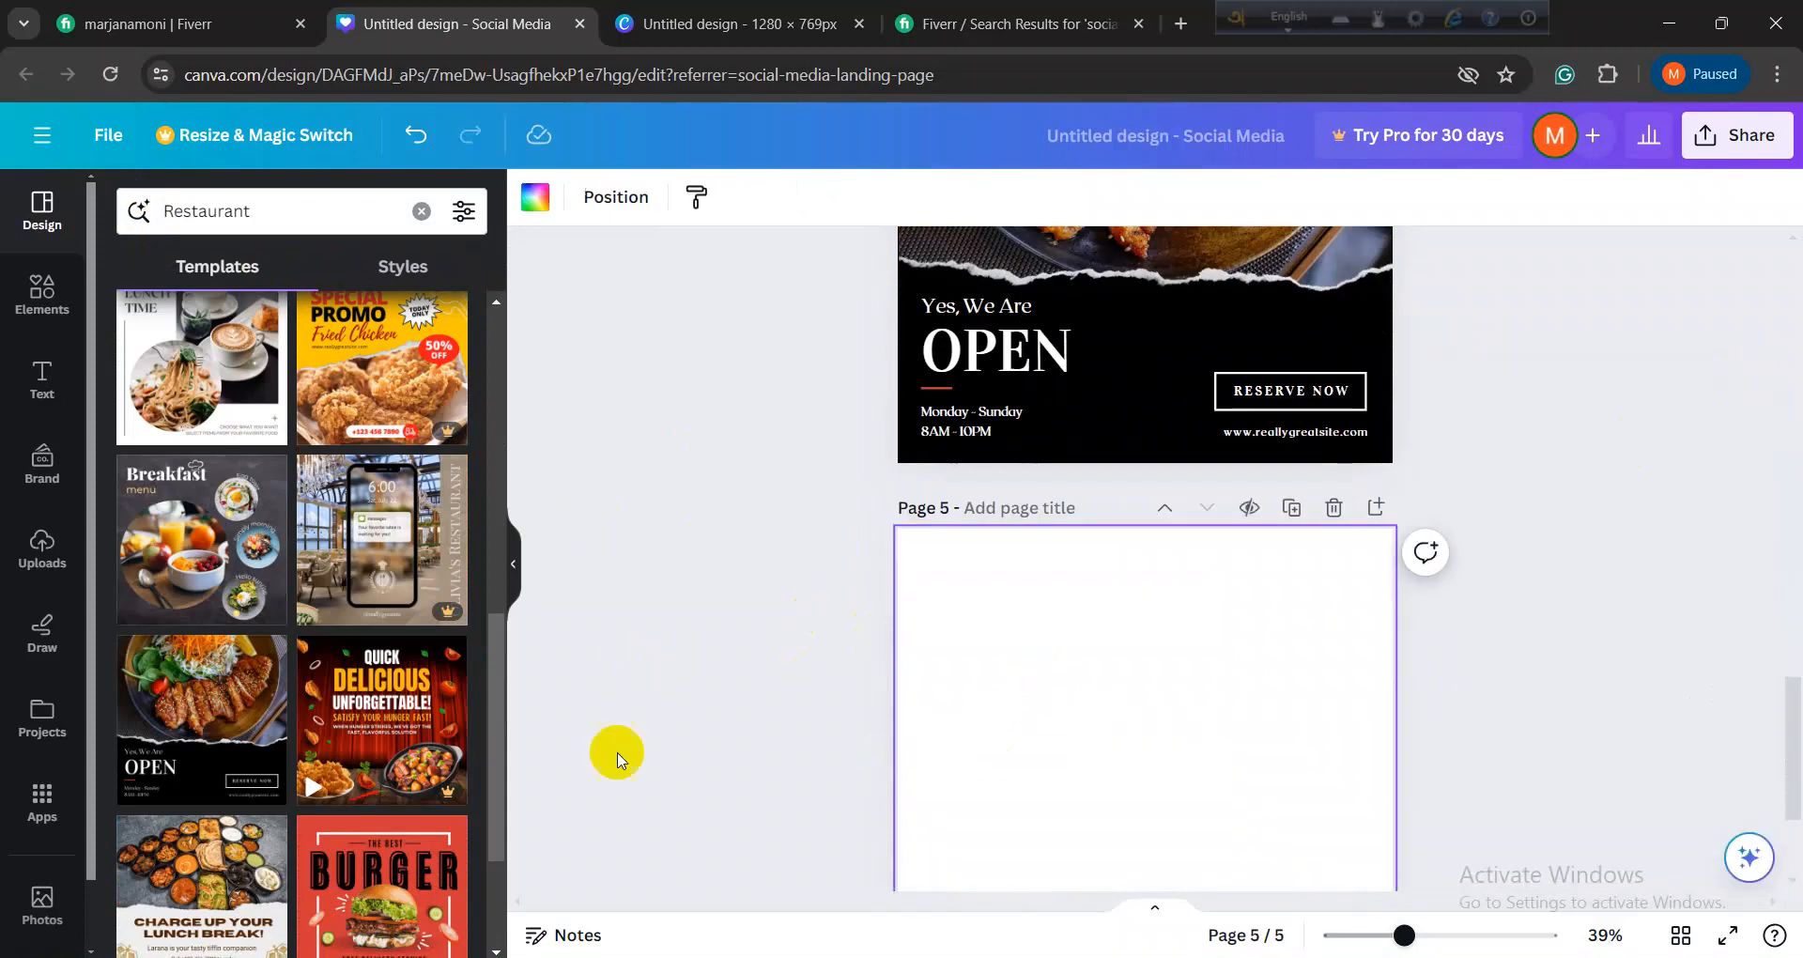
Step: Replace the Restaurant template search with "Food" and browse the resulting designs
scroll(374, 657, up, 10)
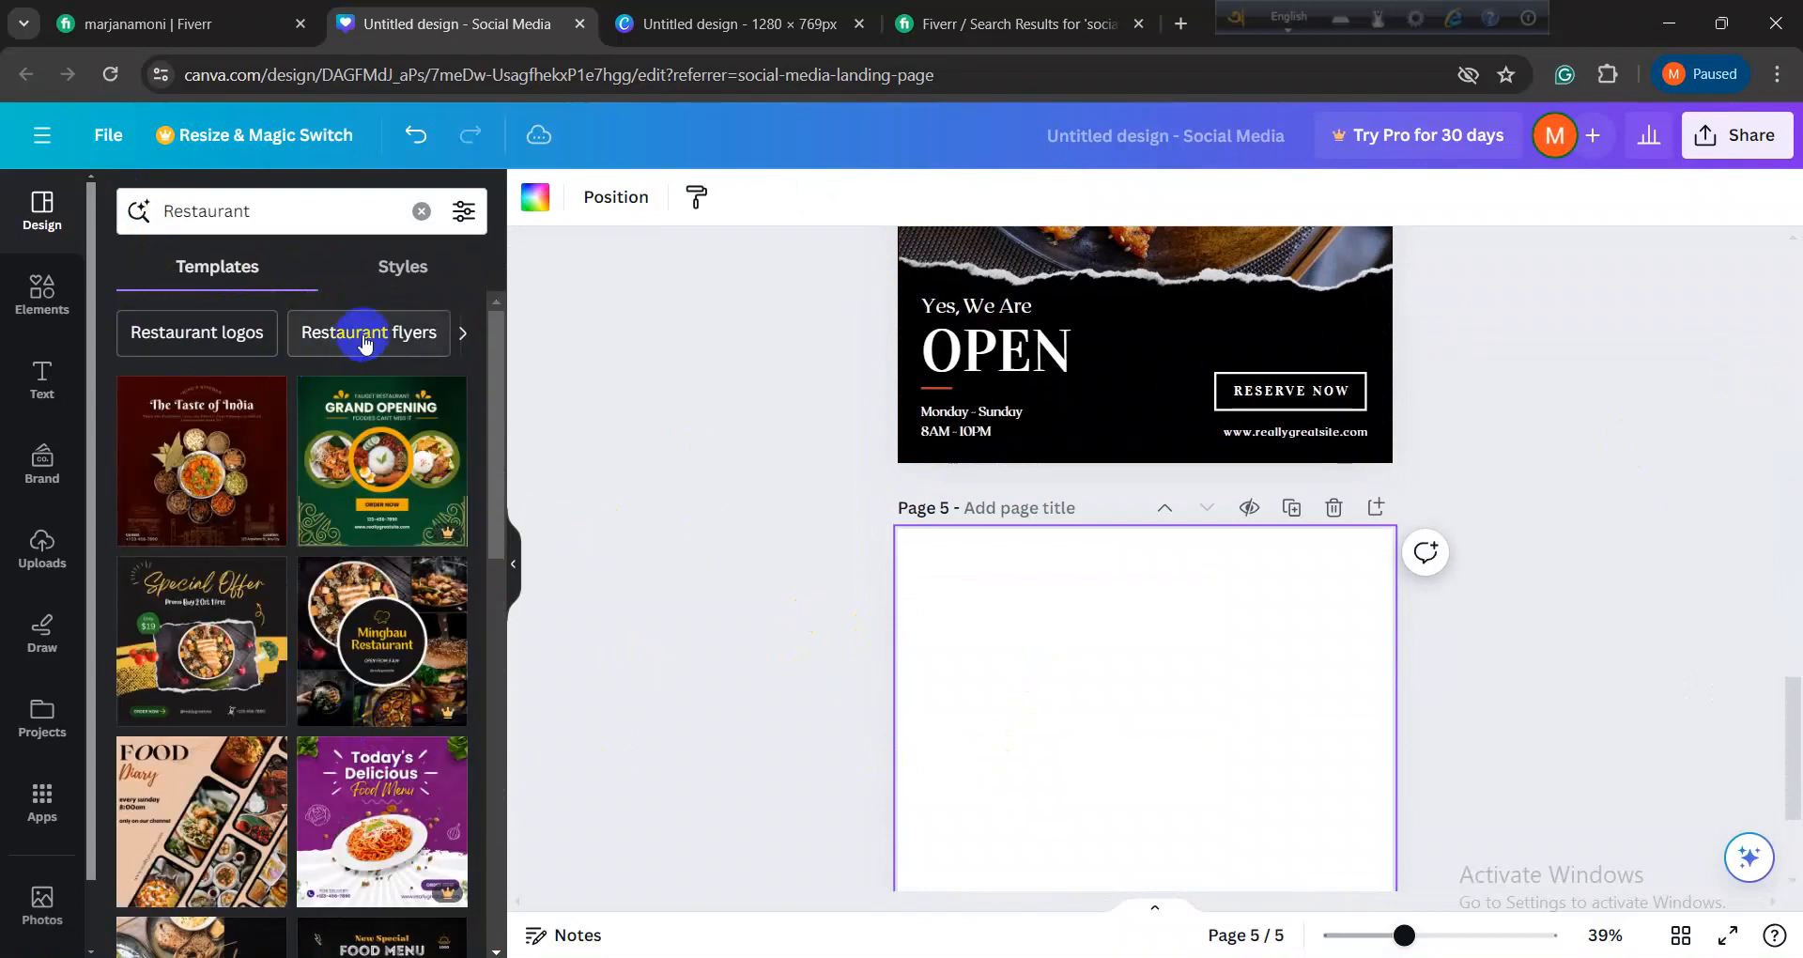
click(267, 215)
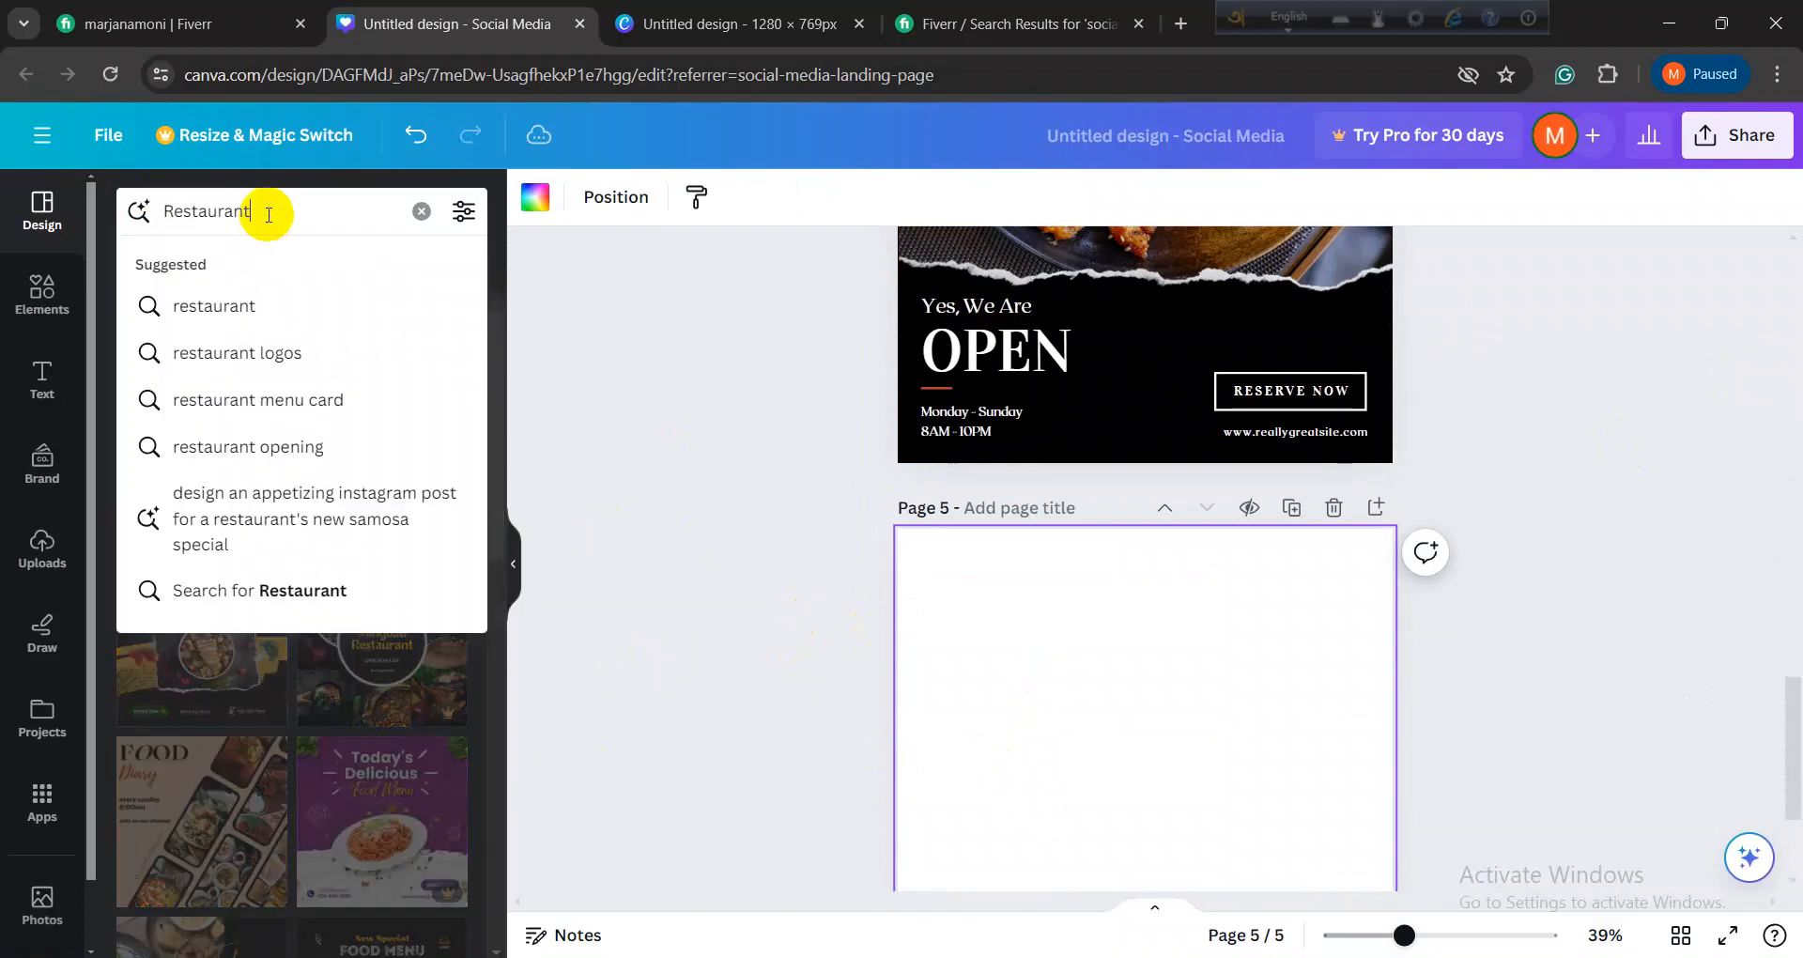
key(BackSpace)
key(BackSpace)
key(BackSpace)
key(BackSpace)
key(BackSpace)
key(BackSpace)
key(BackSpace)
key(BackSpace)
key(BackSpace)
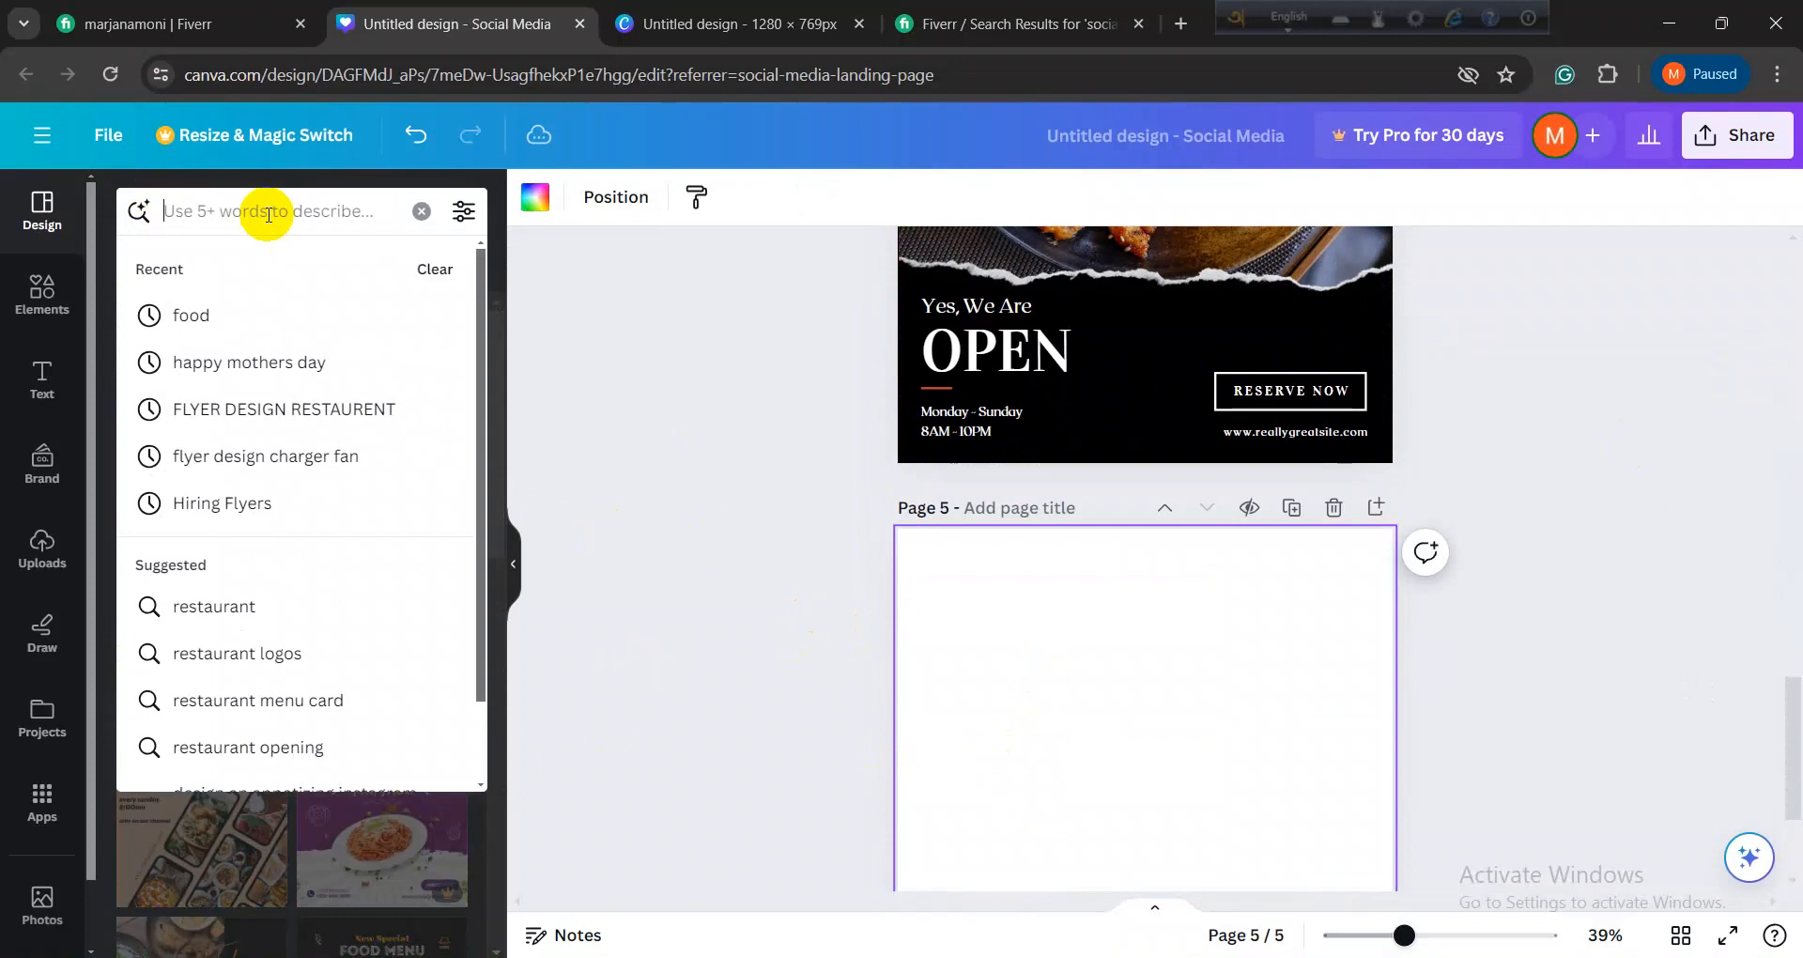
text(Fo)
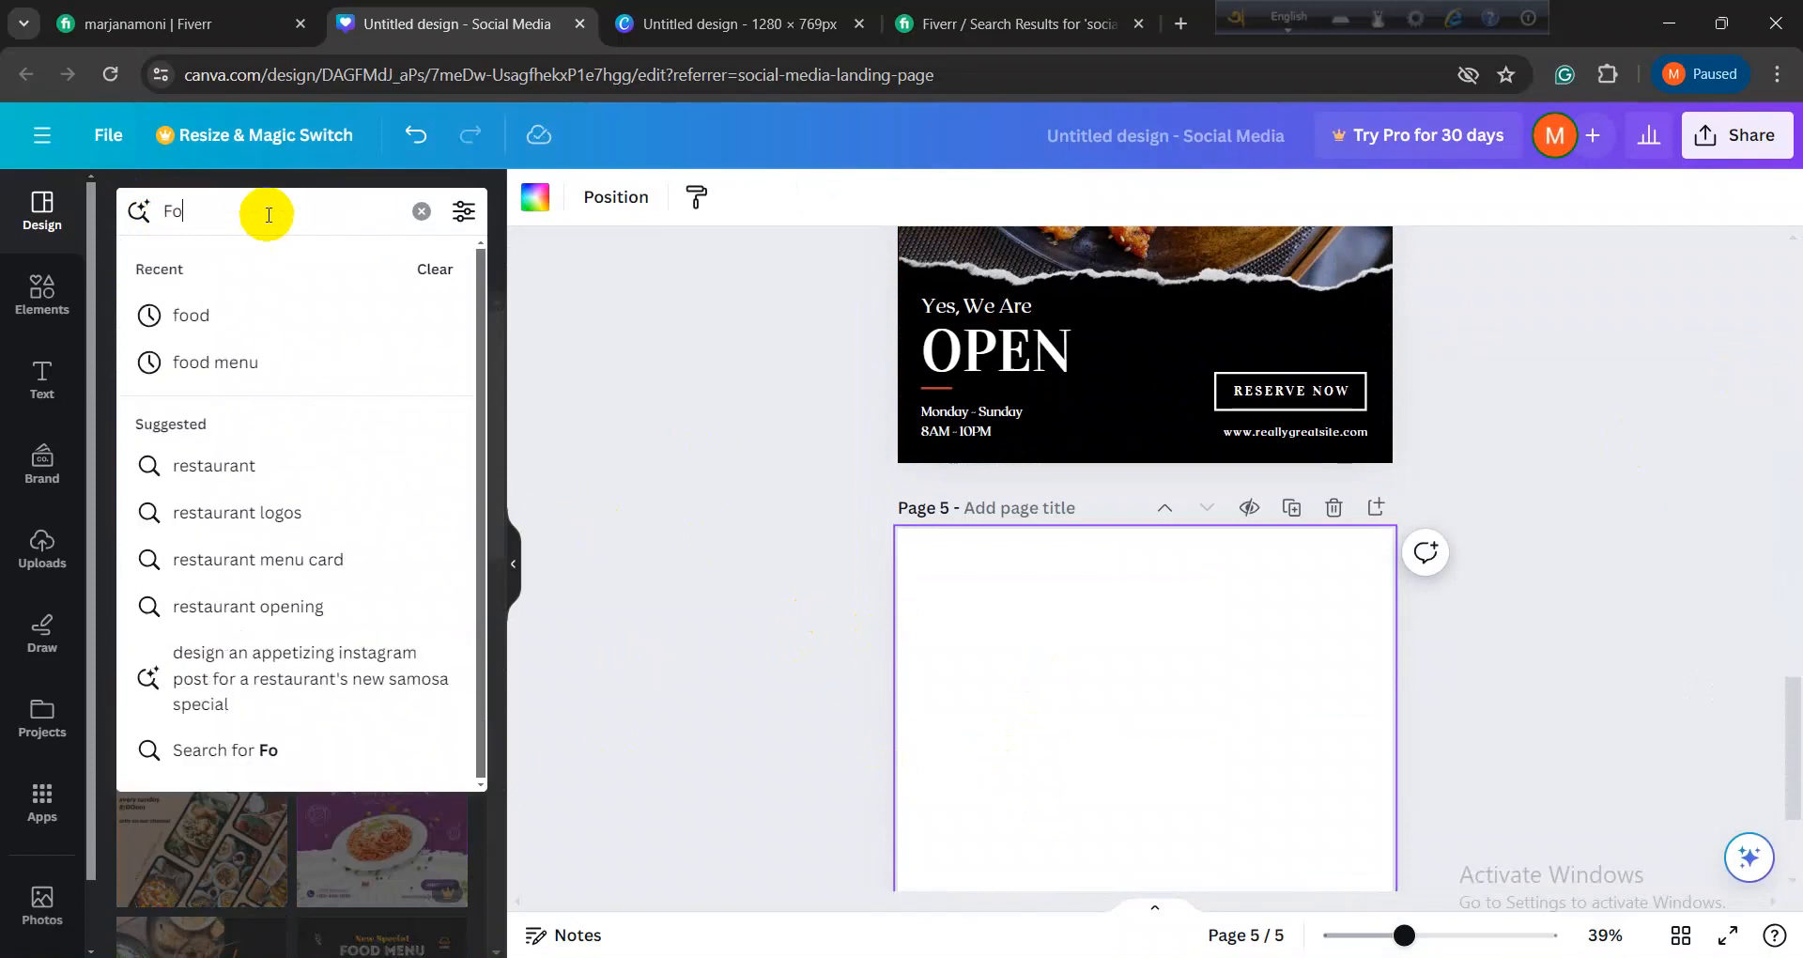
text(od)
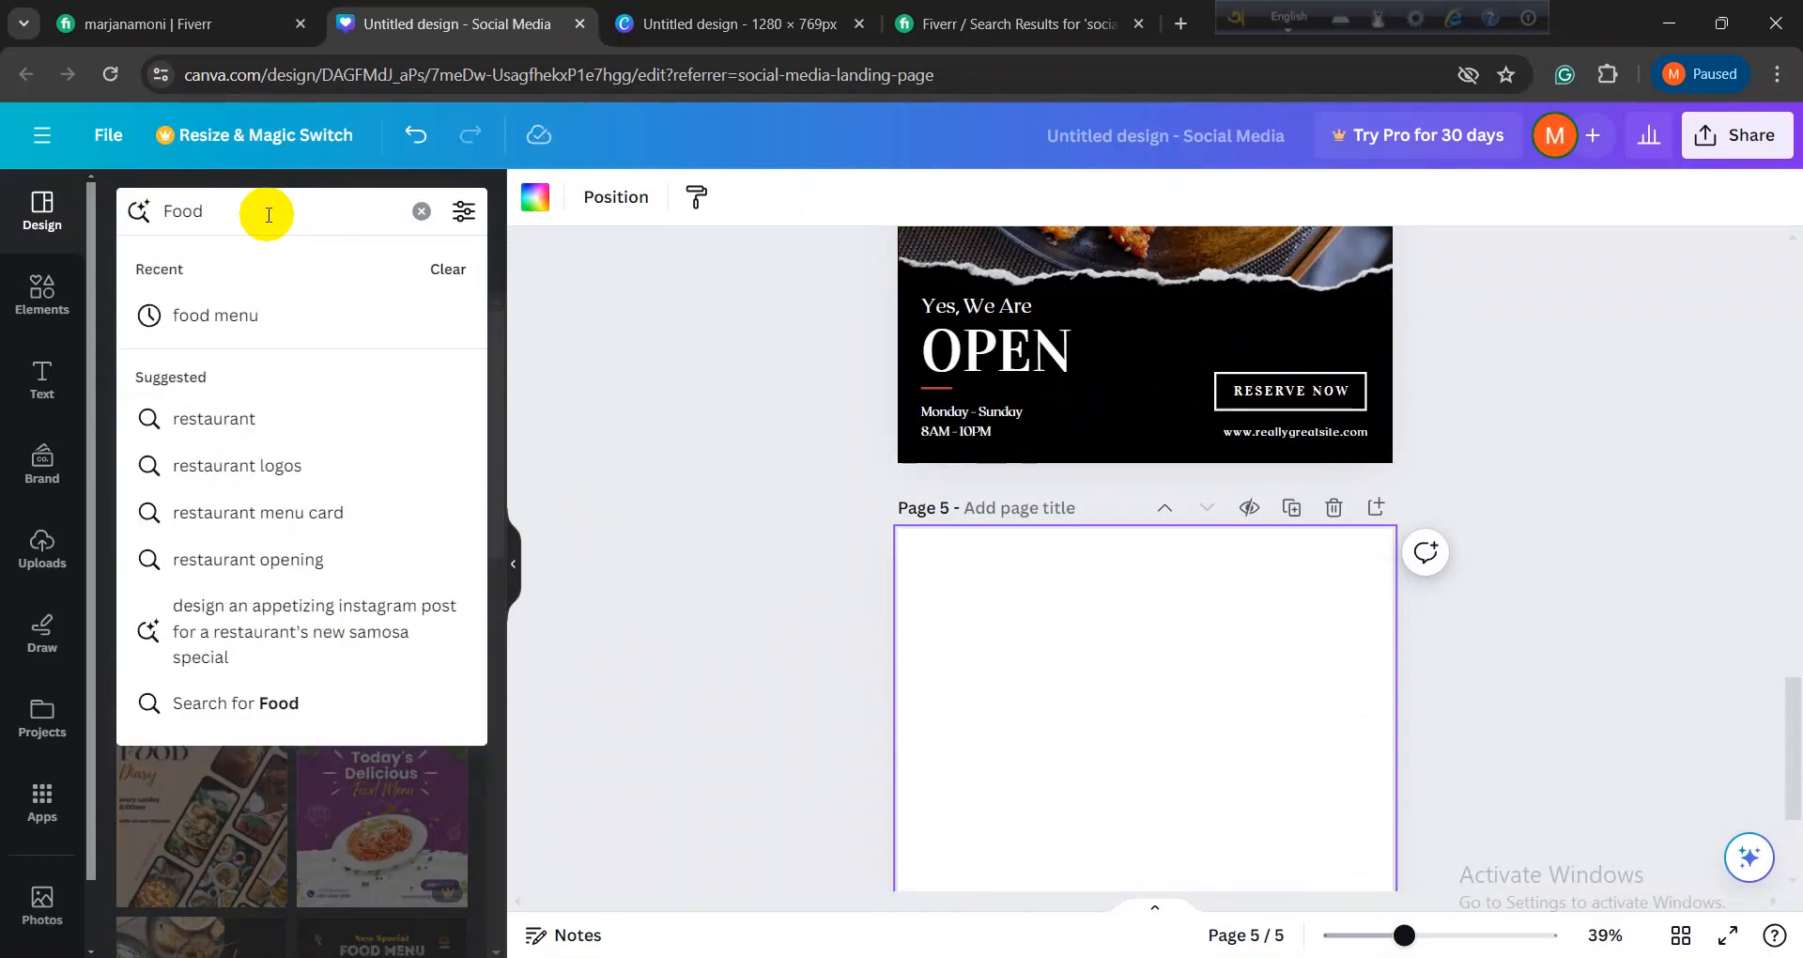
key(Return)
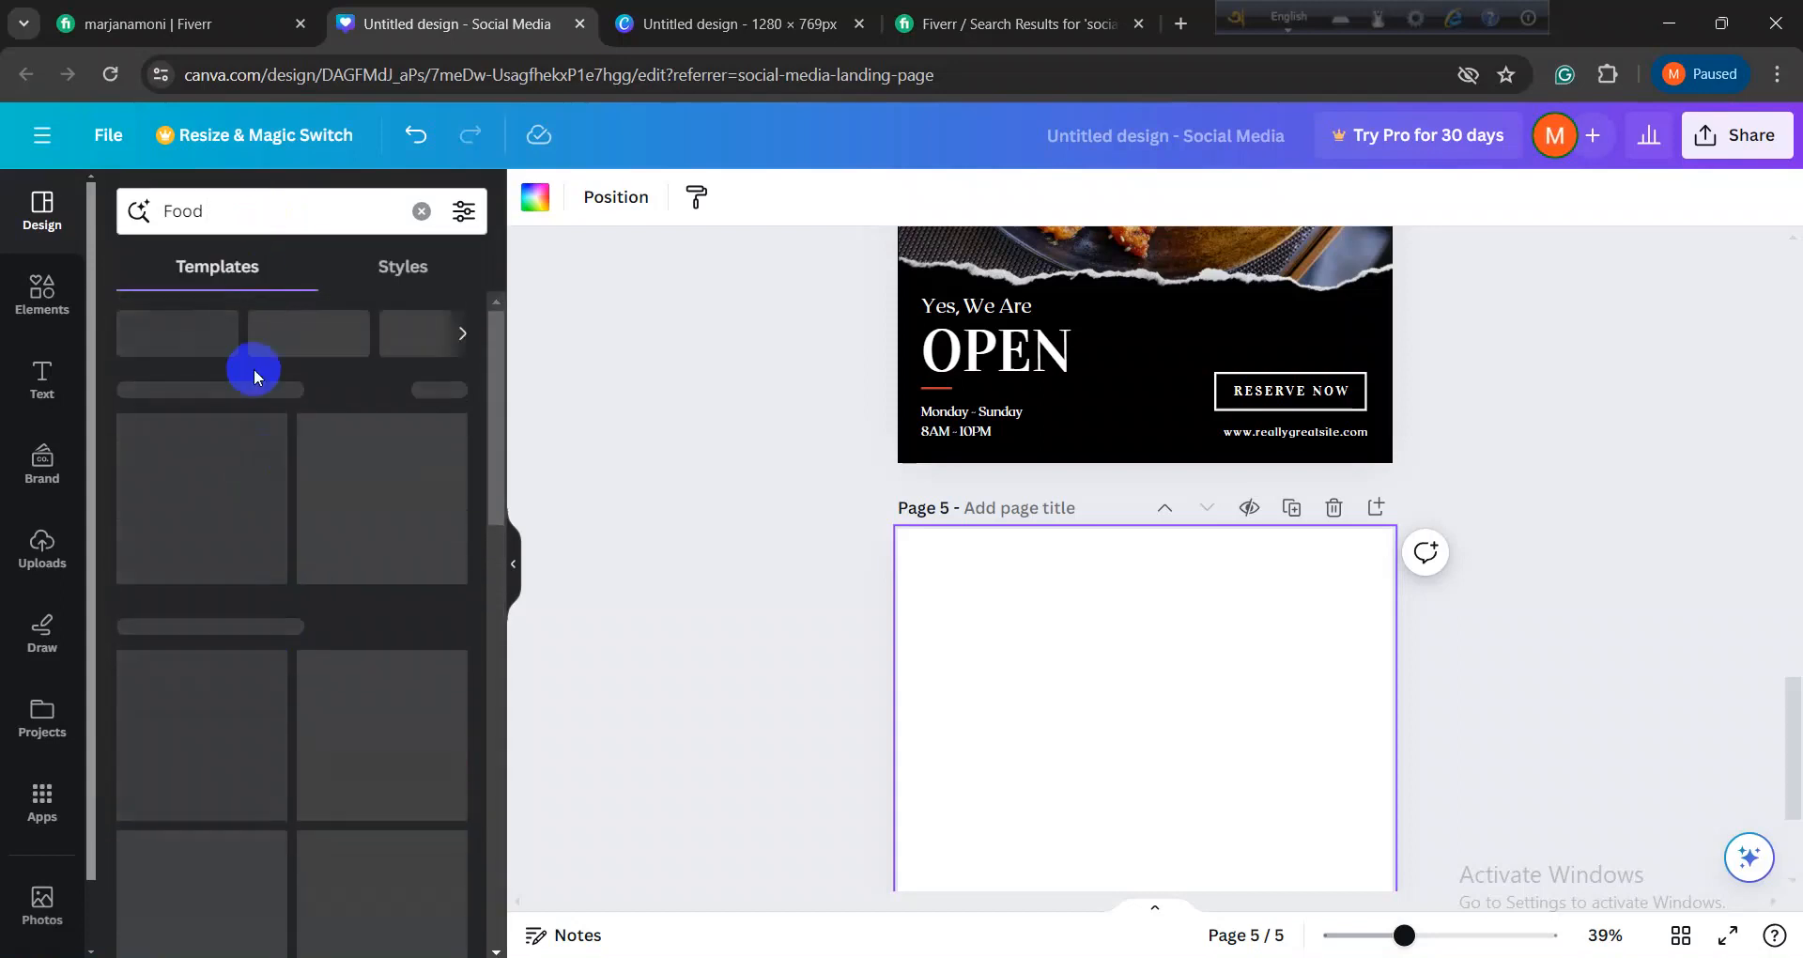
click(227, 216)
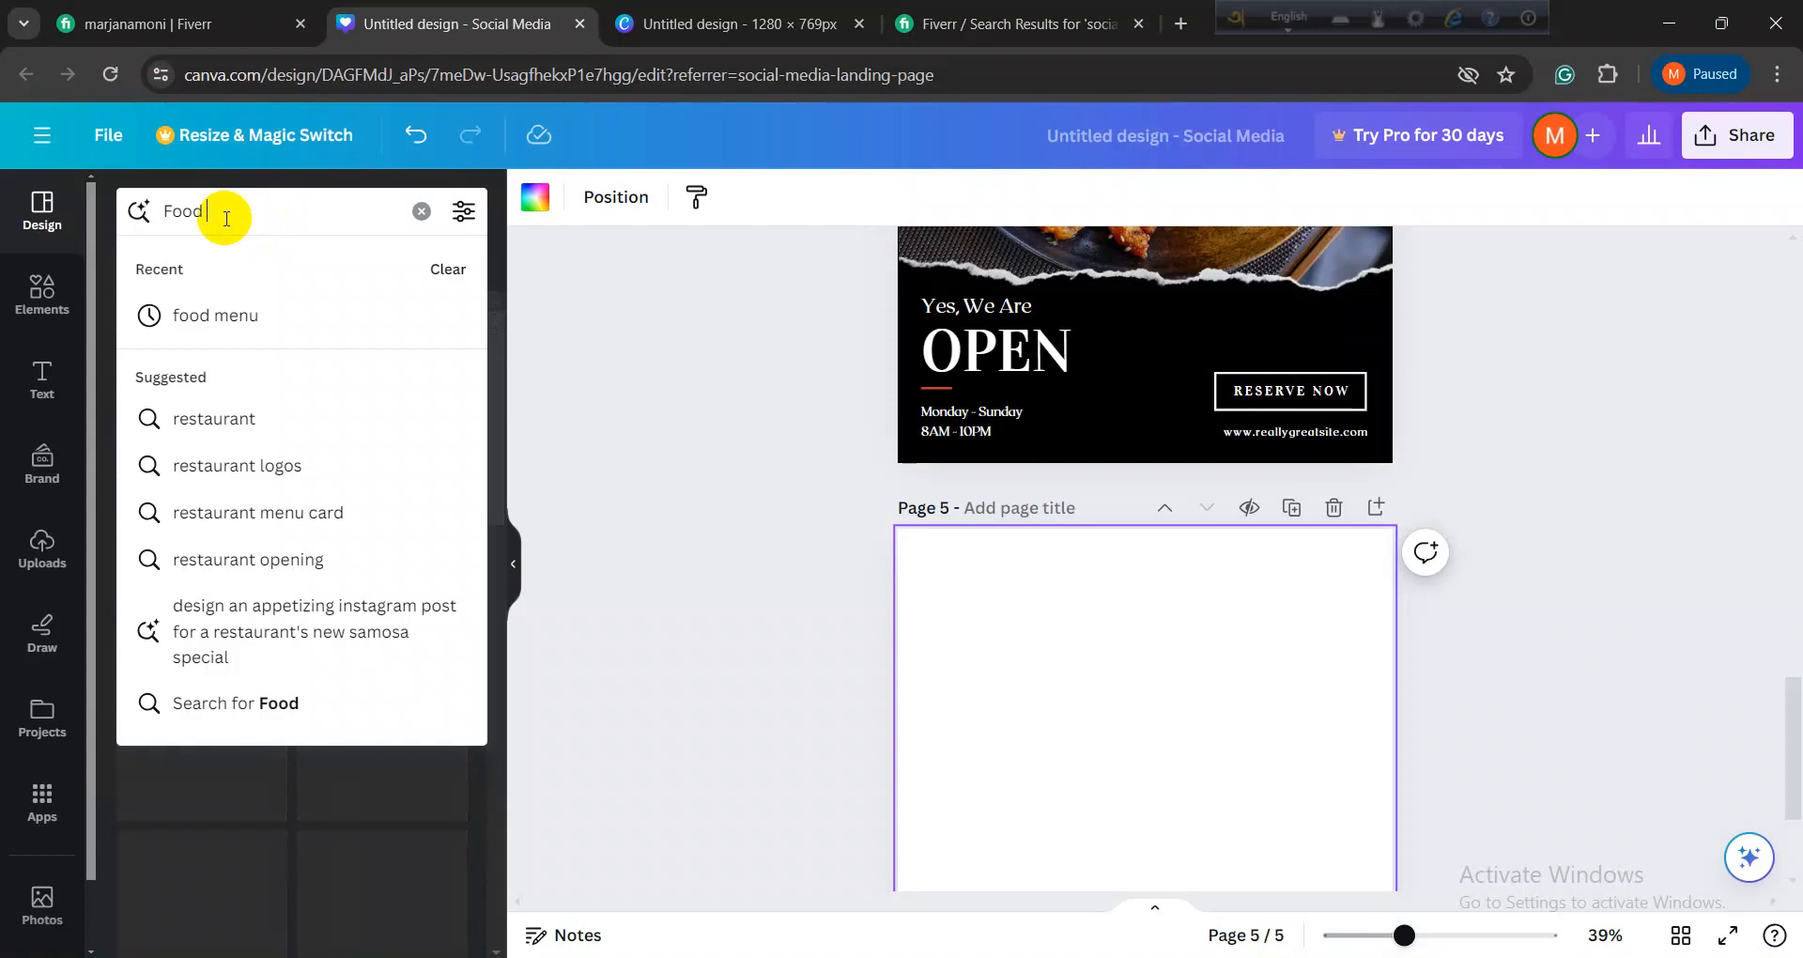
click(577, 503)
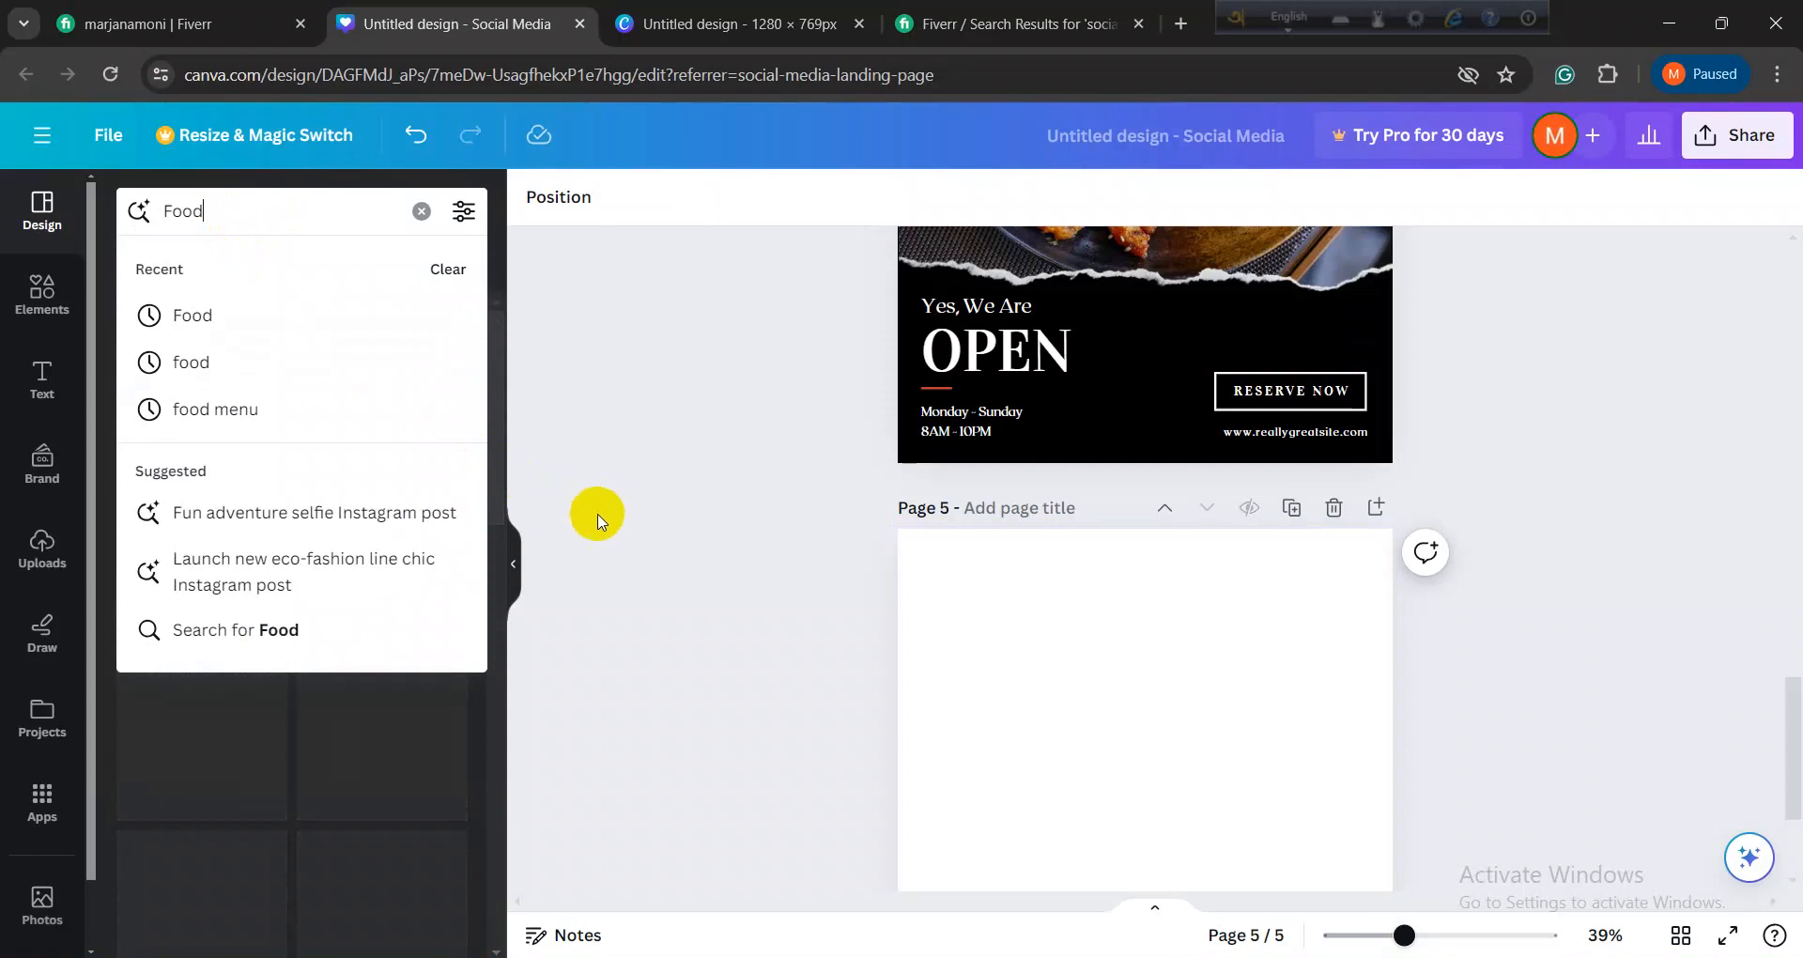
key(Return)
scroll(345, 607, down, 1)
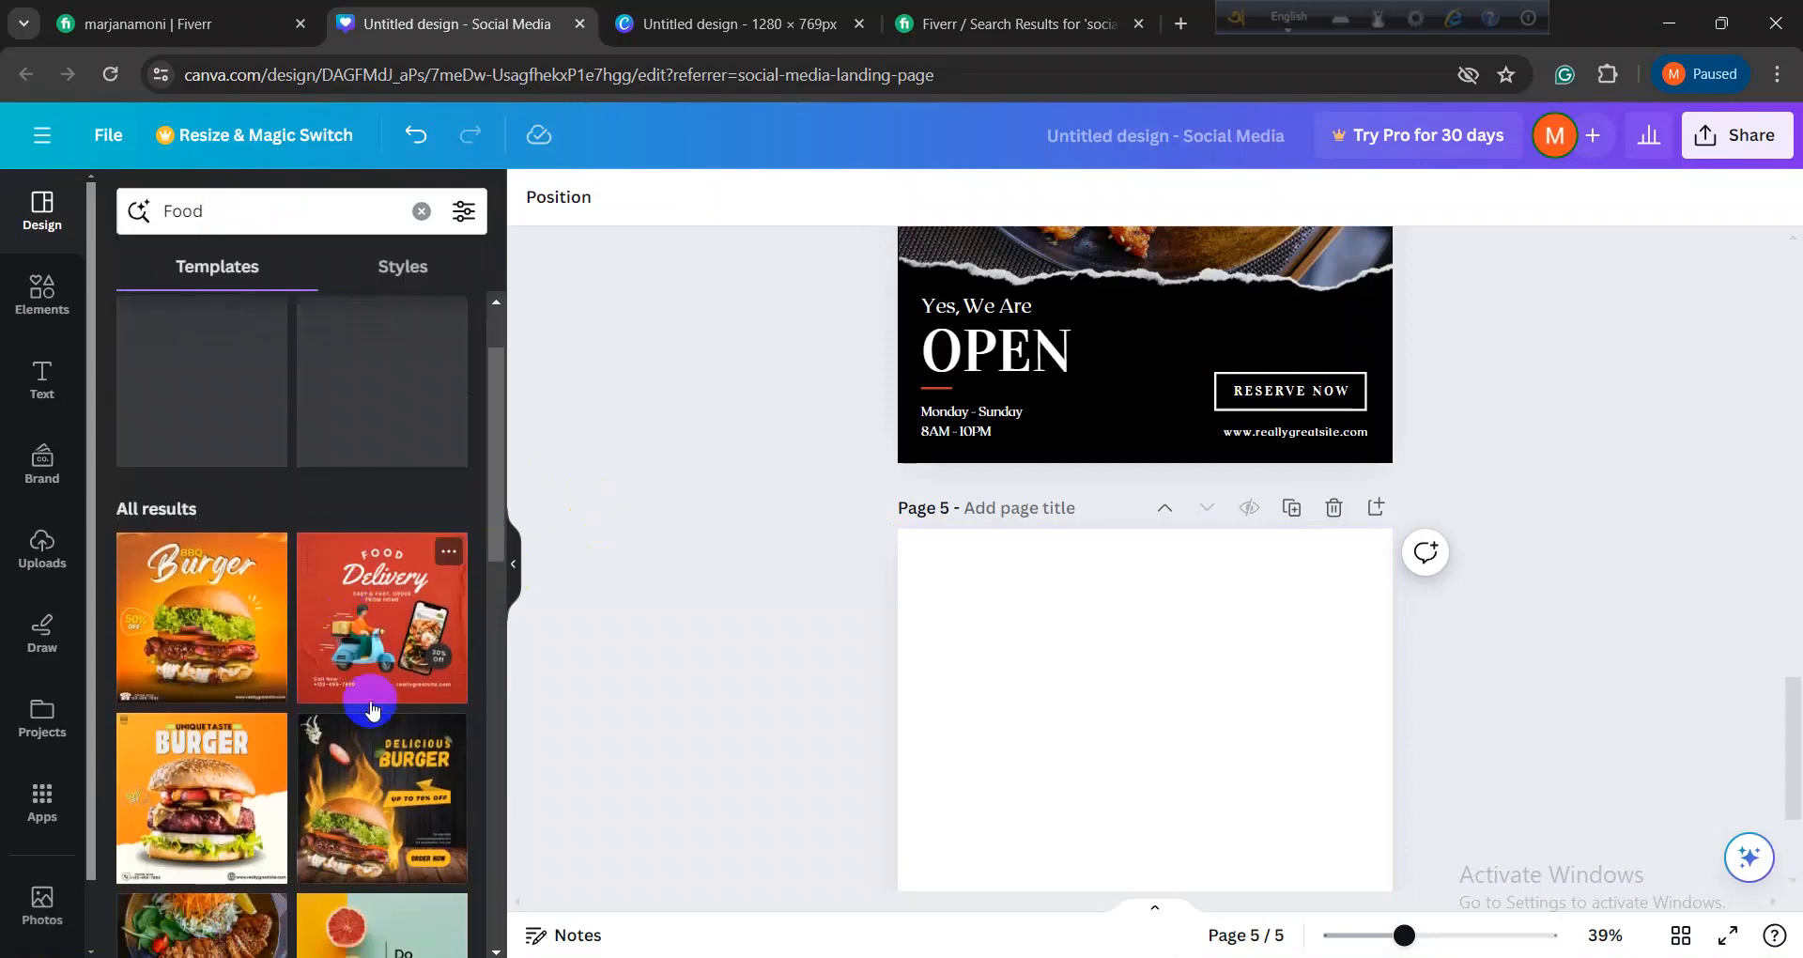
scroll(371, 709, down, 3)
Step: Search the templates for "stake"
click(169, 220)
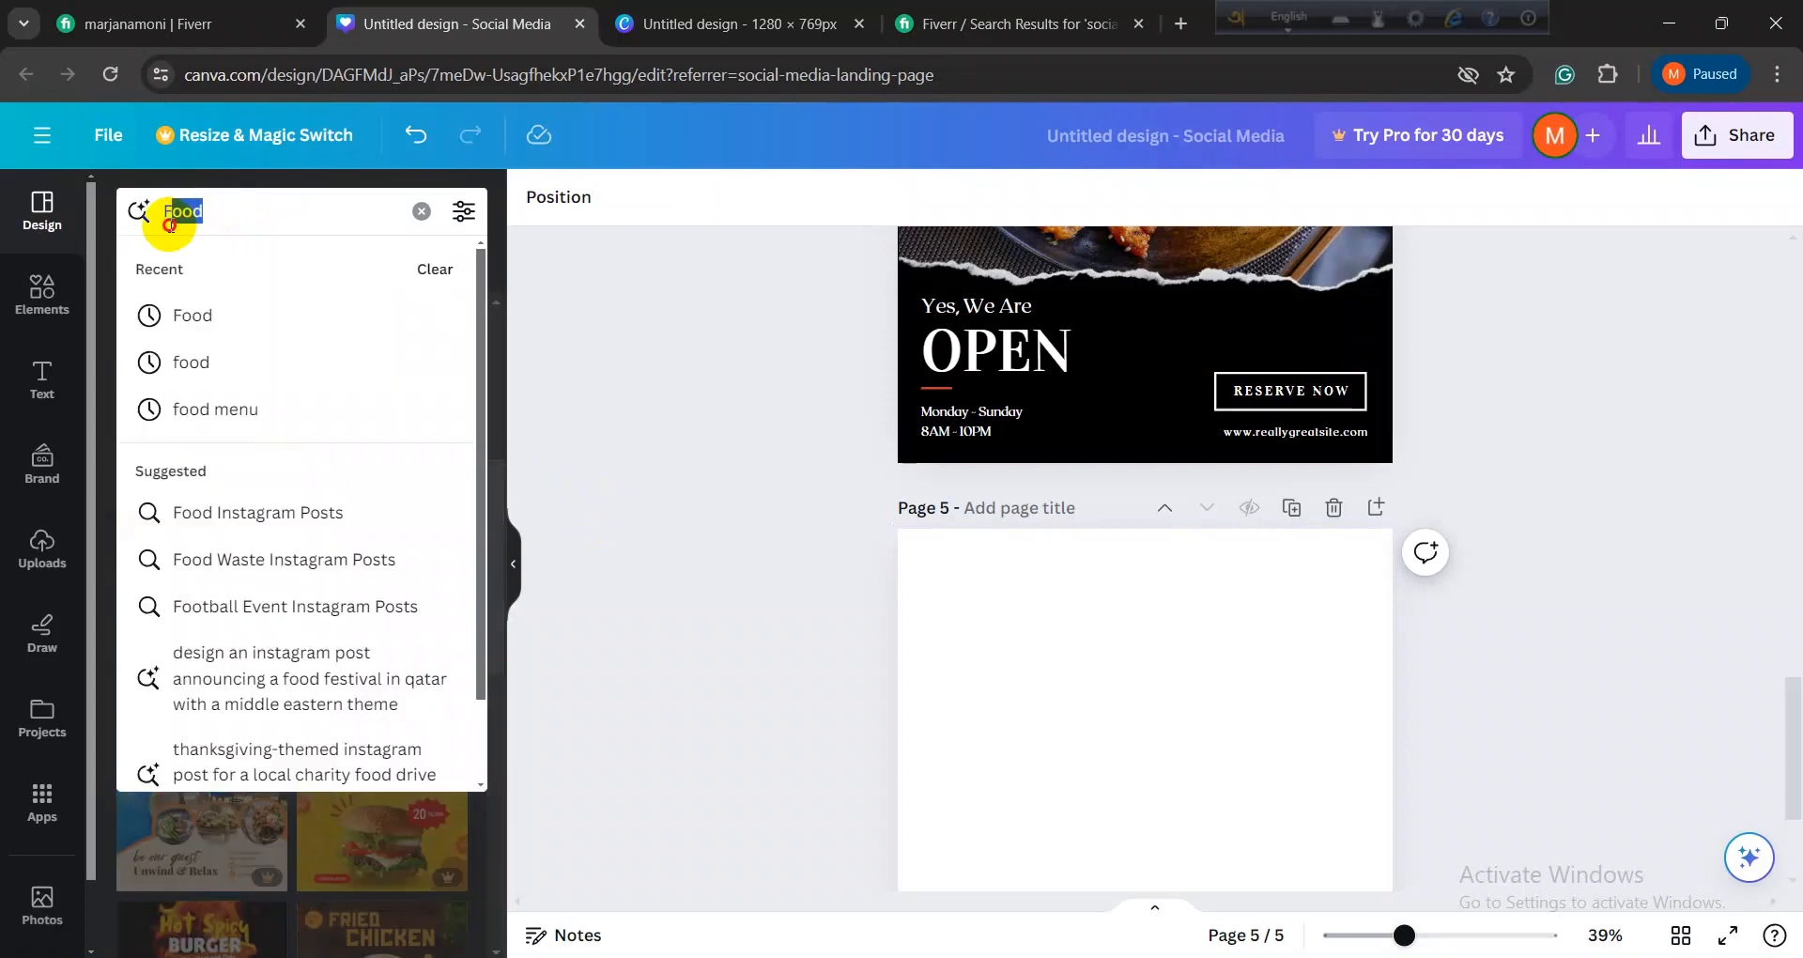
text(sta)
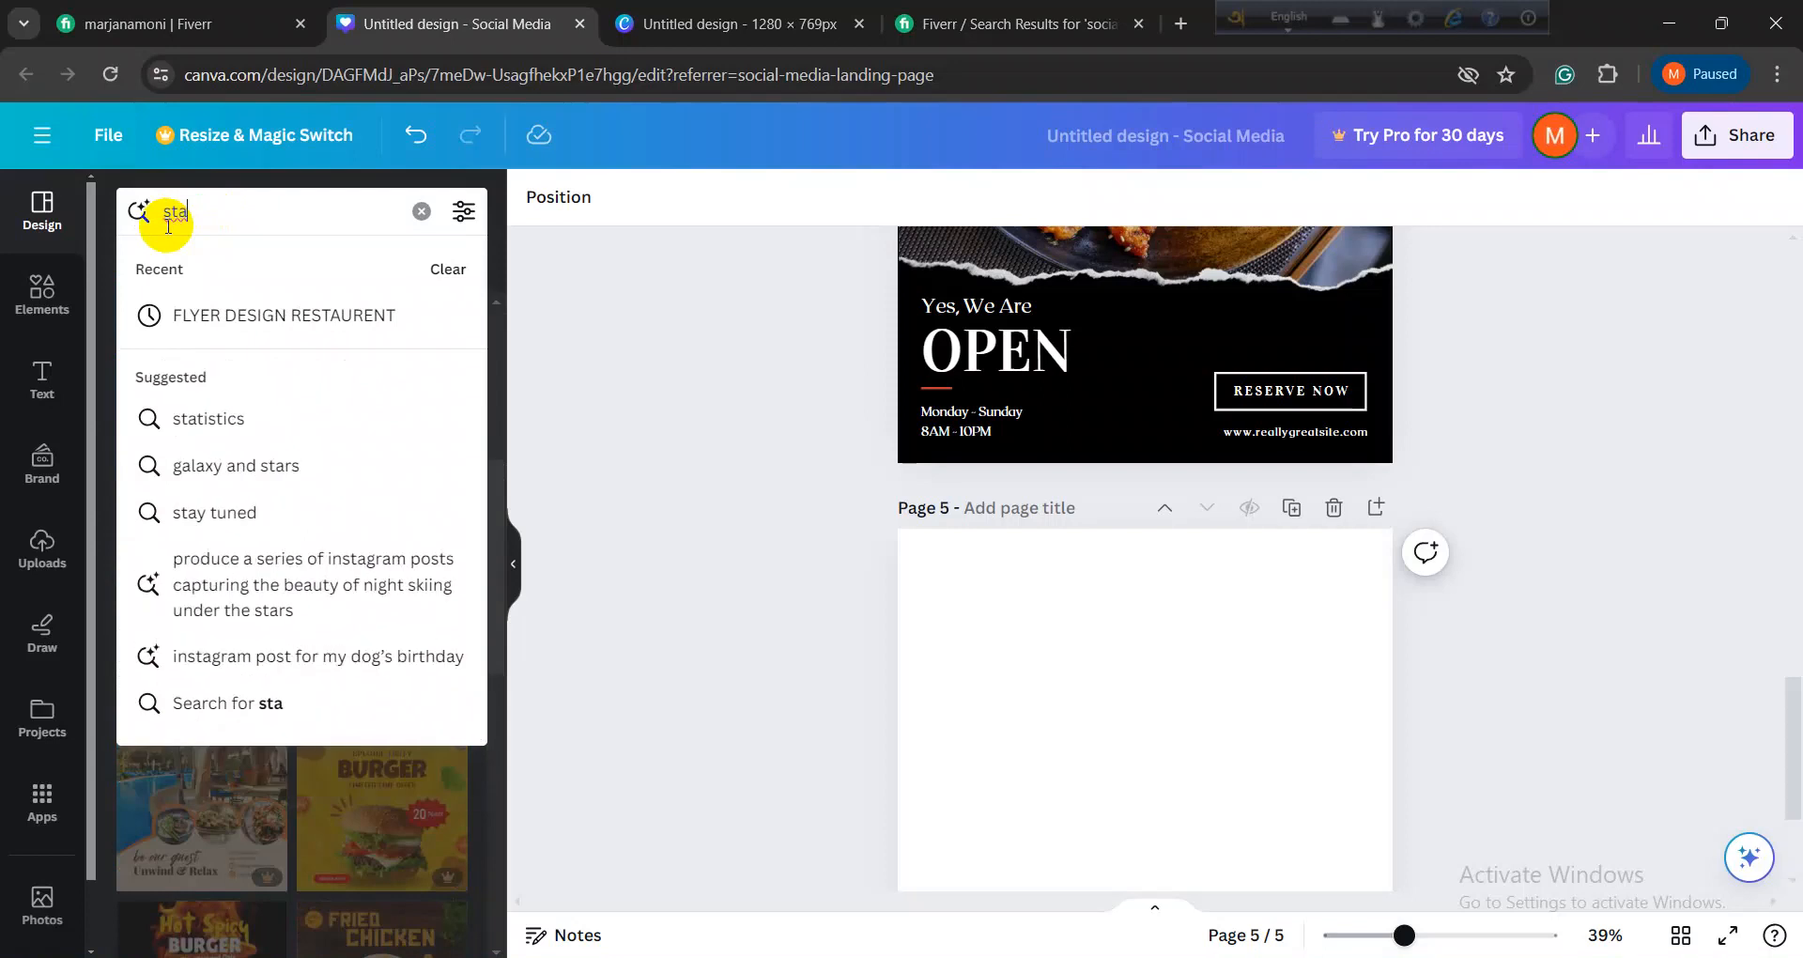
text(ke)
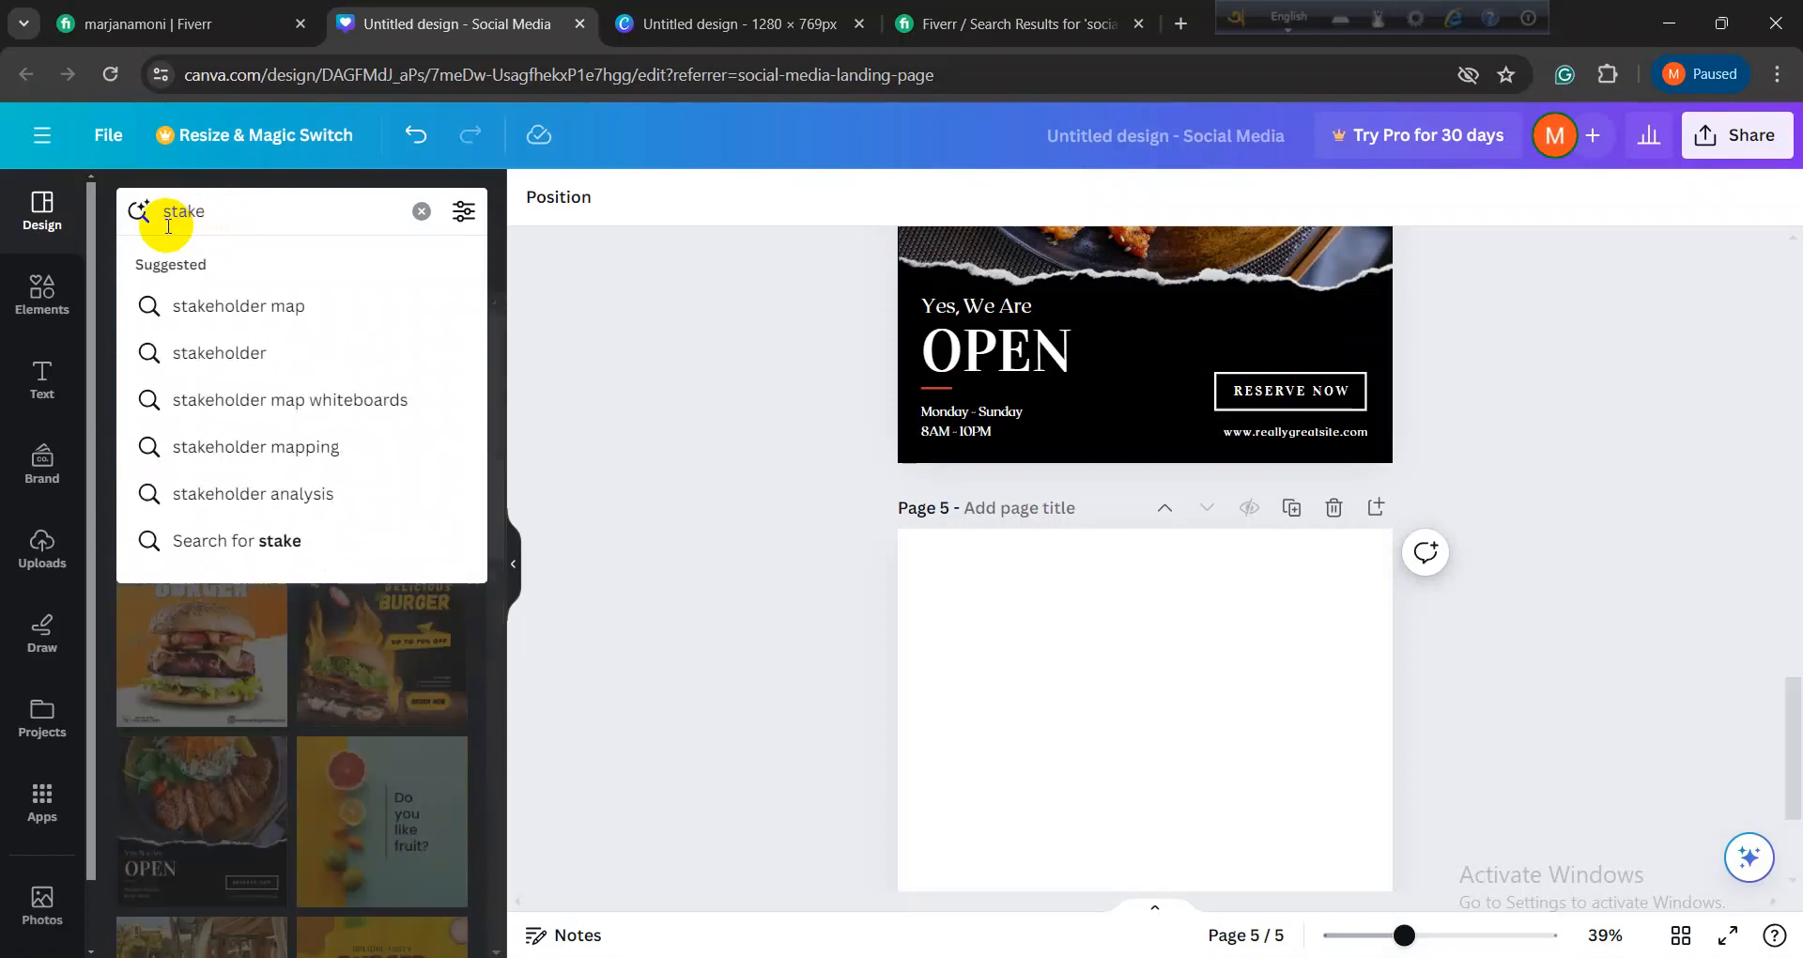
key(Return)
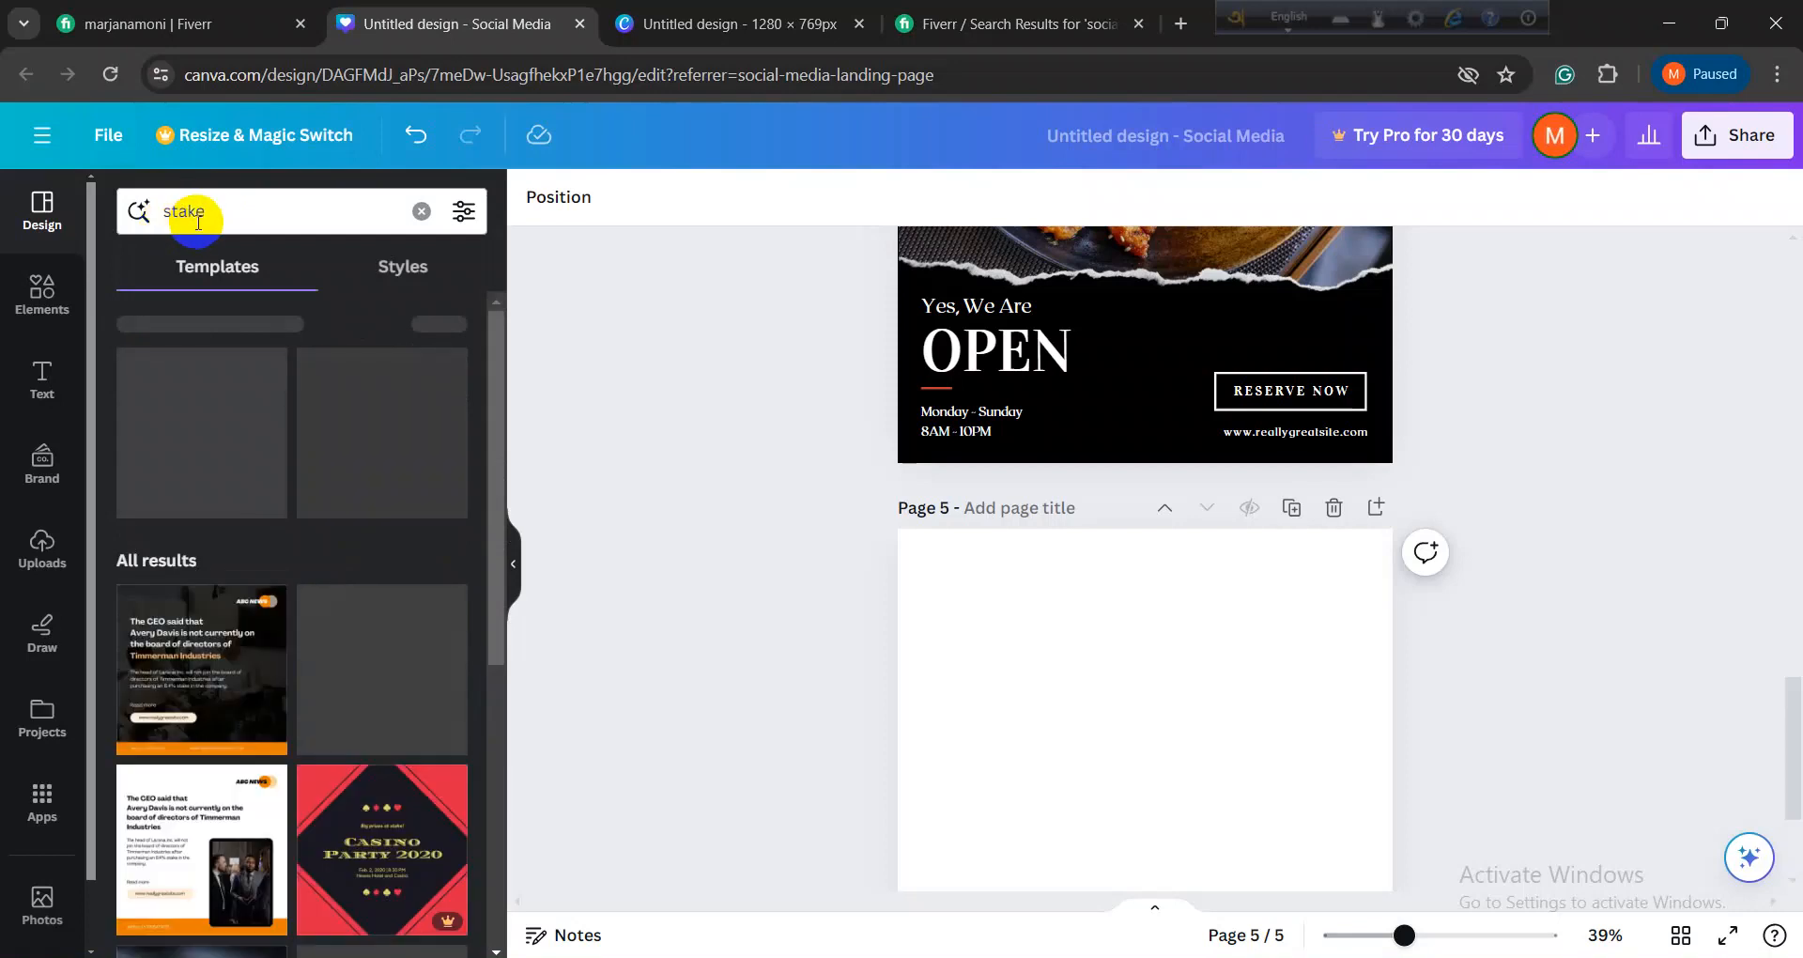
Step: Re-enter "stake" as the template search term and run the search again
double_click(193, 211)
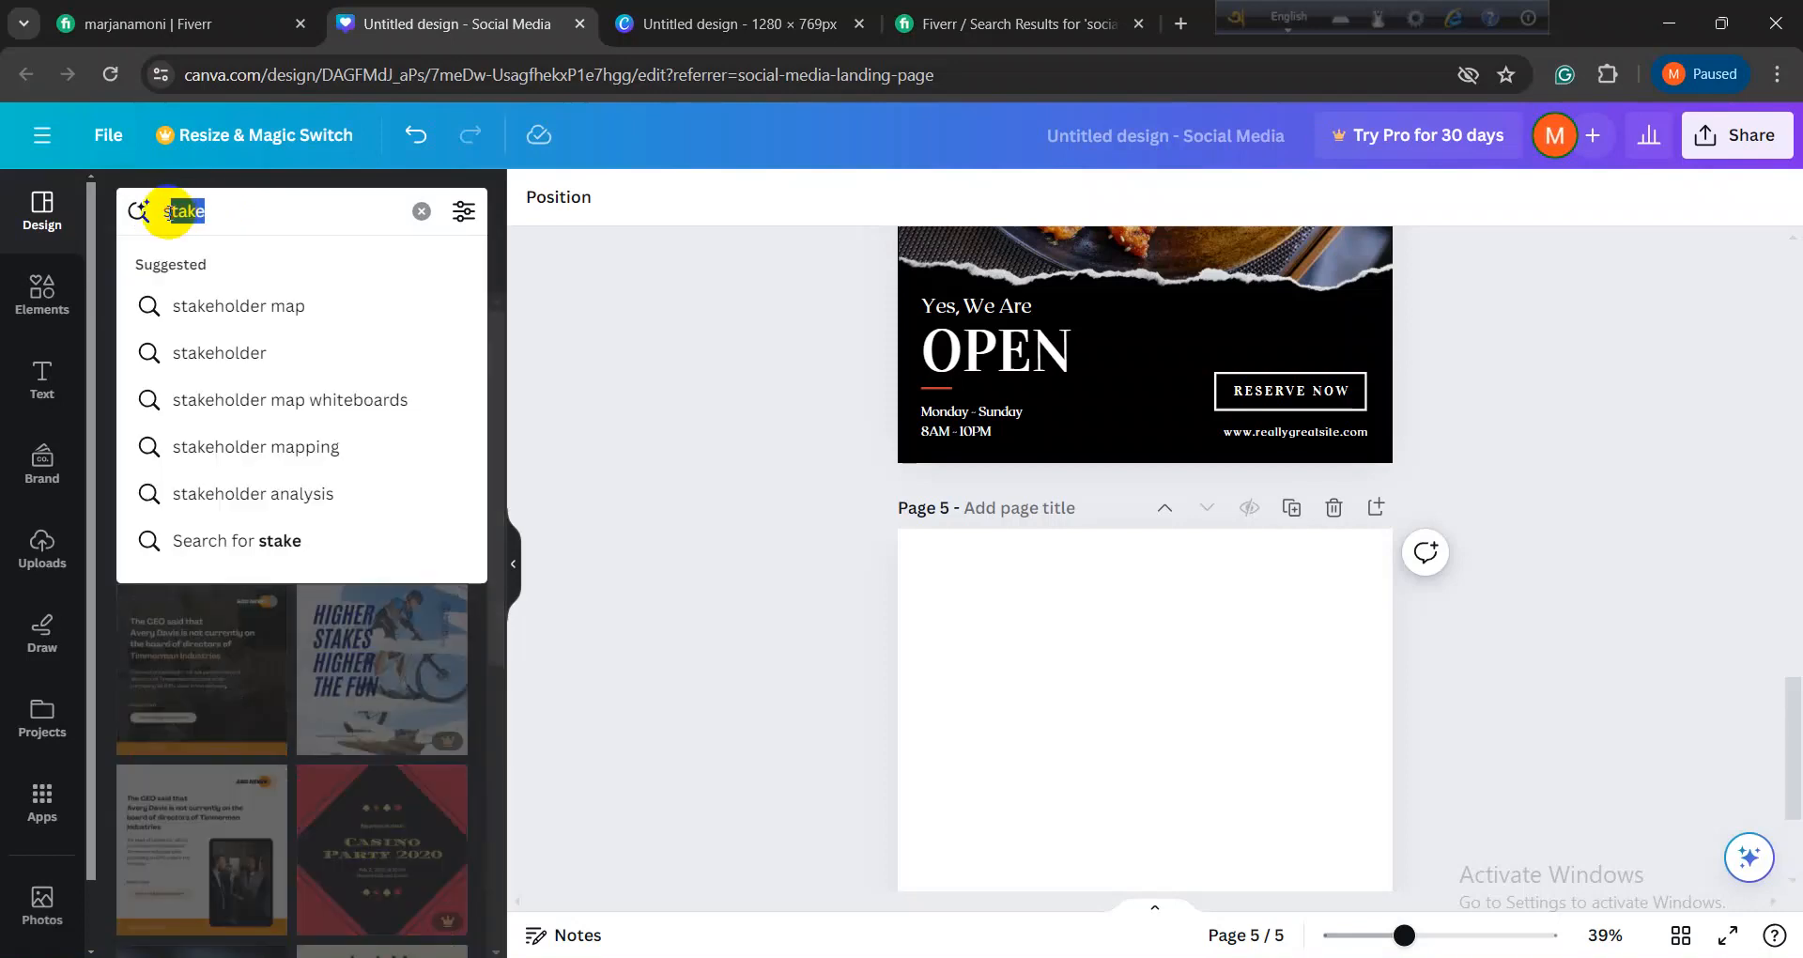
key(BackSpace)
text(sta)
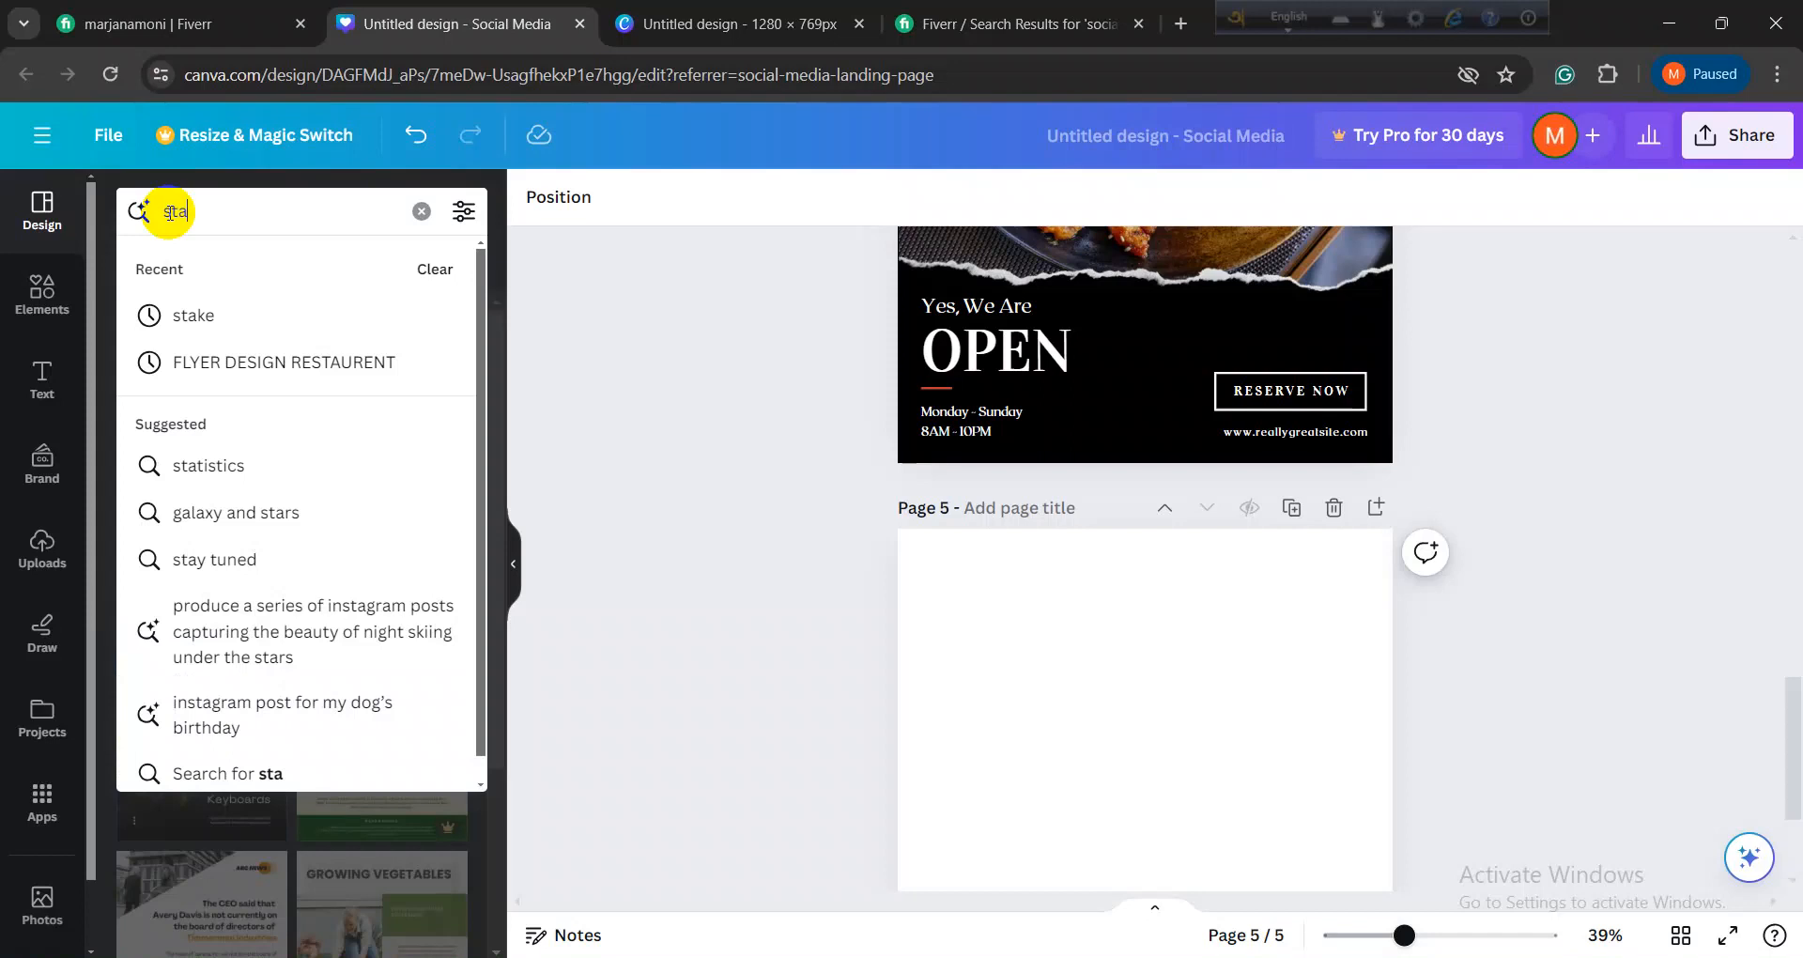
text(ke)
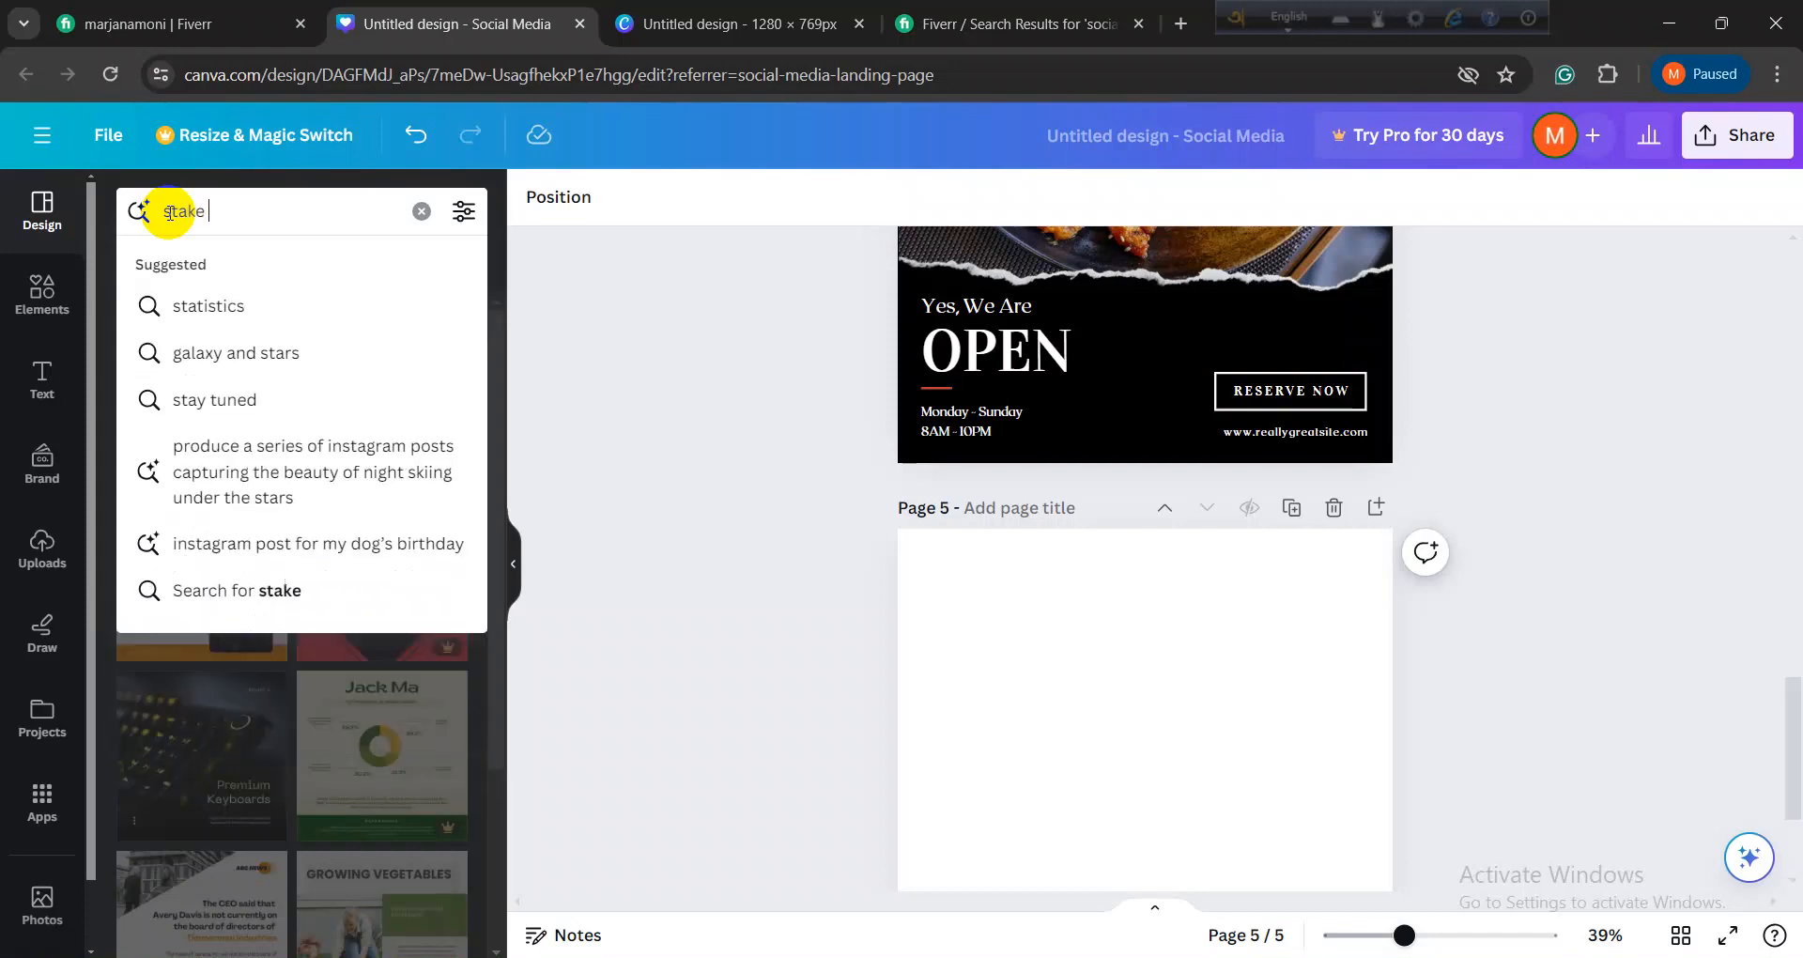
key(Return)
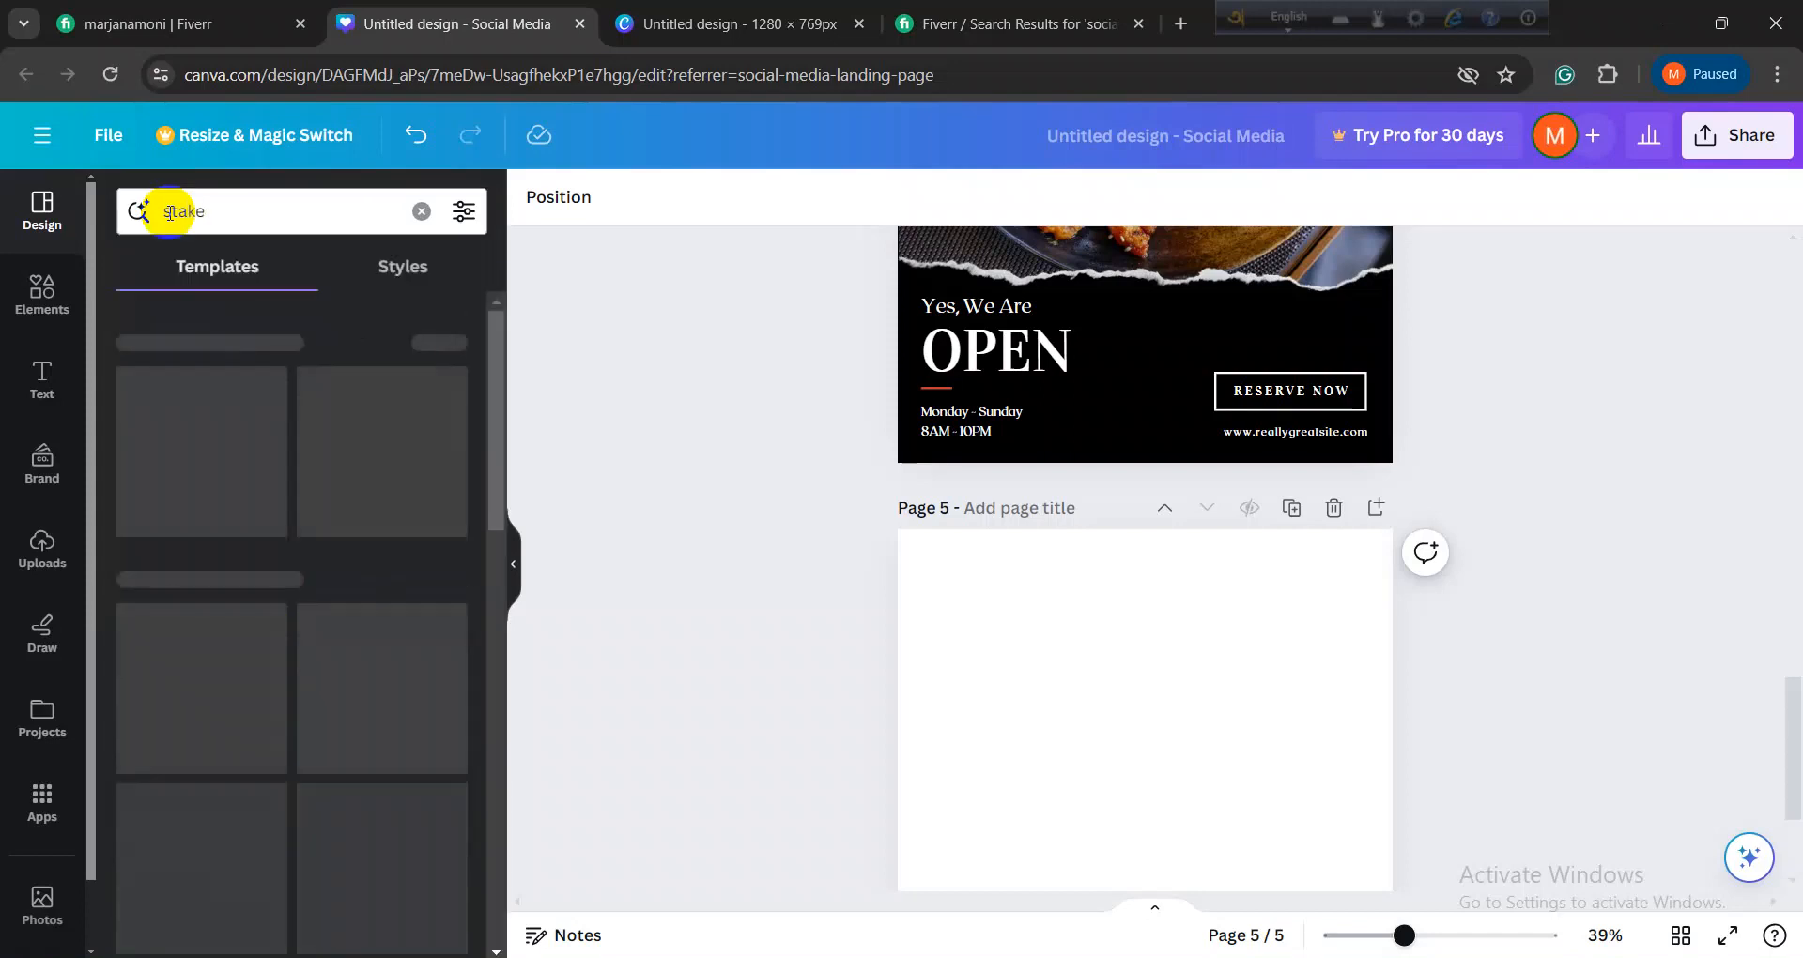
Step: Search the templates for "steke" instead
click(222, 209)
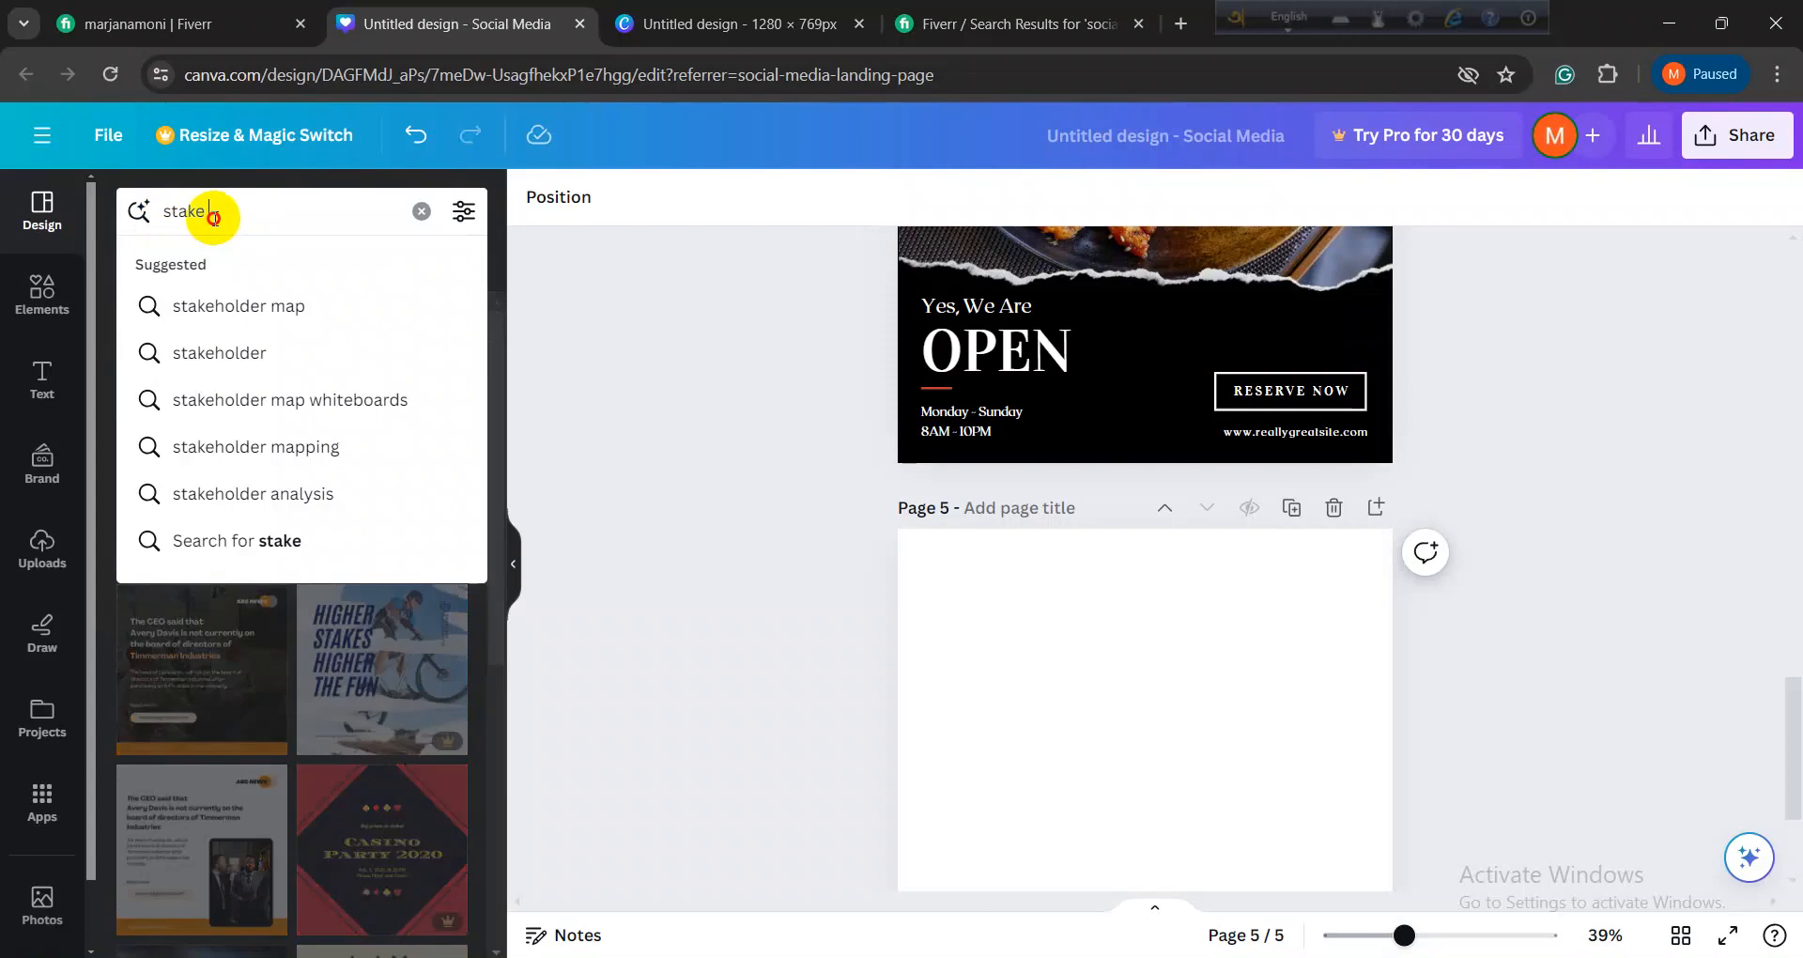
double_click(172, 218)
text(s)
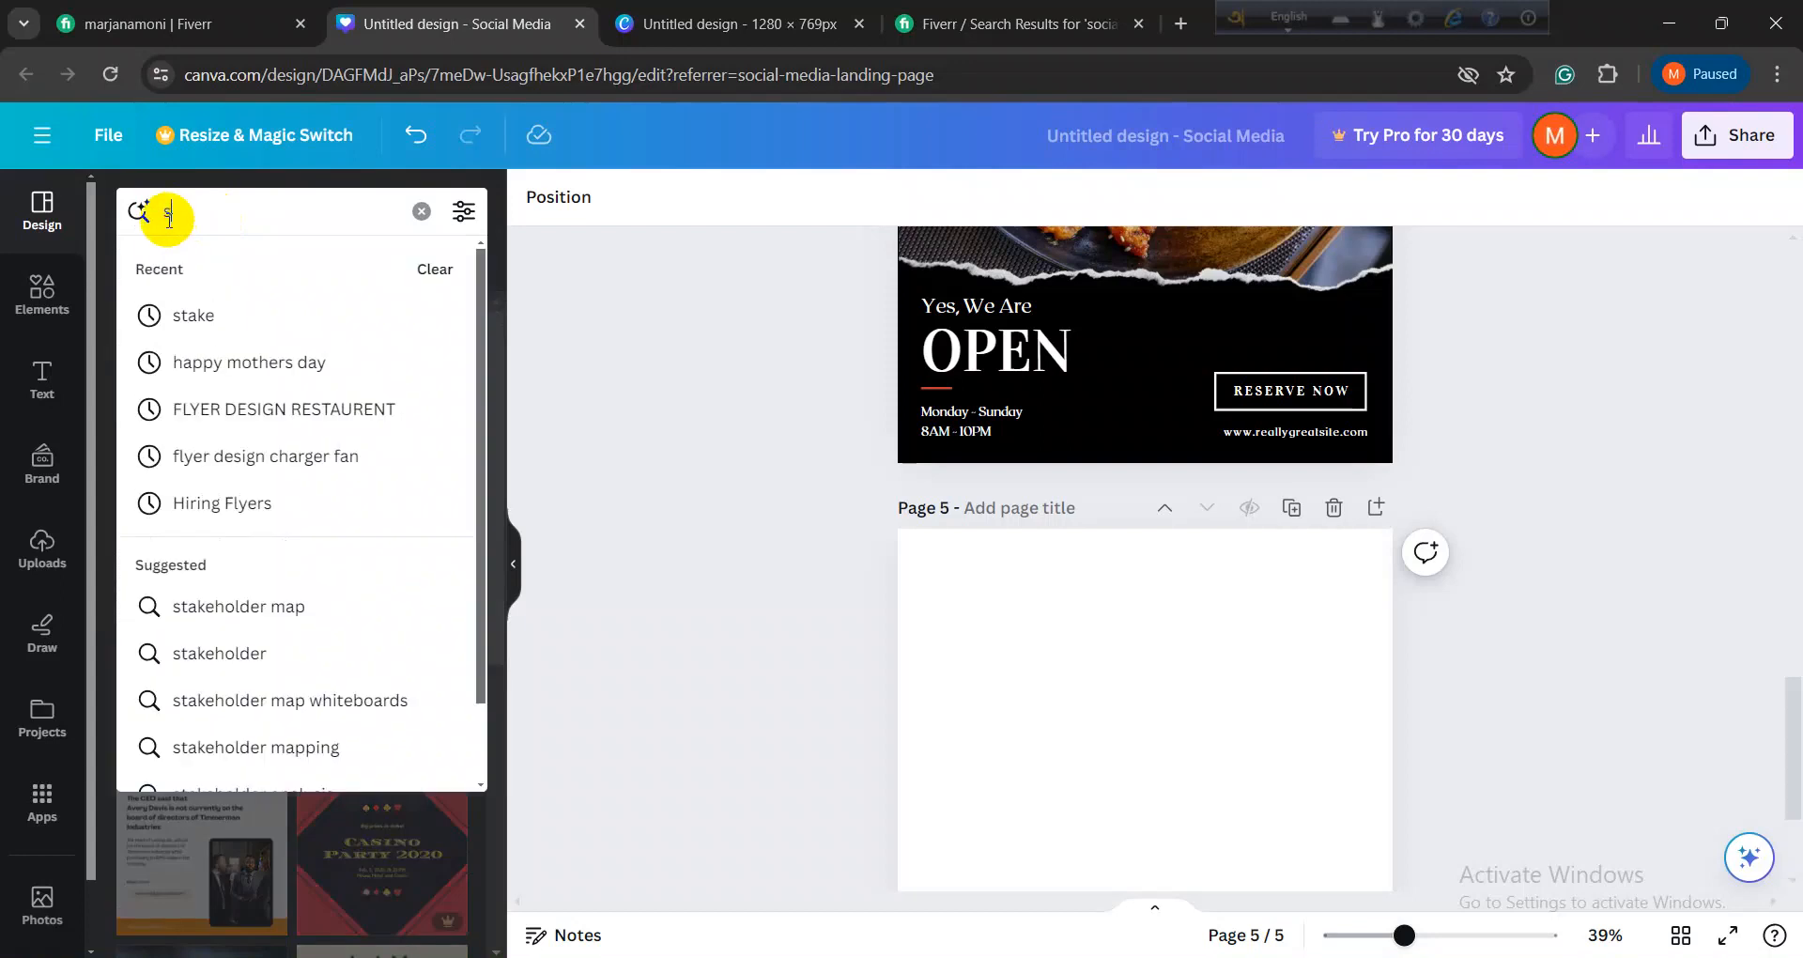
text(t)
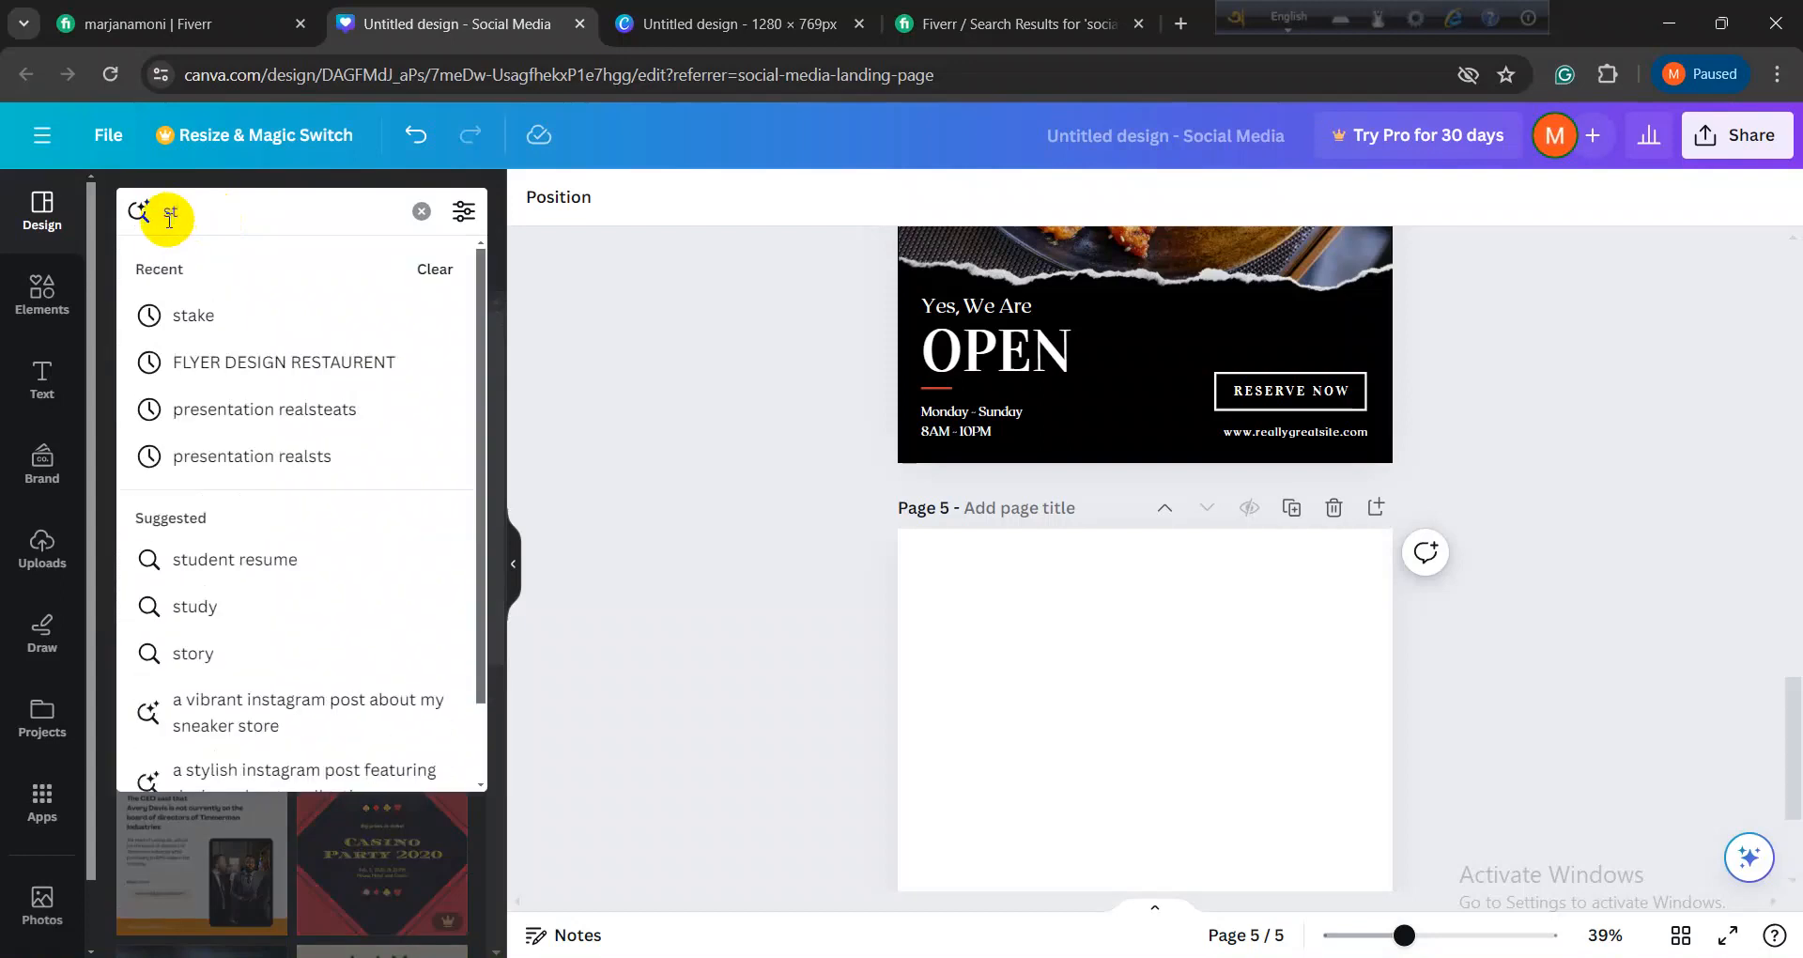
text(ek)
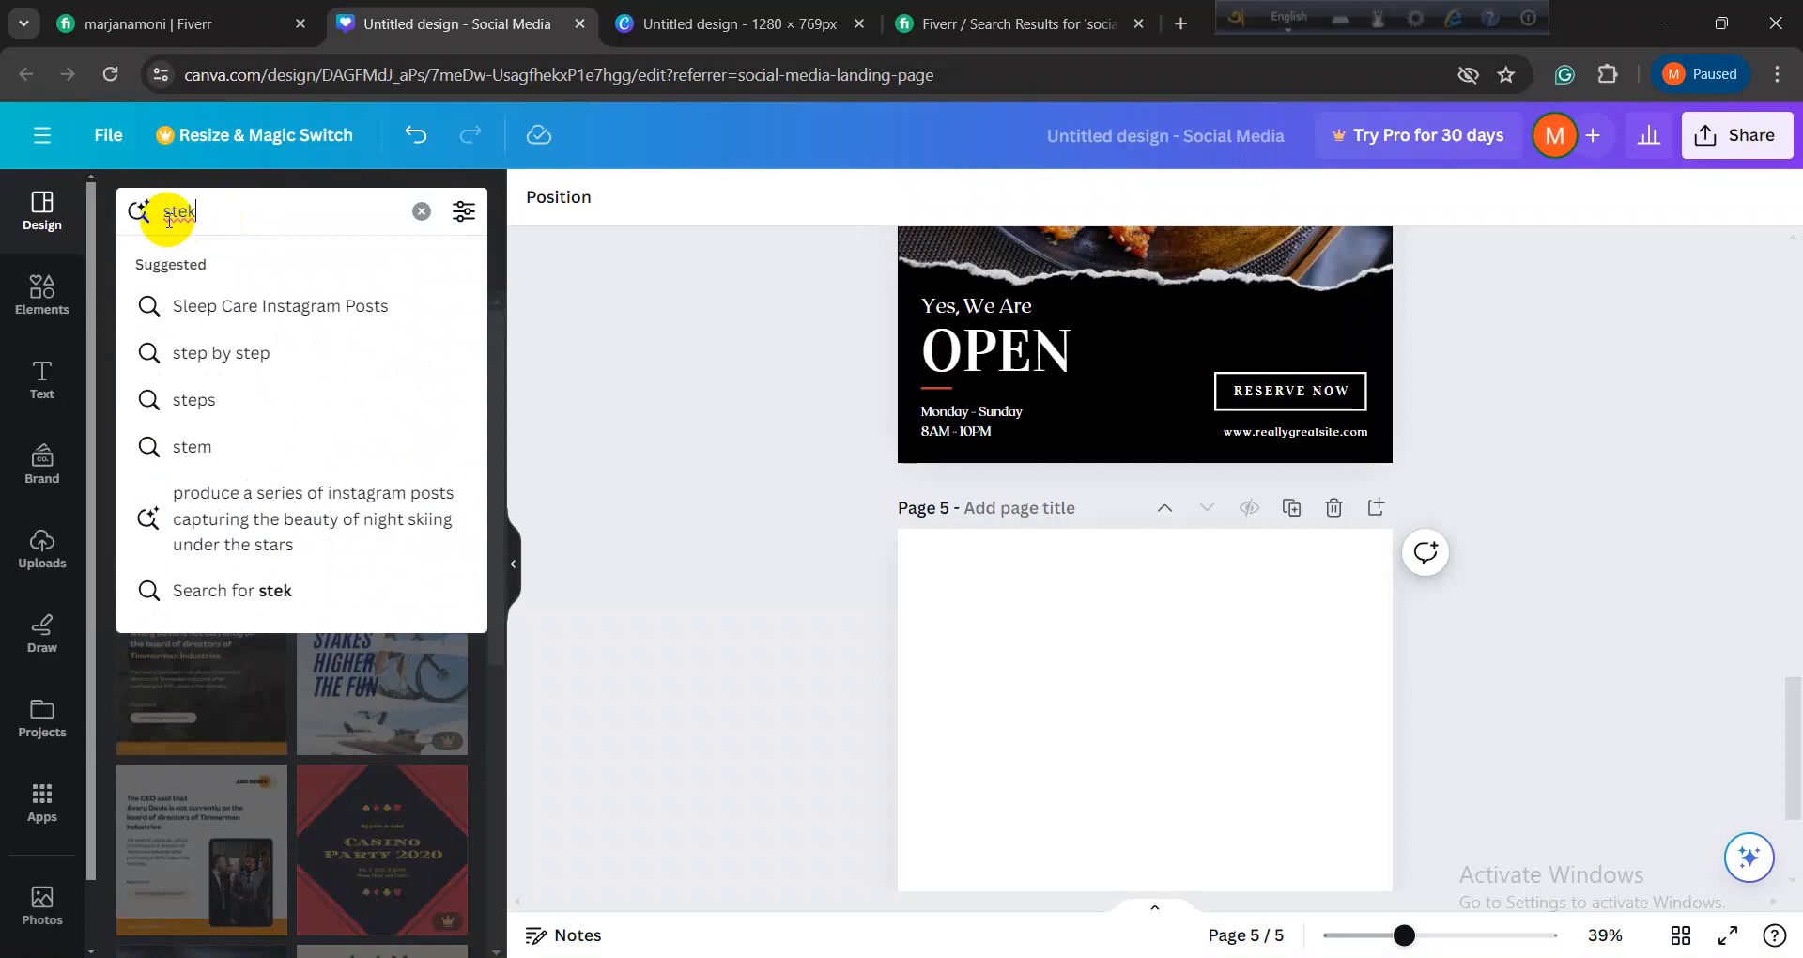
text(e)
key(Return)
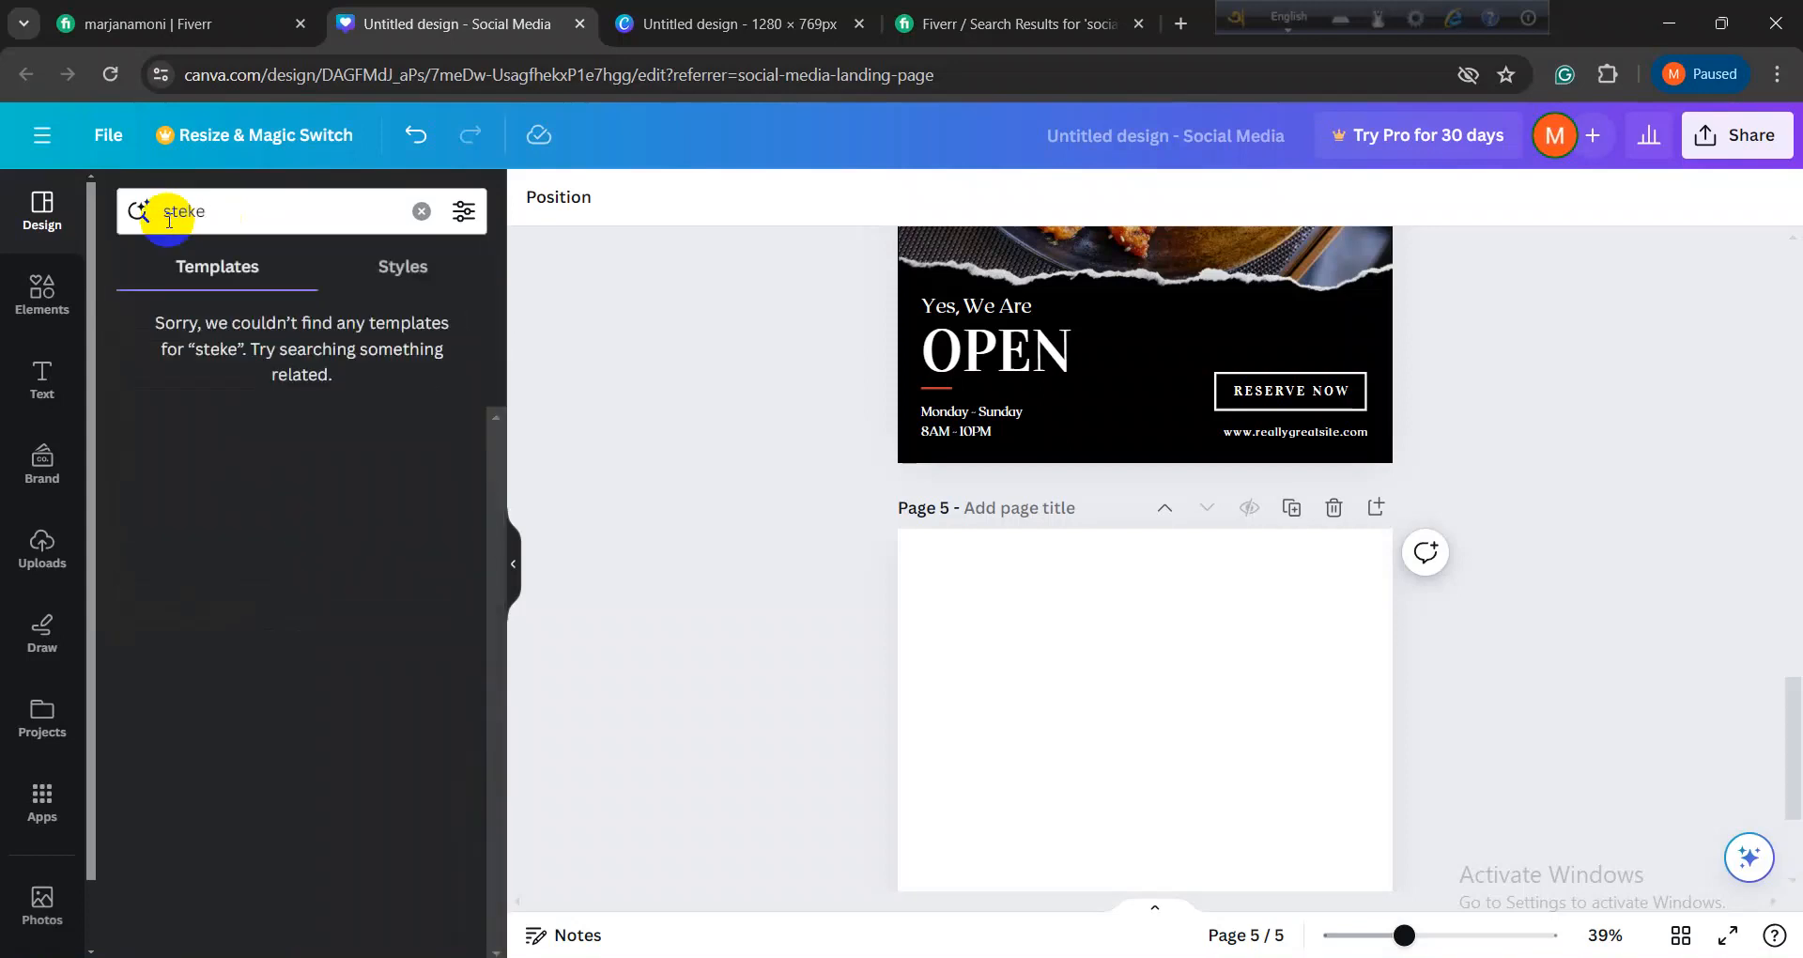
click(190, 211)
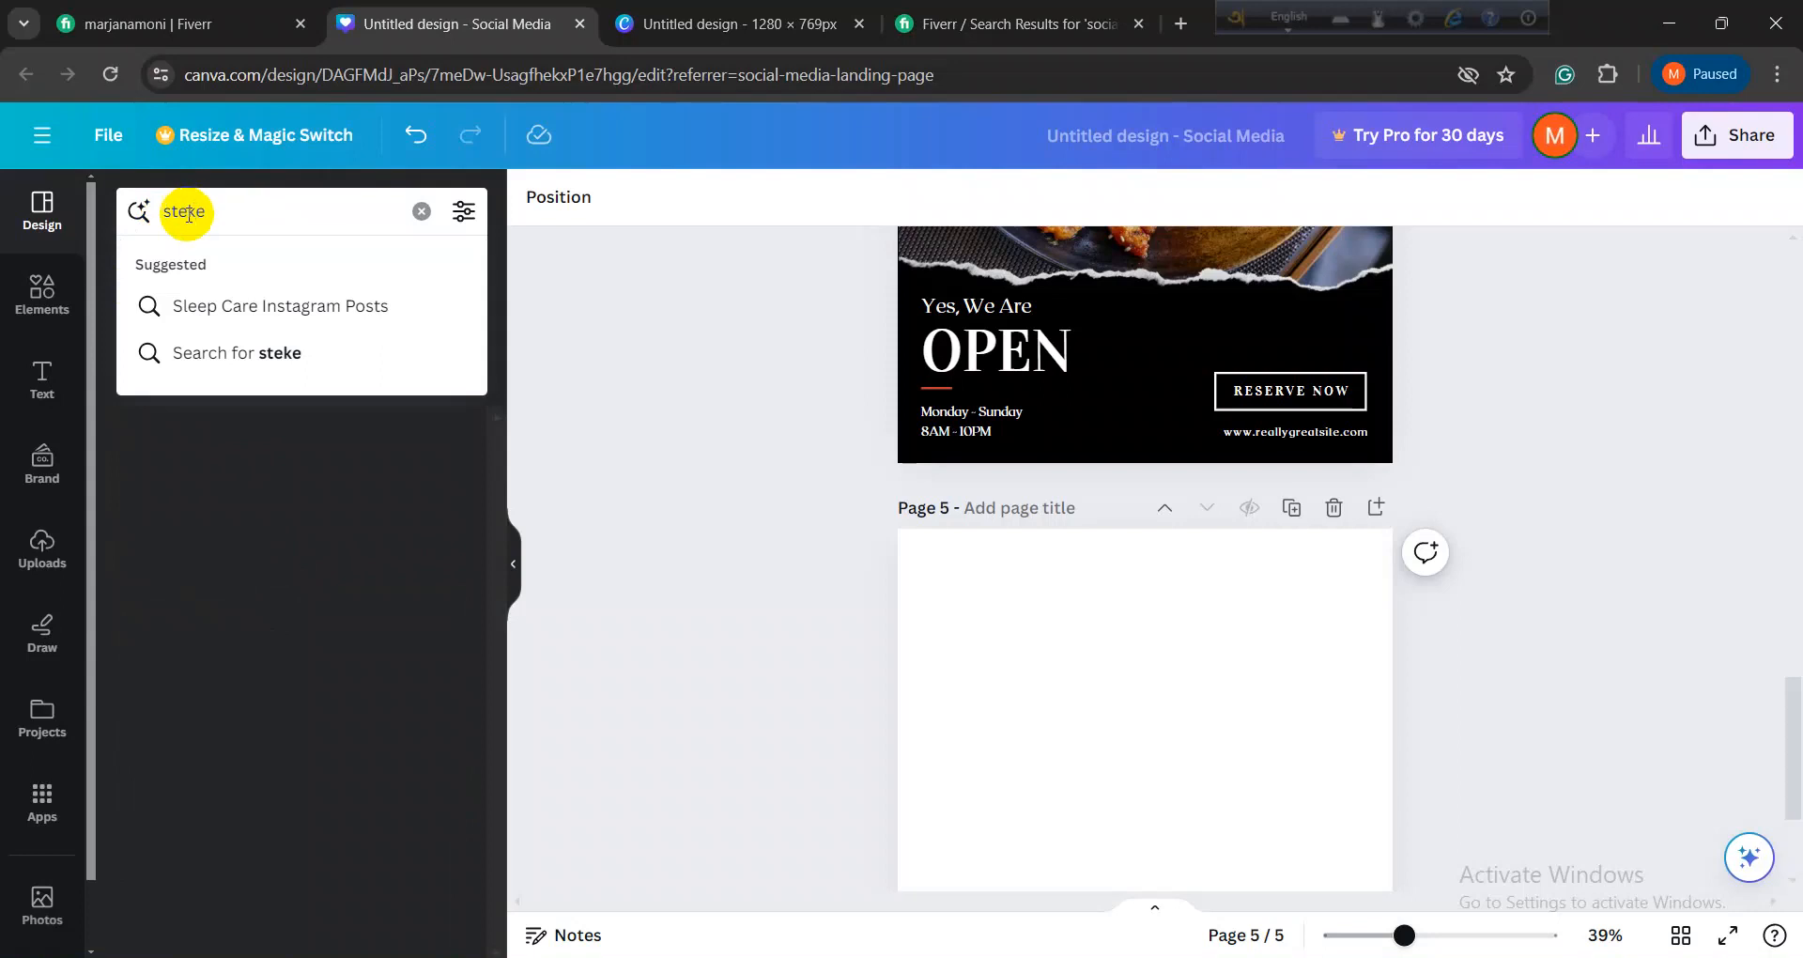
click(187, 212)
key(BackSpace)
text(a)
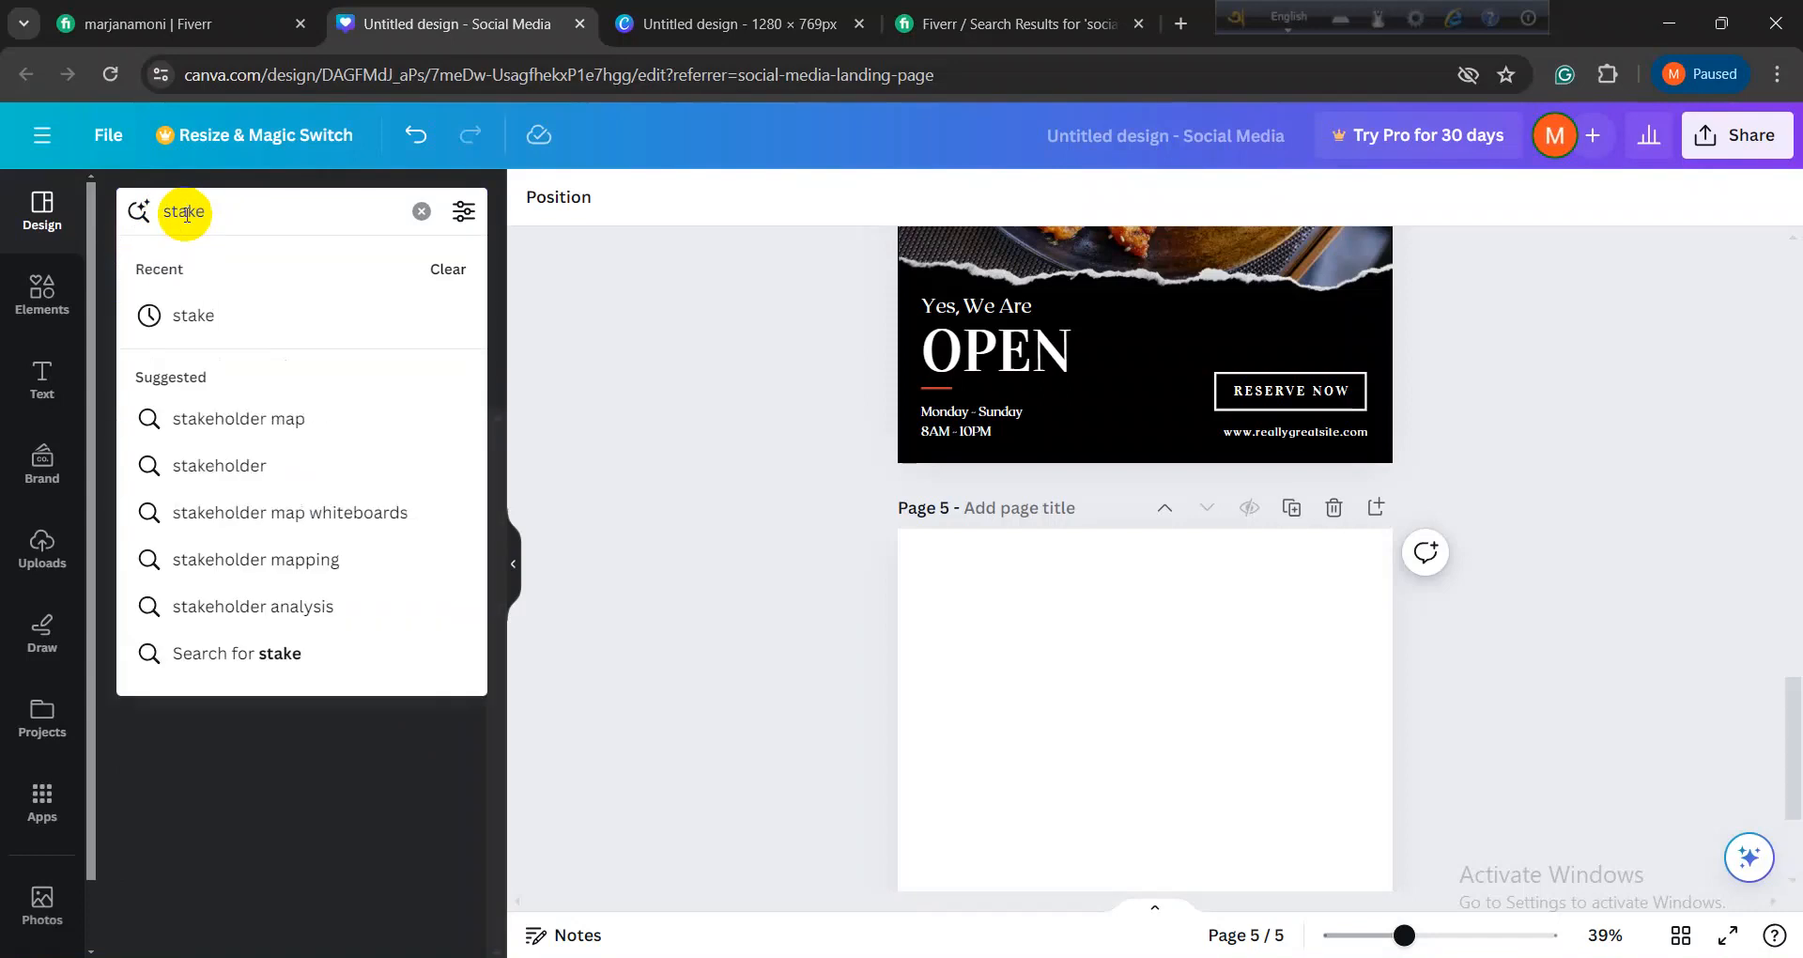
click(209, 219)
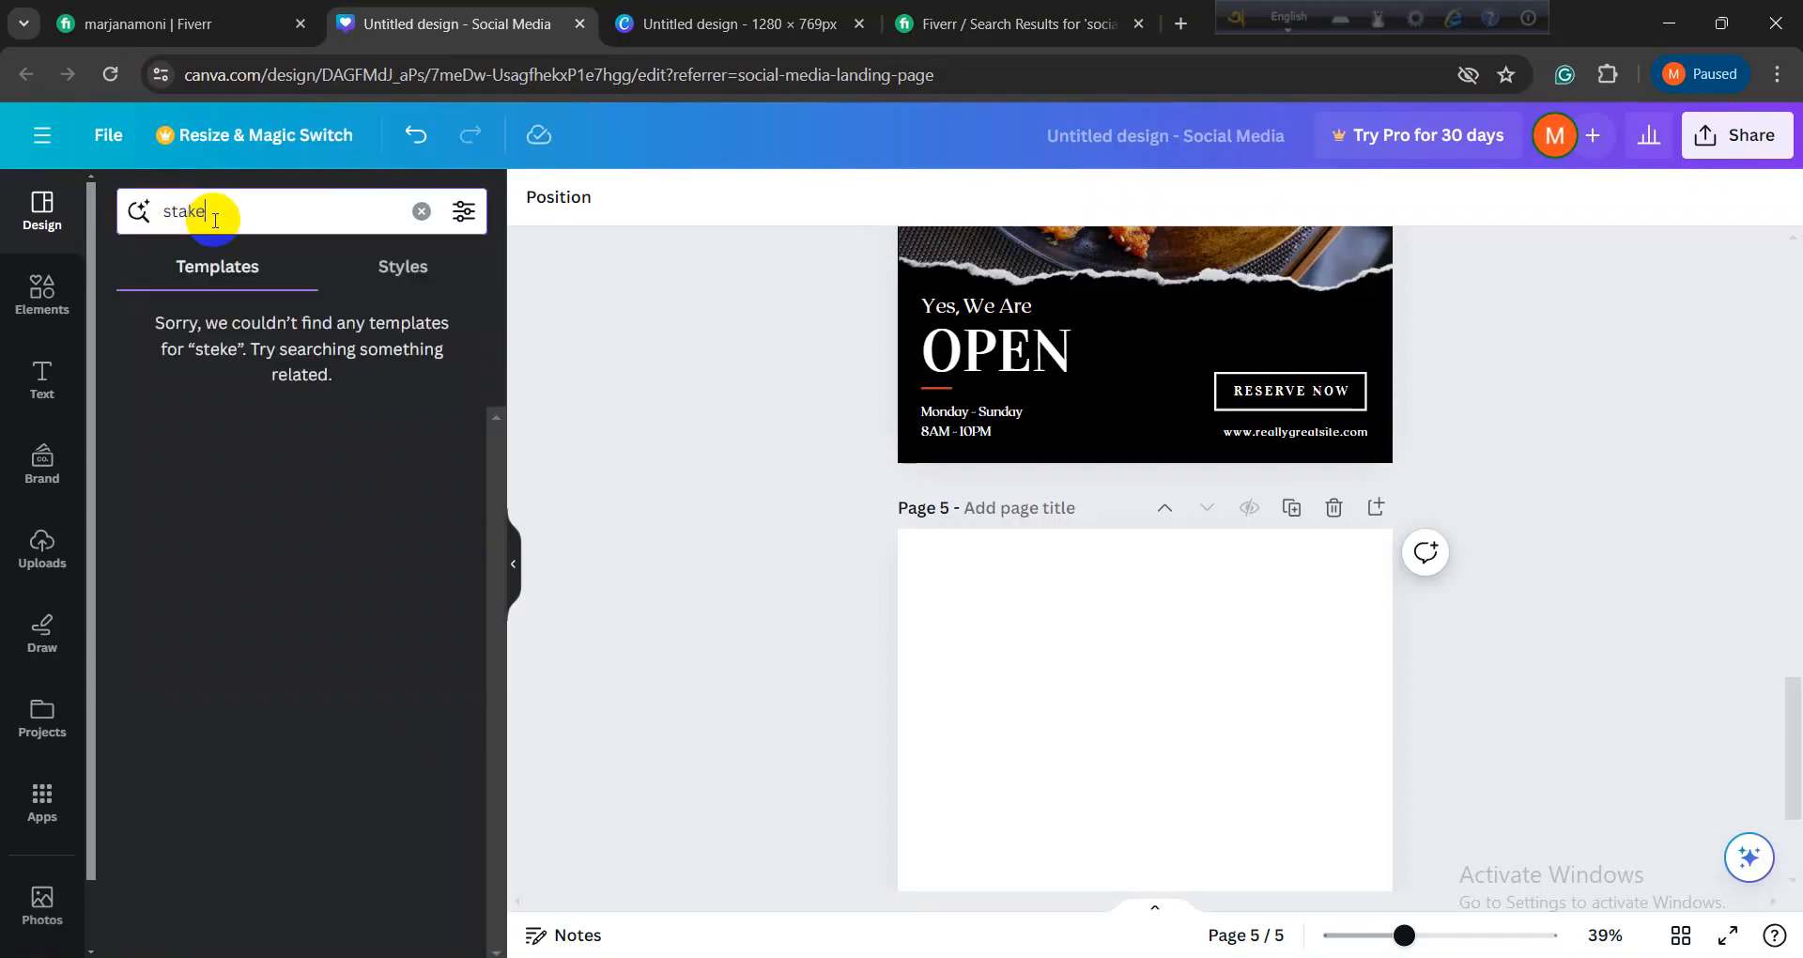
Step: Replace the template search term with "food" and browse the resulting designs
key(BackSpace)
key(BackSpace)
key(BackSpace)
key(BackSpace)
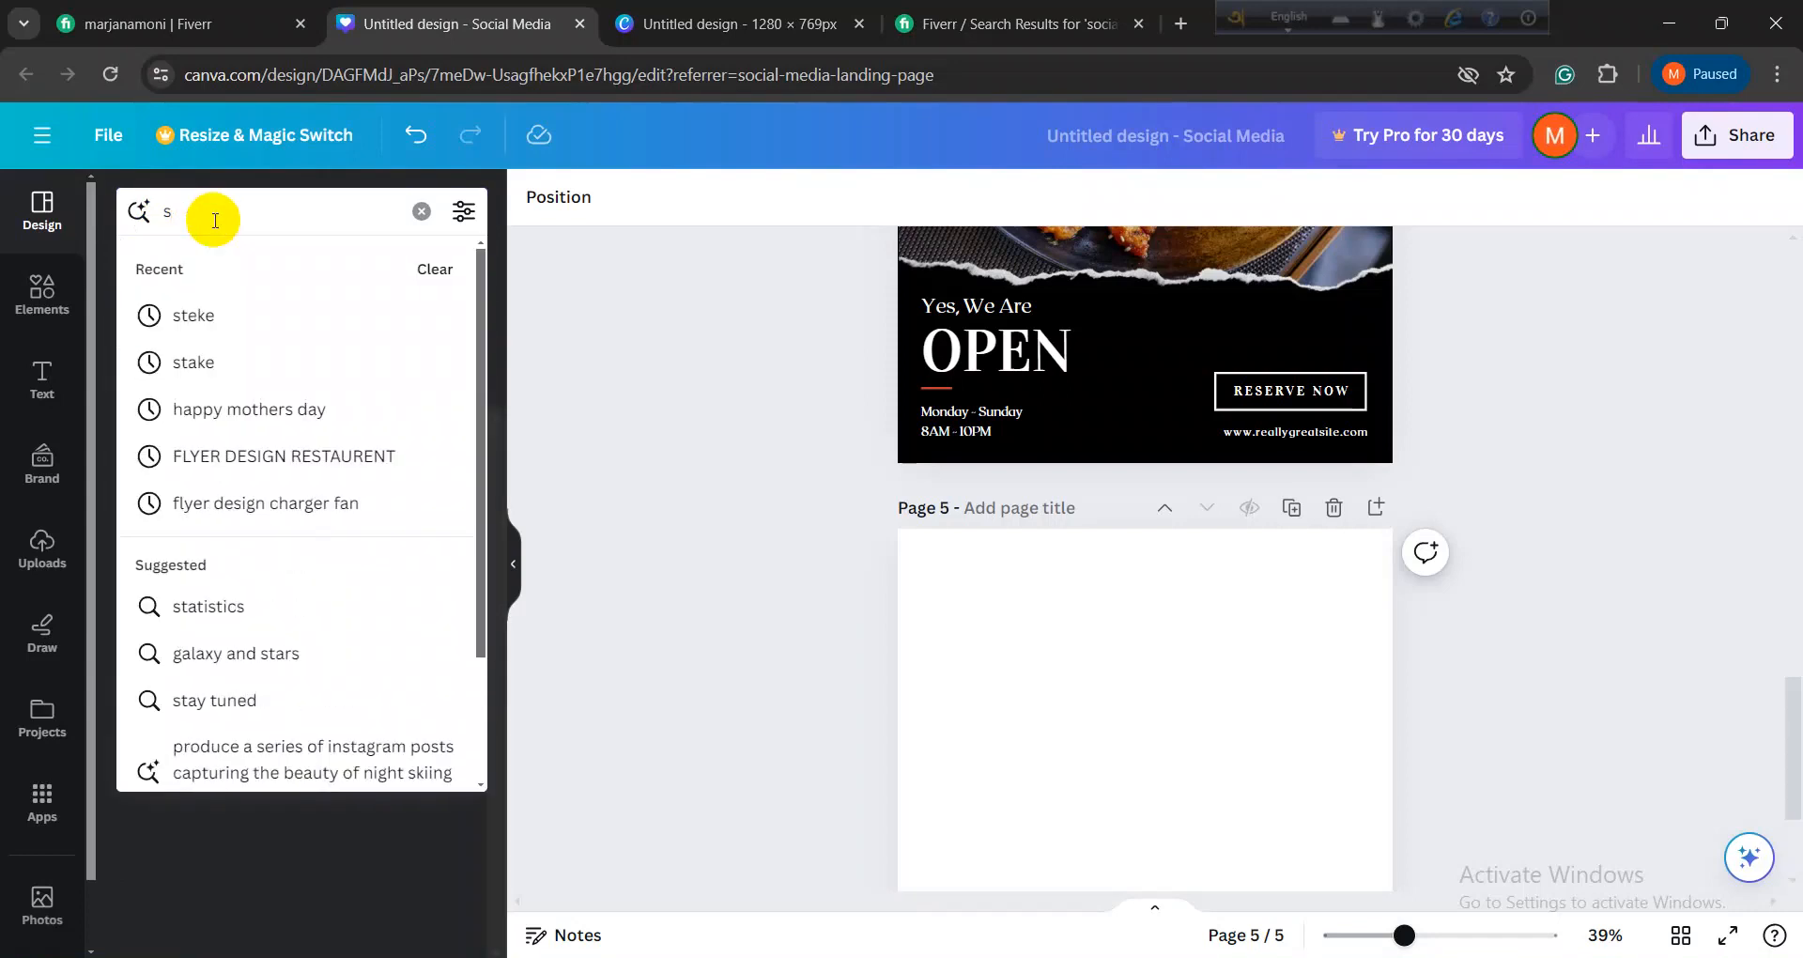
key(BackSpace)
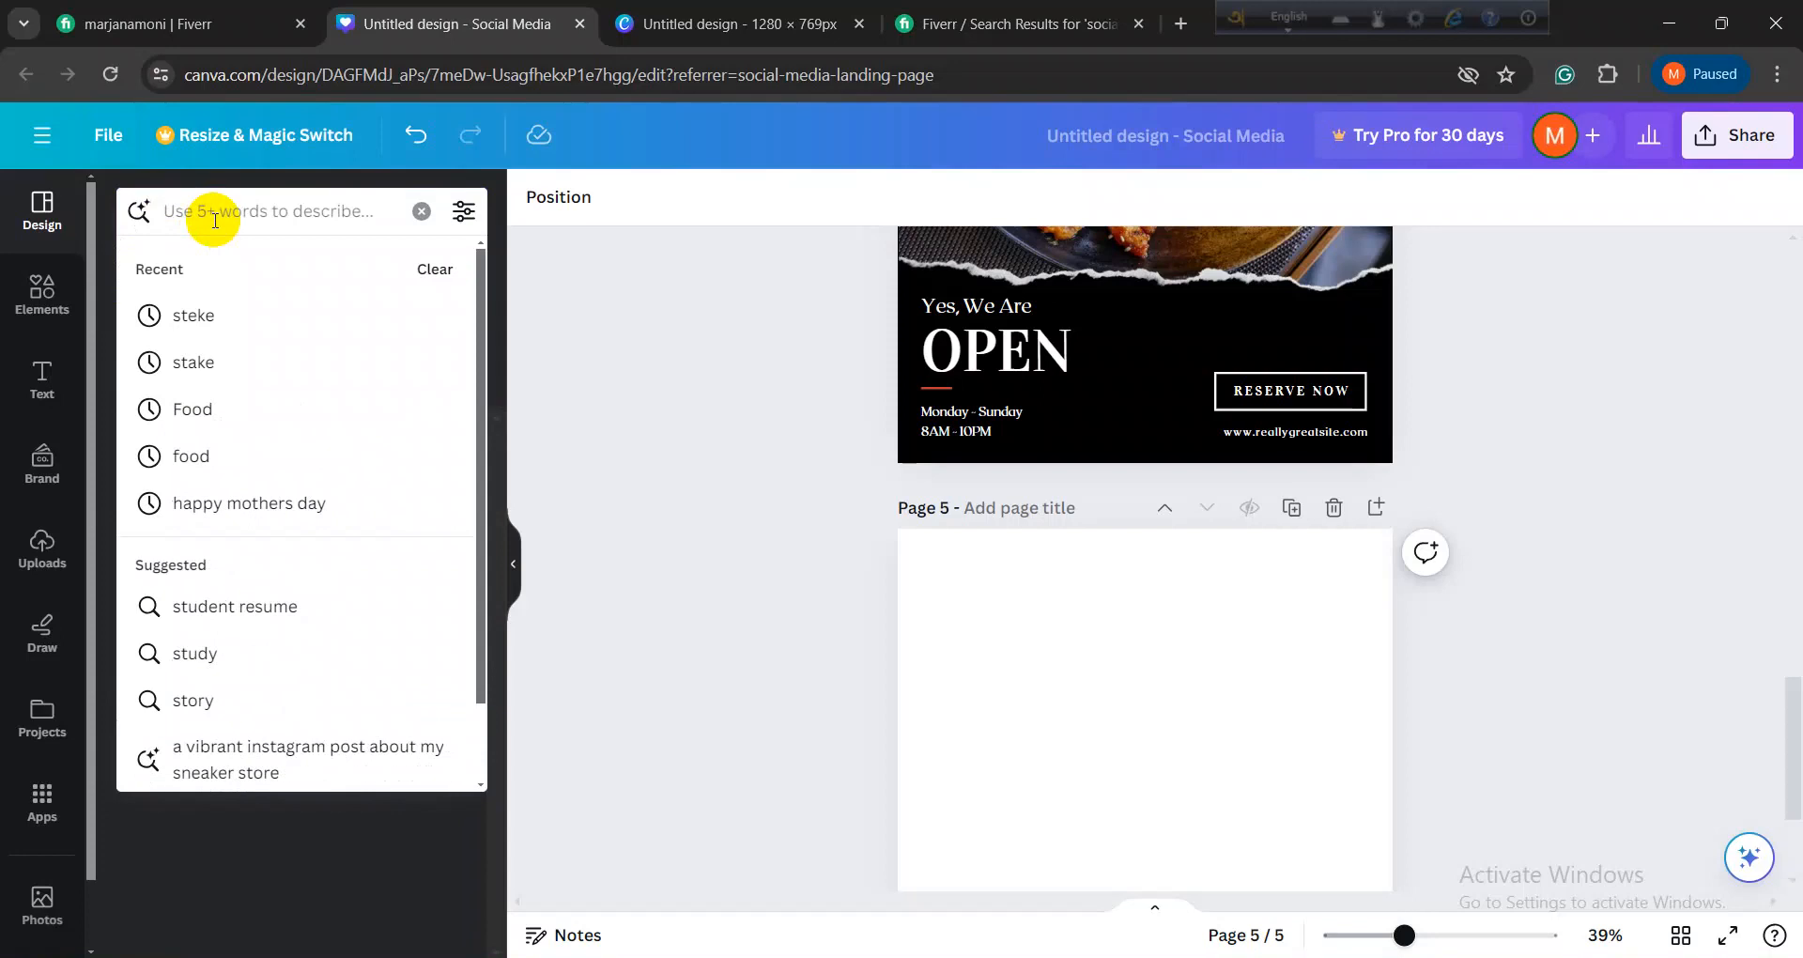
text(food)
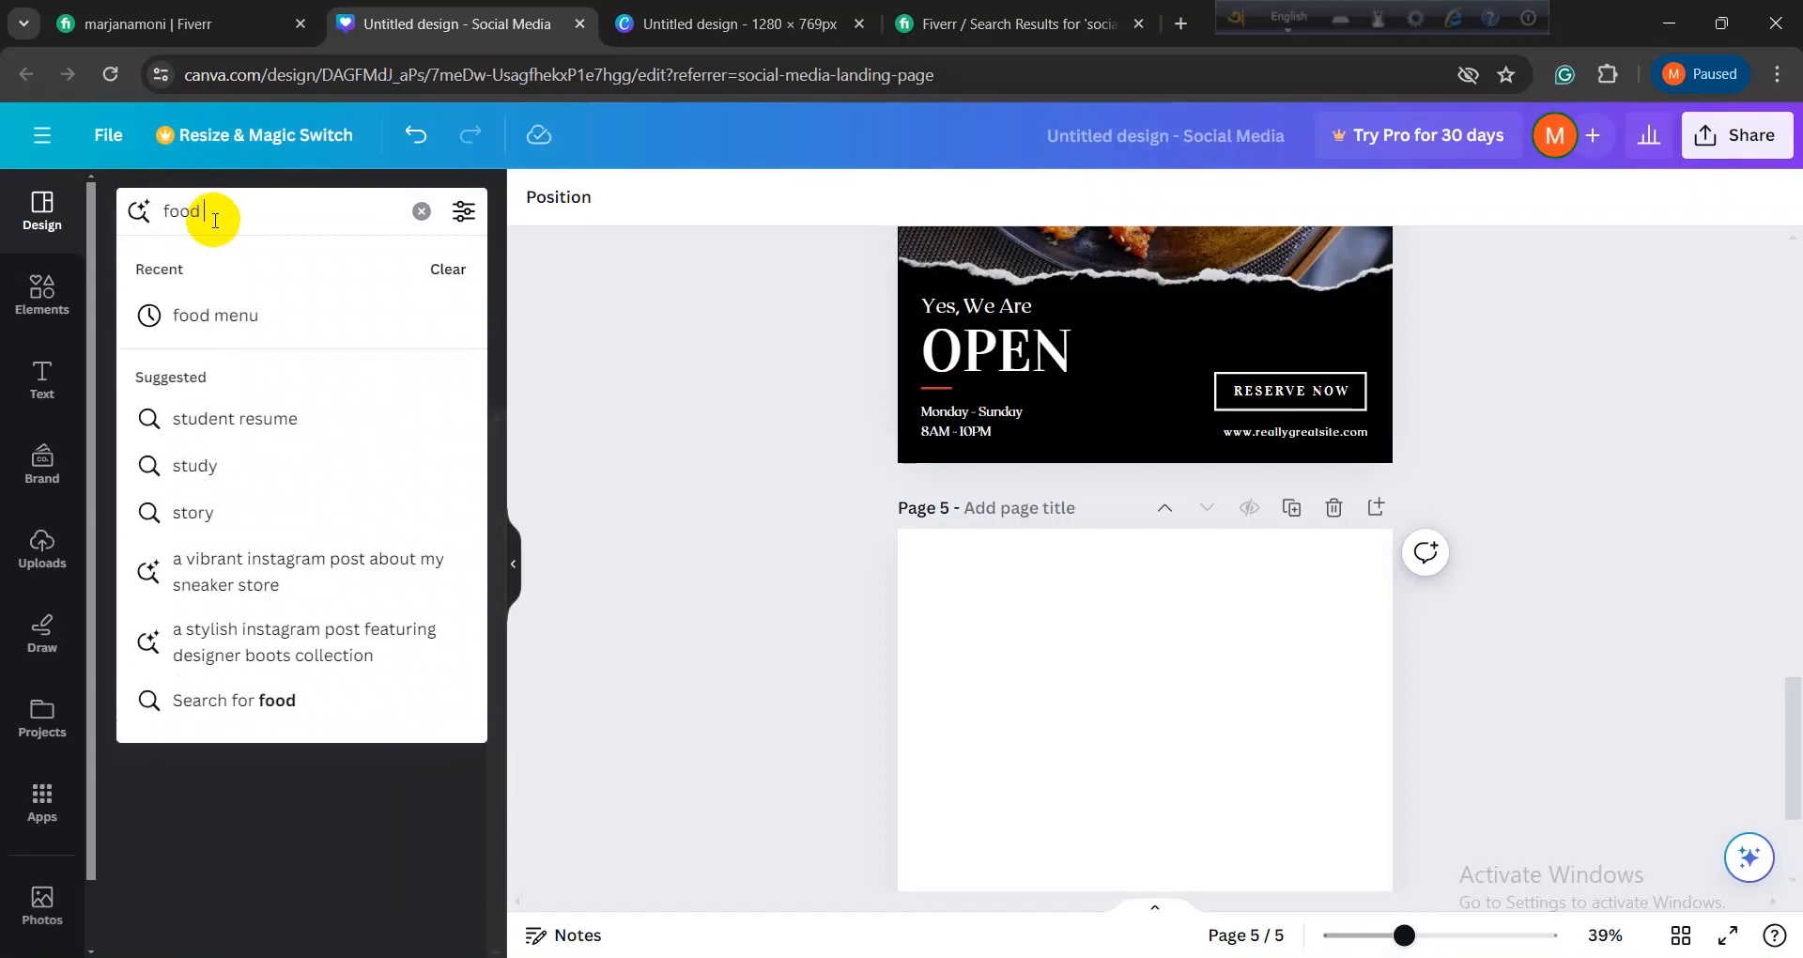
key(Return)
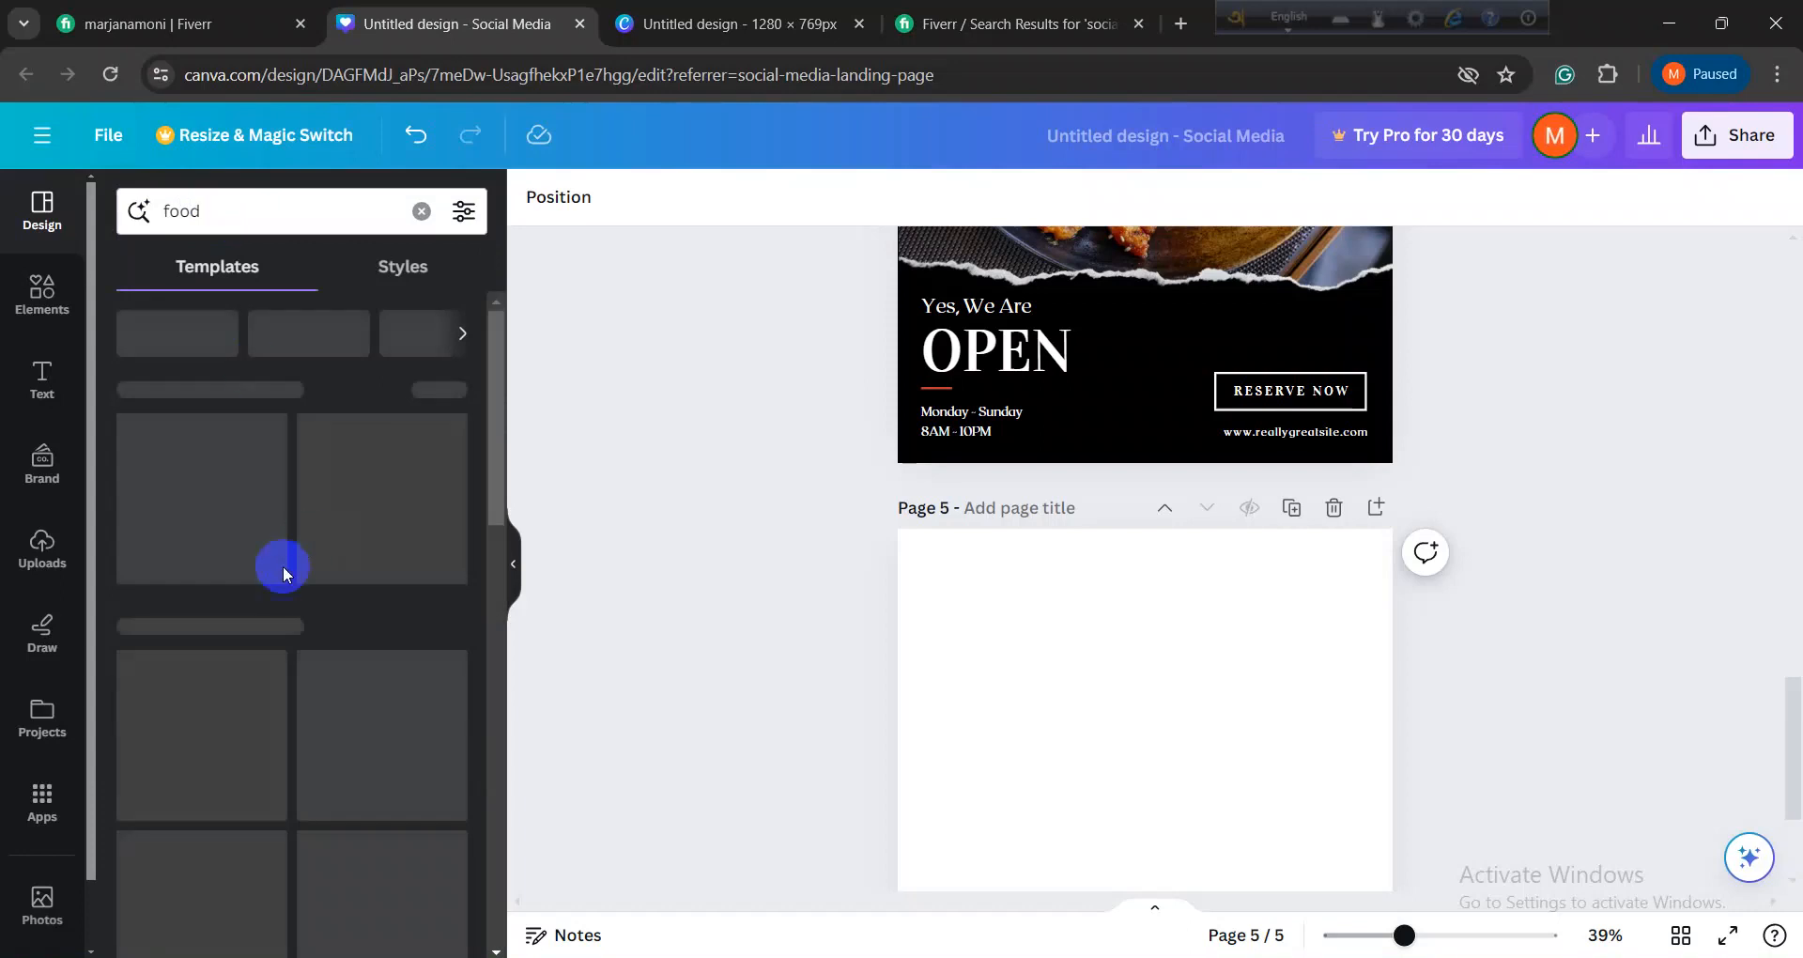
scroll(270, 577, down, 5)
scroll(270, 577, down, 5)
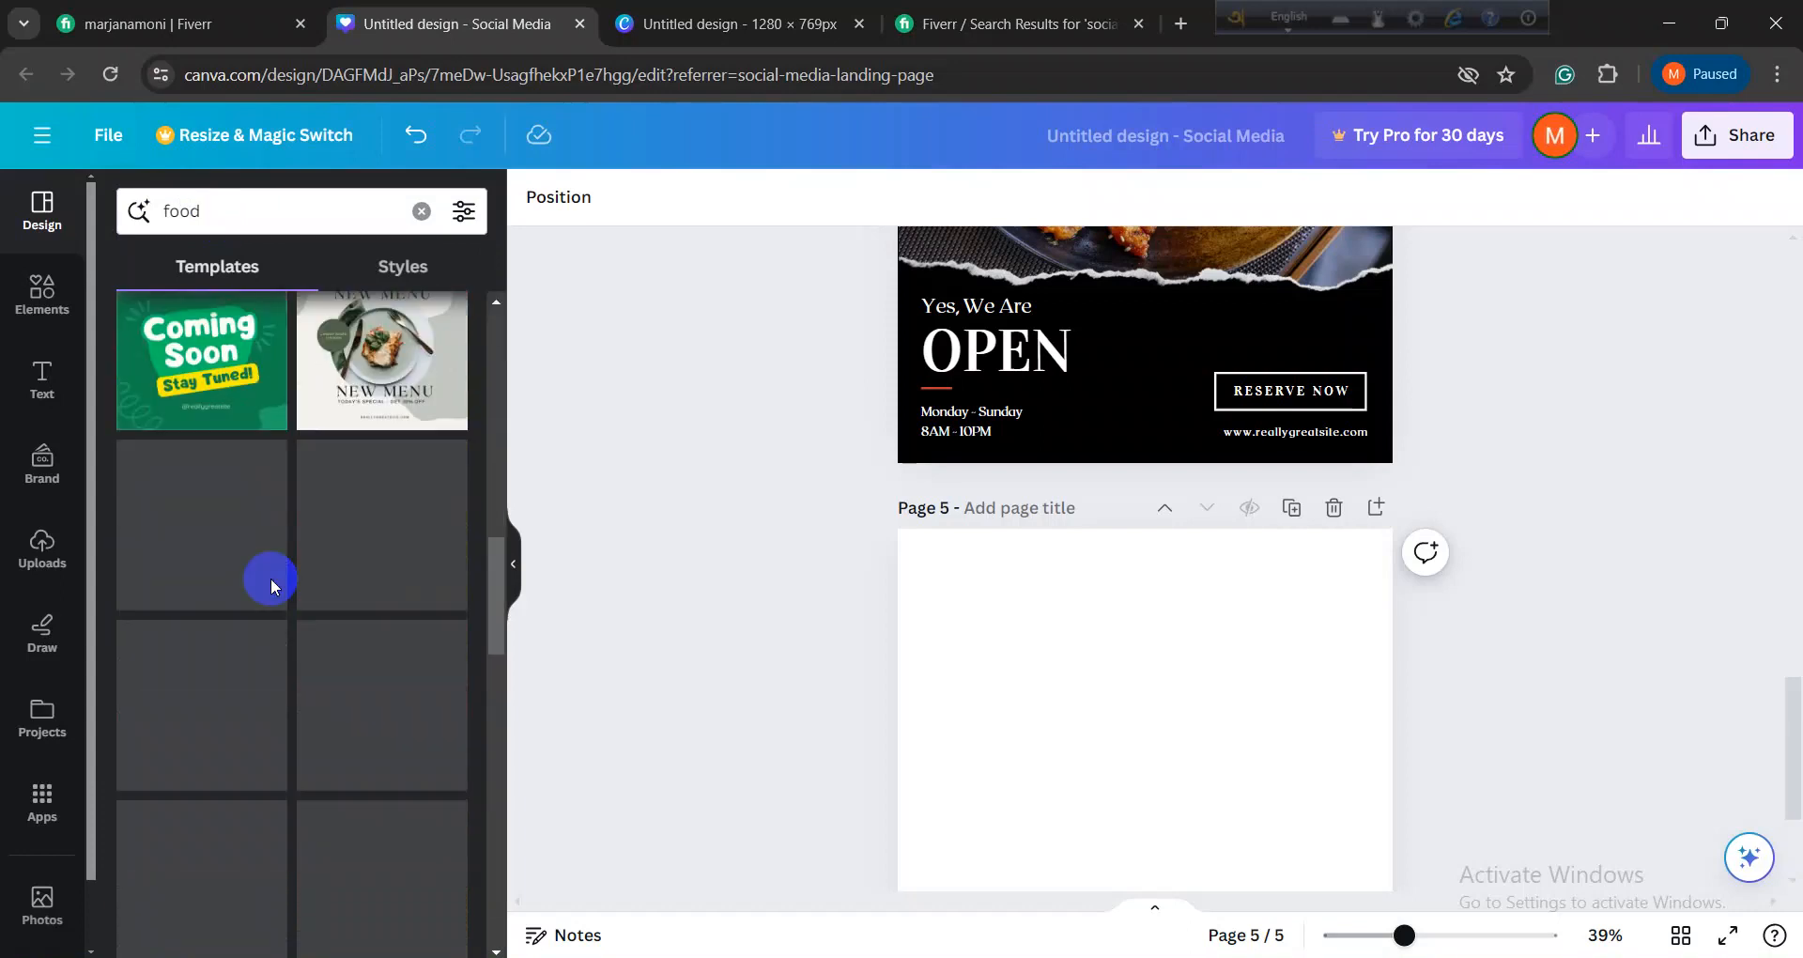
scroll(282, 708, down, 3)
scroll(291, 730, down, 1)
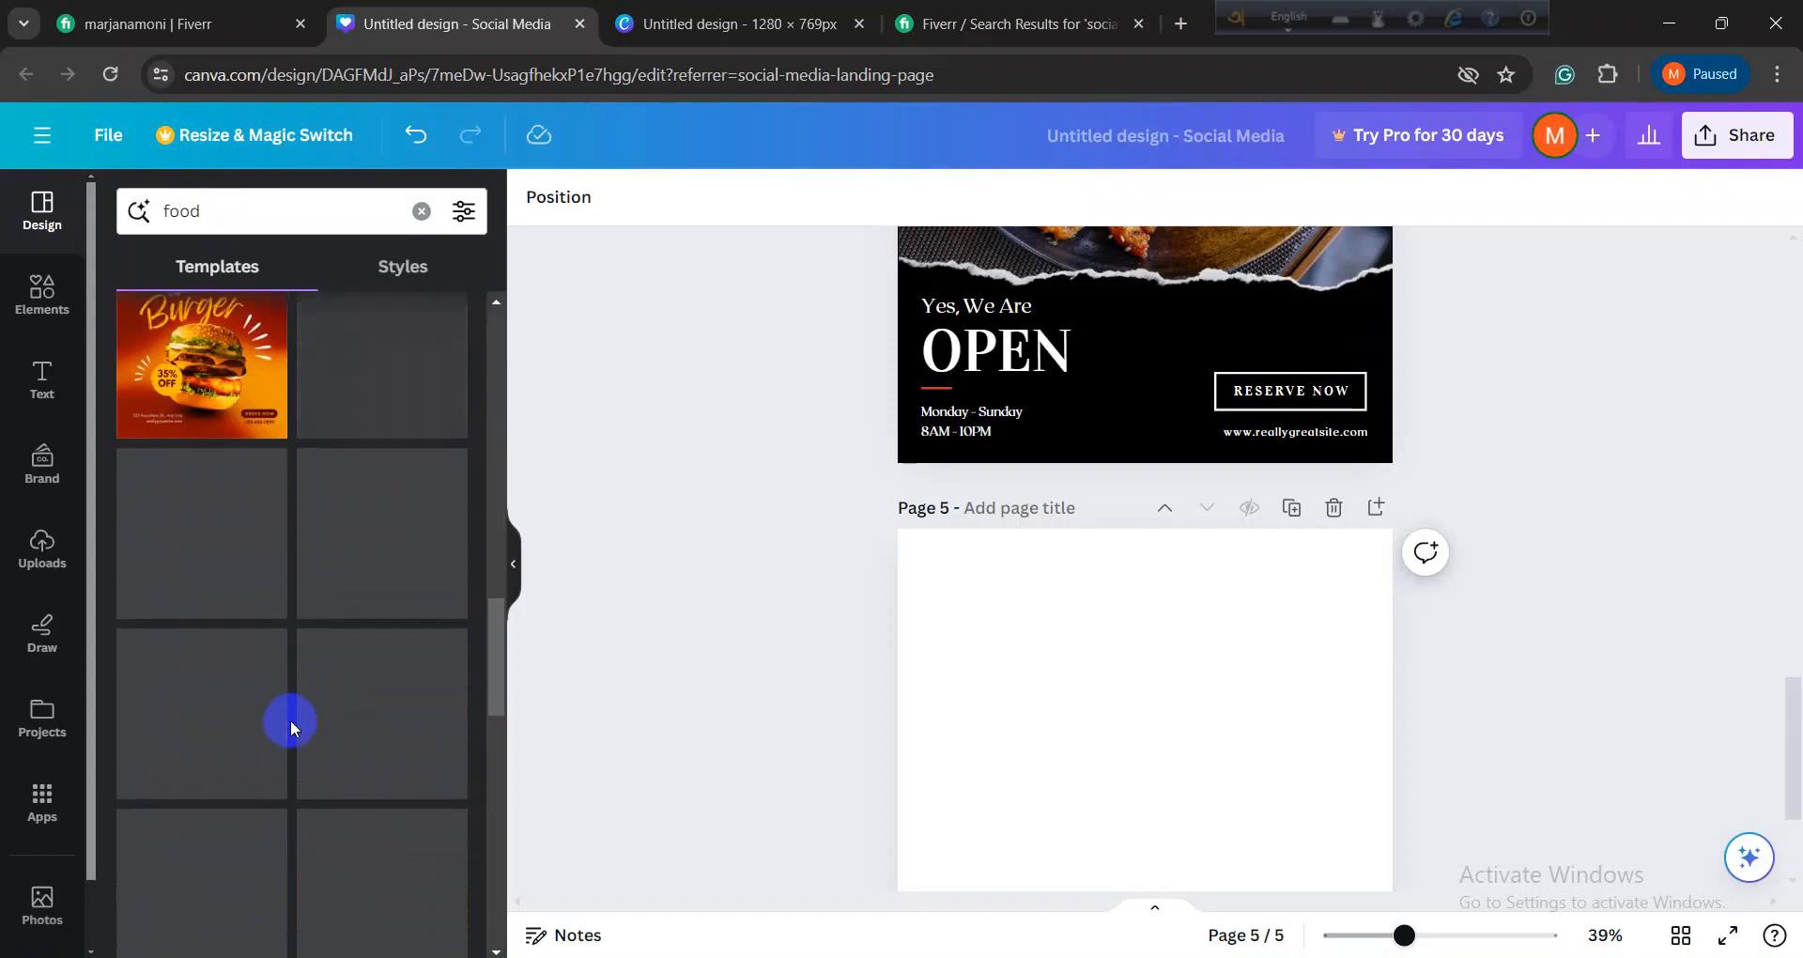
scroll(290, 719, up, 3)
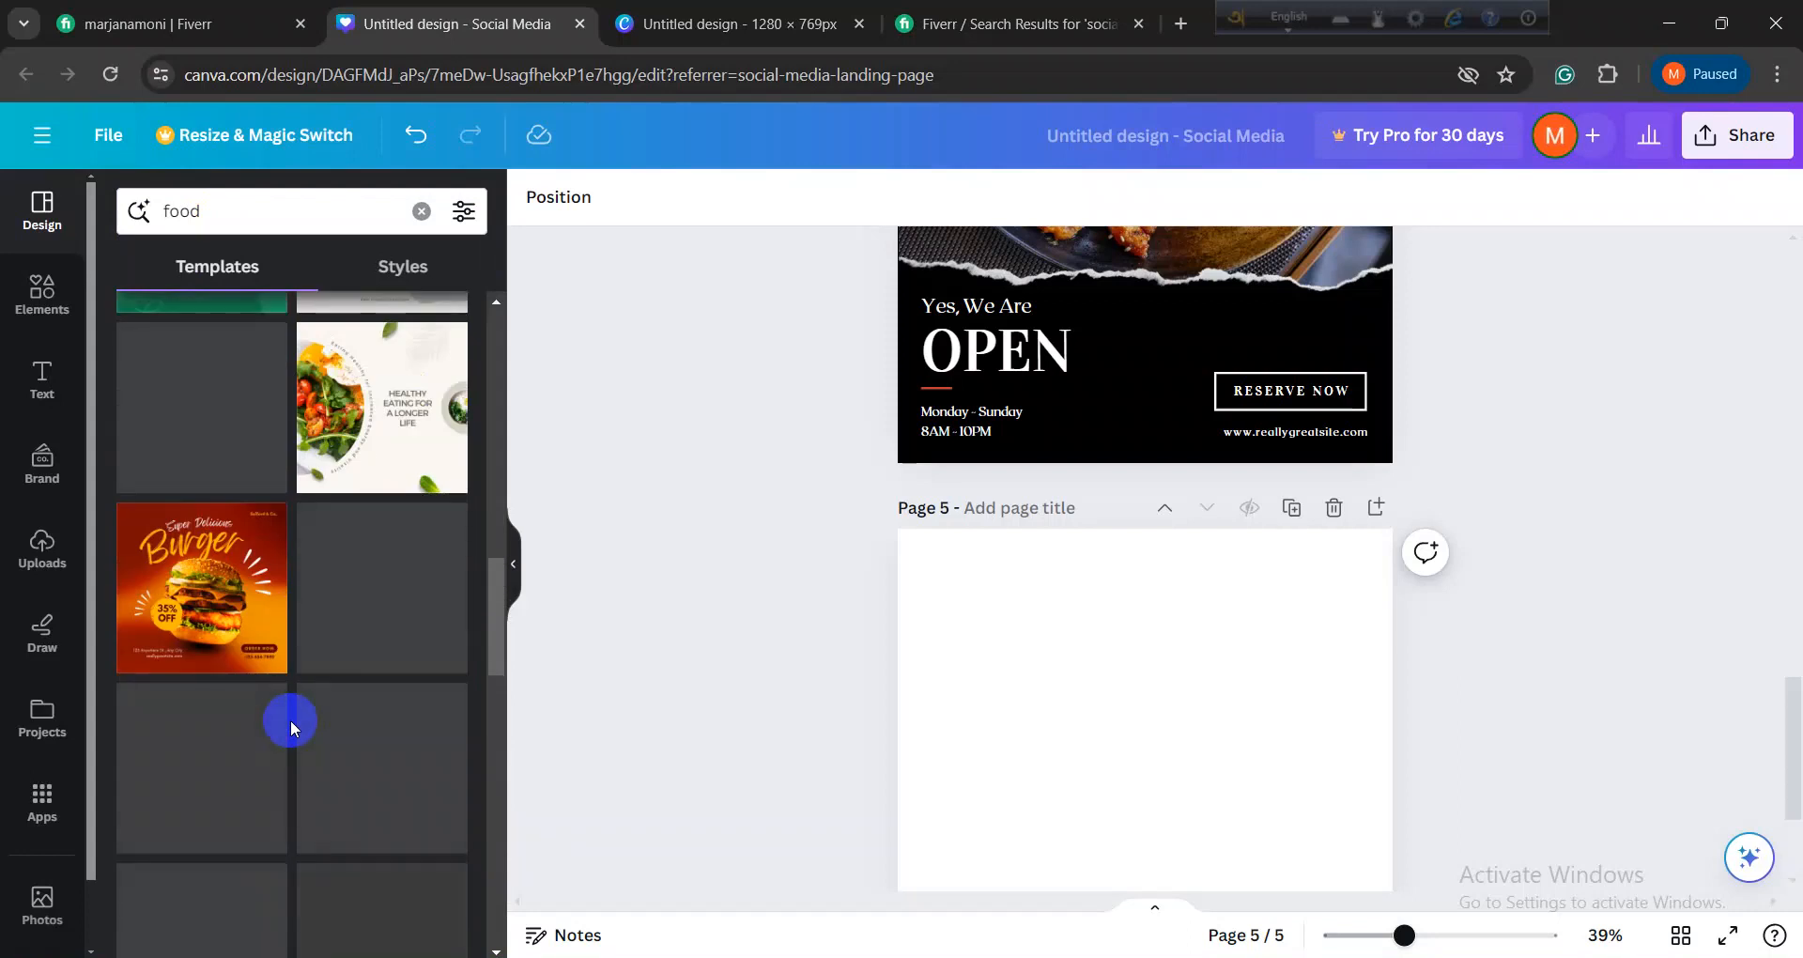
click(1228, 837)
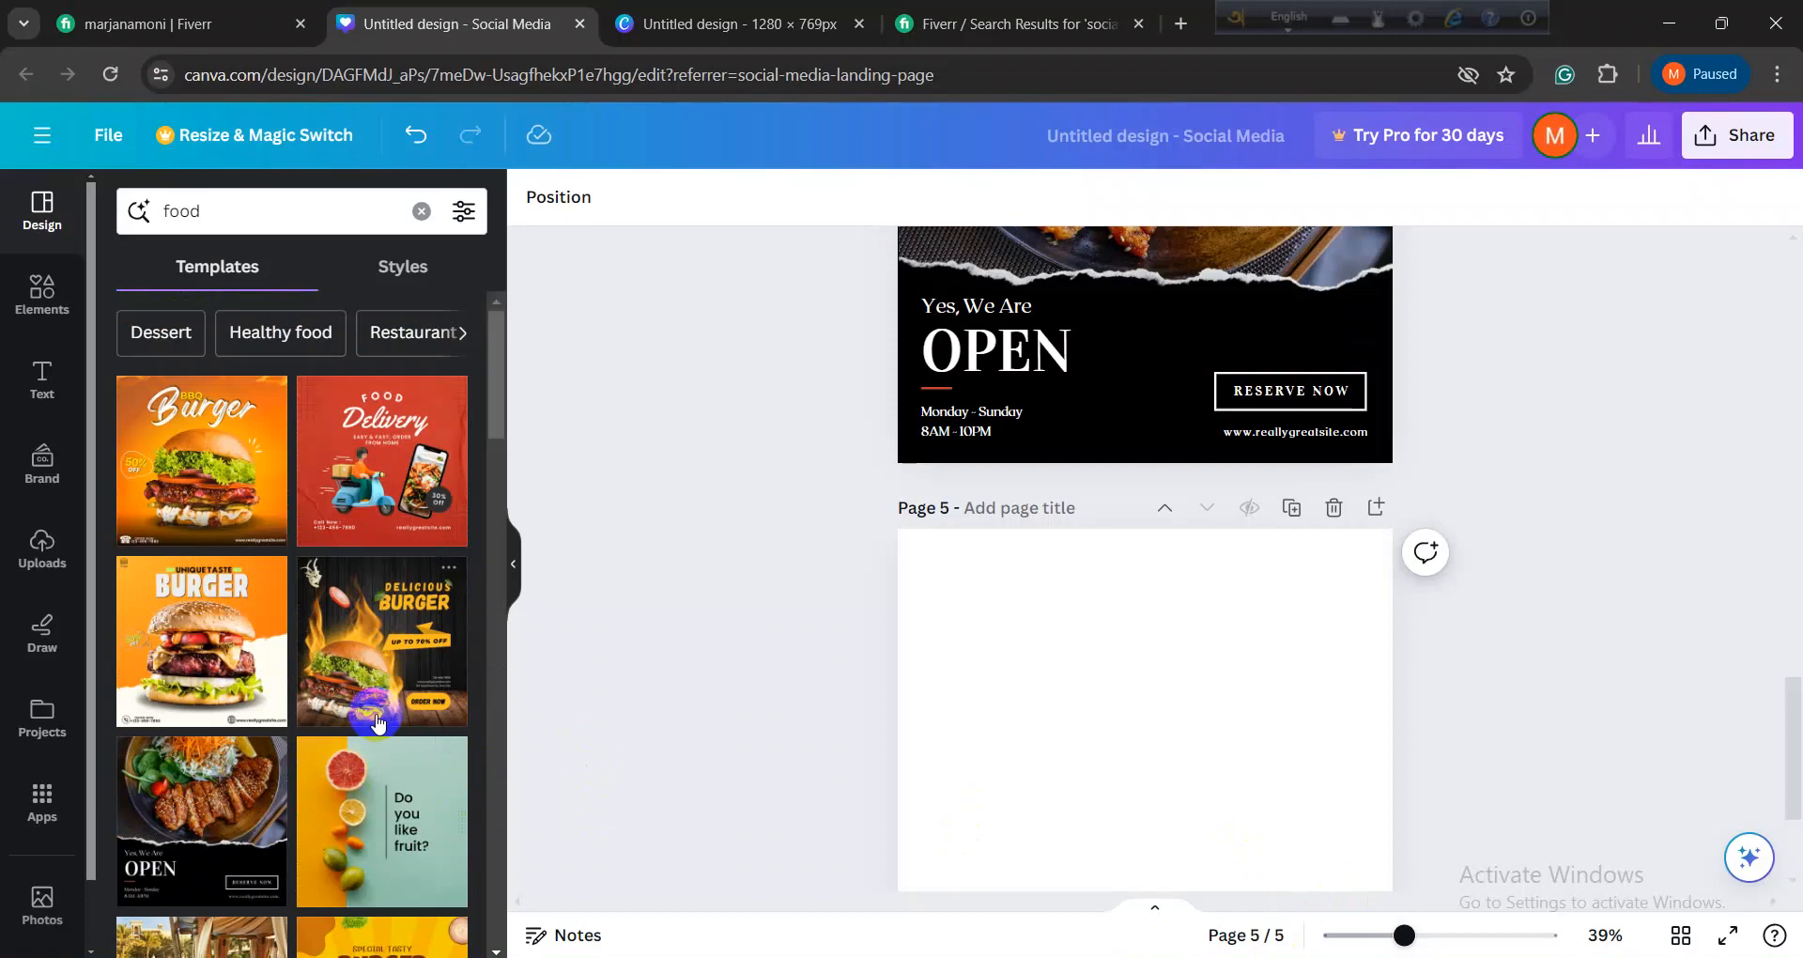
Step: Apply the Free Delivery Yellow 3d Instagram Post template to page 5 and return to the food results
scroll(377, 723, down, 5)
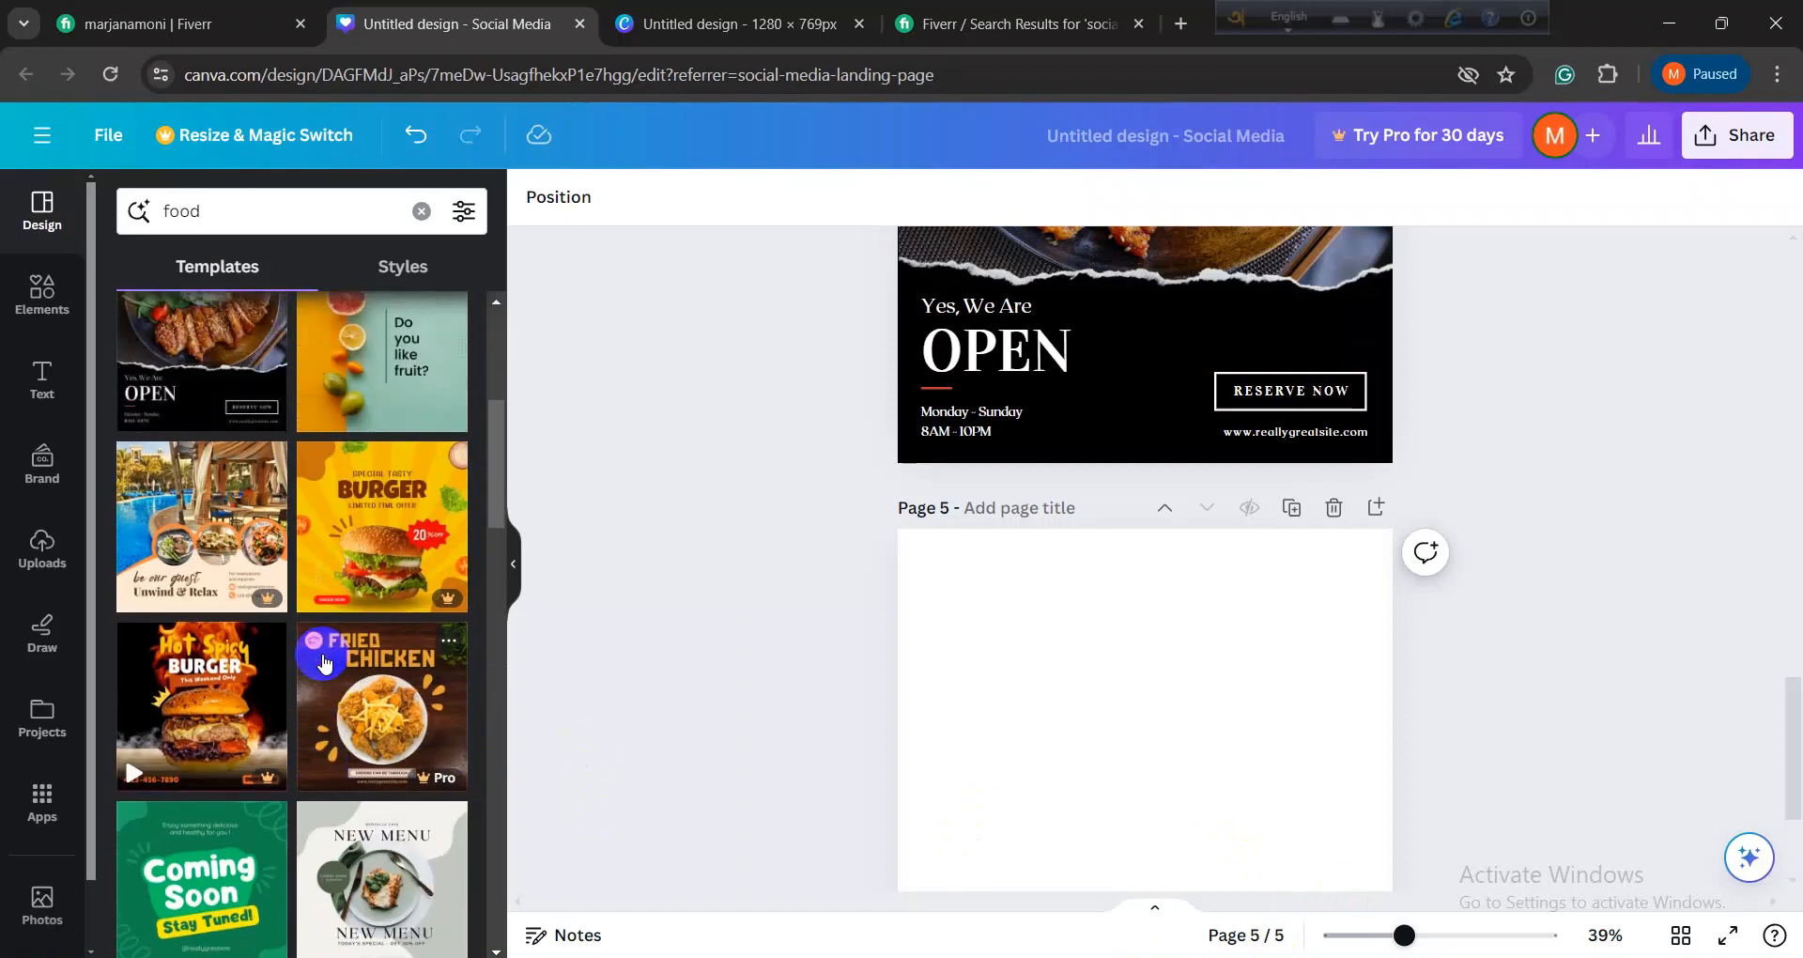
scroll(299, 742, down, 3)
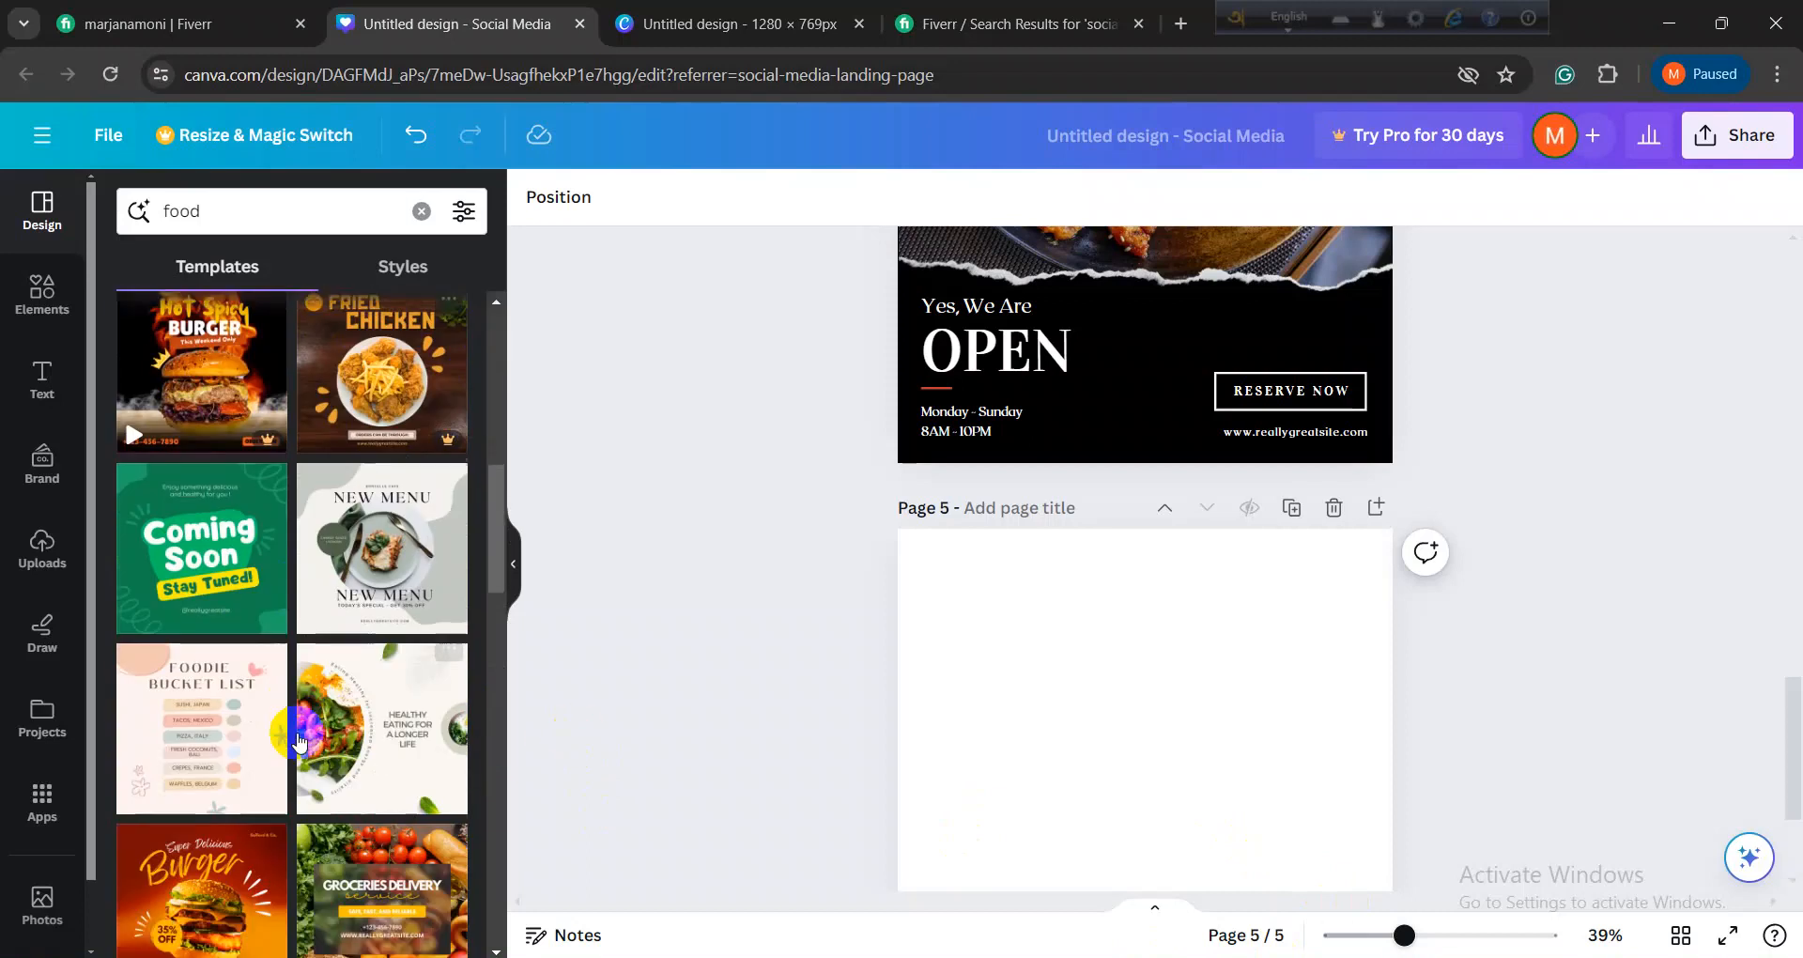
scroll(299, 742, down, 5)
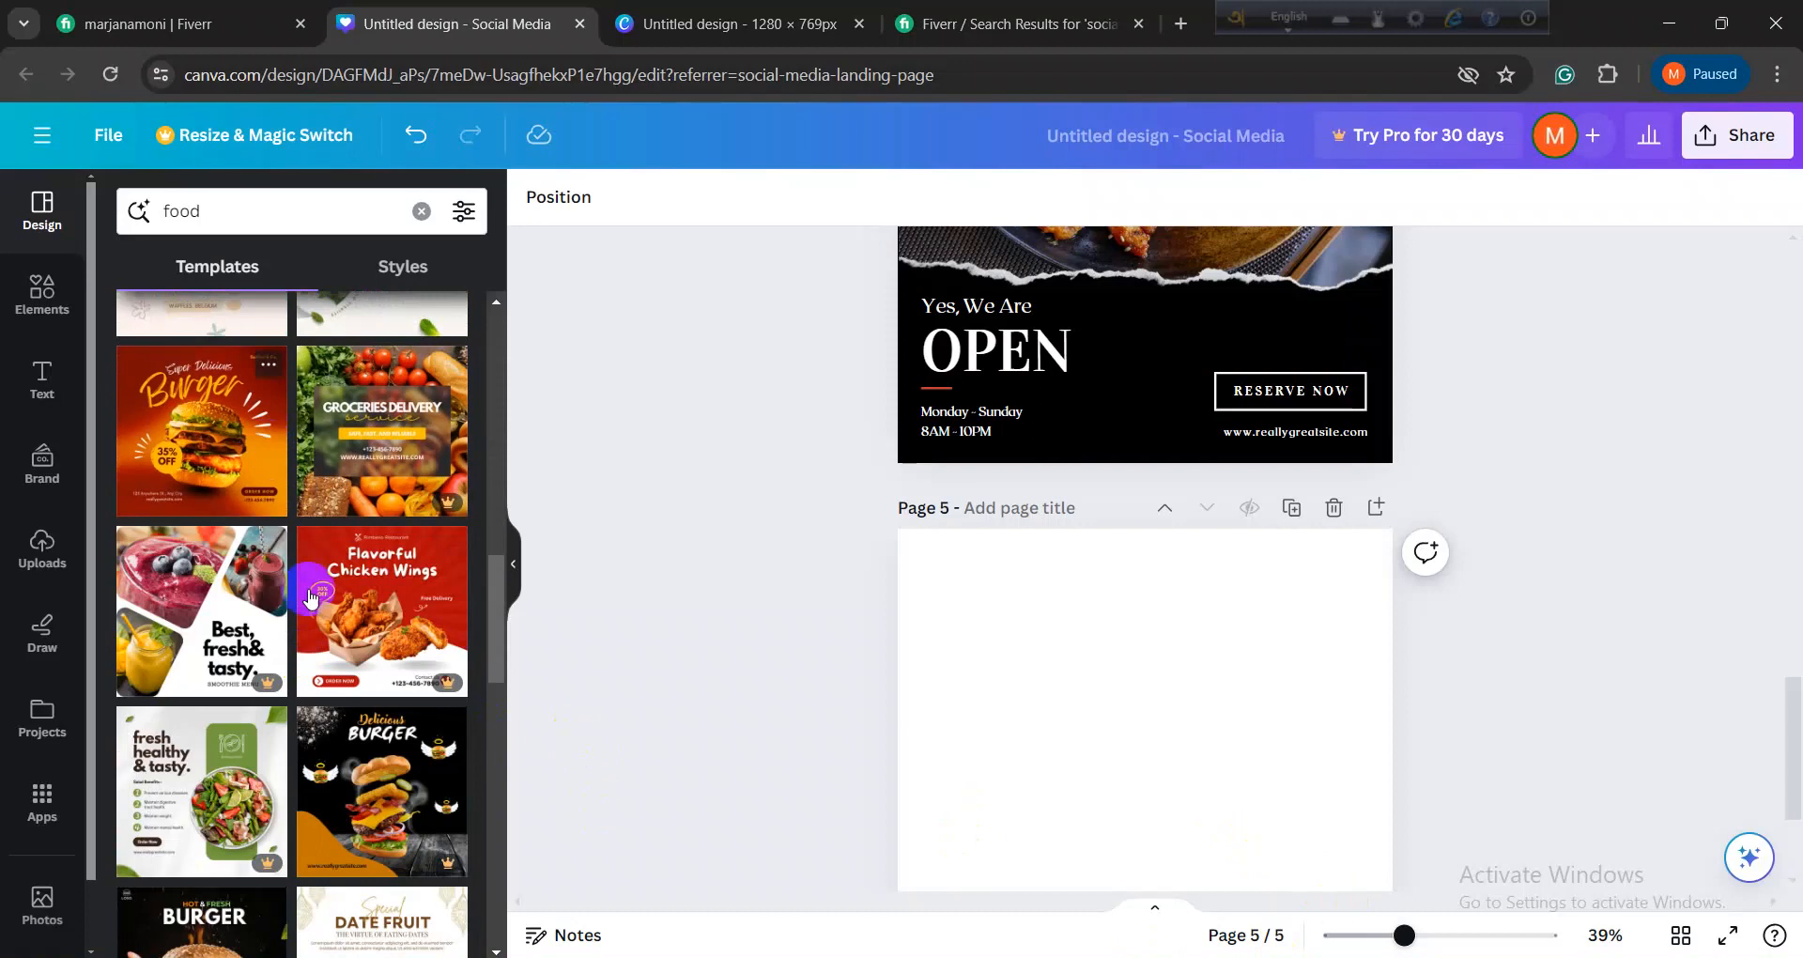
scroll(313, 620, down, 2)
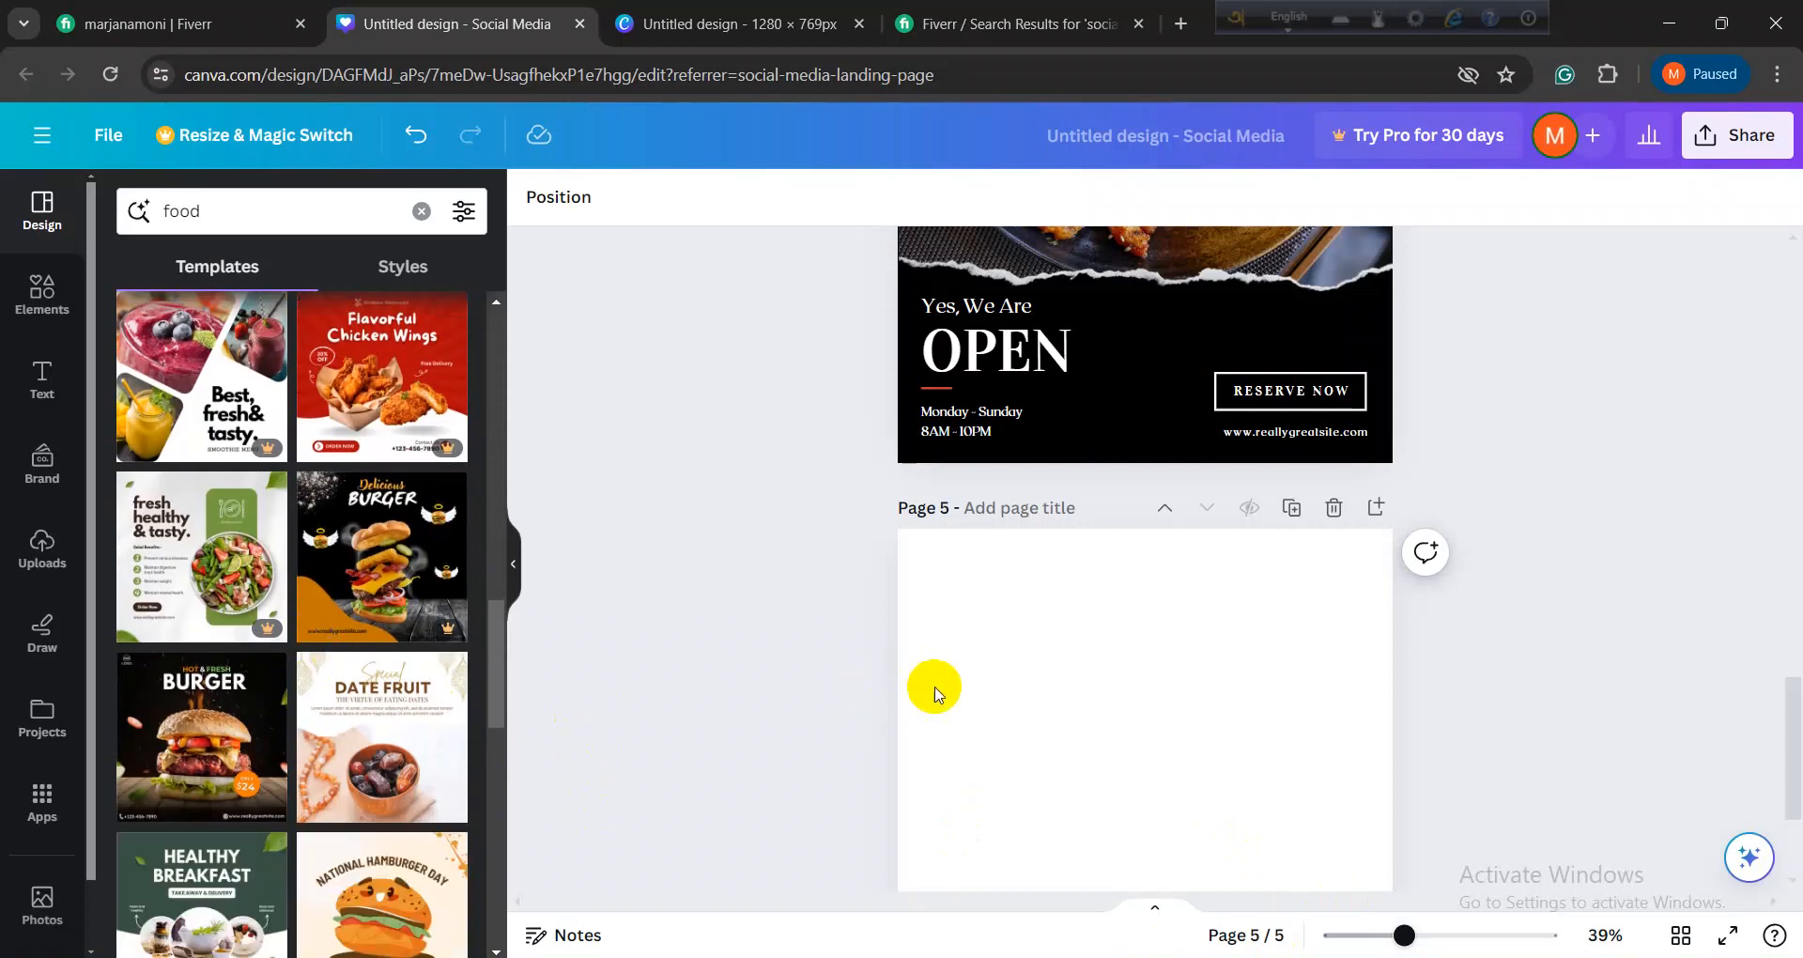
scroll(962, 692, down, 1)
scroll(351, 810, down, 5)
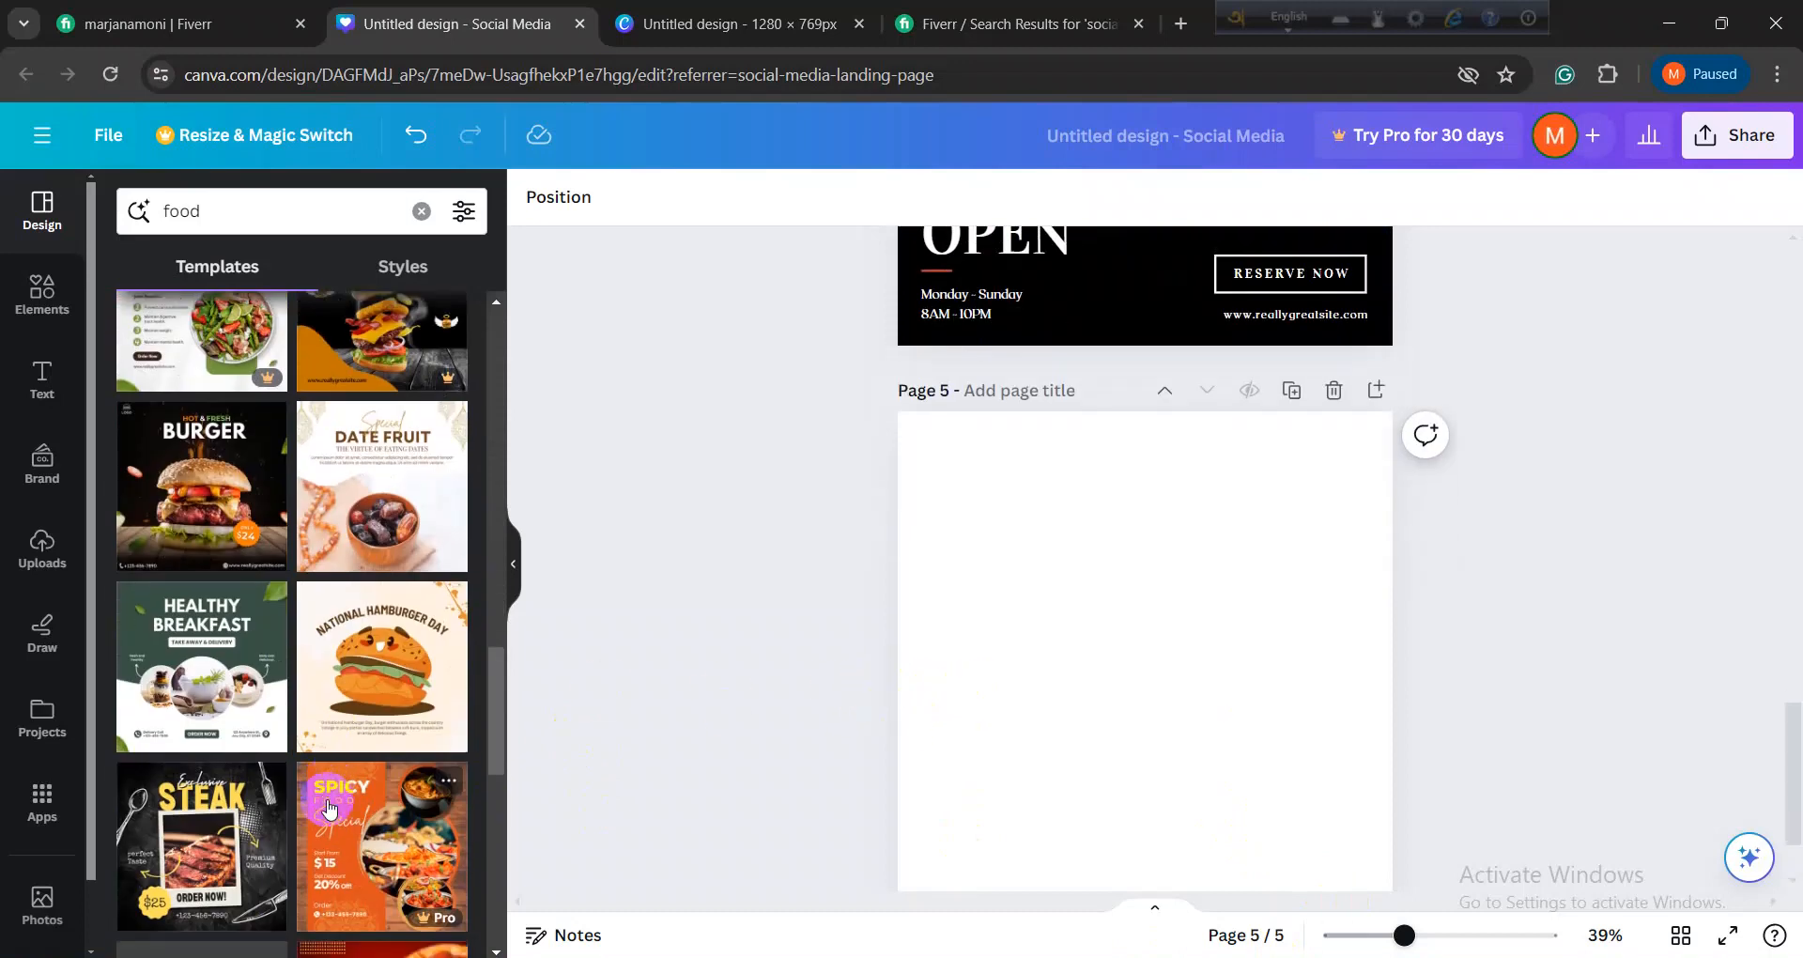
scroll(328, 805, down, 2)
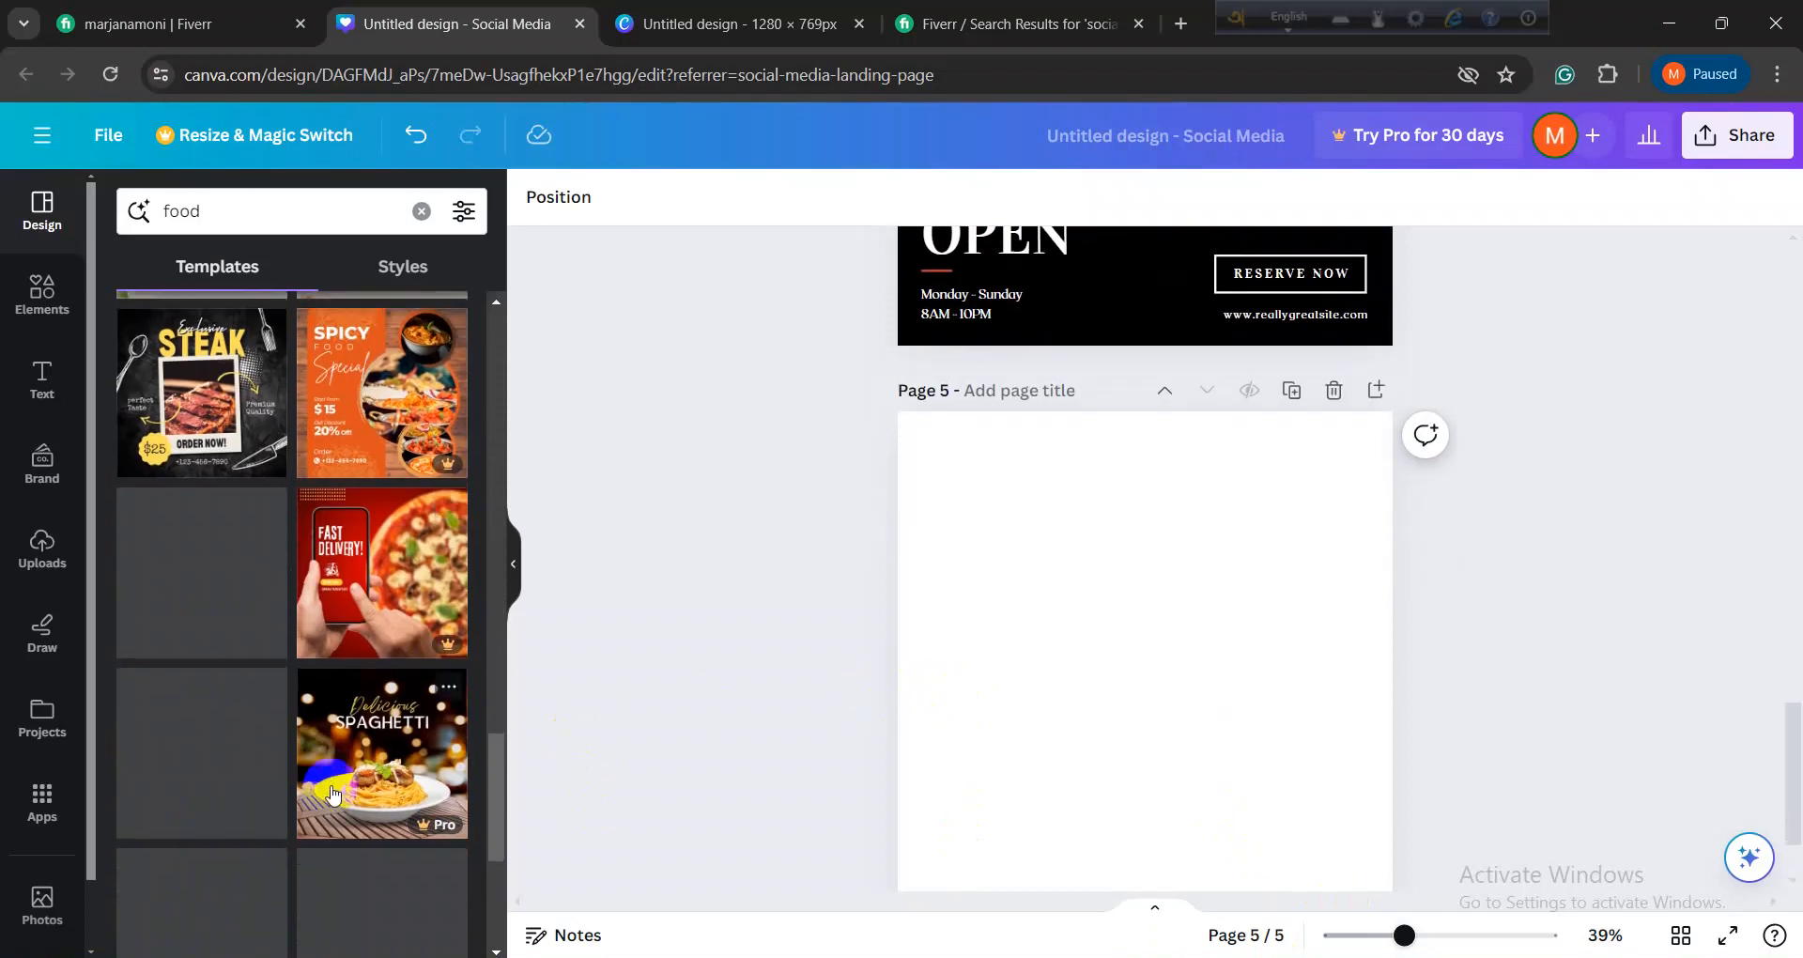
scroll(958, 694, down, 1)
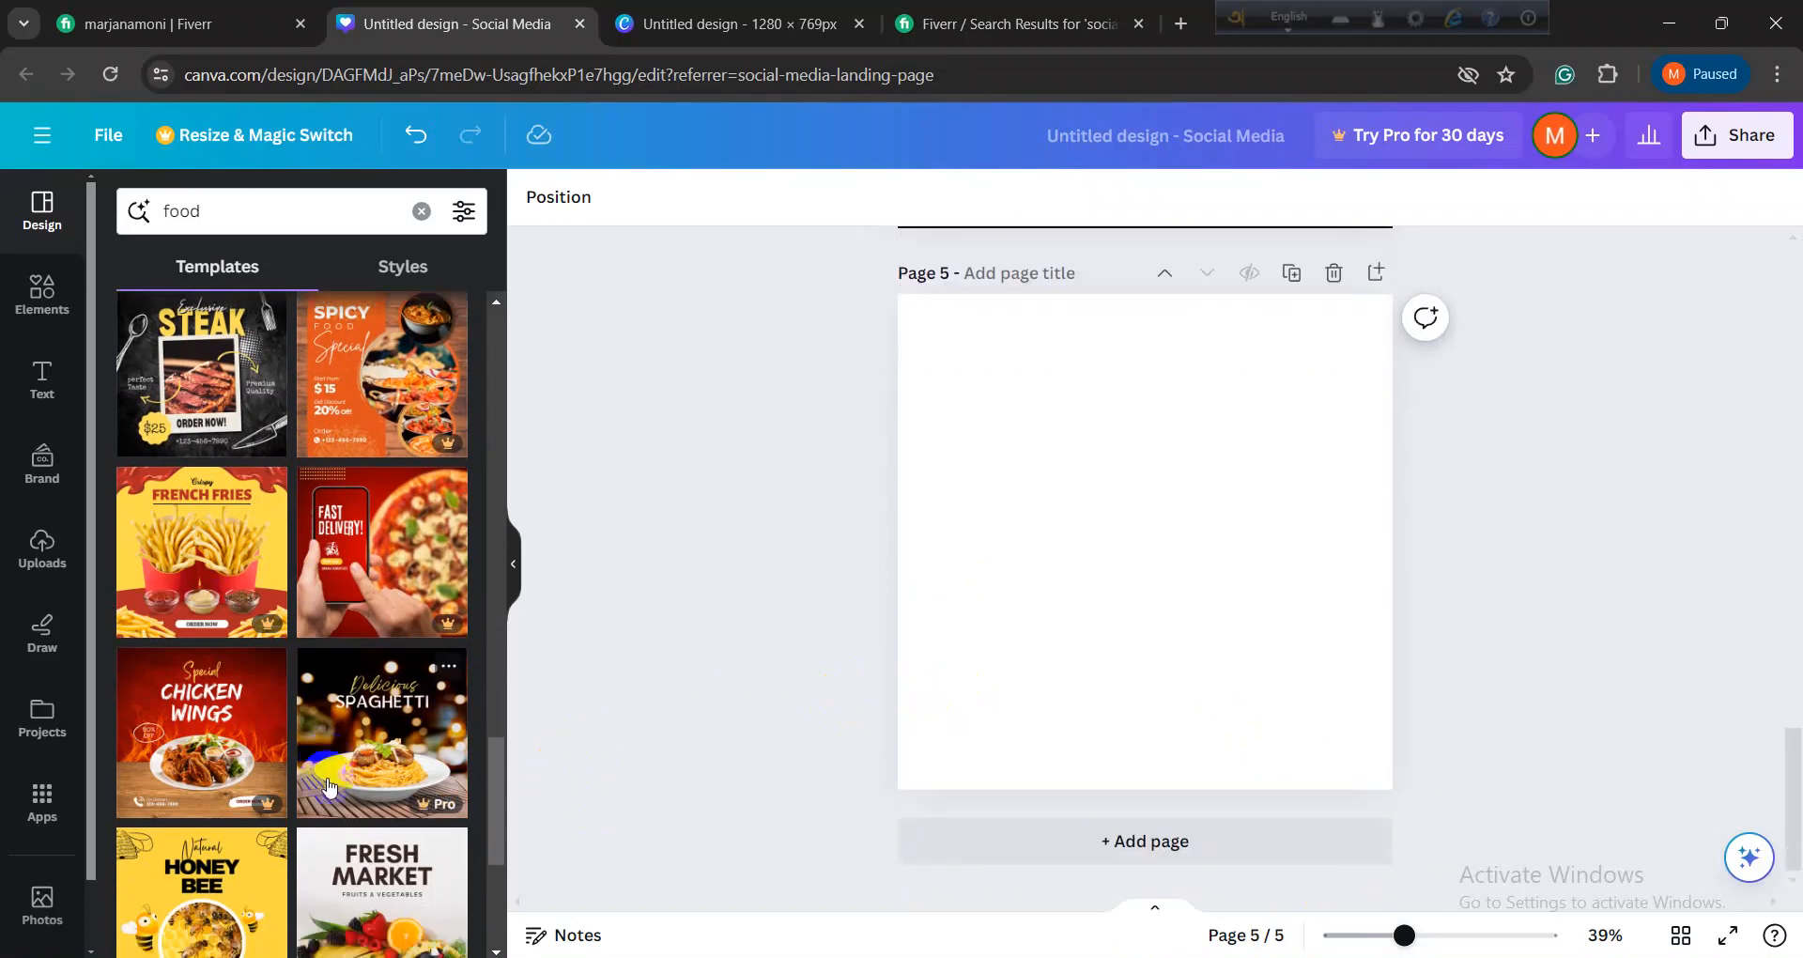
scroll(237, 643, down, 4)
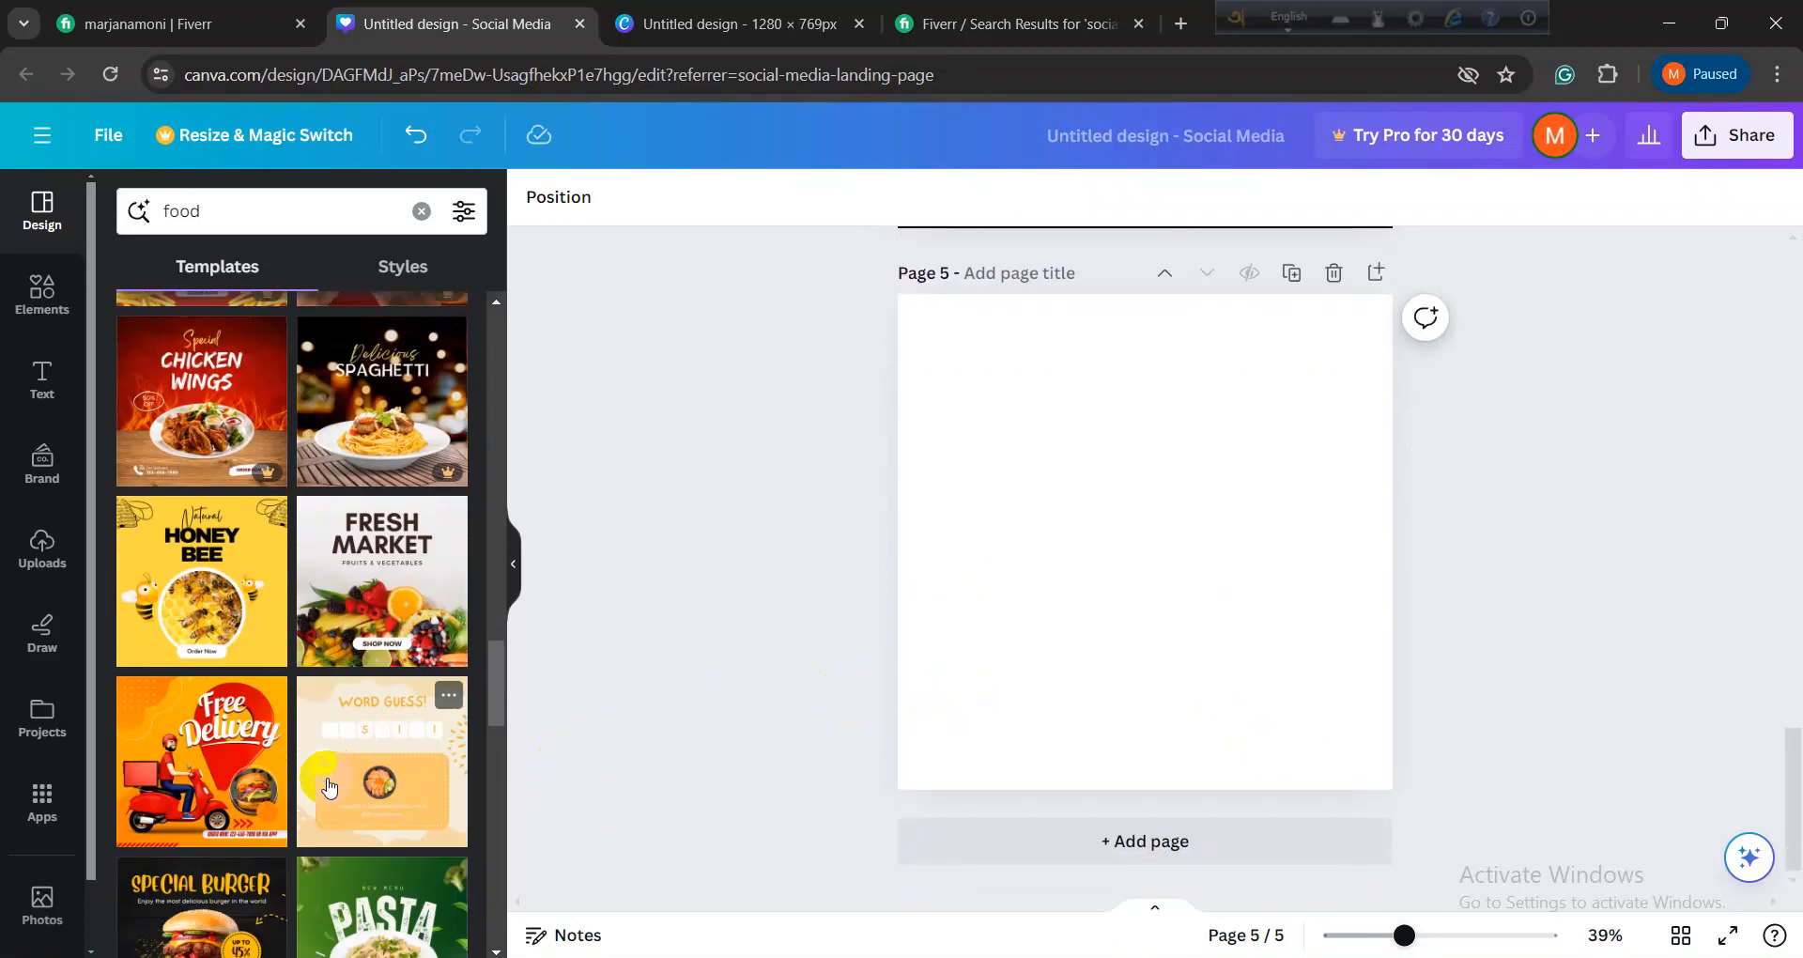
click(233, 776)
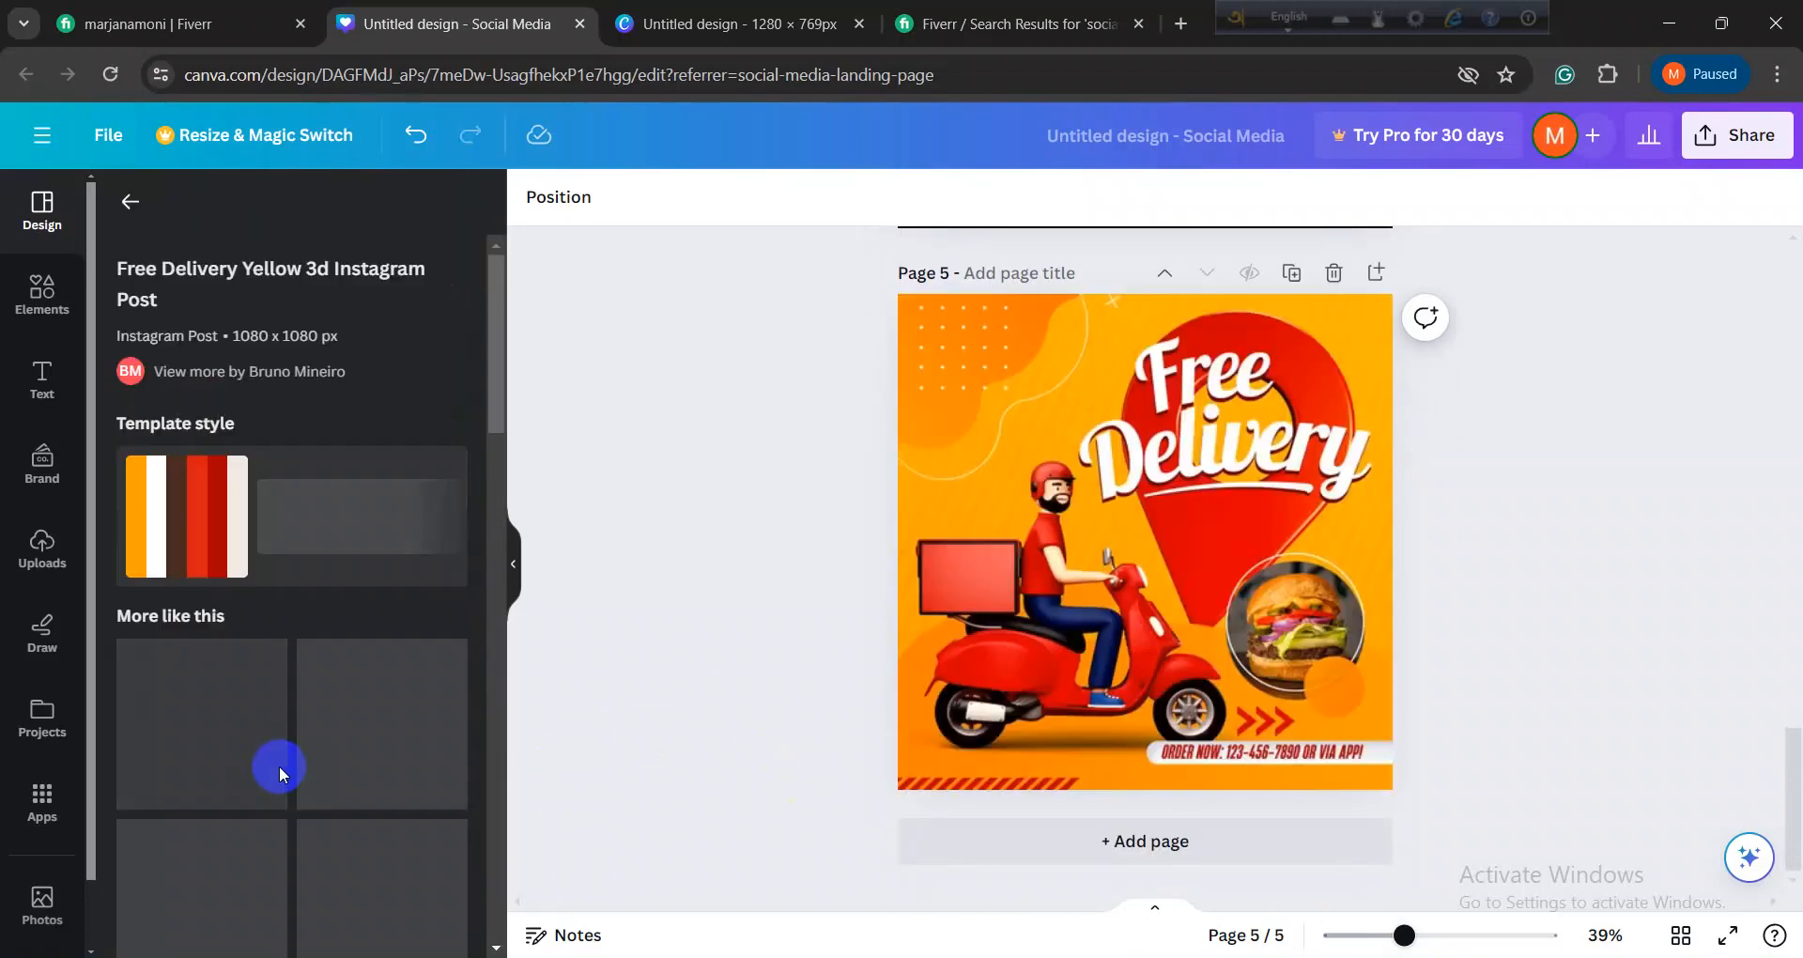
click(127, 211)
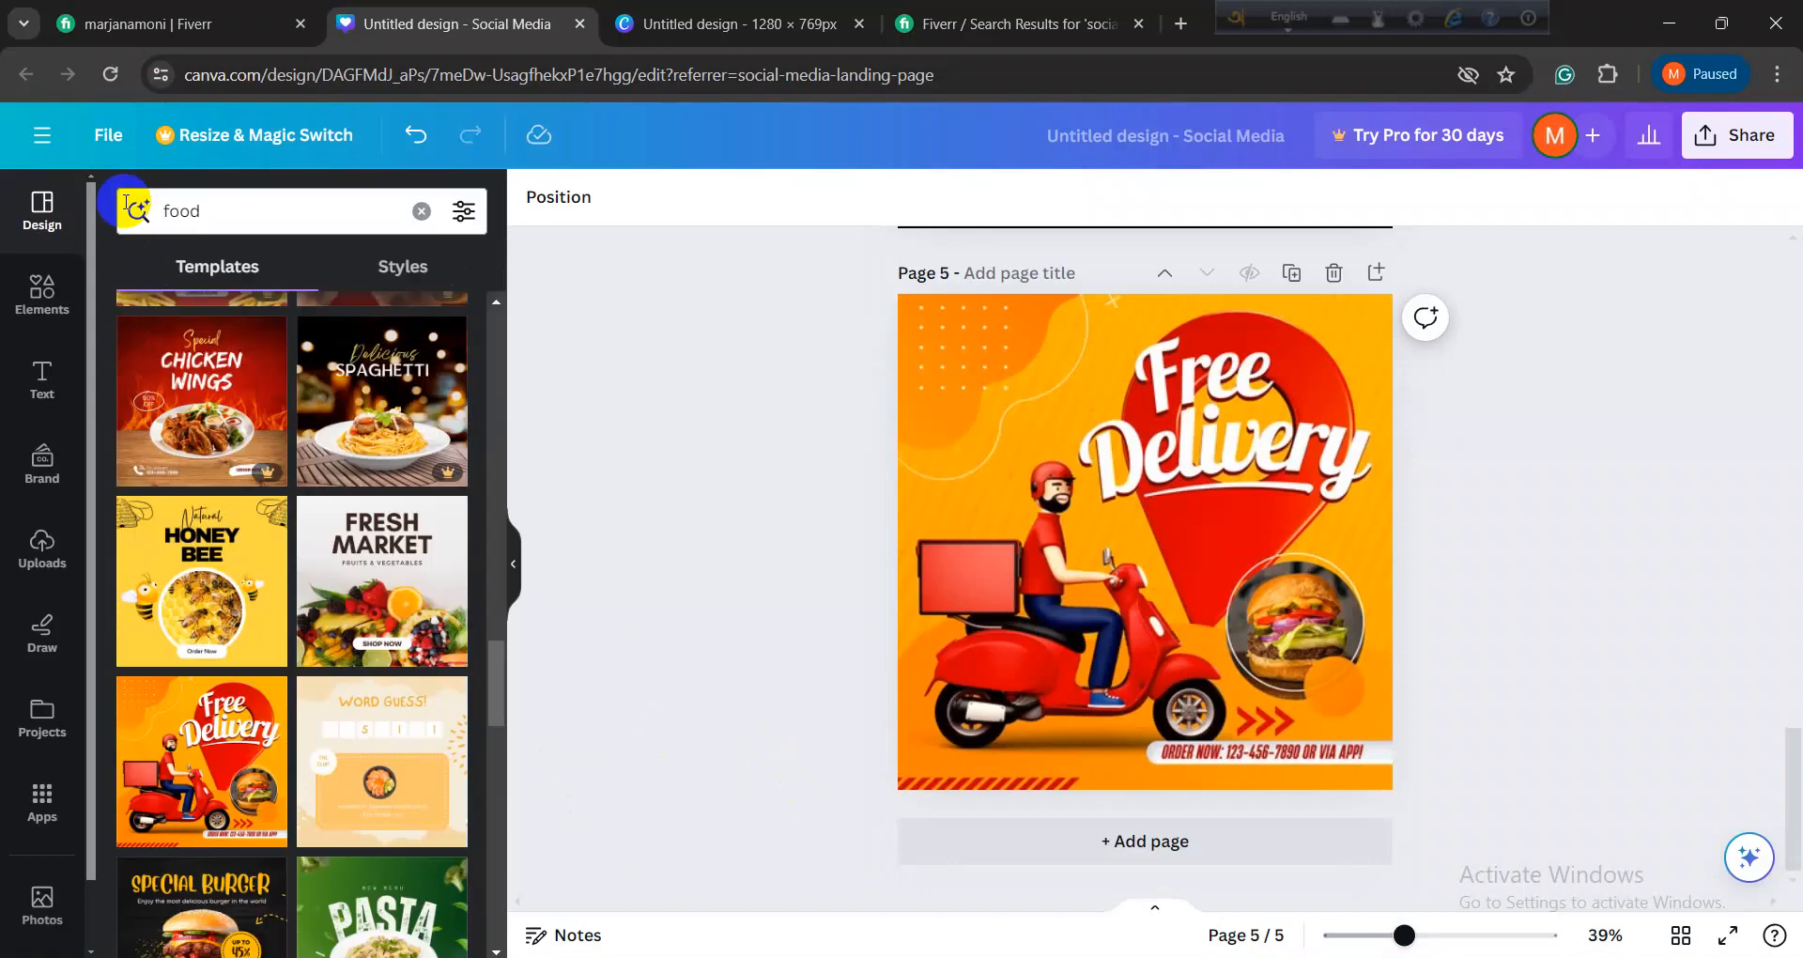
Step: Add page 6 and apply the Yellow Illustration Pizza Time Instagram Post template from the food results to it
scroll(395, 750, down, 2)
click(907, 714)
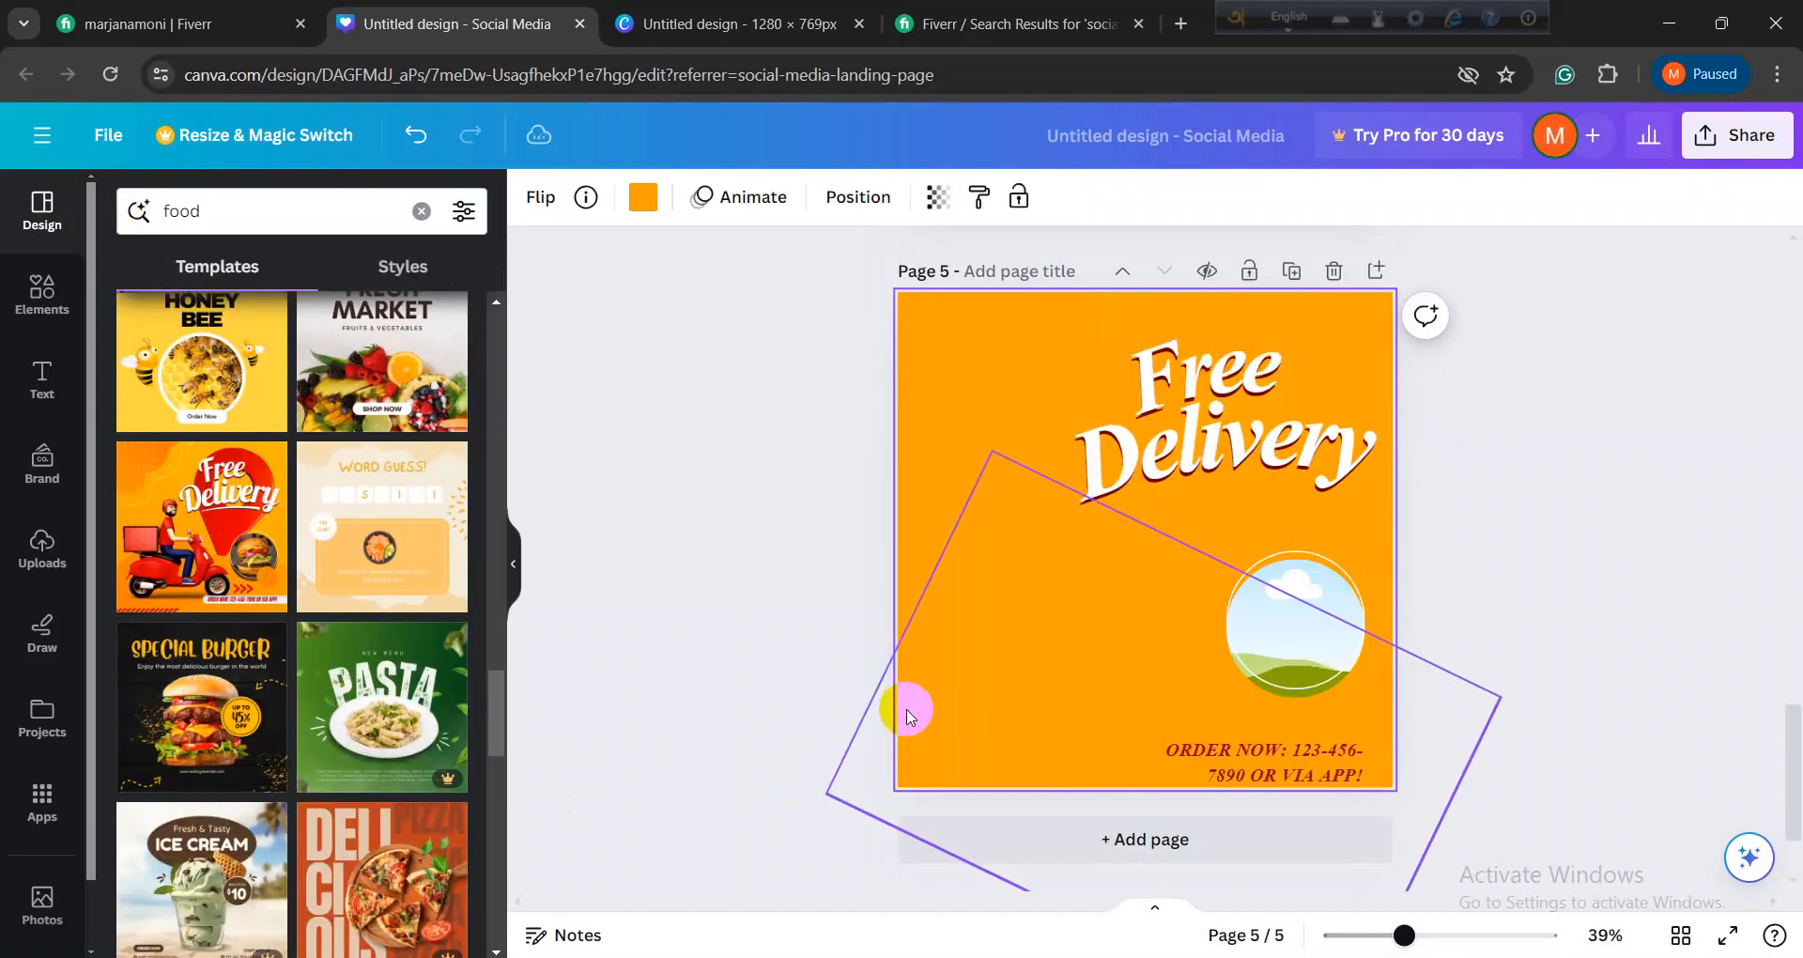
click(971, 843)
scroll(440, 801, down, 1)
scroll(437, 791, down, 2)
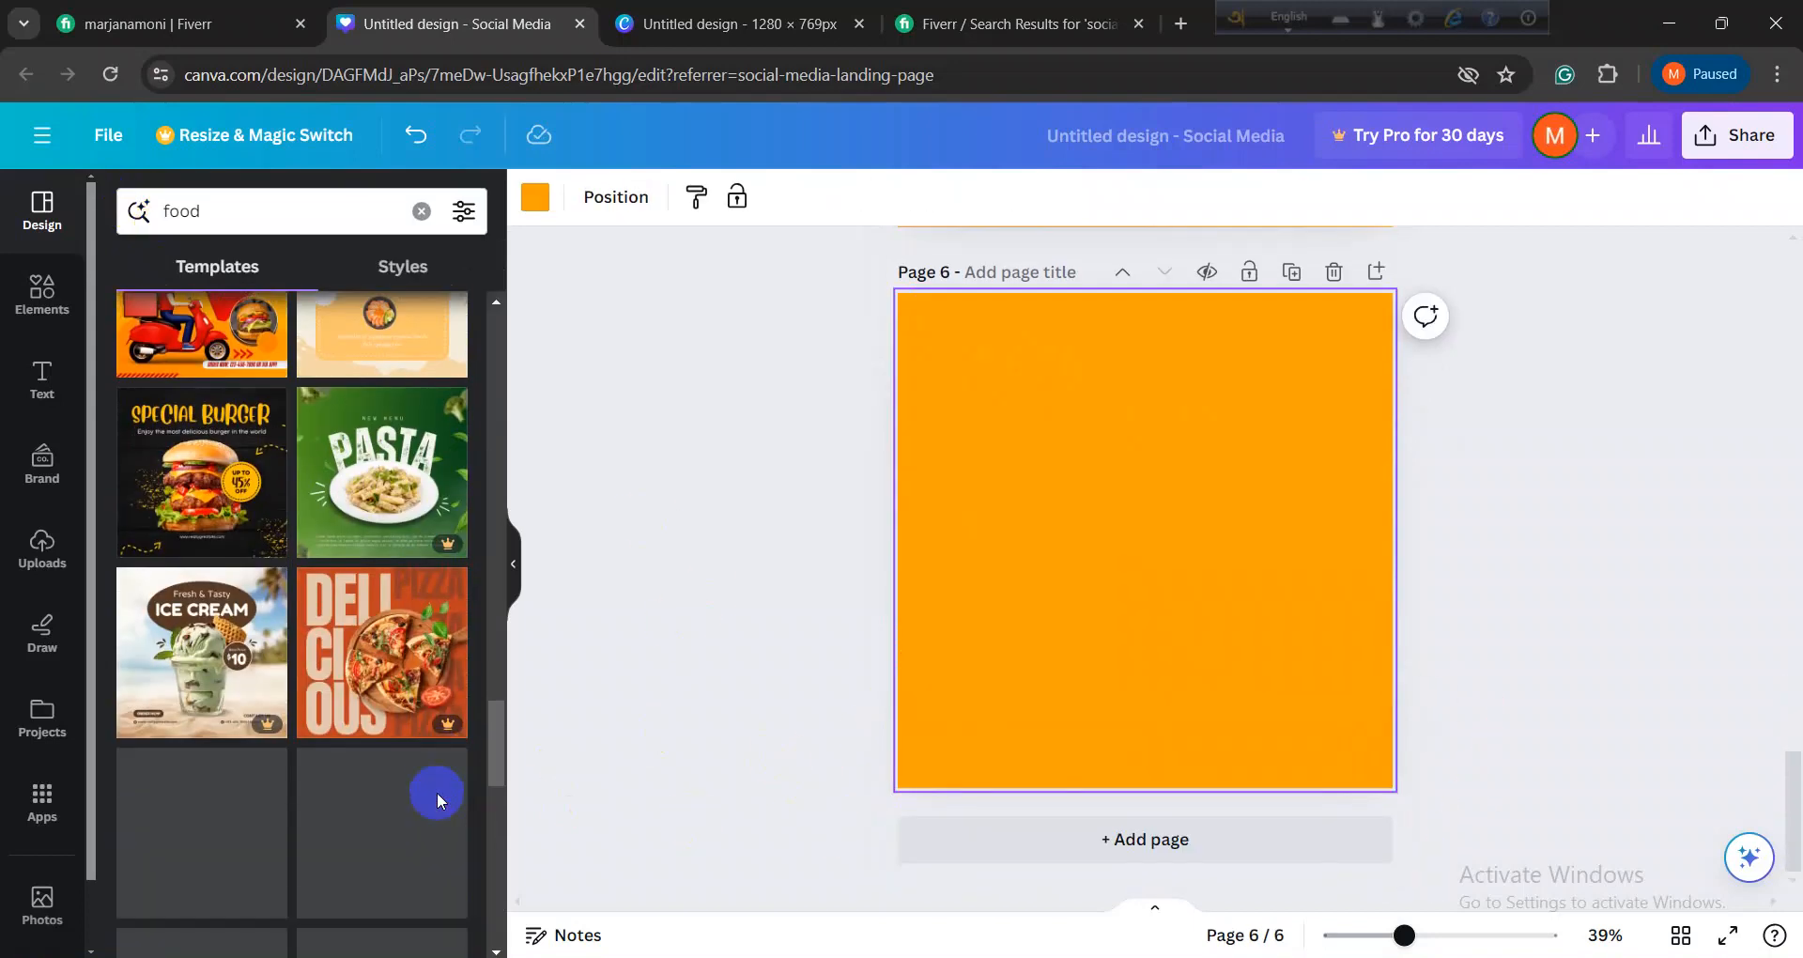
scroll(362, 712, down, 3)
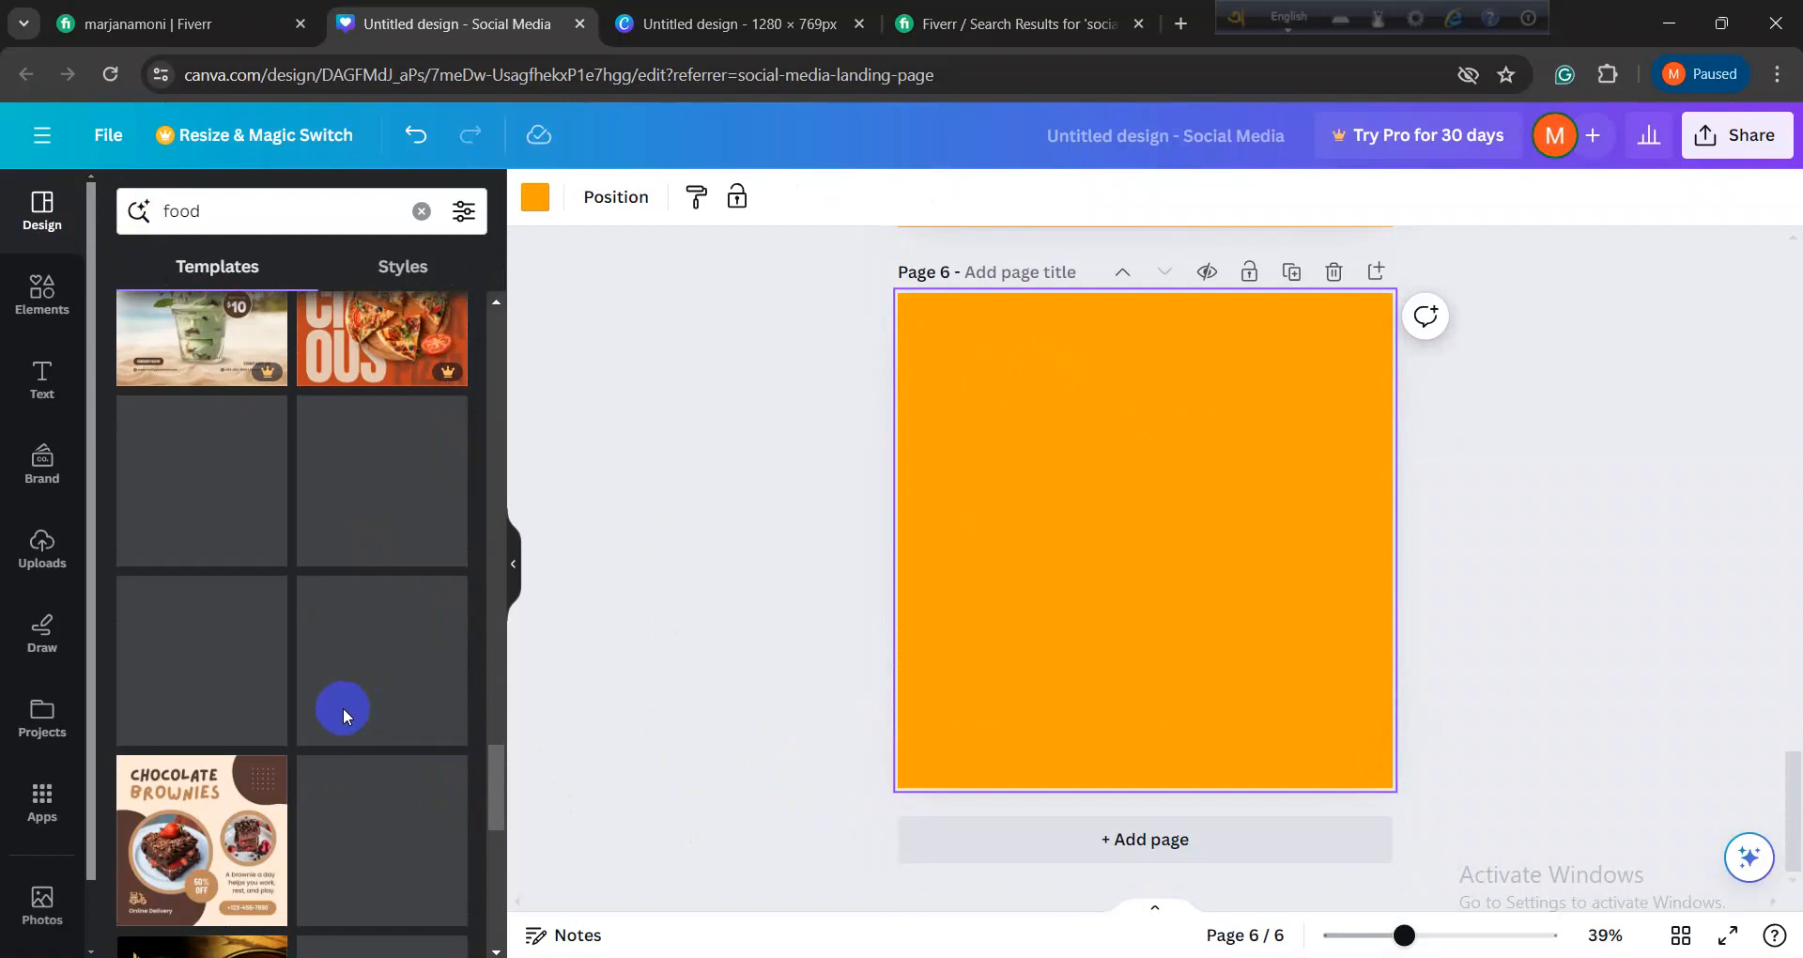
scroll(344, 710, up, 1)
scroll(314, 690, down, 1)
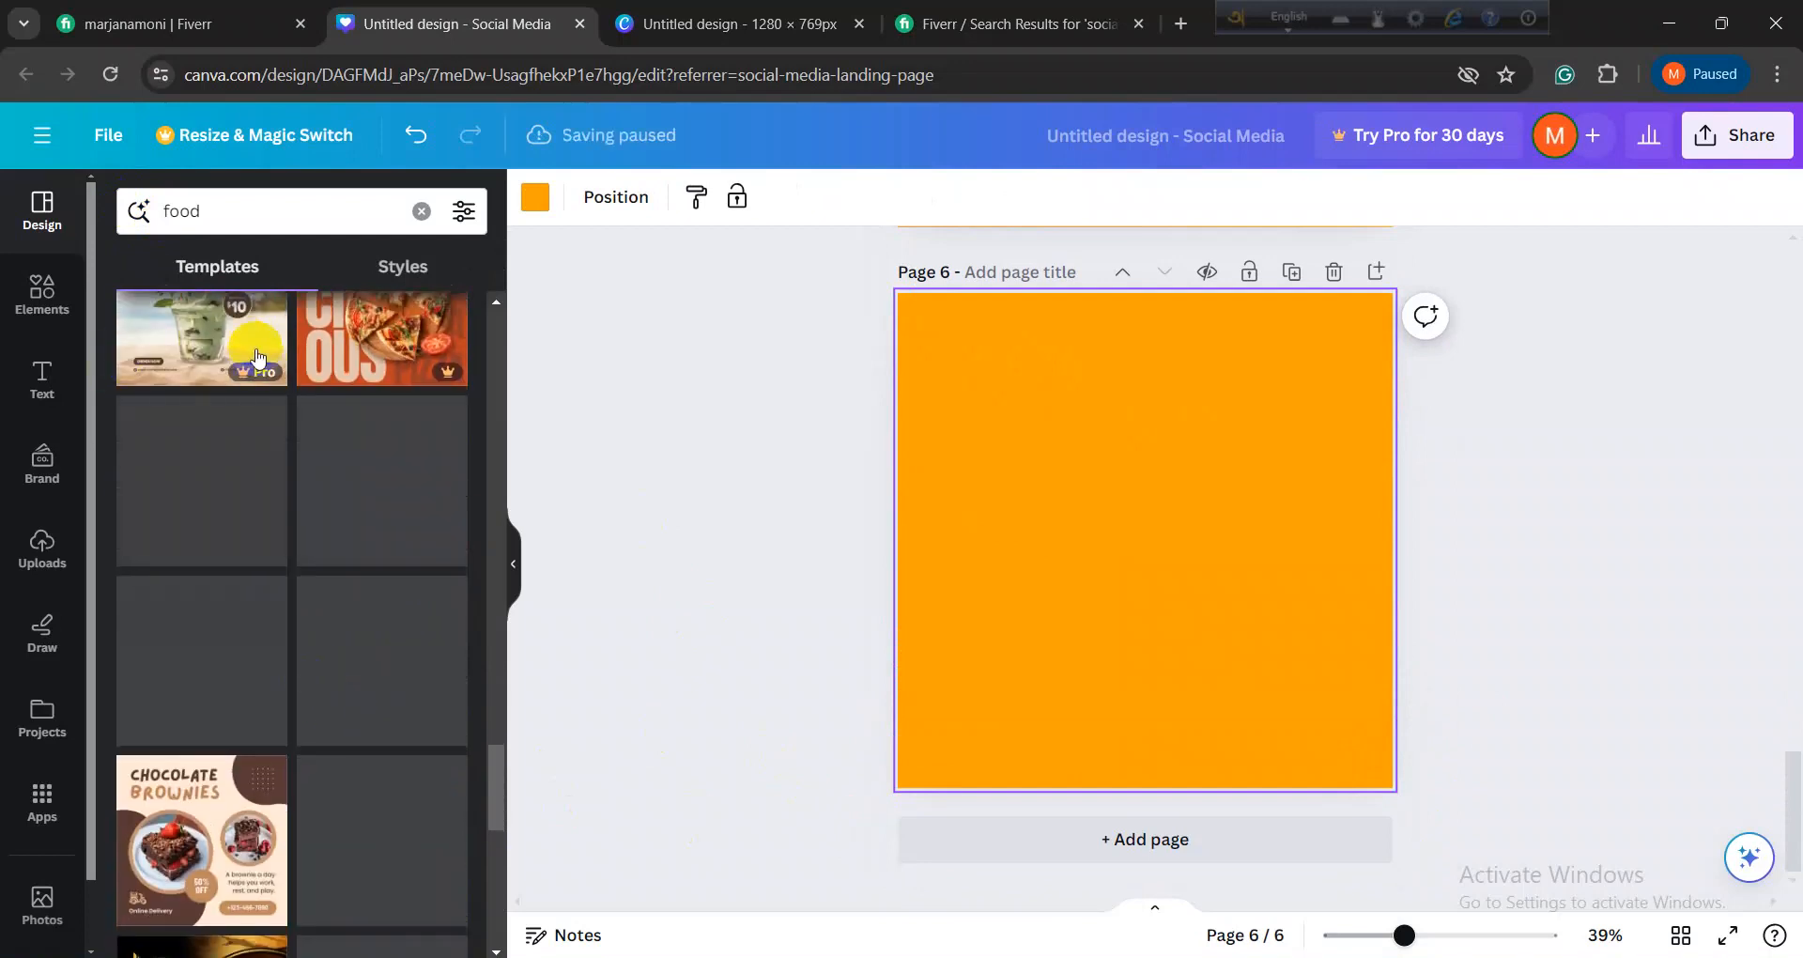
scroll(270, 664, down, 5)
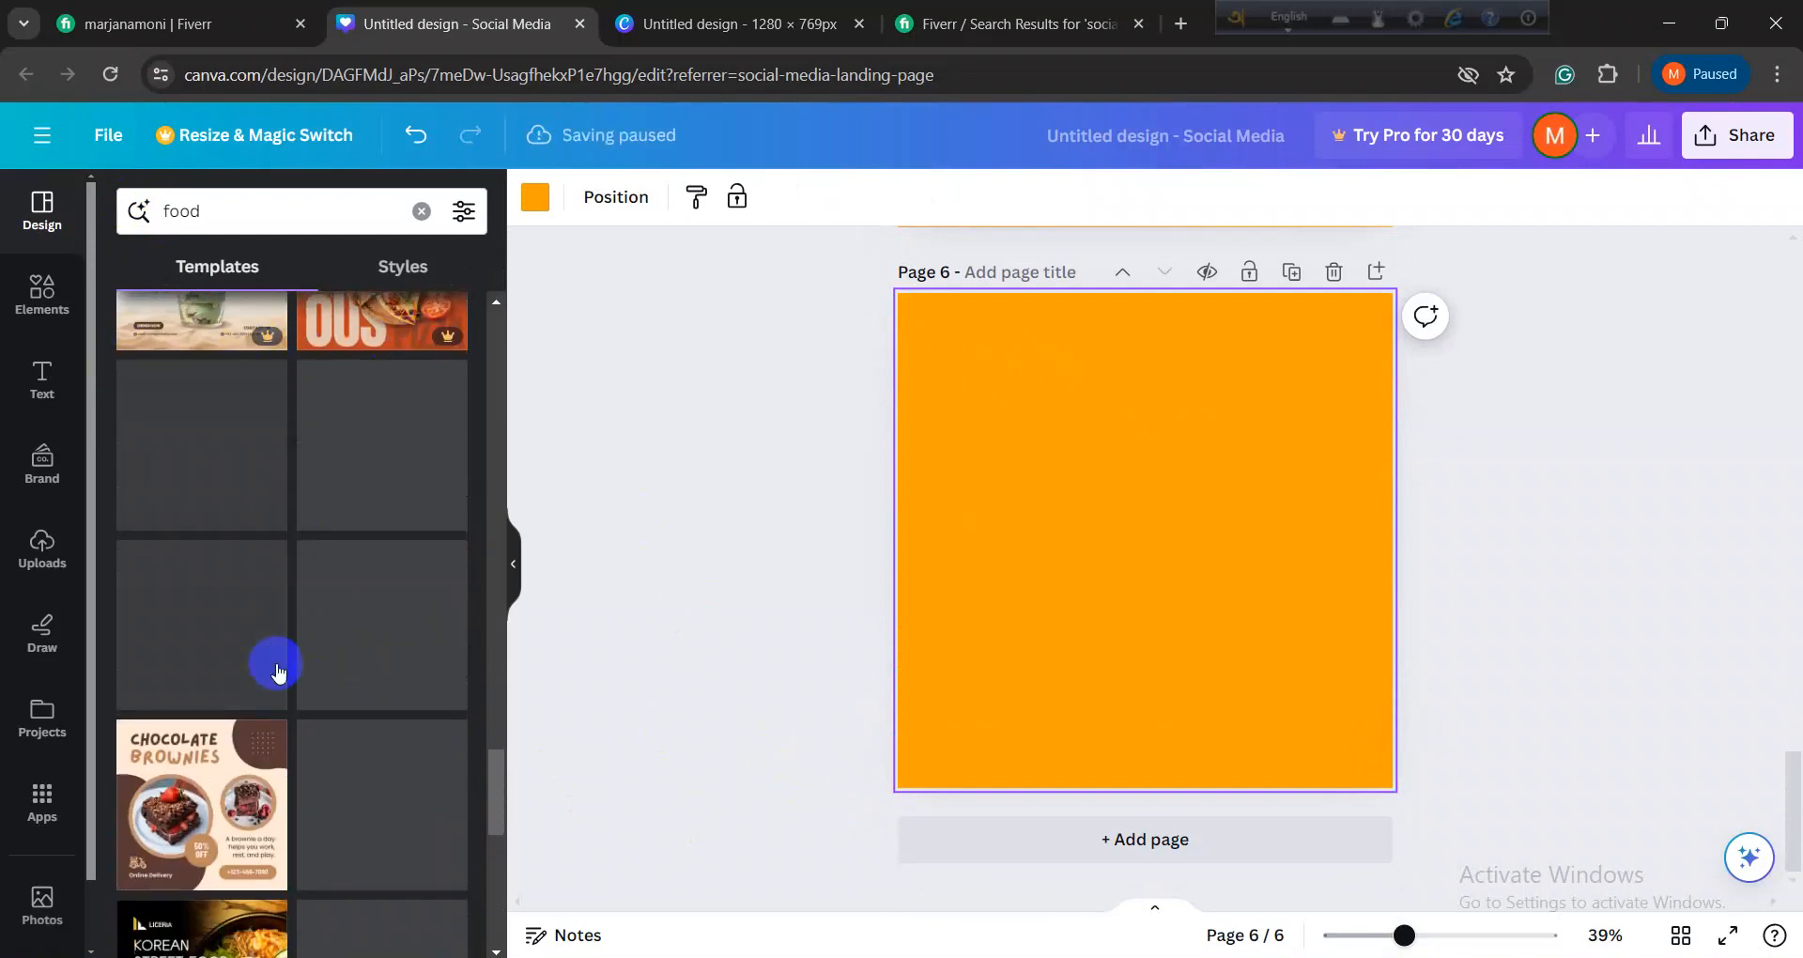
scroll(300, 633, down, 7)
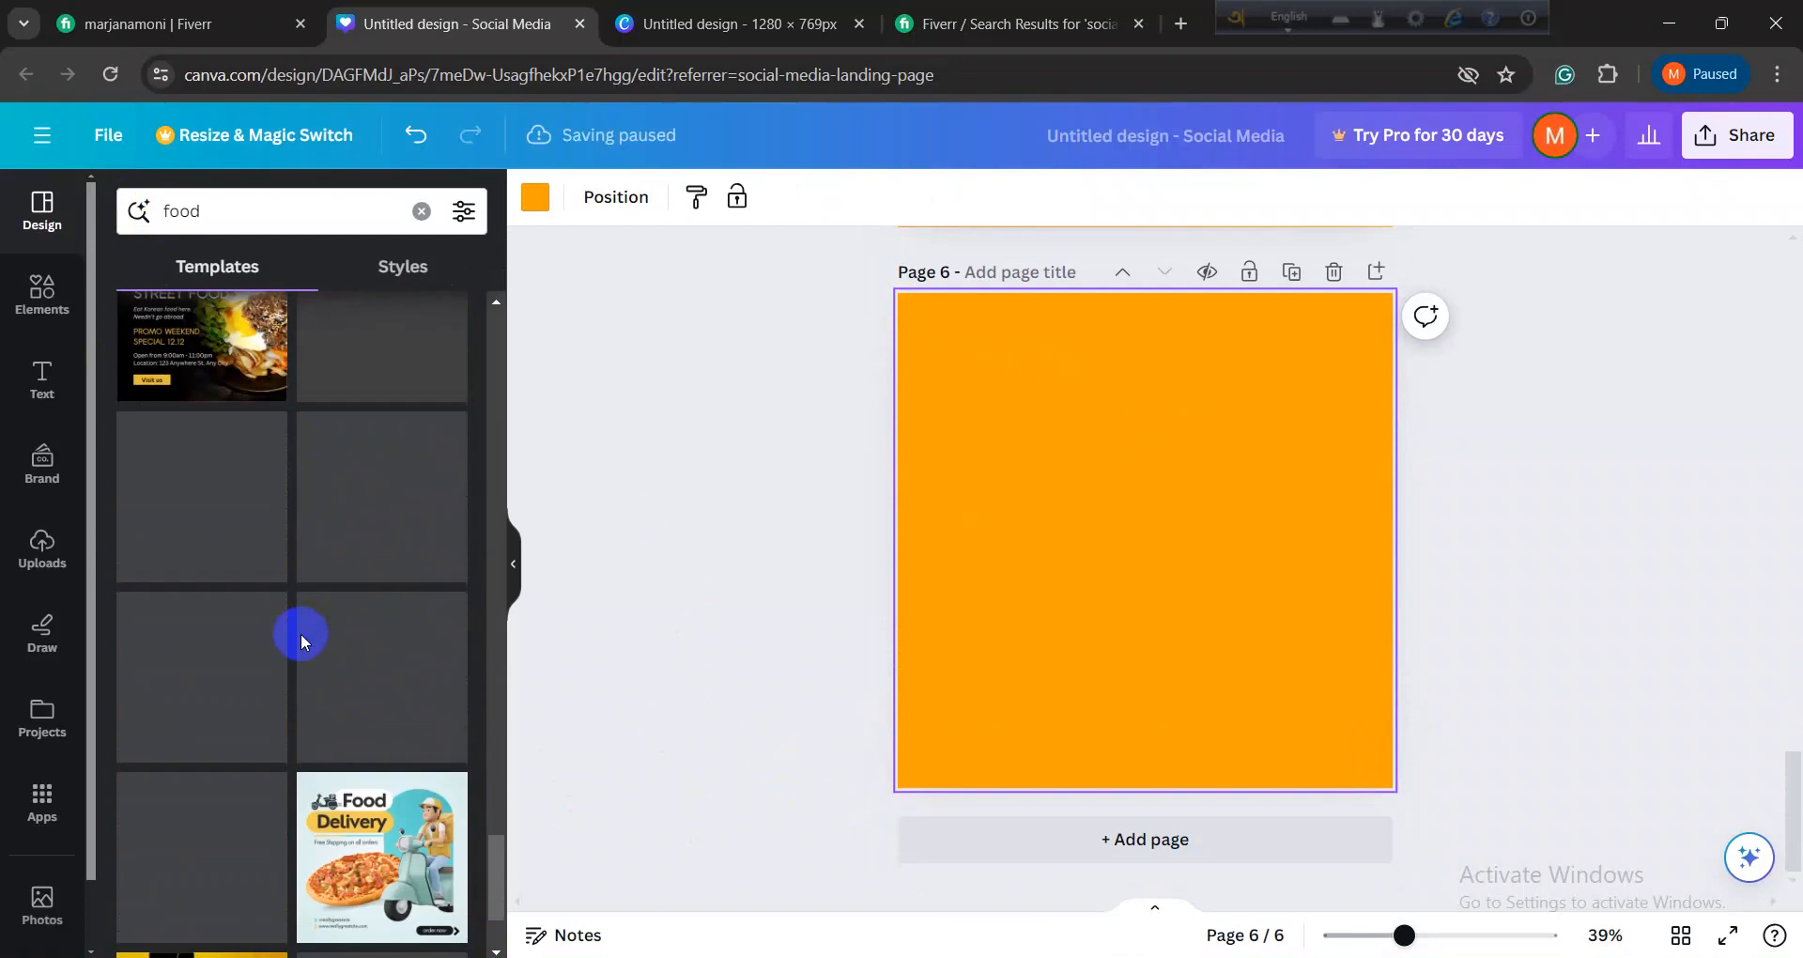
click(235, 671)
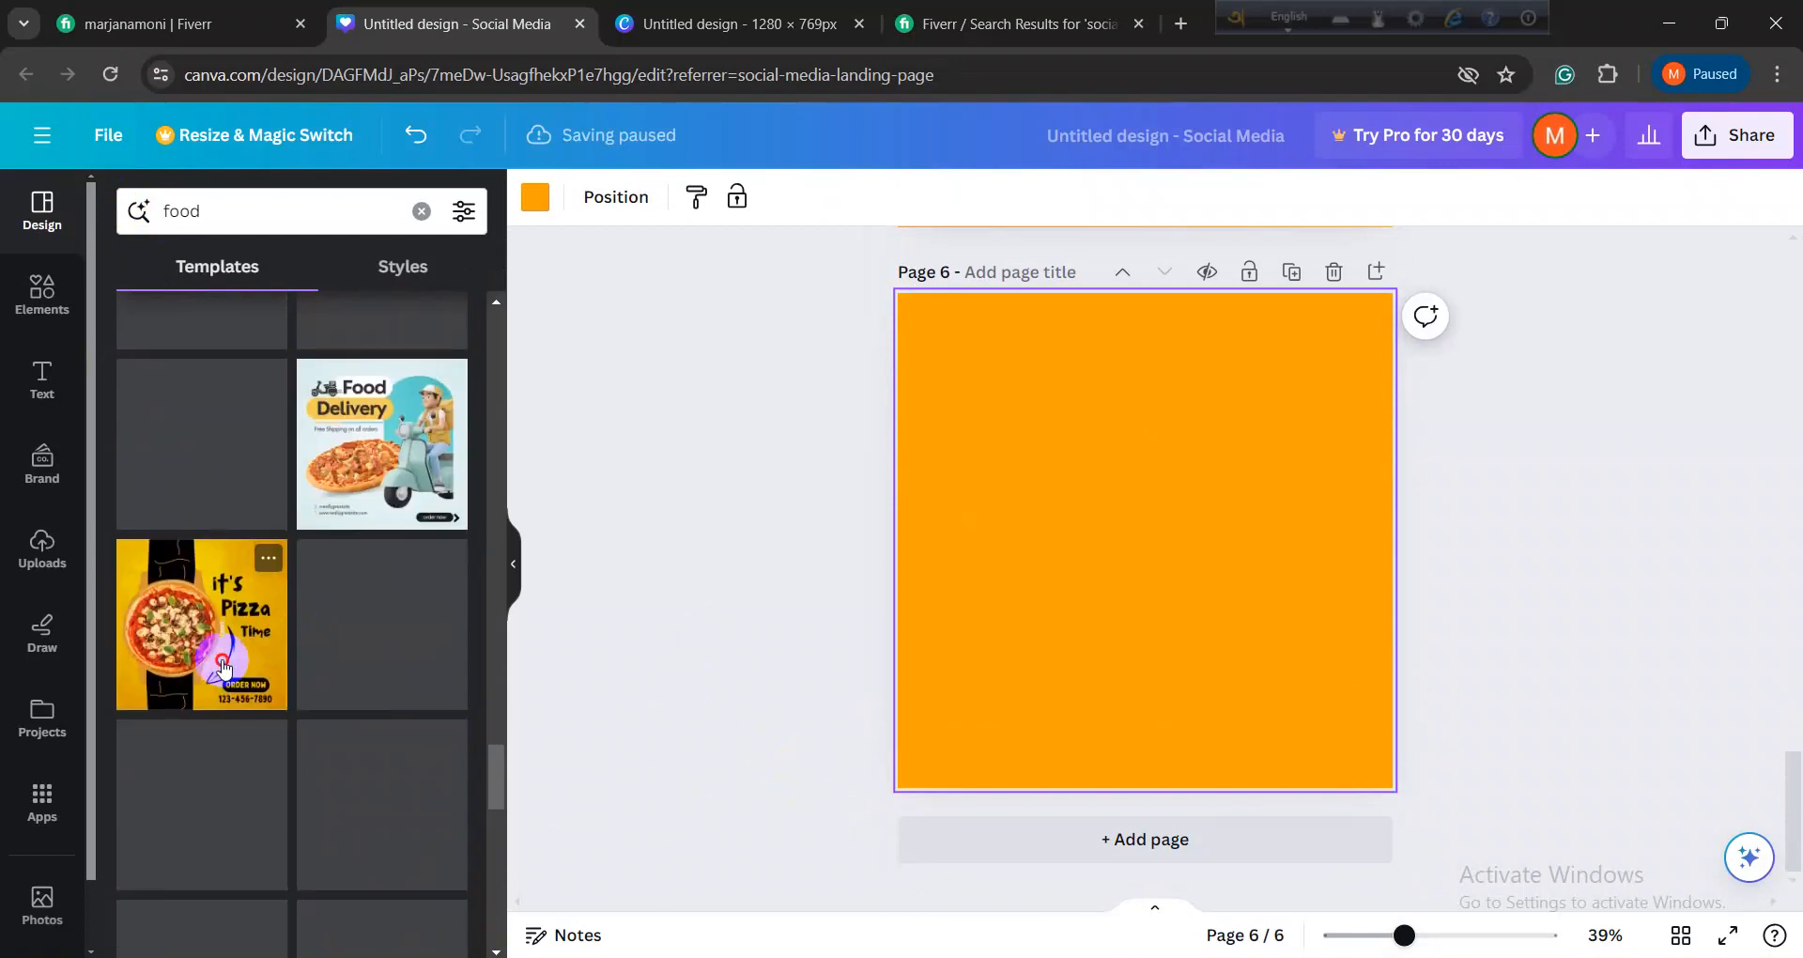
Step: Add page 7, search the templates for "pizza" and apply the Red Yellow Stickerbomb Pizza Instagram Post template to it
click(938, 841)
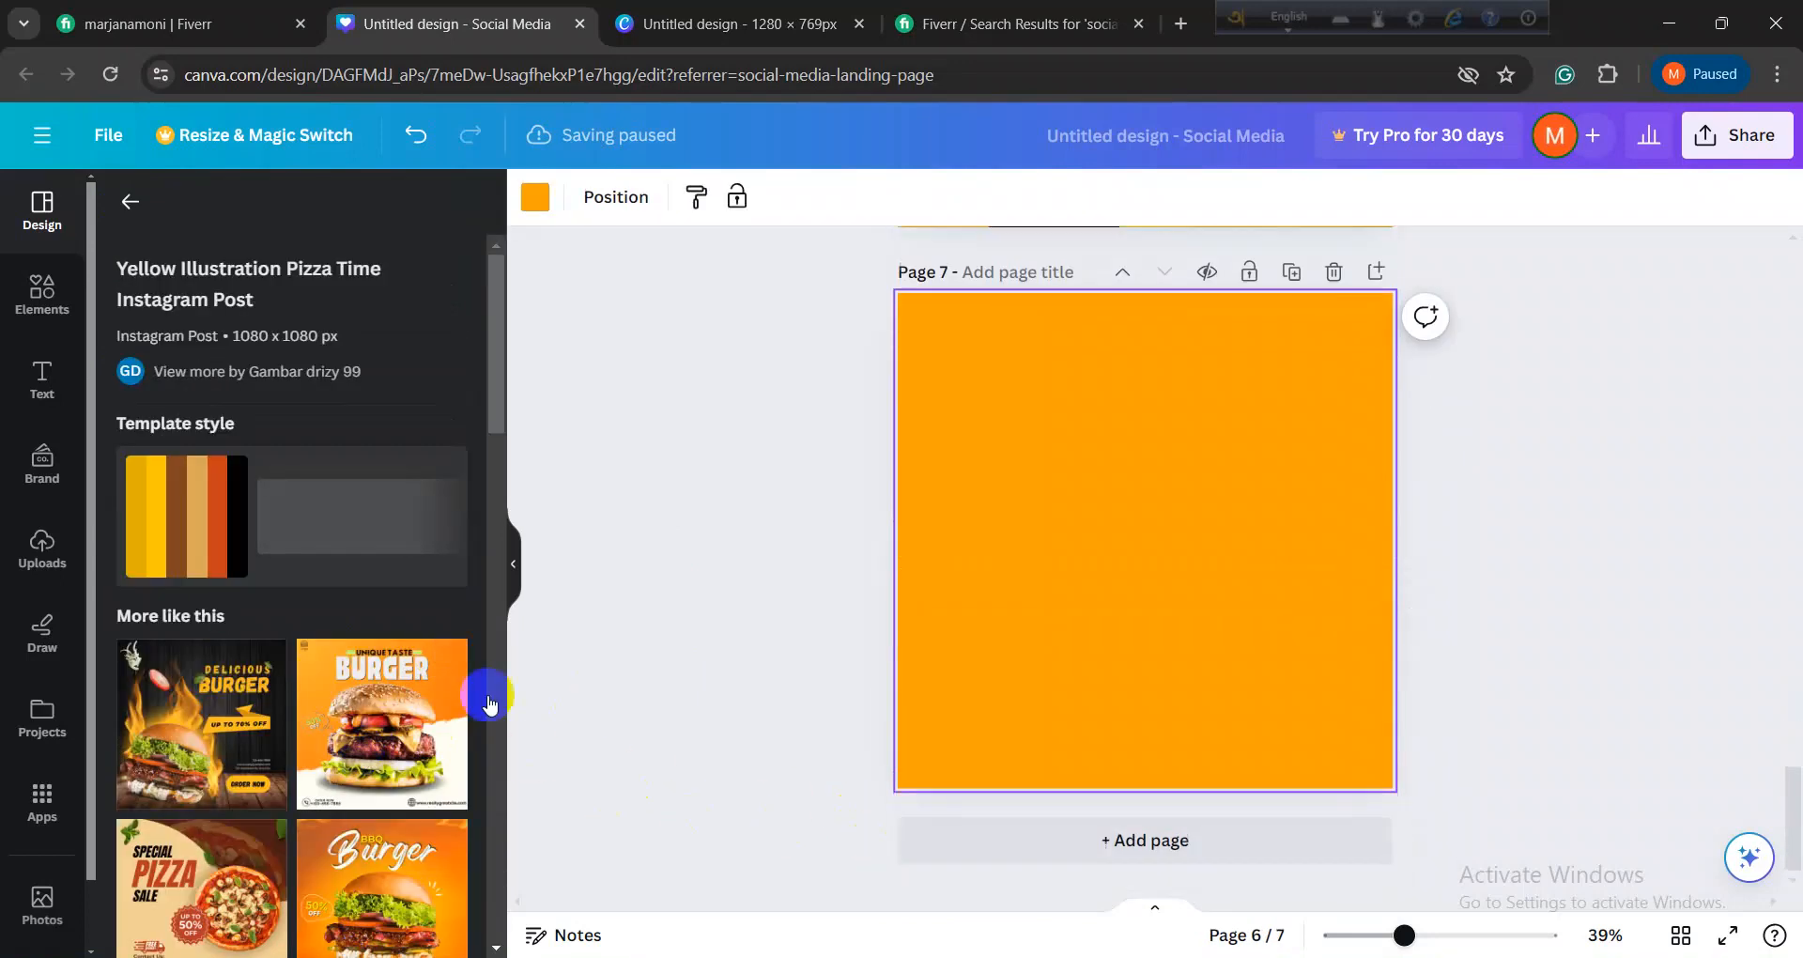
click(134, 206)
click(189, 218)
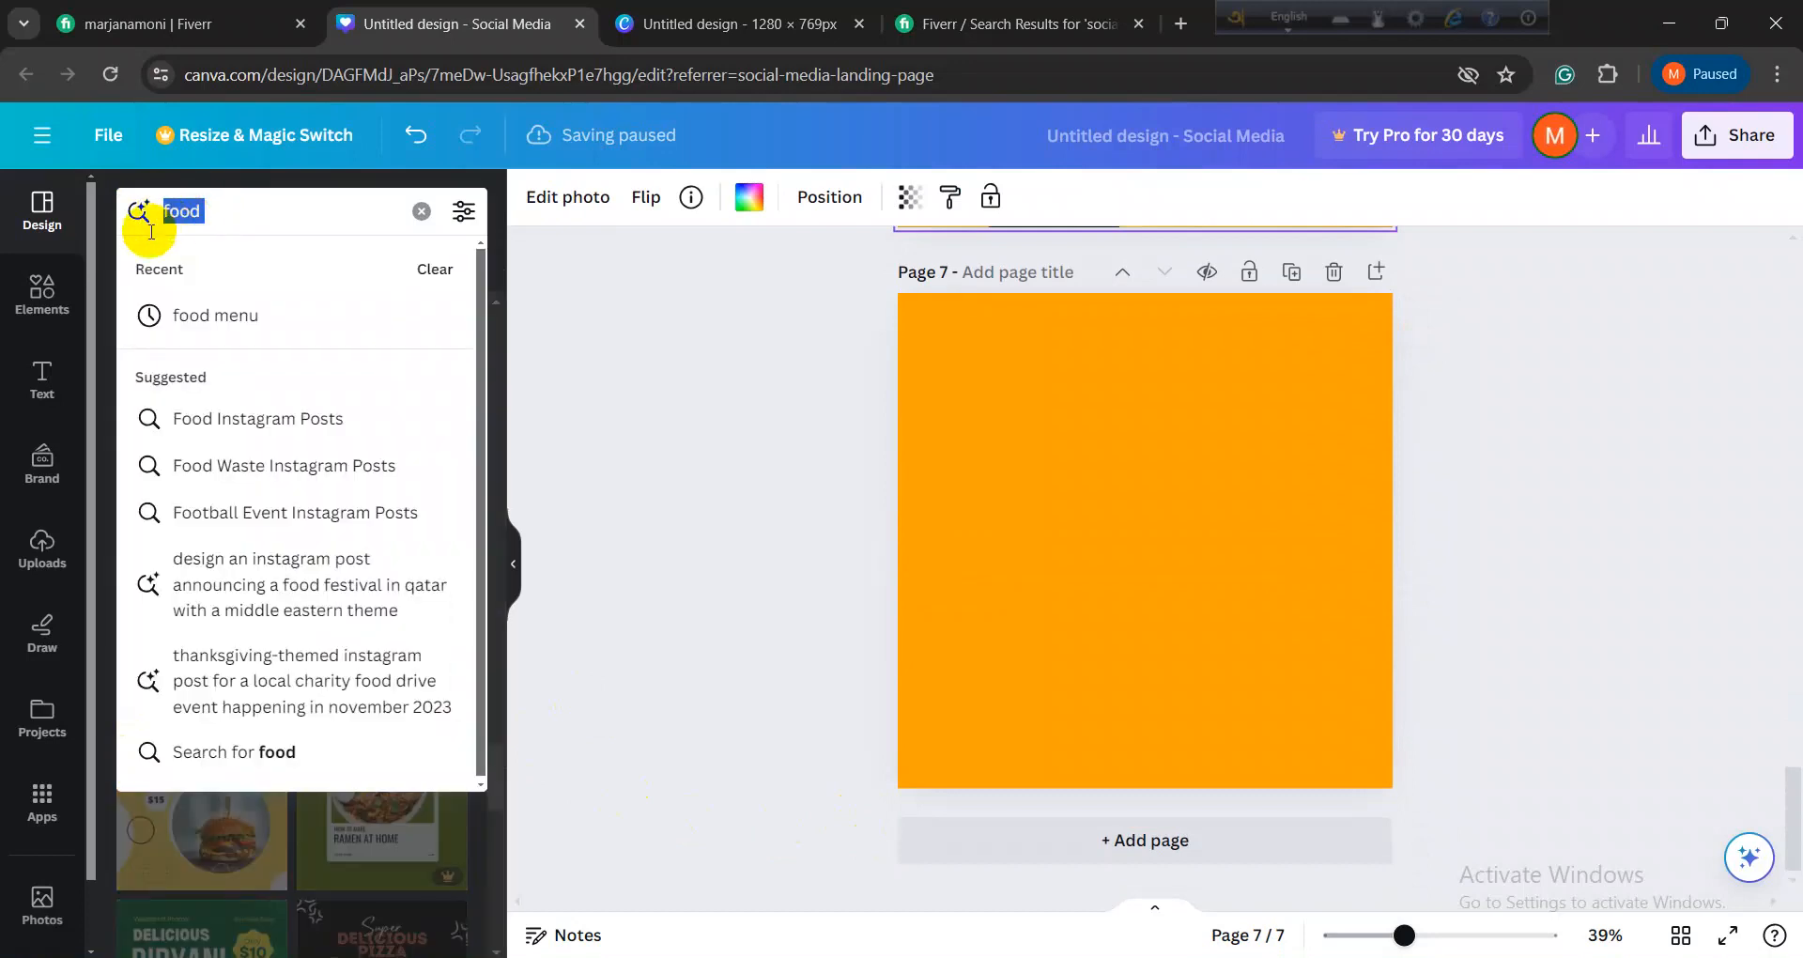
text(pizza)
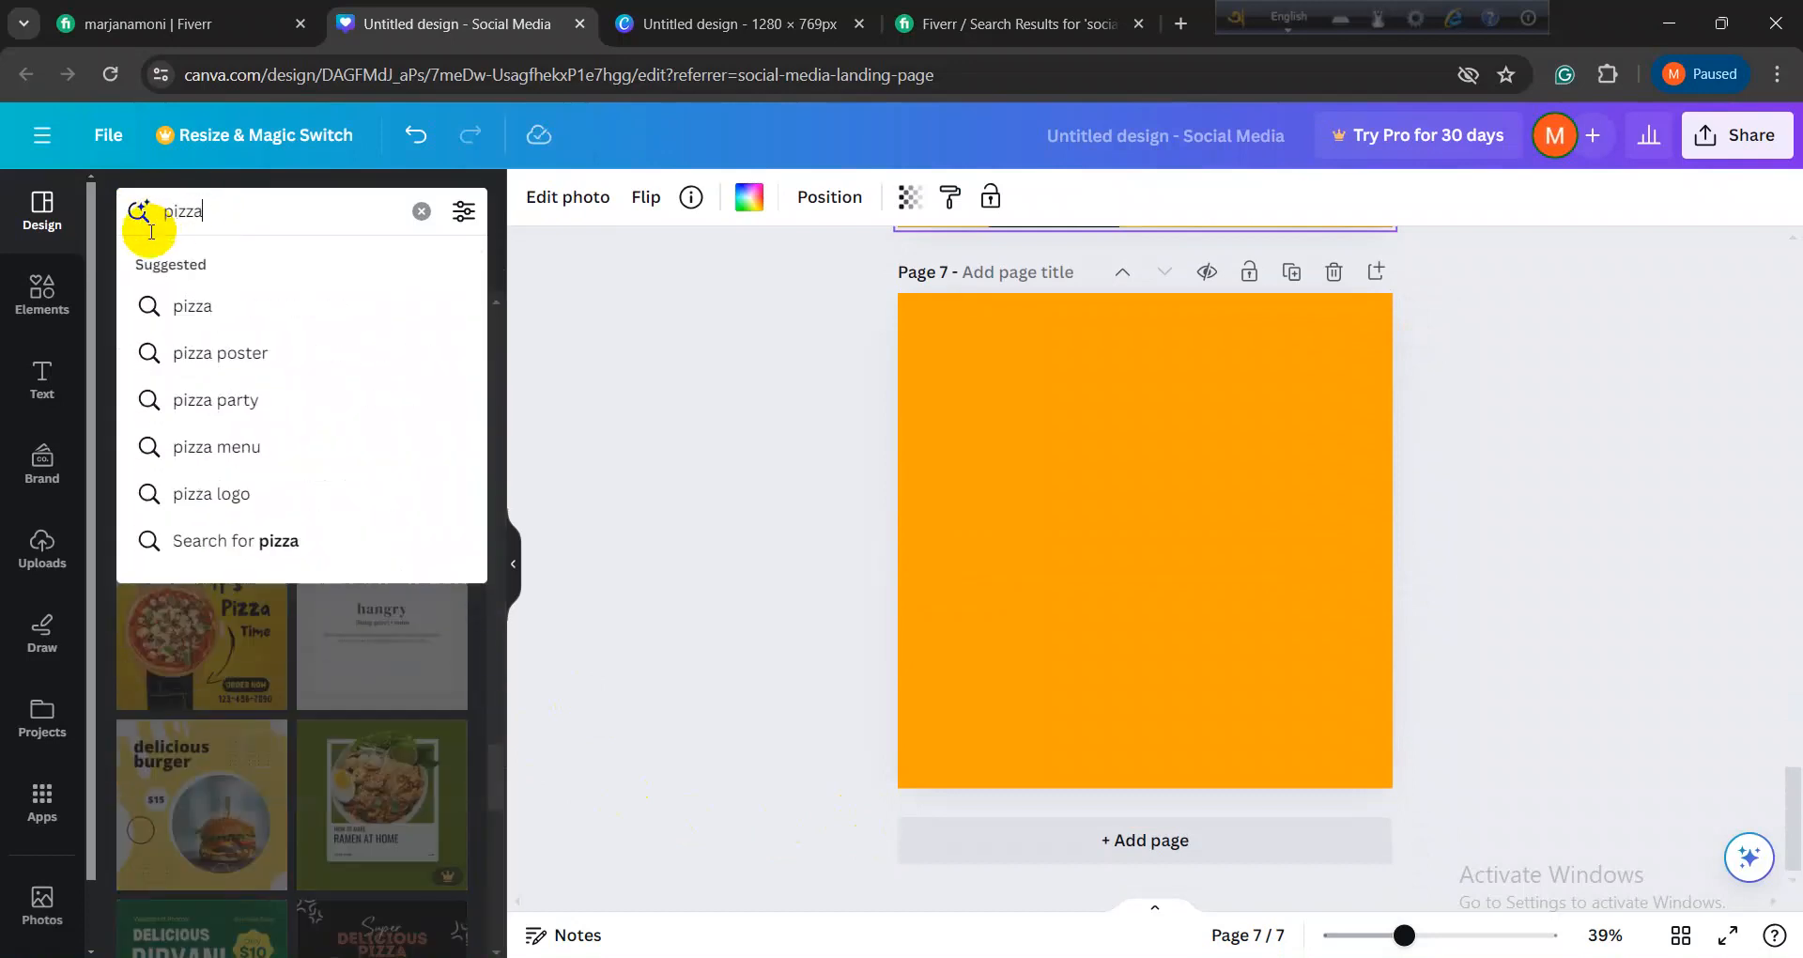
key(Return)
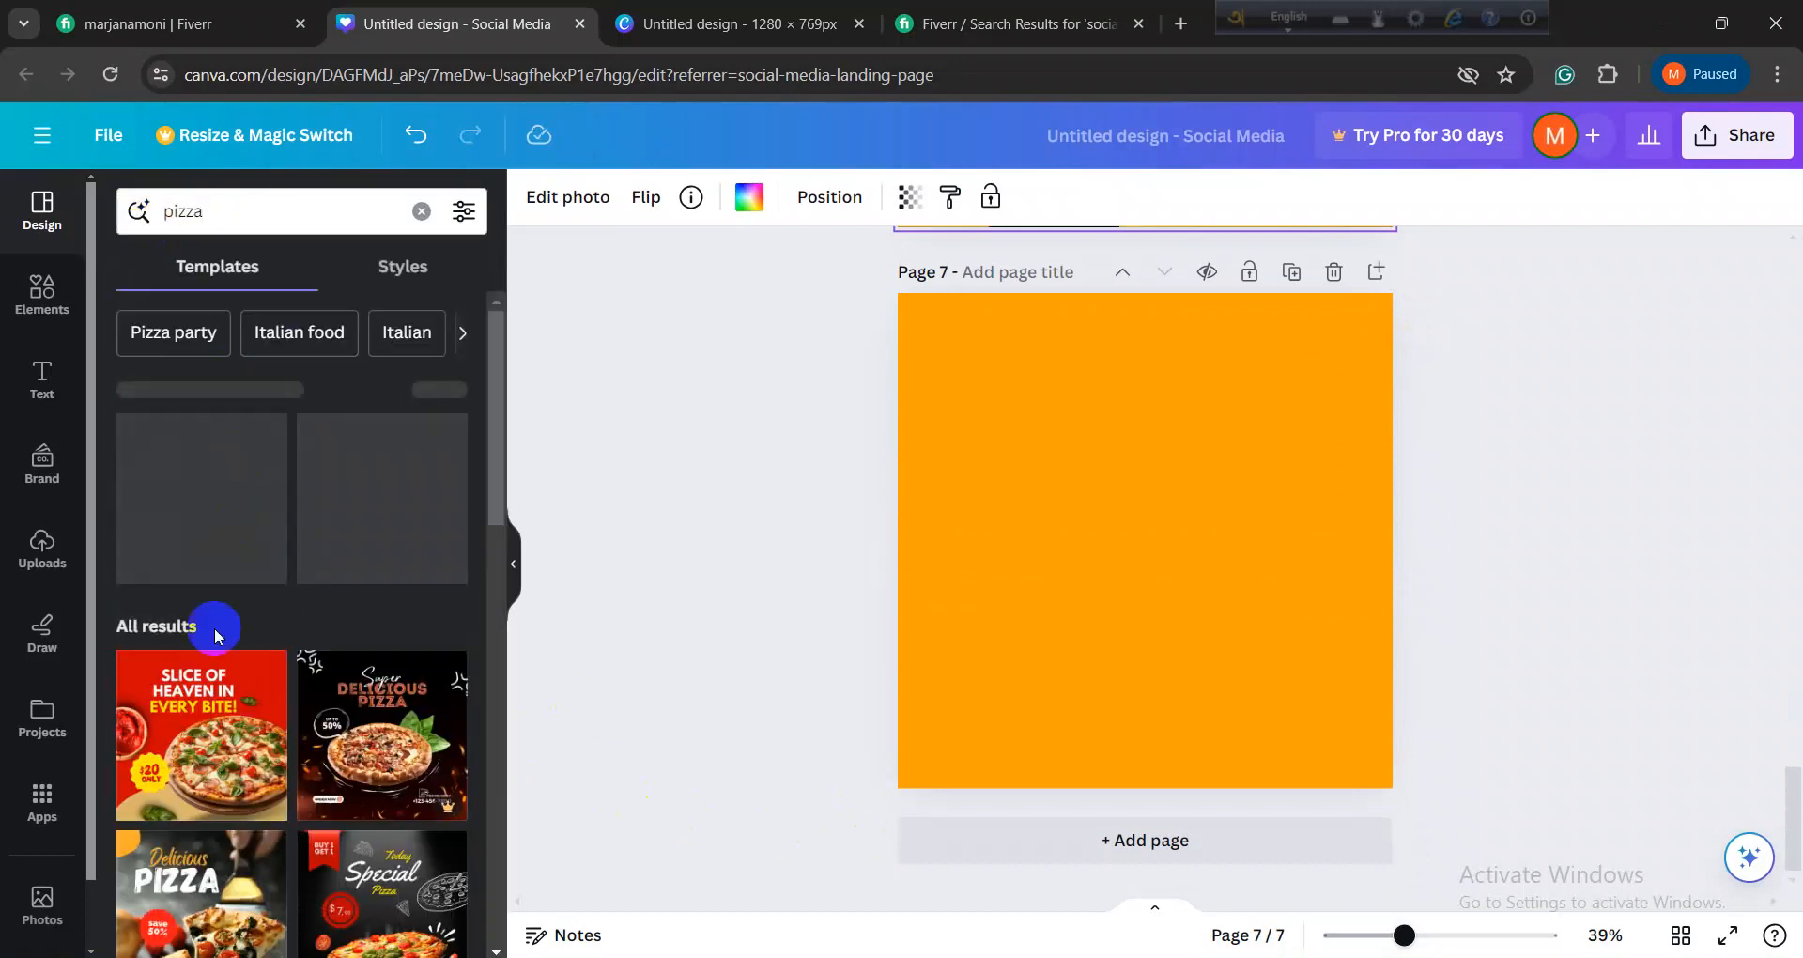
click(241, 752)
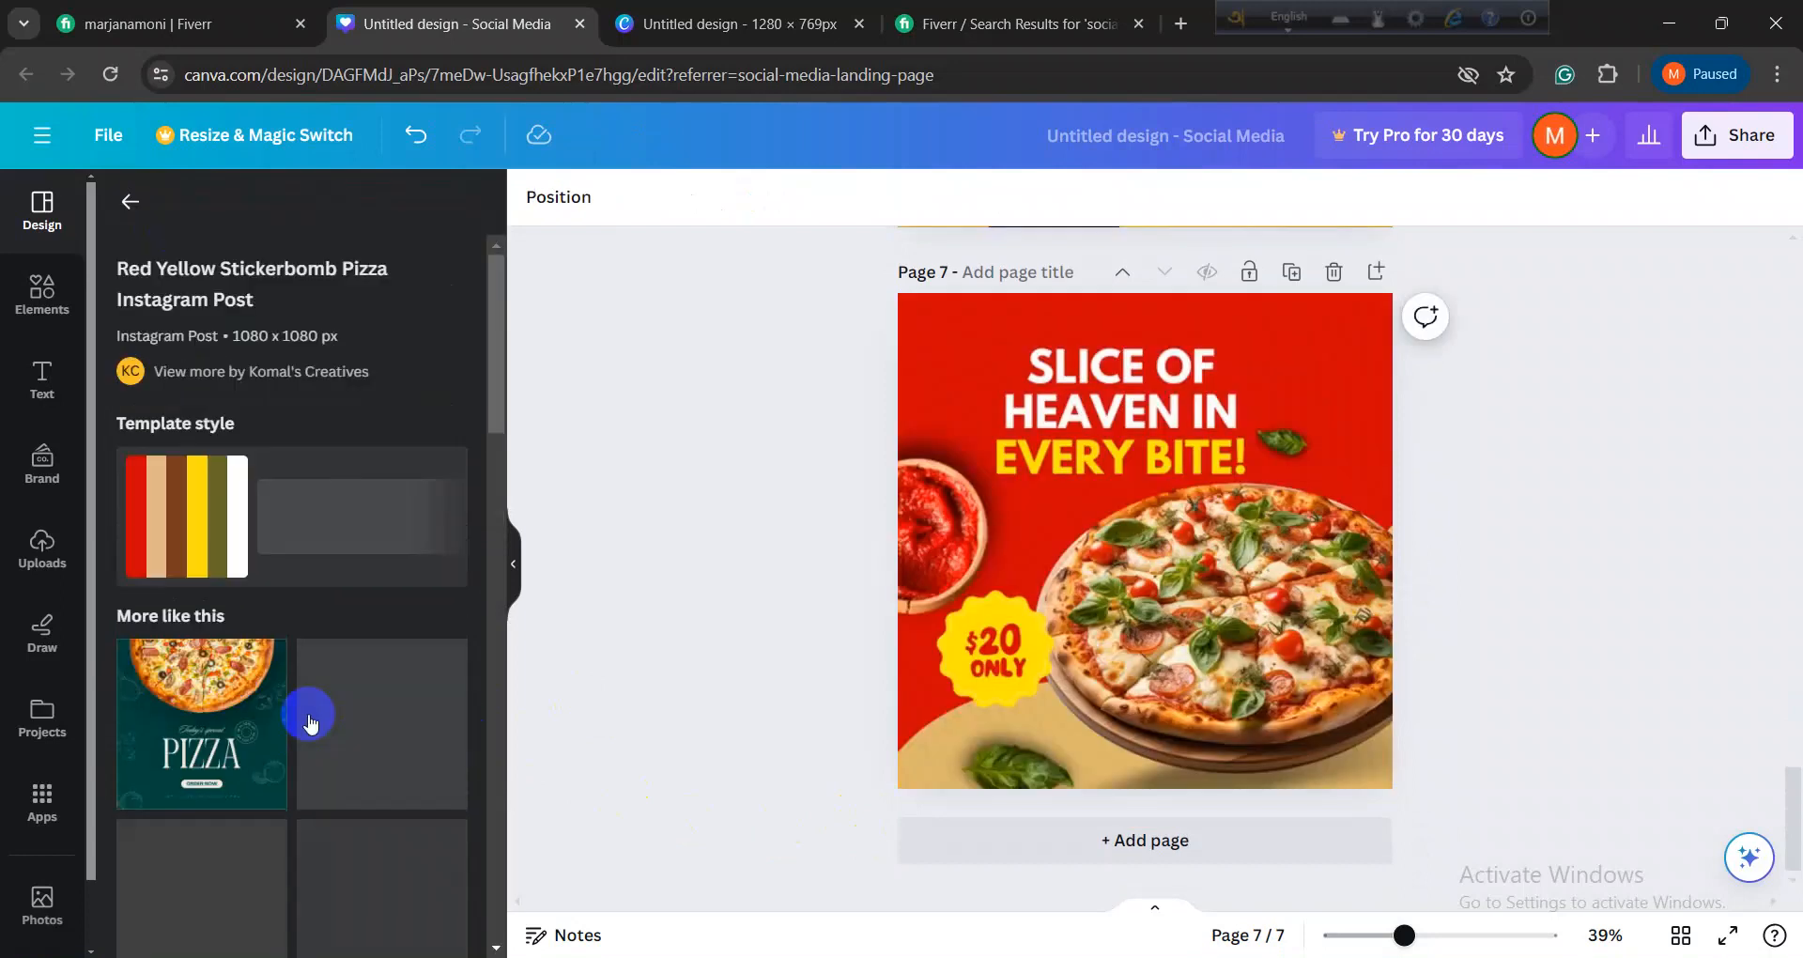
Step: Add page 8 and look for a food template for it among the designs similar to the pizza post
scroll(301, 745, down, 10)
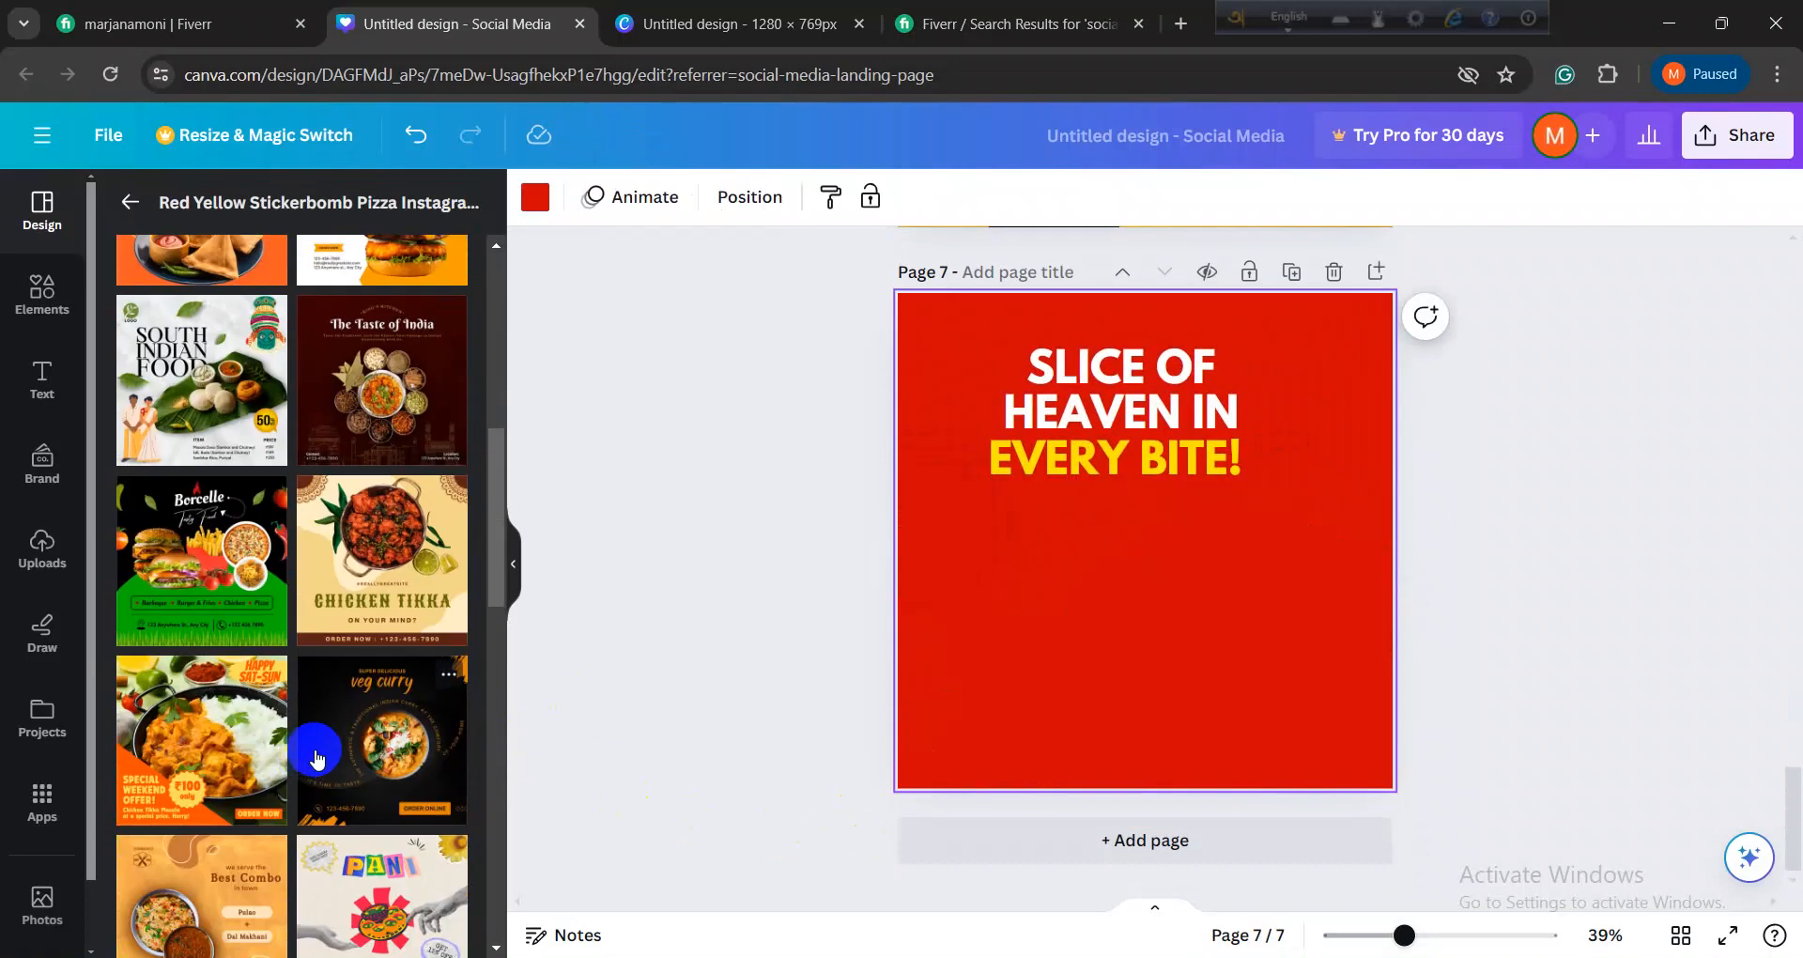
click(369, 744)
click(950, 841)
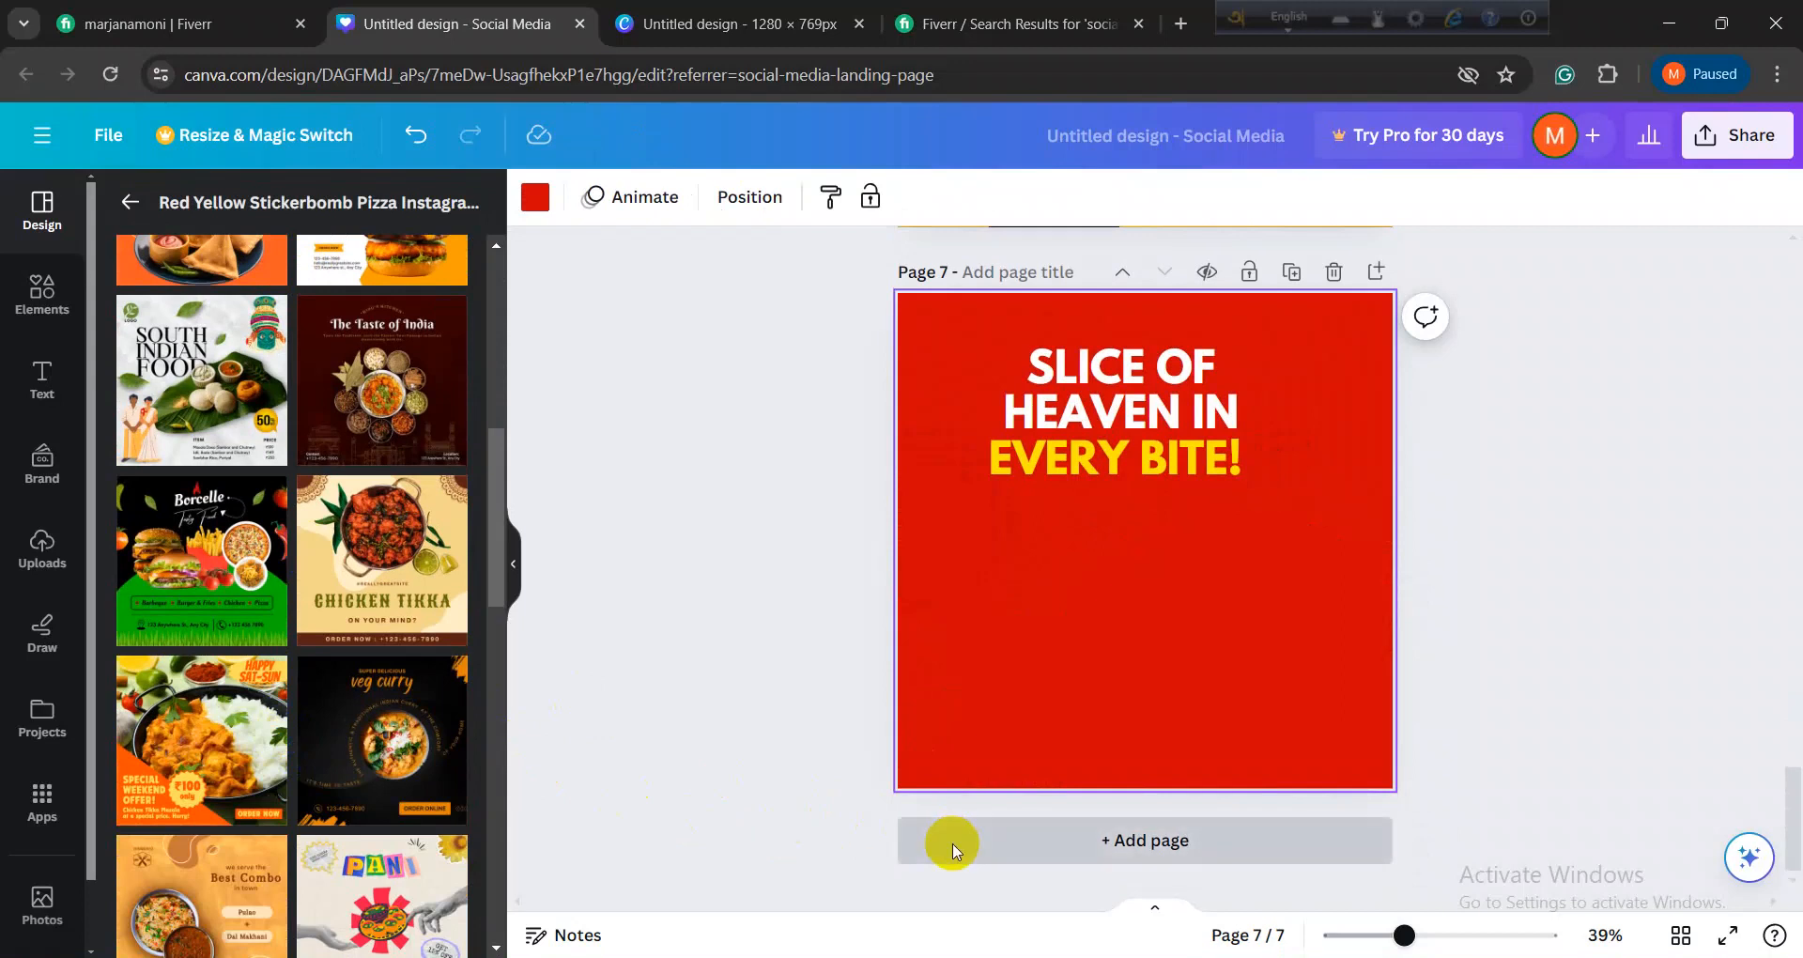
click(273, 735)
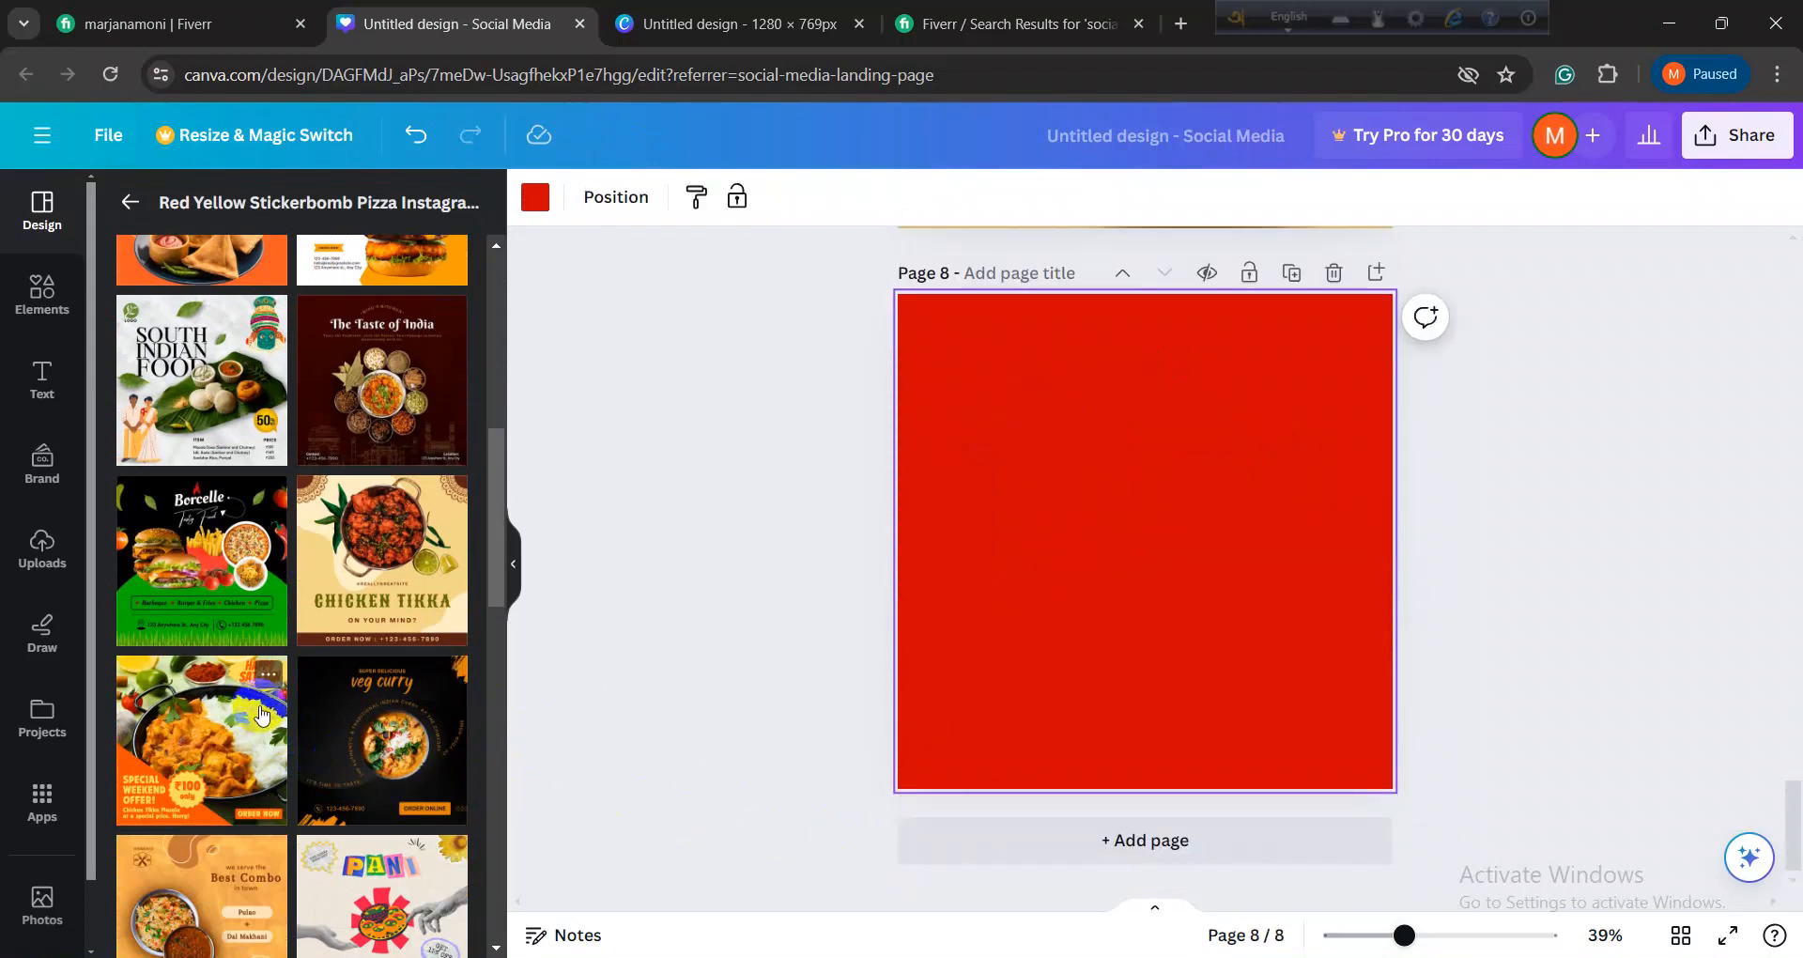
scroll(258, 711, up, 3)
scroll(216, 697, down, 1)
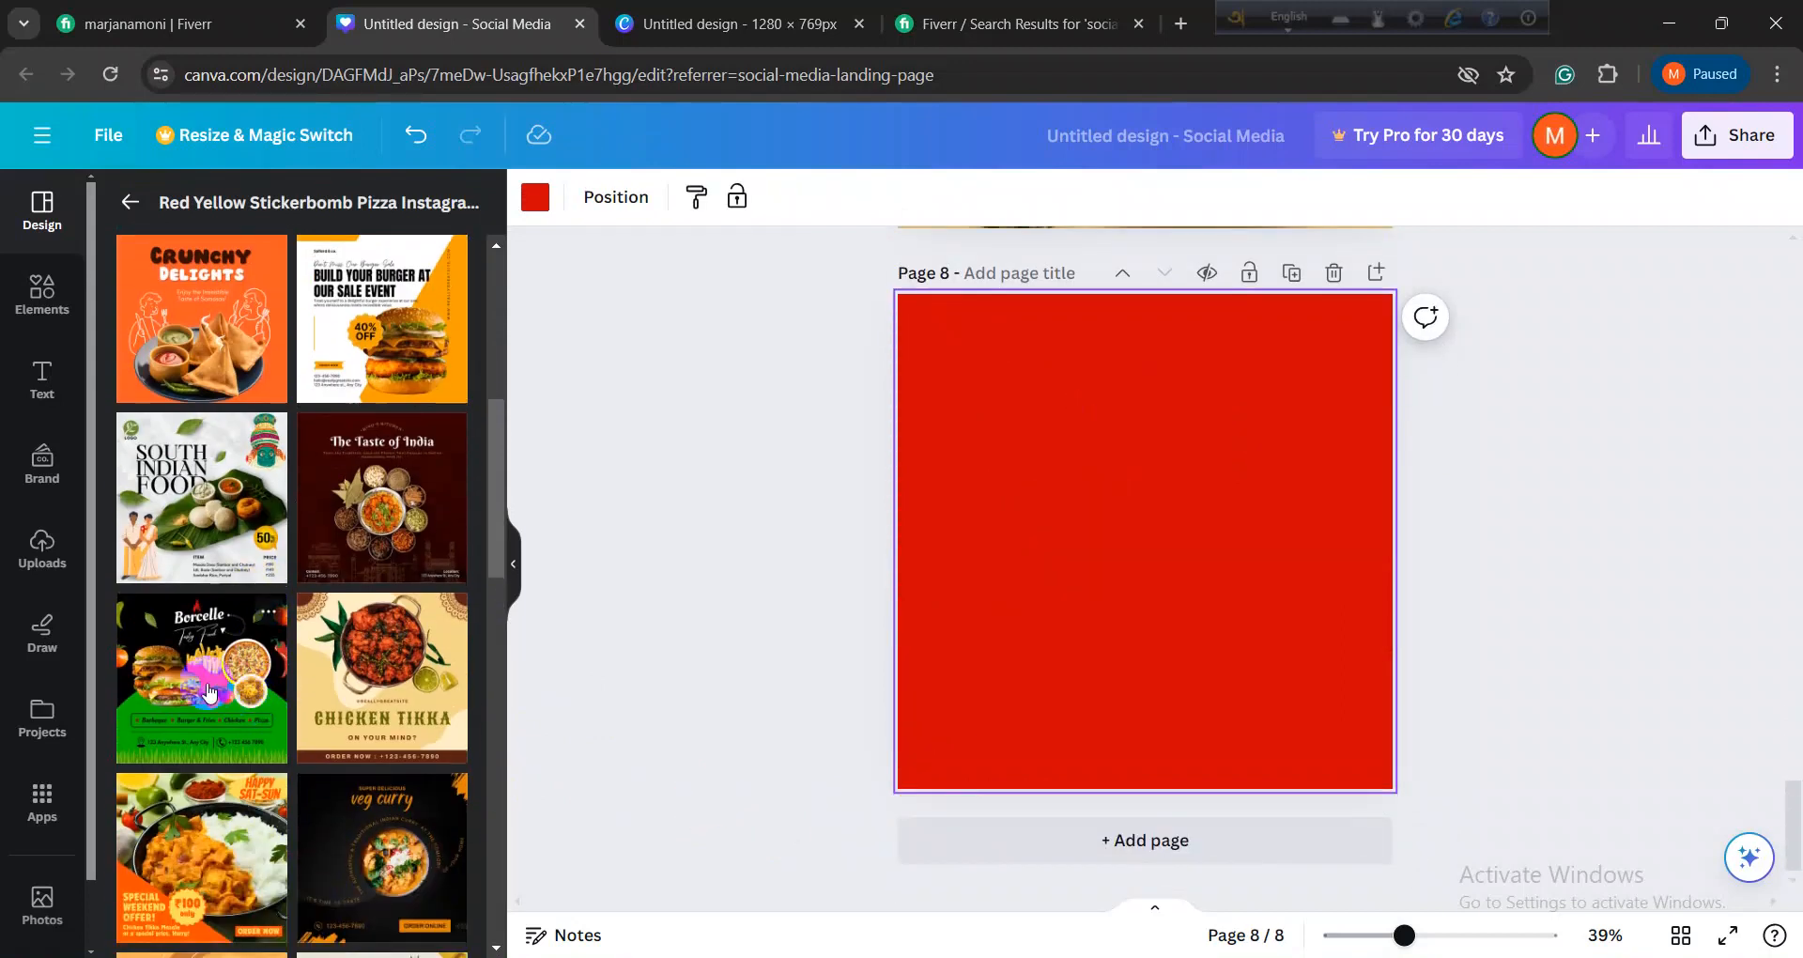
Step: Apply the black and green fast food promo template to page 8, and the "Build Your Burger" sale template to a new page 9
click(209, 693)
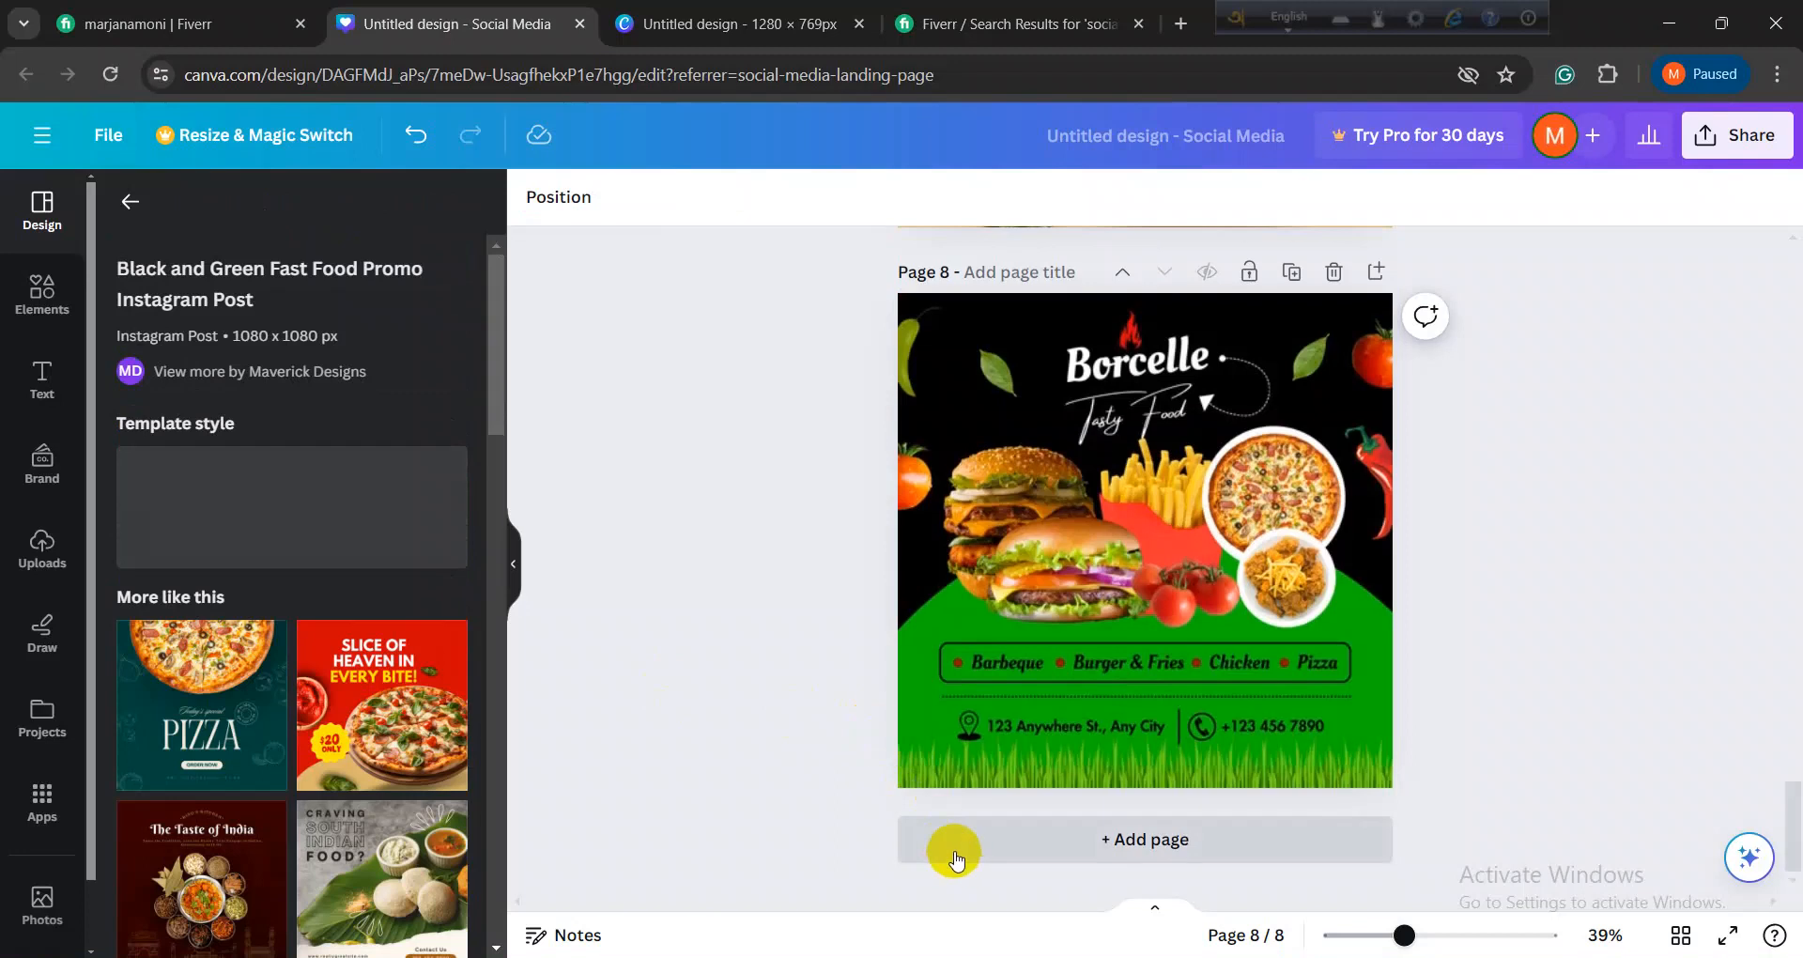
click(954, 850)
scroll(362, 757, down, 5)
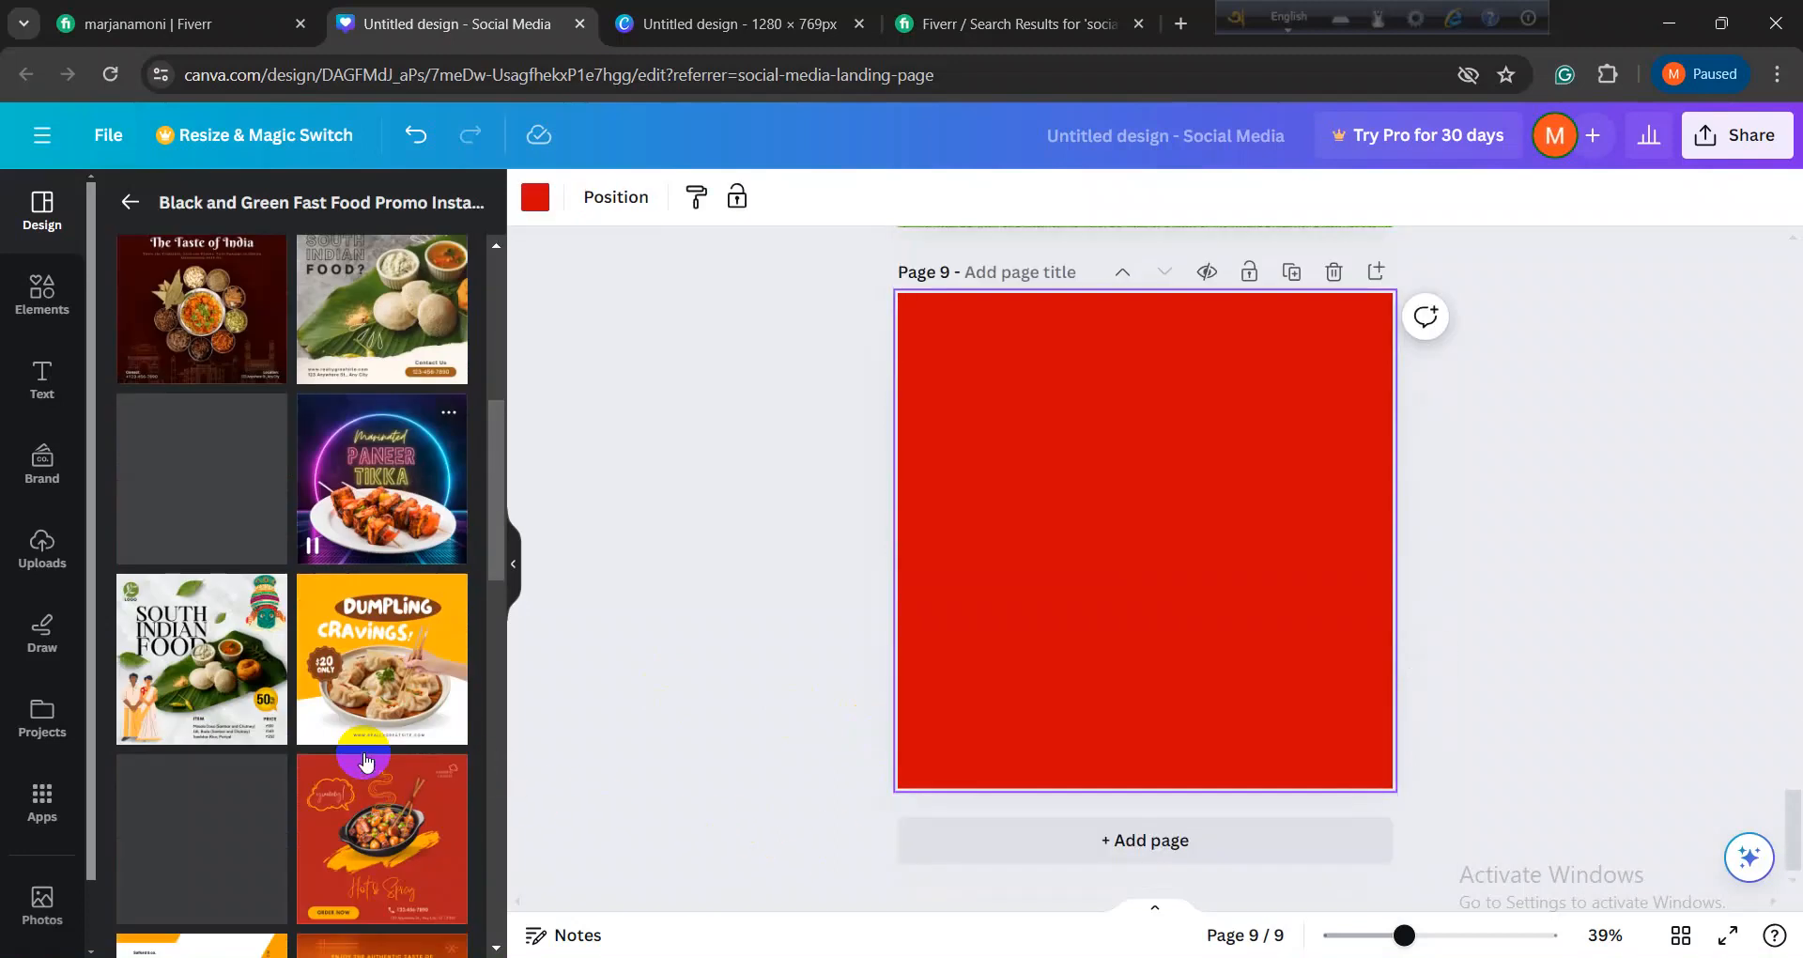
scroll(352, 779, down, 5)
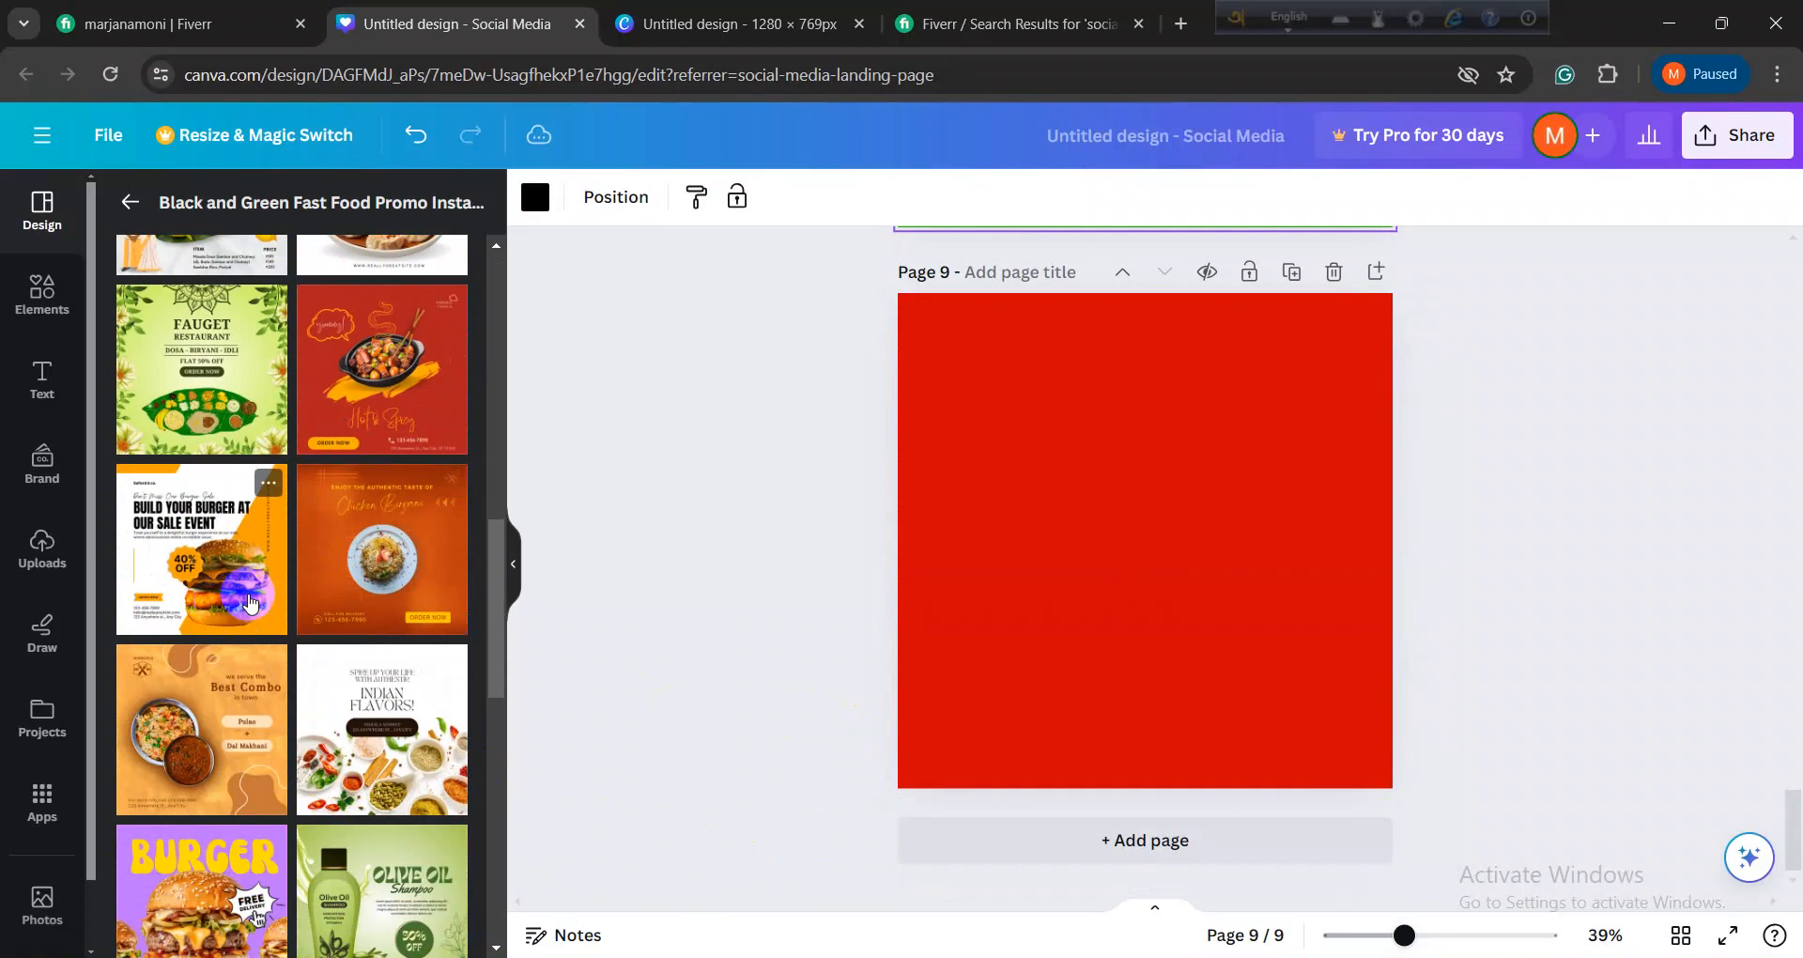
click(215, 588)
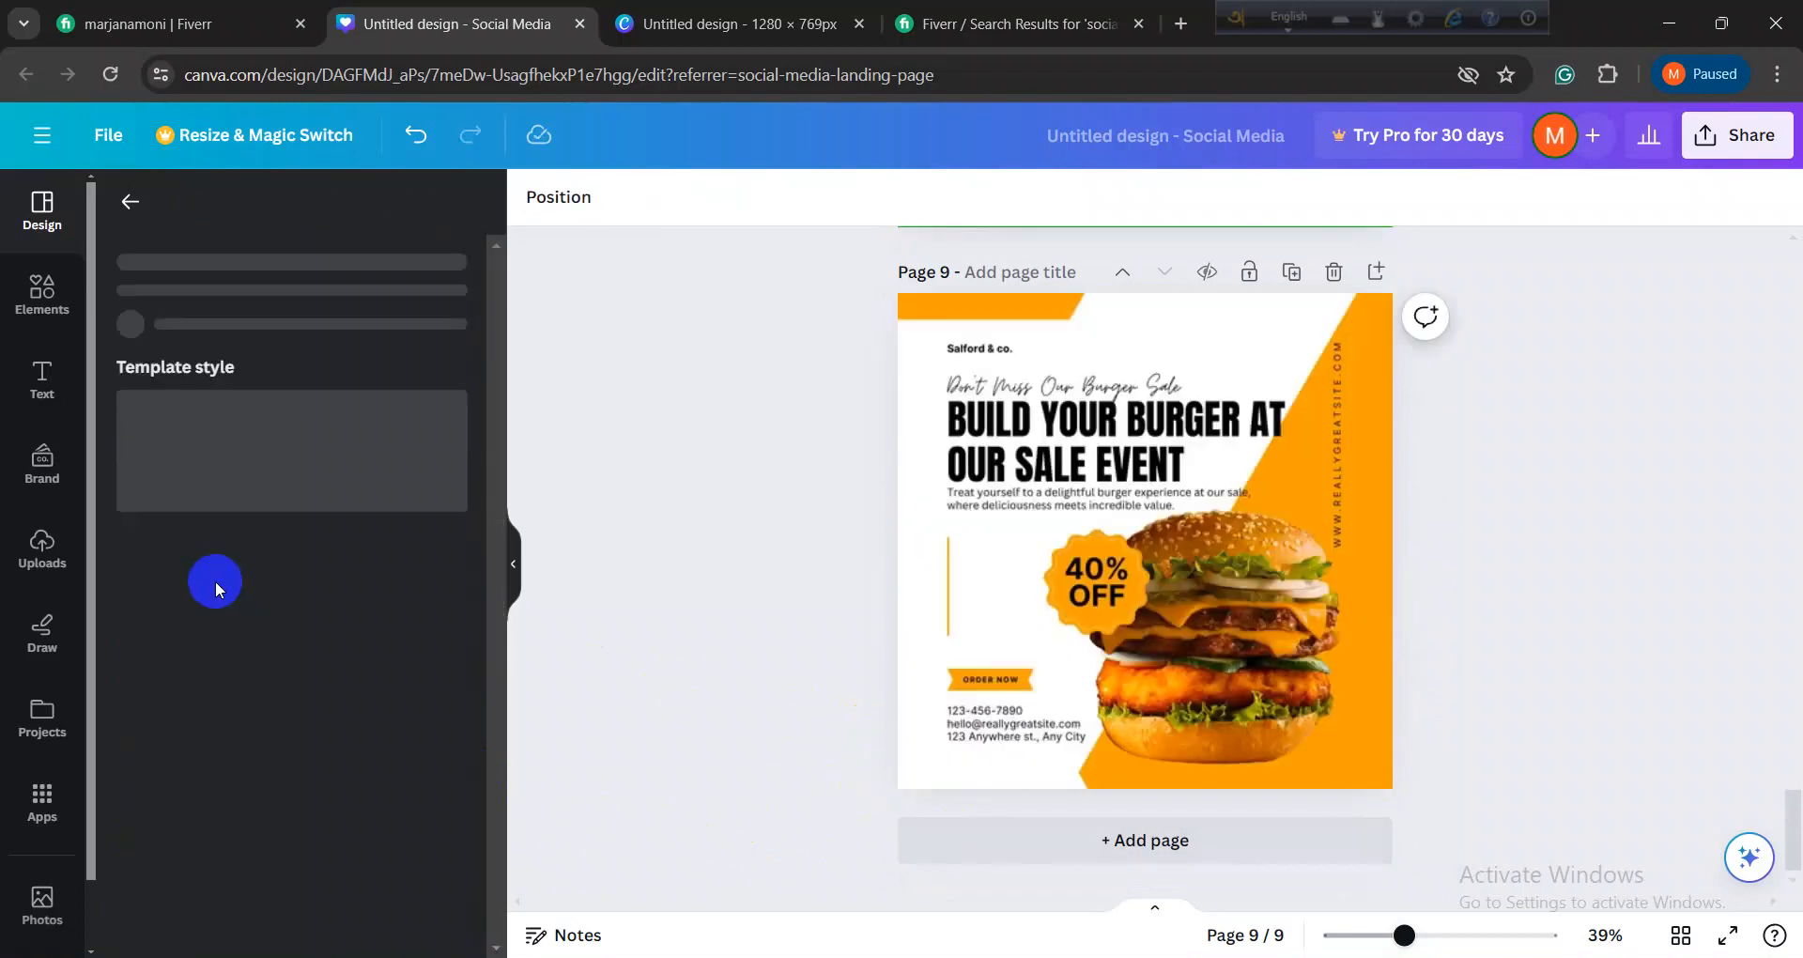
Step: Add pages 10 and 11 and apply the "Delicious Pizza" template from the pizza search results to page 11
click(942, 838)
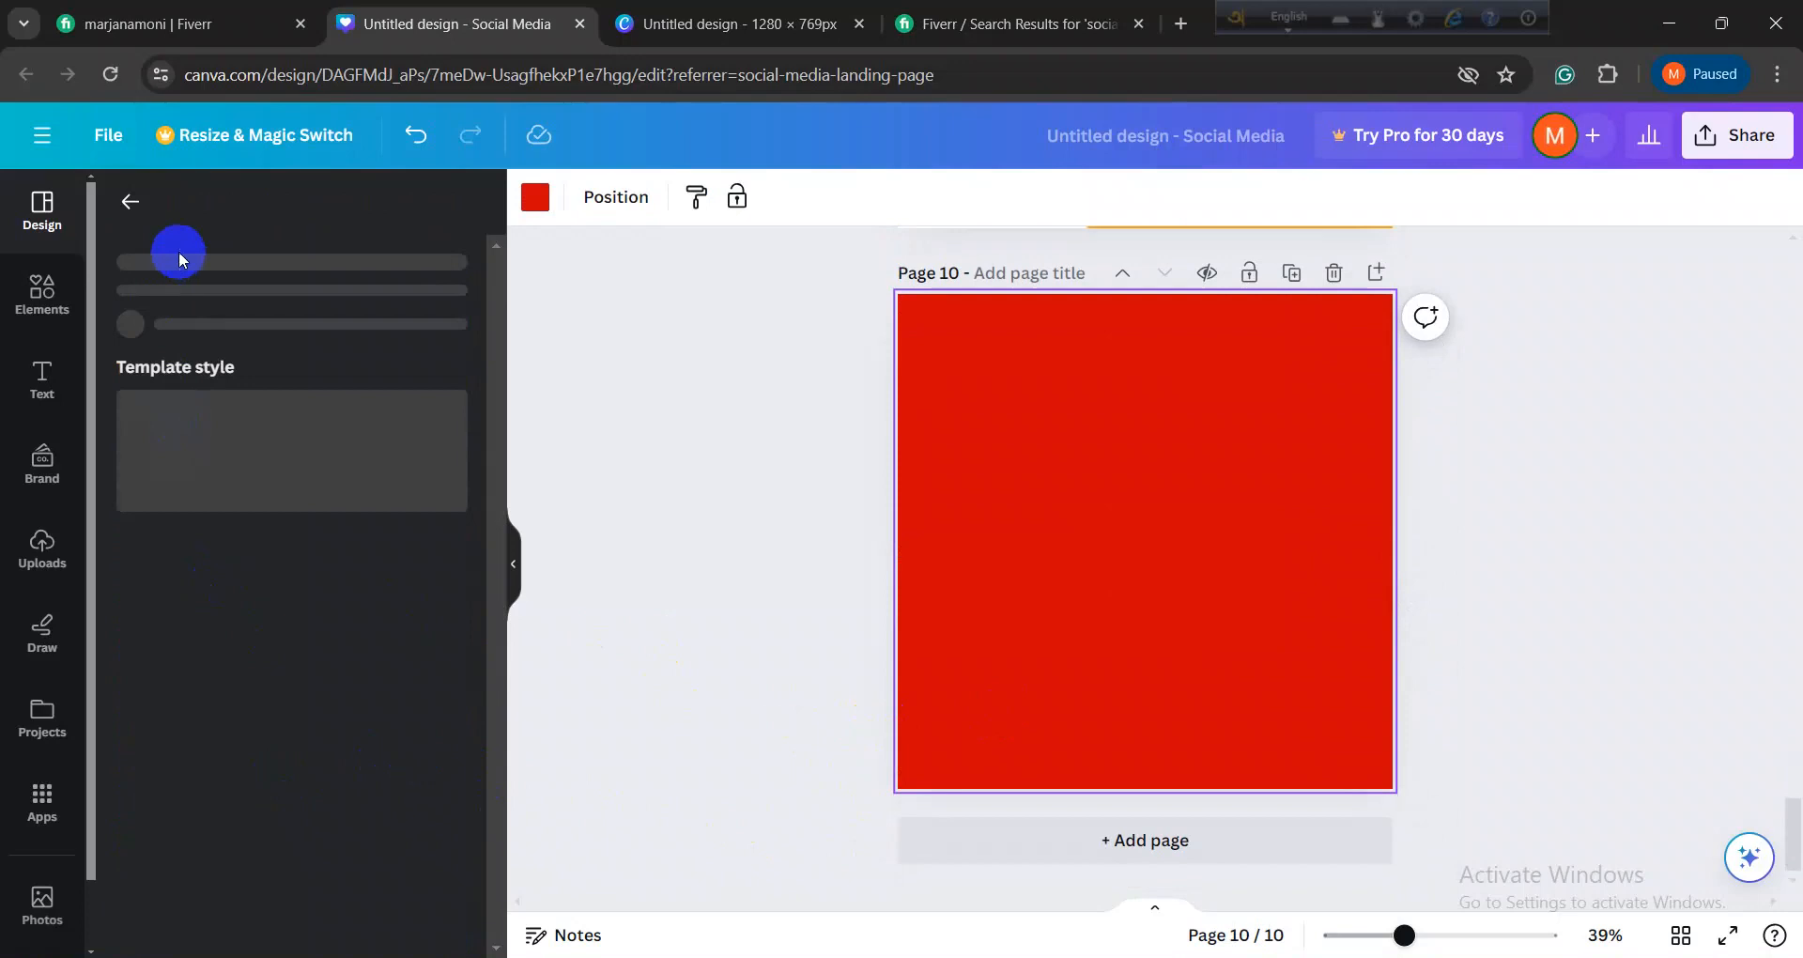
click(129, 201)
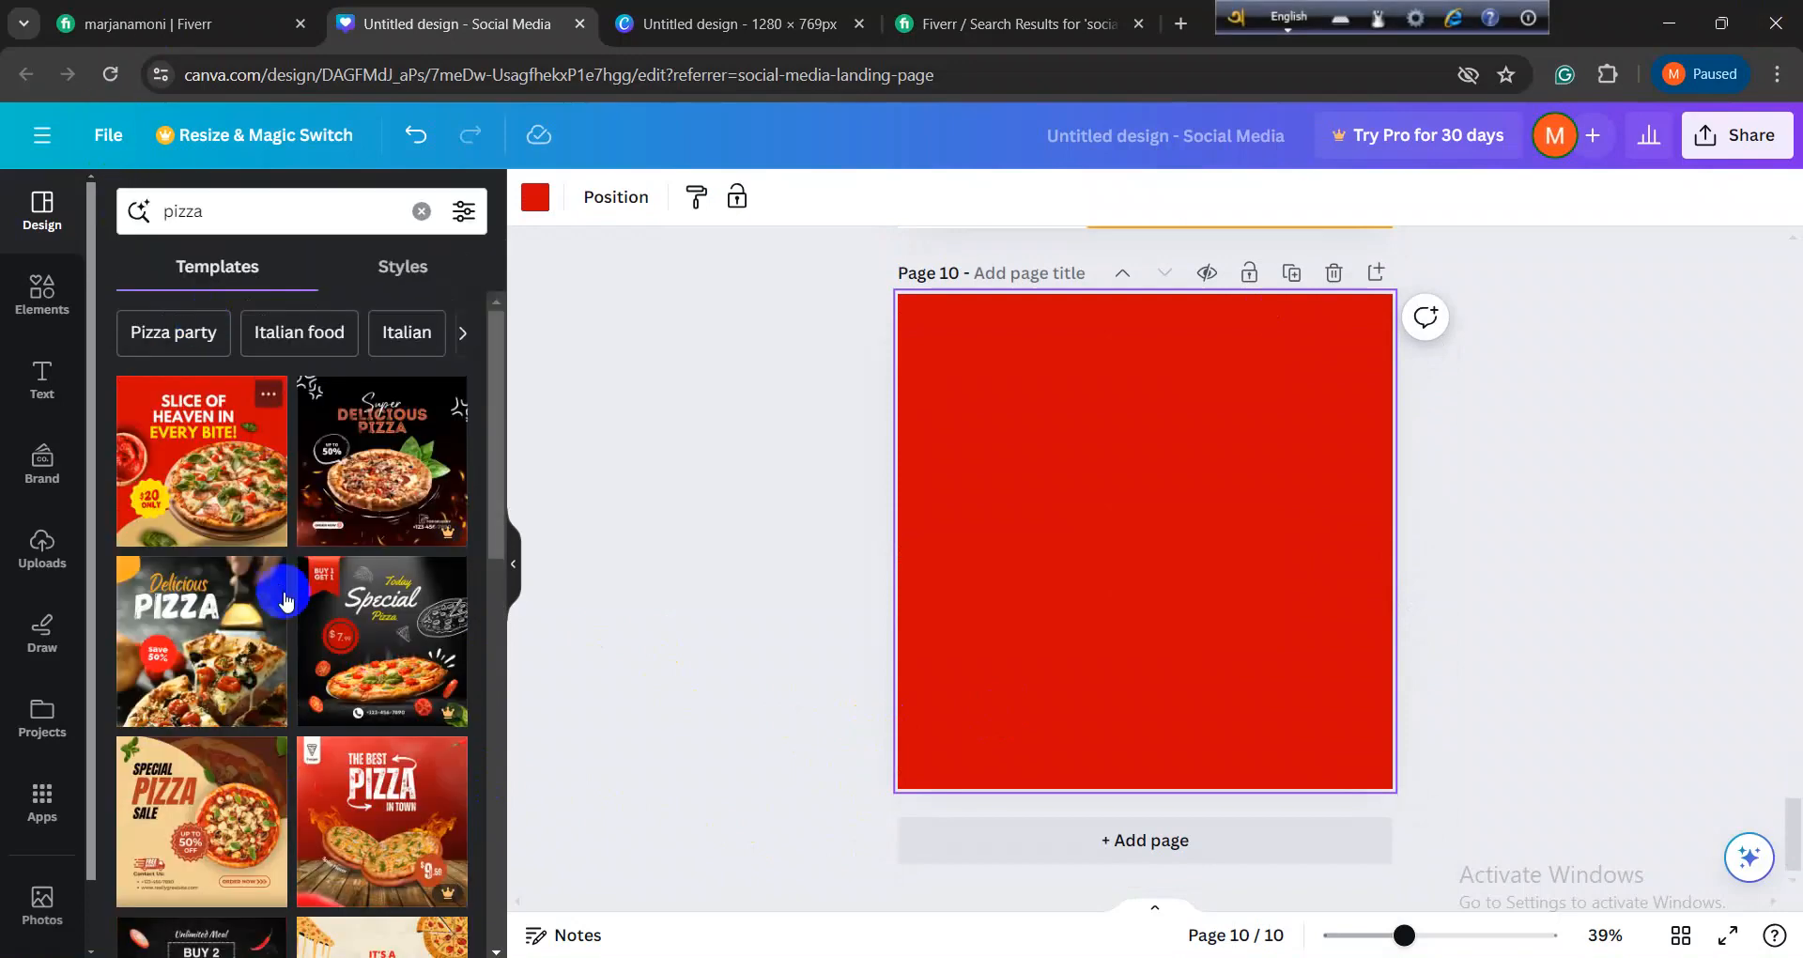
scroll(287, 601, down, 3)
scroll(301, 620, up, 3)
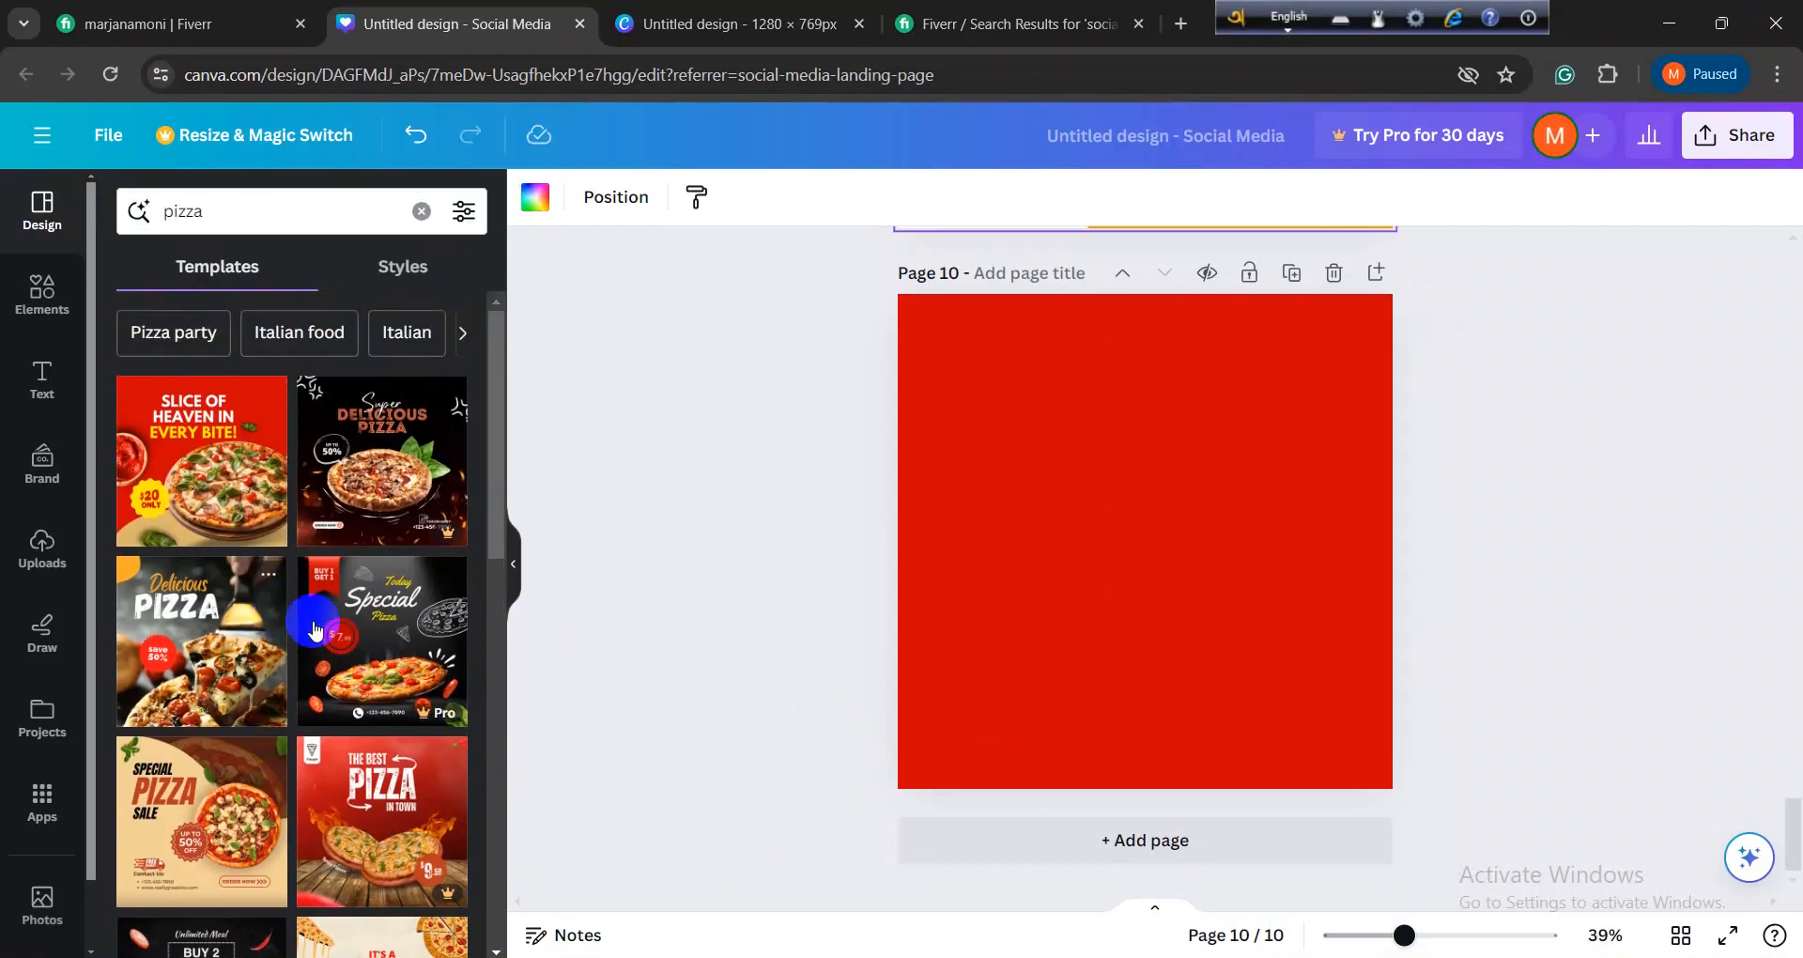
click(944, 848)
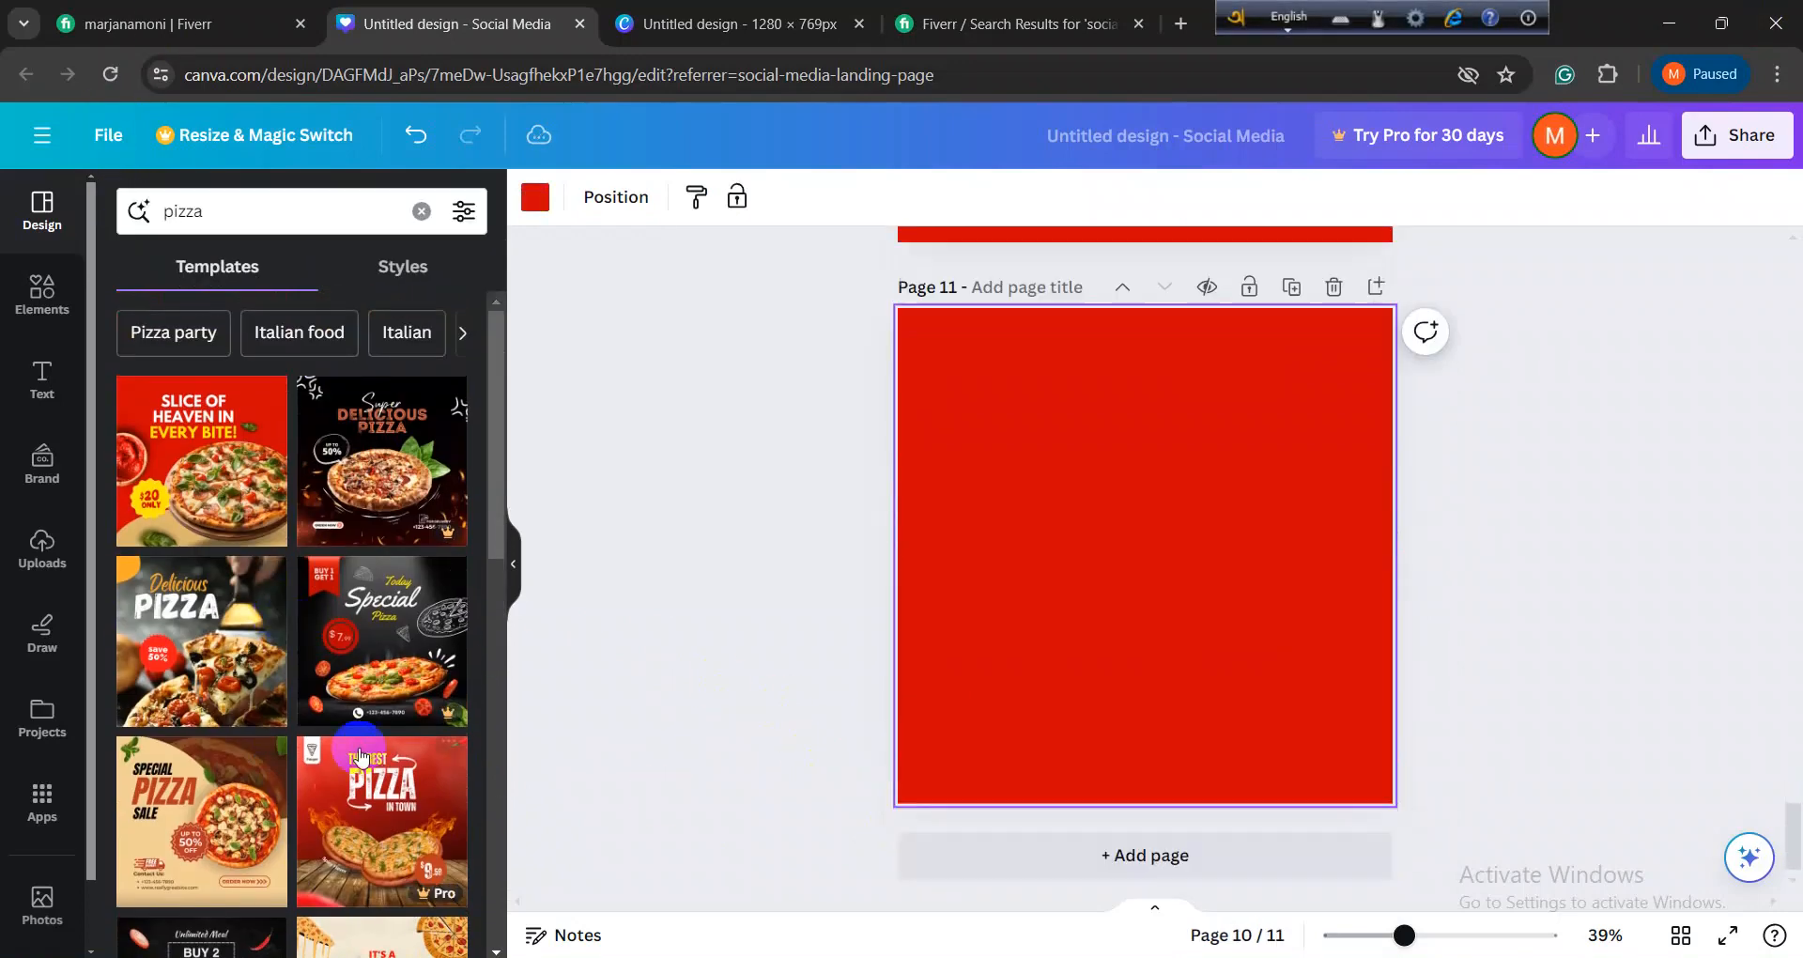
click(218, 668)
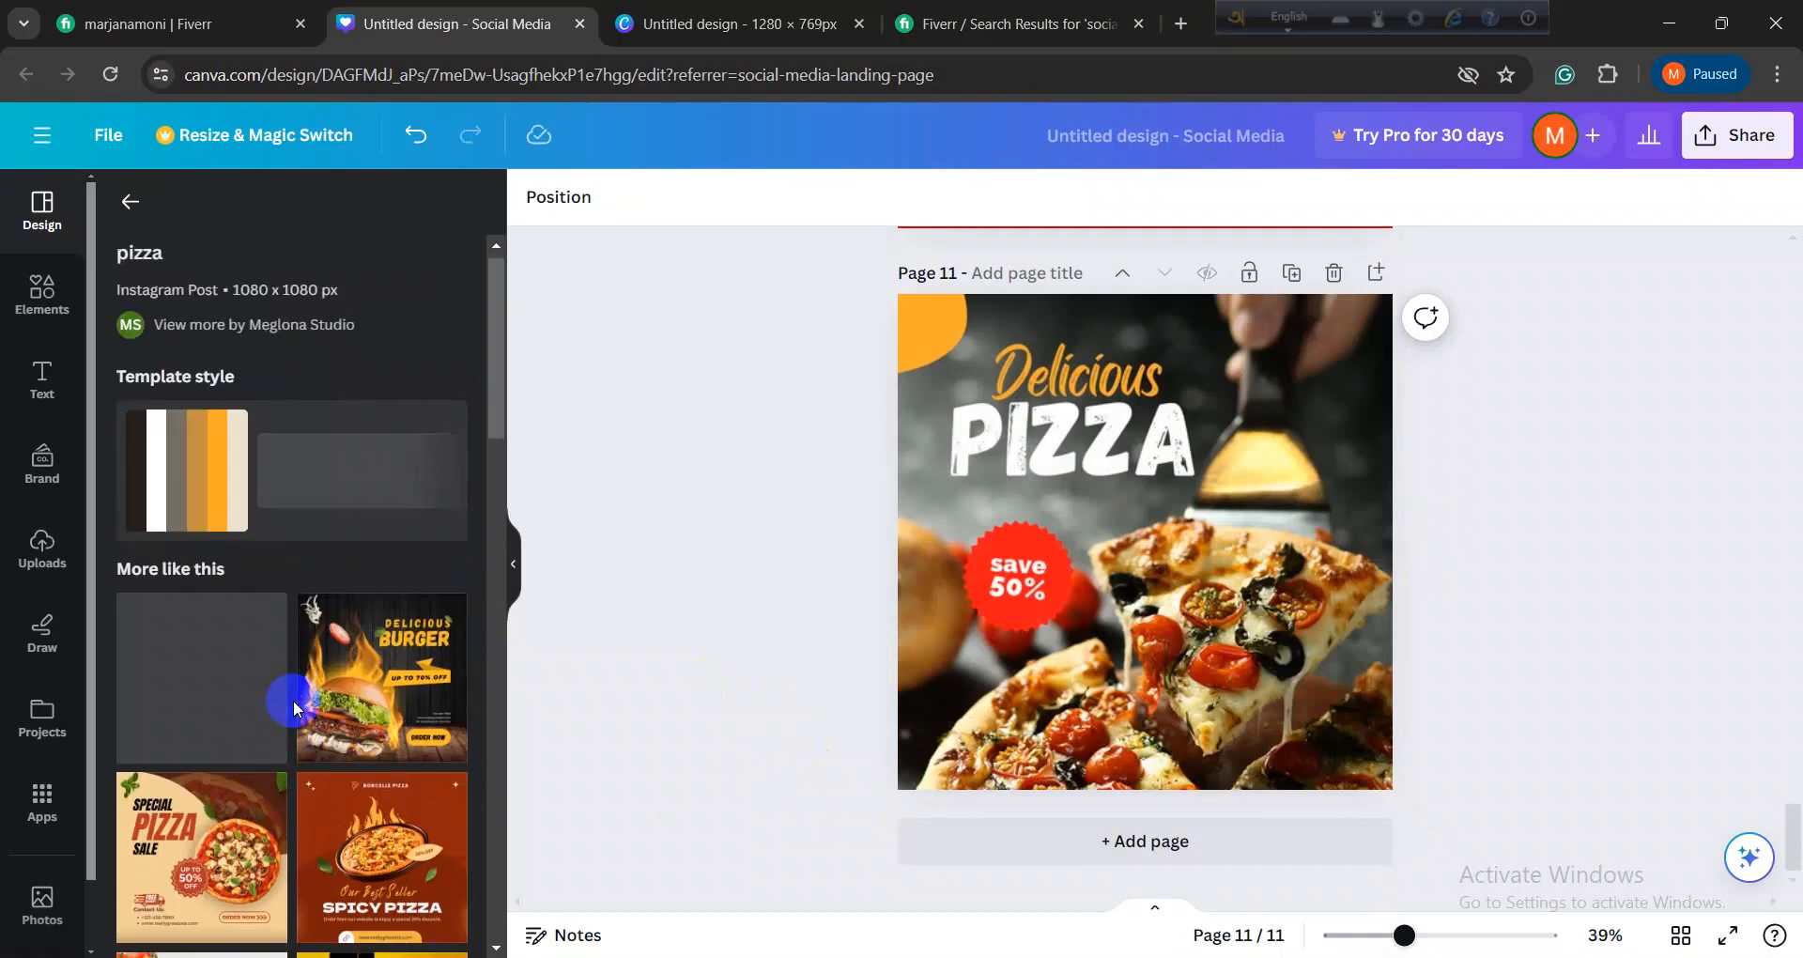
Step: Return to the pizza results to look for more designs and replace the template search with "resturant"
scroll(290, 692, down, 2)
click(130, 201)
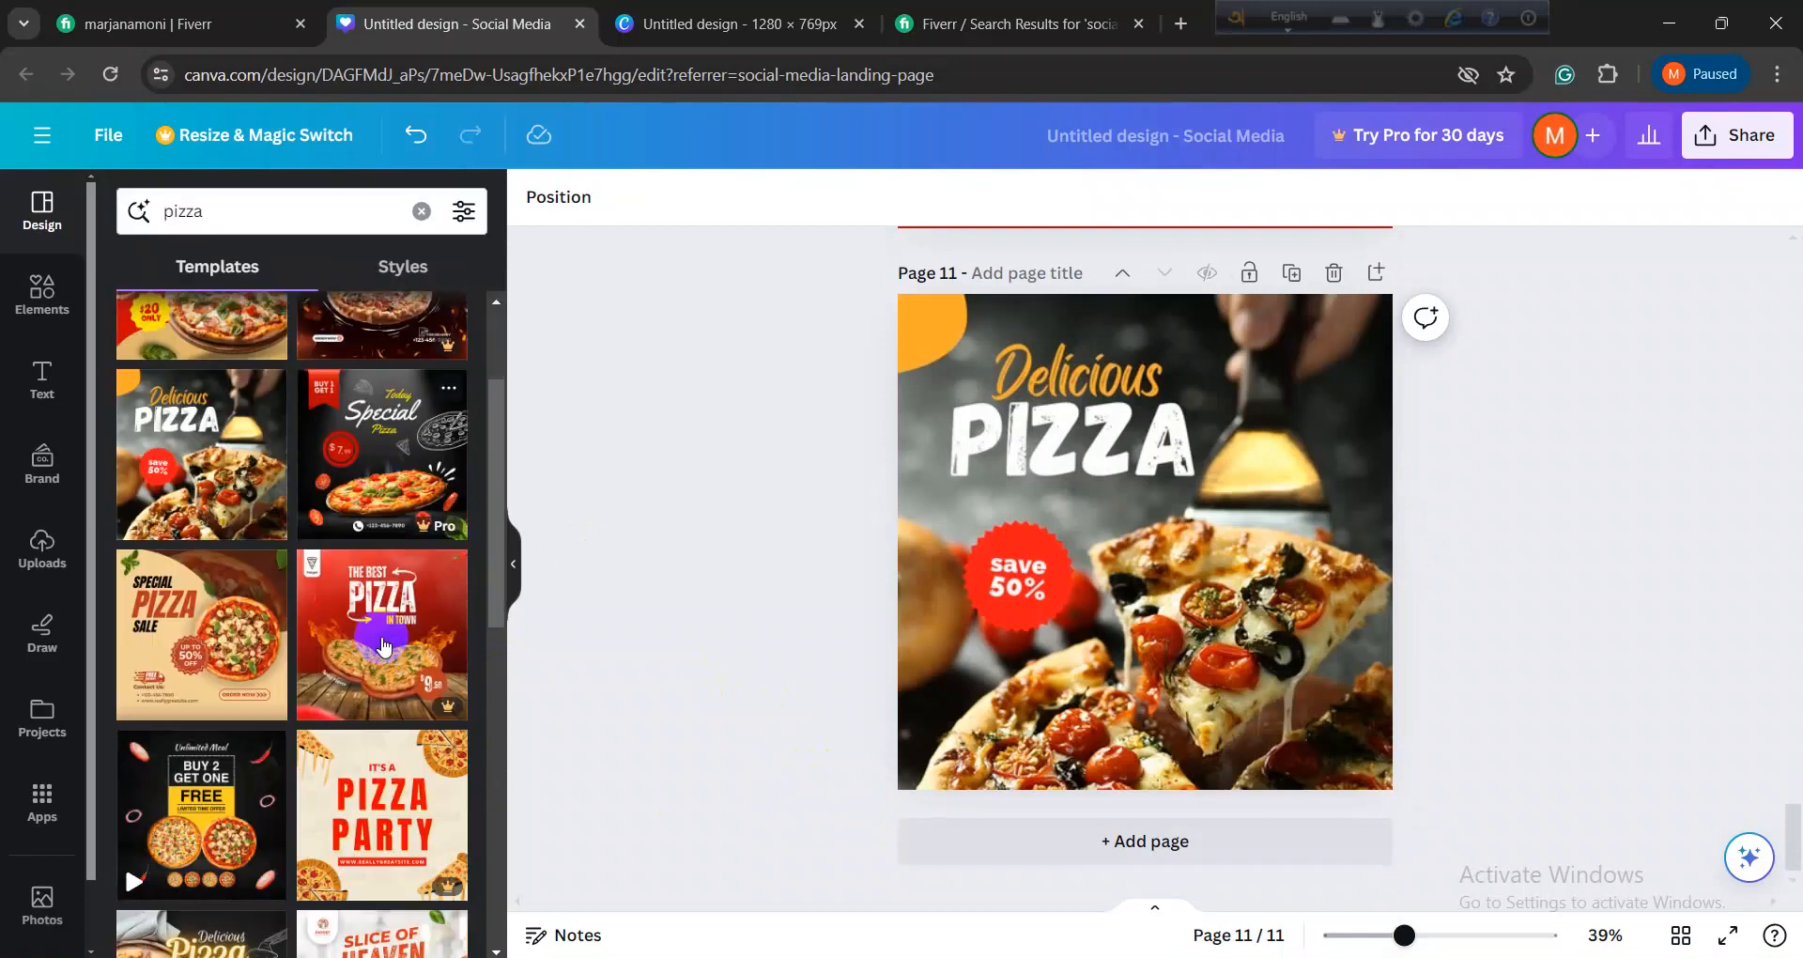
click(243, 222)
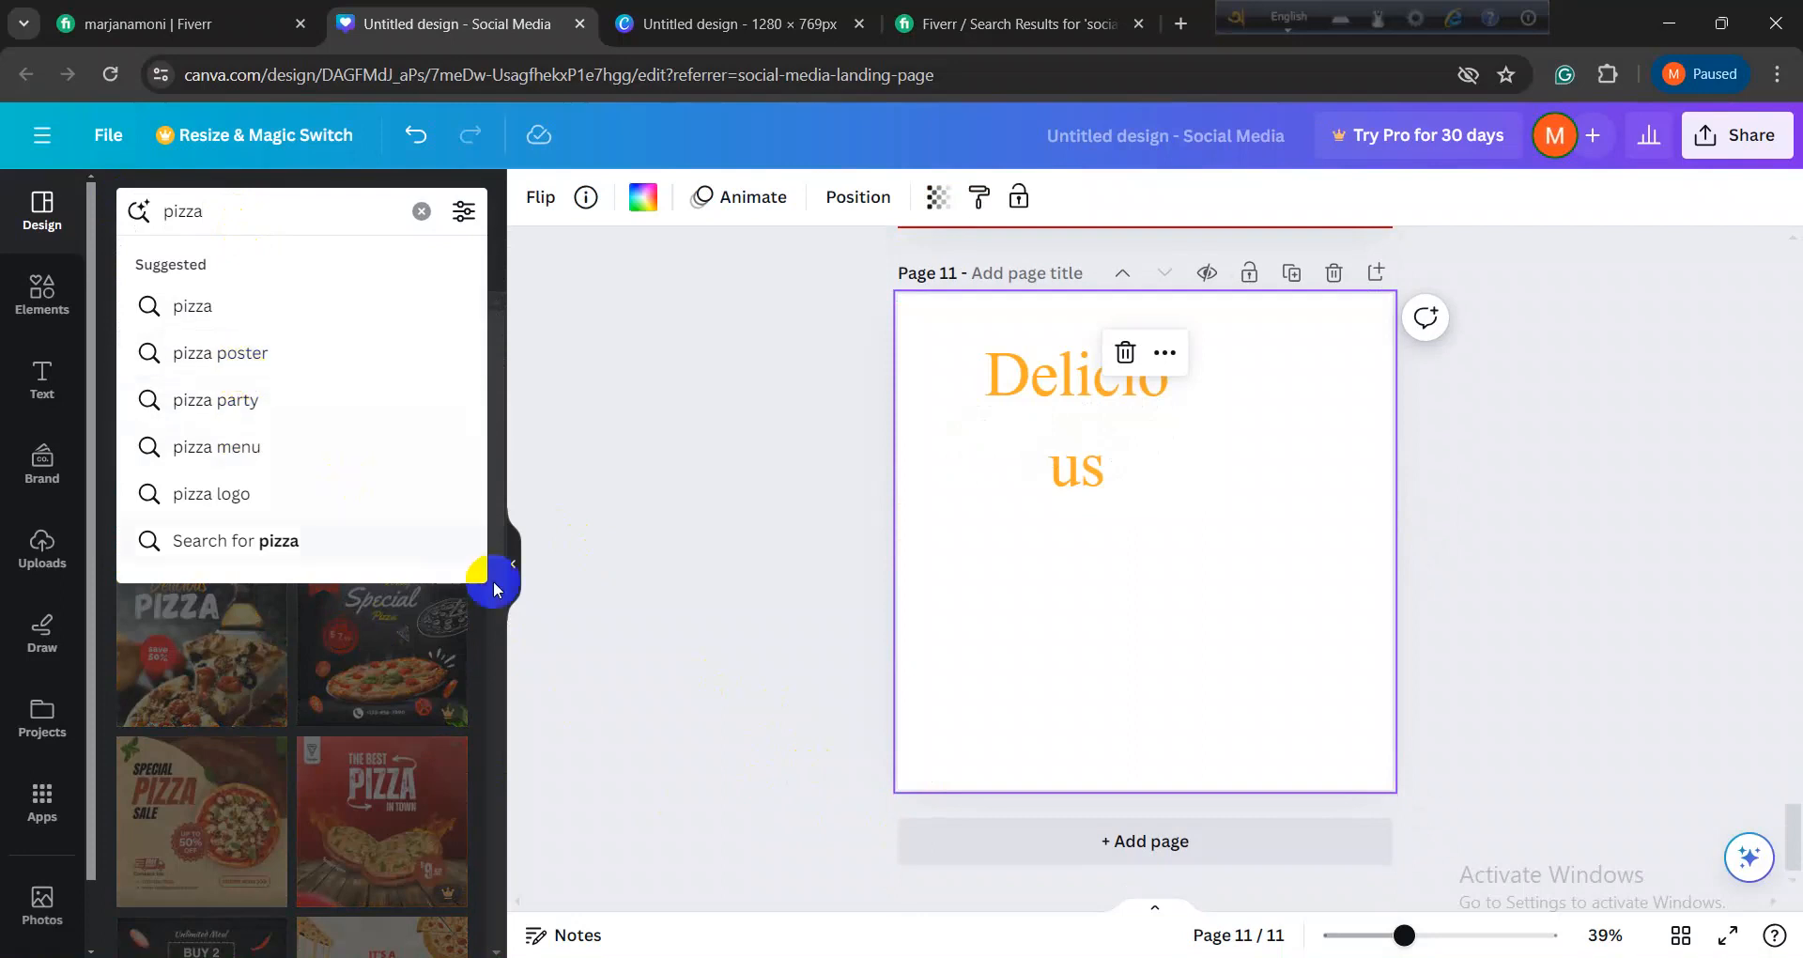
click(563, 605)
scroll(430, 789, down, 2)
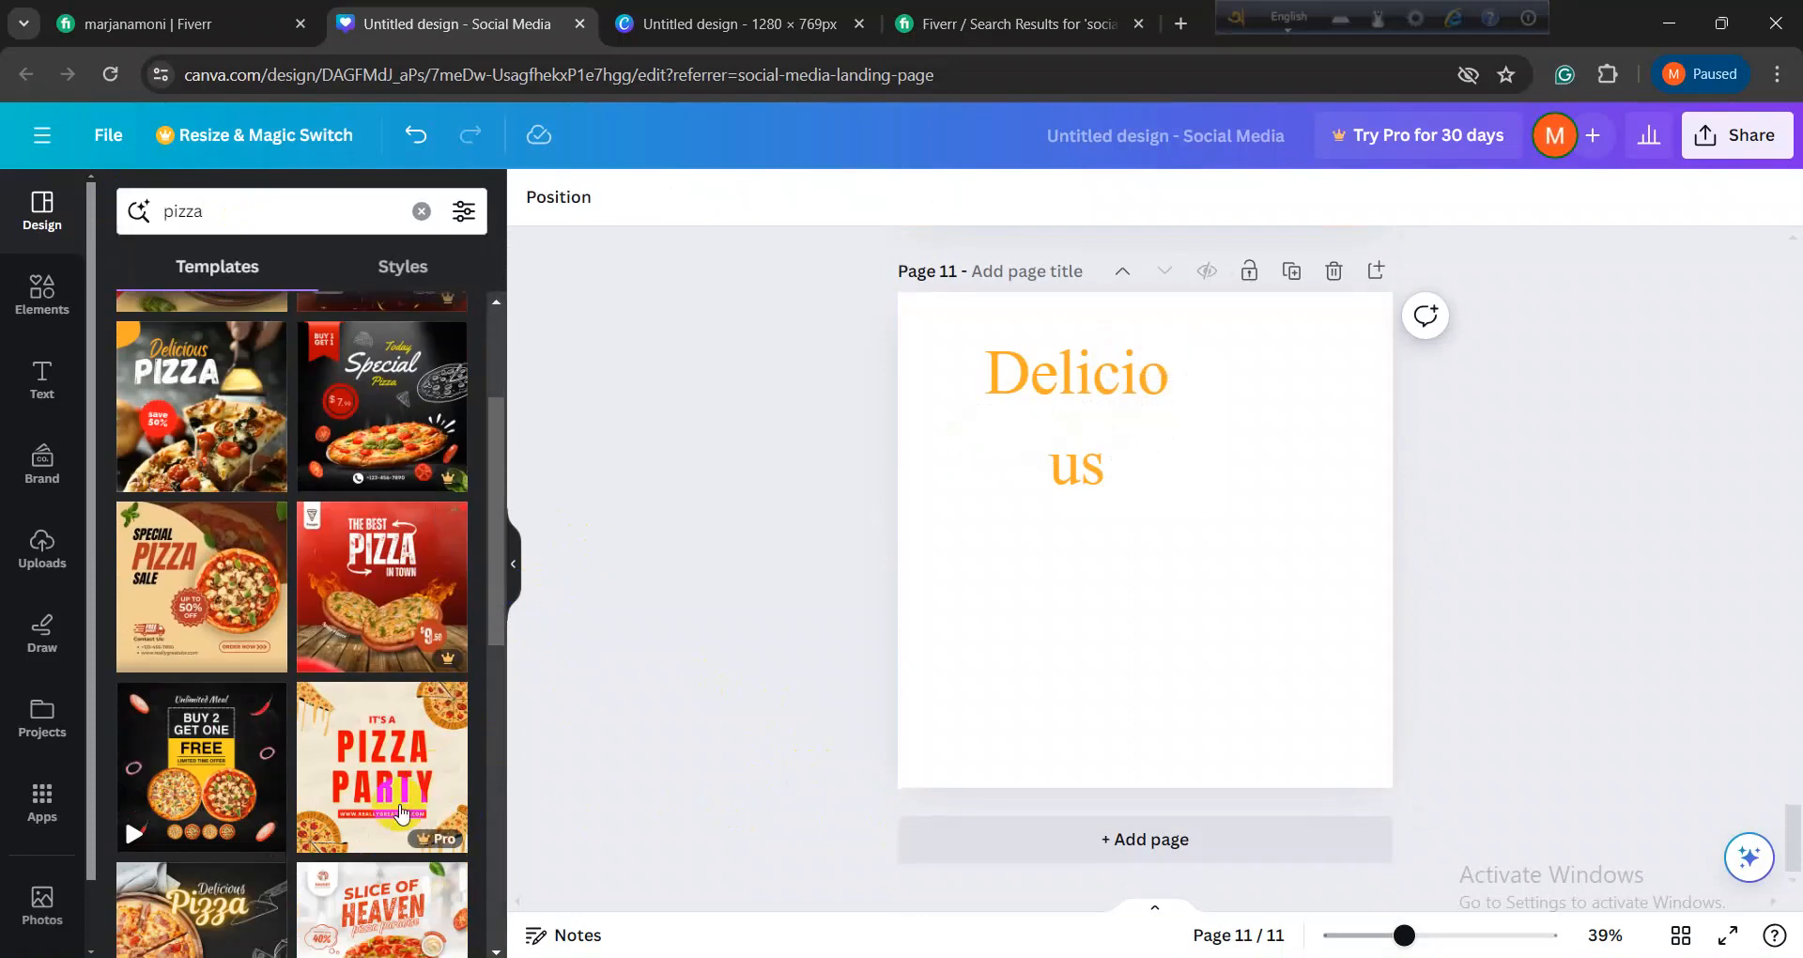
scroll(350, 801, down, 5)
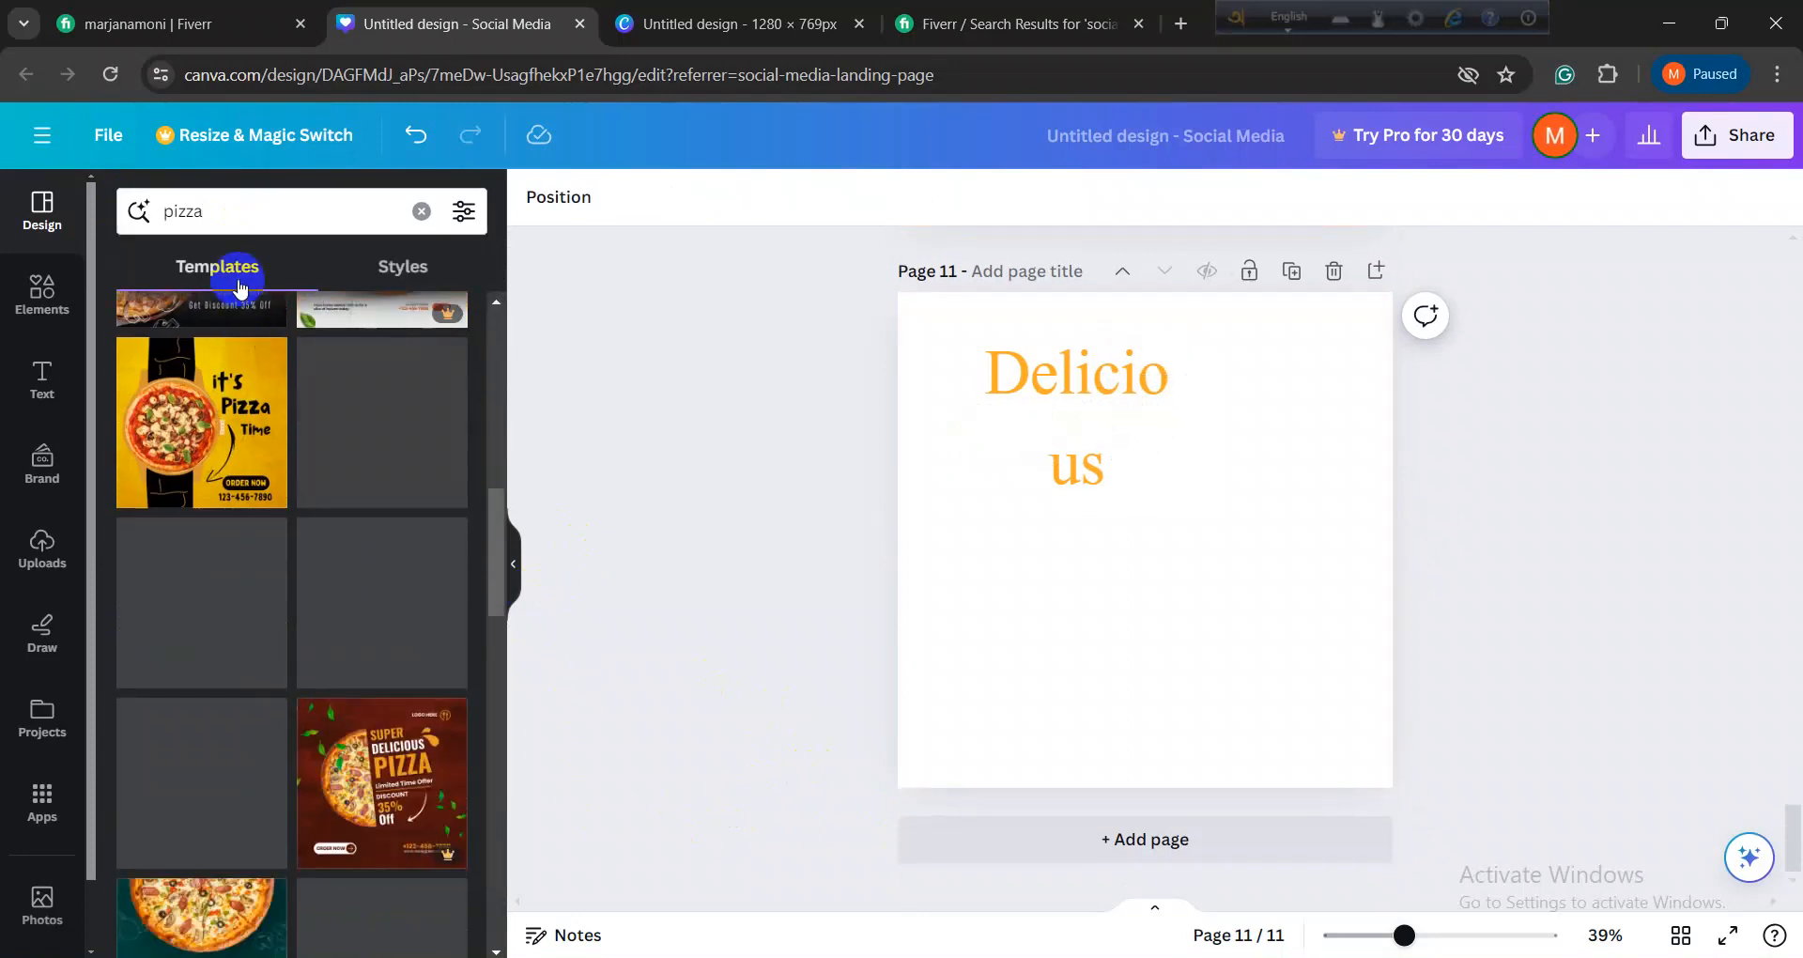
click(214, 216)
drag(214, 215, 160, 218)
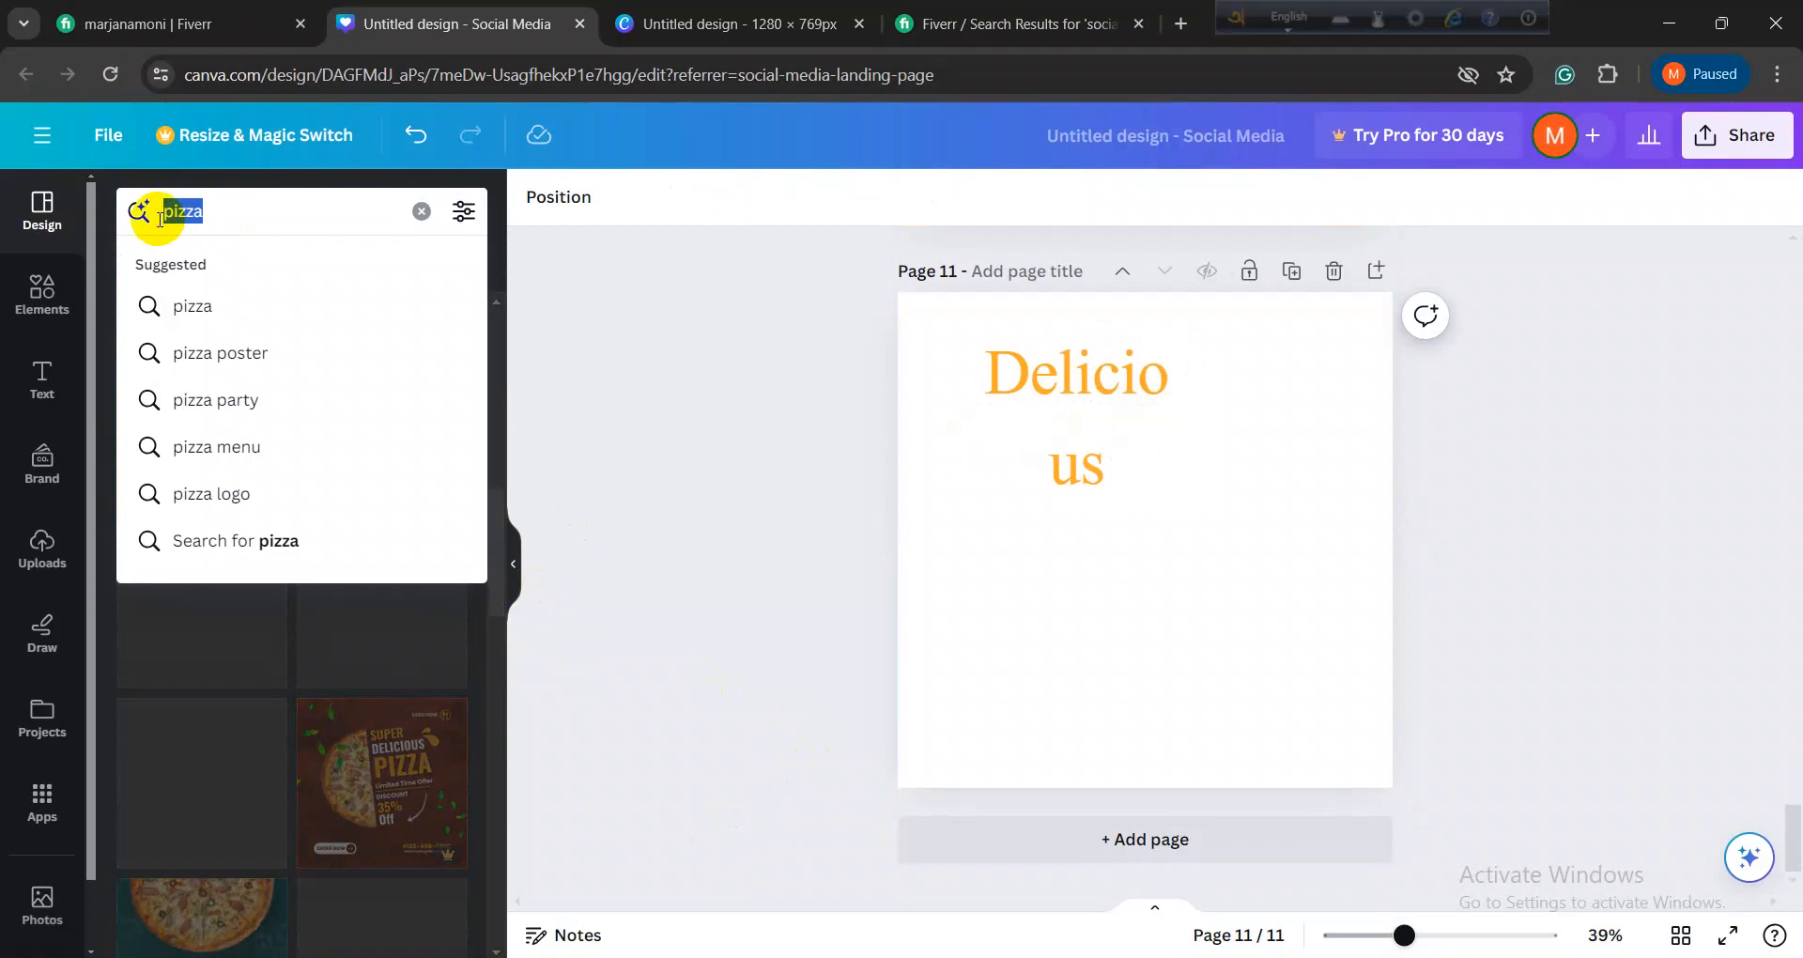
key(BackSpace)
text(res)
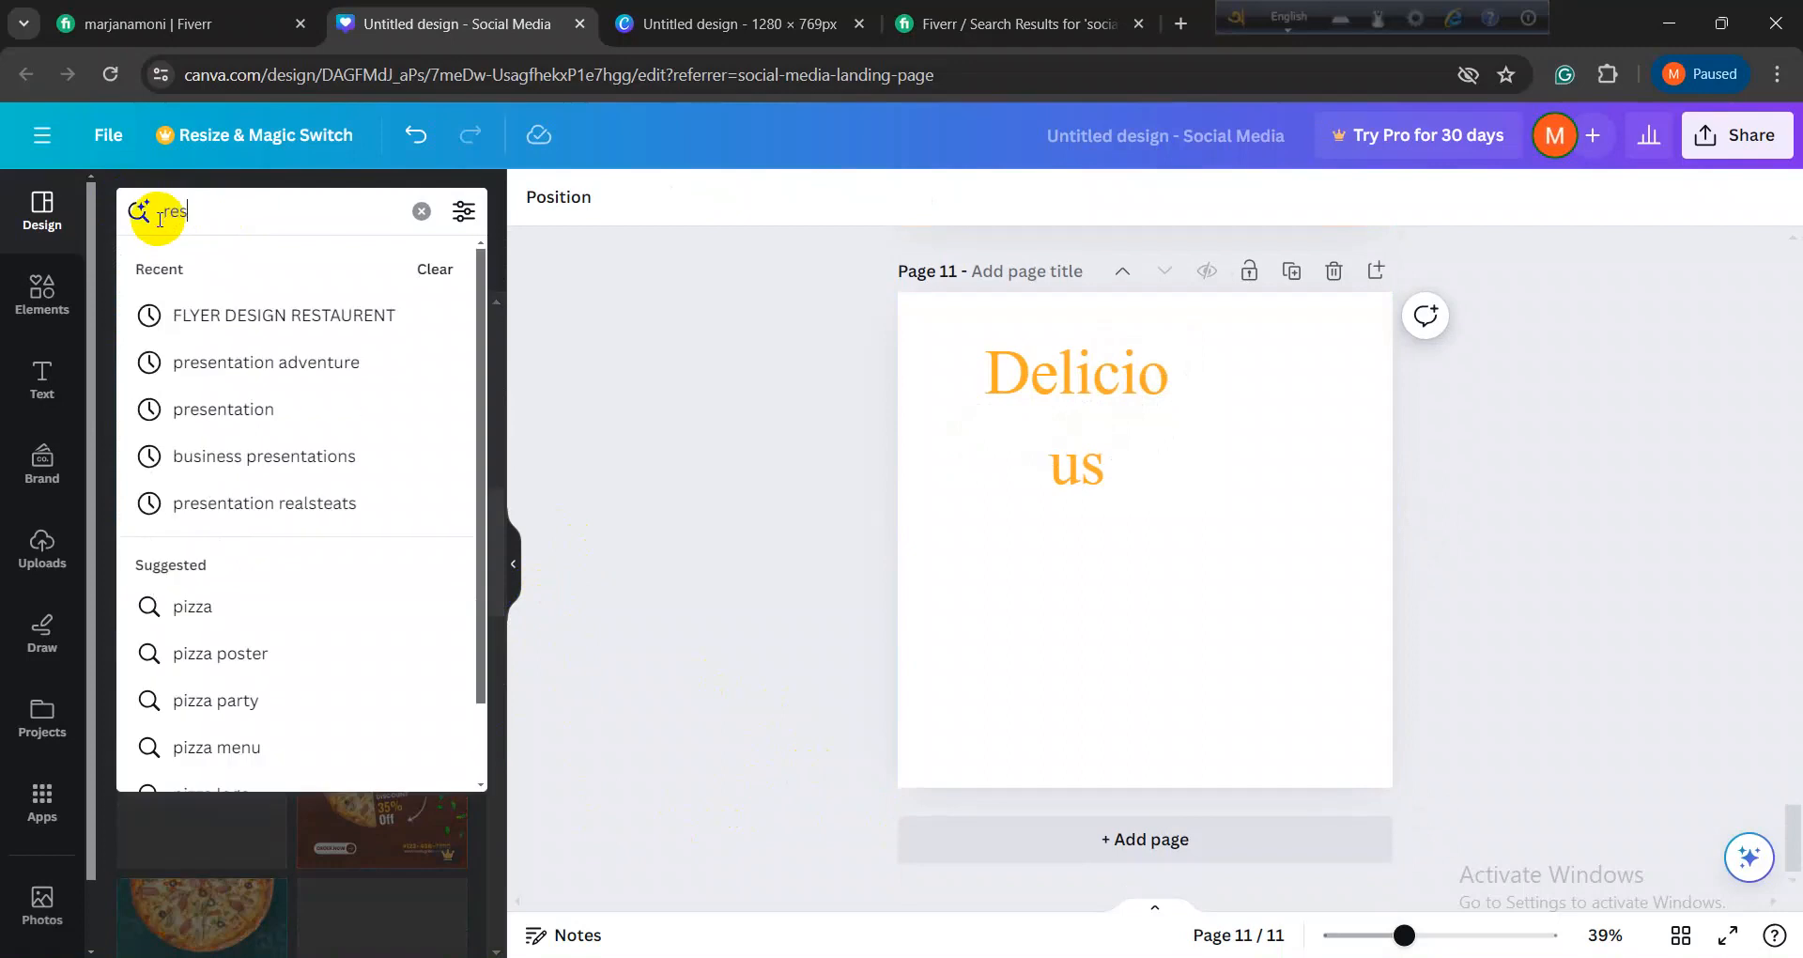
text(turant)
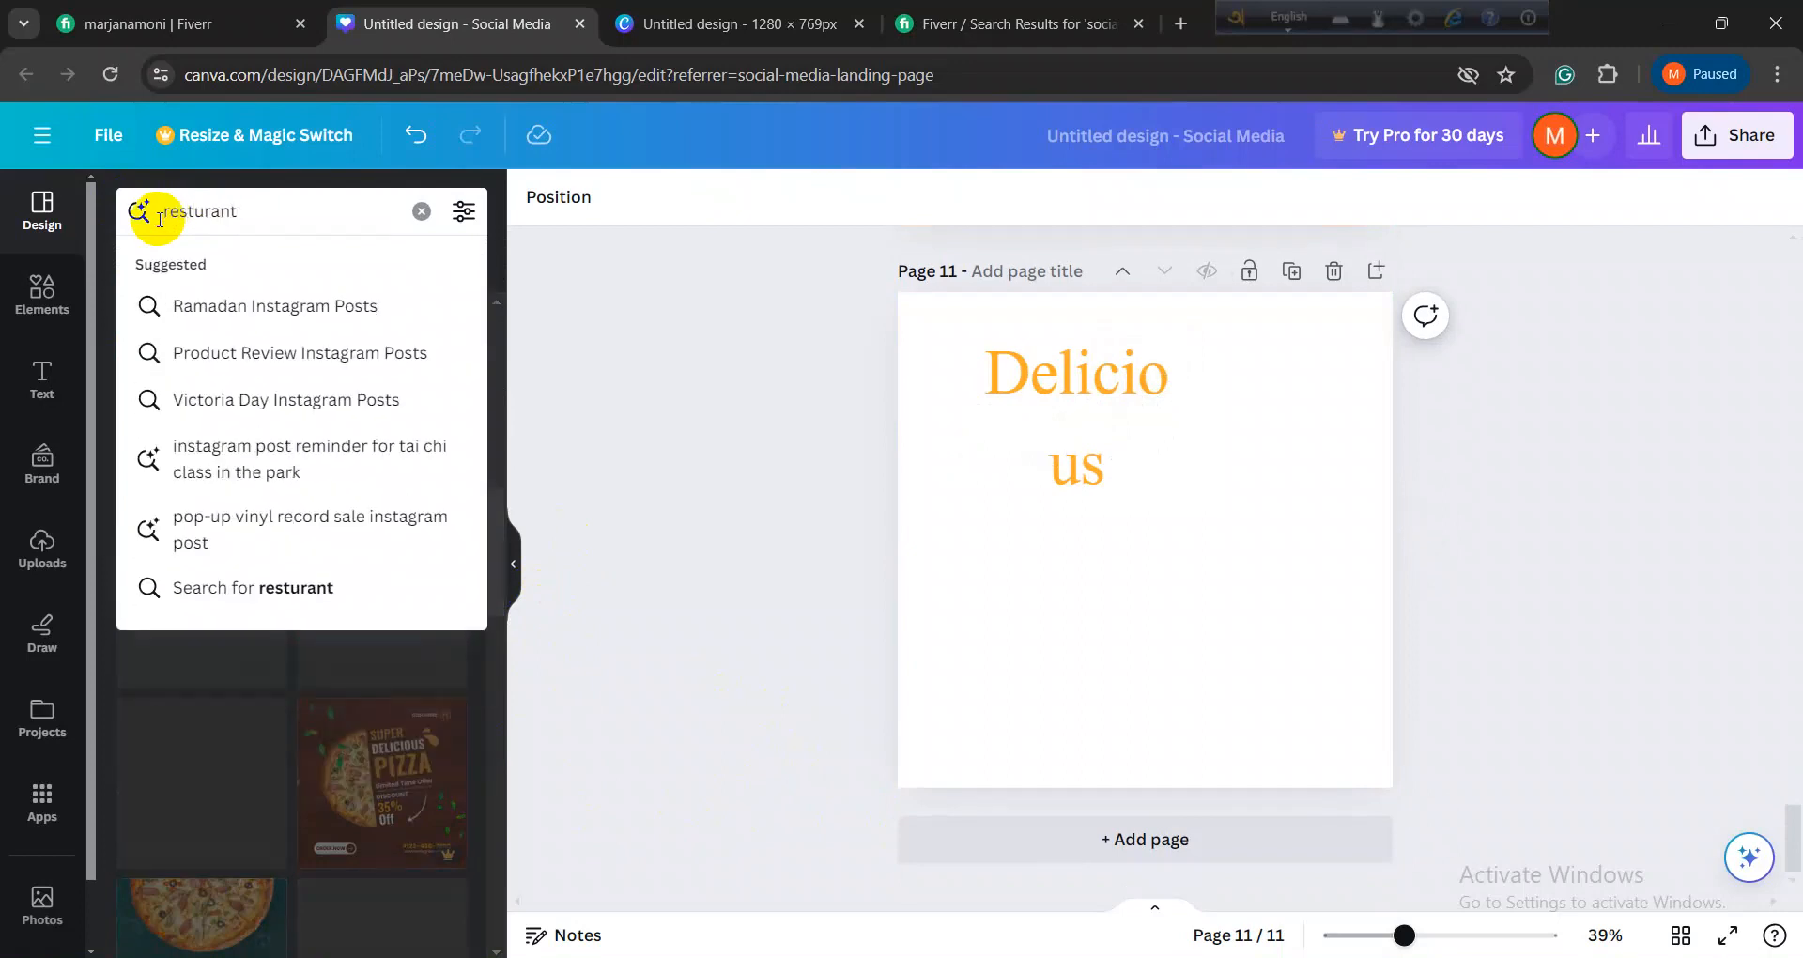
key(Return)
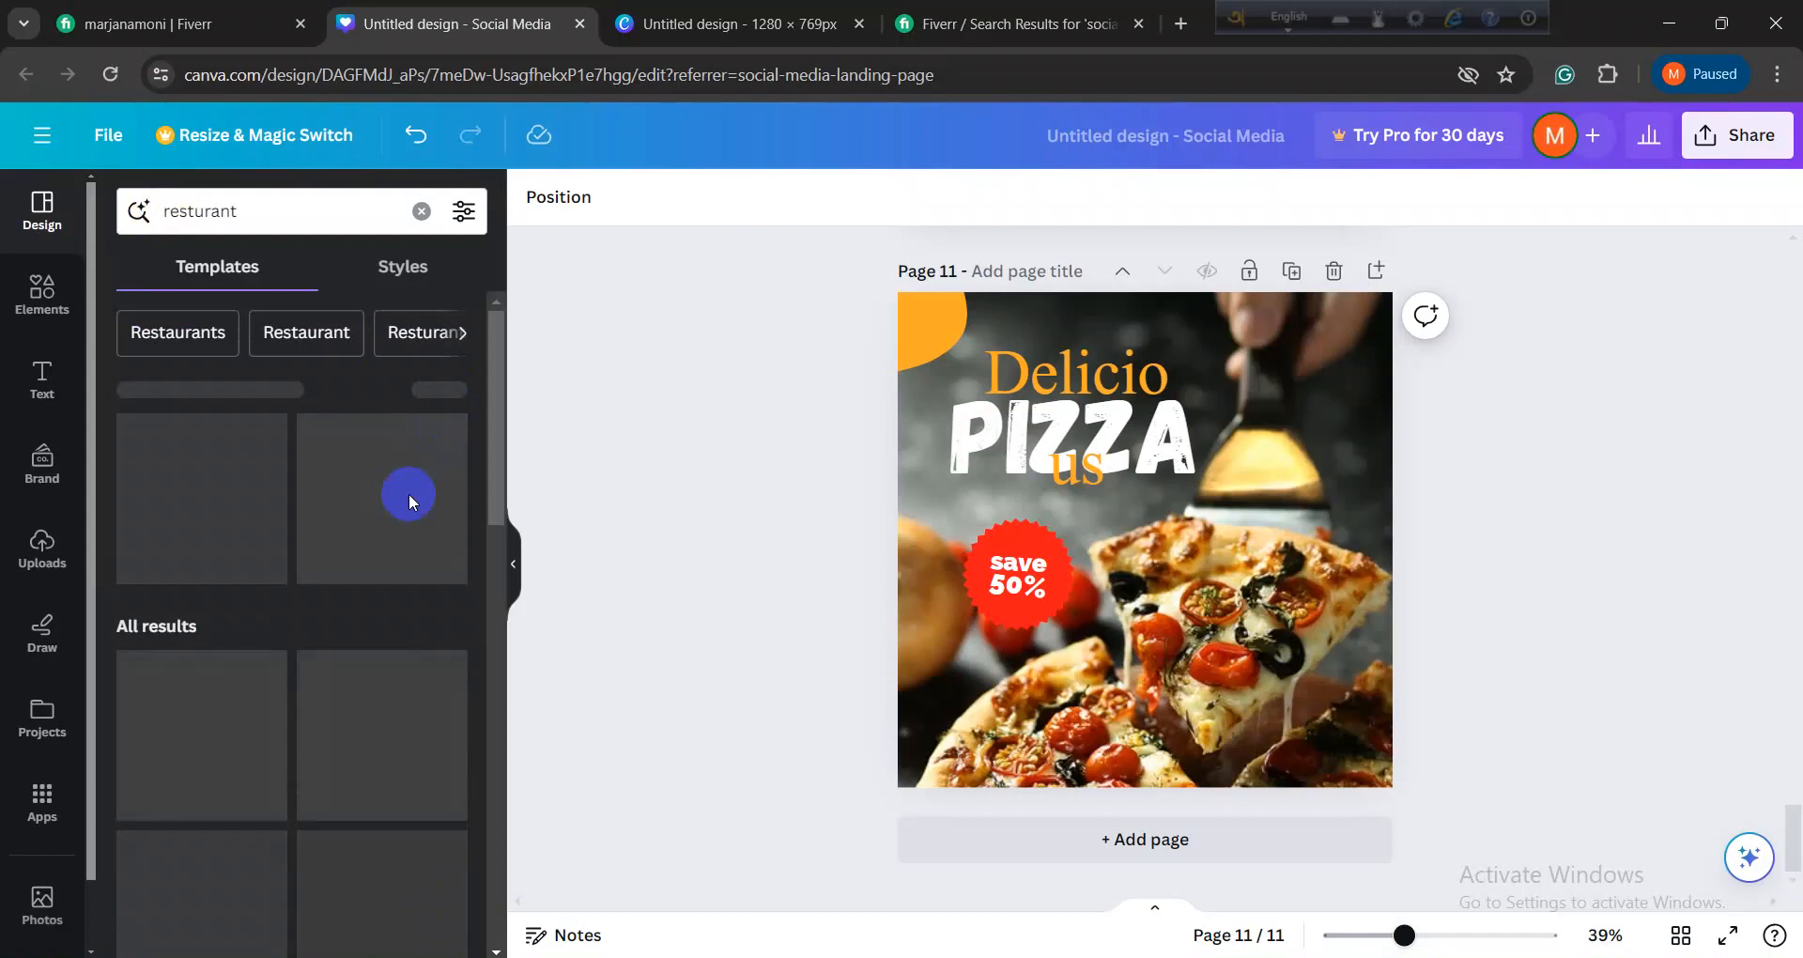
Step: Add page 12, search the templates for "resturant food" and apply the "Delicious Food Menu" template to the page
click(1012, 838)
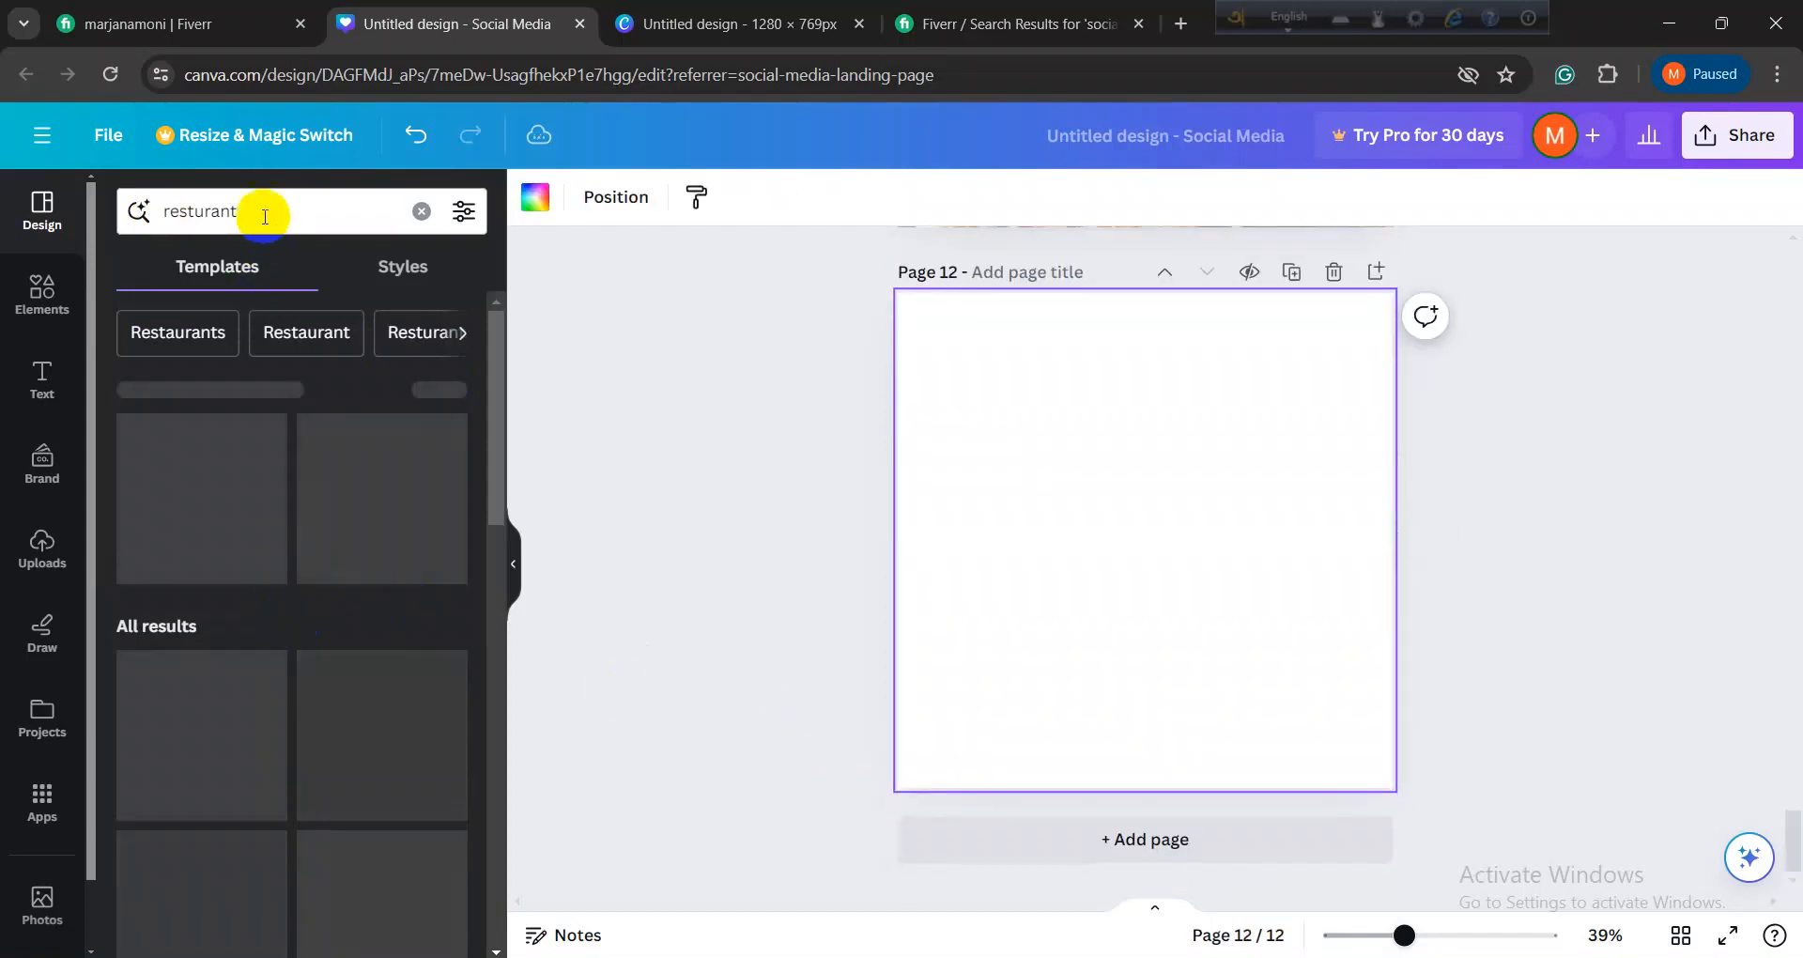
click(264, 216)
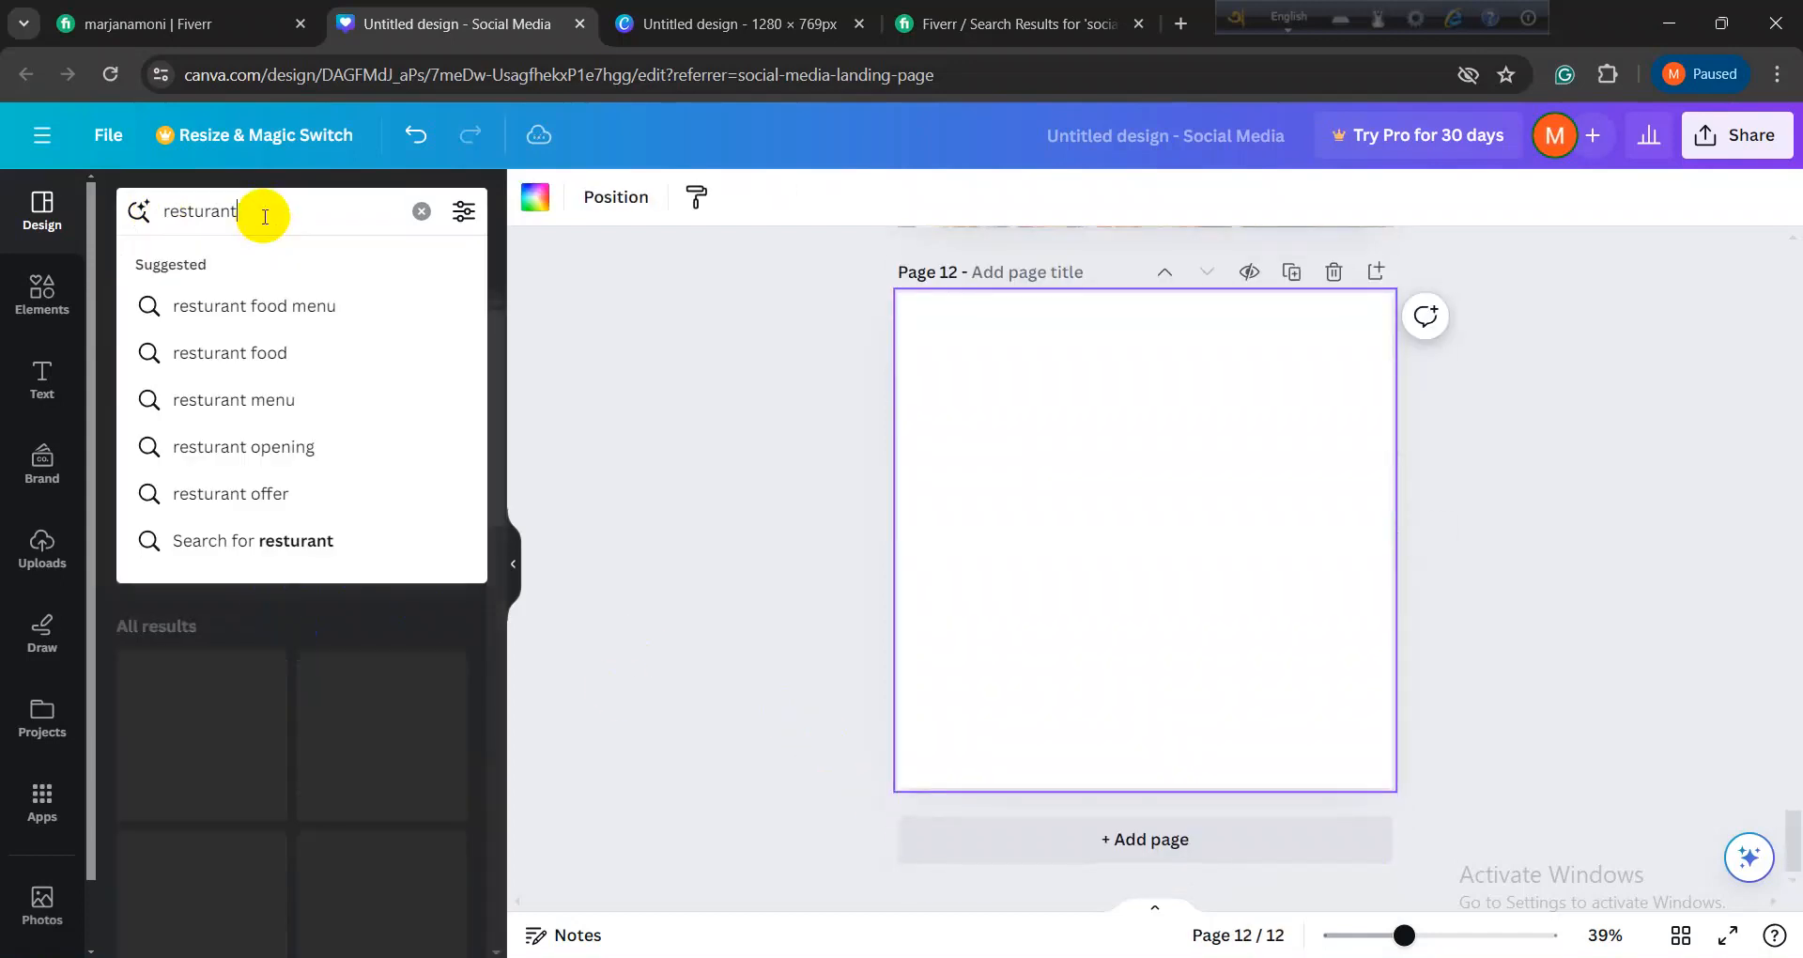
click(279, 350)
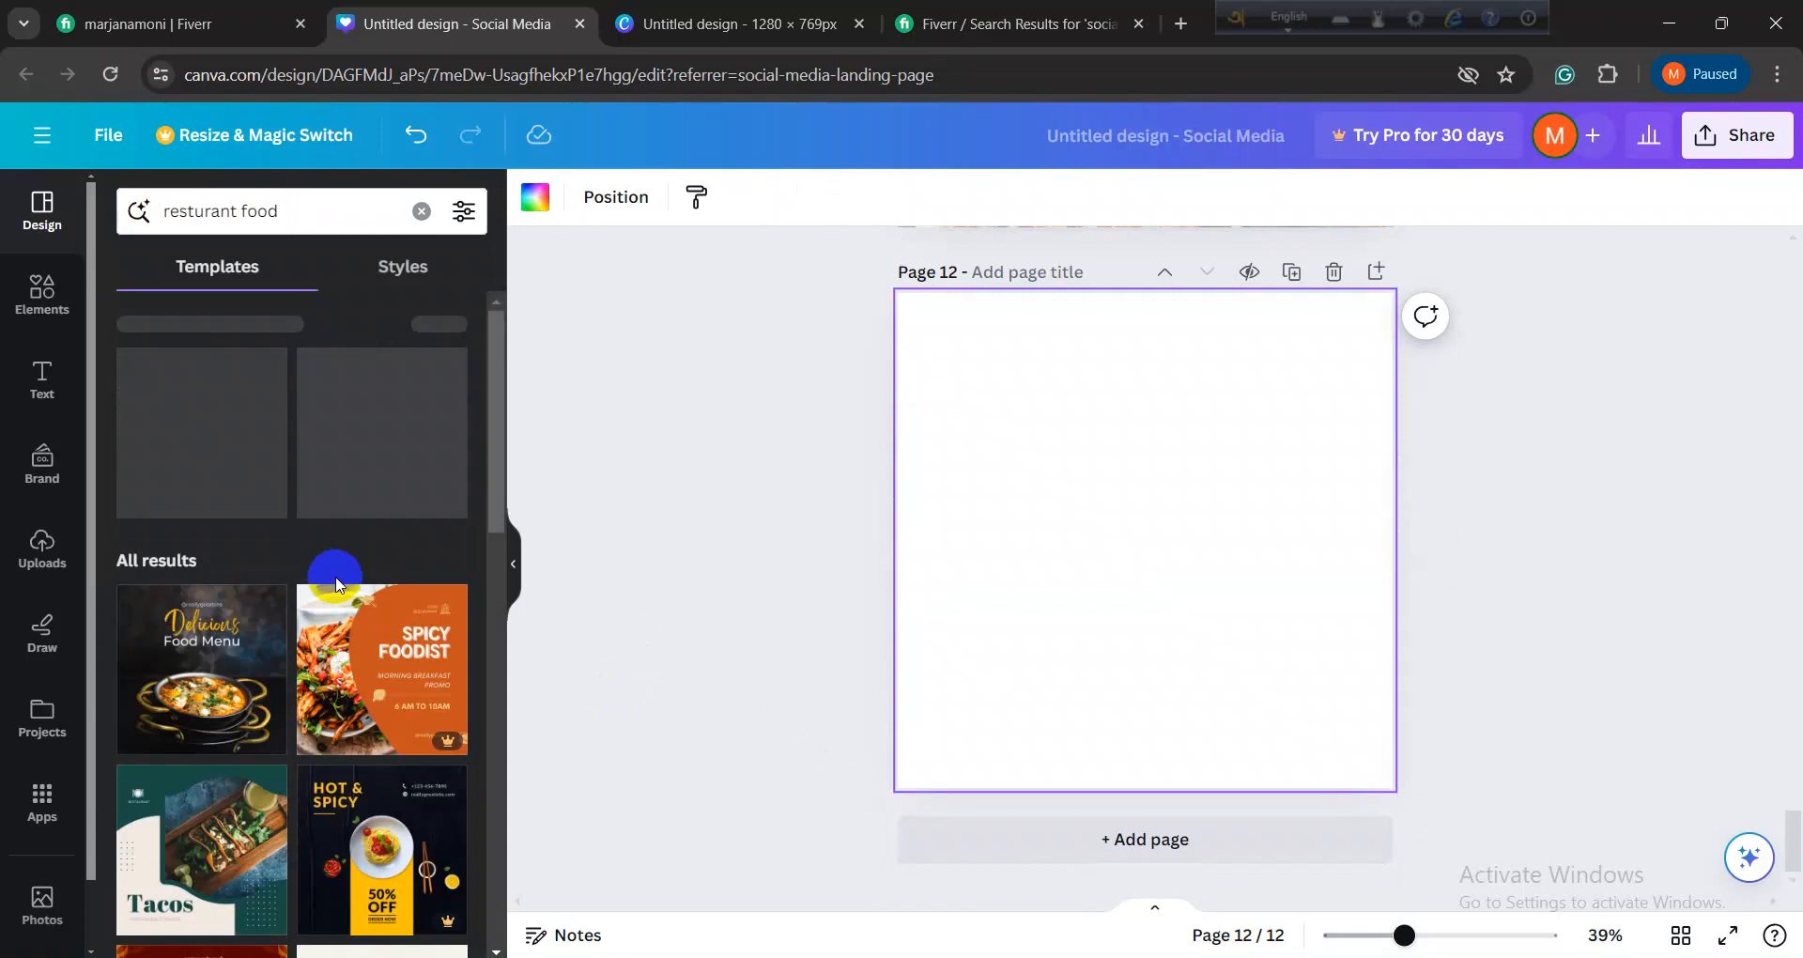
click(224, 686)
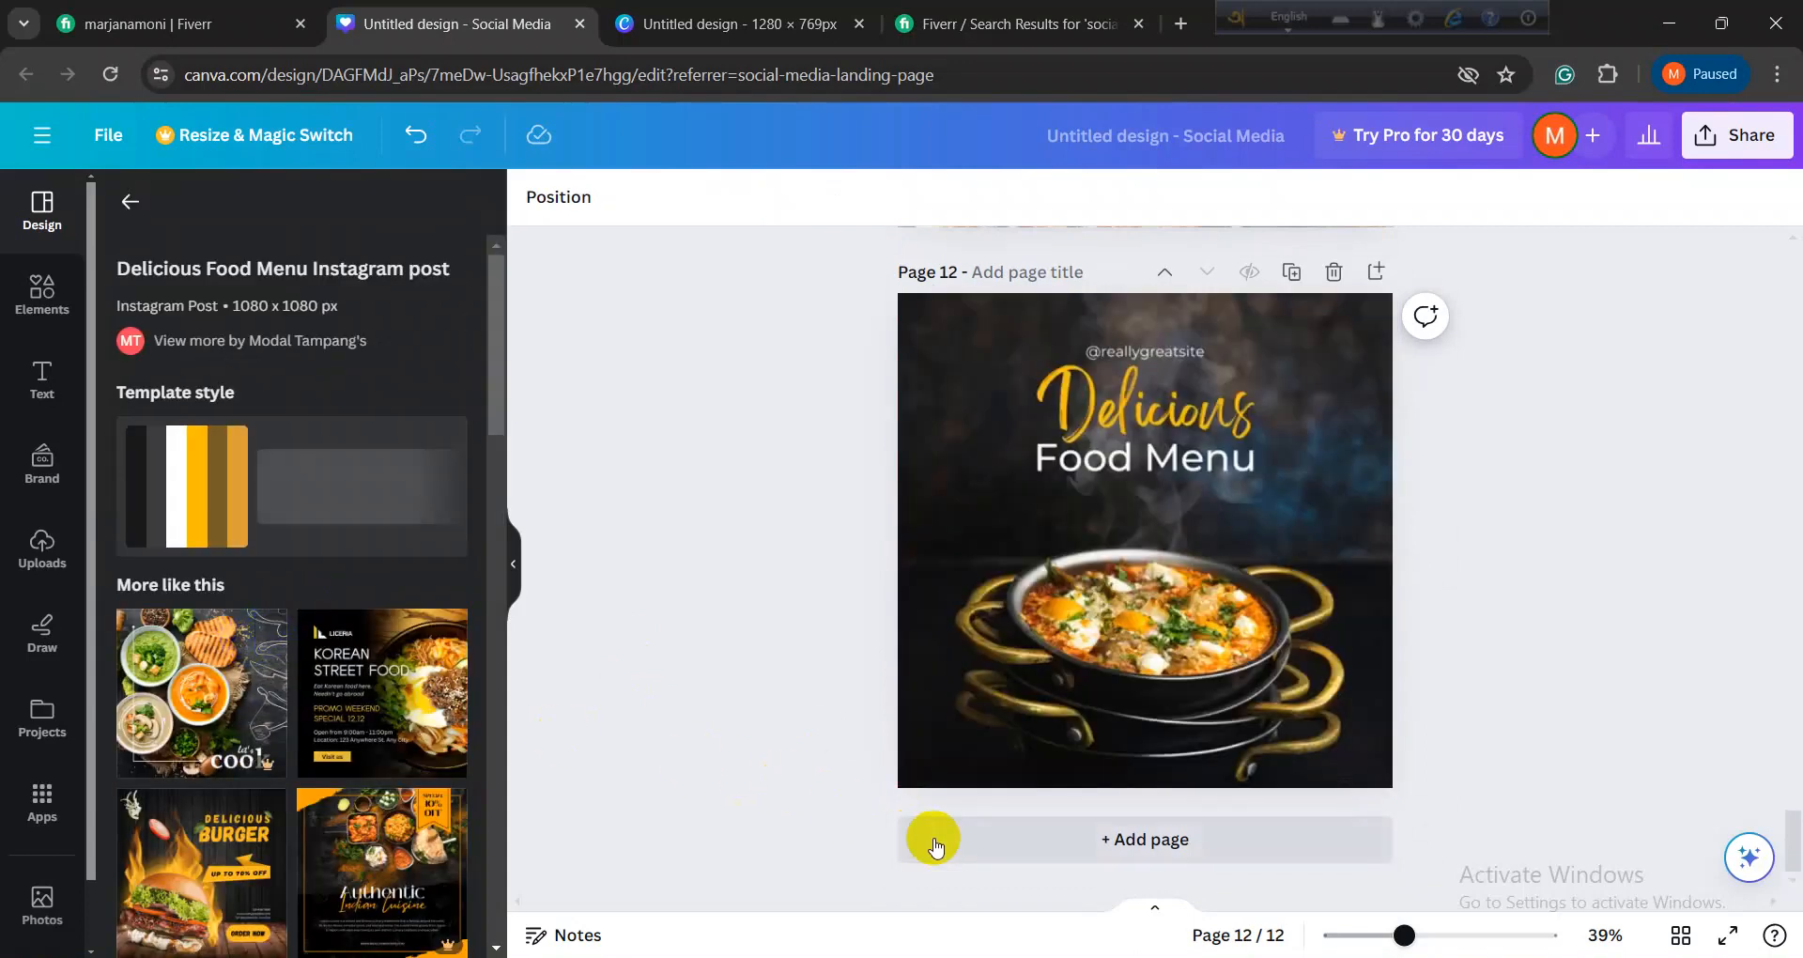
Step: Add page 13 and browse the templates similar to the Delicious Food Menu post before returning to the search results
click(943, 841)
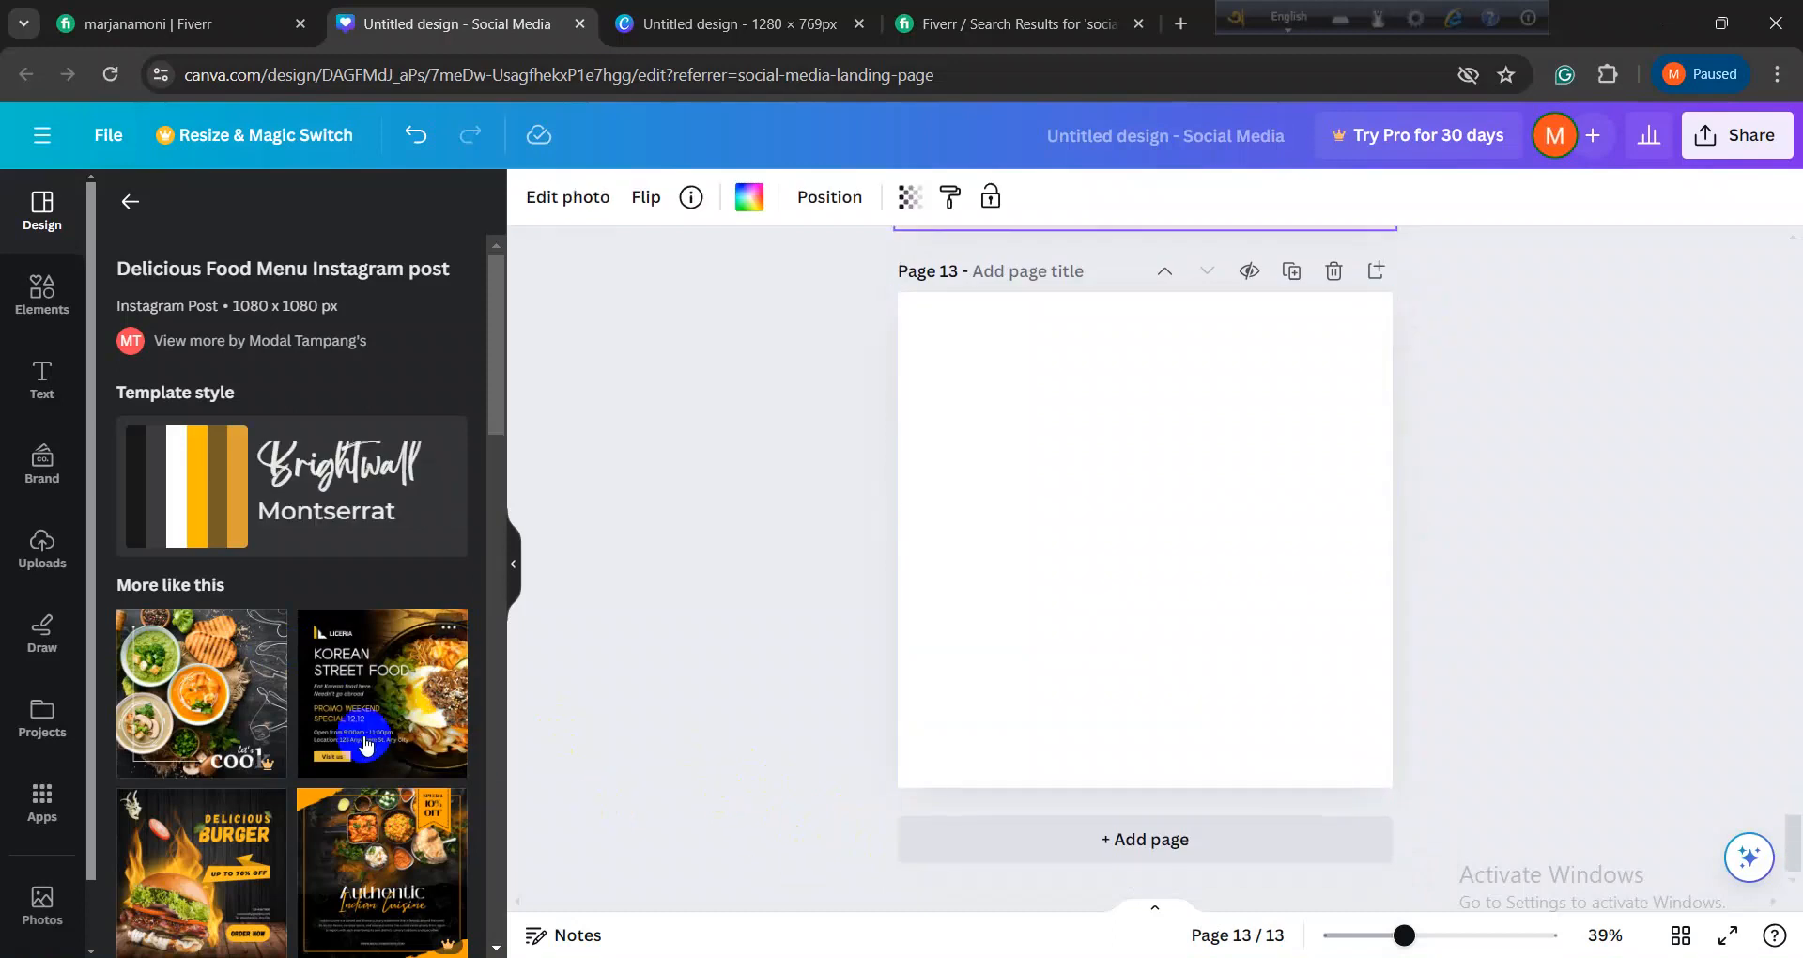
scroll(363, 736, down, 1)
scroll(398, 627, down, 10)
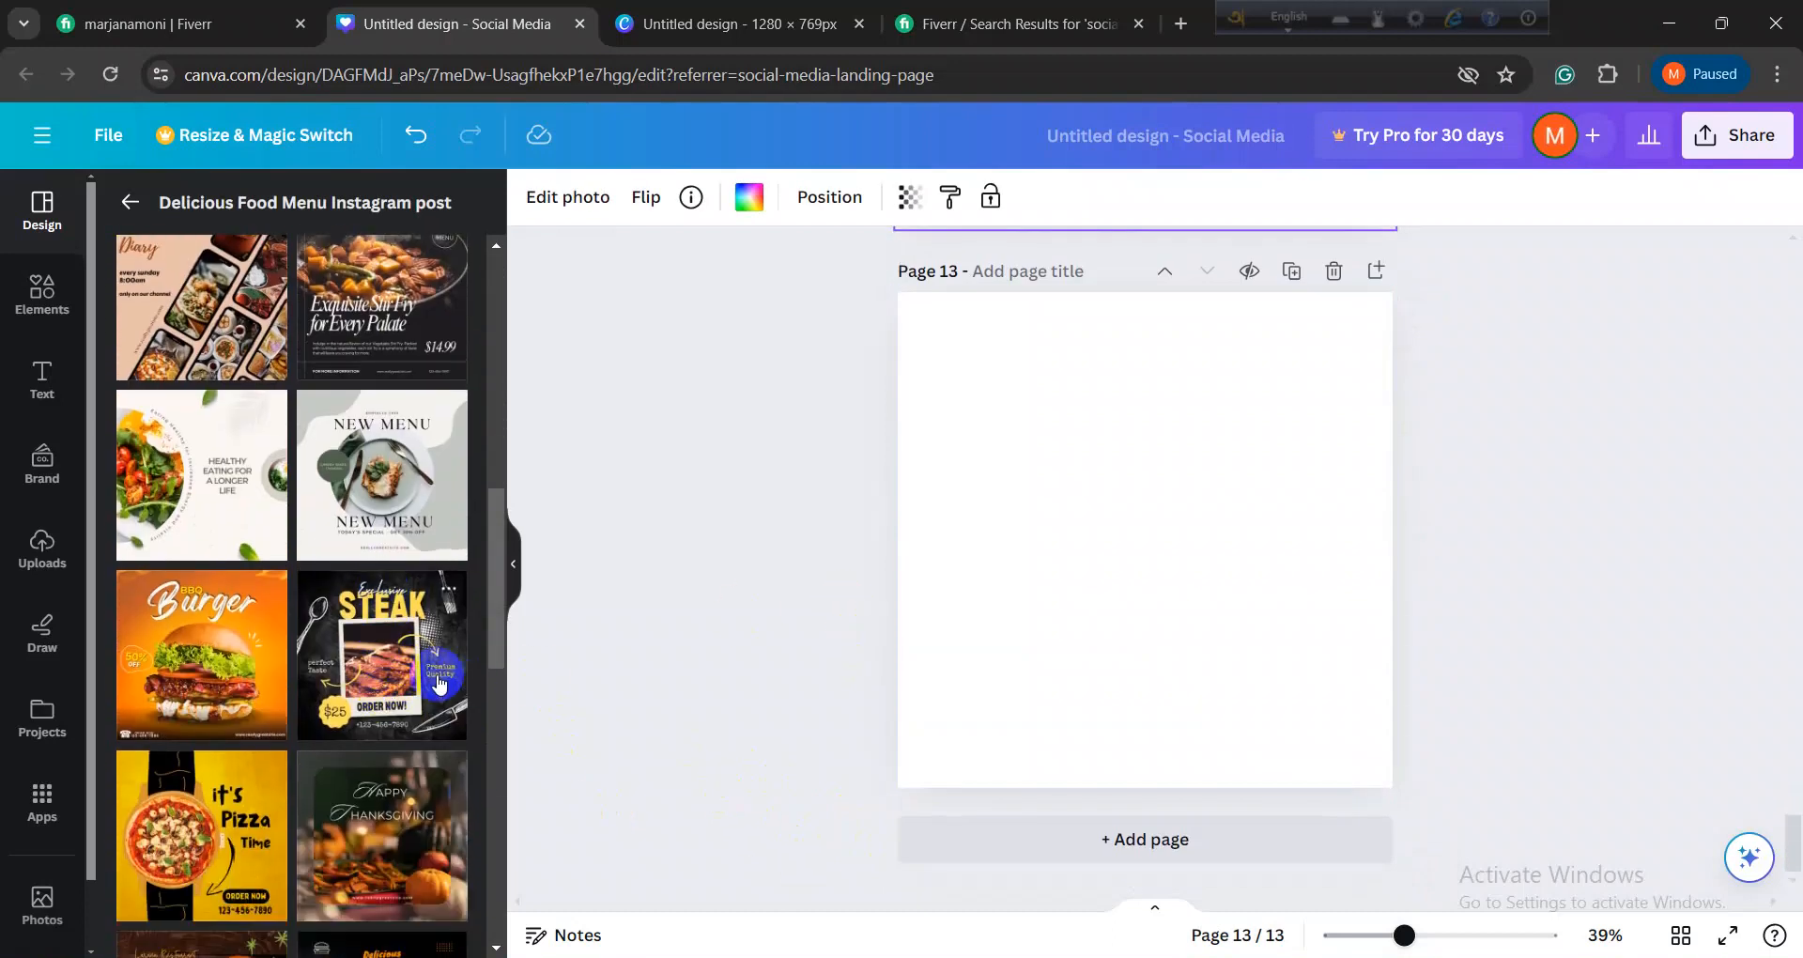
scroll(419, 681, up, 3)
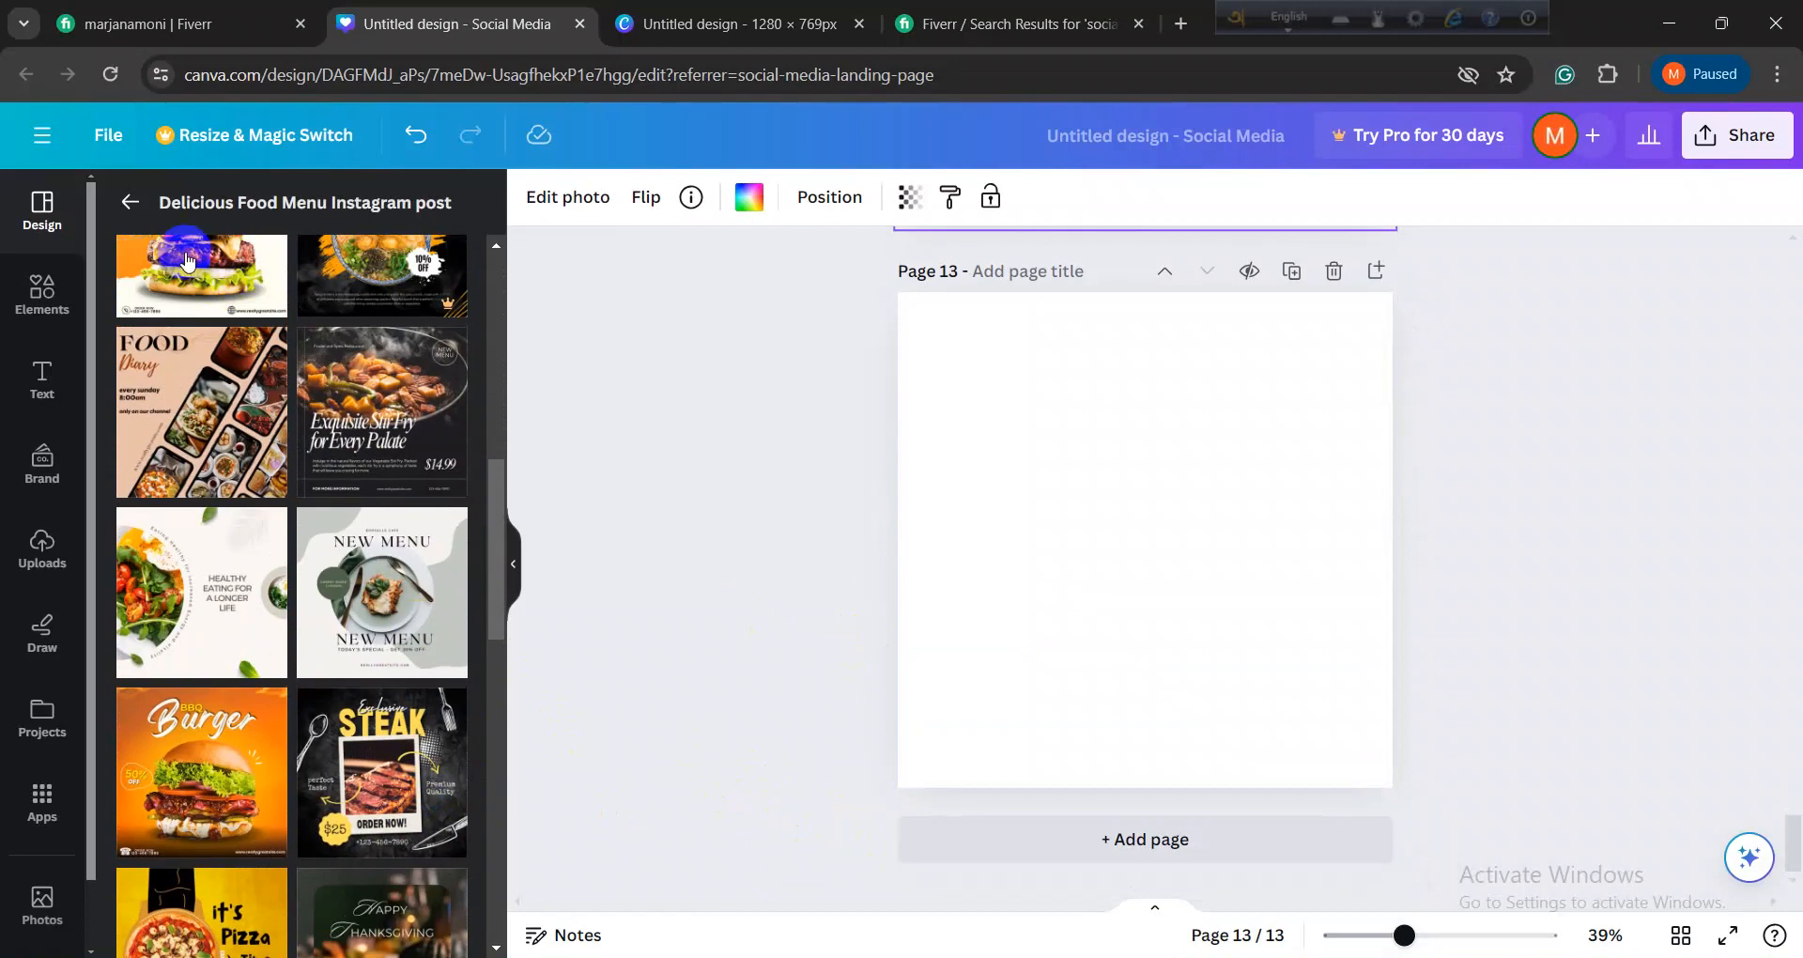
click(131, 201)
Step: Replace the template search term with "Staek" and run the search
click(155, 214)
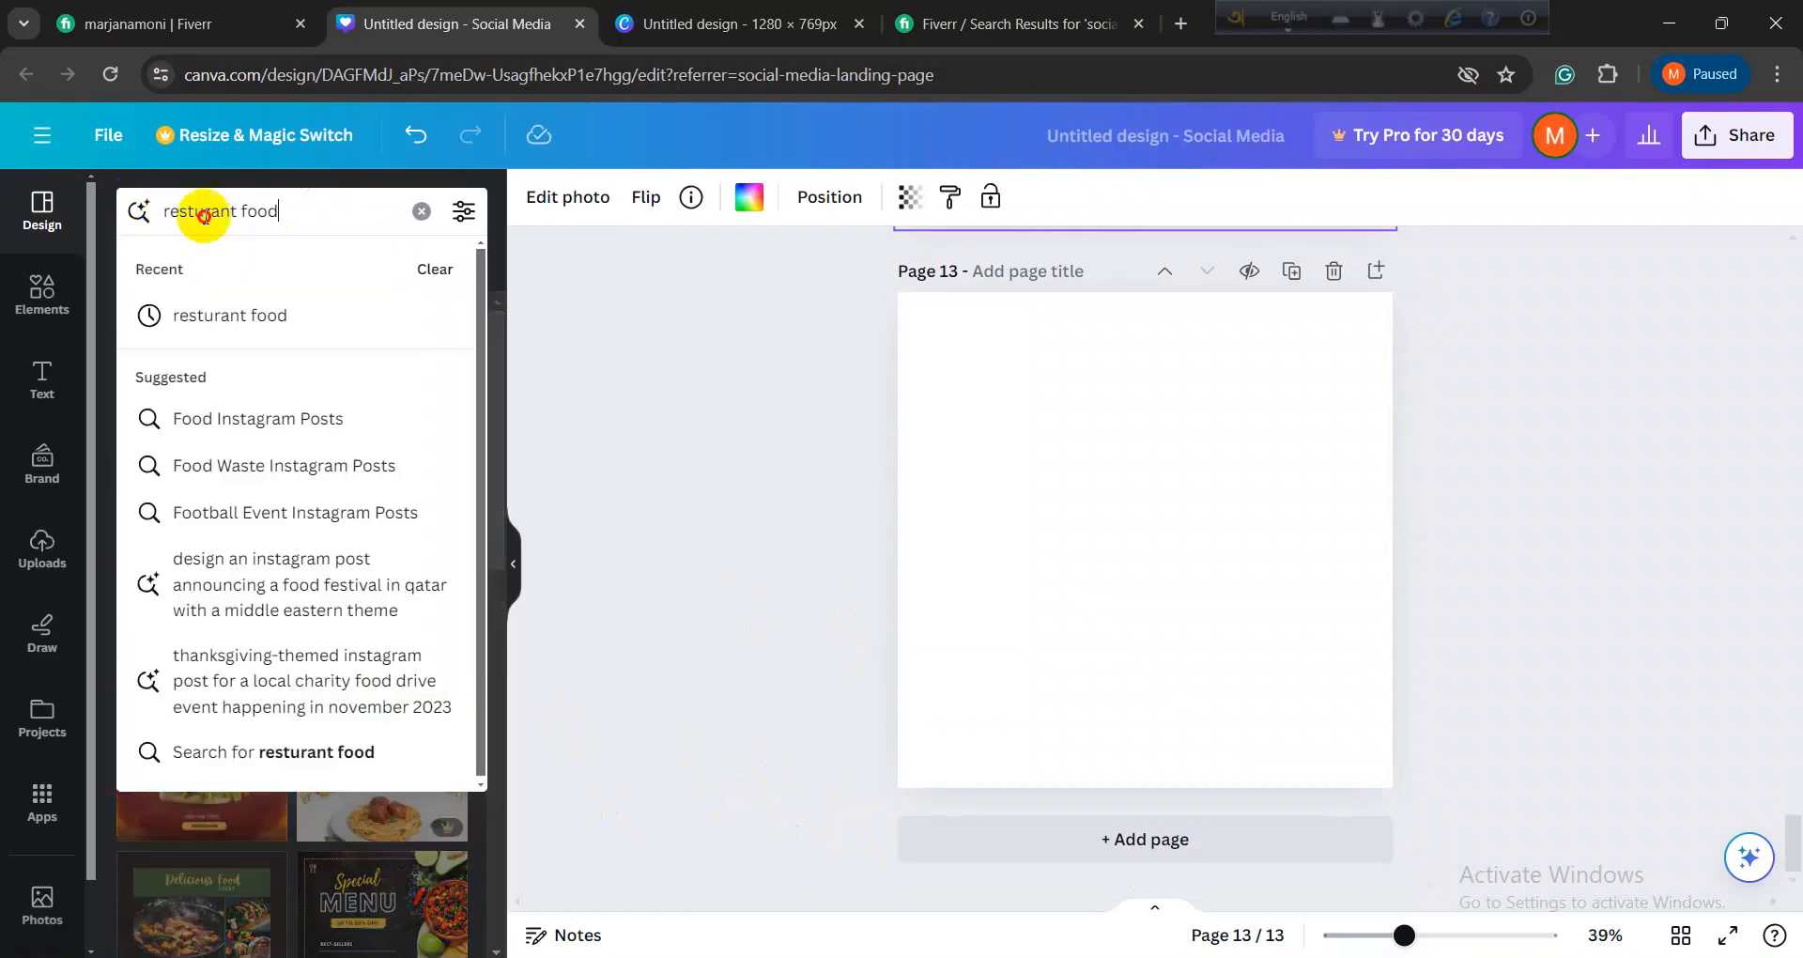
text(s)
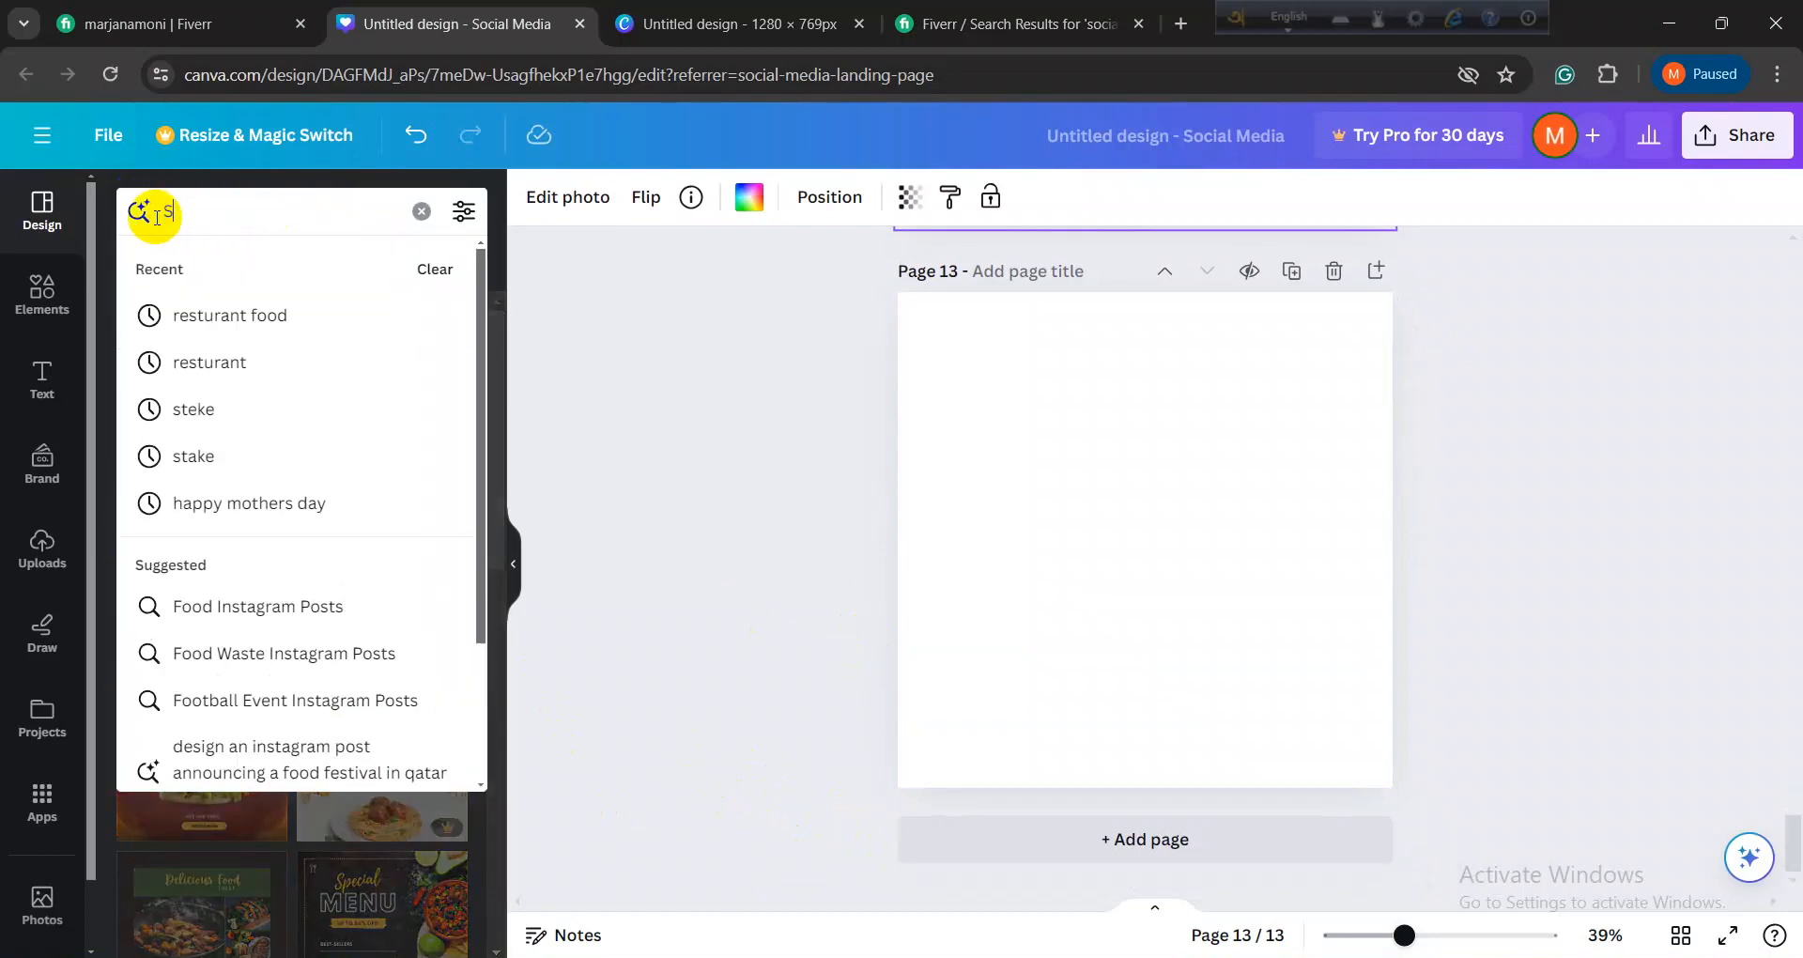
text(ta)
text(ek)
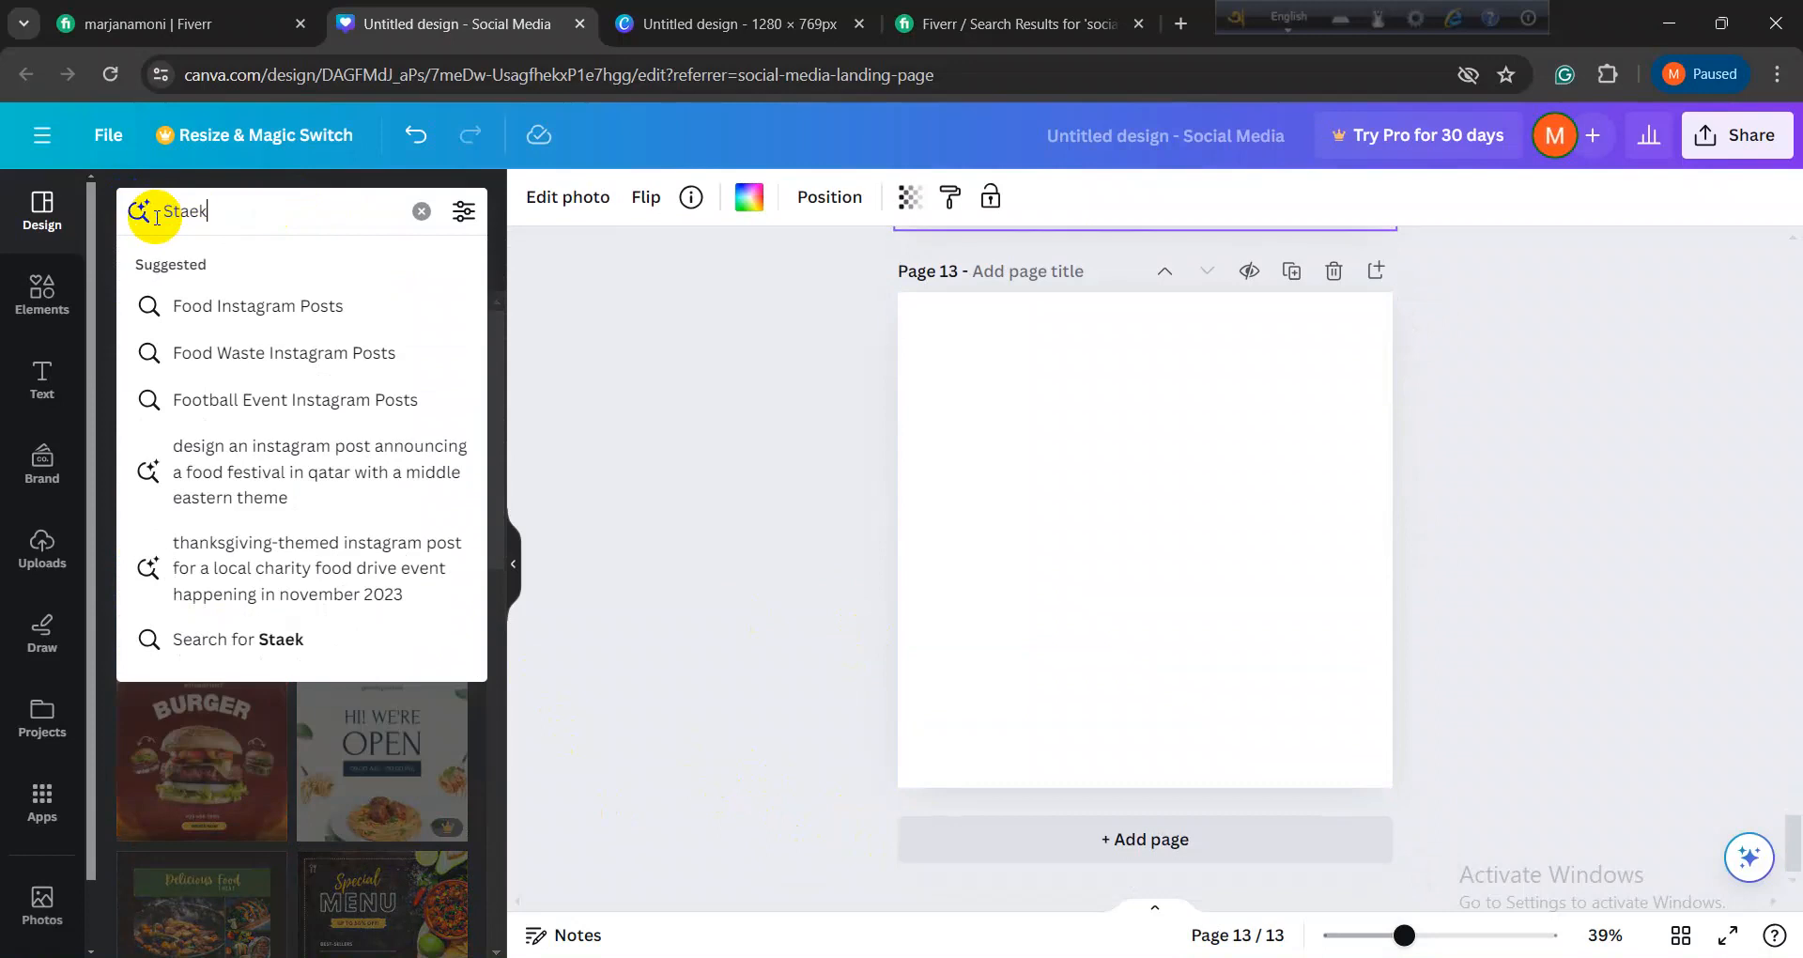
key(Return)
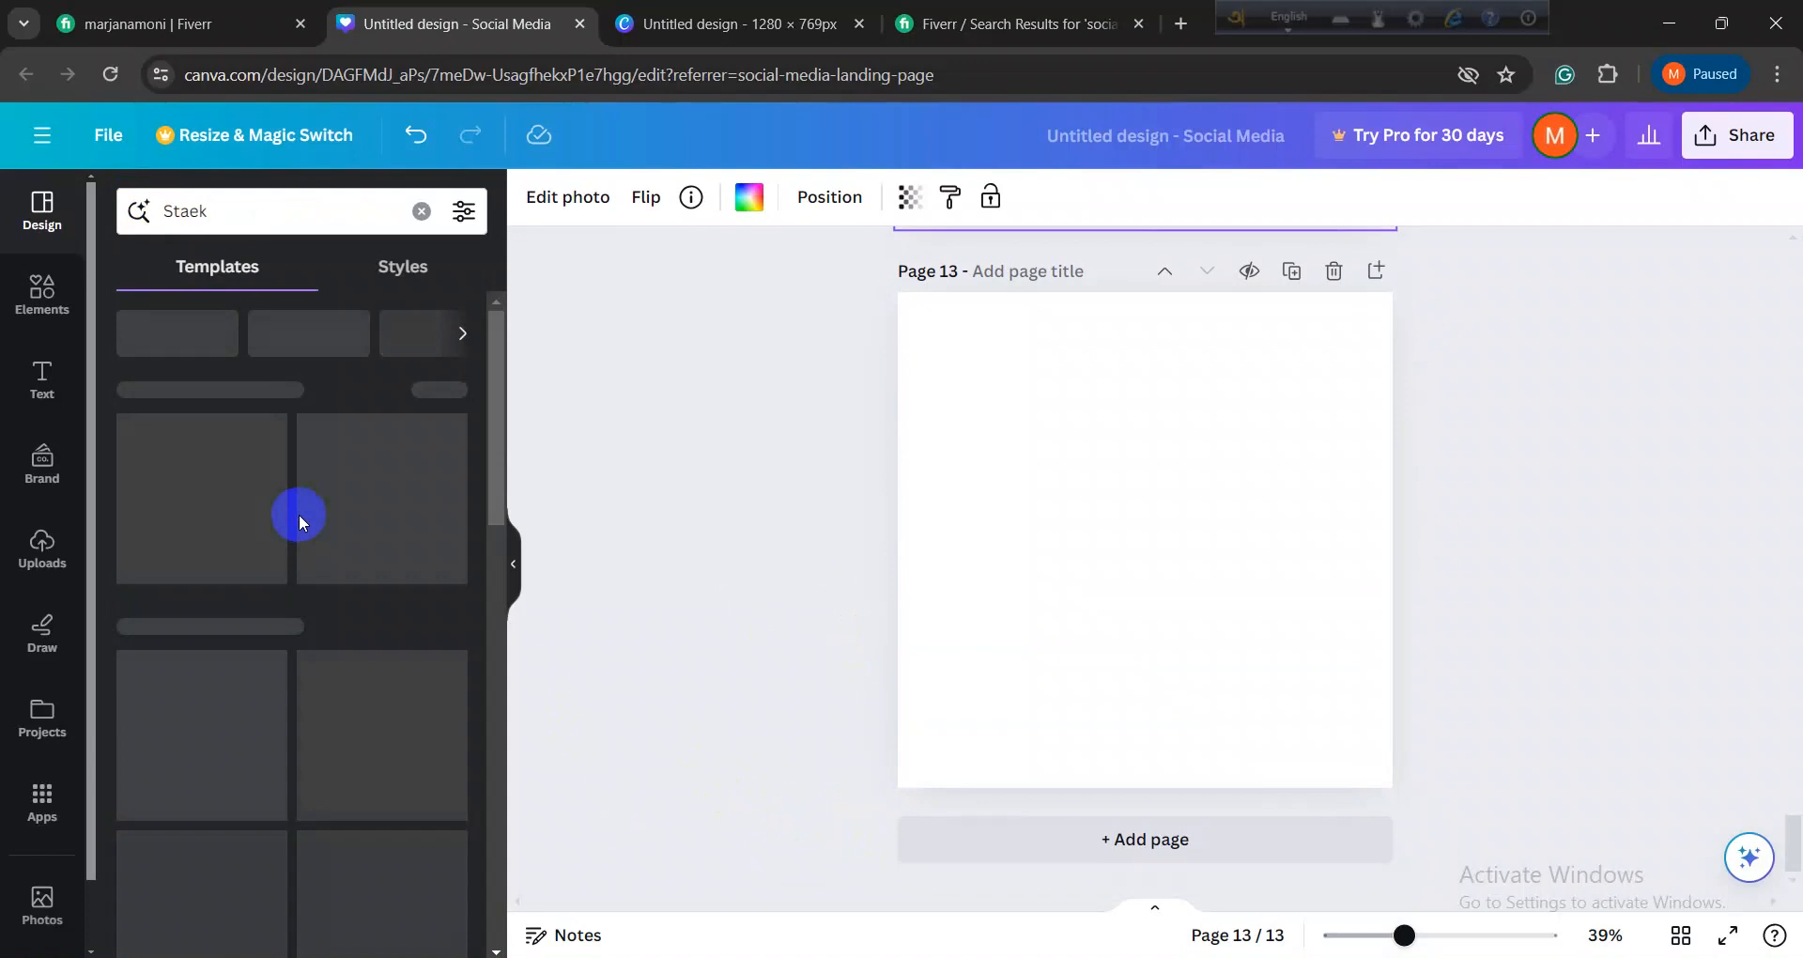
Step: Correct the template search term to "Steak" and run the search again
click(212, 214)
click(191, 214)
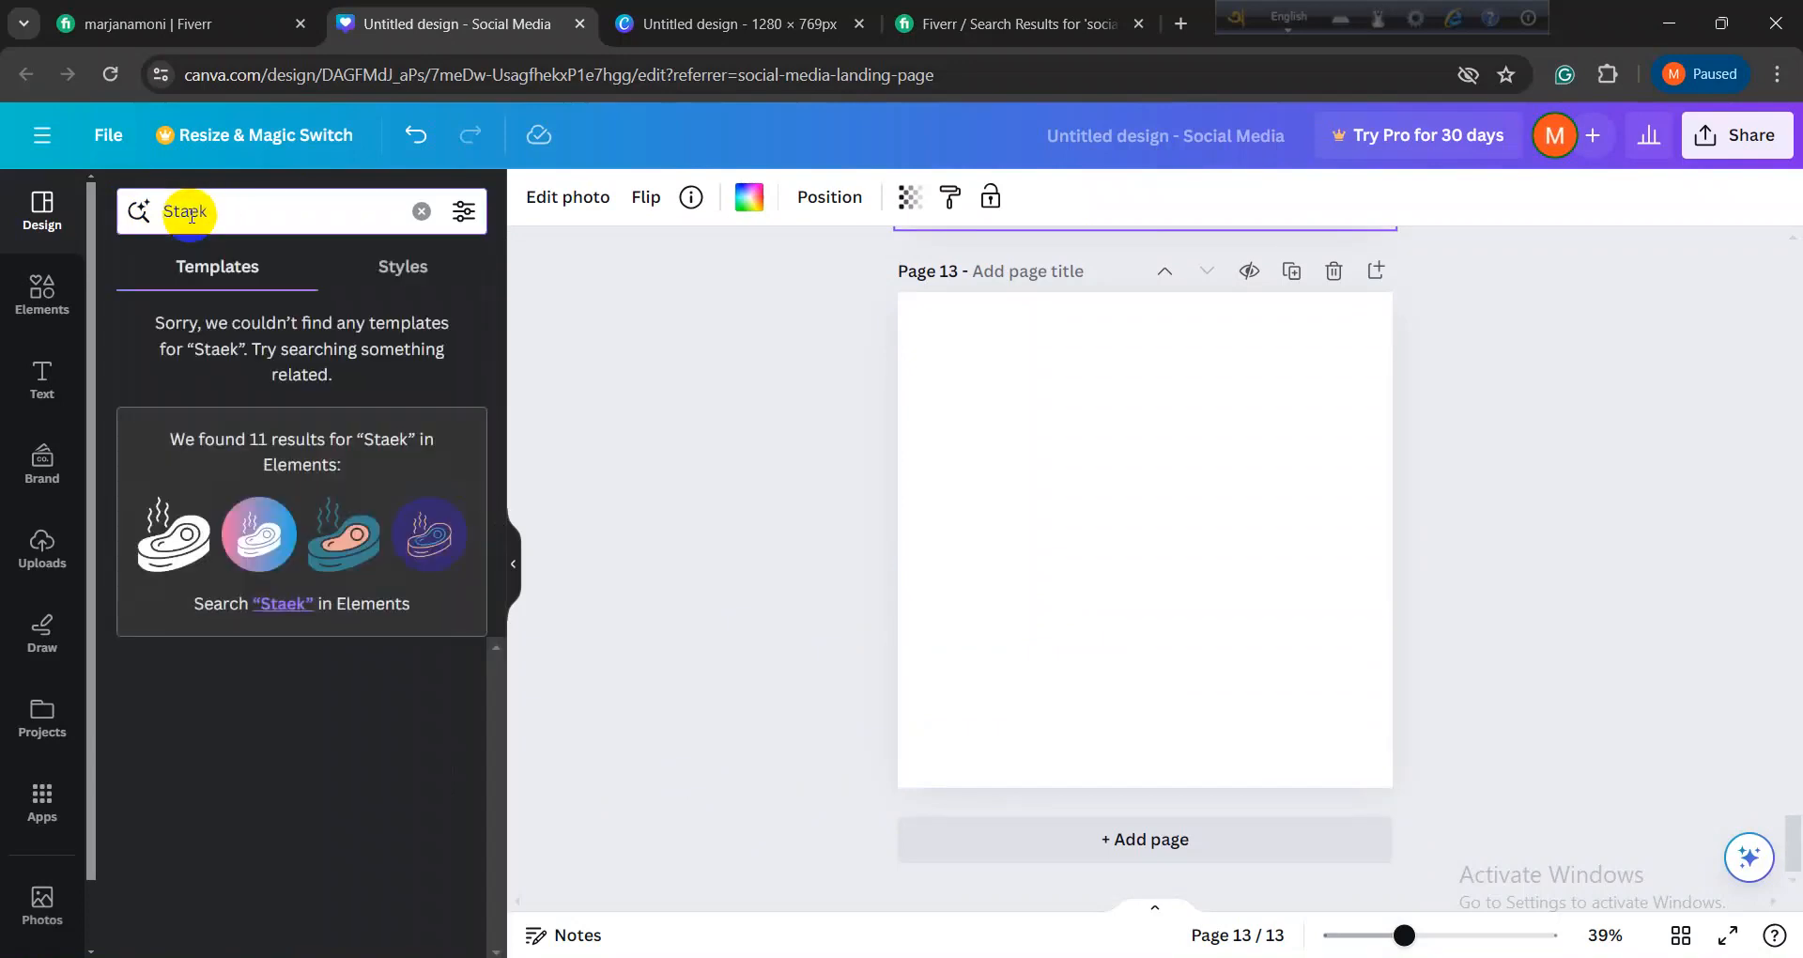
key(BackSpace)
text(a)
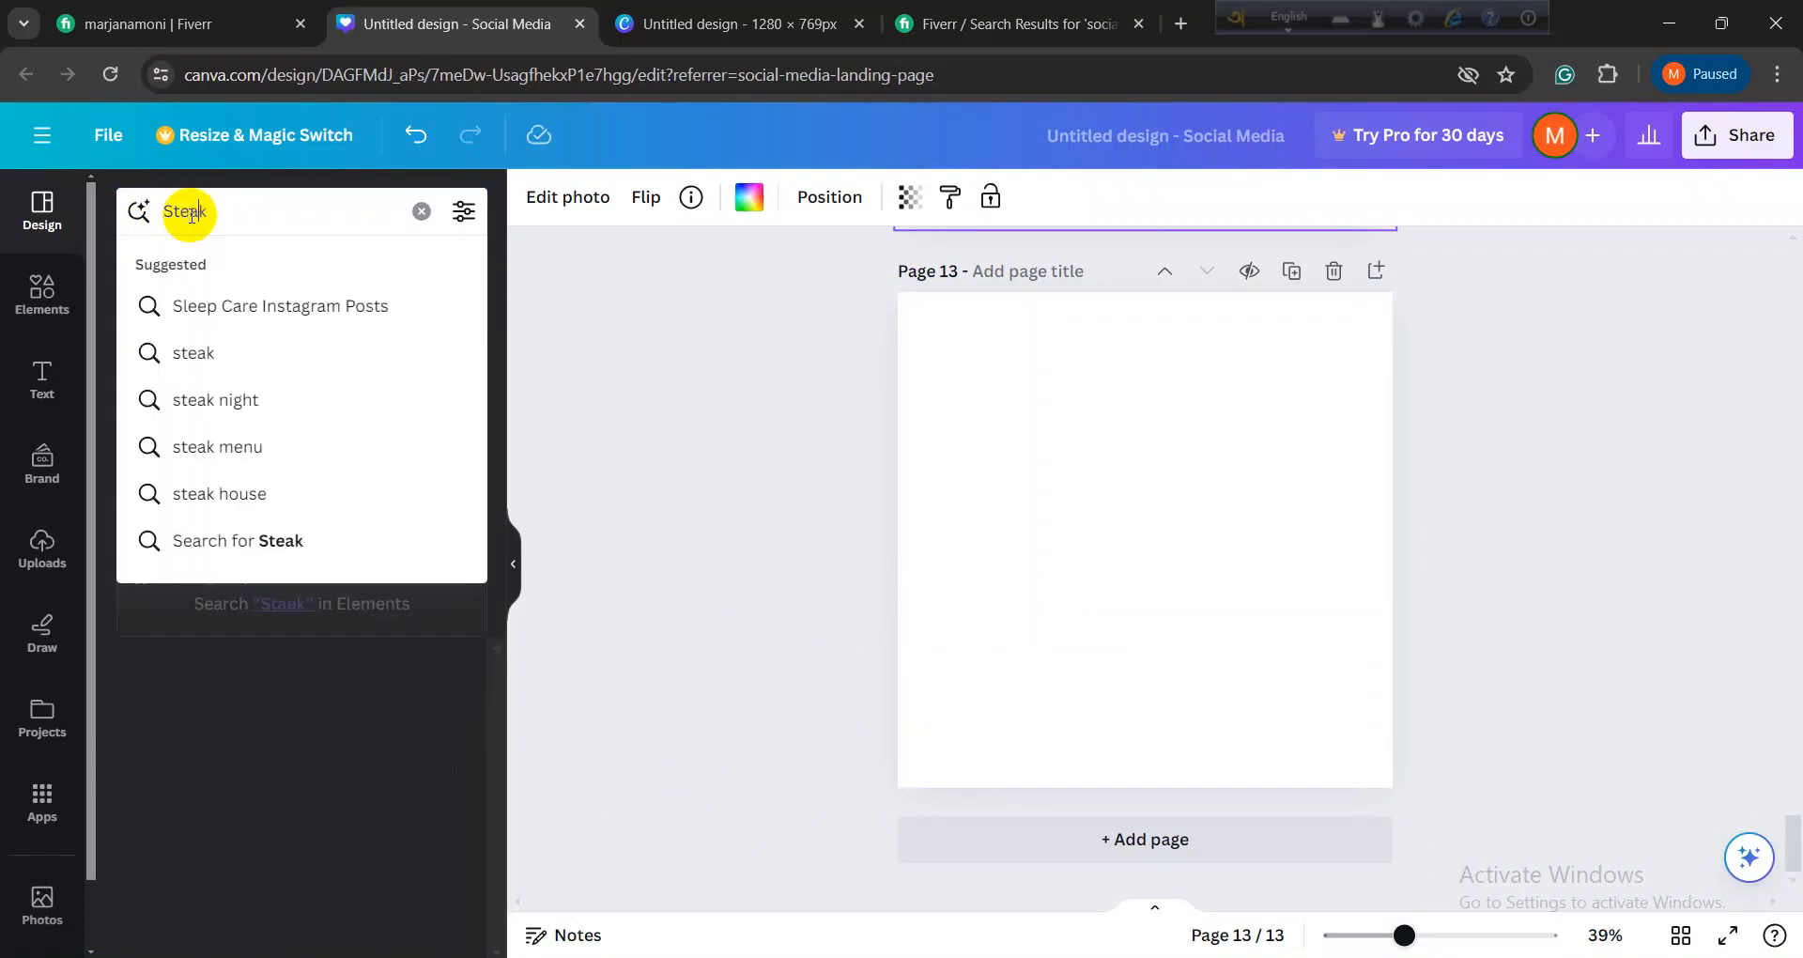
key(Return)
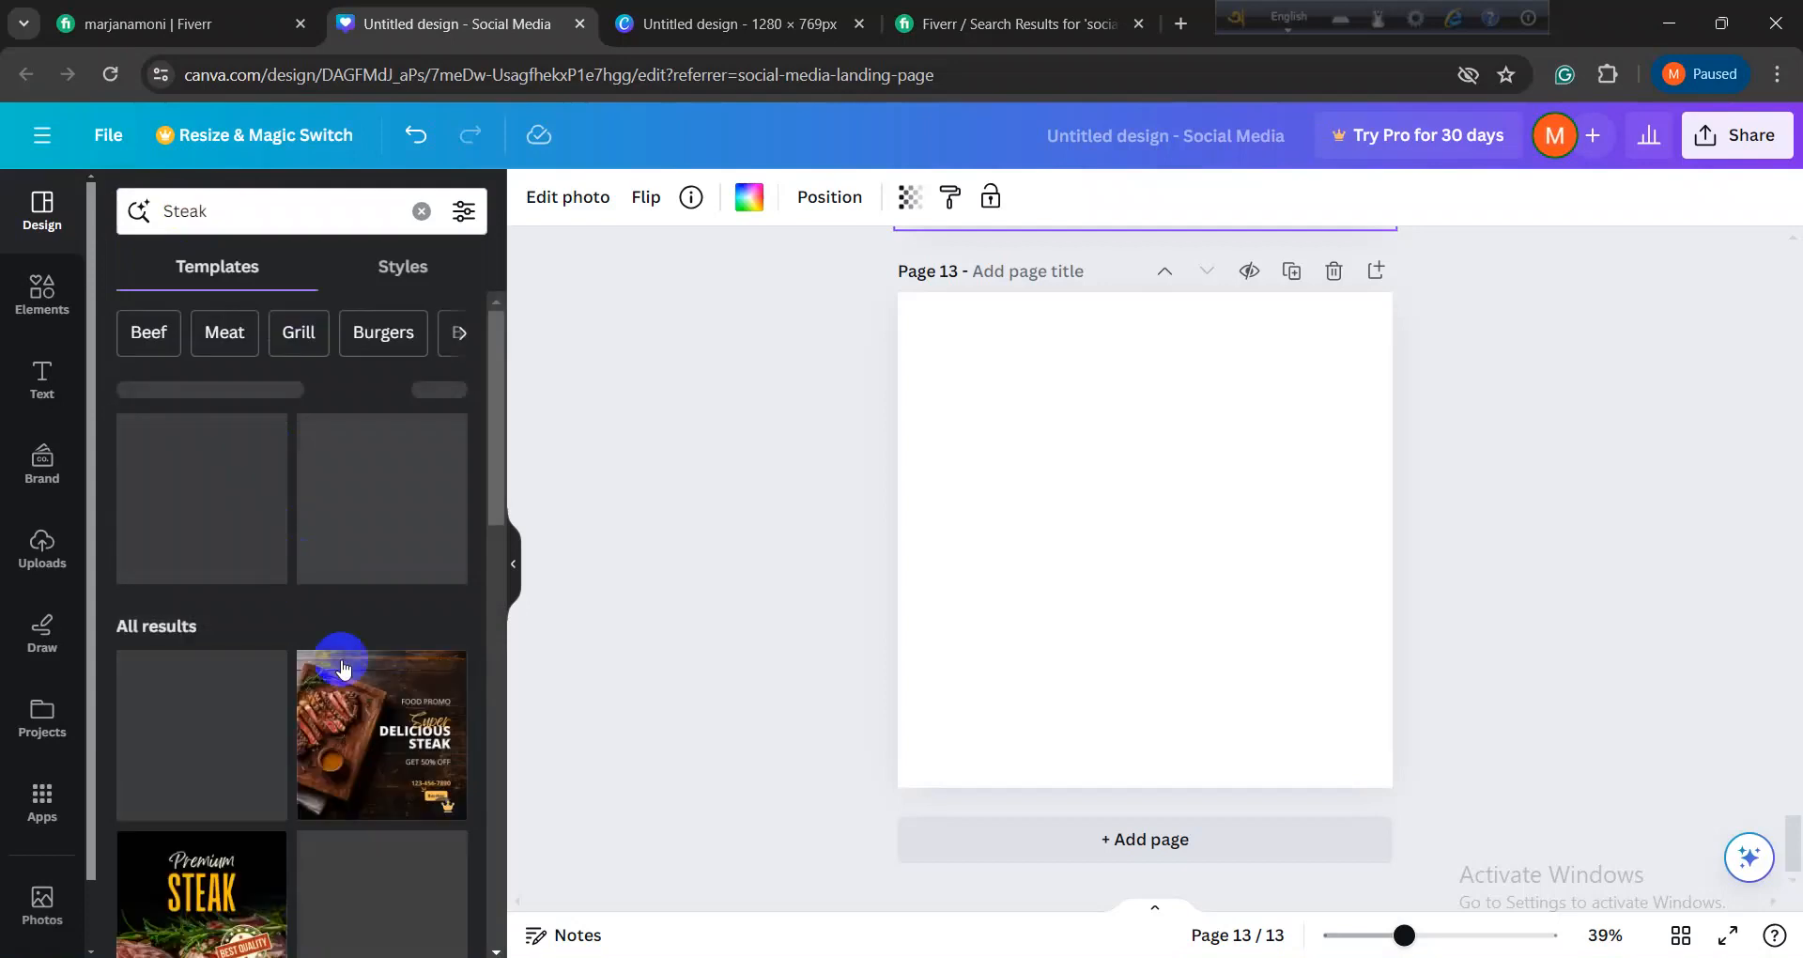
Step: Look through the "Steak" template results for a suitable post design for page 13
scroll(229, 701, down, 3)
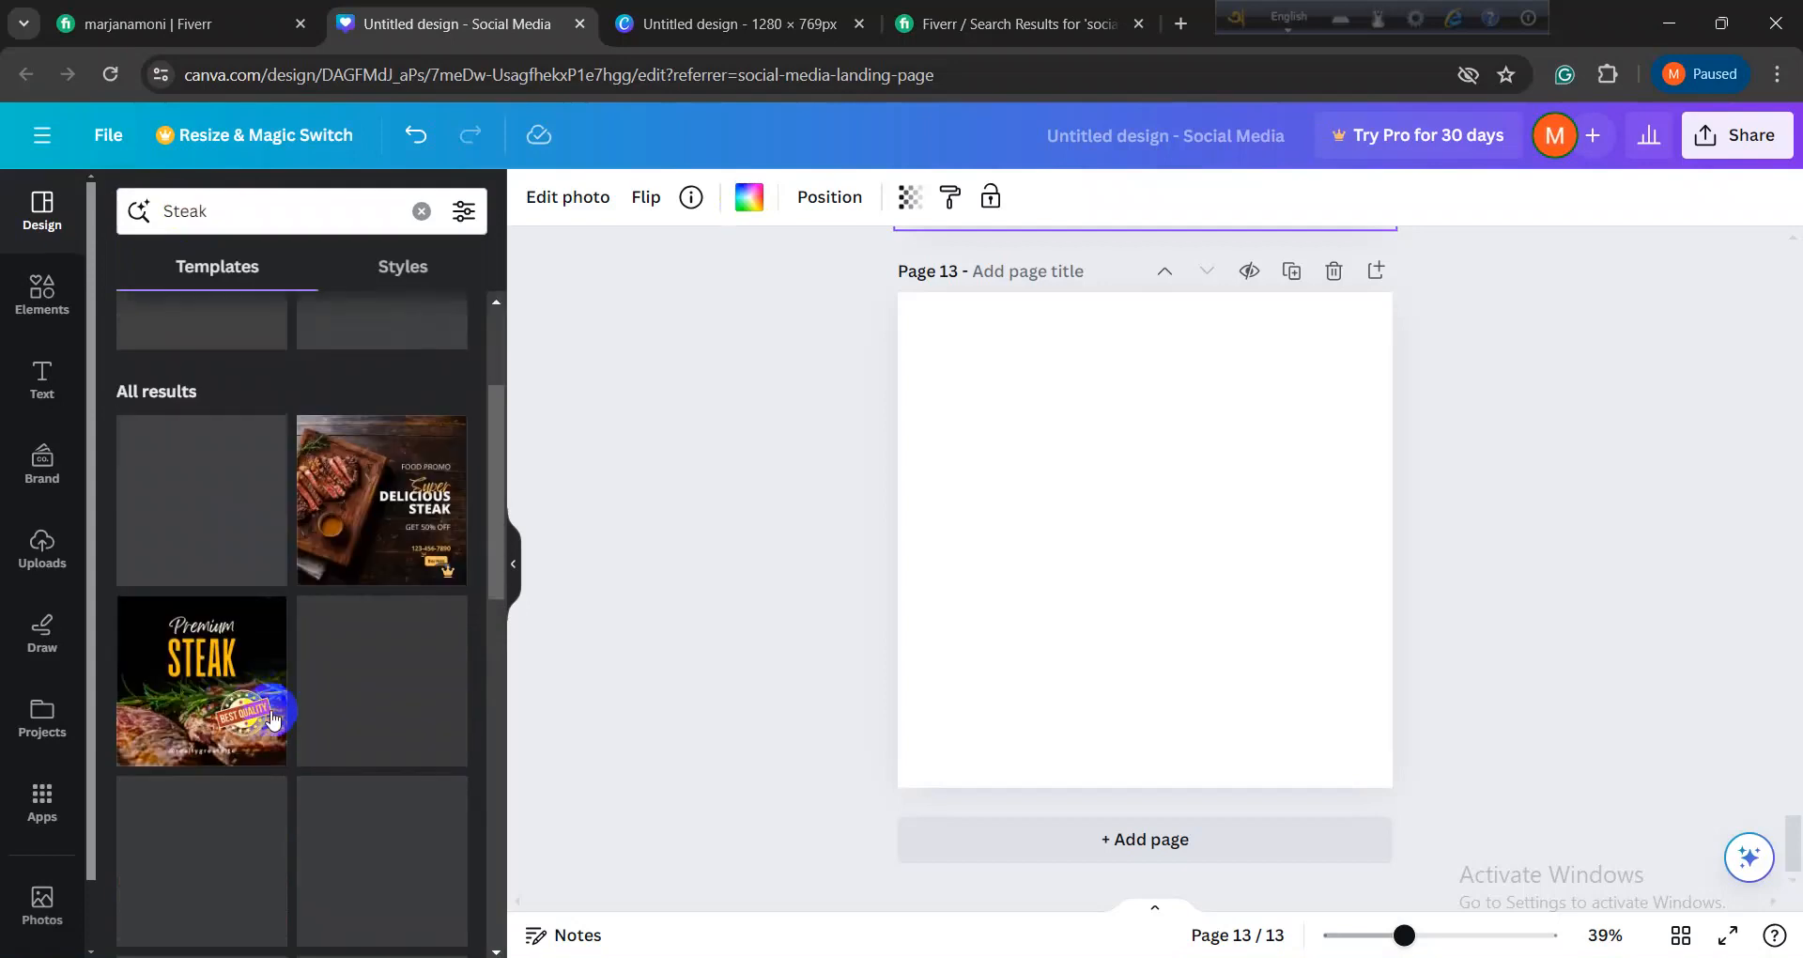
scroll(302, 727, up, 3)
mouse_move(317, 739)
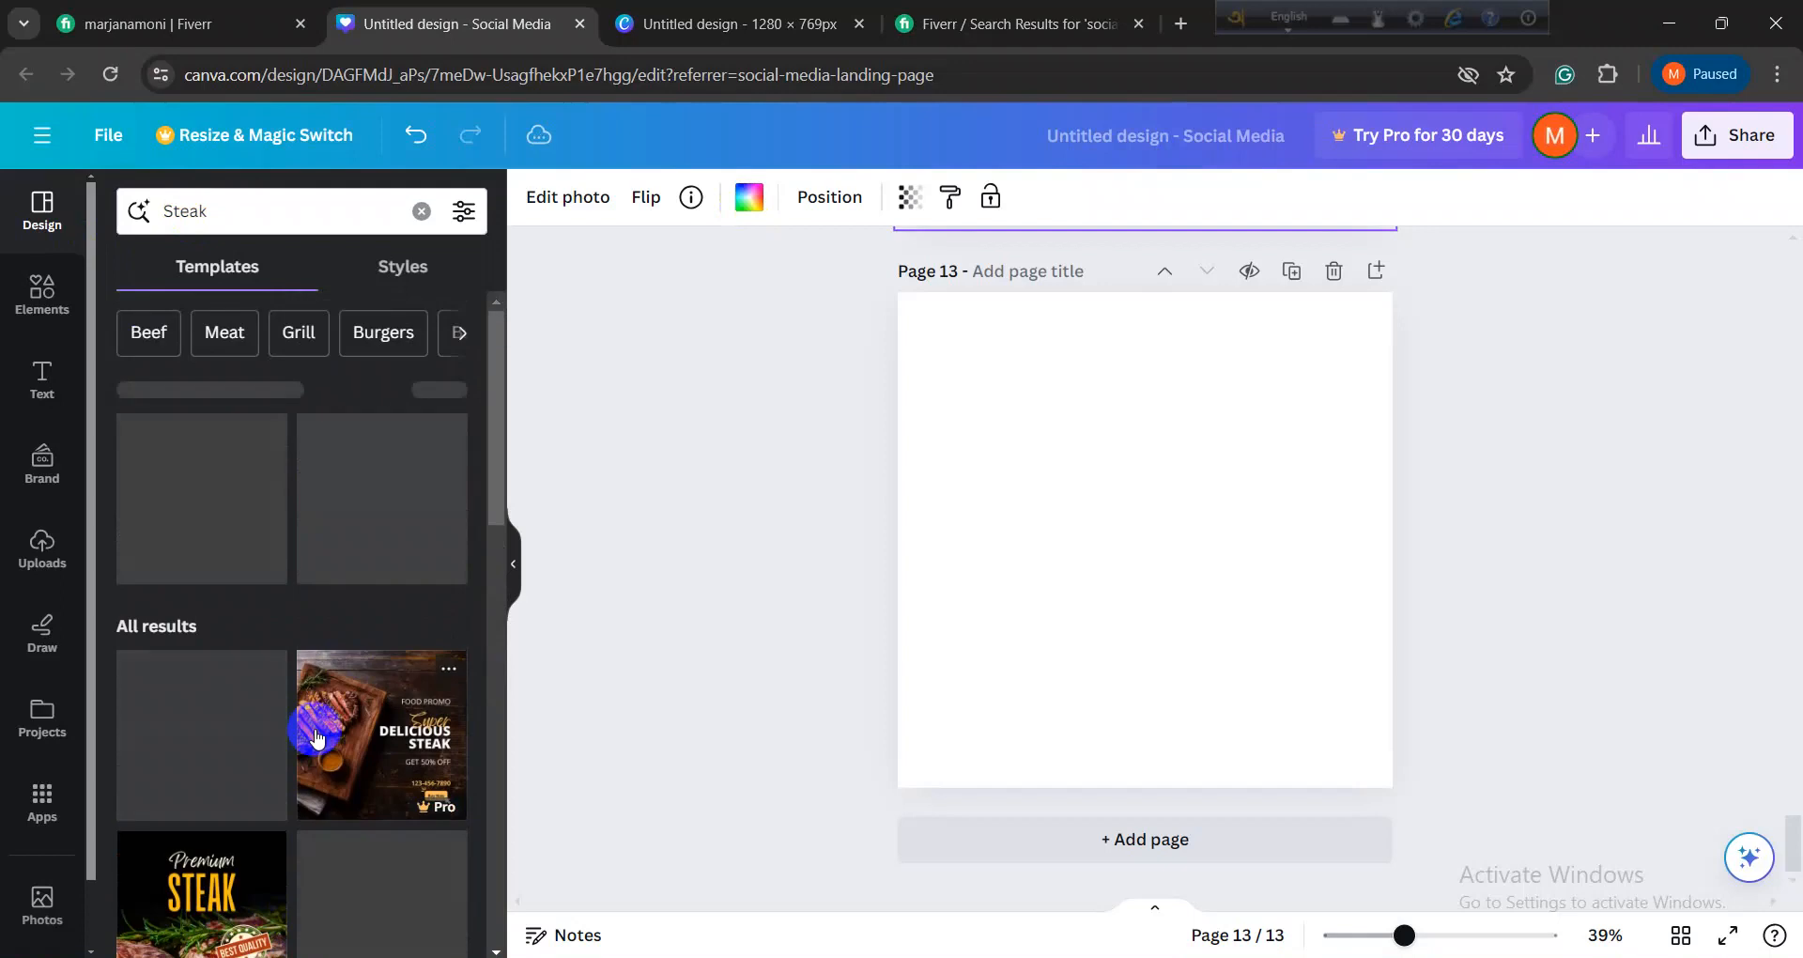
scroll(317, 738, down, 5)
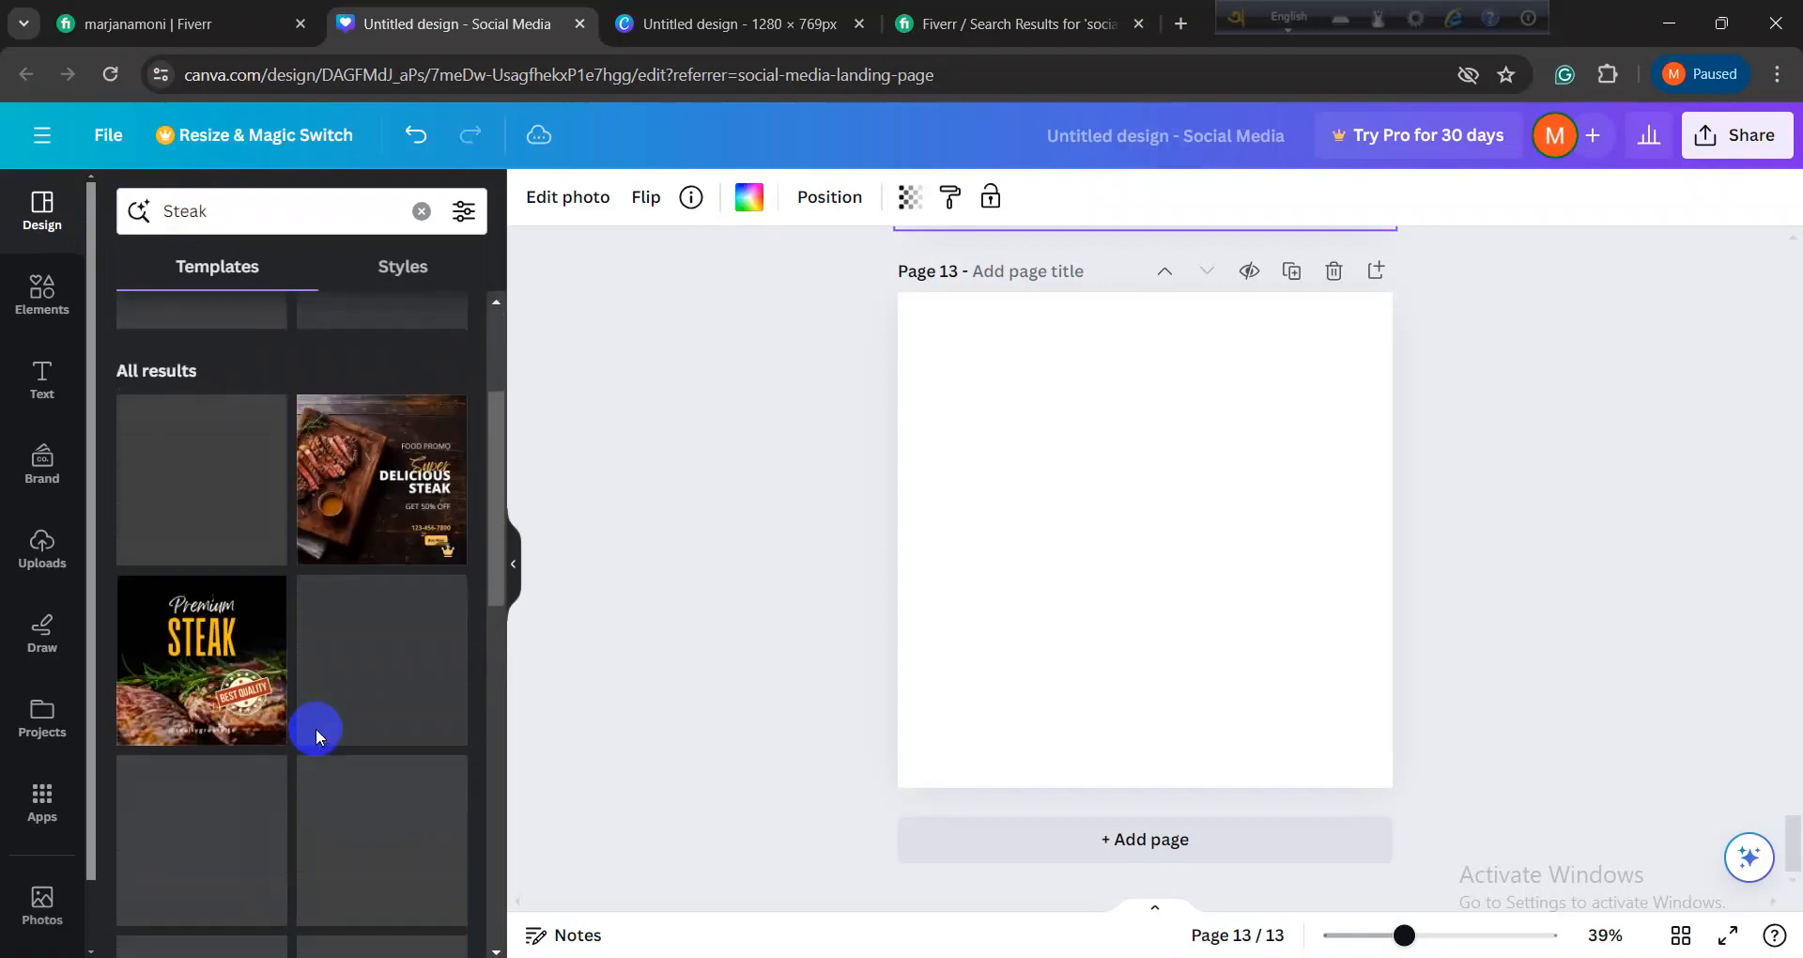
scroll(317, 736, up, 4)
scroll(316, 729, up, 2)
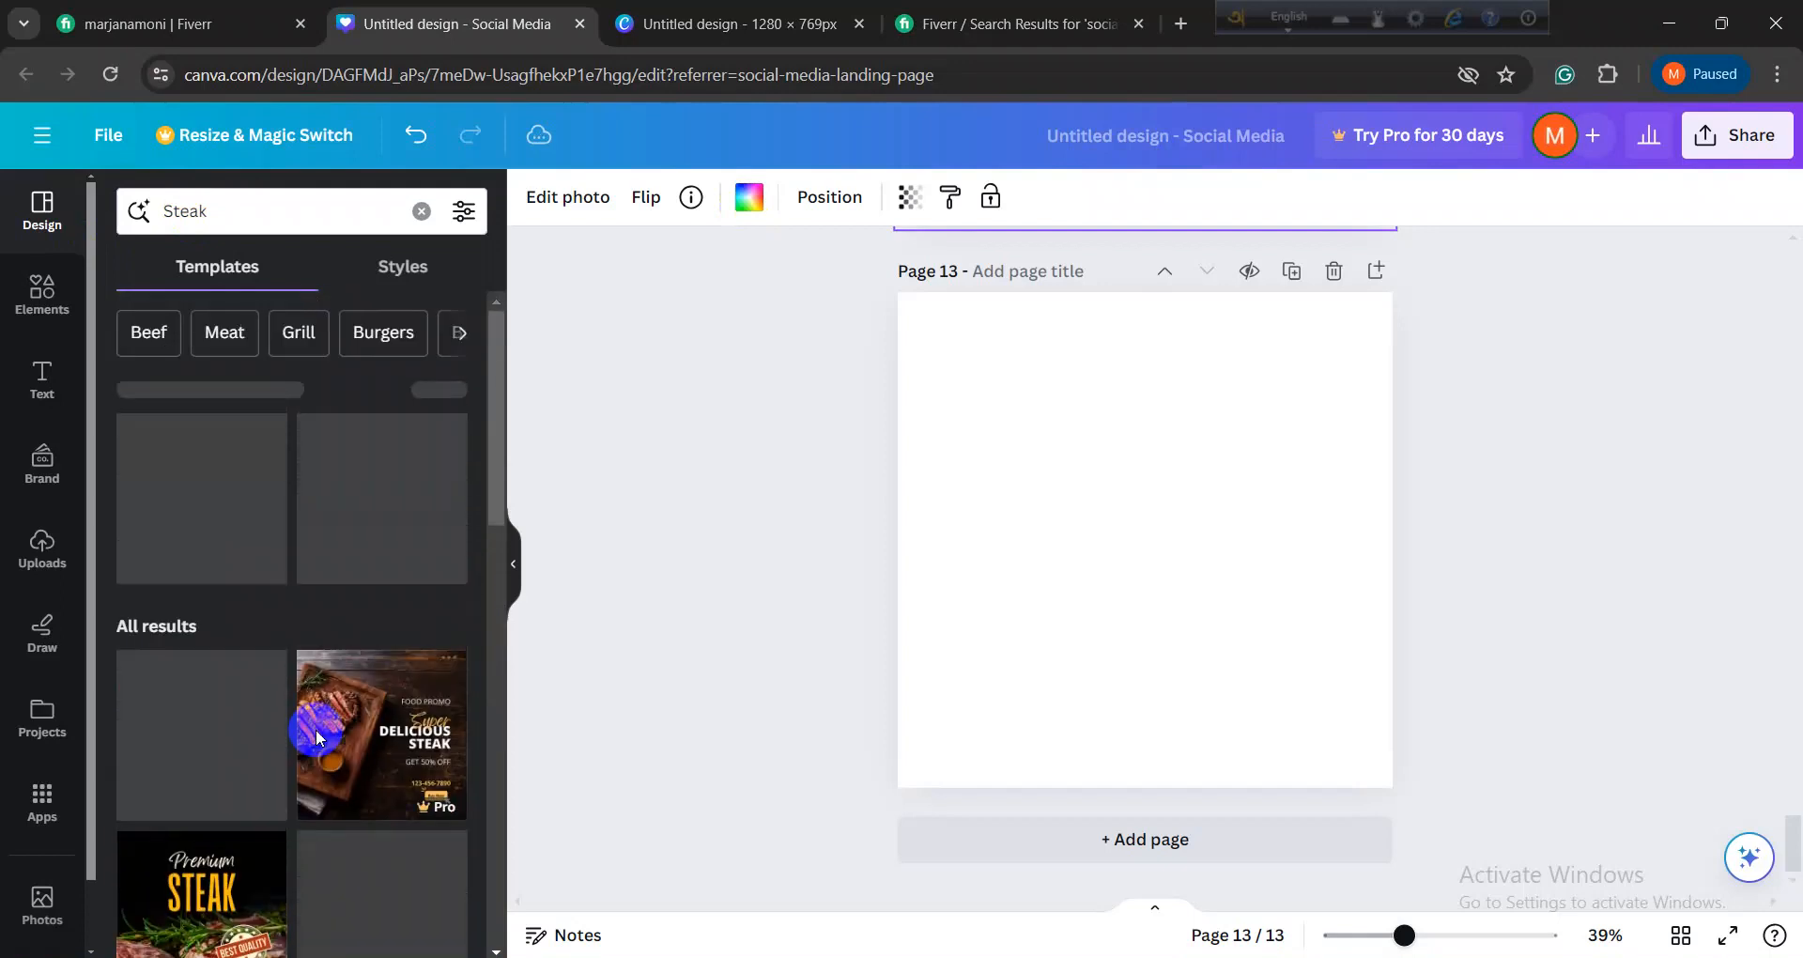
scroll(315, 729, down, 3)
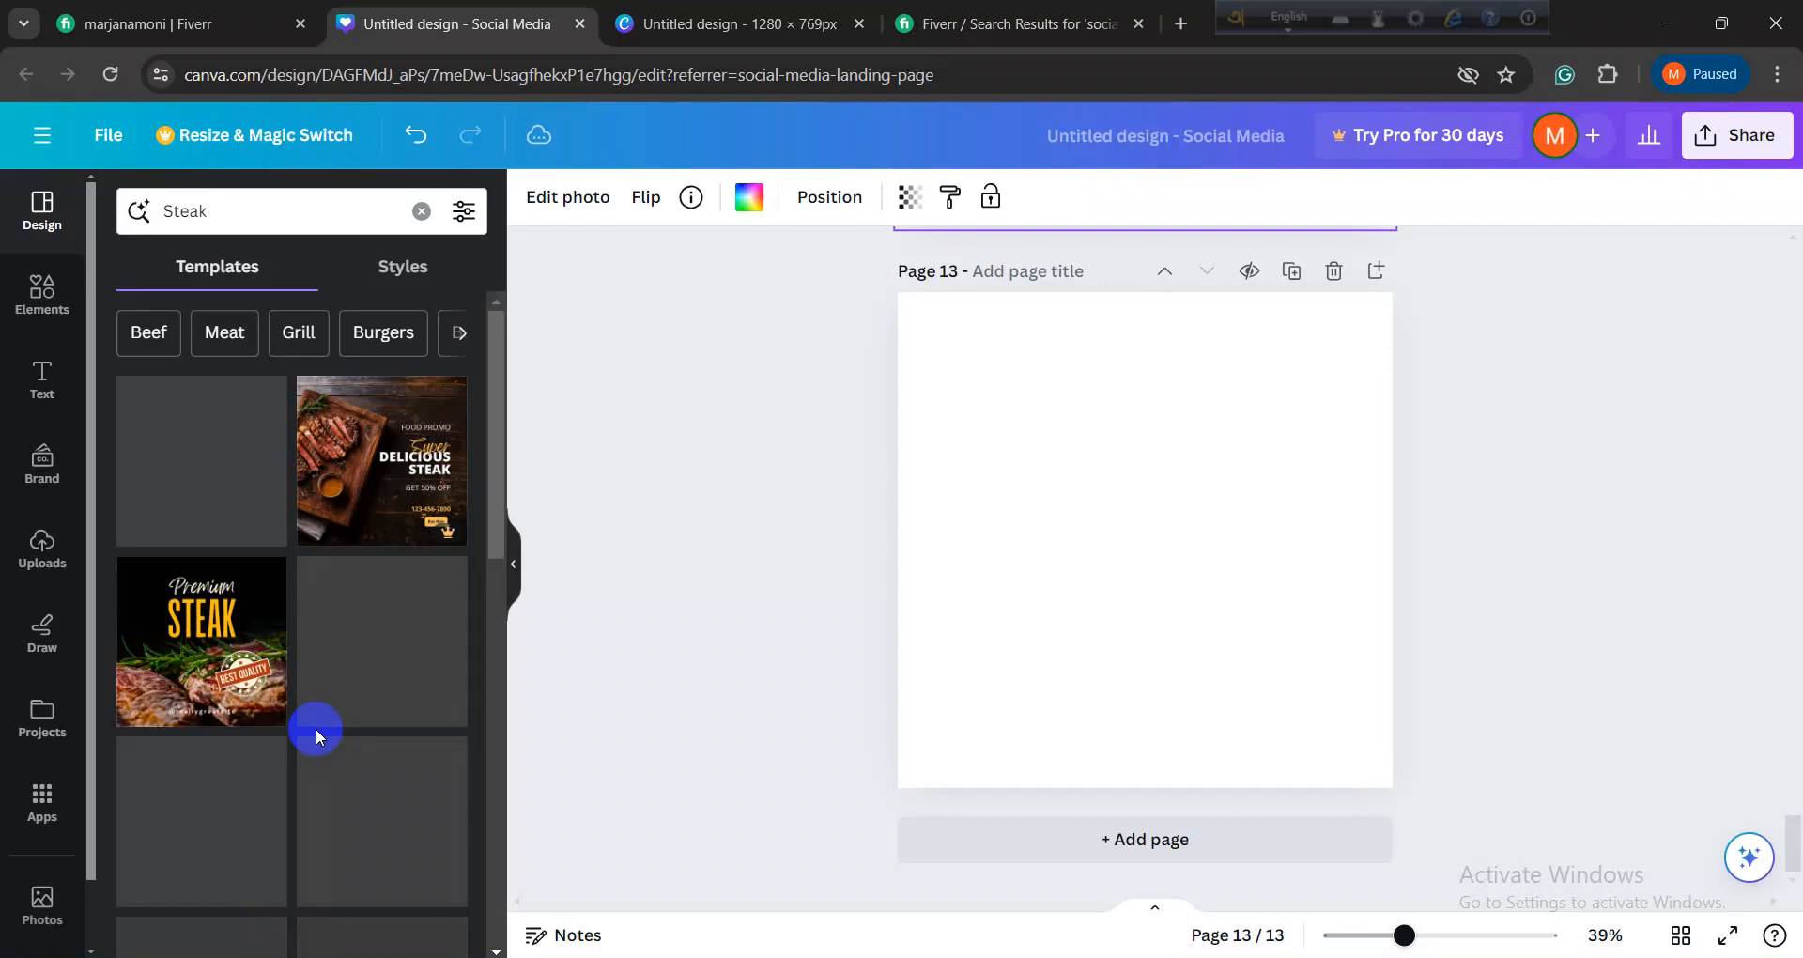
scroll(282, 672, down, 4)
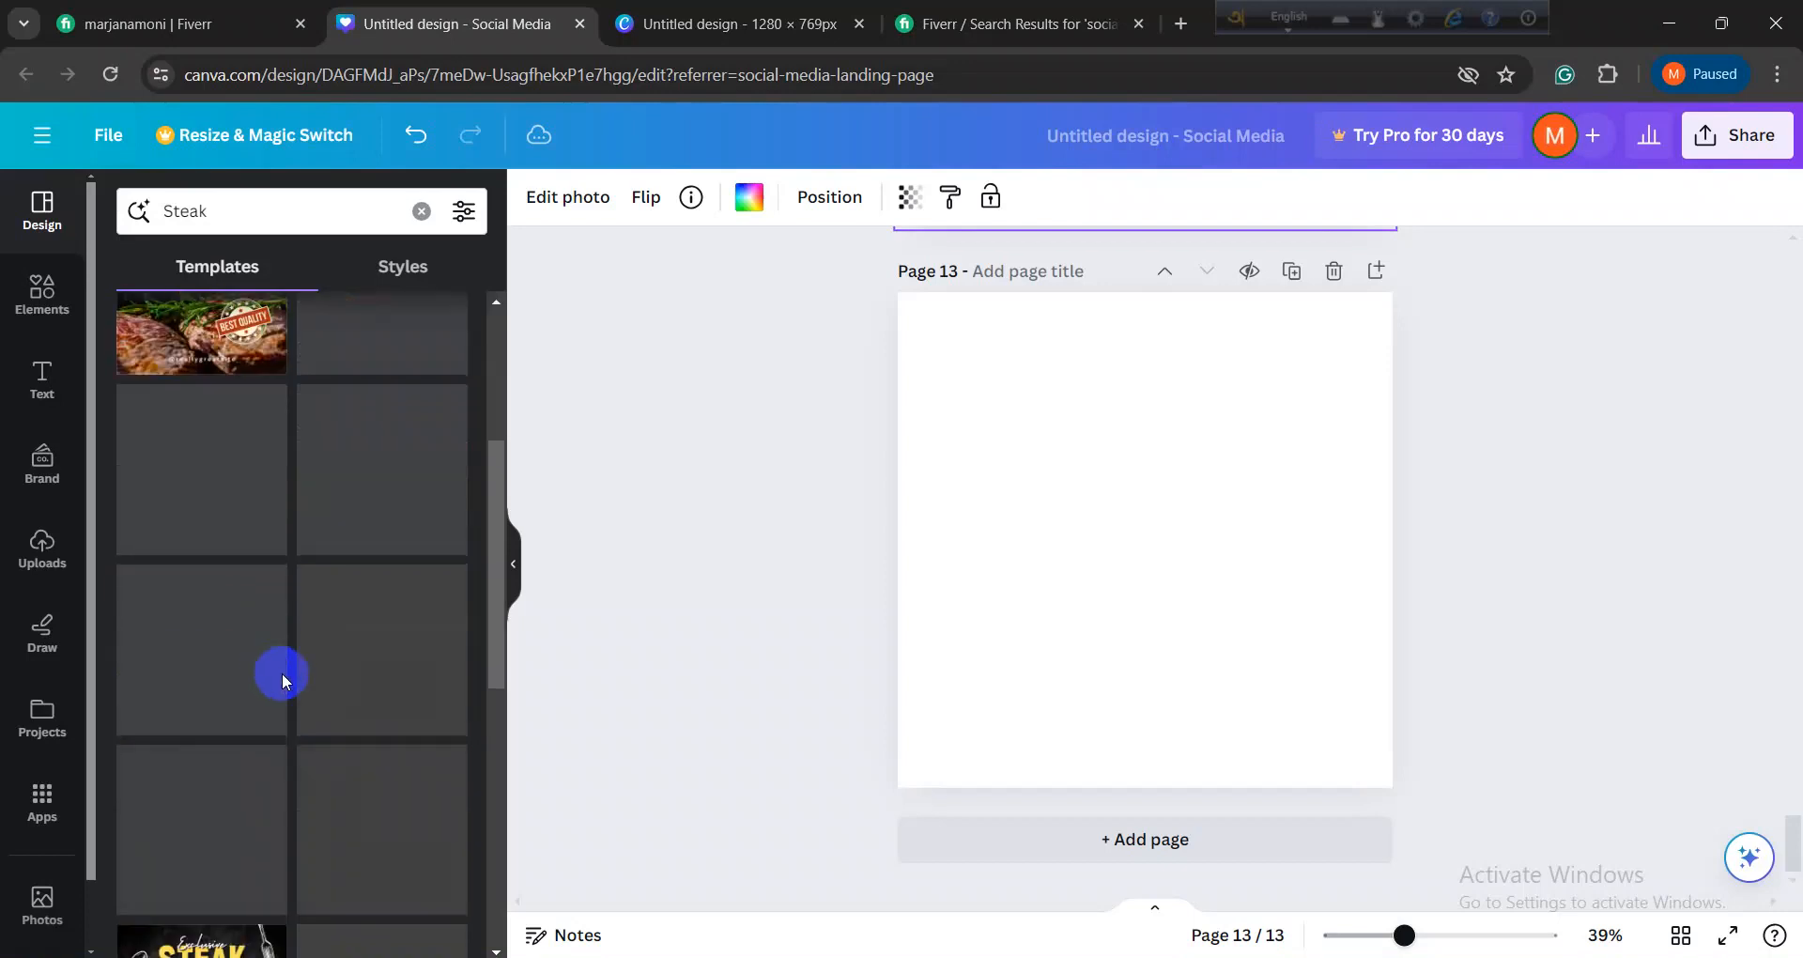
scroll(282, 672, down, 4)
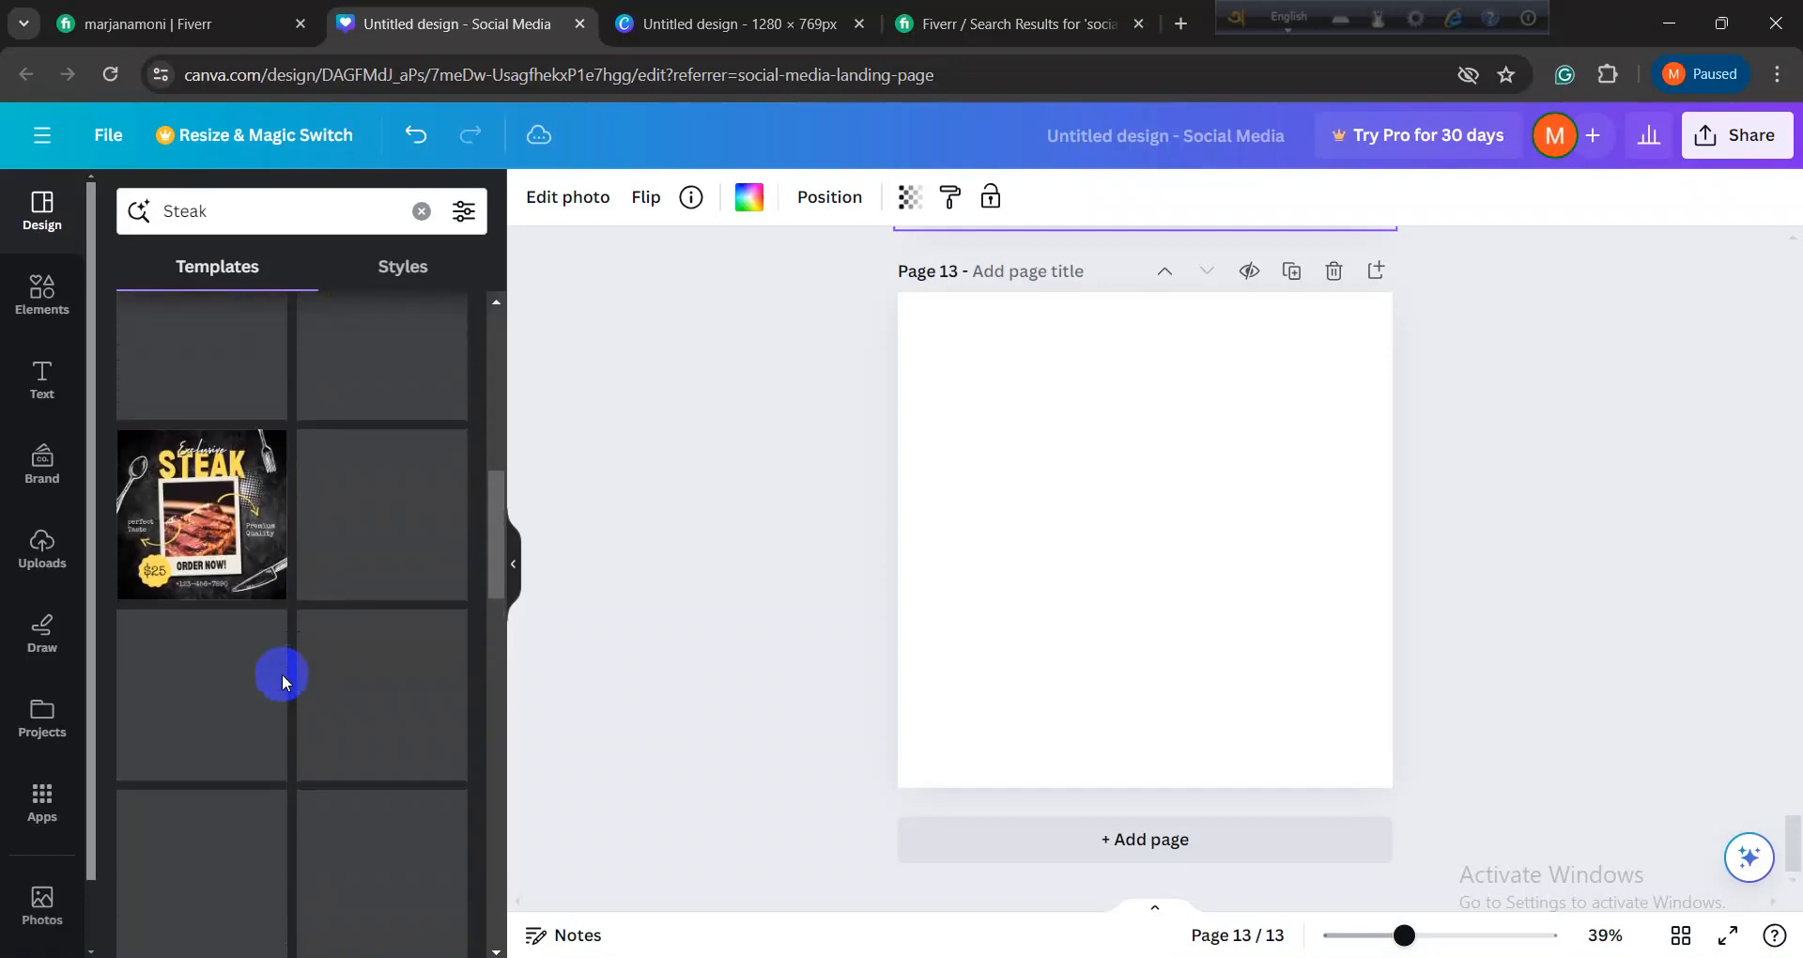
scroll(282, 673, up, 3)
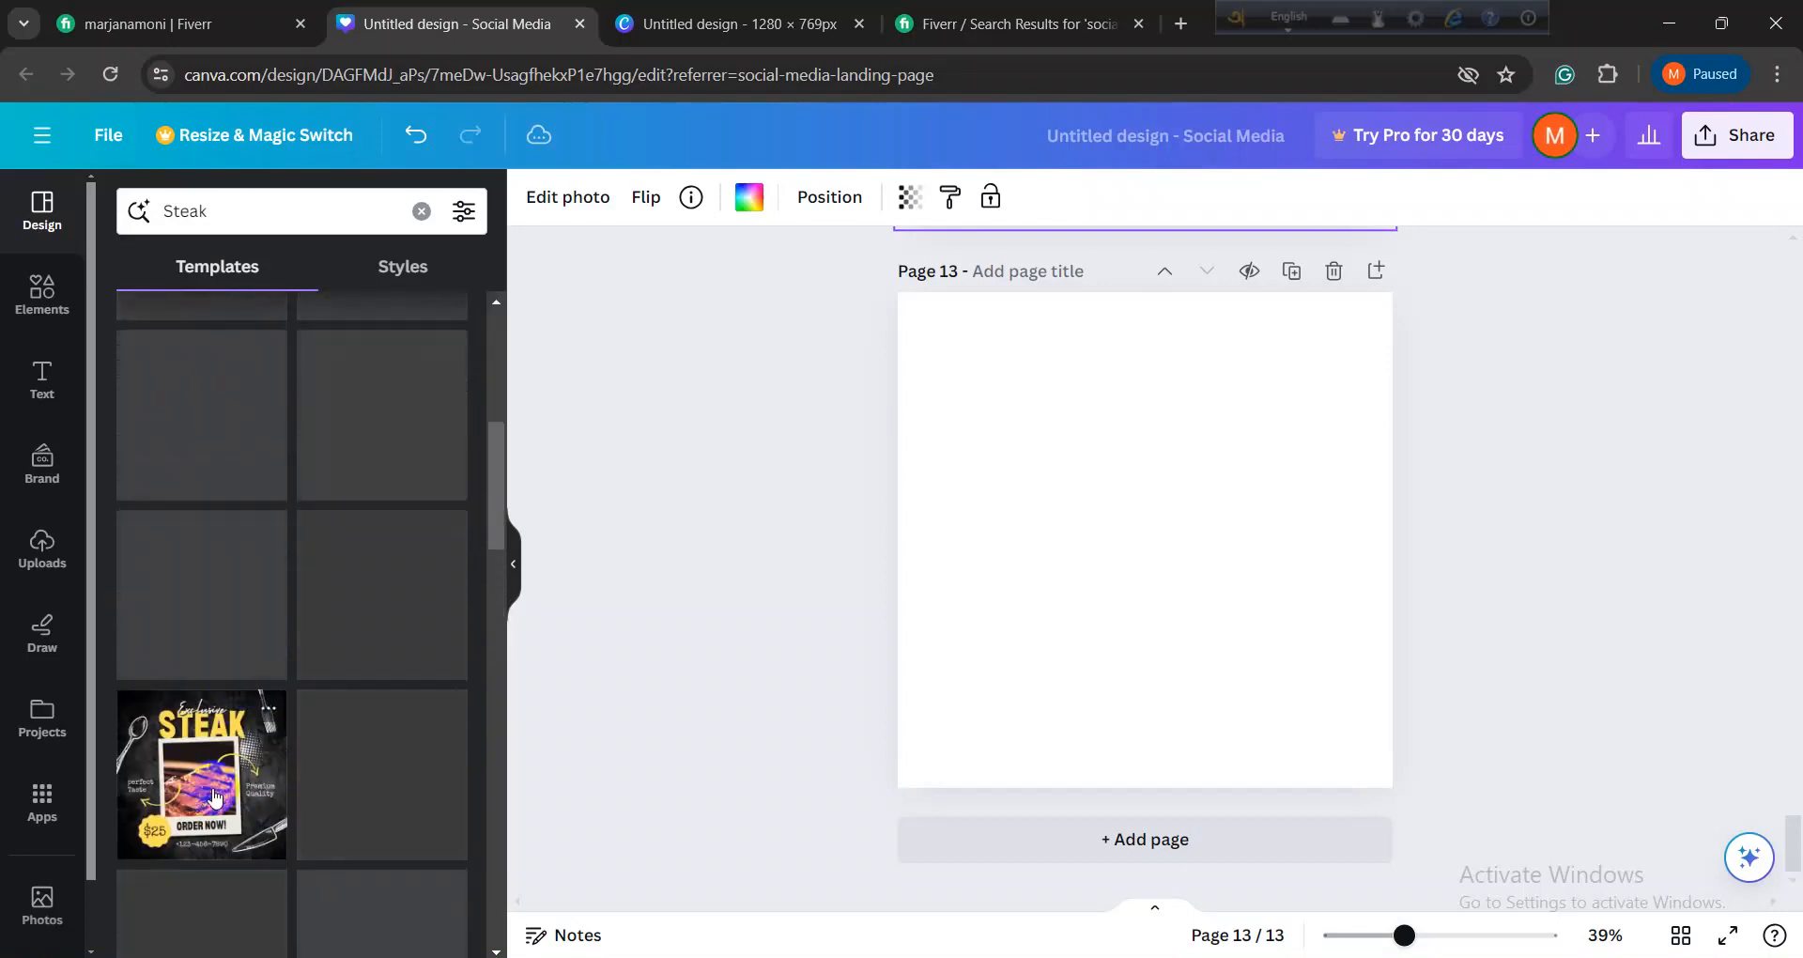
scroll(216, 796, up, 6)
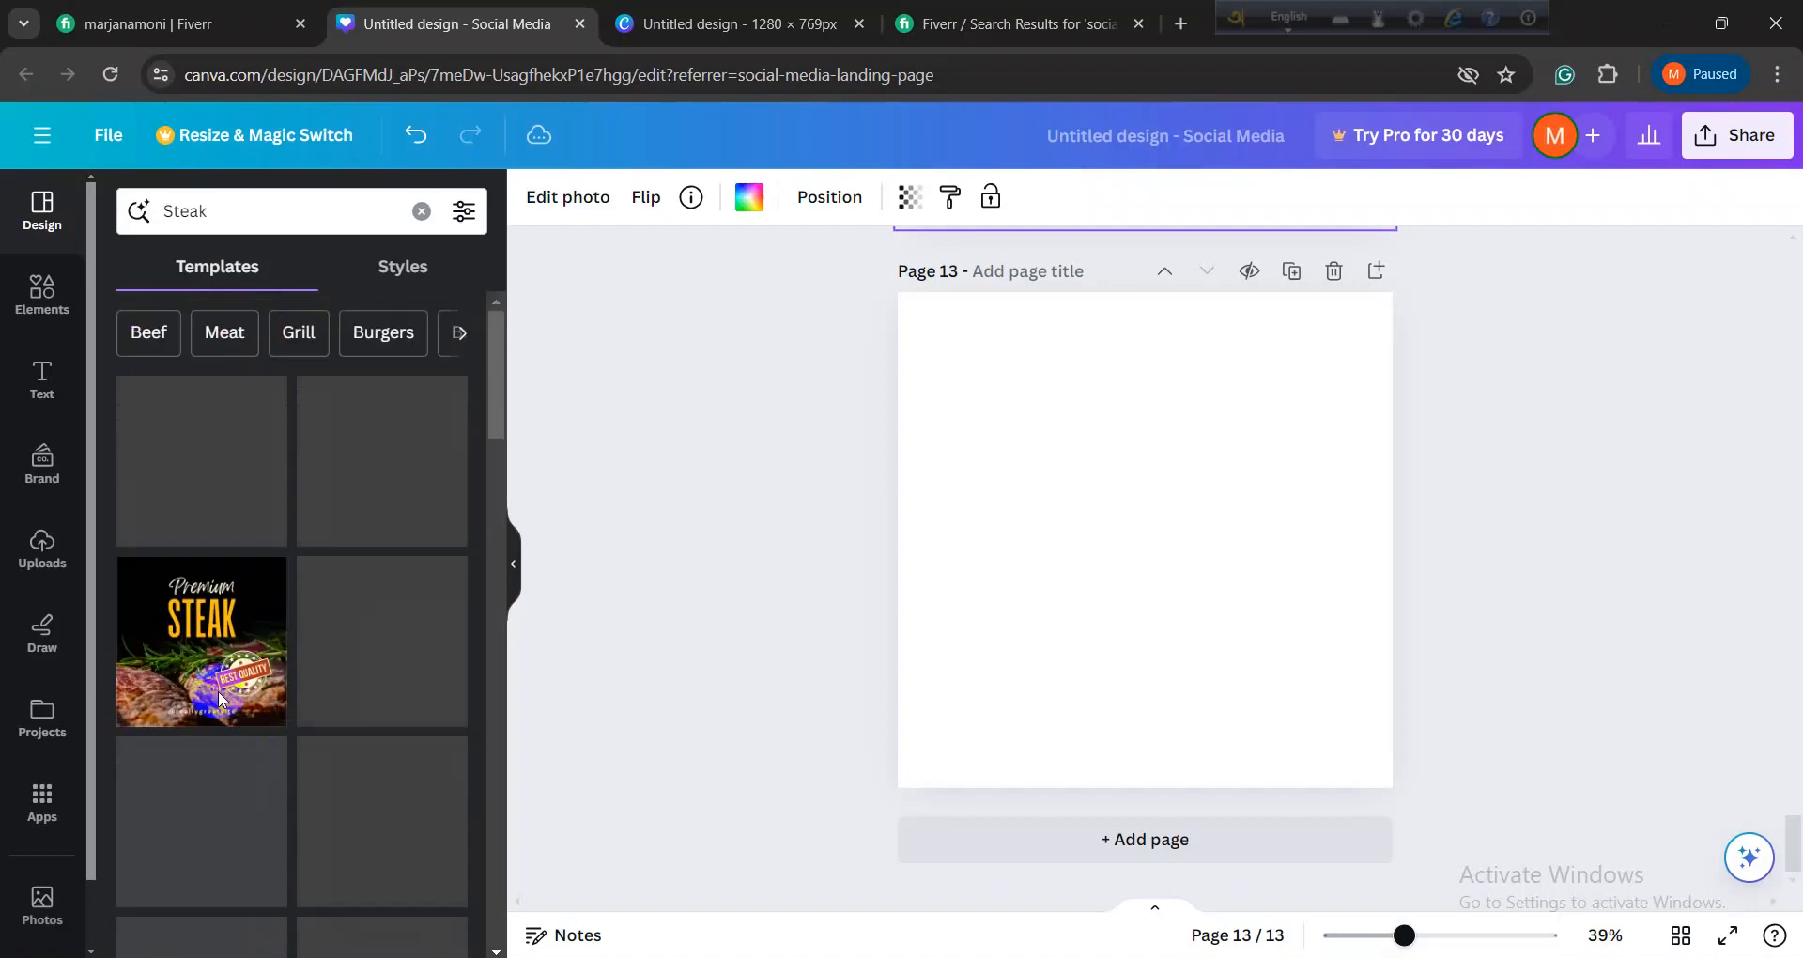
Step: Rerun the "Steak" template search and apply the "Special Steak! Tenderloin Double" 40% off template to page 13
click(261, 210)
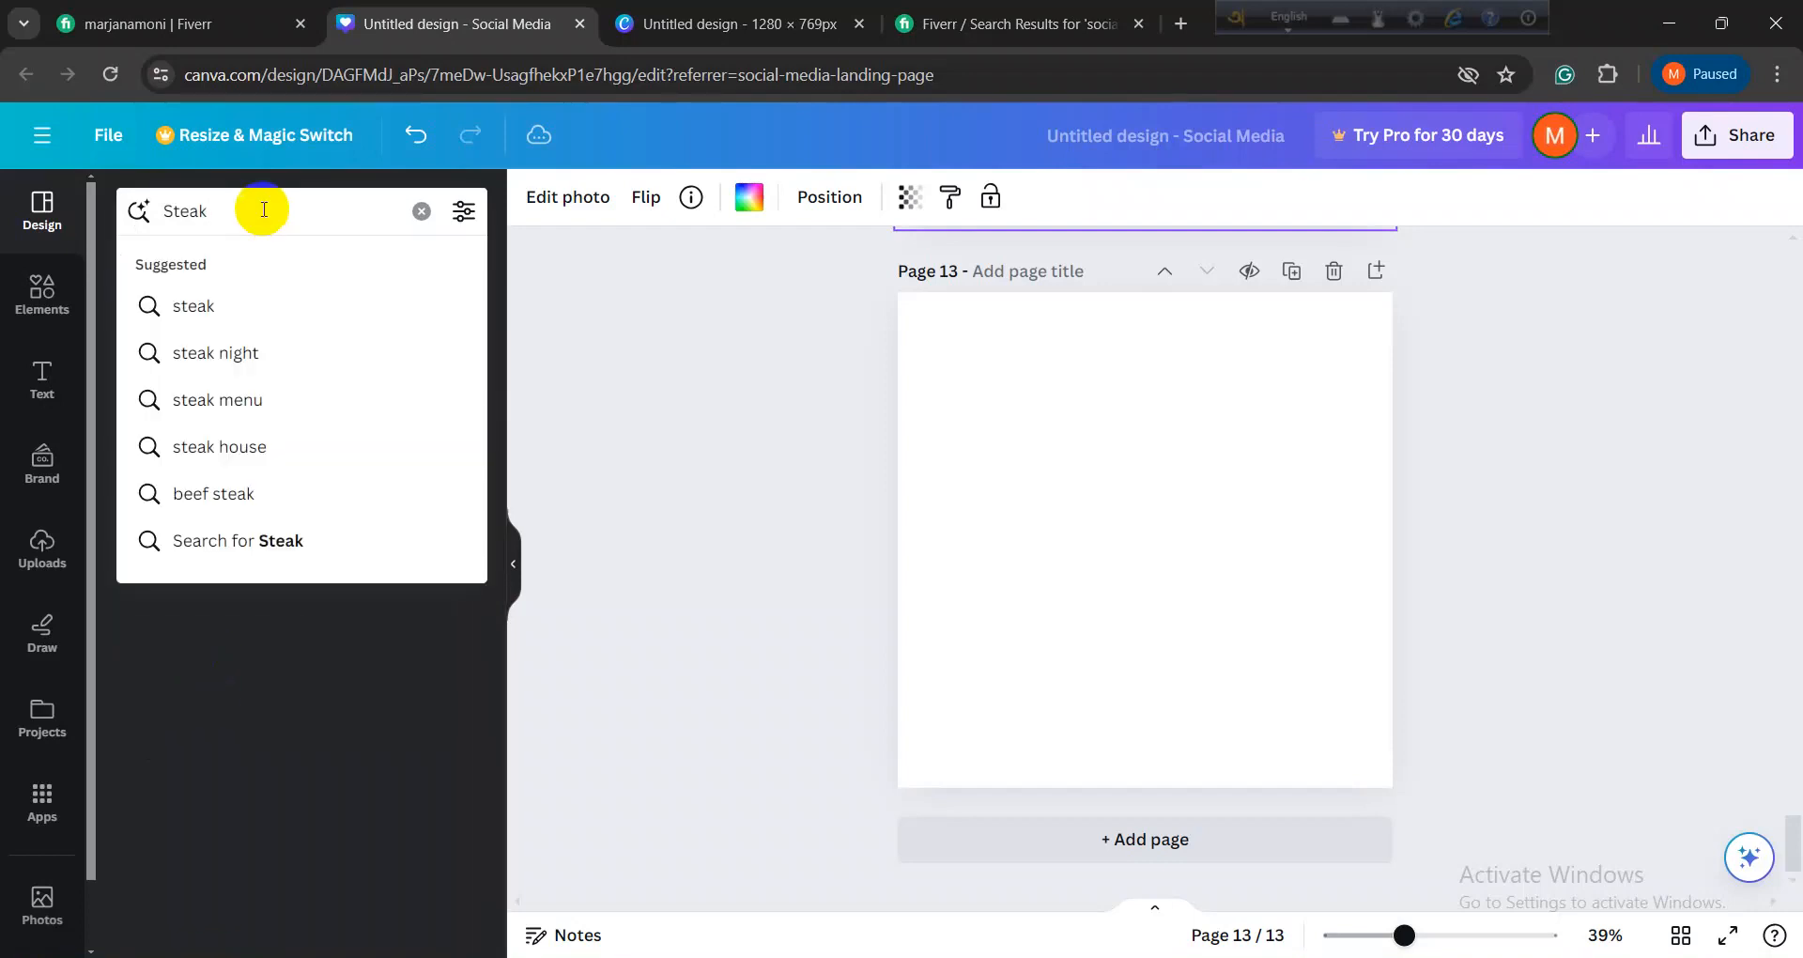
key(Return)
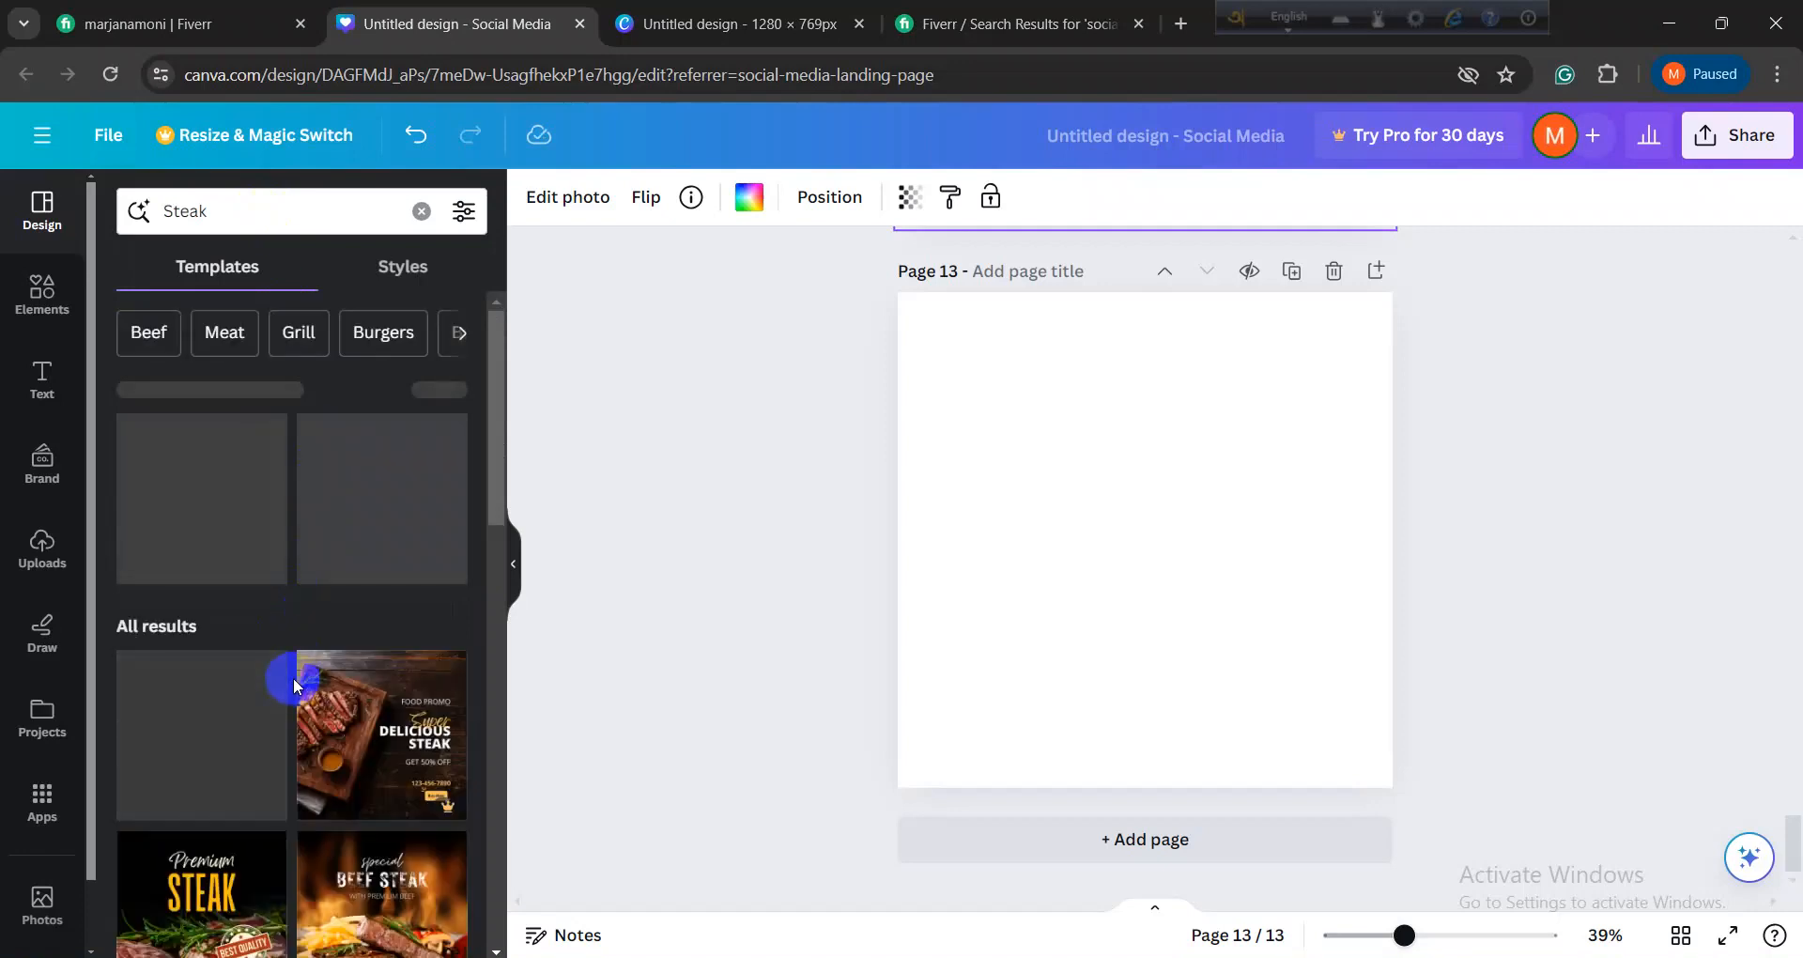
scroll(314, 708, down, 3)
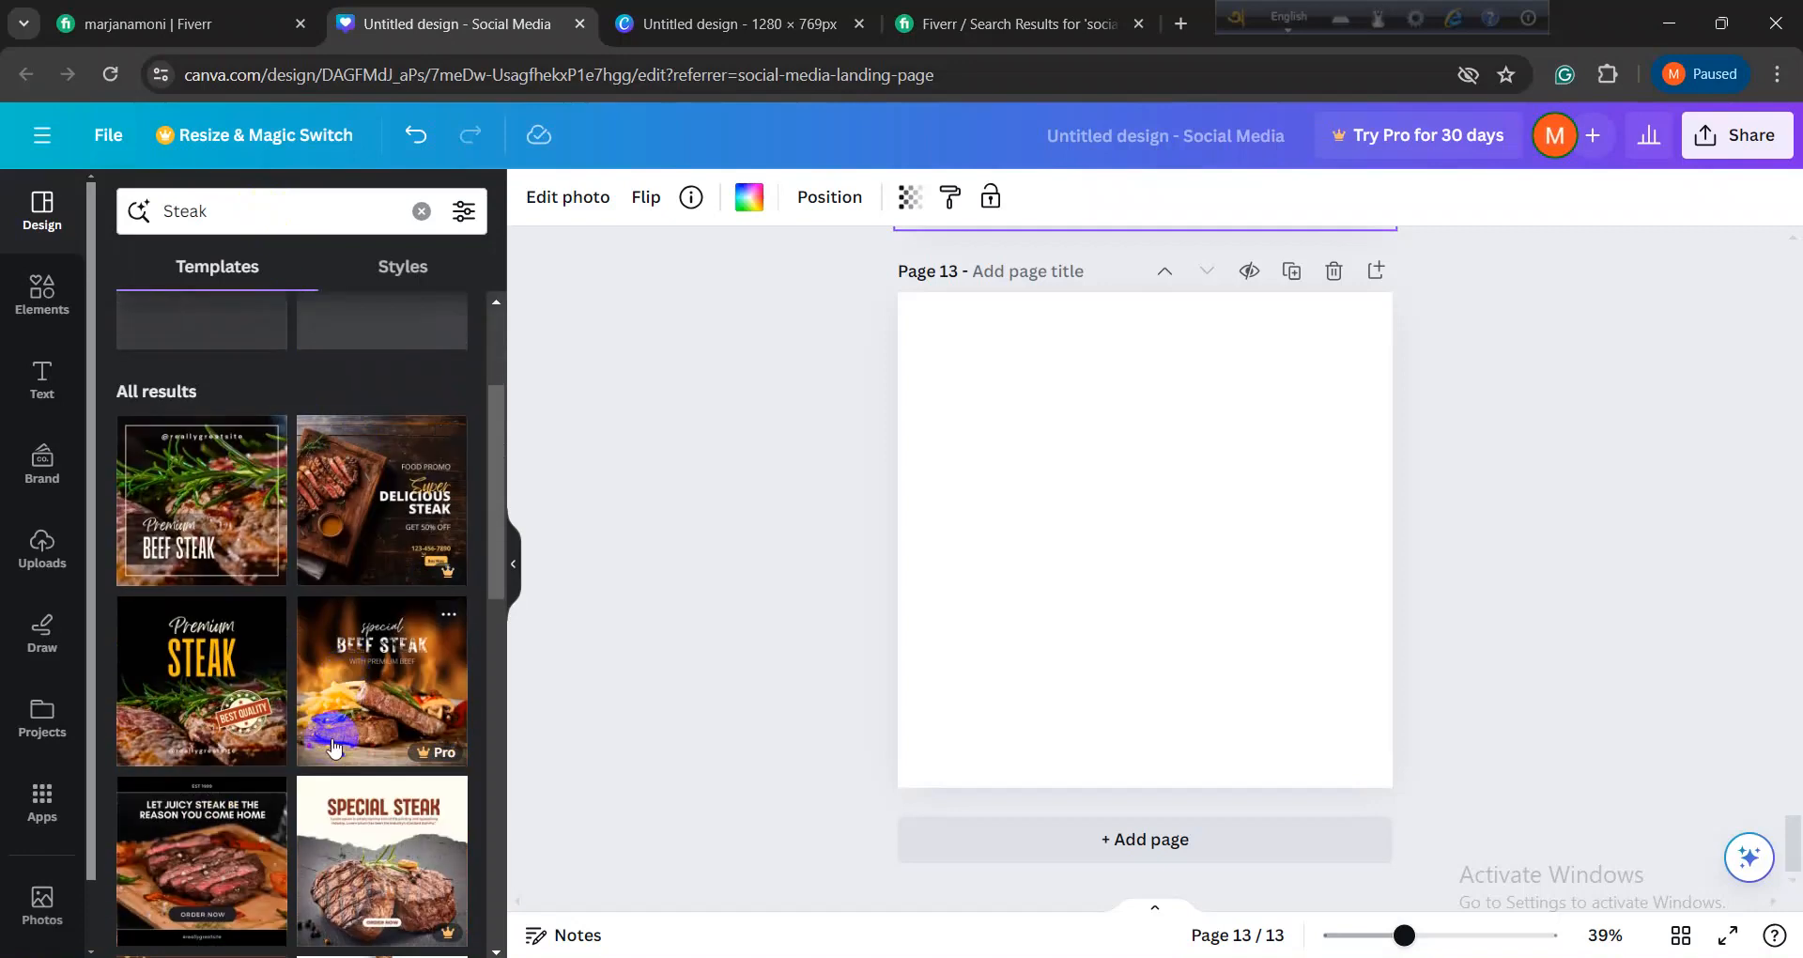
scroll(333, 747, down, 5)
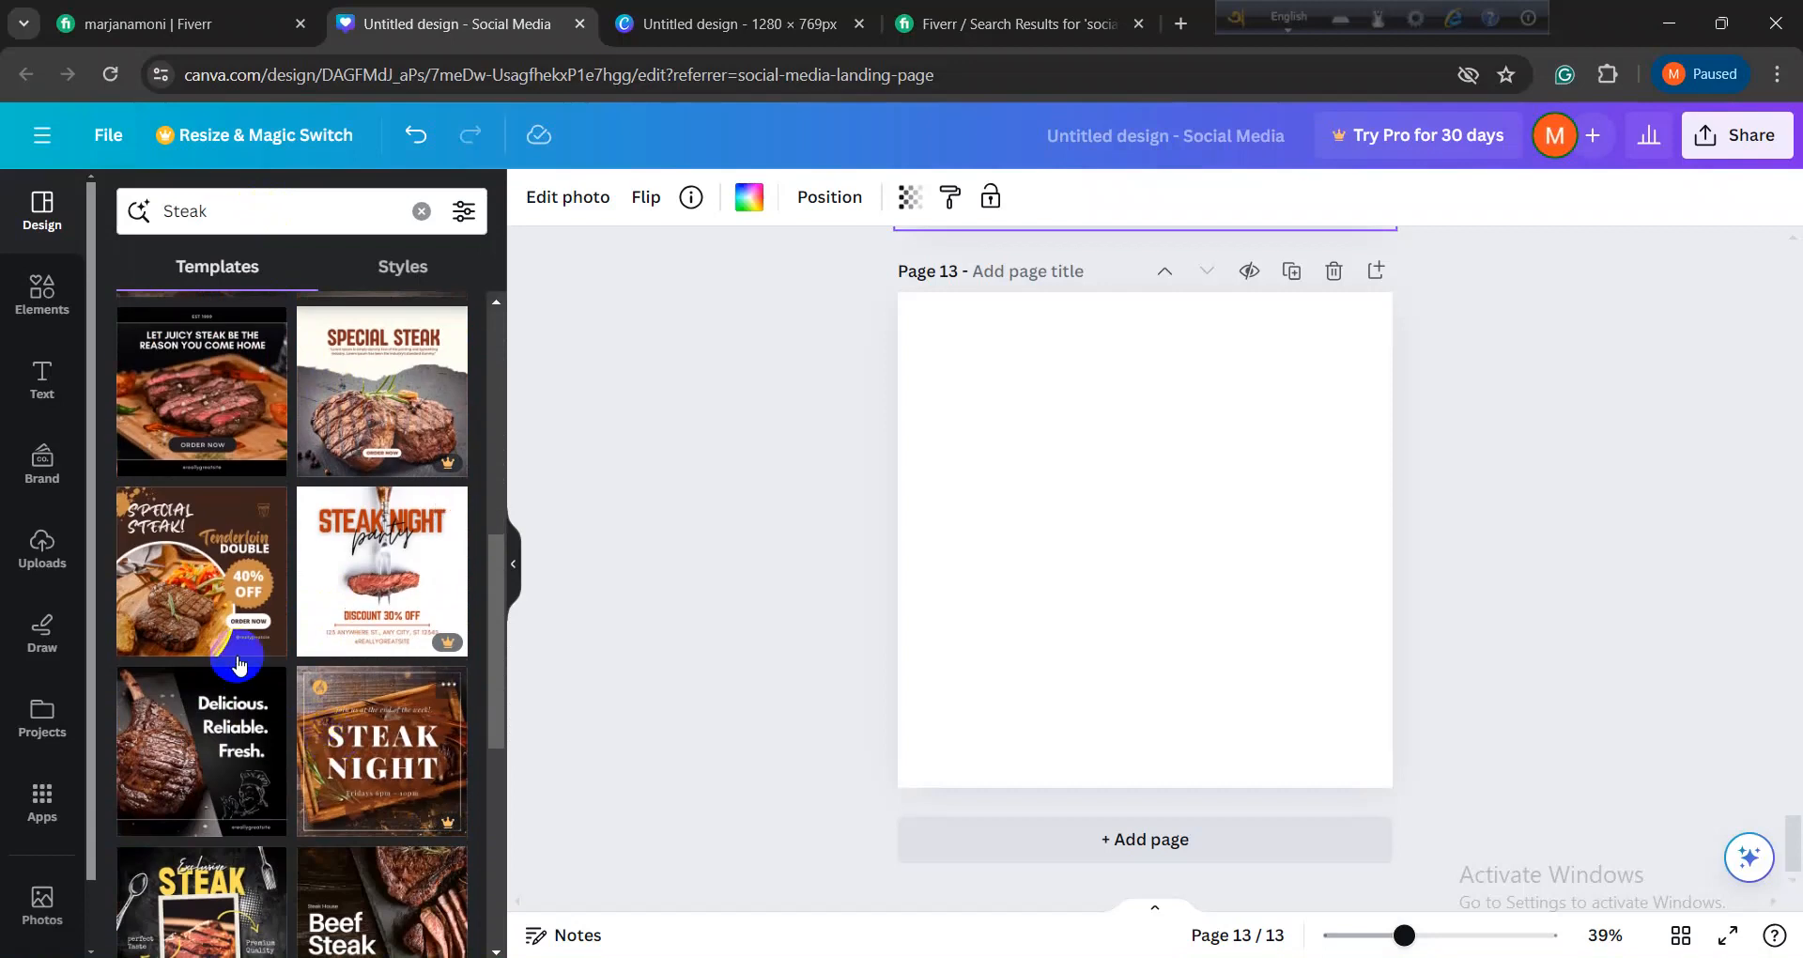
click(207, 612)
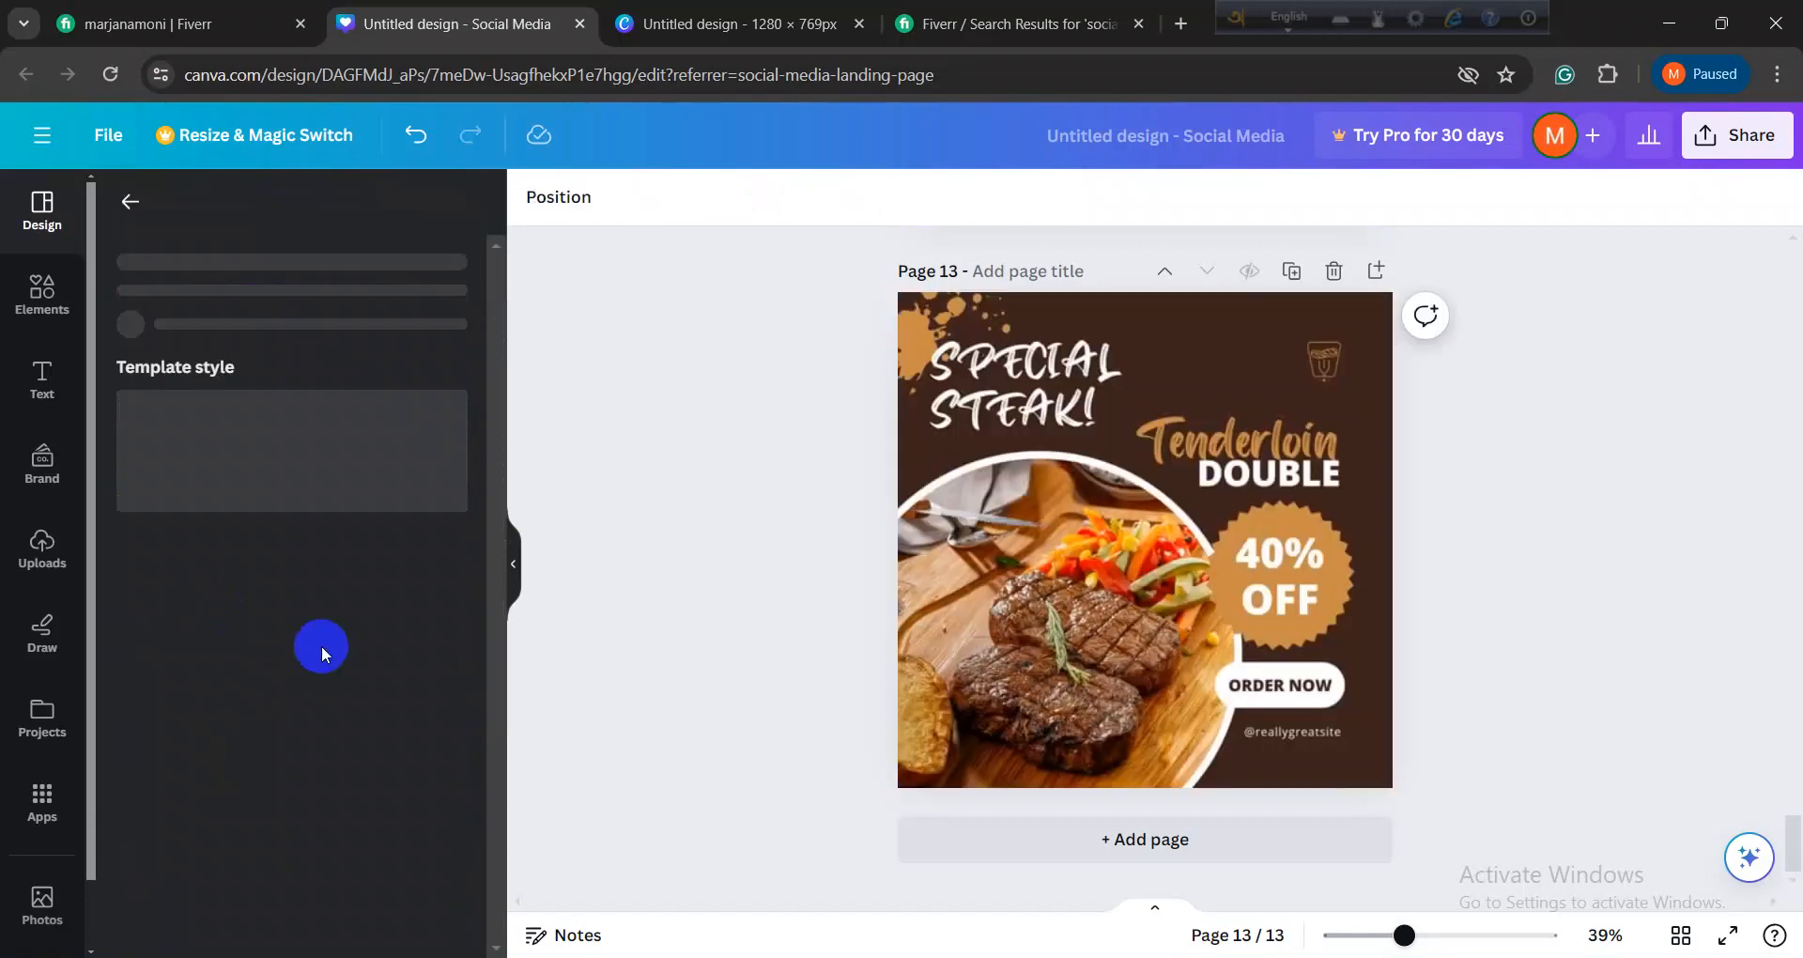
Step: Return to the steak template results, add page 14 and apply the black and orange "The Best Steak" template to it
click(132, 211)
scroll(234, 564, down, 5)
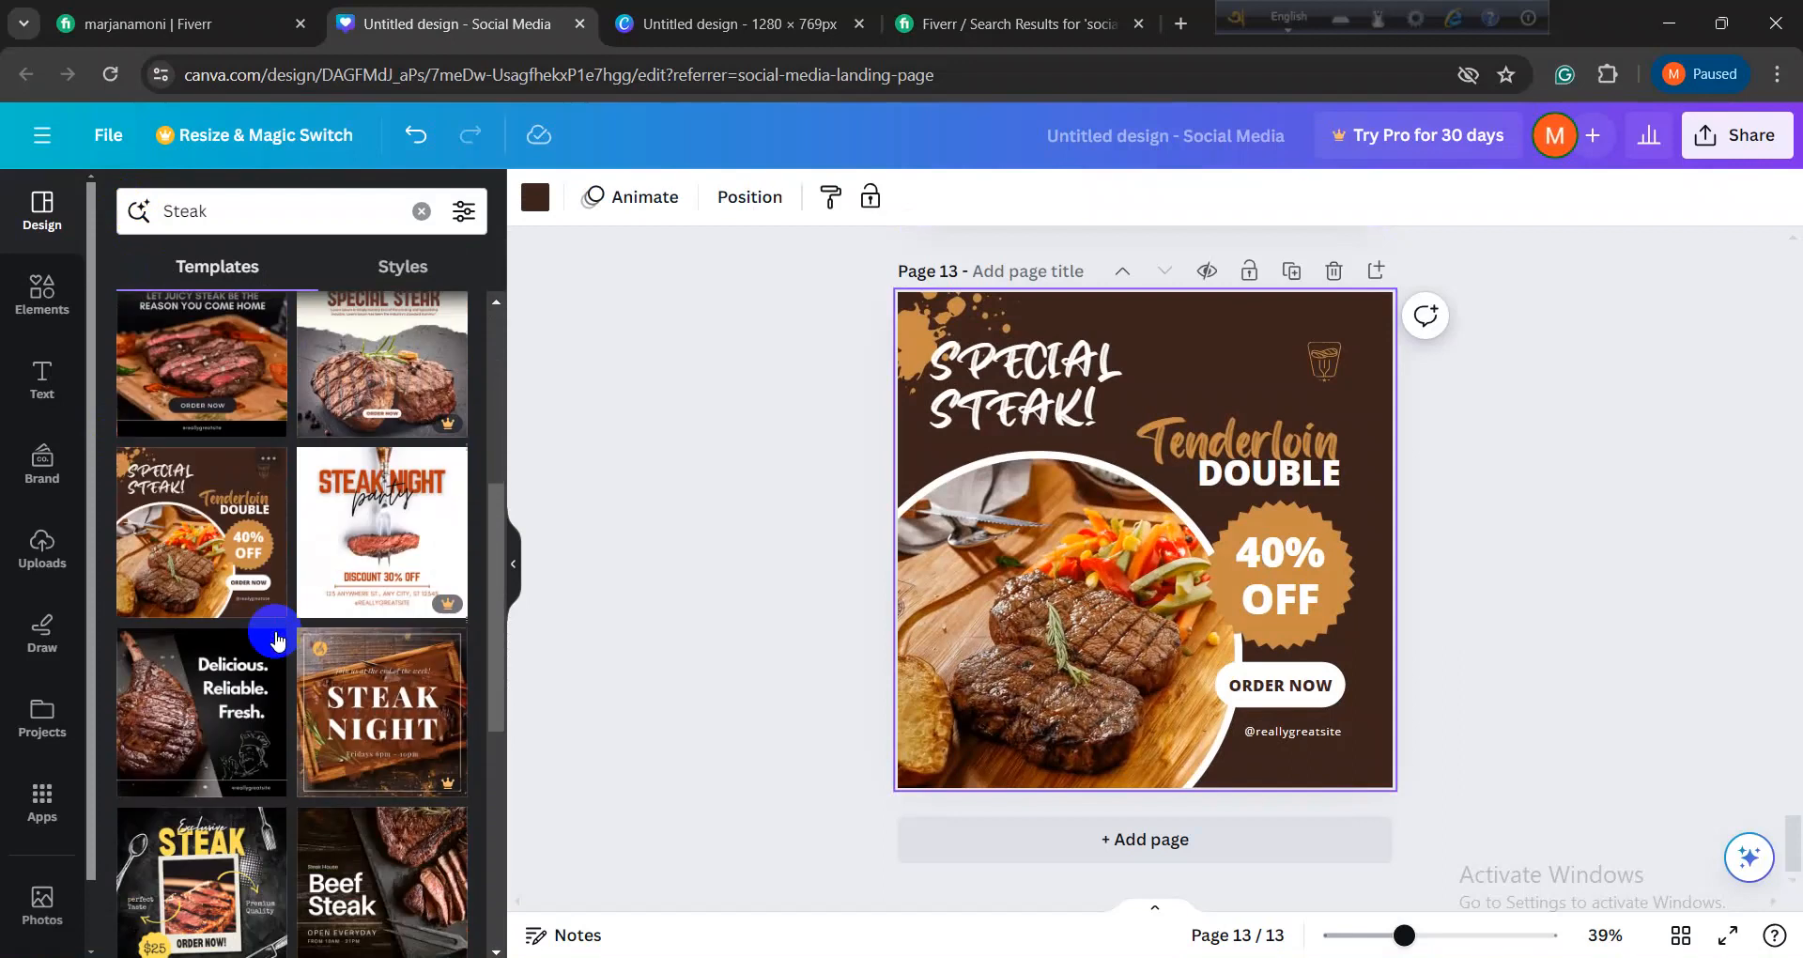
scroll(287, 714, down, 3)
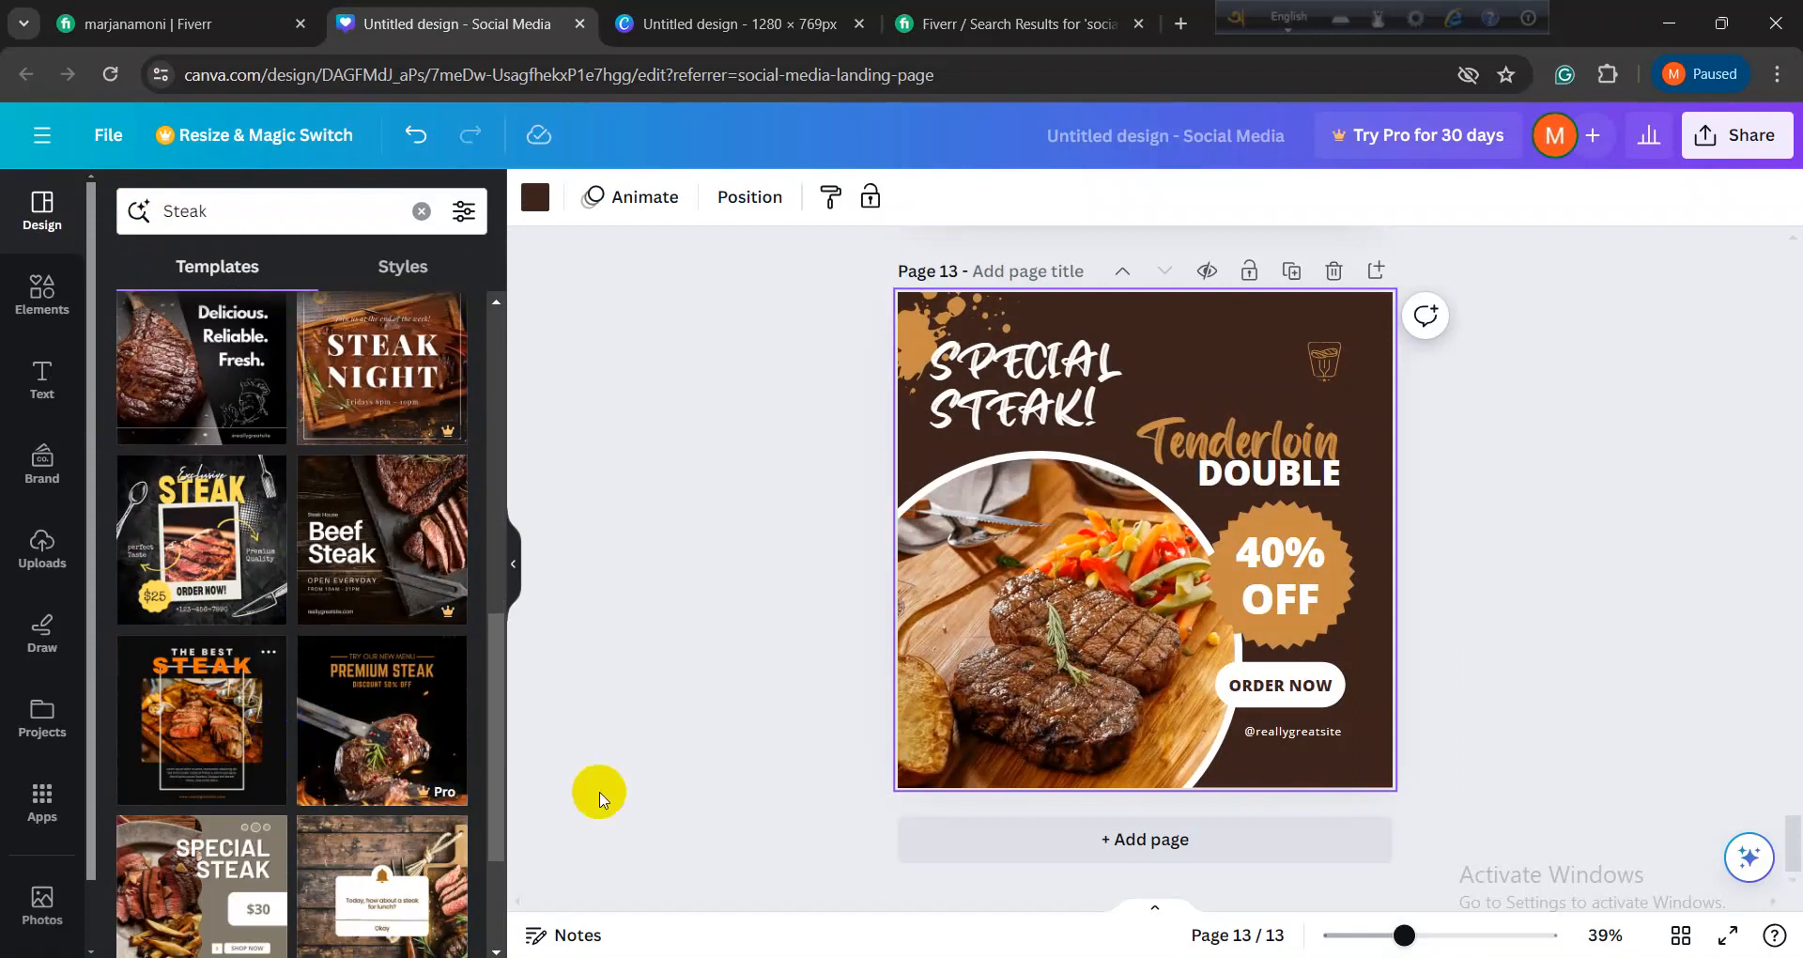
click(937, 840)
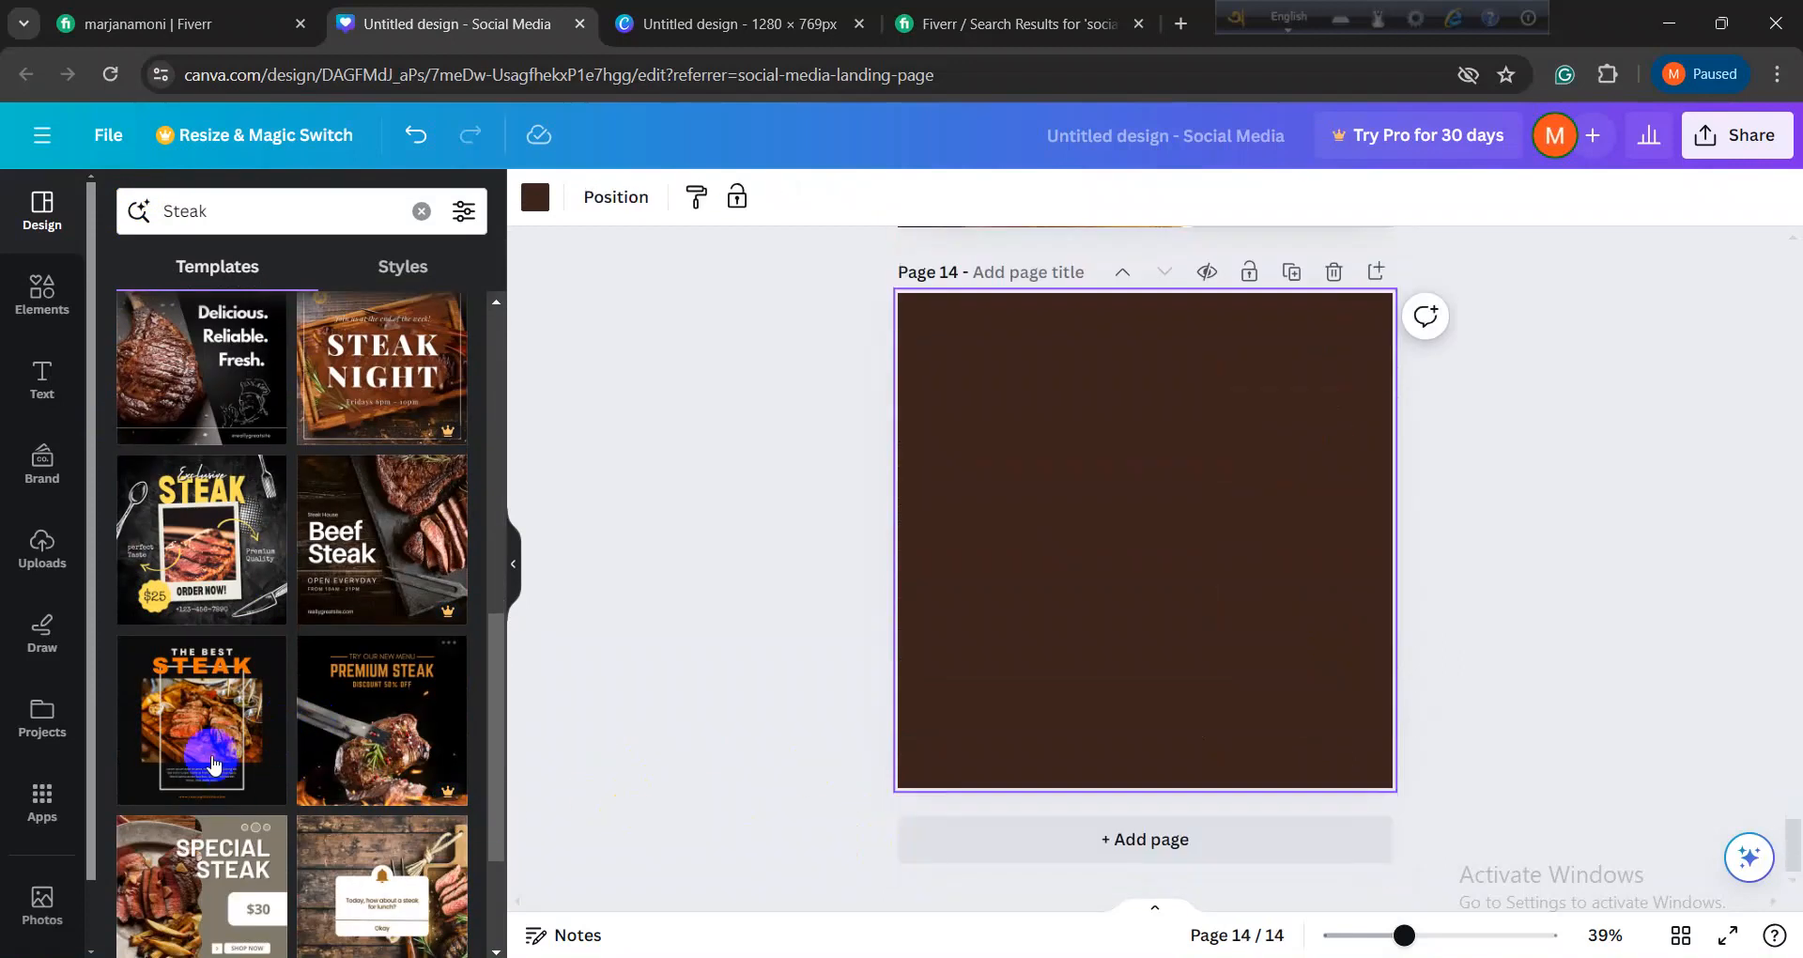
click(207, 745)
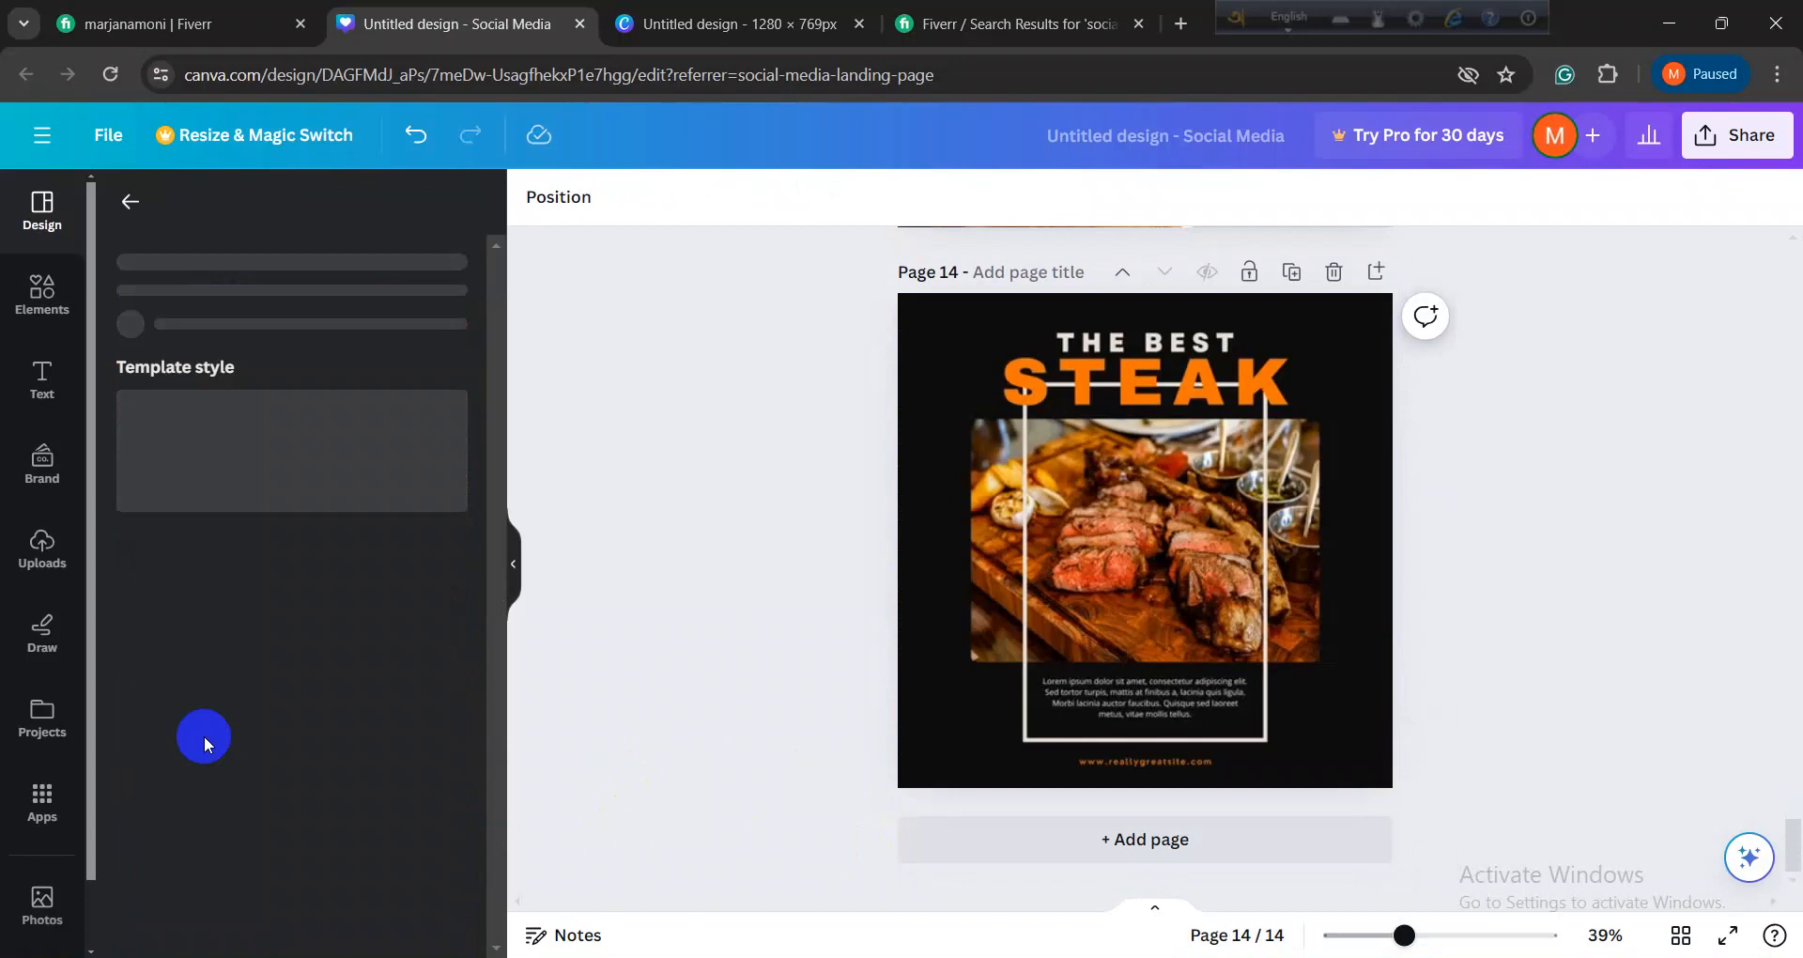
Step: Add page 15 and apply the brown "Exclusive Steak" template from the designs similar to The Best Steak
scroll(333, 813, down, 3)
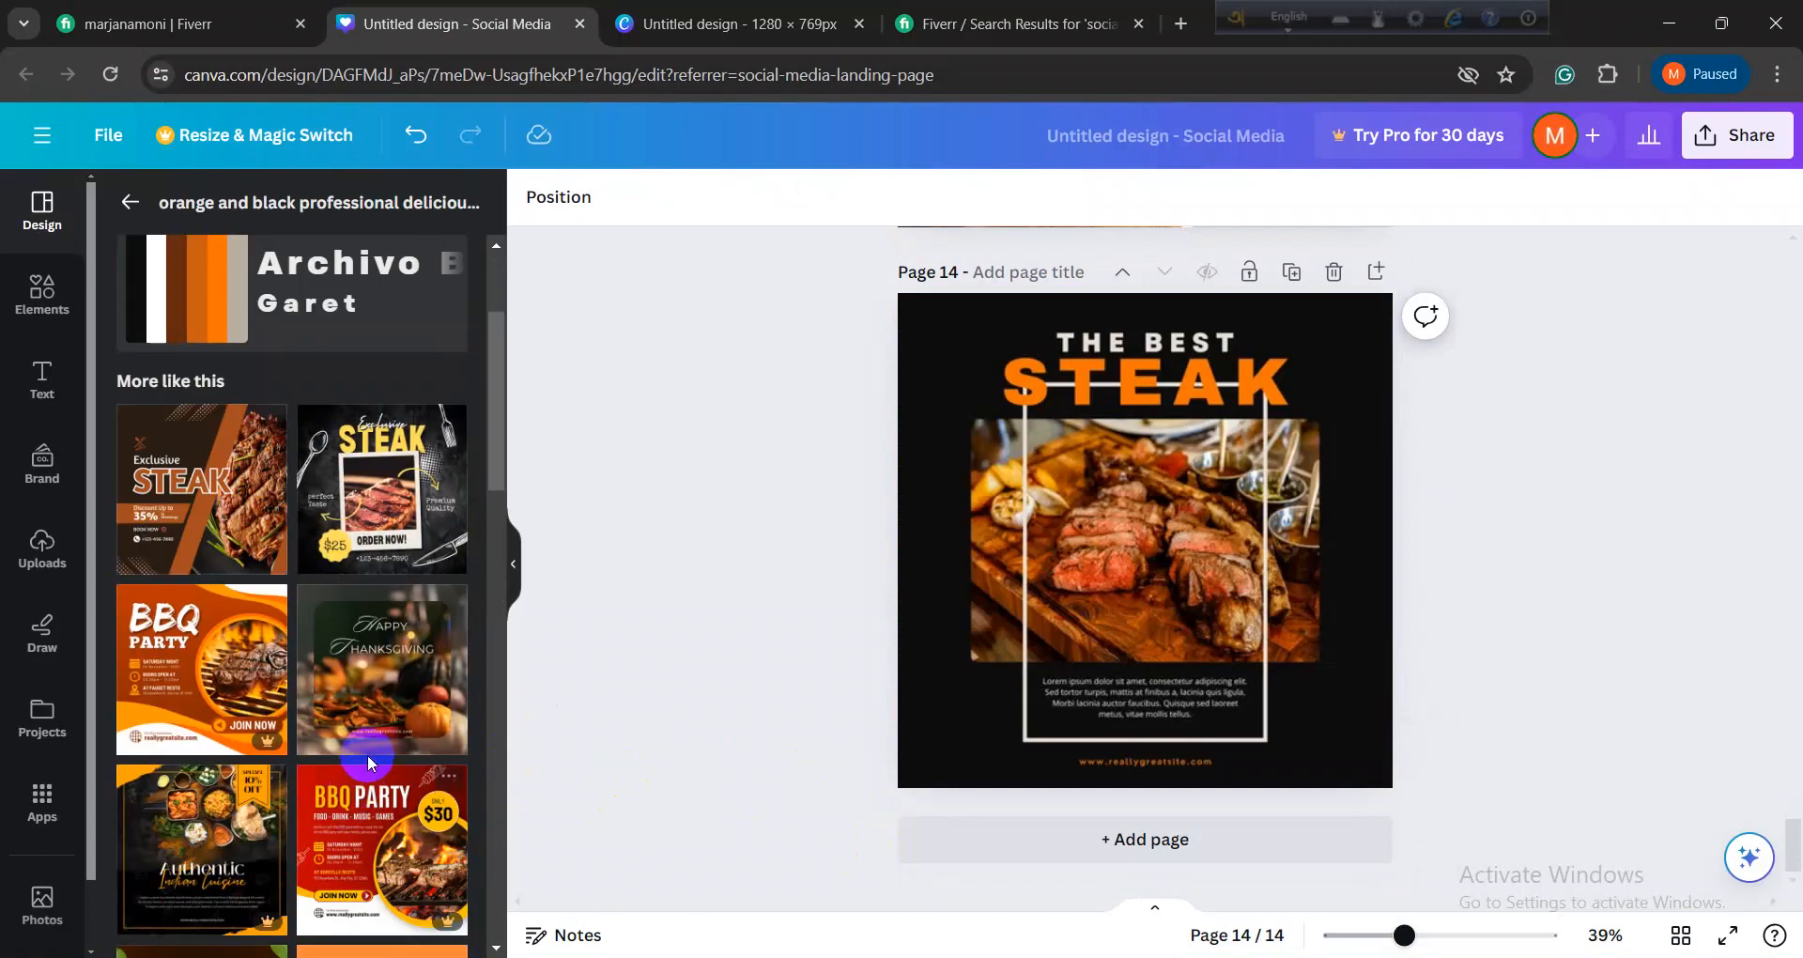
scroll(370, 765, down, 1)
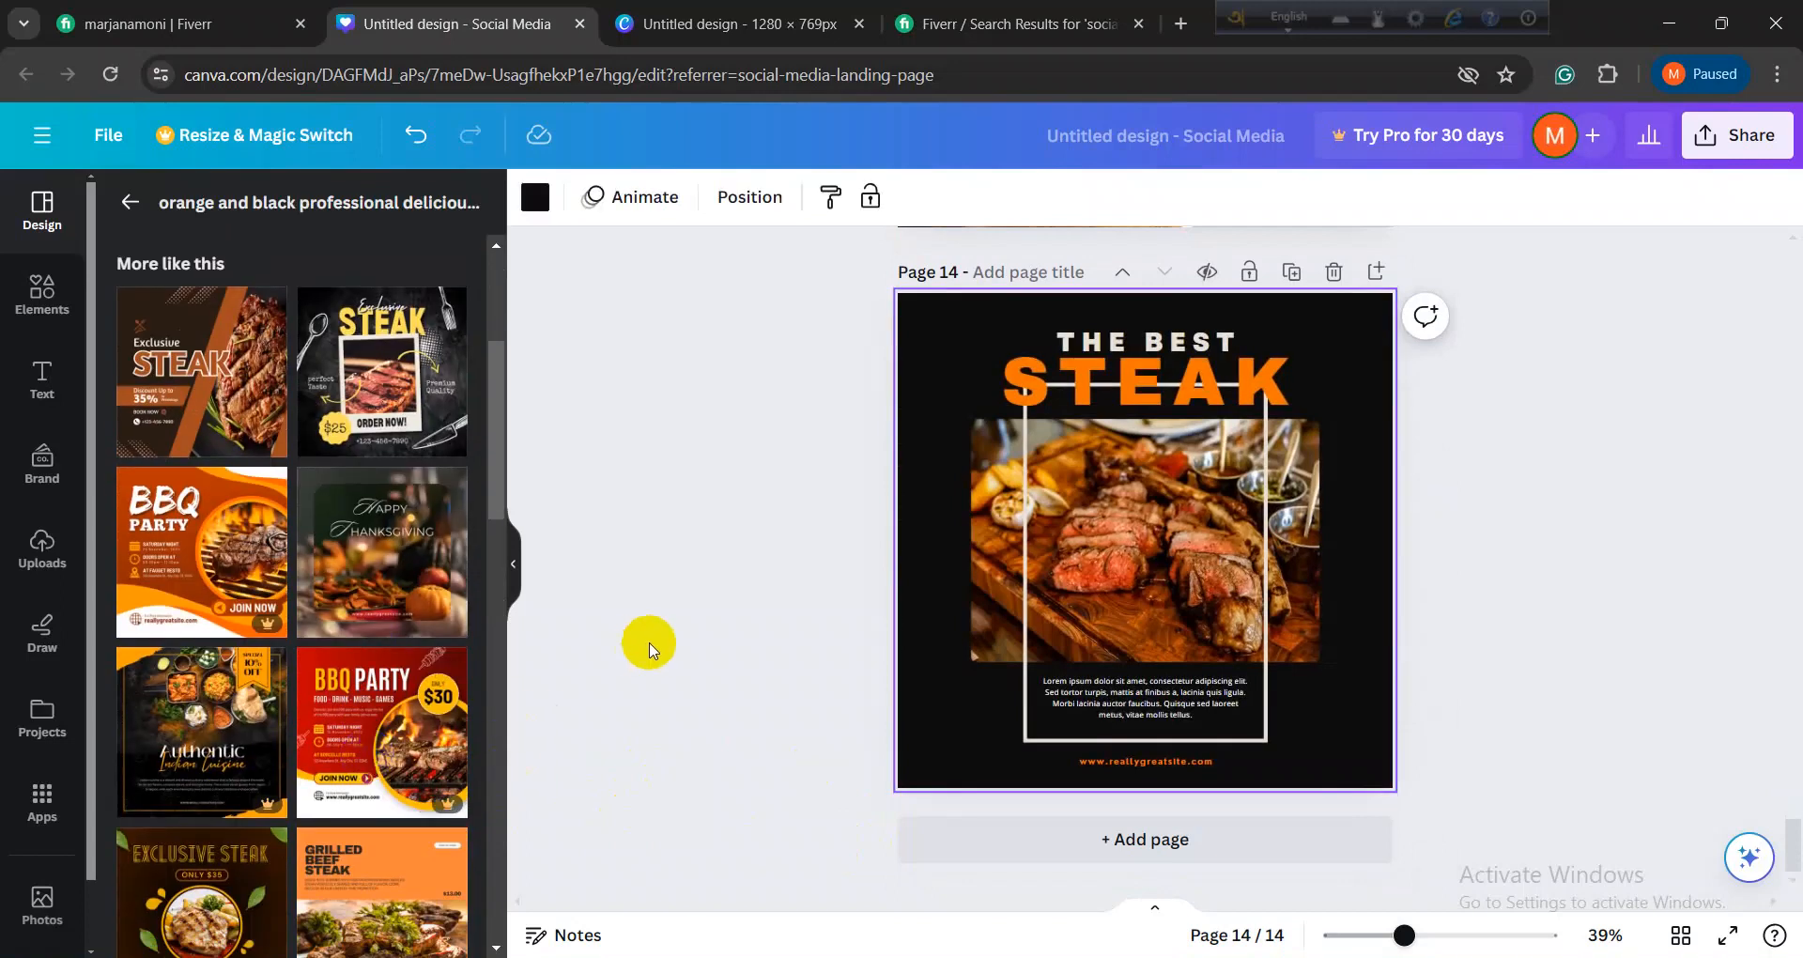
click(662, 639)
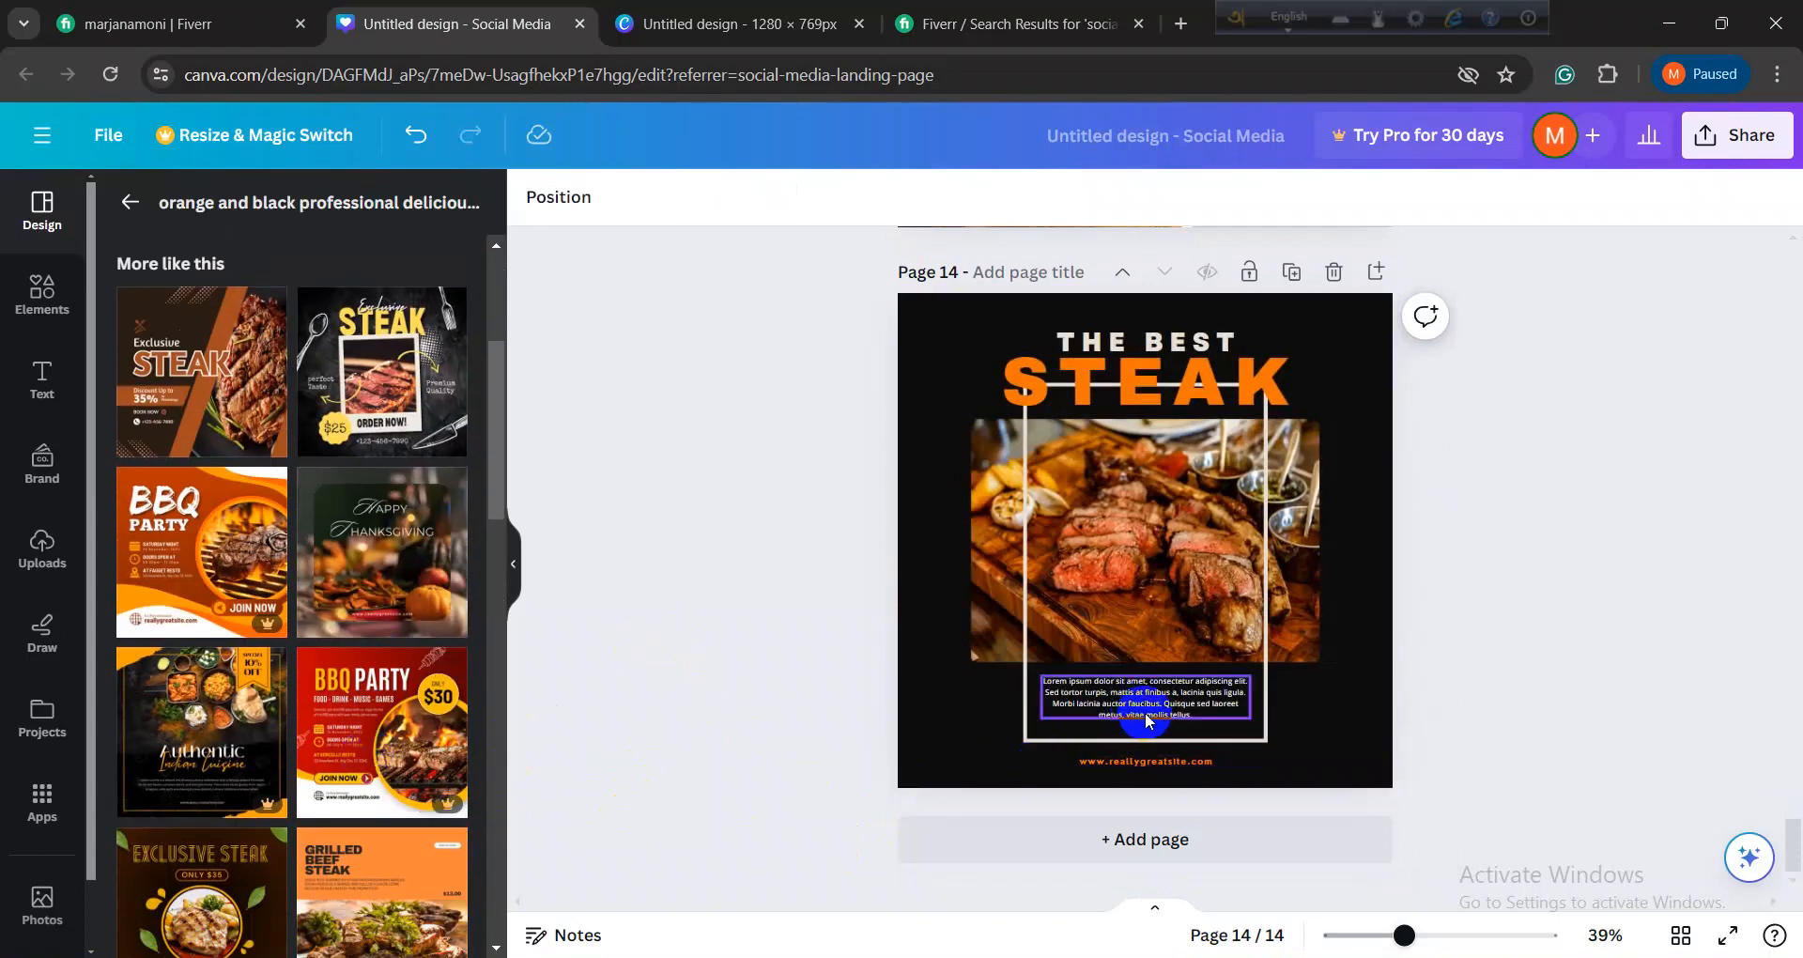
scroll(1090, 752, up, 10)
scroll(1146, 721, up, 3)
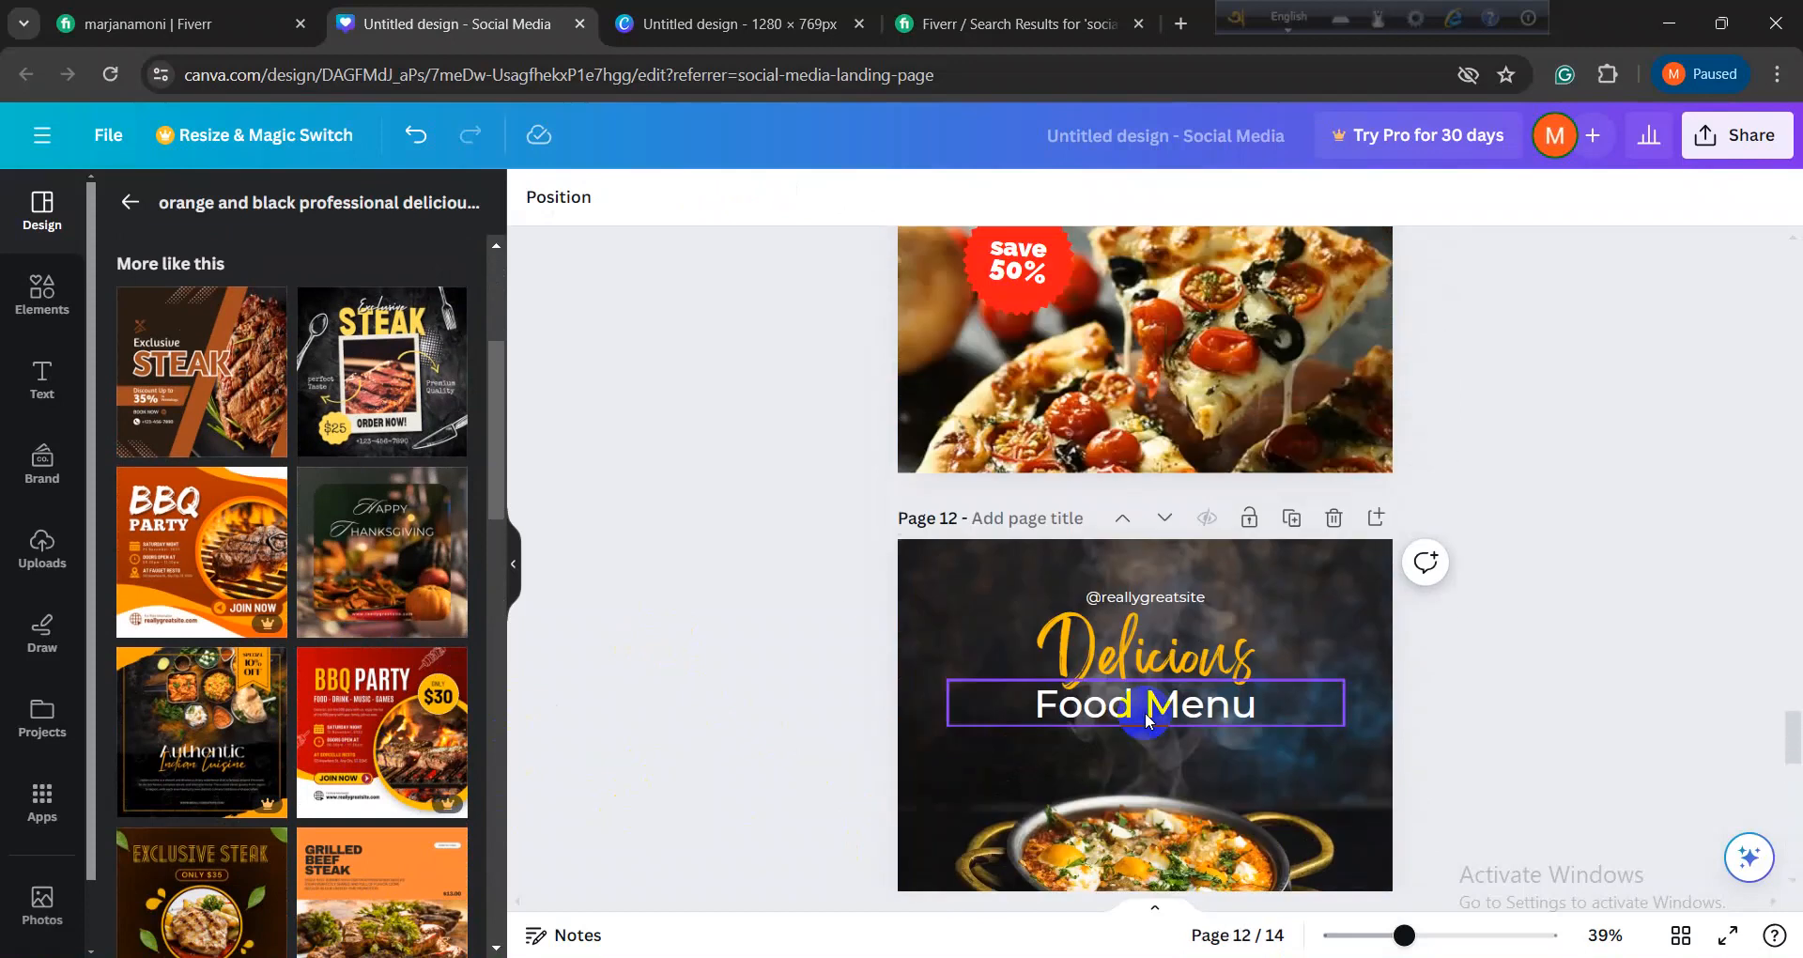
scroll(1145, 721, down, 14)
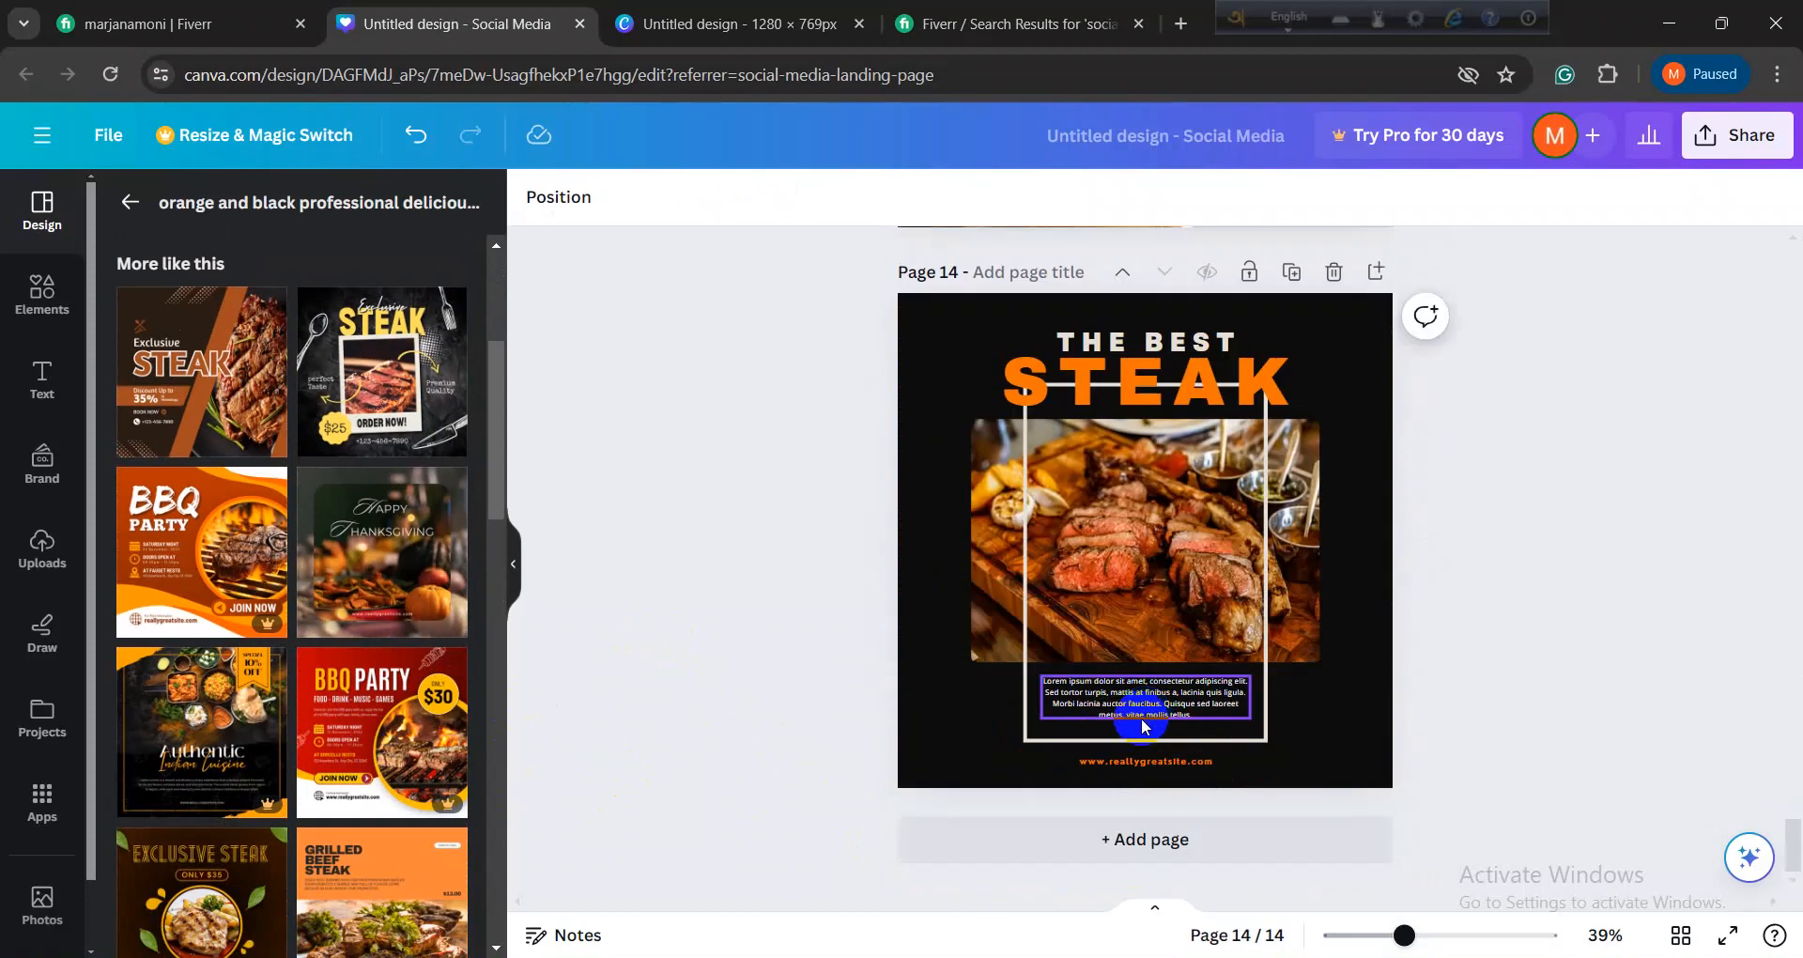
click(1024, 831)
click(233, 433)
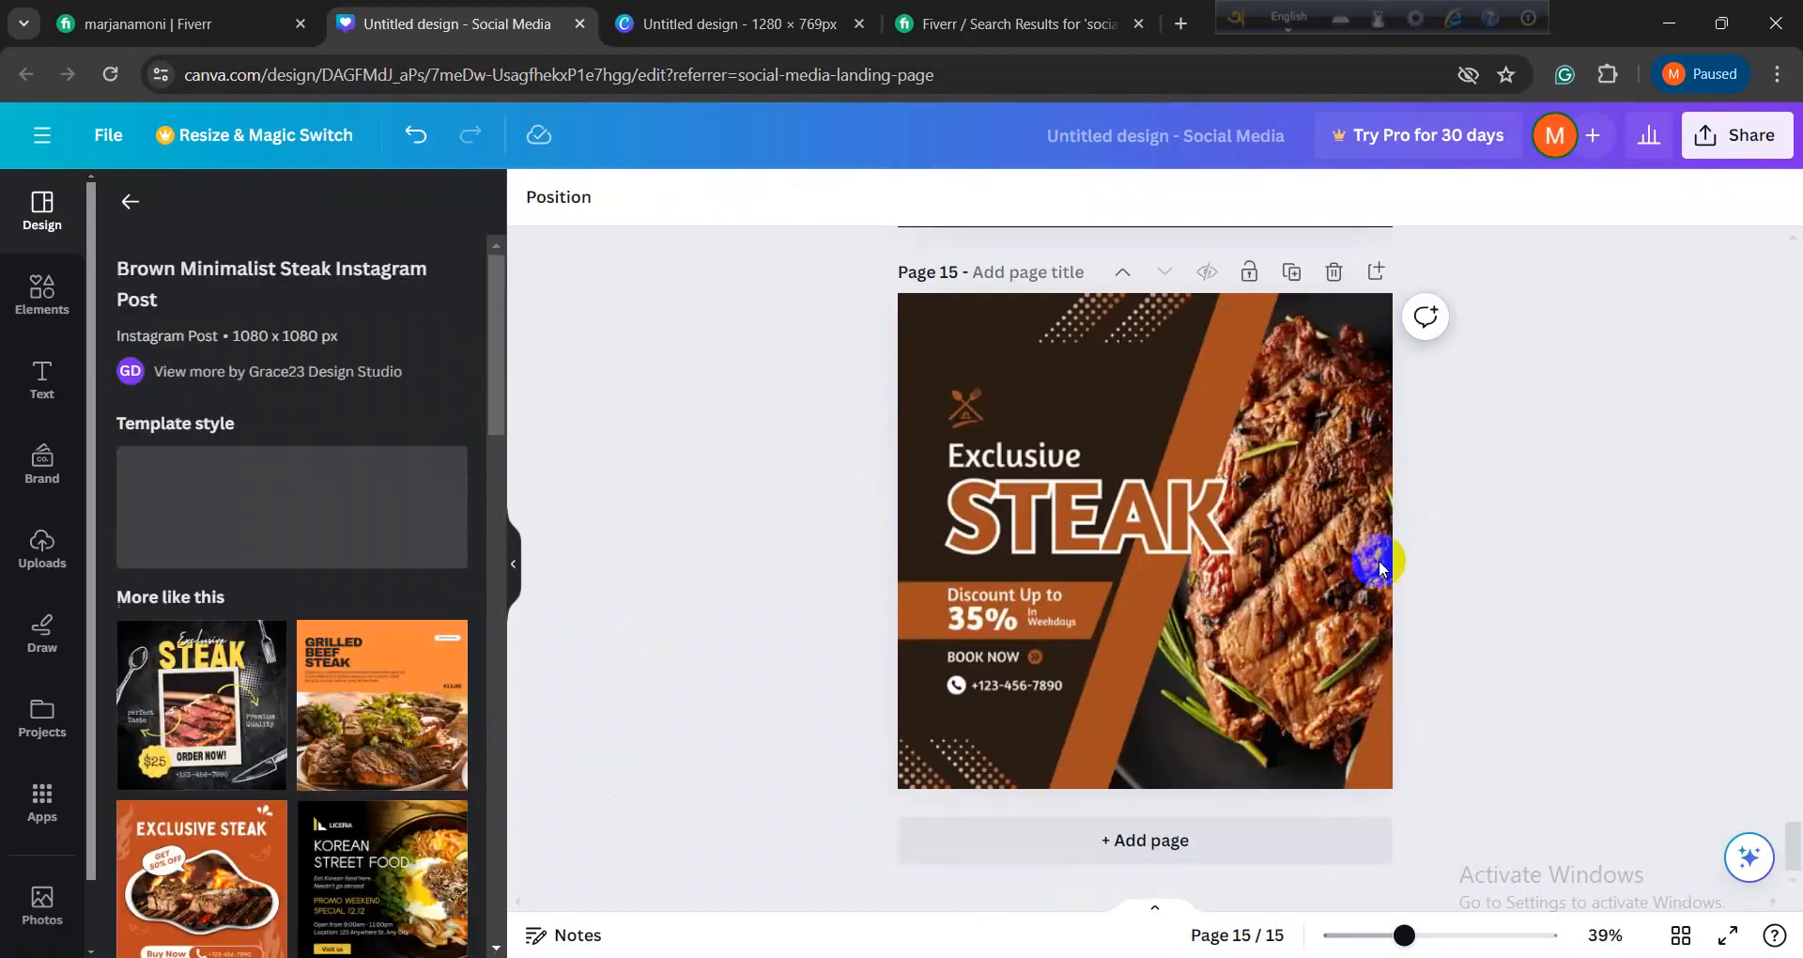
Step: Go back to page 1 and download all 15 pages of the design as JPG files
scroll(1476, 541, up, 8)
scroll(1476, 549, up, 20)
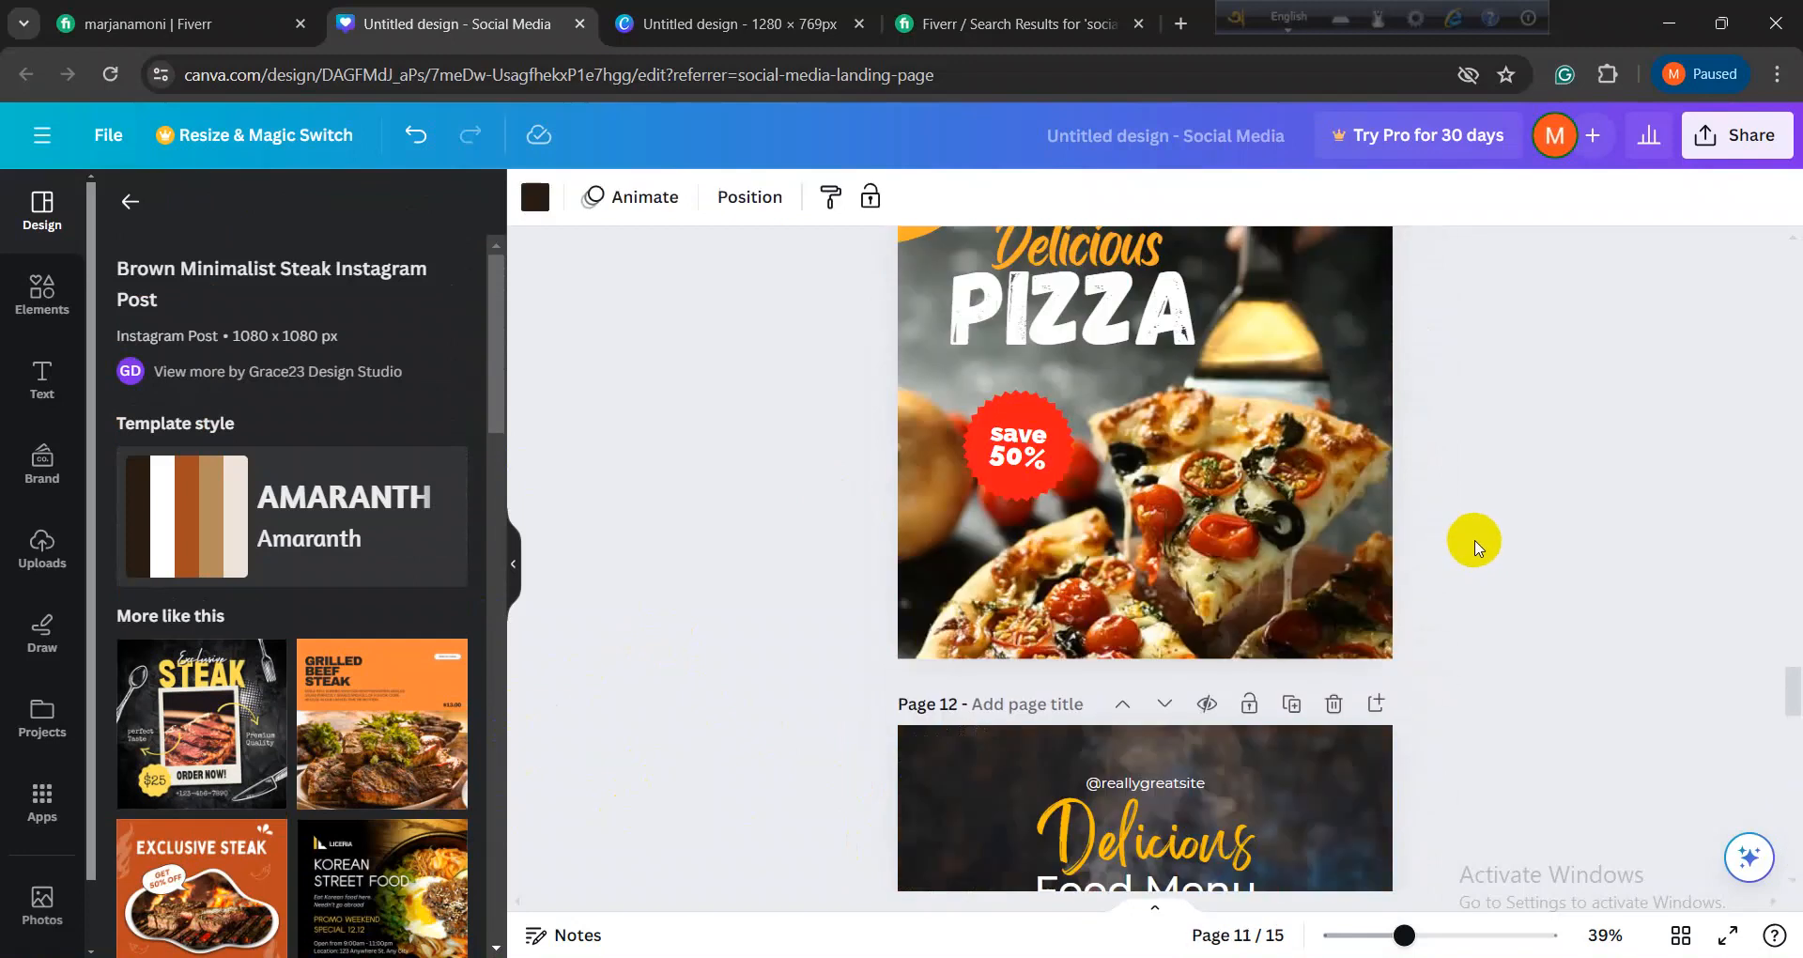
scroll(1477, 548, up, 20)
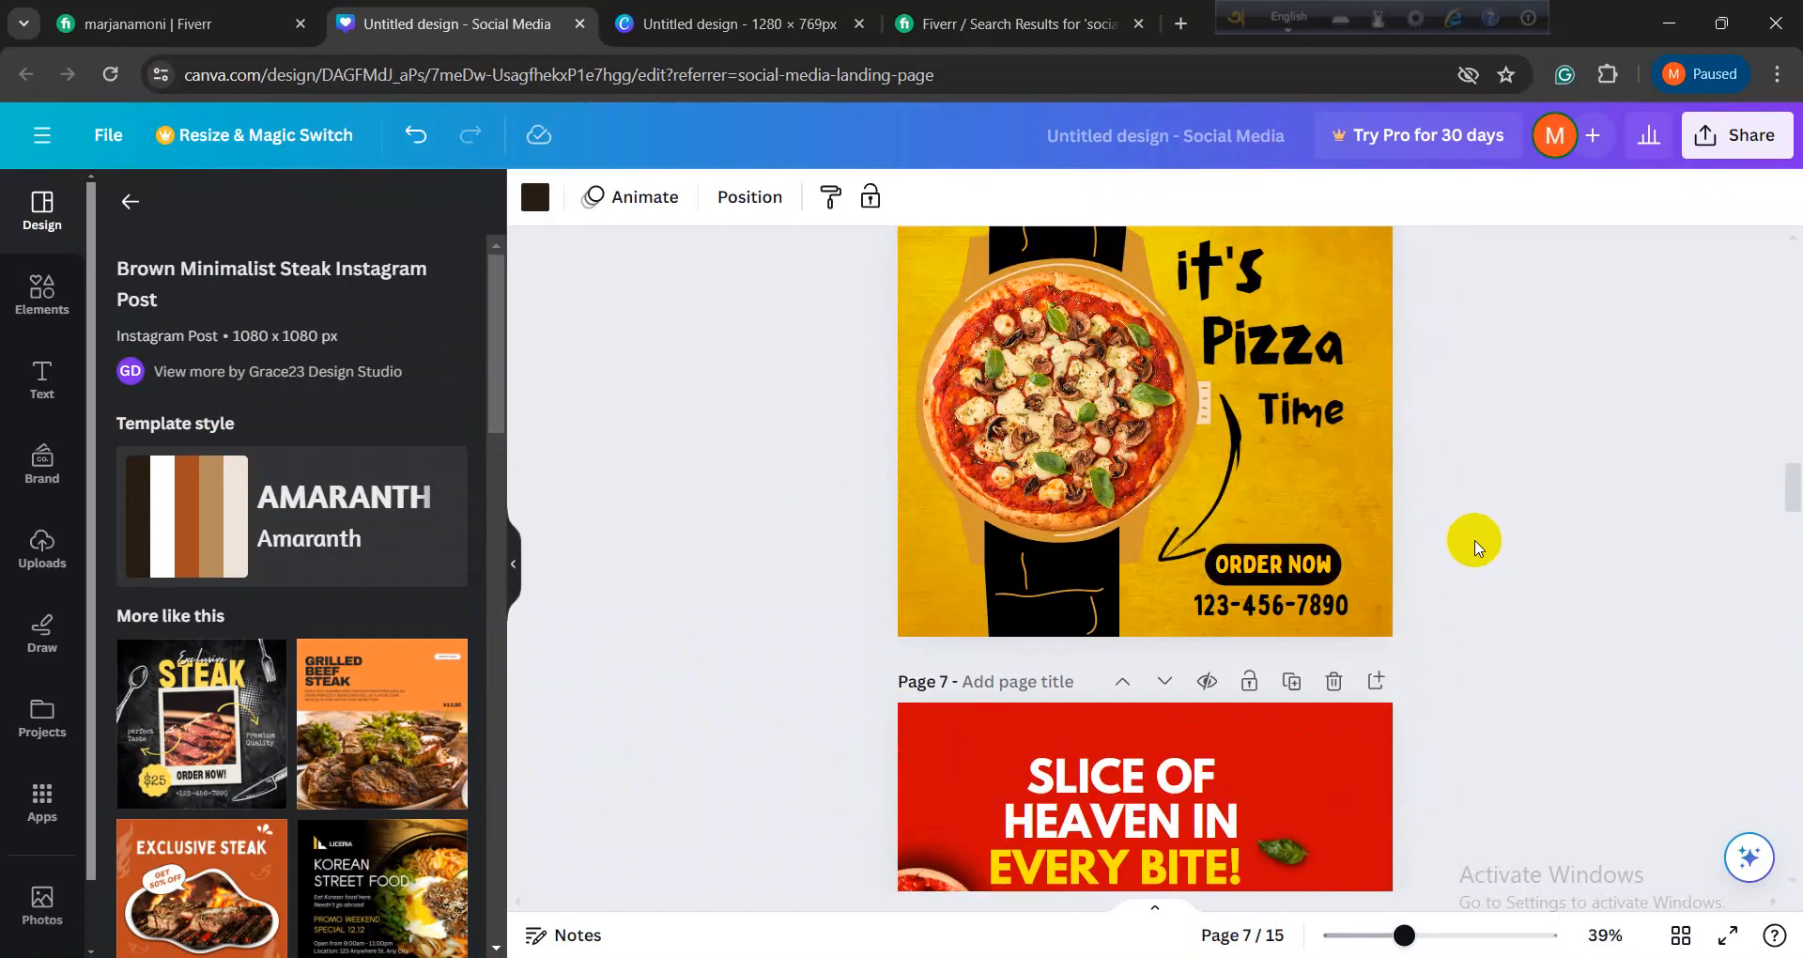
scroll(1477, 548, up, 5)
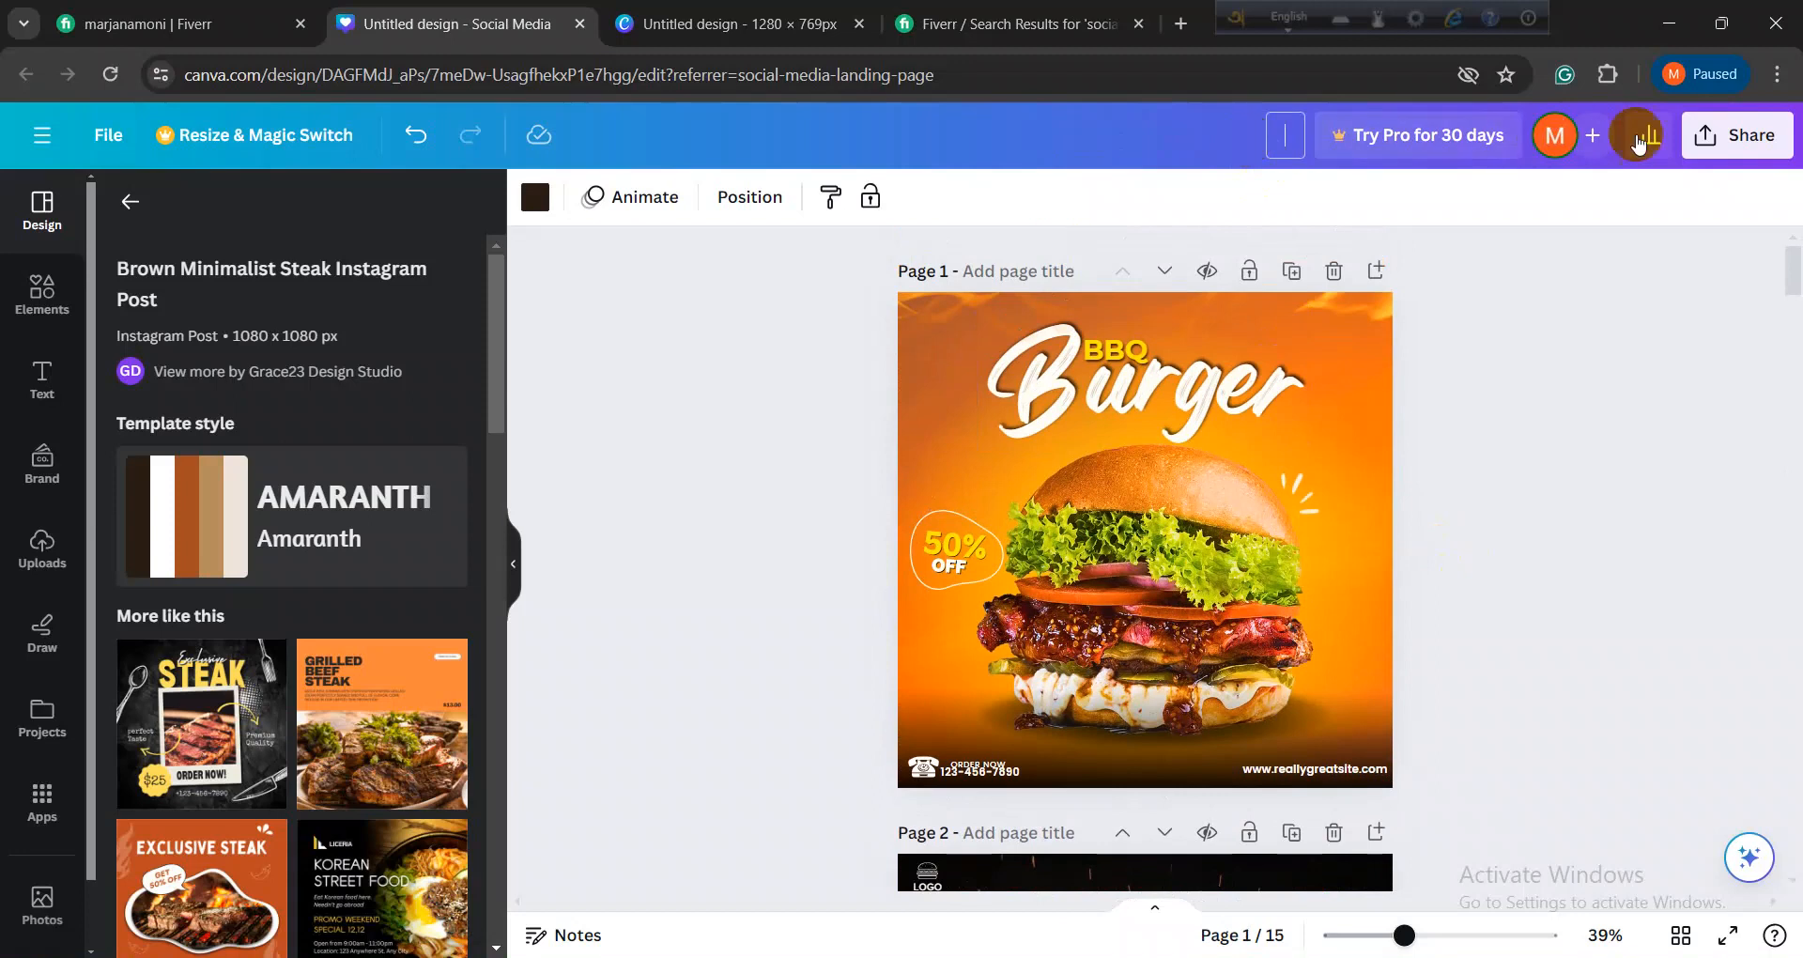
click(1726, 143)
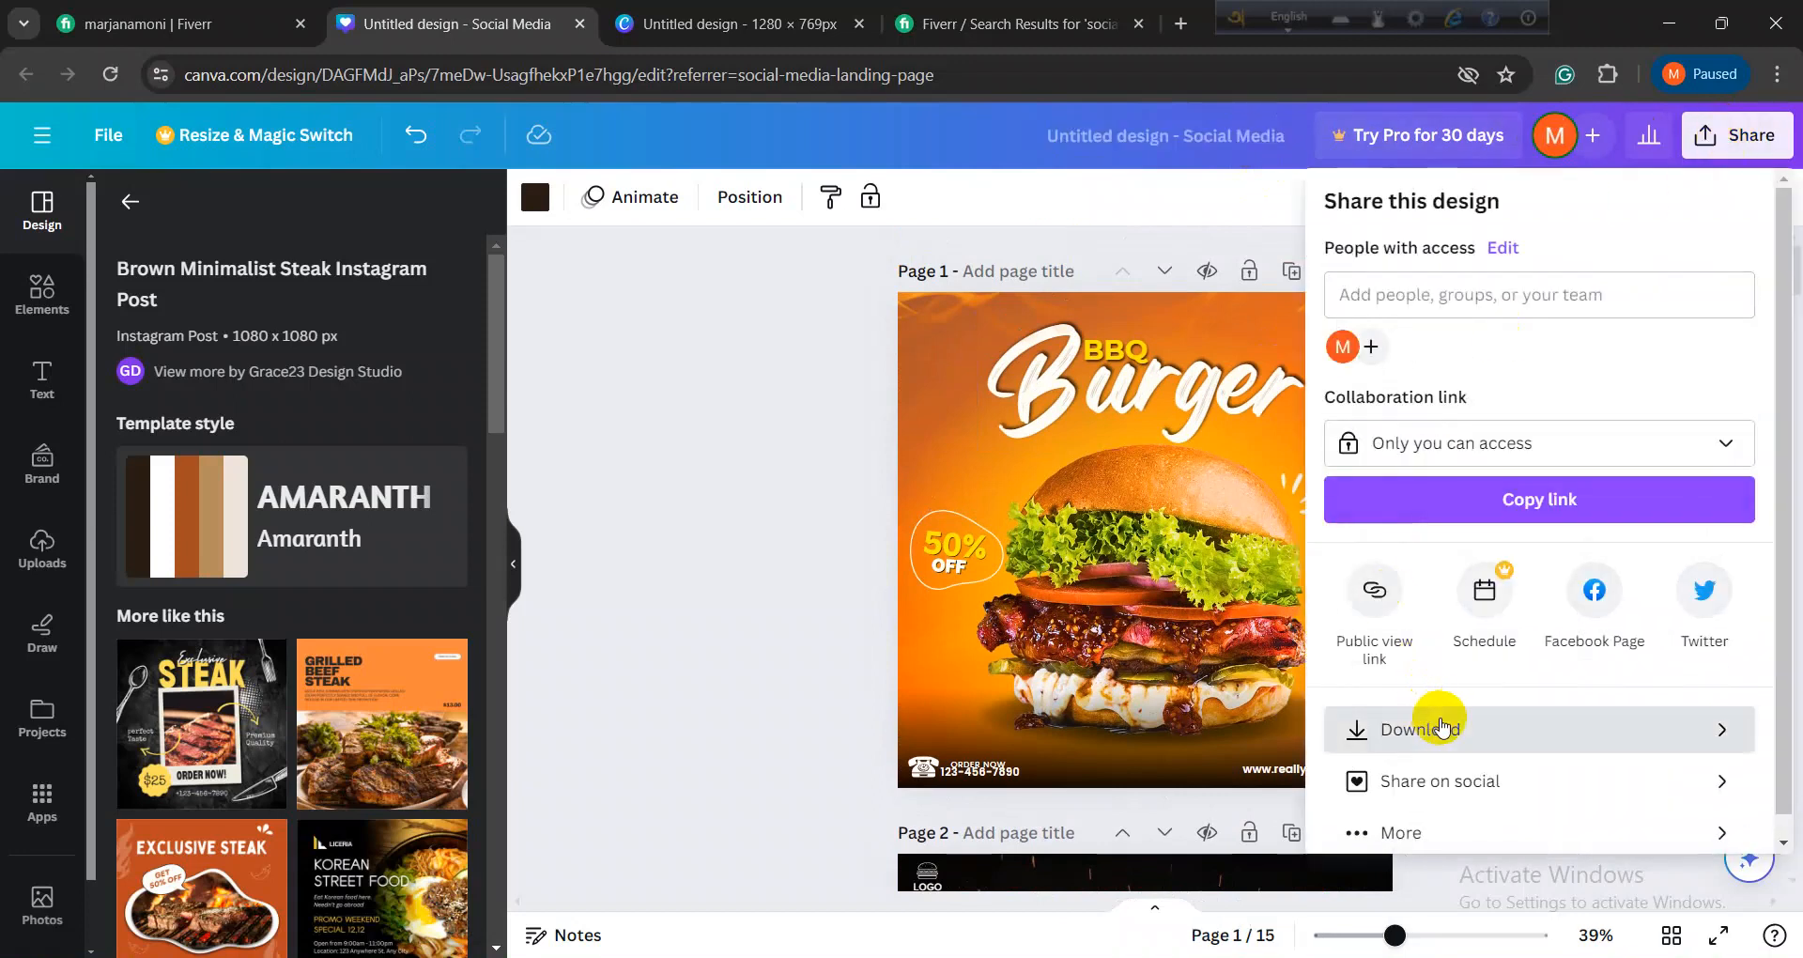
click(1432, 723)
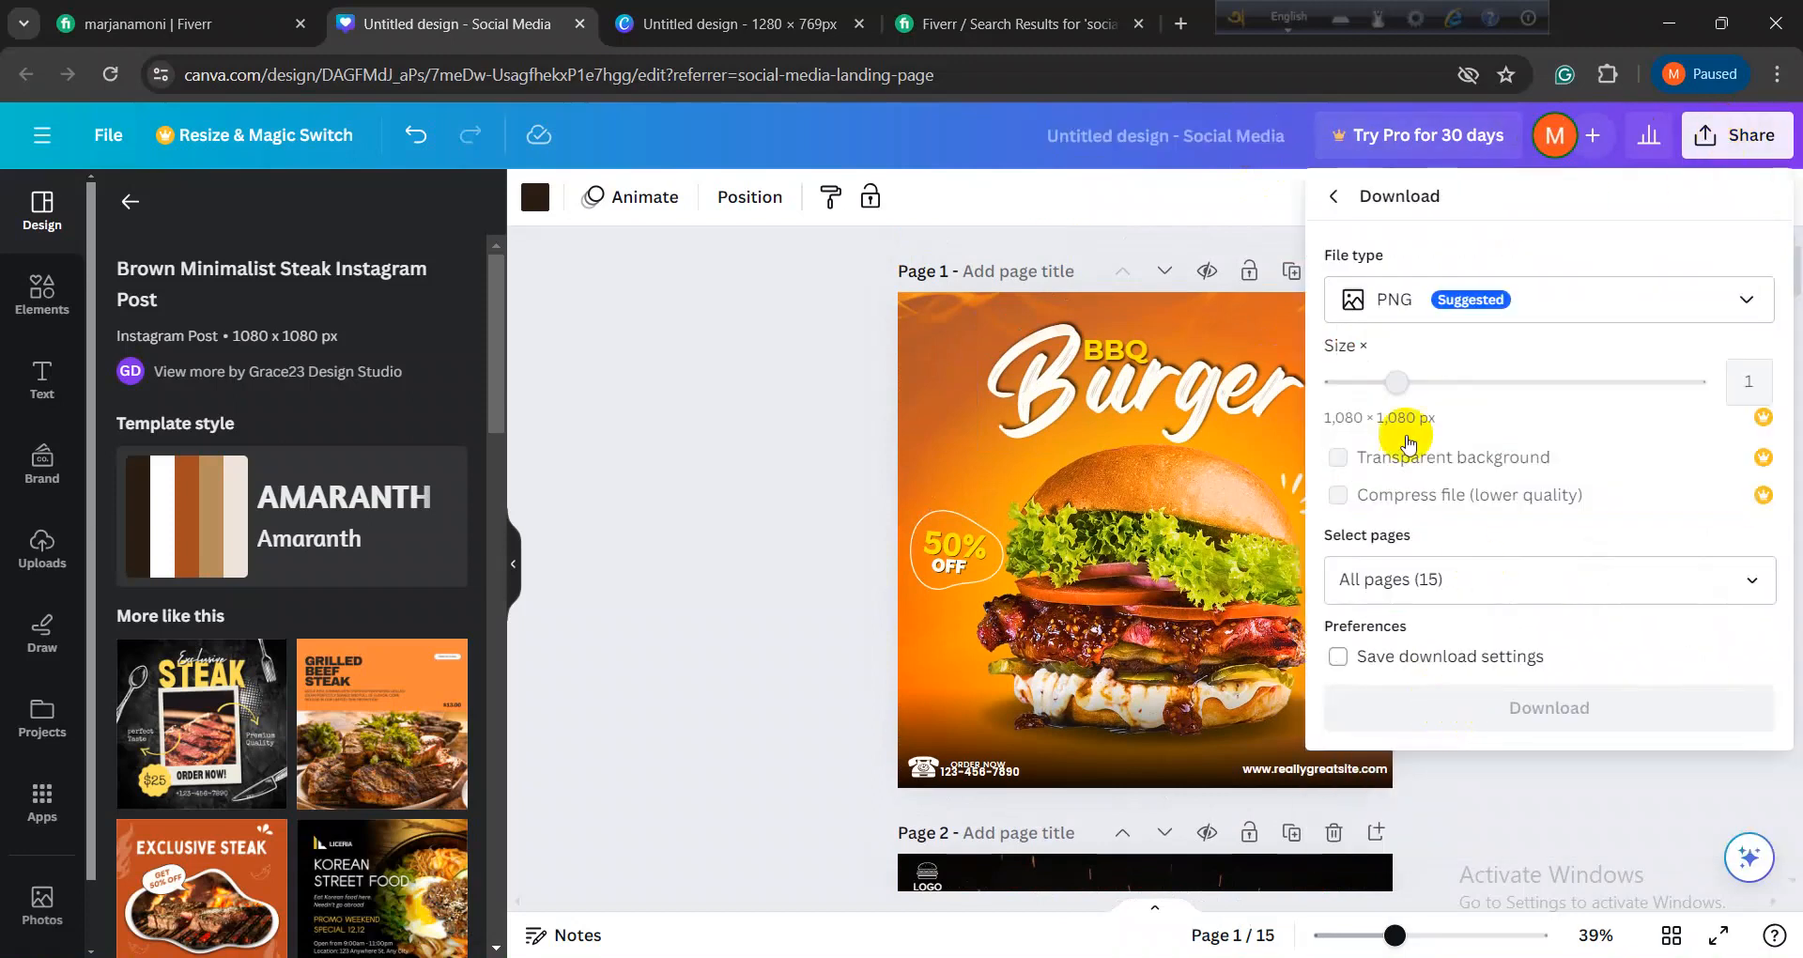
click(1530, 302)
click(1403, 385)
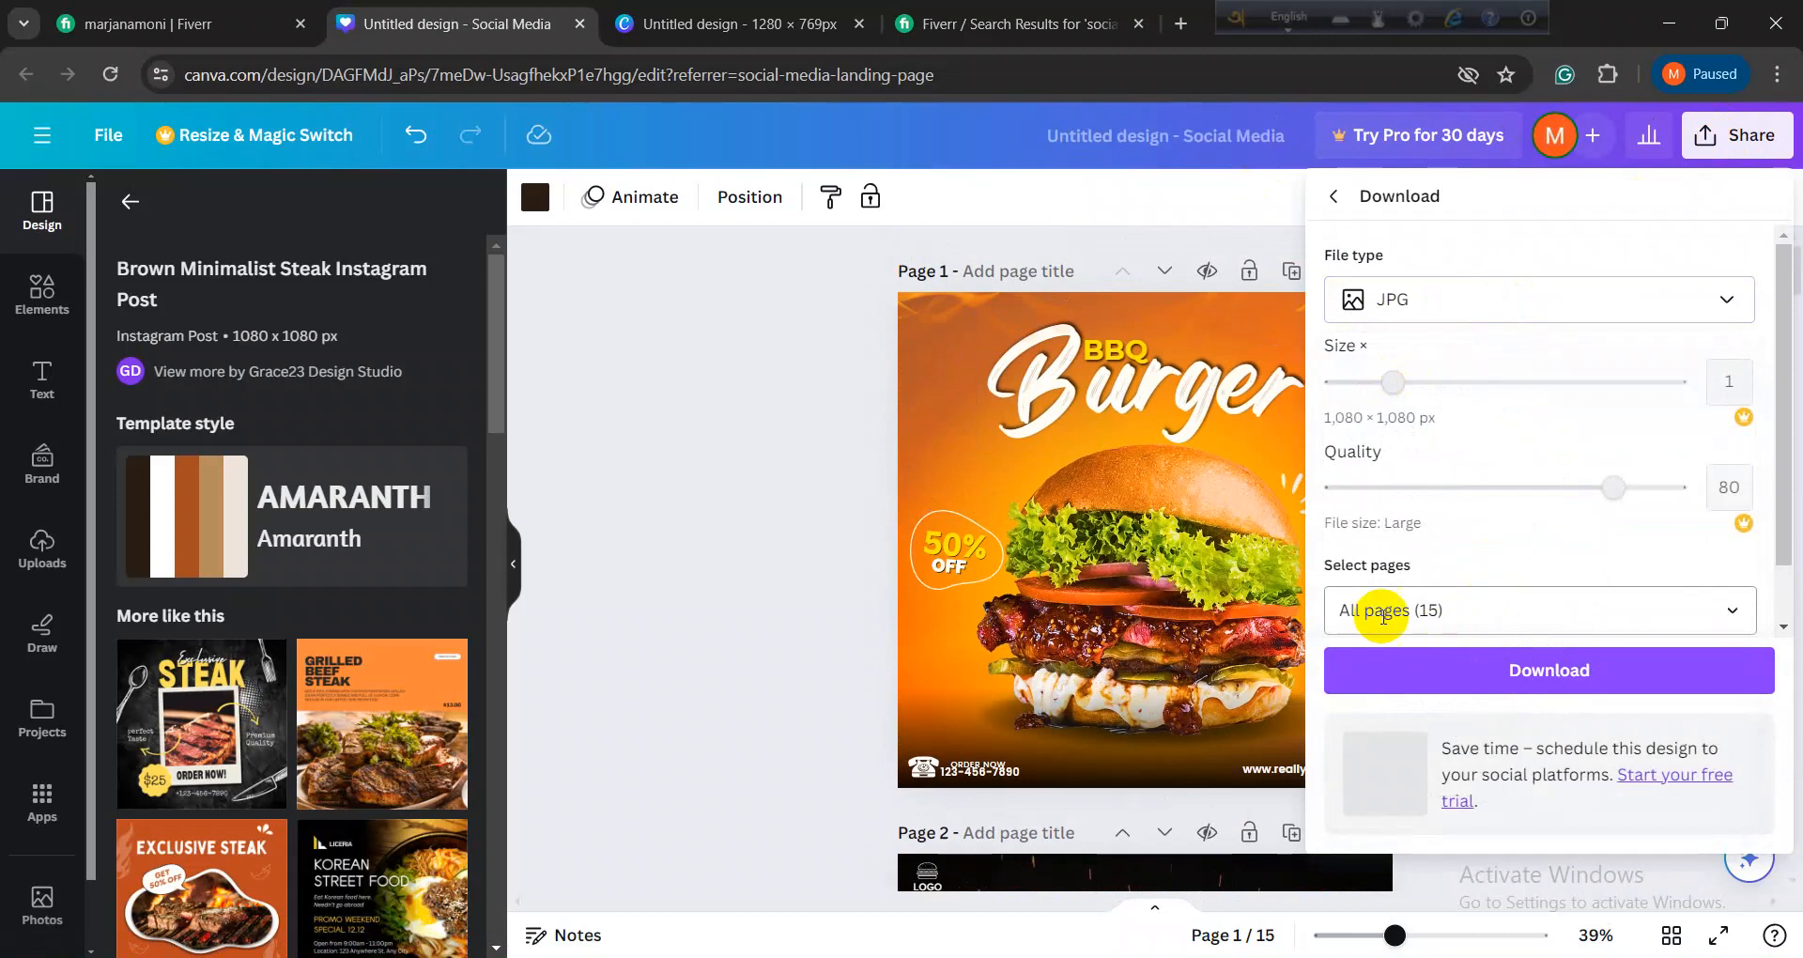
click(1494, 672)
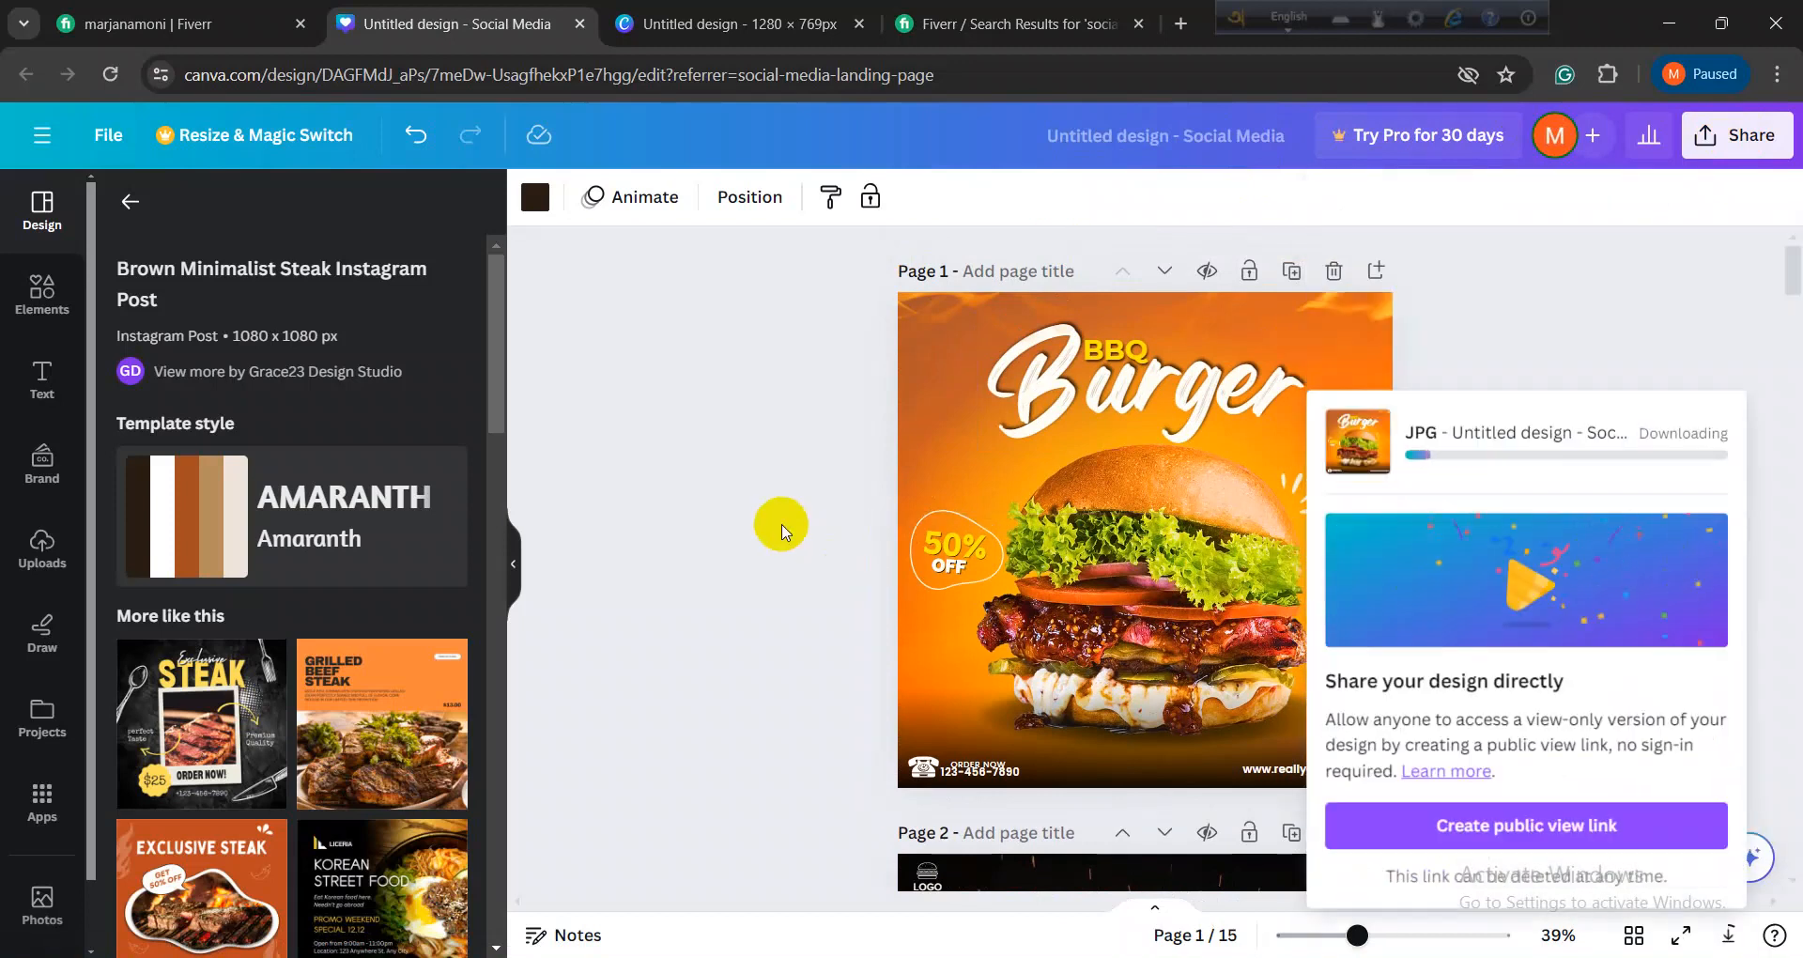
Step: Examine the Fiverr search results for social media post design, including the Fiverr's Choice gig thumbnails
click(742, 24)
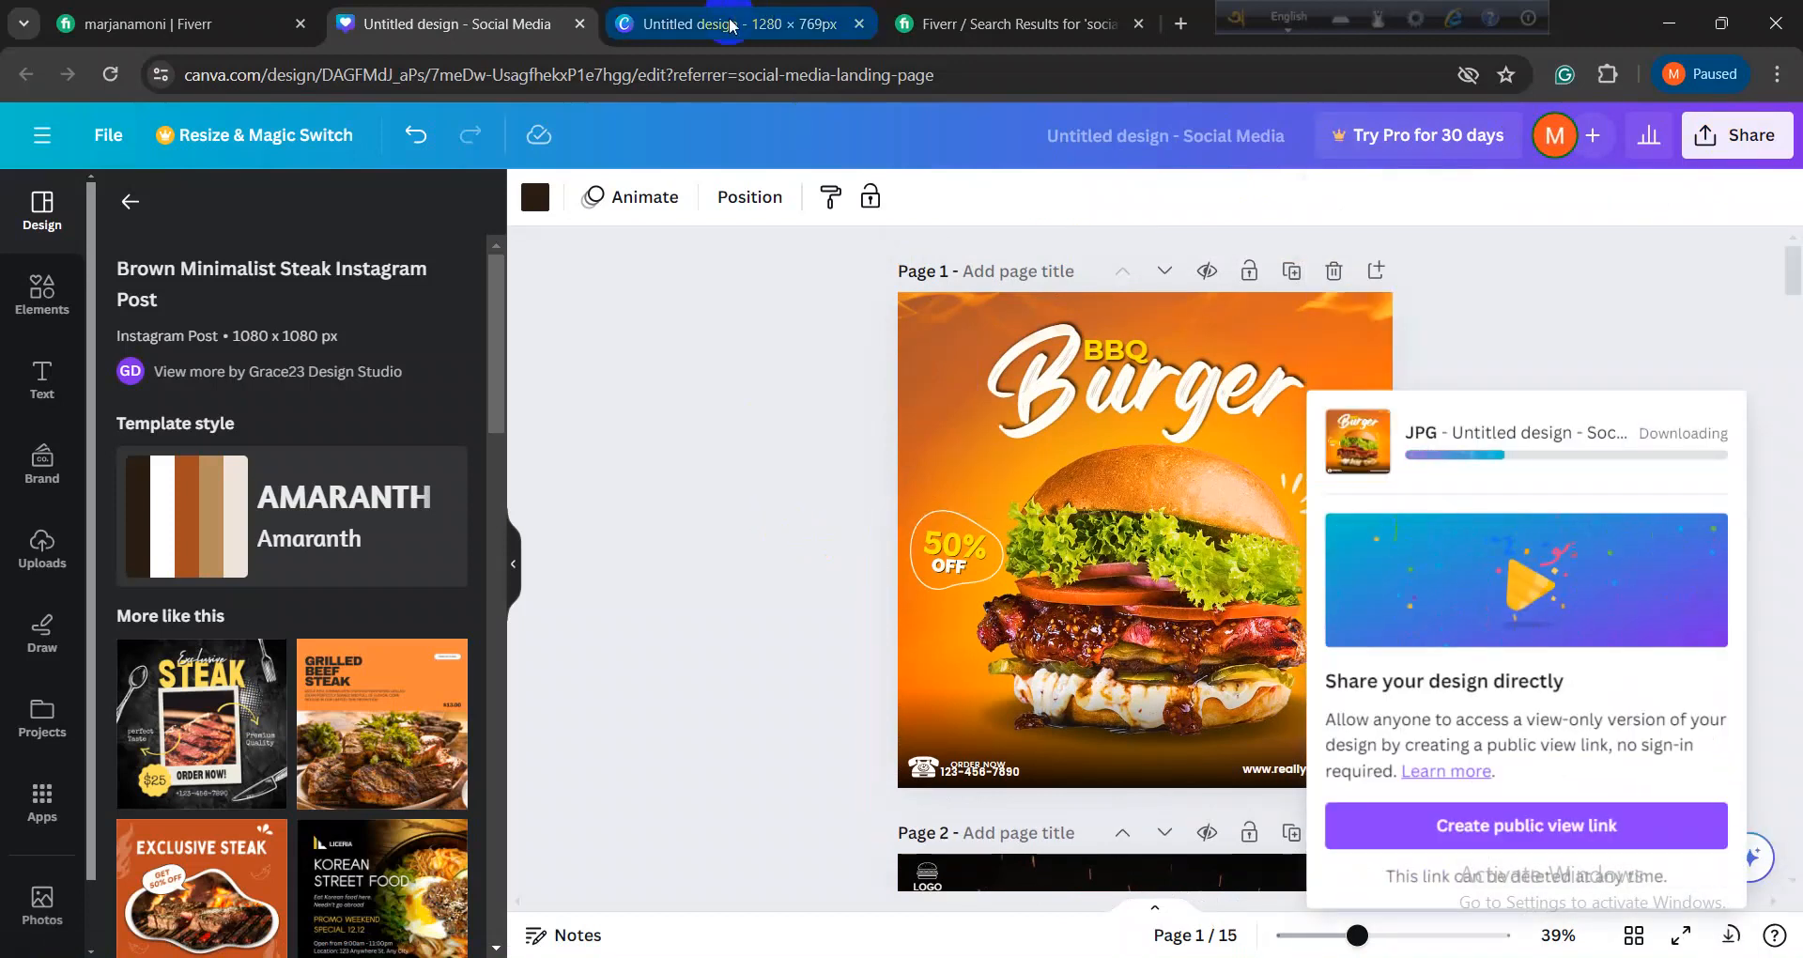
click(1001, 25)
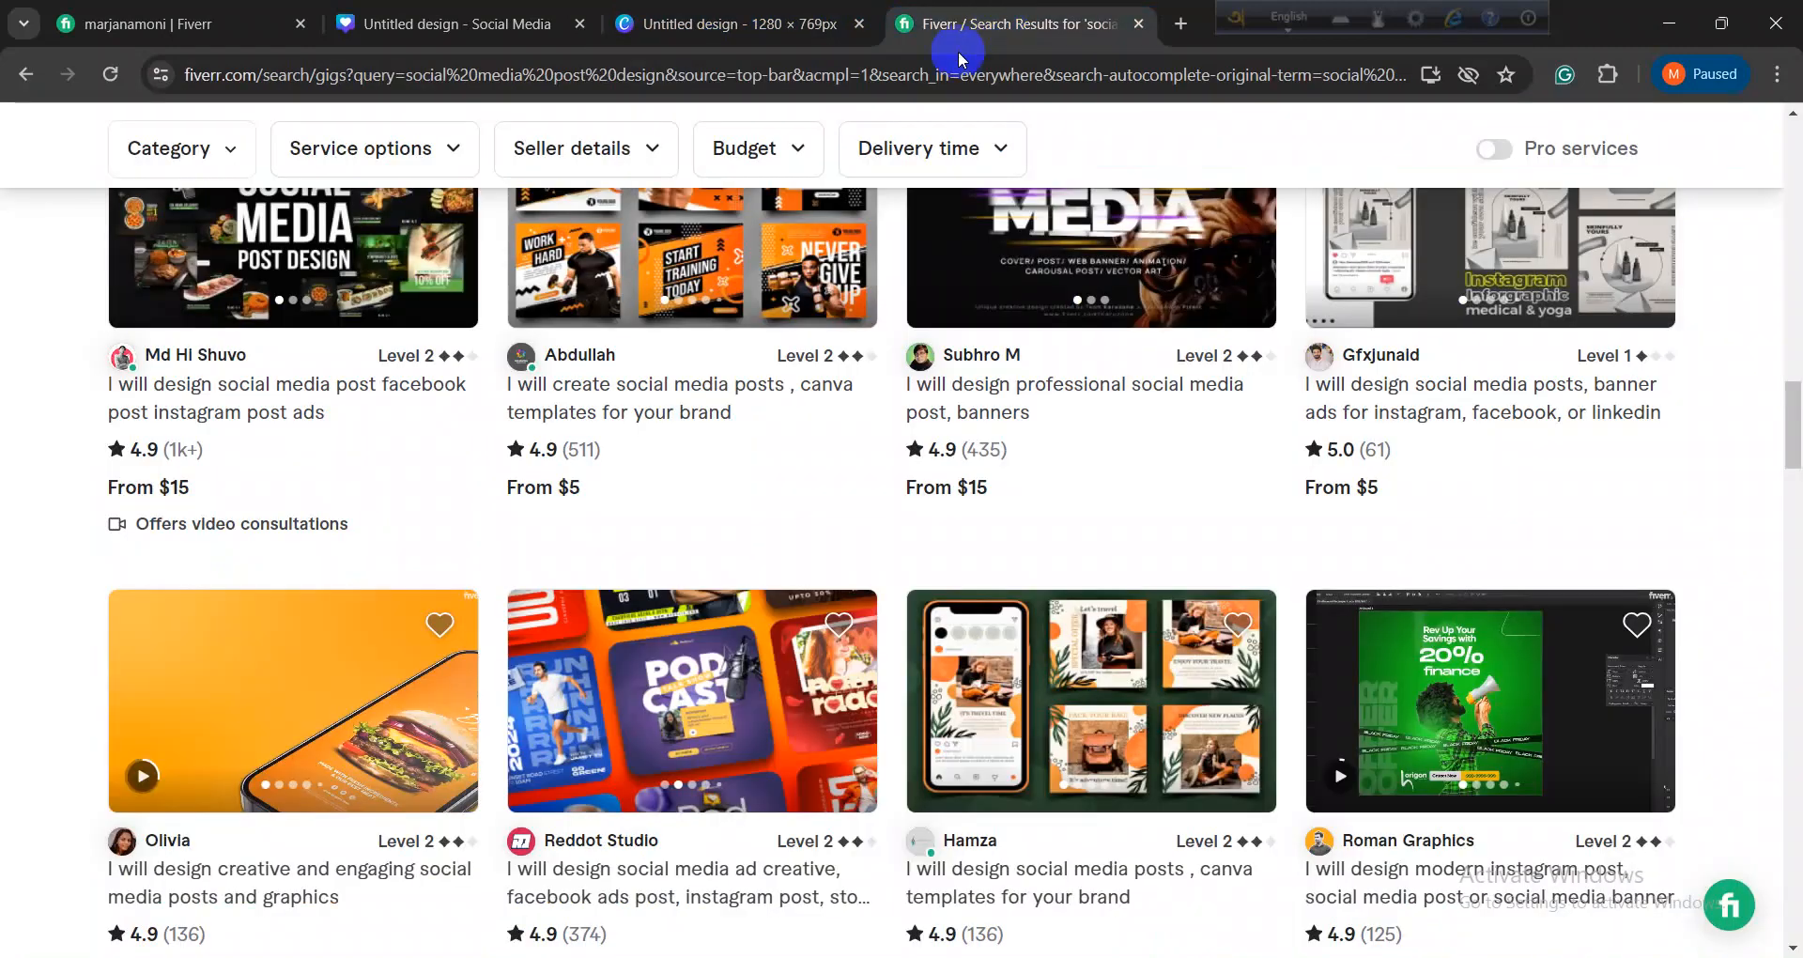
scroll(1014, 674, up, 4)
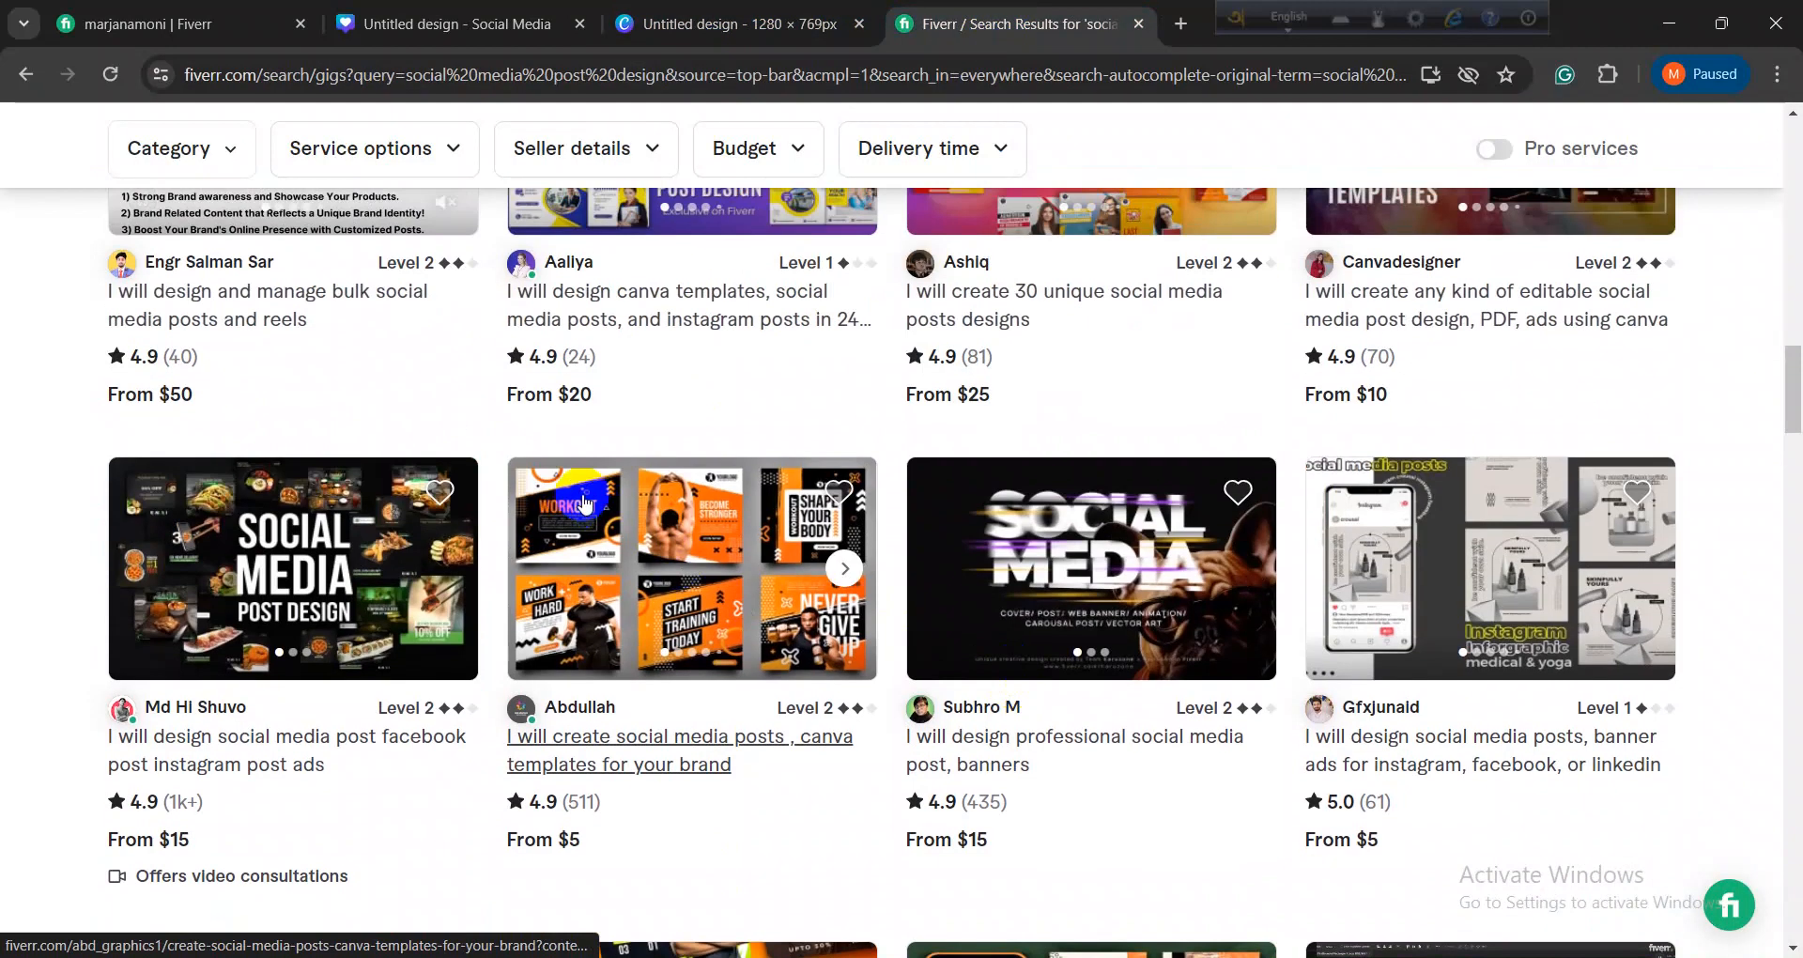
scroll(725, 563, up, 7)
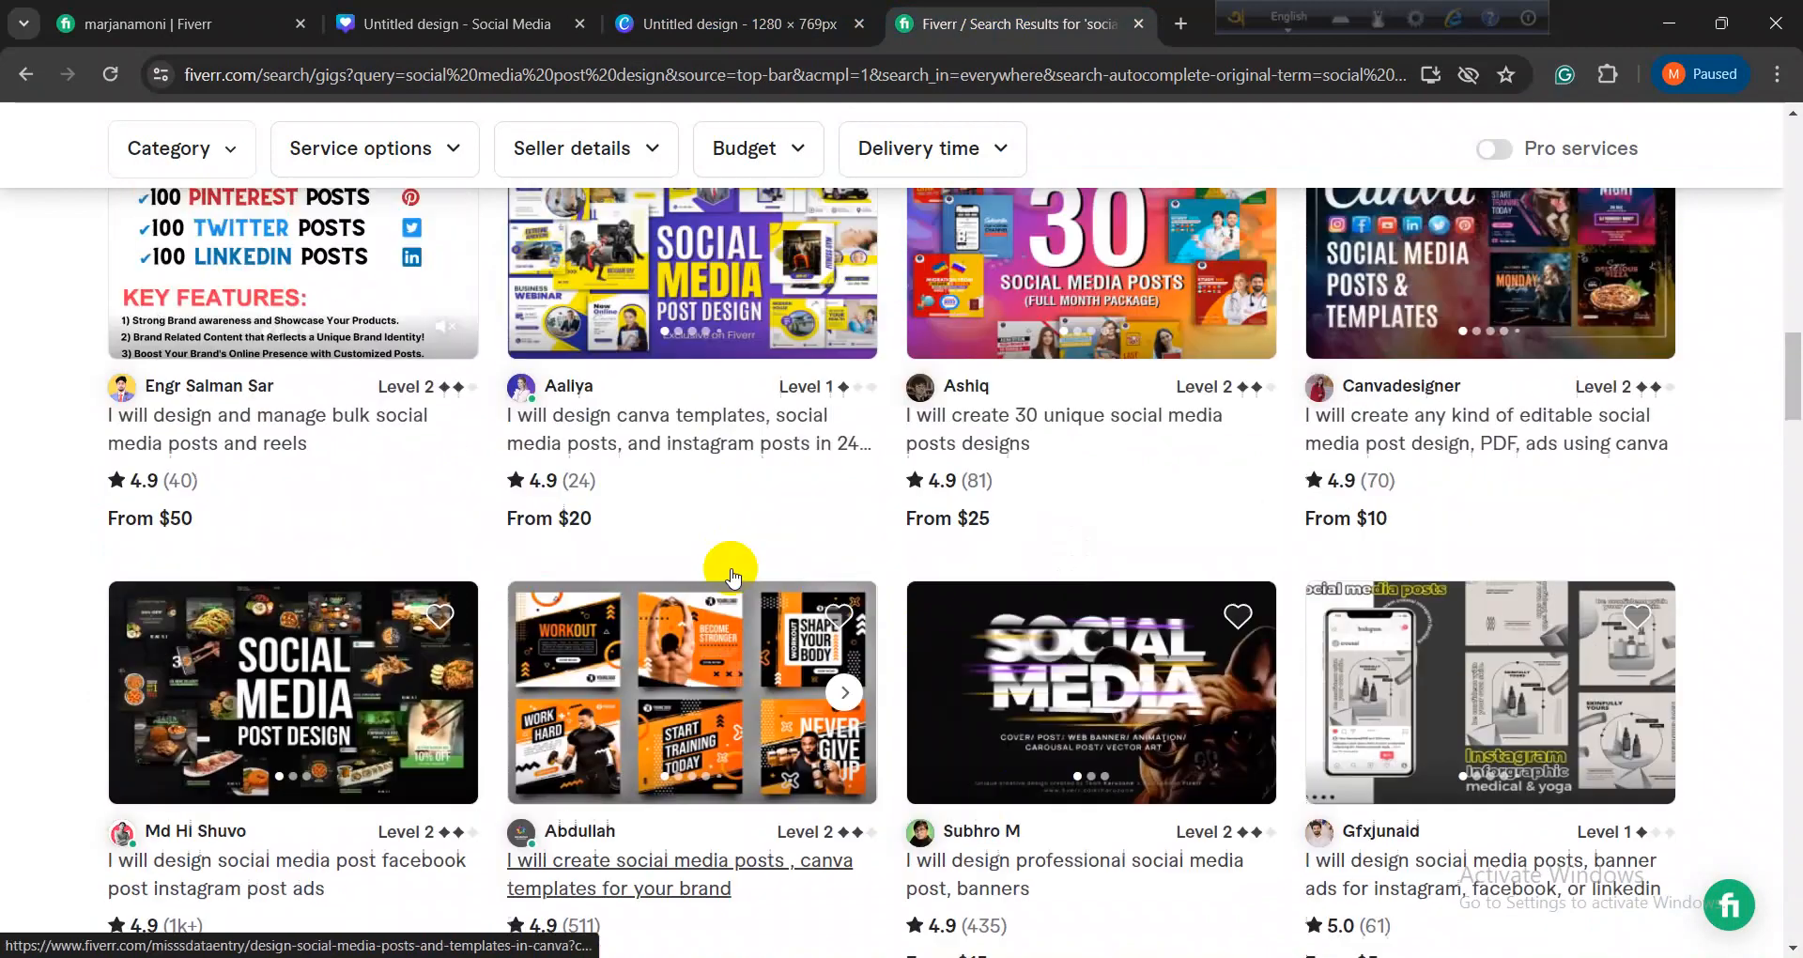
scroll(647, 619, down, 5)
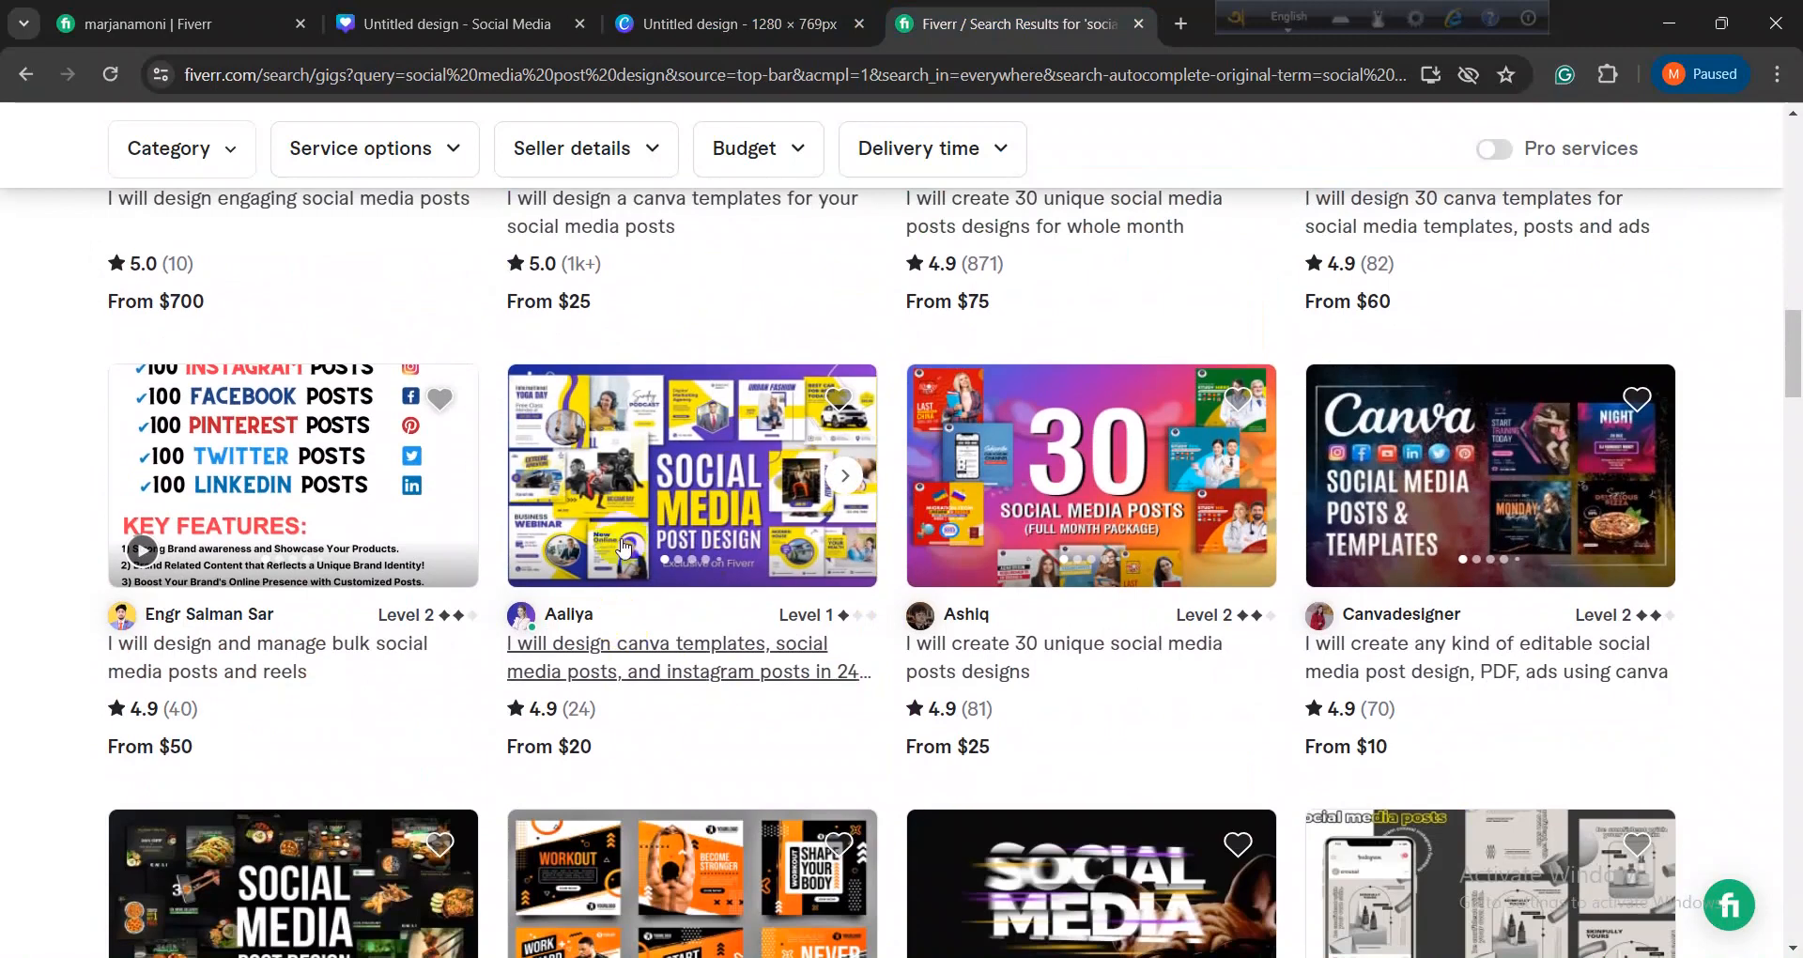
scroll(610, 639, up, 5)
scroll(723, 460, up, 10)
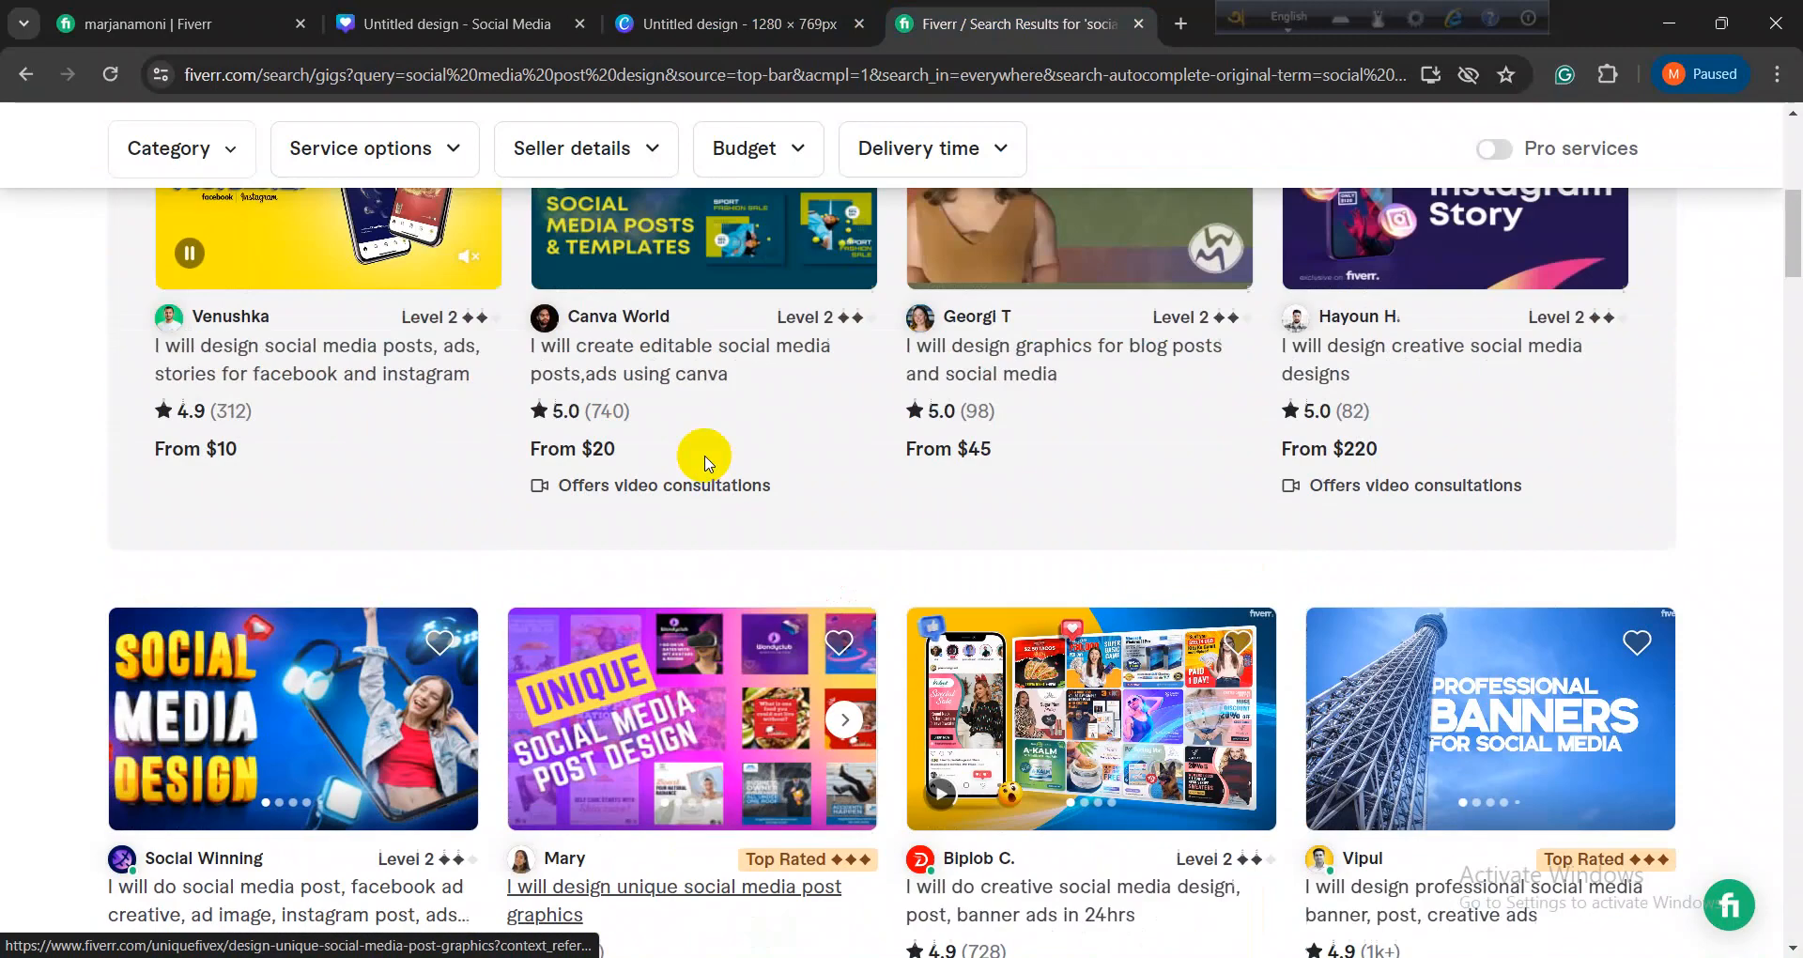
scroll(695, 554, down, 3)
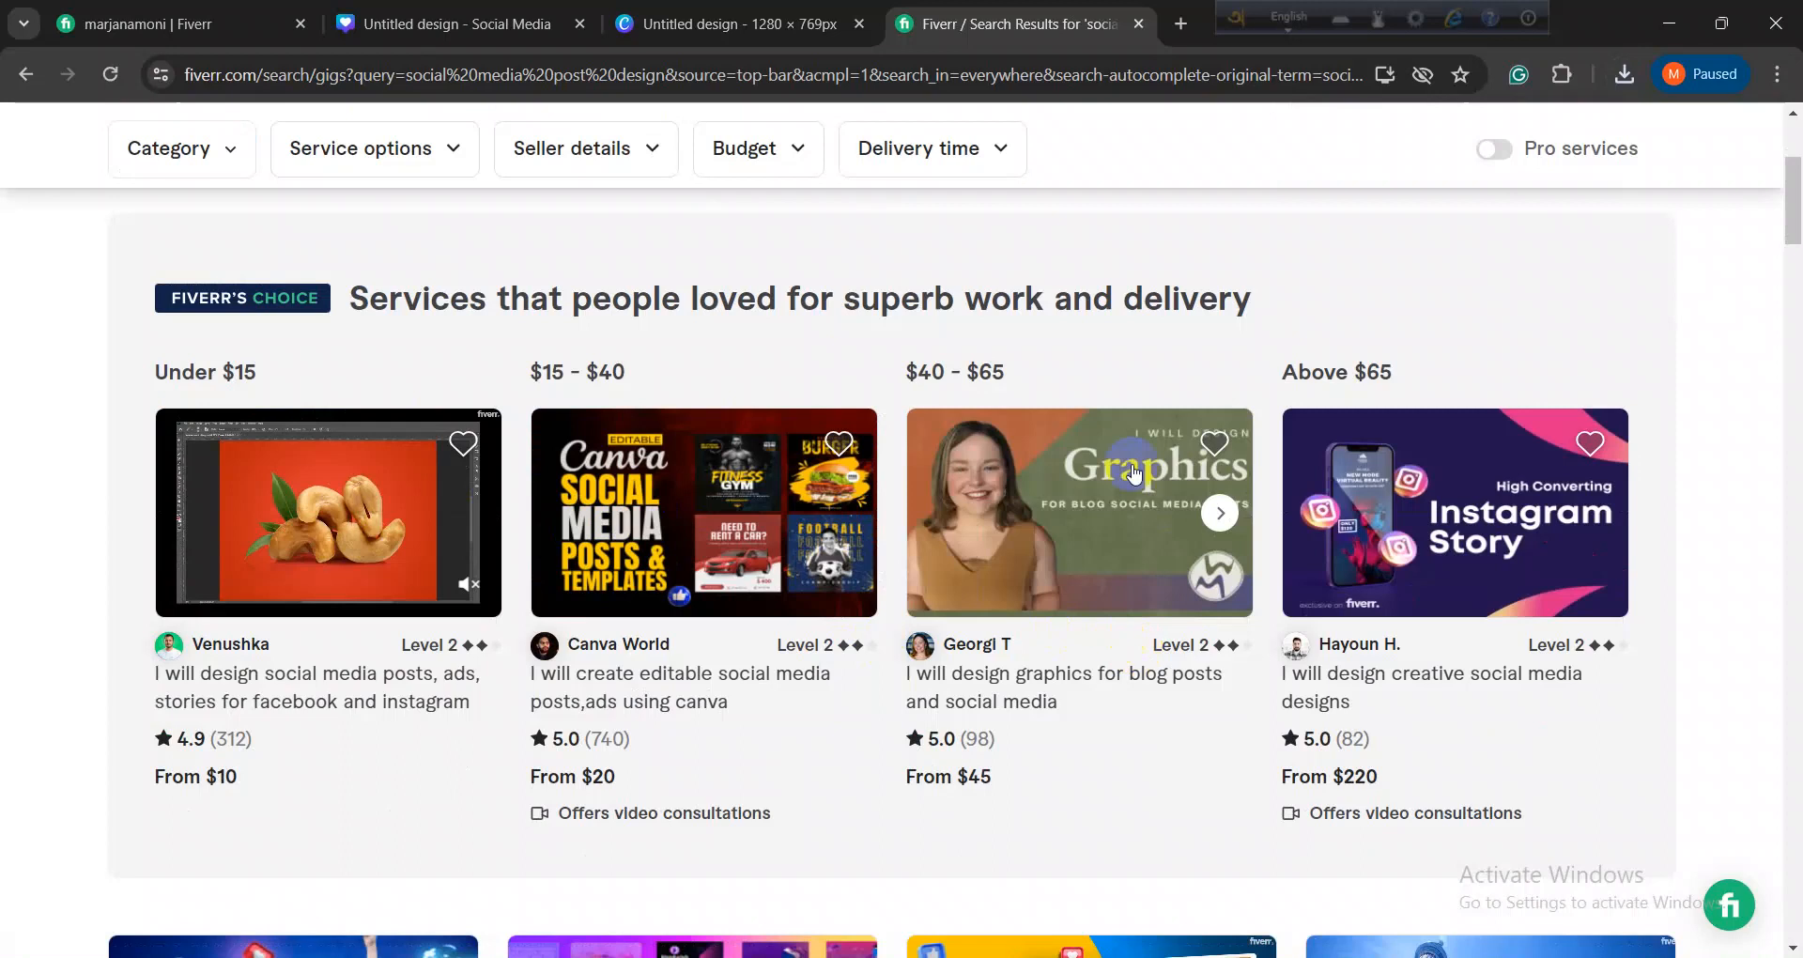
Step: Minimize the browser and Word windows and open the Downloads folder in File Explorer
click(668, 17)
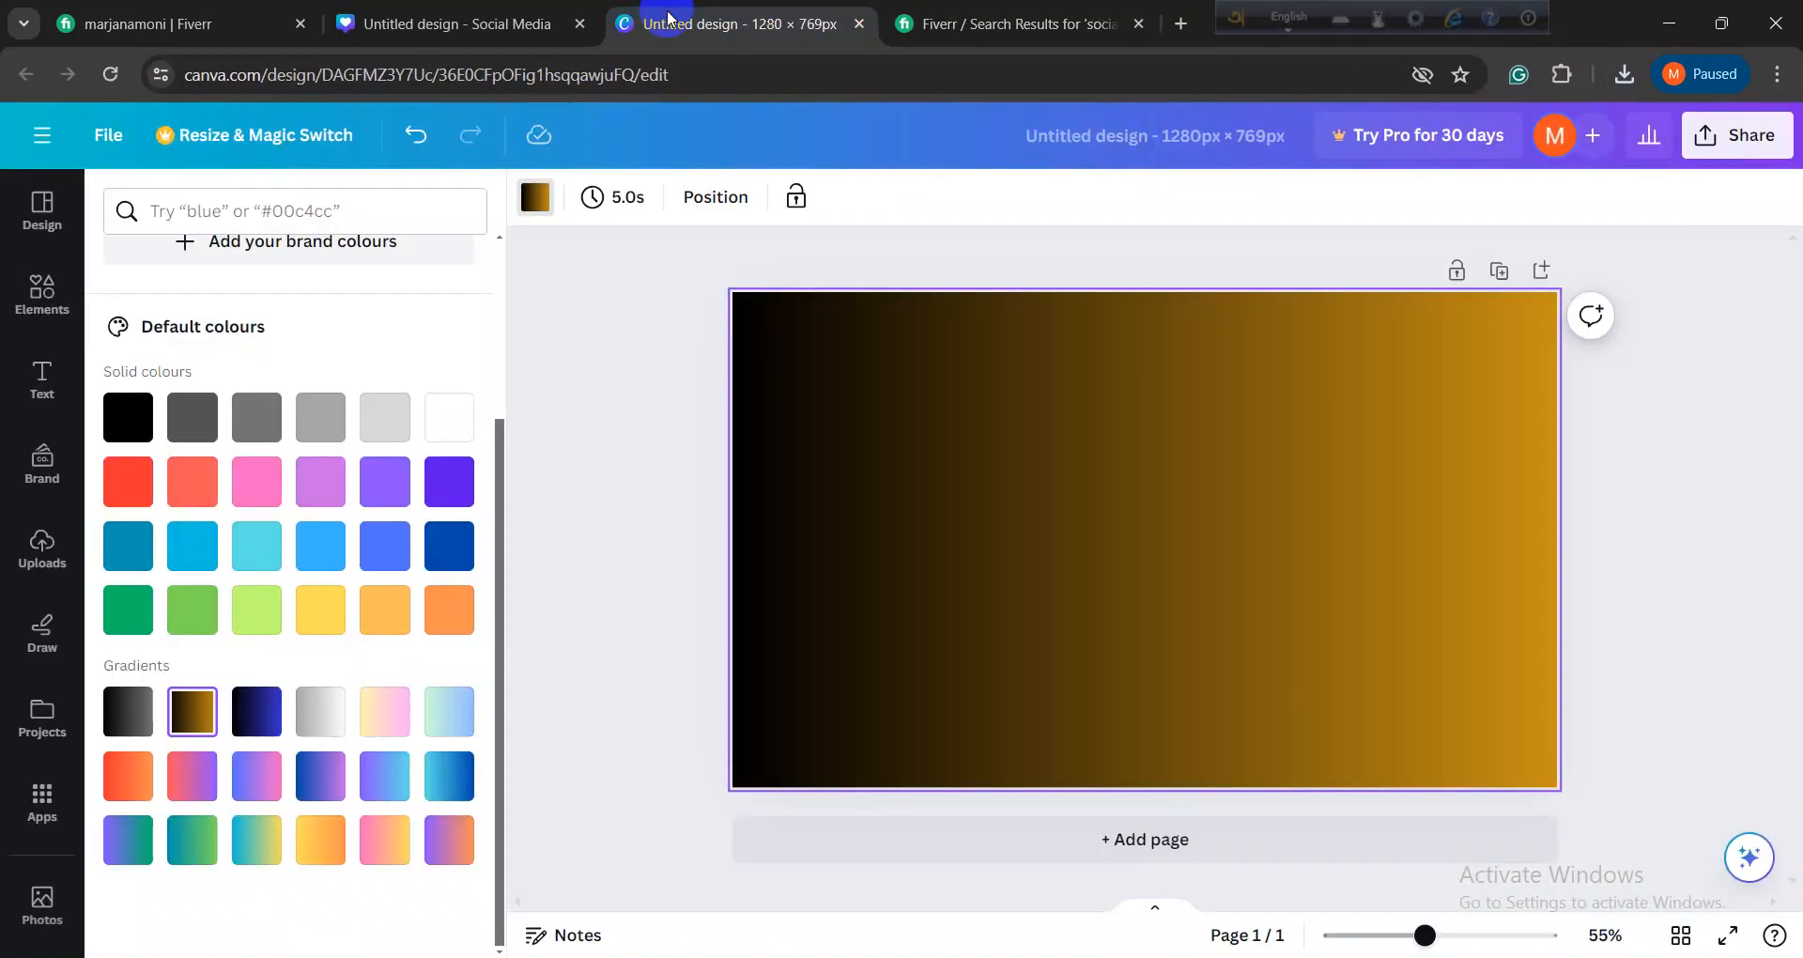
click(1667, 20)
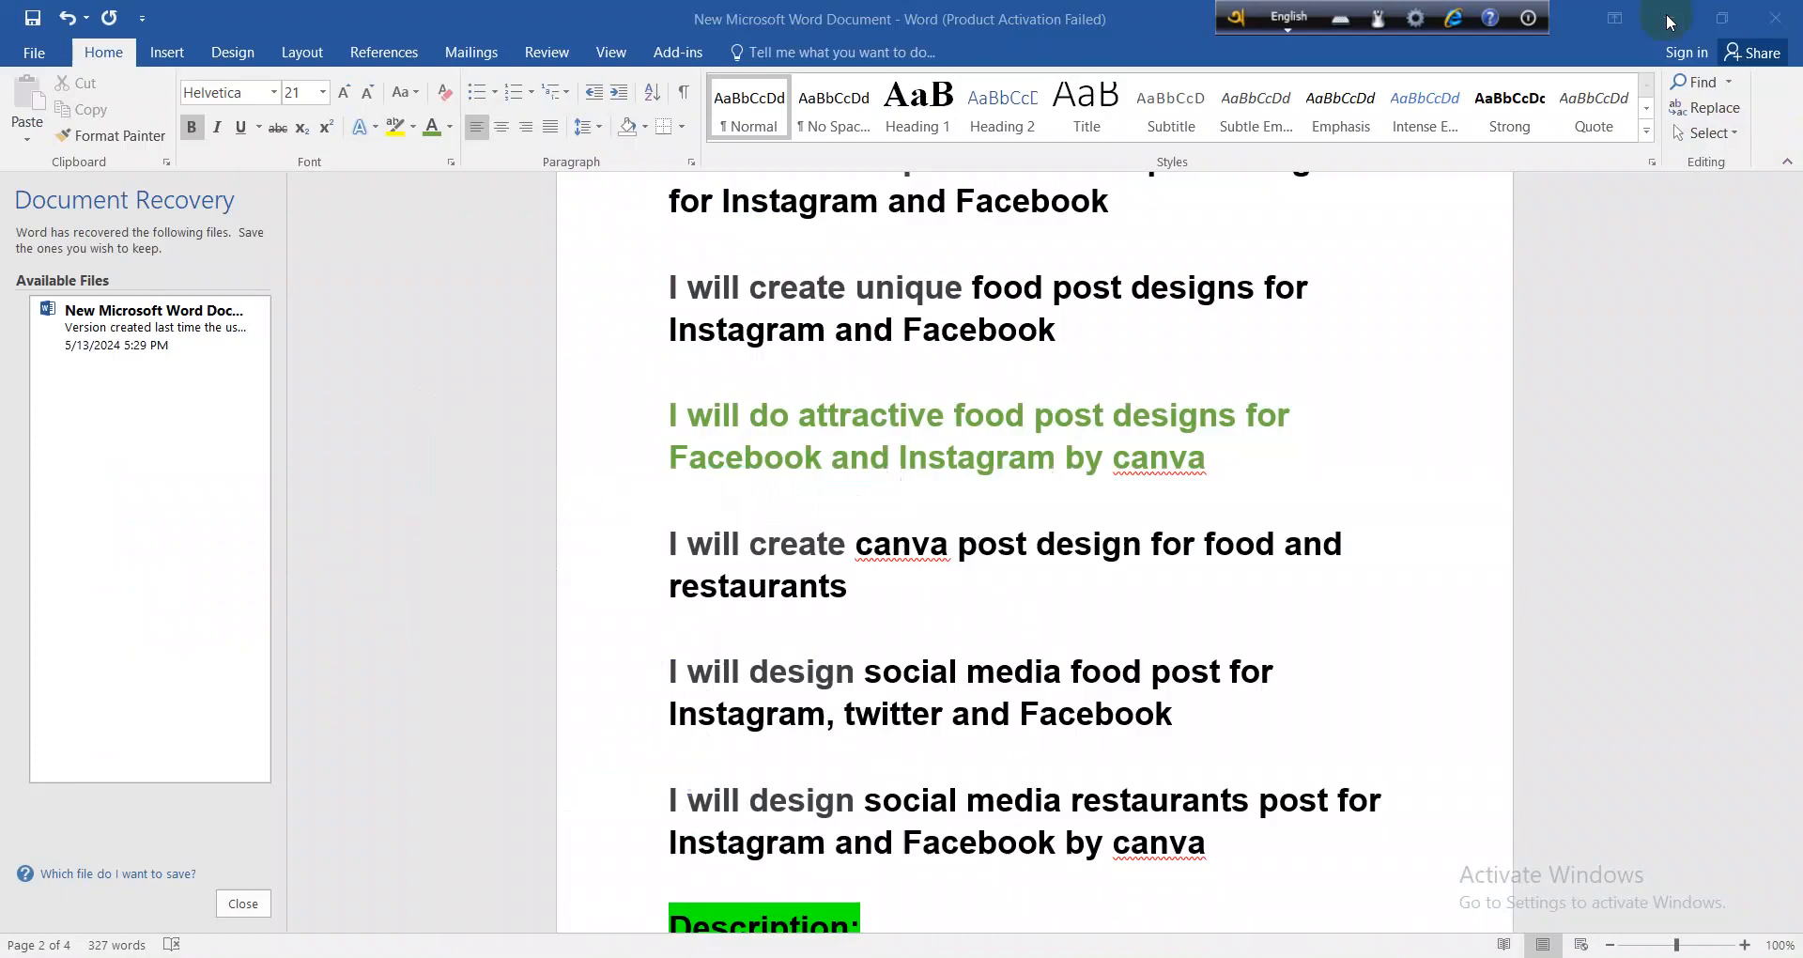
click(1663, 27)
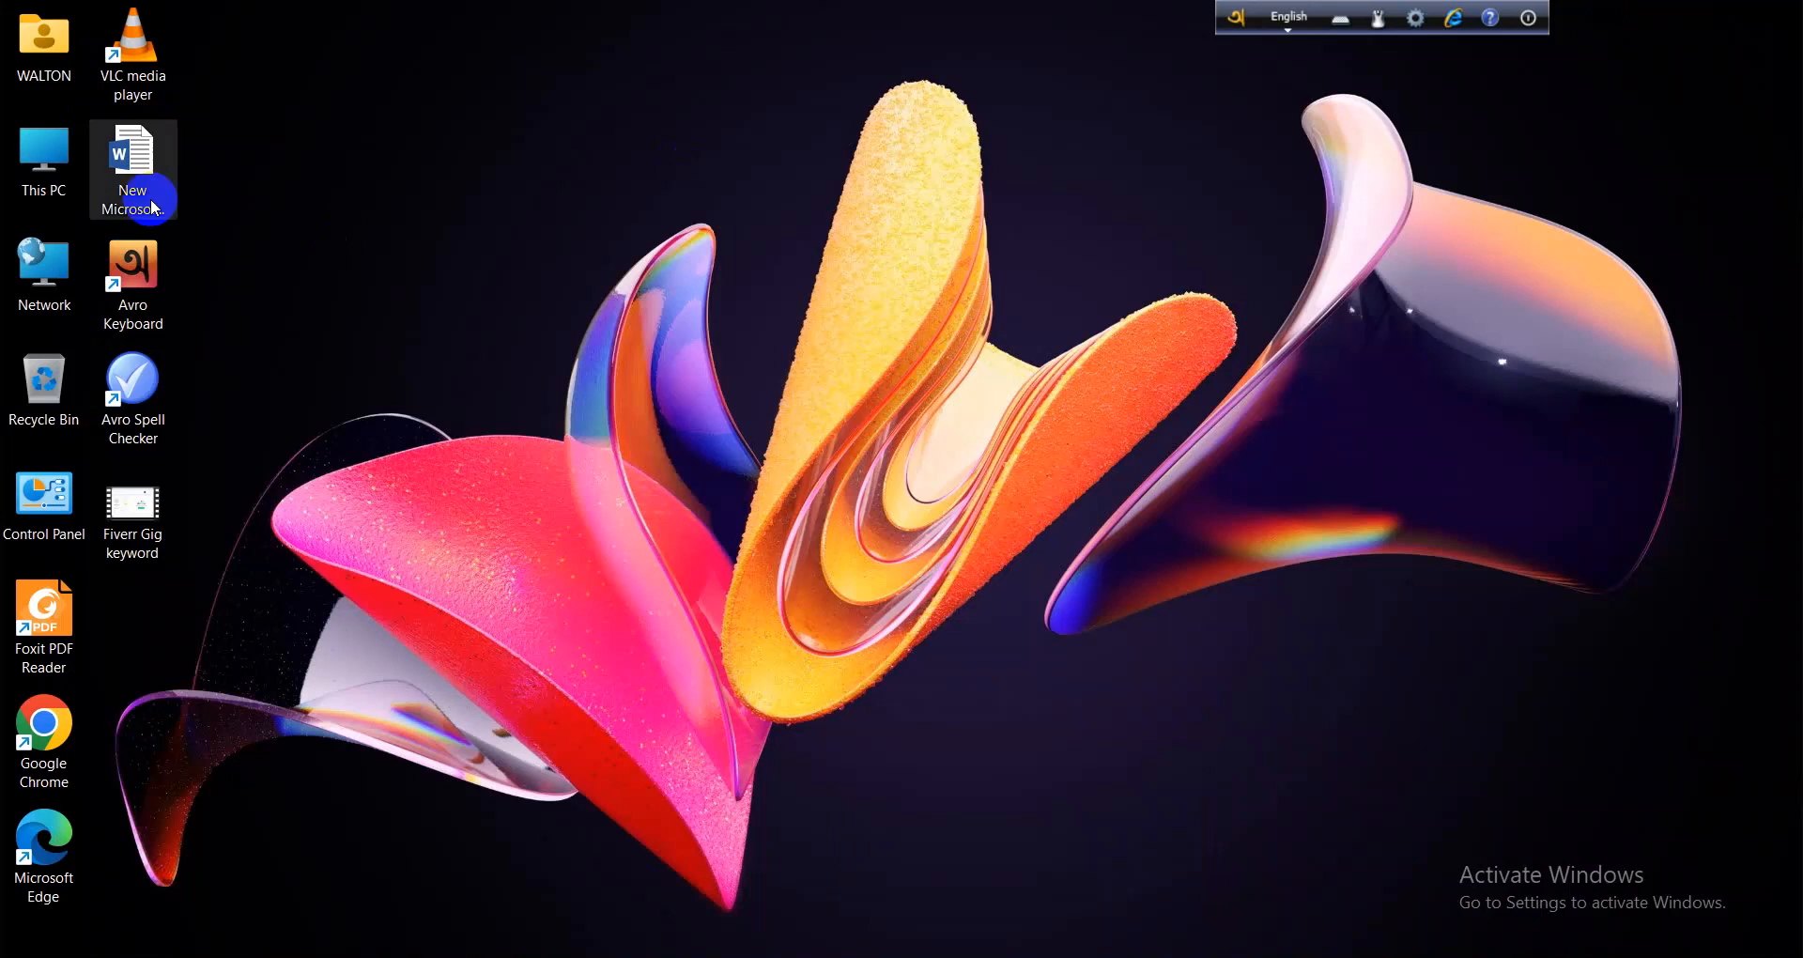
double_click(60, 143)
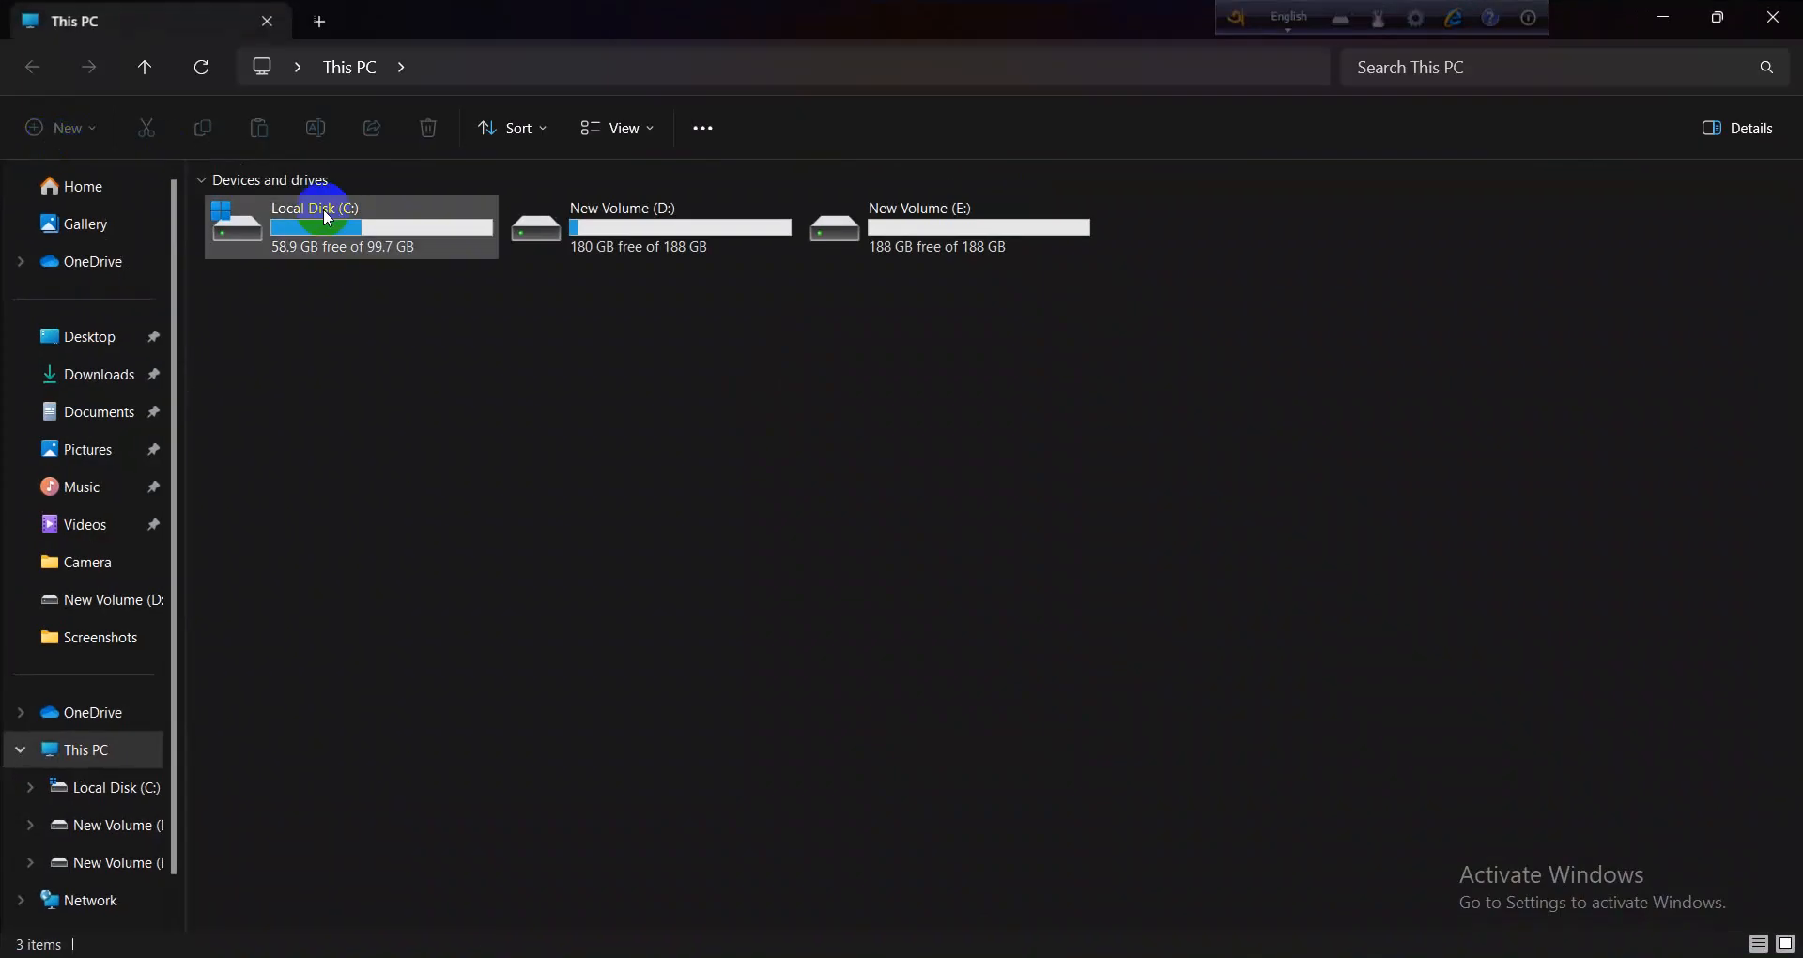
click(102, 376)
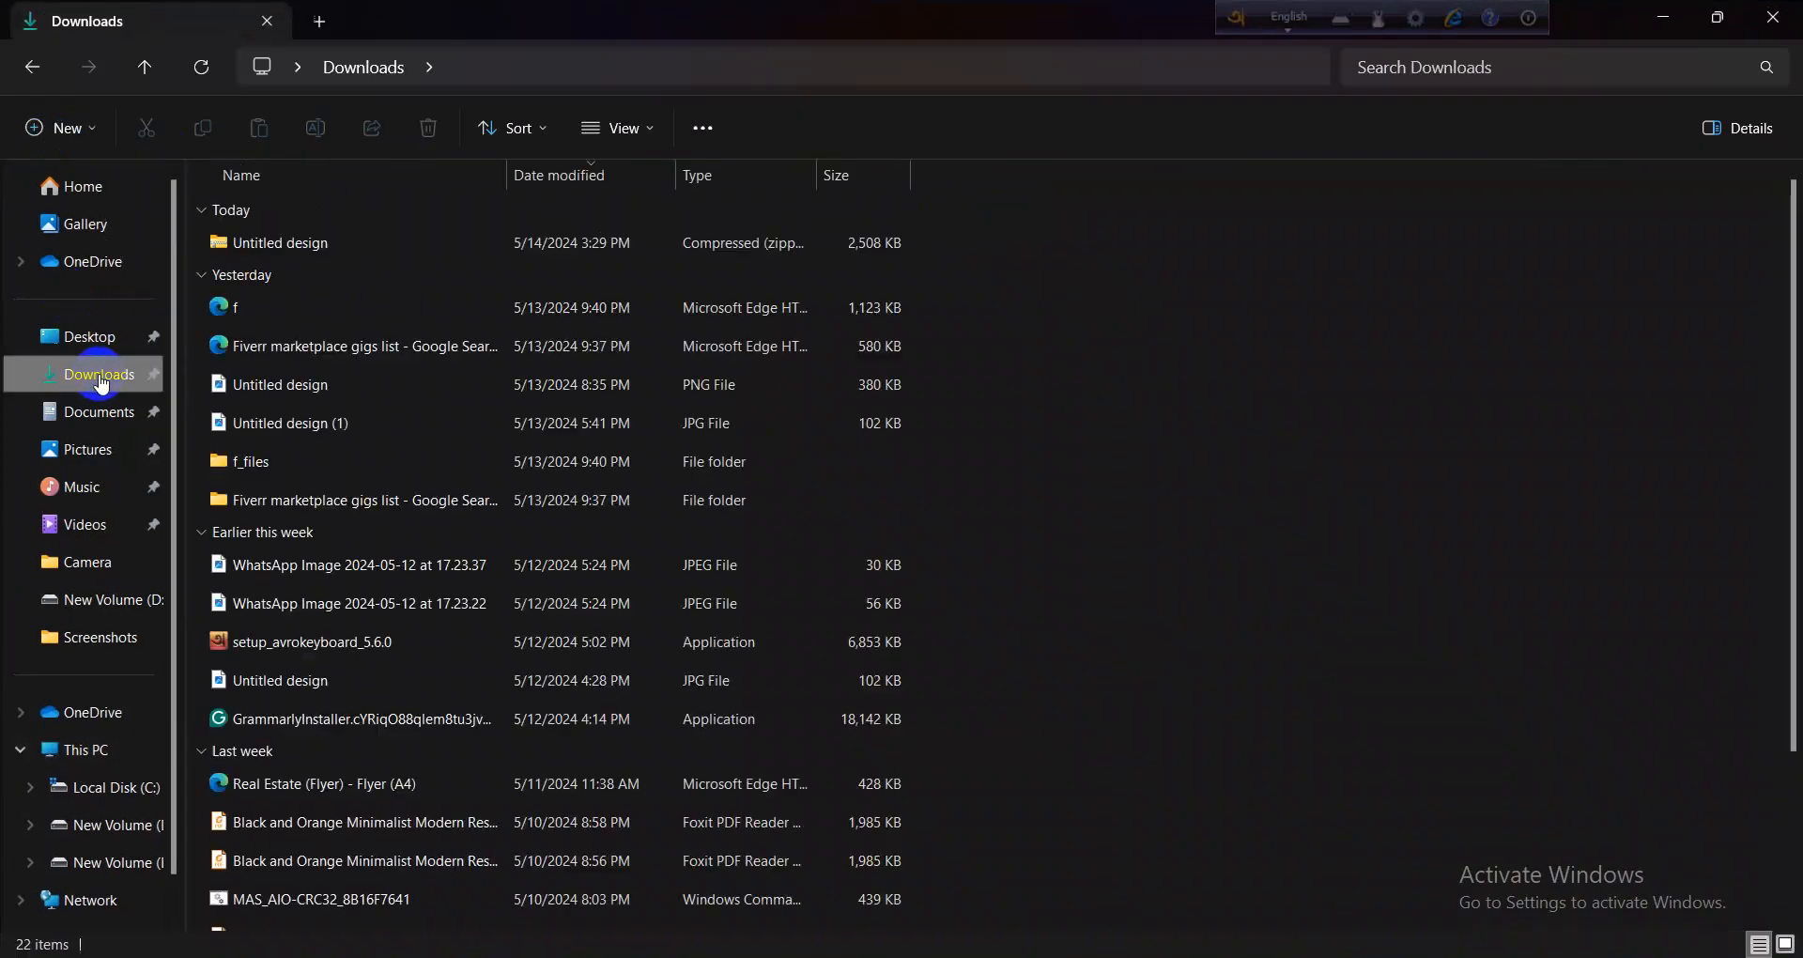
Step: Extract the zipped "Untitled design" archive into its own folder in Downloads and close the File Explorer windows
click(274, 242)
right_click(274, 243)
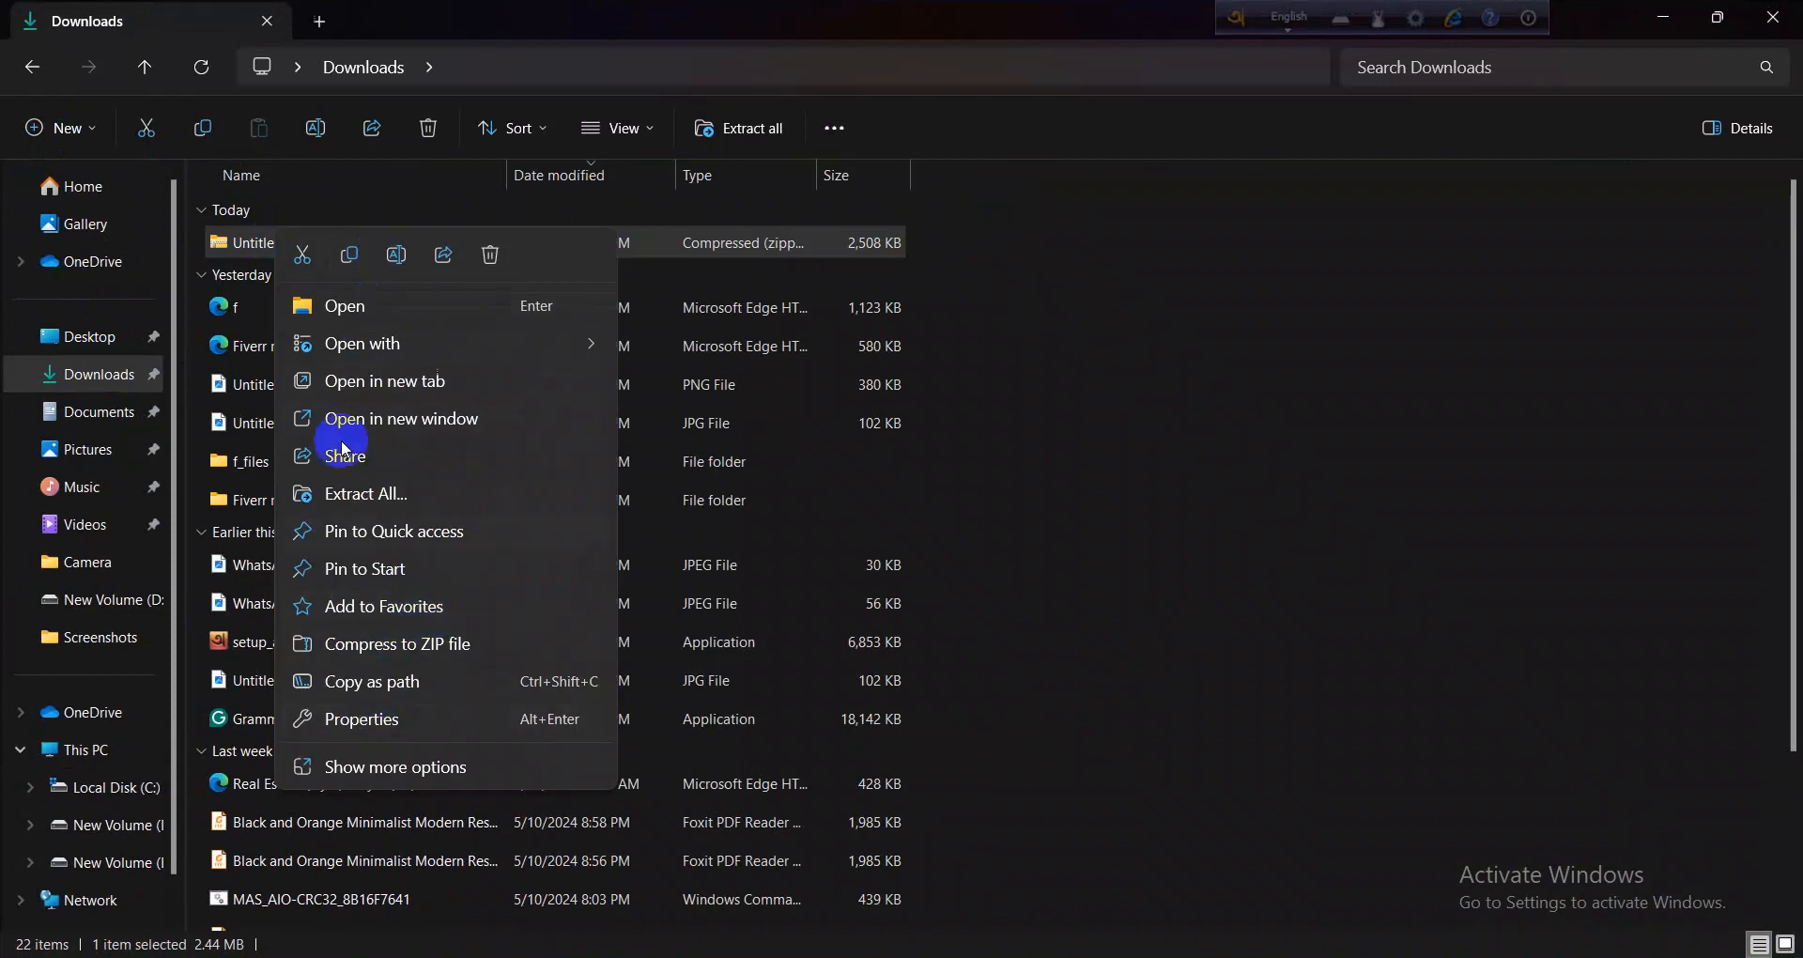
click(379, 498)
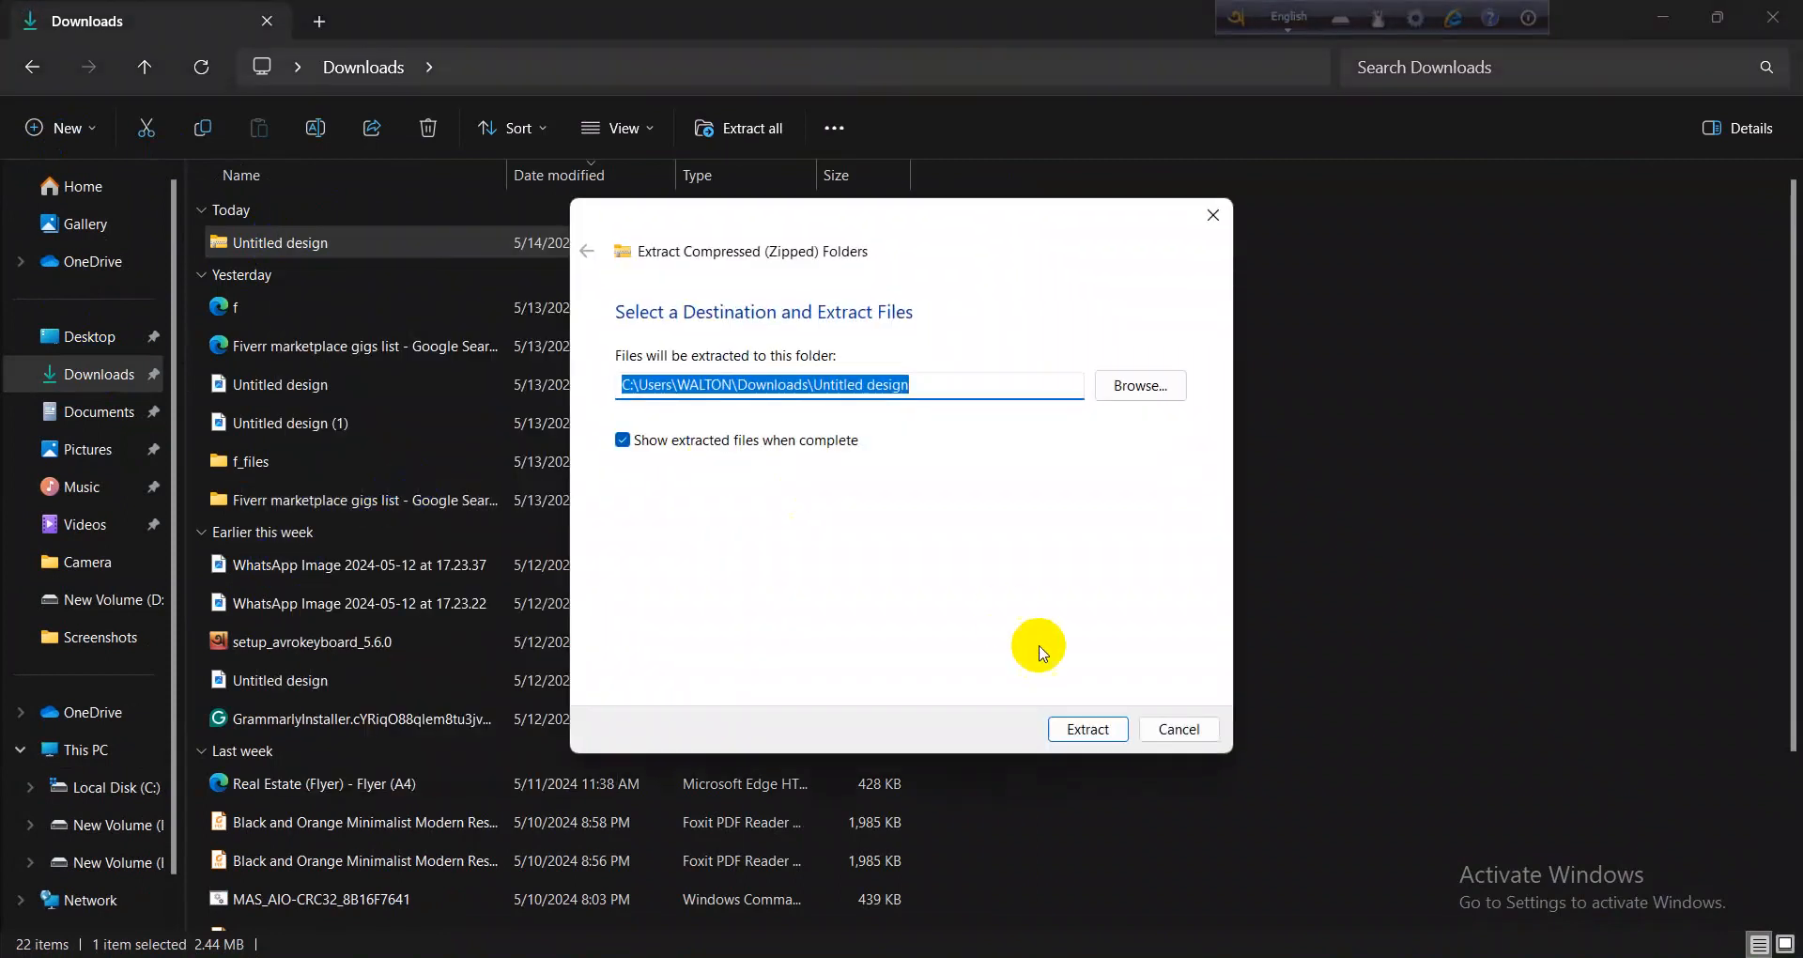
click(1084, 731)
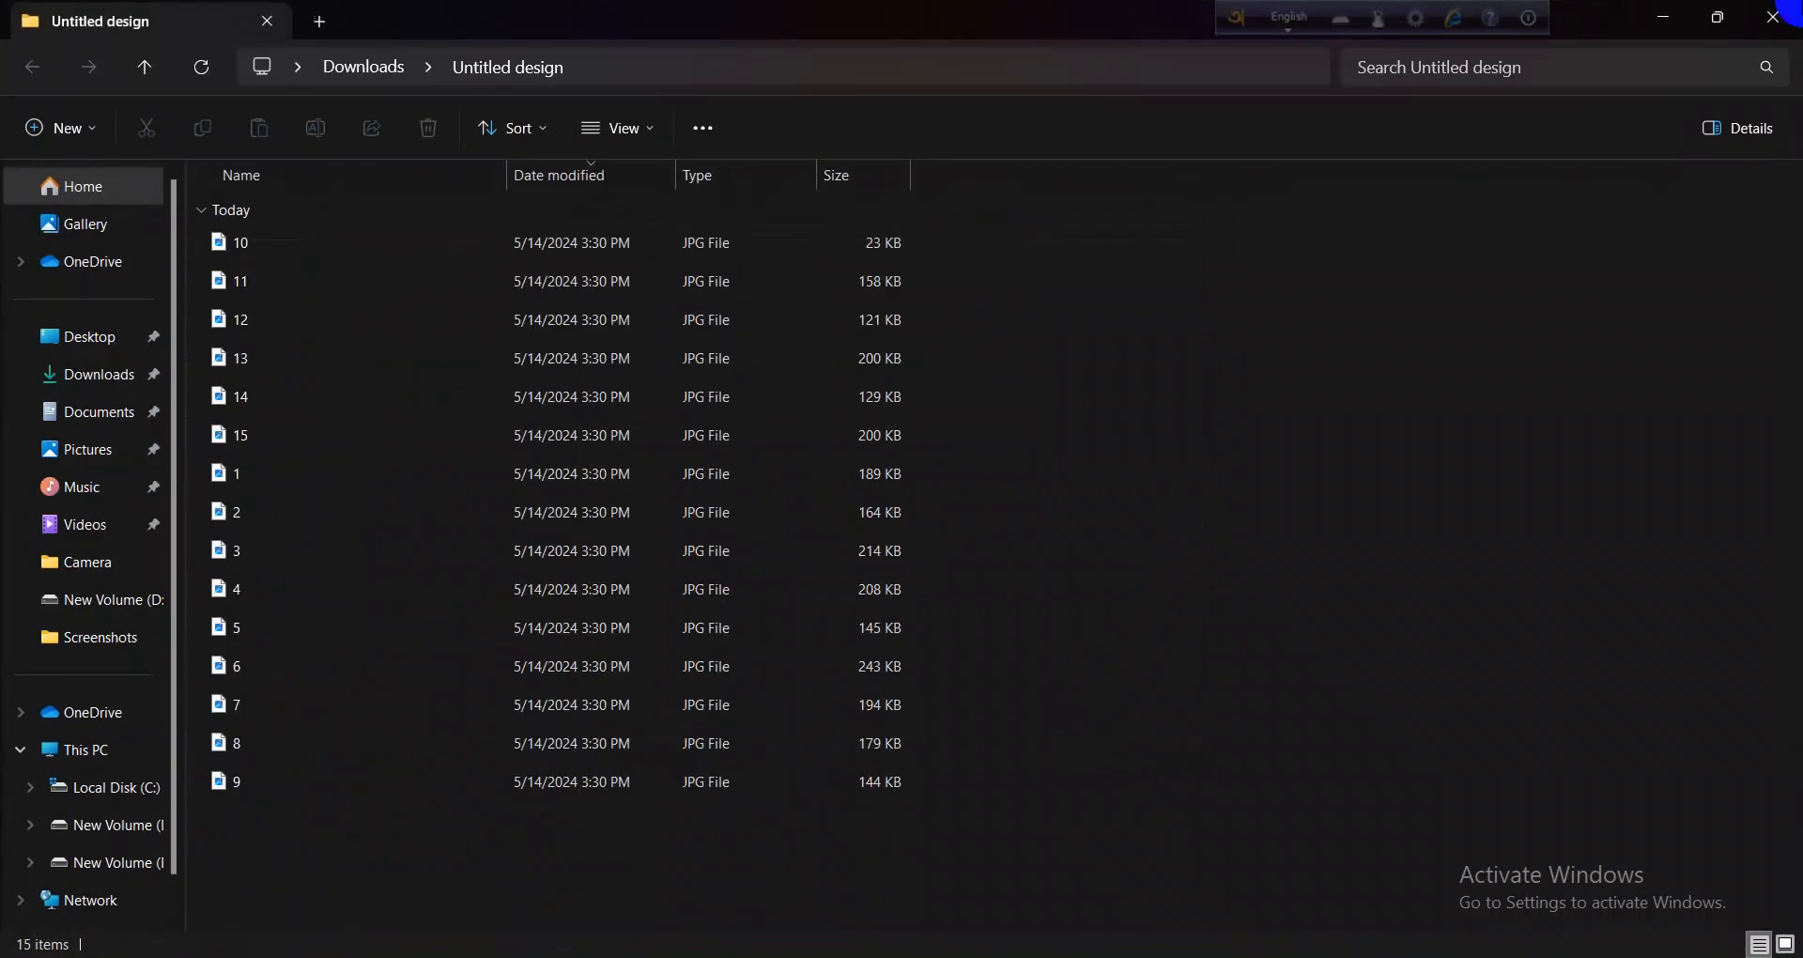
click(1775, 21)
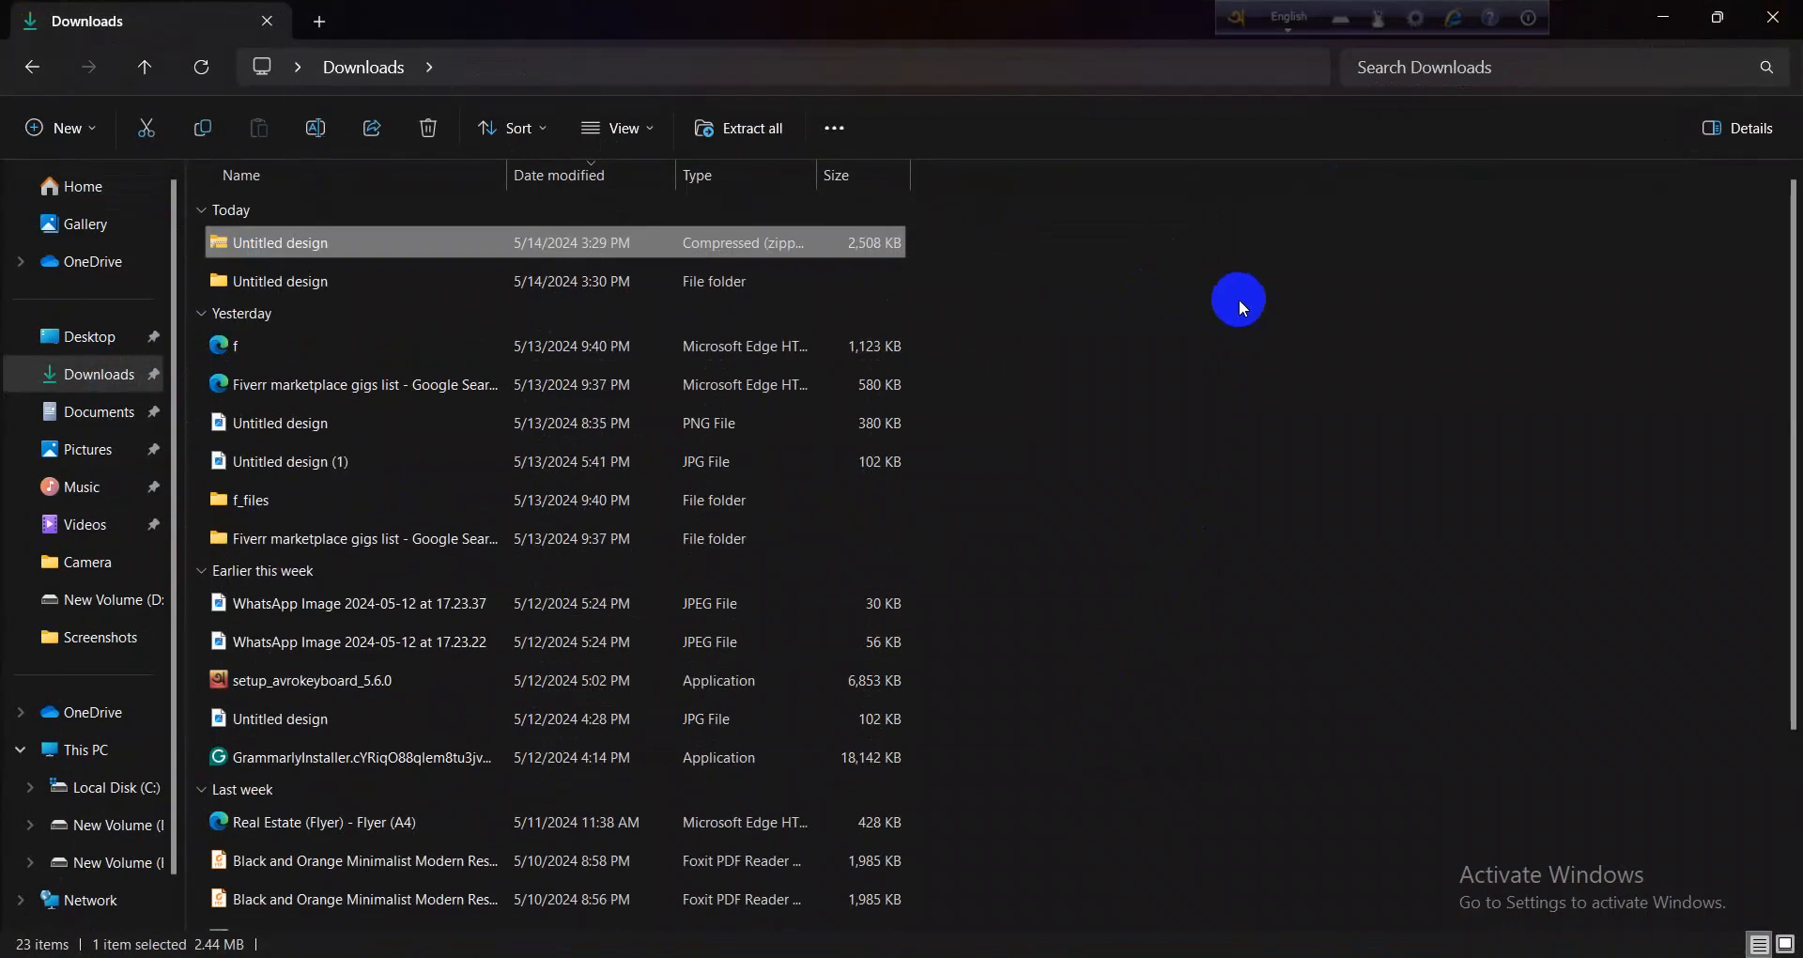
click(1773, 17)
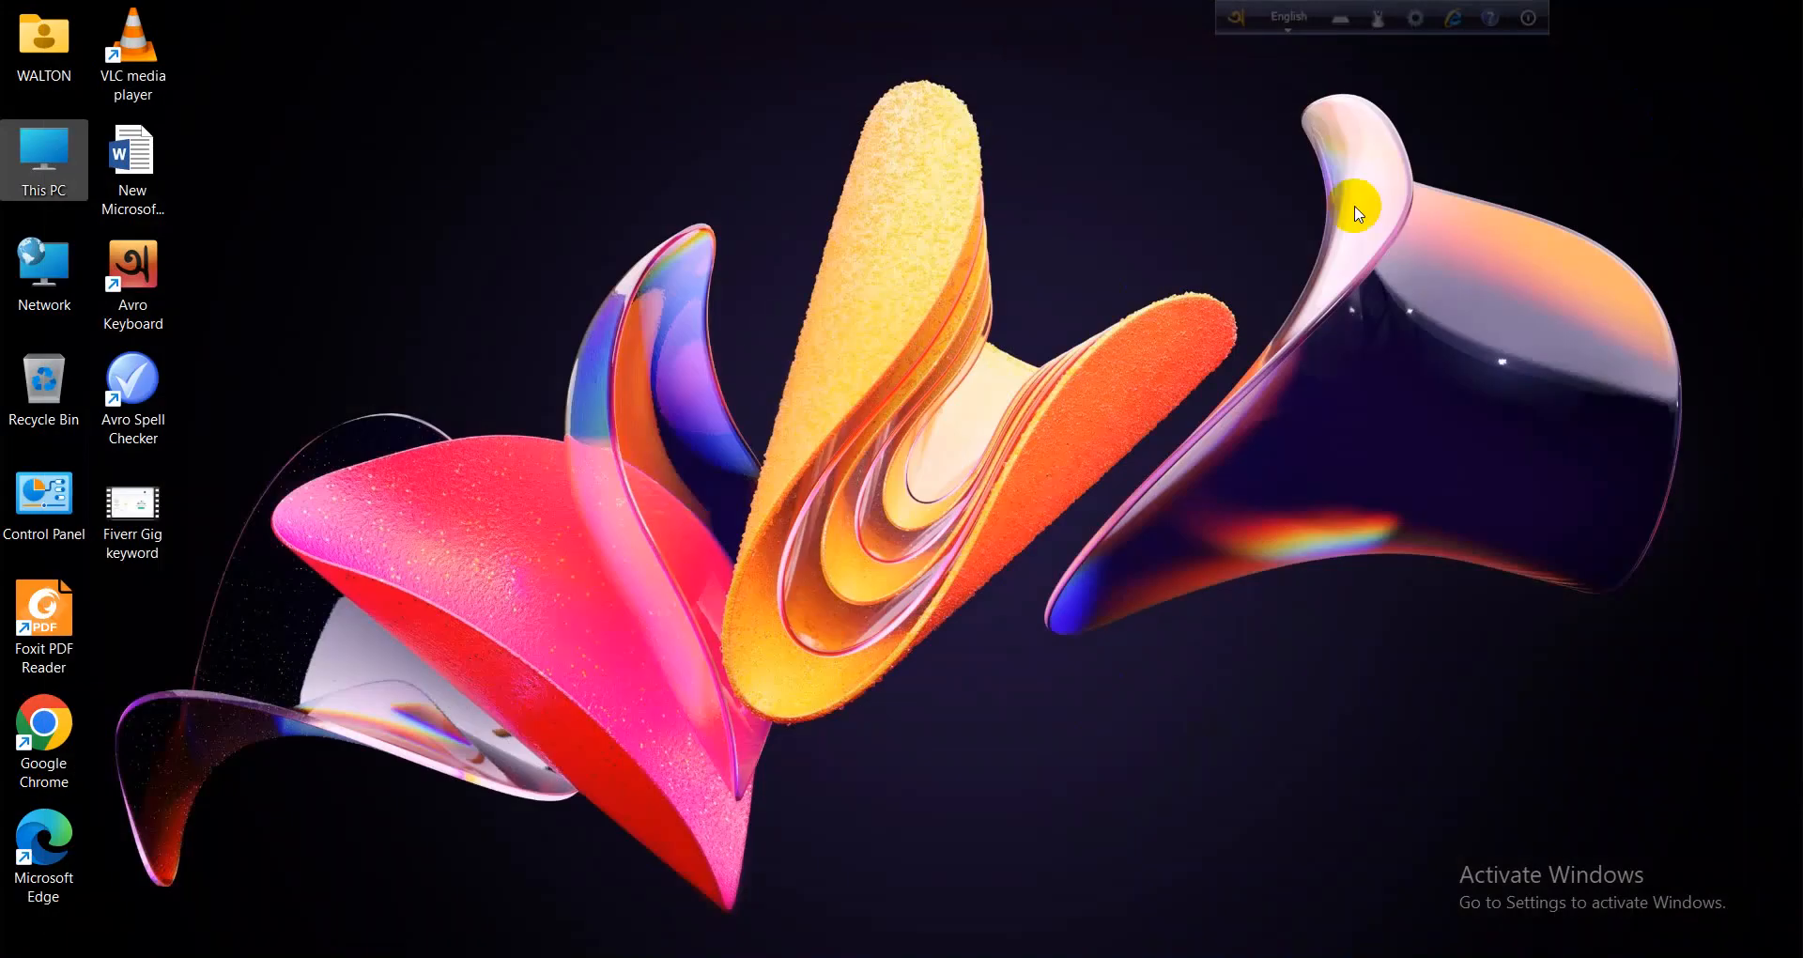
Step: Switch back to the 1280 × 769 px Canva design in Chrome and start uploading image files
right_click(893, 245)
click(939, 335)
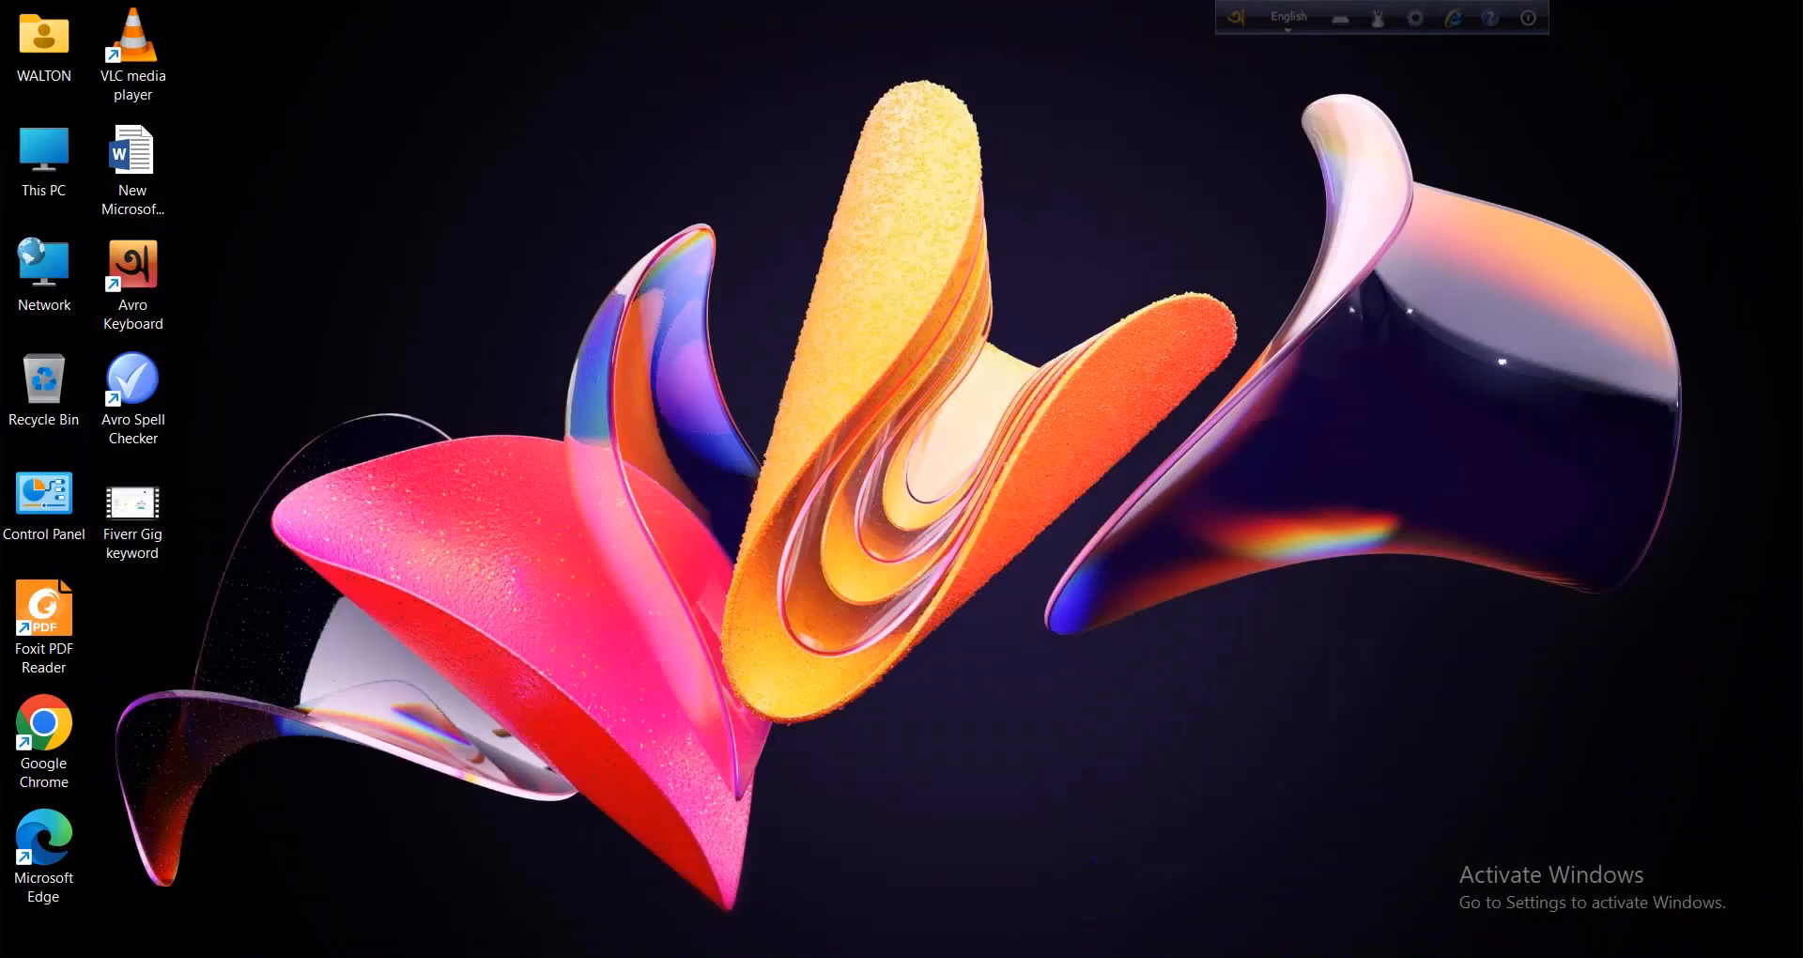
key(alt+Tab)
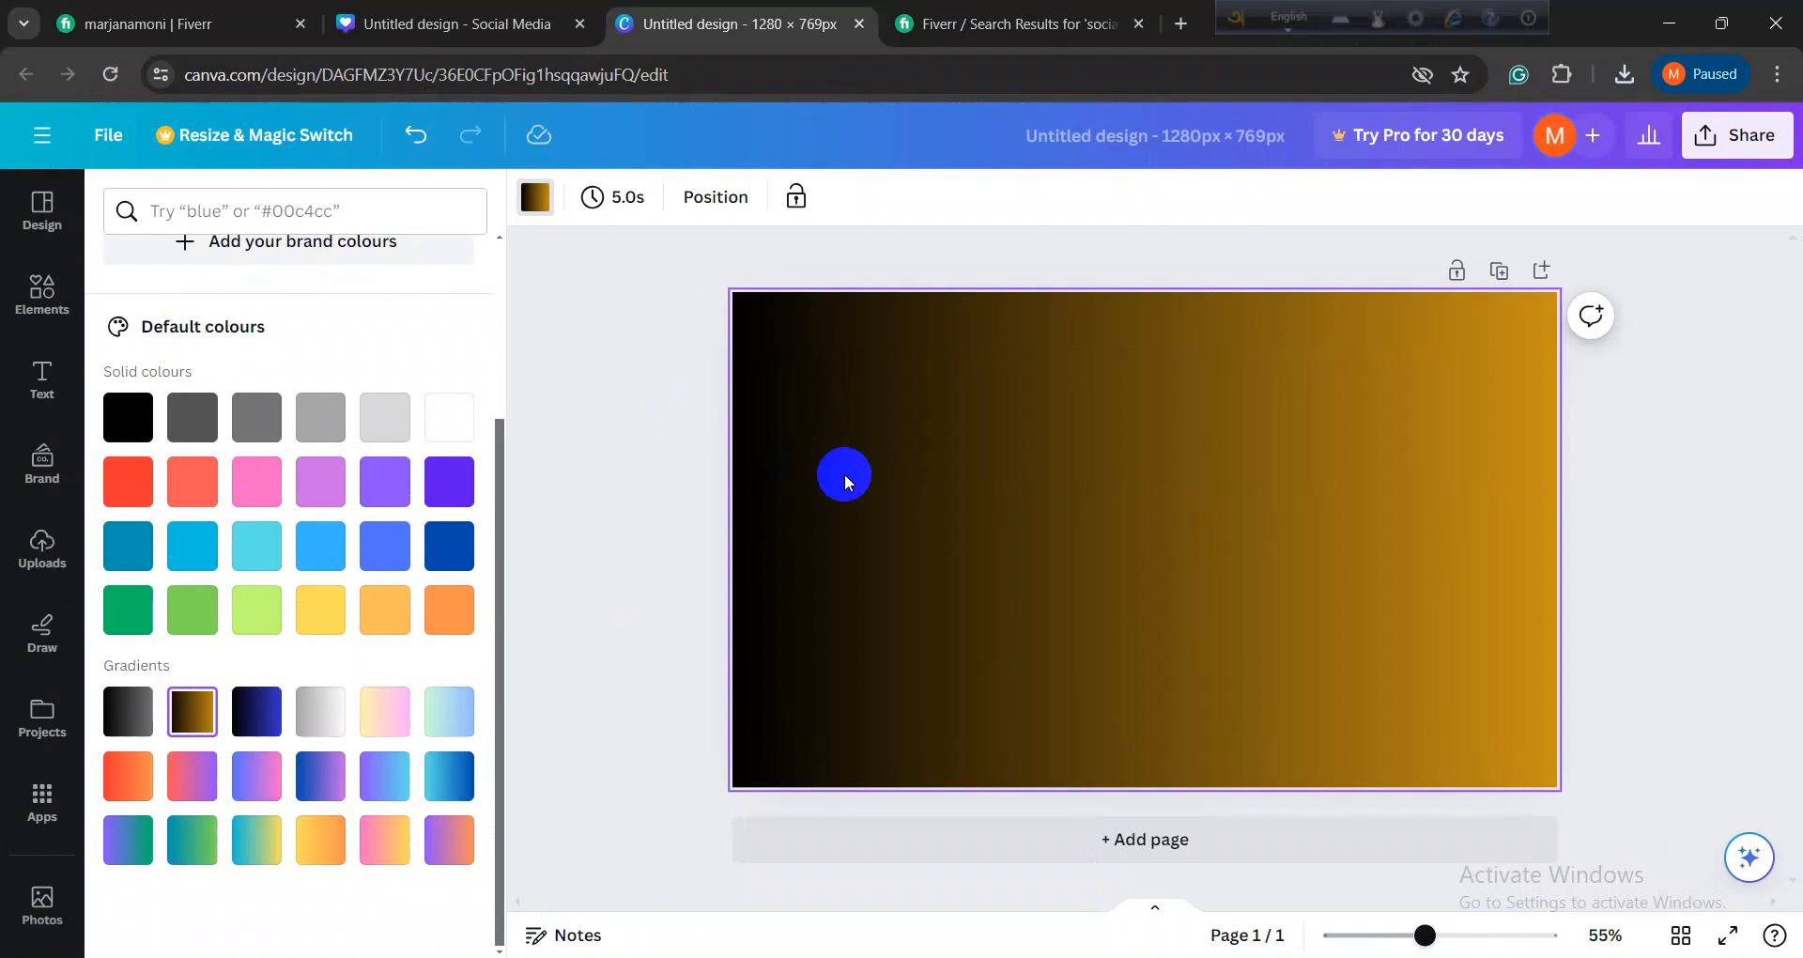
click(43, 544)
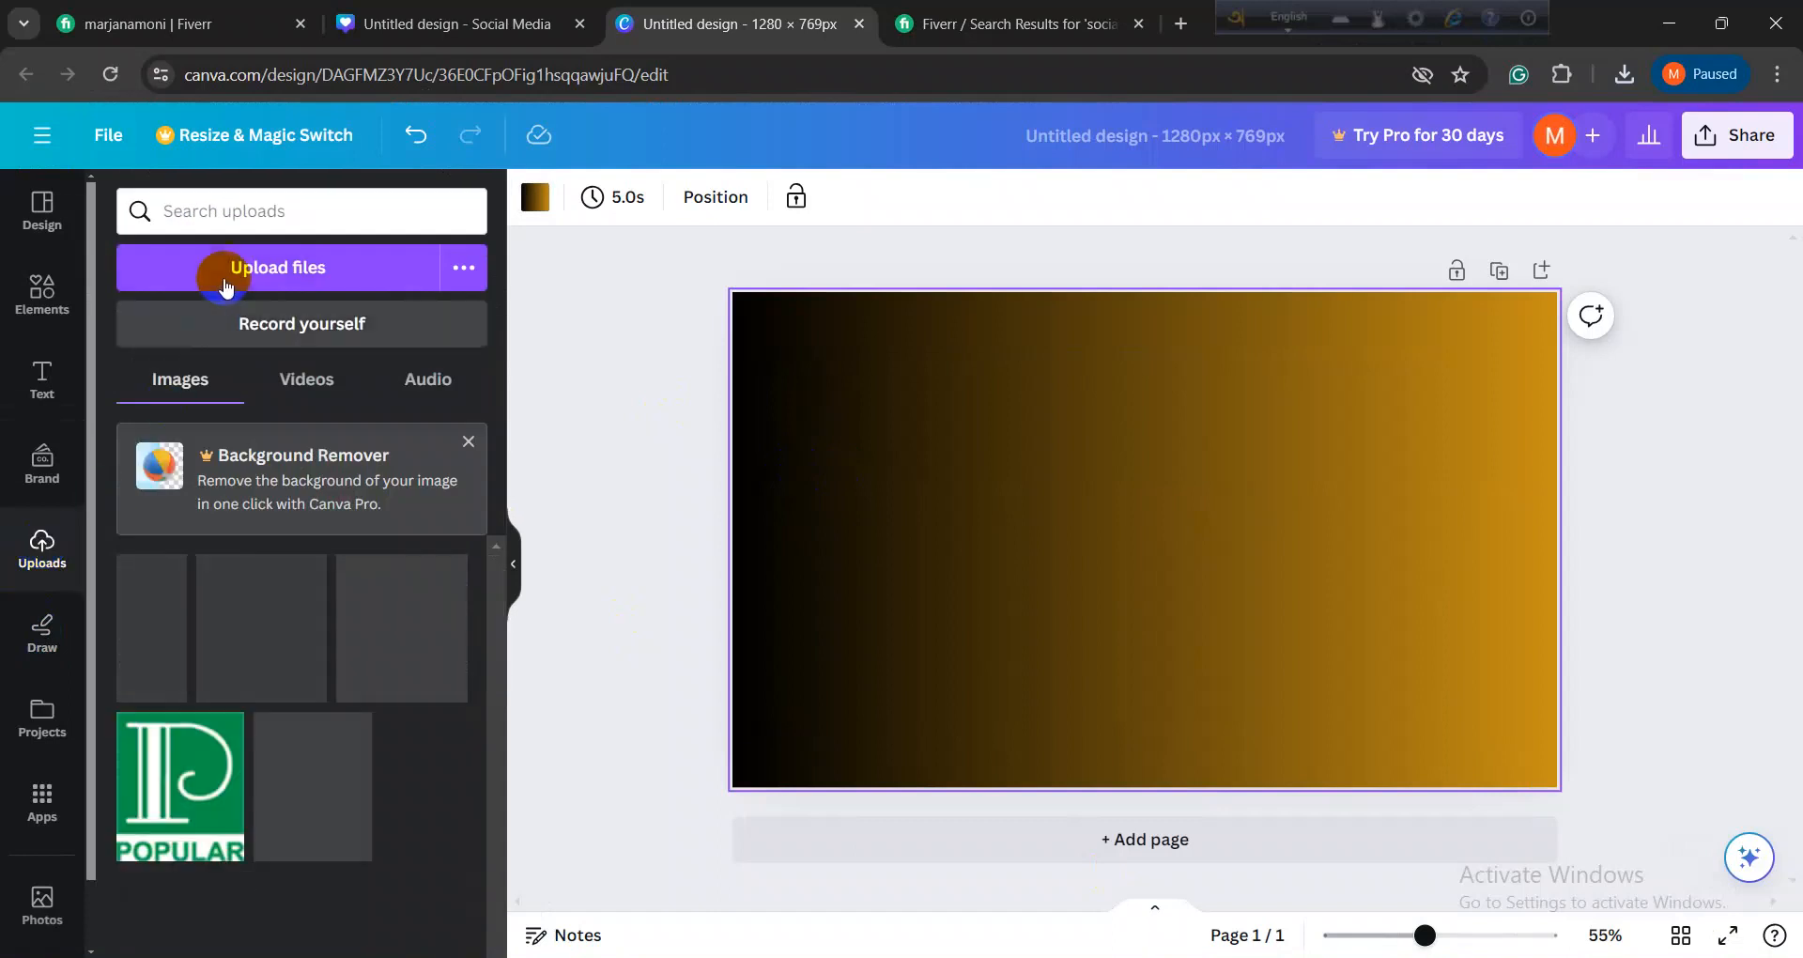
click(226, 281)
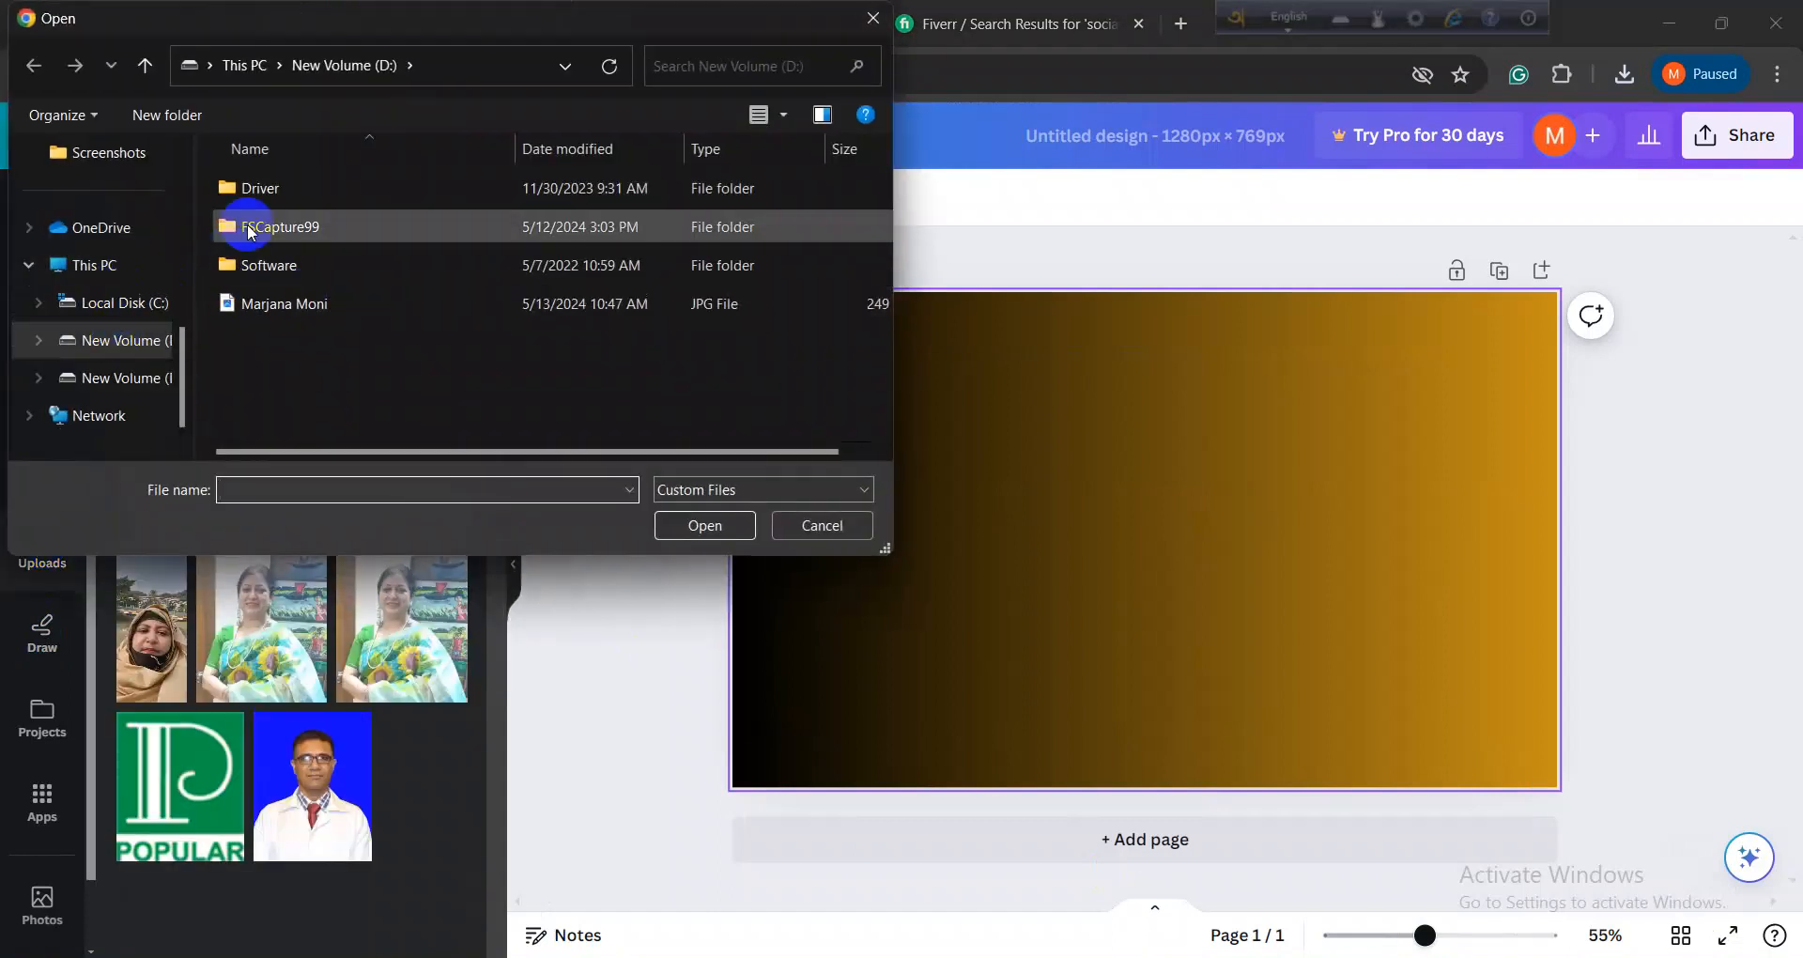
Step: Browse to the extracted "Untitled design" folder in Downloads as the source for the upload
click(90, 263)
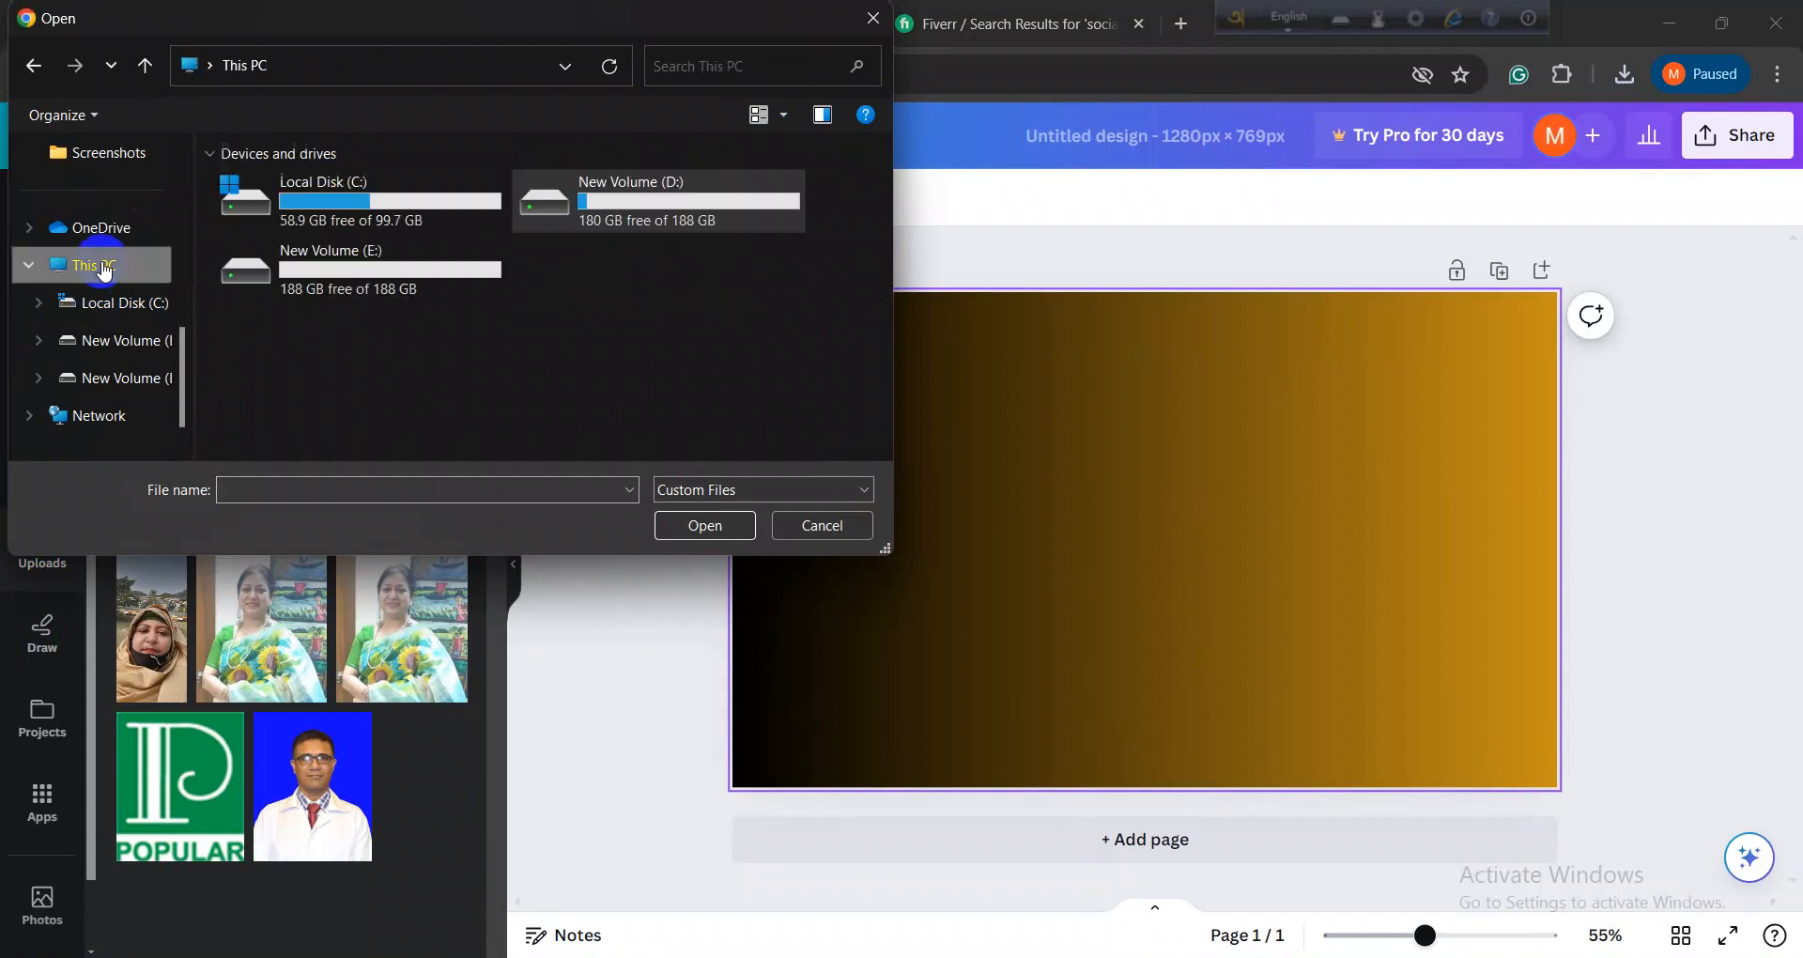
double_click(582, 195)
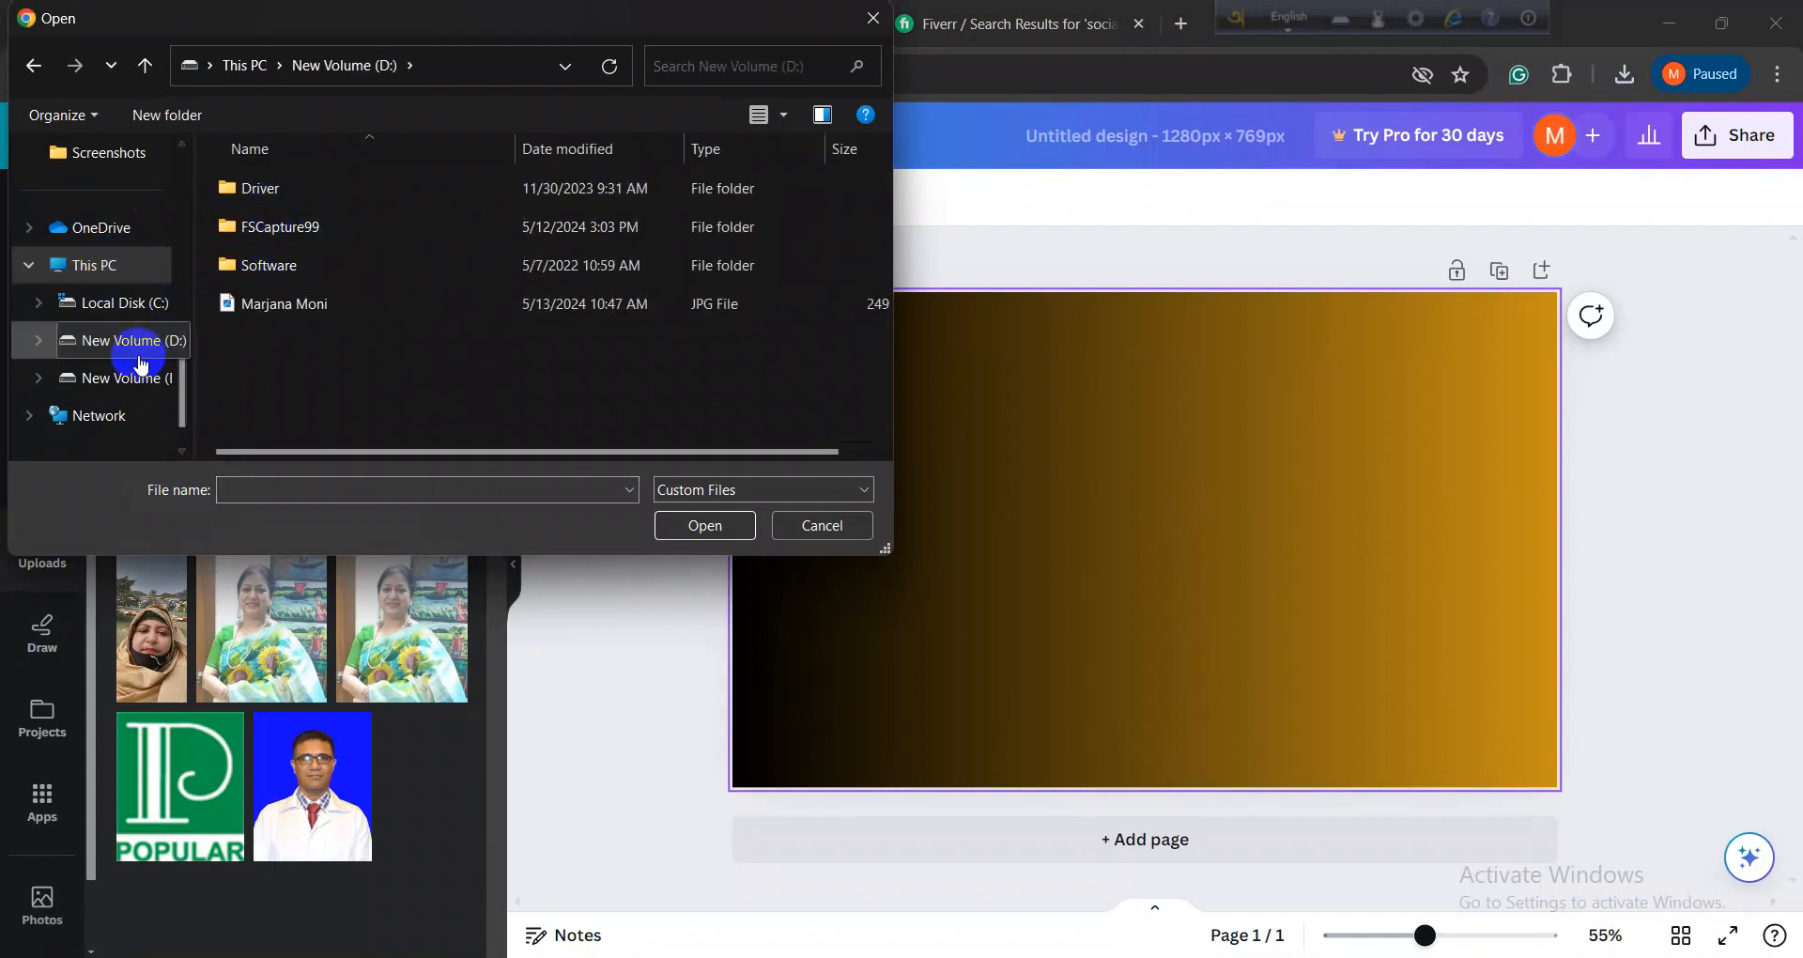
drag(180, 385, 178, 326)
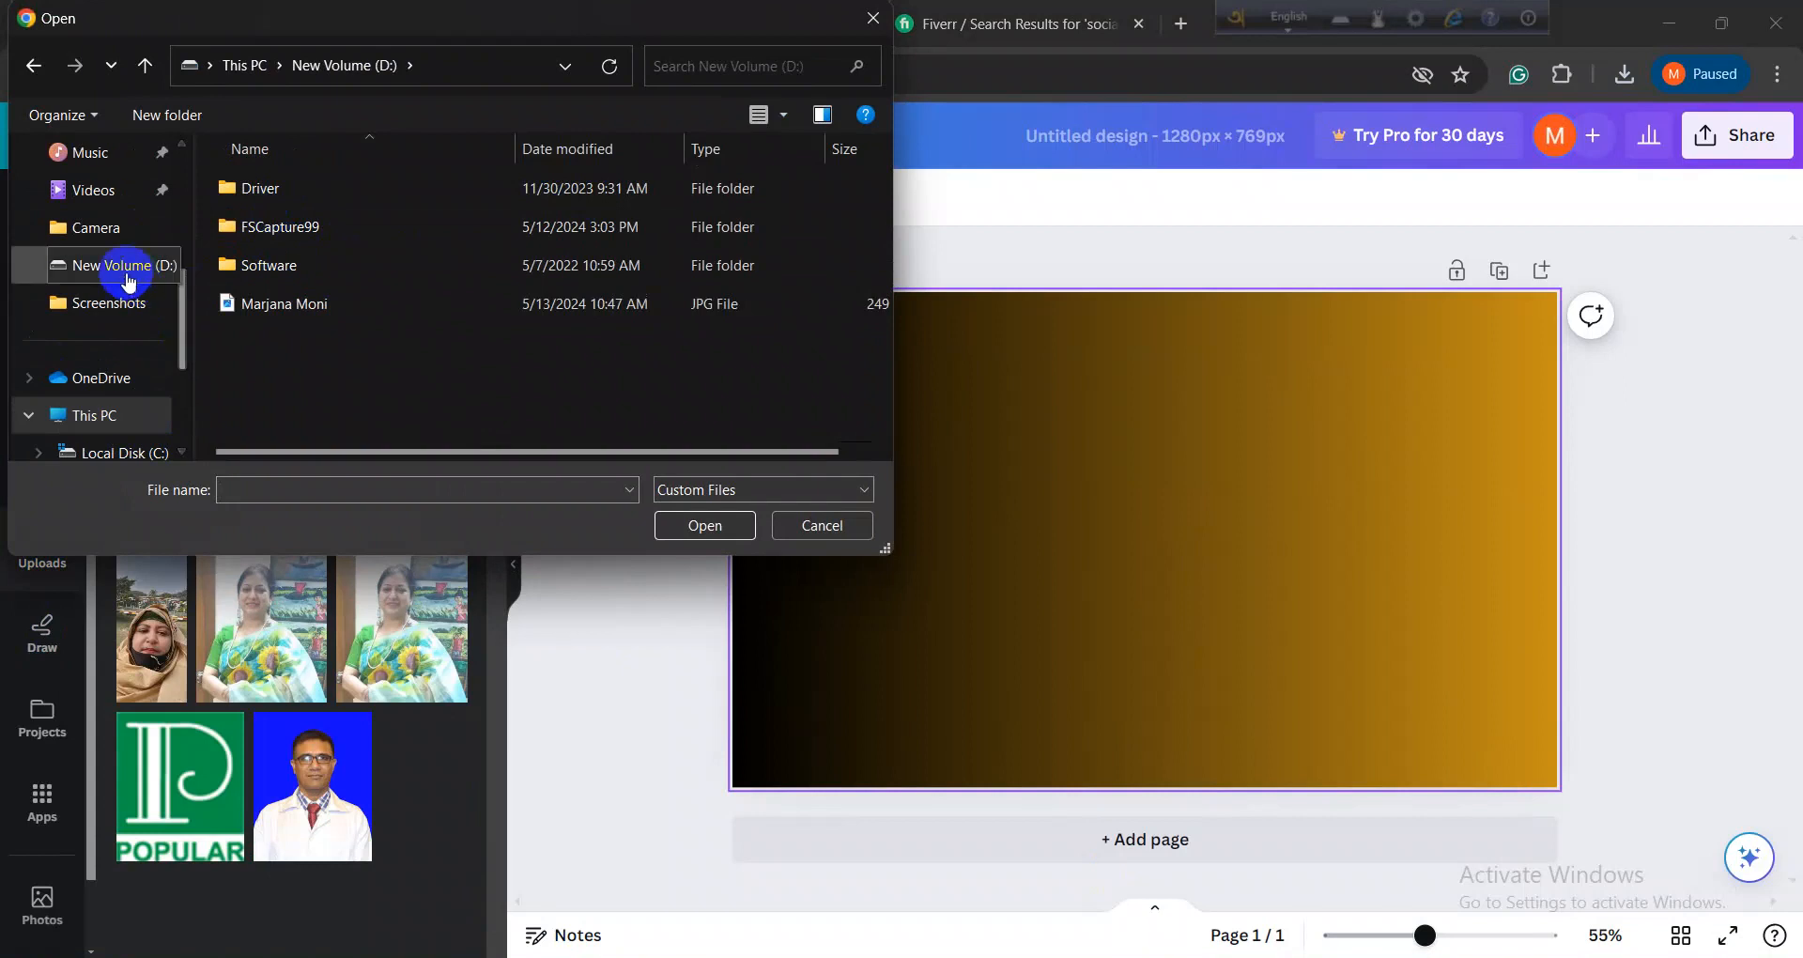
scroll(122, 254, up, 3)
click(111, 348)
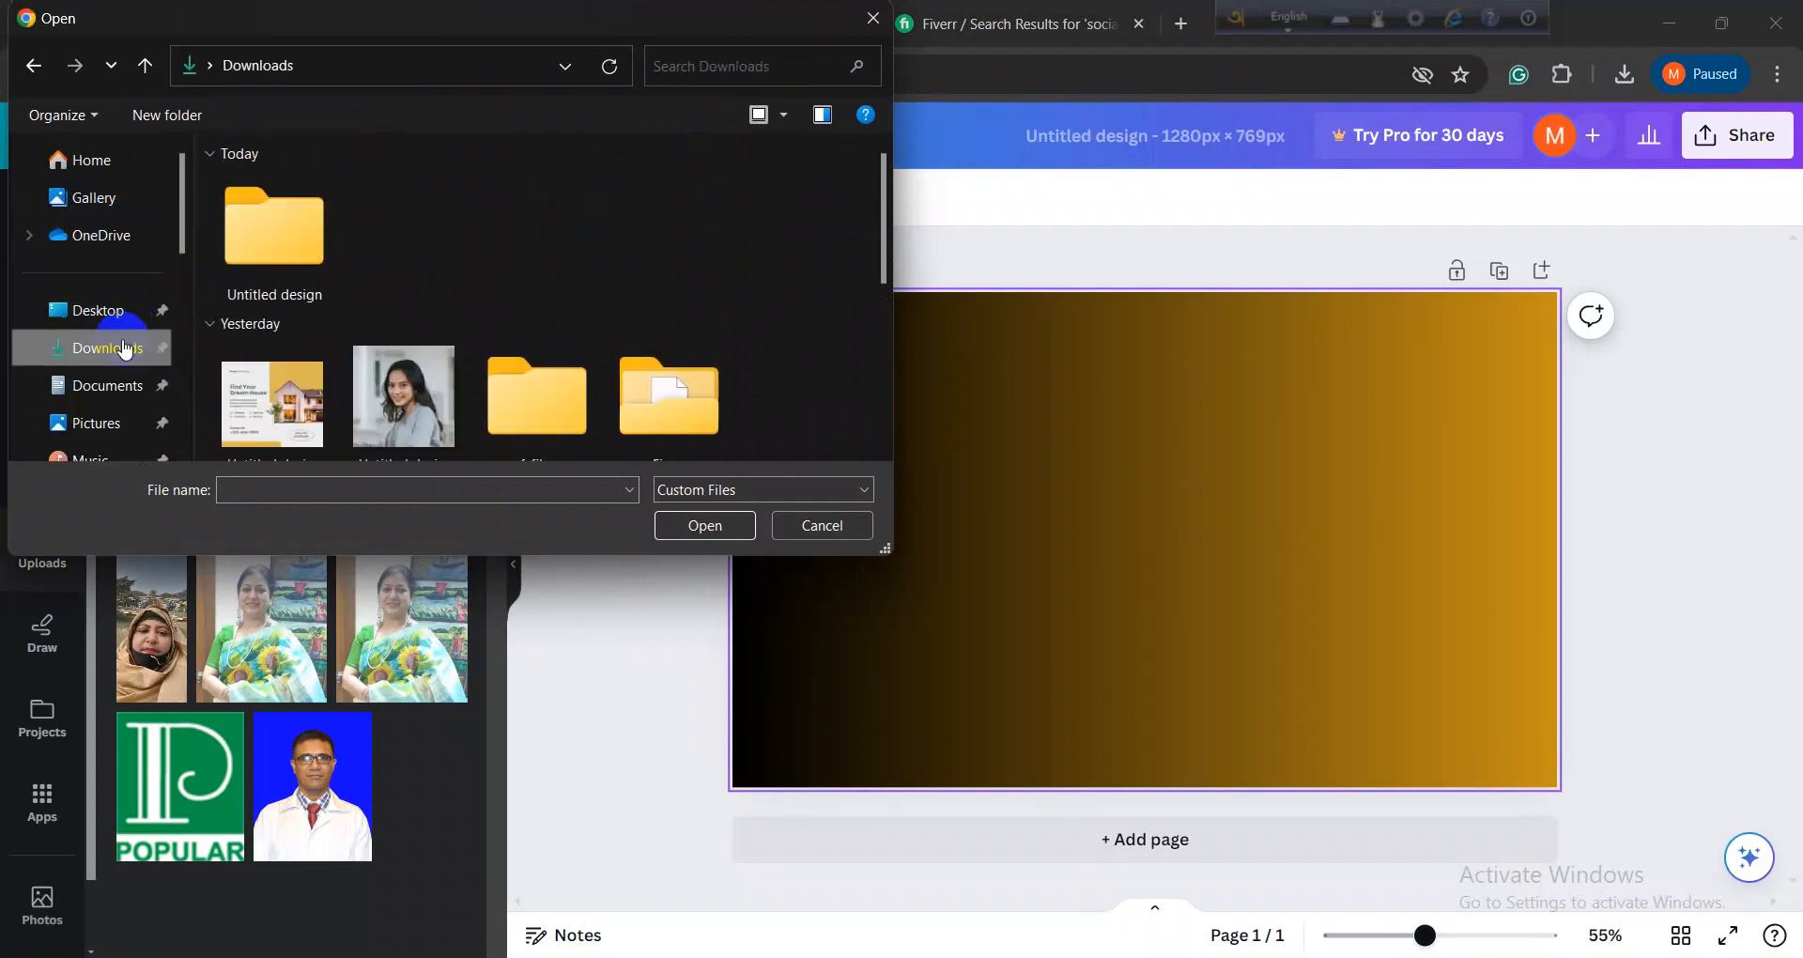
click(297, 241)
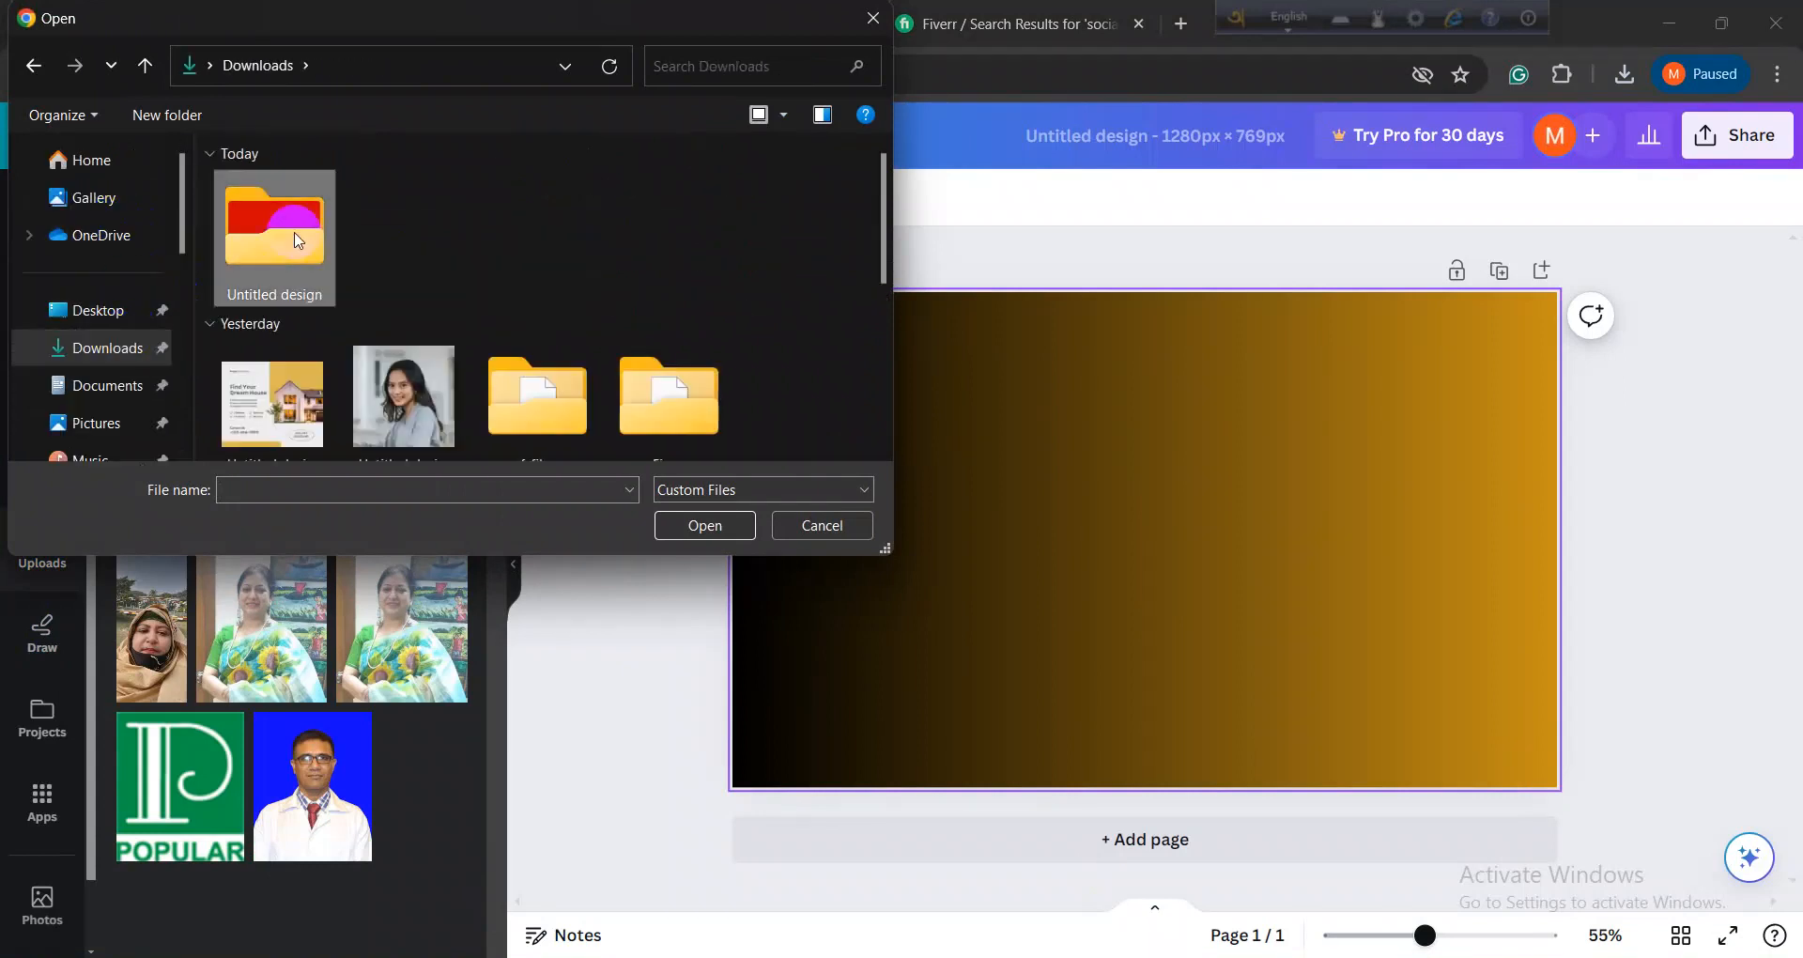
double_click(297, 241)
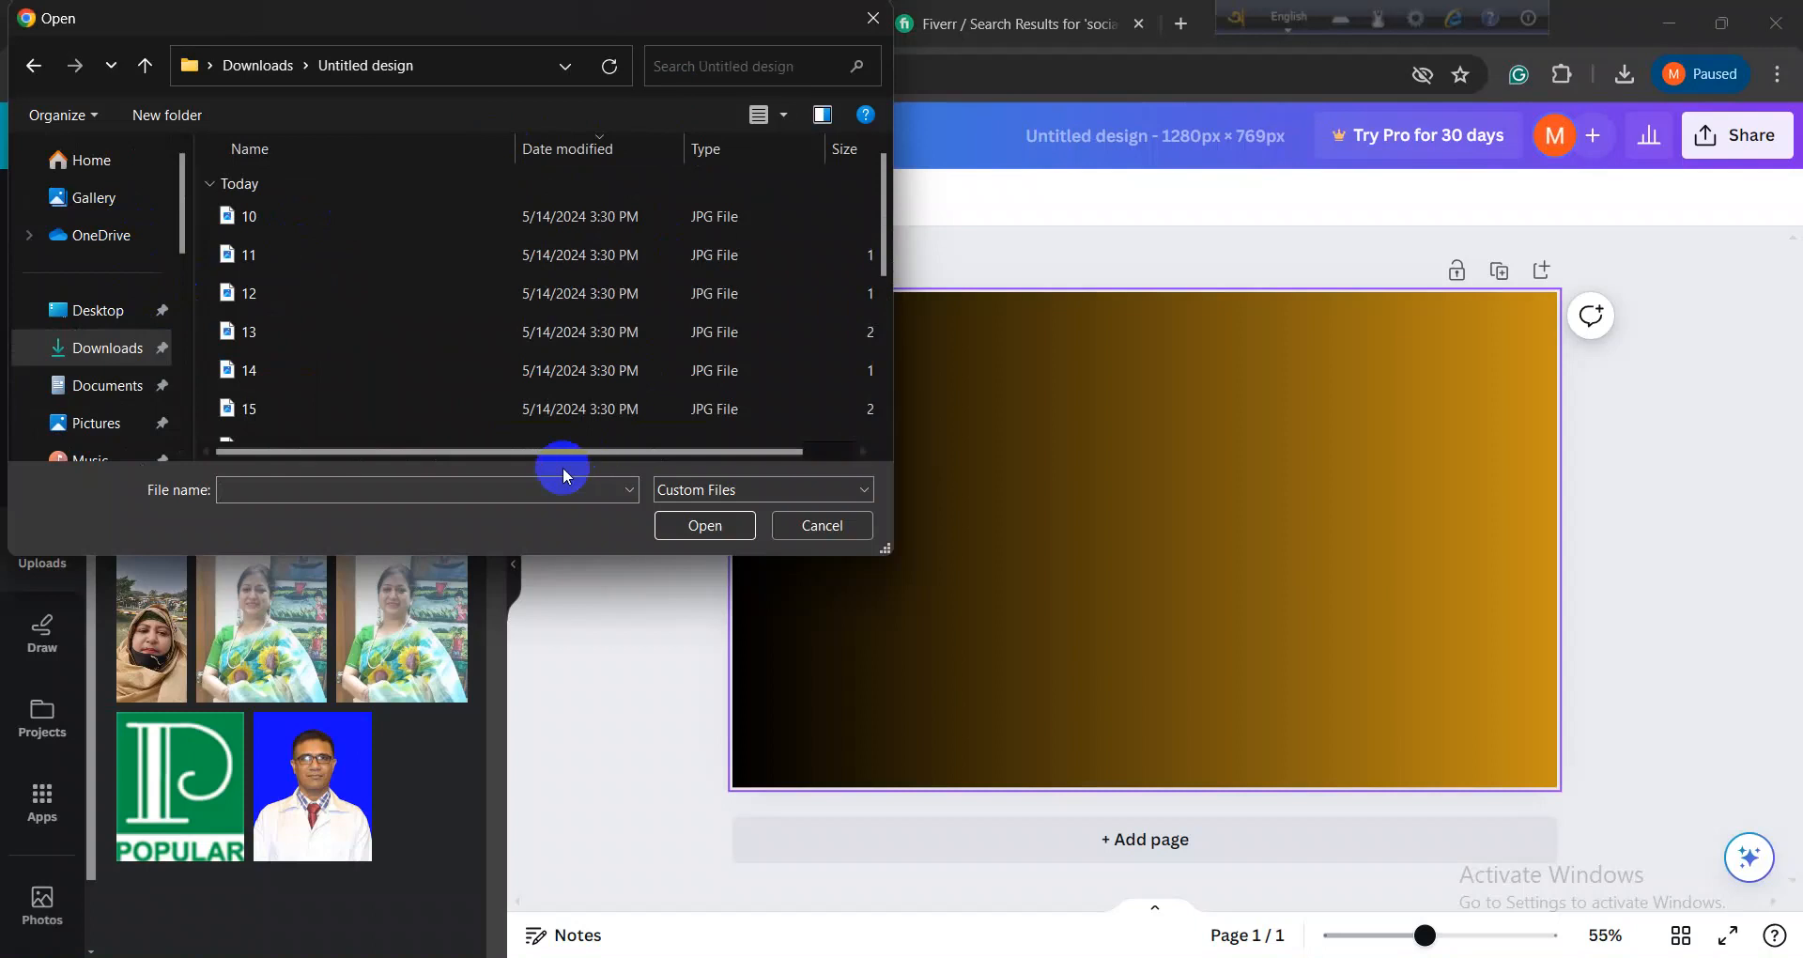
Step: Upload all the JPG files from the "Untitled design" folder and dismiss the Background Remover suggestion
drag(468, 25, 471, 295)
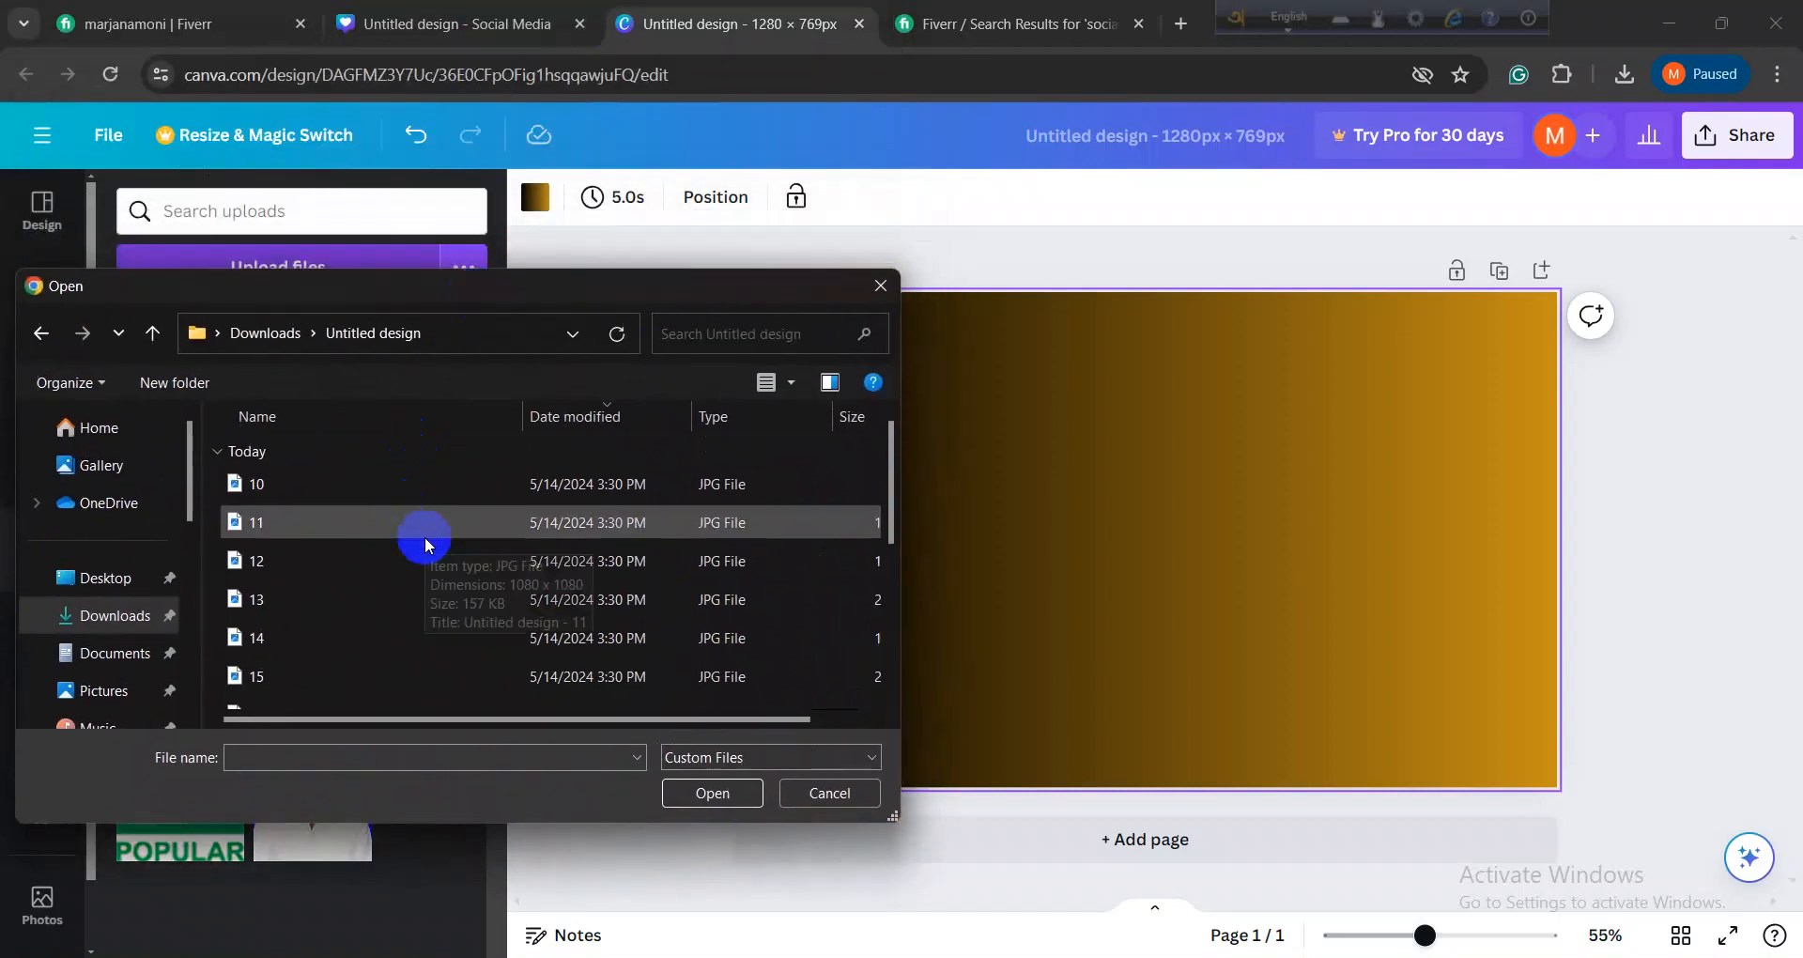
key(ctrl+a)
click(706, 791)
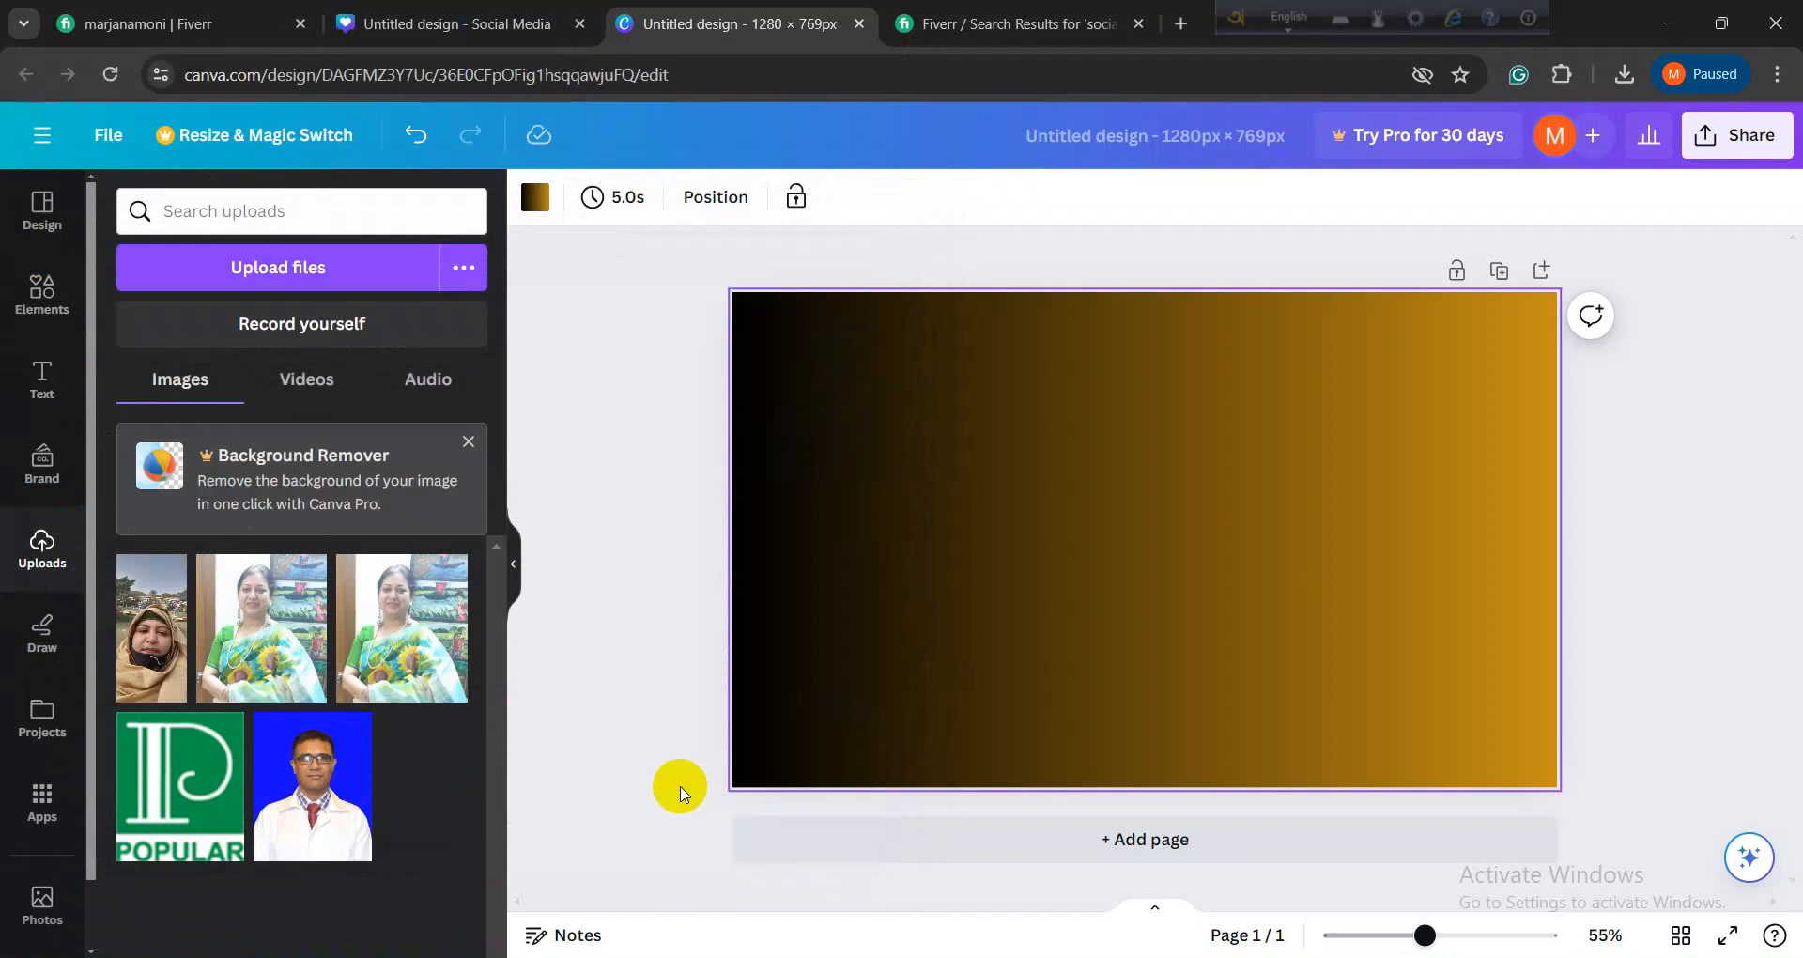
click(472, 447)
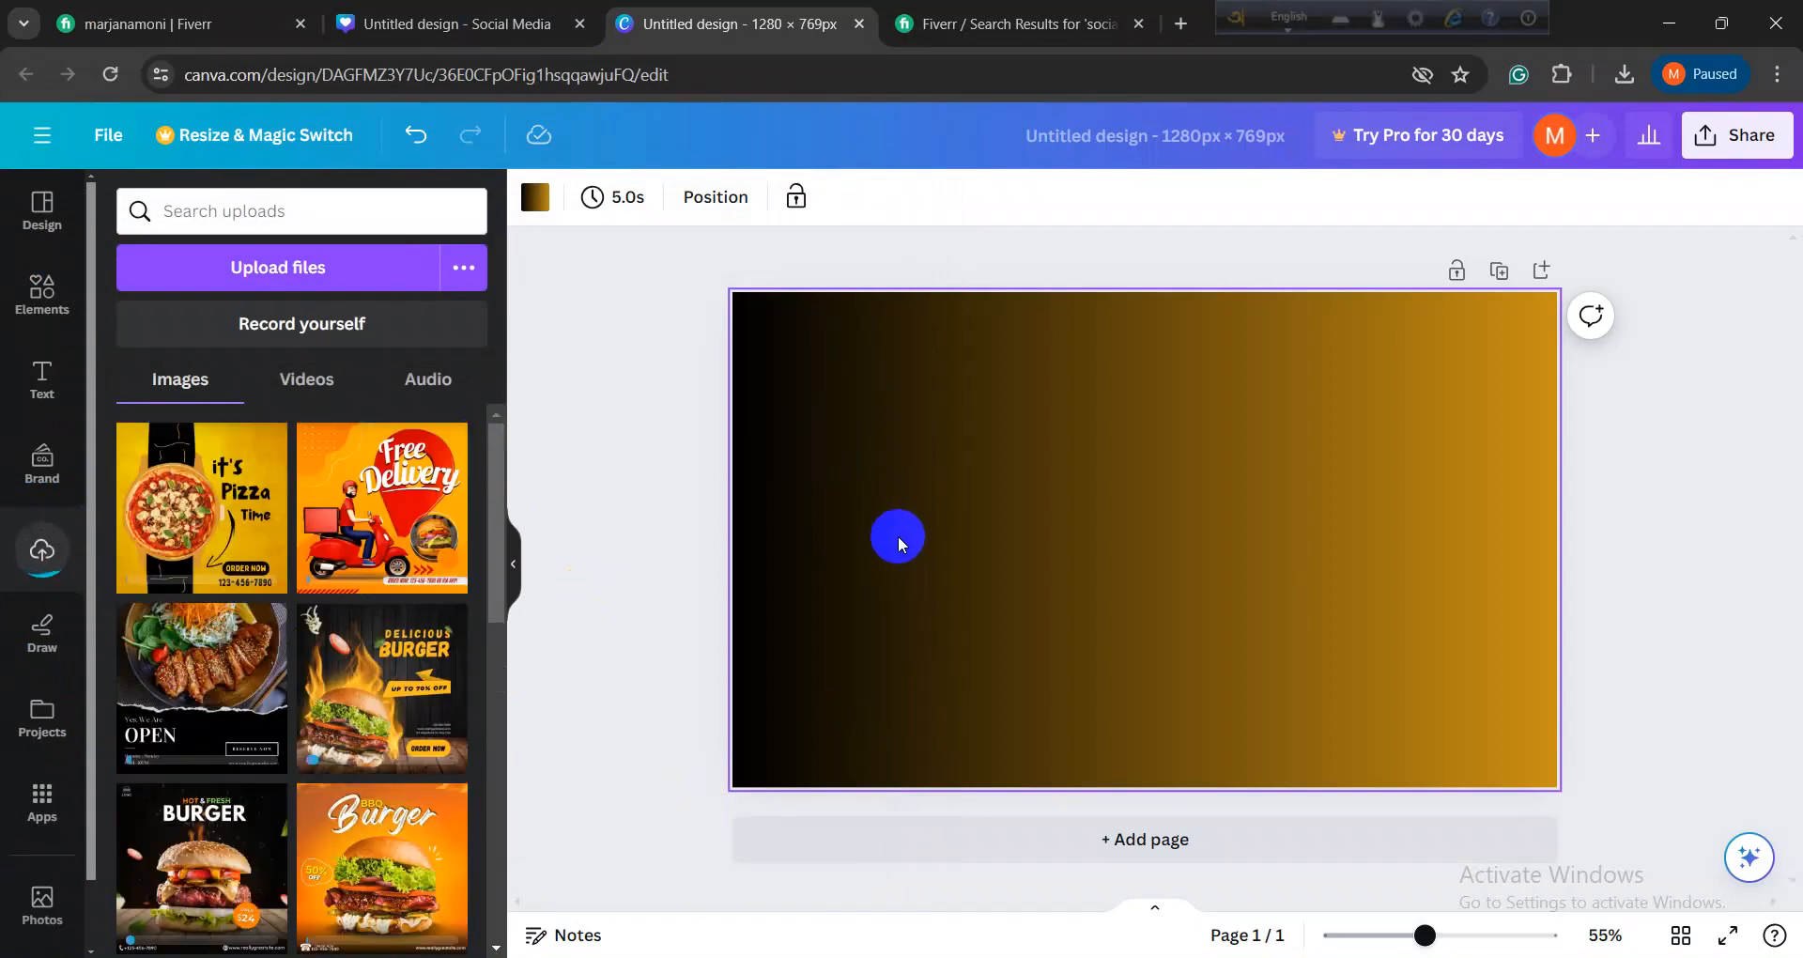
Step: Check the Fiverr's Choice gig thumbnails for reference, and add the uploaded "Special Steak! Tenderloin Double" image to the gradient page
click(967, 21)
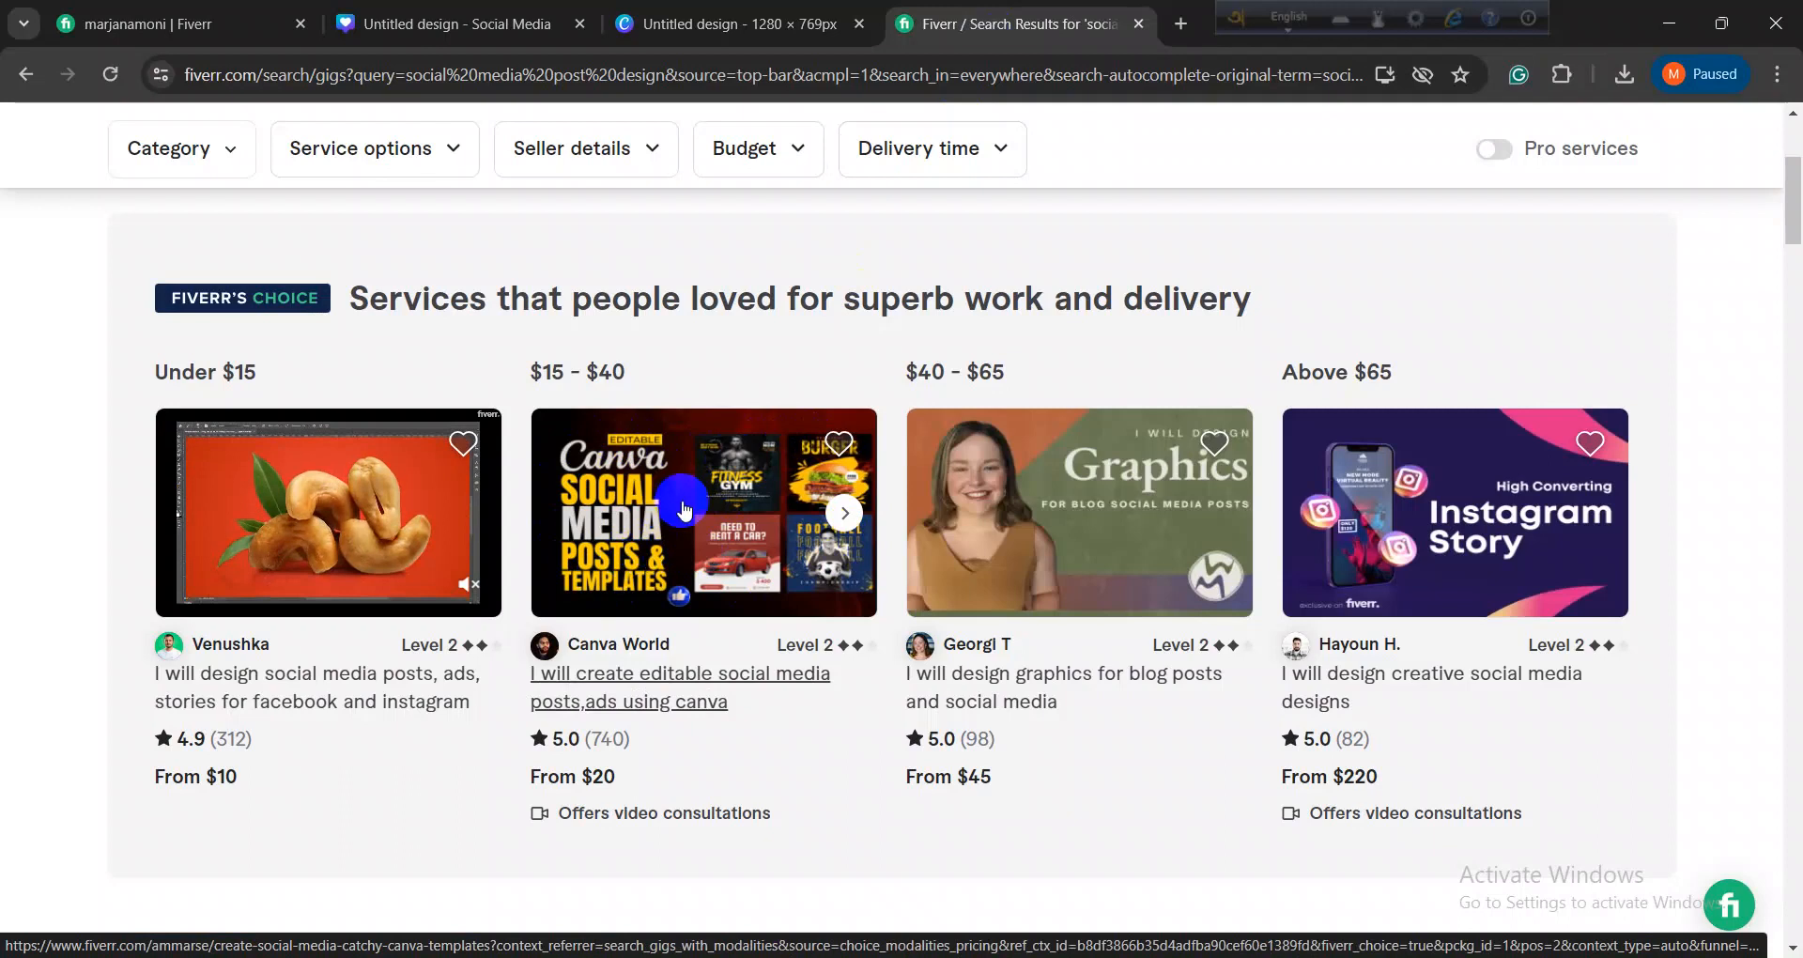
click(744, 24)
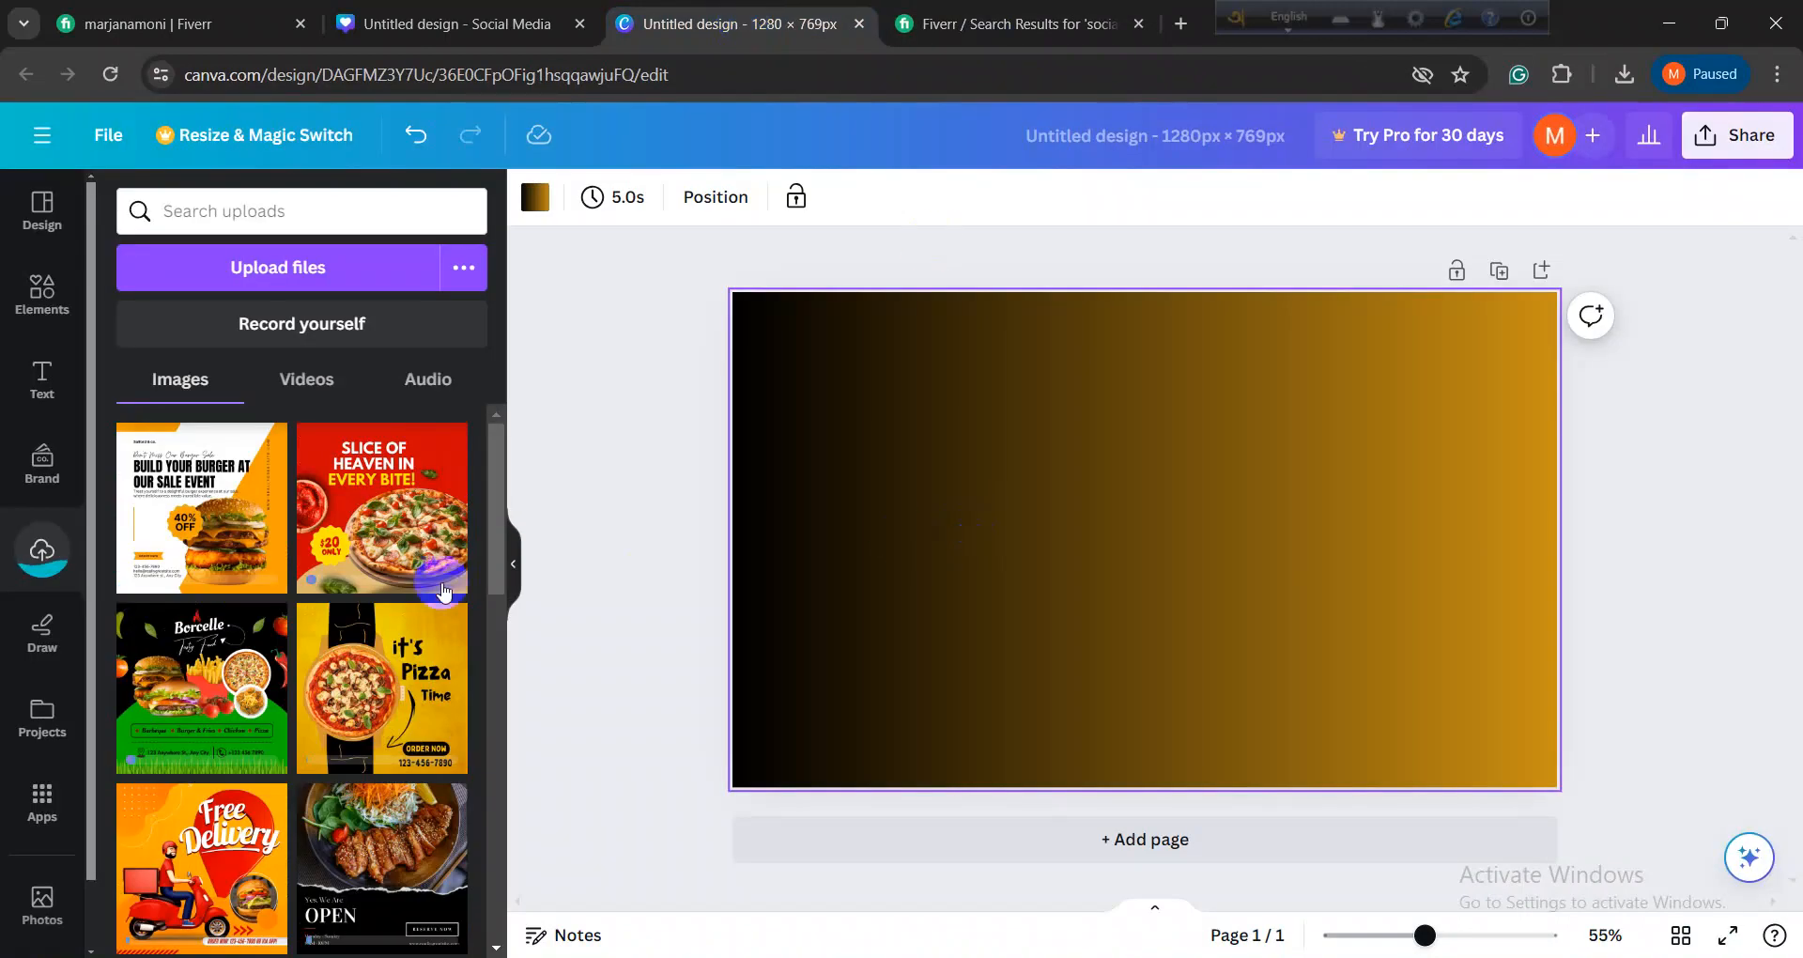
scroll(320, 751, down, 10)
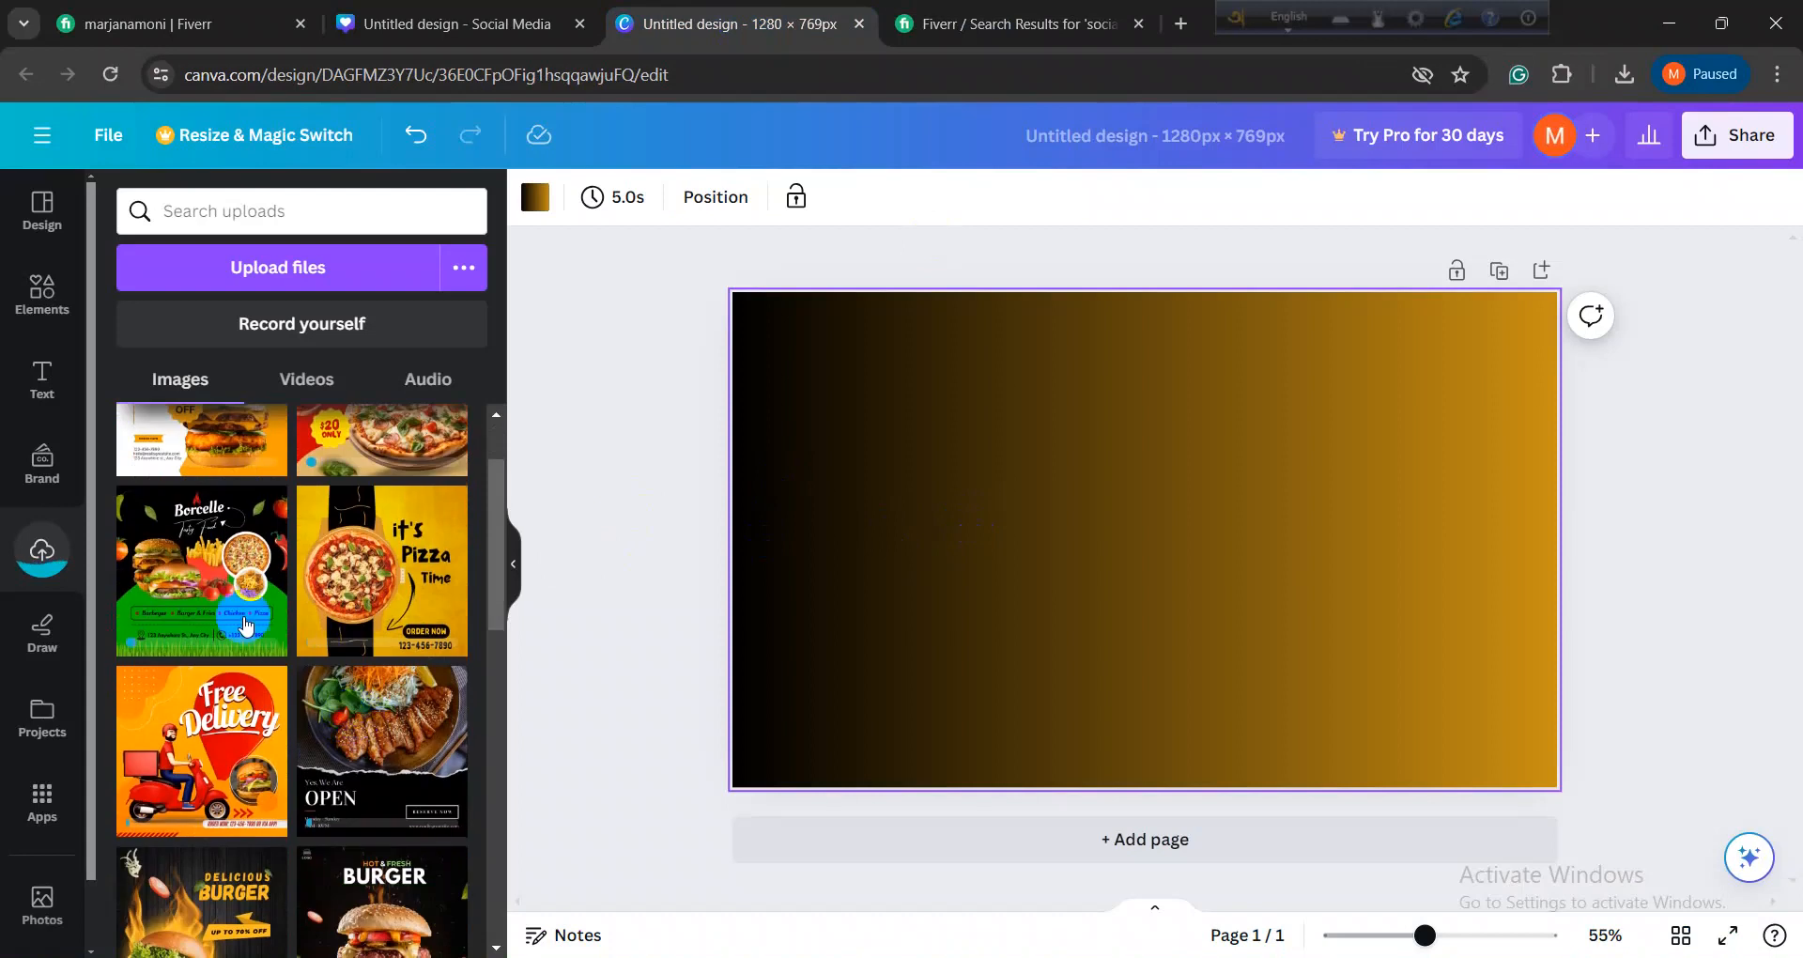
scroll(260, 686, up, 3)
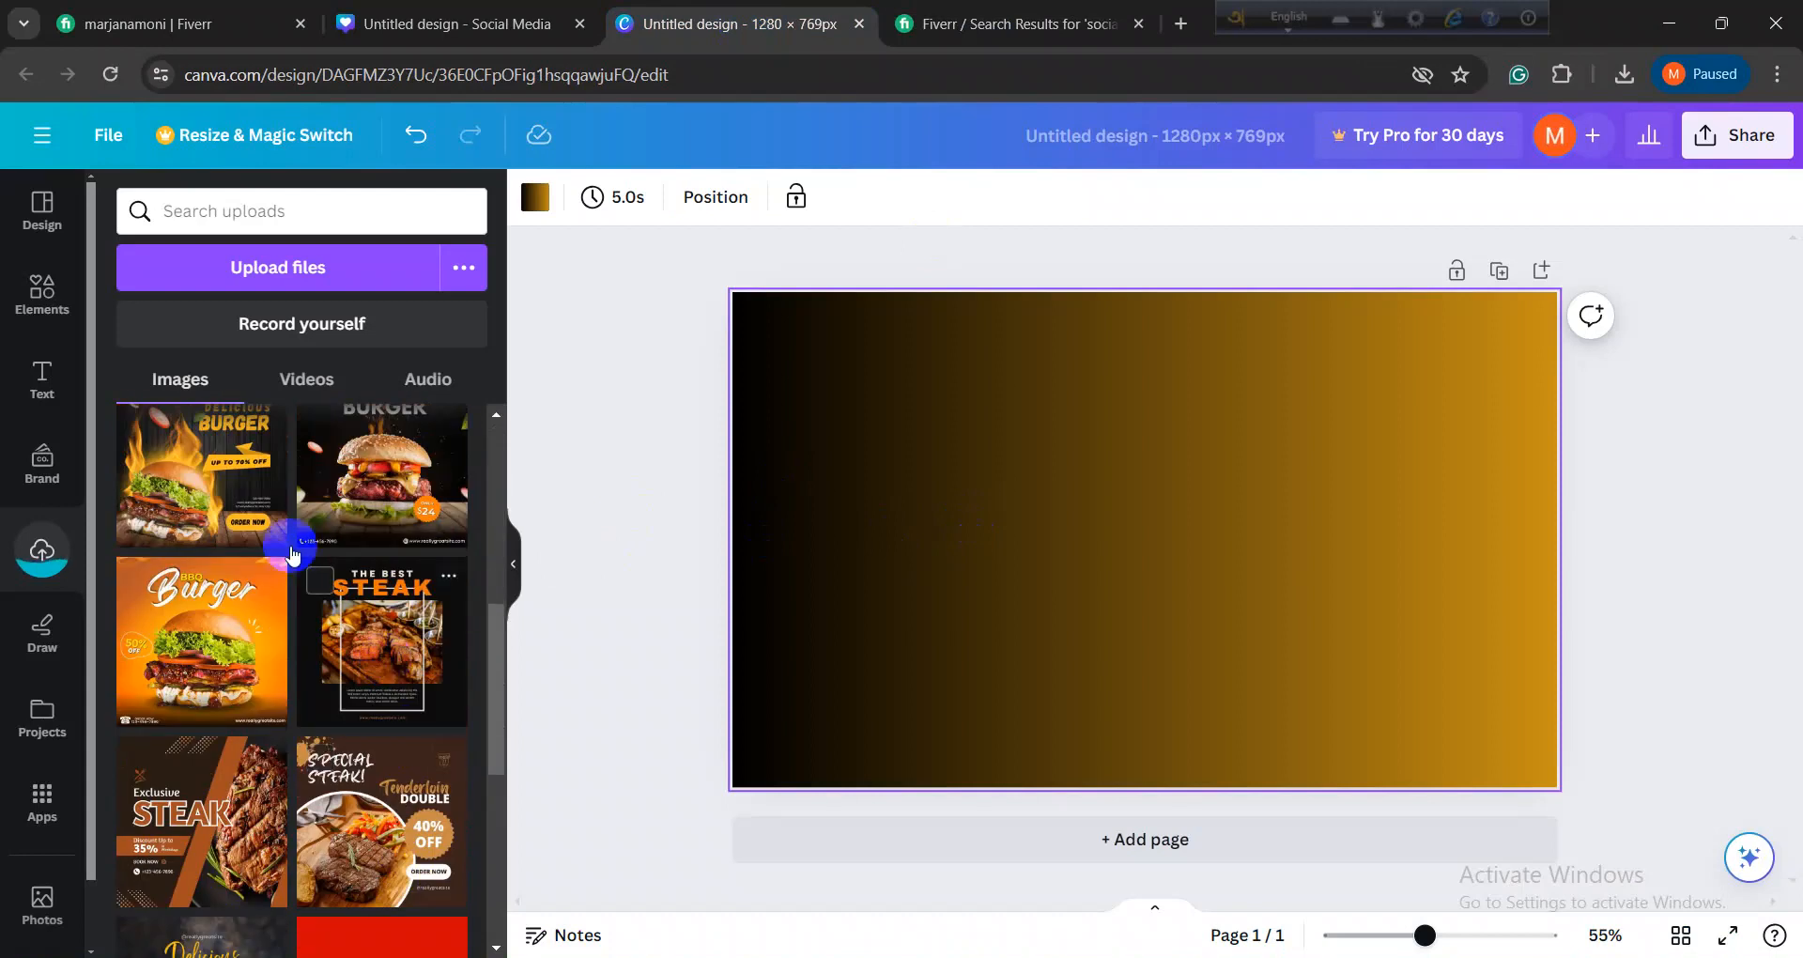
click(378, 833)
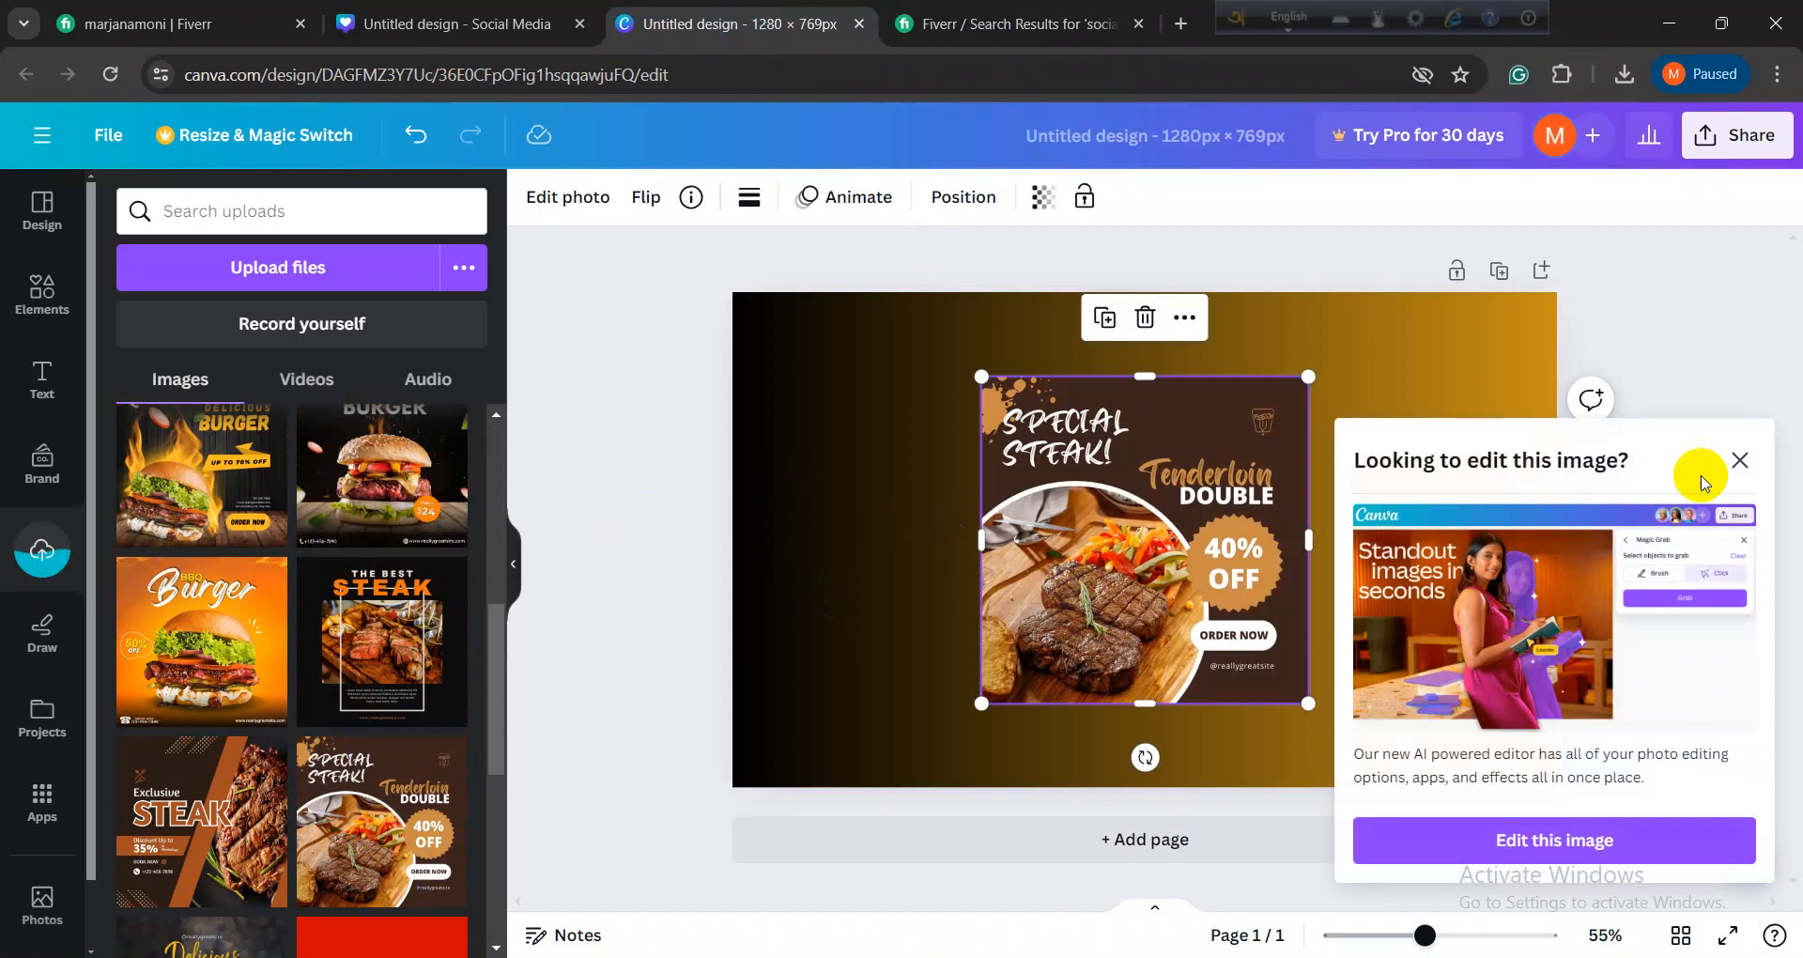
Step: Dismiss the image-editing suggestion and add the uploaded "Delicious Burger", "It's Pizza Time" and "Build Your Burger at Our Sale Event" images to the page
click(1740, 463)
drag(1178, 544, 1177, 470)
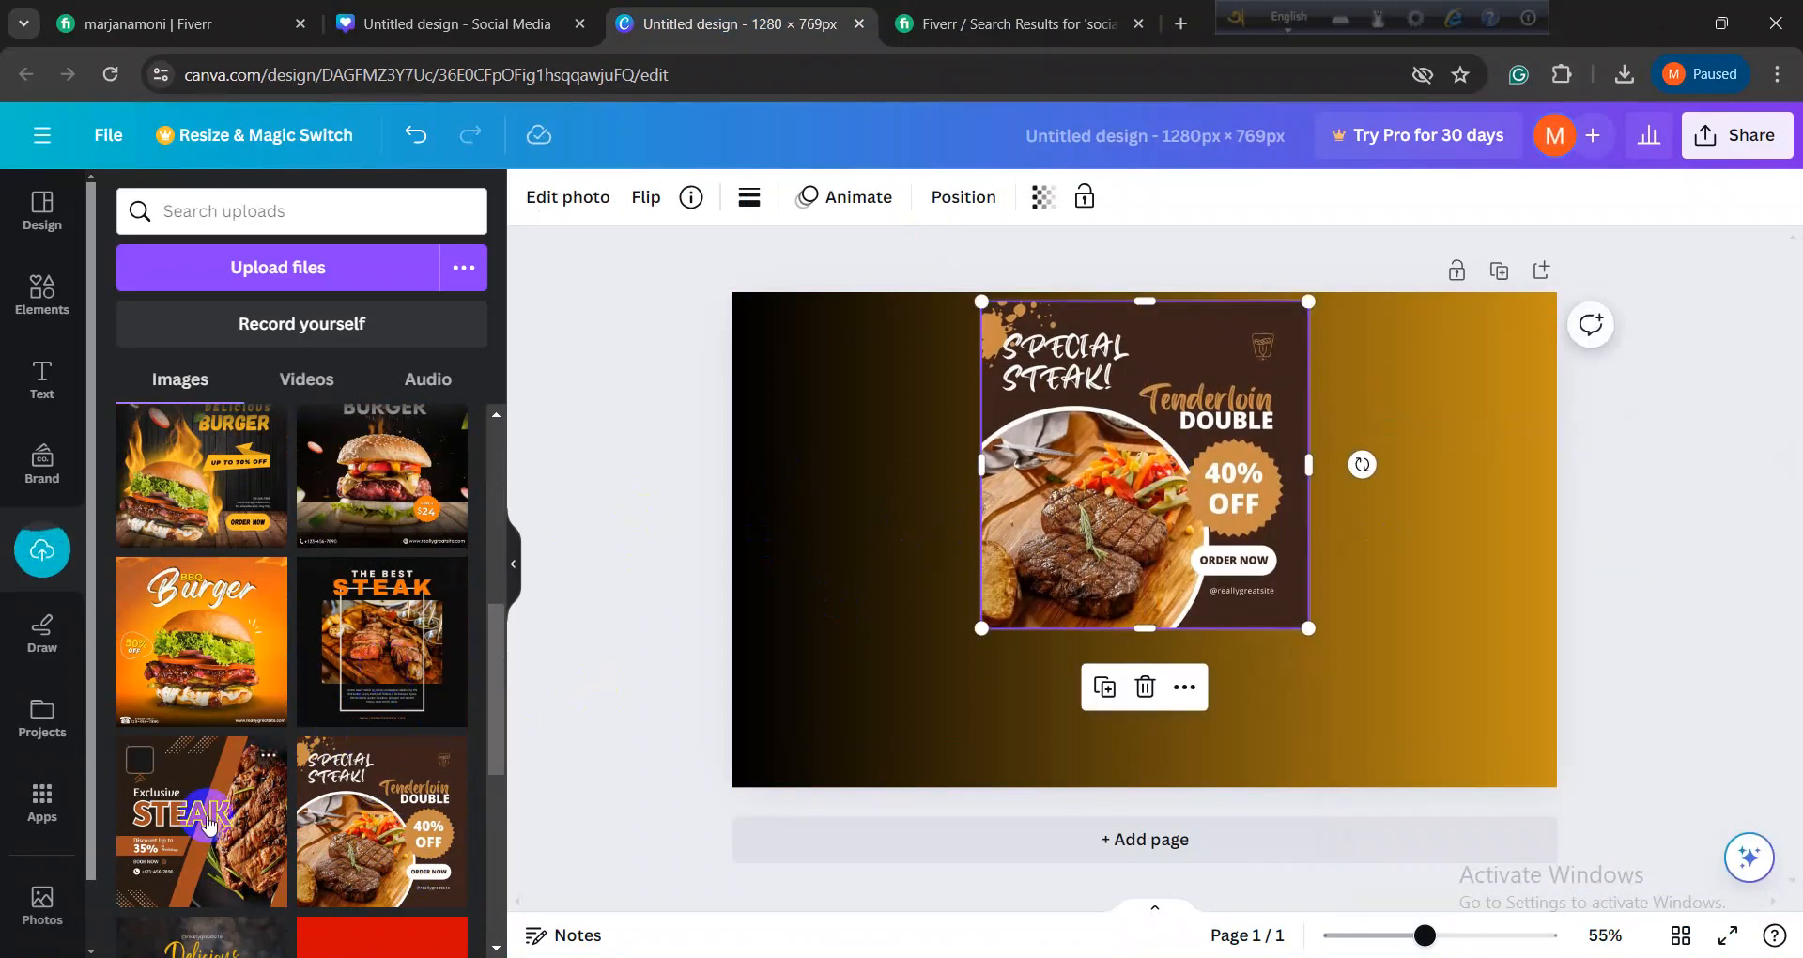
scroll(208, 824, up, 3)
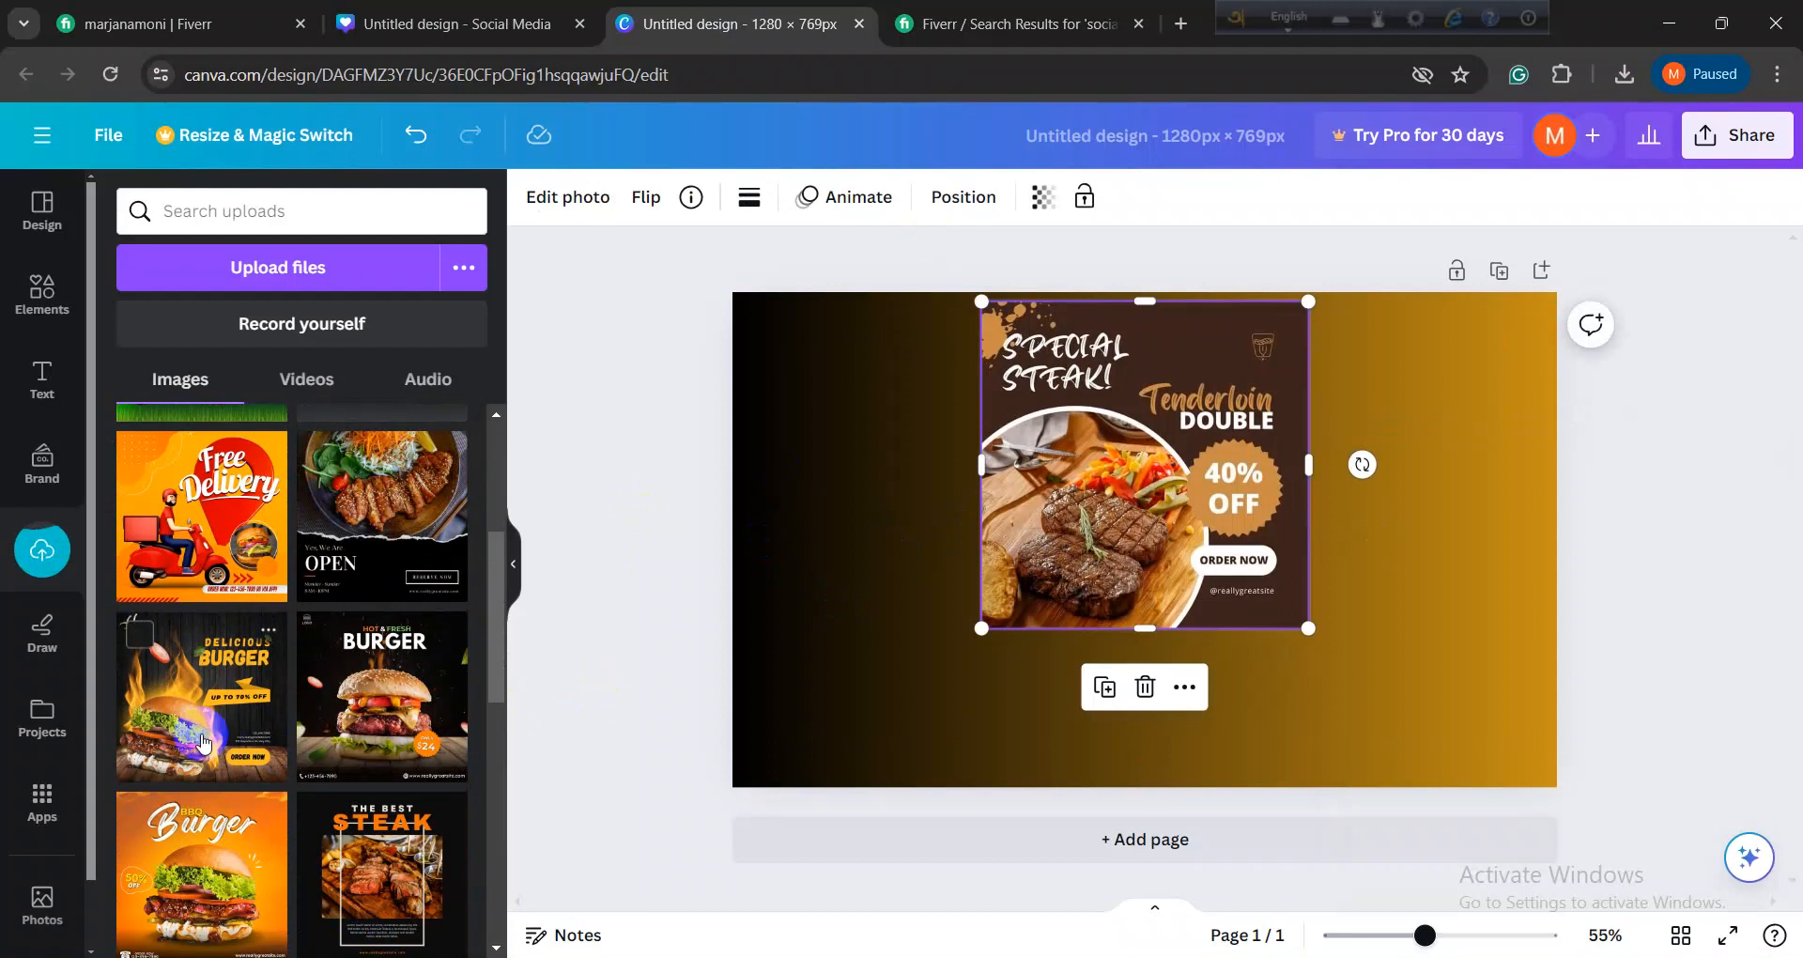
click(196, 739)
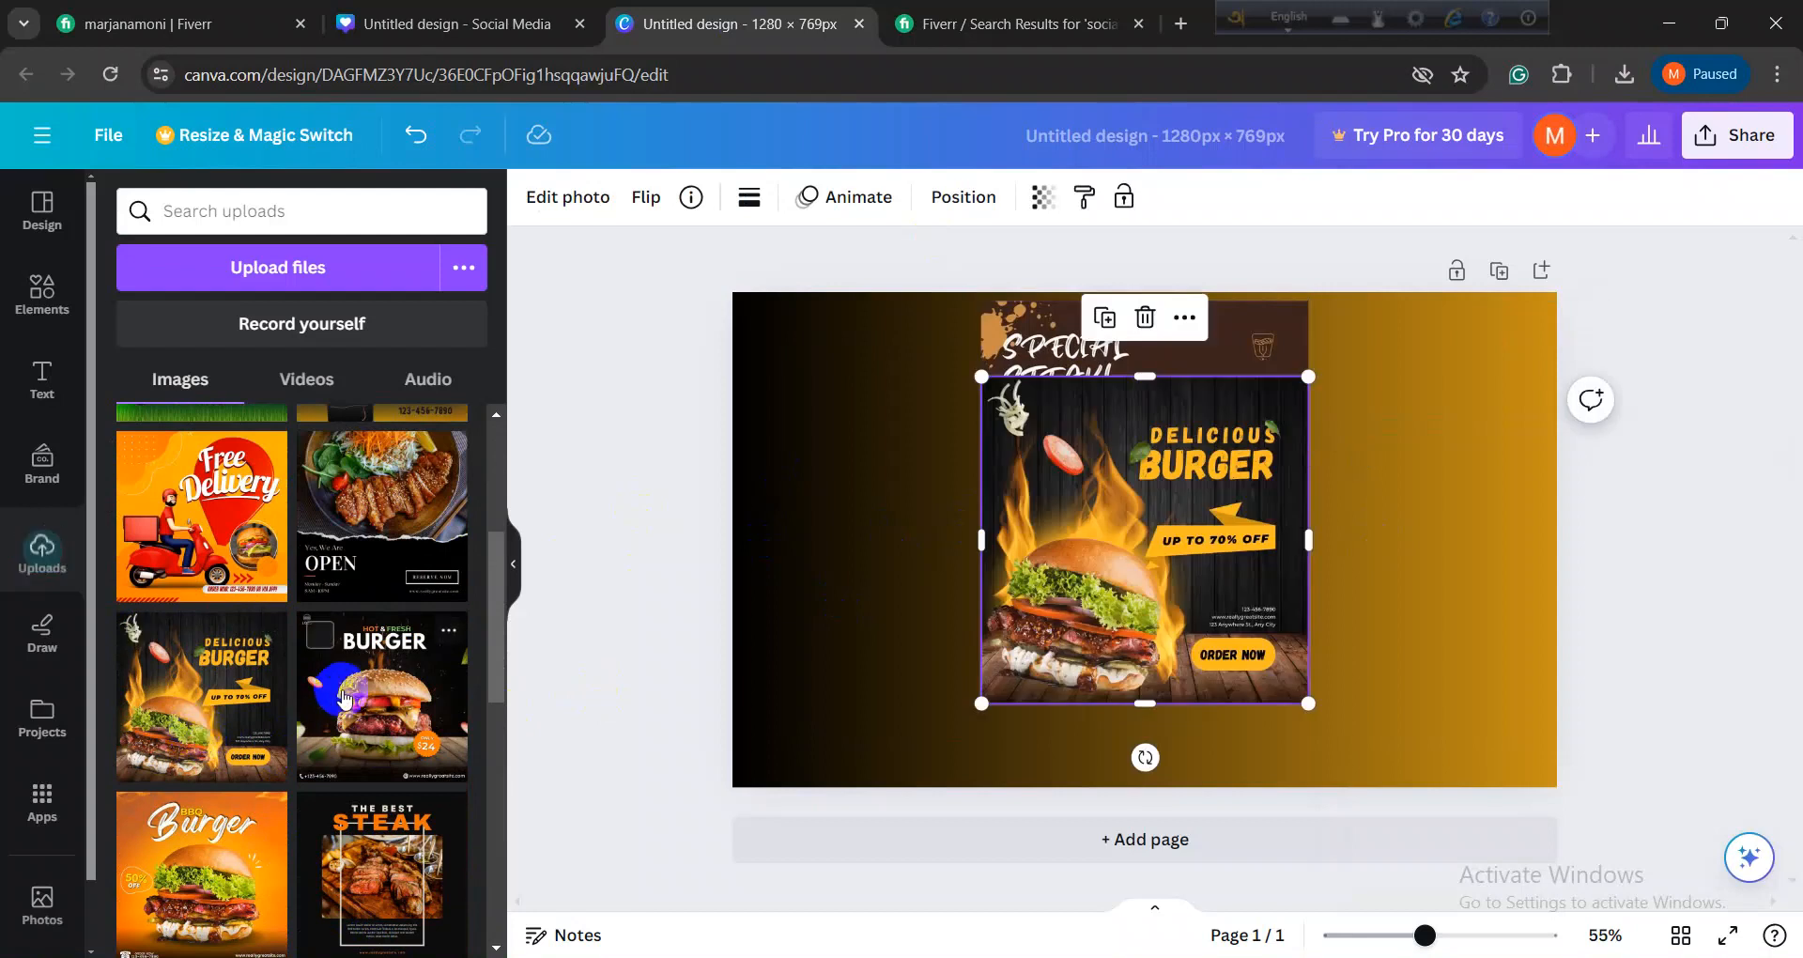
scroll(344, 698, up, 3)
scroll(344, 699, up, 1)
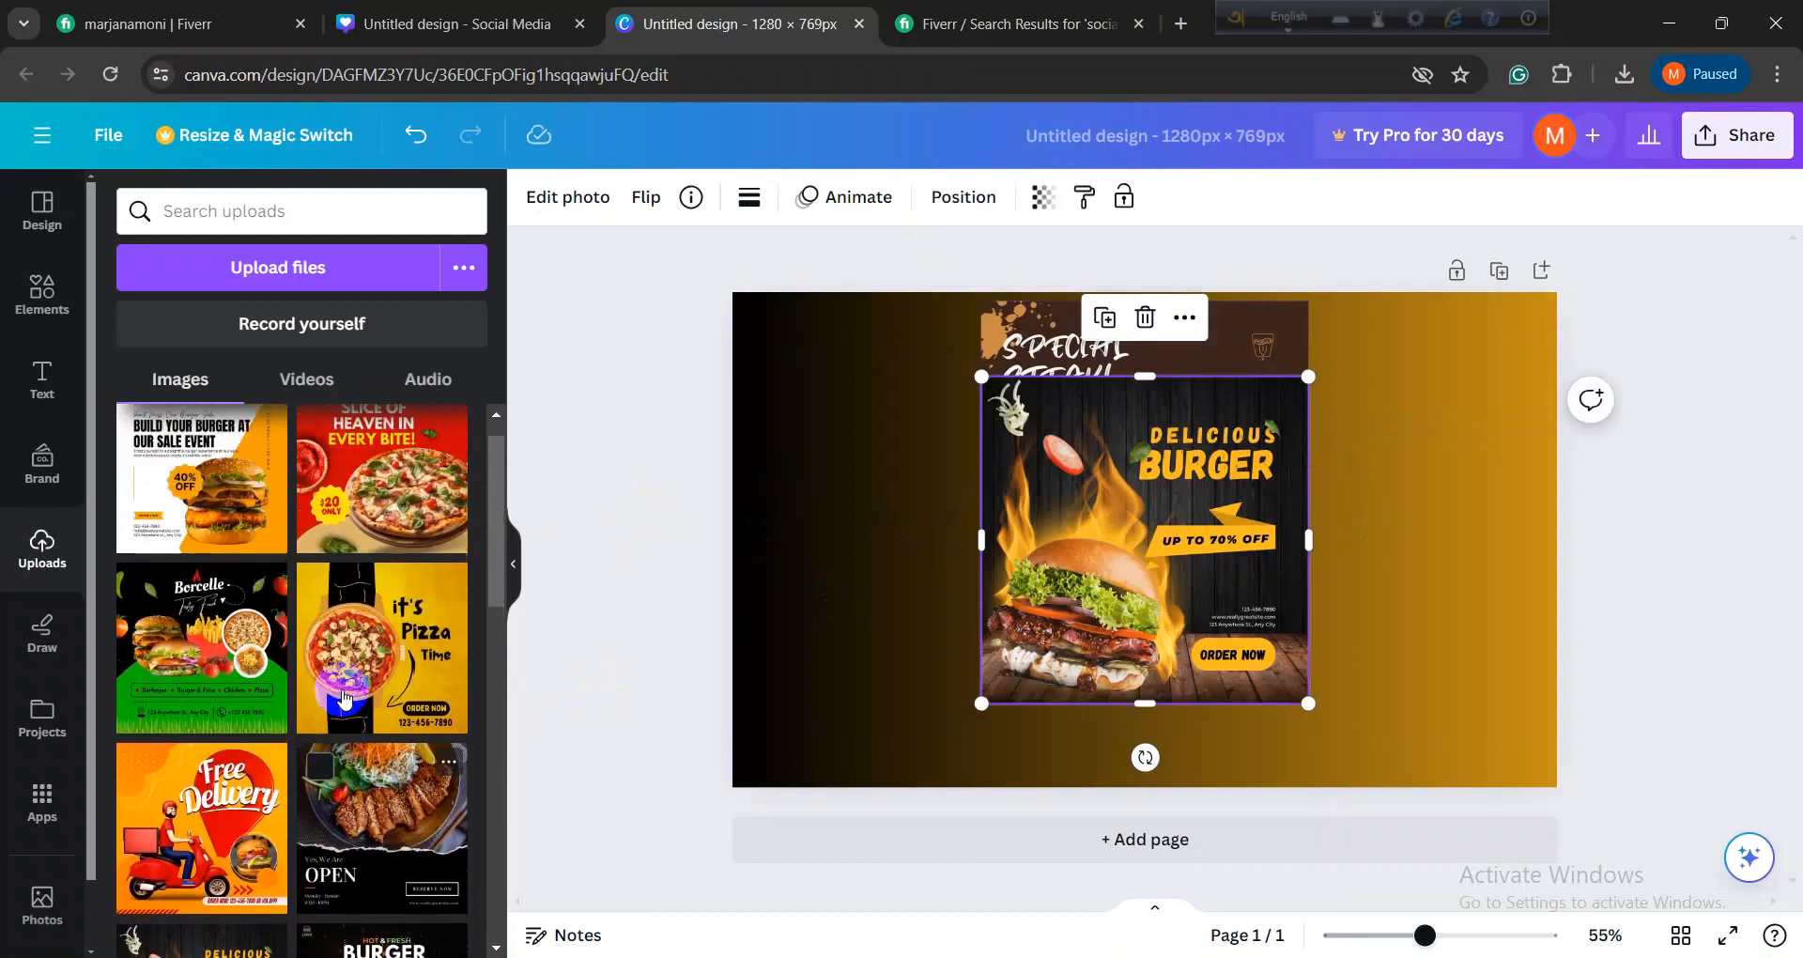
click(345, 718)
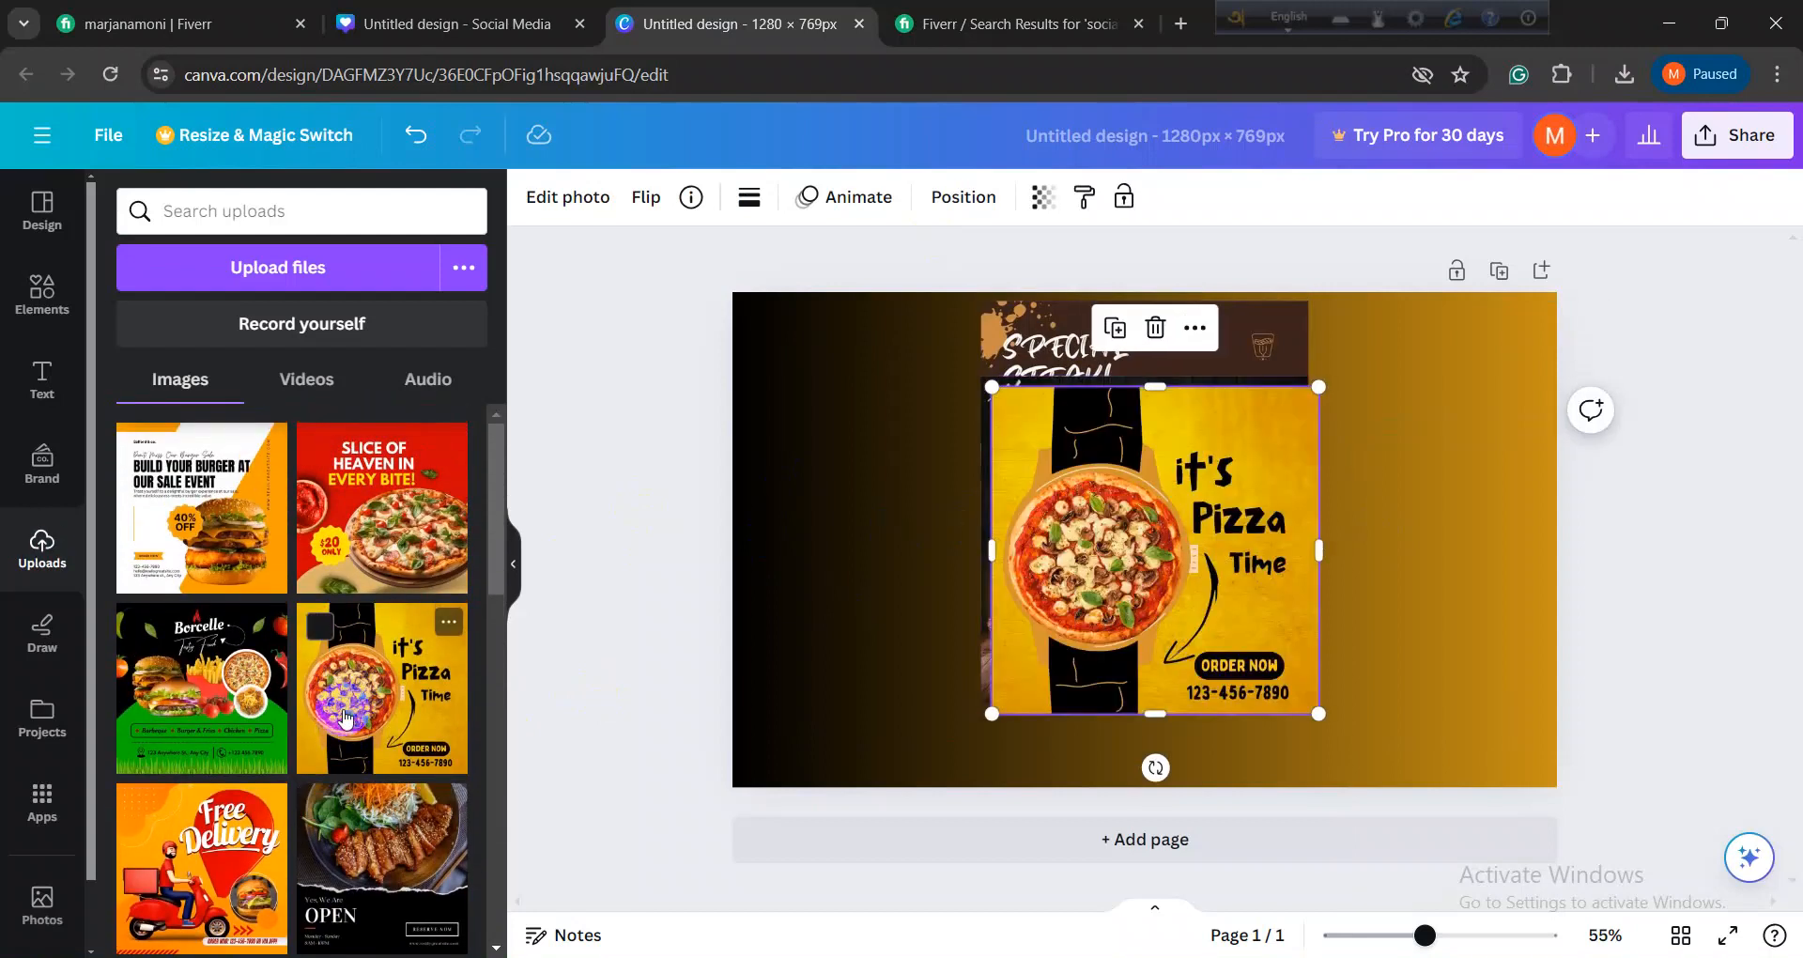
click(225, 538)
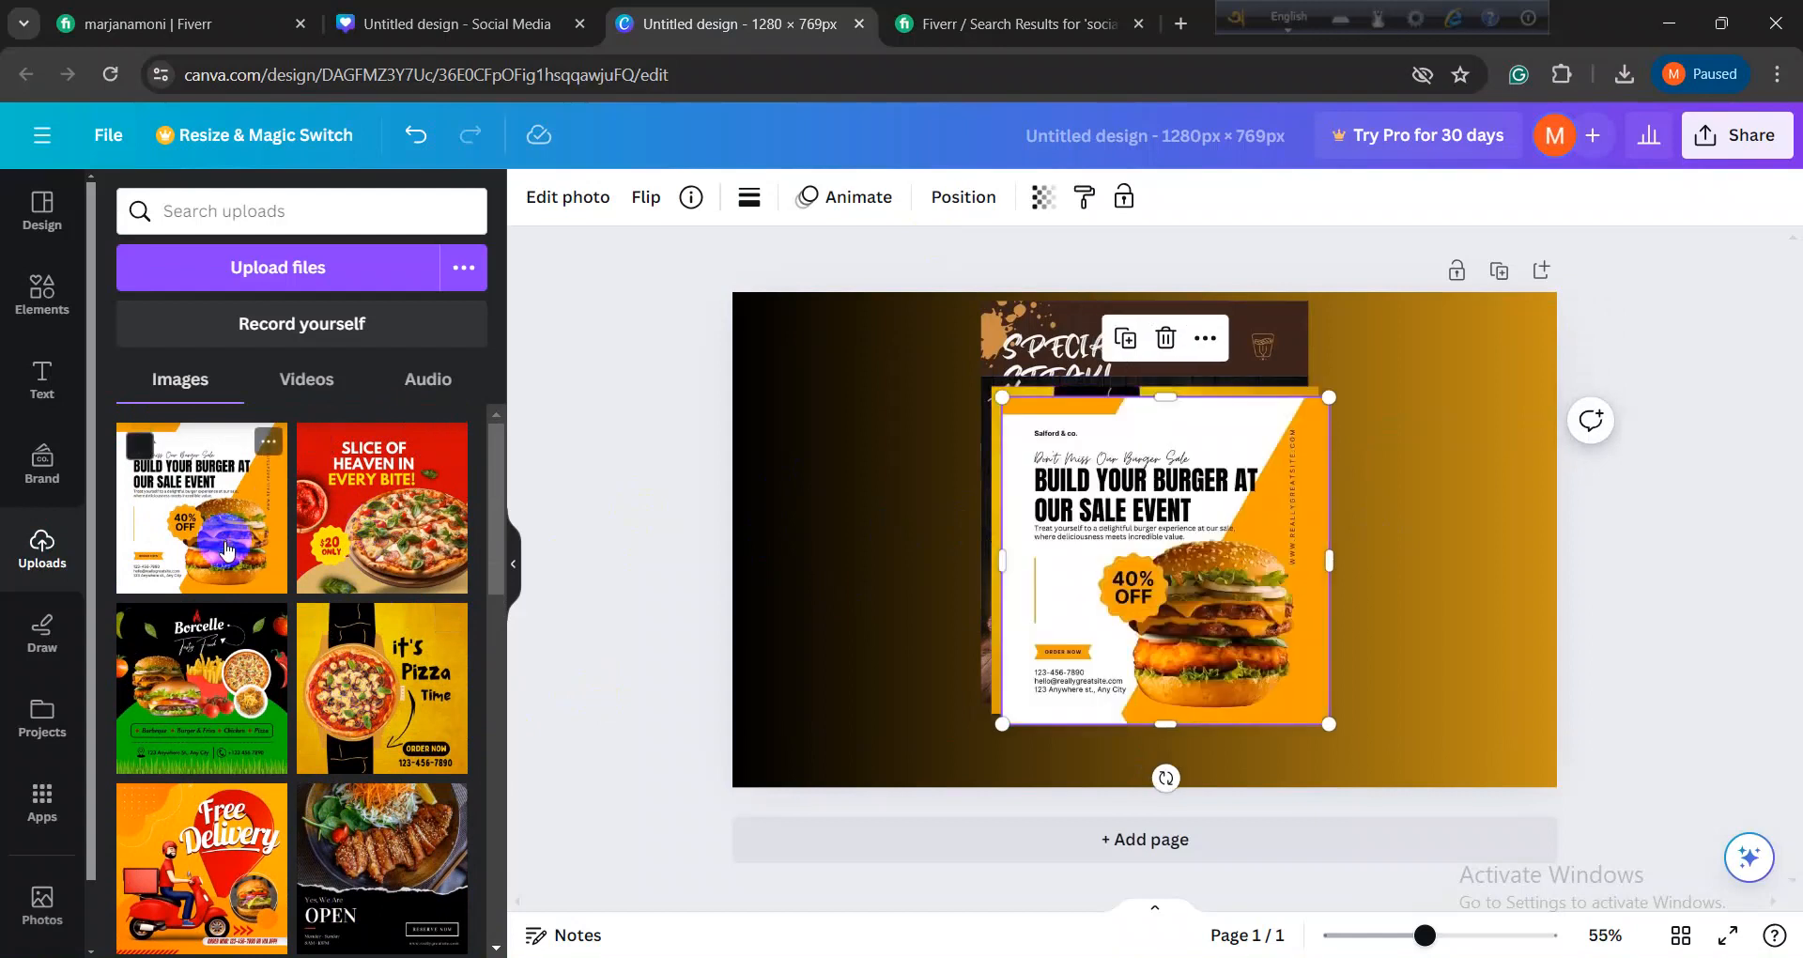
Step: Stack the four post images over each other, select them together and scale them down to about two-thirds of their size
mouse_move(1076, 589)
mouse_down()
mouse_move(1282, 606)
mouse_move(1289, 577)
mouse_move(1254, 620)
mouse_move(1094, 581)
mouse_move(1067, 557)
mouse_up()
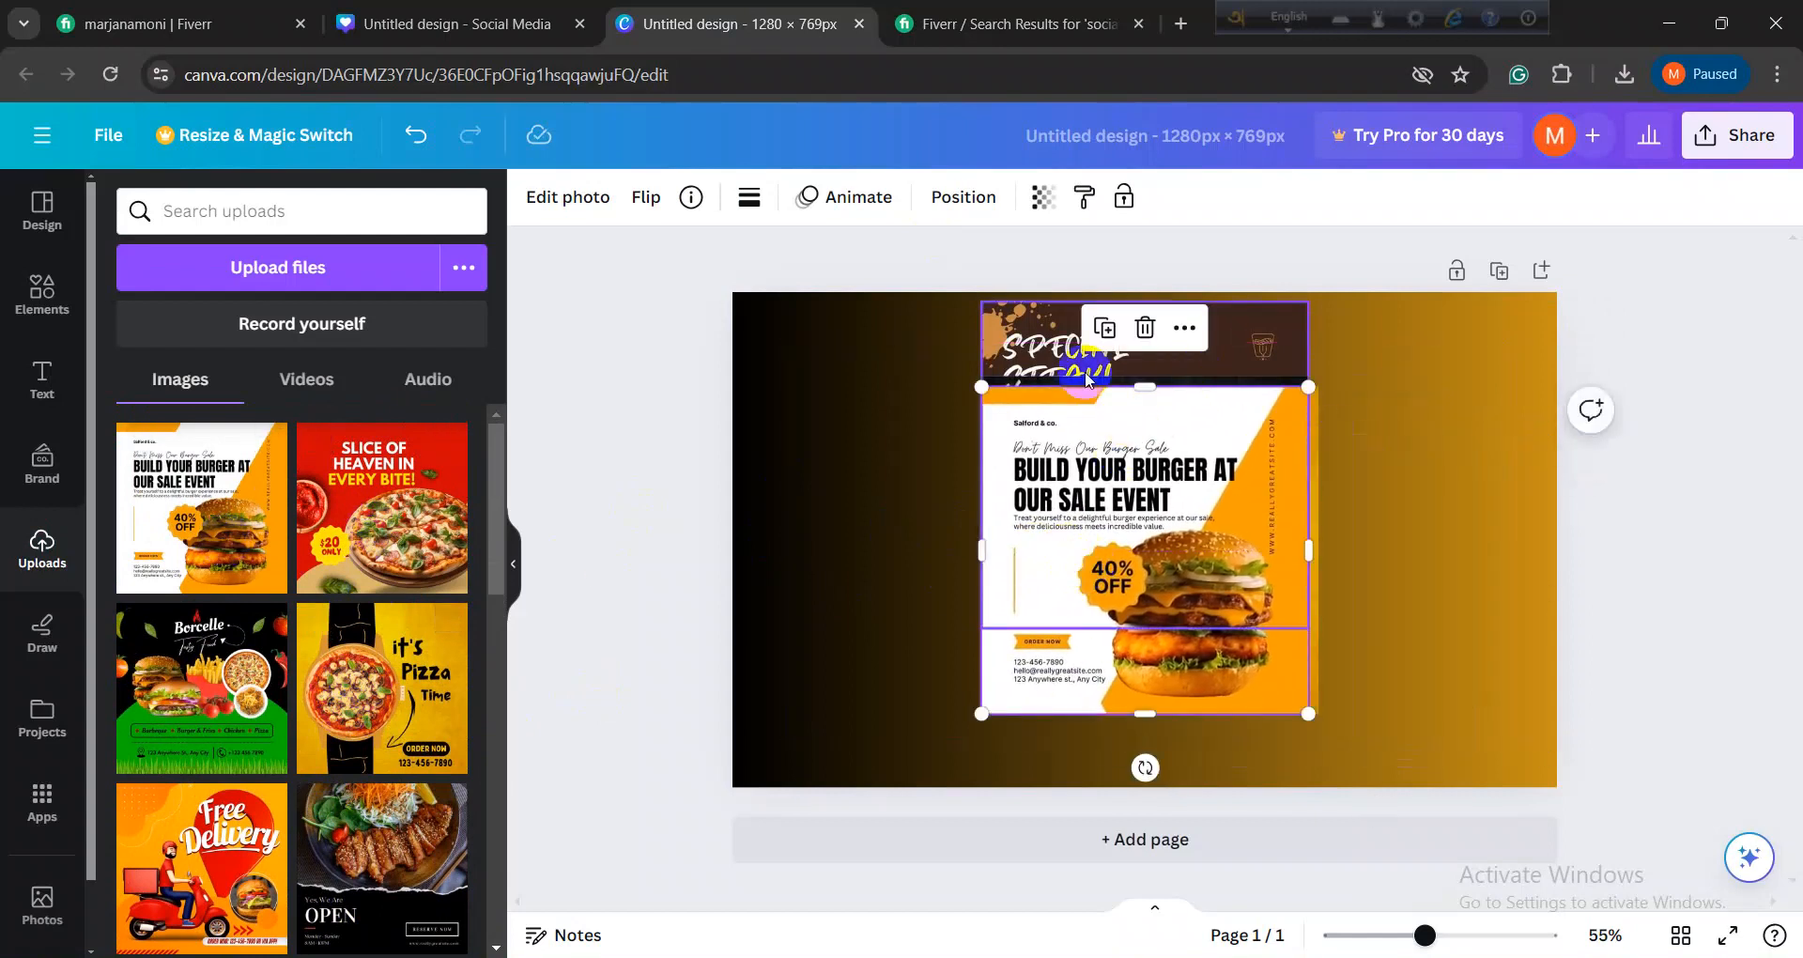
click(905, 381)
drag(1058, 340, 1068, 420)
drag(905, 362, 1406, 756)
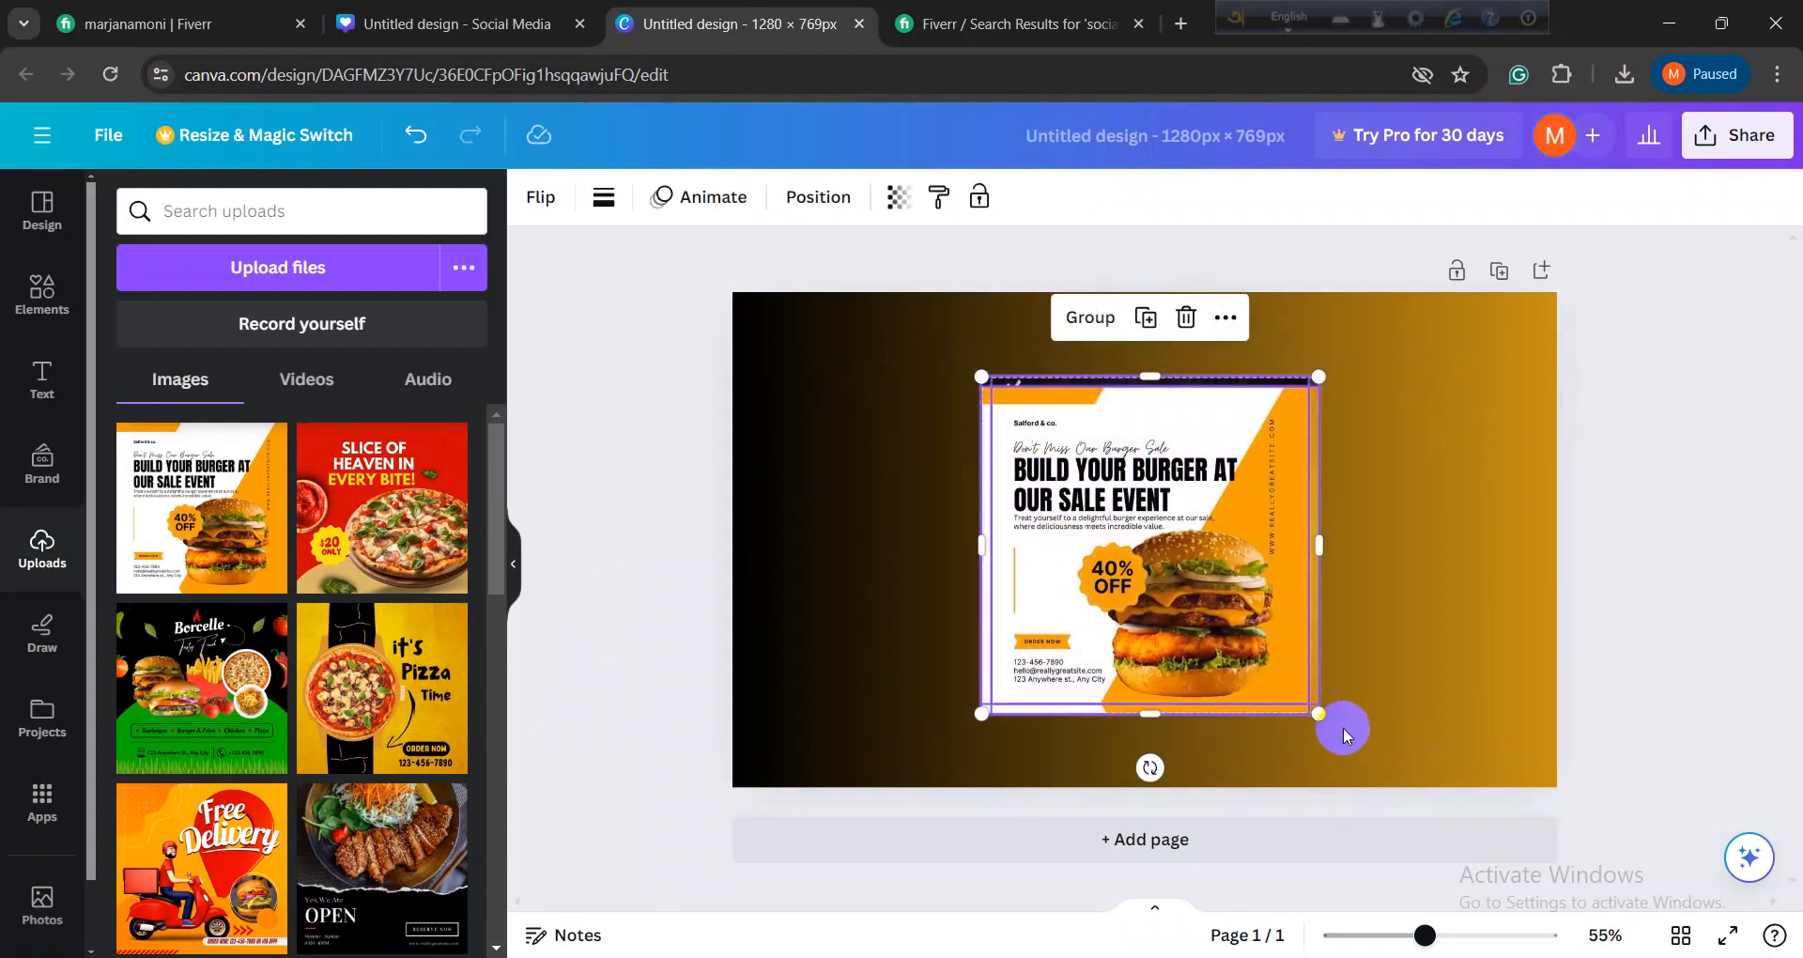
drag(1320, 718, 1200, 608)
Step: Spread the four post images into a two-by-two grid on the right half of the page
drag(1097, 509, 1168, 704)
click(1024, 577)
drag(1147, 455, 1374, 449)
drag(1227, 468, 1467, 710)
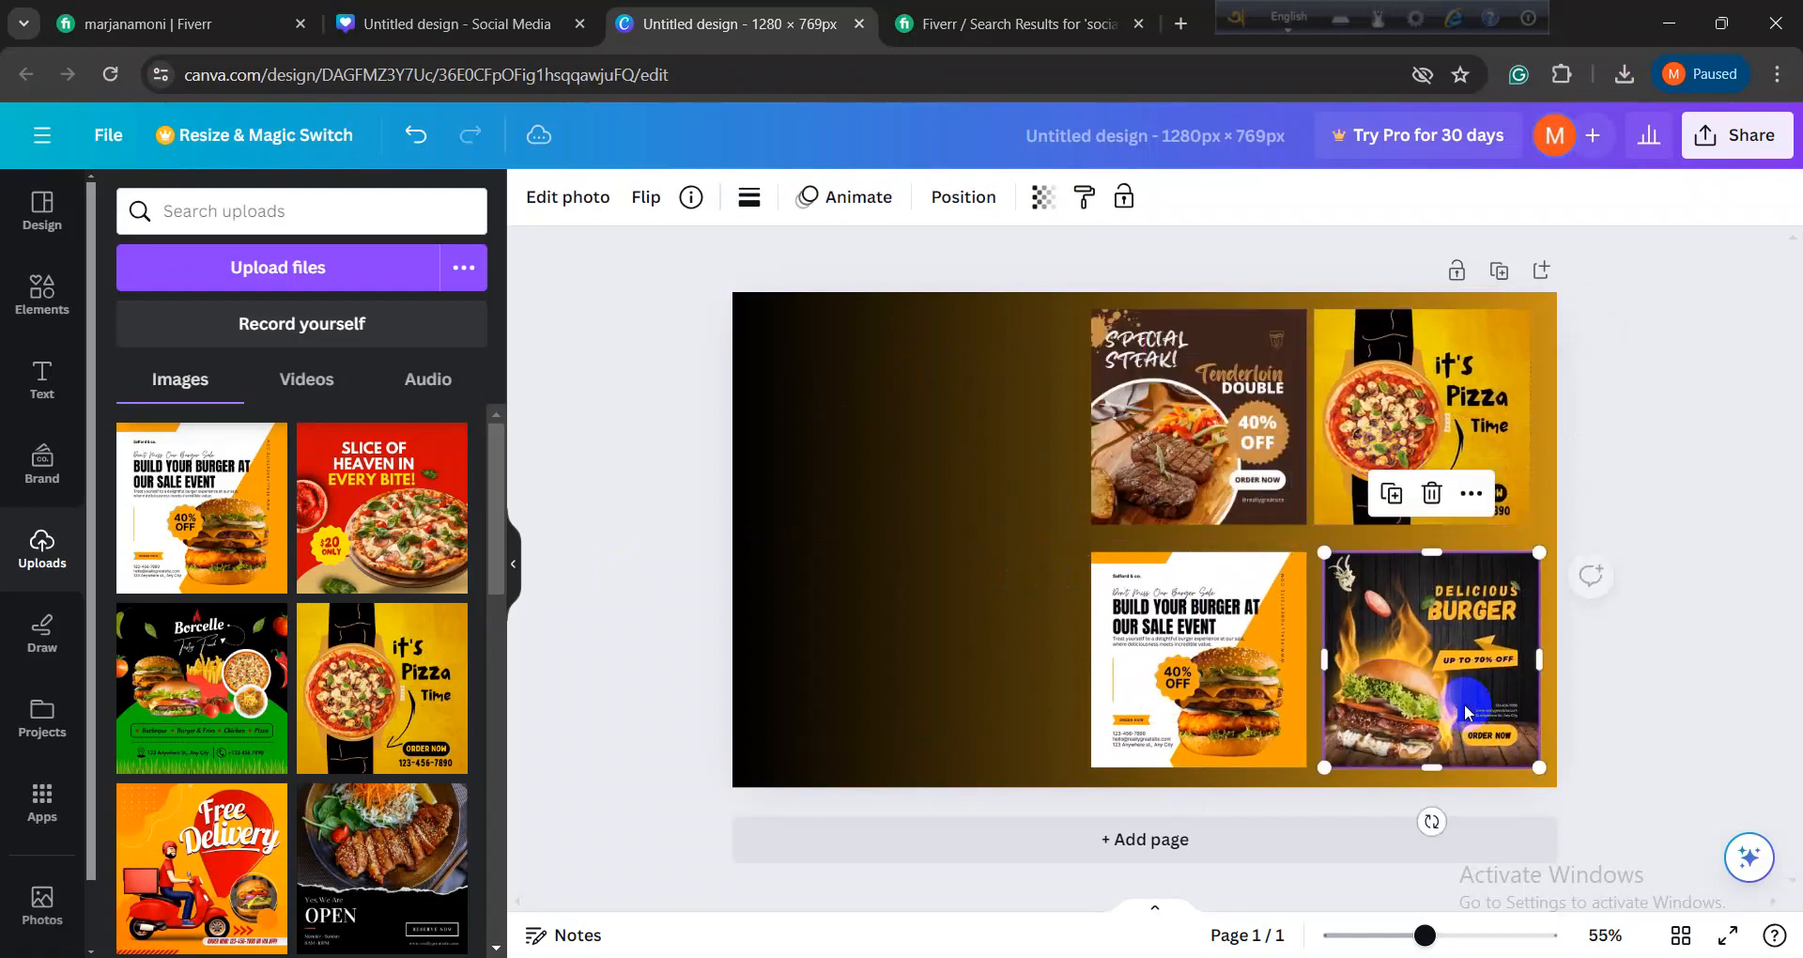
Step: Even out the gaps in the image grid by shifting the steak, sale-event and "Delicious Burger" posts into line with their neighbours
click(1051, 575)
mouse_move(961, 405)
mouse_down()
mouse_move(1208, 632)
mouse_move(1145, 655)
mouse_up()
drag(1396, 644, 1385, 638)
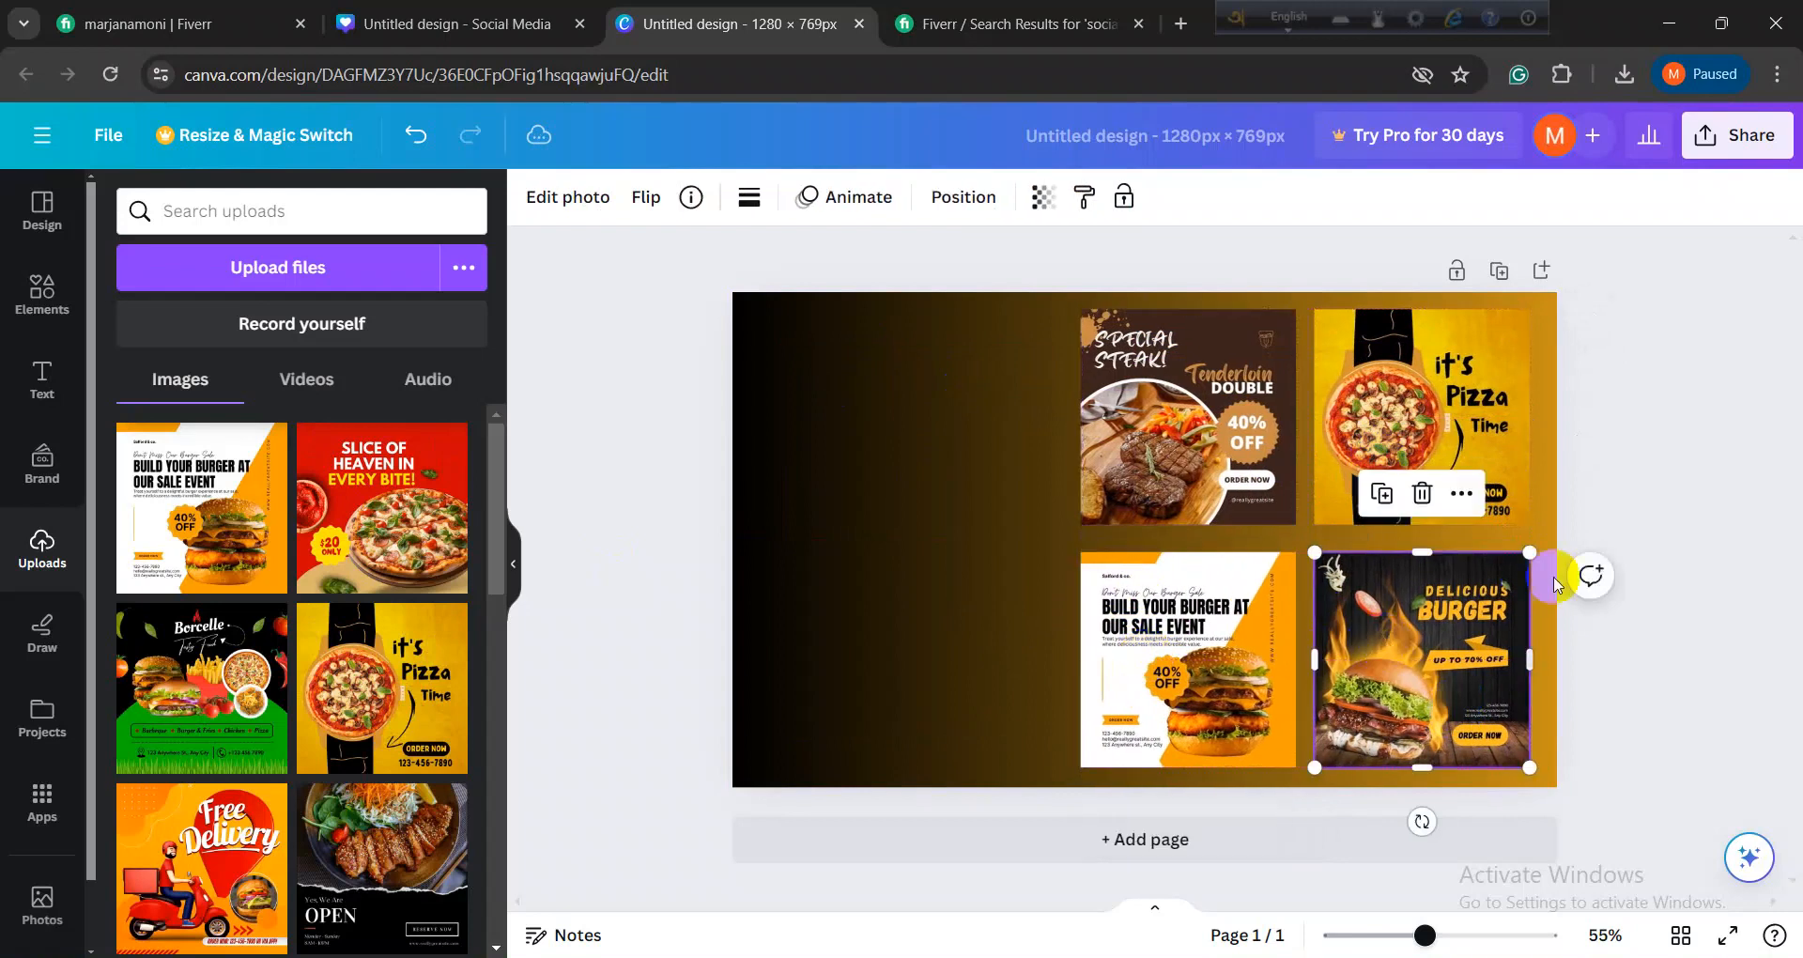
drag(1449, 492, 1437, 479)
click(883, 662)
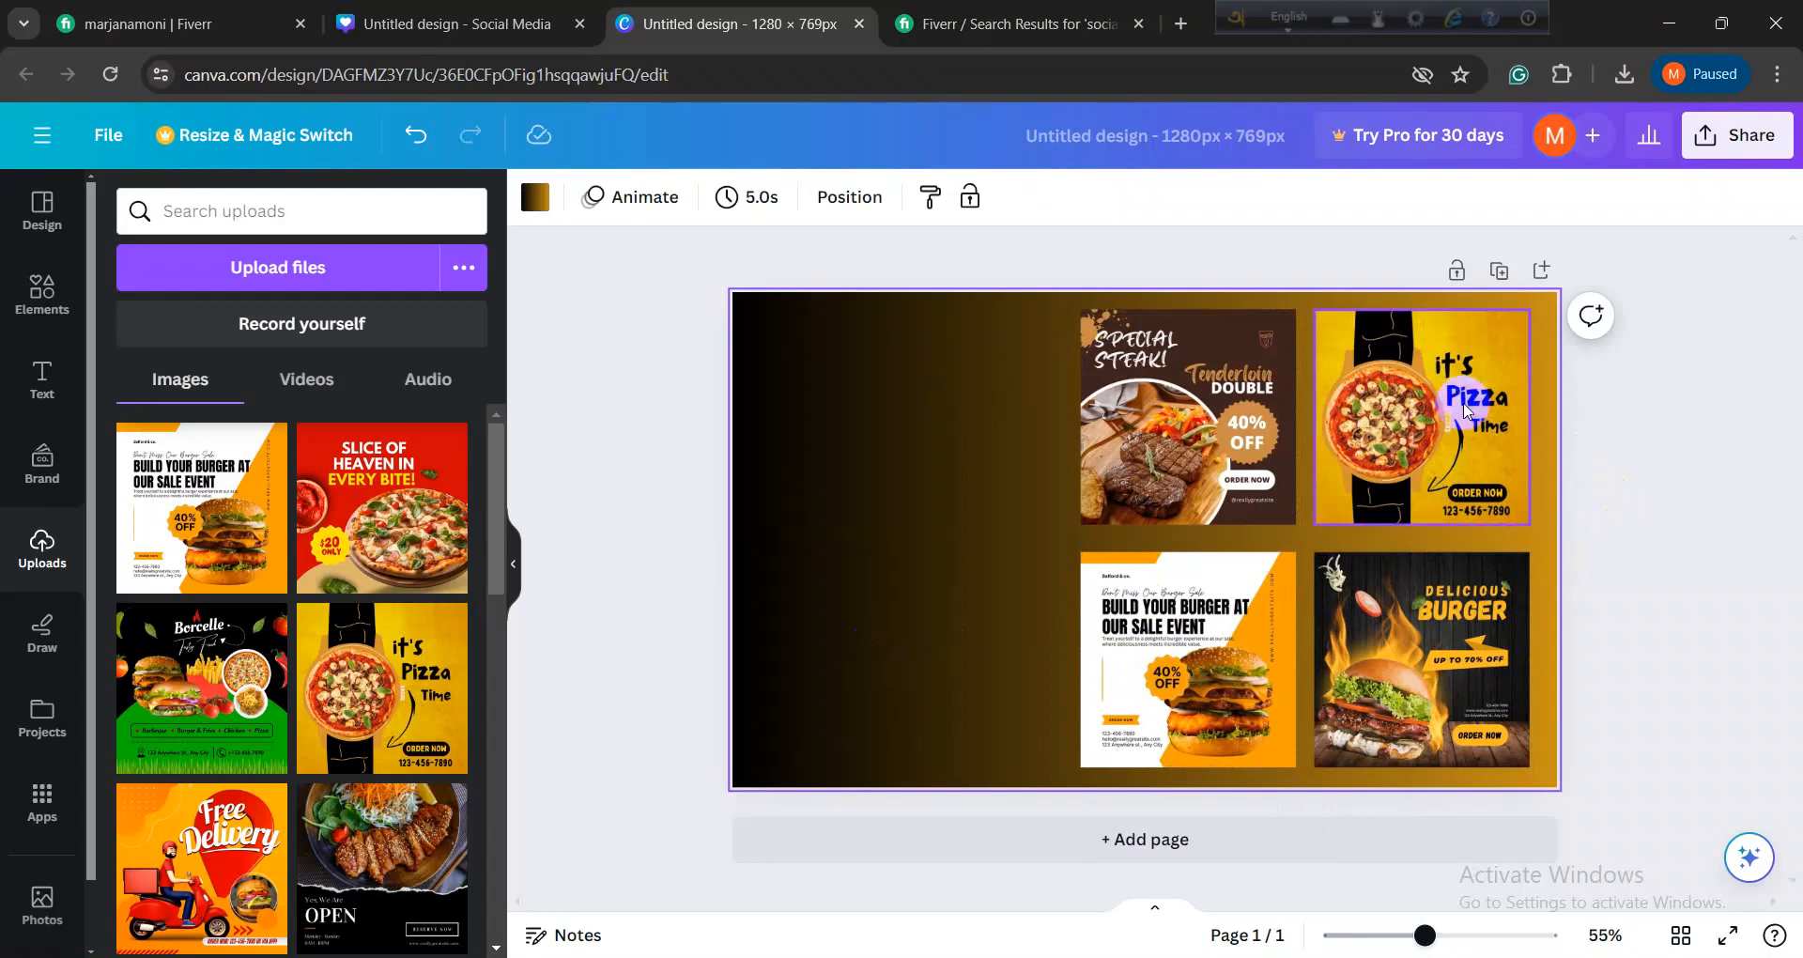
click(1413, 443)
click(1620, 434)
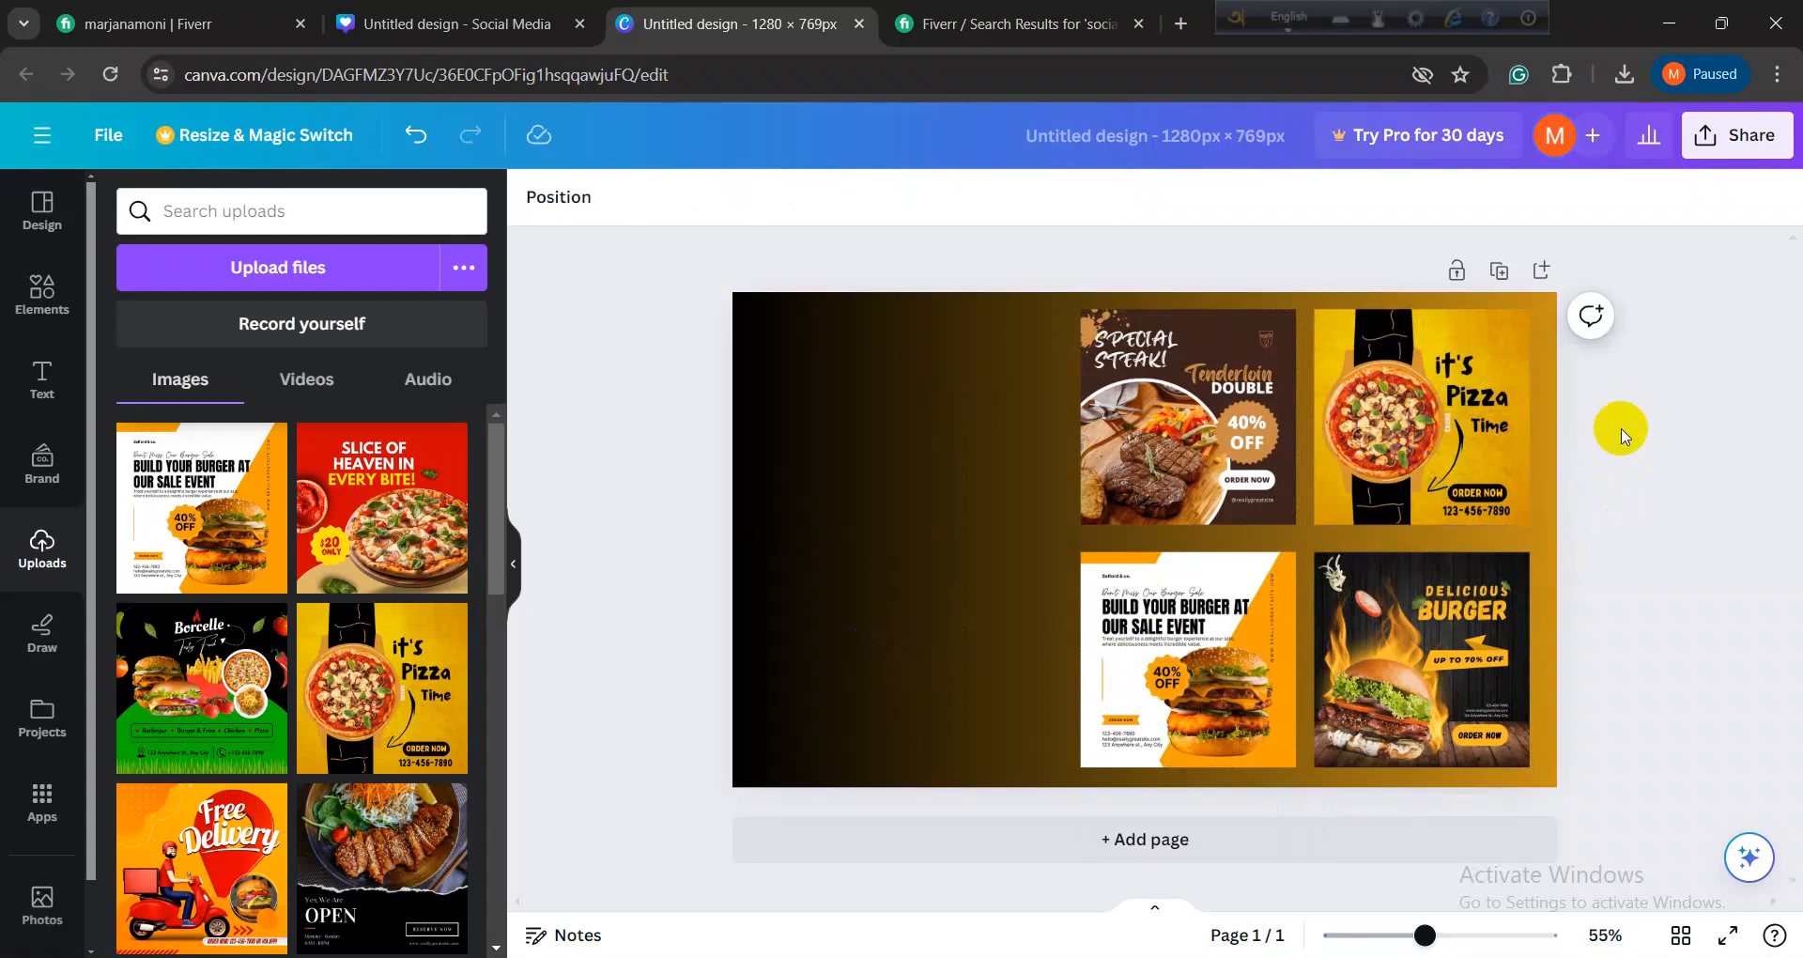
Step: Add a heading to the dark left side of the page and replace its placeholder text with "S"
click(974, 541)
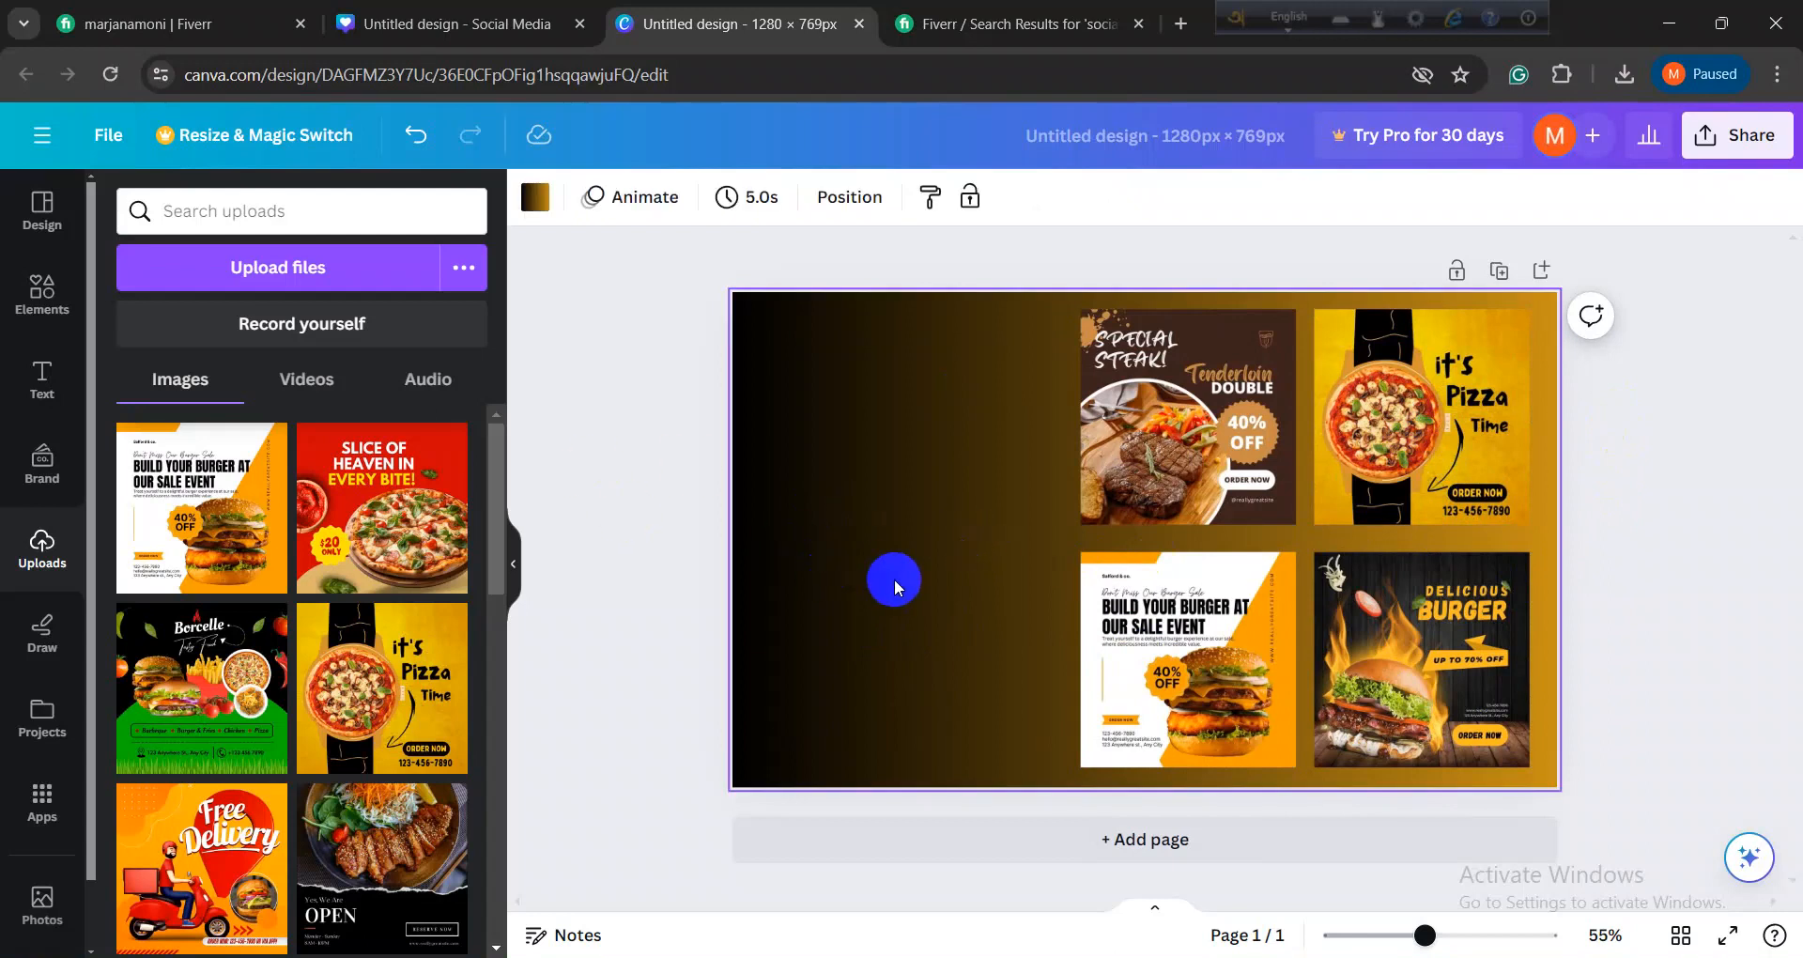
click(58, 390)
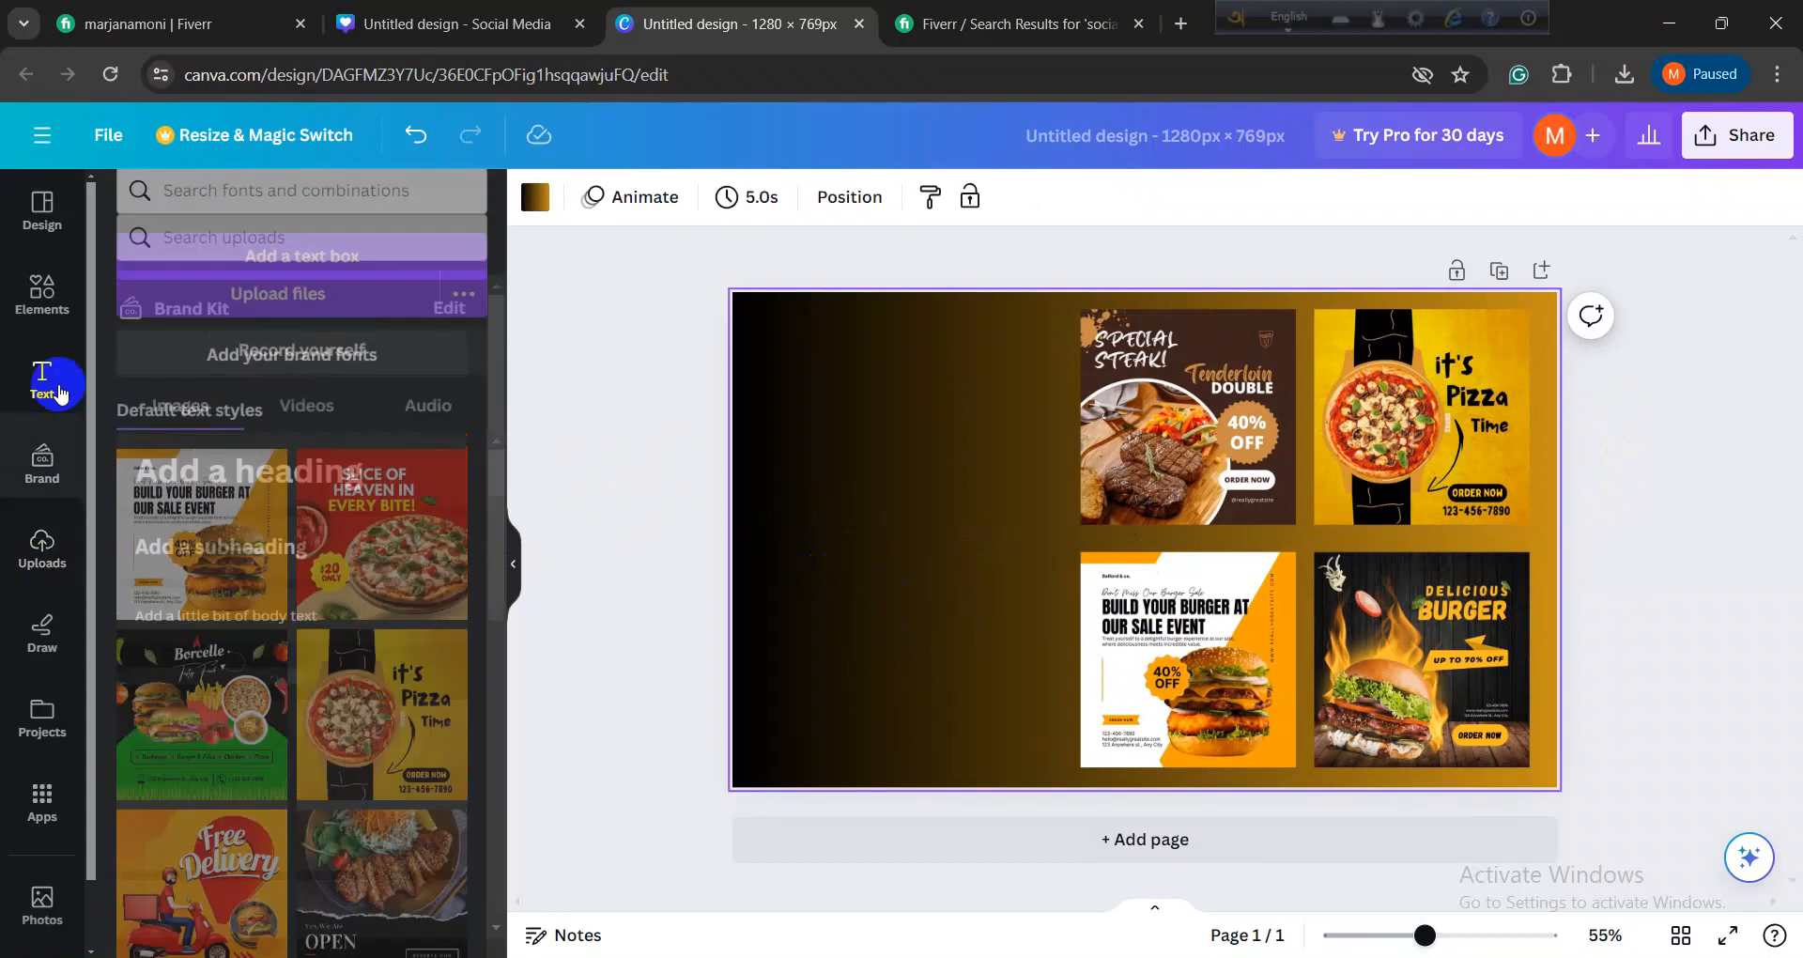
click(254, 491)
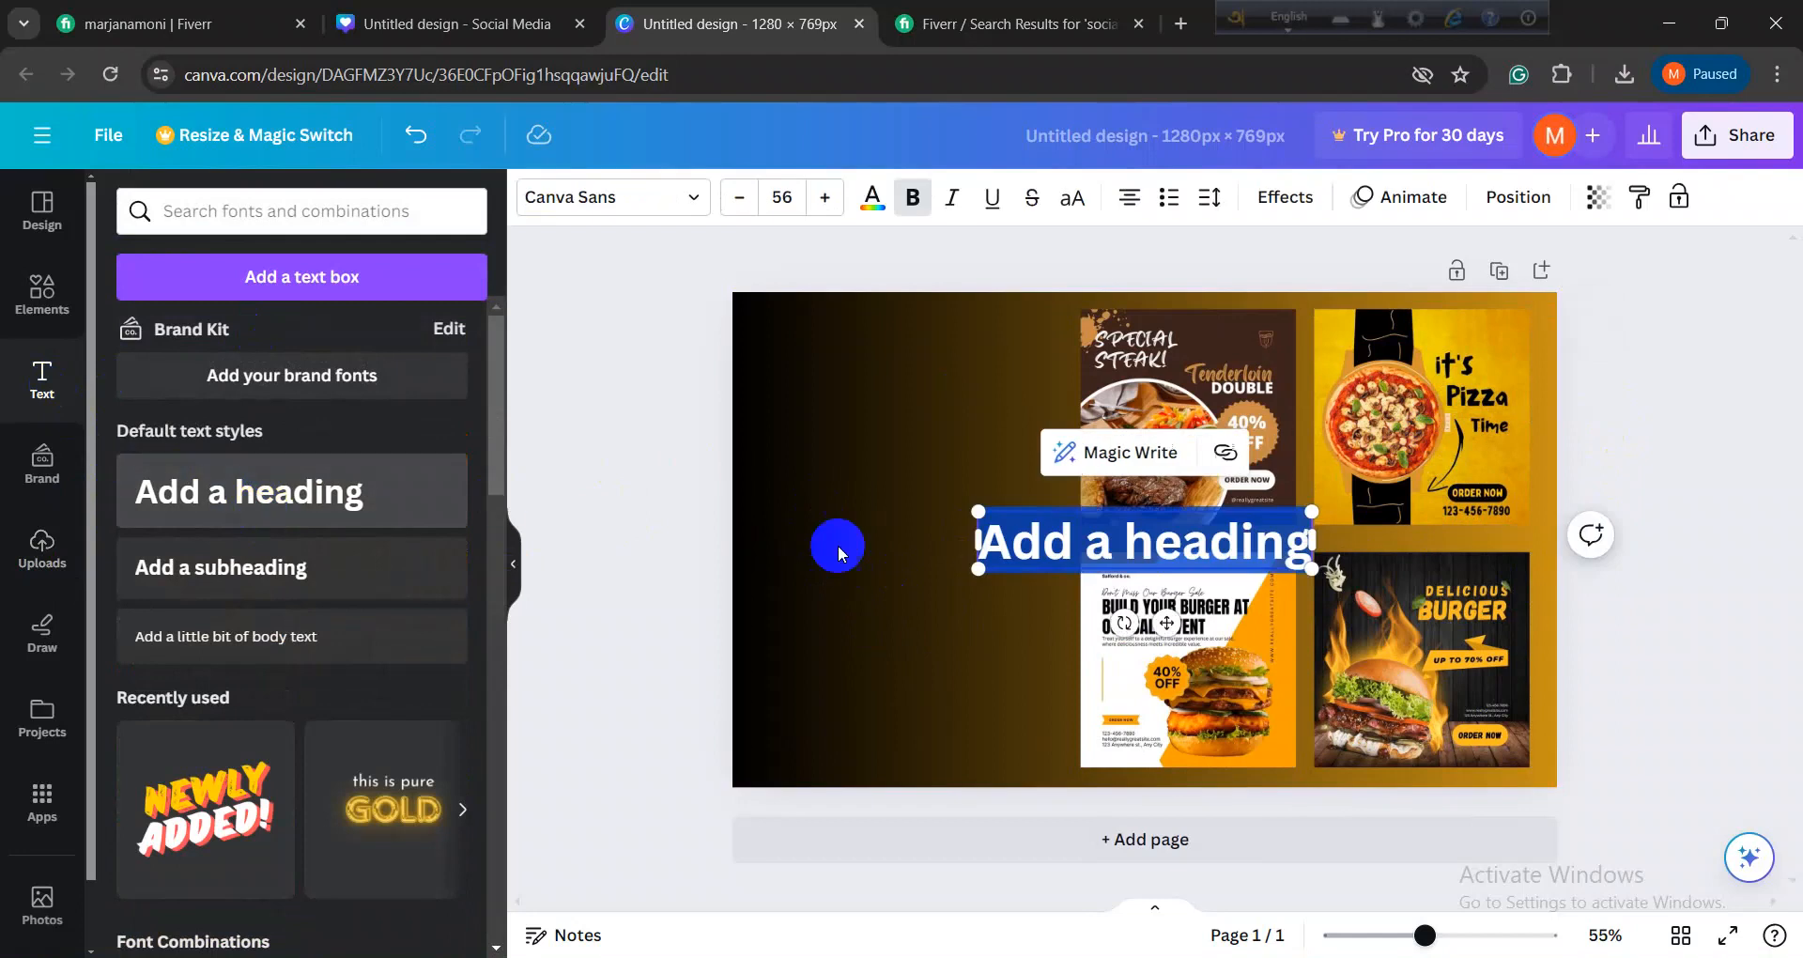
click(838, 545)
drag(1019, 543, 784, 366)
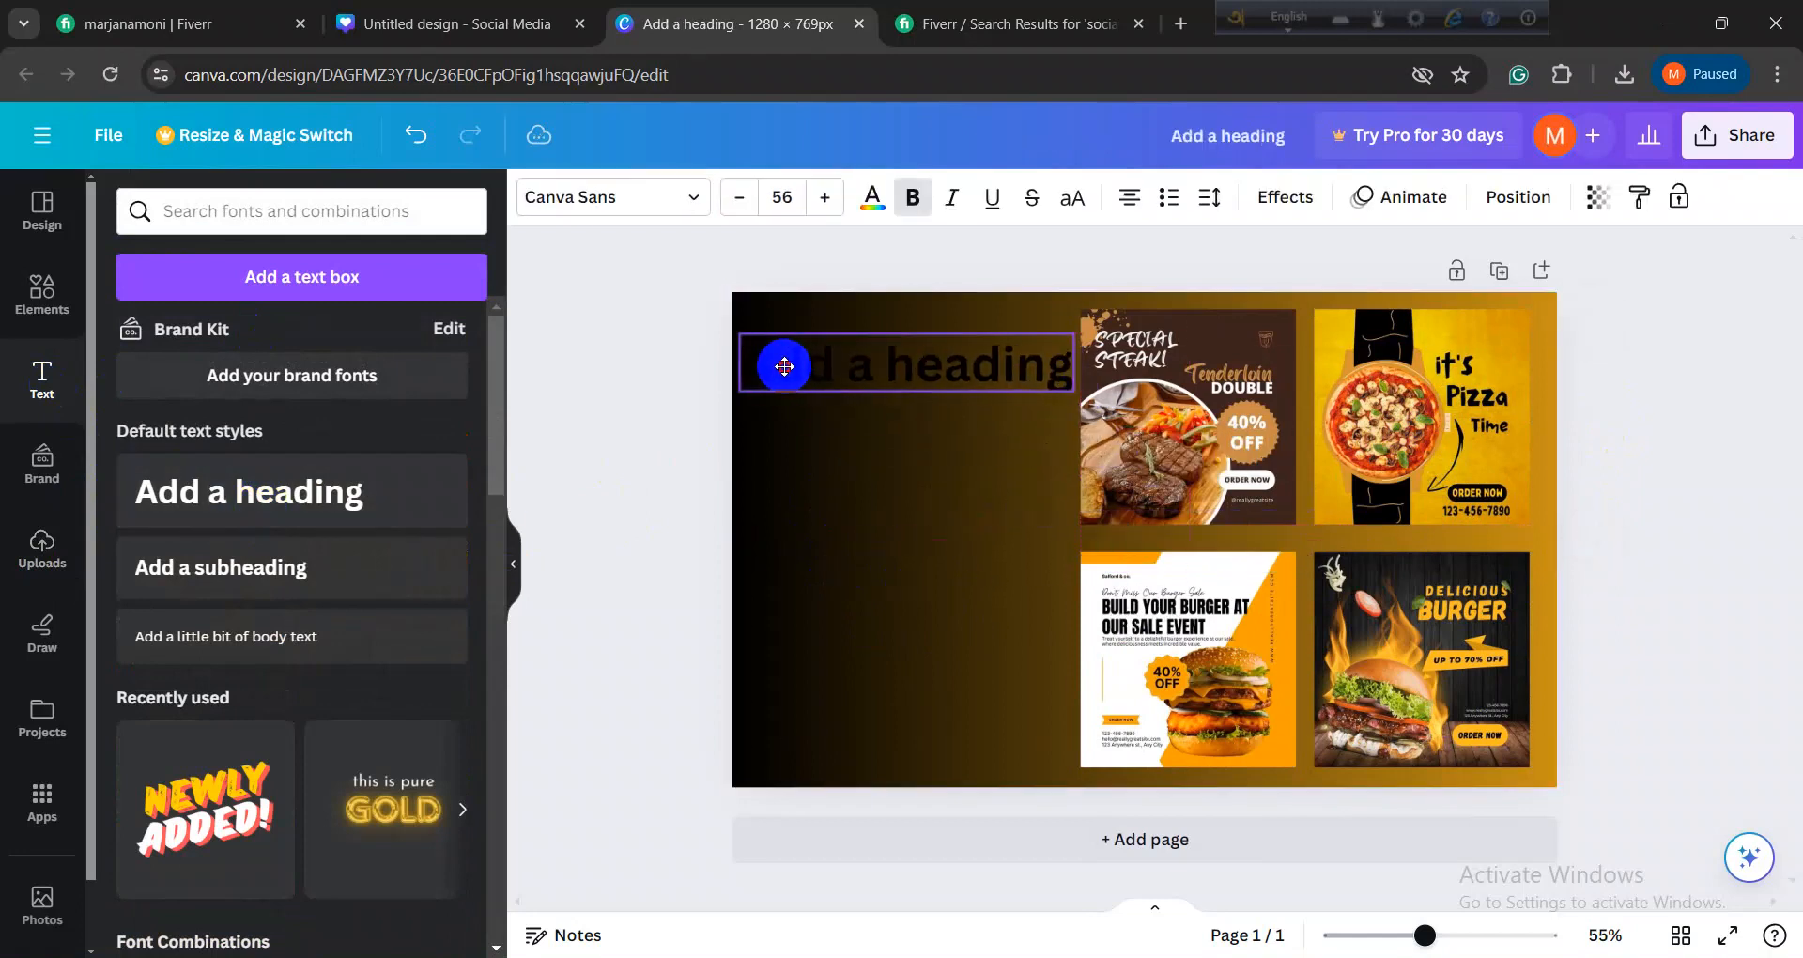
double_click(850, 371)
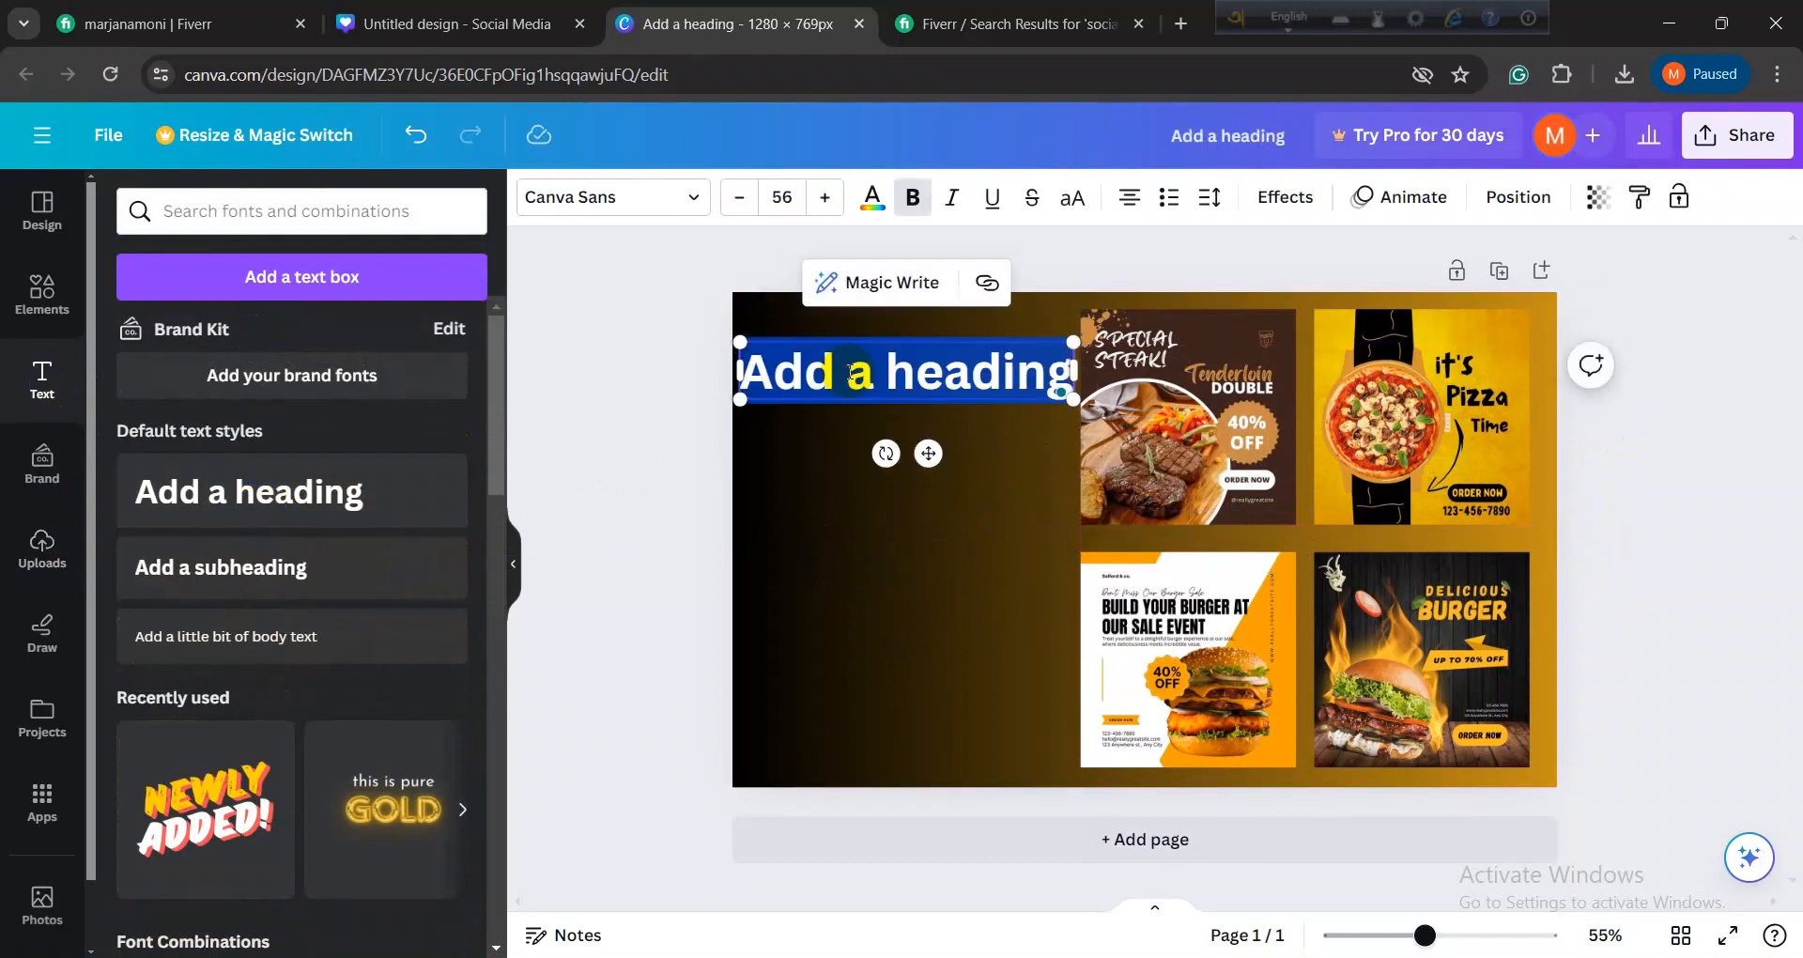
text(S)
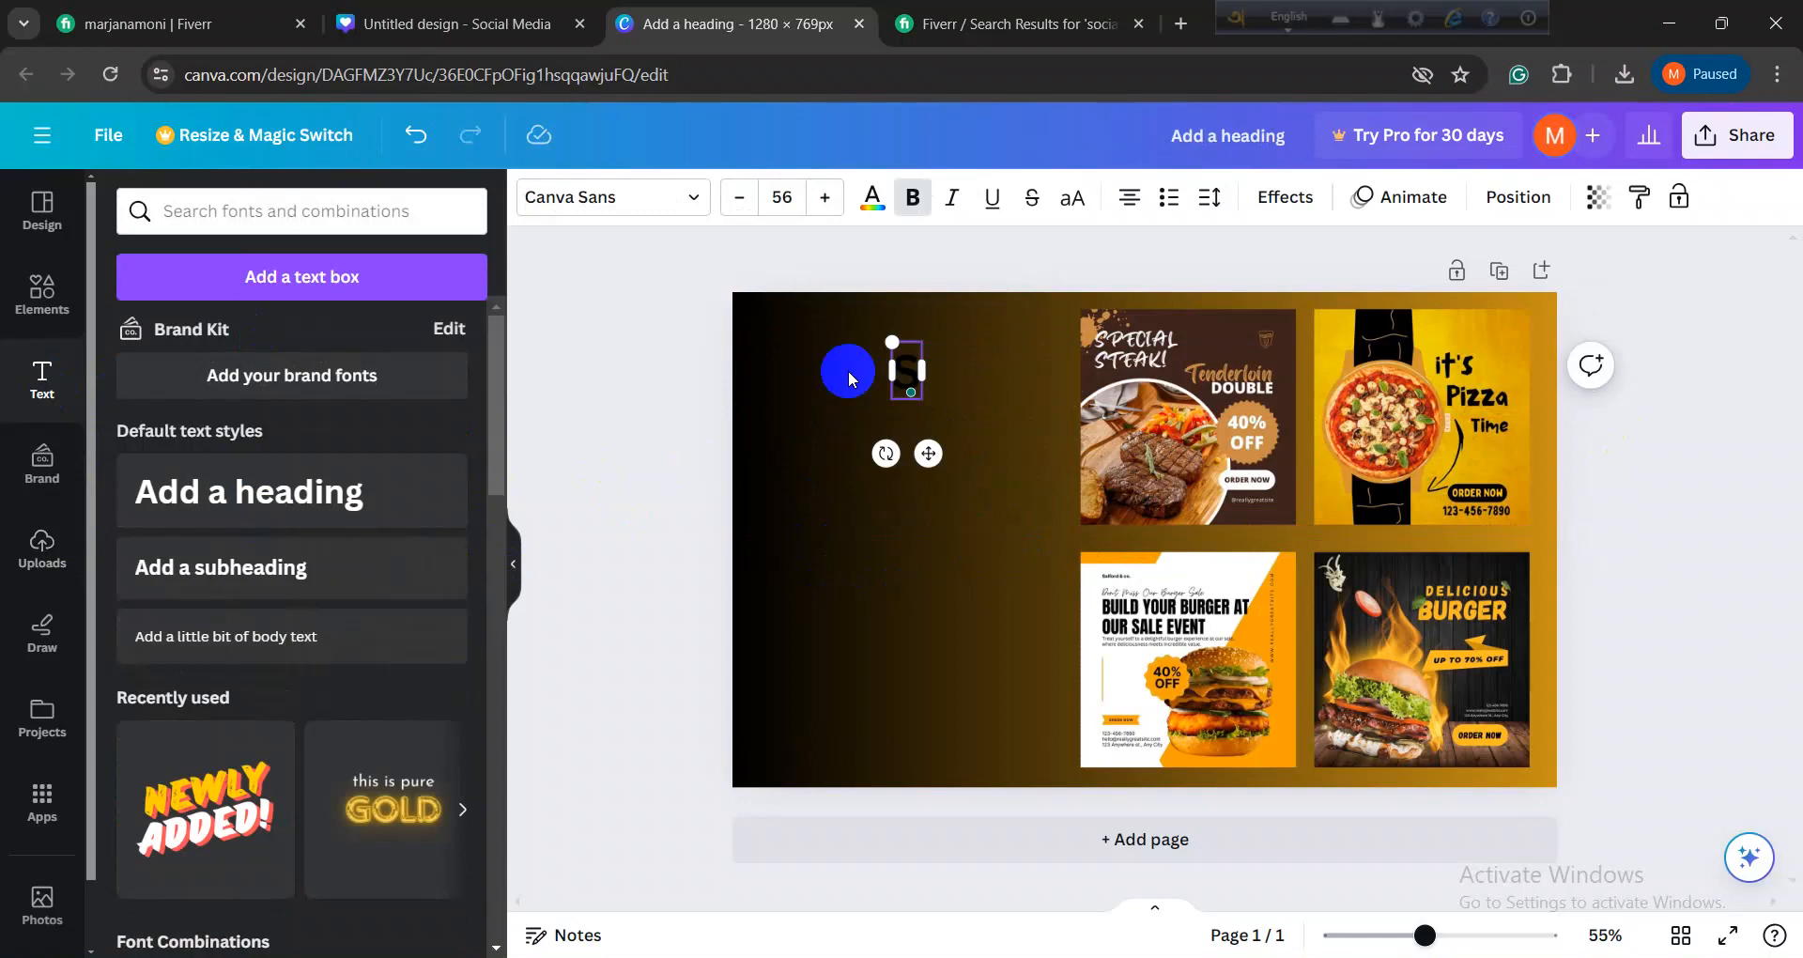
Step: Set the heading letter's colour to white (#FFFFFF) and reposition its text box with more width on the dark left side
click(885, 216)
click(128, 339)
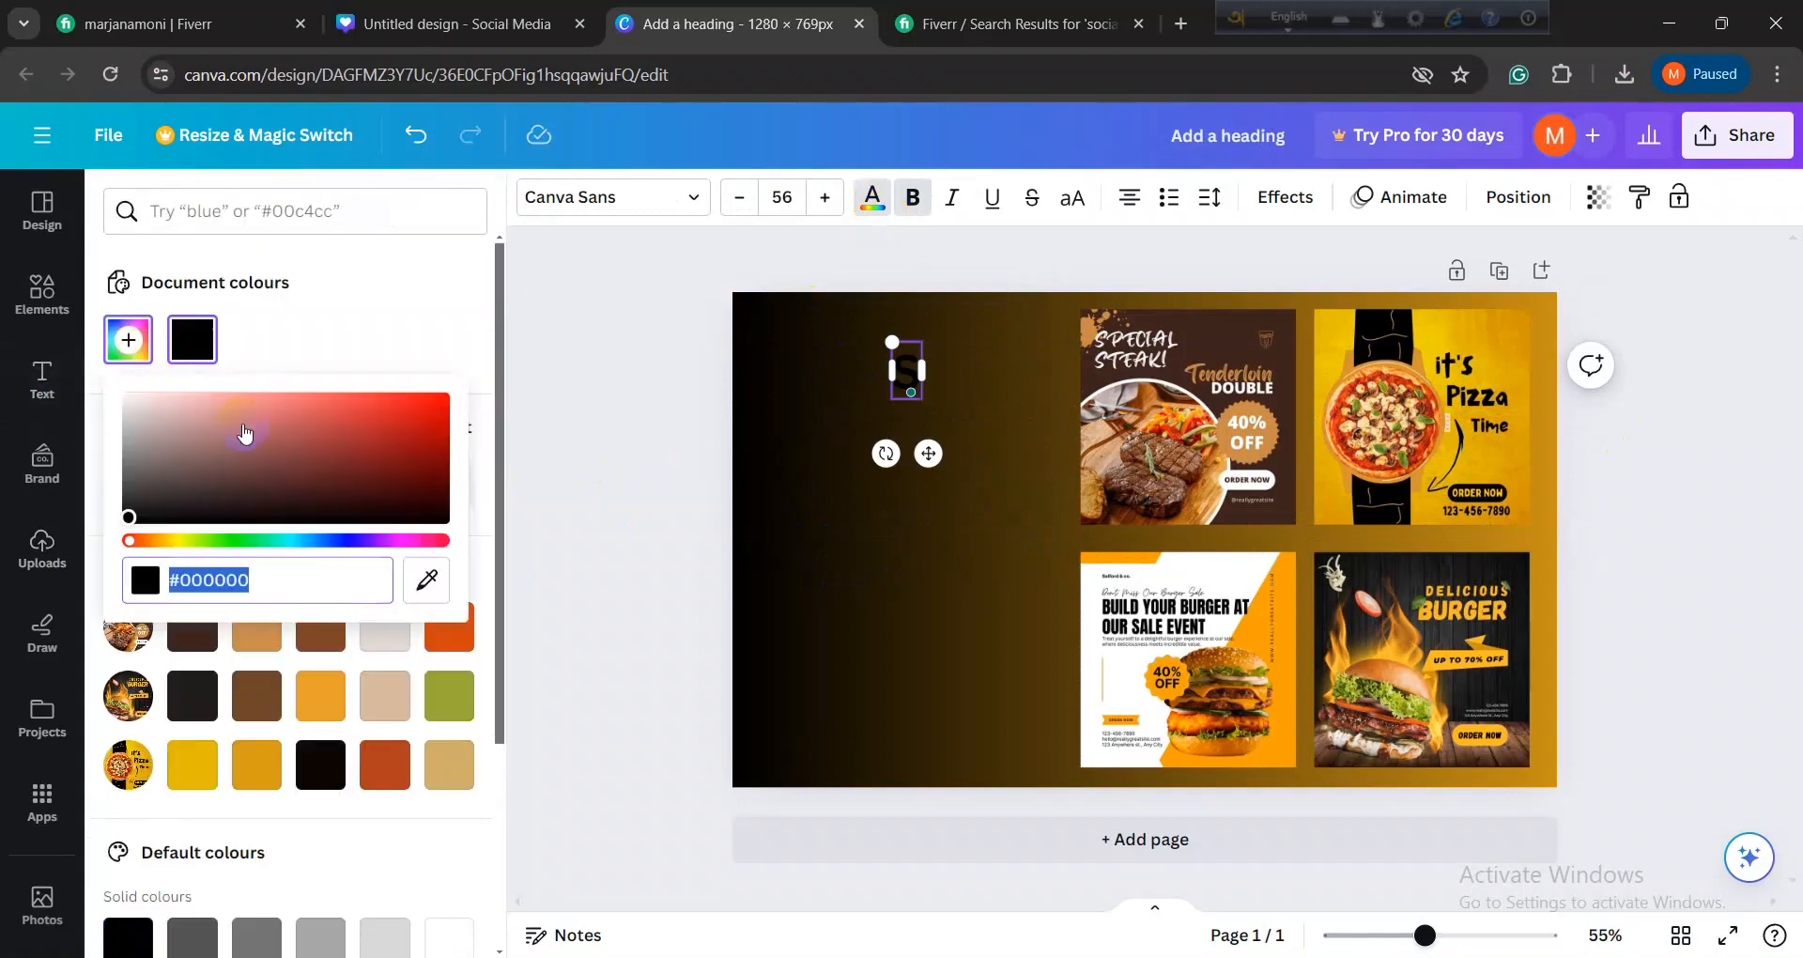
drag(346, 492, 123, 393)
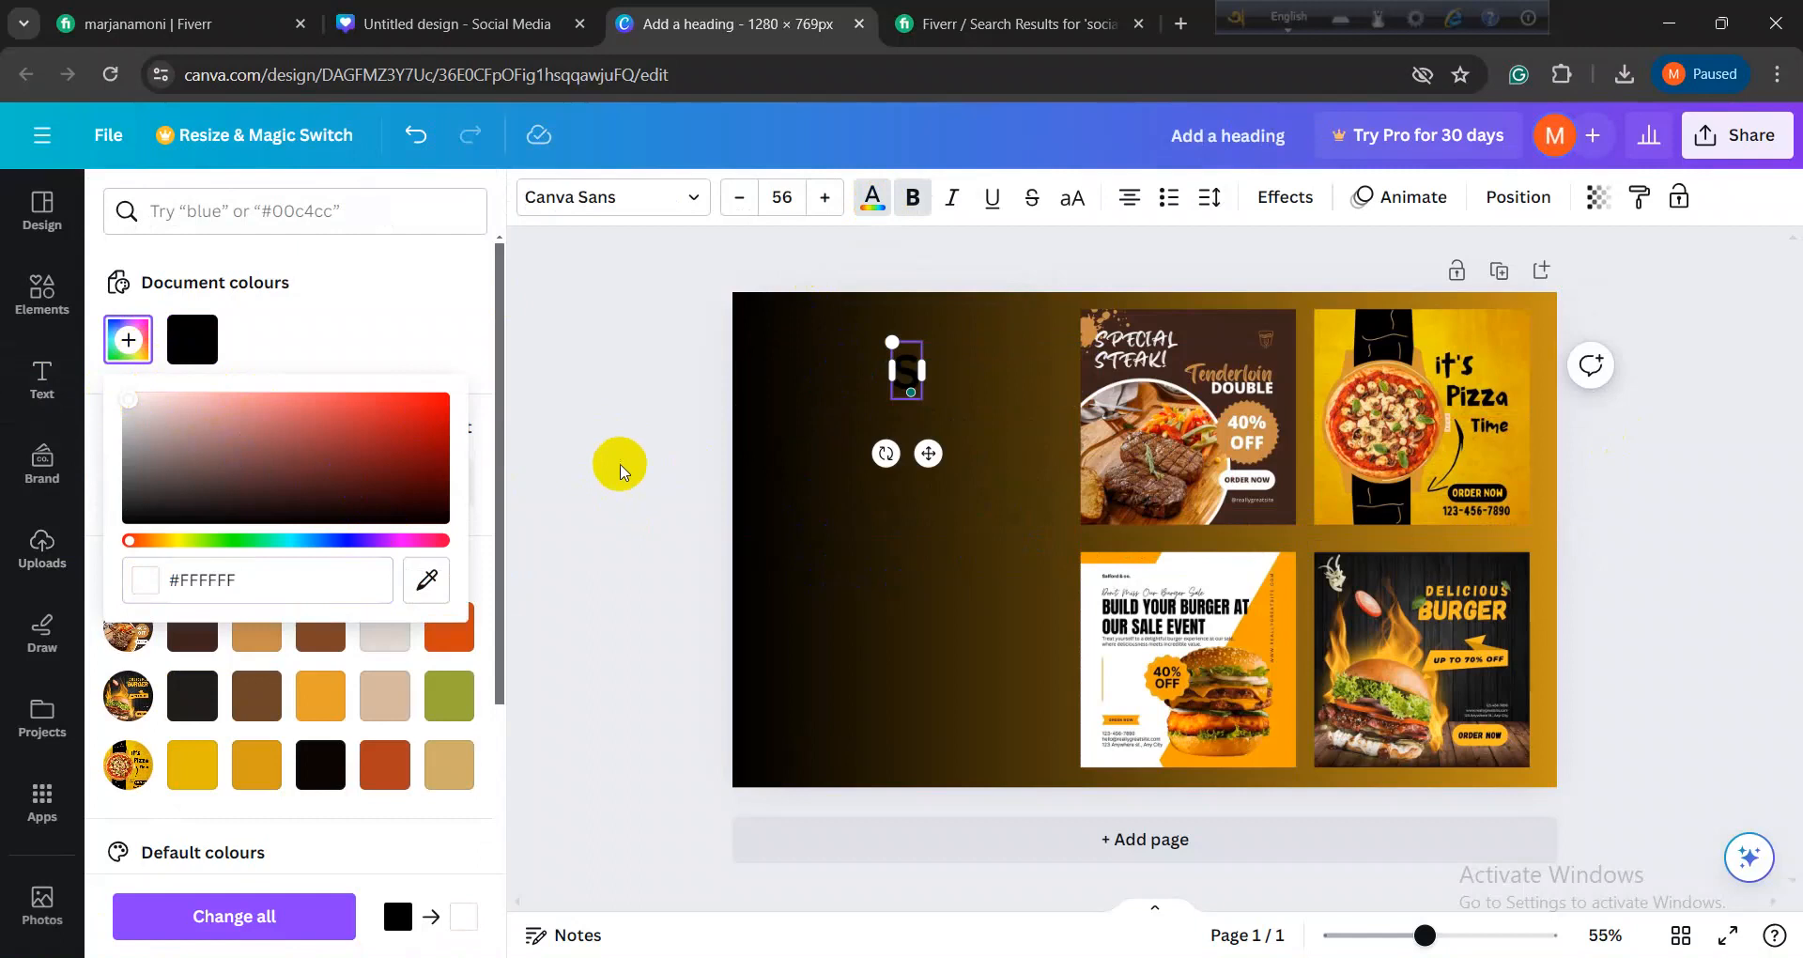
click(764, 511)
click(905, 376)
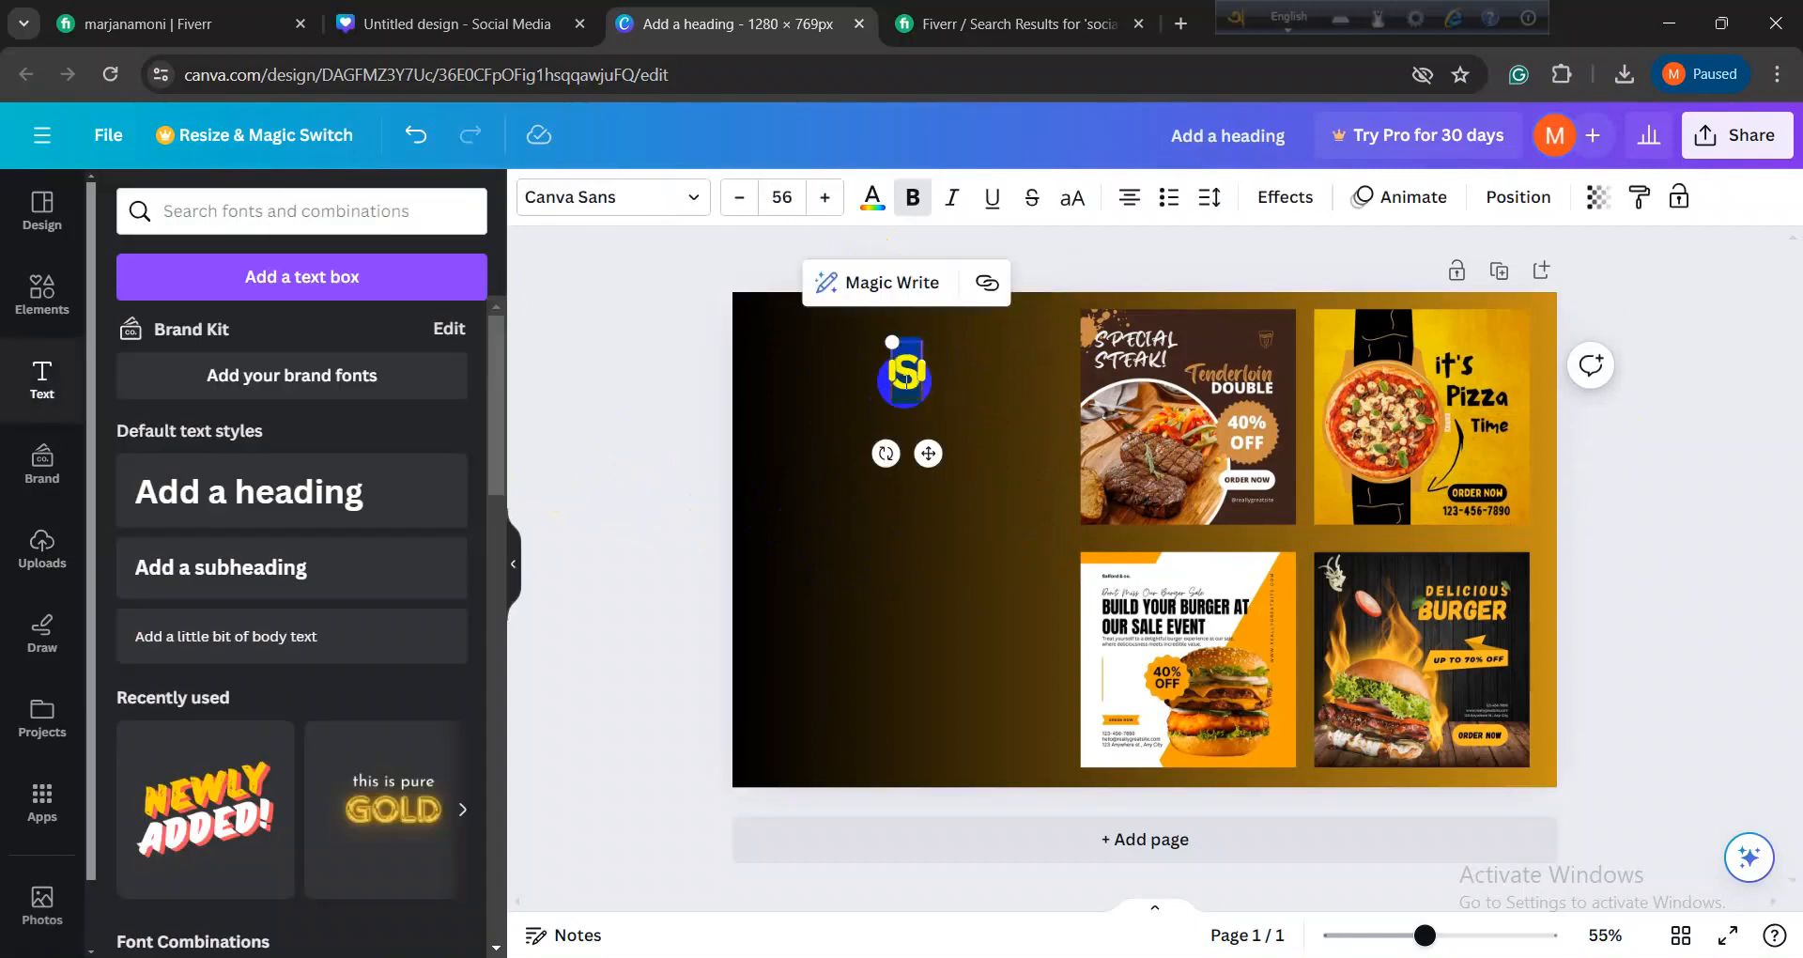
click(872, 197)
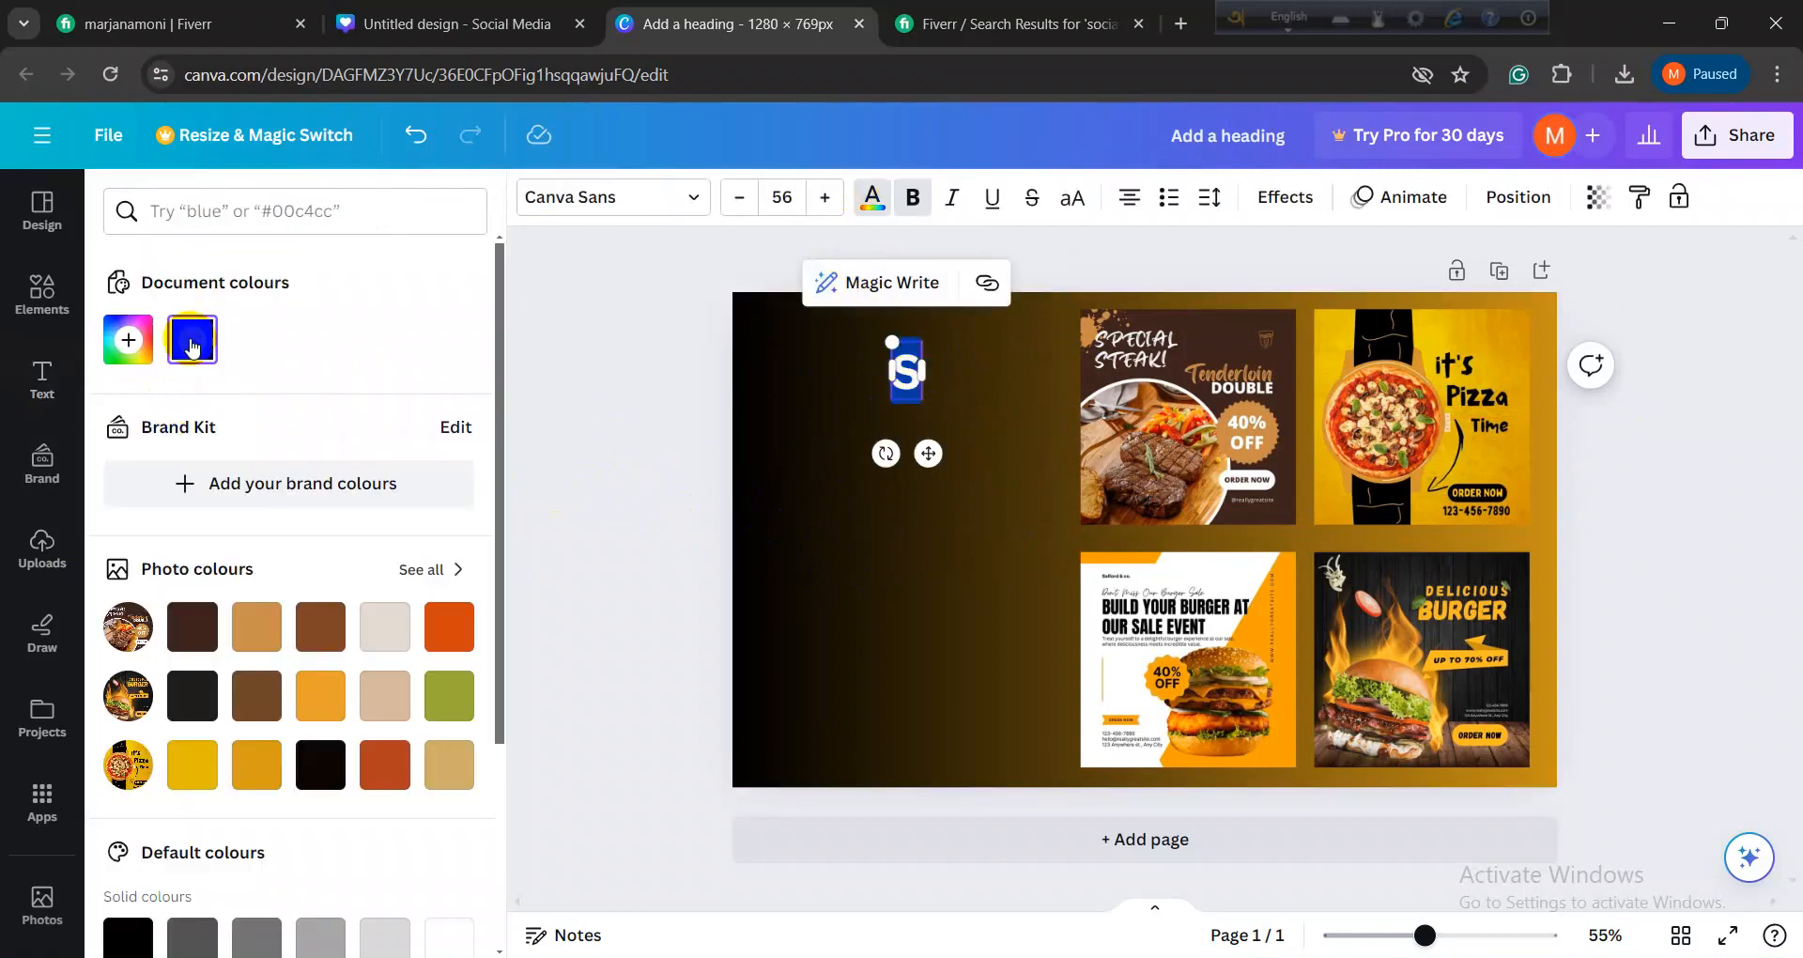
click(129, 341)
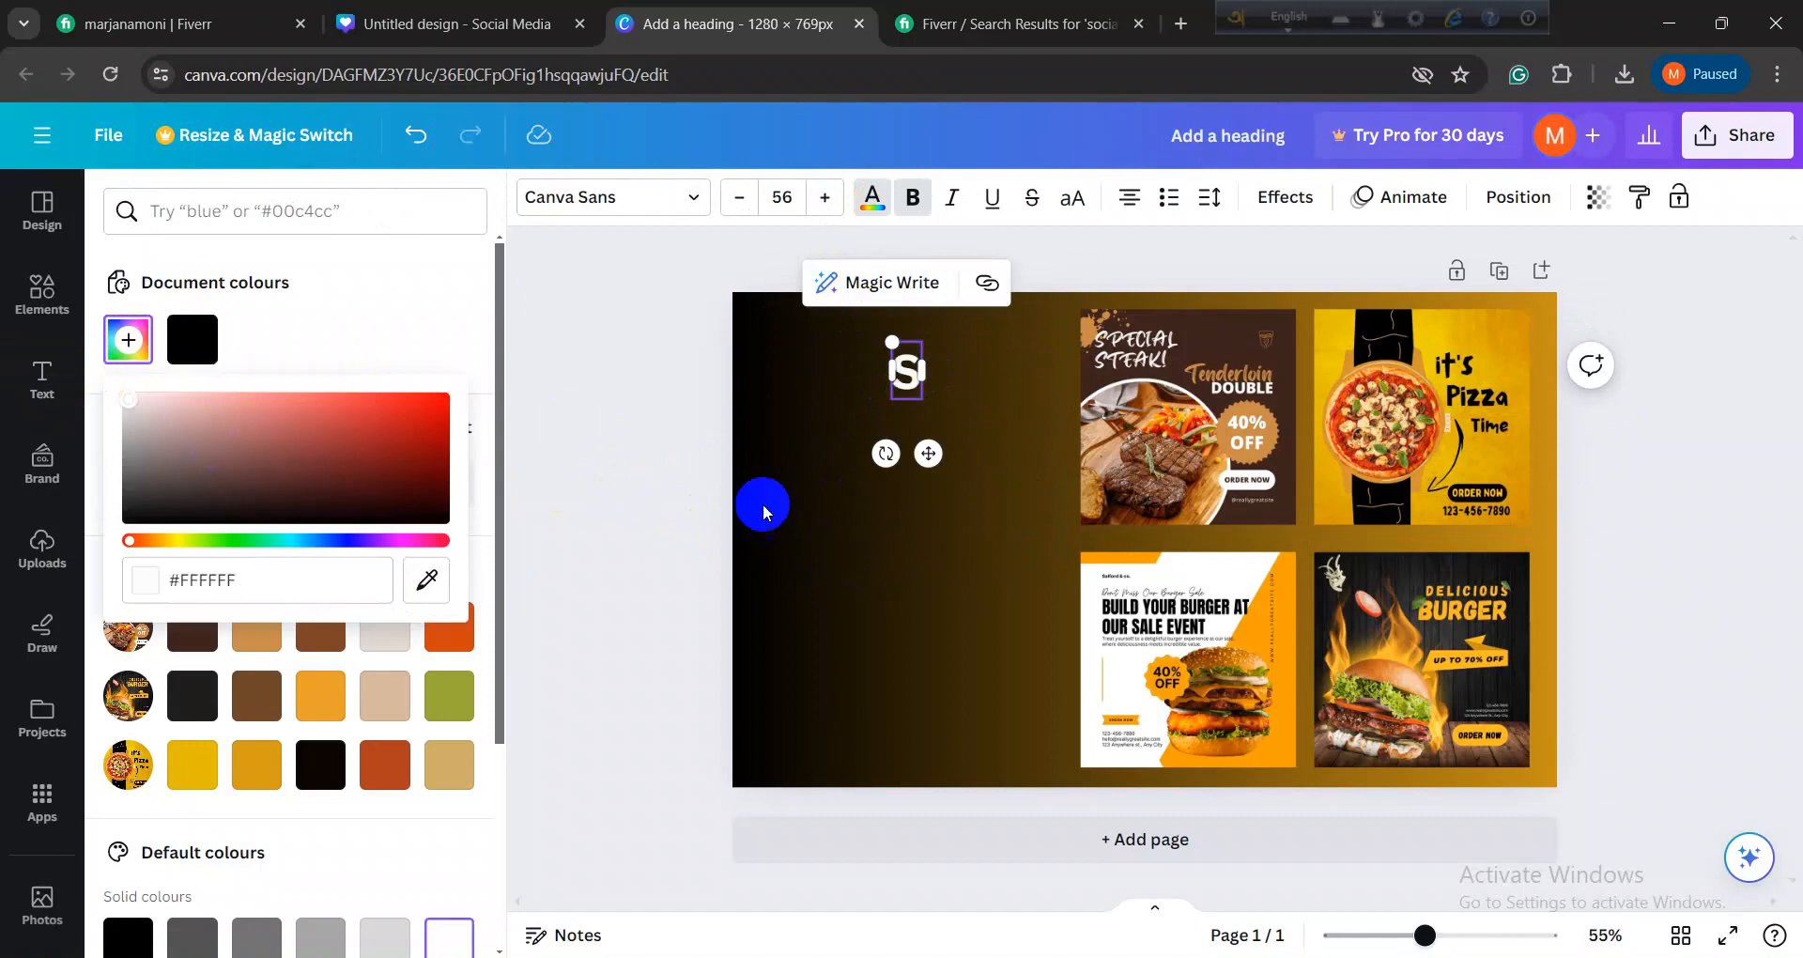
click(836, 524)
mouse_move(906, 373)
mouse_down()
mouse_move(799, 383)
mouse_move(891, 378)
mouse_move(873, 377)
mouse_up()
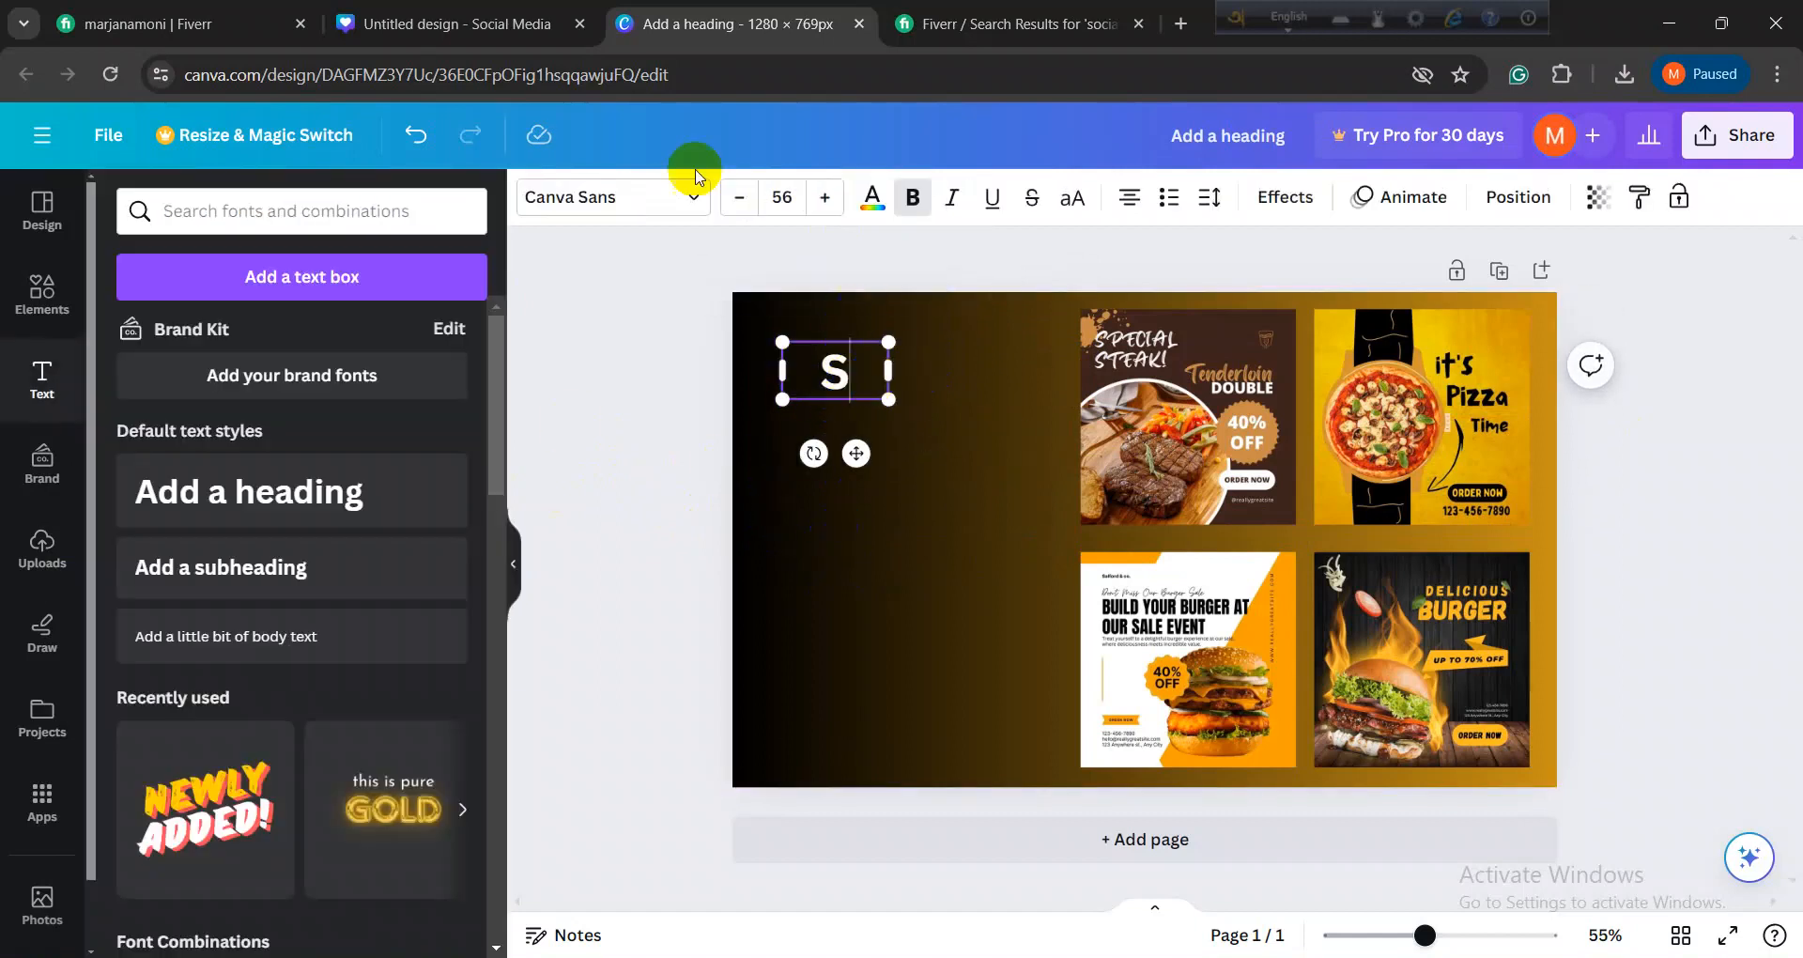
Step: Switch to the Word document and copy "Social Media Post Design" from the GIG NICHE line on the first page
click(1162, 957)
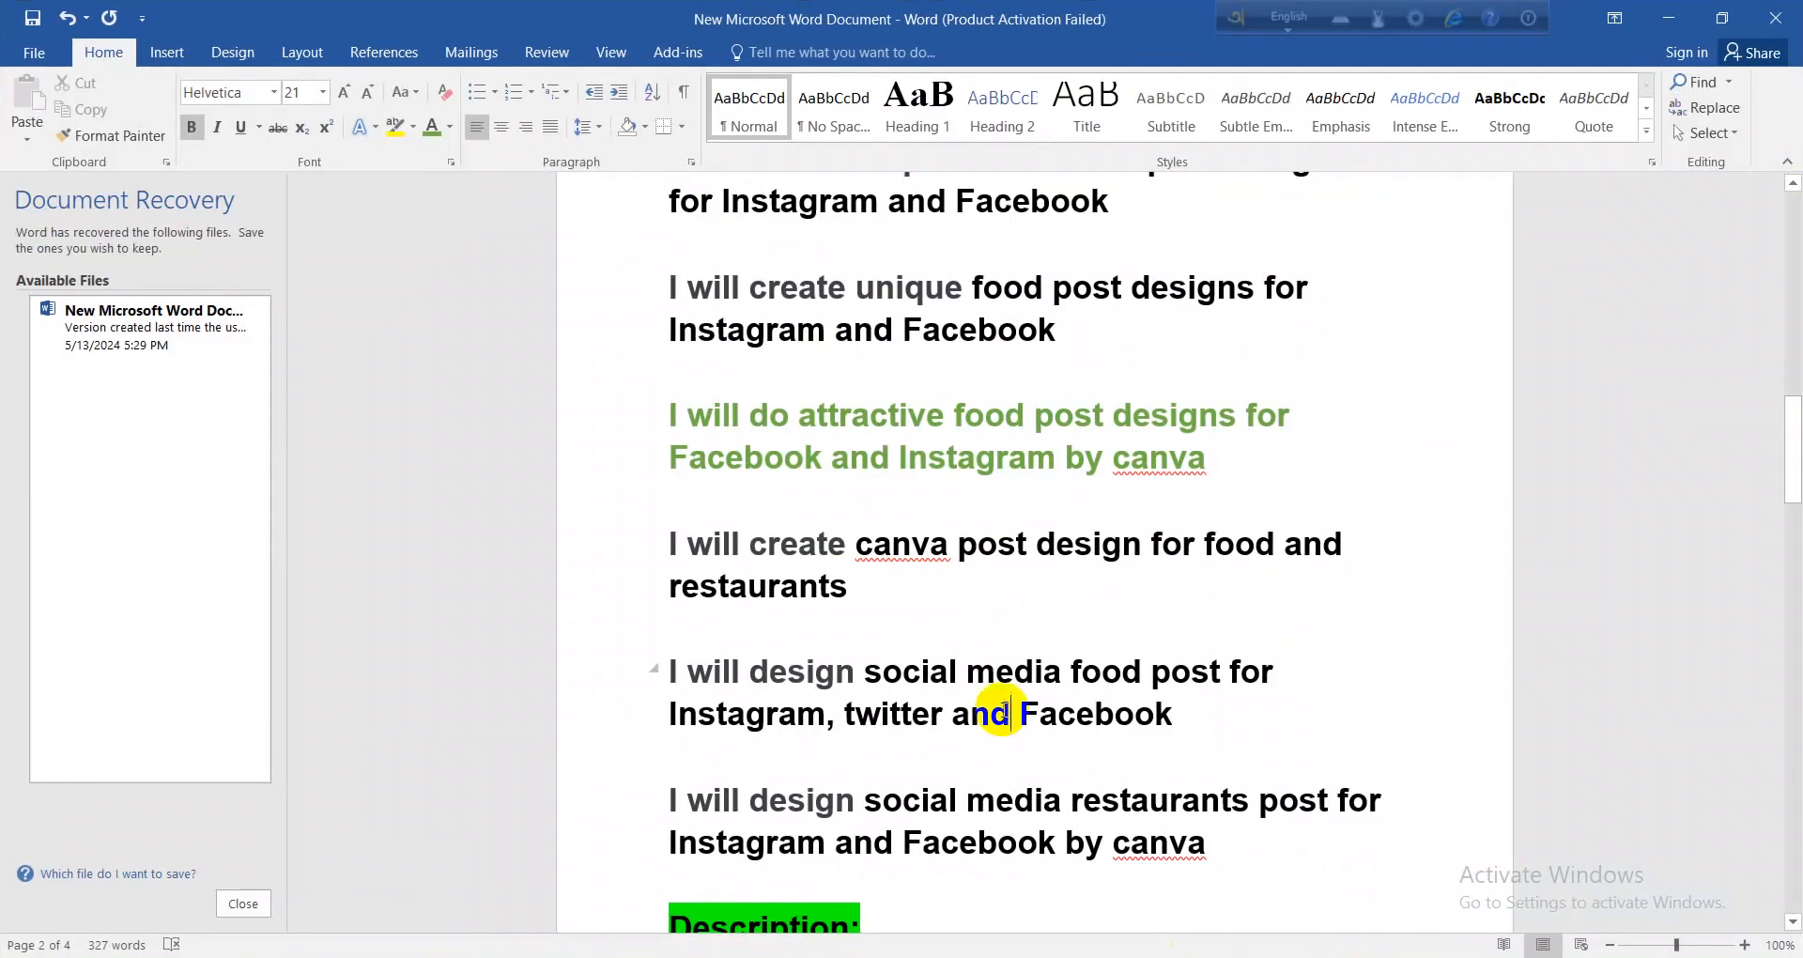
scroll(950, 586, up, 10)
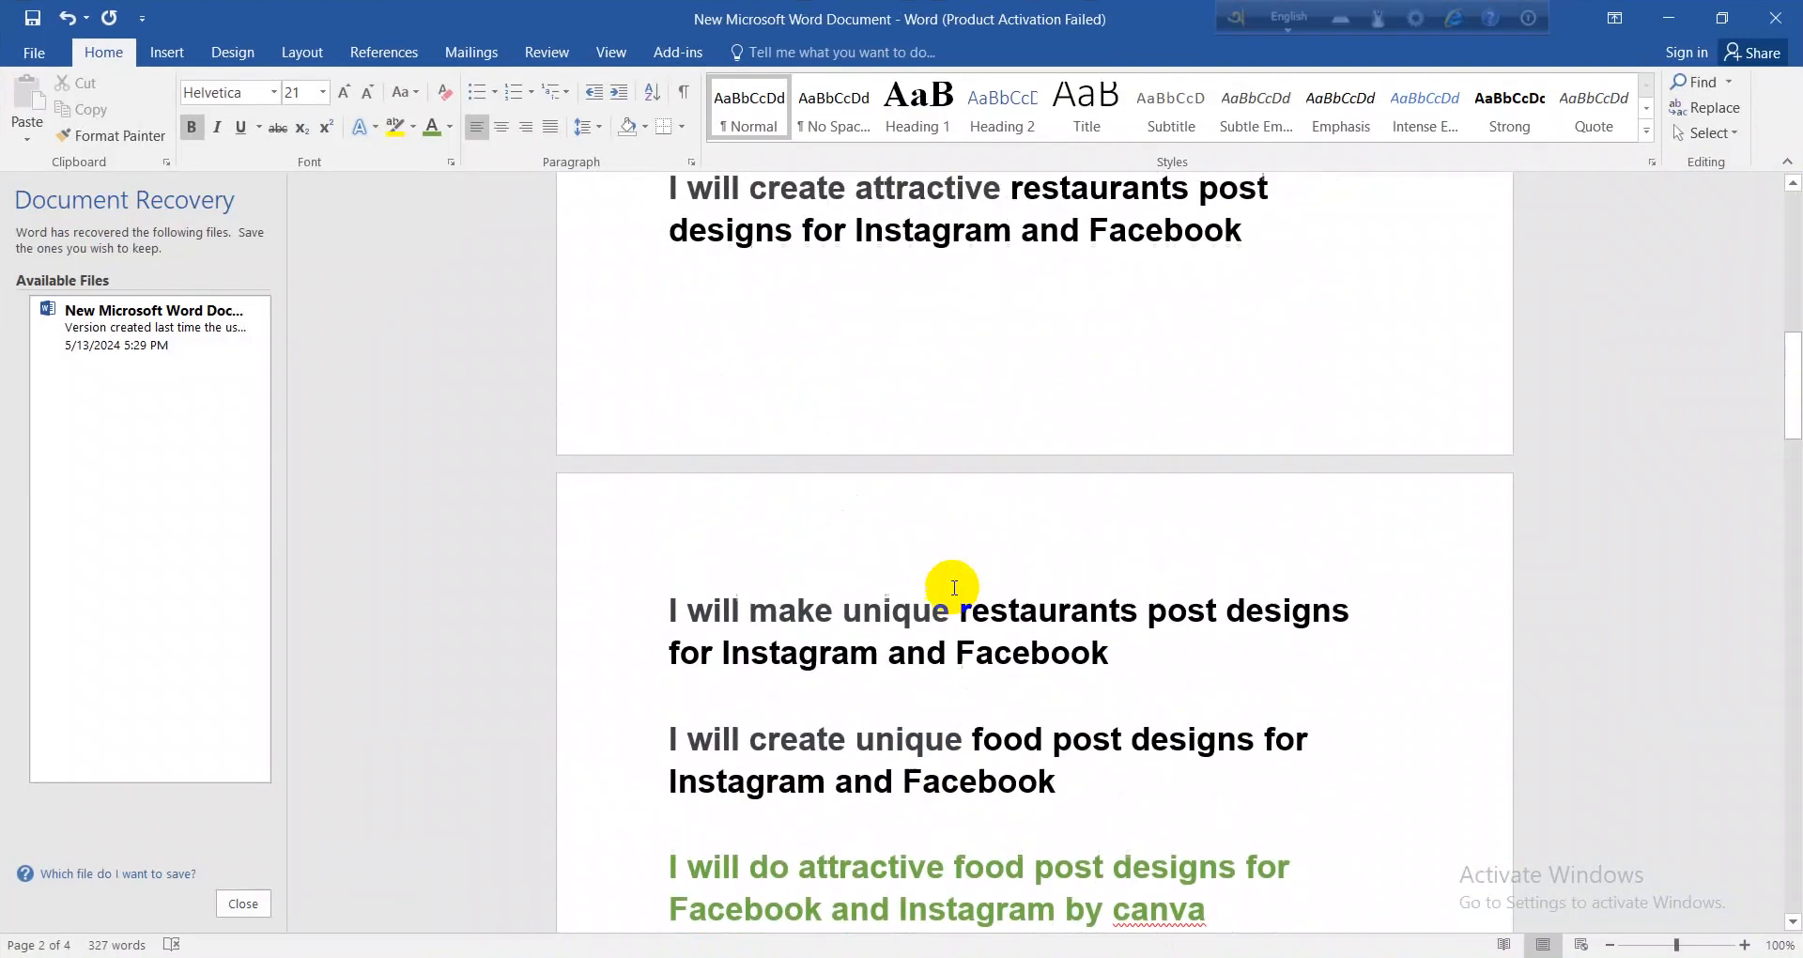
scroll(951, 587, up, 3)
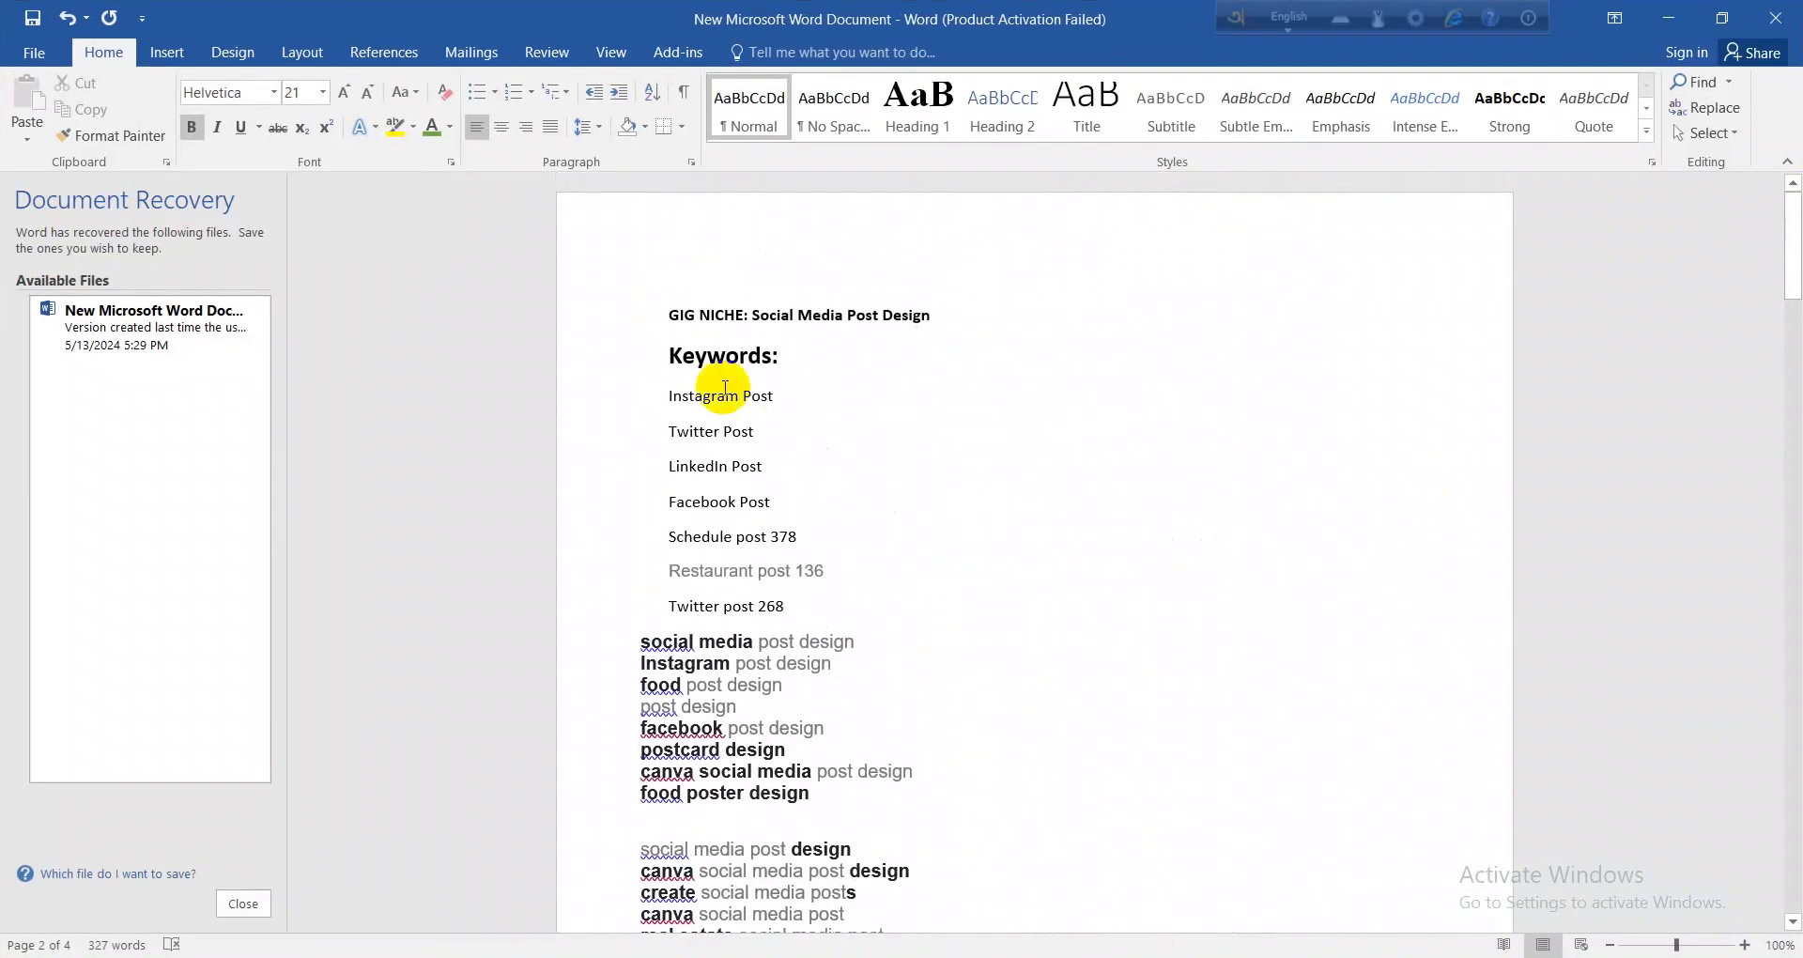
drag(755, 318, 928, 315)
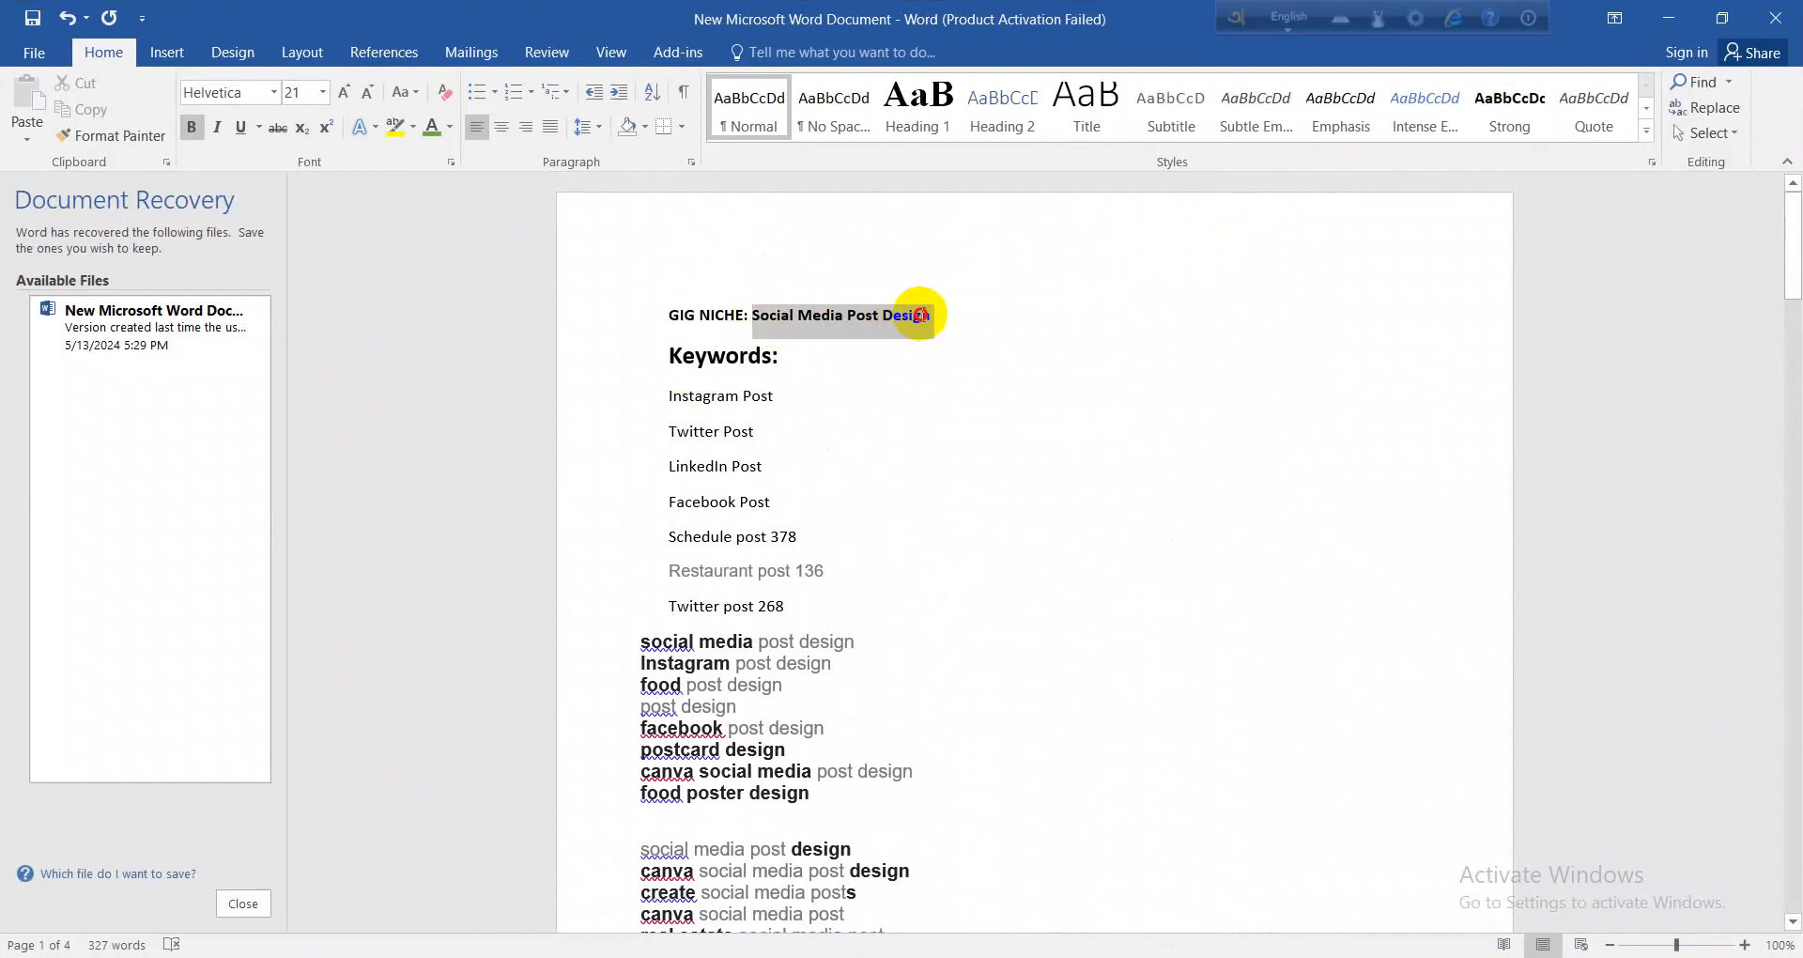
right_click(894, 321)
click(927, 367)
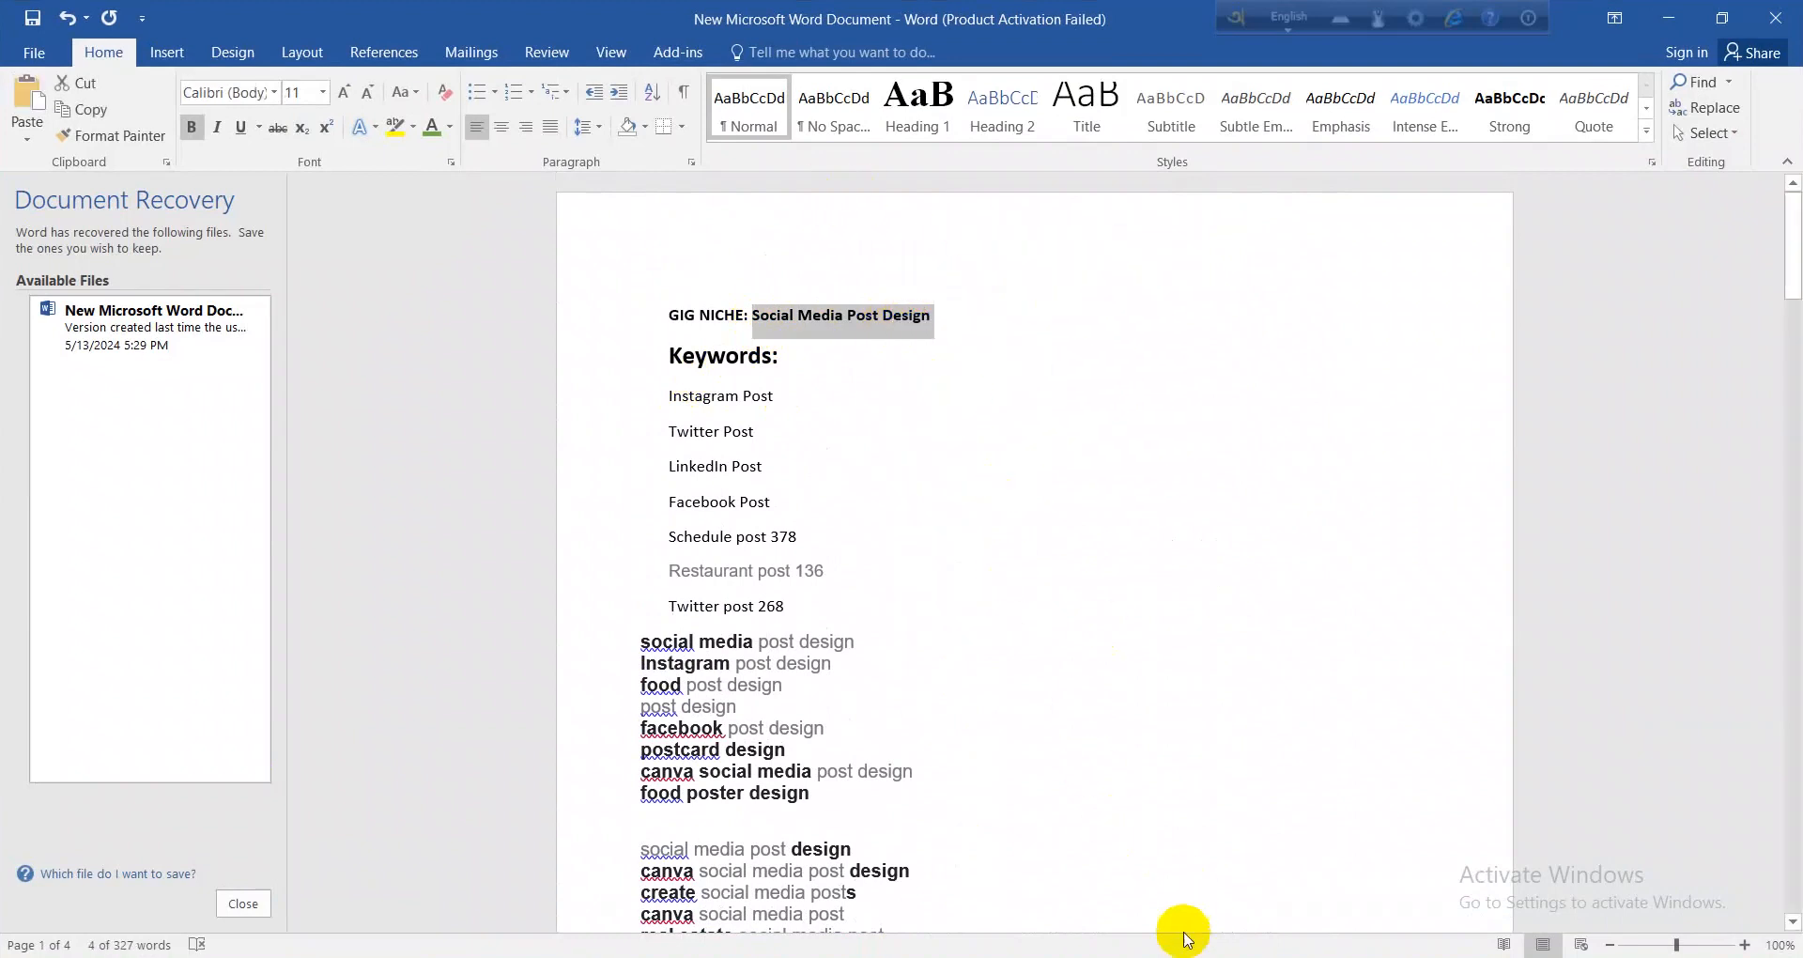
Step: Return to the Canva design, replace the heading's "S" with the copied text and widen its box to show one whole word per line
key(alt+Tab)
double_click(861, 385)
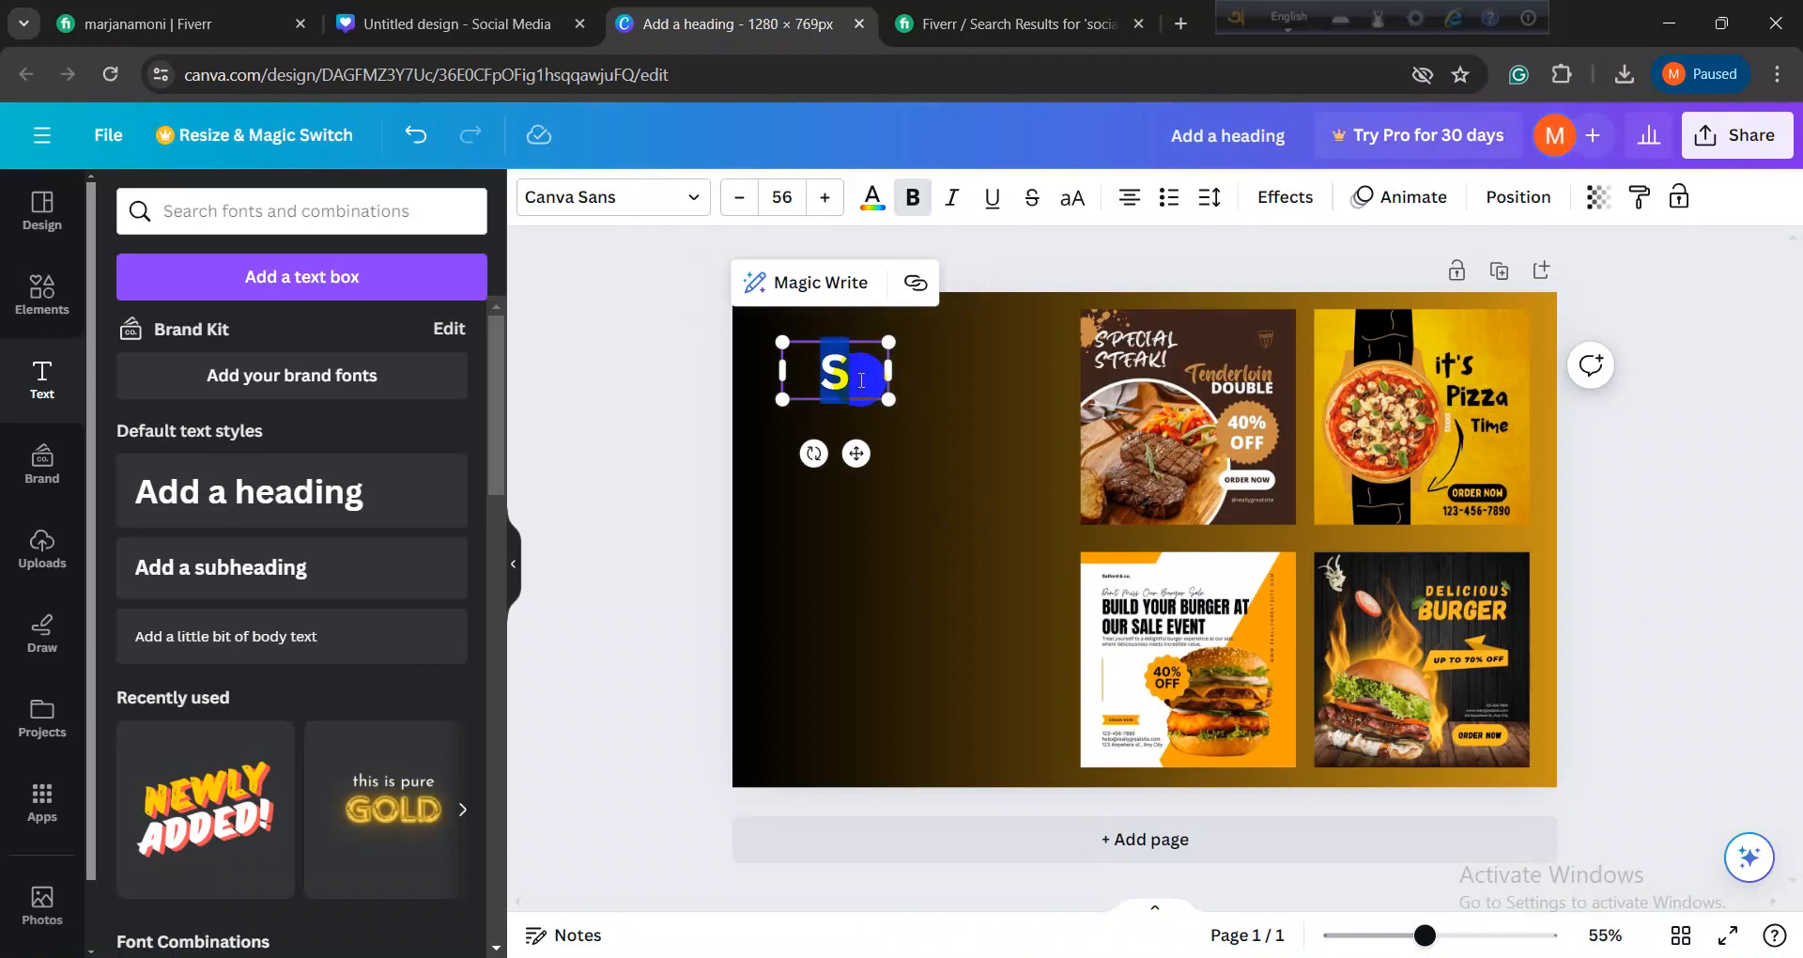
key(ctrl+v)
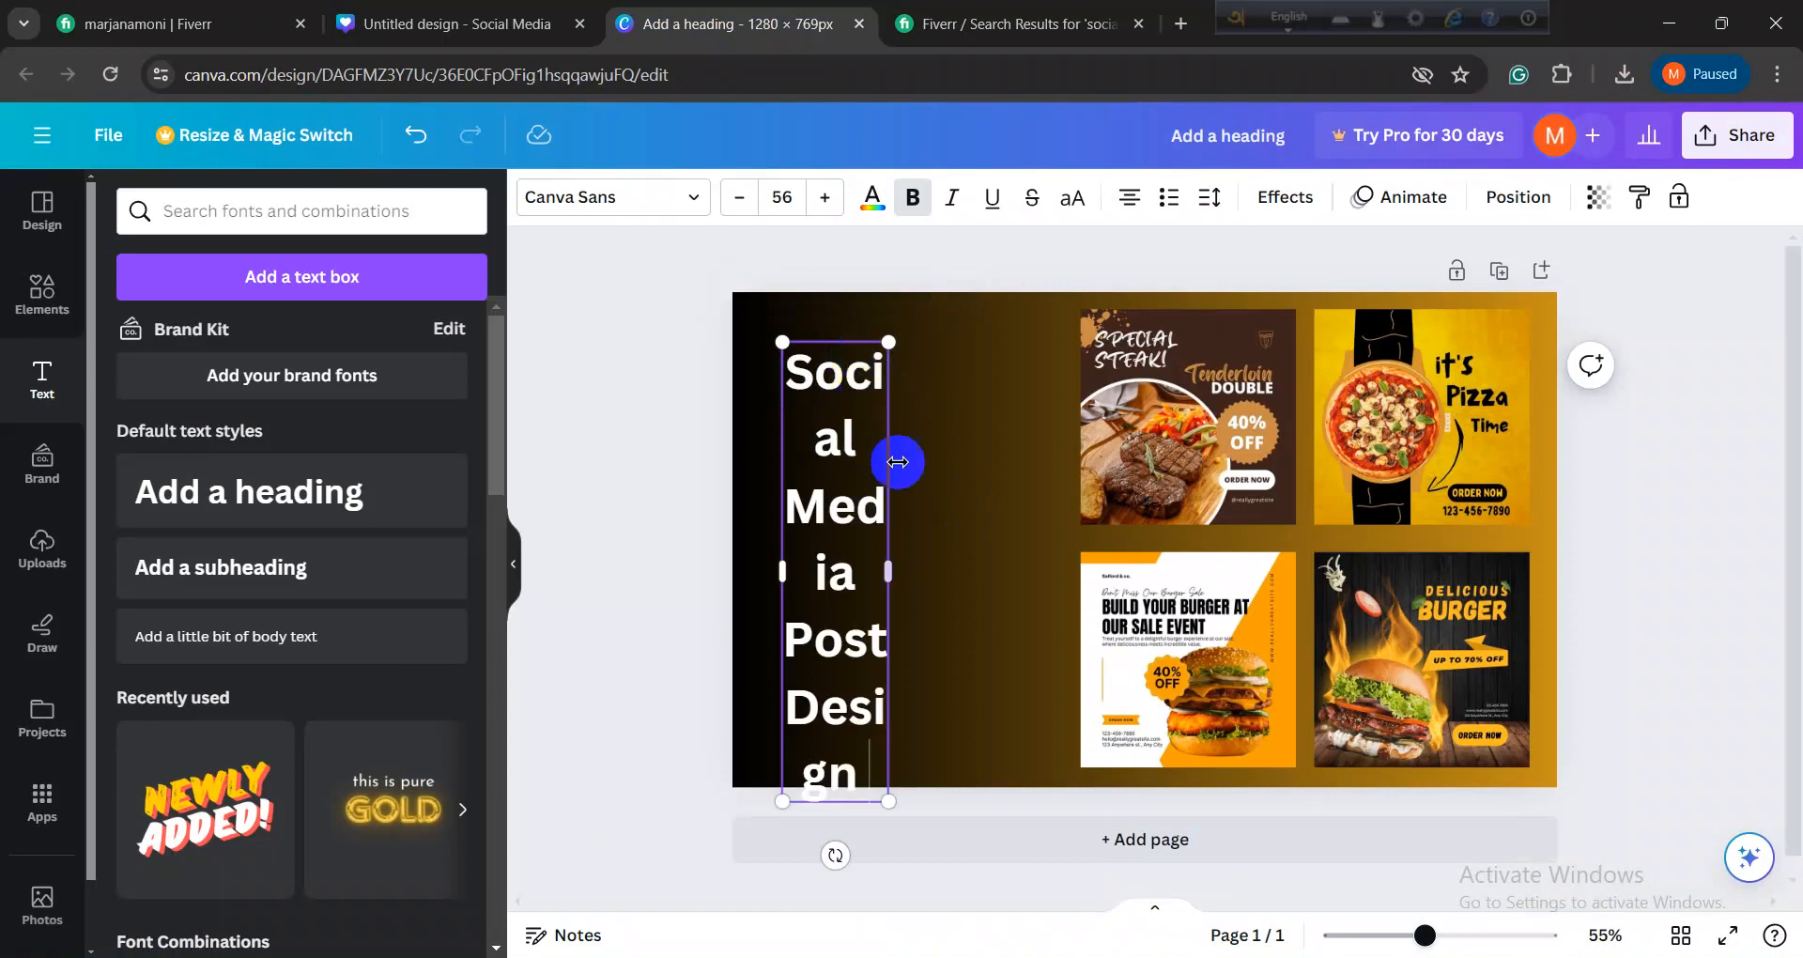
drag(886, 572, 970, 561)
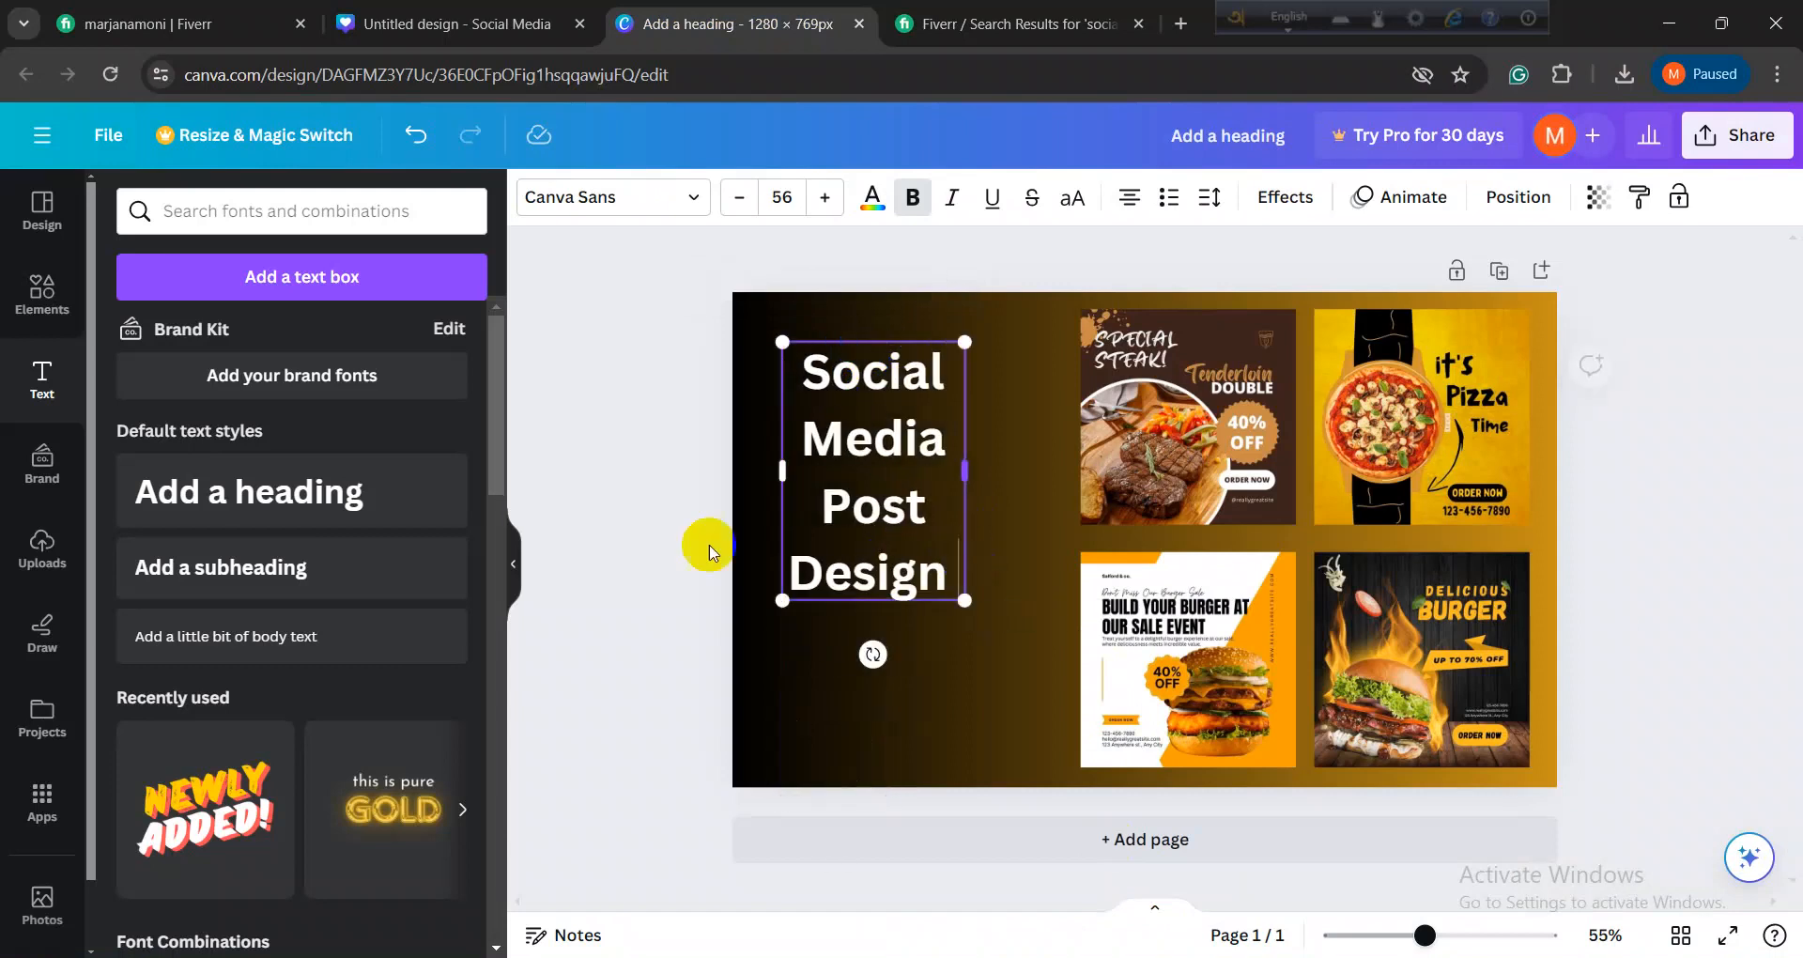
Step: Convert the "Social Media Post Design" heading to uppercase and widen its box slightly so "DESIGN" fits on one line
click(636, 523)
click(840, 537)
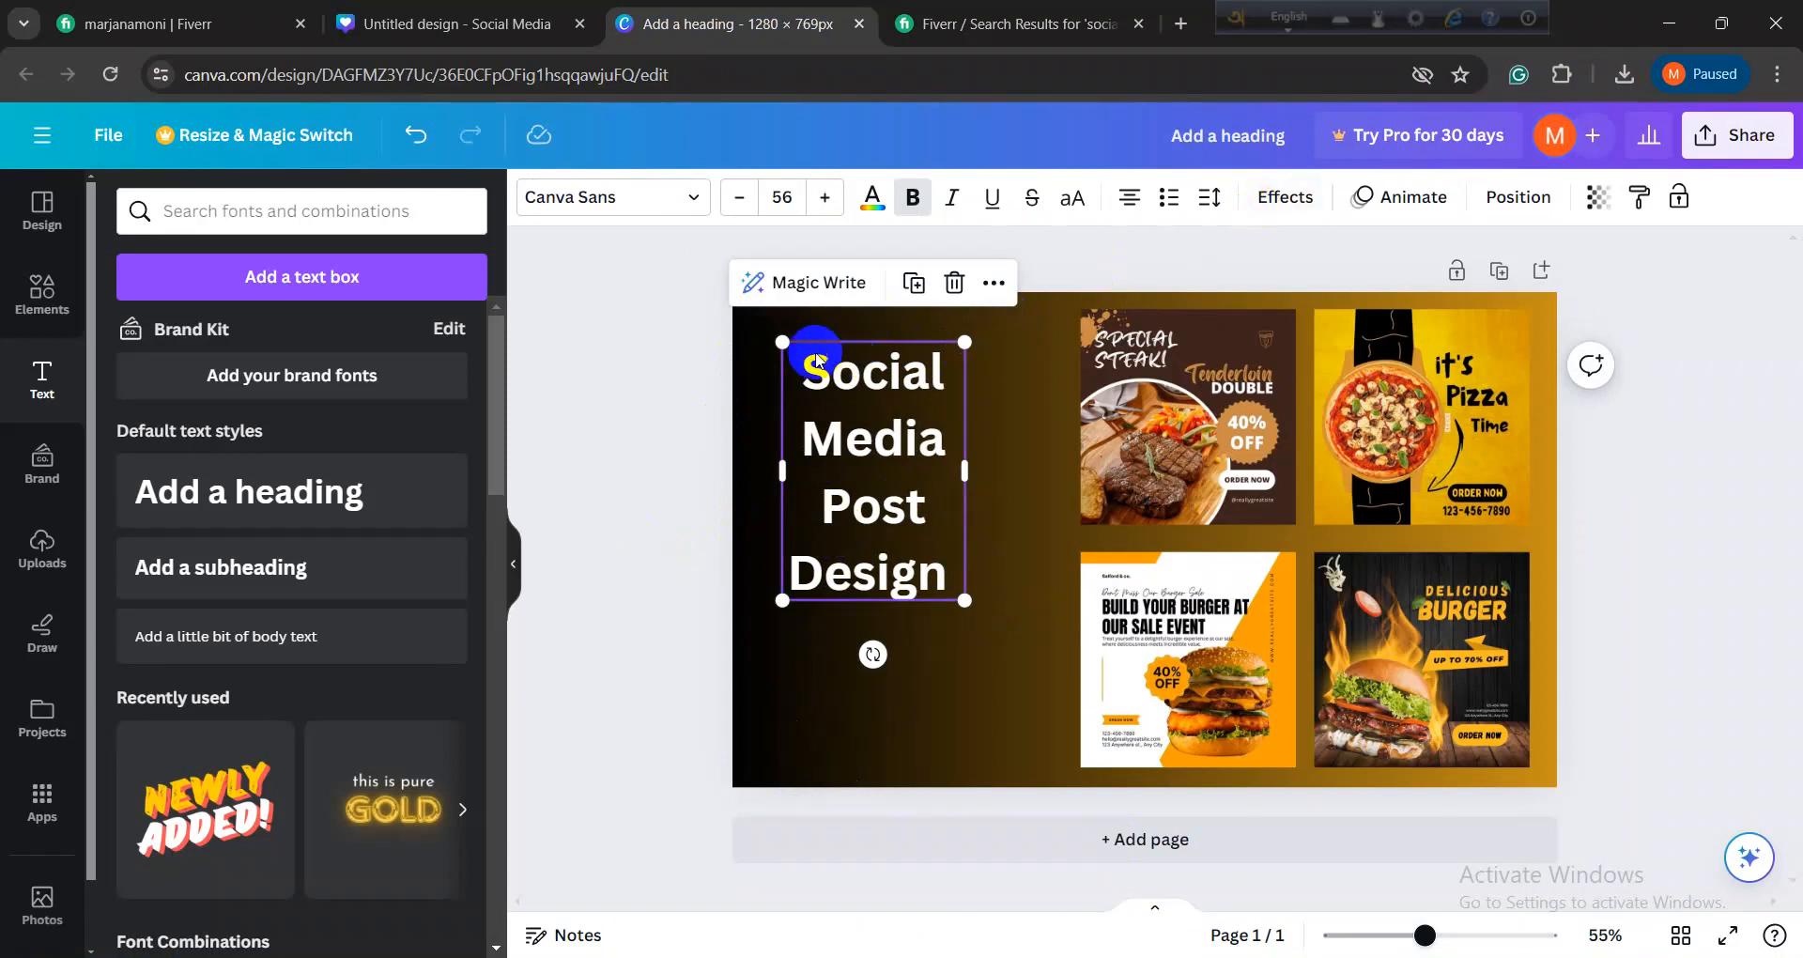
drag(810, 366, 951, 585)
click(1072, 216)
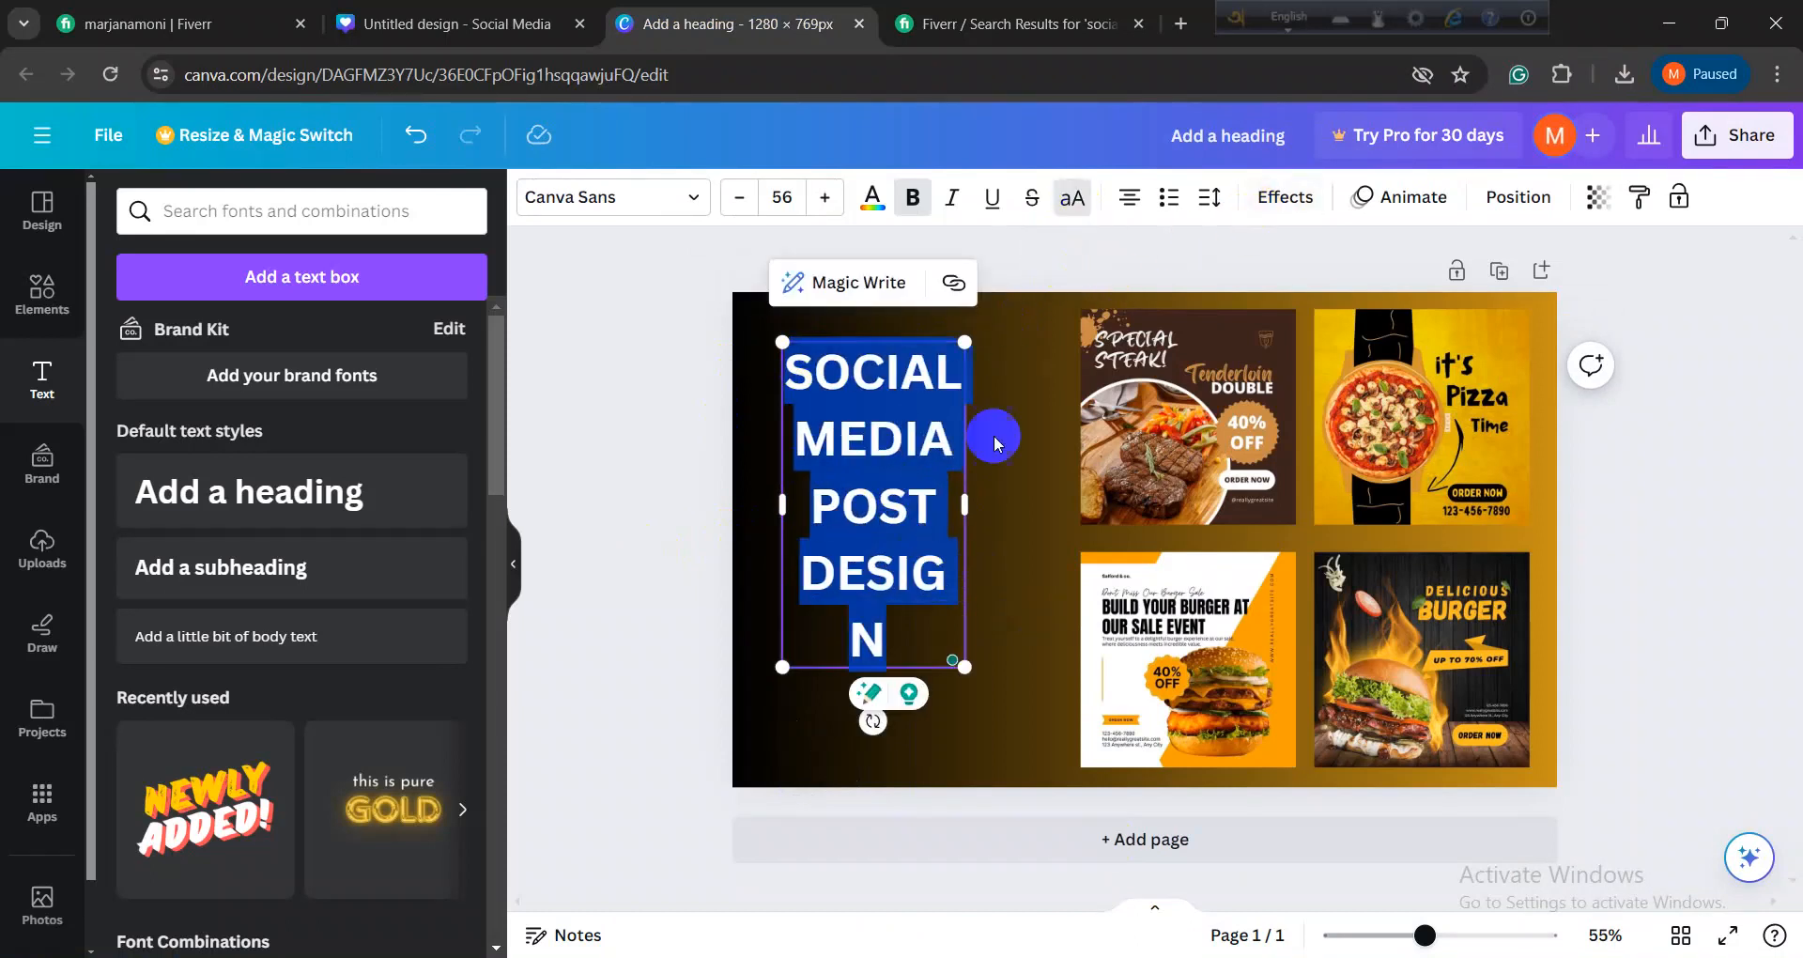
drag(972, 502, 990, 499)
click(606, 476)
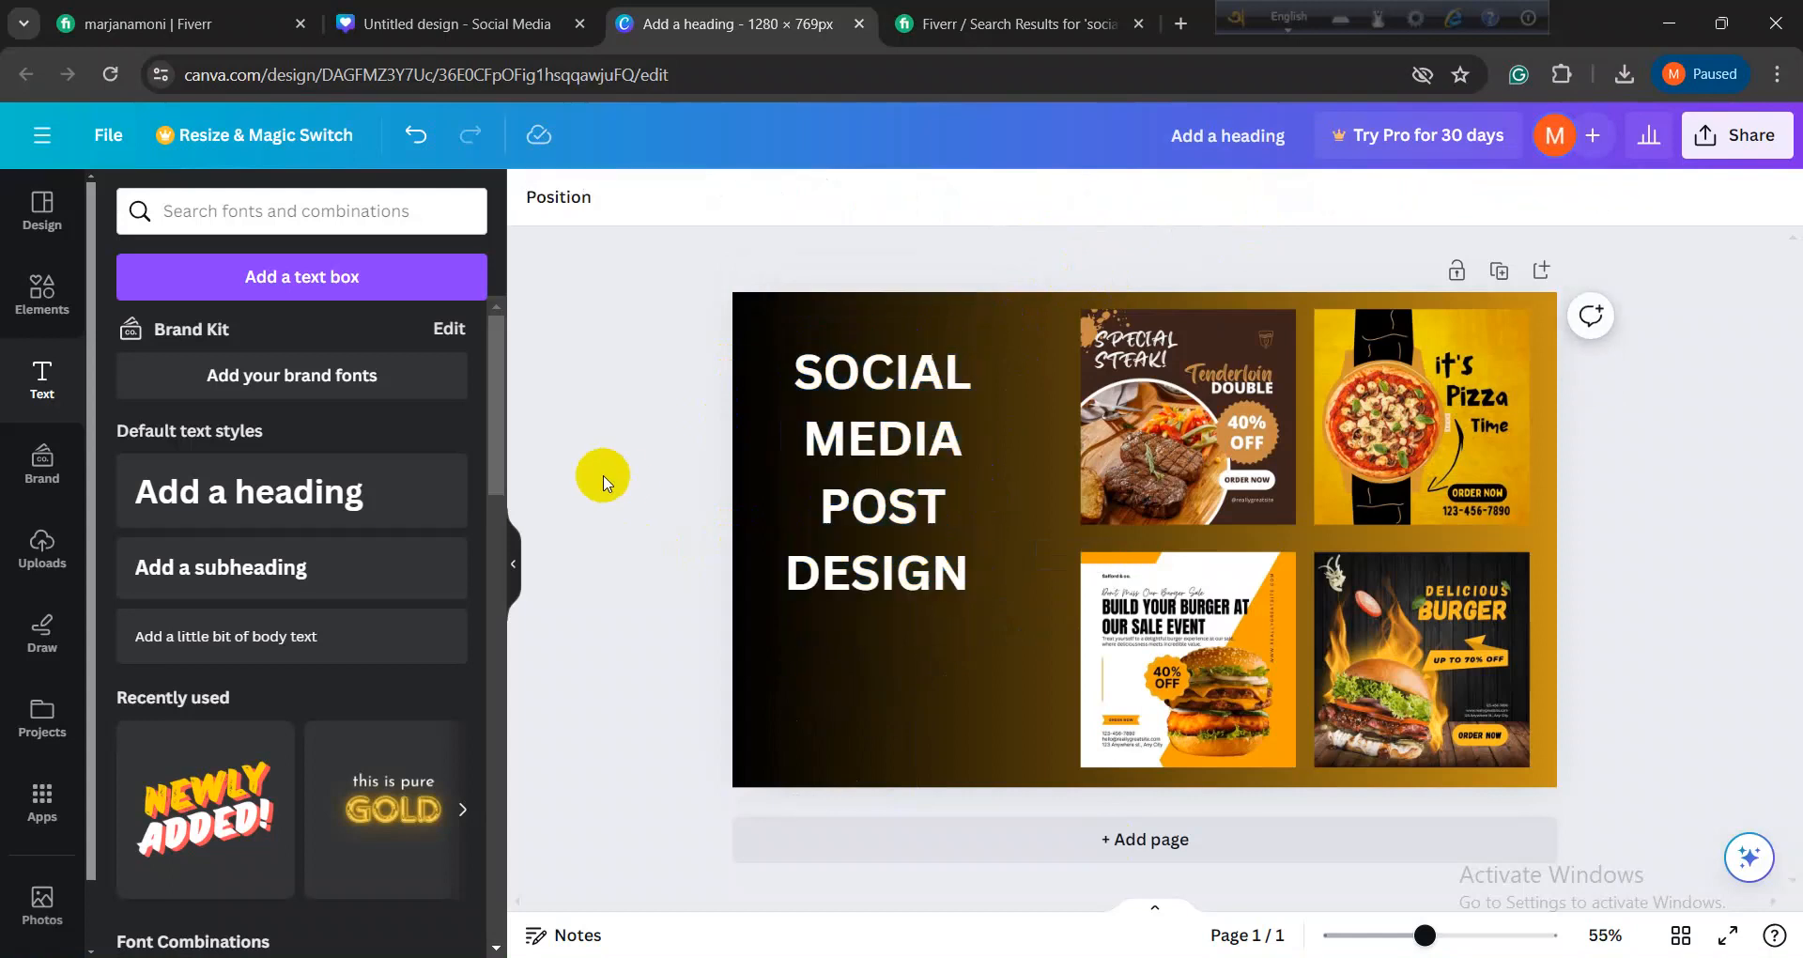
Step: Move the "SOCIAL MEDIA POST DESIGN" heading closer to the cover's upper-left corner and enlarge it to font size 88.8
drag(835, 504, 796, 482)
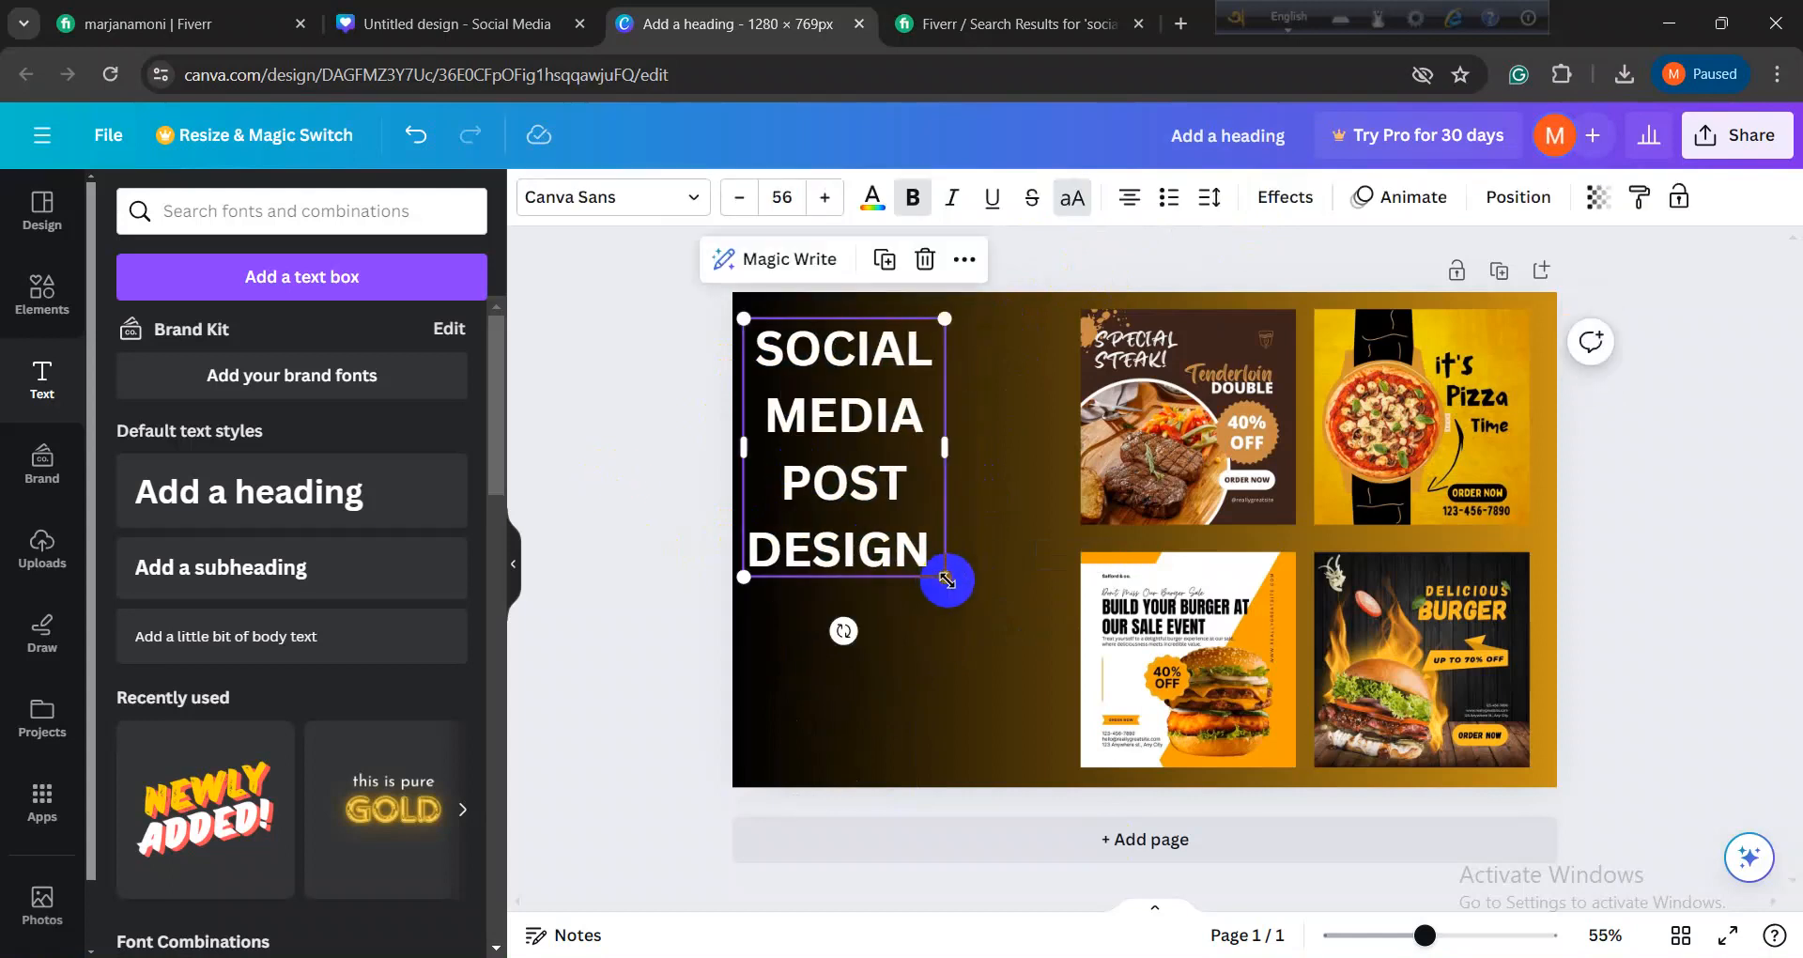
drag(944, 578, 1067, 719)
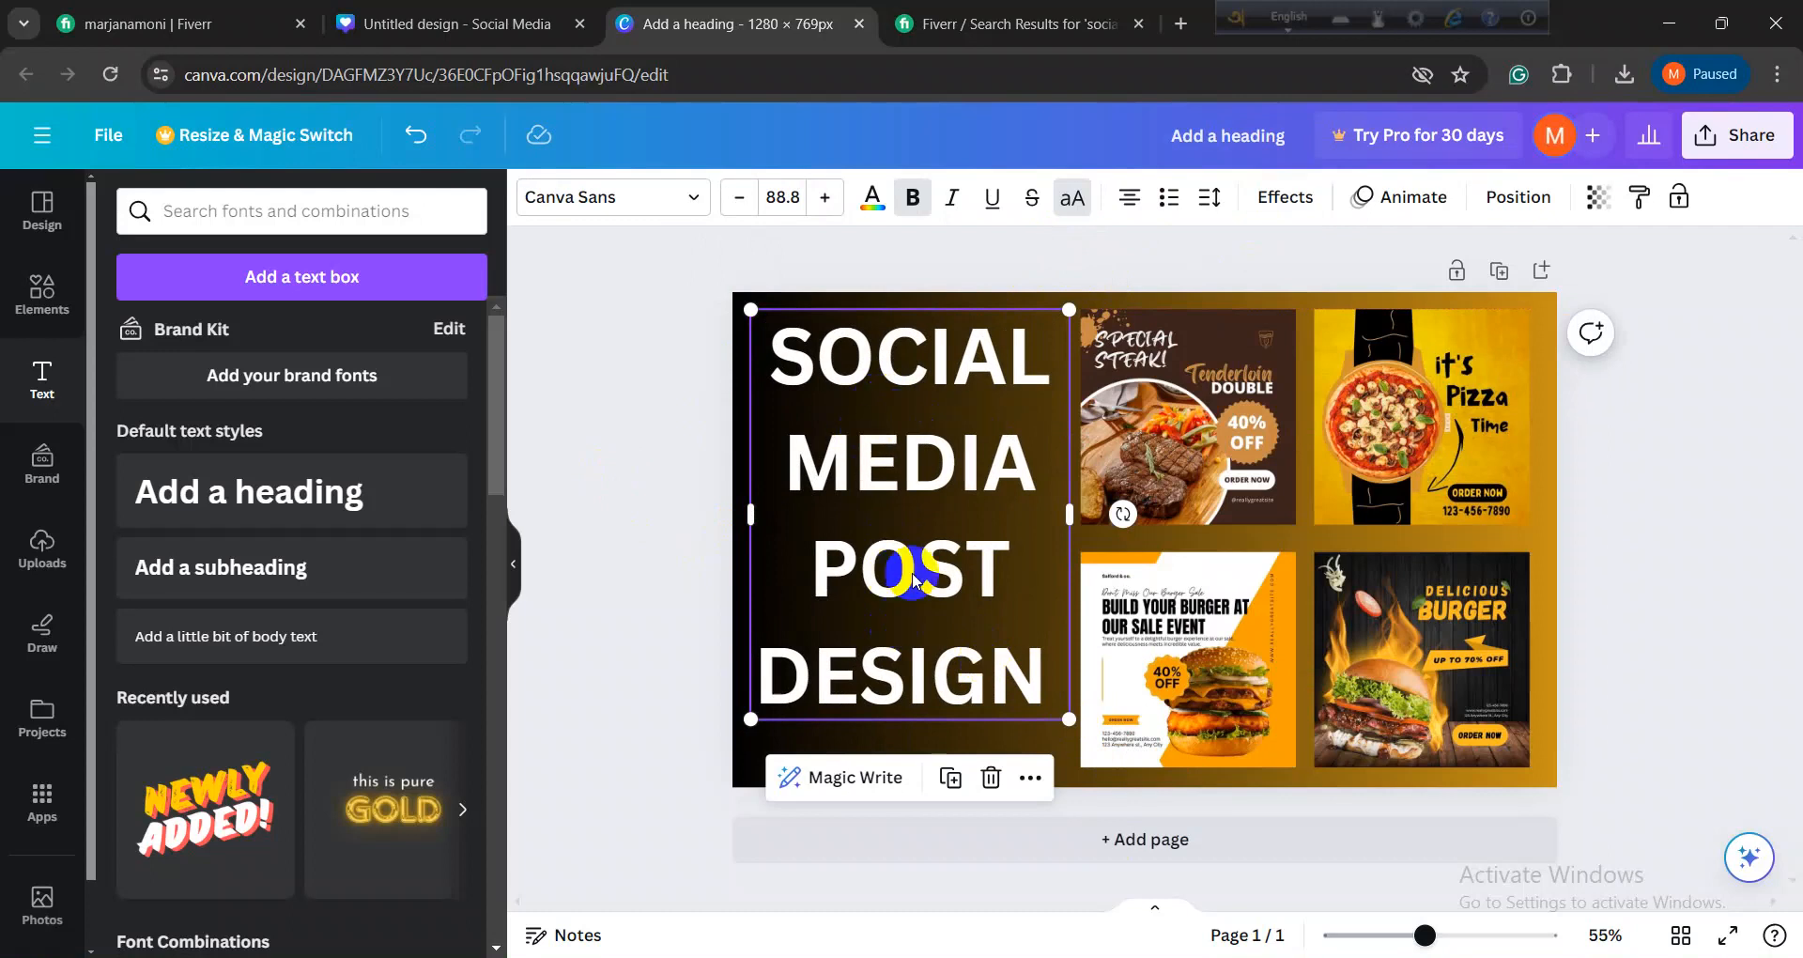
Step: Reduce the heading's line spacing to 1.01 and shift the text block slightly down on the dark area
click(1212, 201)
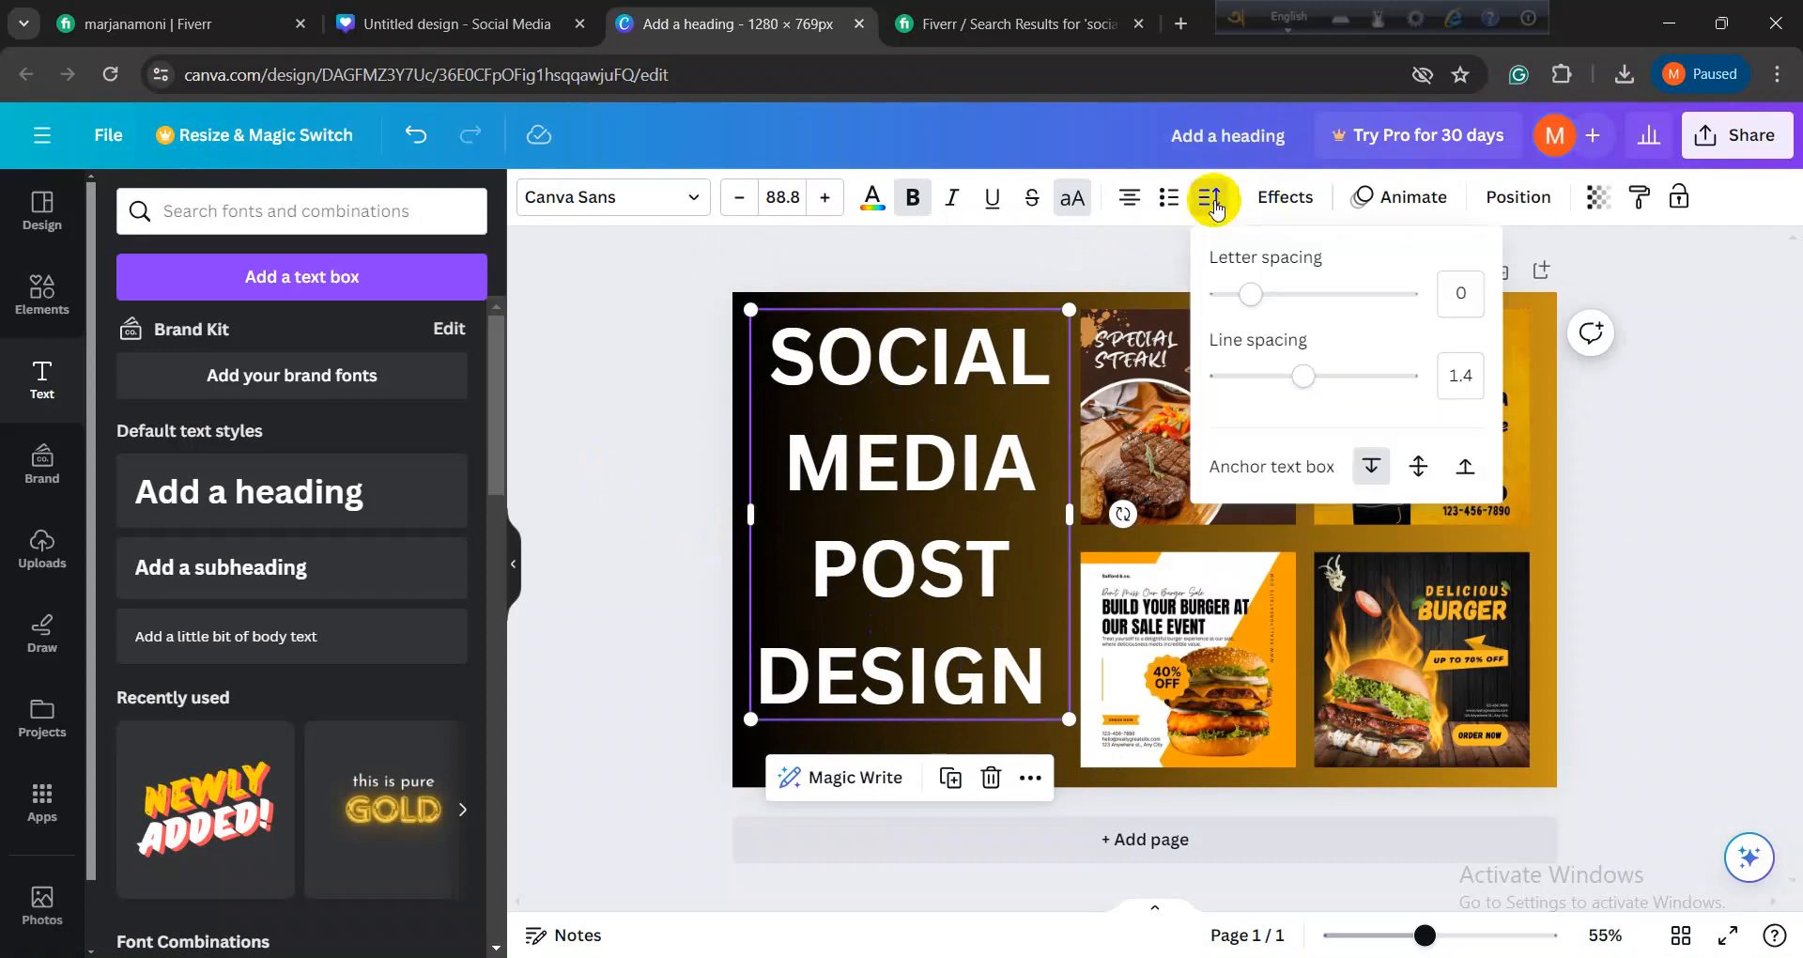
drag(1301, 378, 1265, 377)
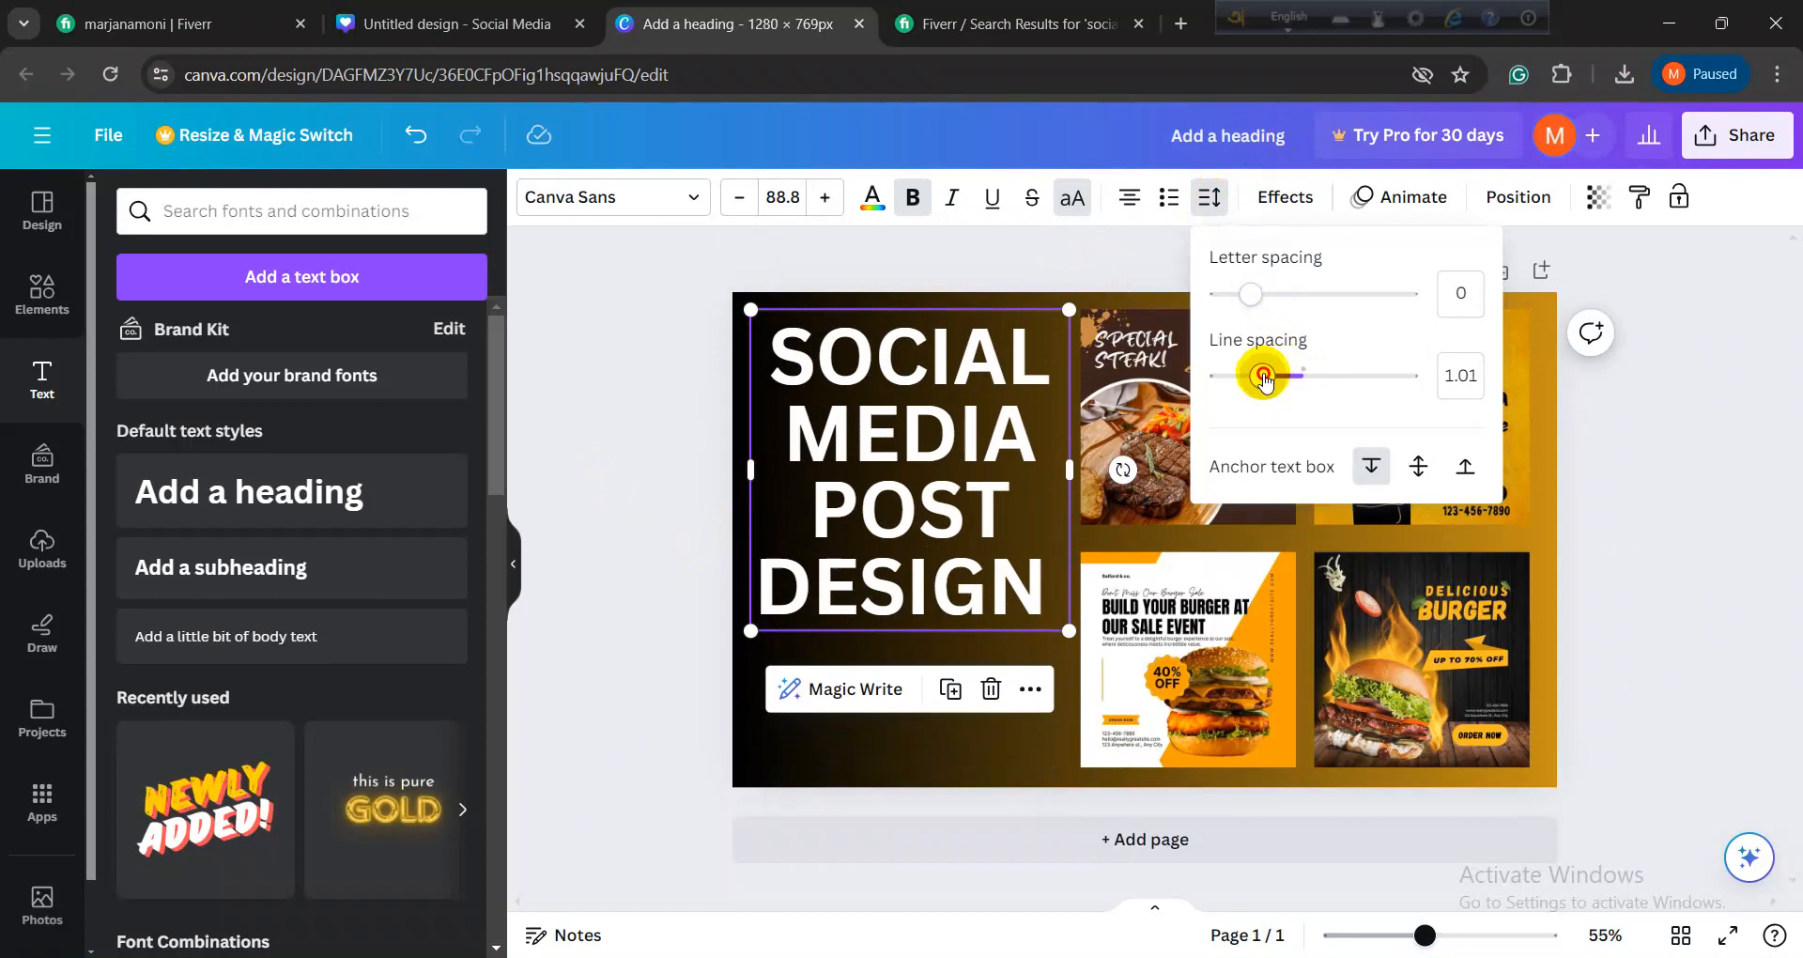
drag(1023, 485, 959, 534)
click(660, 434)
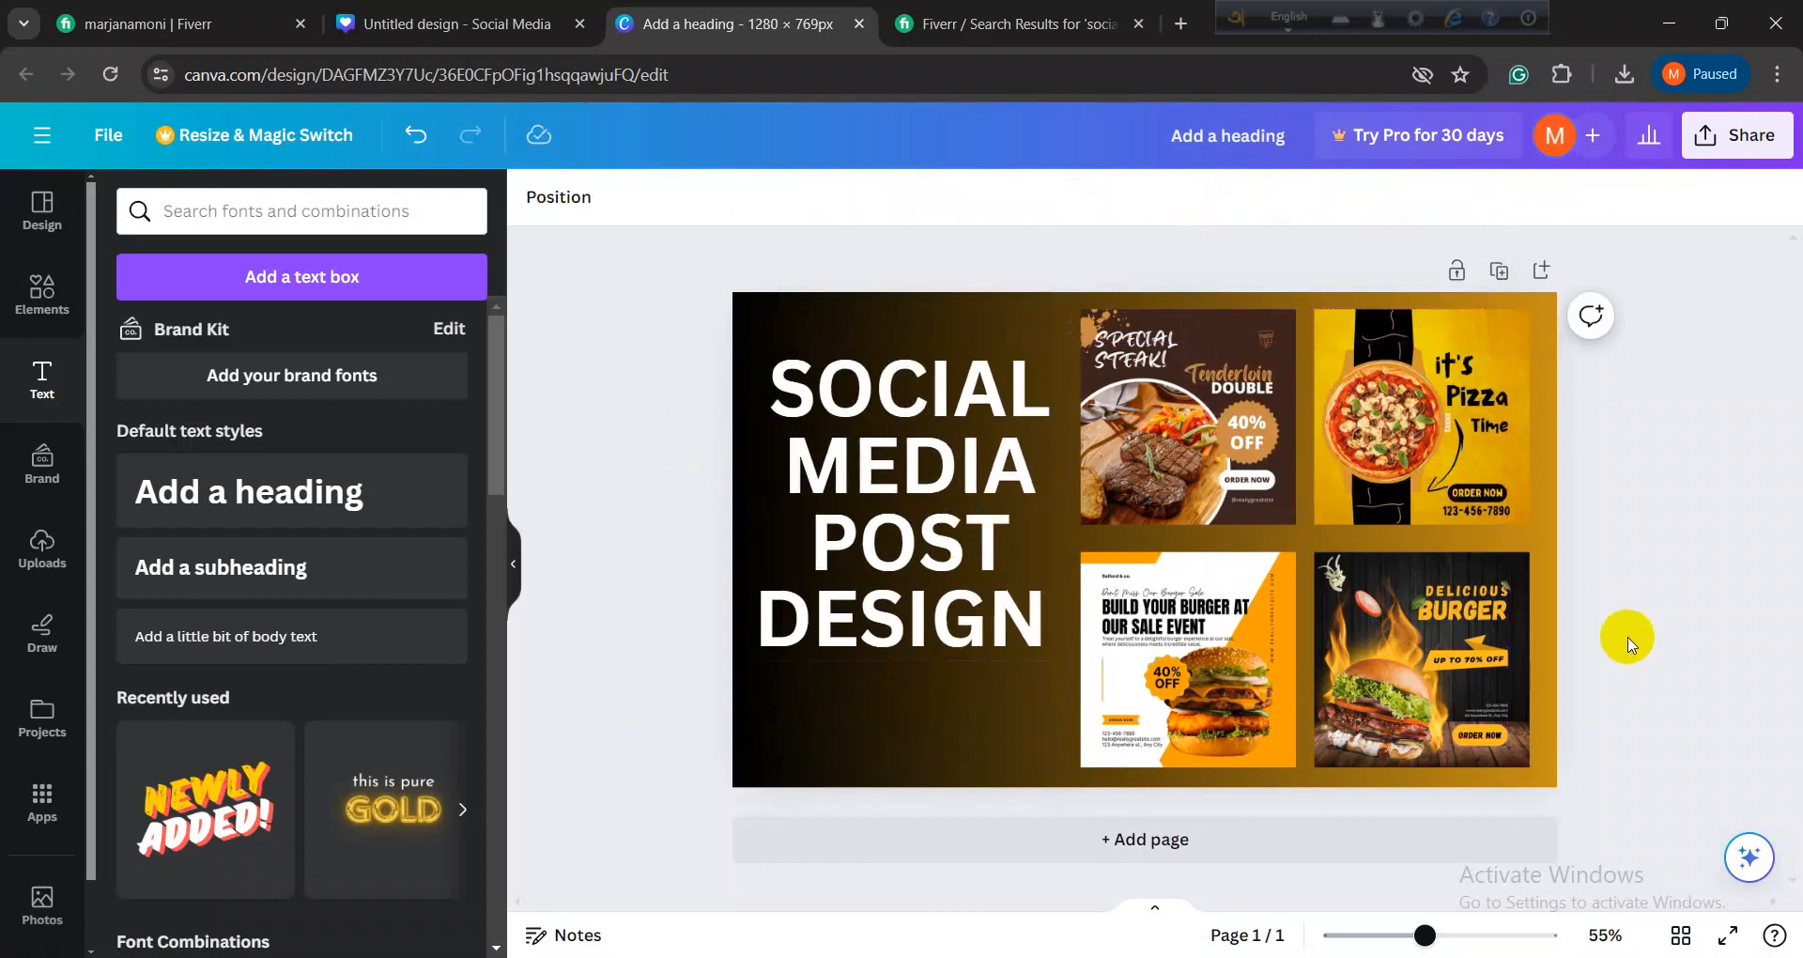
Step: Select the four food post images together and nudge them slightly down
drag(1631, 674, 1209, 448)
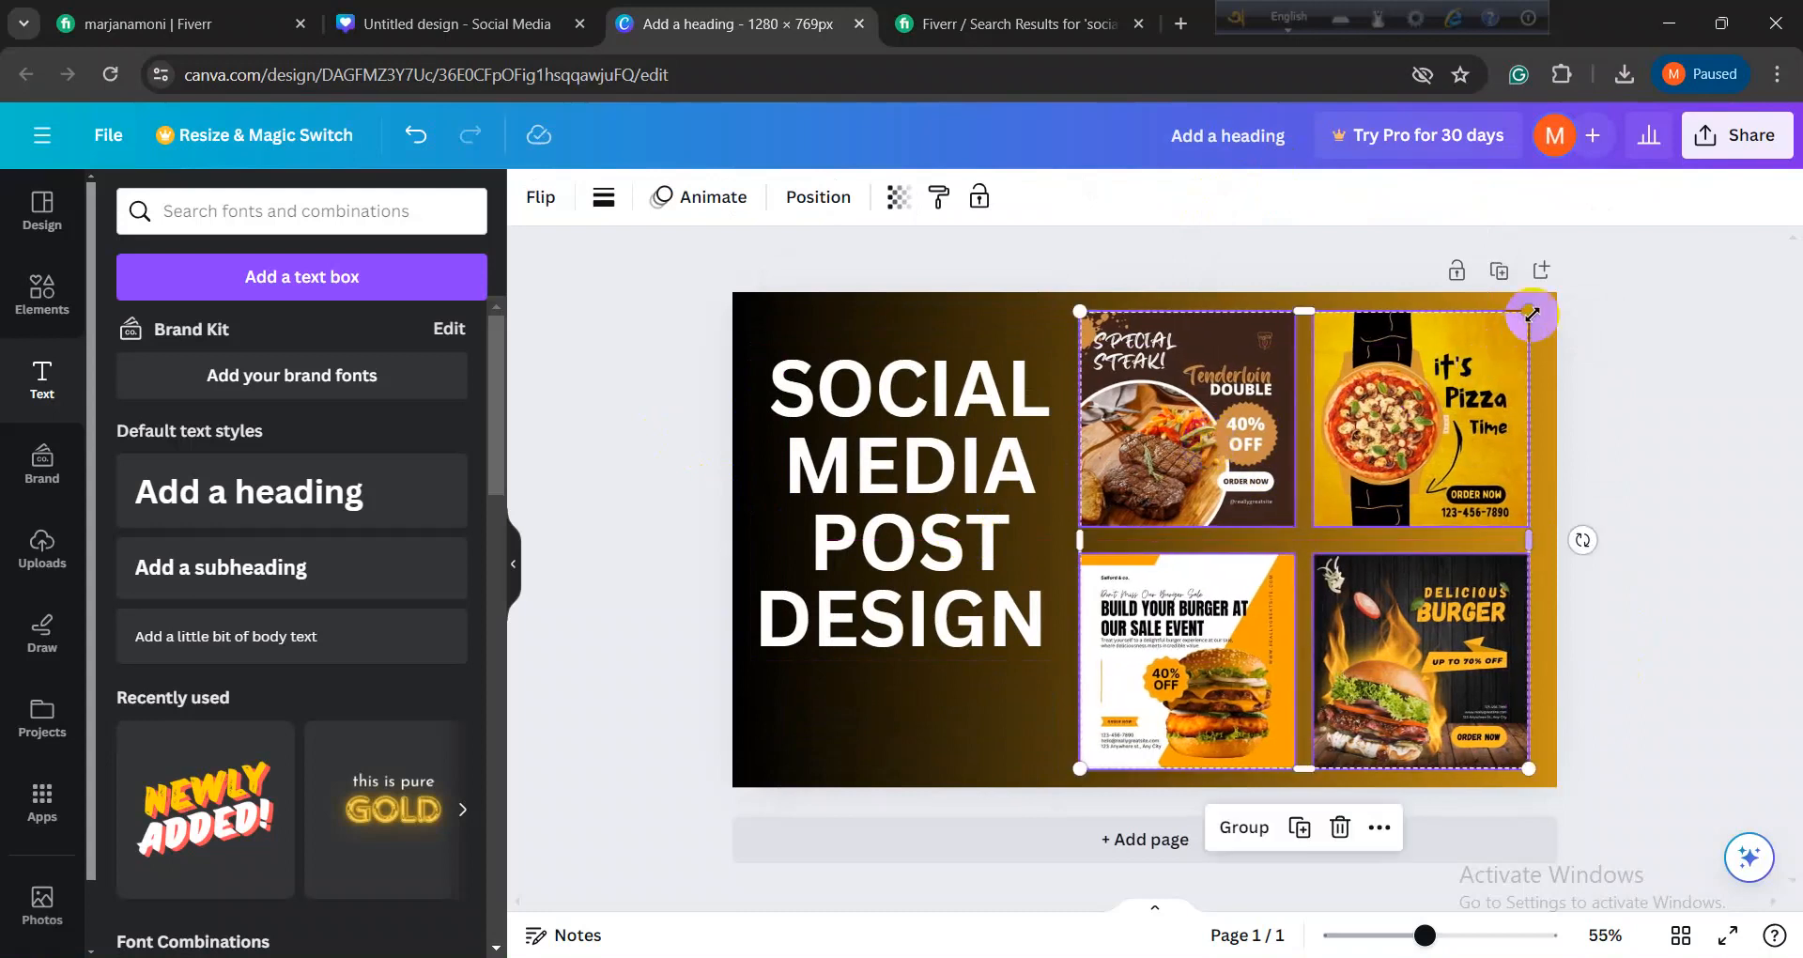
click(1646, 358)
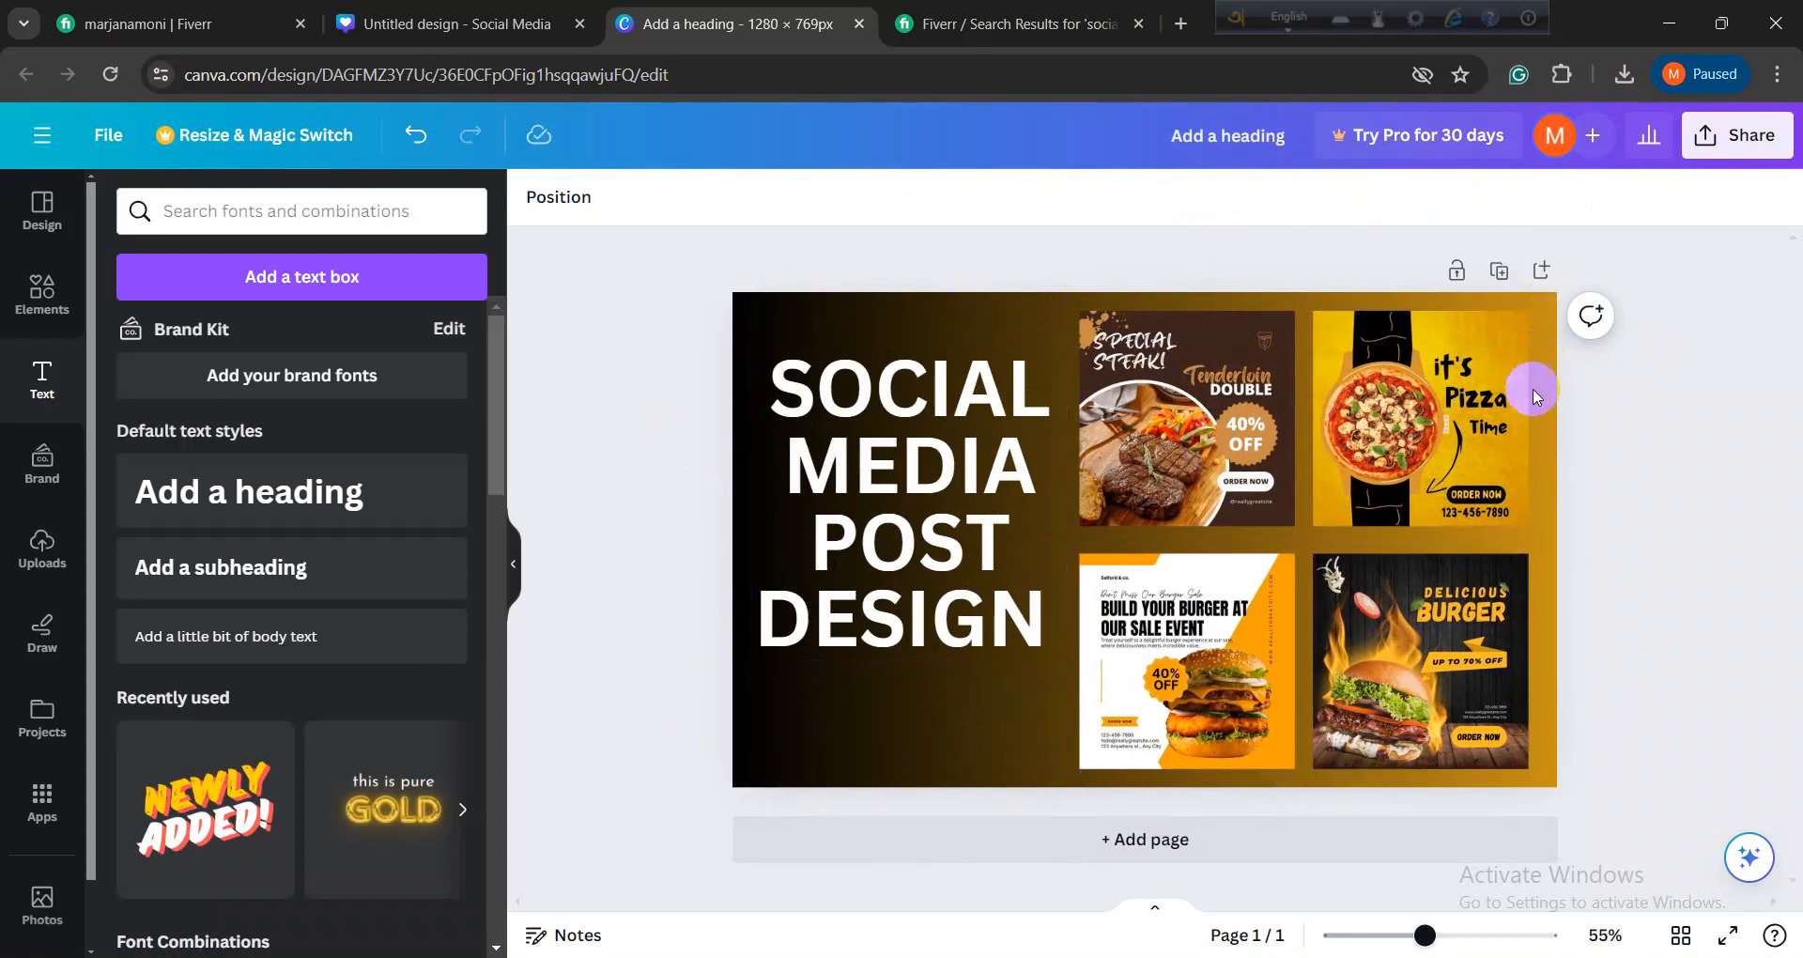
Step: Review the gig covers in the Fiverr search results for heading style ideas, and return to the Canva design
click(1004, 38)
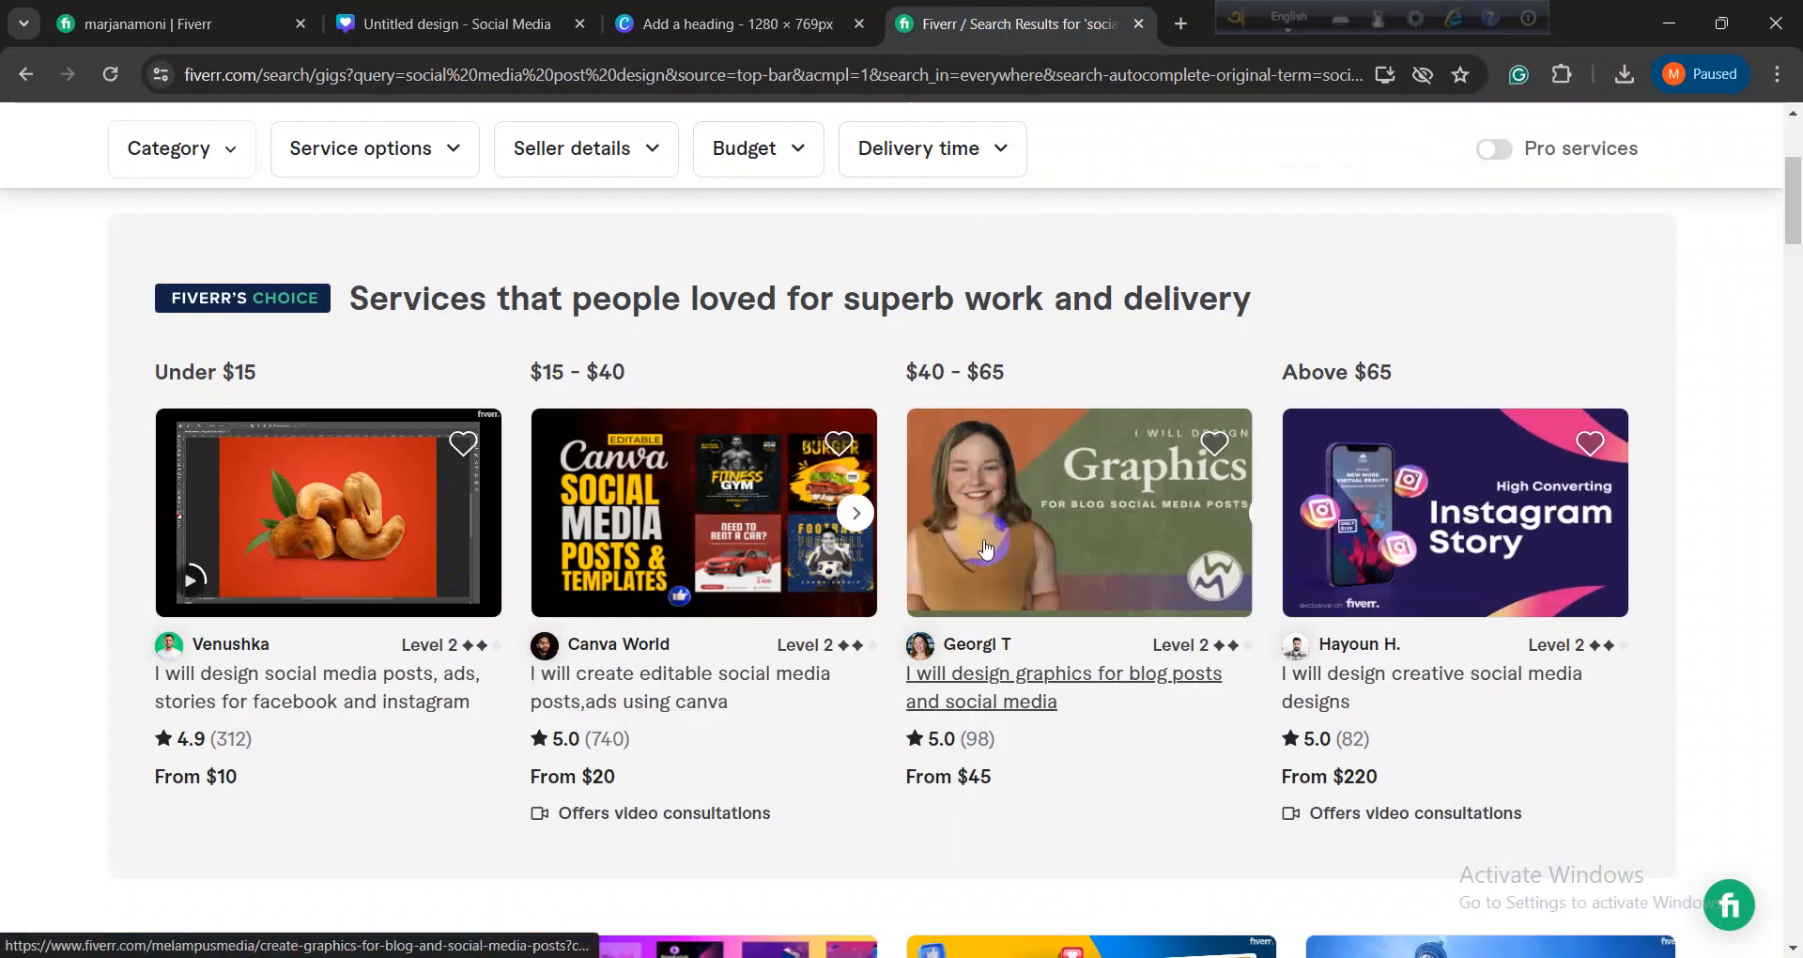
scroll(946, 536, down, 5)
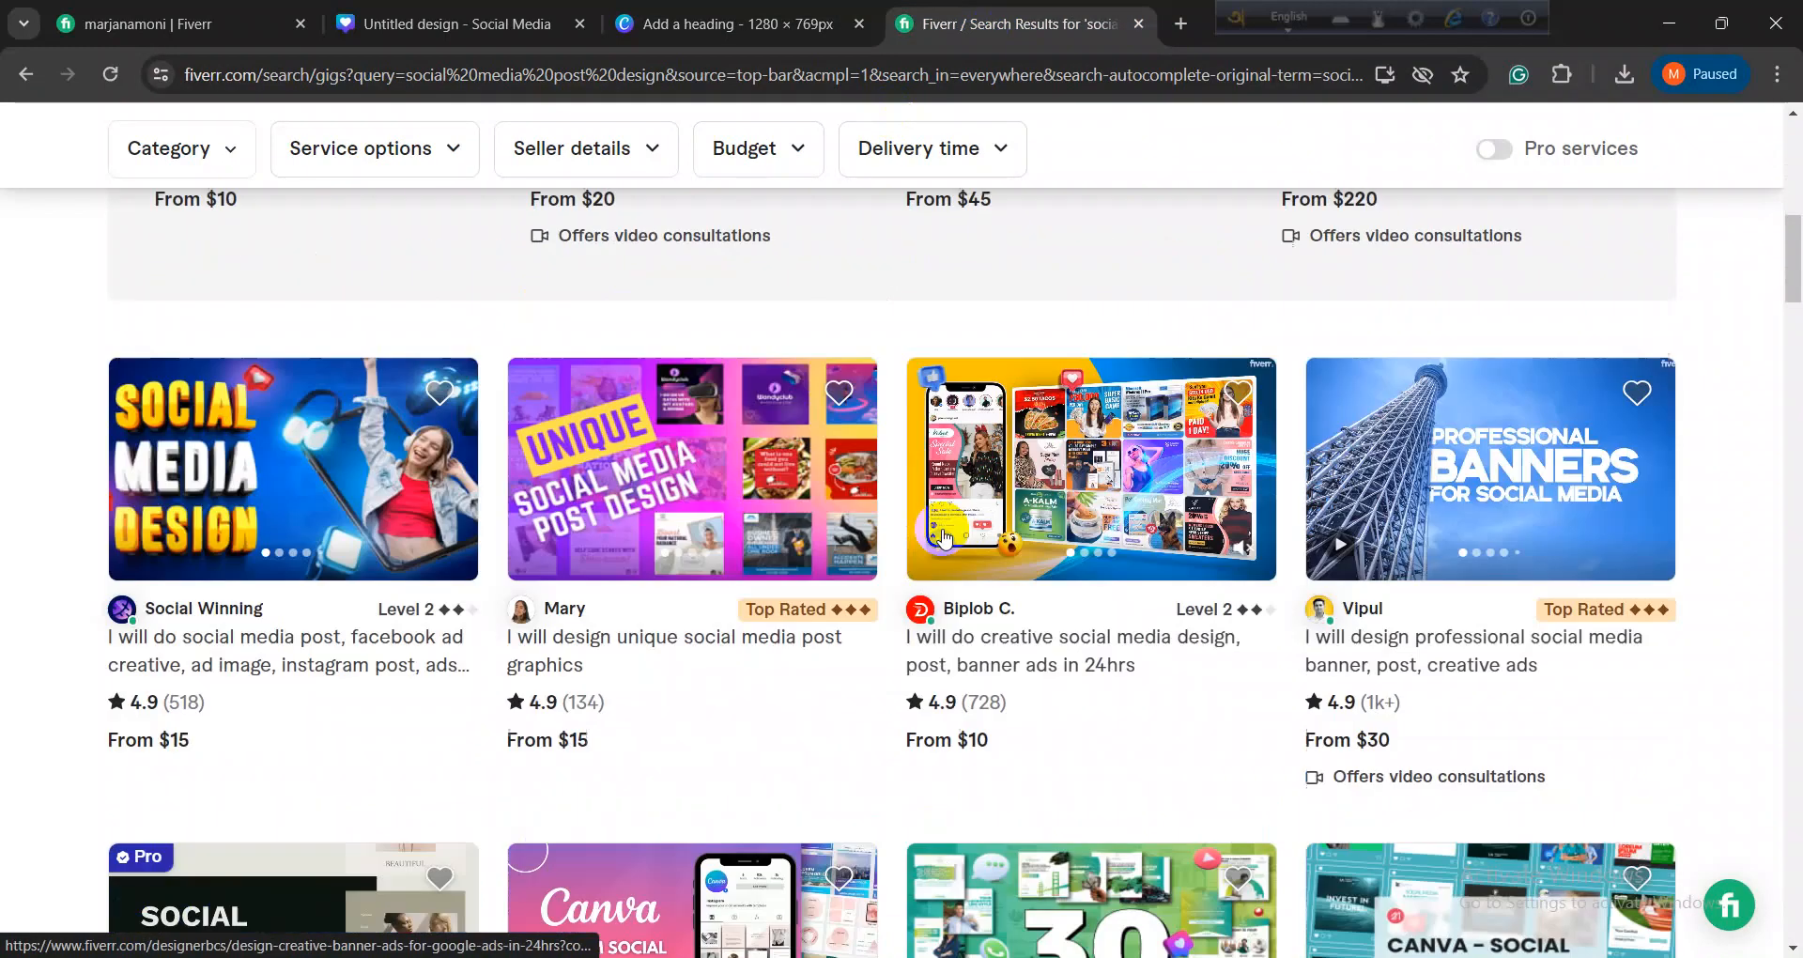
scroll(445, 532, down, 3)
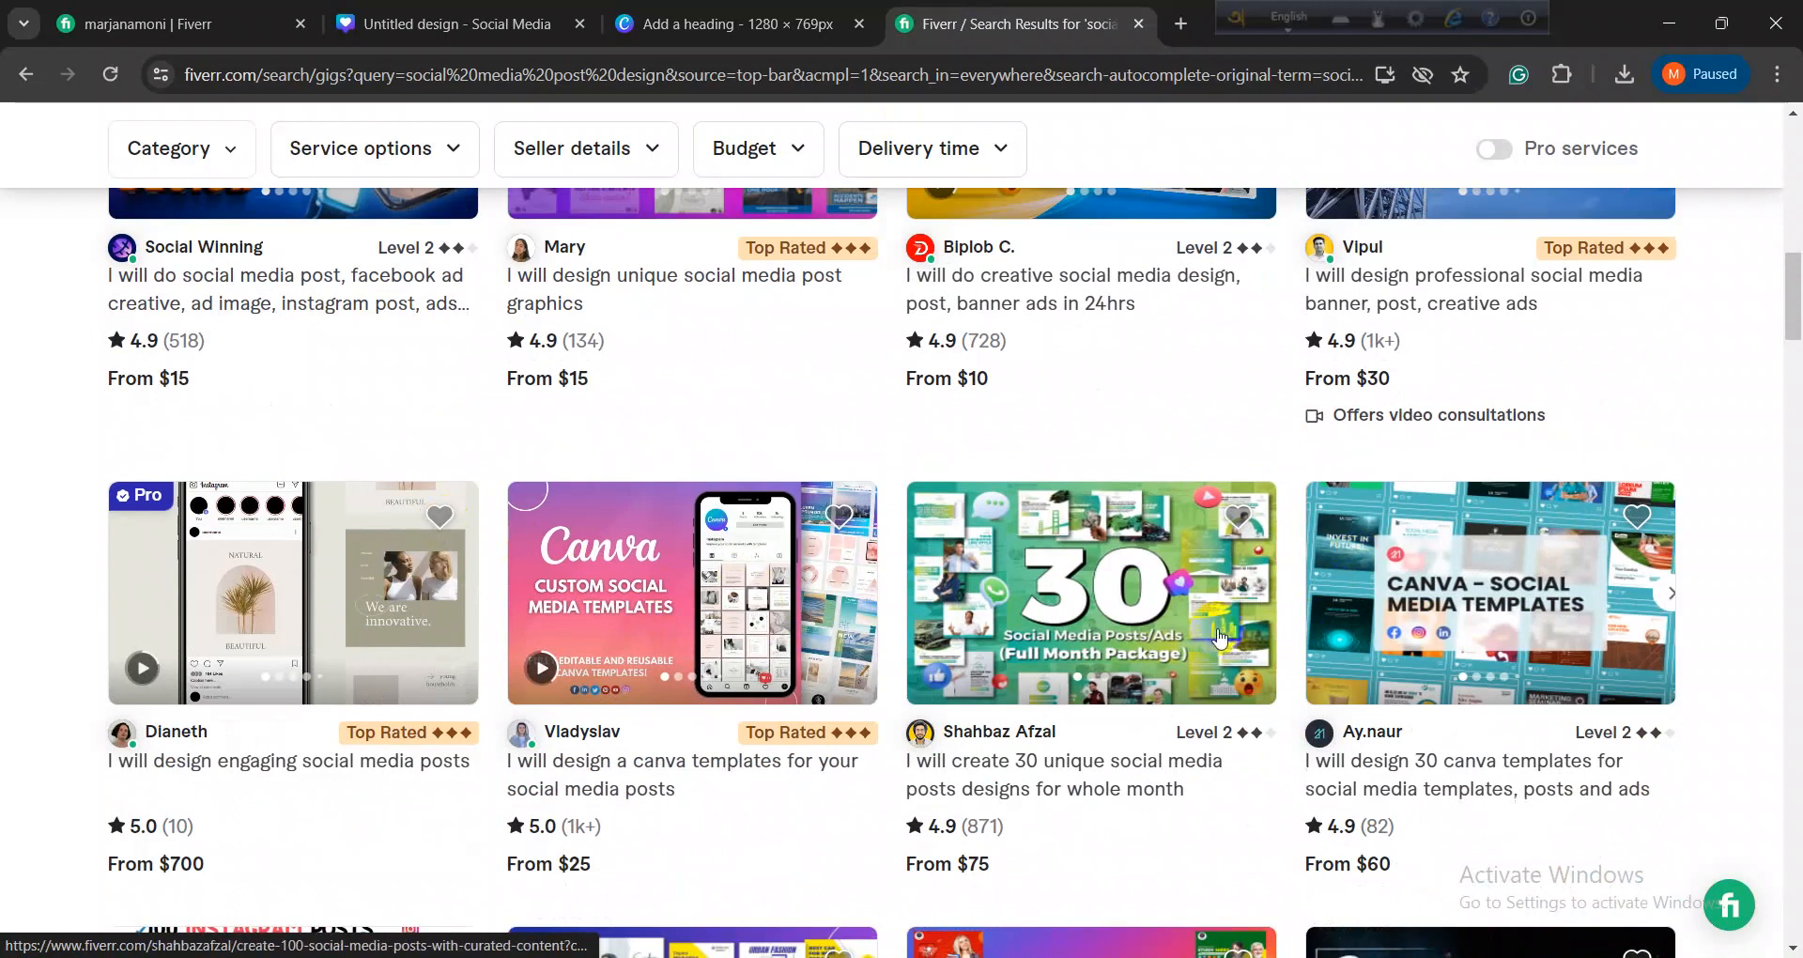
scroll(1062, 636, down, 3)
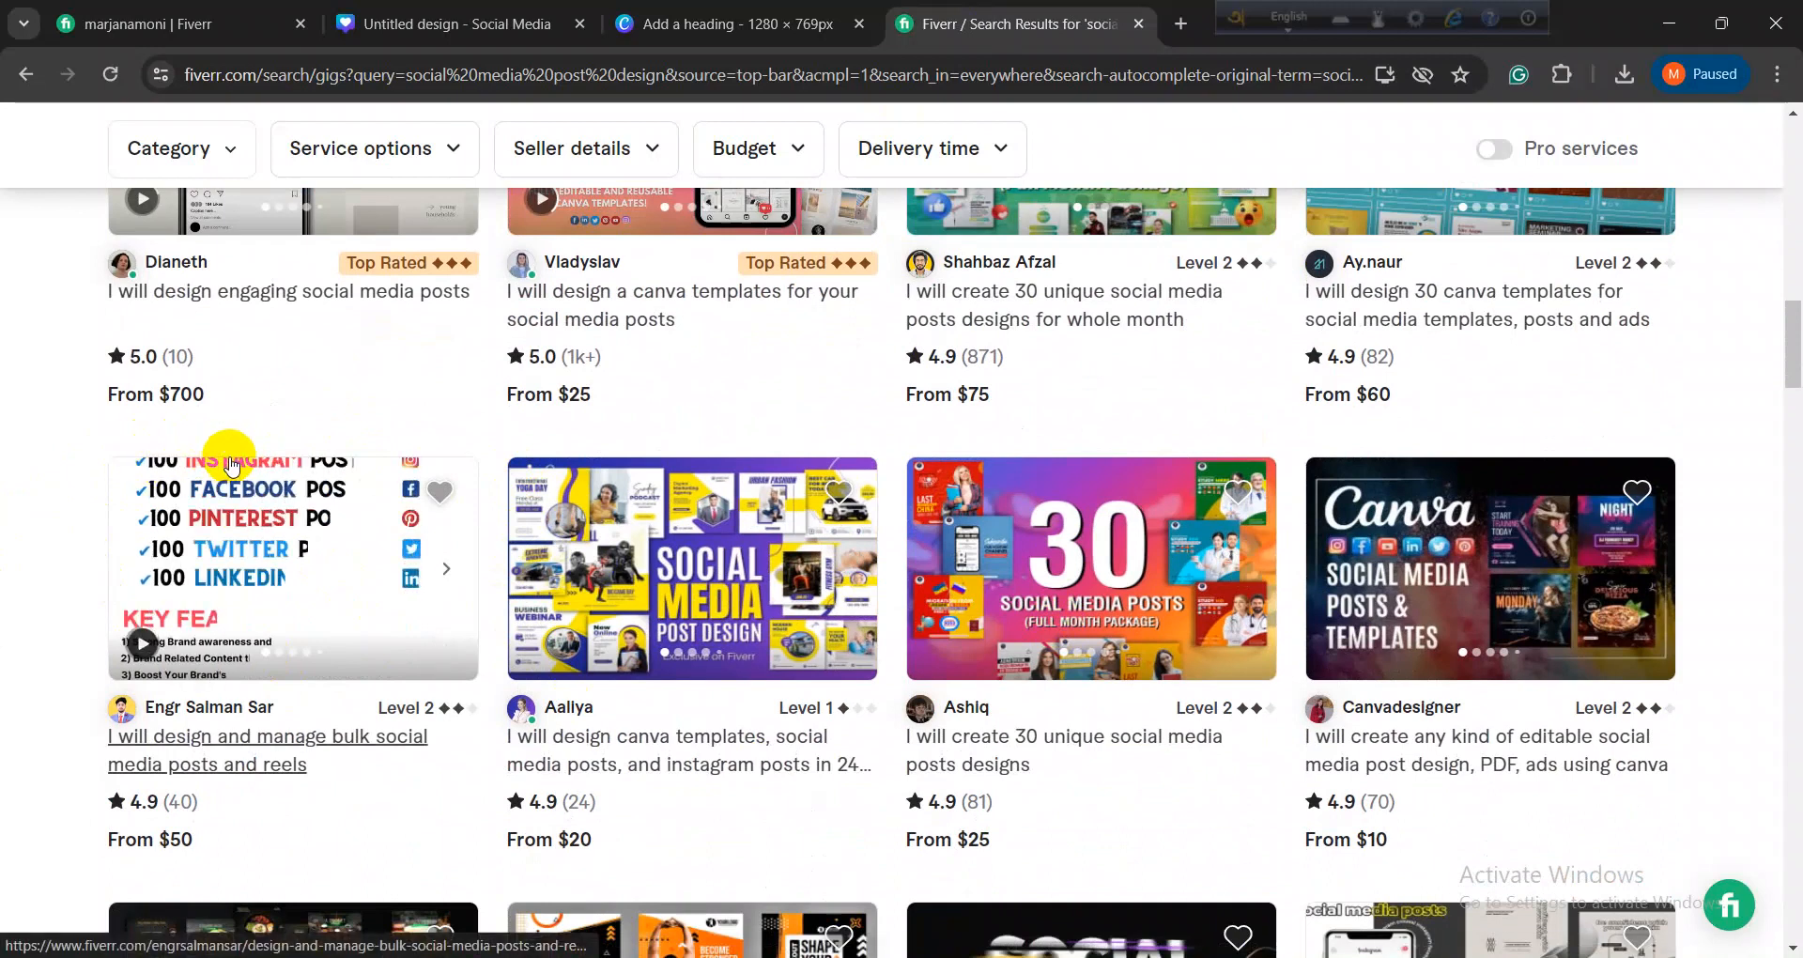
click(742, 23)
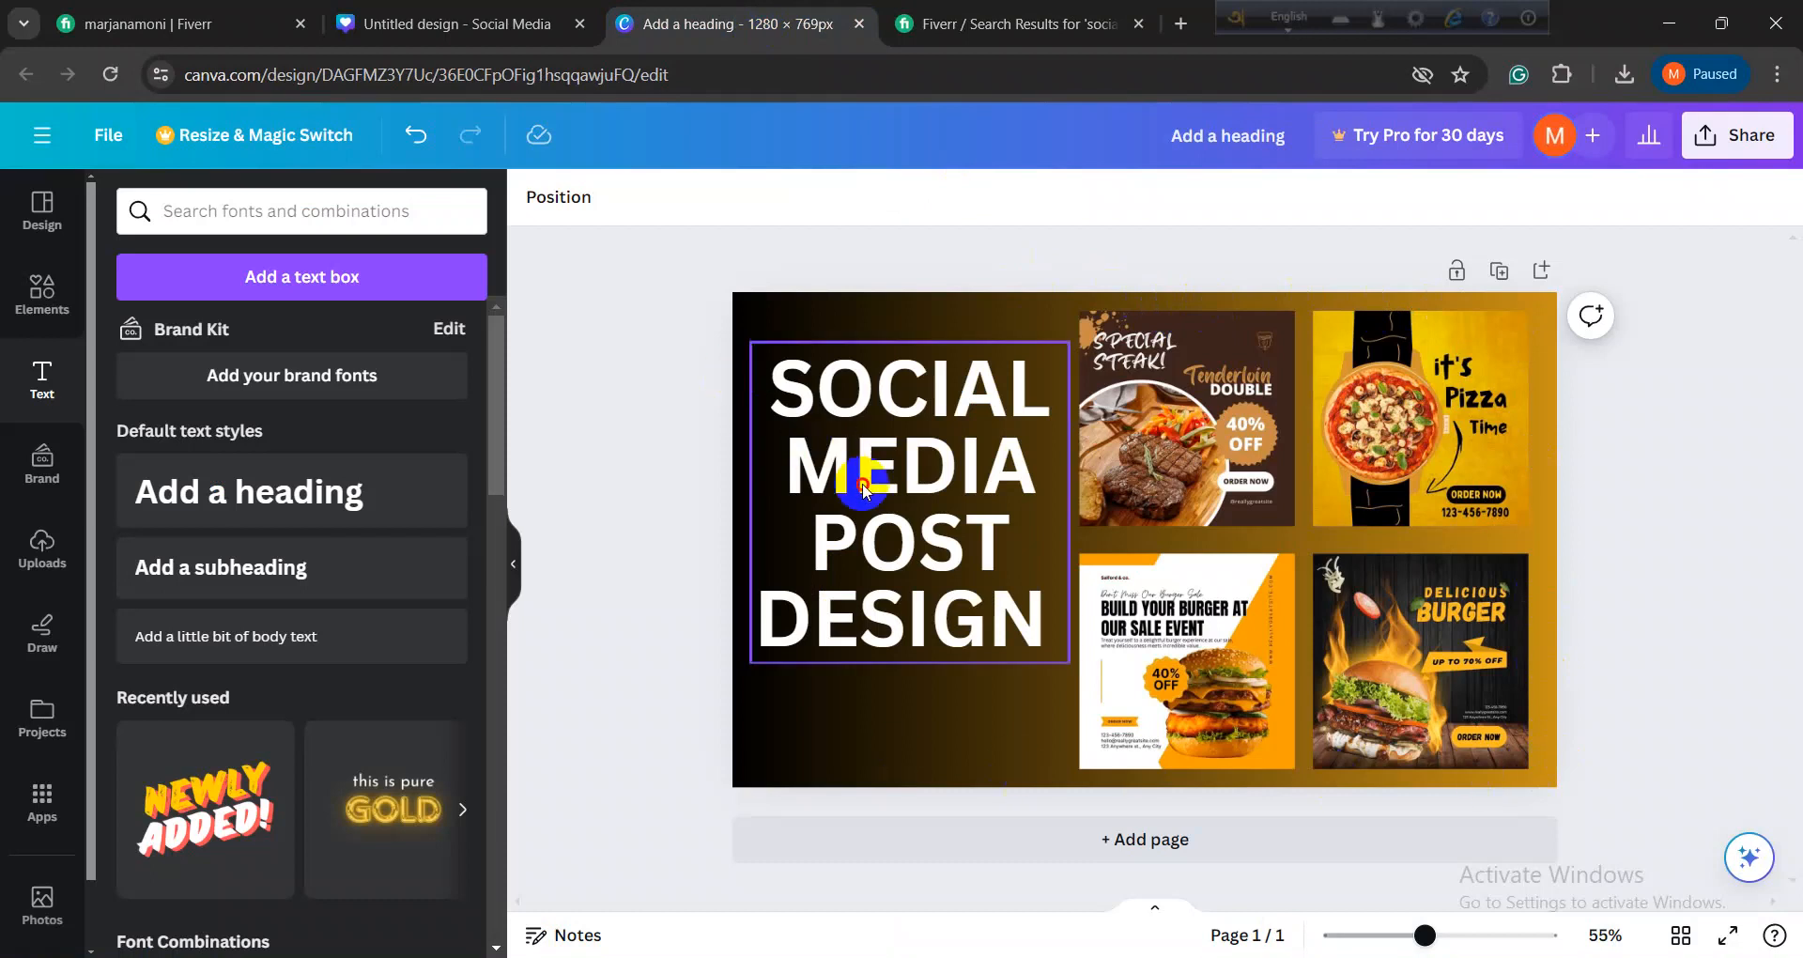
click(846, 507)
click(664, 636)
click(793, 632)
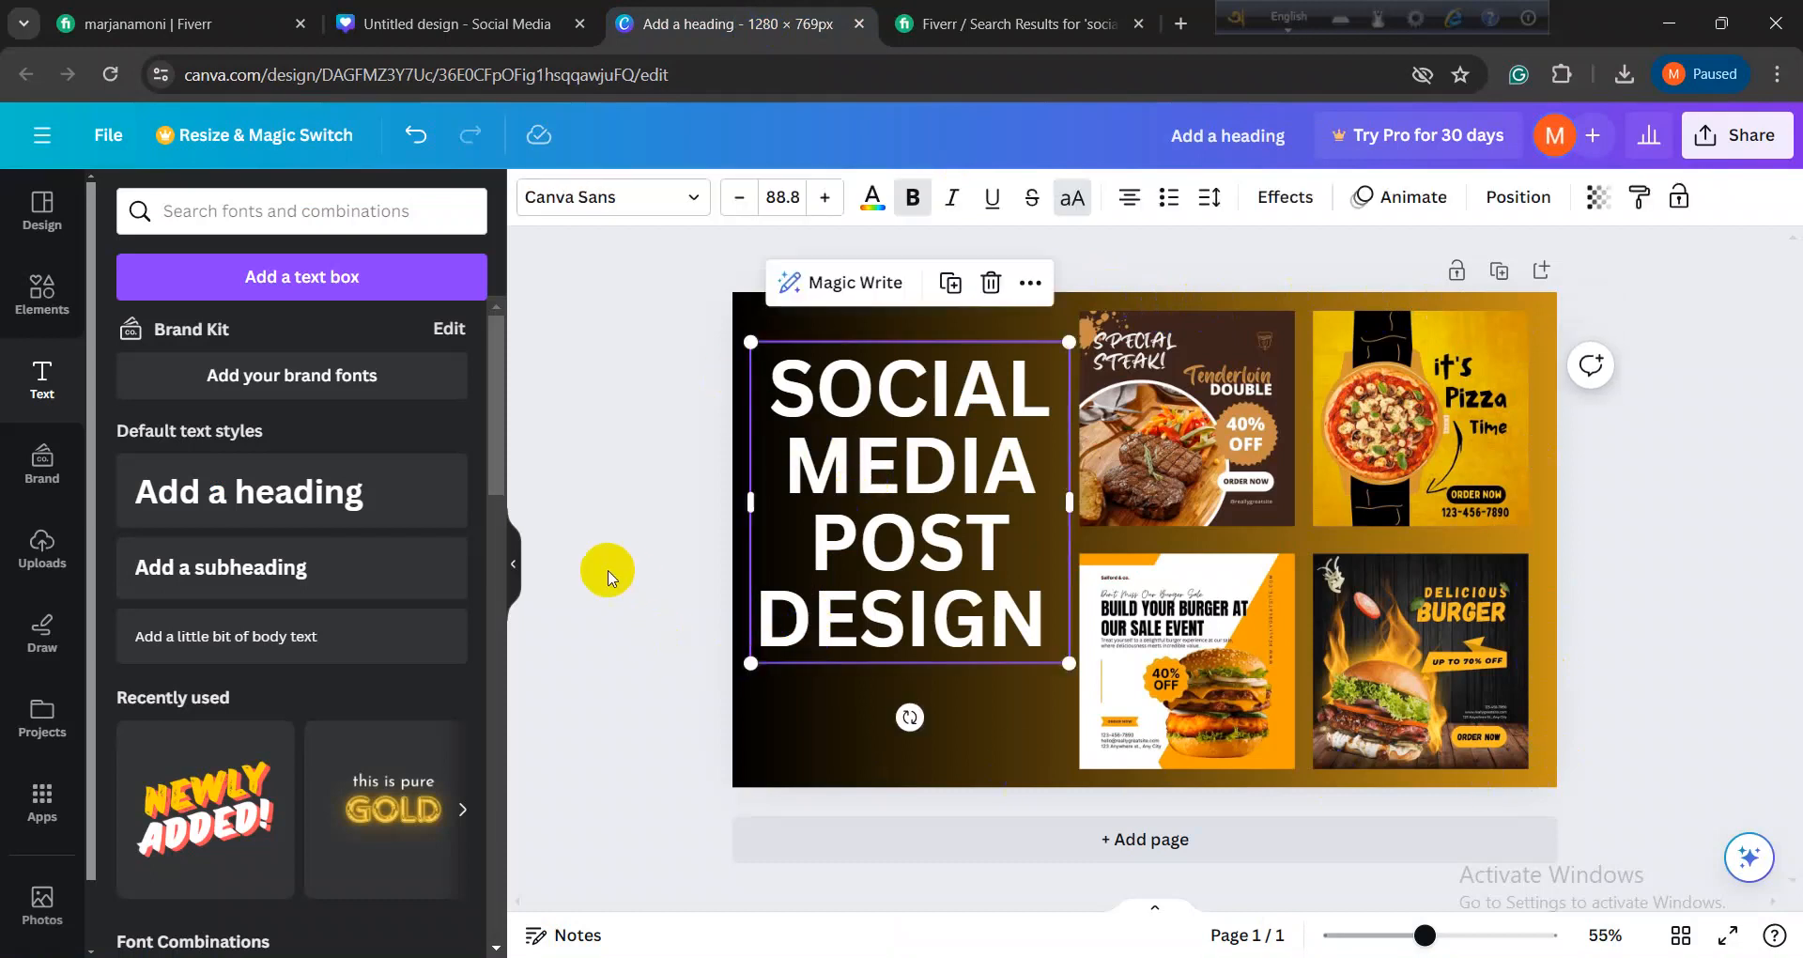
click(606, 569)
click(876, 560)
drag(1014, 542, 804, 526)
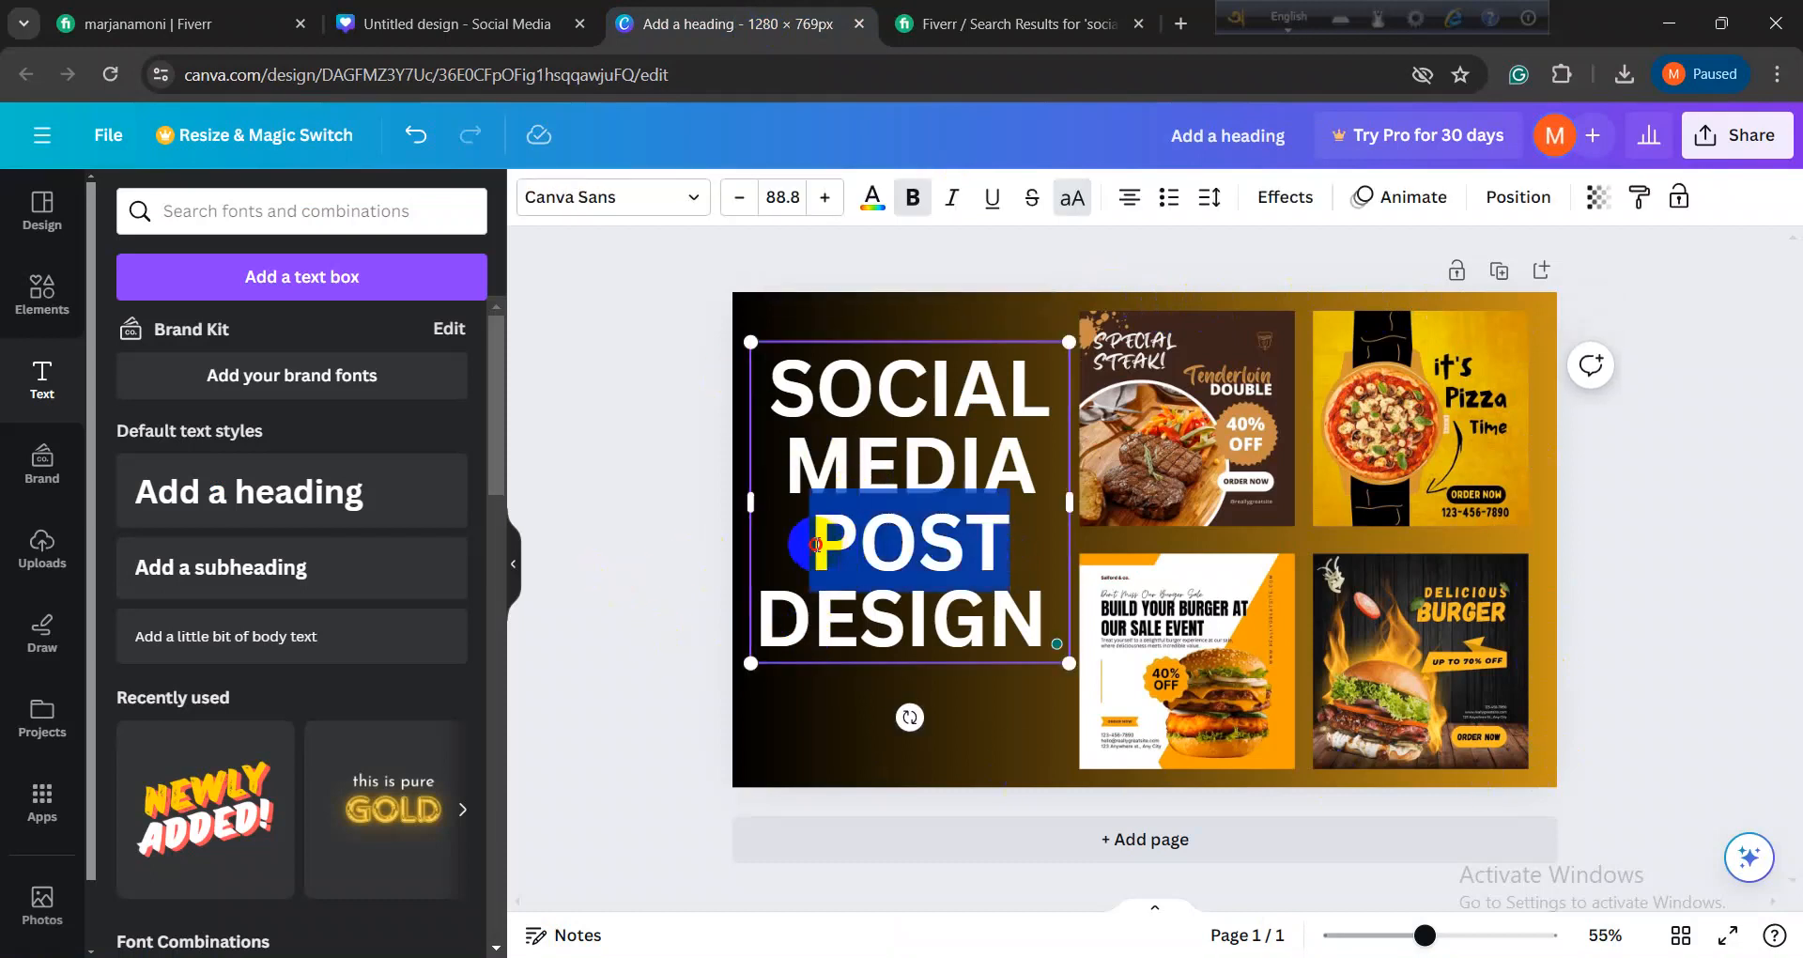
click(637, 533)
click(1010, 552)
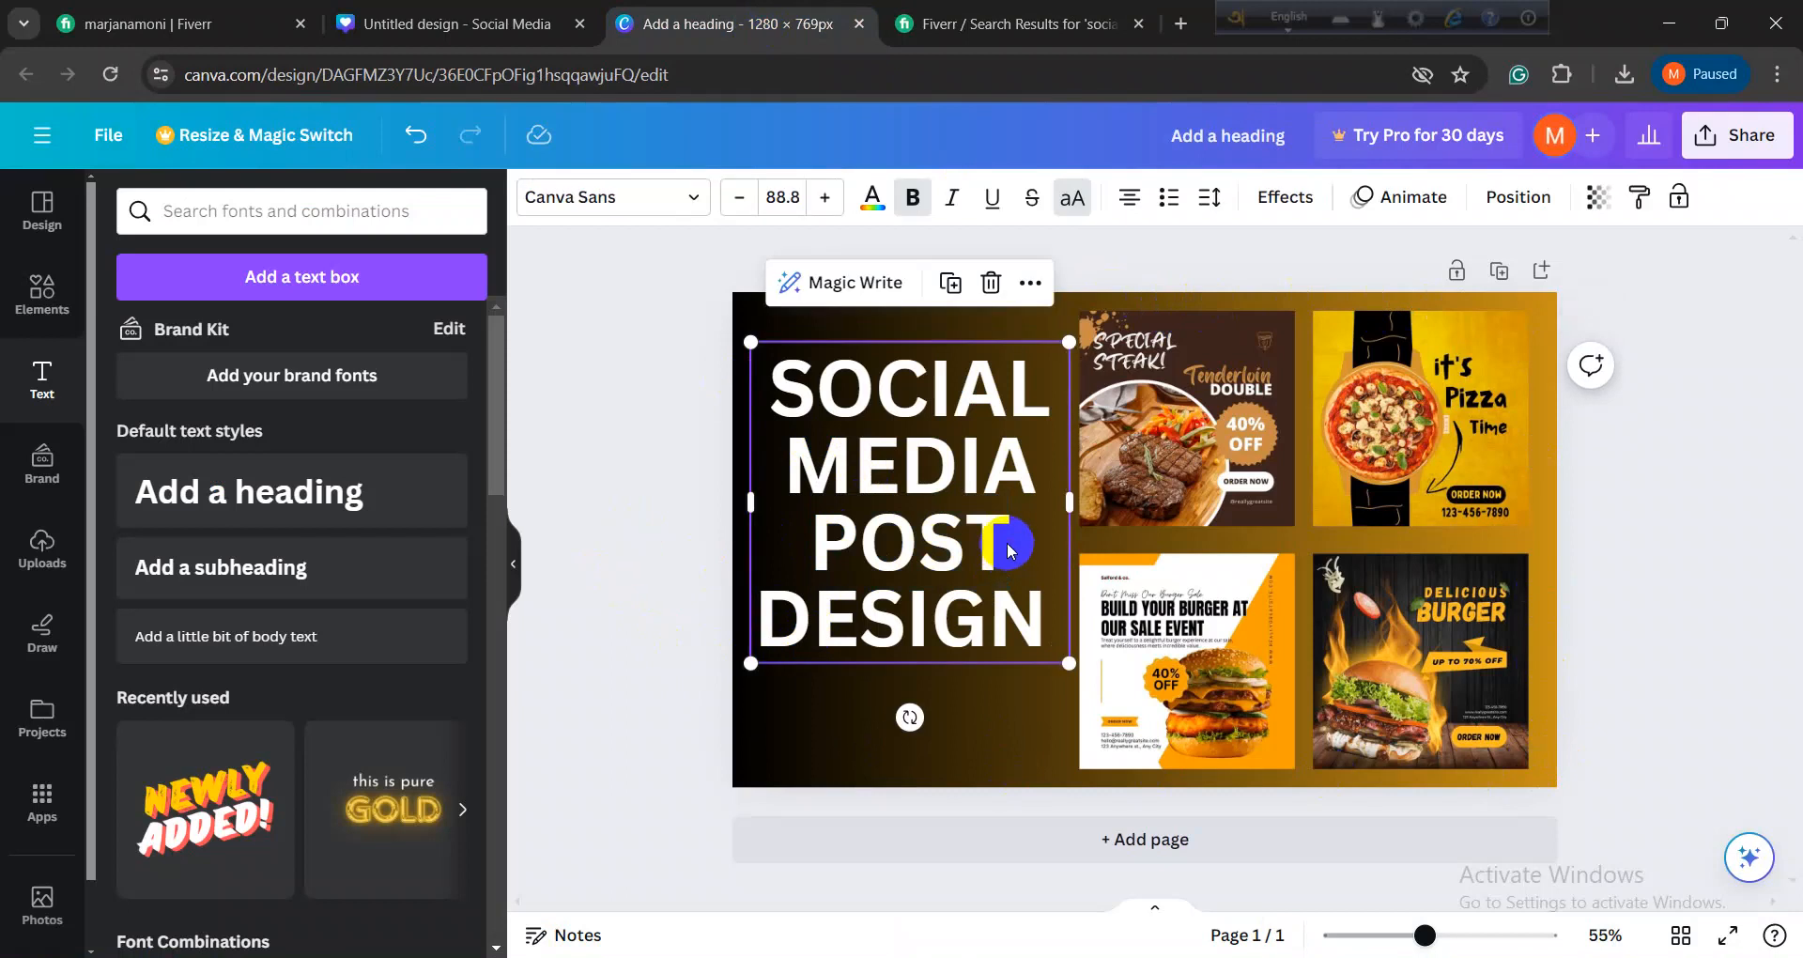
click(989, 538)
drag(954, 618, 764, 616)
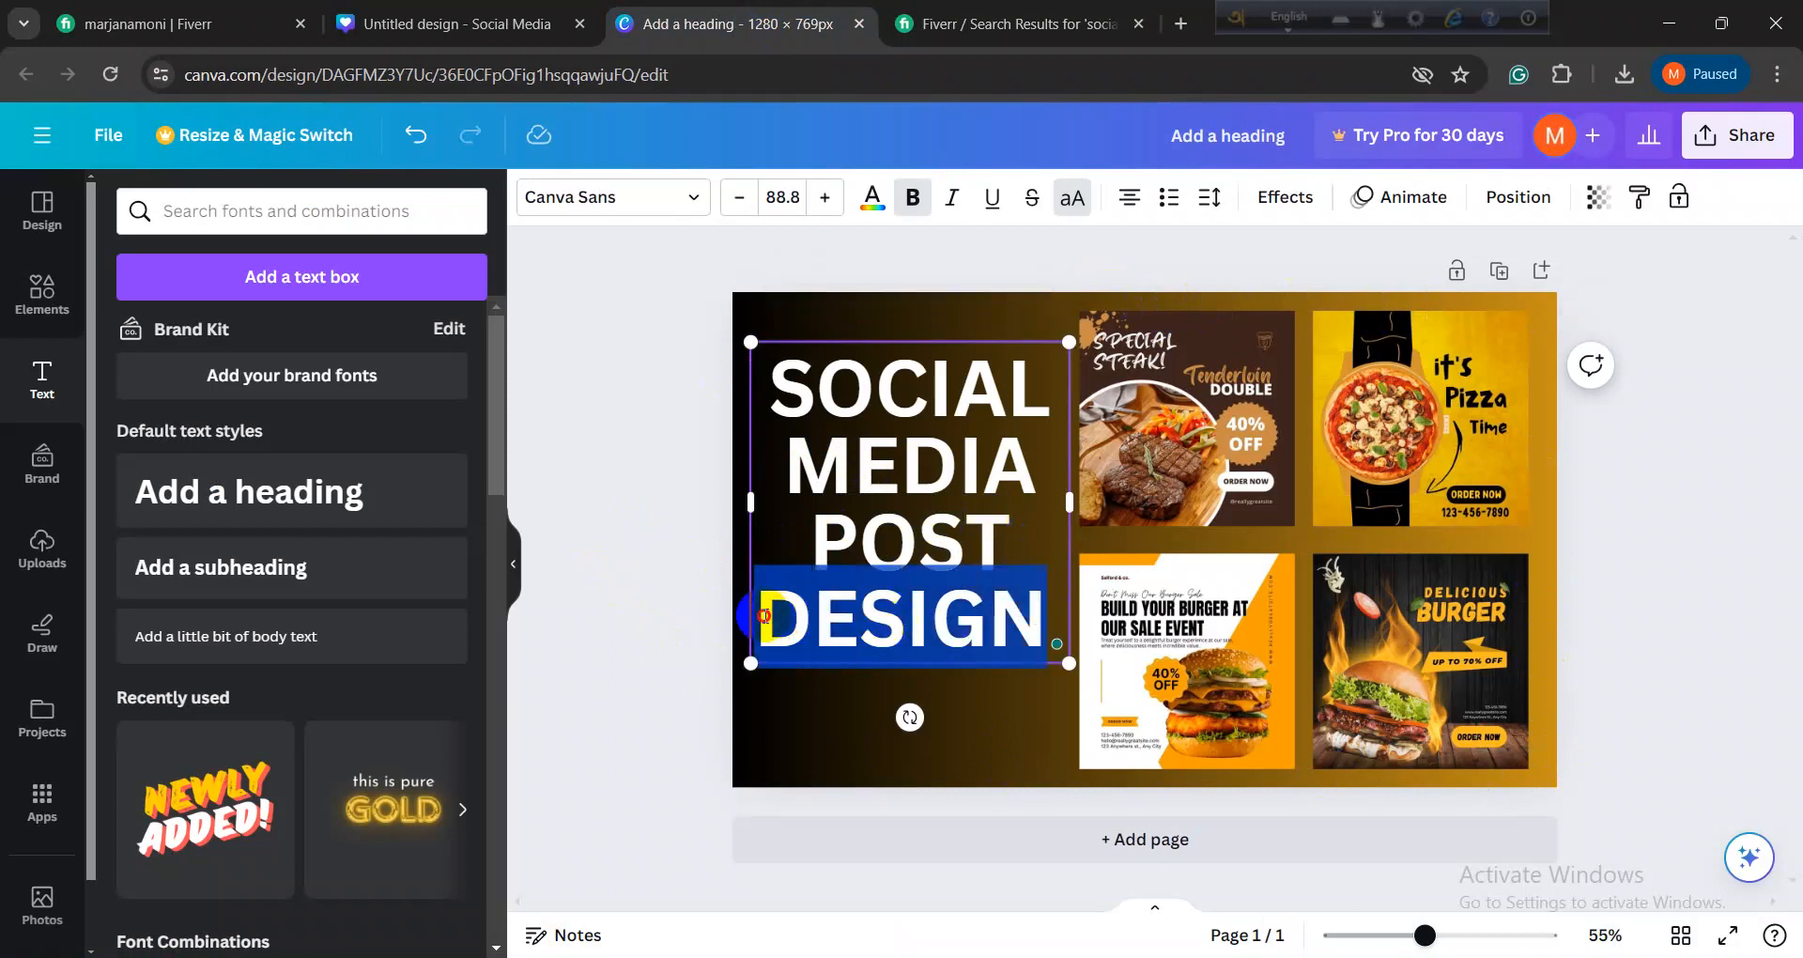
click(681, 554)
click(1031, 434)
click(1010, 512)
click(1023, 543)
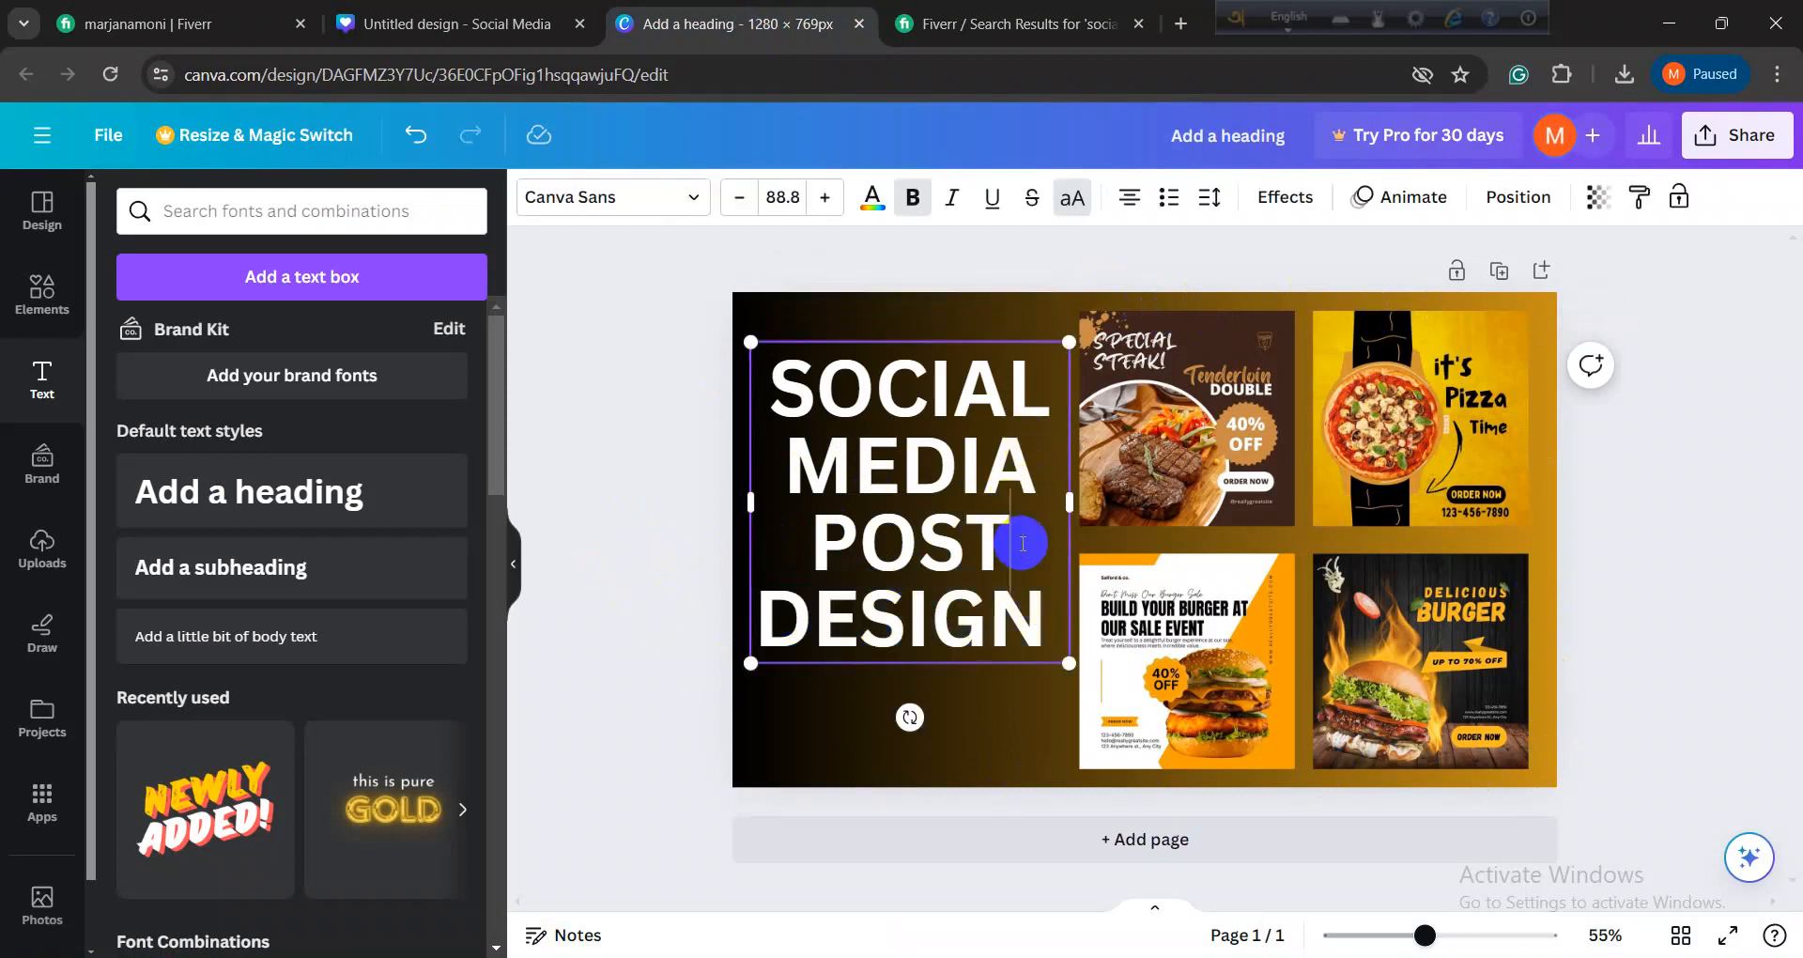
key(ctrl+a)
click(731, 483)
Step: Switch to the Fiverr search results and examine how further gig covers style and colour their heading words
click(1012, 24)
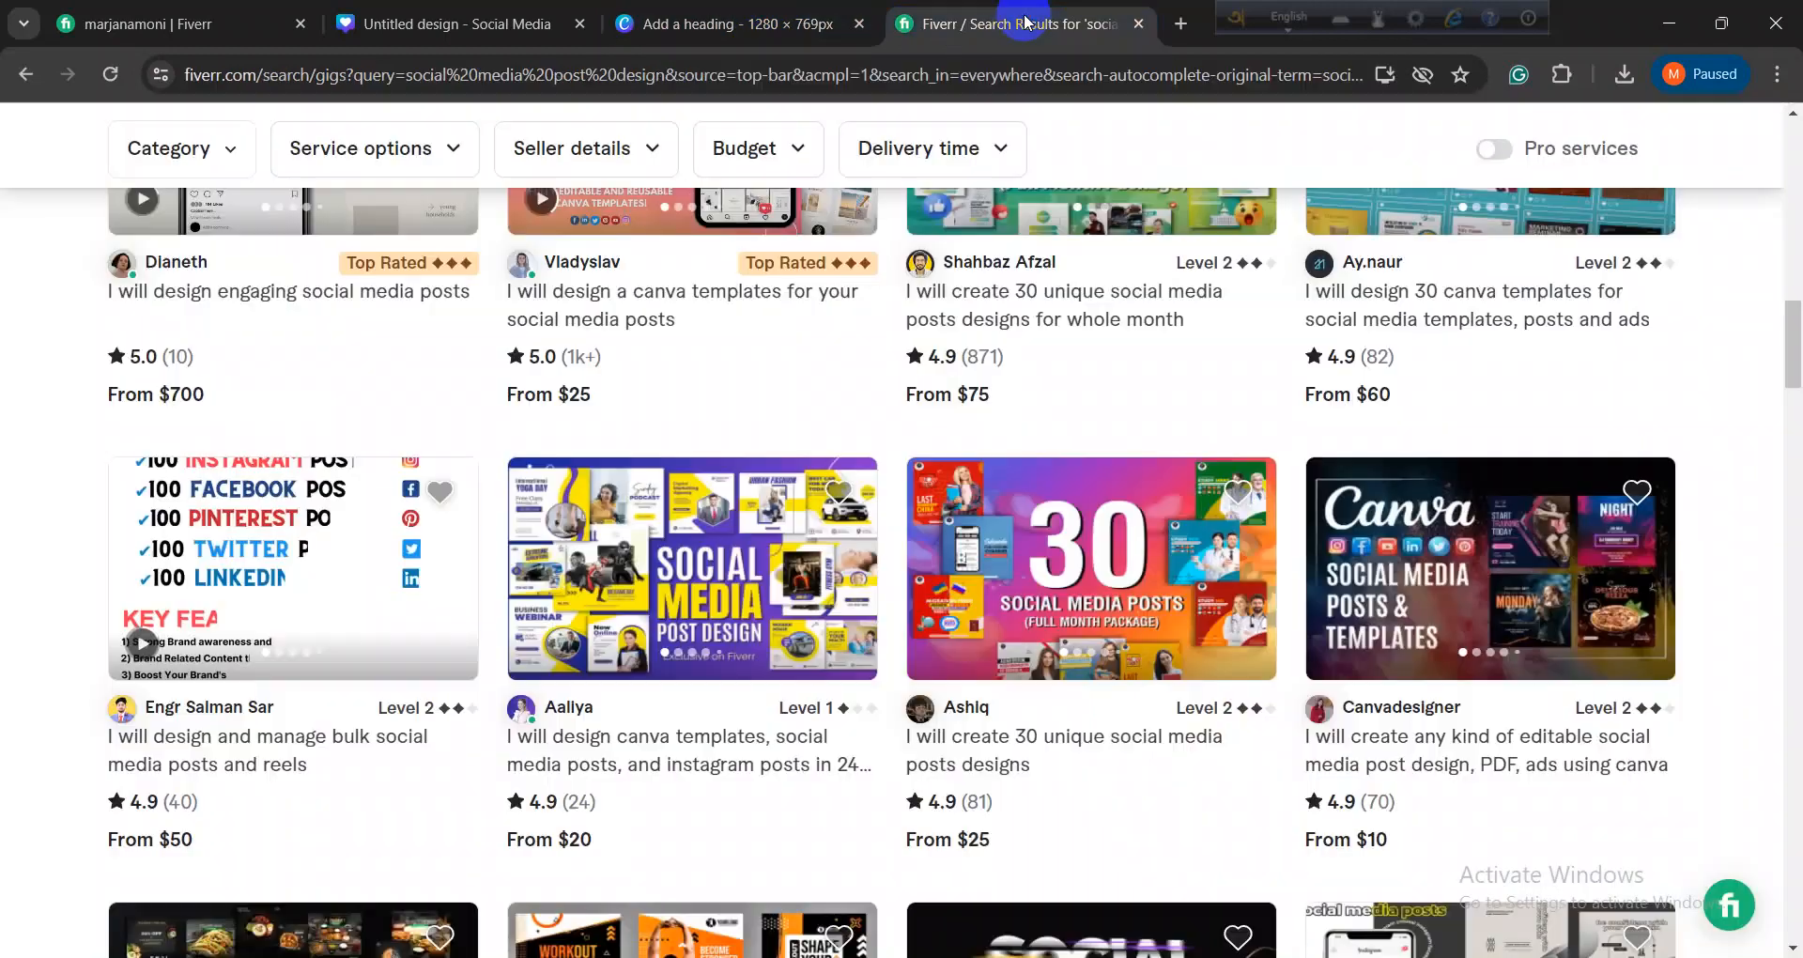
scroll(857, 423, up, 6)
scroll(858, 423, down, 10)
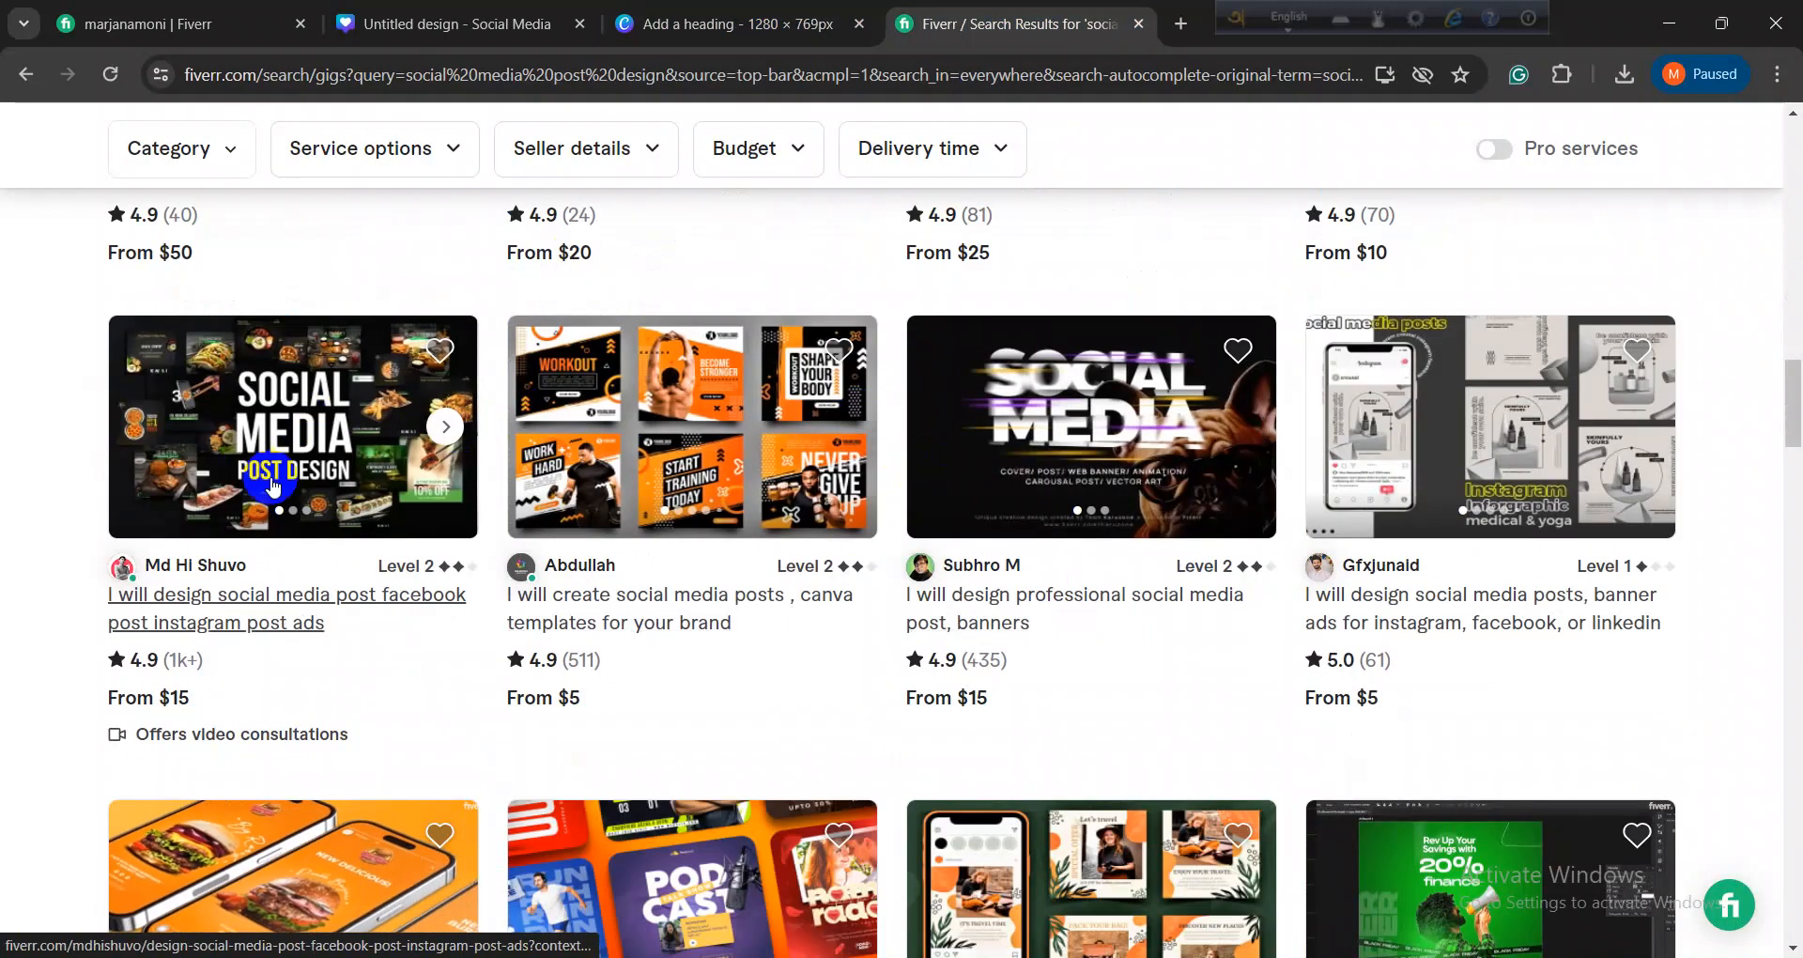
scroll(1023, 441, down, 4)
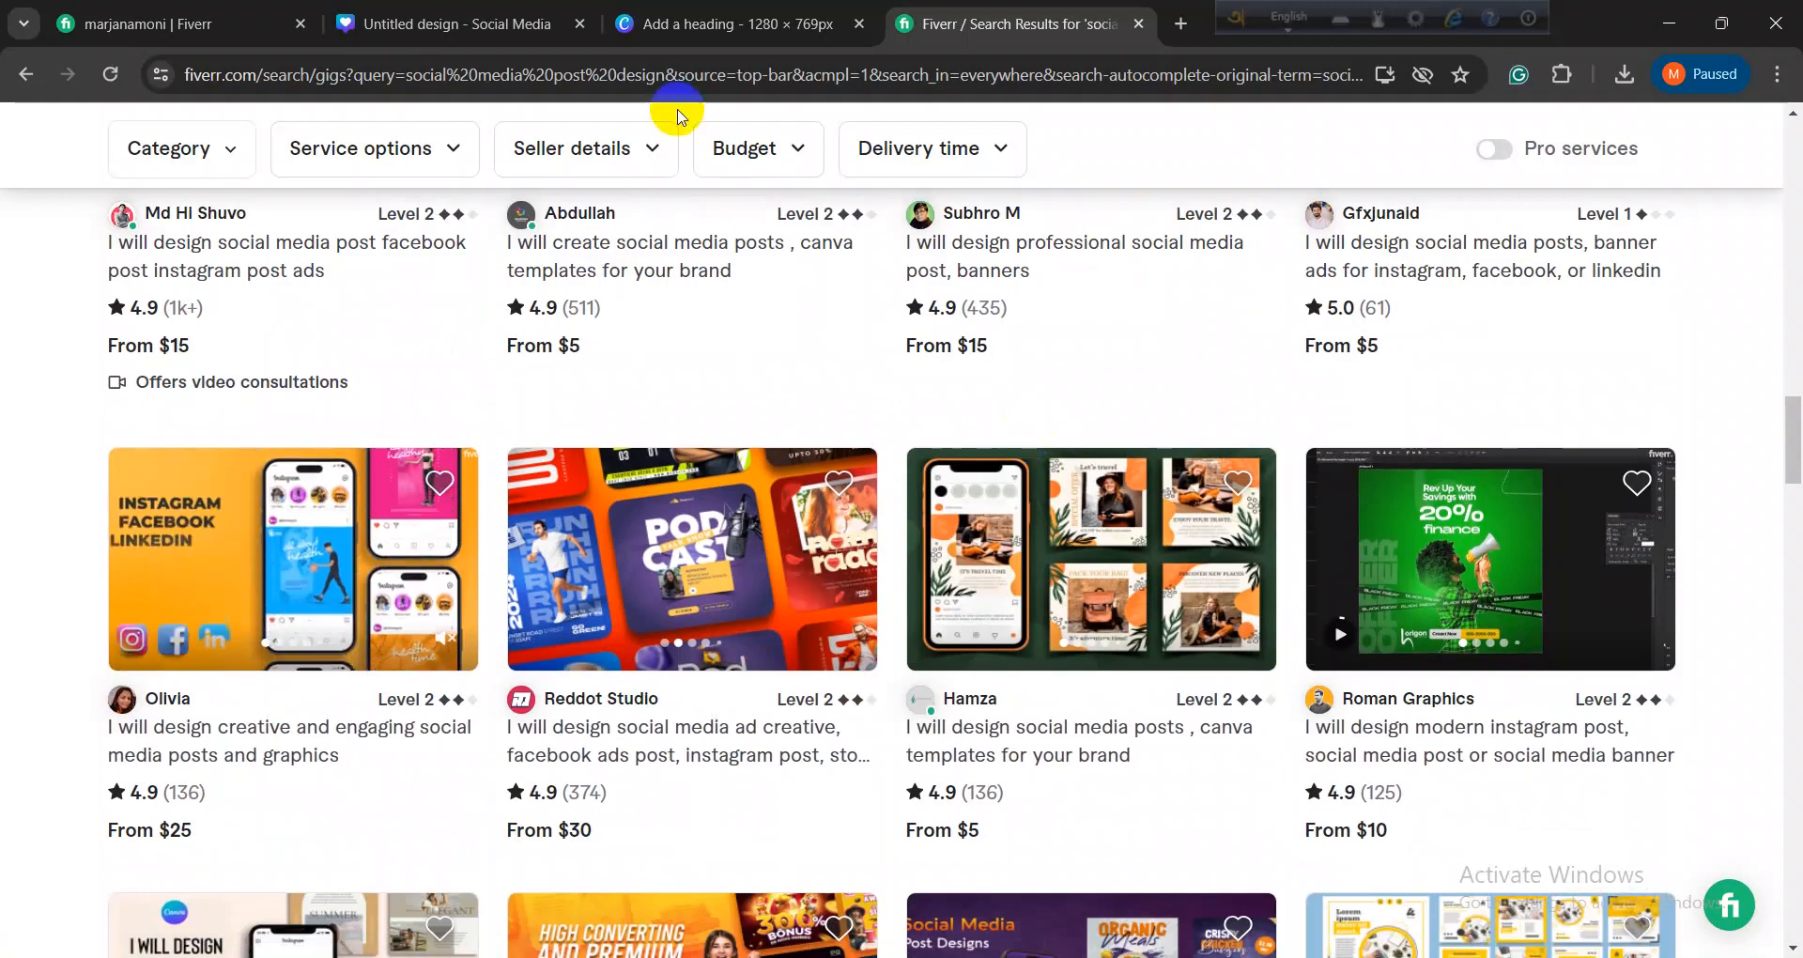
Step: Return to the Canva design and recolour the heading word "MEDIA" with the yellow from the pizza image's photo colours
click(681, 13)
click(903, 390)
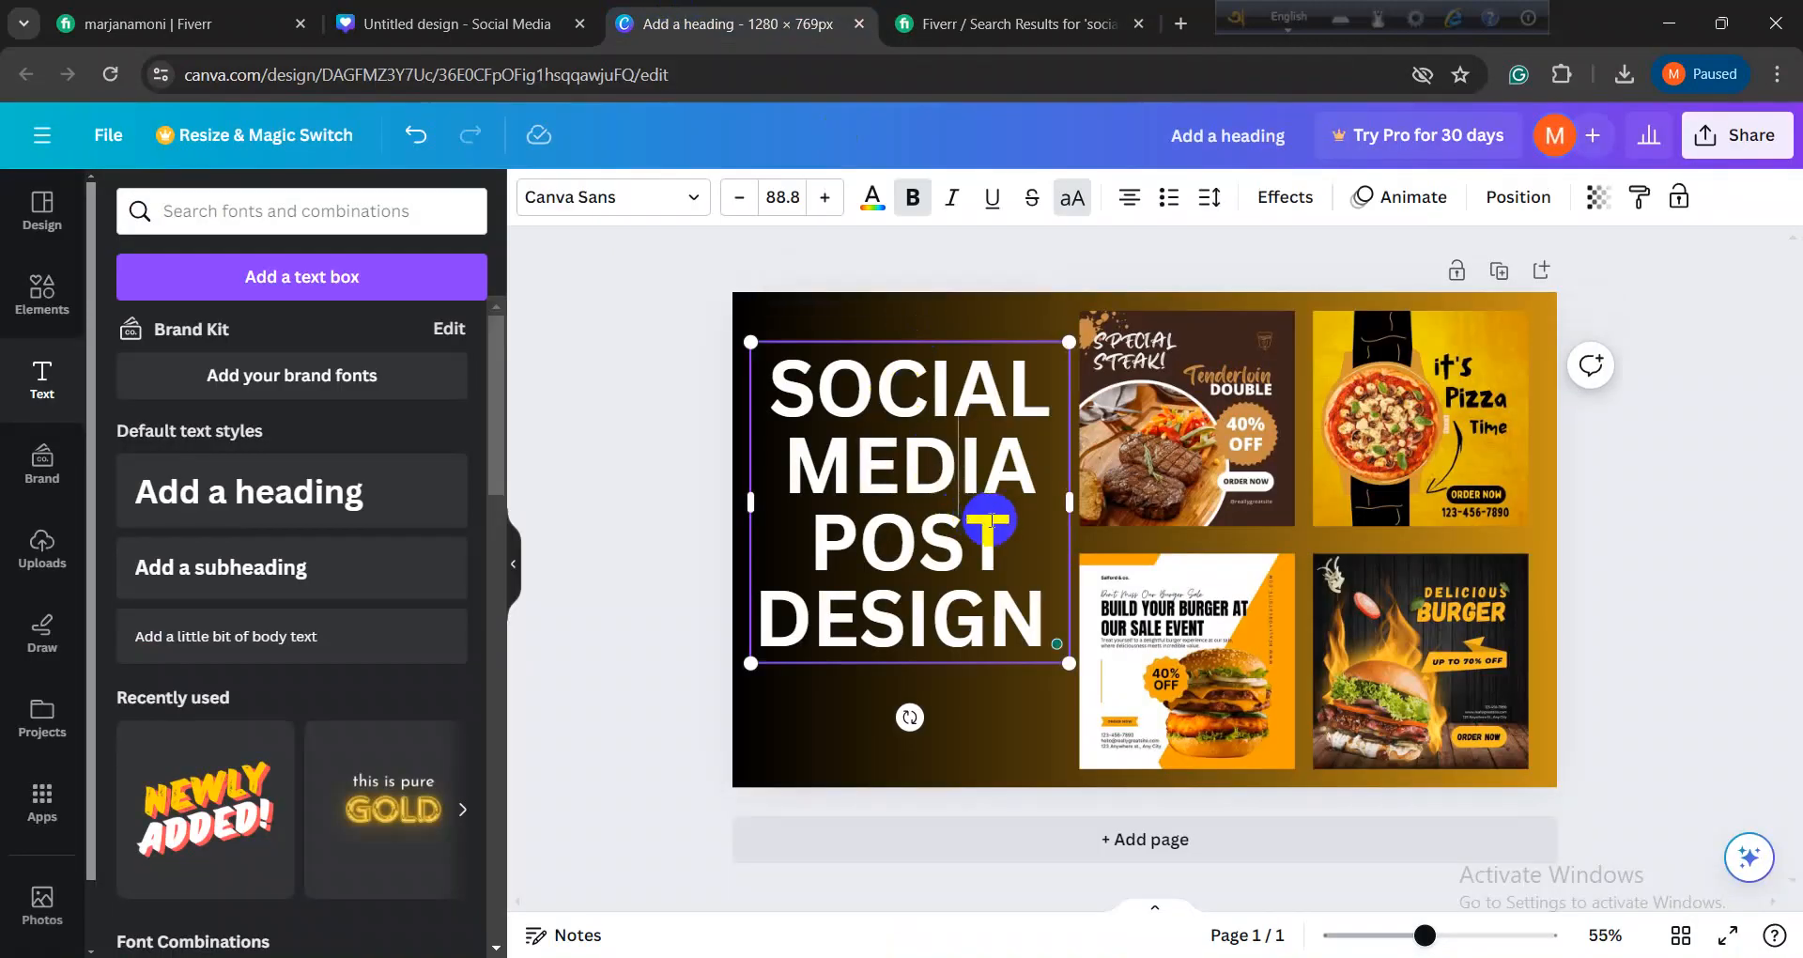
drag(1045, 467, 779, 474)
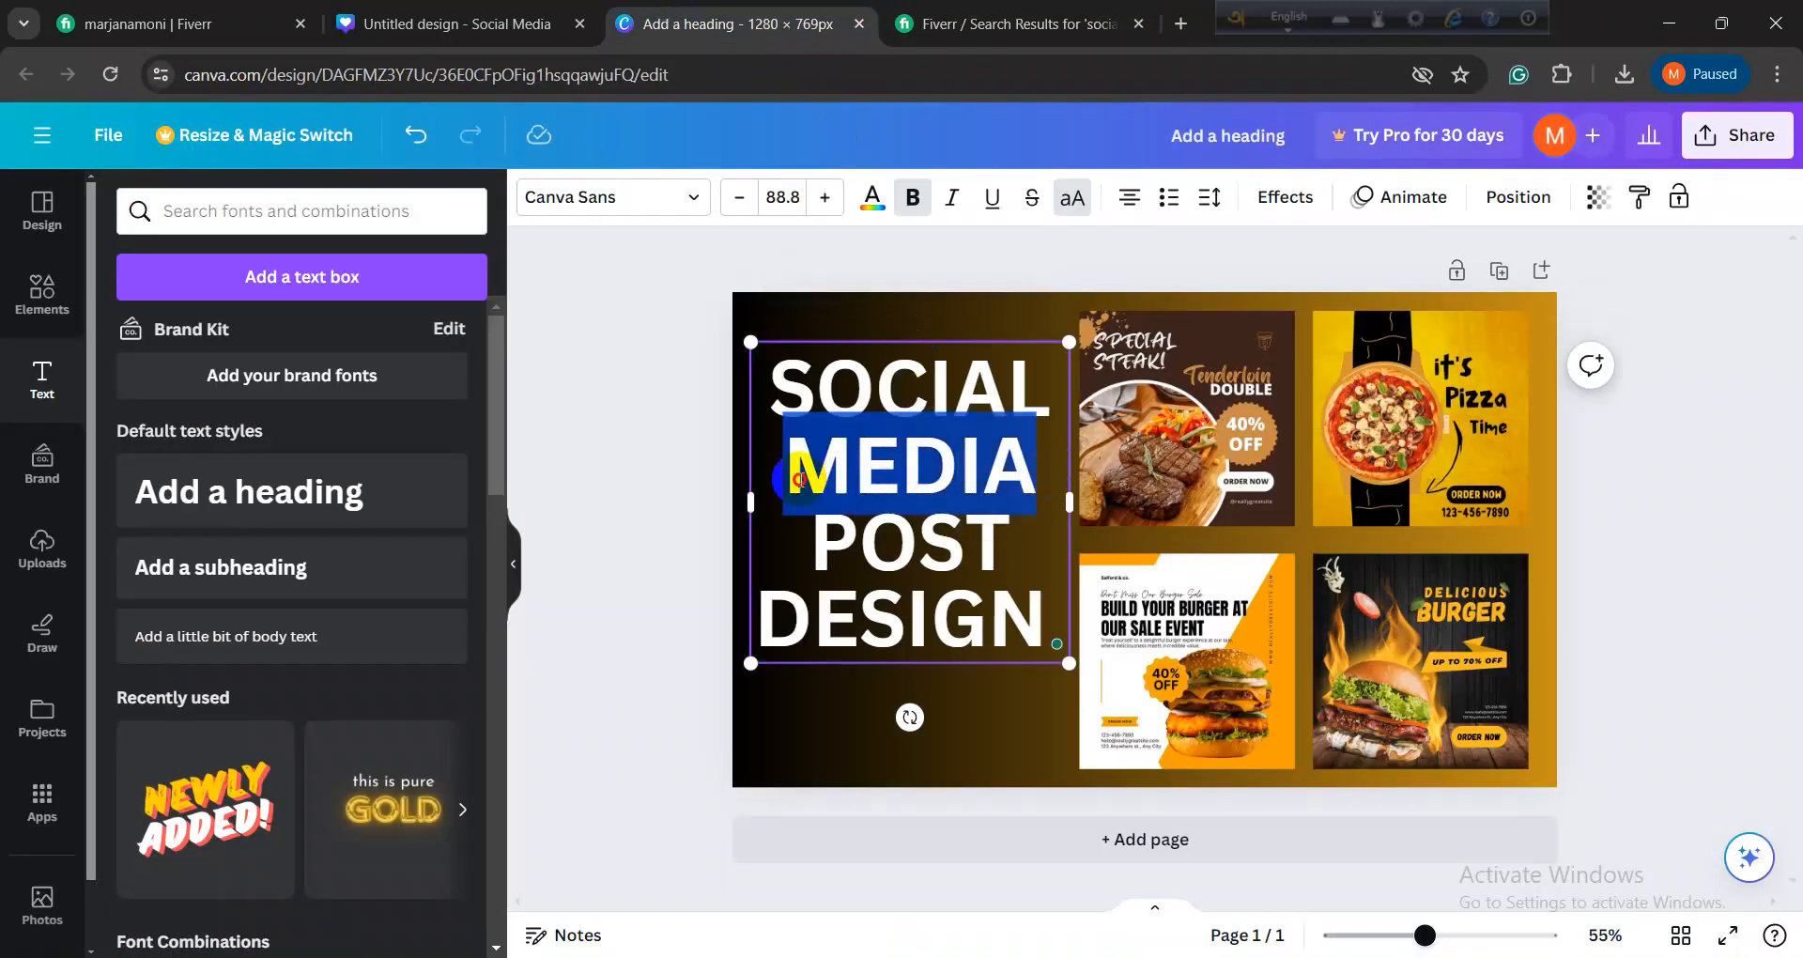
click(871, 197)
click(222, 694)
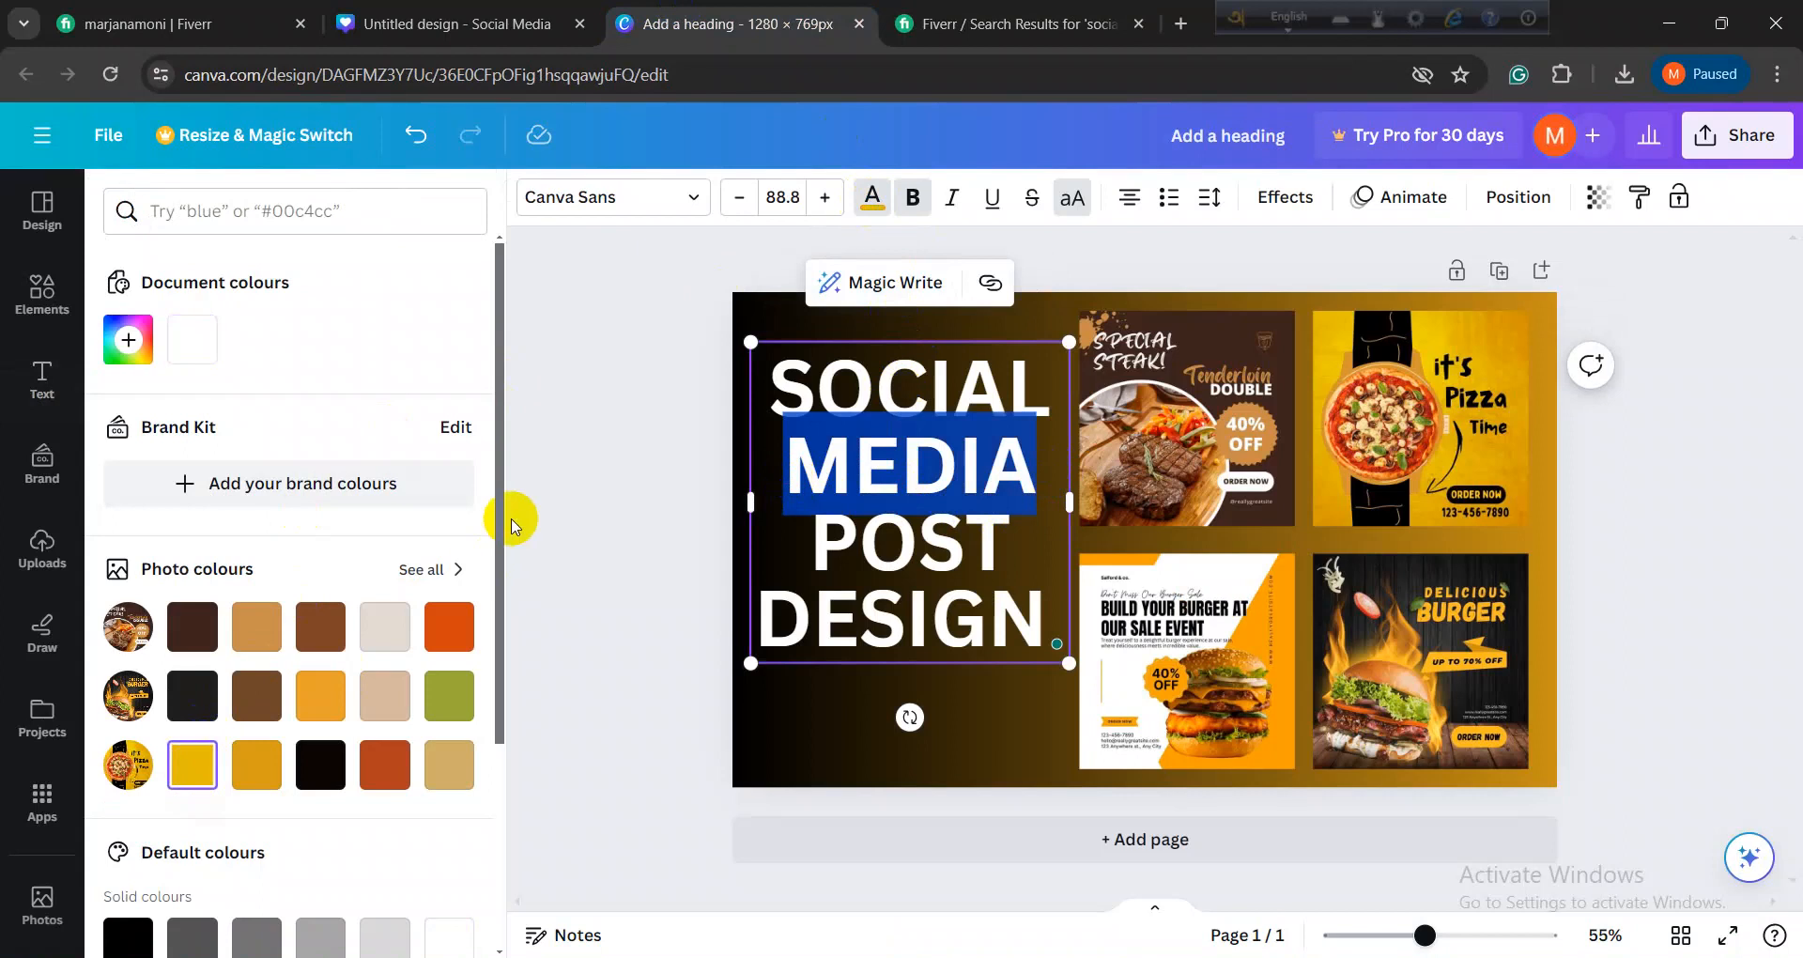
click(563, 492)
Step: Select the heading word "DESIGN" and look through the available text colours
click(933, 583)
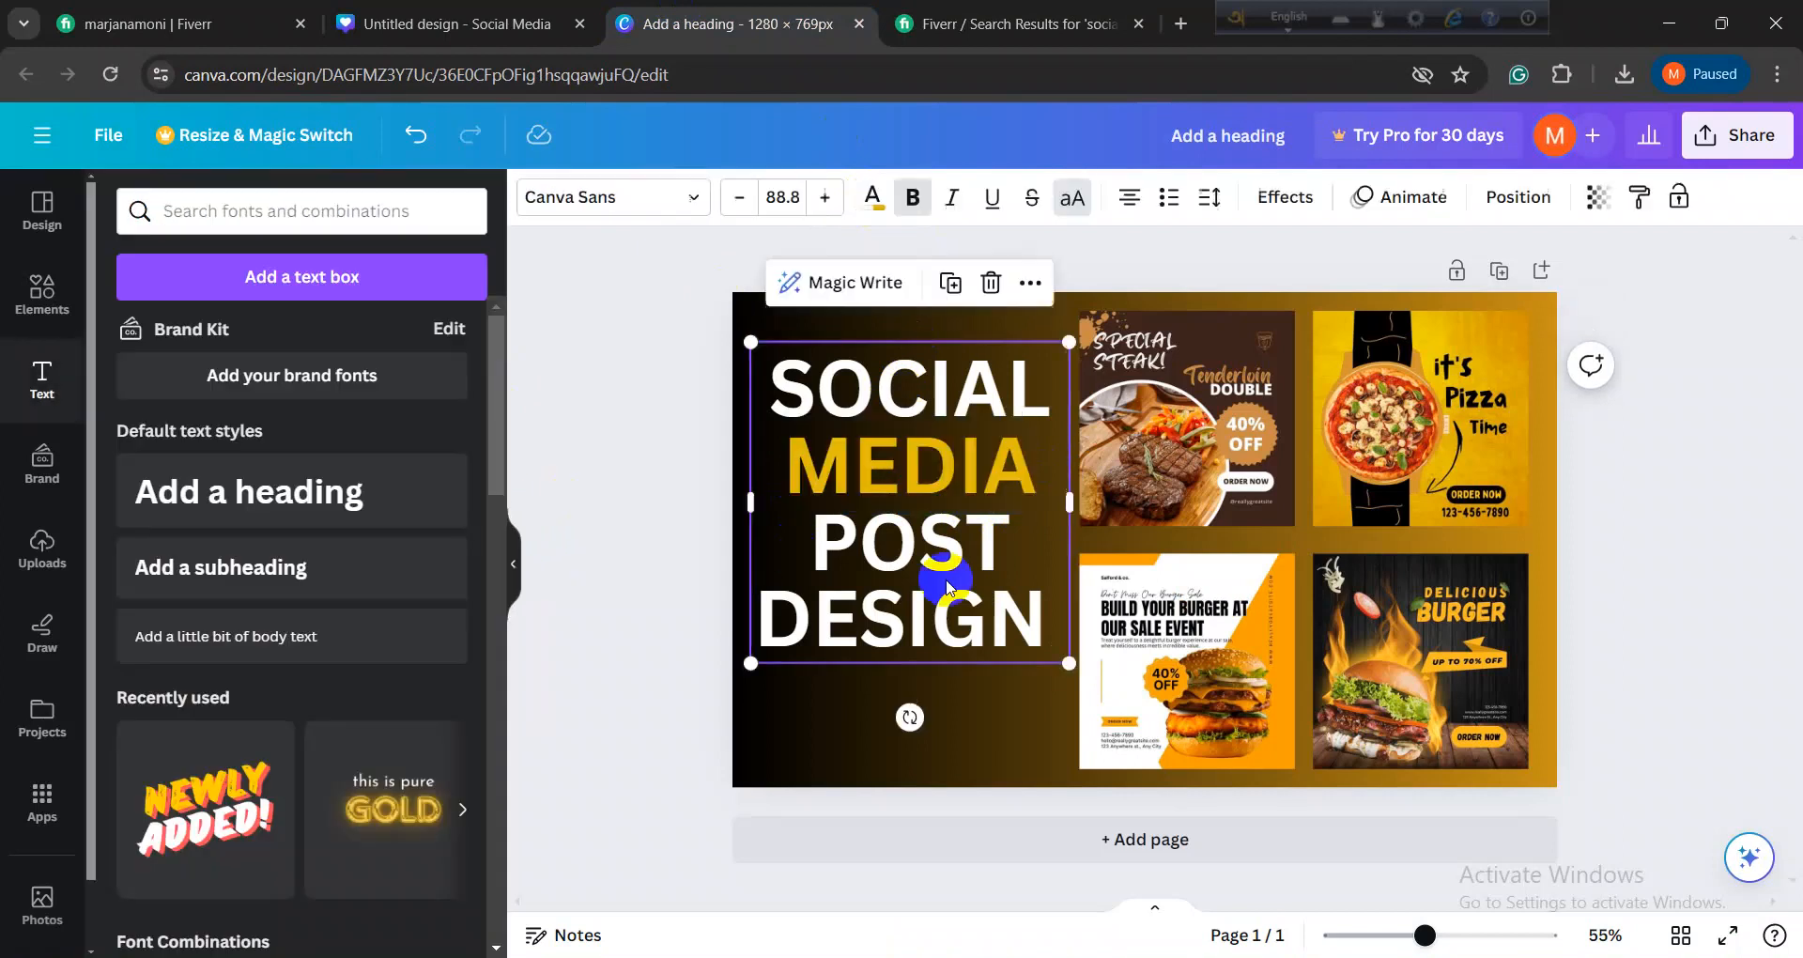
click(1014, 615)
double_click(1046, 615)
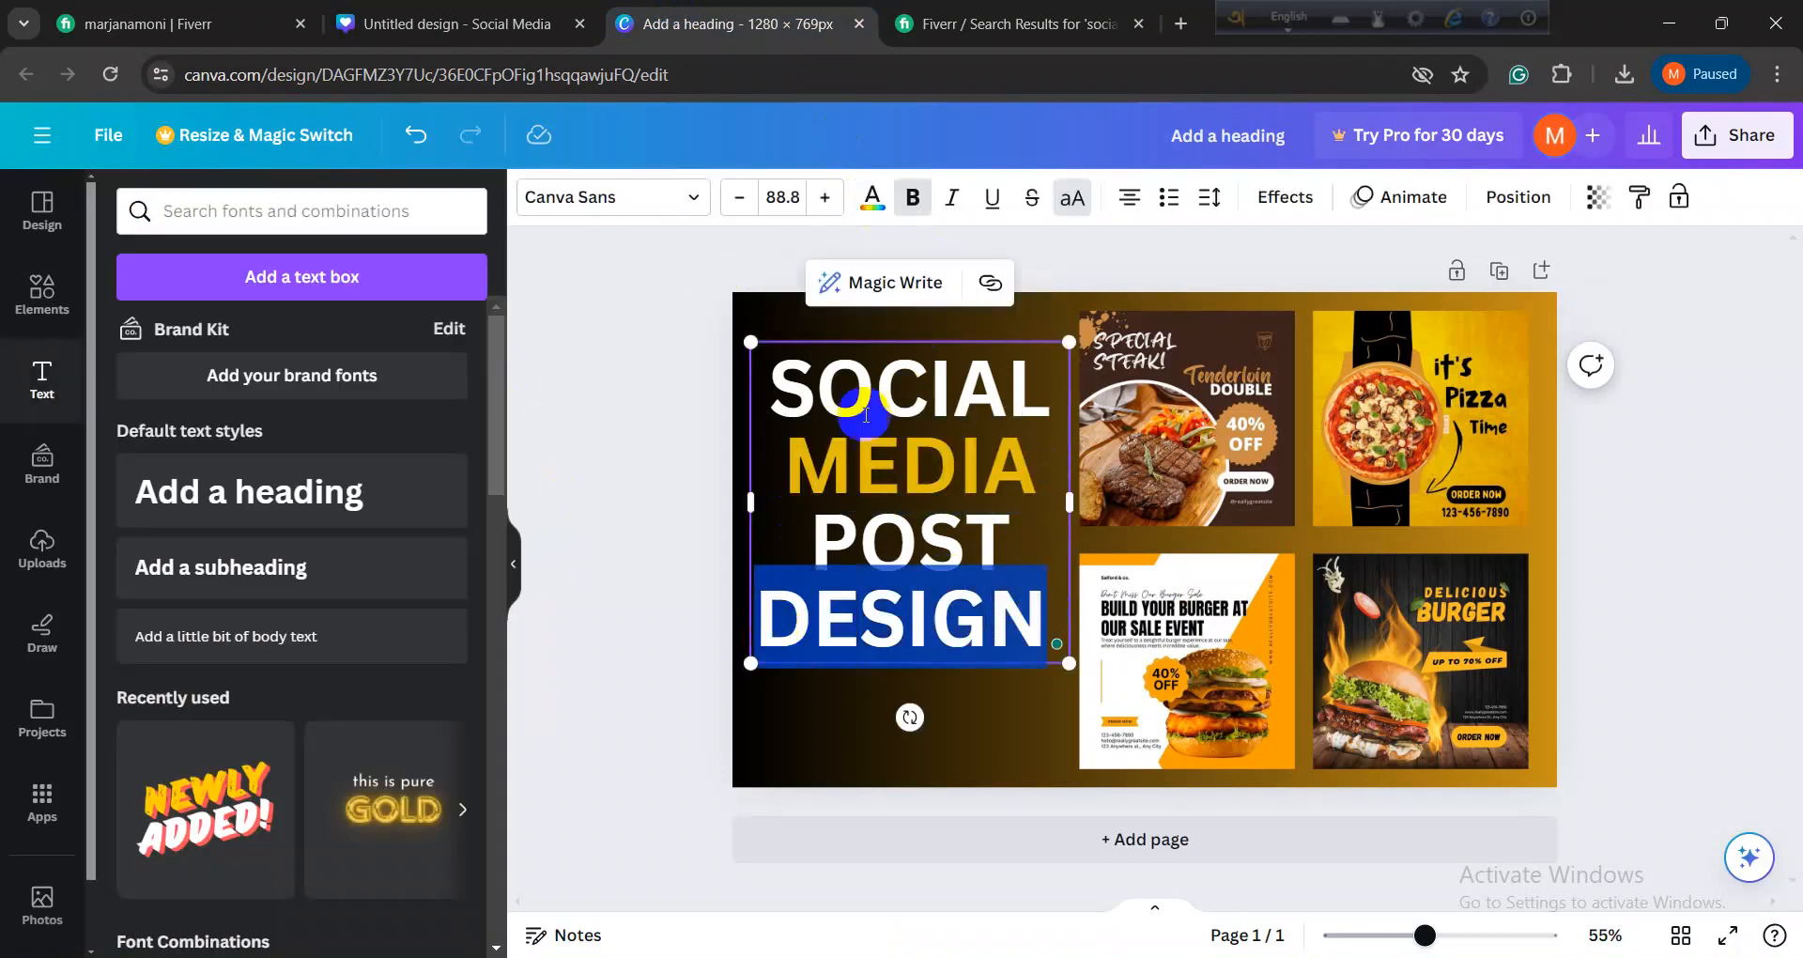
click(876, 201)
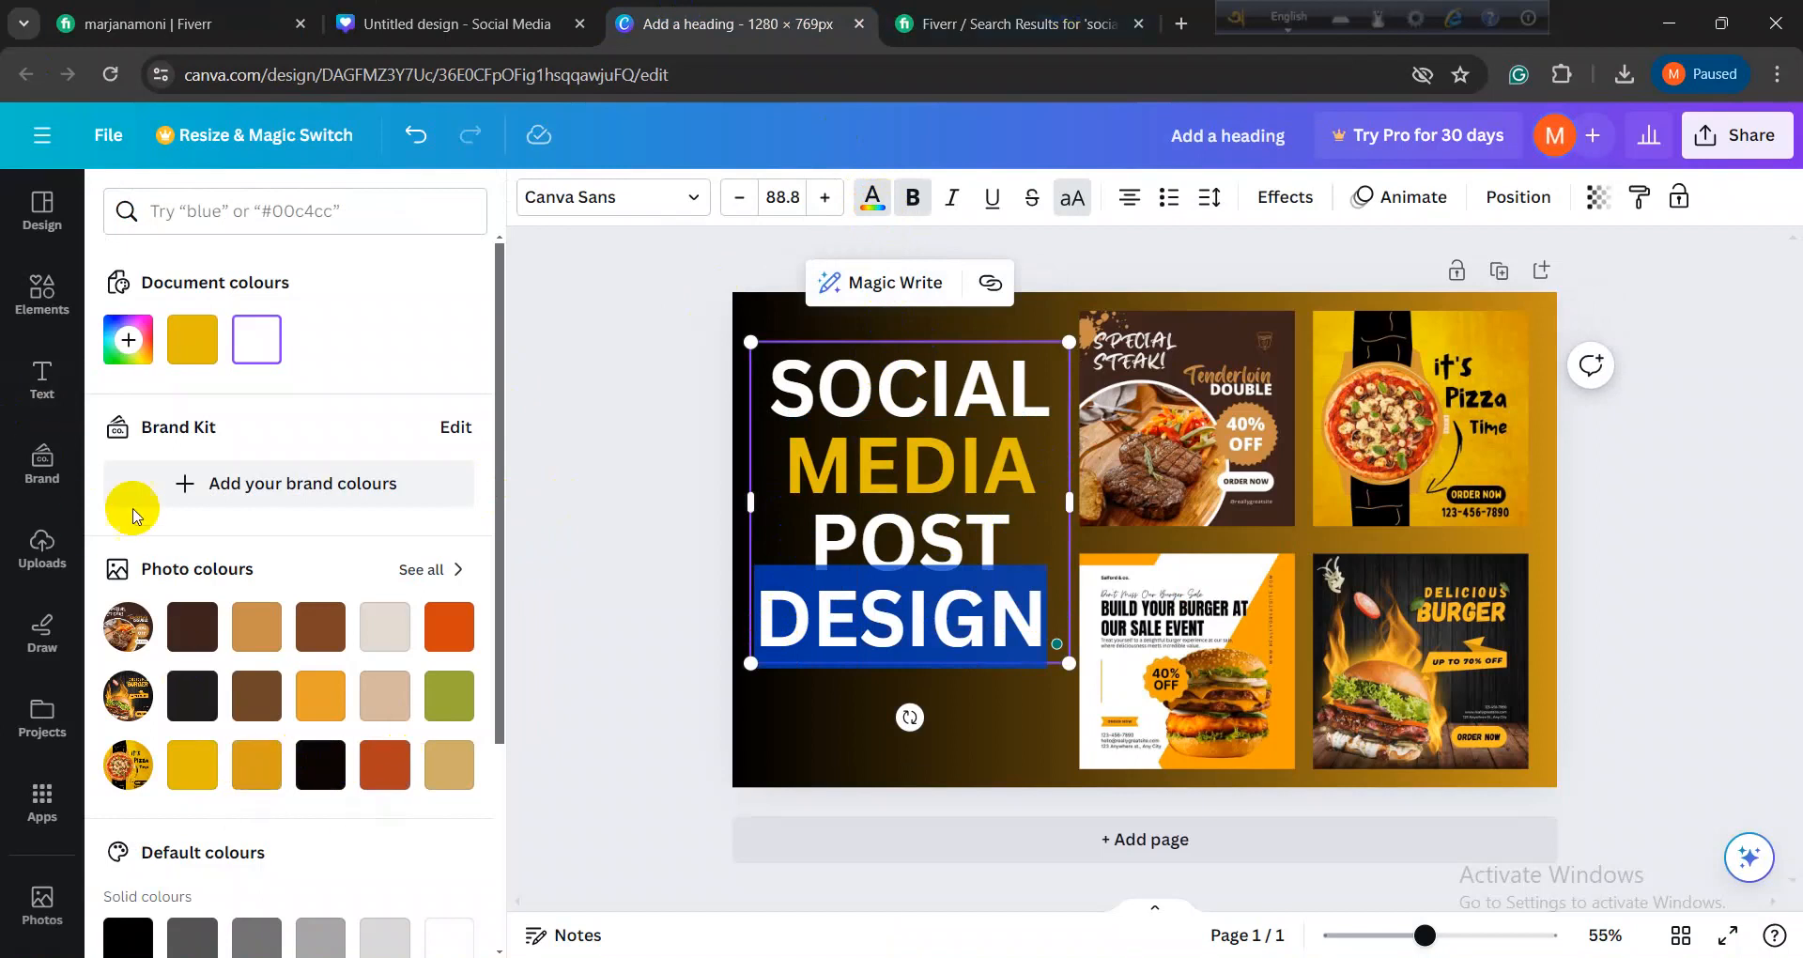
scroll(309, 664, down, 2)
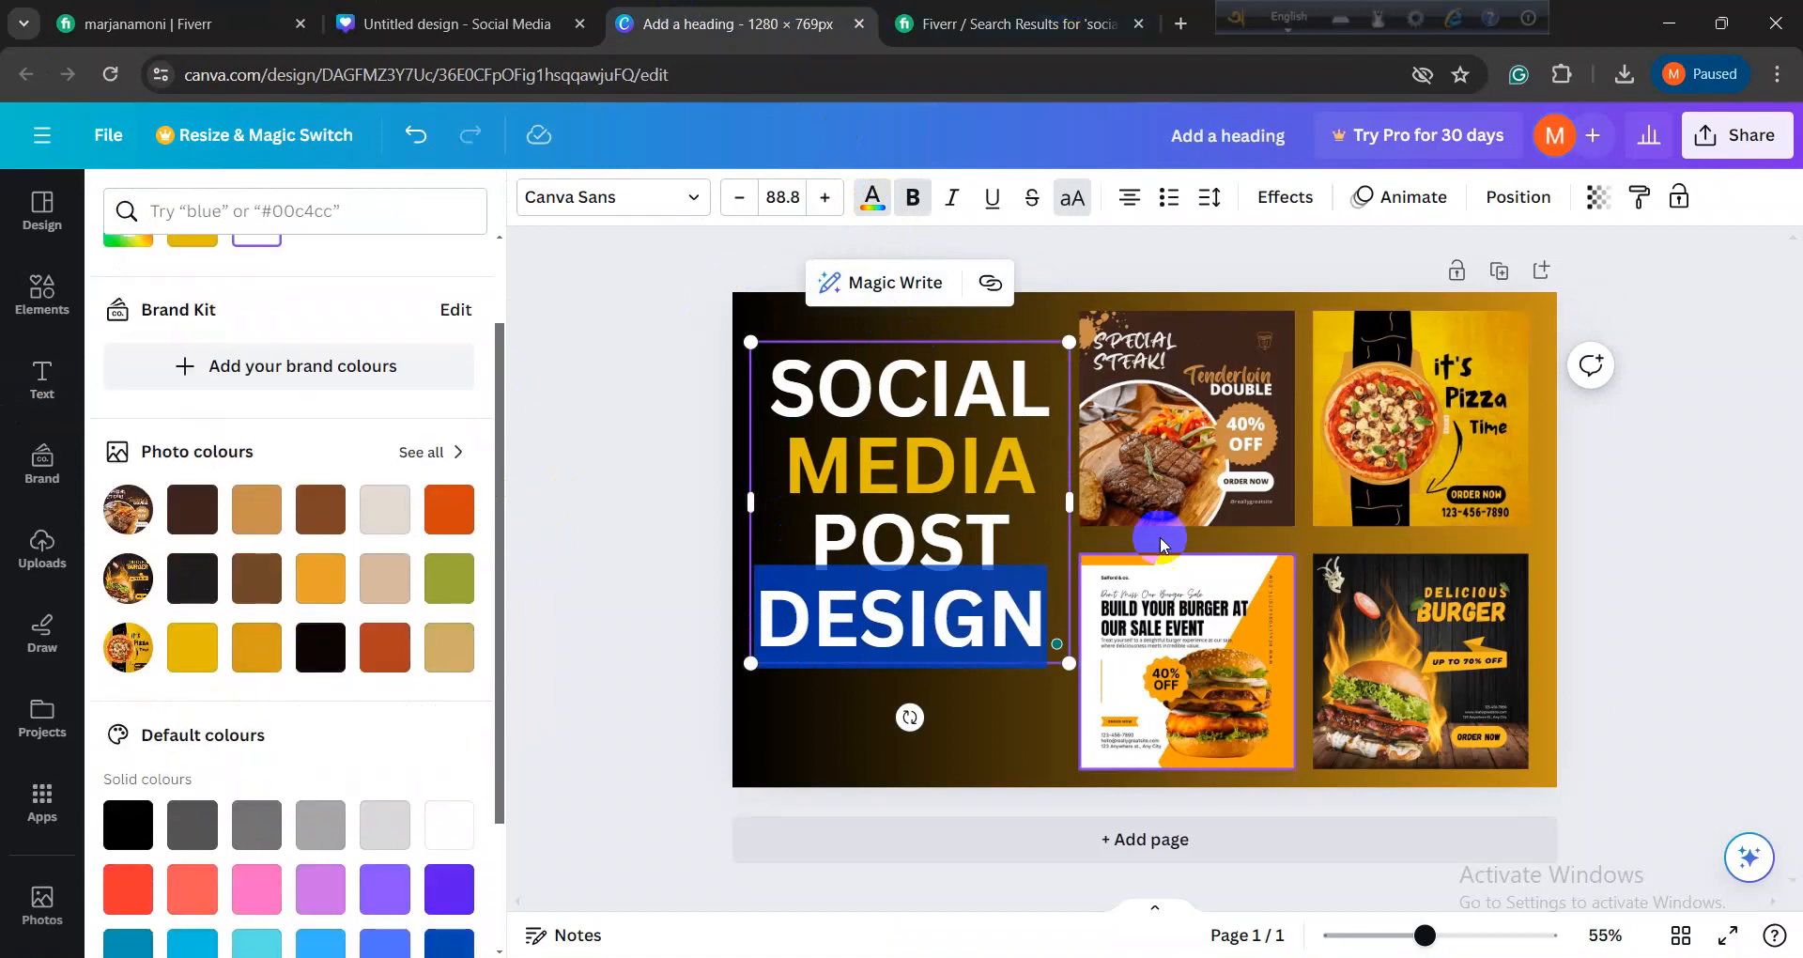
scroll(394, 668, up, 2)
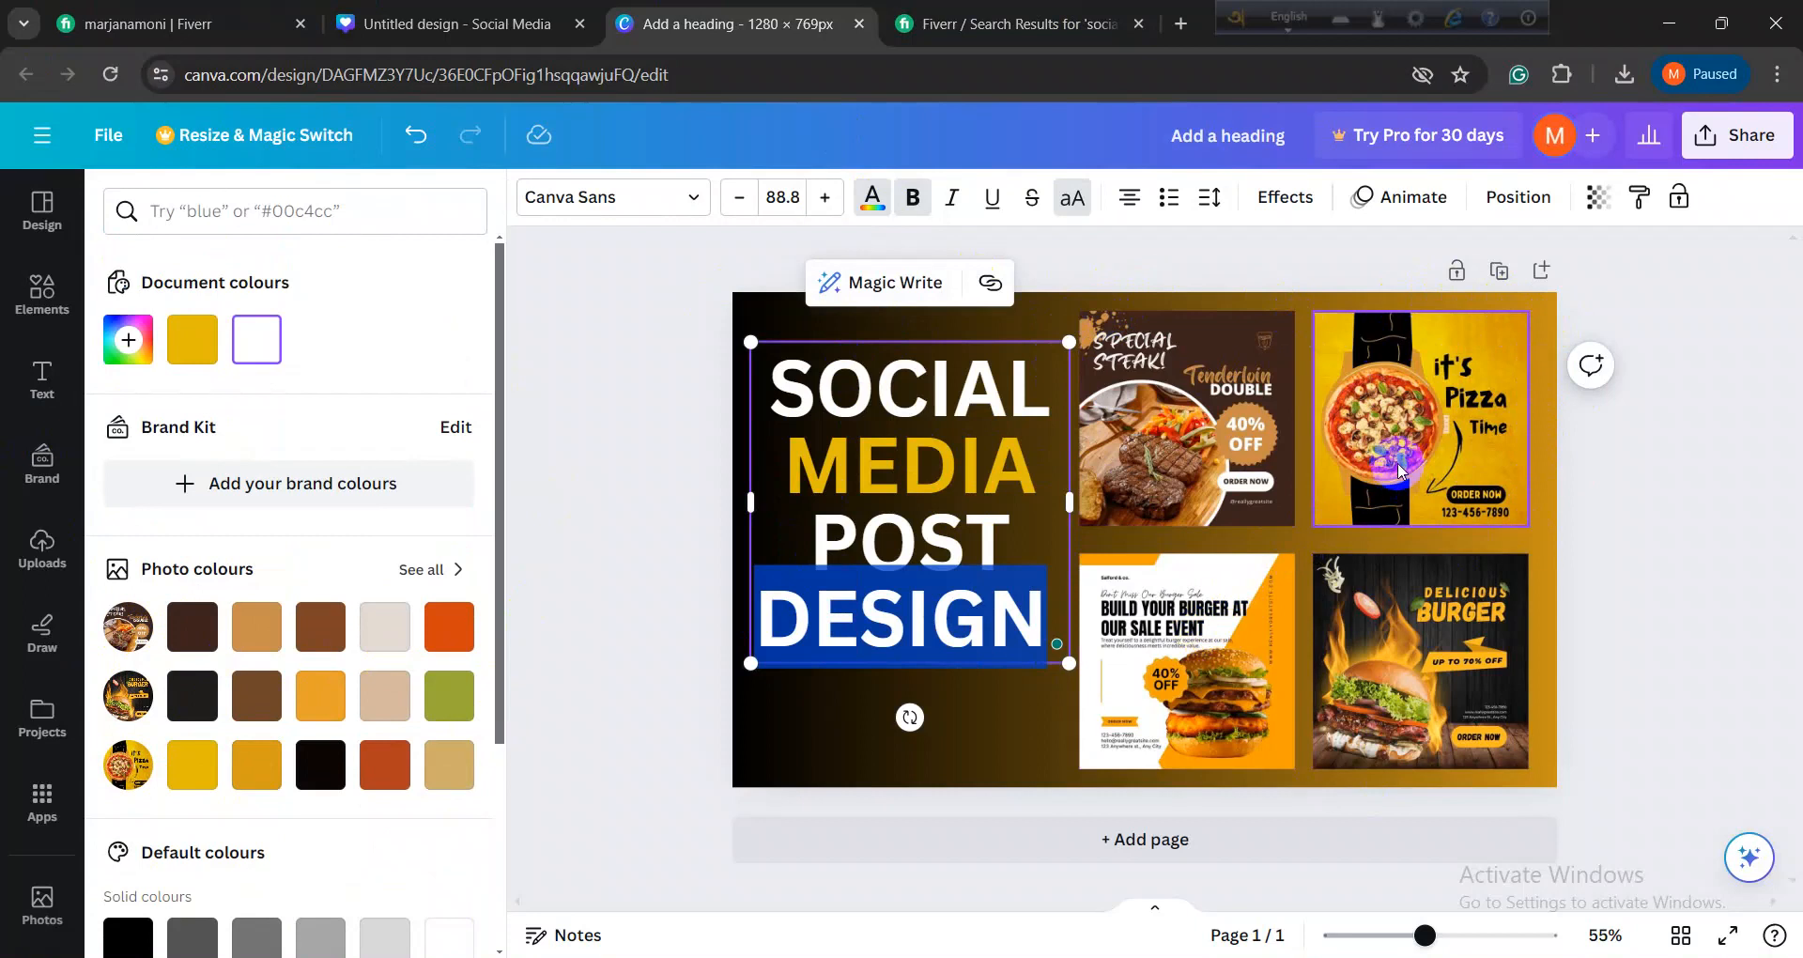
Step: Set the colour of the heading word "DESIGN" to a custom red (#FF0000)
click(967, 620)
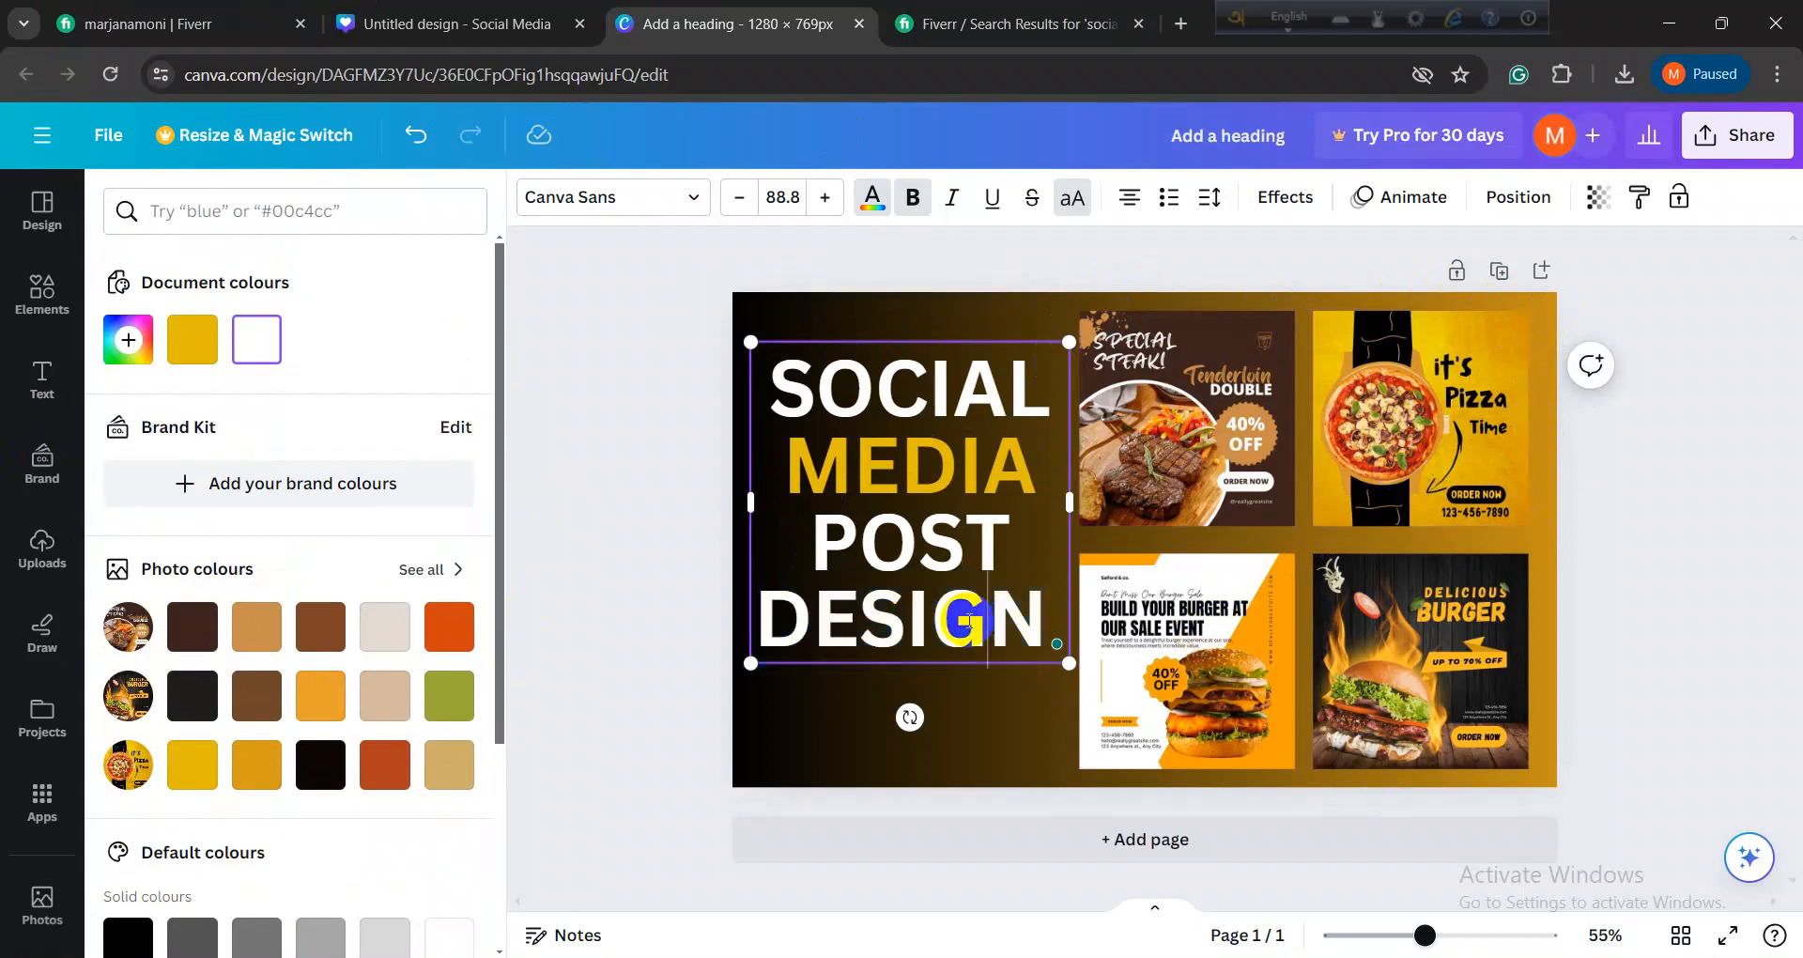
drag(1037, 613, 752, 620)
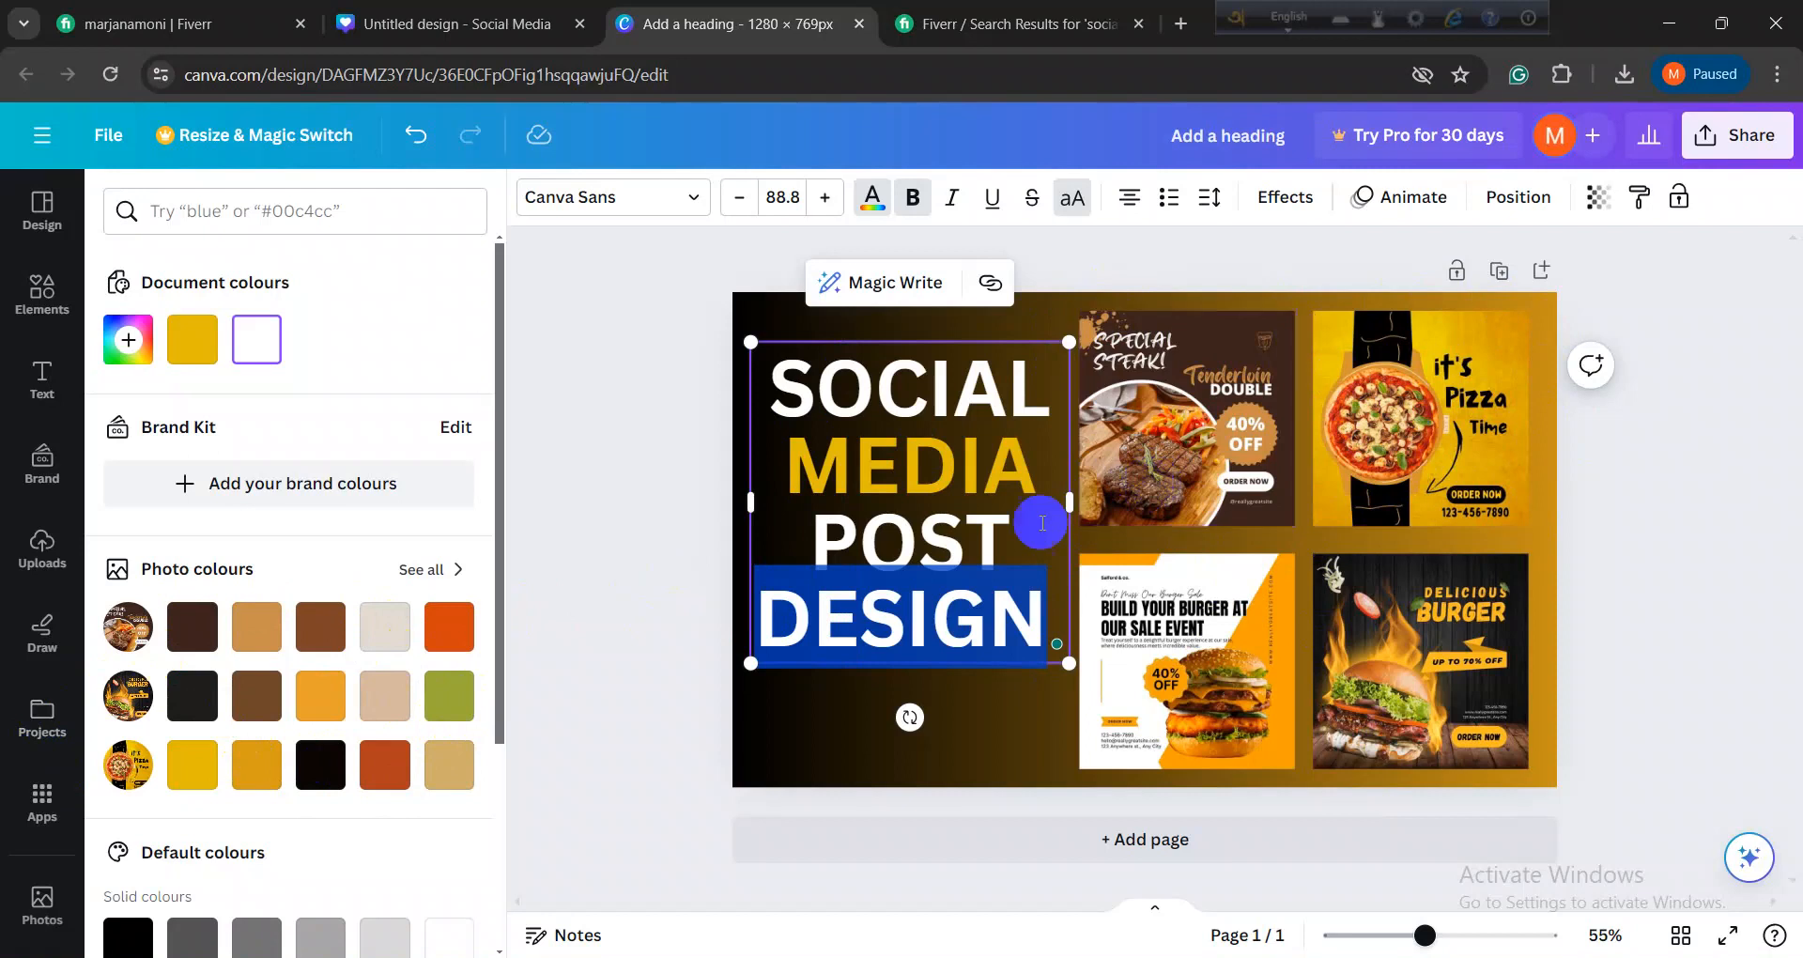
drag(1054, 612, 757, 620)
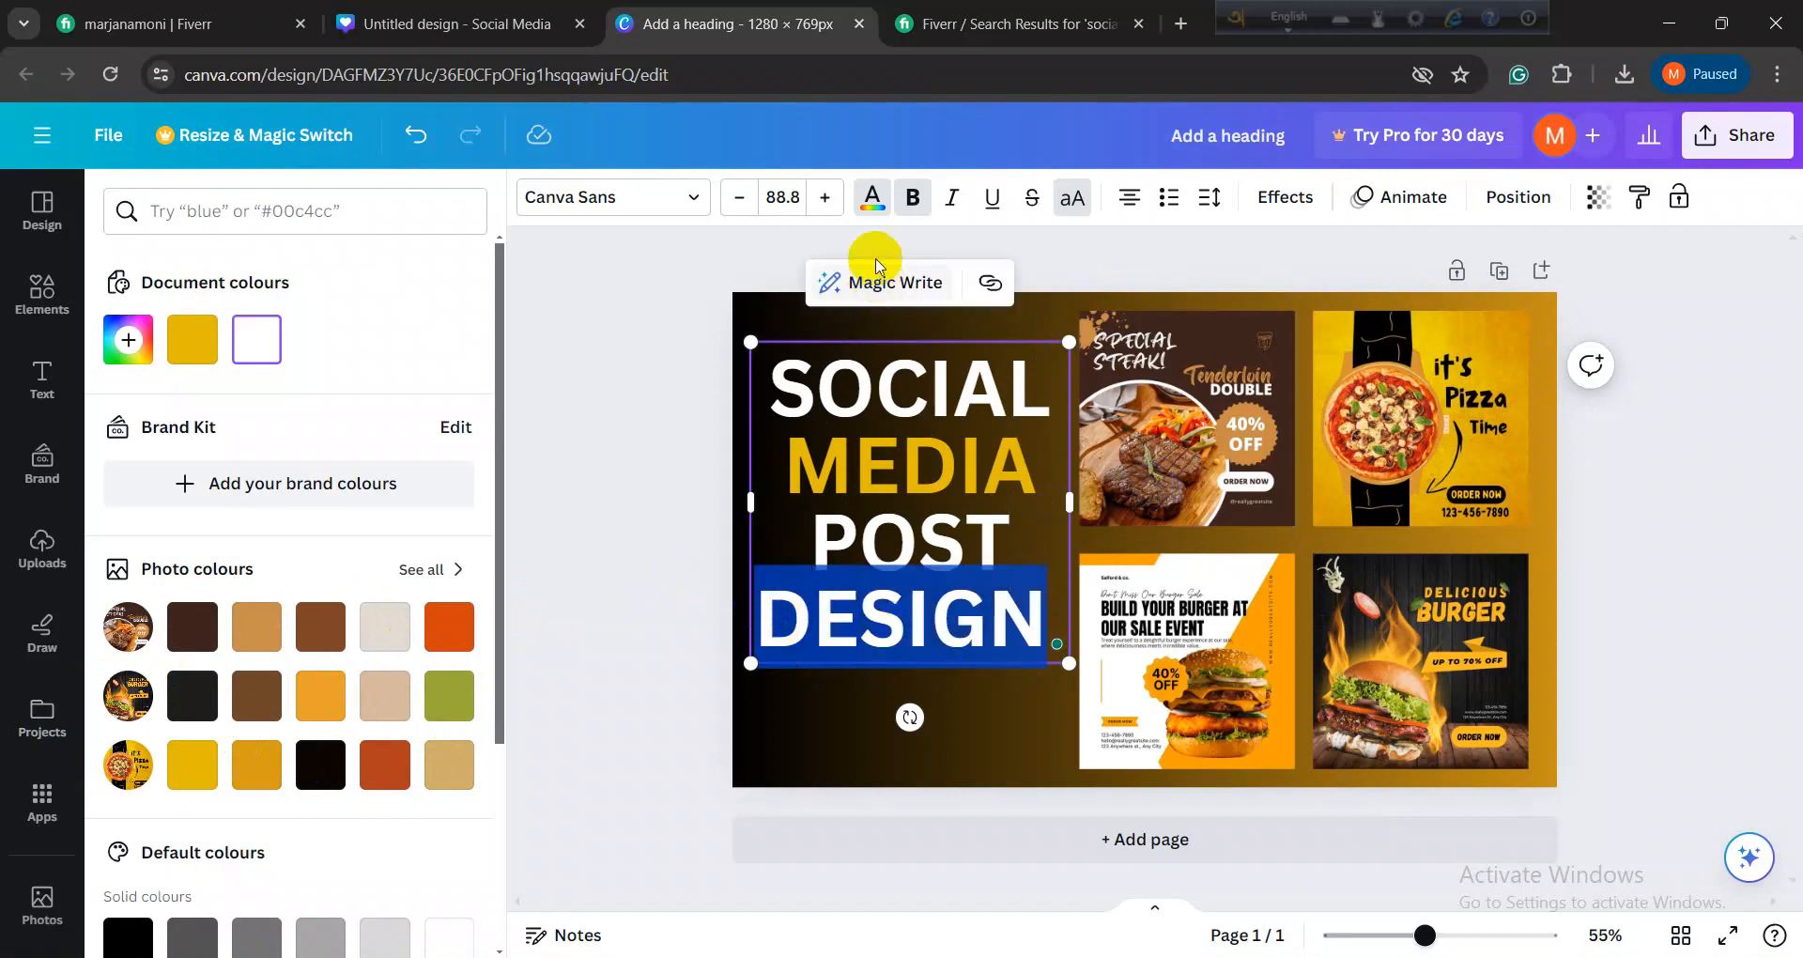
click(873, 216)
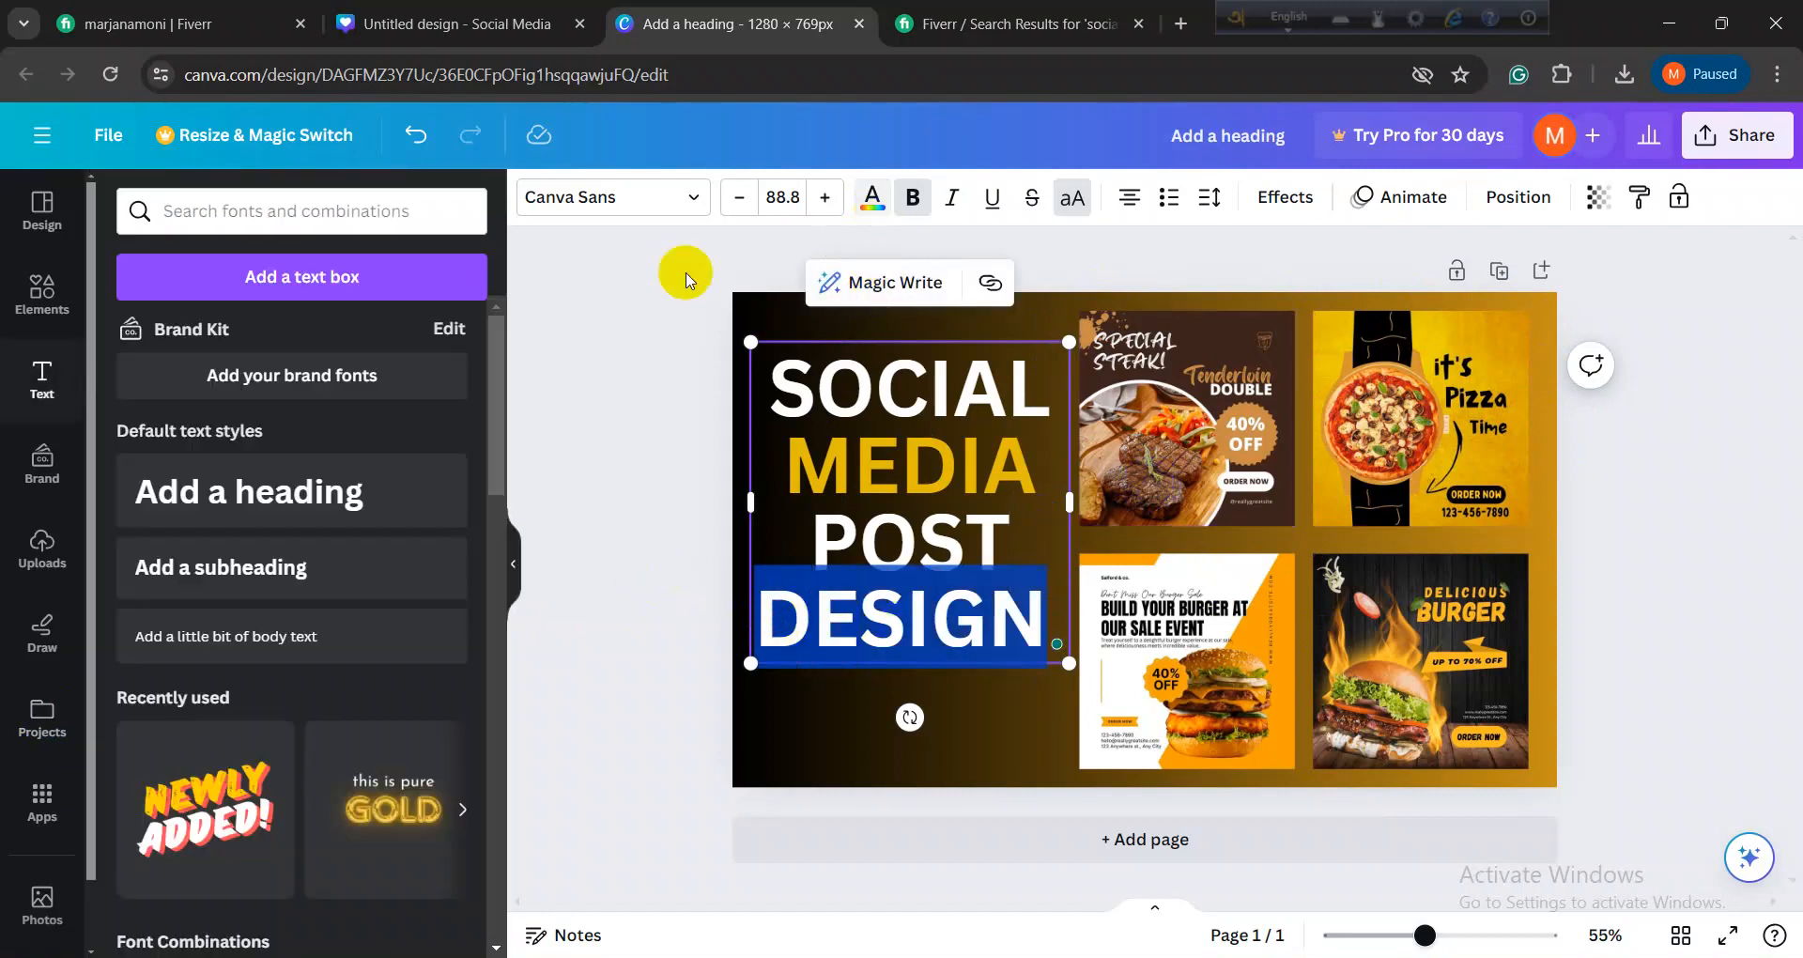
click(869, 197)
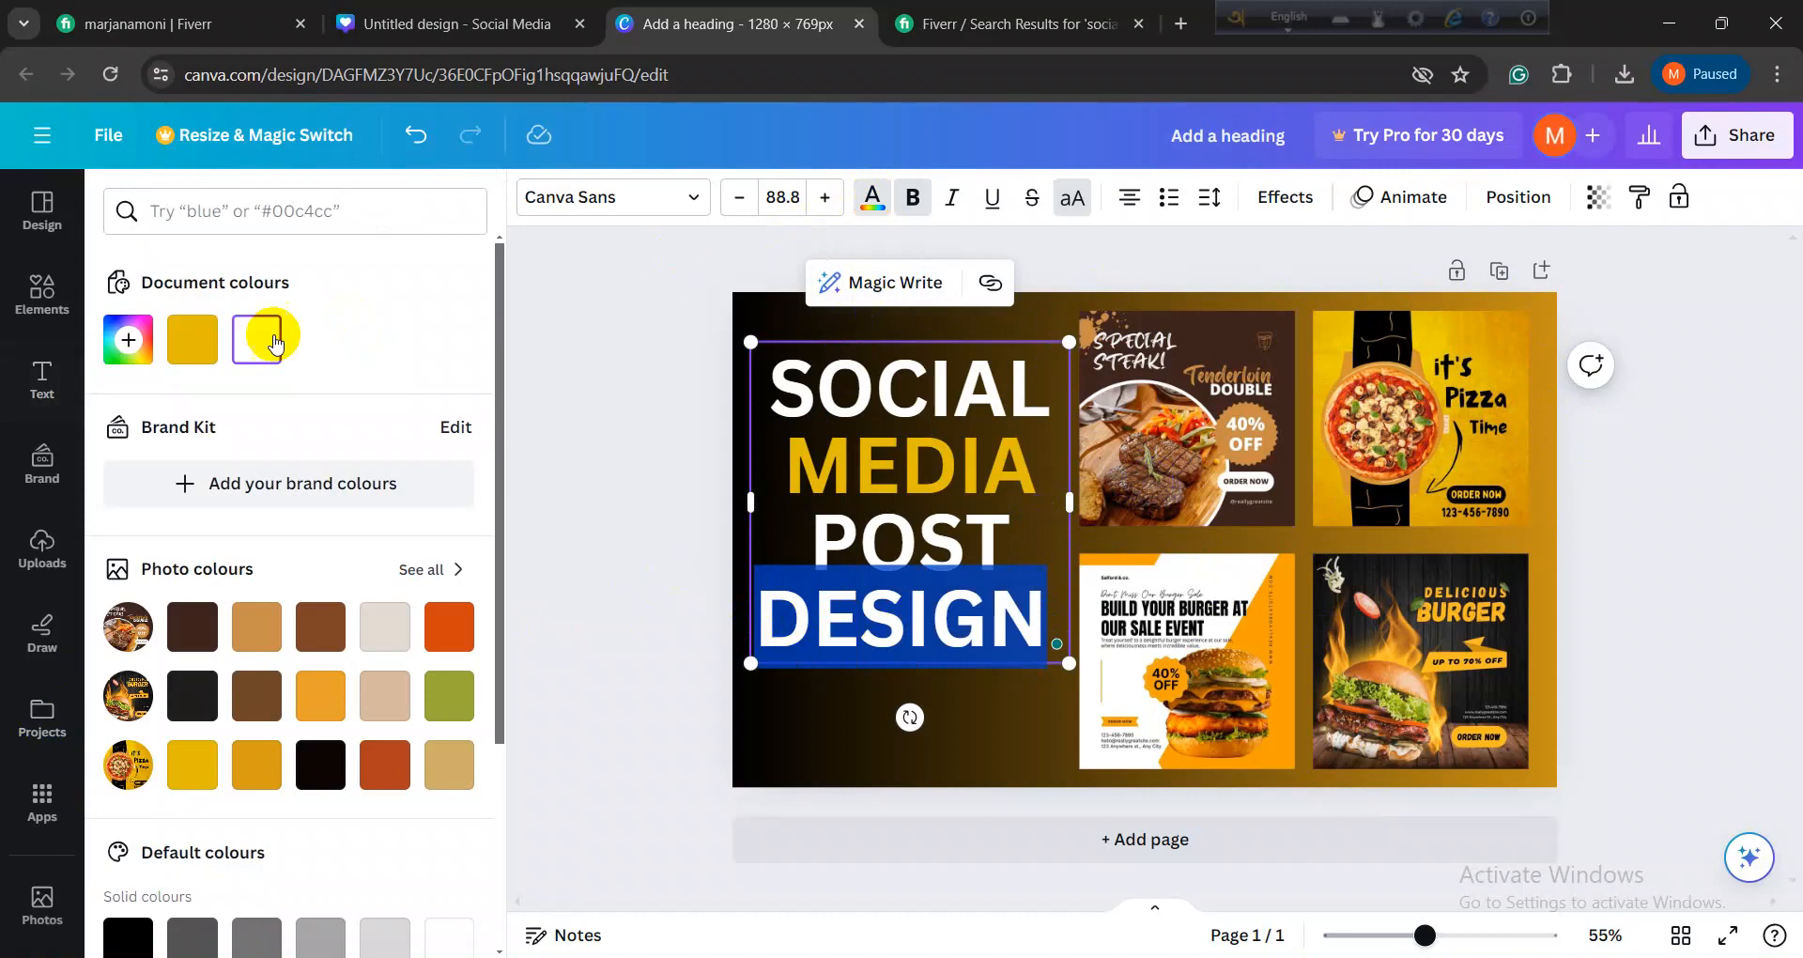
click(129, 349)
drag(282, 442, 477, 385)
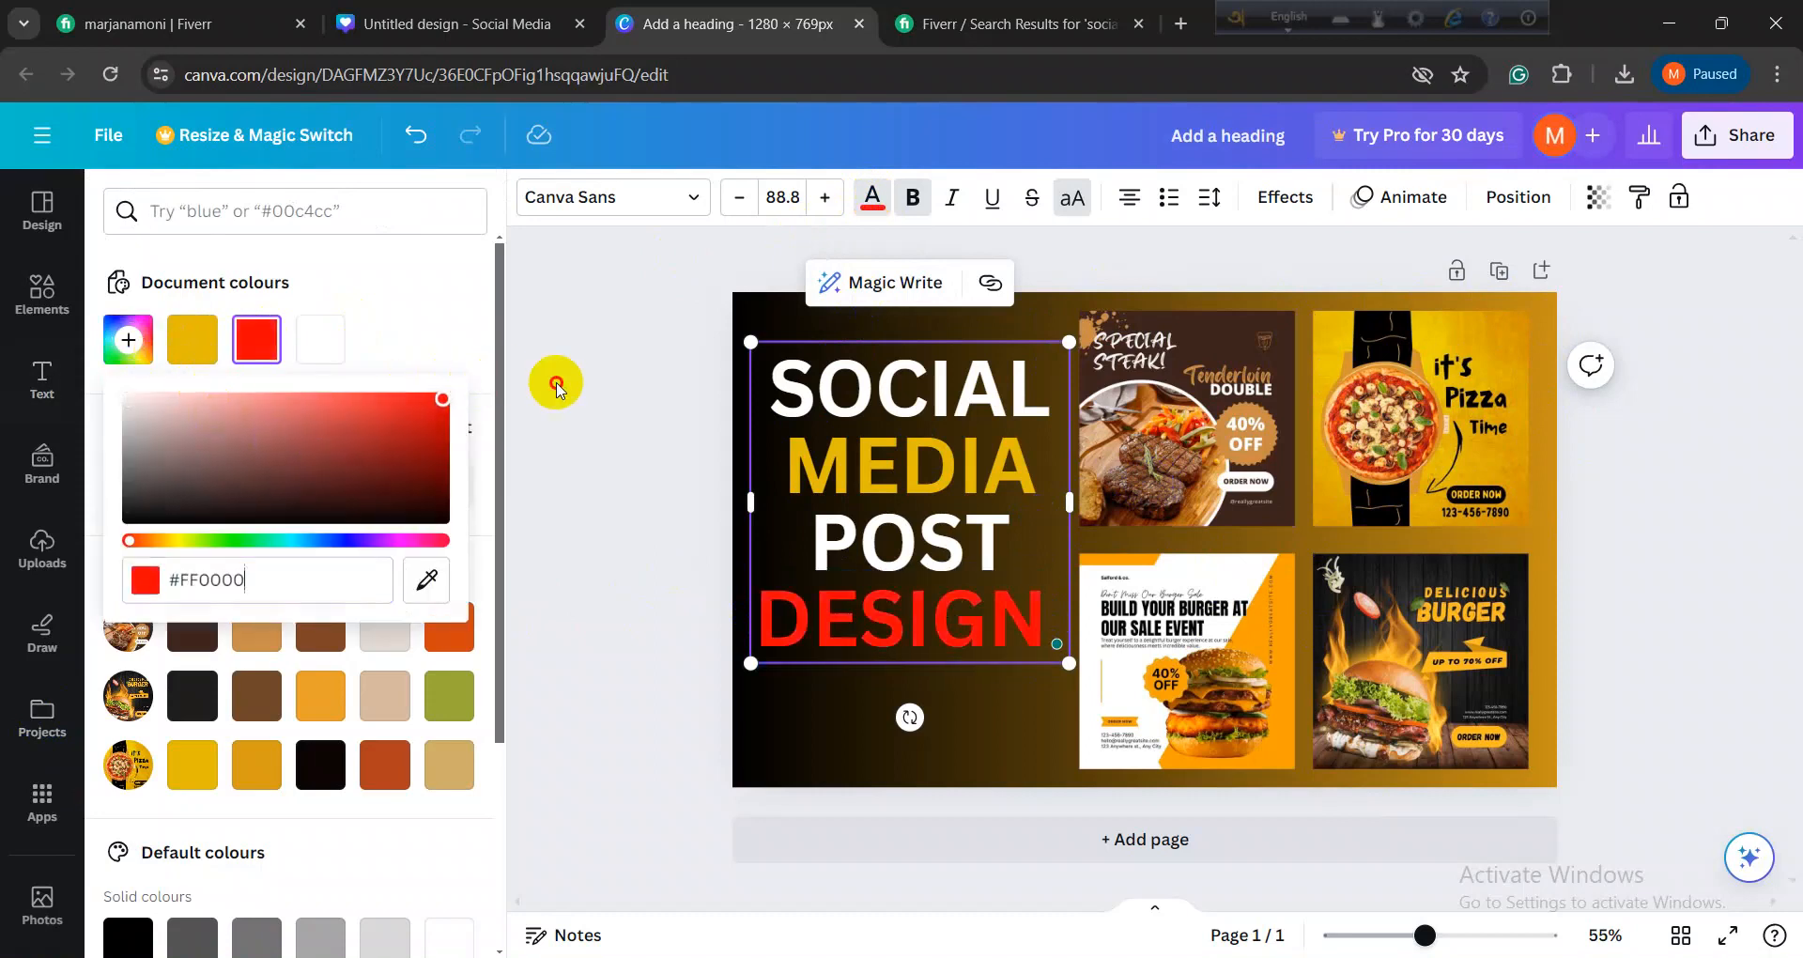
click(556, 388)
Step: Recolour the heading word "DESIGN" with the orange from the steak image's photo colours
click(887, 594)
click(890, 598)
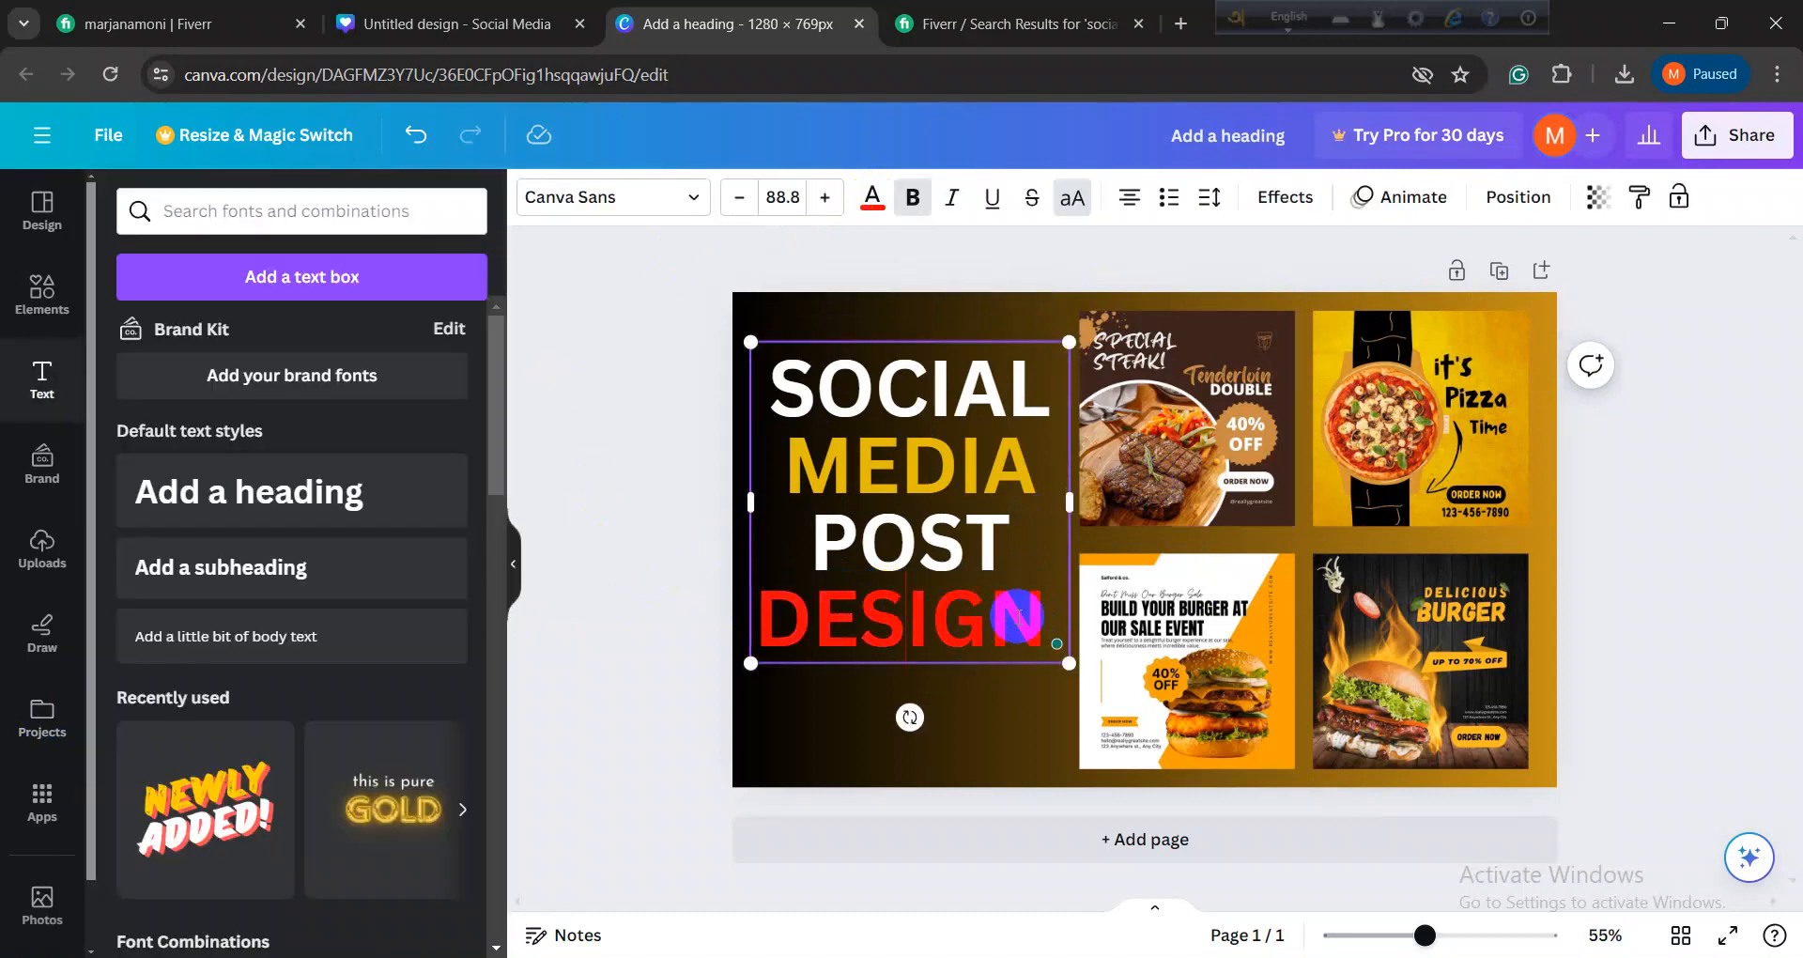
drag(1036, 612, 759, 619)
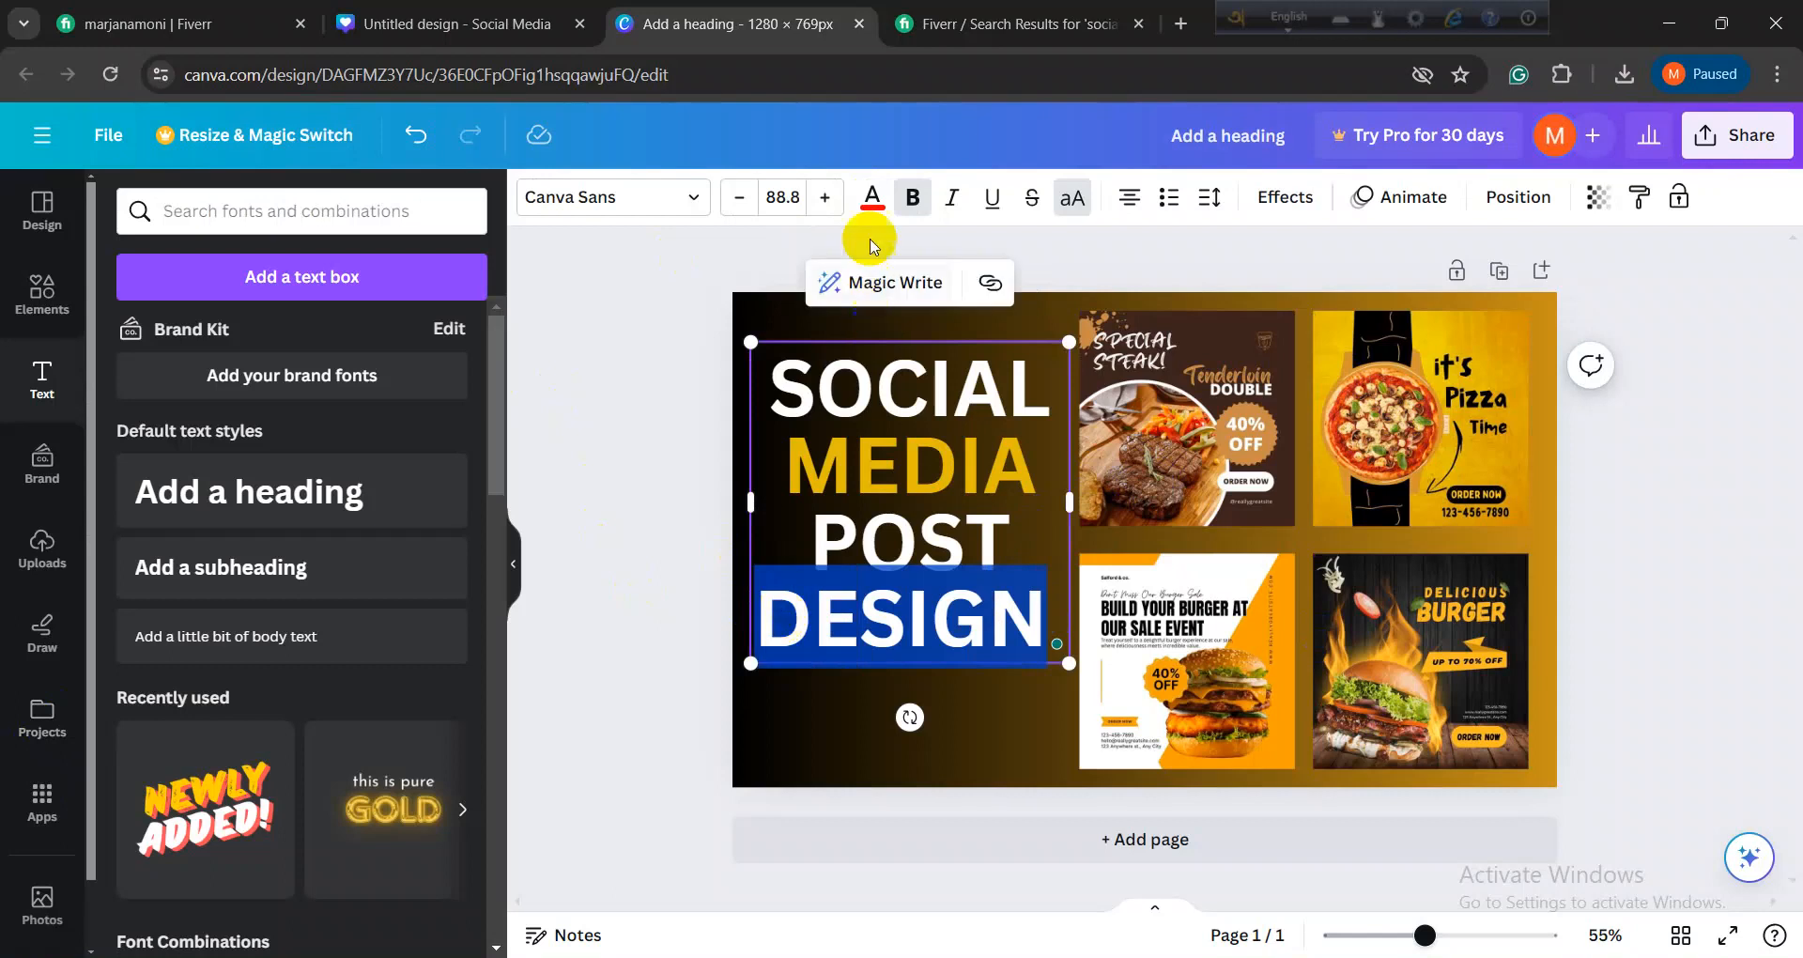
click(873, 201)
click(450, 617)
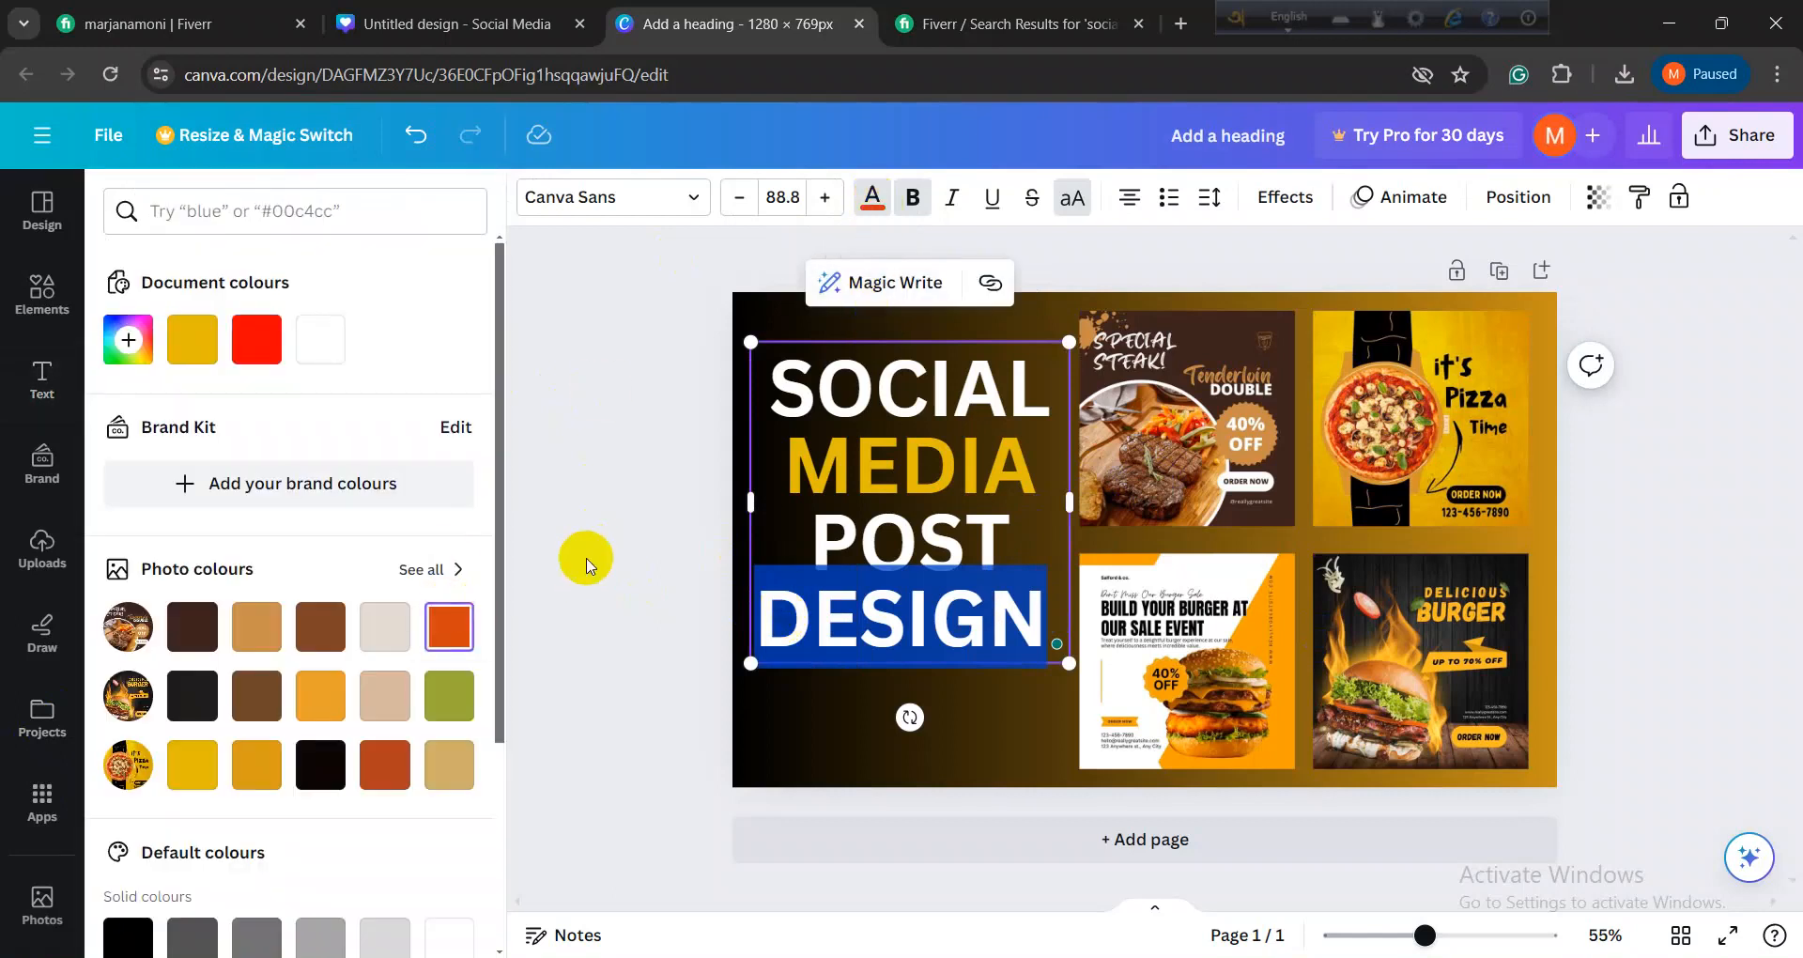
click(584, 559)
click(866, 584)
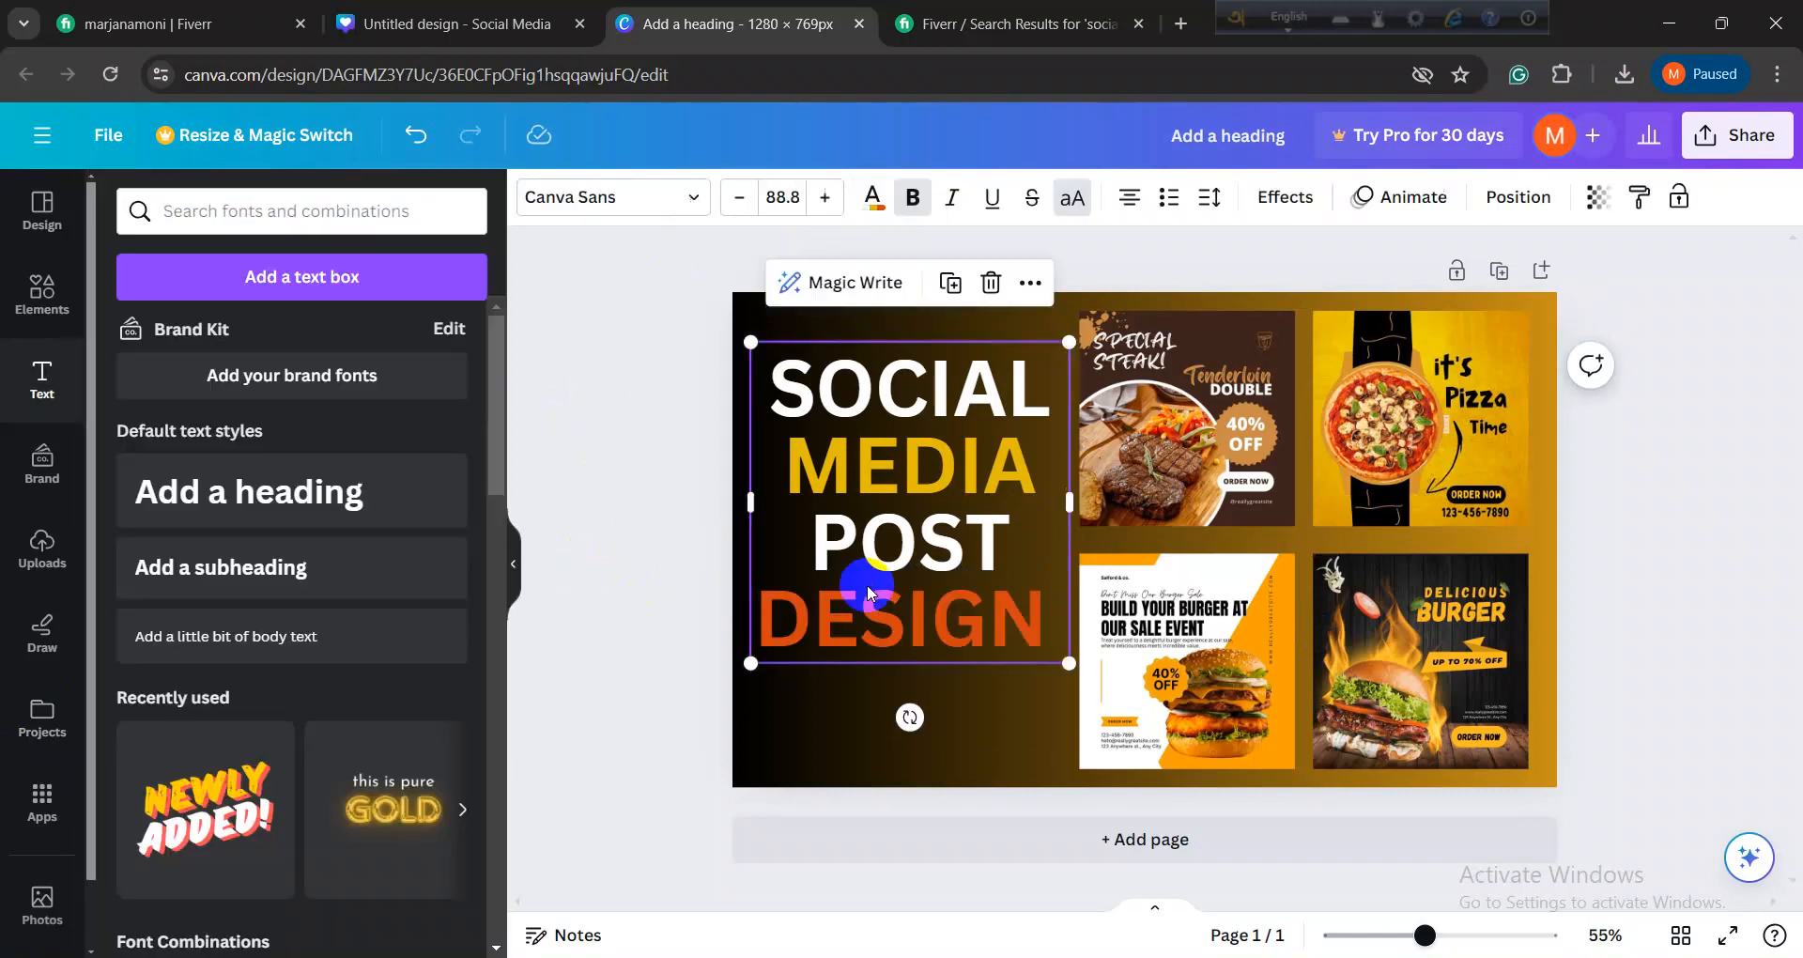
Step: Recolour the heading word "DESIGN" with the olive green from the burger image's photo colours
click(977, 620)
drag(1039, 607, 772, 631)
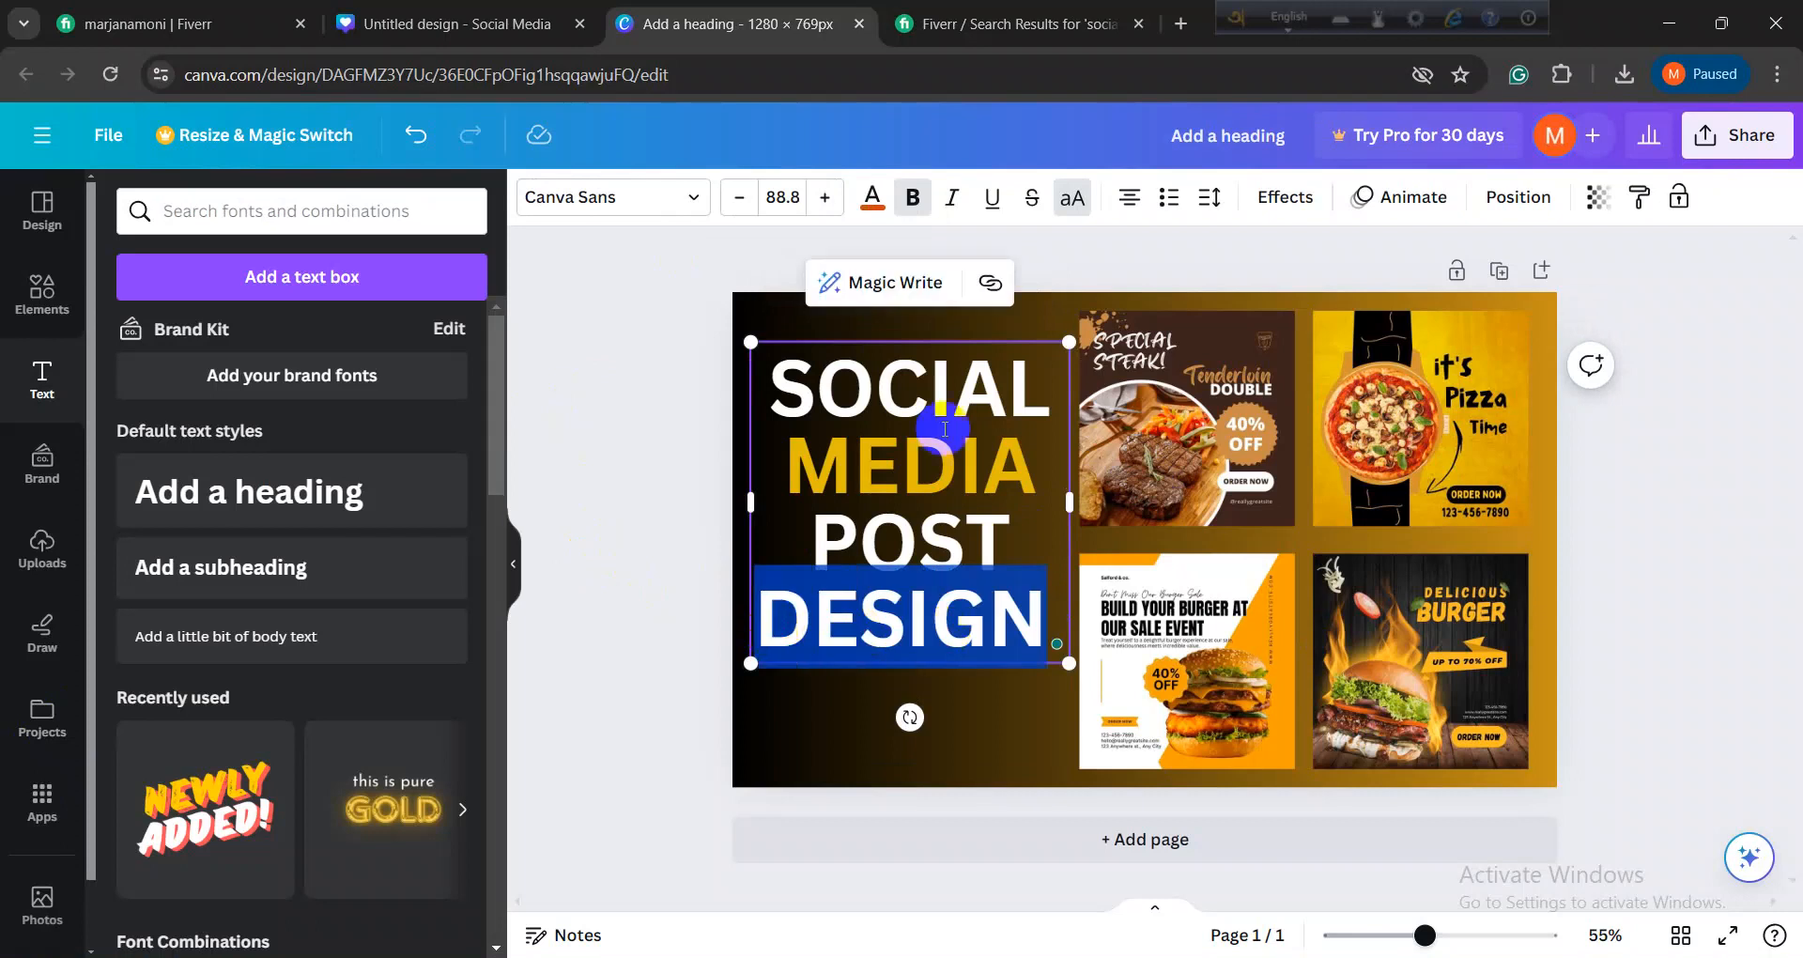
click(872, 198)
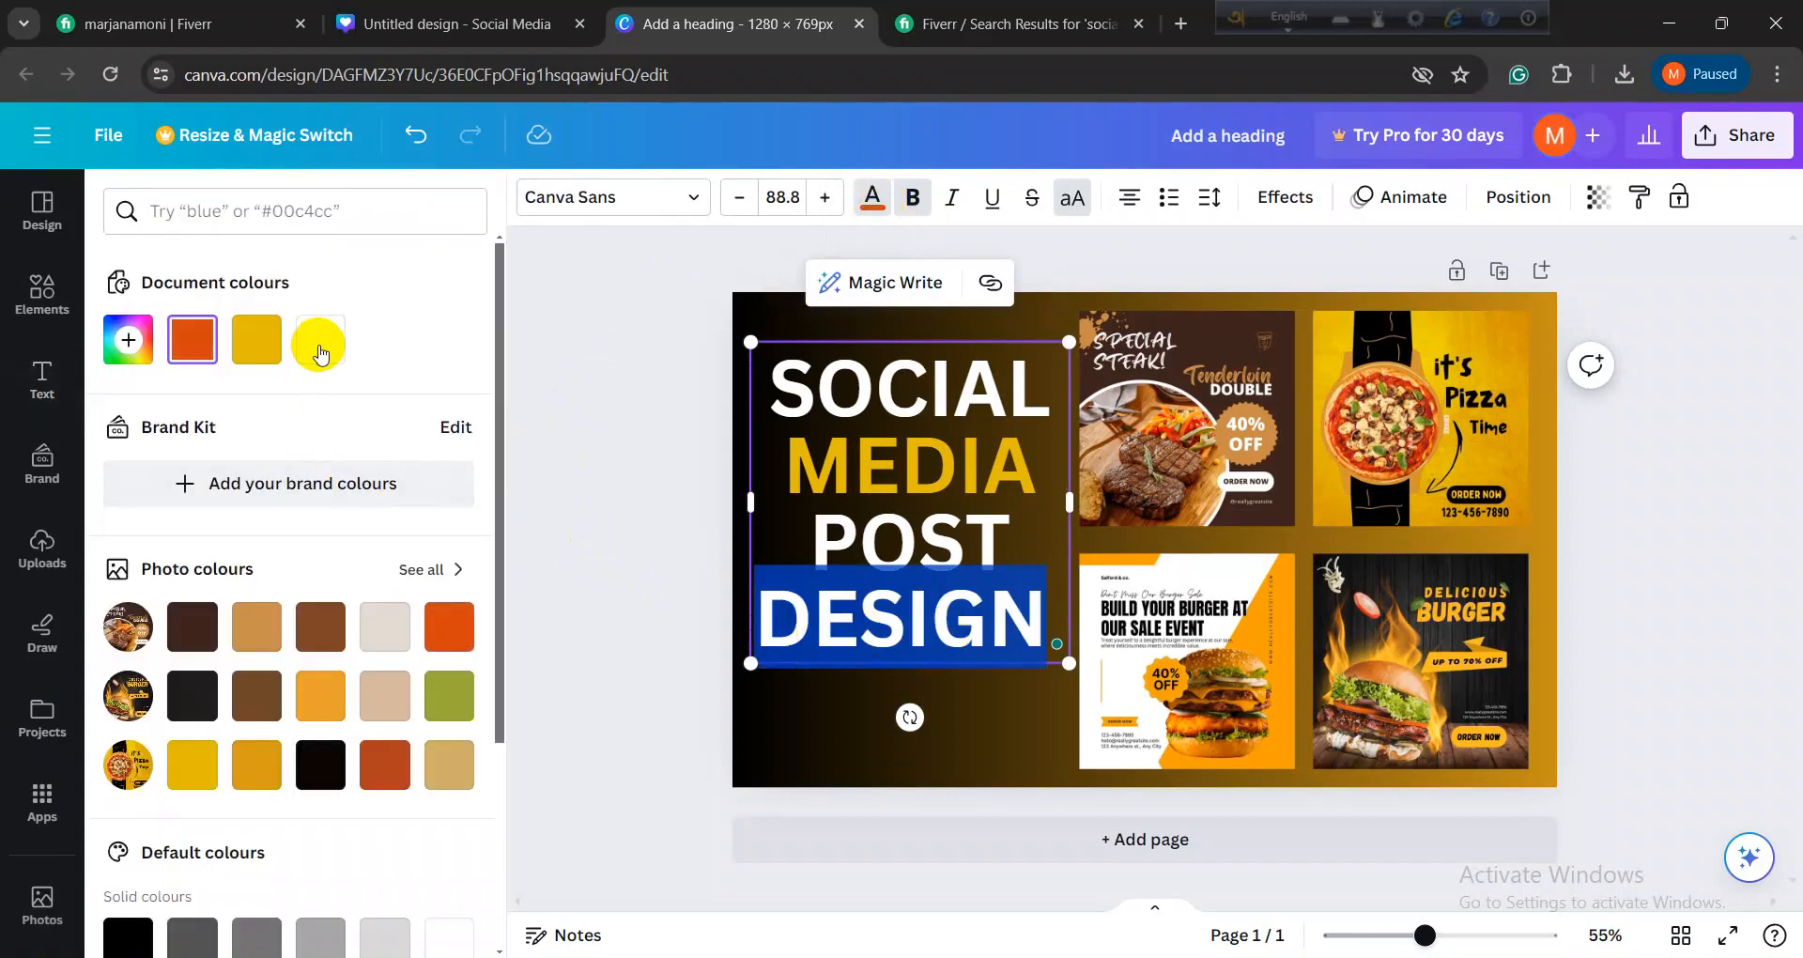
click(444, 692)
click(595, 575)
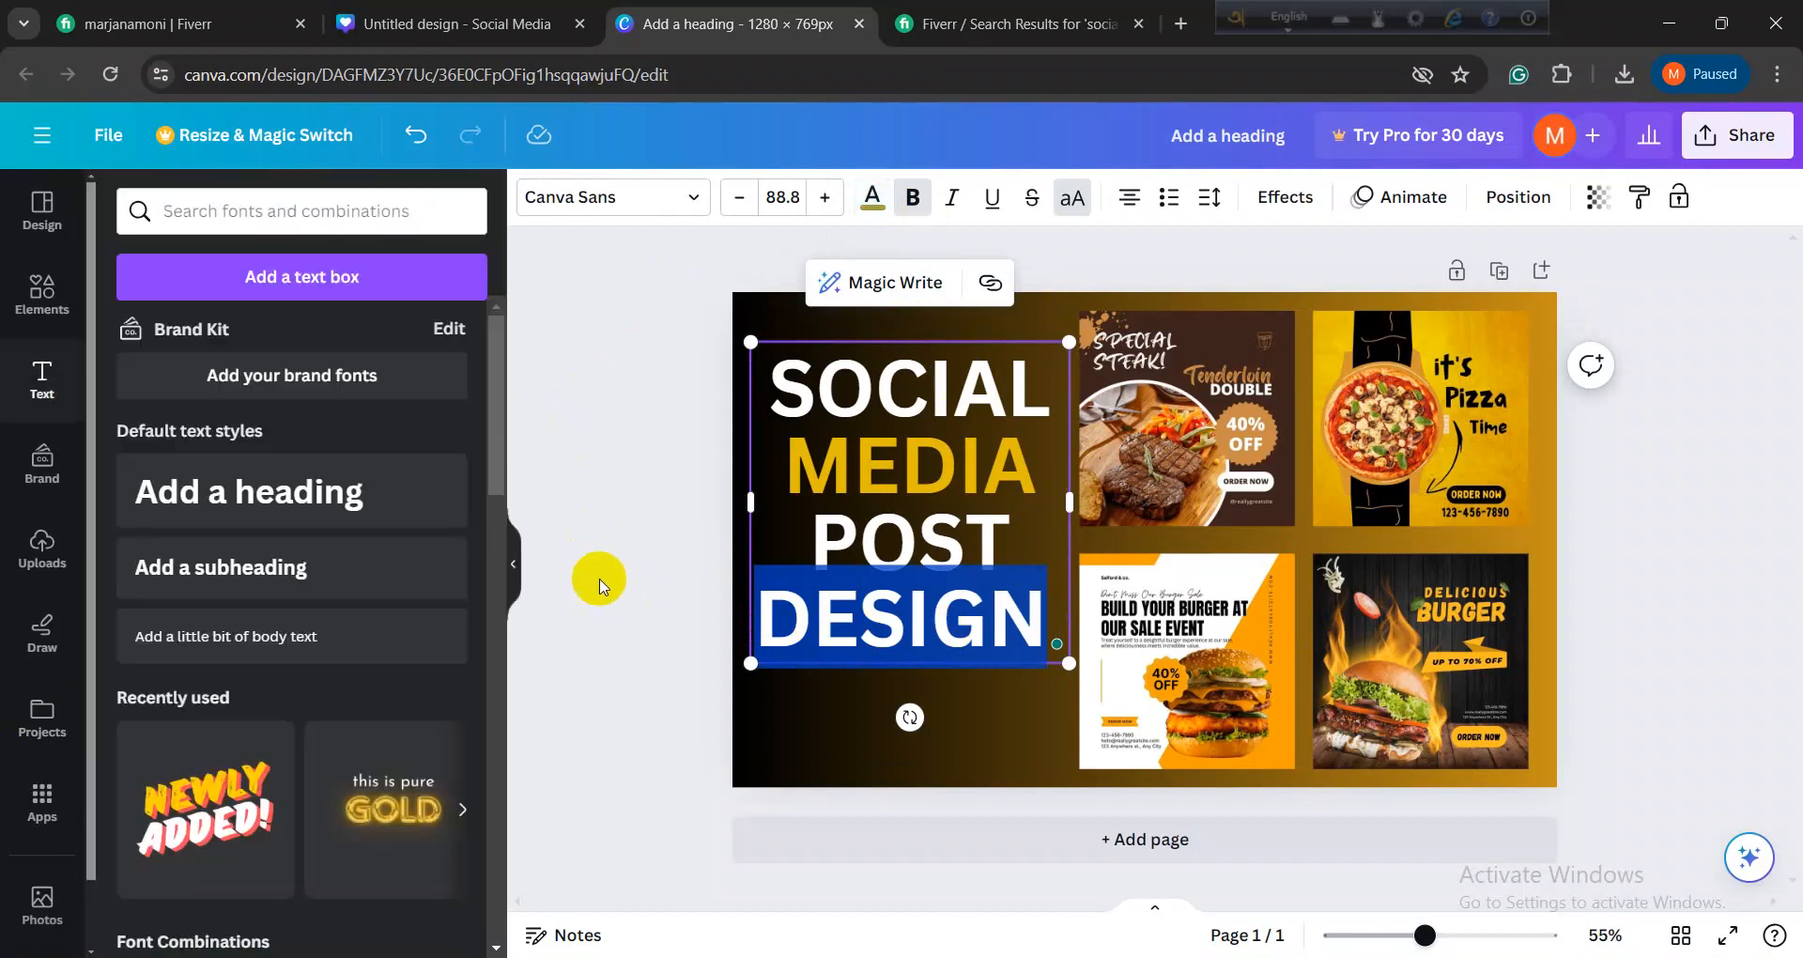
click(830, 595)
click(925, 607)
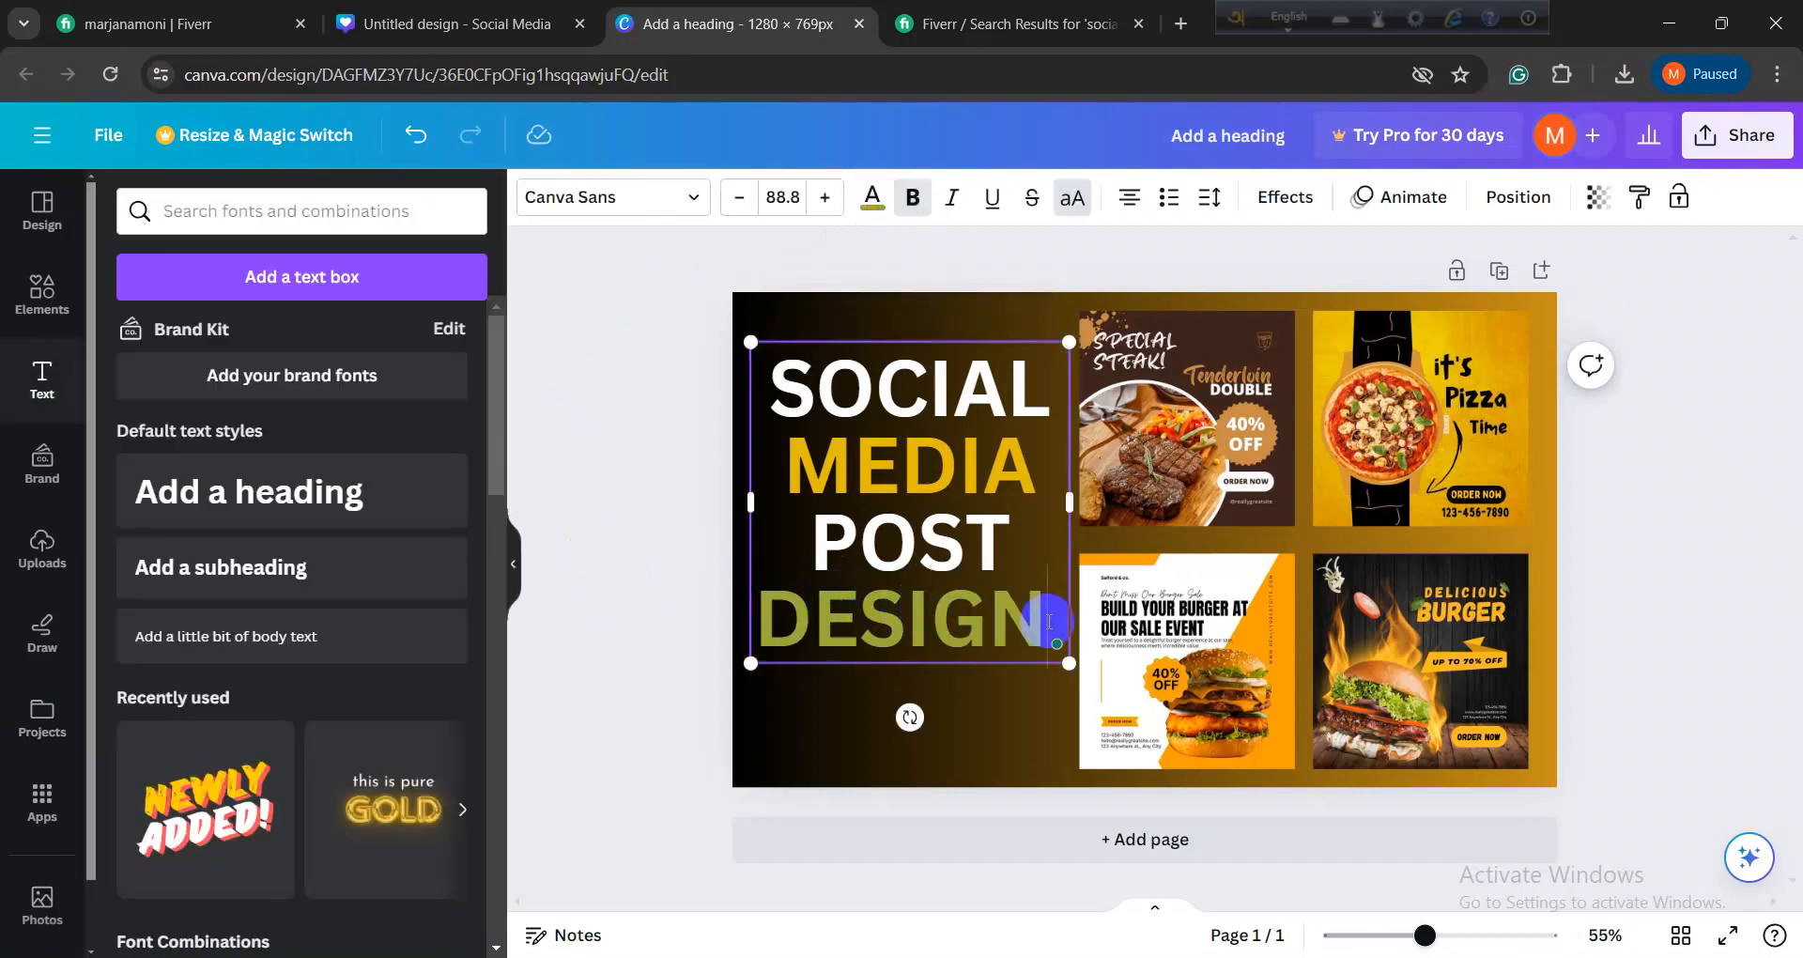
Step: Set the colour of the heading word "DESIGN" to white and deselect the text
drag(1048, 621, 757, 620)
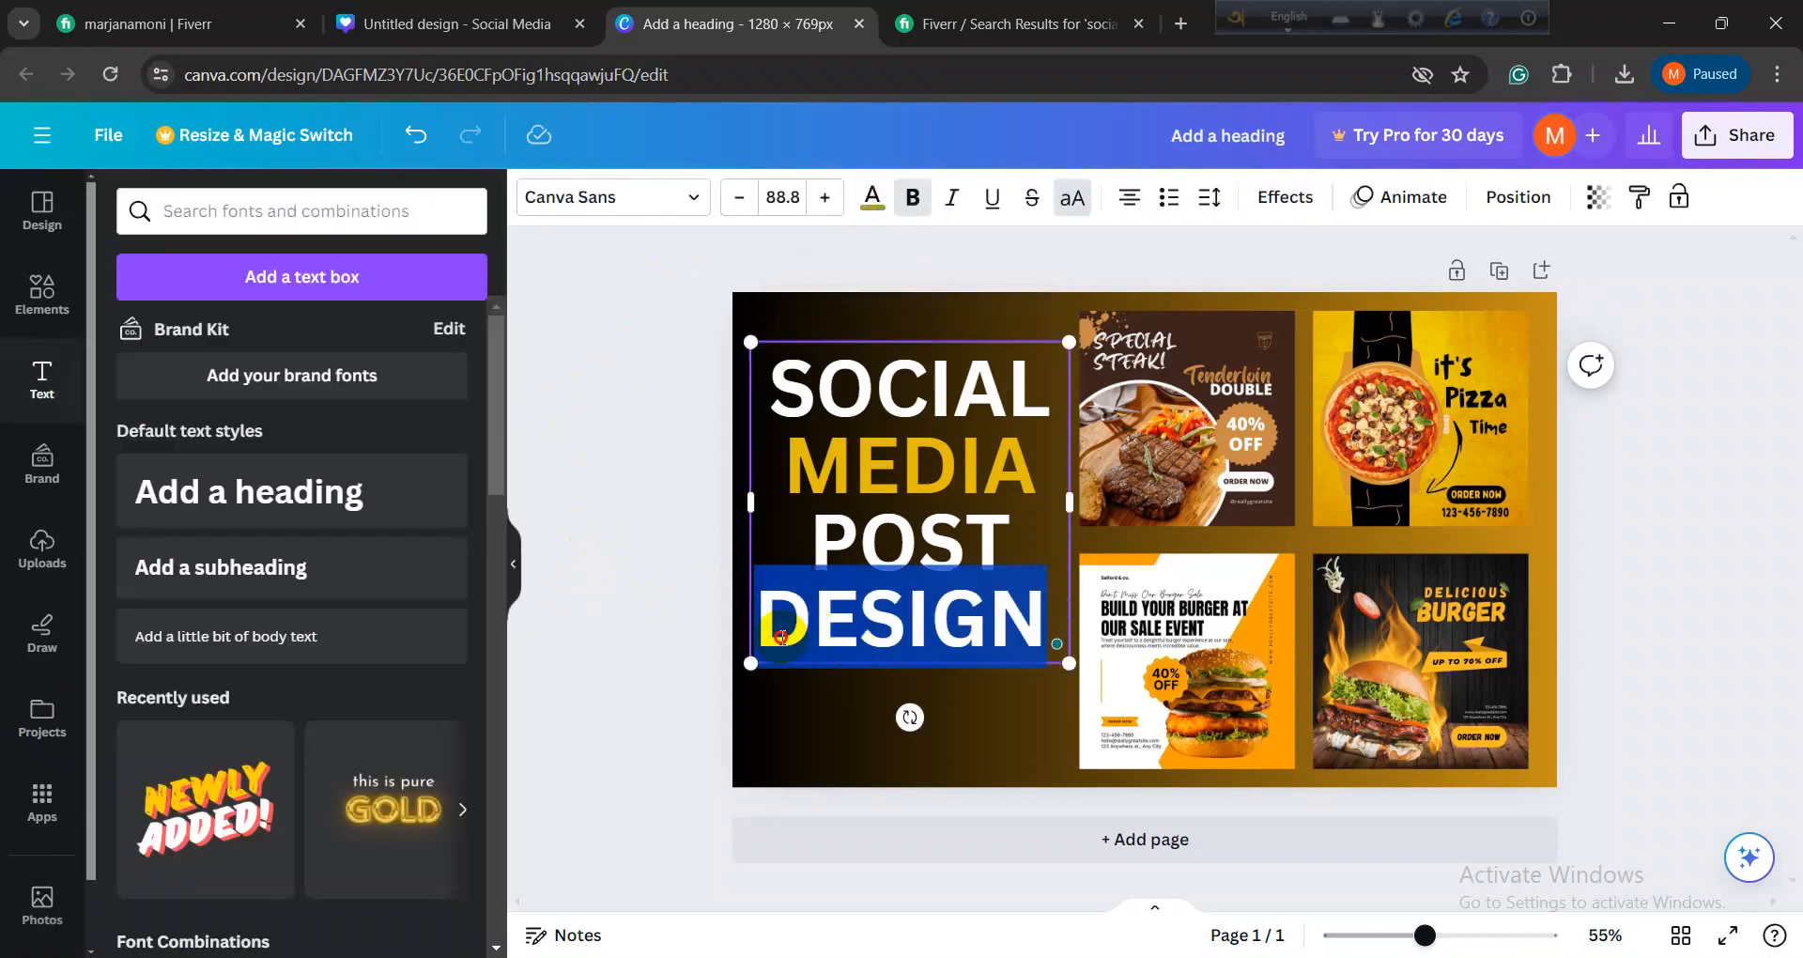
click(870, 202)
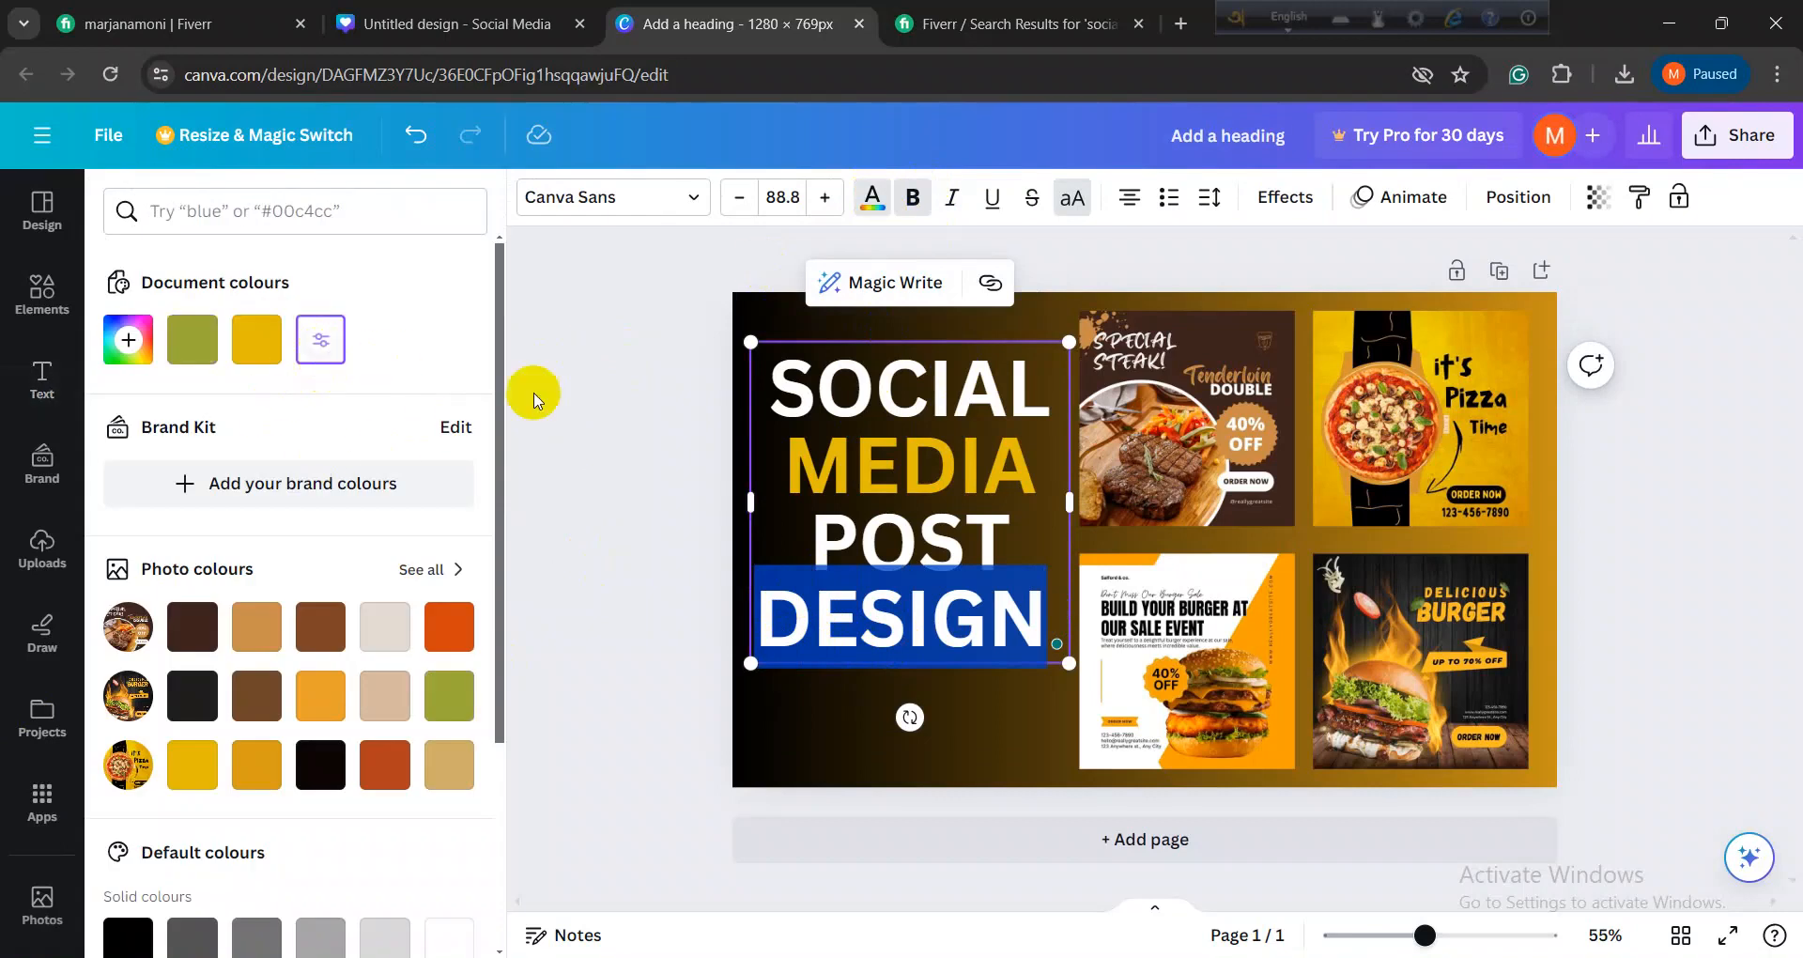
click(597, 420)
click(597, 420)
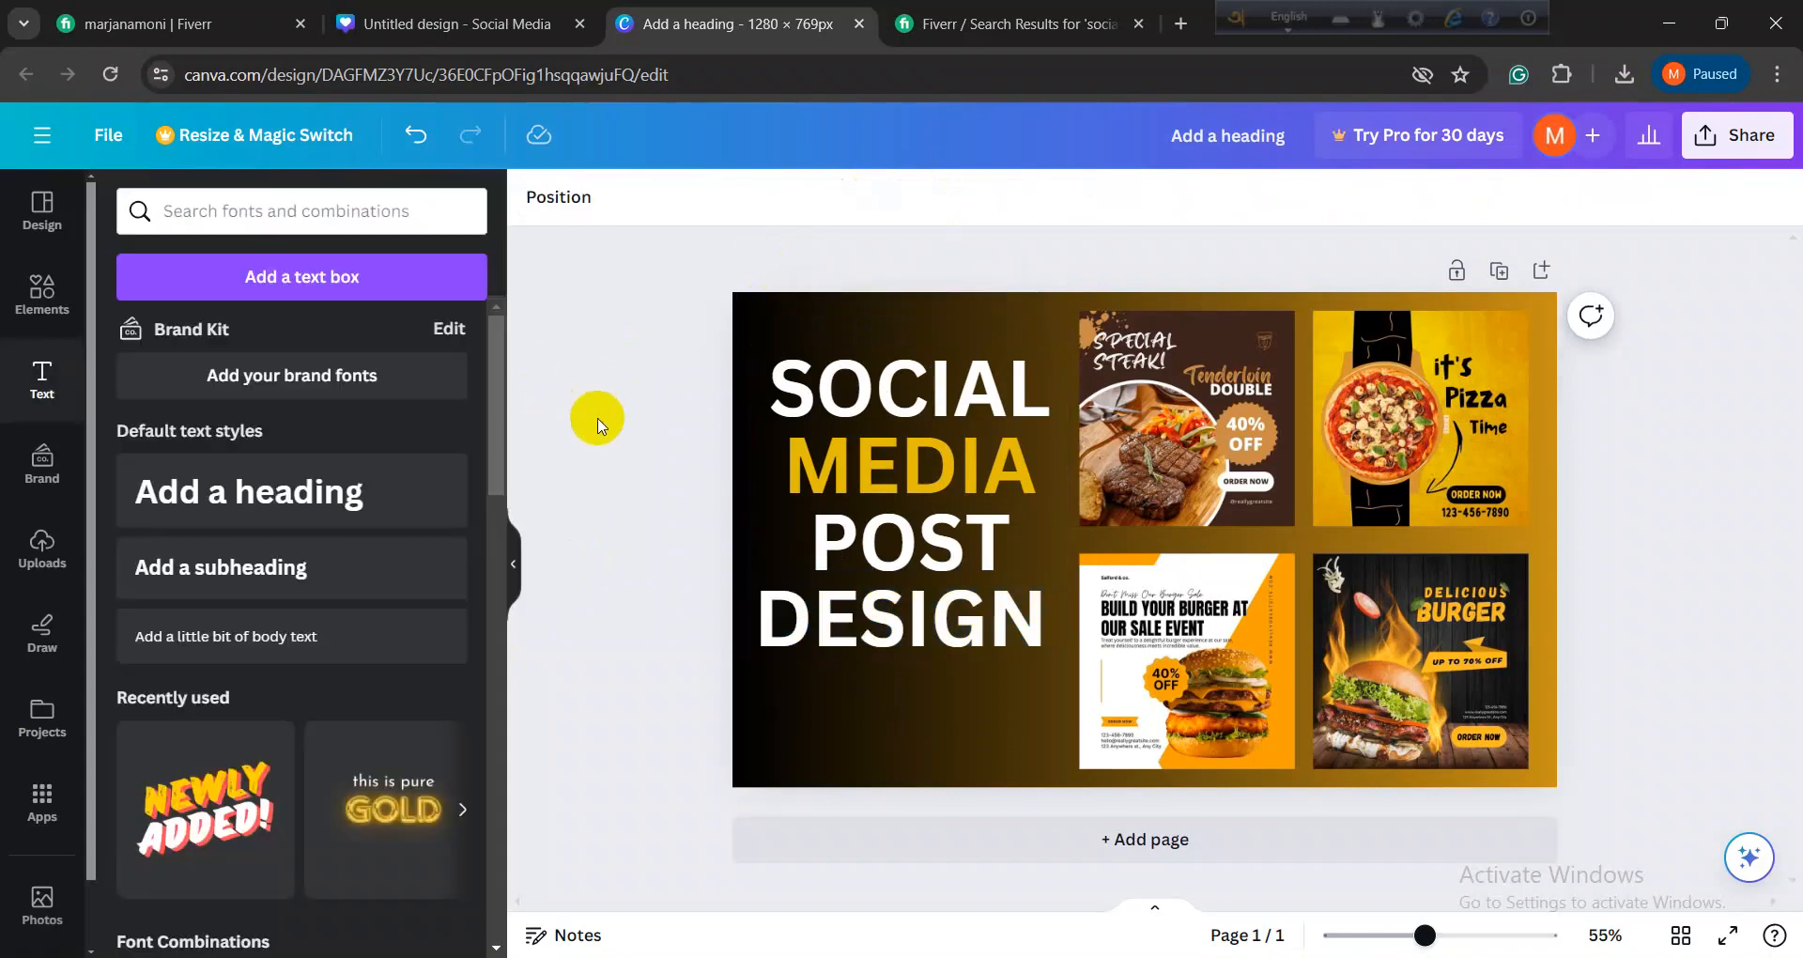
Step: Change the heading's font to League Spartan and nudge the text block slightly to the right
click(753, 428)
click(605, 206)
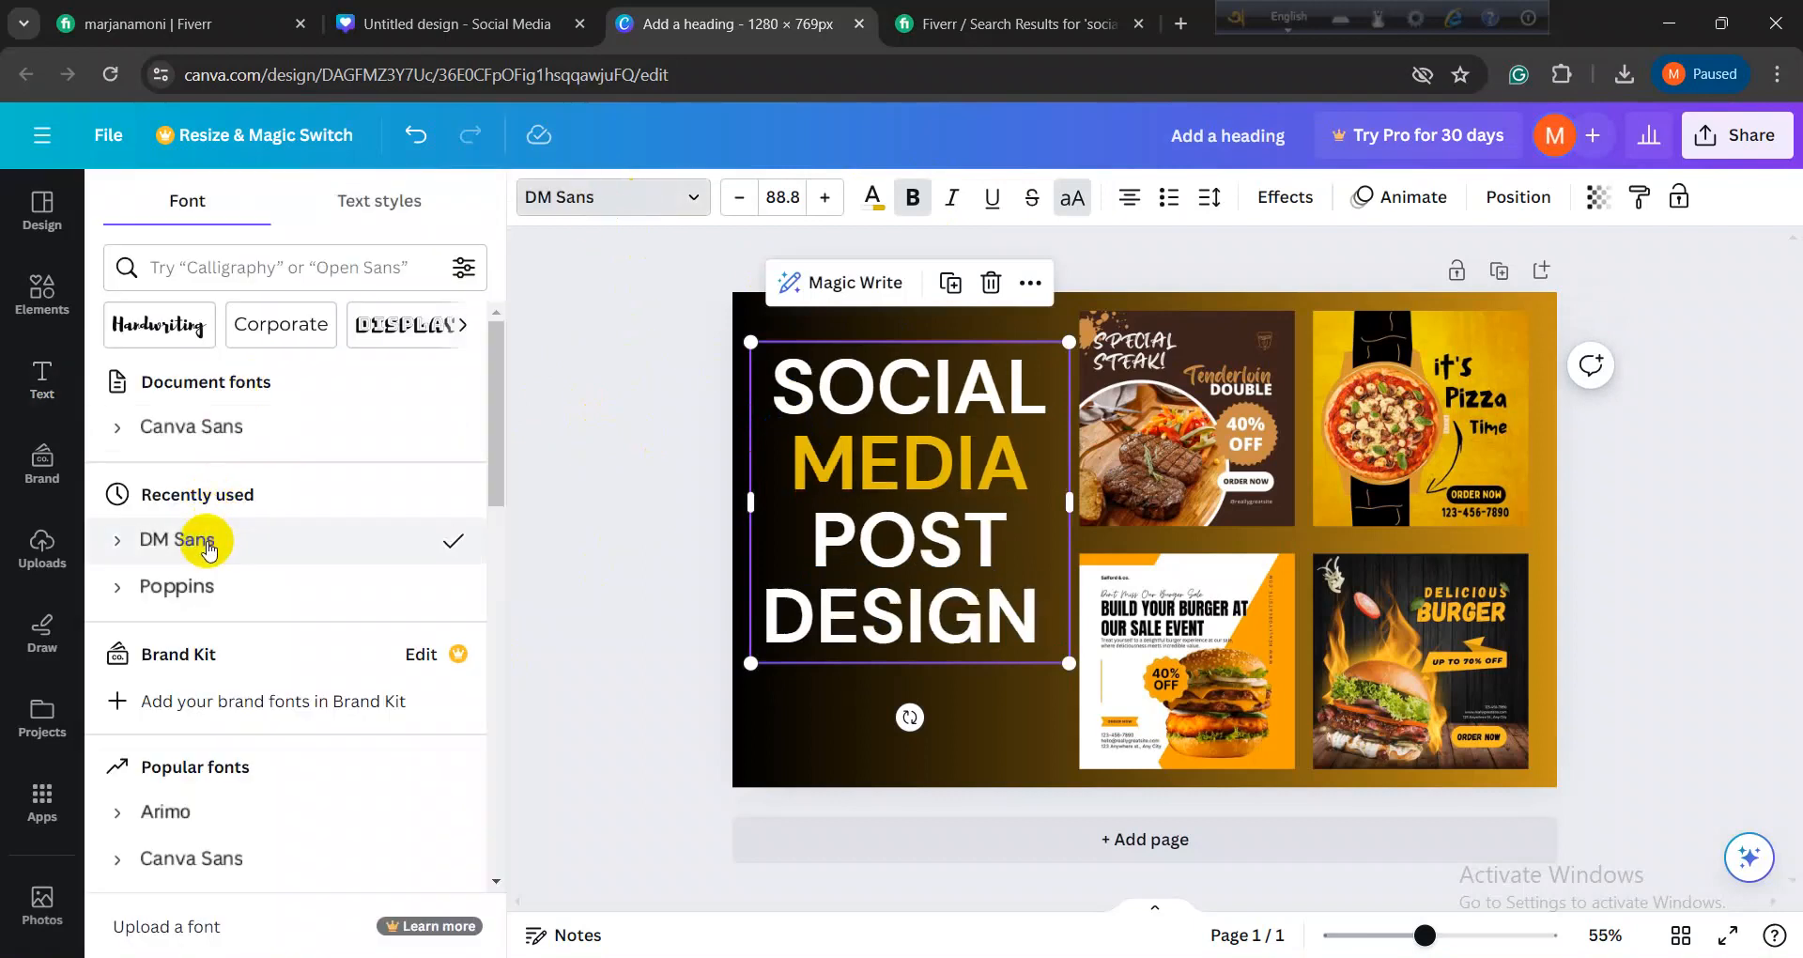
click(205, 589)
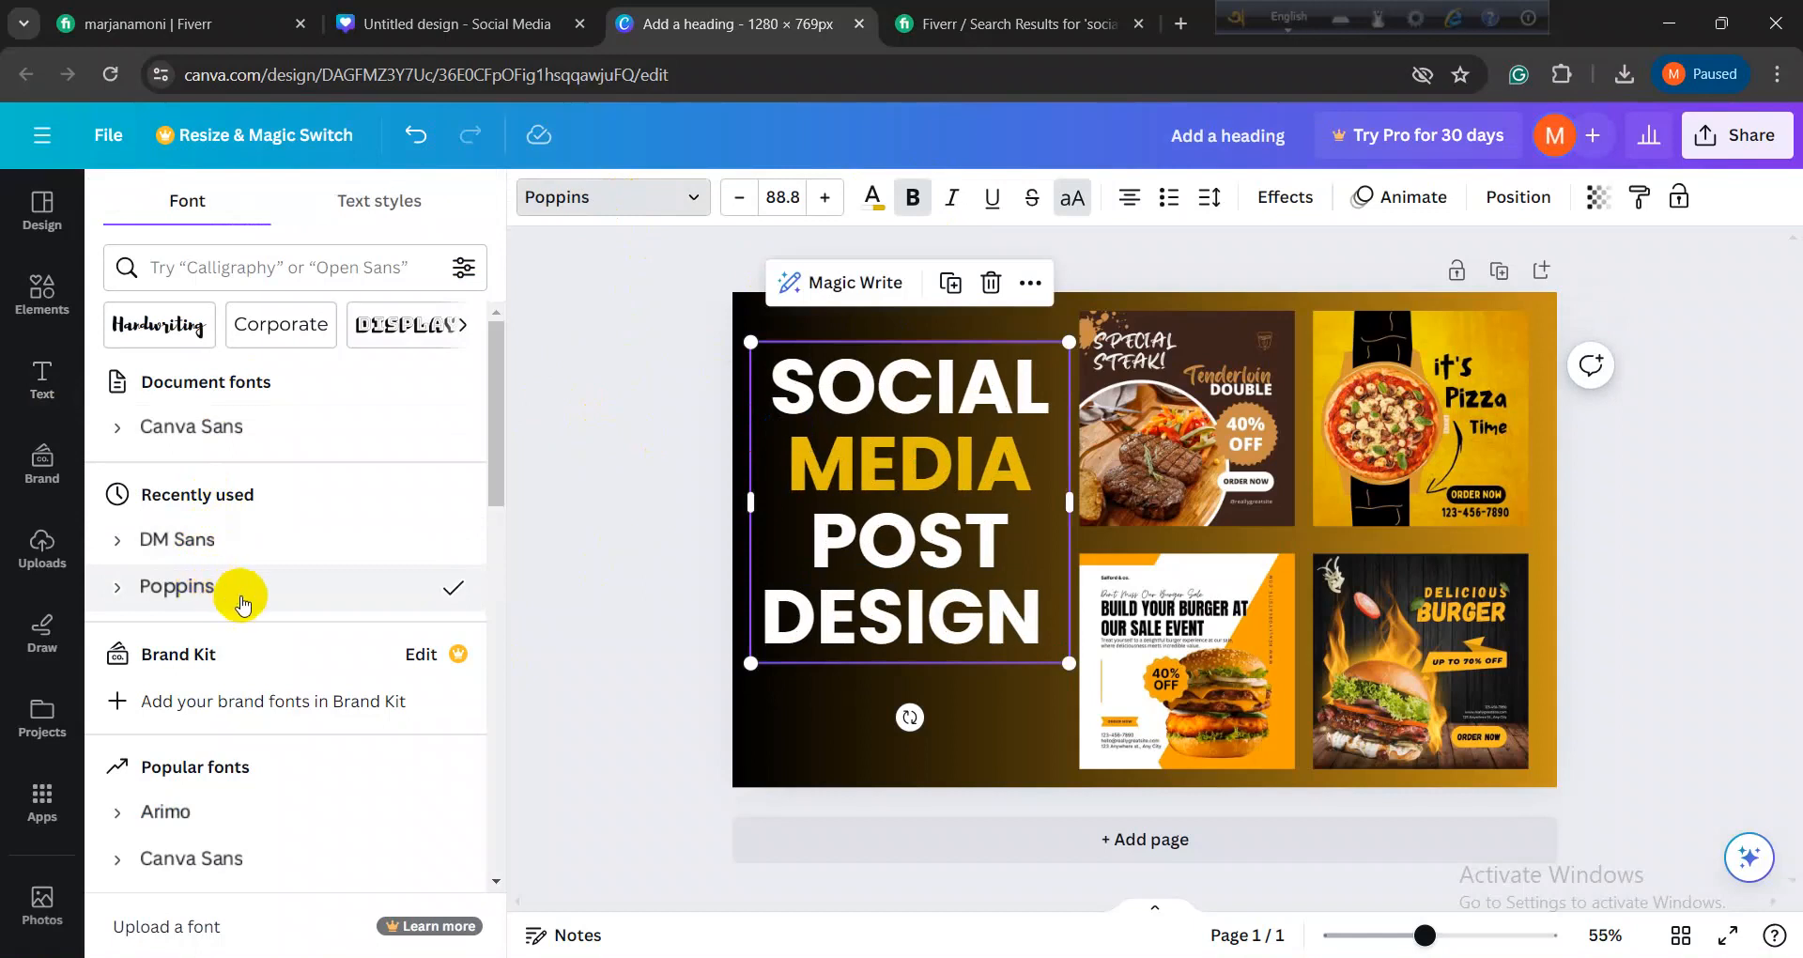
scroll(246, 601, down, 8)
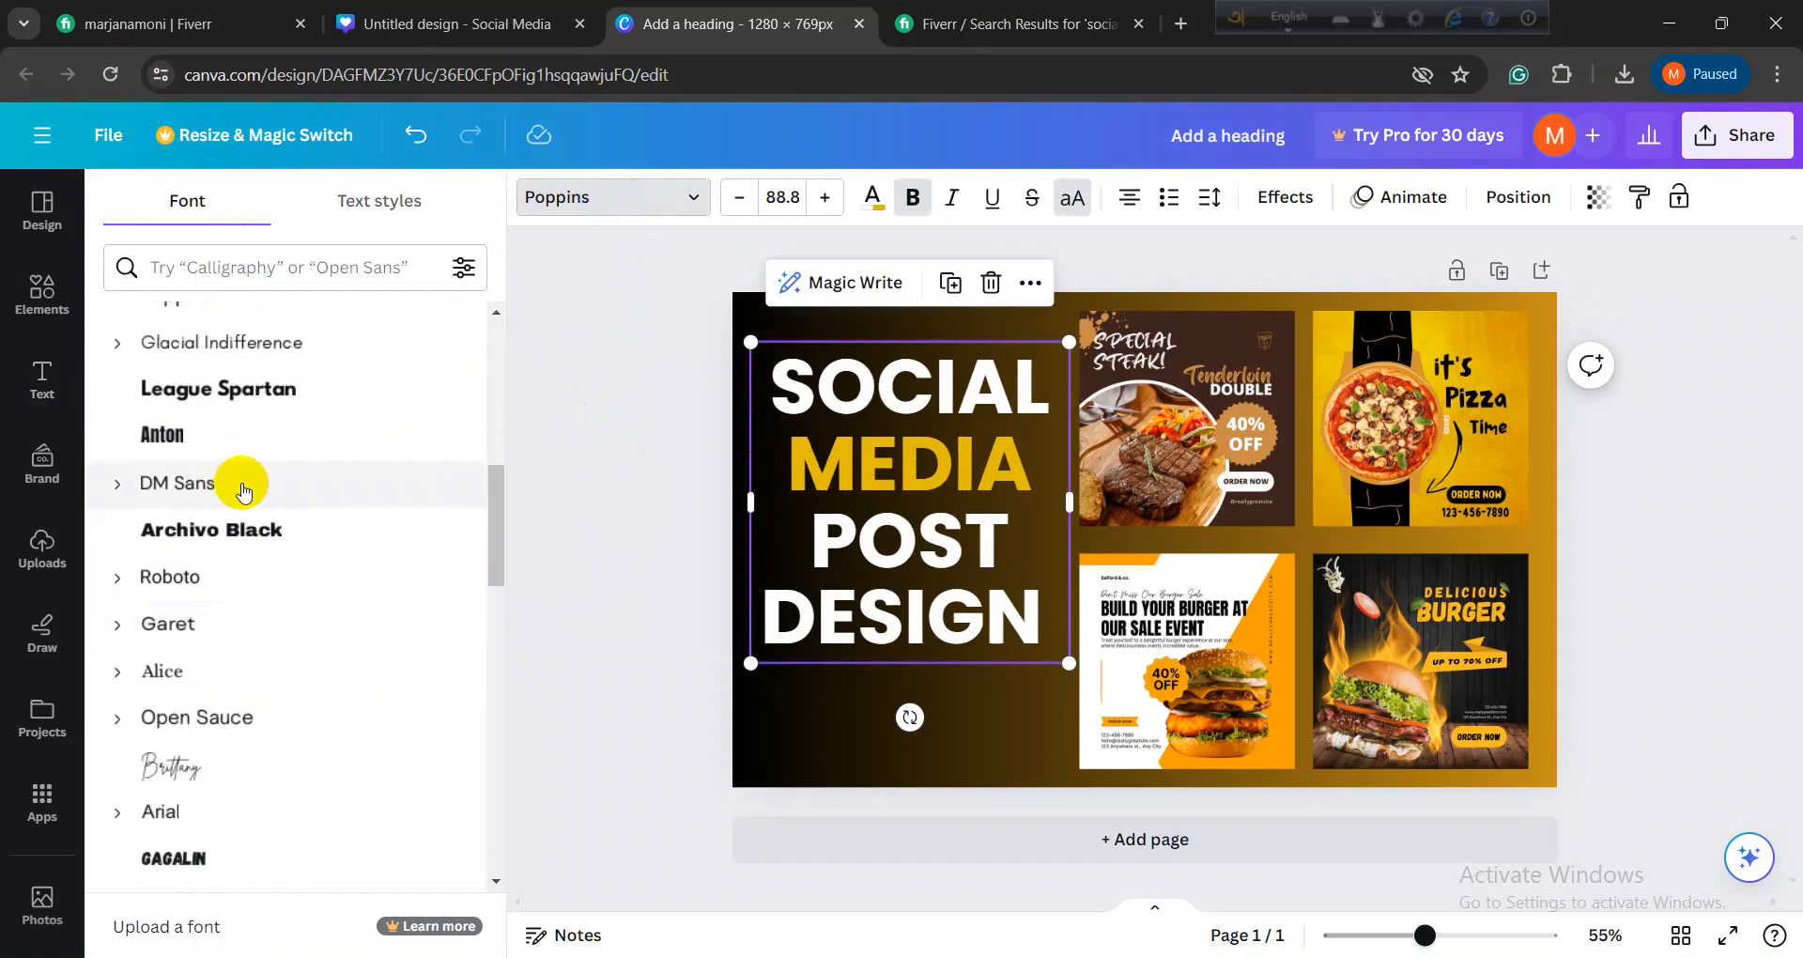
click(236, 398)
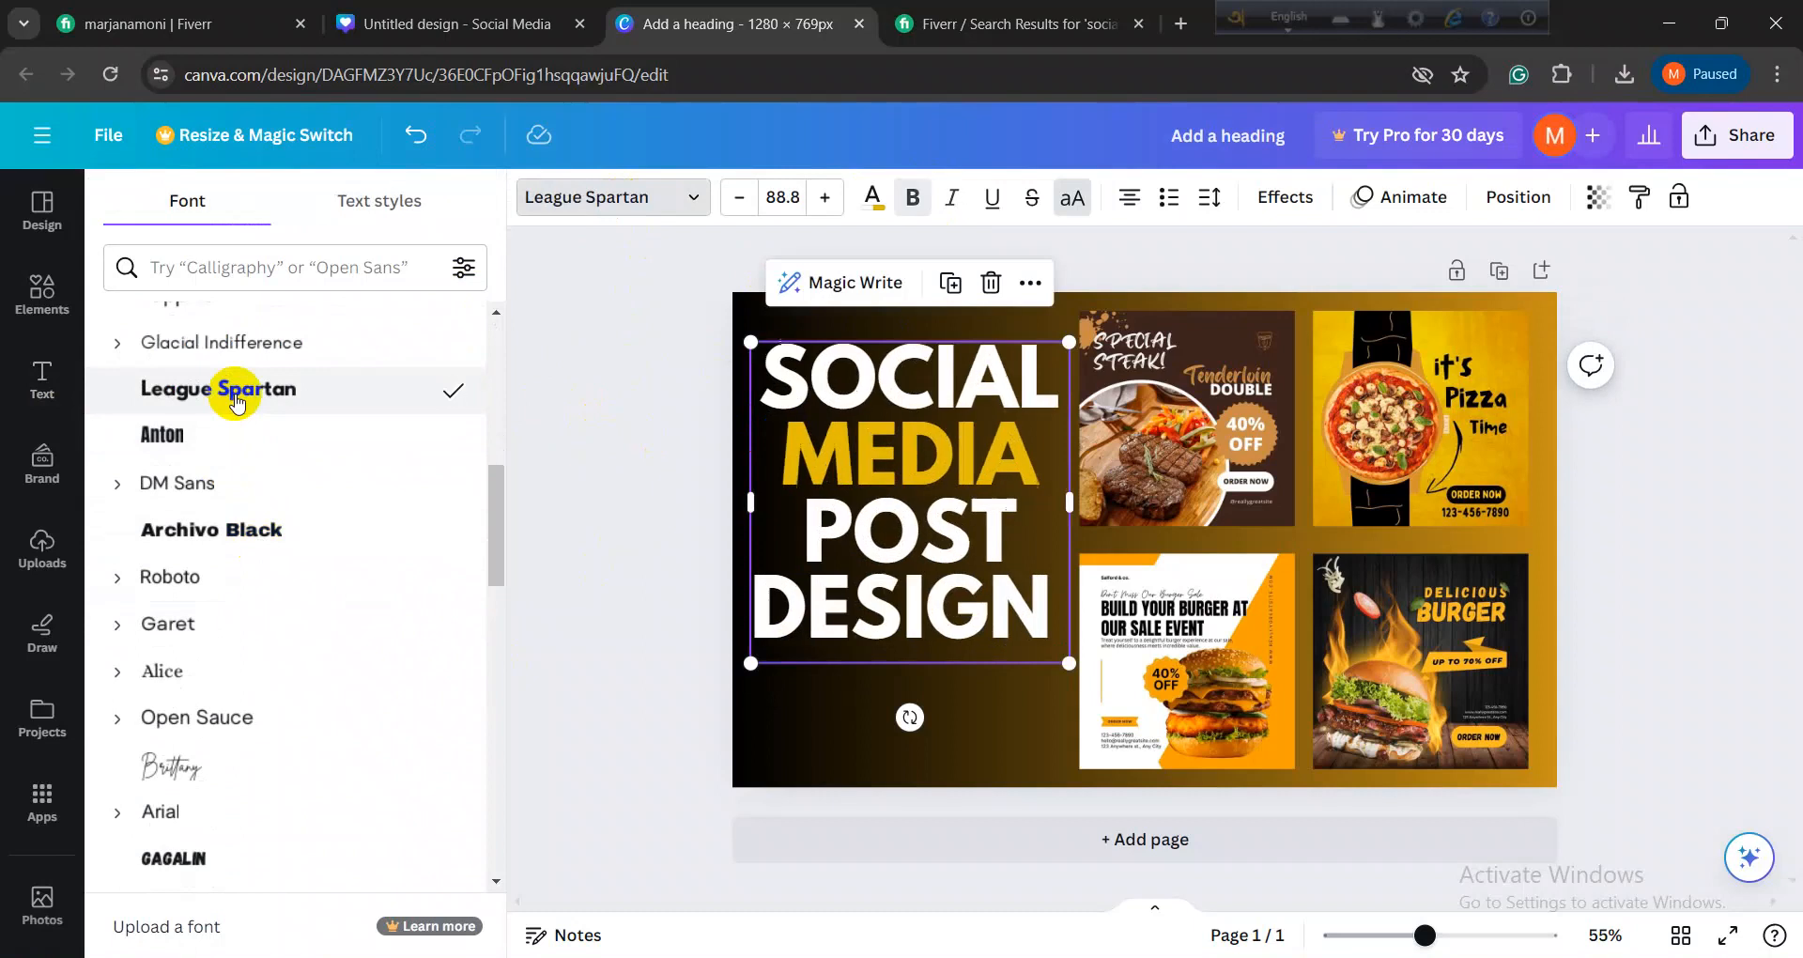
click(568, 535)
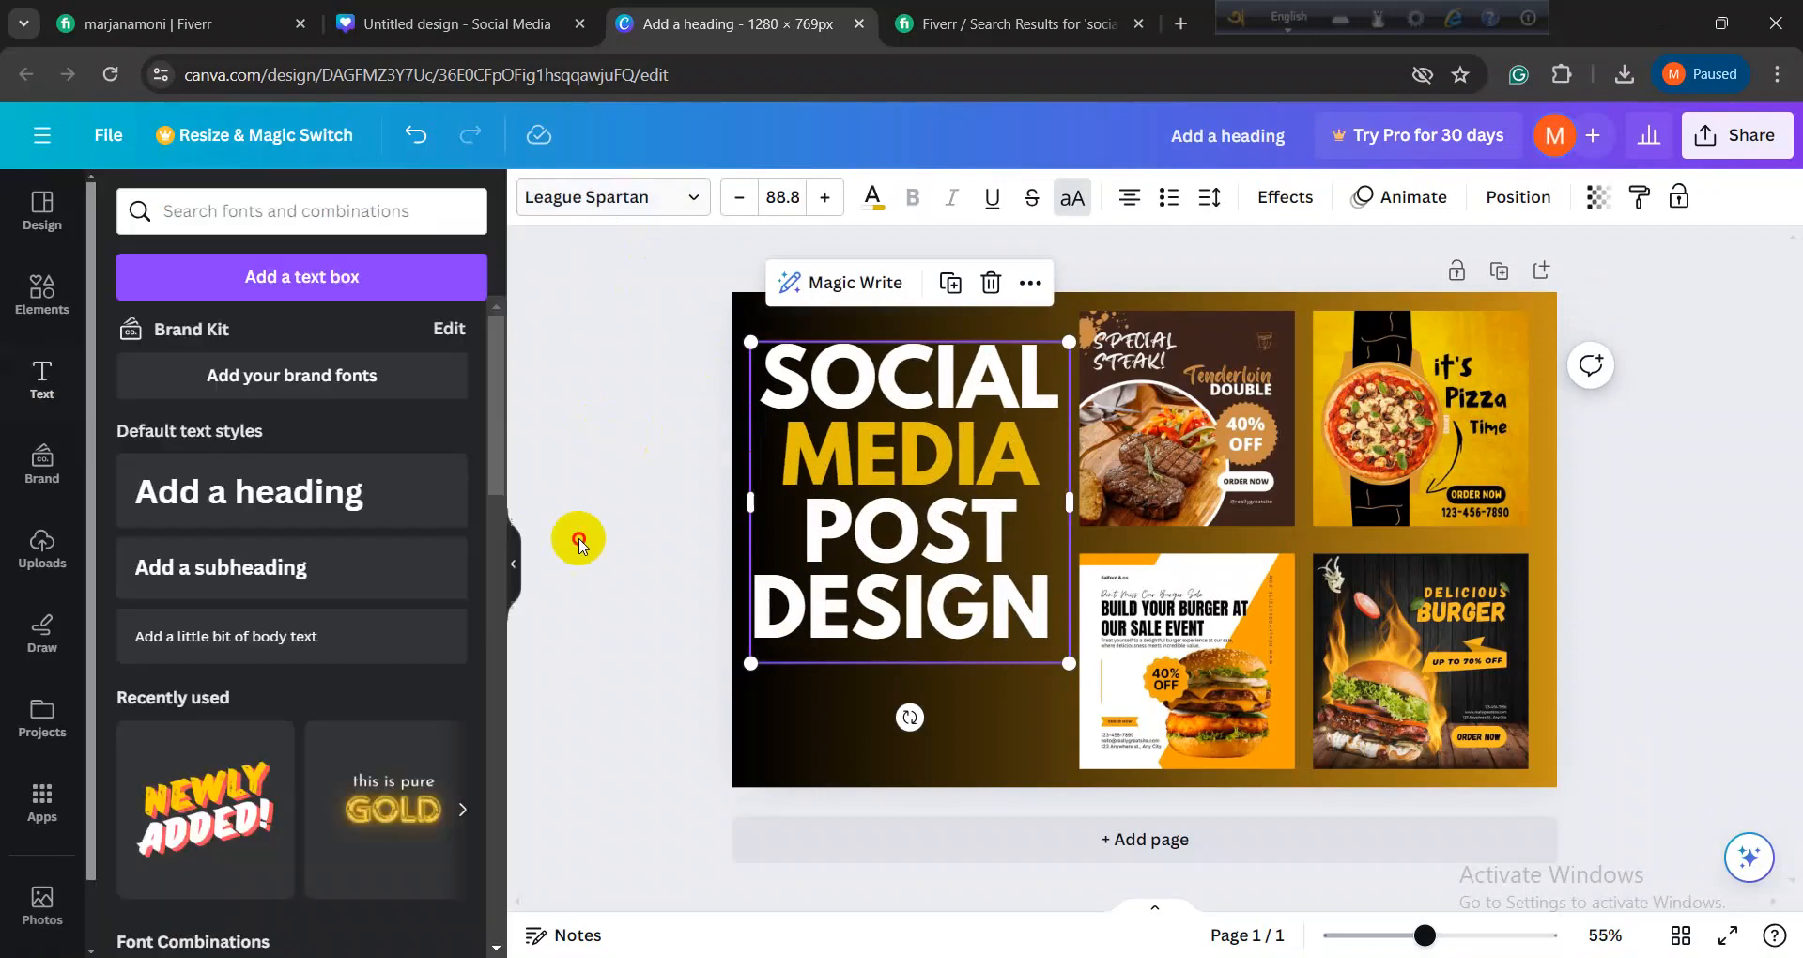
drag(806, 596, 816, 590)
click(602, 629)
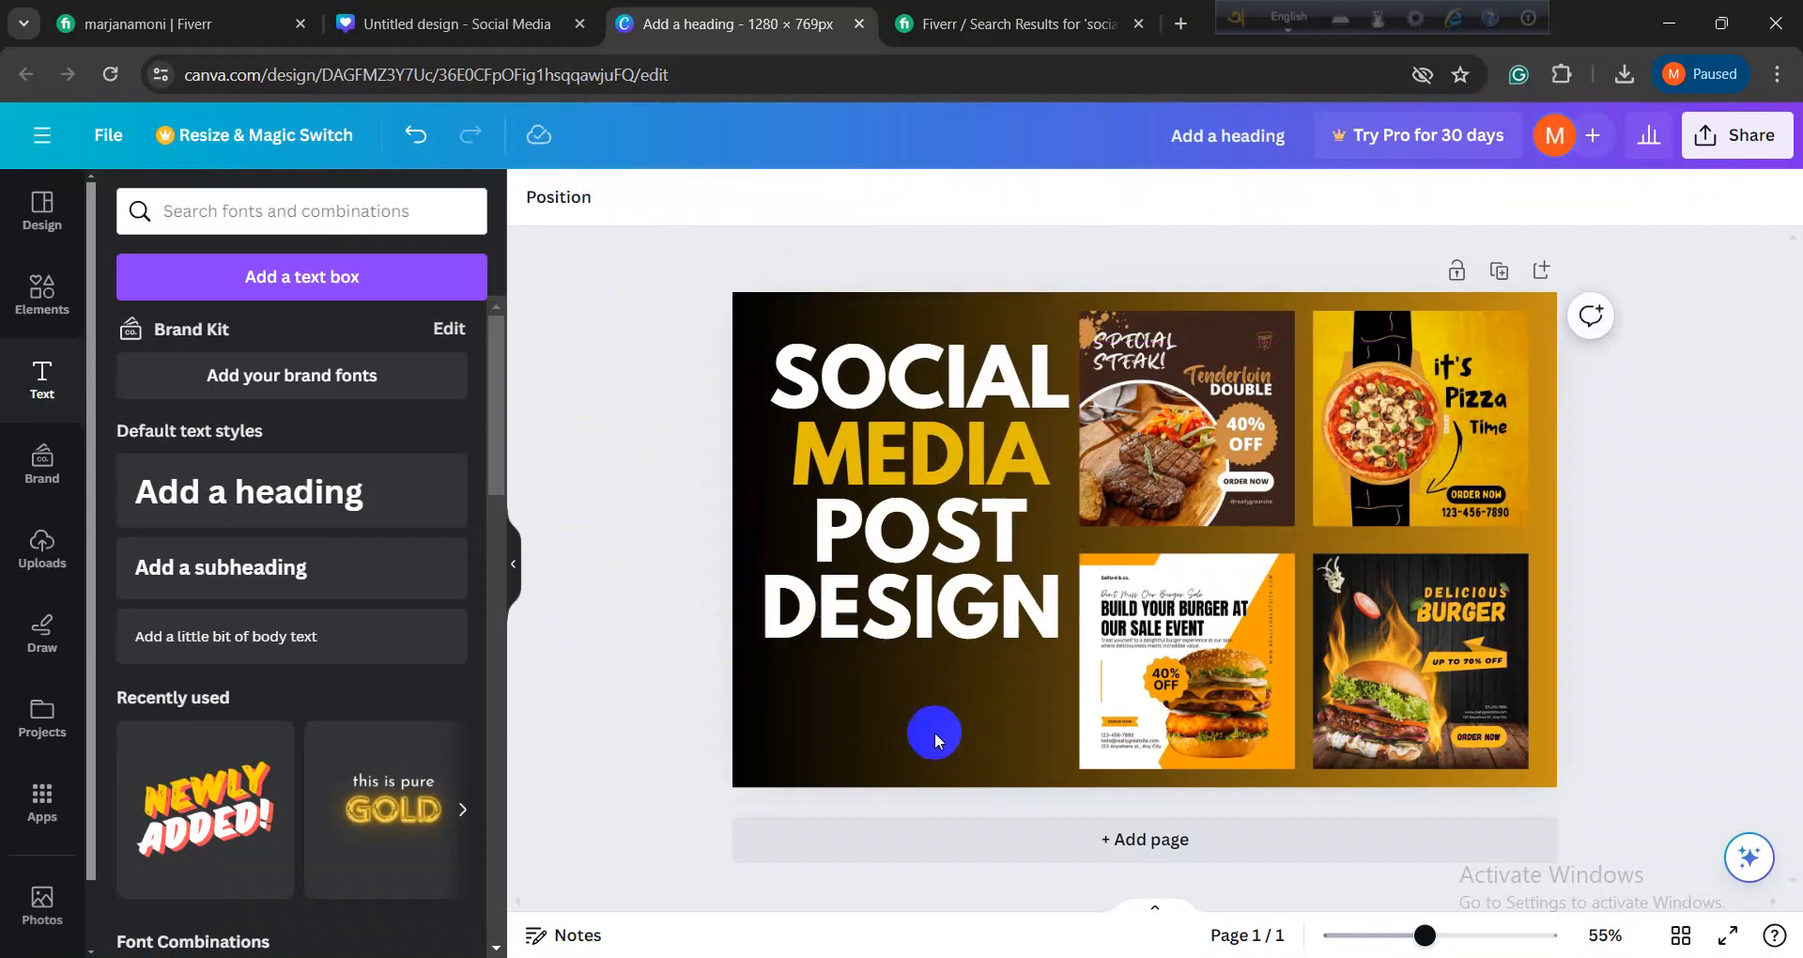
Step: Search the elements library for "facebook logo" and limit the results to graphics
click(35, 305)
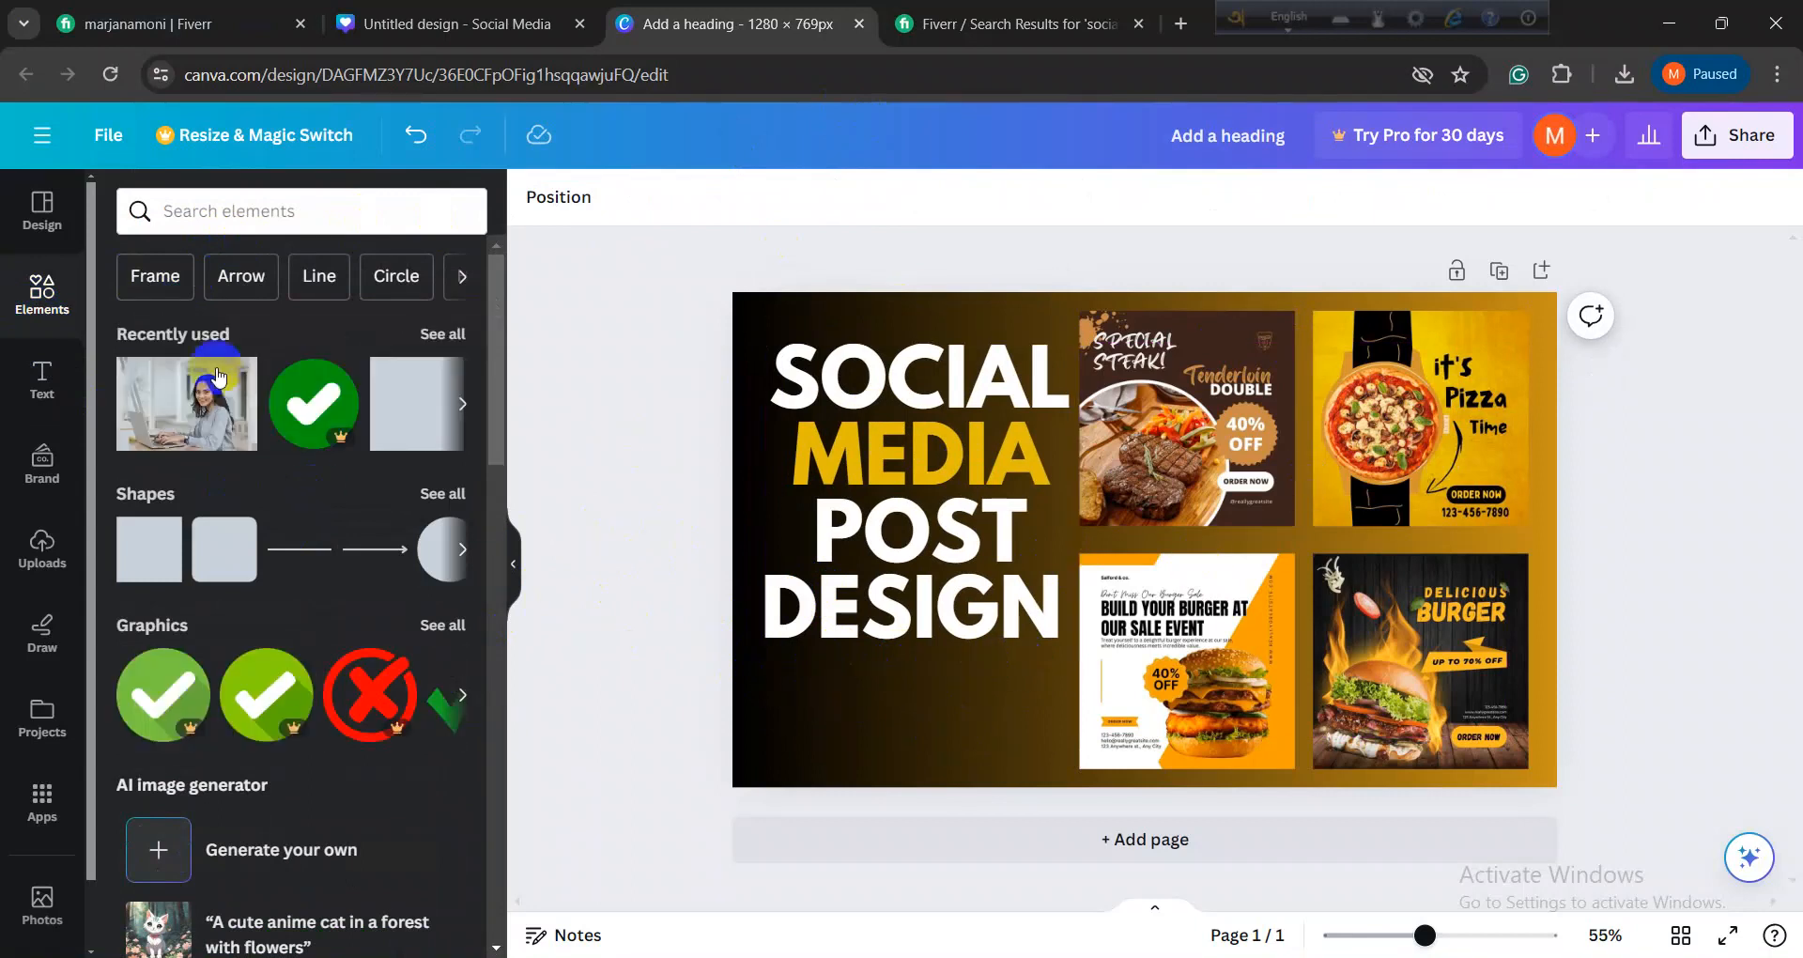
click(158, 214)
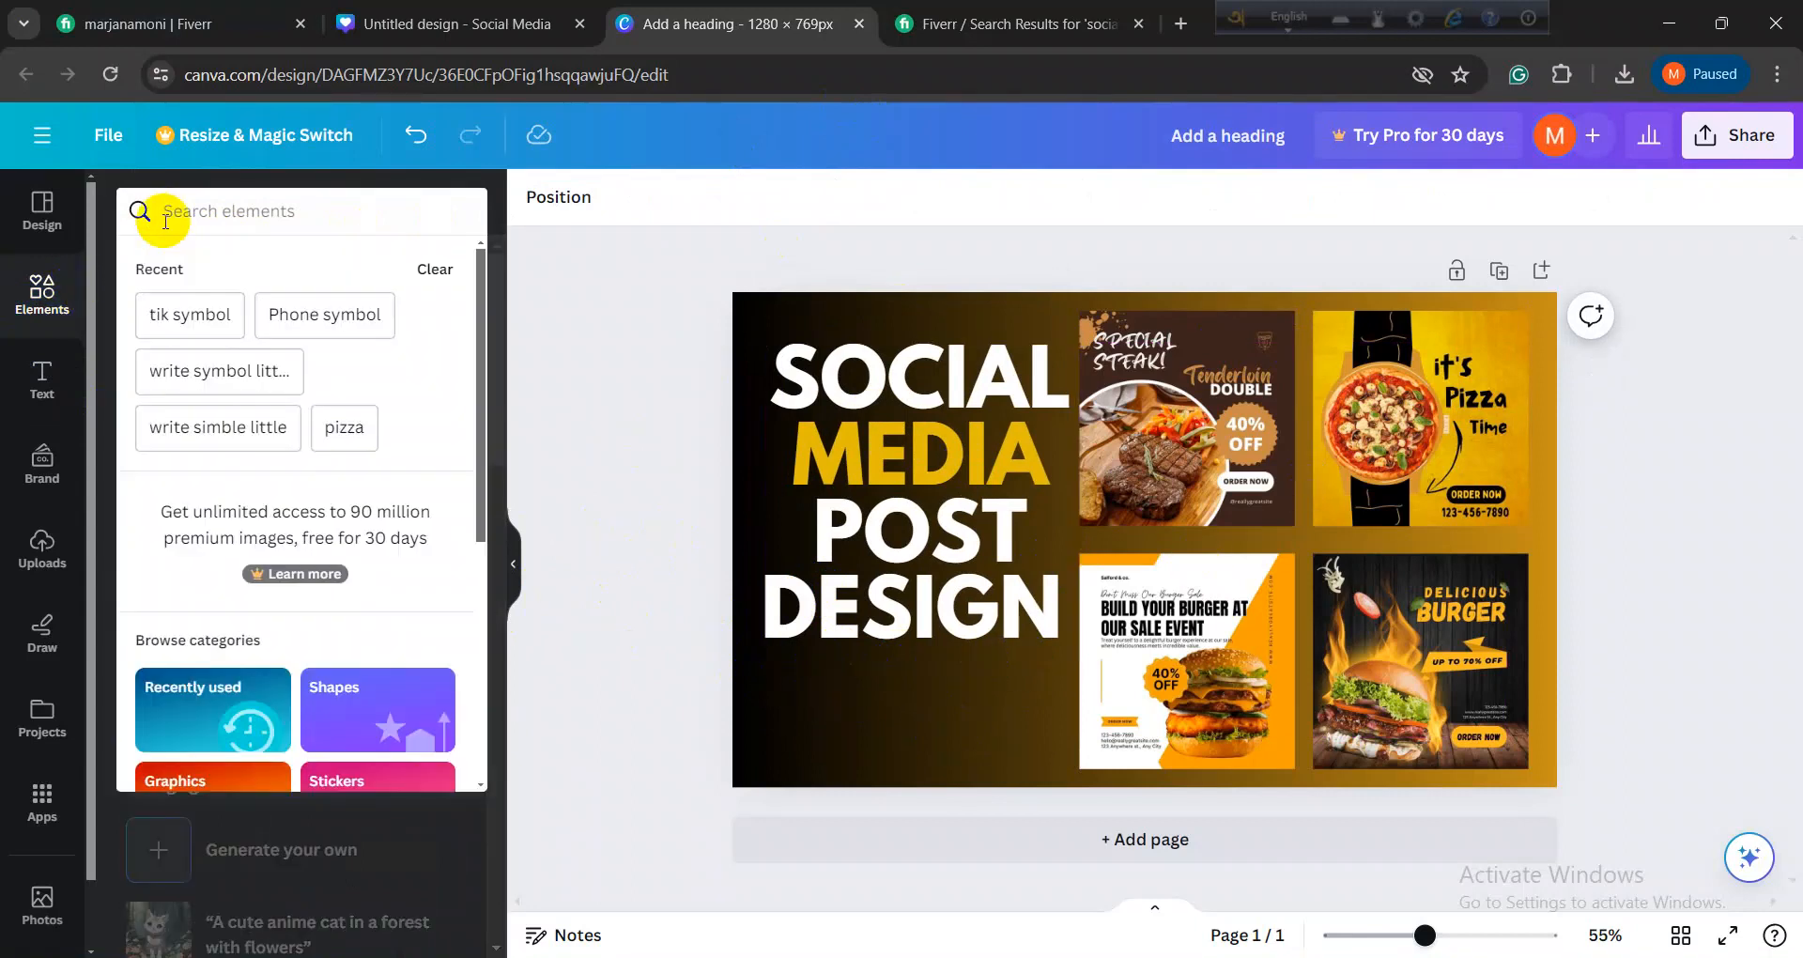
text(fac)
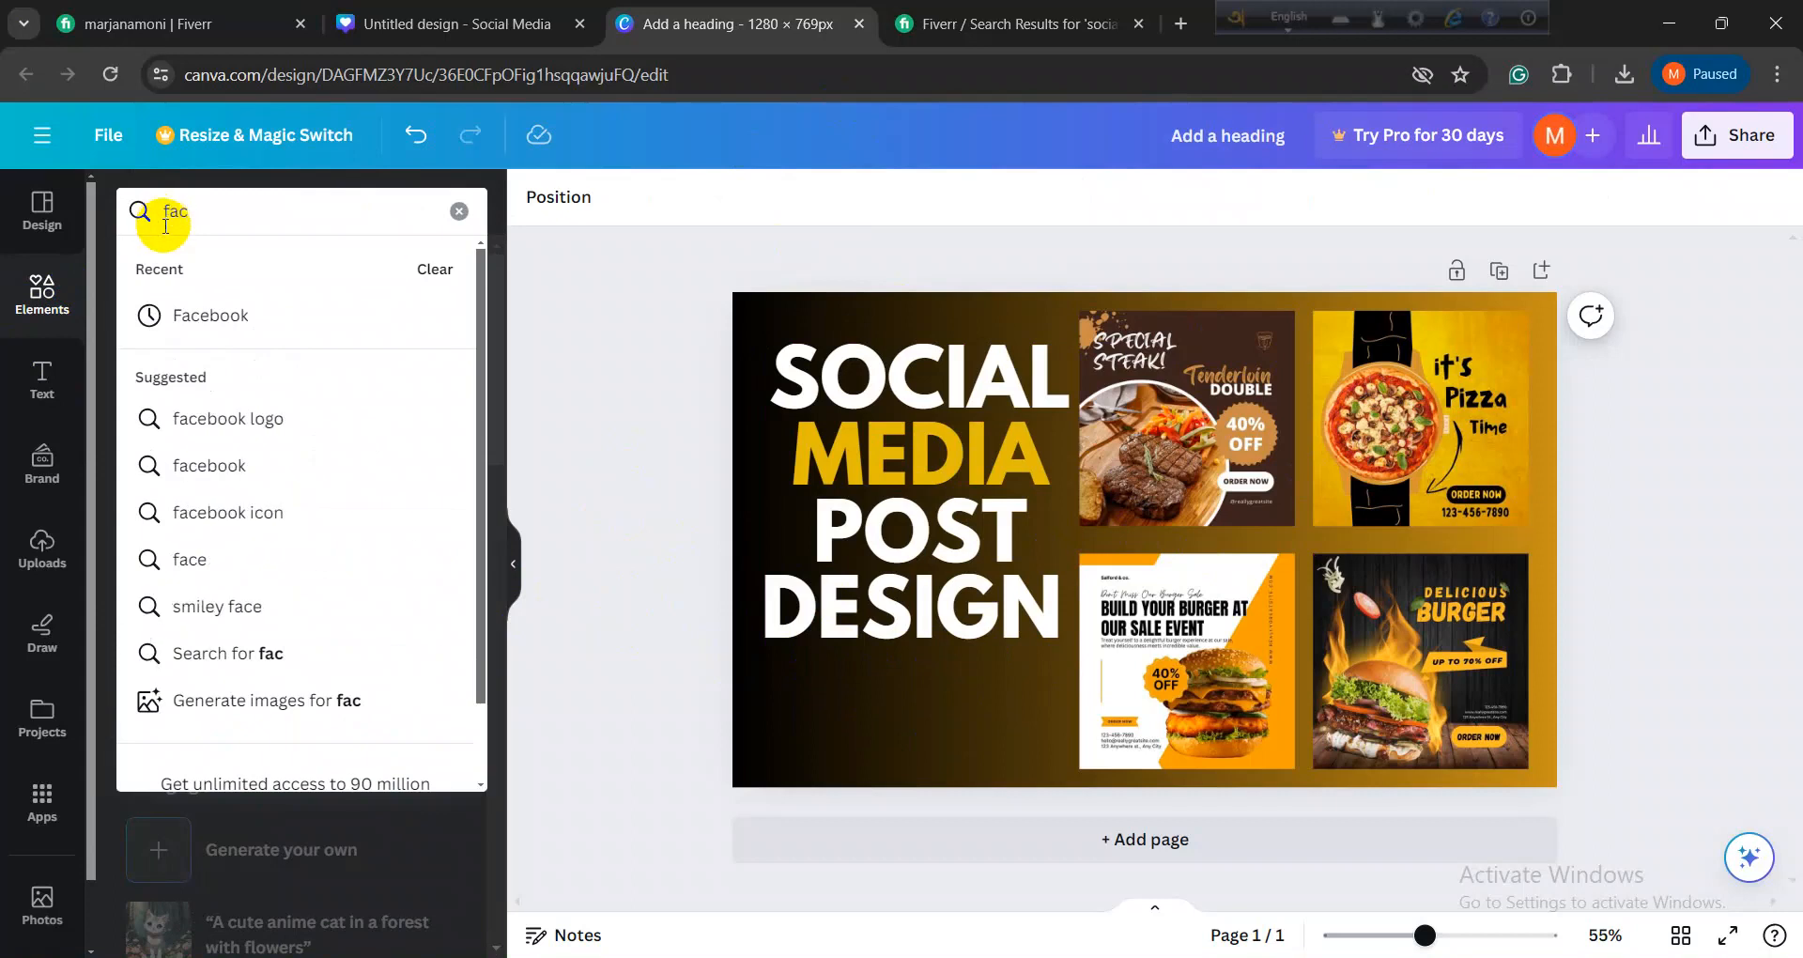
click(226, 417)
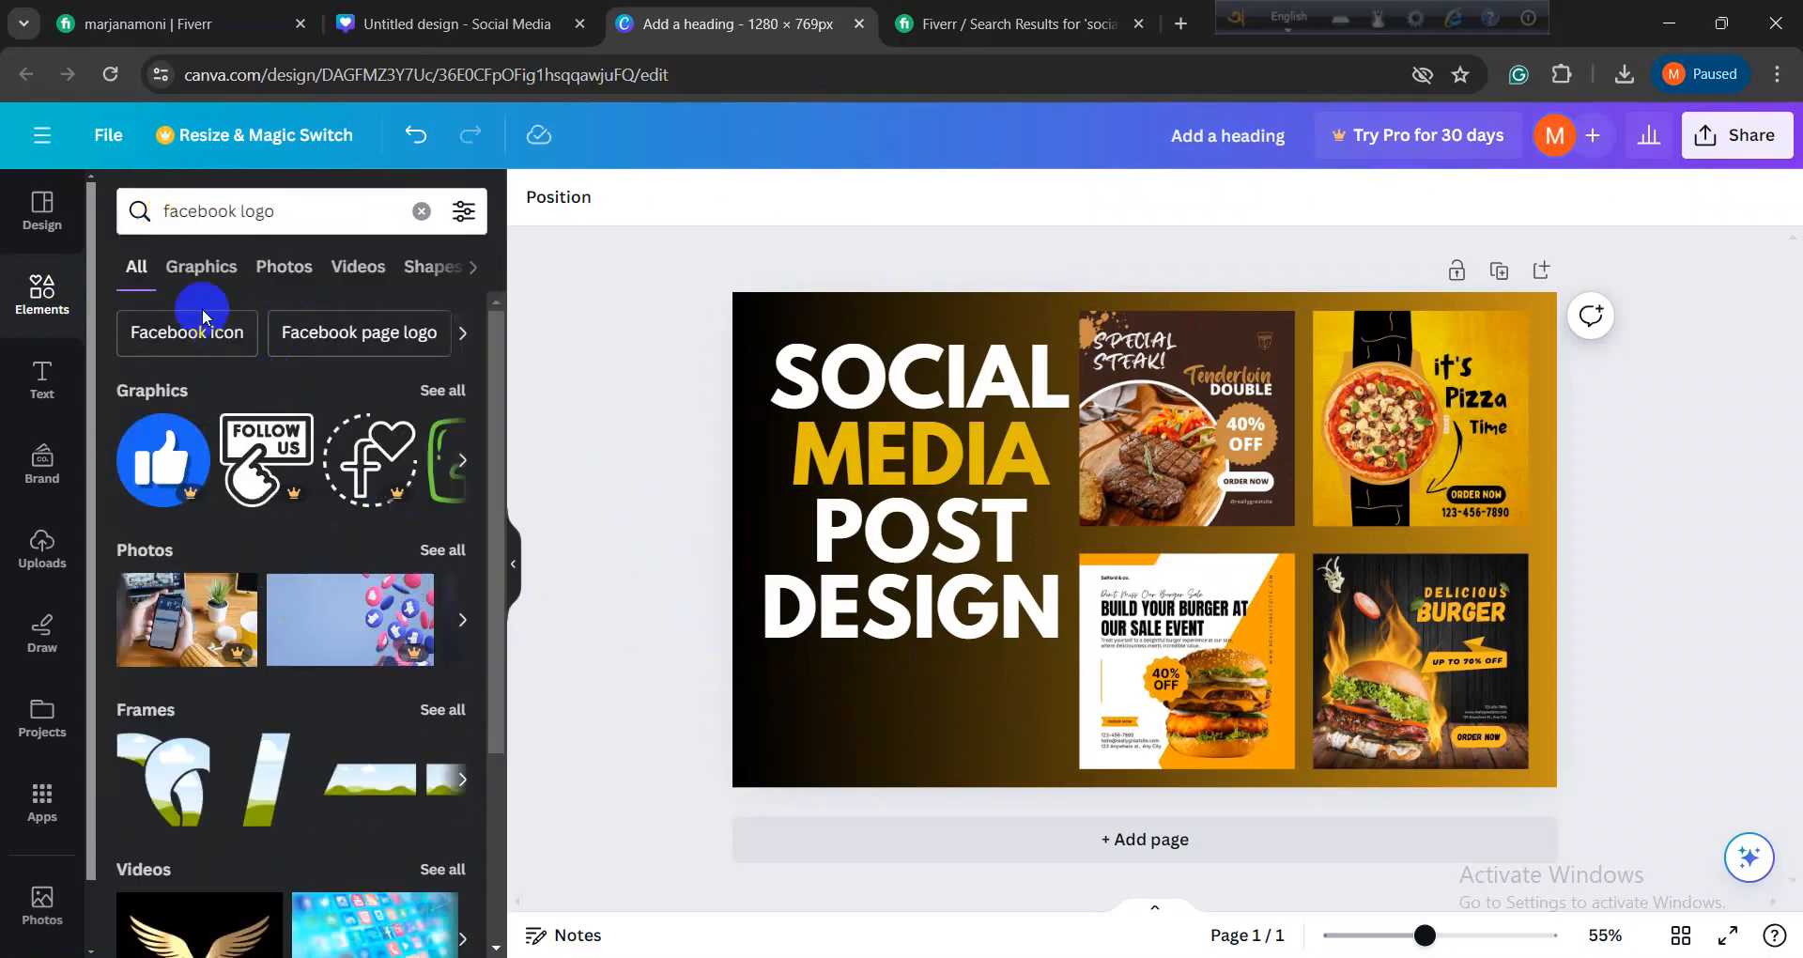
click(201, 267)
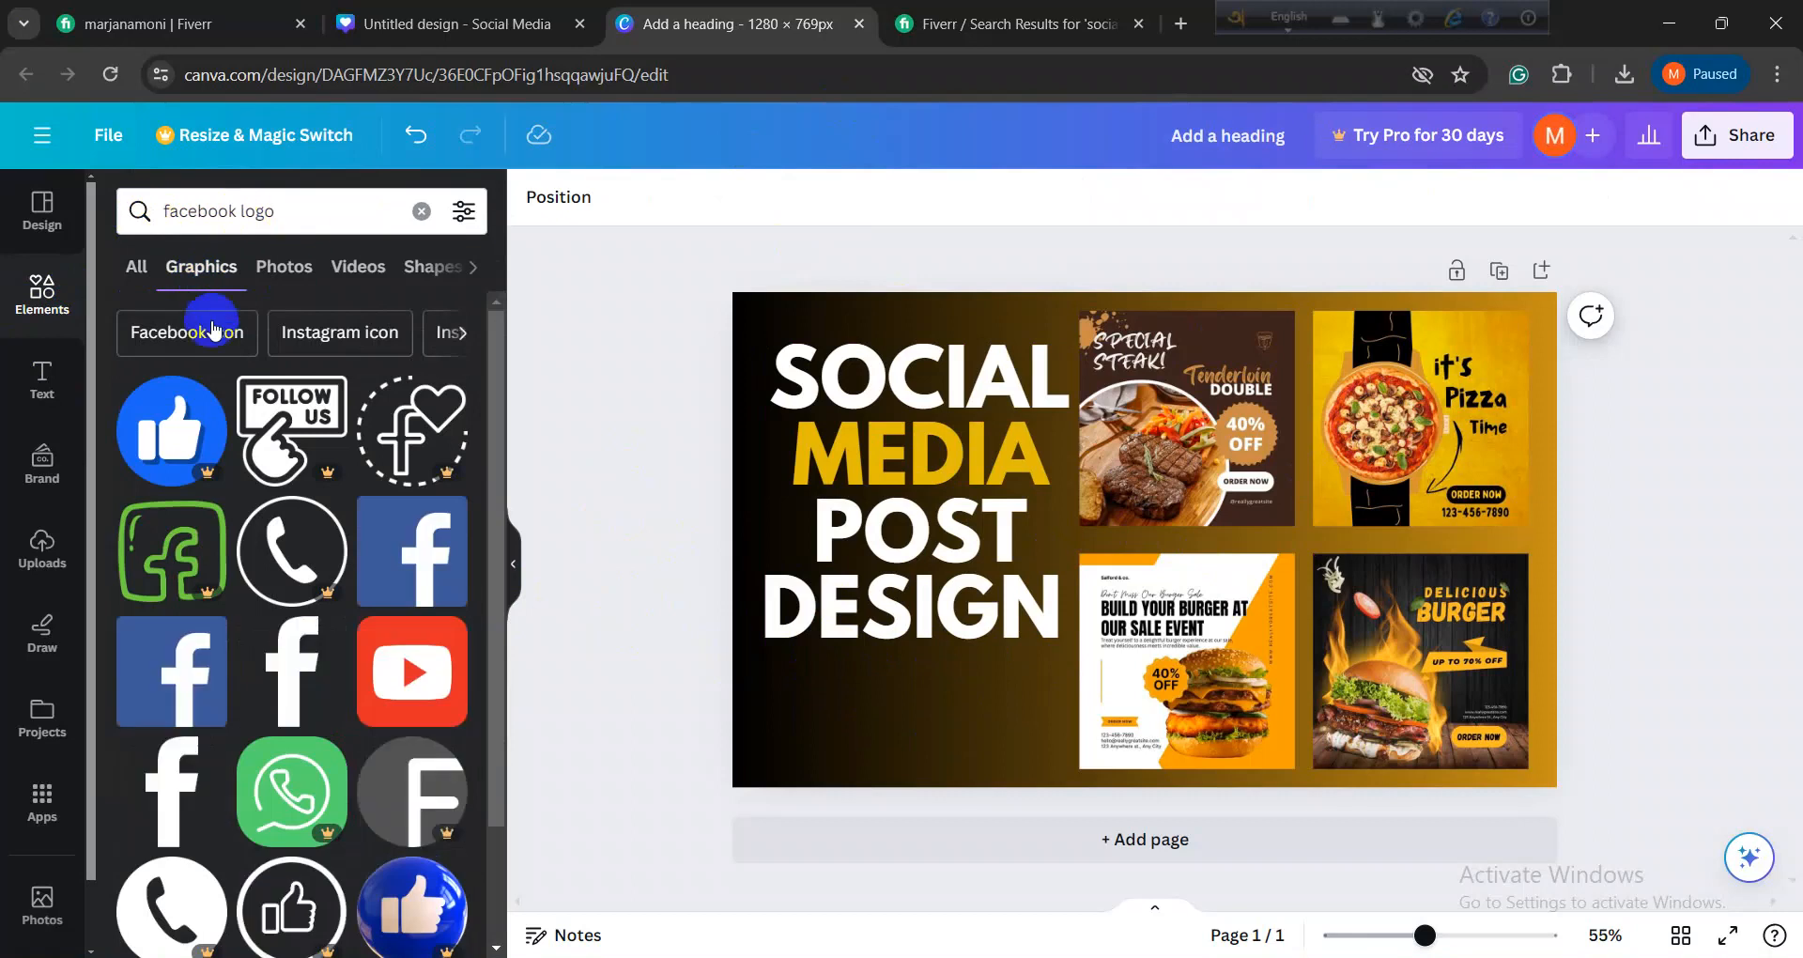
Step: Try adding the white Facebook "f" graphic to the design and placing it below the heading
scroll(252, 682, down, 2)
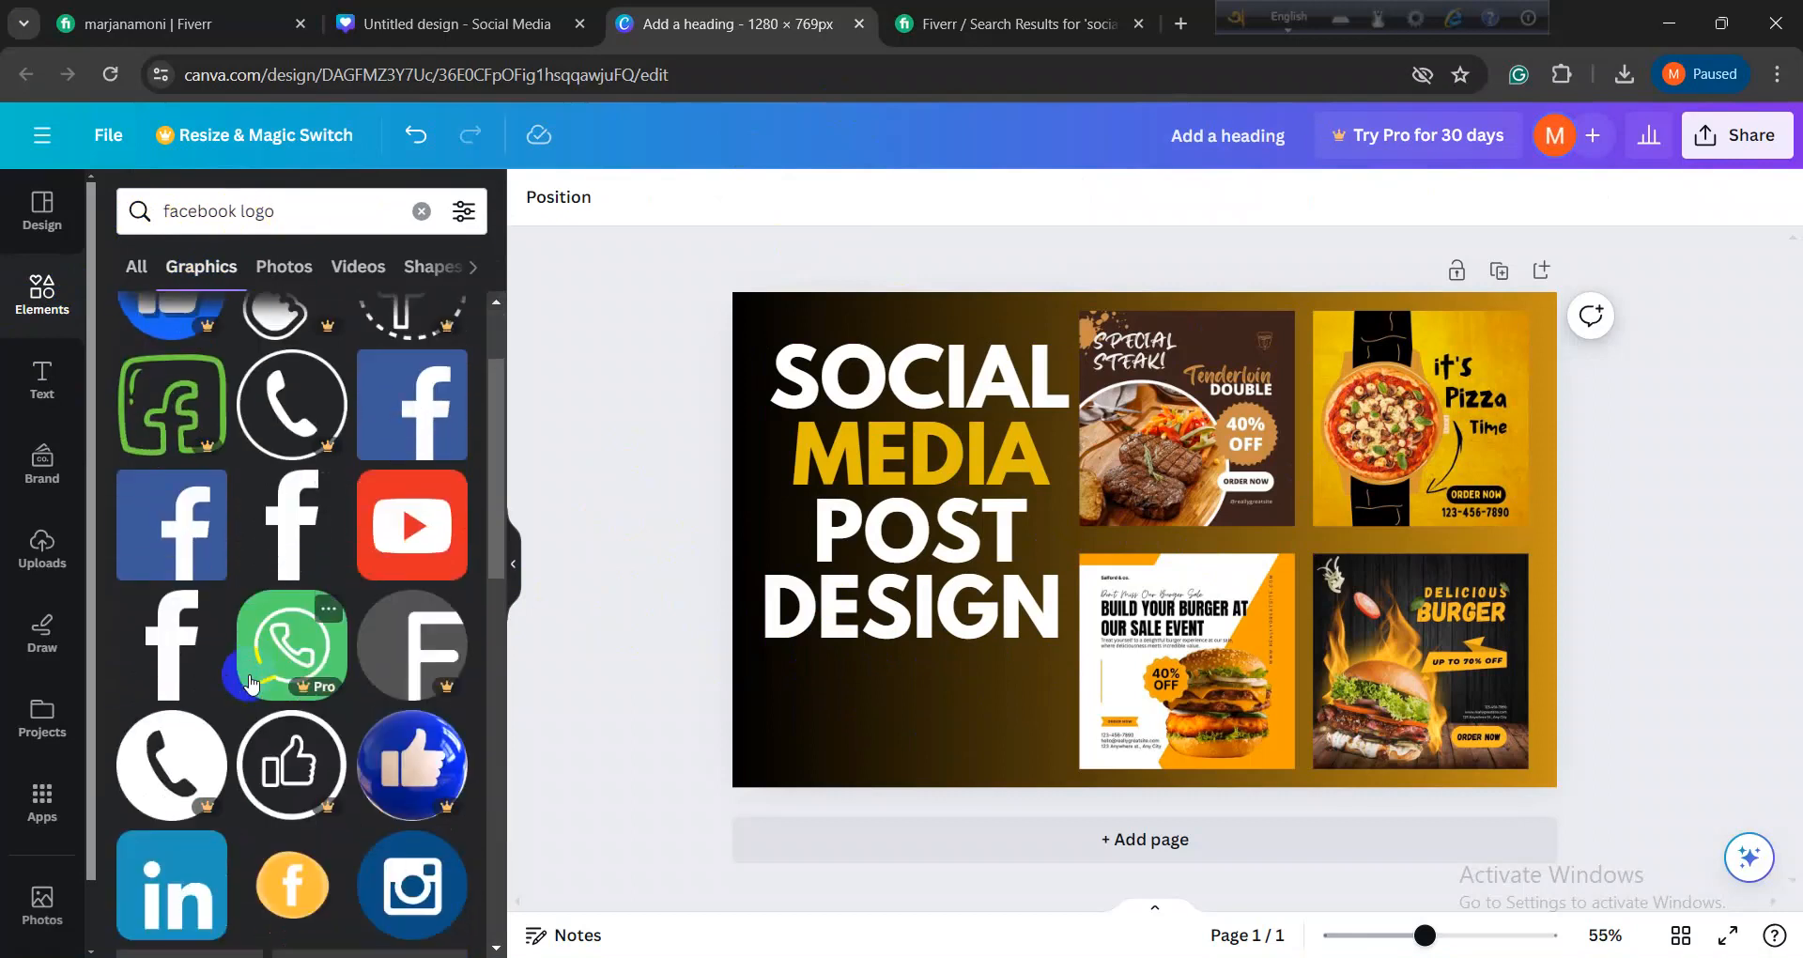
scroll(252, 682, up, 1)
click(286, 669)
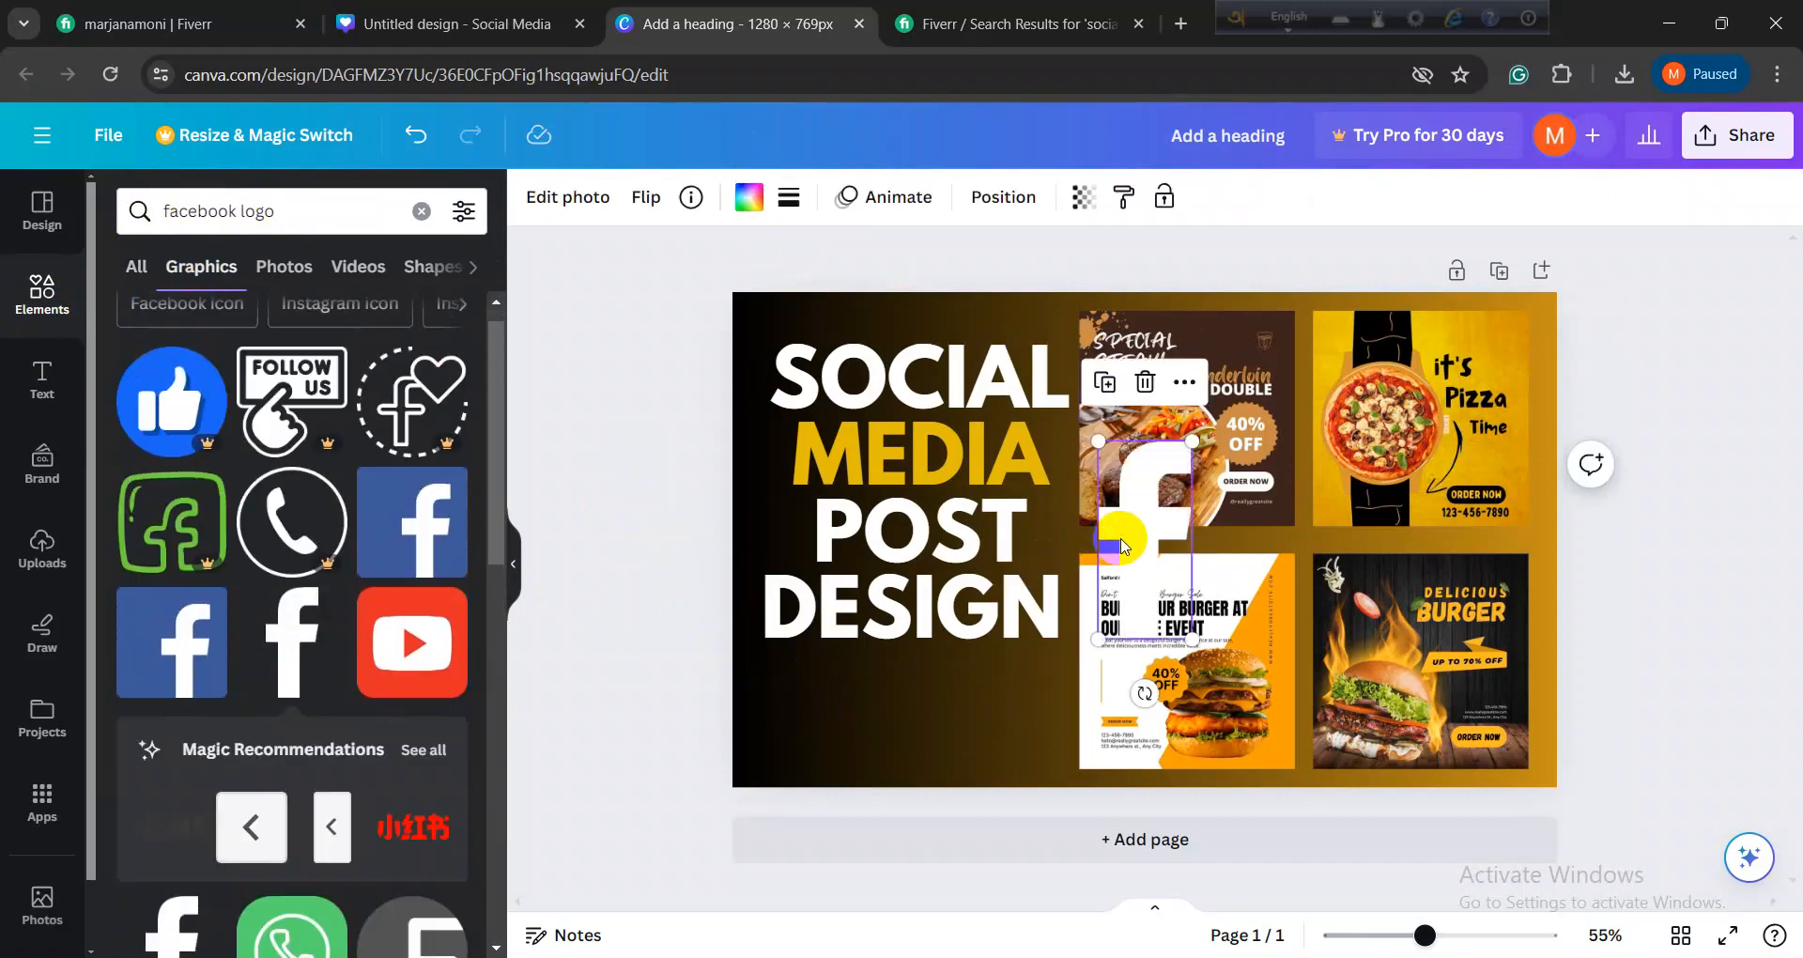
drag(1124, 546, 819, 694)
drag(886, 590, 447, 558)
Step: Add the blue square Facebook logo, shrink it to a small icon and place it below the start of the word "DESIGN"
click(432, 552)
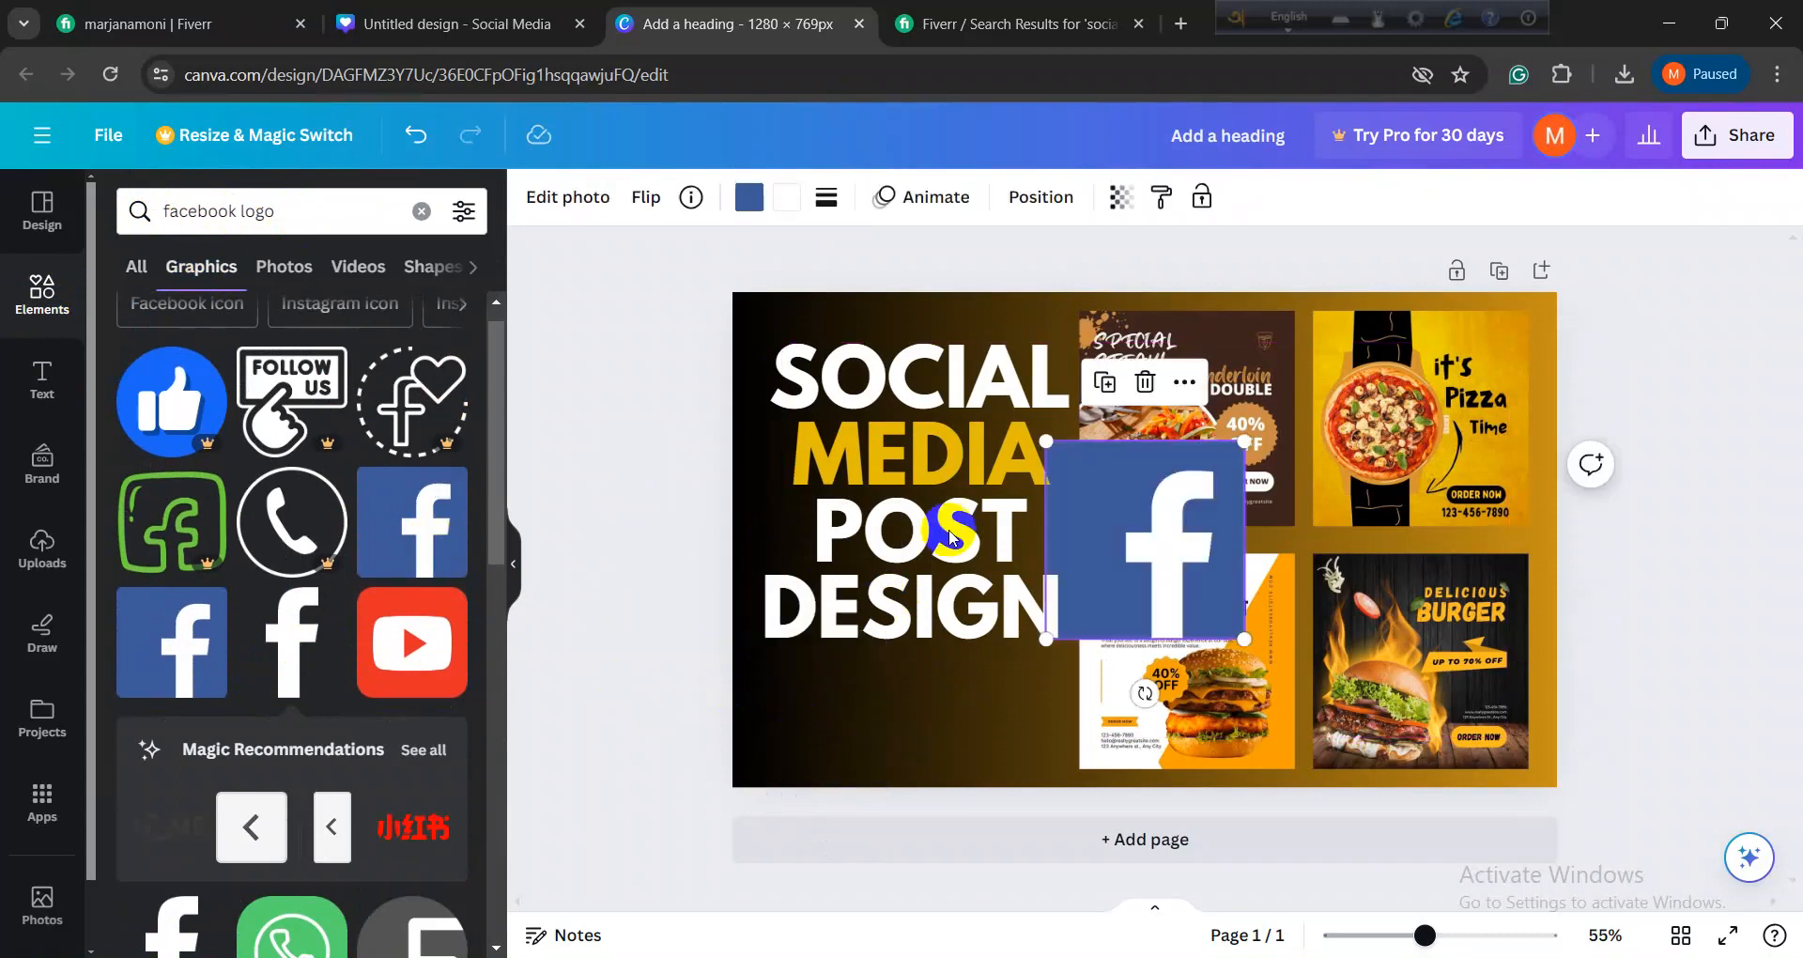
drag(1154, 516, 900, 693)
drag(971, 621, 792, 691)
click(651, 651)
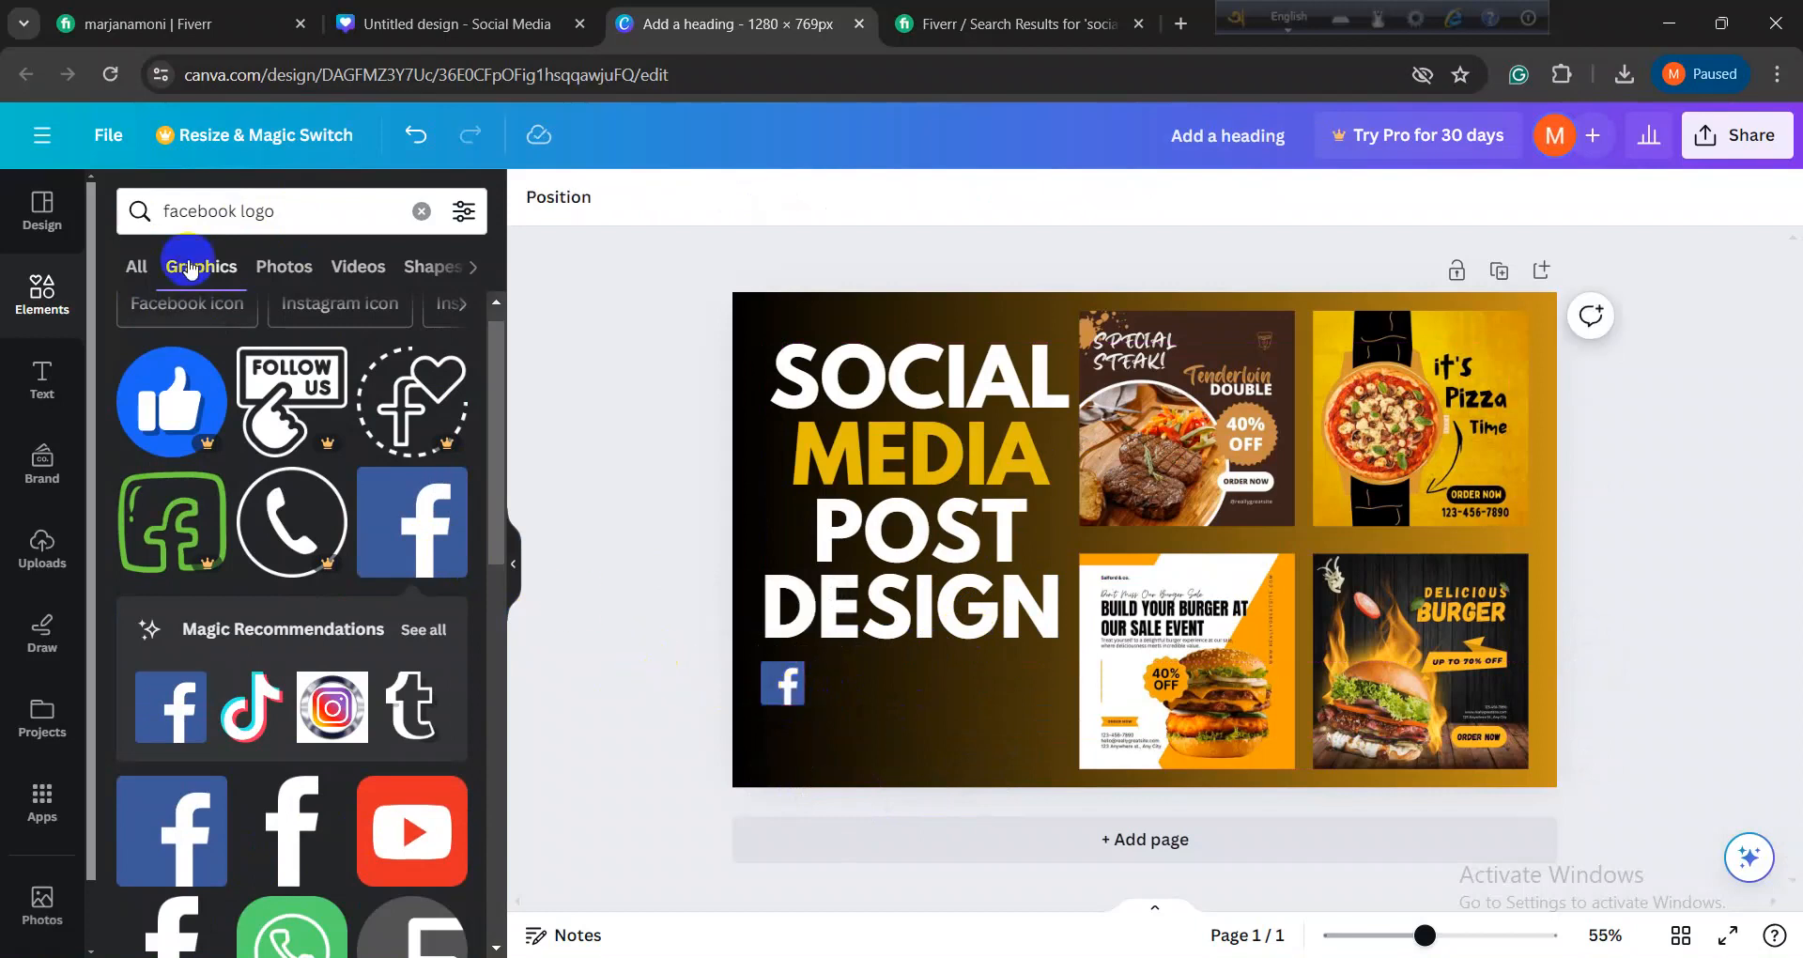
Step: Search the graphics for "instagram logo" and look through the available icons
double_click(239, 212)
text(Insta)
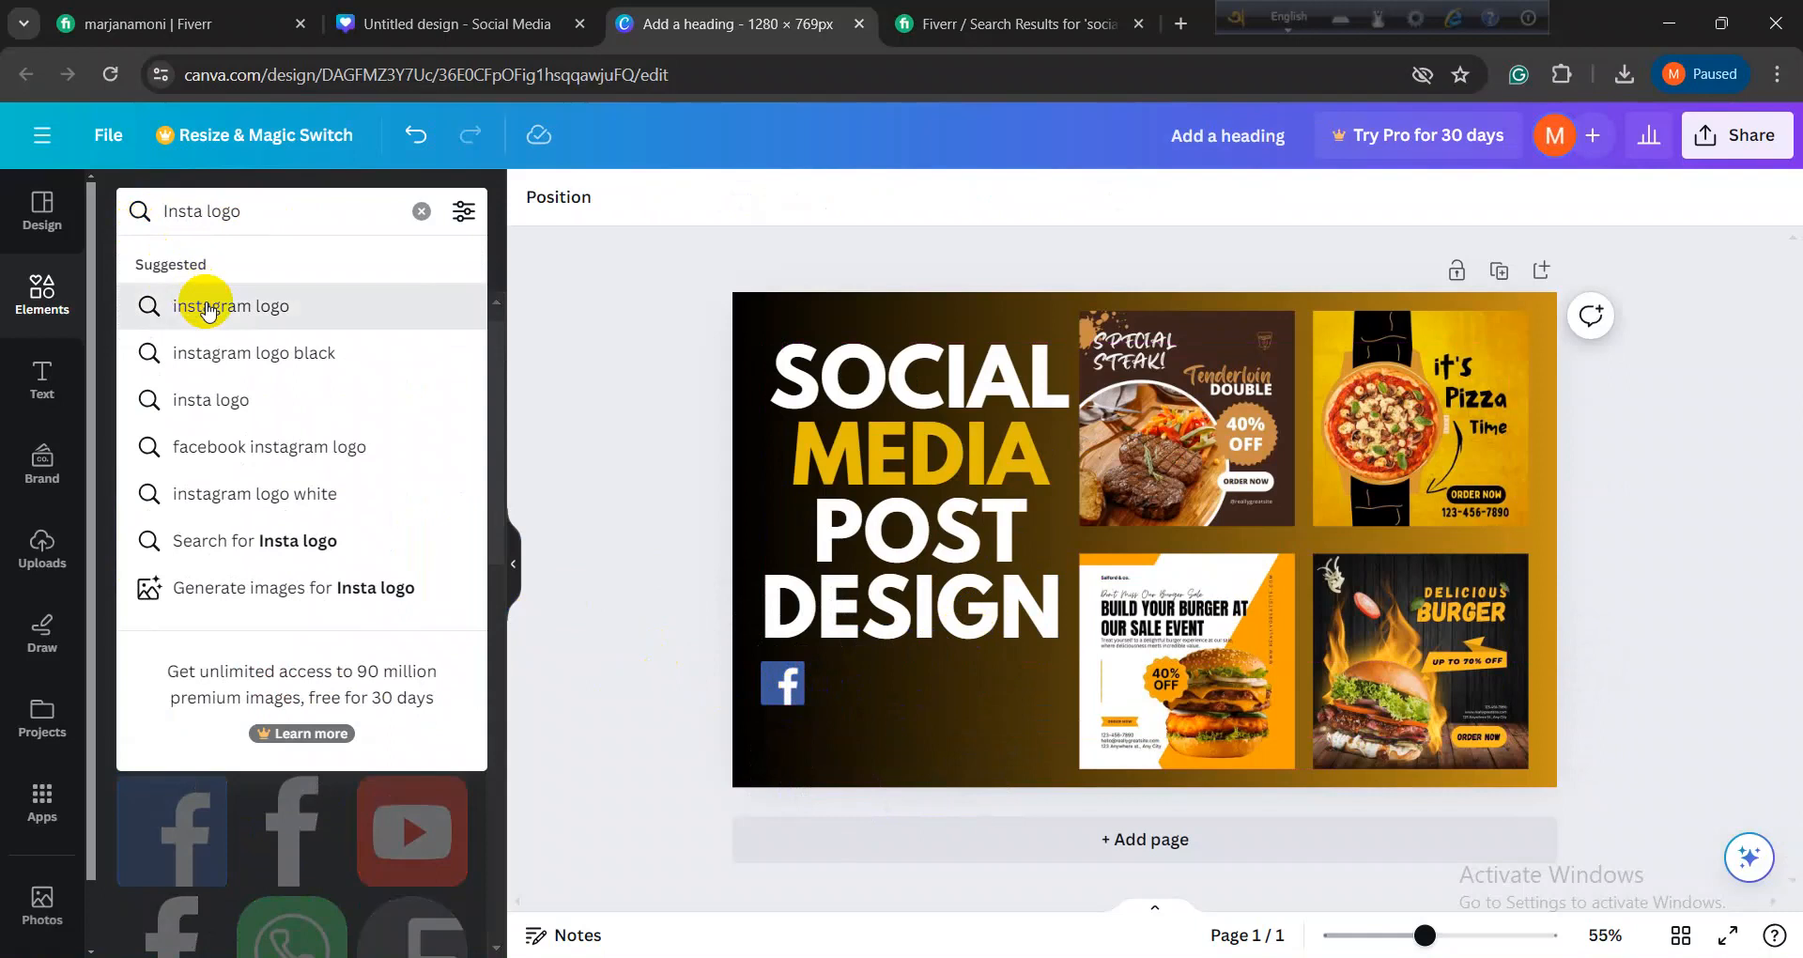
click(199, 304)
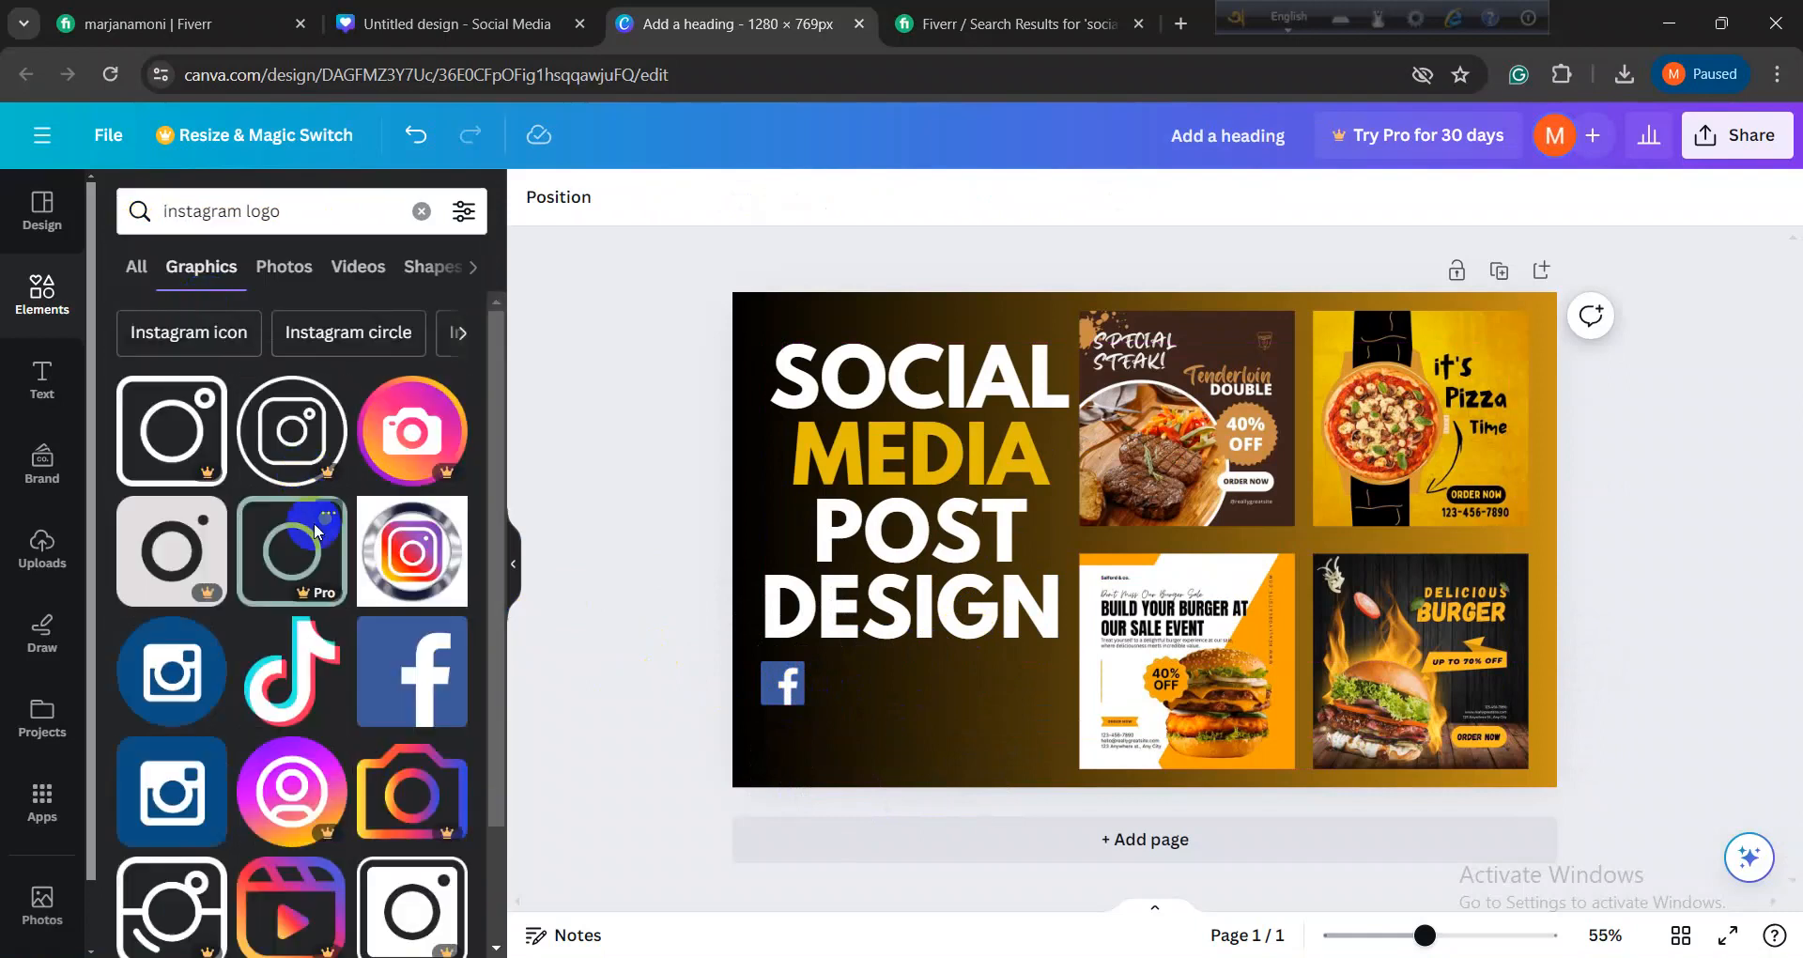
scroll(314, 560, down, 2)
scroll(244, 525, up, 2)
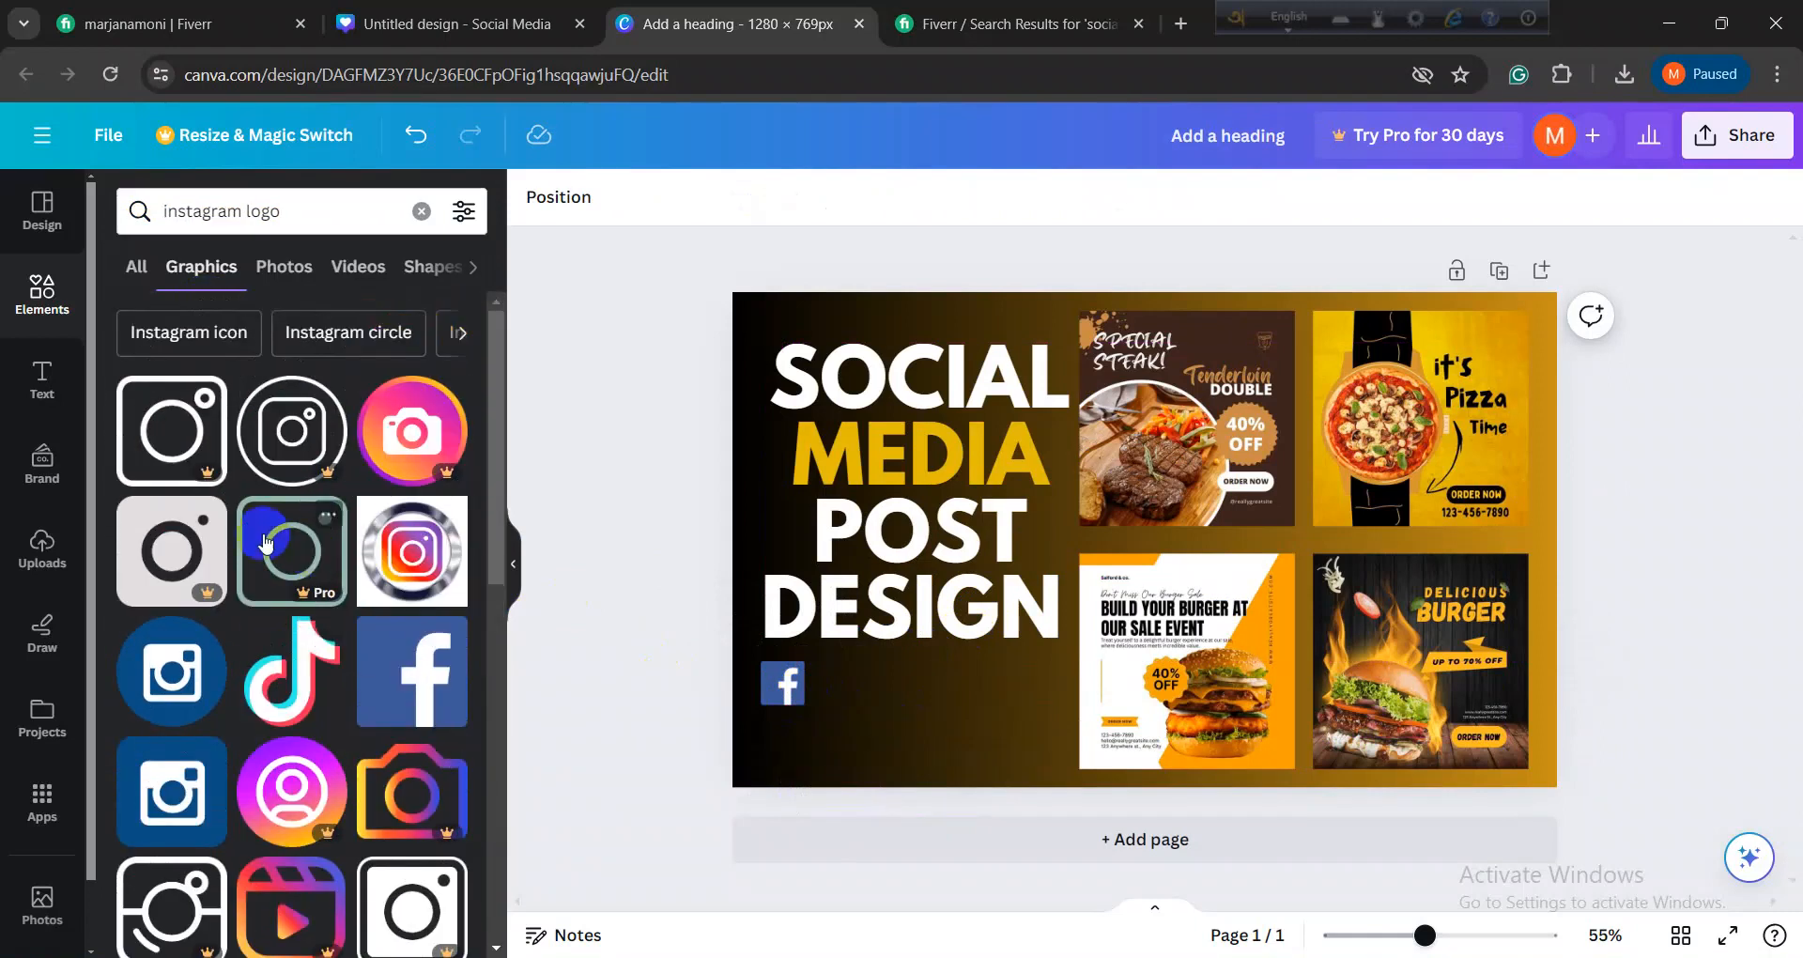
scroll(150, 676, down, 4)
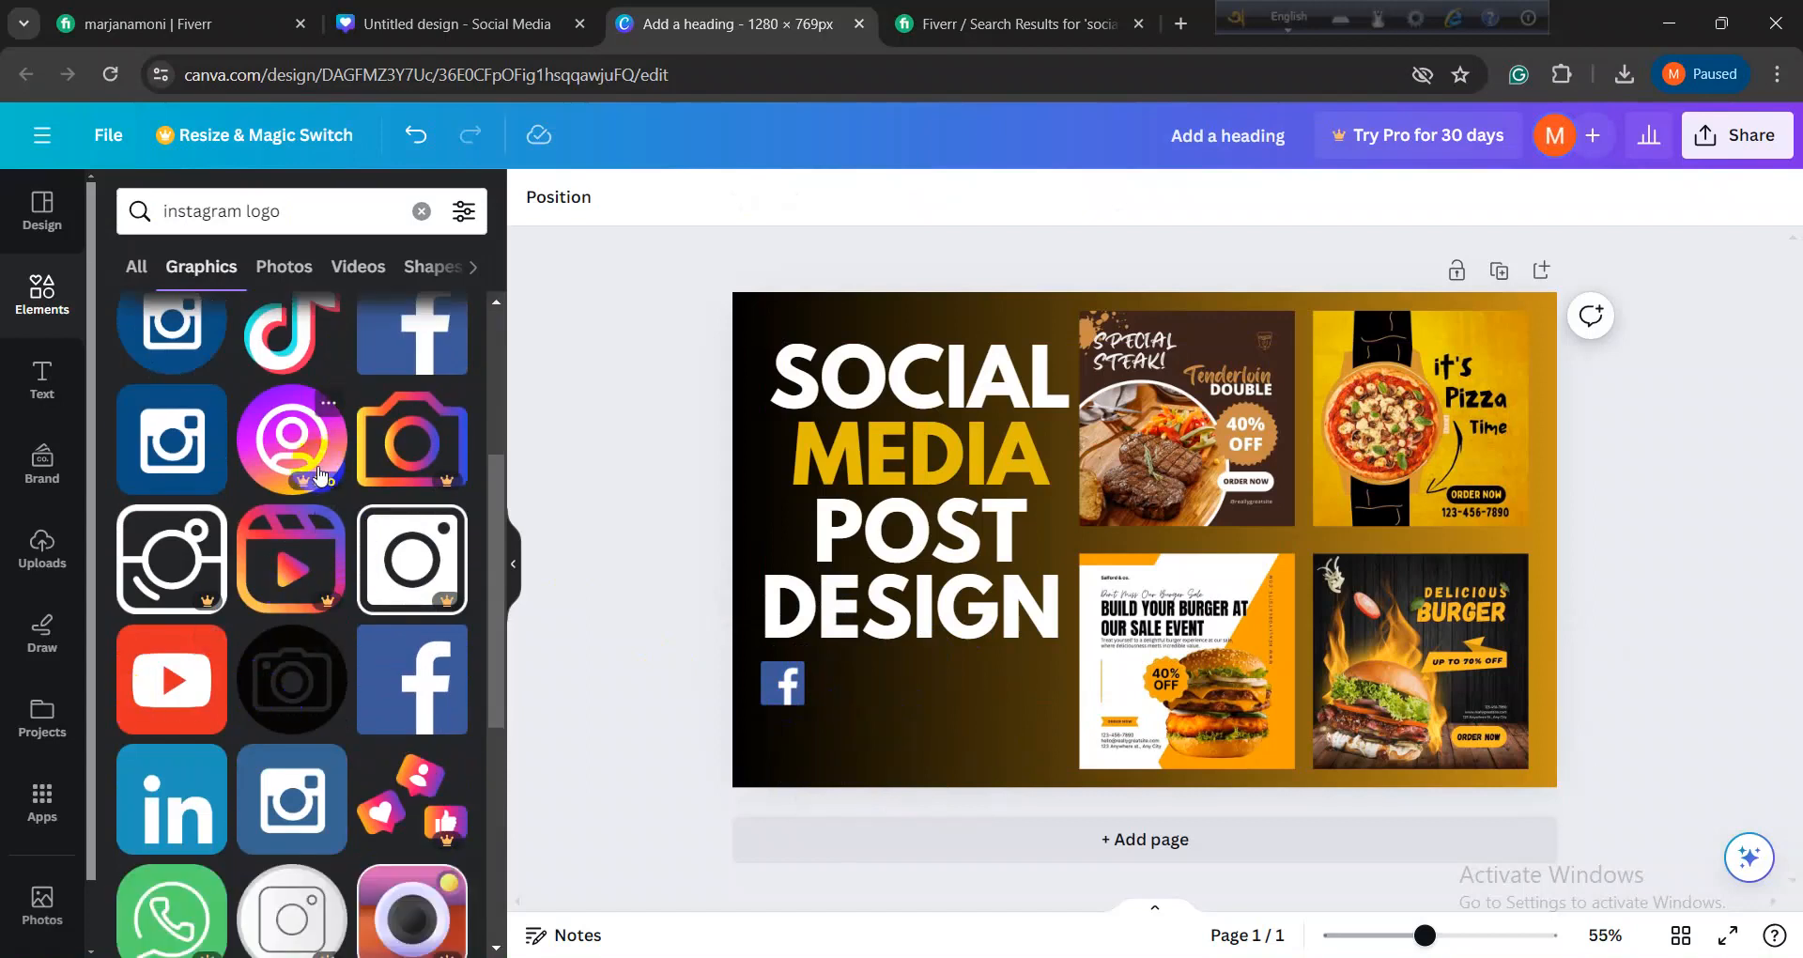
scroll(249, 724, down, 3)
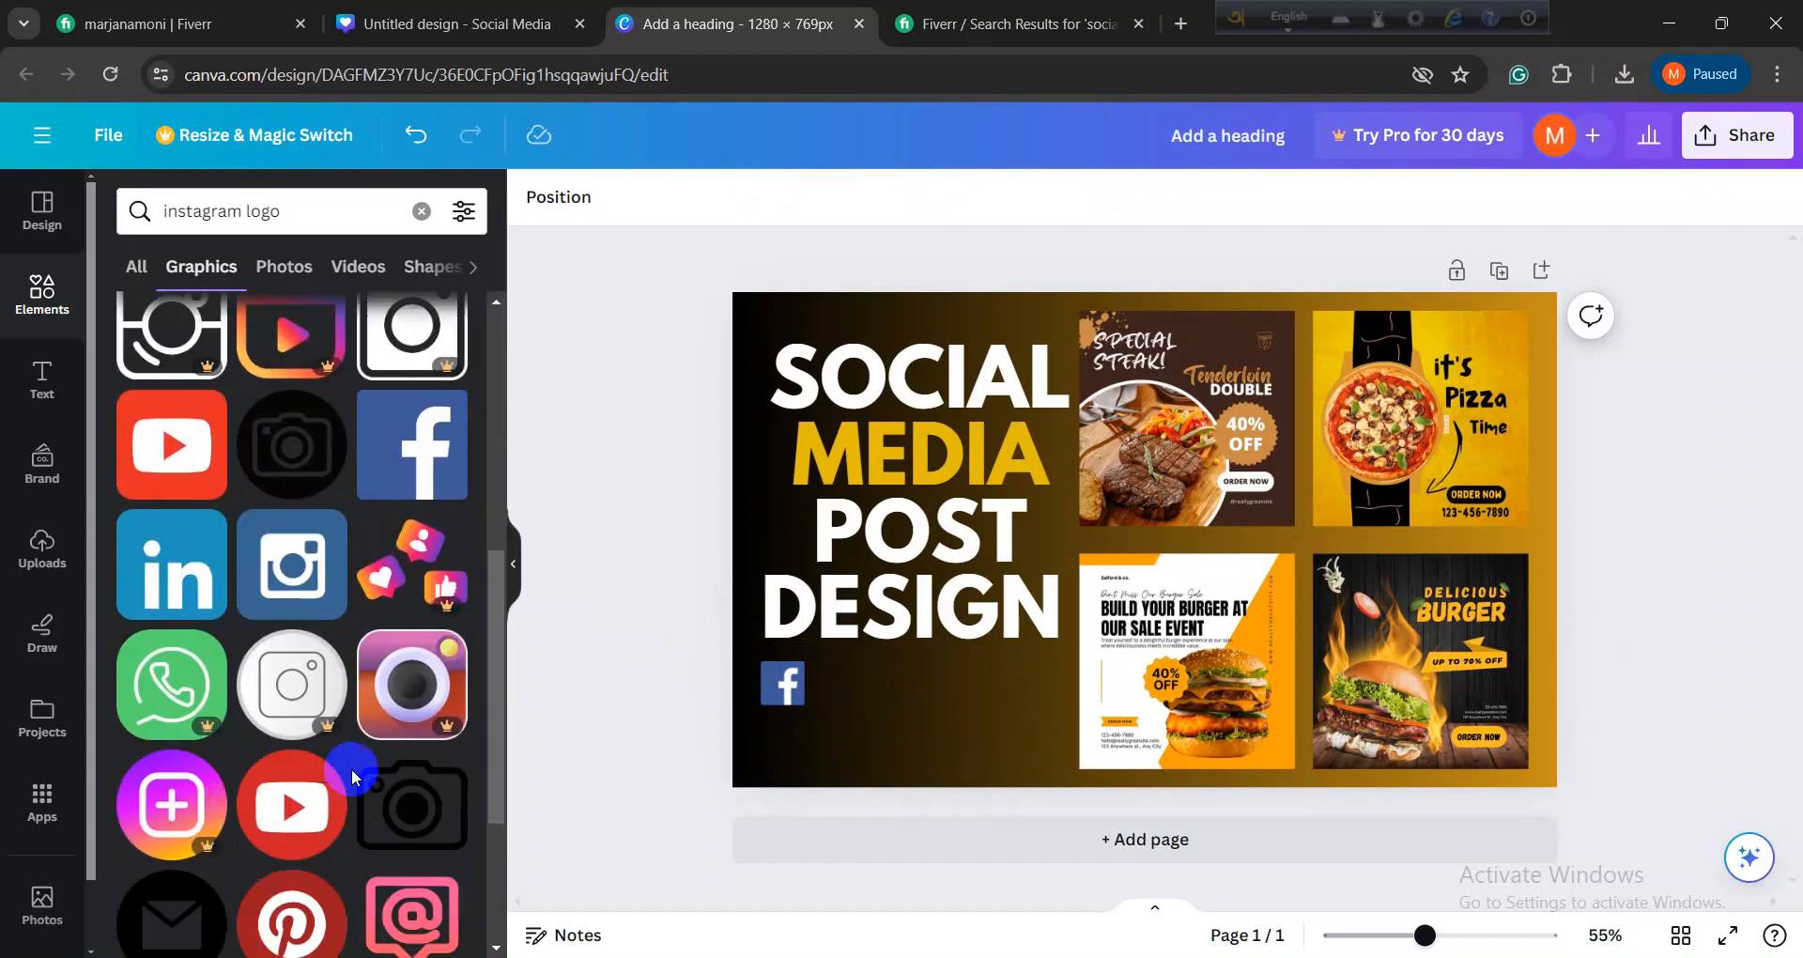
scroll(353, 775, up, 10)
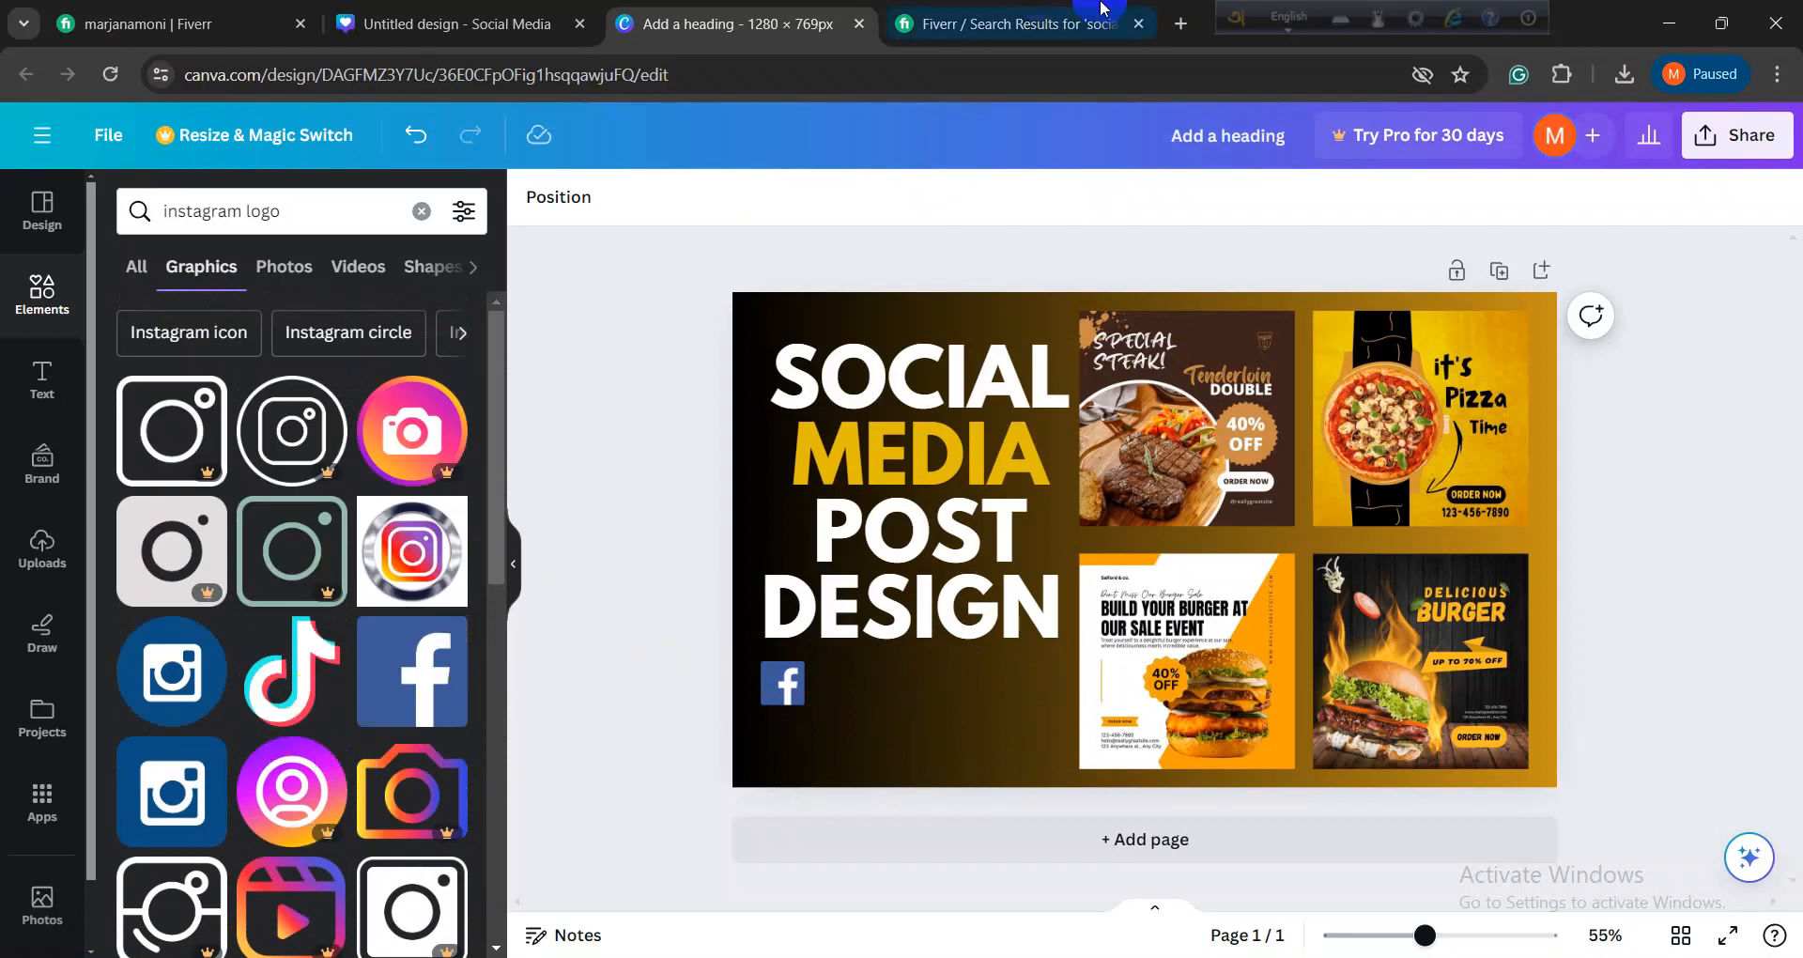
Step: Open Google in a new browser tab, search for "instagram" and show the image results
click(1182, 26)
click(739, 525)
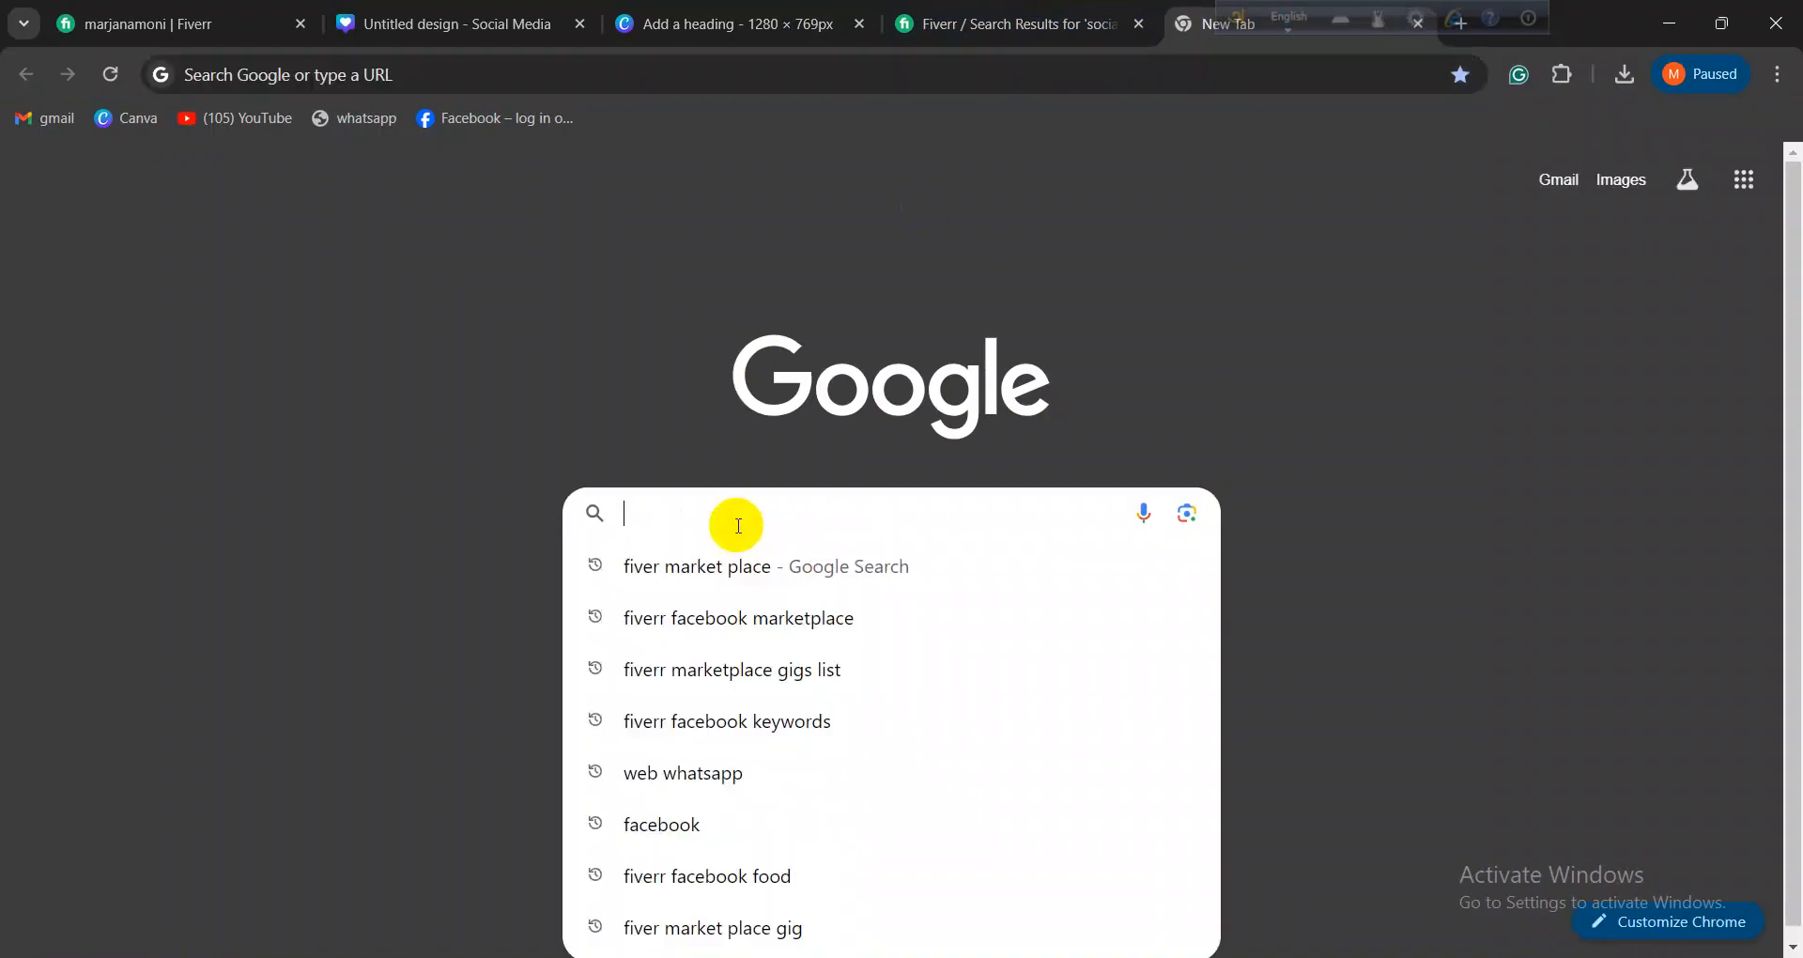
text(i)
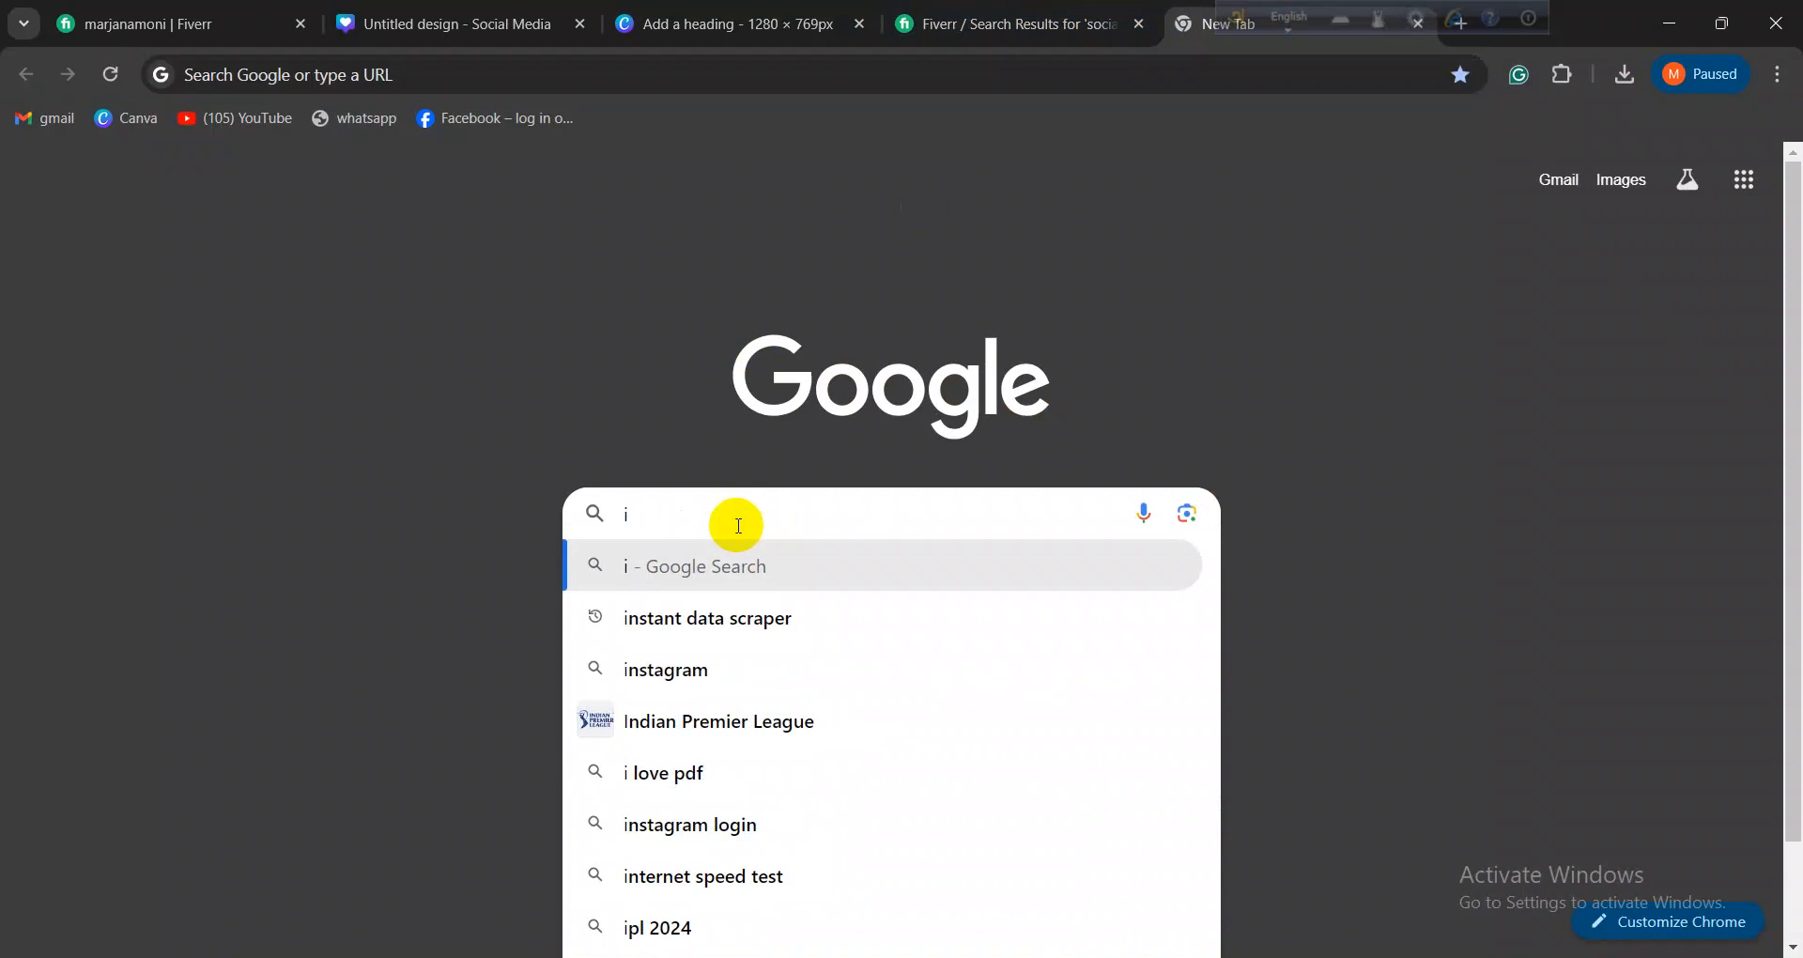
text(ns)
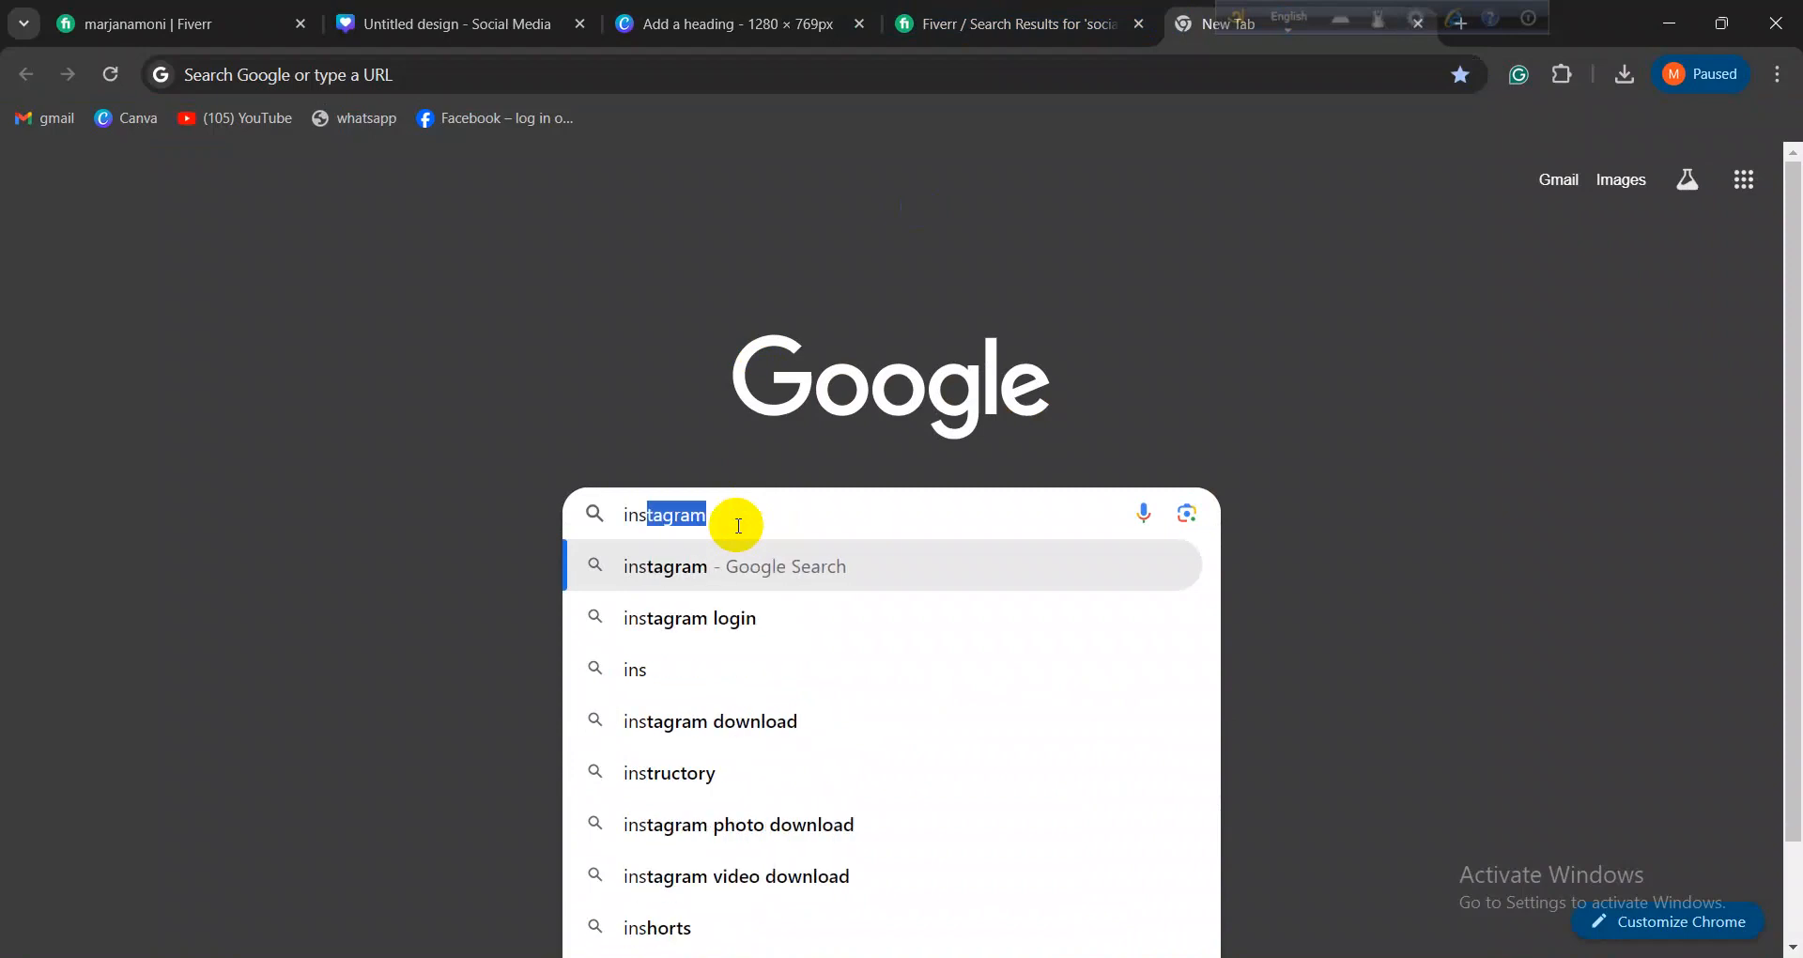
key(Return)
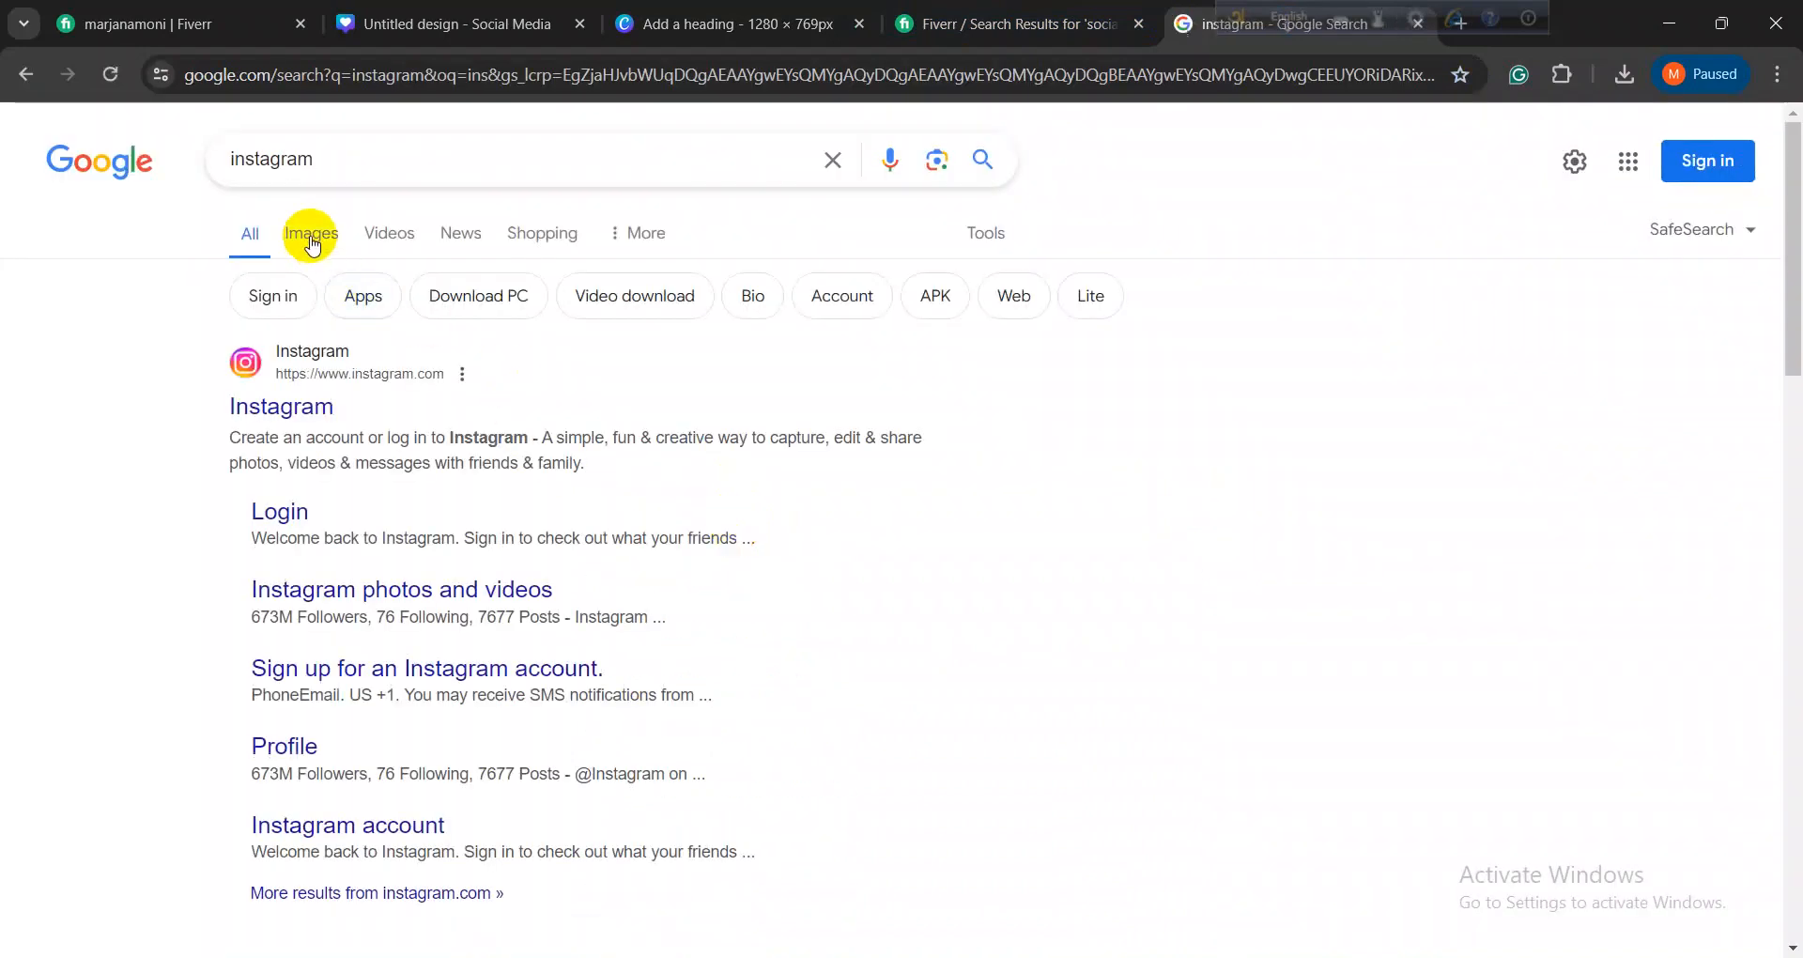
click(313, 243)
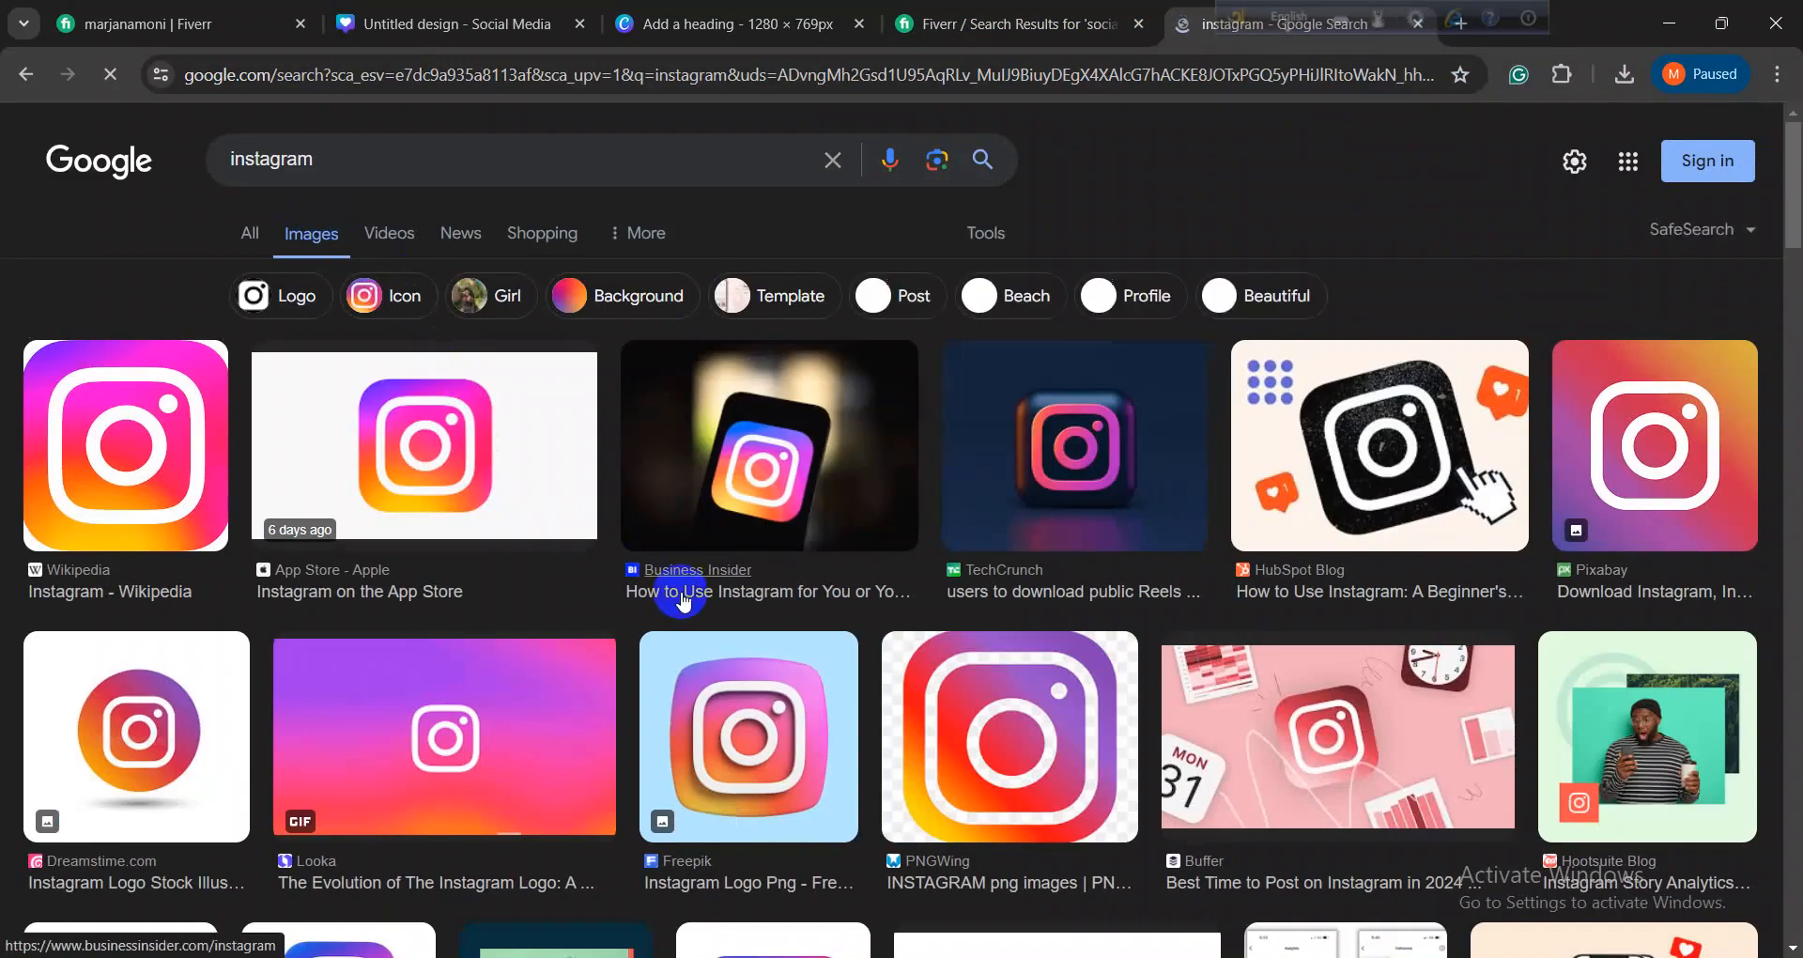
Step: Copy the "Instagram on the App Store" logo image from the Google image results
click(831, 9)
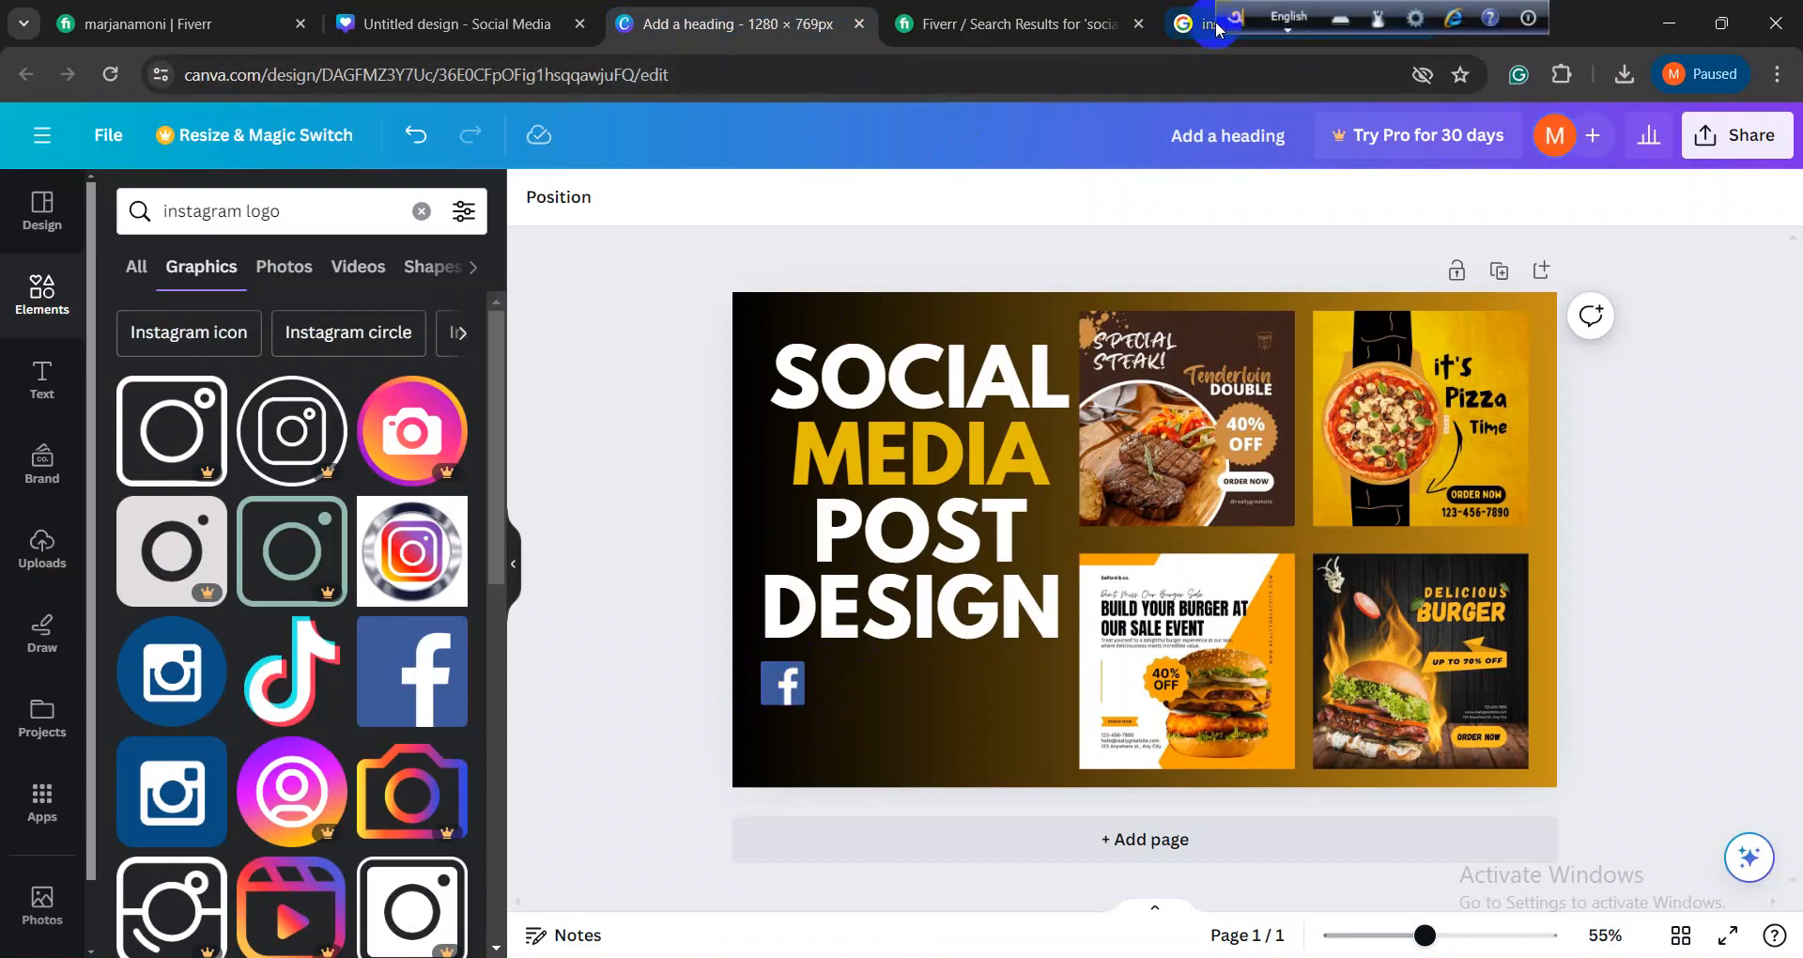
click(1263, 24)
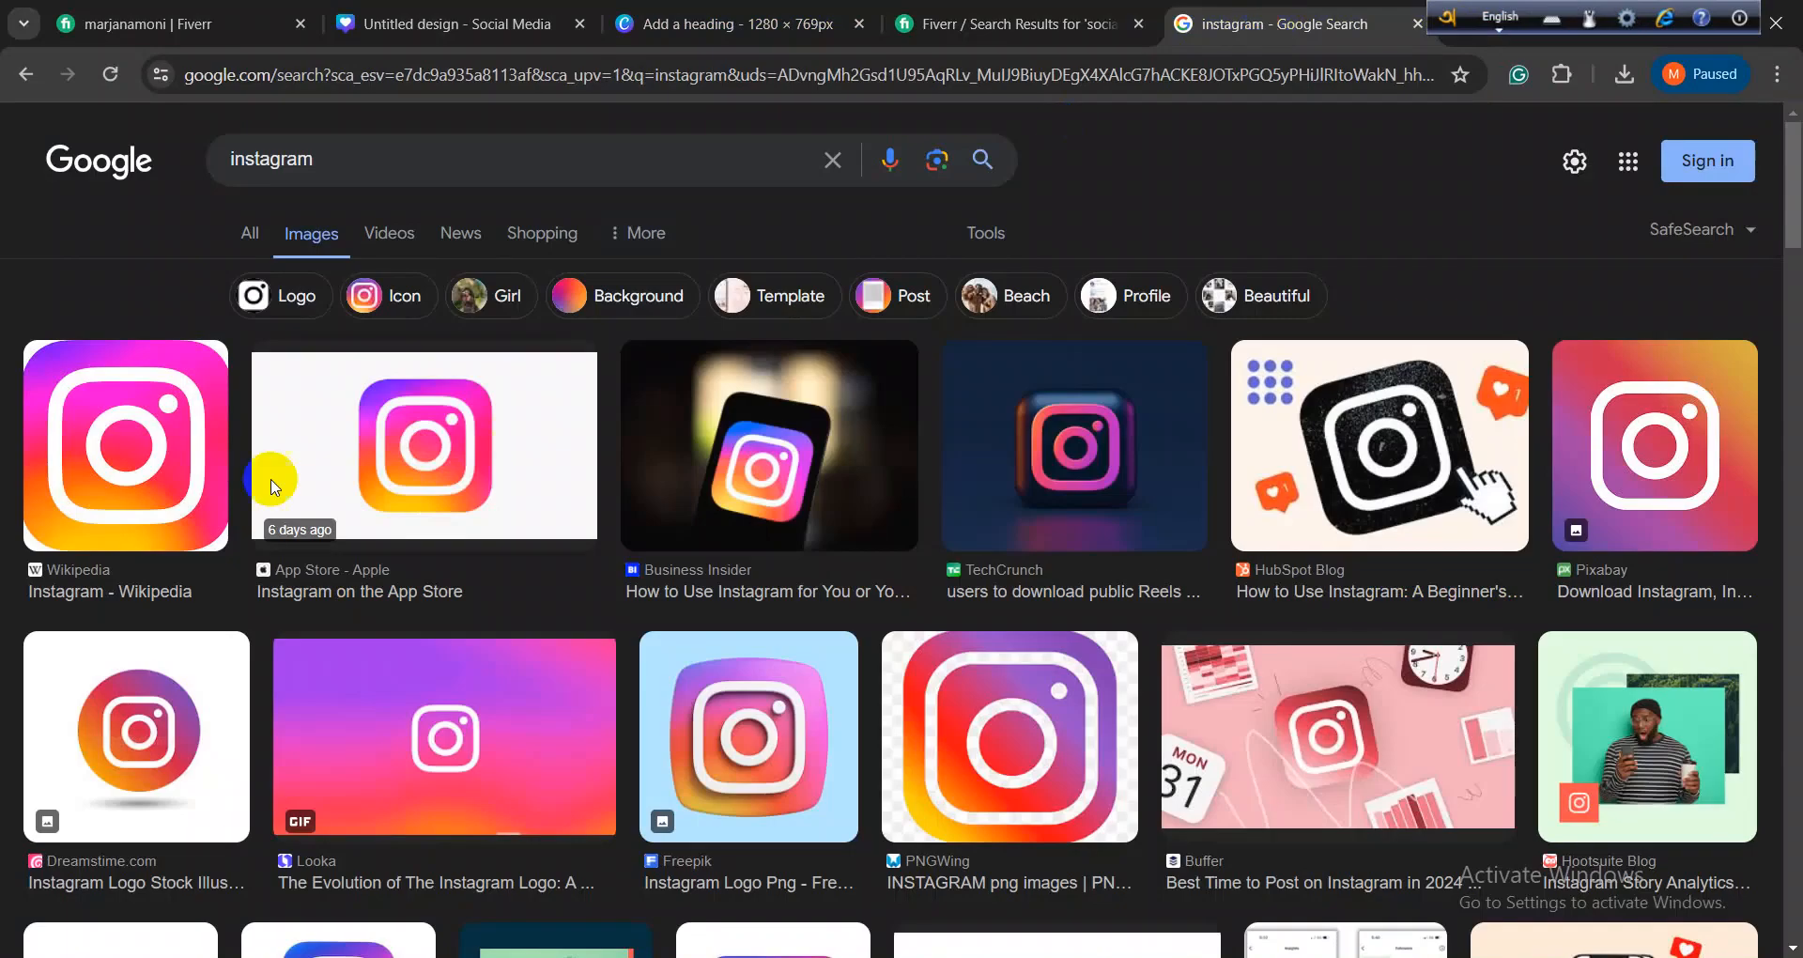
right_click(421, 455)
click(476, 740)
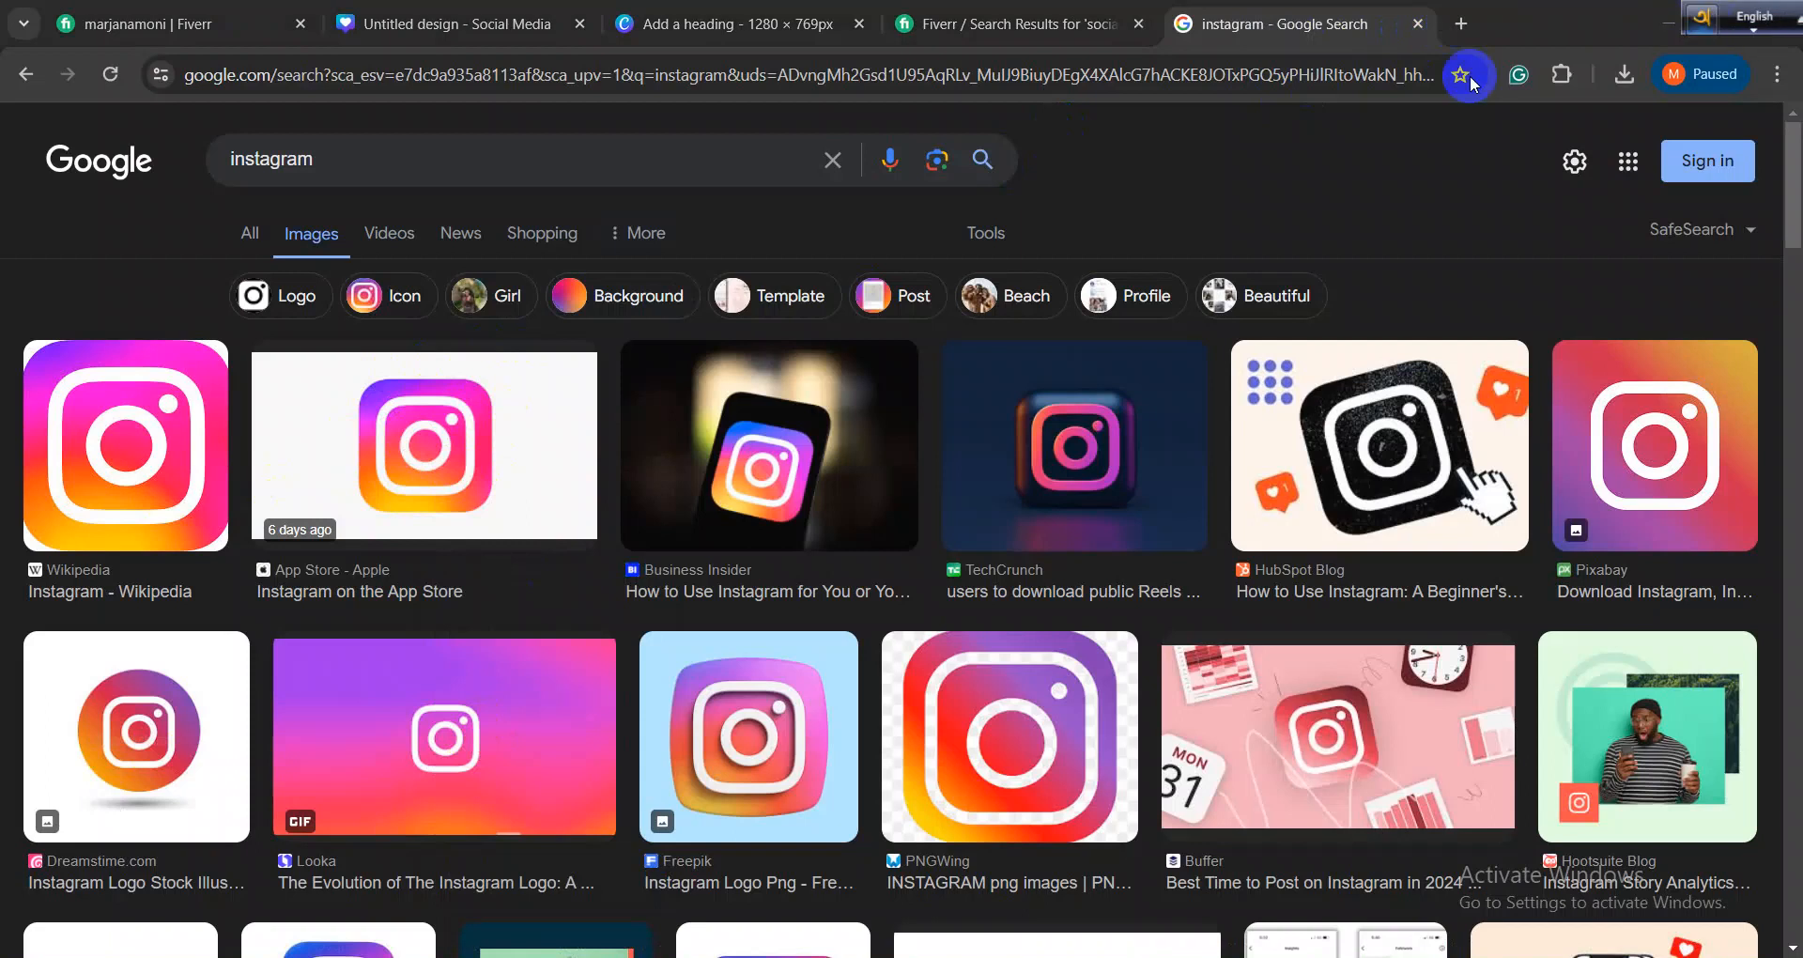
Step: Search Google for "remove bg" in another new browser tab and open the remove.bg image upload page
click(1454, 26)
click(781, 504)
text(r)
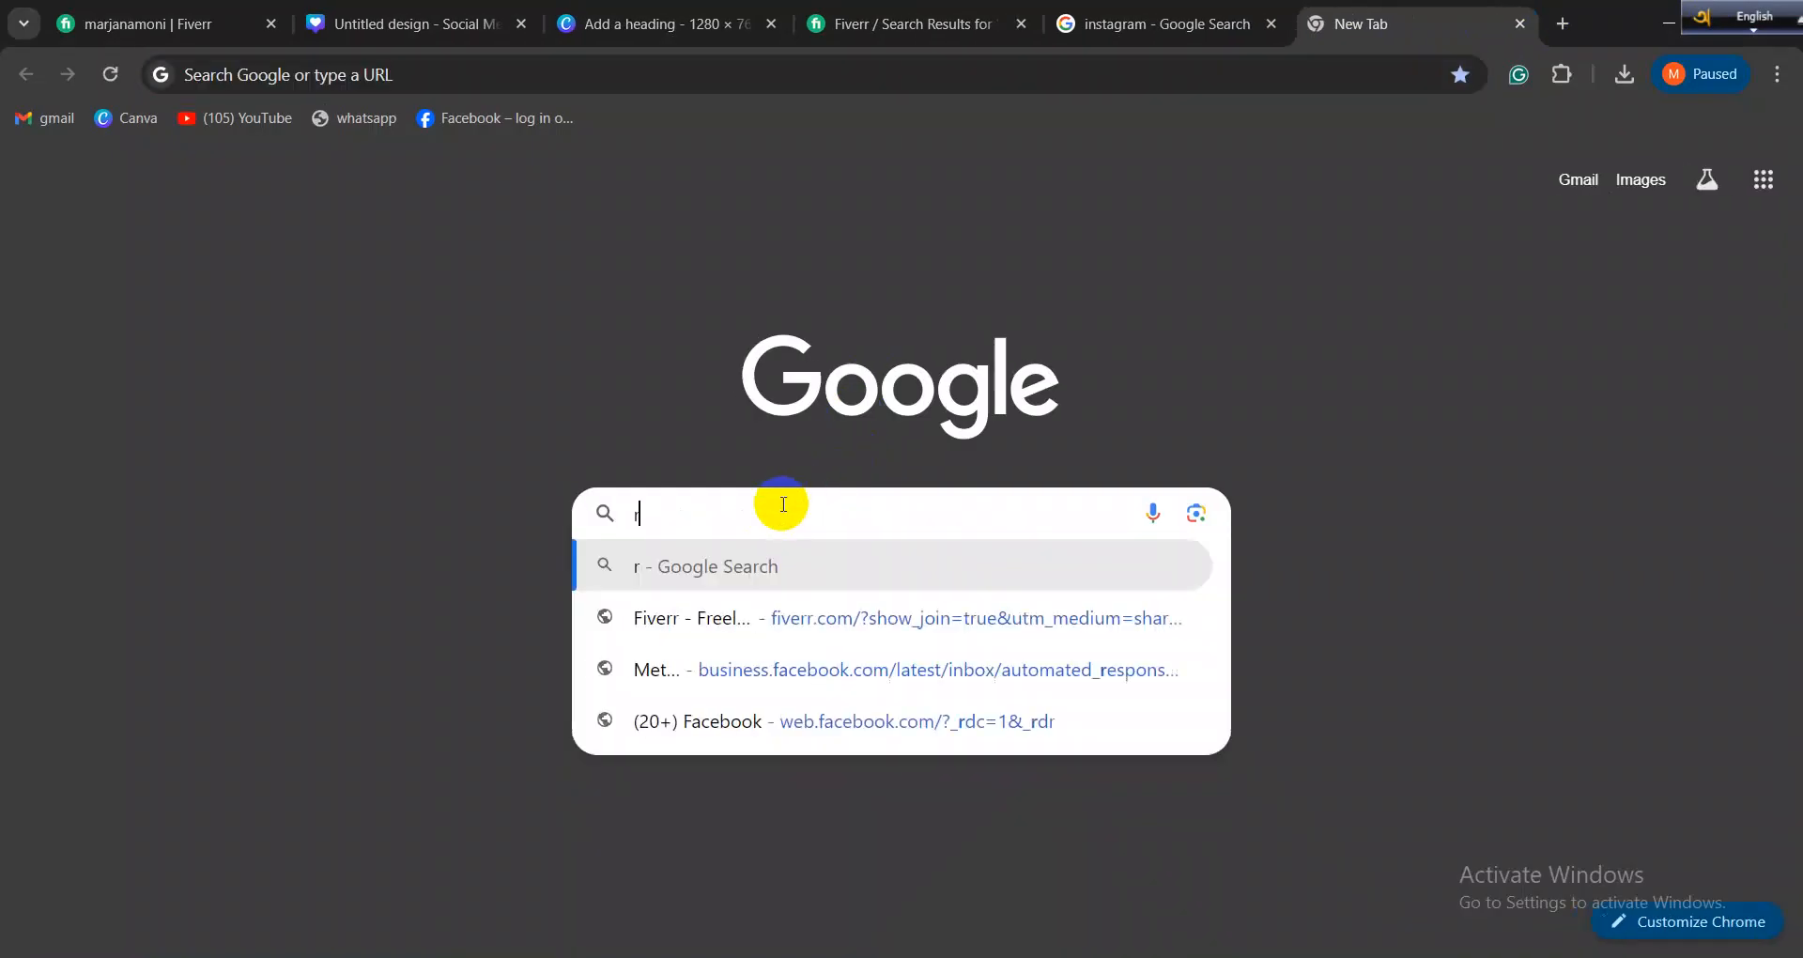
text(emove)
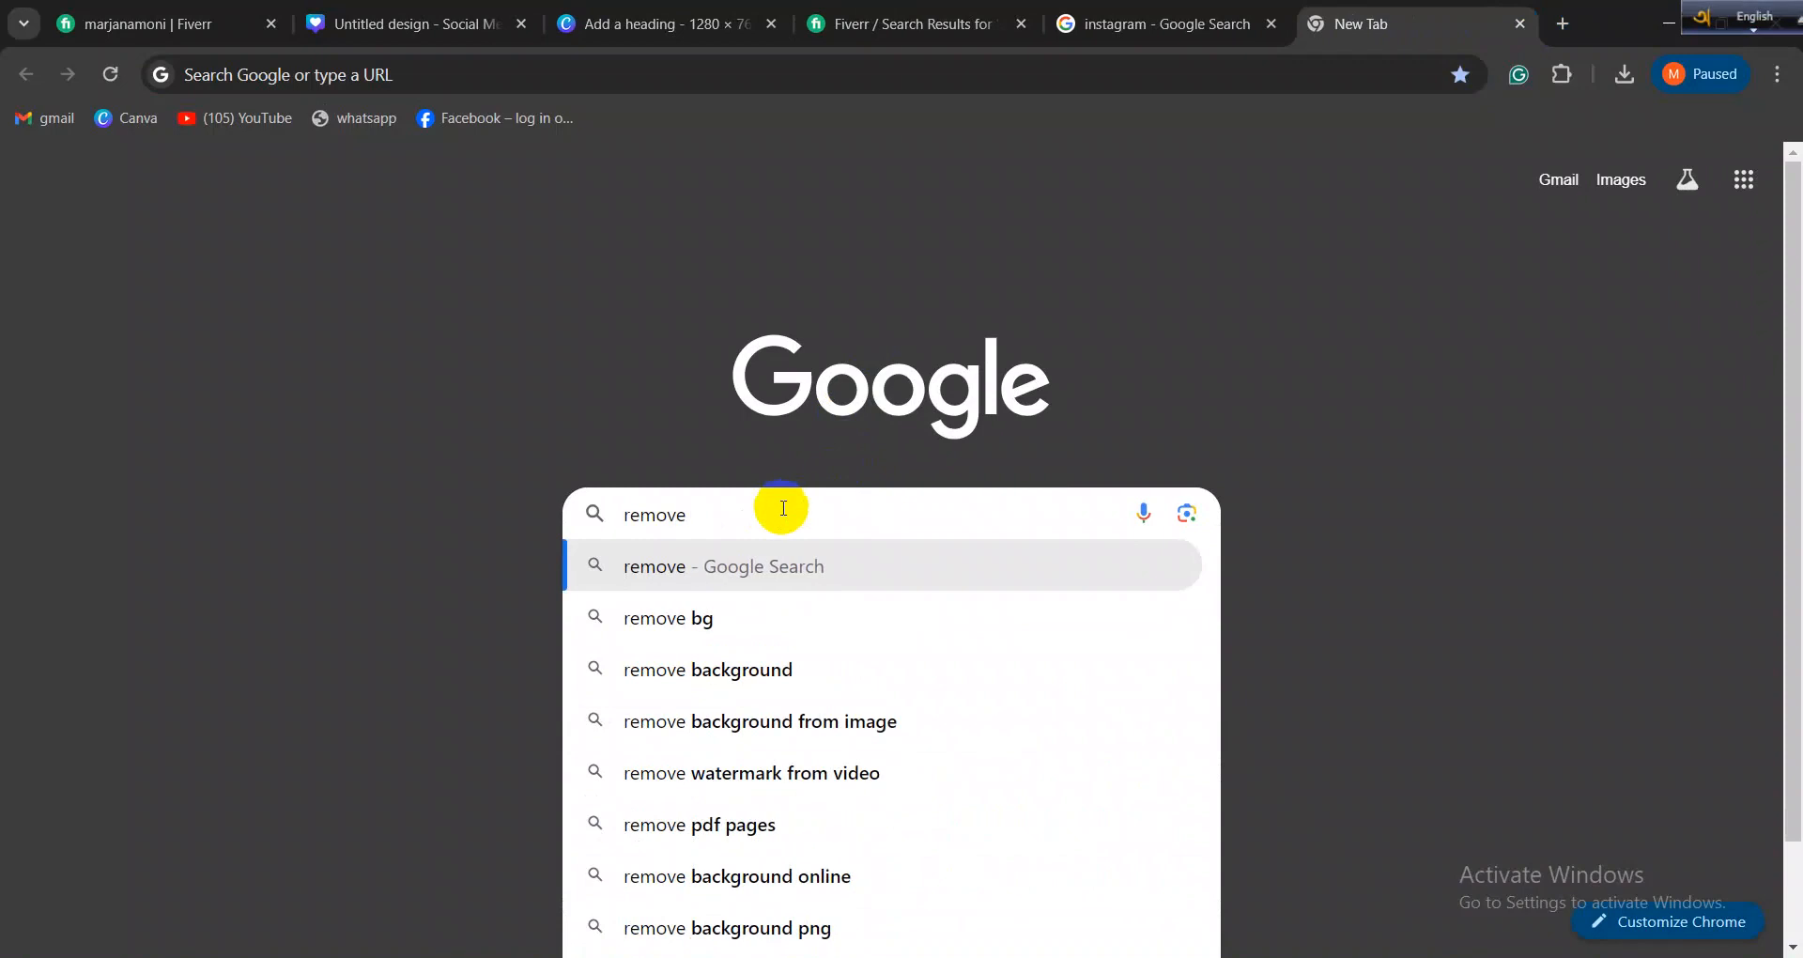
click(657, 620)
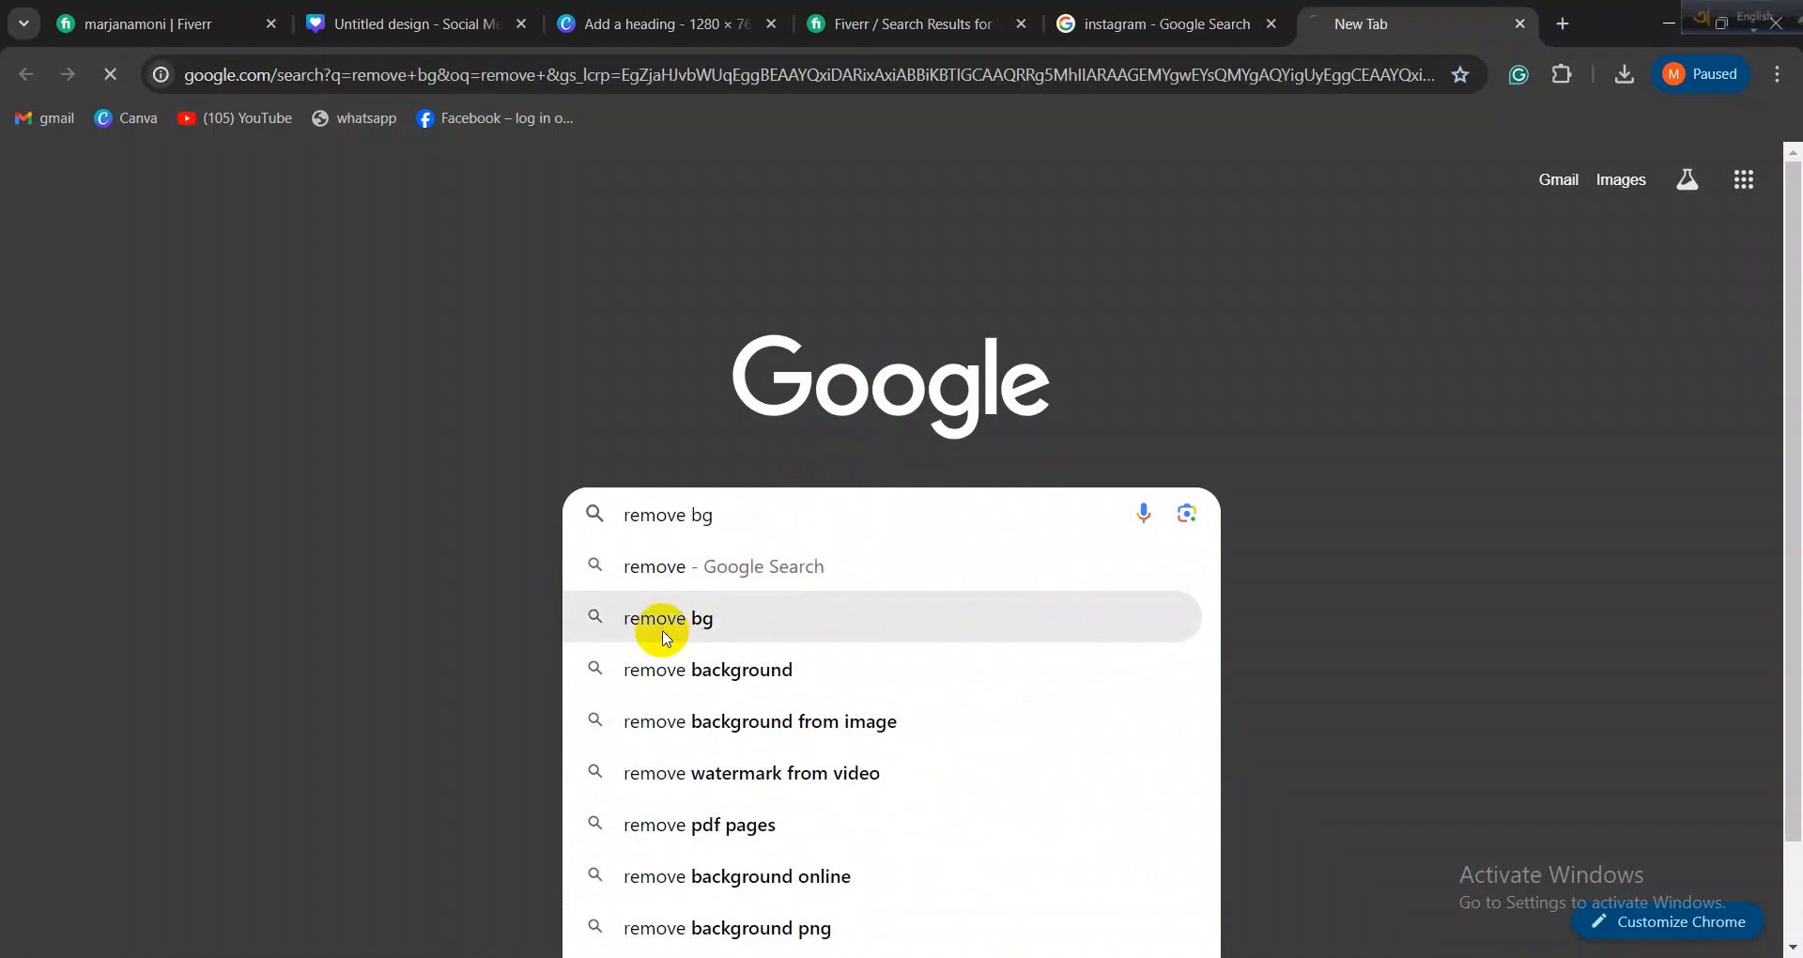
click(362, 513)
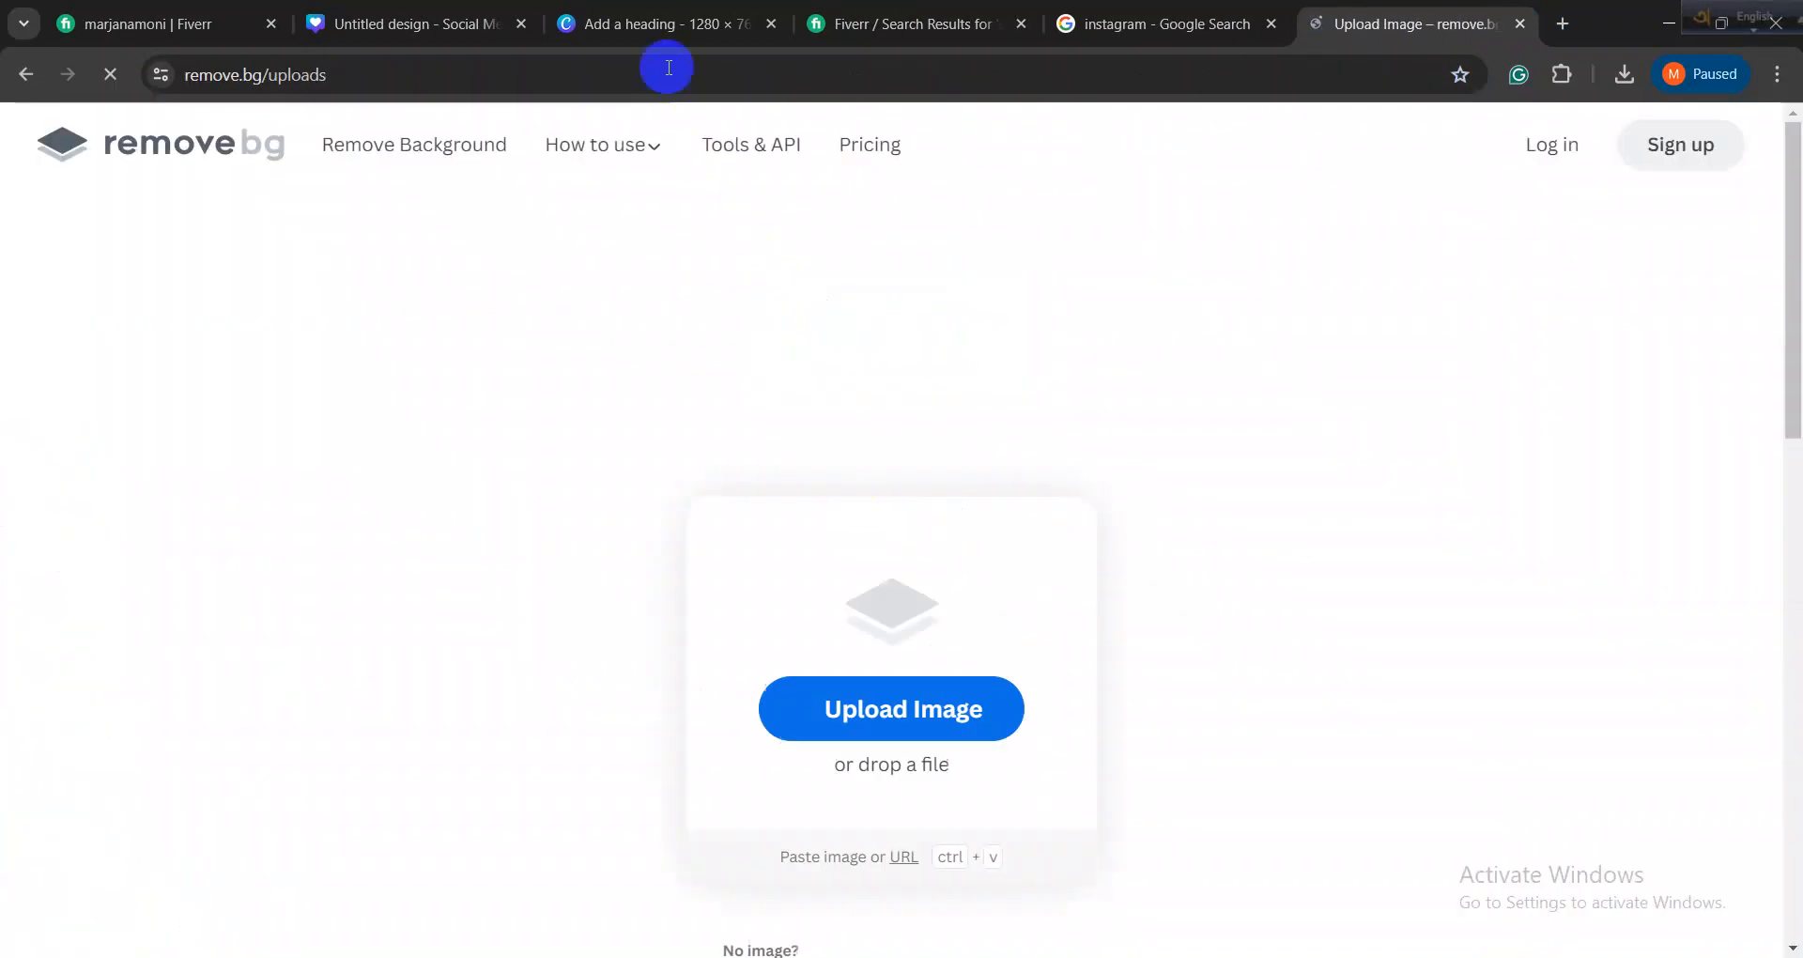
Step: Paste the copied Instagram logo into the remove.bg upload page to remove its background
click(650, 28)
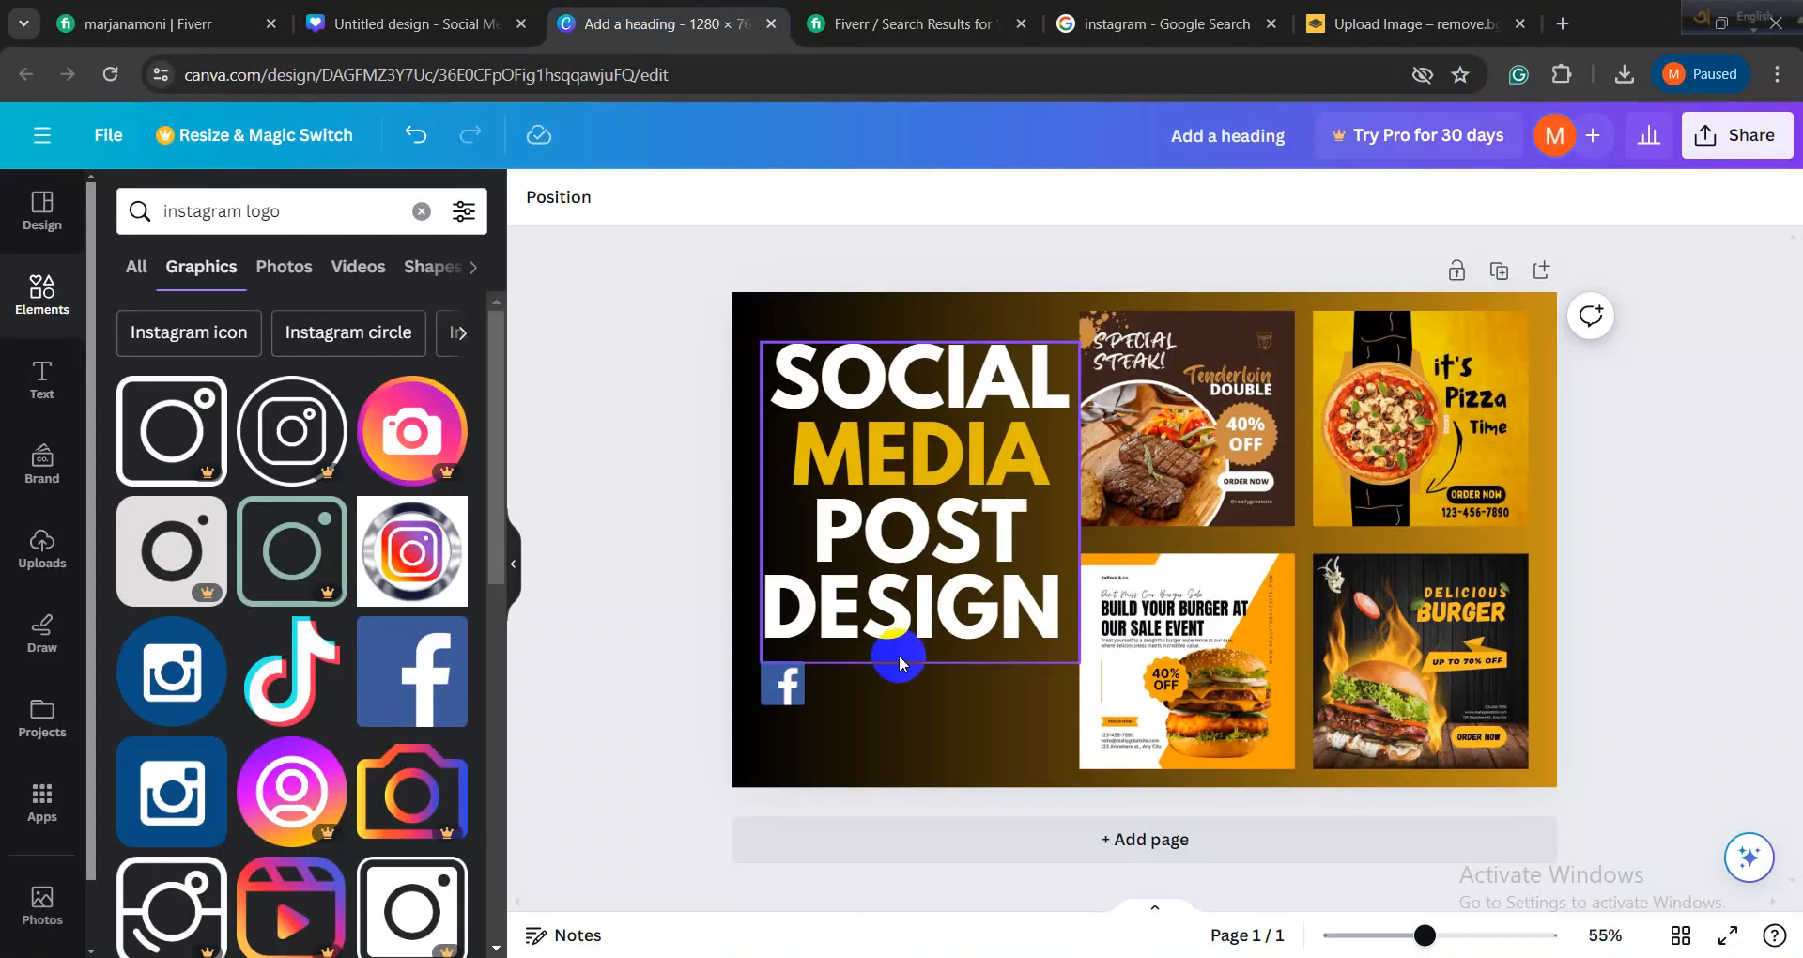
click(1378, 26)
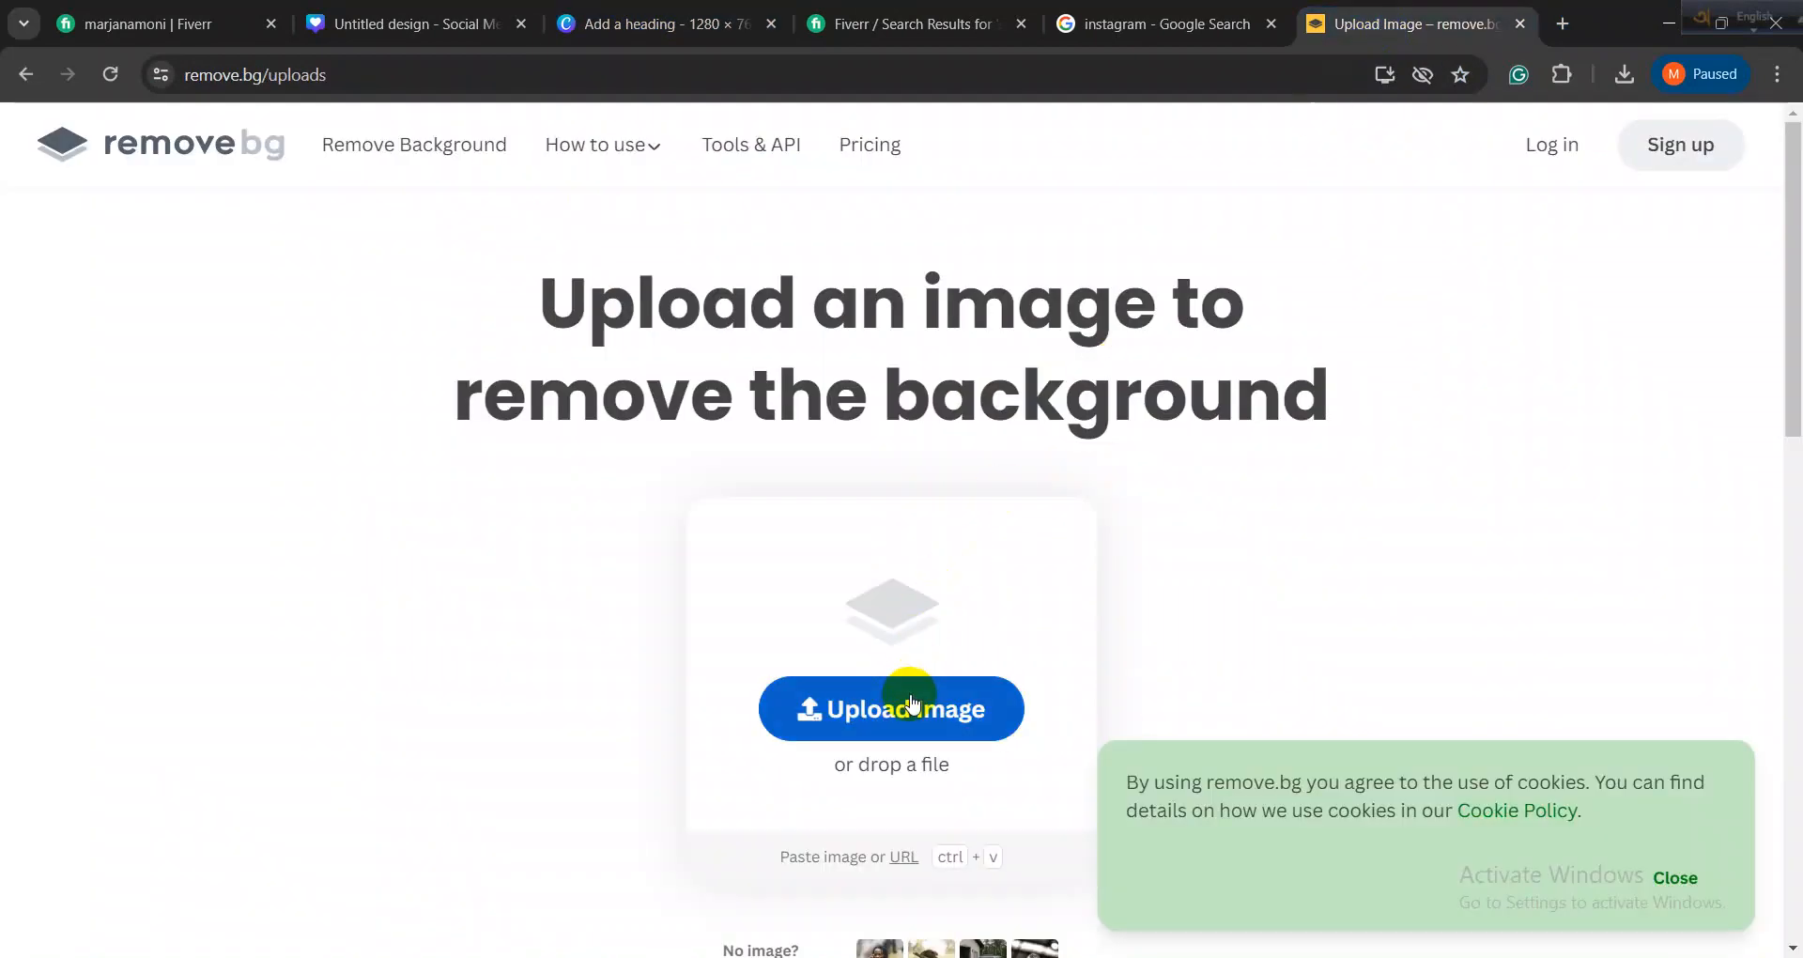
key(ctrl+v)
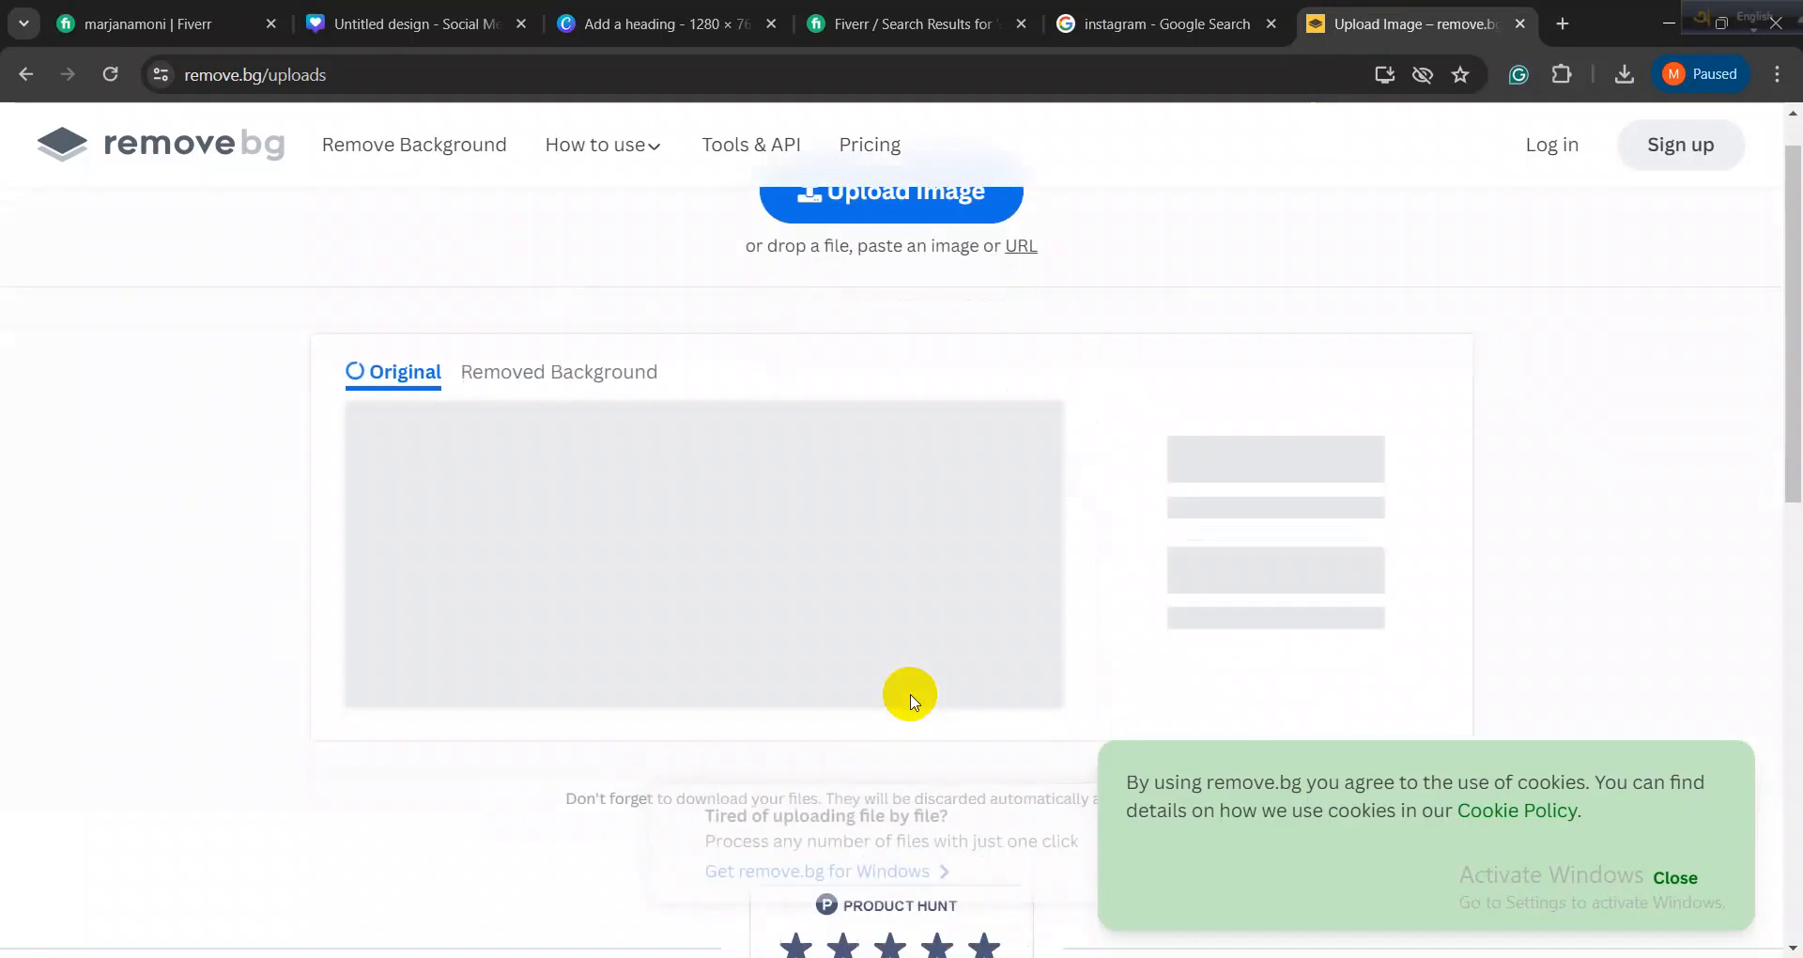